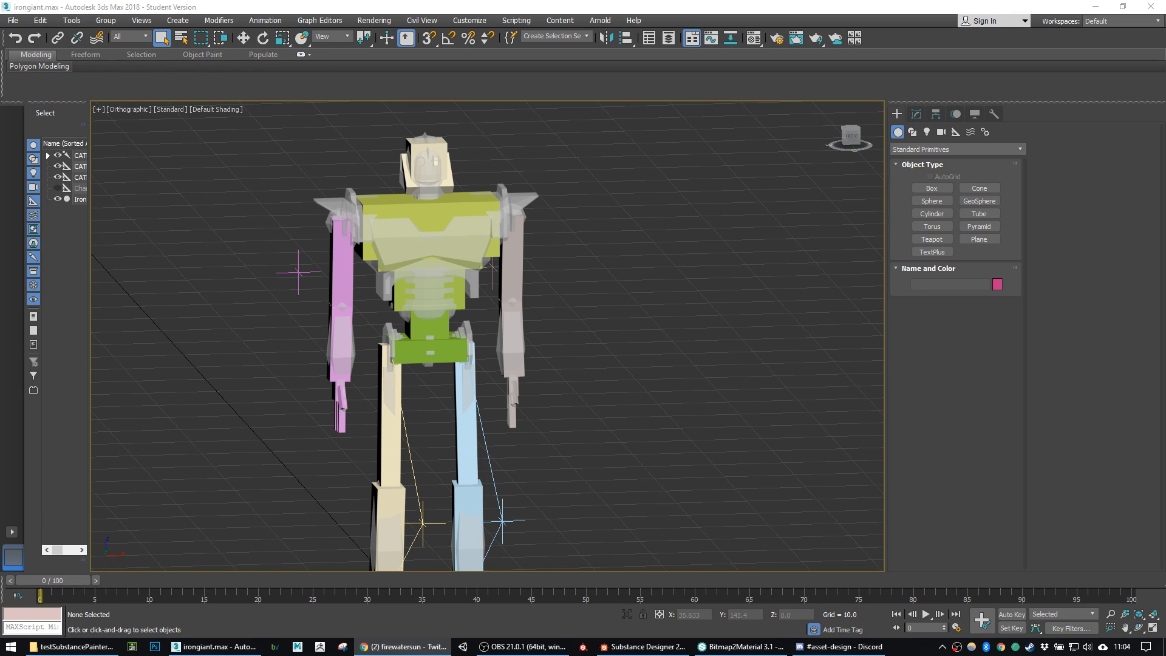
Step: Select the rig's pelvis hub and then the Iron Giant mesh to compare the two from the front
{"action": "left_click", "coordinate": [436, 348]}
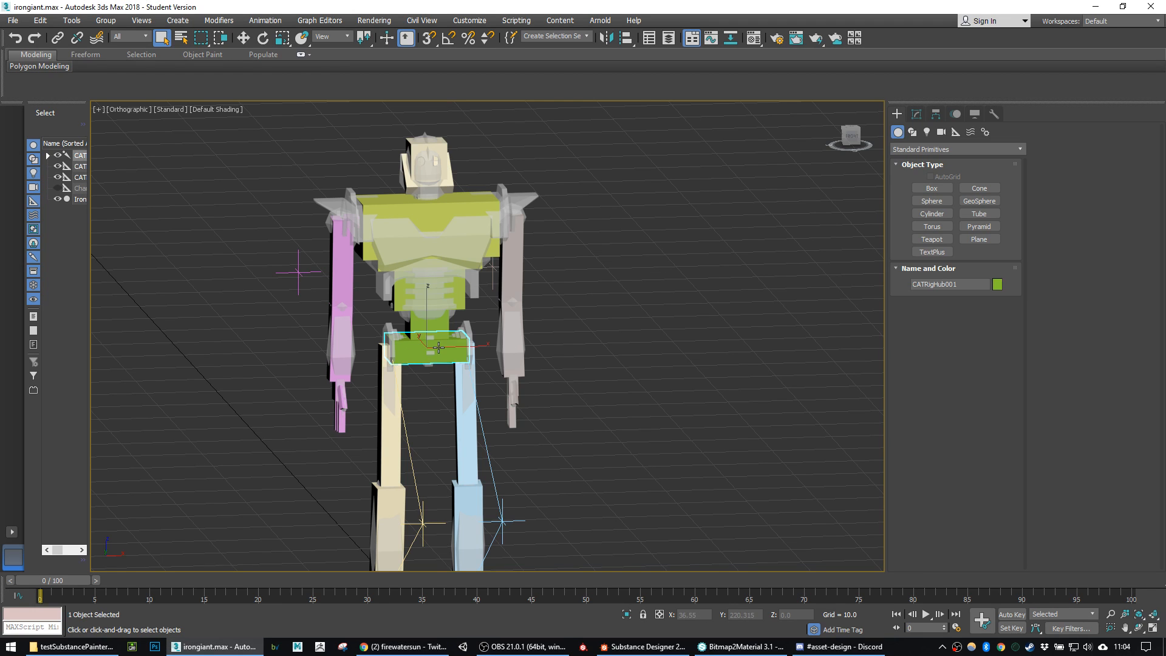
{"action": "scroll", "coordinate": [503, 367], "scroll_direction": "up", "scroll_amount": 1}
{"action": "middle_click_drag", "start_coordinate": [503, 368], "coordinate": [500, 395], "text": "alt"}
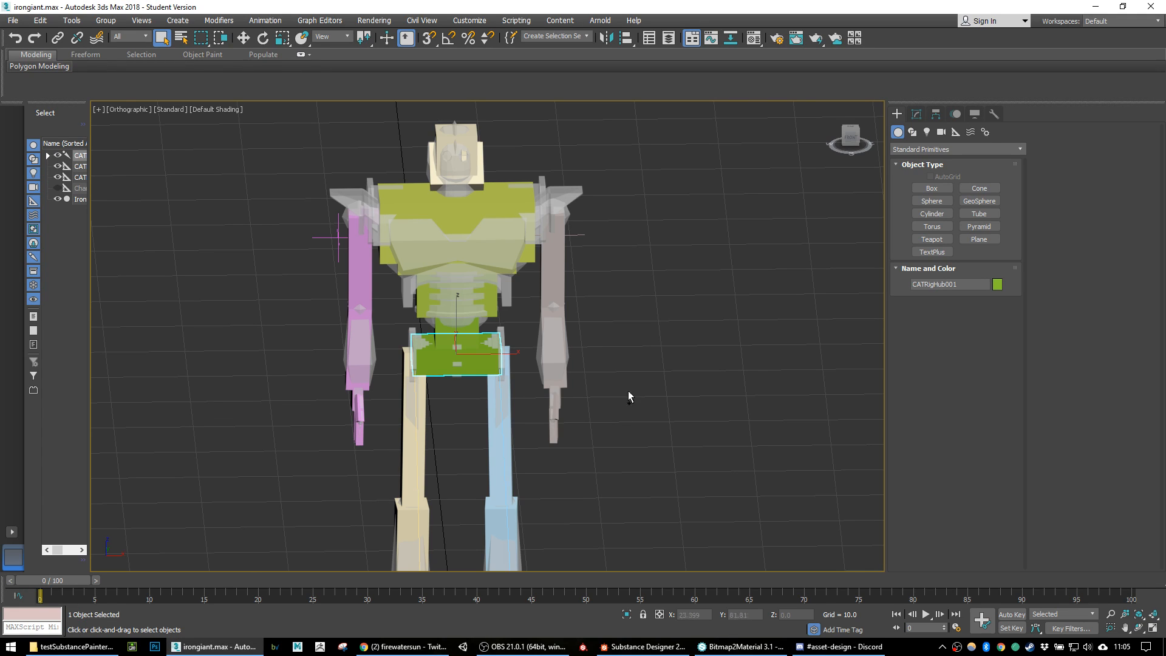
{"action": "left_click", "coordinate": [650, 284]}
{"action": "left_click", "coordinate": [484, 243]}
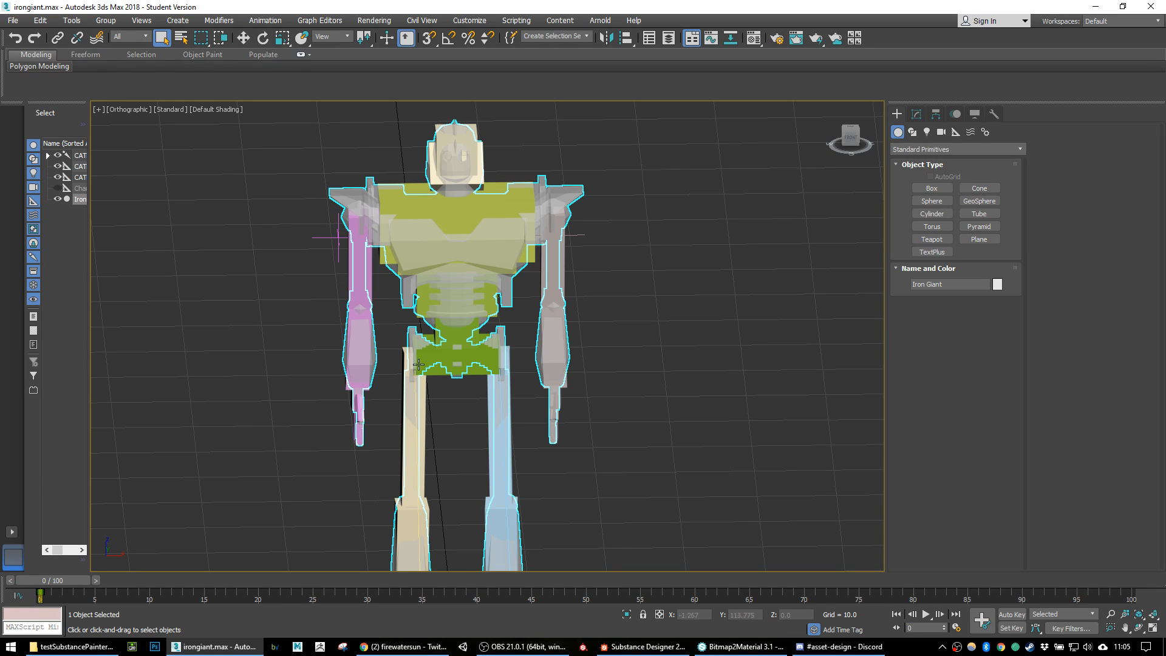
{"action": "middle_click_drag", "start_coordinate": [551, 325], "coordinate": [466, 361]}
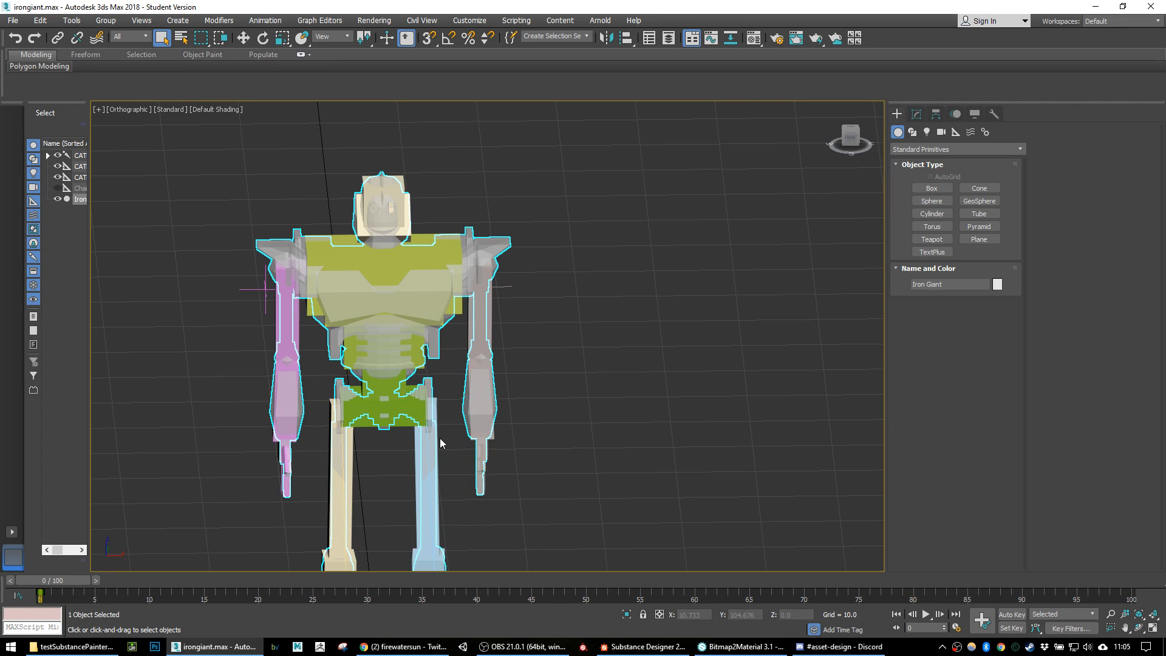
{"action": "middle_click_drag", "start_coordinate": [426, 328], "coordinate": [572, 321]}
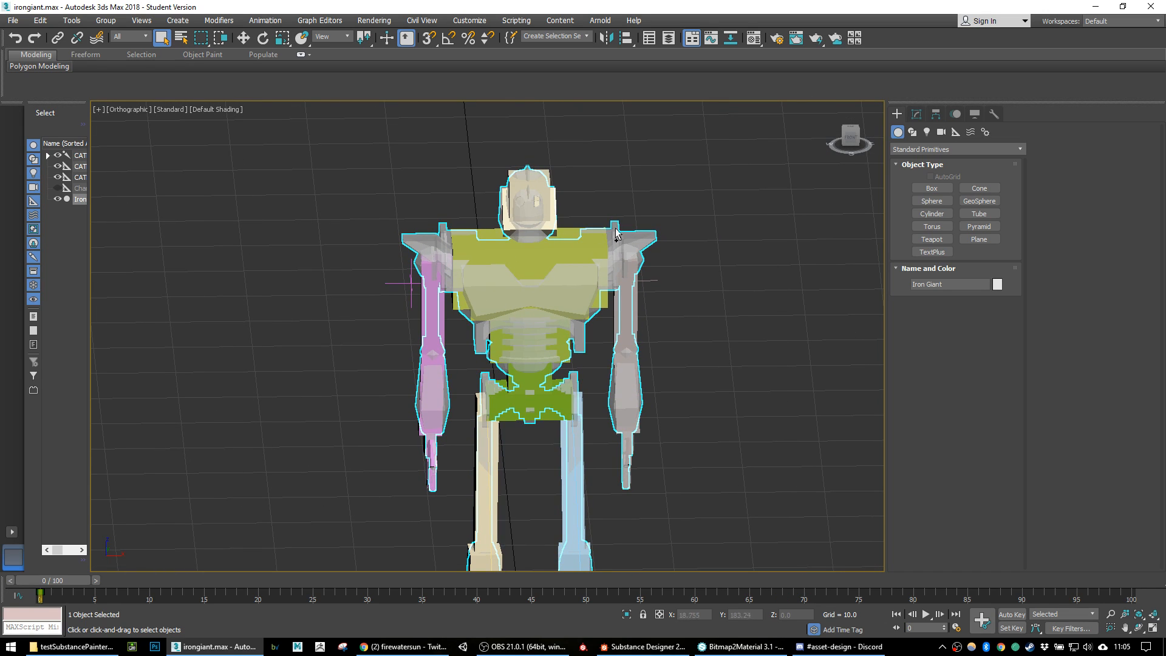
{"action": "left_click_drag", "start_coordinate": [579, 214], "coordinate": [641, 297]}
{"action": "scroll", "coordinate": [510, 287], "scroll_direction": "up", "scroll_amount": 2}
{"action": "scroll", "coordinate": [511, 286], "scroll_direction": "down", "scroll_amount": 2}
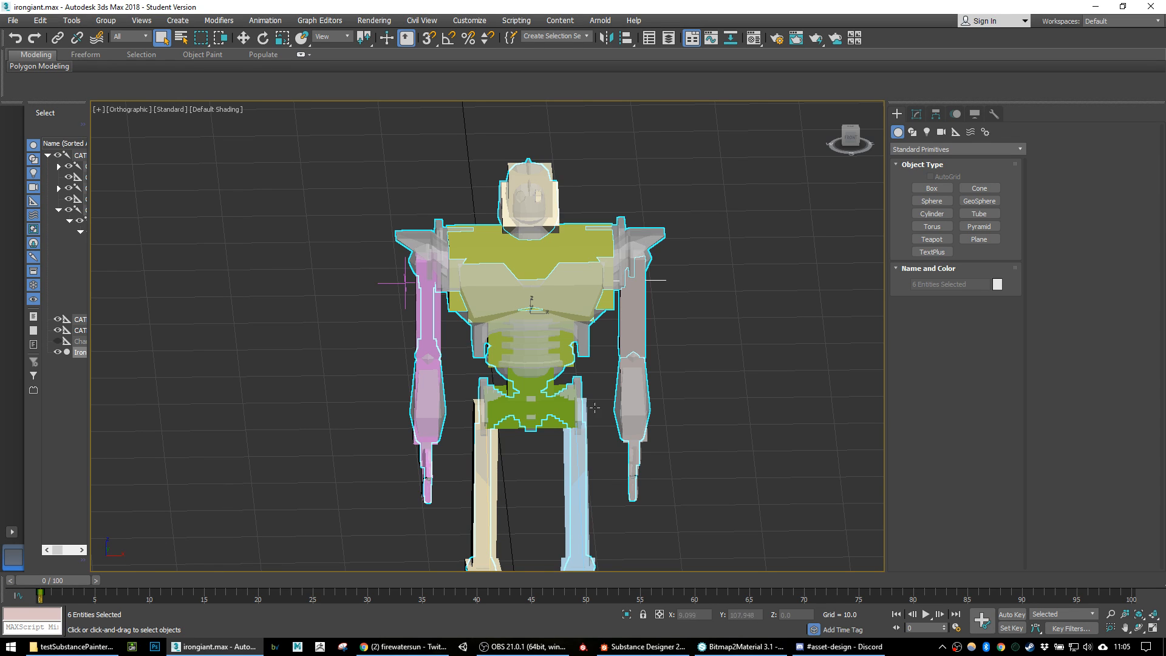
{"action": "key", "text": "ctrl+z"}
{"action": "key", "text": "ctrl+z"}
{"action": "middle_click_drag", "start_coordinate": [673, 439], "coordinate": [639, 430], "text": "alt"}
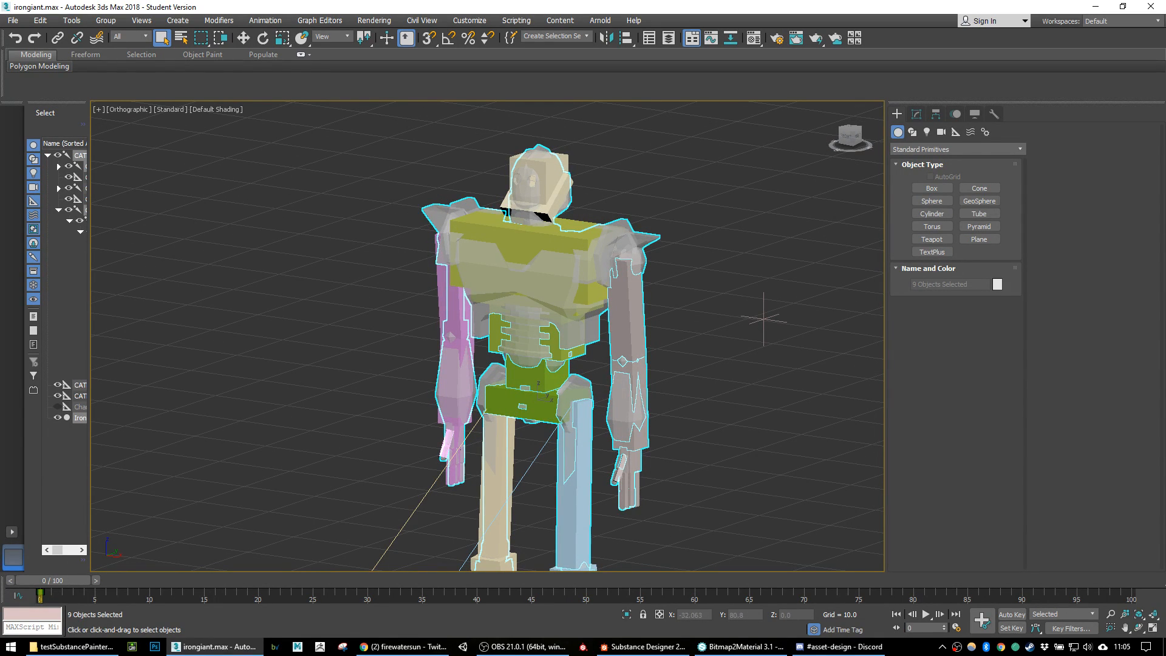
Step: Select the rig's pelvis hub and examine the whole character from head to feet
{"action": "key", "text": "alt+Tab"}
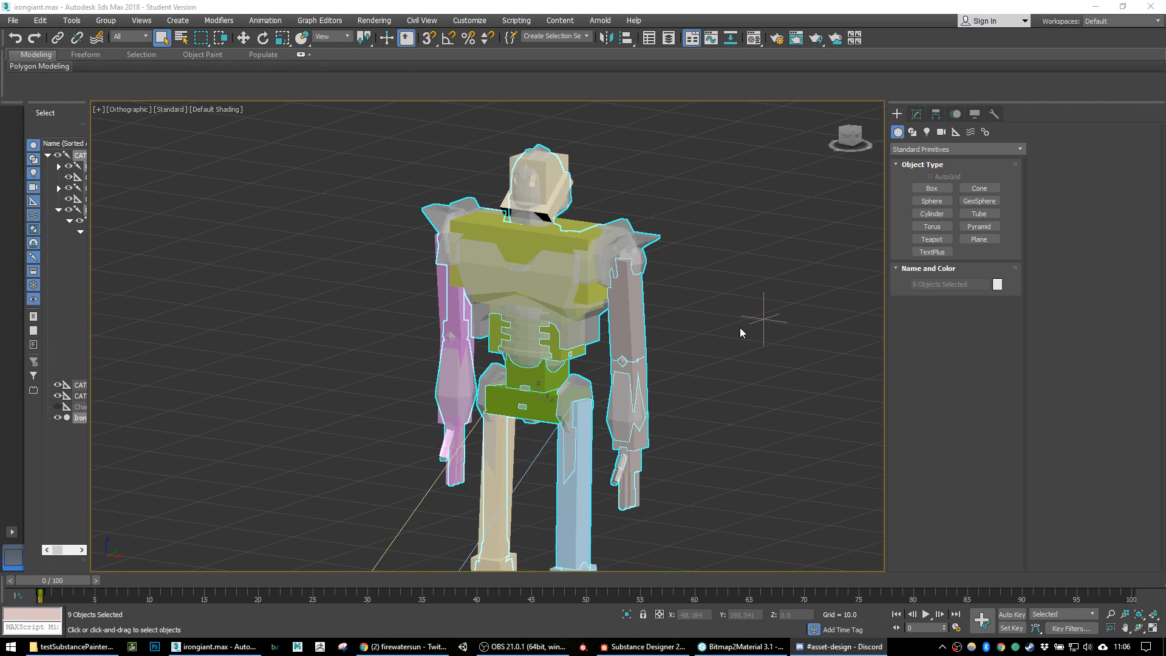
{"action": "left_click", "coordinate": [651, 388]}
{"action": "left_click", "coordinate": [508, 405]}
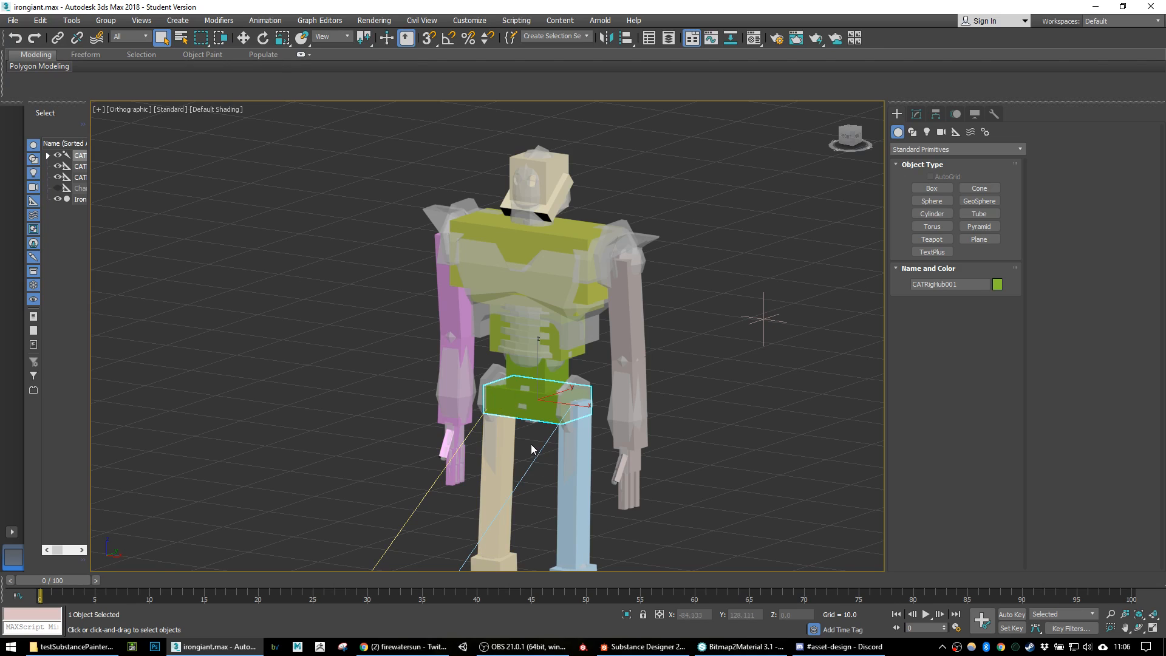
{"action": "middle_click_drag", "start_coordinate": [578, 424], "coordinate": [548, 398]}
{"action": "scroll", "coordinate": [465, 248], "scroll_direction": "down", "scroll_amount": 3}
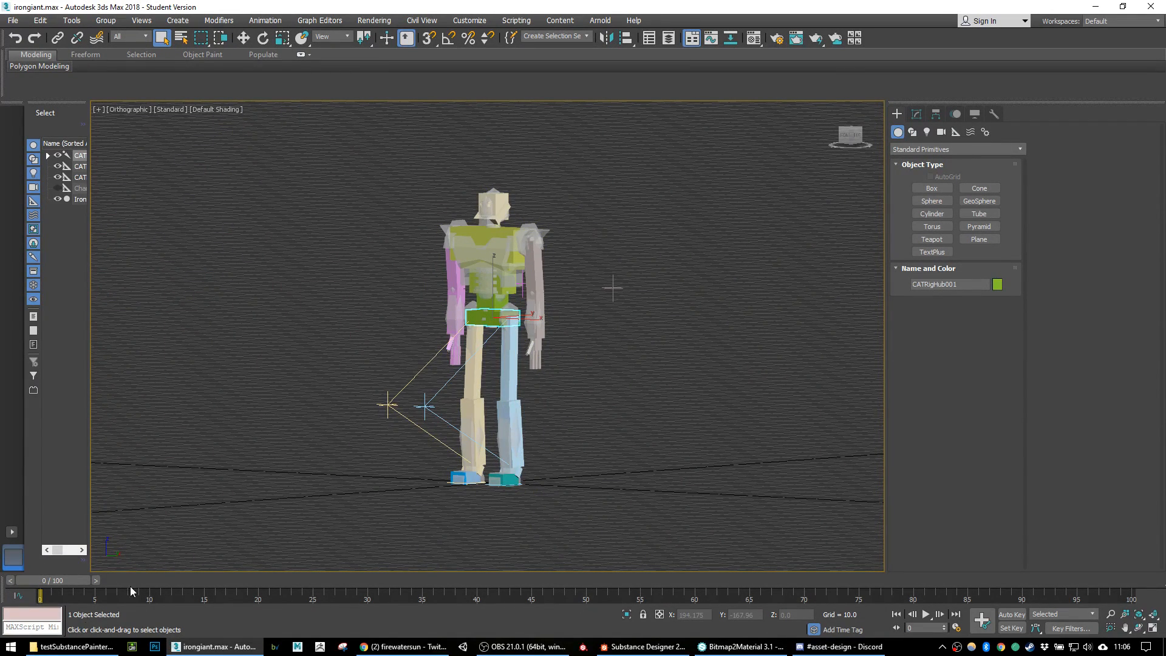
Step: Try moving the rig's left palm bone upward, and undo the move
{"action": "left_click", "coordinate": [534, 345]}
{"action": "scroll", "coordinate": [535, 345], "scroll_direction": "up", "scroll_amount": 5}
{"action": "key", "text": "w"}
{"action": "middle_click_drag", "start_coordinate": [564, 340], "coordinate": [565, 292], "text": "alt"}
{"action": "left_click_drag", "start_coordinate": [552, 308], "coordinate": [557, 274]}
{"action": "middle_click_drag", "start_coordinate": [570, 260], "coordinate": [561, 409], "text": "alt"}
{"action": "key", "text": "ctrl+z"}
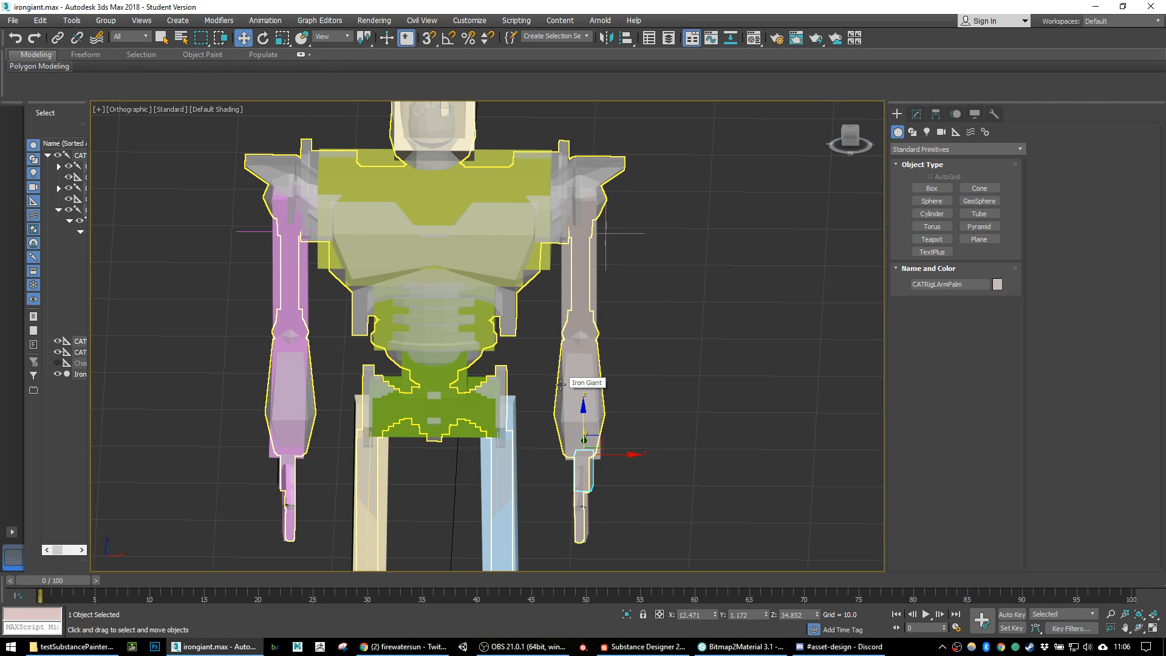
Step: Show edged faces in the viewport and widen the scene object list so the names are readable
{"action": "key", "text": "F4"}
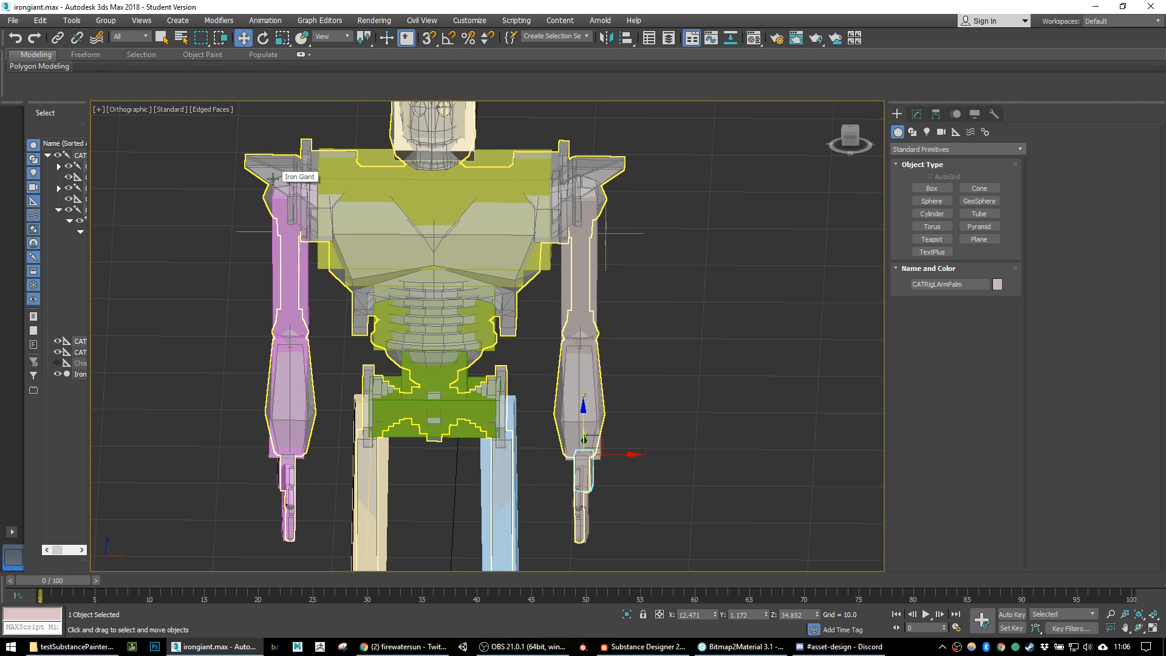
{"action": "middle_click_drag", "start_coordinate": [455, 288], "coordinate": [564, 371]}
{"action": "middle_click_drag", "start_coordinate": [647, 247], "coordinate": [588, 267]}
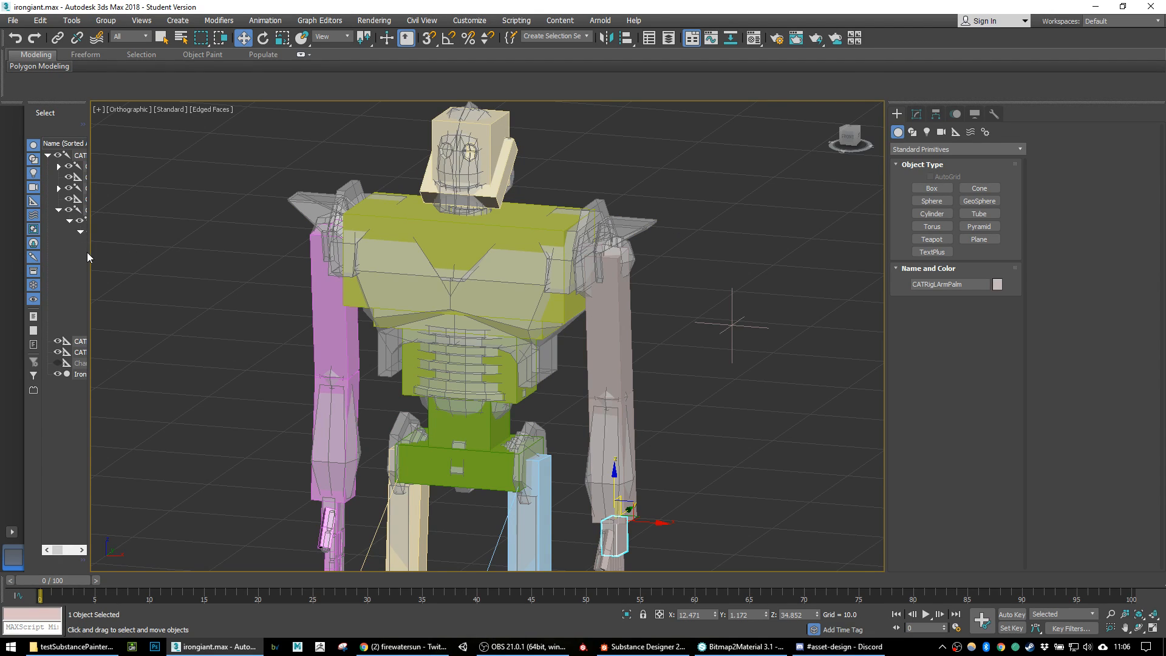
{"action": "left_click_drag", "start_coordinate": [88, 252], "coordinate": [141, 257]}
{"action": "left_click_drag", "start_coordinate": [83, 552], "coordinate": [87, 553]}
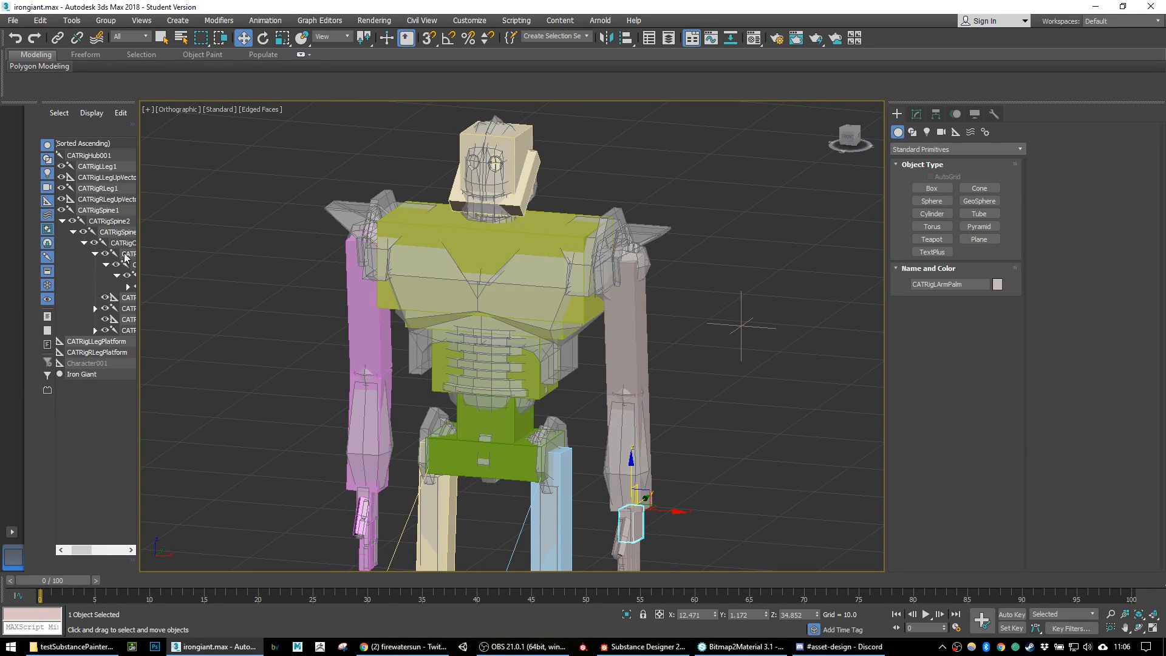
Step: Select the Iron Giant mesh, unfreeze all objects and display the mesh as solid instead of see-through
{"action": "double_click", "coordinate": [89, 374]}
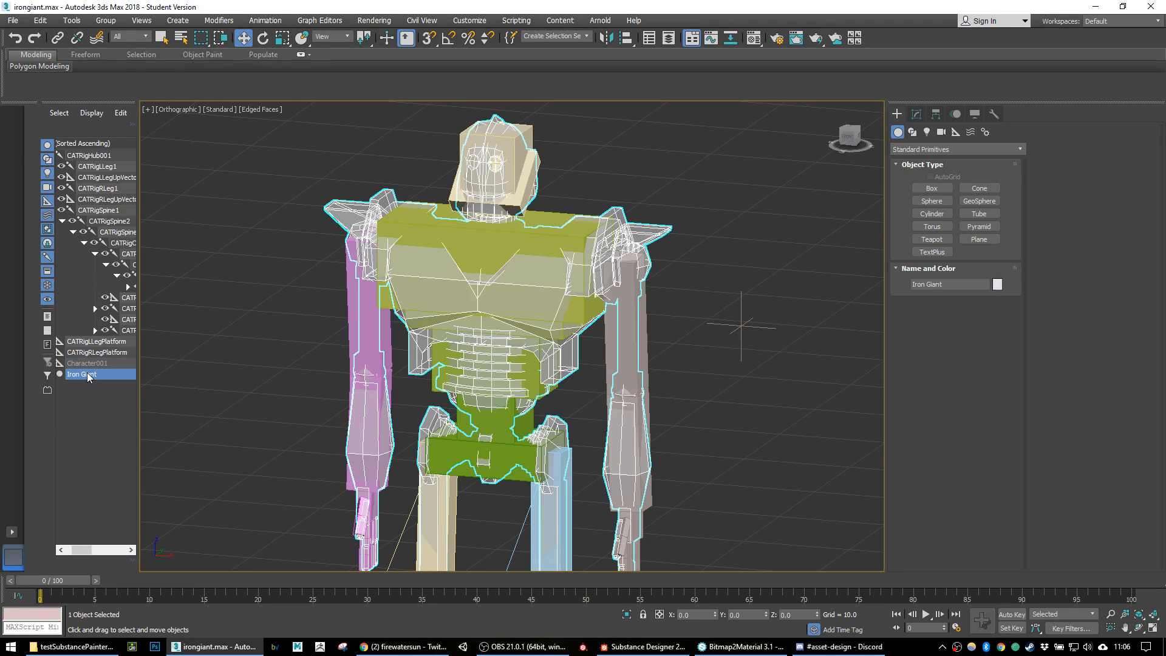
{"action": "right_click", "coordinate": [410, 233]}
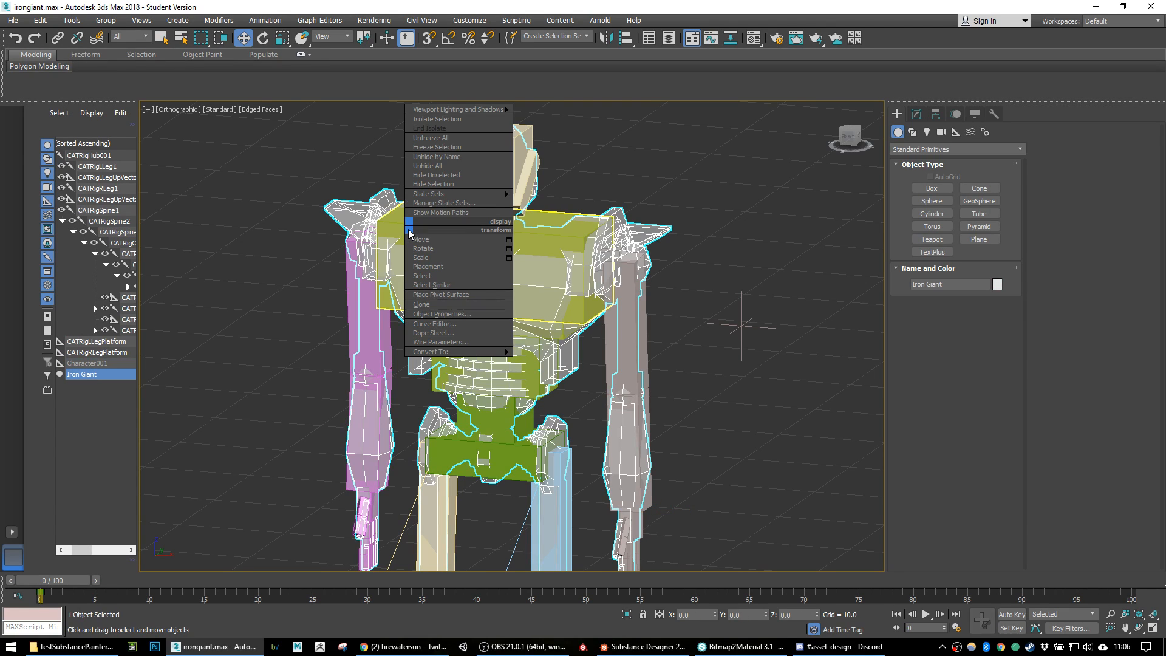
{"action": "left_click", "coordinate": [448, 139]}
{"action": "left_click", "coordinate": [669, 235]}
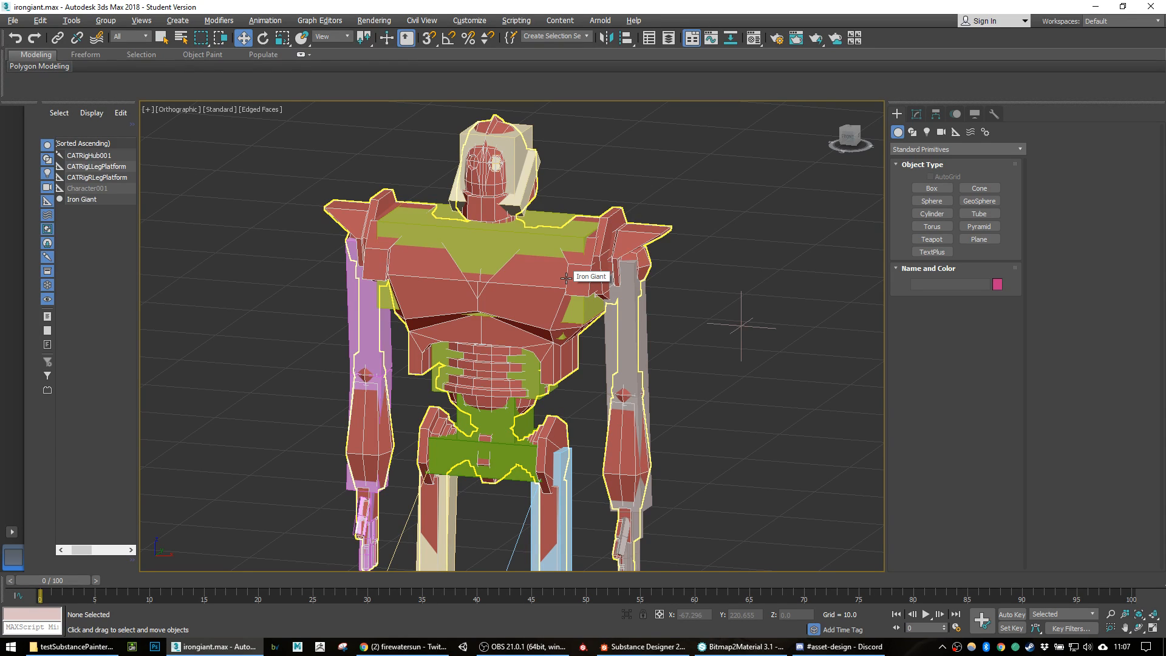
Step: Start editing envelopes in the Skin modifier of the Iron Giant mesh and browse its bone list
{"action": "left_click", "coordinate": [647, 234]}
{"action": "mouse_move", "coordinate": [628, 286]}
{"action": "middle_mouse_down", "text": "alt"}
{"action": "mouse_move", "coordinate": [659, 286]}
{"action": "mouse_move", "coordinate": [643, 285]}
{"action": "middle_mouse_up", "text": "alt"}
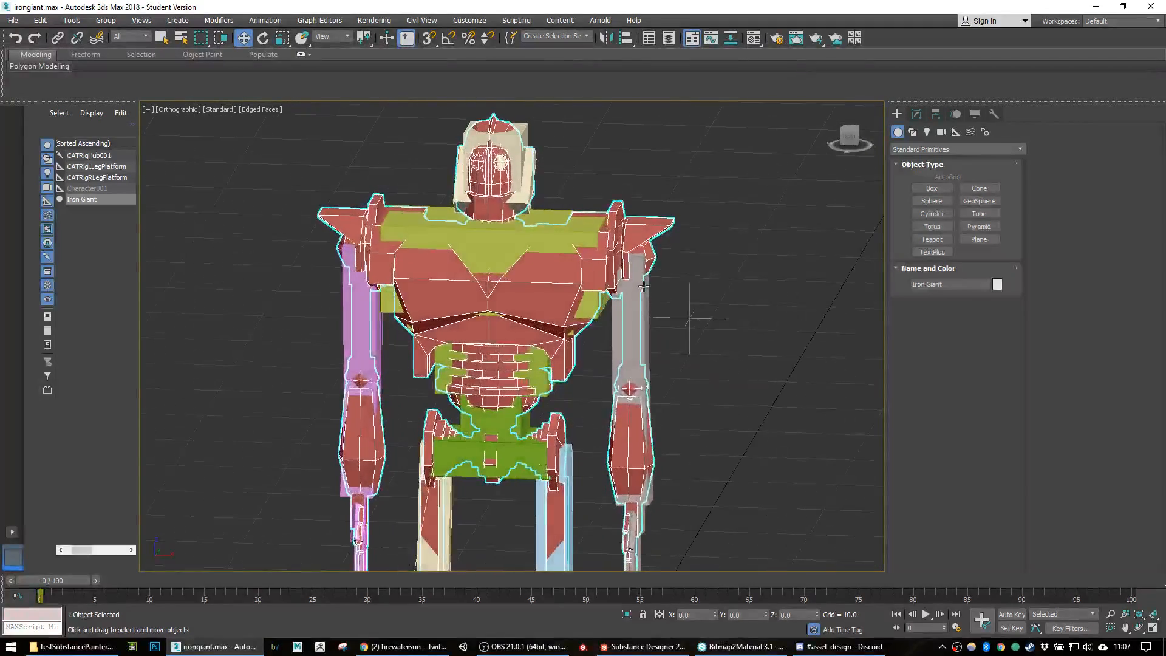
{"action": "left_click", "coordinate": [917, 115]}
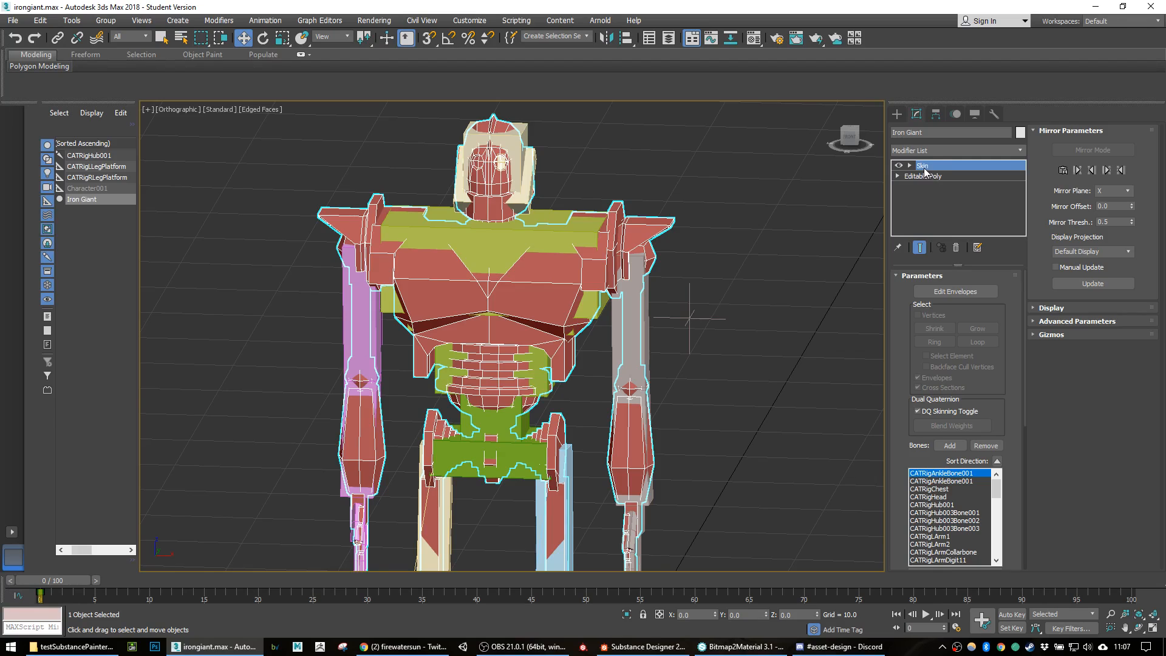
{"action": "mouse_move", "coordinate": [997, 489]}
{"action": "left_mouse_down"}
{"action": "mouse_move", "coordinate": [997, 549]}
{"action": "mouse_move", "coordinate": [997, 489]}
{"action": "left_mouse_up"}
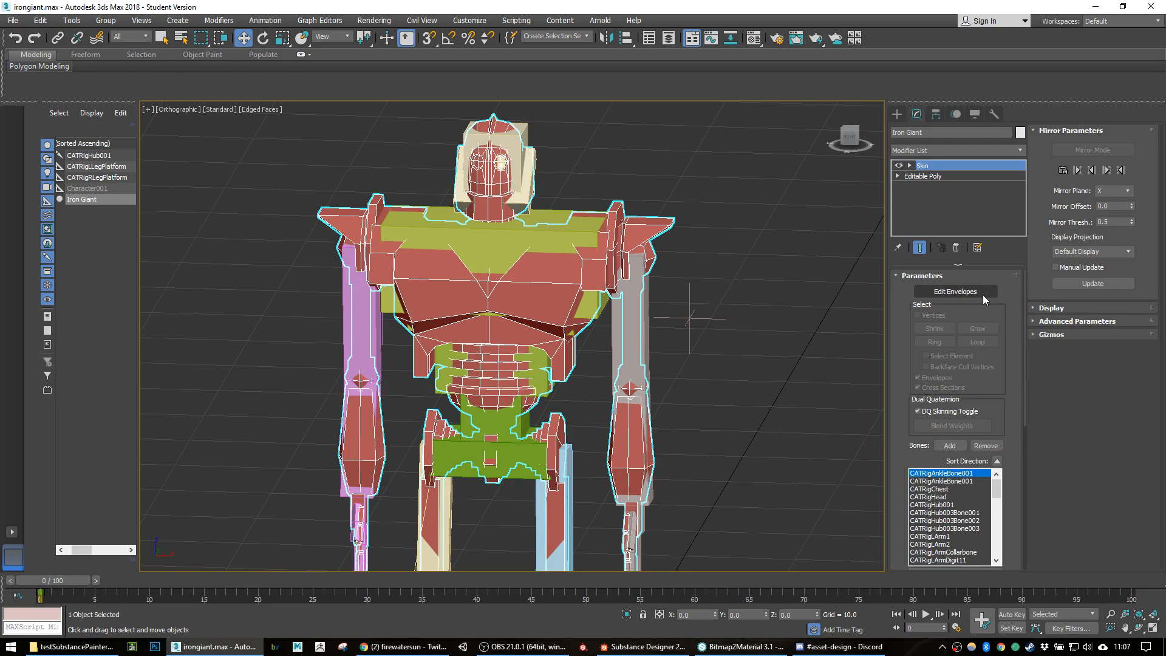
{"action": "left_click", "coordinate": [967, 291]}
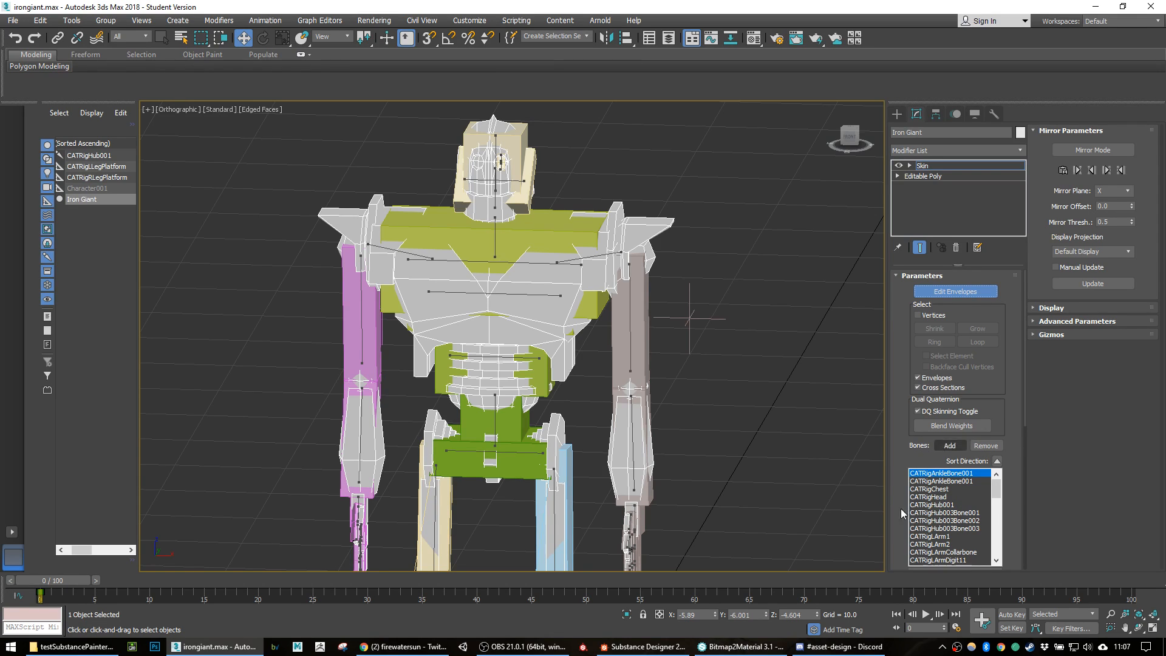
{"action": "scroll", "coordinate": [996, 527], "scroll_direction": "down", "scroll_amount": 3}
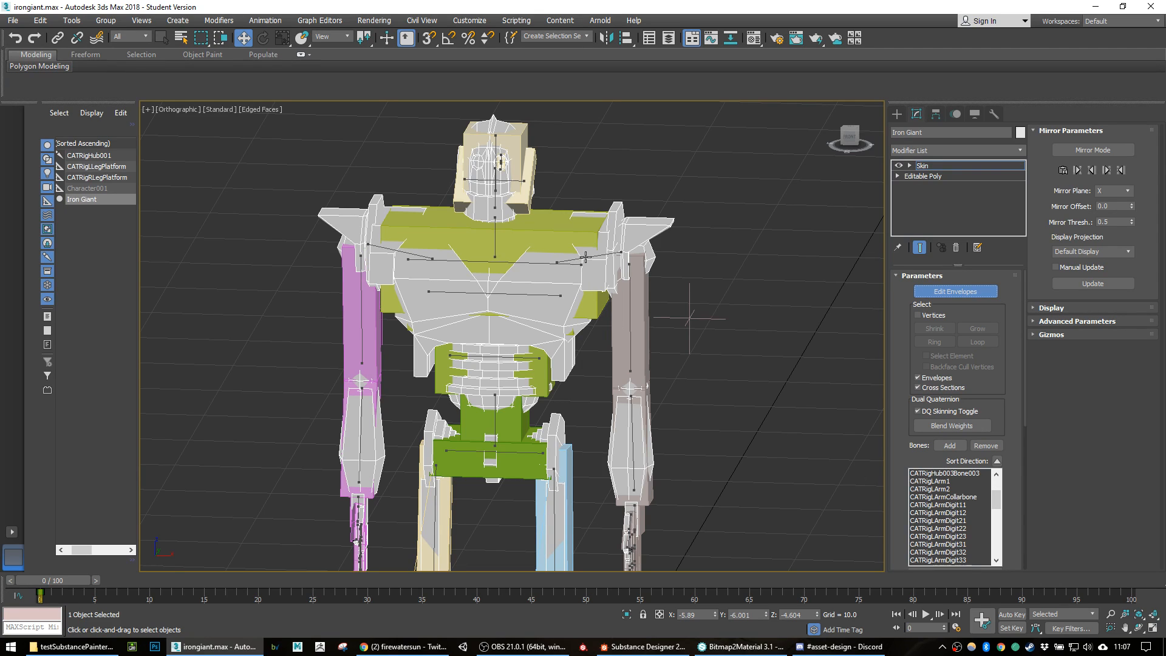
Step: Select the envelope of the left upper arm bone CATRigLArm1 and inspect its influence around the shoulder and elbow
{"action": "scroll", "coordinate": [602, 268], "scroll_direction": "up", "scroll_amount": 5}
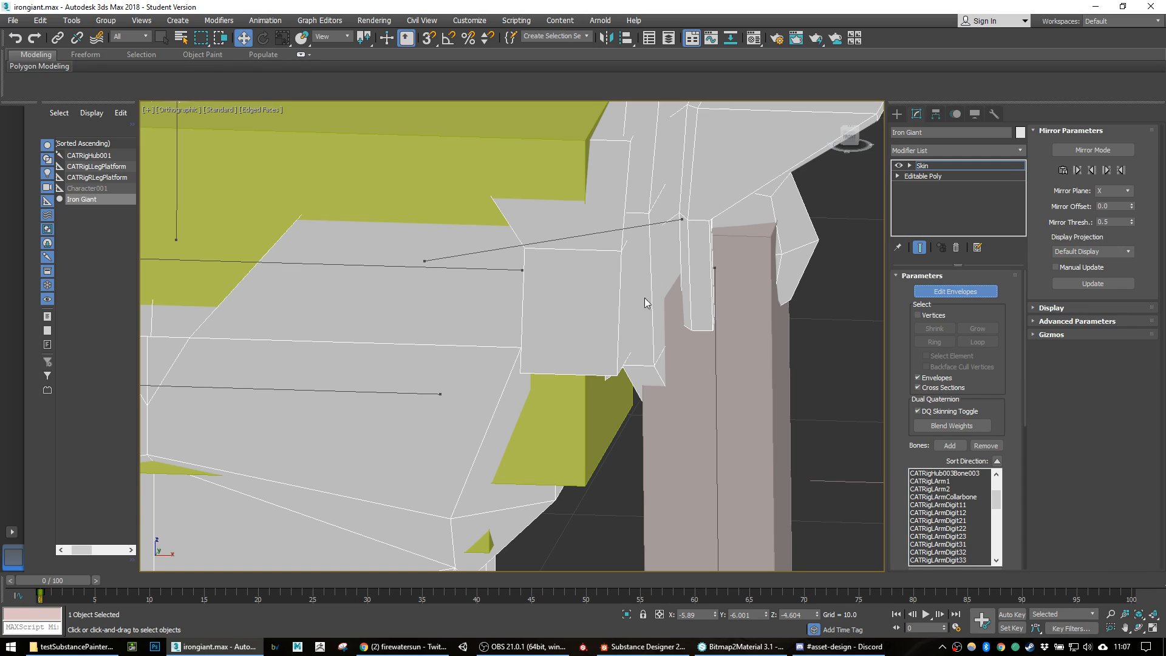
{"action": "left_click", "coordinate": [715, 363]}
{"action": "scroll", "coordinate": [776, 402], "scroll_direction": "down", "scroll_amount": 6}
{"action": "middle_click_drag", "start_coordinate": [775, 404], "coordinate": [750, 323]}
{"action": "middle_click_drag", "start_coordinate": [758, 367], "coordinate": [738, 362], "text": "alt"}
{"action": "scroll", "coordinate": [754, 364], "scroll_direction": "up", "scroll_amount": 2}
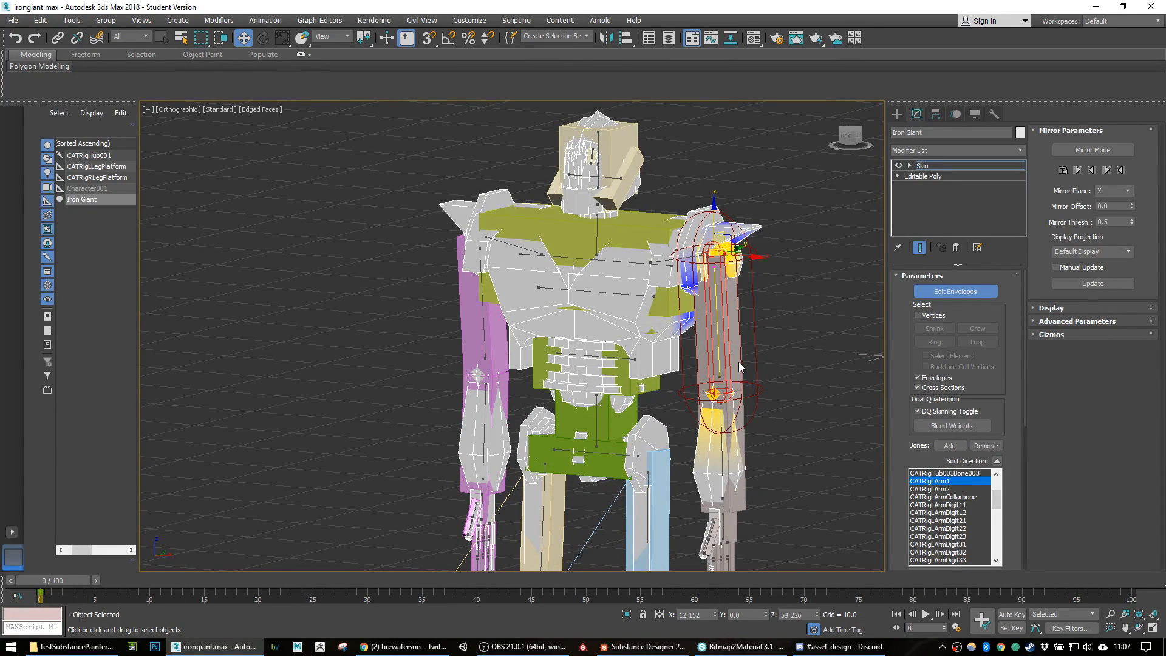
{"action": "middle_click_drag", "start_coordinate": [759, 371], "coordinate": [653, 359], "text": "alt"}
{"action": "middle_click_drag", "start_coordinate": [644, 212], "coordinate": [617, 228], "text": "alt"}
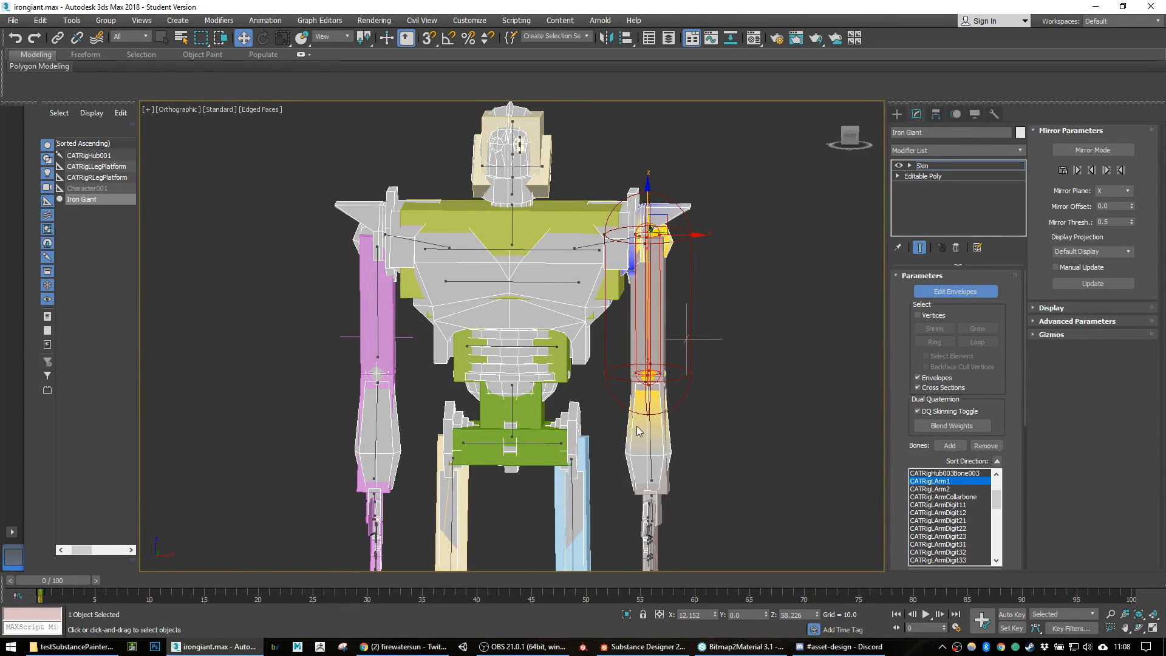
{"action": "middle_click_drag", "start_coordinate": [743, 367], "coordinate": [690, 369], "text": "alt"}
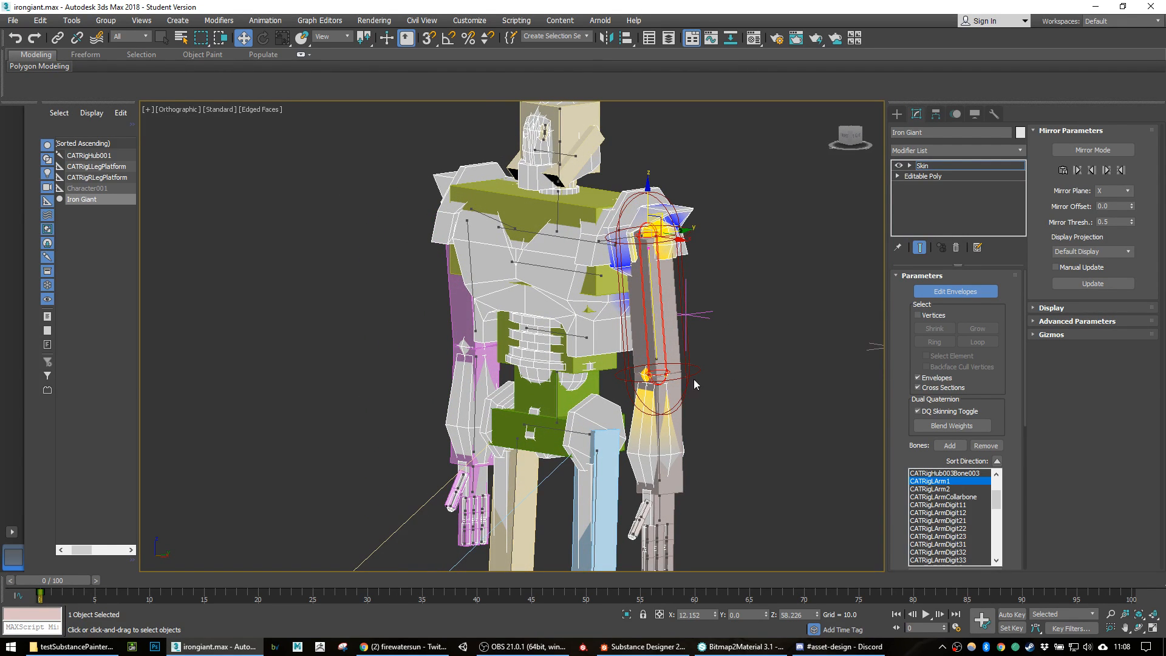
{"action": "middle_click_drag", "start_coordinate": [688, 374], "coordinate": [729, 369], "text": "alt"}
{"action": "scroll", "coordinate": [687, 272], "scroll_direction": "up", "scroll_amount": 2}
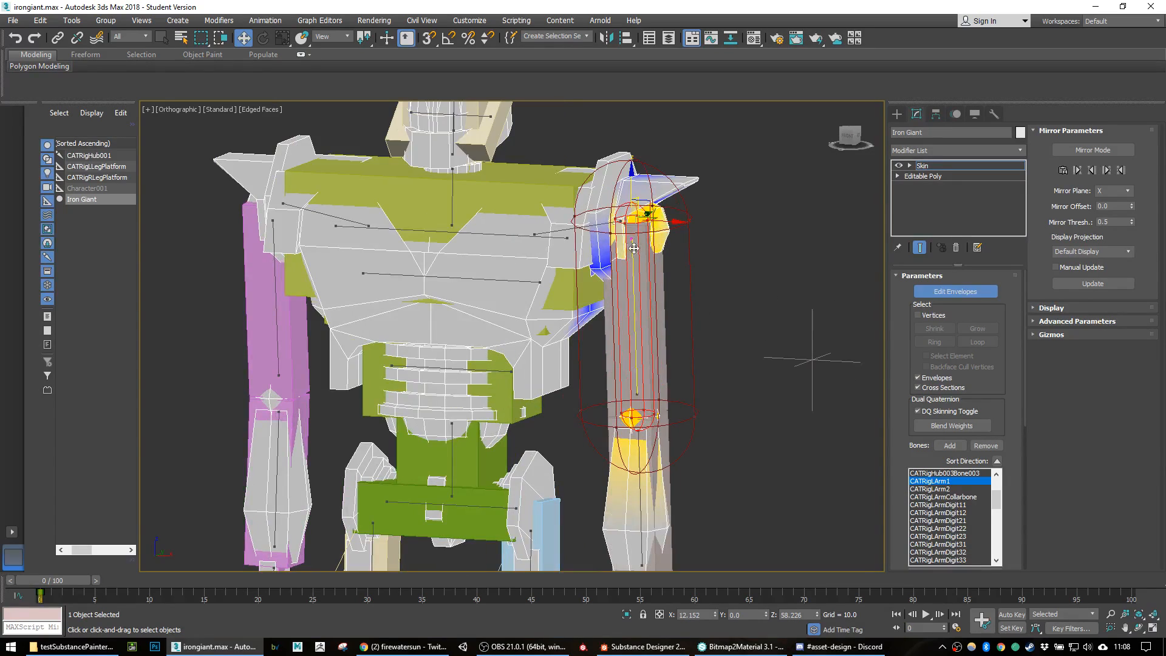
Step: Try greatly enlarging the elbow-end outer cross section of the CATRigLArm1 envelope, and undo the change
{"action": "mouse_move", "coordinate": [611, 232]}
{"action": "left_mouse_down"}
{"action": "mouse_move", "coordinate": [618, 224]}
{"action": "mouse_move", "coordinate": [596, 259]}
{"action": "mouse_move", "coordinate": [618, 224]}
{"action": "mouse_move", "coordinate": [600, 254]}
{"action": "mouse_move", "coordinate": [609, 236]}
{"action": "left_mouse_up"}
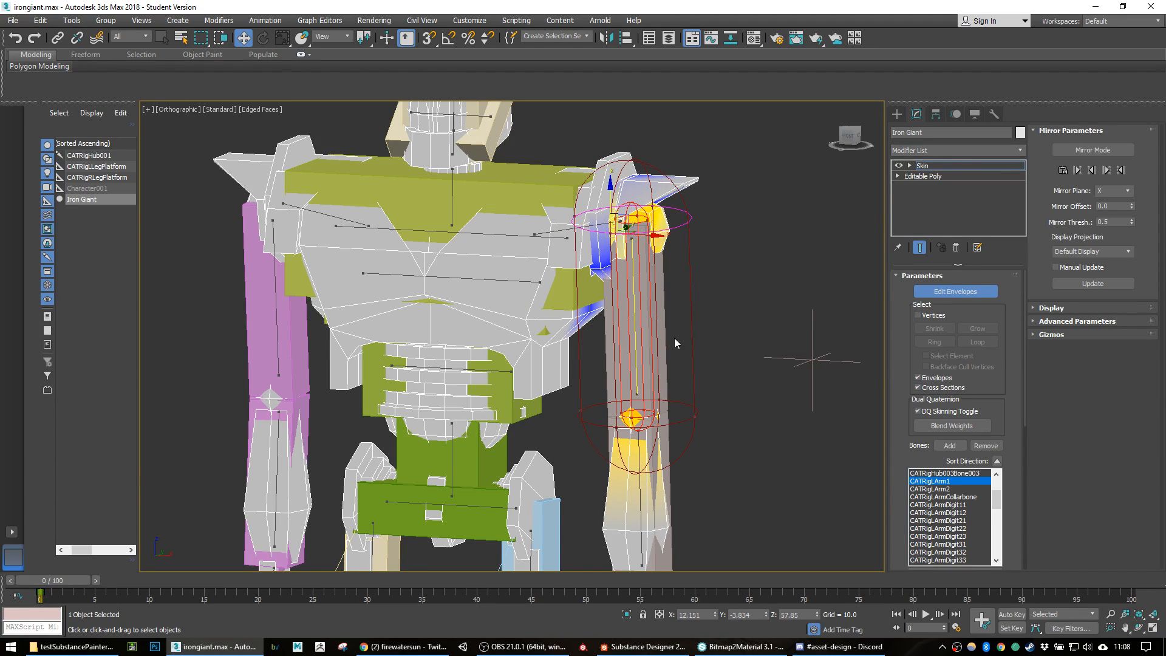
{"action": "left_click", "coordinate": [696, 416]}
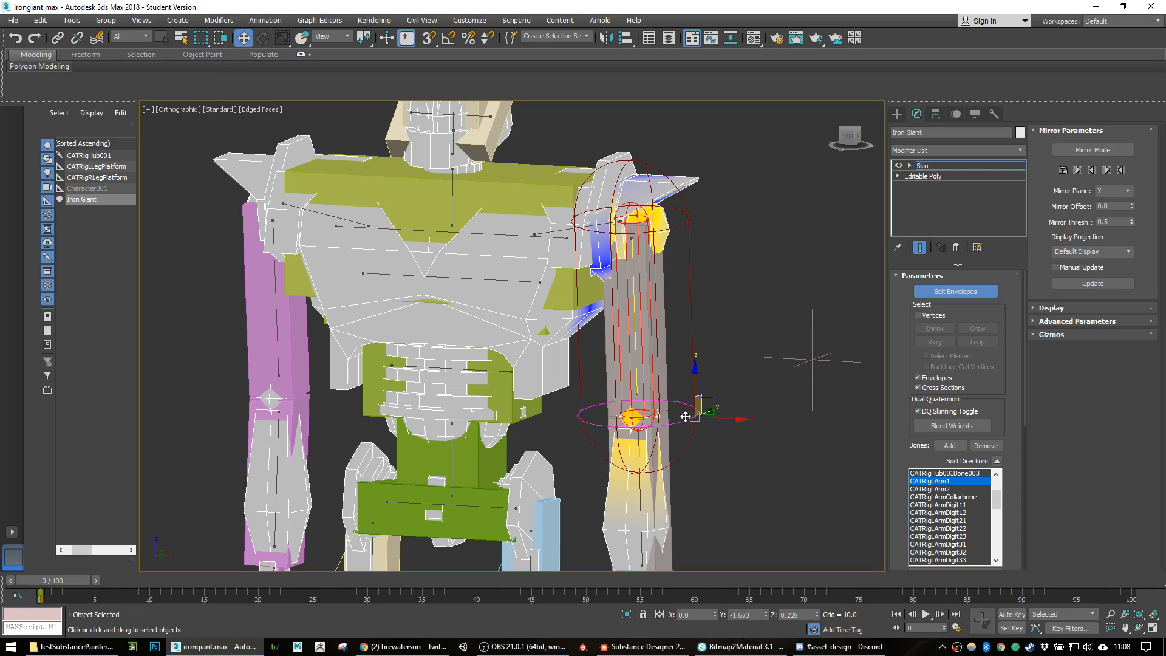
{"action": "left_click_drag", "start_coordinate": [705, 406], "coordinate": [532, 75]}
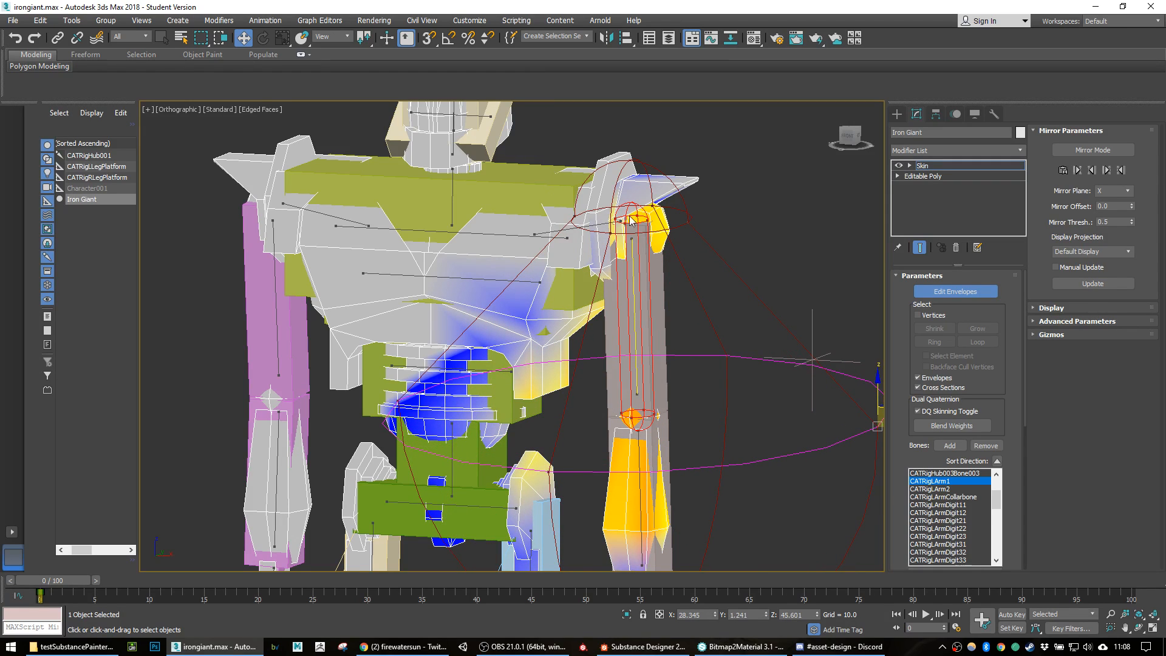
{"action": "key", "text": "ctrl+z"}
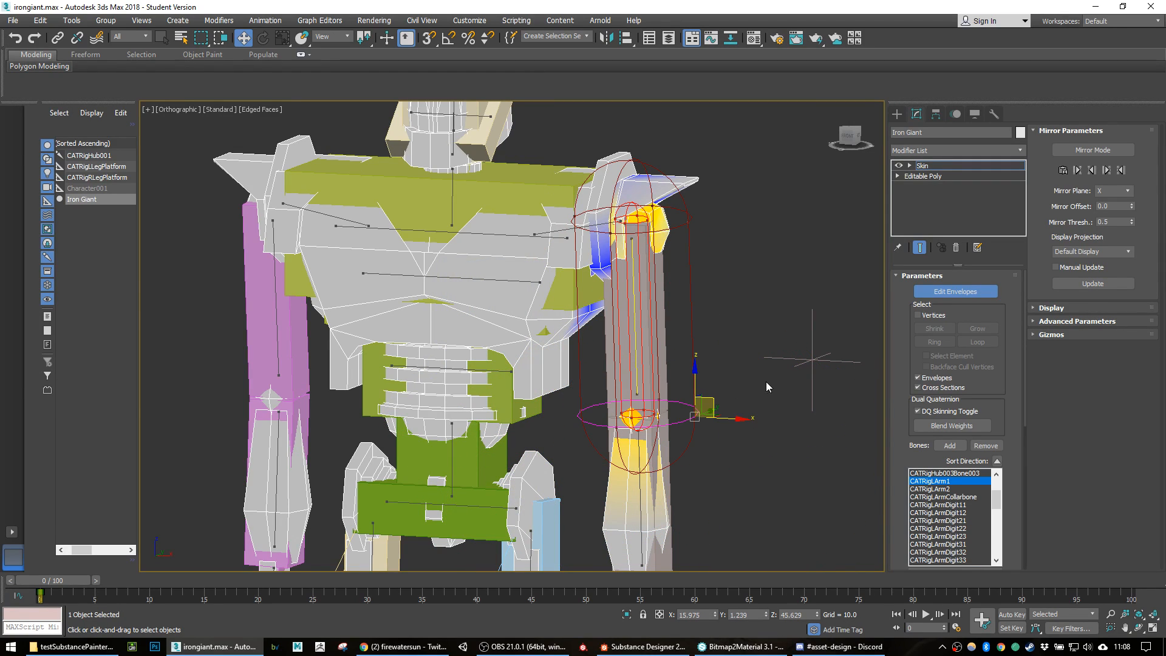
Step: Enable vertex selection for the Skin modifier while viewing the left upper arm envelope up close
{"action": "middle_click_drag", "start_coordinate": [711, 405], "coordinate": [709, 384]}
{"action": "scroll", "coordinate": [707, 378], "scroll_direction": "up", "scroll_amount": 3}
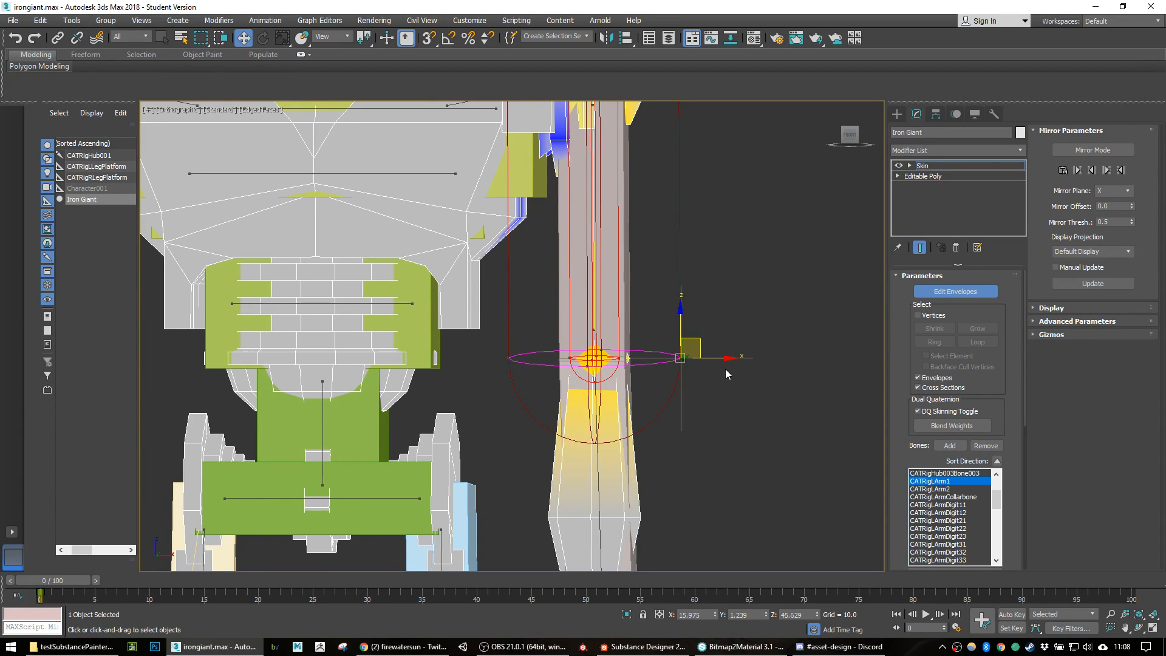
{"action": "middle_click_drag", "start_coordinate": [695, 246], "coordinate": [716, 319]}
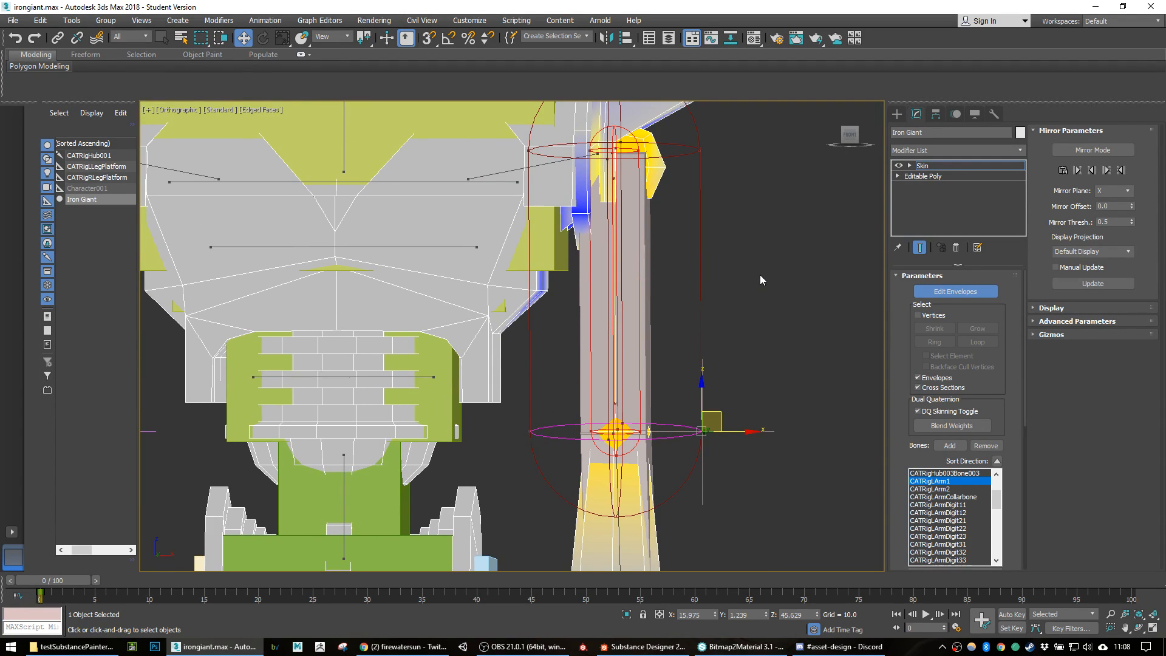
{"action": "middle_click_drag", "start_coordinate": [757, 286], "coordinate": [753, 261], "text": "alt"}
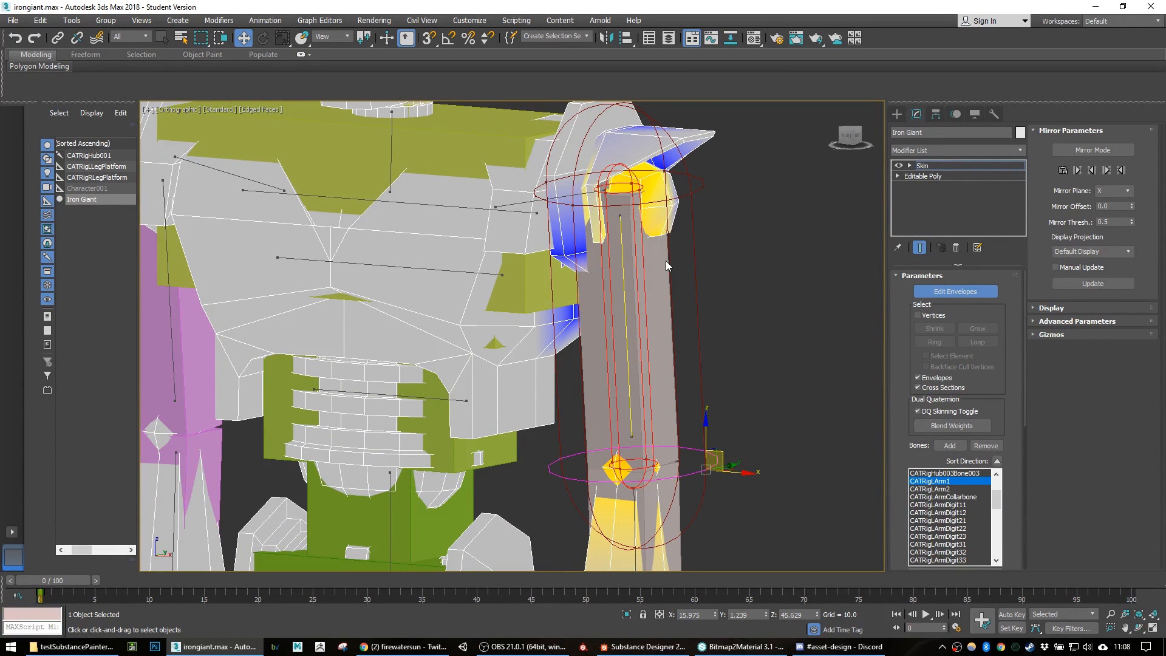
{"action": "left_click", "coordinate": [918, 315]}
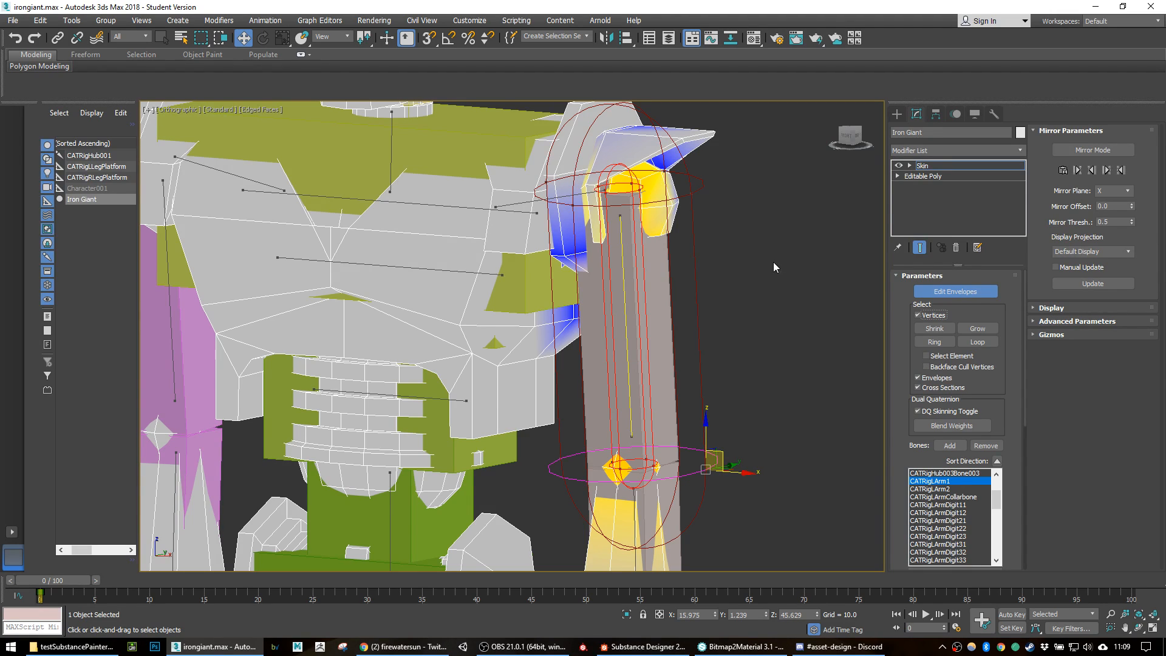
Step: Turn on Select Element for the Skin modifier and select mesh elements around the left shoulder
{"action": "middle_click_drag", "start_coordinate": [730, 205], "coordinate": [675, 265]}
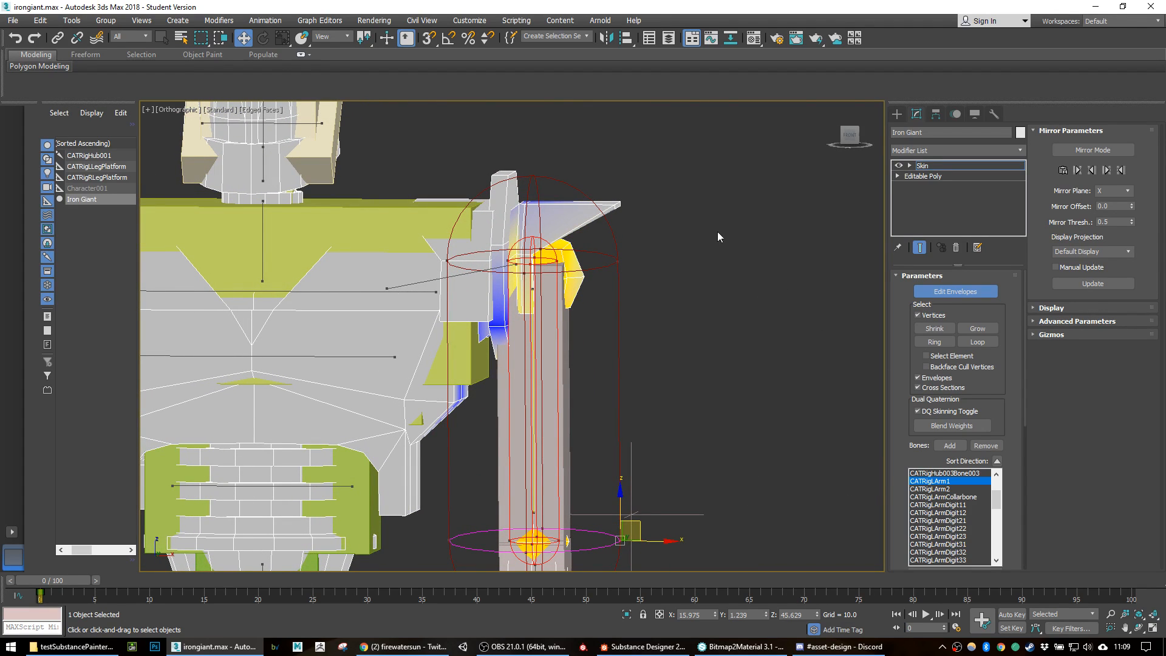
{"action": "left_click_drag", "start_coordinate": [676, 139], "coordinate": [582, 243]}
{"action": "middle_click_drag", "start_coordinate": [656, 209], "coordinate": [606, 213], "text": "alt"}
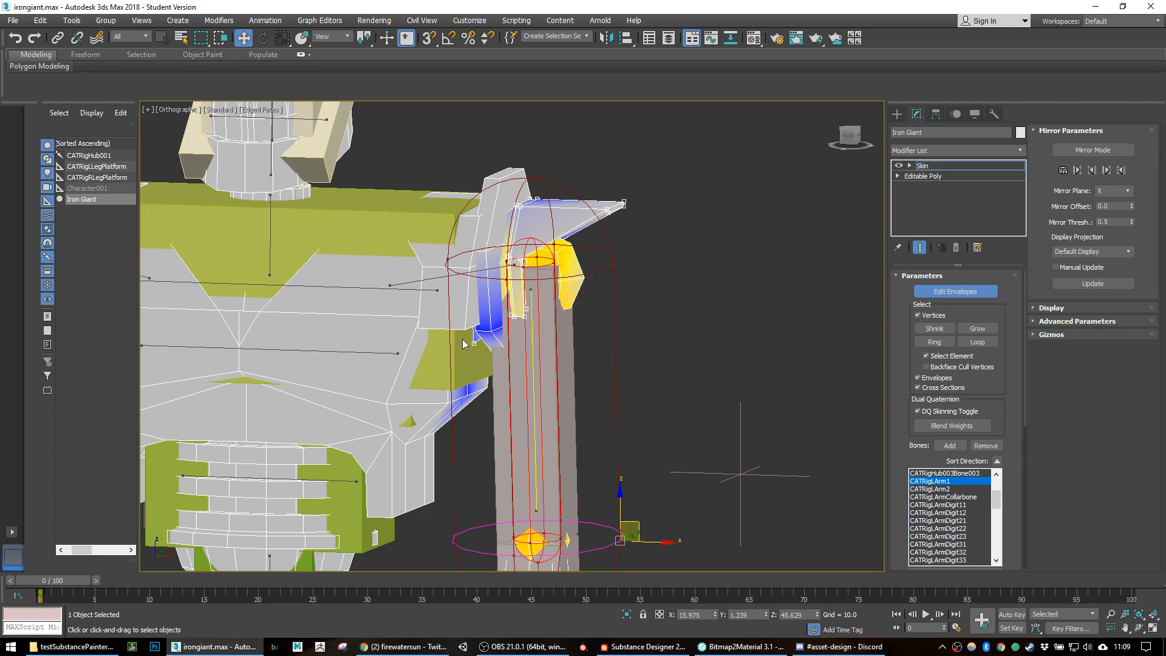
{"action": "middle_click_drag", "start_coordinate": [660, 336], "coordinate": [721, 279]}
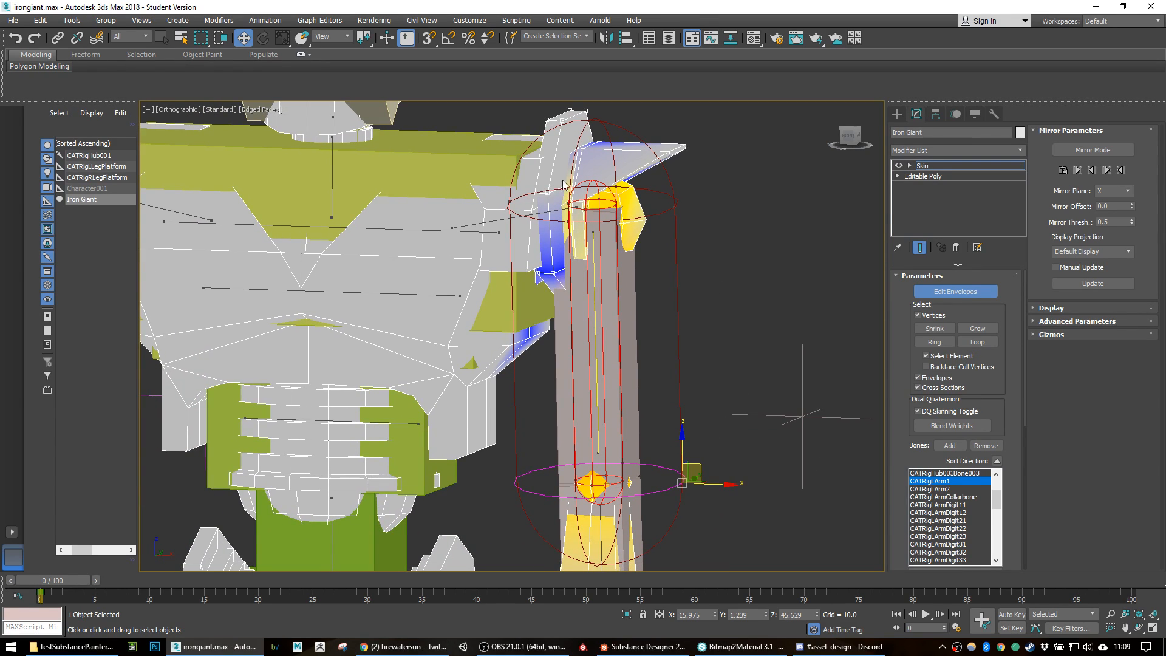
Step: Examine the influence of the CATRigLArm1 envelope on the left shoulder, upper arm and forearm
{"action": "middle_click_drag", "start_coordinate": [609, 142], "coordinate": [610, 187]}
{"action": "middle_click_drag", "start_coordinate": [609, 232], "coordinate": [567, 277], "text": "alt"}
{"action": "middle_click_drag", "start_coordinate": [604, 316], "coordinate": [614, 278]}
{"action": "scroll", "coordinate": [589, 297], "scroll_direction": "down", "scroll_amount": 3}
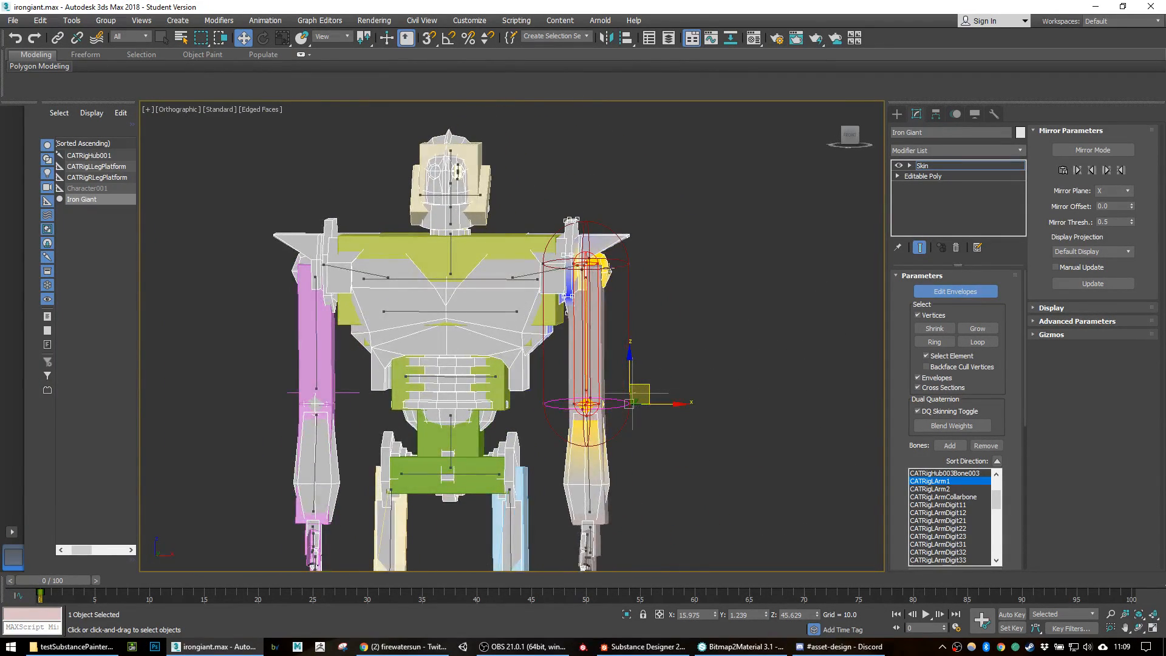
{"action": "middle_click_drag", "start_coordinate": [620, 436], "coordinate": [634, 359]}
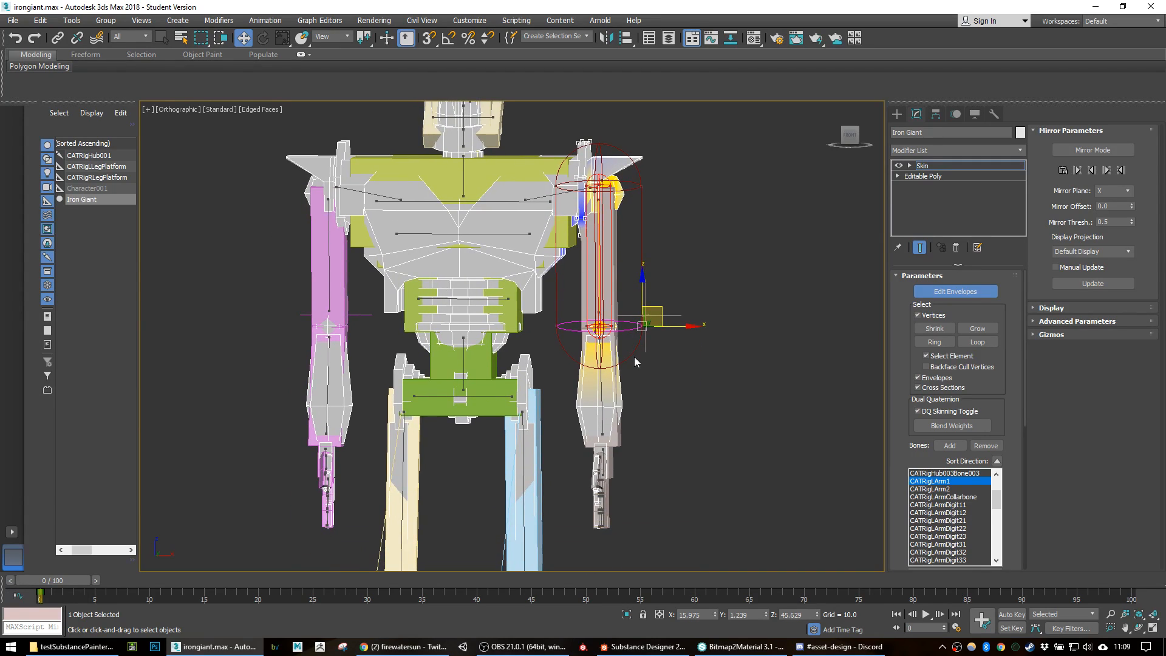
{"action": "middle_click_drag", "start_coordinate": [601, 150], "coordinate": [614, 221]}
{"action": "scroll", "coordinate": [609, 220], "scroll_direction": "up", "scroll_amount": 2}
{"action": "scroll", "coordinate": [600, 267], "scroll_direction": "up", "scroll_amount": 5}
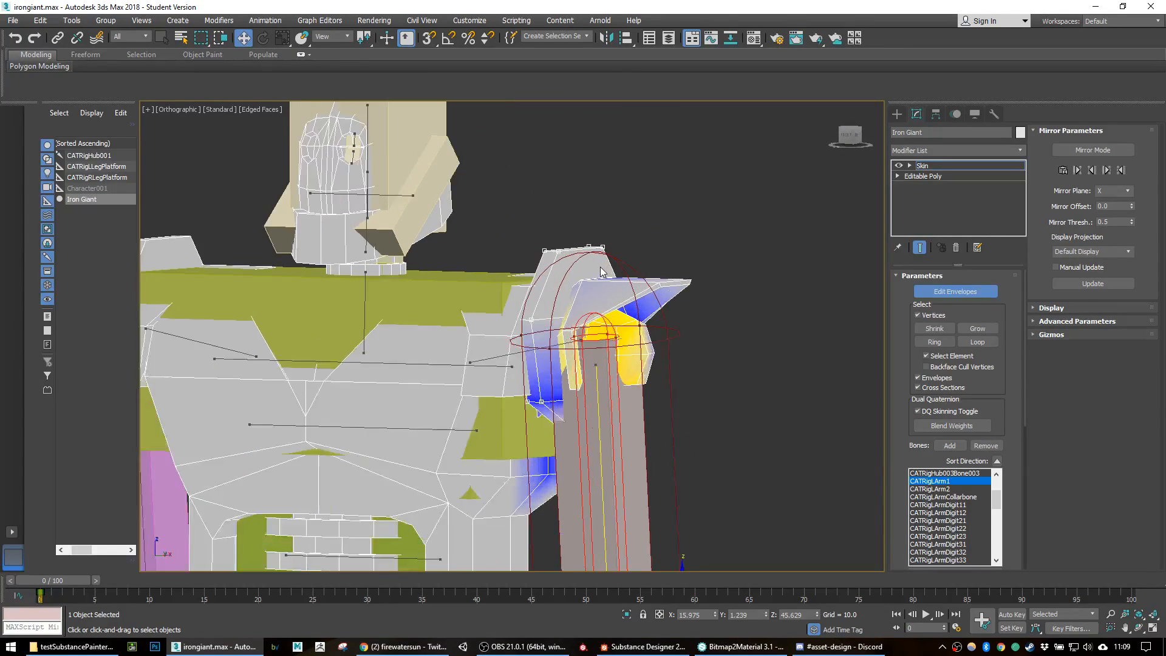
{"action": "scroll", "coordinate": [599, 267], "scroll_direction": "down", "scroll_amount": 5}
{"action": "middle_click_drag", "start_coordinate": [626, 337], "coordinate": [619, 254]}
{"action": "middle_click_drag", "start_coordinate": [652, 349], "coordinate": [675, 334]}
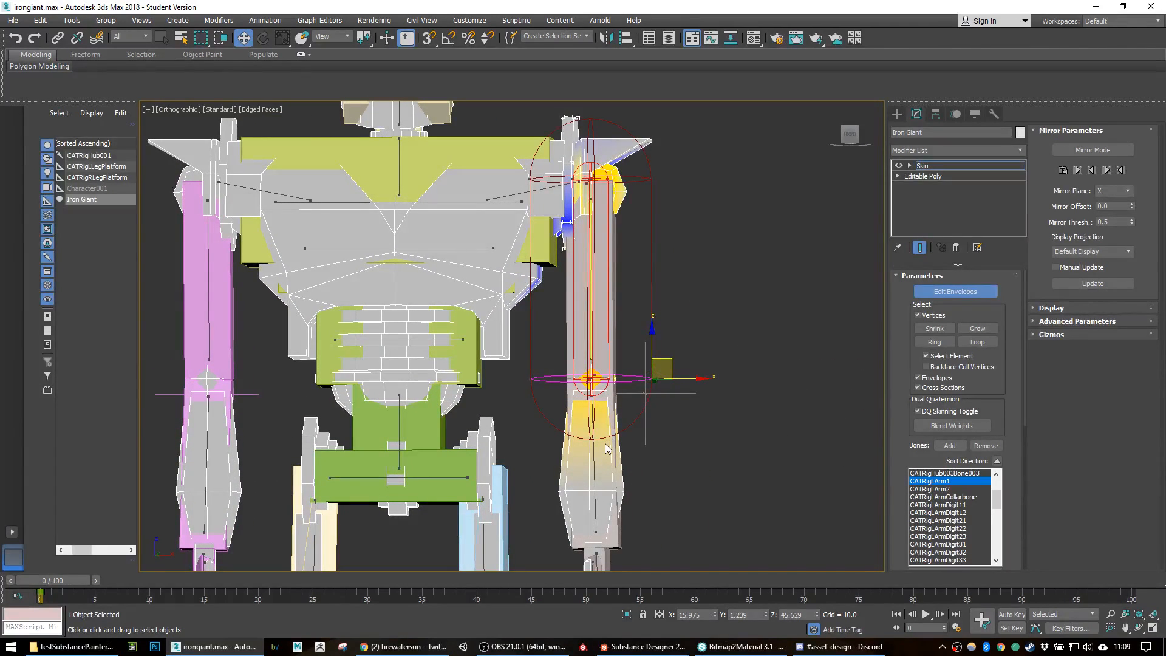
Step: Select the envelope of the left forearm bone CATRigLArm2 and the whole forearm mesh element
{"action": "scroll", "coordinate": [630, 428], "scroll_direction": "up", "scroll_amount": 3}
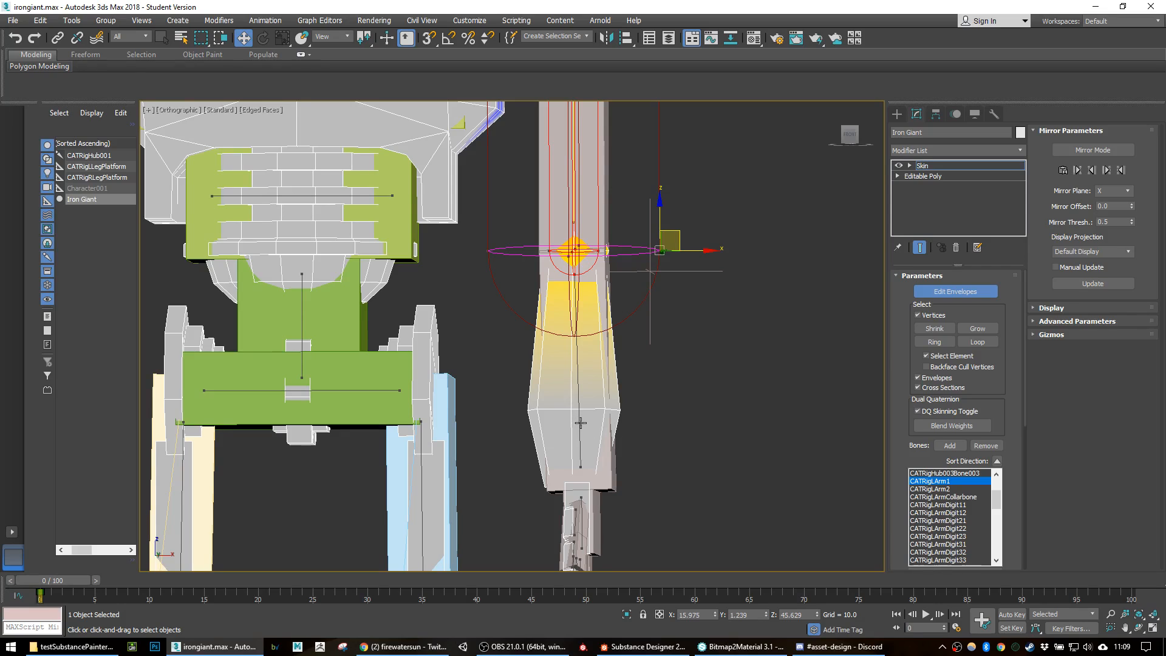
{"action": "left_click", "coordinate": [578, 426]}
{"action": "mouse_move", "coordinate": [686, 413]}
{"action": "middle_mouse_down", "text": "alt"}
{"action": "mouse_move", "coordinate": [593, 412]}
{"action": "mouse_move", "coordinate": [678, 424]}
{"action": "middle_mouse_up", "text": "alt"}
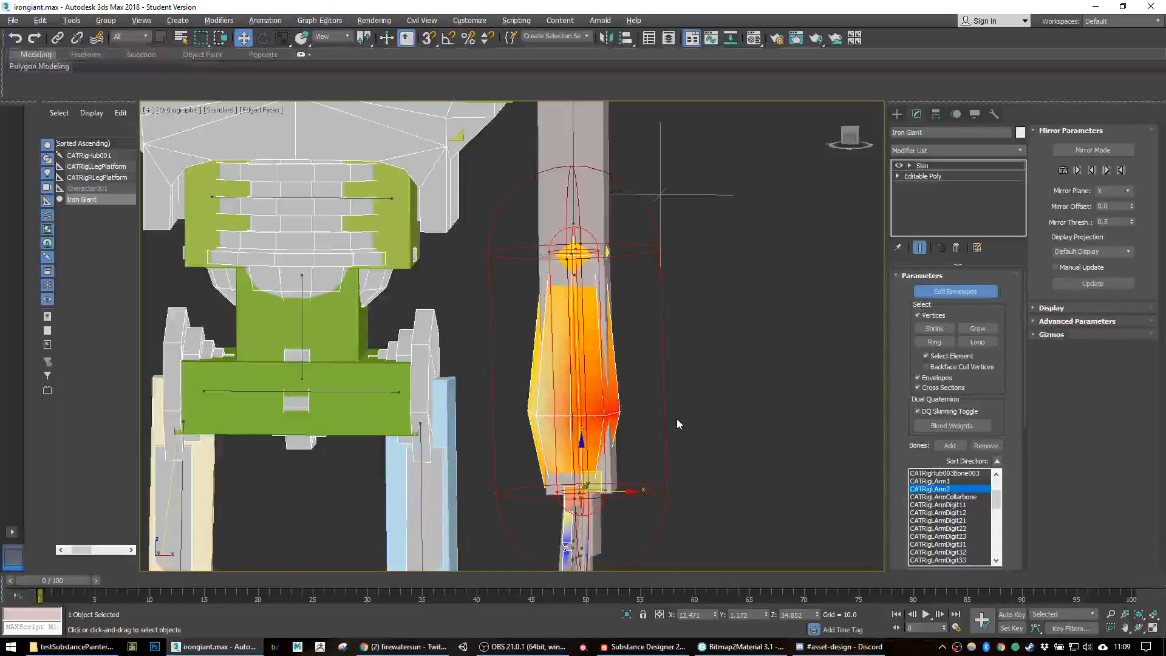
{"action": "left_click", "coordinate": [621, 411]}
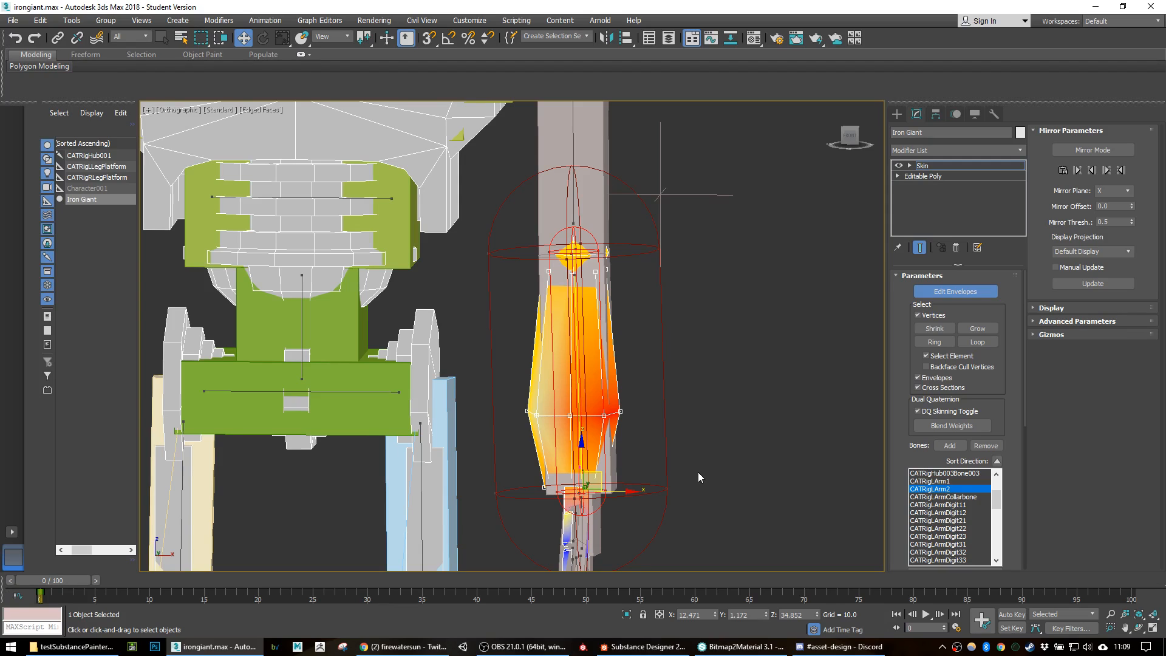
Step: Inspect the CATRigLArm2 weight colours on the forearm and hand from several angles
{"action": "middle_click_drag", "start_coordinate": [640, 472], "coordinate": [613, 441], "text": "alt"}
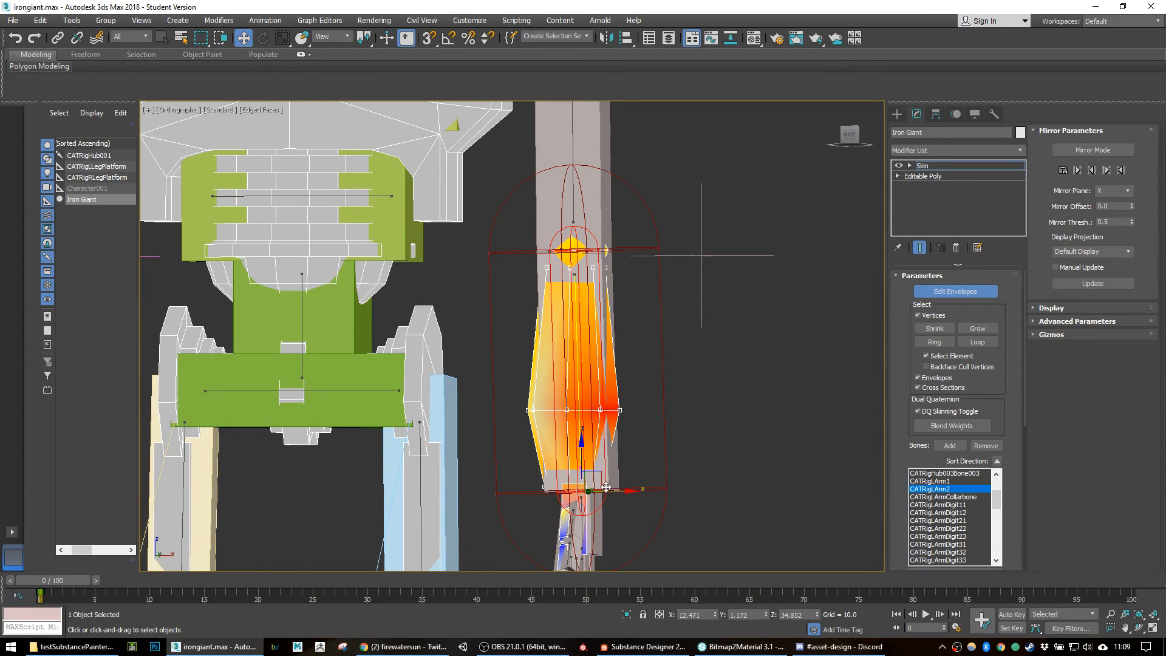
{"action": "middle_click_drag", "start_coordinate": [615, 476], "coordinate": [607, 473], "text": "alt"}
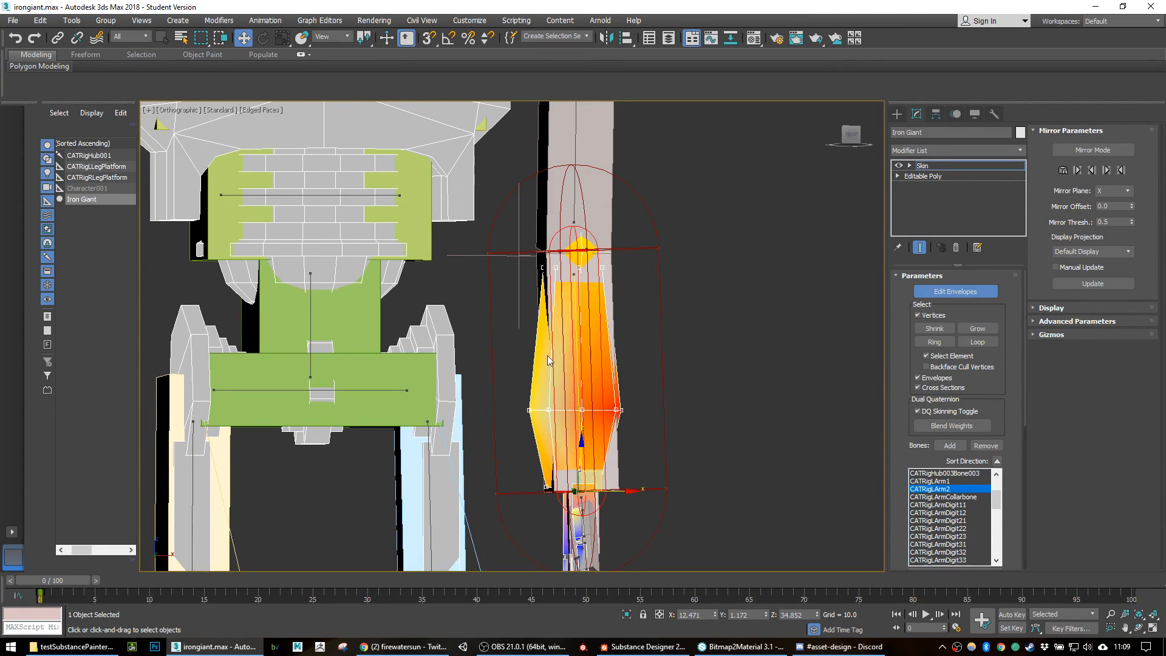
{"action": "middle_click_drag", "start_coordinate": [586, 524], "coordinate": [575, 448]}
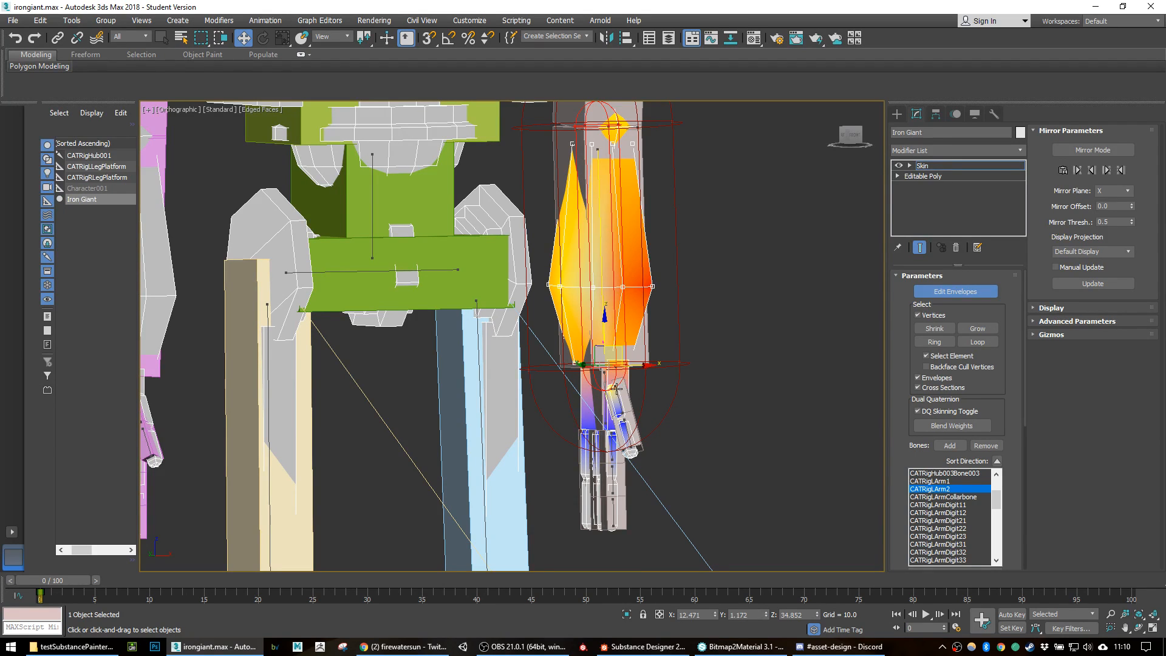
{"action": "middle_click_drag", "start_coordinate": [644, 213], "coordinate": [646, 334]}
{"action": "middle_click_drag", "start_coordinate": [664, 447], "coordinate": [586, 423], "text": "alt"}
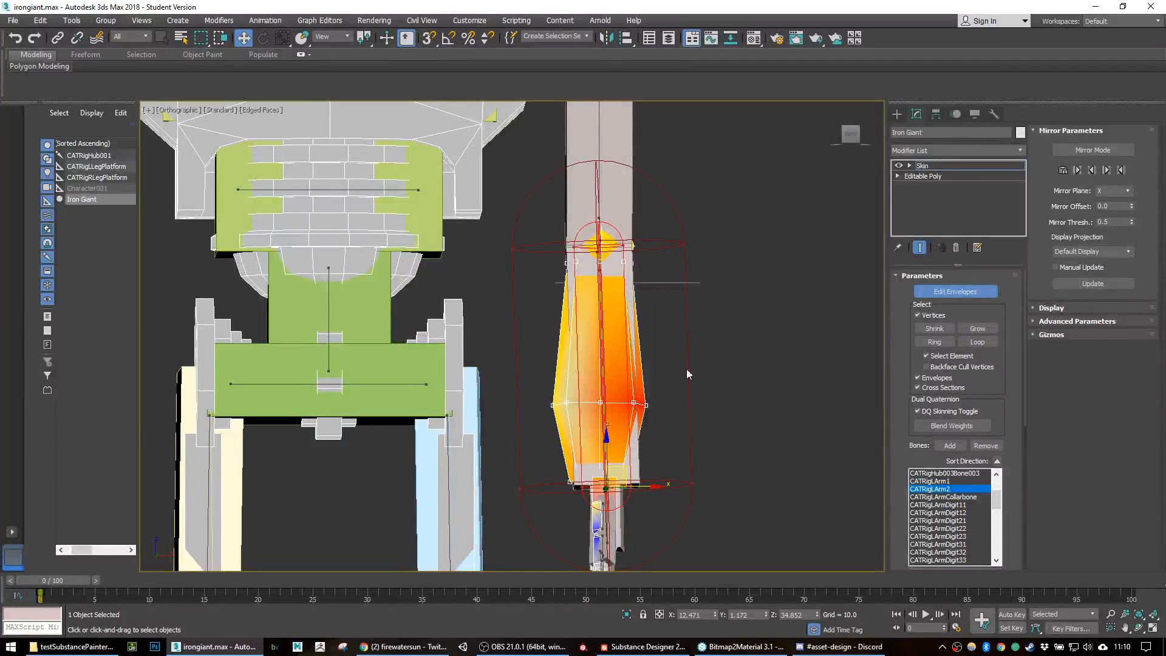
{"action": "middle_click_drag", "start_coordinate": [665, 410], "coordinate": [637, 340], "text": "alt"}
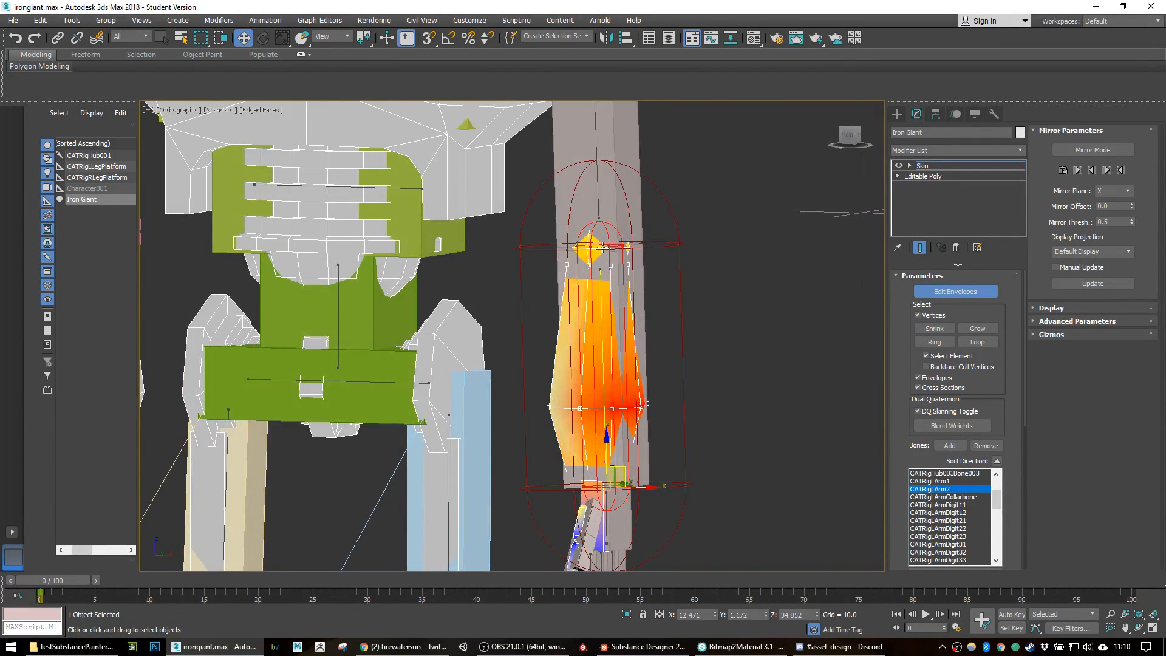
{"action": "middle_click_drag", "start_coordinate": [621, 374], "coordinate": [659, 423], "text": "alt"}
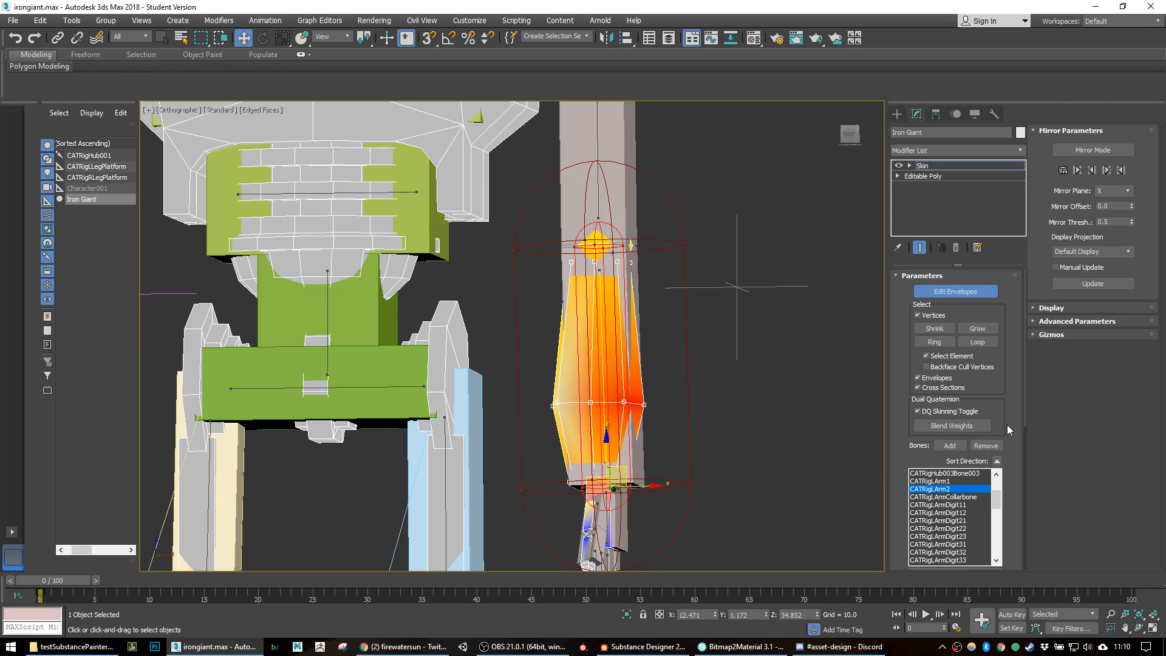
Step: Open the Weight Tool and set the selected forearm vertices' weight to 1 for CATRigLArm2
{"action": "left_click_drag", "start_coordinate": [1004, 411], "coordinate": [993, 22]}
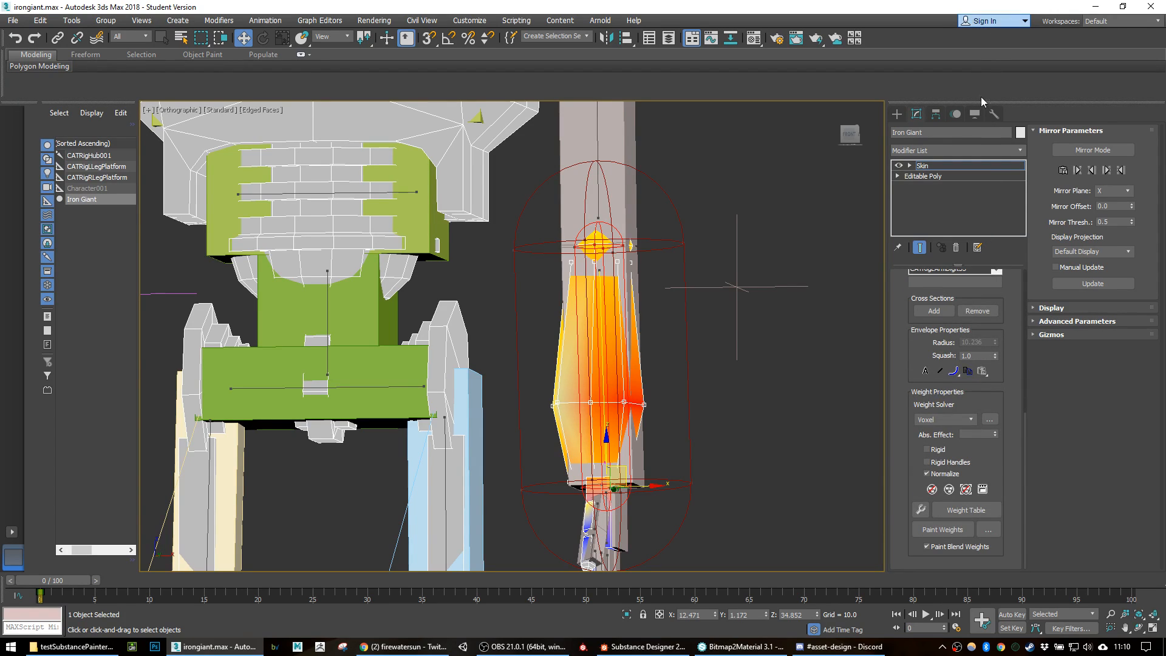
{"action": "left_click", "coordinate": [921, 510]}
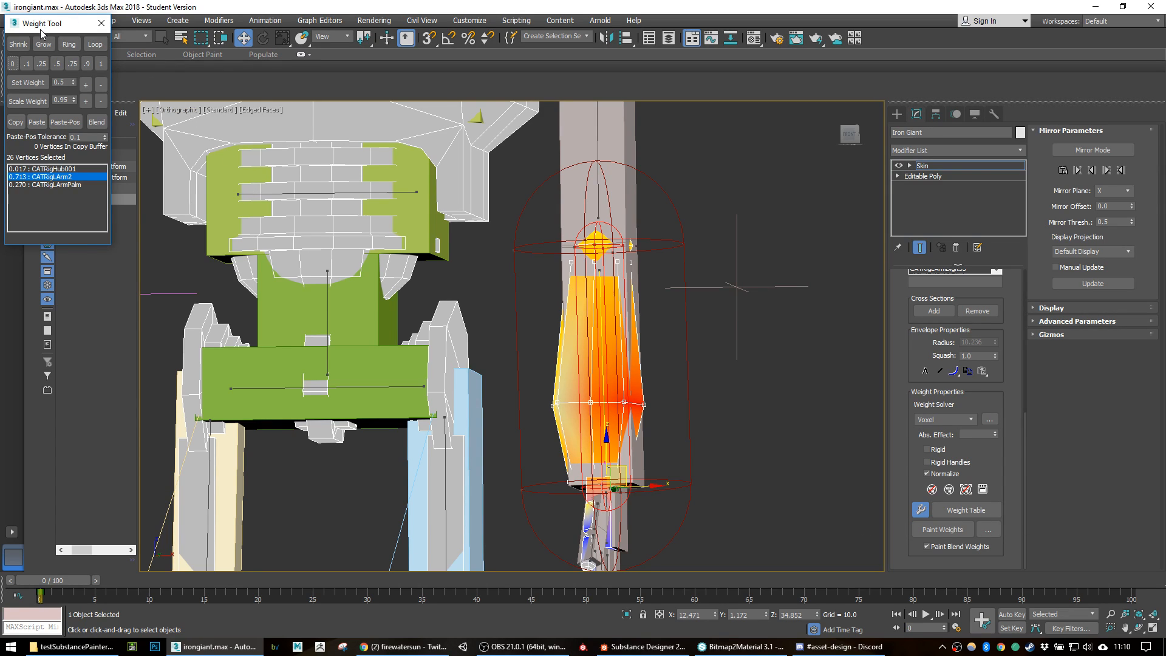
{"action": "left_click_drag", "start_coordinate": [46, 29], "coordinate": [886, 222]}
{"action": "middle_click_drag", "start_coordinate": [643, 398], "coordinate": [700, 408], "text": "alt"}
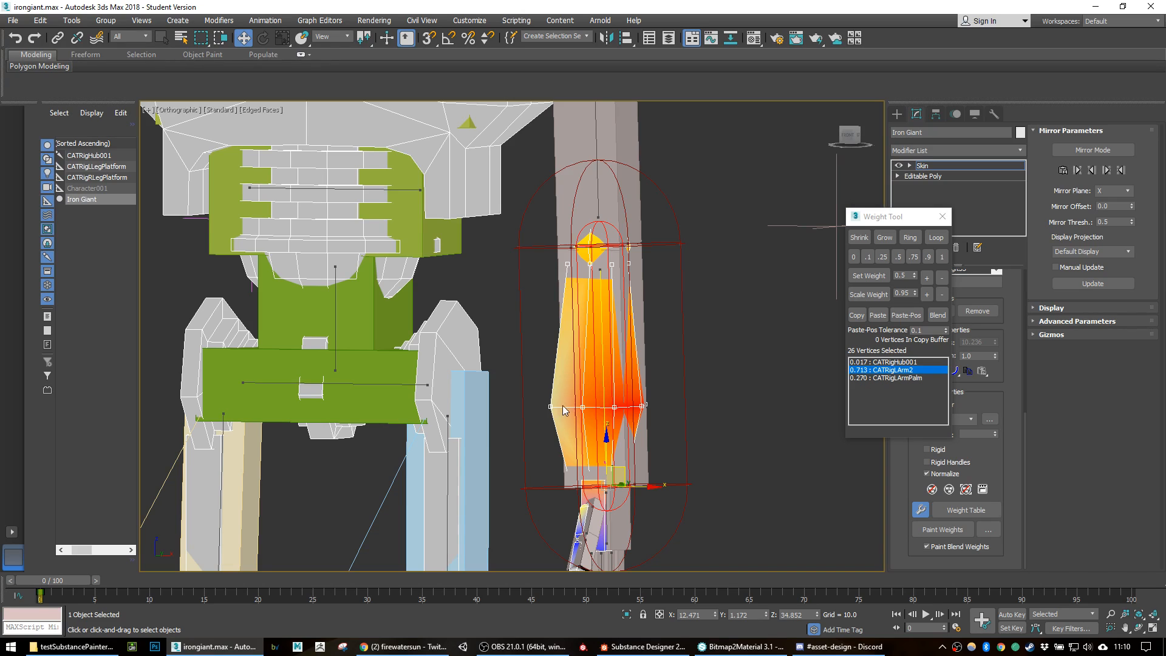
{"action": "middle_click_drag", "start_coordinate": [579, 320], "coordinate": [654, 370], "text": "alt"}
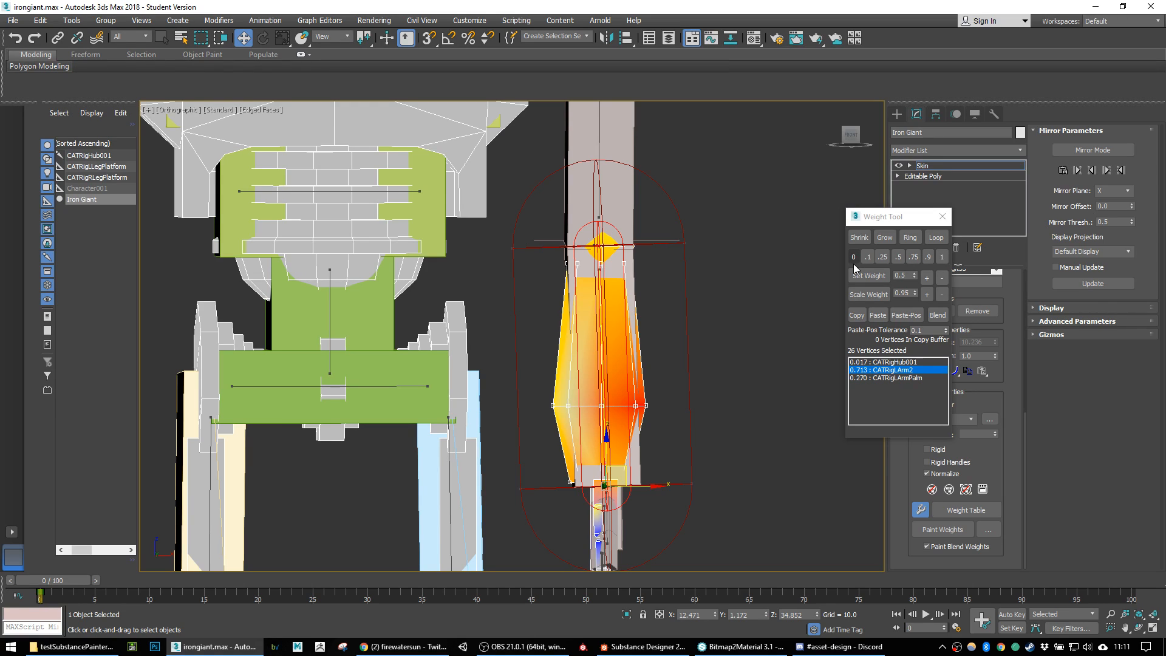
{"action": "left_click", "coordinate": [942, 260]}
{"action": "middle_click_drag", "start_coordinate": [754, 414], "coordinate": [724, 396], "text": "alt"}
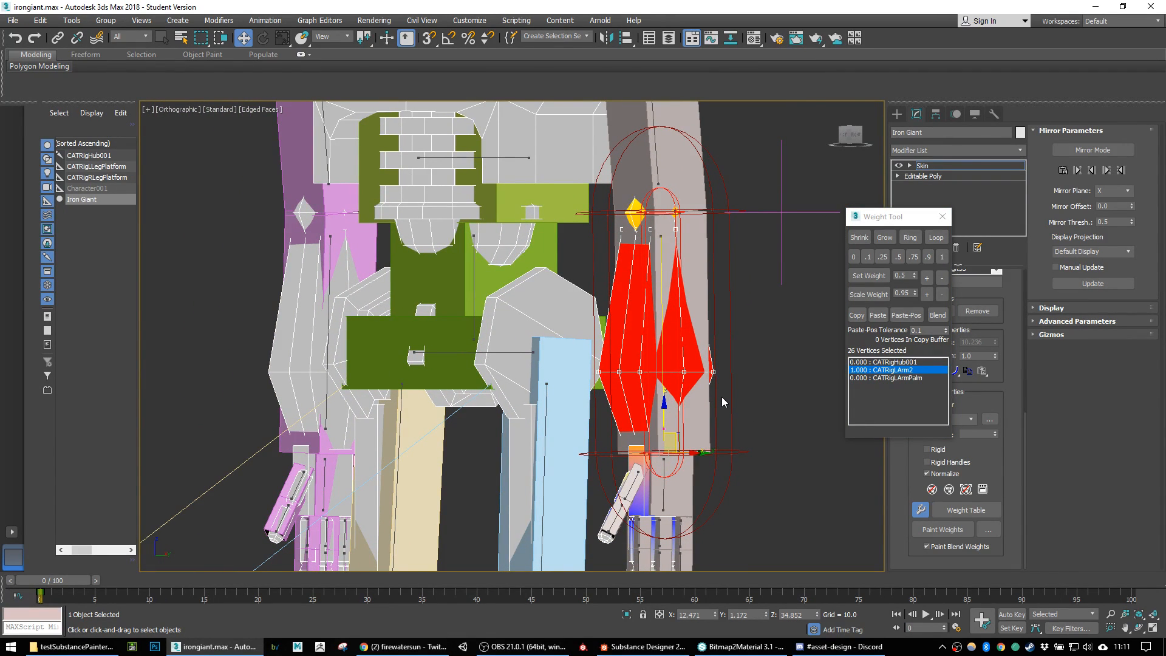
{"action": "middle_click_drag", "start_coordinate": [717, 399], "coordinate": [757, 407], "text": "alt"}
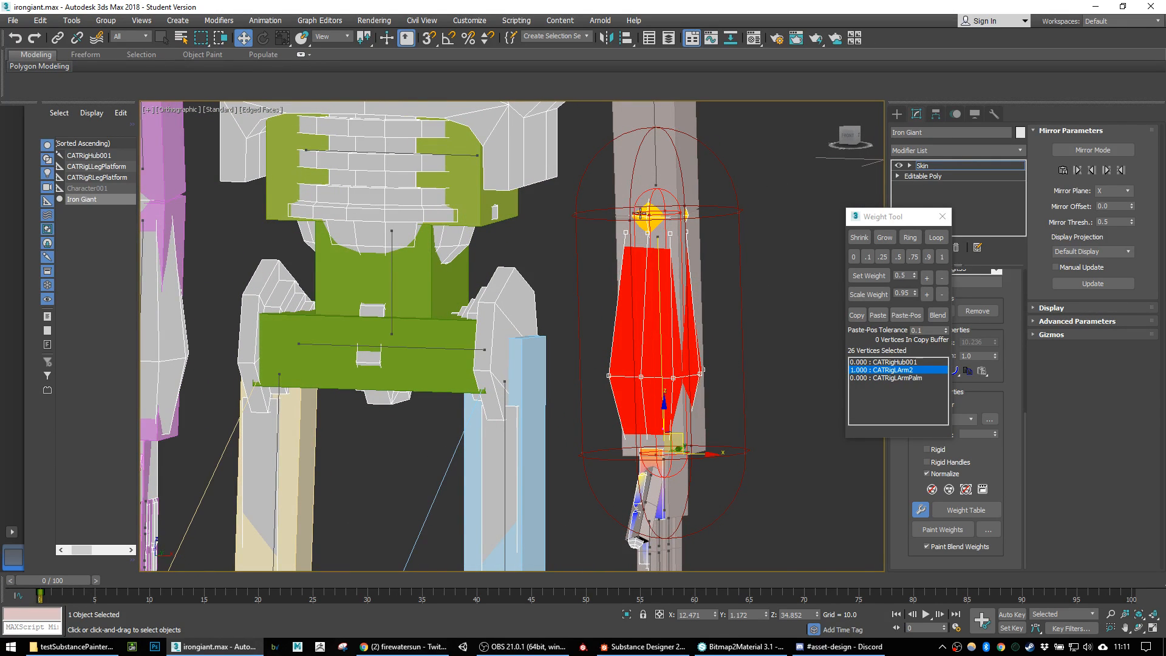
Step: Add the diamond-shaped elbow element to the selection and set its weight to 1 for CATRigLArm2
{"action": "left_click", "coordinate": [645, 215]}
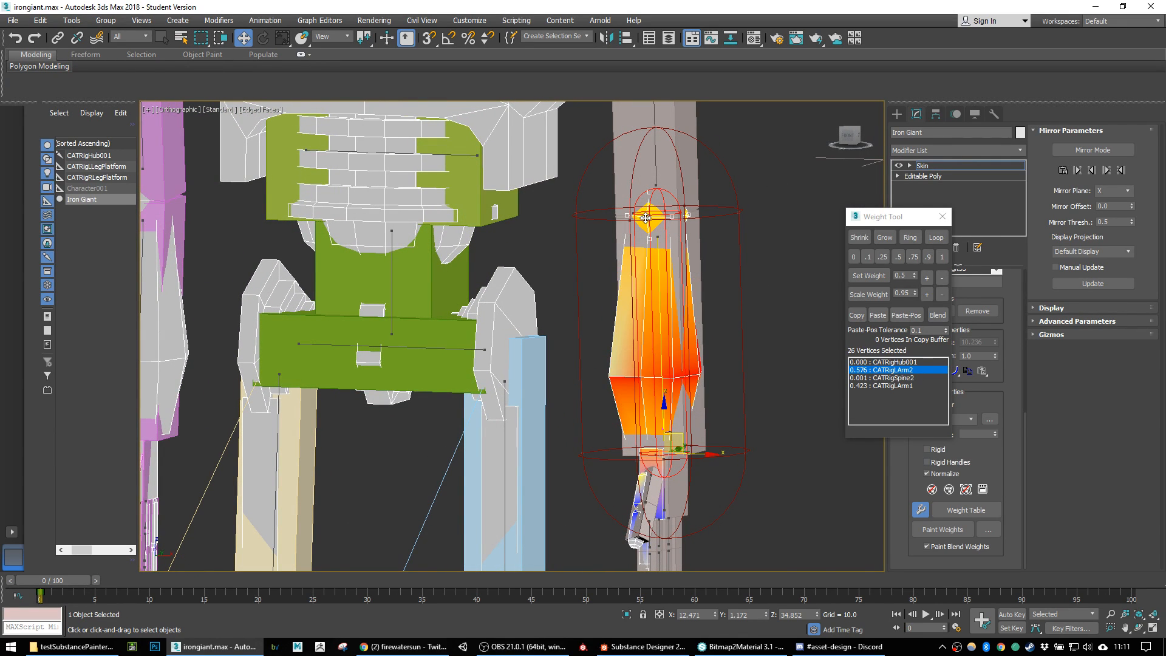
{"action": "left_click", "coordinate": [942, 256]}
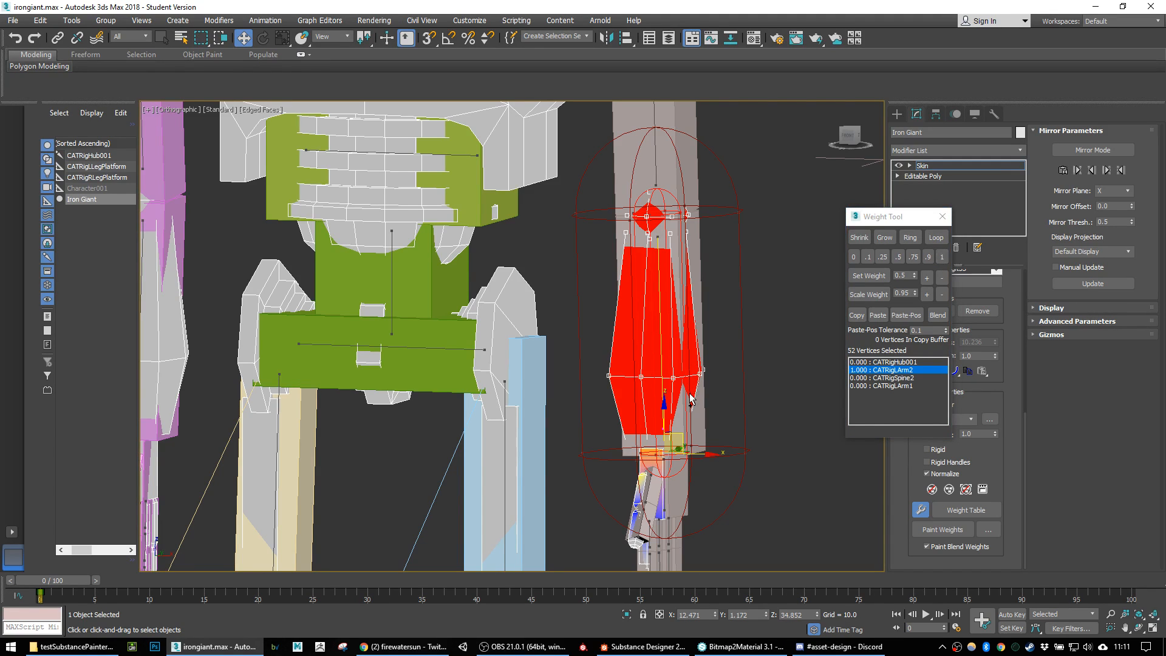
{"action": "mouse_move", "coordinate": [720, 362]}
{"action": "middle_mouse_down", "text": "alt"}
{"action": "mouse_move", "coordinate": [739, 356]}
{"action": "mouse_move", "coordinate": [724, 356]}
{"action": "middle_mouse_up", "text": "alt"}
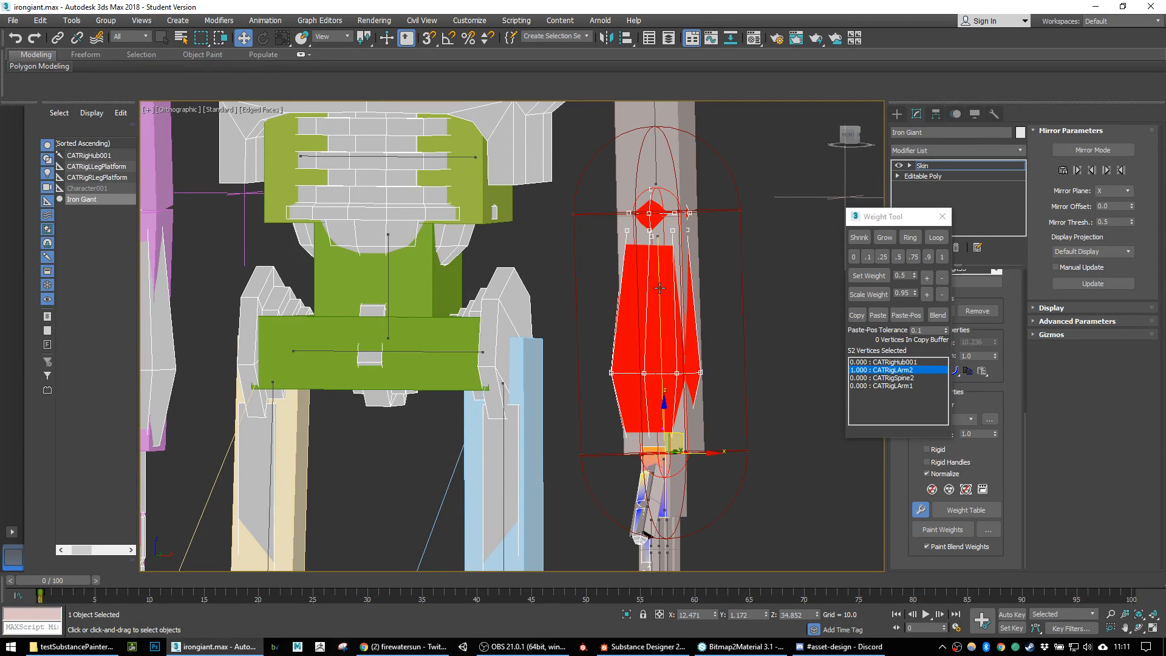
Step: Invert the vertex selection and set the weight of all vertices outside the forearm and elbow to 0 for CATRigLArm2
{"action": "key", "text": "ctrl+a"}
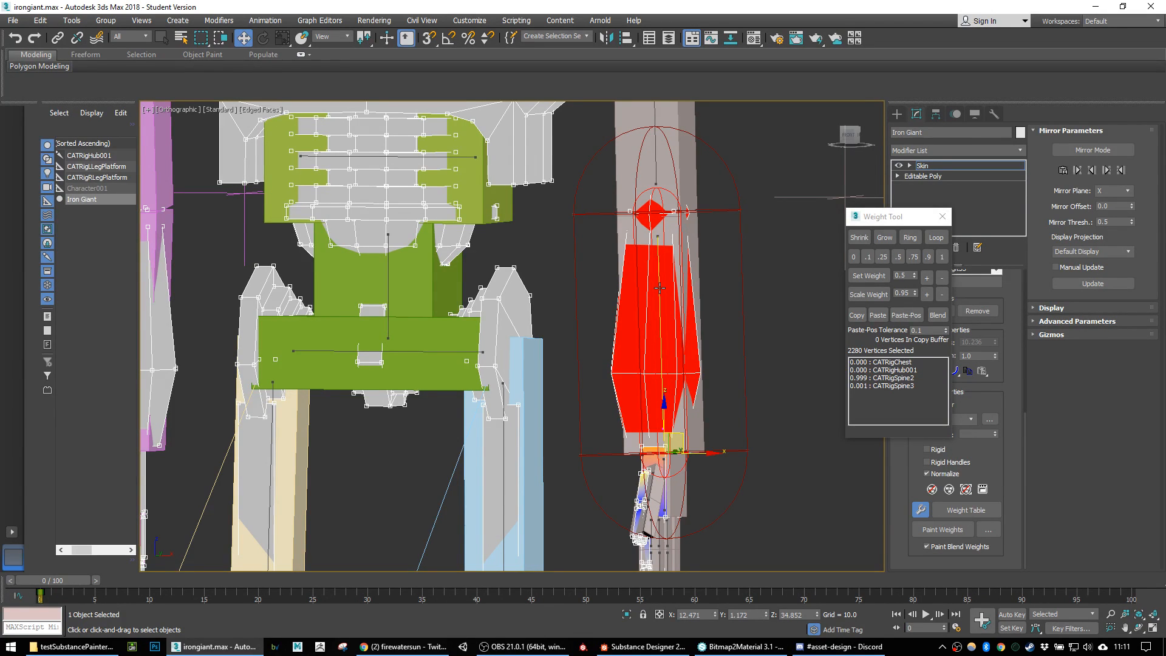
{"action": "middle_click_drag", "start_coordinate": [712, 281], "coordinate": [715, 240], "text": "alt"}
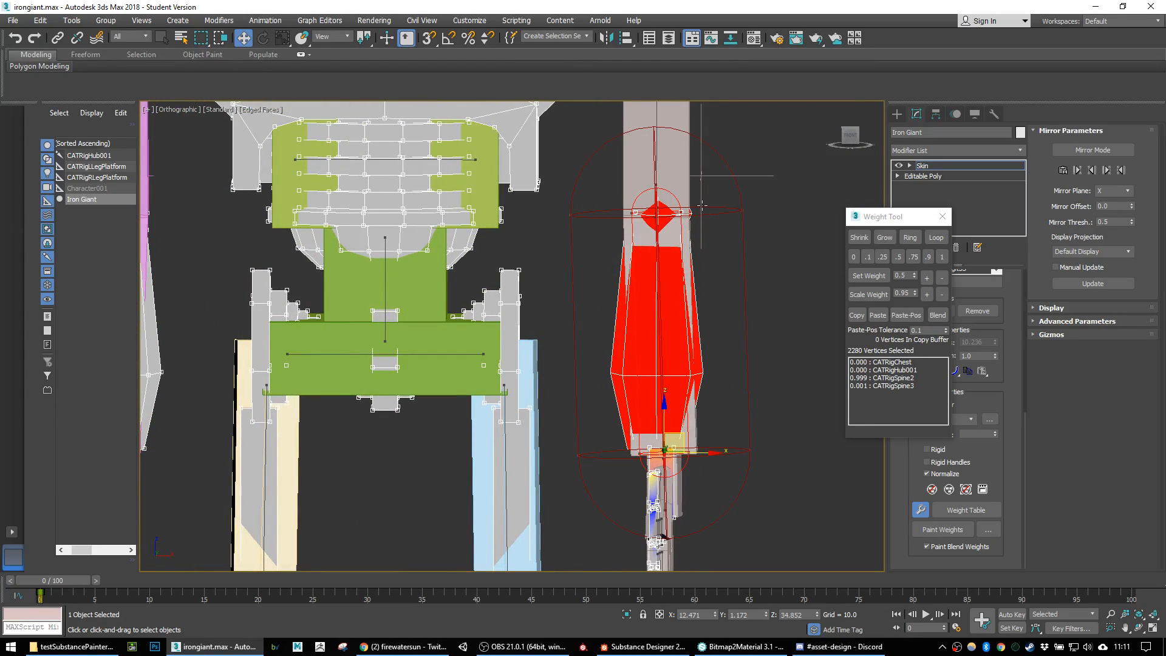
{"action": "mouse_move", "coordinate": [733, 322]}
{"action": "middle_mouse_down", "text": "alt"}
{"action": "mouse_move", "coordinate": [717, 328]}
{"action": "mouse_move", "coordinate": [738, 326]}
{"action": "middle_mouse_up", "text": "alt"}
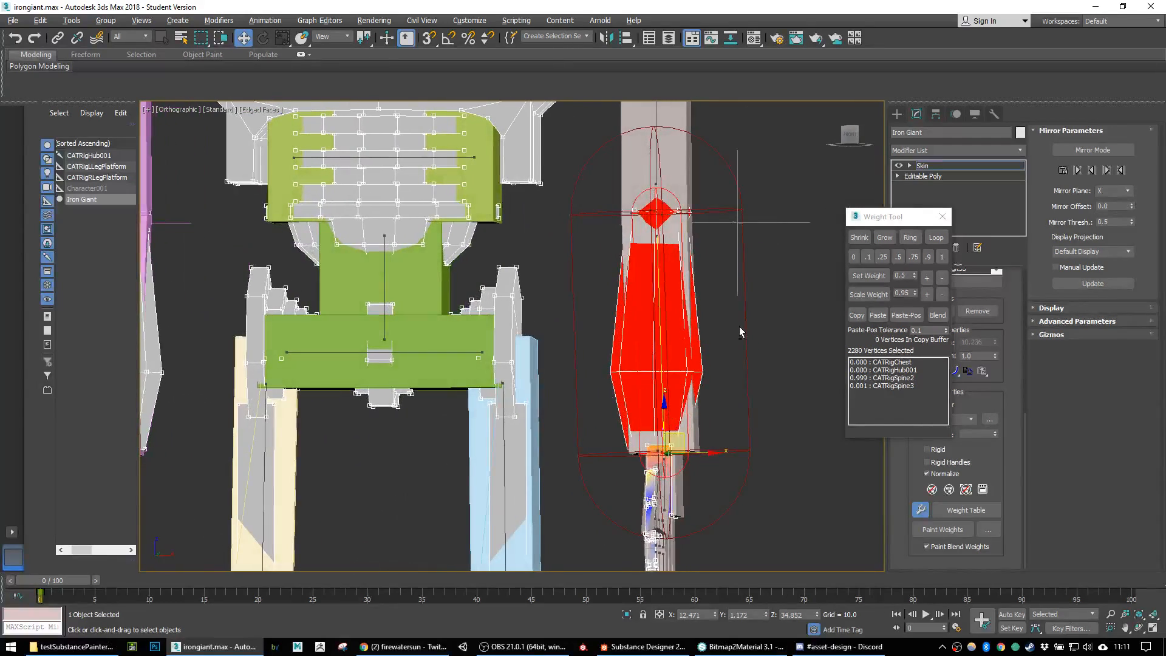
{"action": "left_click", "coordinate": [857, 260]}
{"action": "middle_click_drag", "start_coordinate": [784, 415], "coordinate": [738, 378], "text": "alt"}
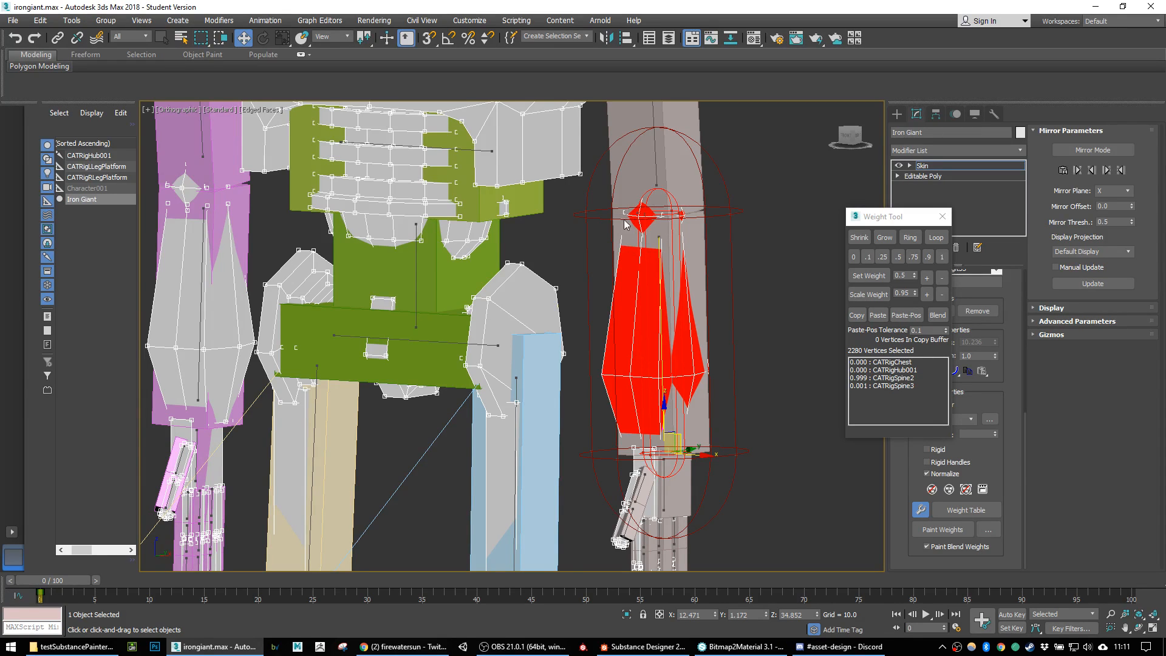
Step: Deselect all vertices and close the Weight Tool
{"action": "scroll", "coordinate": [645, 283], "scroll_direction": "down", "scroll_amount": 5}
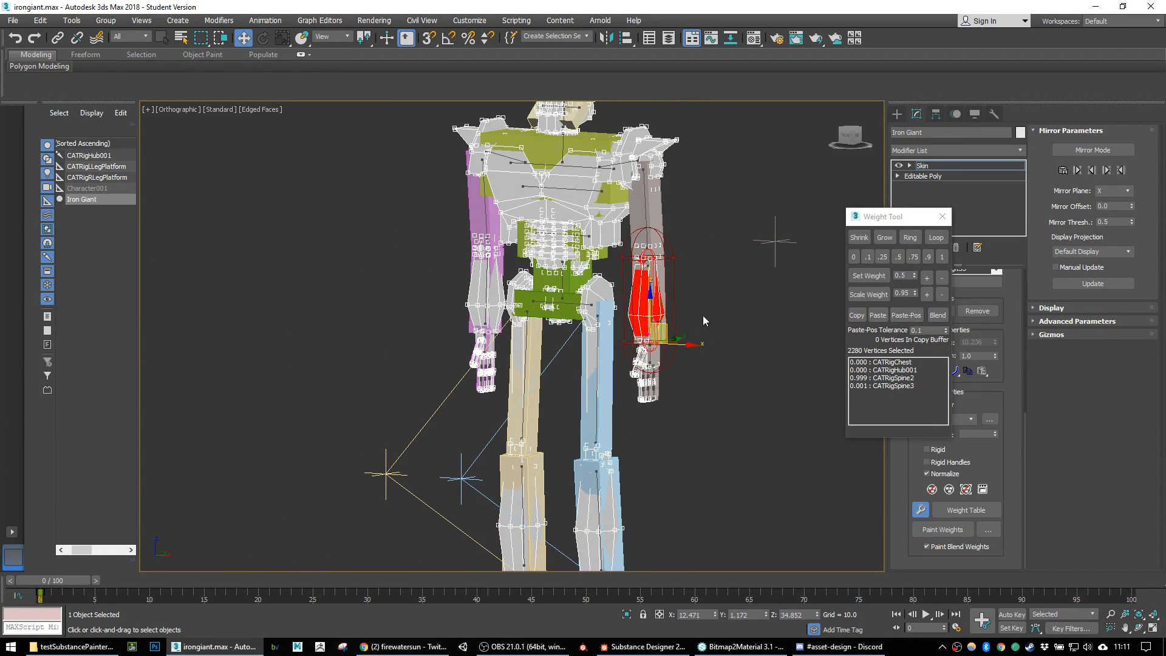
{"action": "scroll", "coordinate": [698, 319], "scroll_direction": "up", "scroll_amount": 3}
{"action": "left_click", "coordinate": [632, 369]}
{"action": "scroll", "coordinate": [633, 359], "scroll_direction": "up", "scroll_amount": 4}
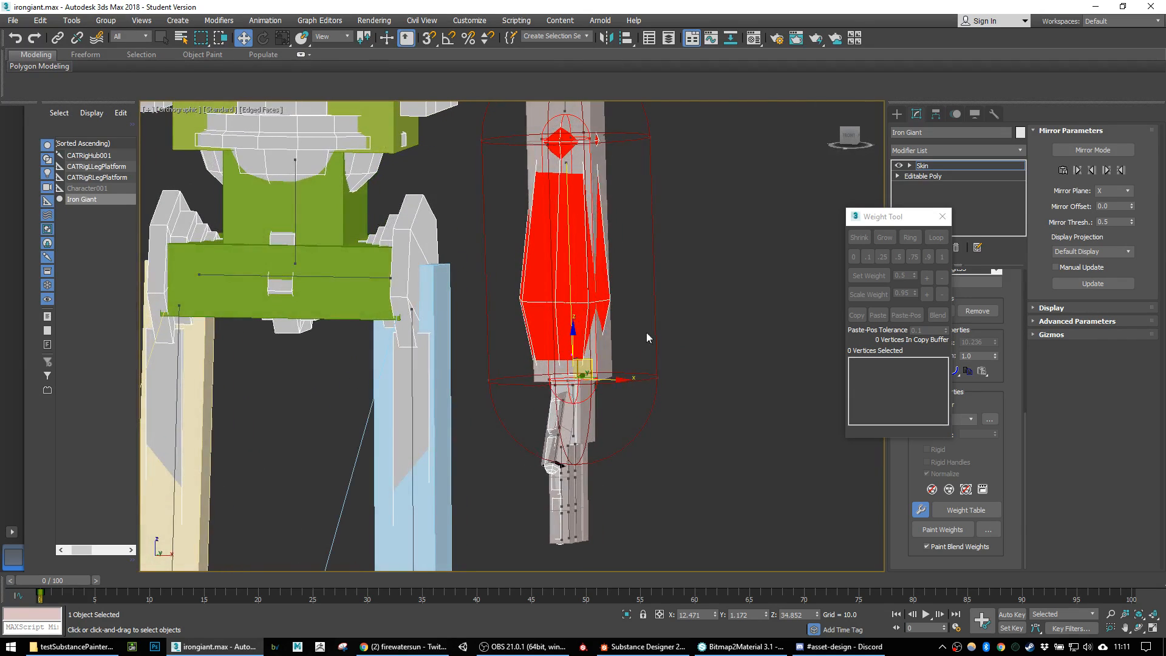
{"action": "left_click", "coordinate": [943, 217]}
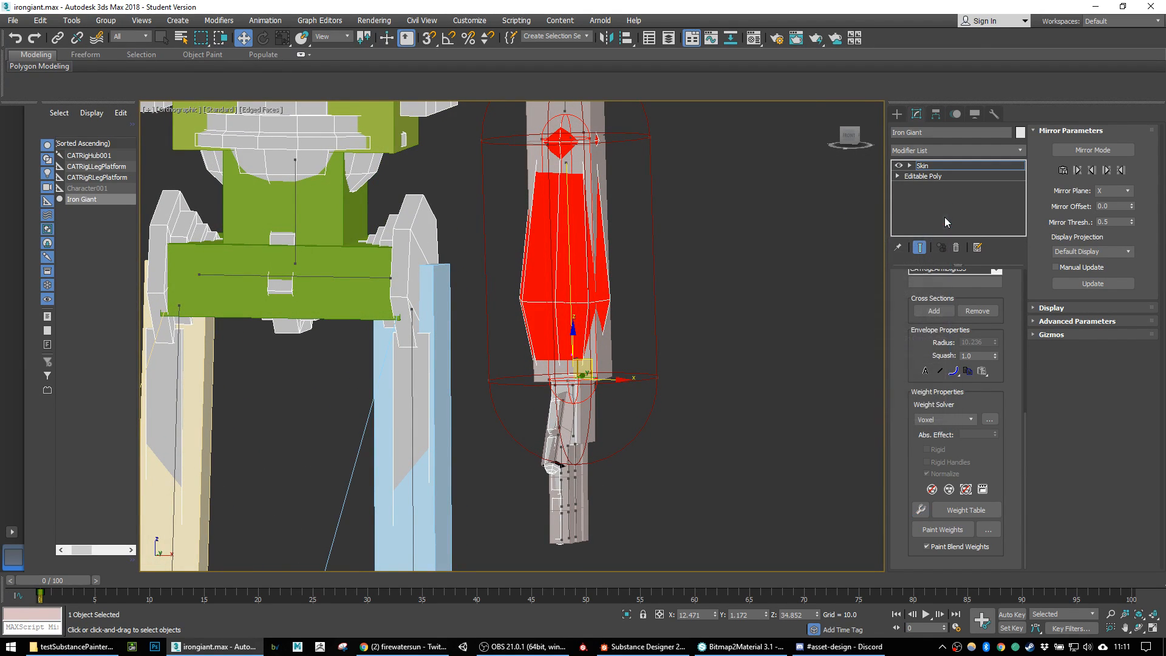
Step: Leave envelope editing of the Iron Giant mesh and select the left palm bone CATRigLArmPalm
{"action": "left_click", "coordinate": [899, 114]}
{"action": "left_click", "coordinate": [713, 306]}
{"action": "left_click", "coordinate": [574, 403]}
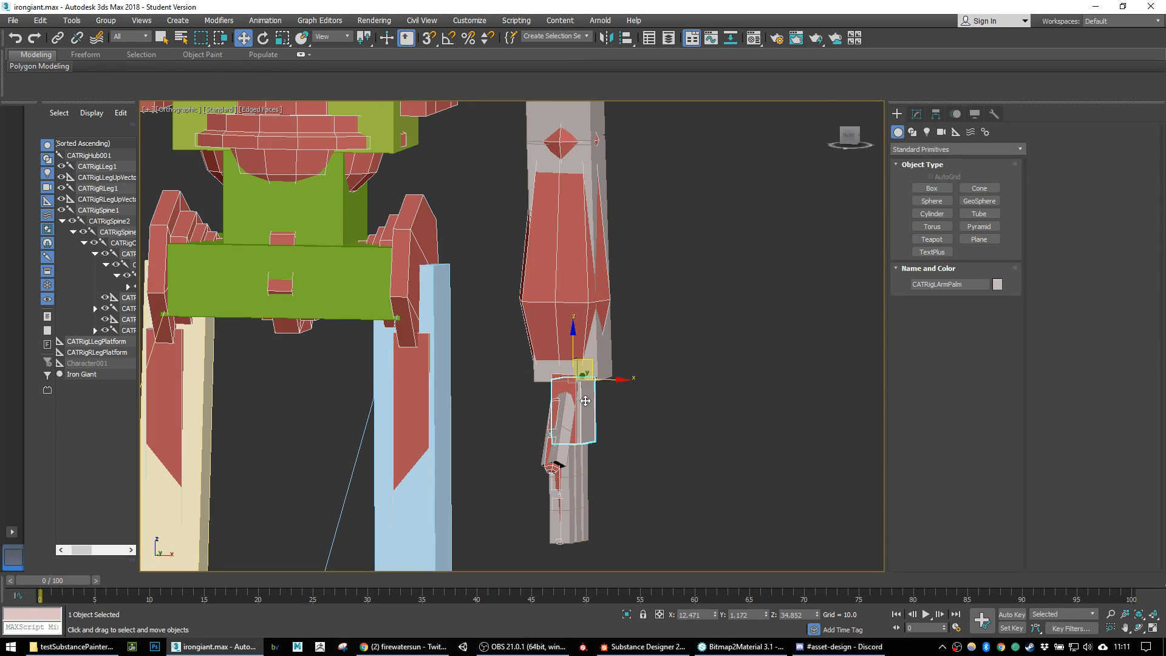
Step: Try moving the left palm bone to test how the forearm mesh follows, and undo the move
{"action": "left_click_drag", "start_coordinate": [584, 365], "coordinate": [690, 309]}
{"action": "right_click", "coordinate": [690, 308]}
{"action": "scroll", "coordinate": [713, 395], "scroll_direction": "up", "scroll_amount": 2}
{"action": "scroll", "coordinate": [692, 428], "scroll_direction": "down", "scroll_amount": 4}
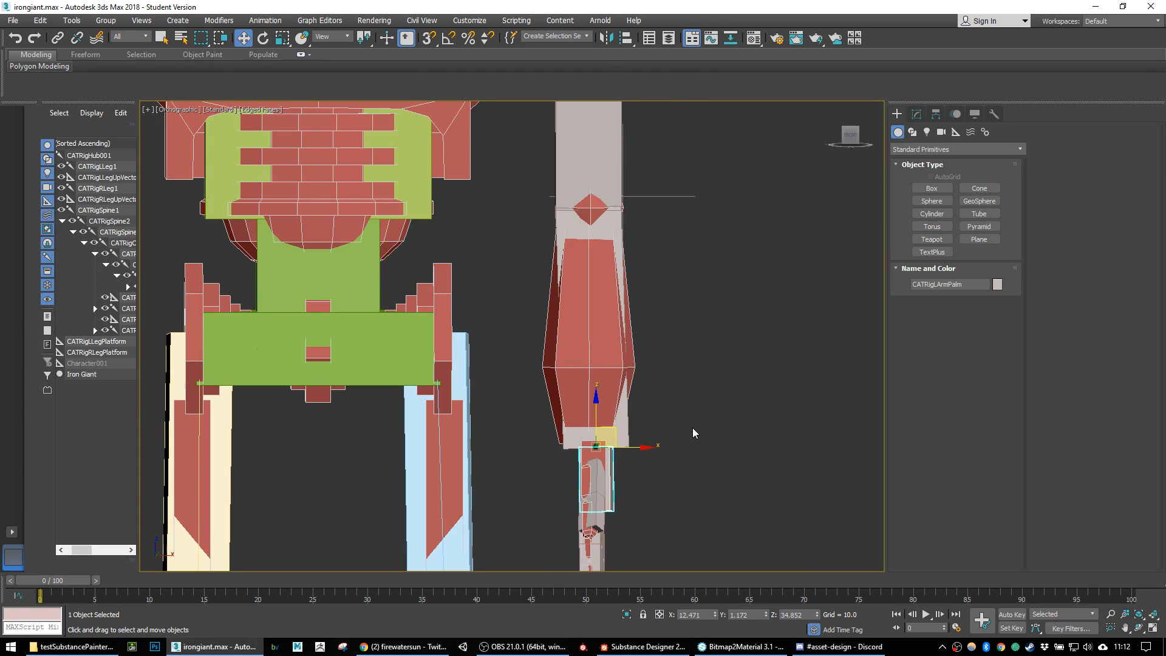
{"action": "middle_click_drag", "start_coordinate": [693, 428], "coordinate": [688, 399]}
{"action": "scroll", "coordinate": [670, 407], "scroll_direction": "down", "scroll_amount": 2}
{"action": "left_click_drag", "start_coordinate": [648, 396], "coordinate": [688, 390]}
{"action": "key", "text": "ctrl+z"}
{"action": "middle_click_drag", "start_coordinate": [741, 464], "coordinate": [588, 422]}
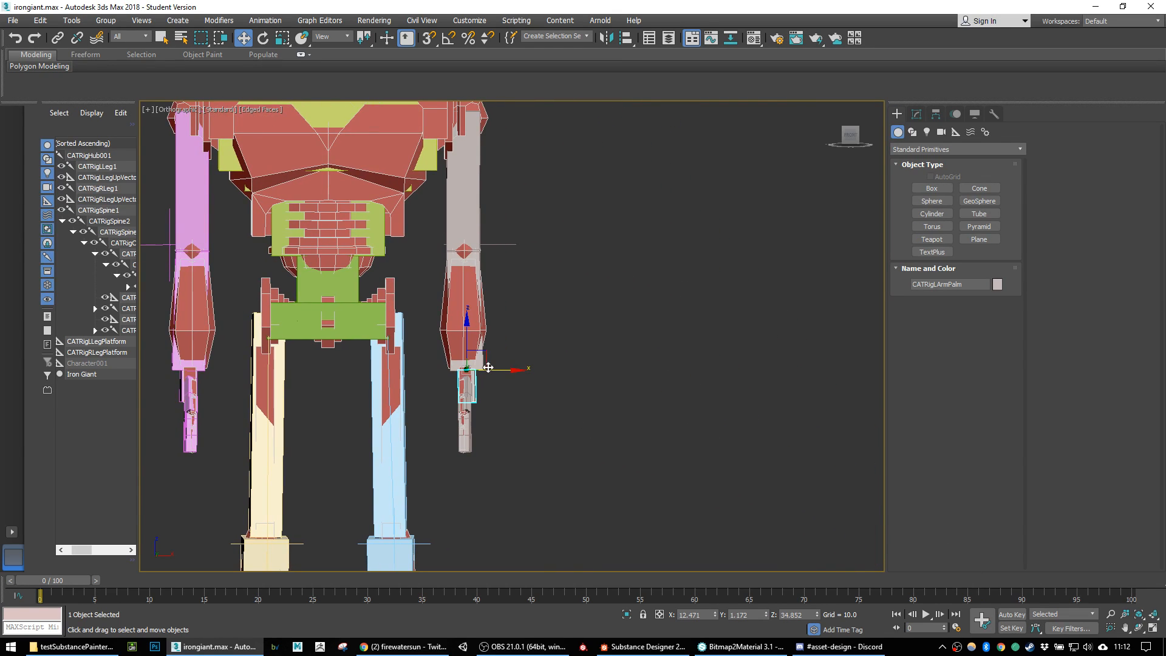
Step: Try moving the left palm bone outward and diagonally to test the arm mesh from several angles, reverting each move
{"action": "left_click_drag", "start_coordinate": [495, 361], "coordinate": [650, 415]}
{"action": "key", "text": "ctrl+z"}
{"action": "left_click_drag", "start_coordinate": [487, 356], "coordinate": [597, 308]}
{"action": "key", "text": "ctrl+z"}
{"action": "middle_click_drag", "start_coordinate": [573, 310], "coordinate": [639, 354], "text": "alt"}
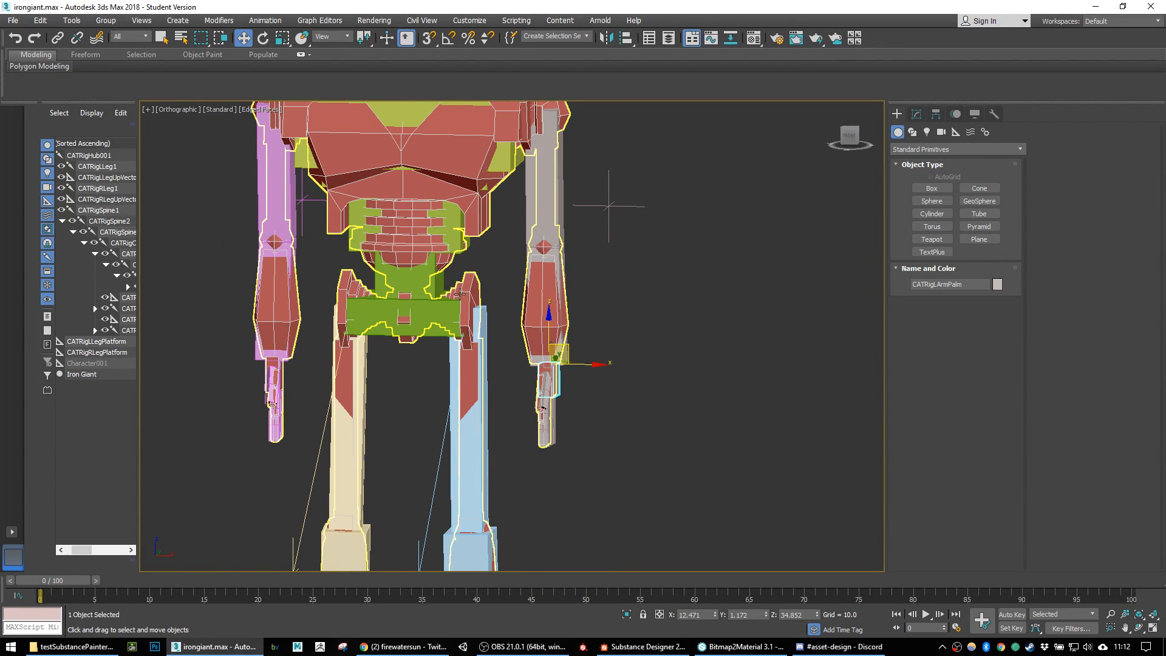
{"action": "middle_click_drag", "start_coordinate": [584, 389], "coordinate": [648, 325], "text": "alt"}
{"action": "scroll", "coordinate": [633, 357], "scroll_direction": "down", "scroll_amount": 4}
{"action": "scroll", "coordinate": [650, 303], "scroll_direction": "up", "scroll_amount": 2}
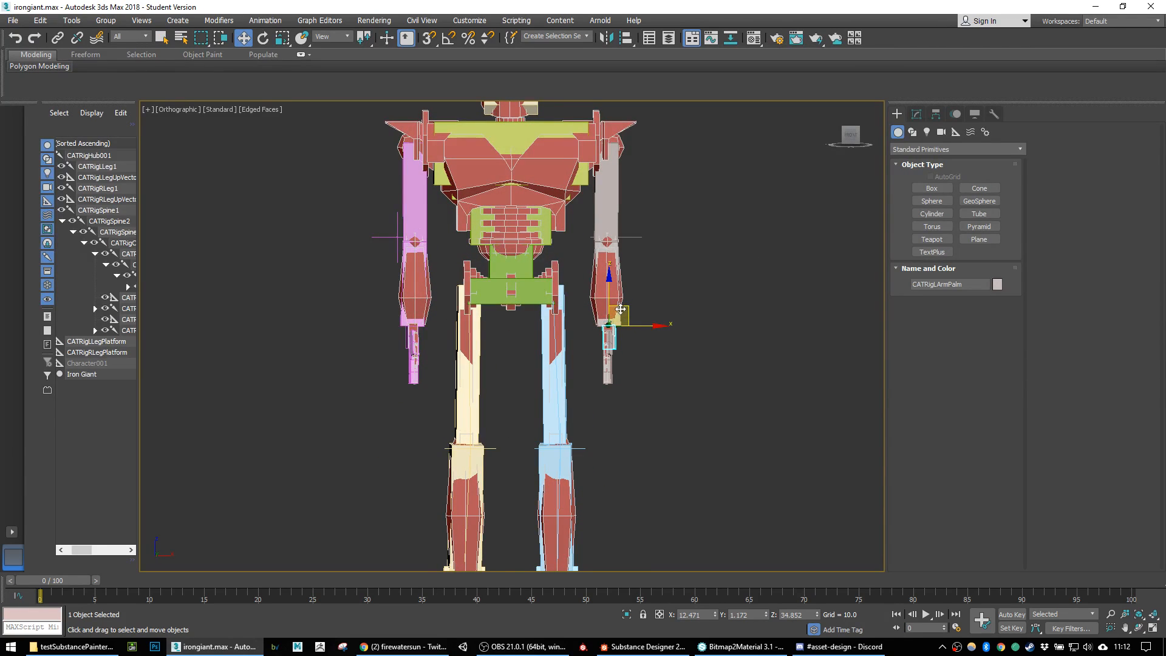
{"action": "left_click_drag", "start_coordinate": [621, 314], "coordinate": [863, 525]}
{"action": "right_click", "coordinate": [863, 526]}
Step: Try moving the left ankle bone CATRigLLegAnkle outward and up to test the leg's movement, and undo it
{"action": "middle_click_drag", "start_coordinate": [654, 469], "coordinate": [624, 392]}
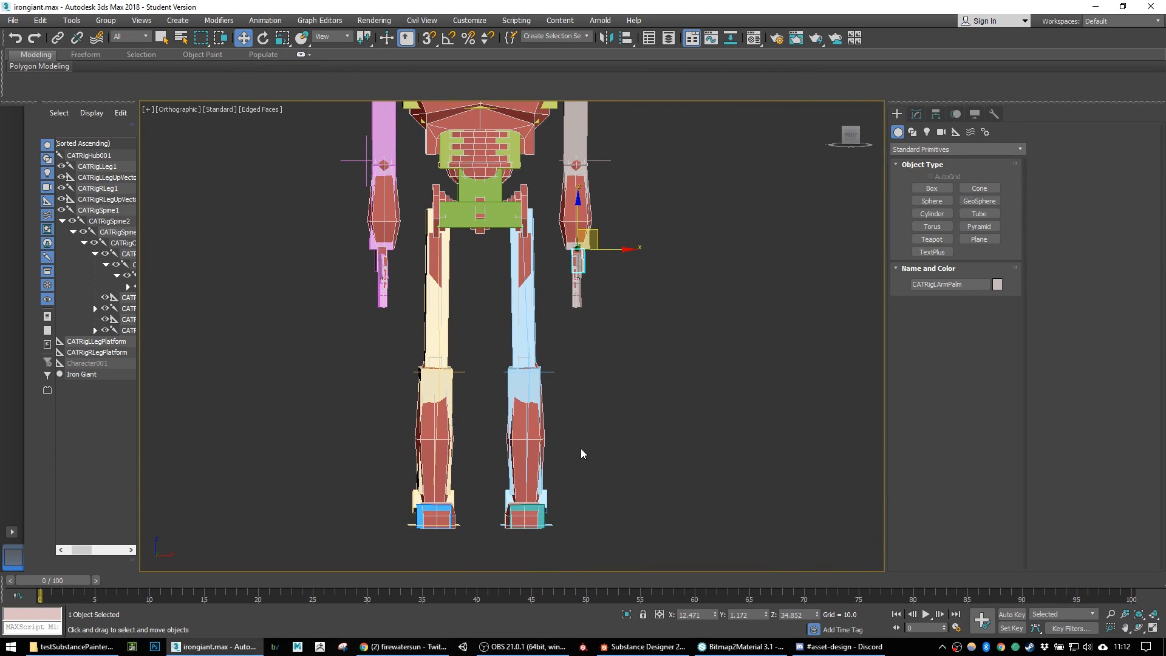
{"action": "left_click", "coordinate": [527, 511]}
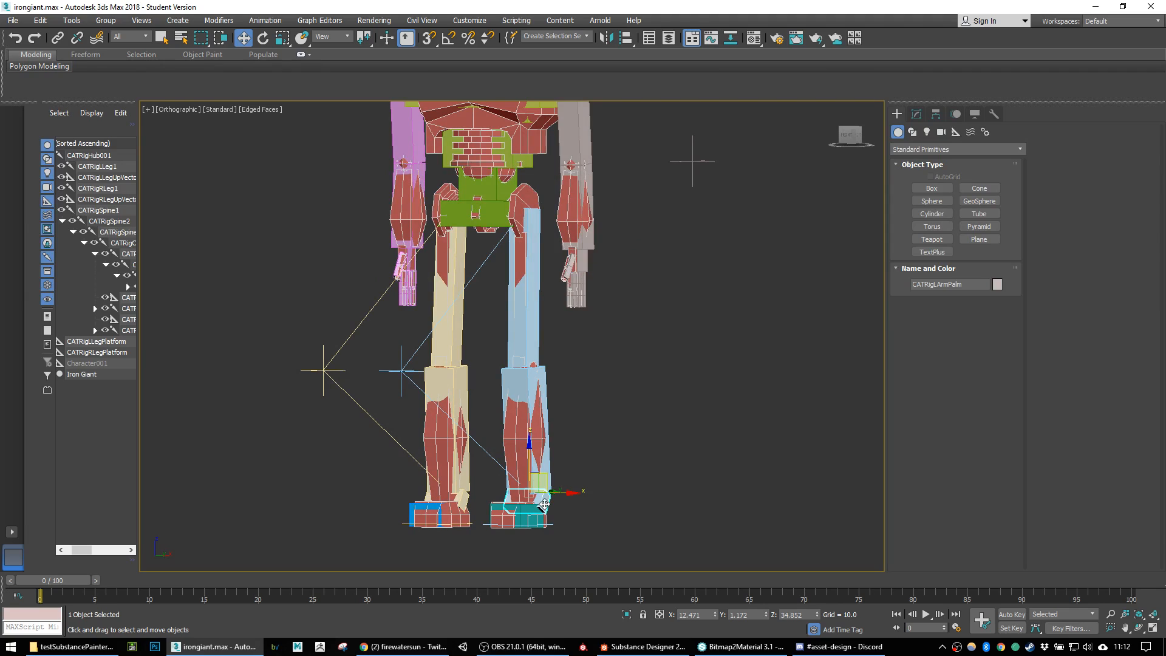
{"action": "left_click_drag", "start_coordinate": [538, 479], "coordinate": [824, 437]}
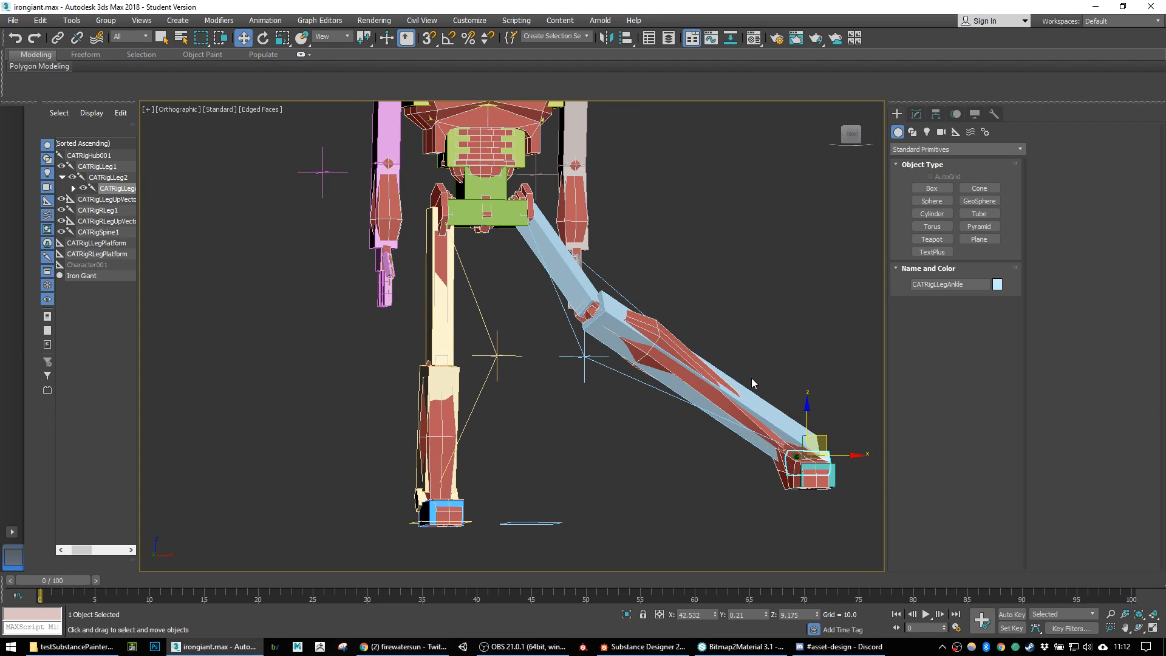
{"action": "key", "text": "ctrl+z"}
Step: With the left thigh bone CATRigLLeg1 selected, add an absolute animation layer to the rig and switch from setup to animation mode
{"action": "middle_click_drag", "start_coordinate": [698, 368], "coordinate": [617, 448], "text": "alt"}
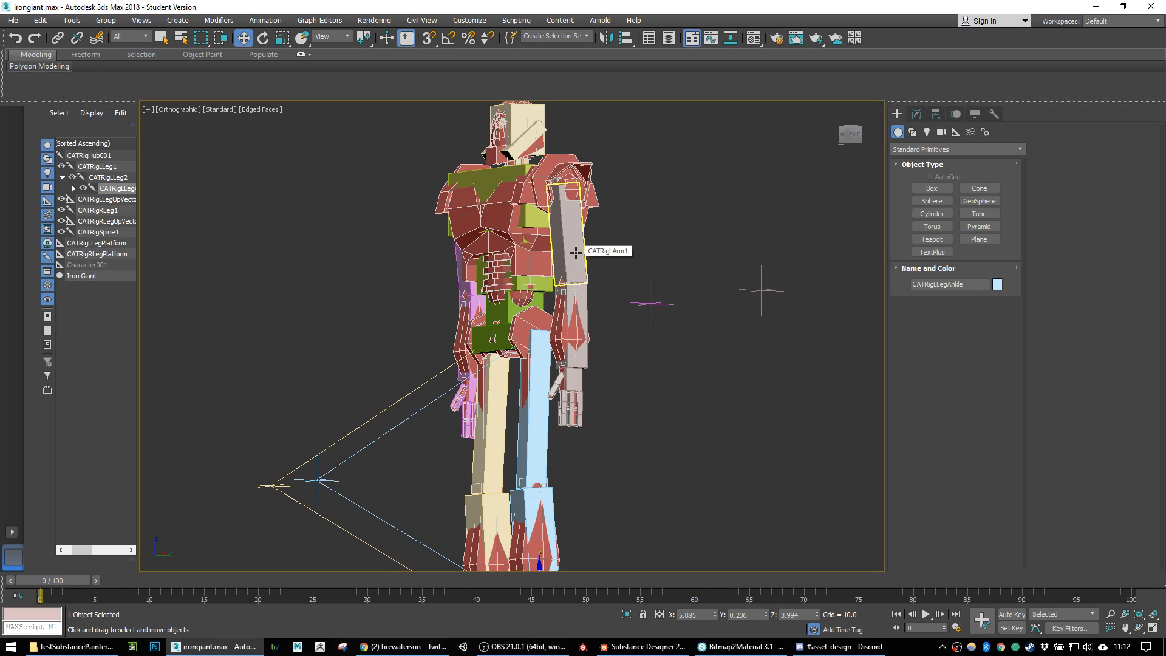
{"action": "middle_click_drag", "start_coordinate": [575, 252], "coordinate": [618, 427], "text": "alt"}
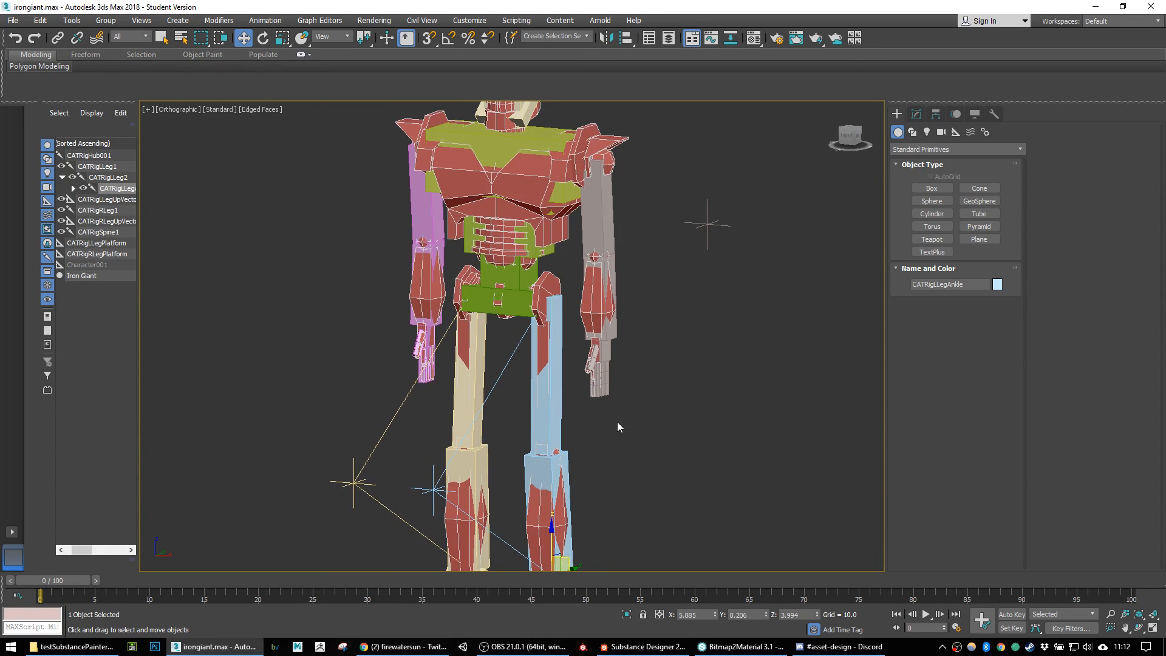
{"action": "left_click", "coordinate": [563, 424]}
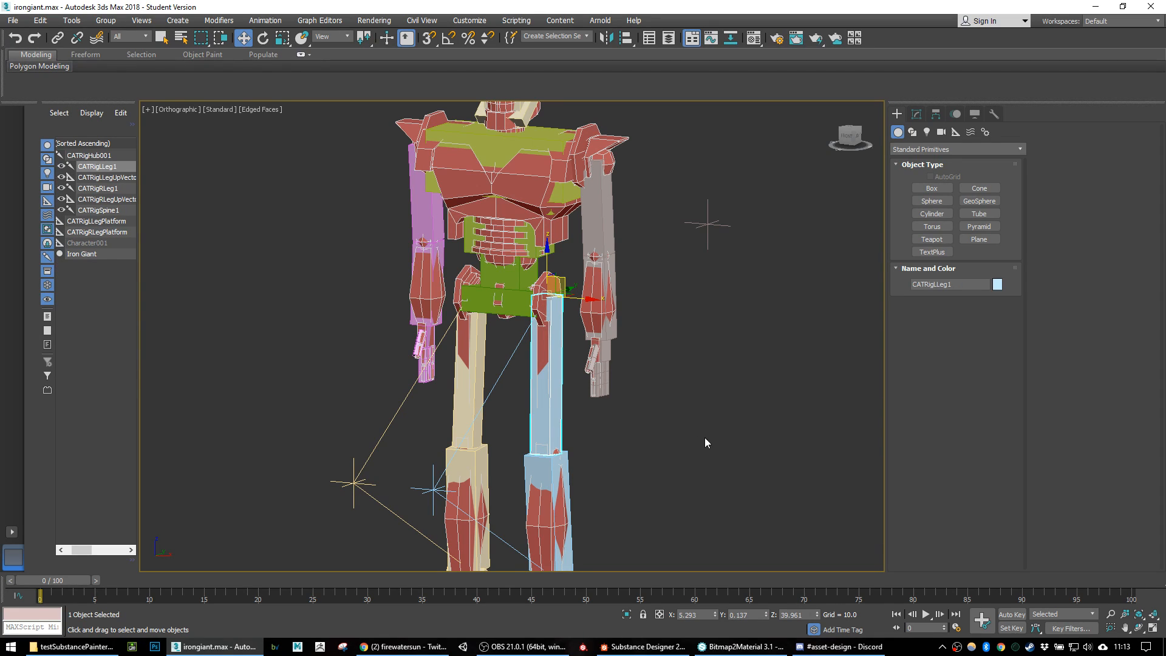
{"action": "left_click", "coordinate": [955, 115]}
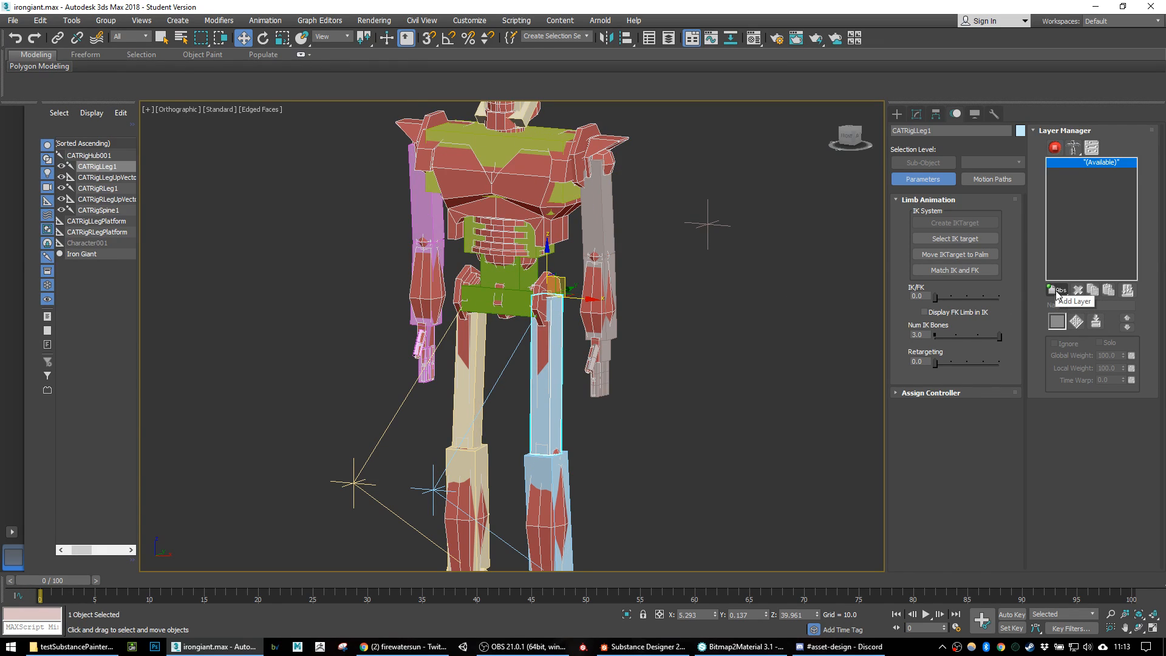
{"action": "left_click_drag", "start_coordinate": [1057, 294], "coordinate": [1064, 314]}
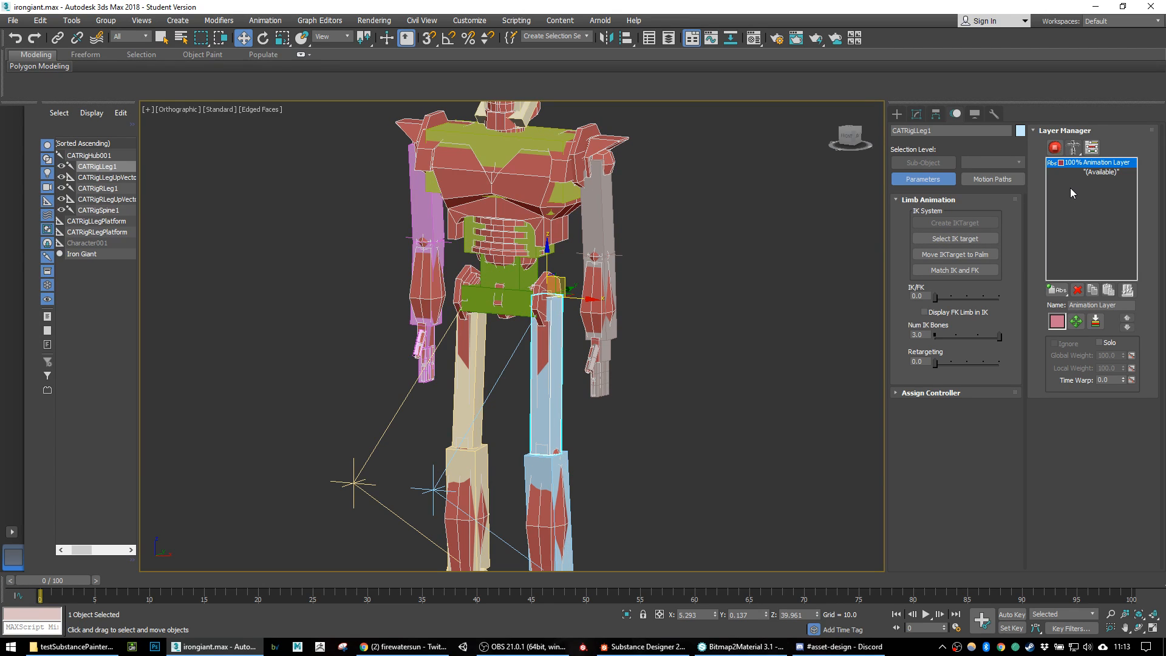
{"action": "left_click", "coordinate": [1056, 148]}
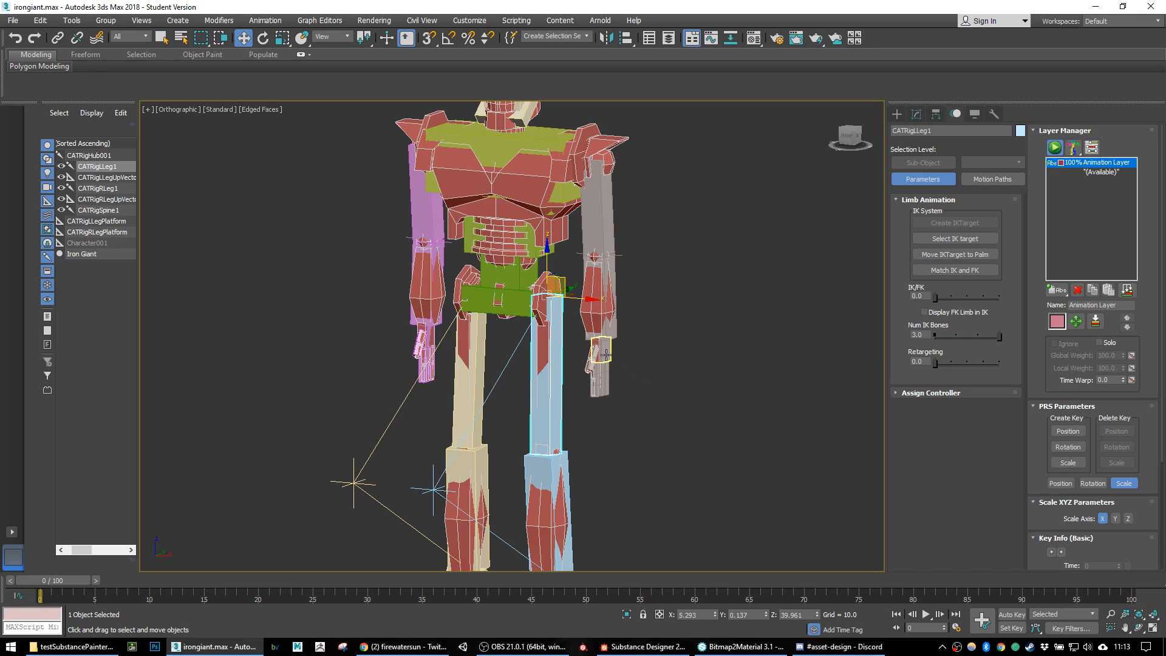
Step: Try moving the left palm bone outward in animation mode, compare the poses with undo and redo, and restore the original pose
{"action": "middle_click_drag", "start_coordinate": [621, 394], "coordinate": [649, 383], "text": "alt"}
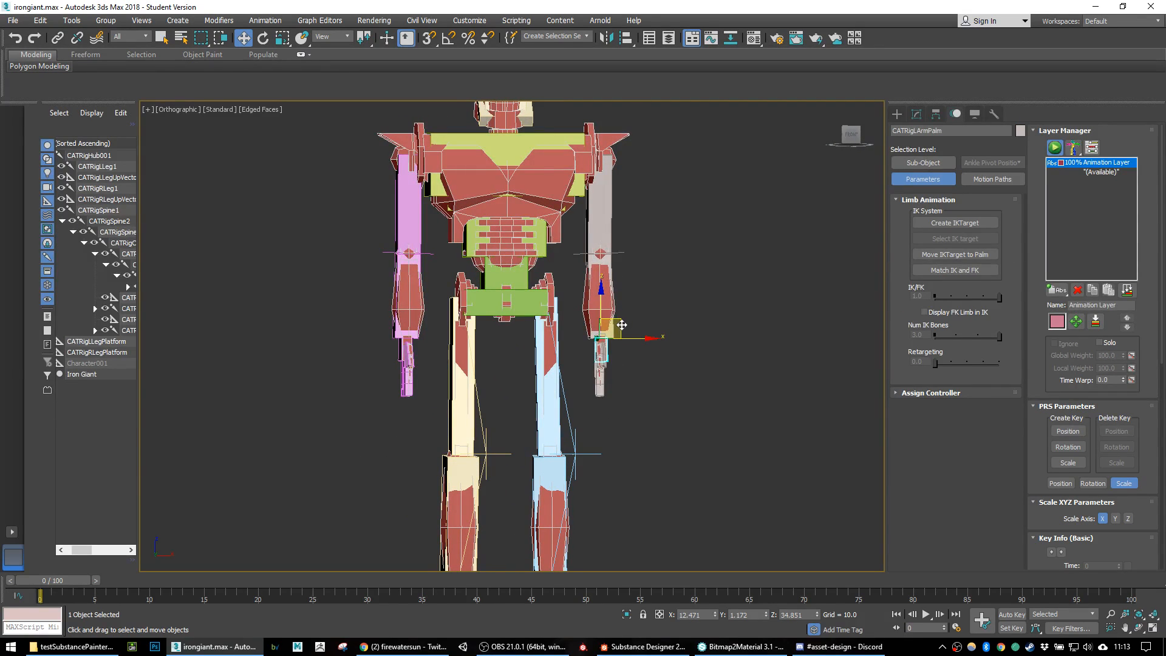
{"action": "left_click_drag", "start_coordinate": [622, 325], "coordinate": [690, 311]}
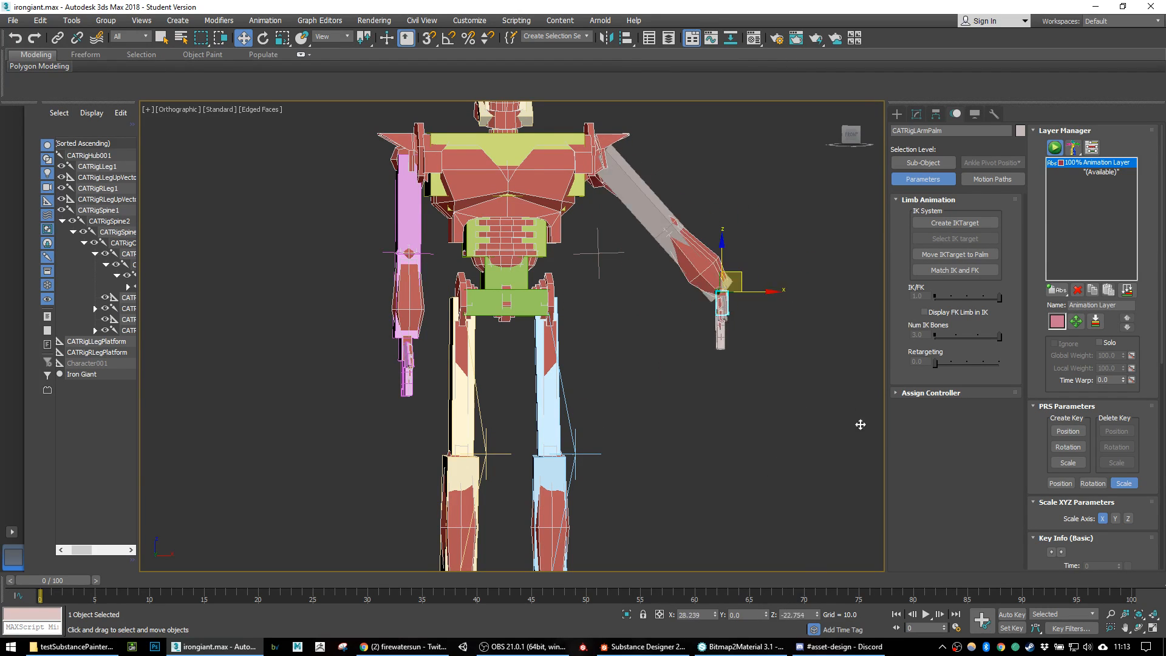
{"action": "key", "text": "ctrl+z"}
{"action": "key", "text": "ctrl+y"}
{"action": "key", "text": "ctrl+z"}
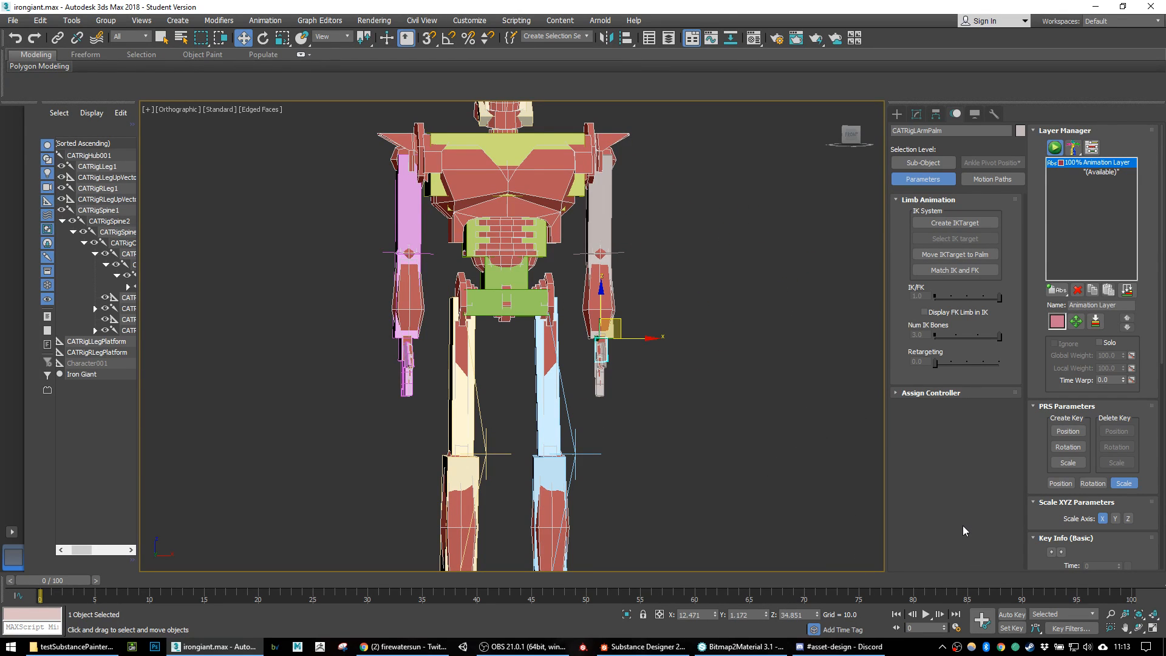
{"action": "mouse_move", "coordinate": [771, 402]}
{"action": "middle_mouse_down", "text": "alt"}
{"action": "mouse_move", "coordinate": [717, 402]}
{"action": "mouse_move", "coordinate": [756, 412]}
{"action": "middle_mouse_up", "text": "alt"}
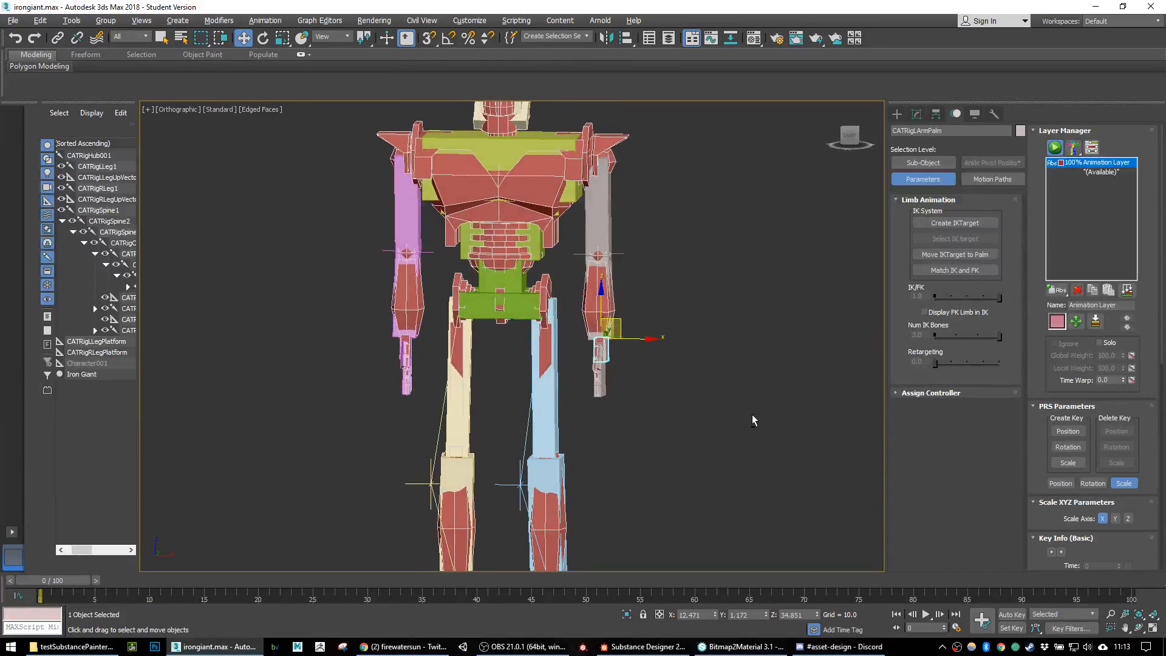
{"action": "key", "text": "ctrl+y"}
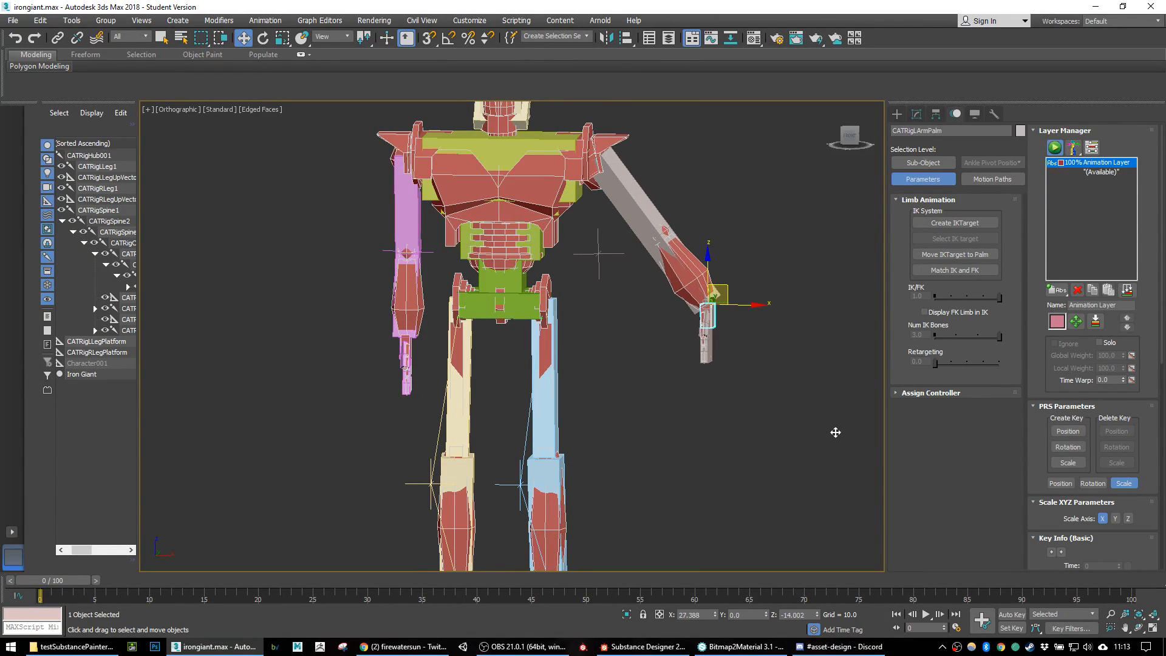
{"action": "key", "text": "ctrl+z"}
{"action": "middle_click_drag", "start_coordinate": [738, 379], "coordinate": [689, 379], "text": "alt"}
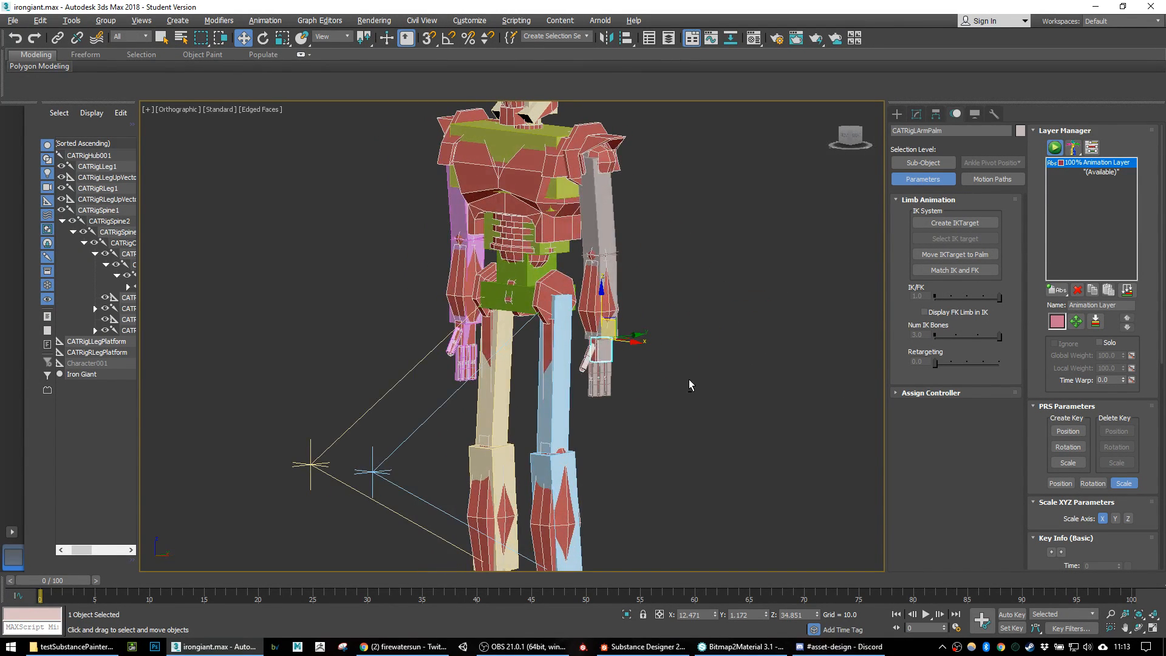
Step: Select both arm up-vector helpers at the elbows and move them along Y behind the body to about Y 13.7
{"action": "scroll", "coordinate": [653, 422], "scroll_direction": "down", "scroll_amount": 3}
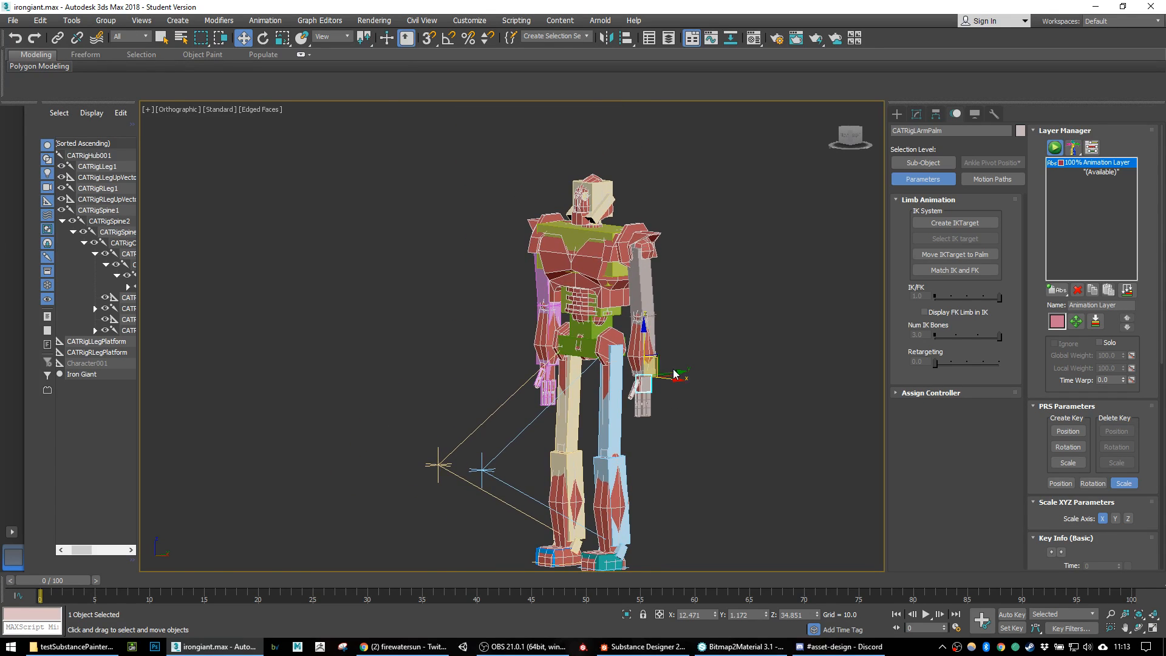
{"action": "scroll", "coordinate": [680, 365], "scroll_direction": "up", "scroll_amount": 5}
{"action": "middle_click_drag", "start_coordinate": [691, 311], "coordinate": [644, 273], "text": "alt"}
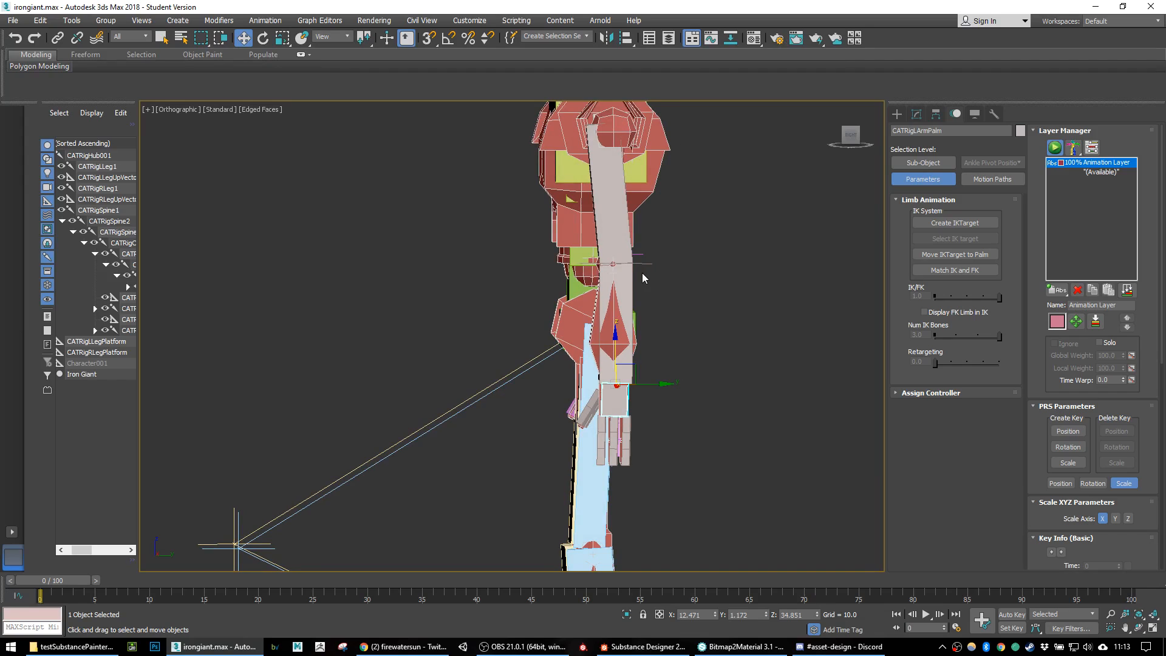
{"action": "left_click", "coordinate": [649, 264]}
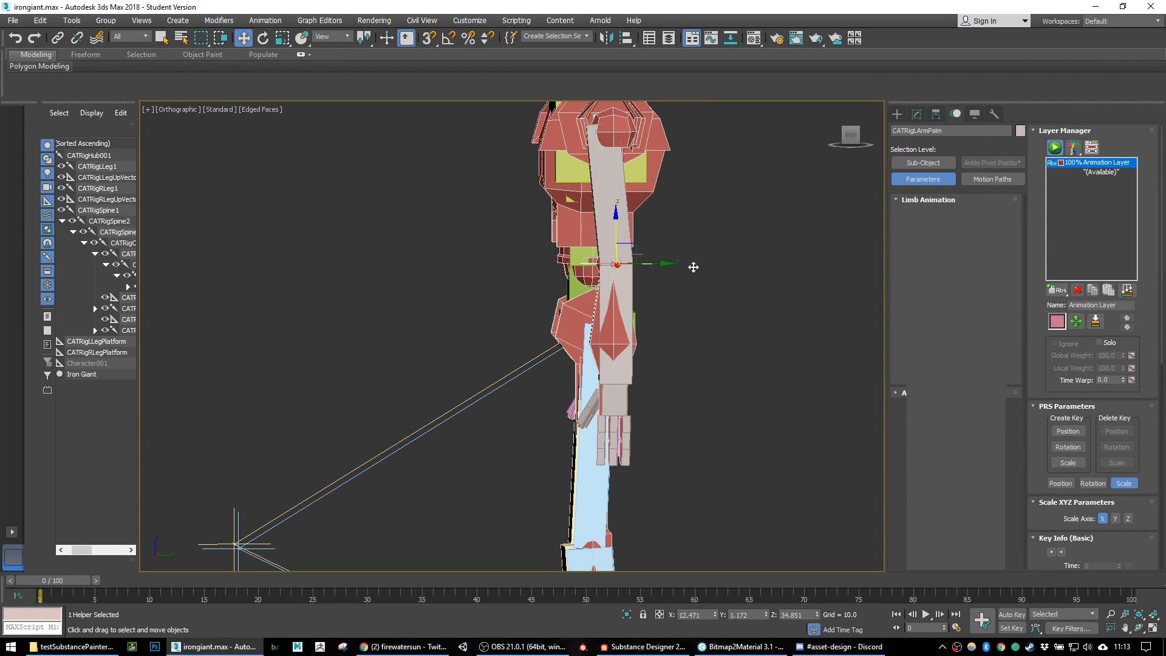
{"action": "middle_click_drag", "start_coordinate": [686, 268], "coordinate": [694, 243], "text": "alt"}
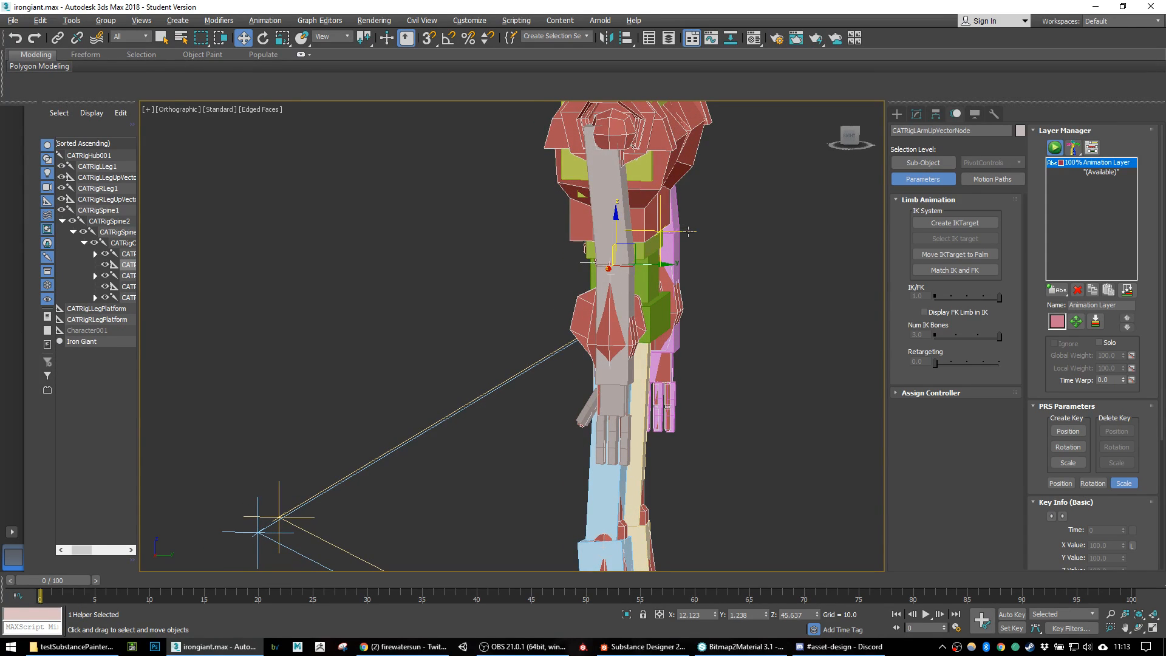
{"action": "left_click", "coordinate": [689, 232], "text": "ctrl"}
{"action": "middle_click_drag", "start_coordinate": [679, 314], "coordinate": [689, 301], "text": "alt"}
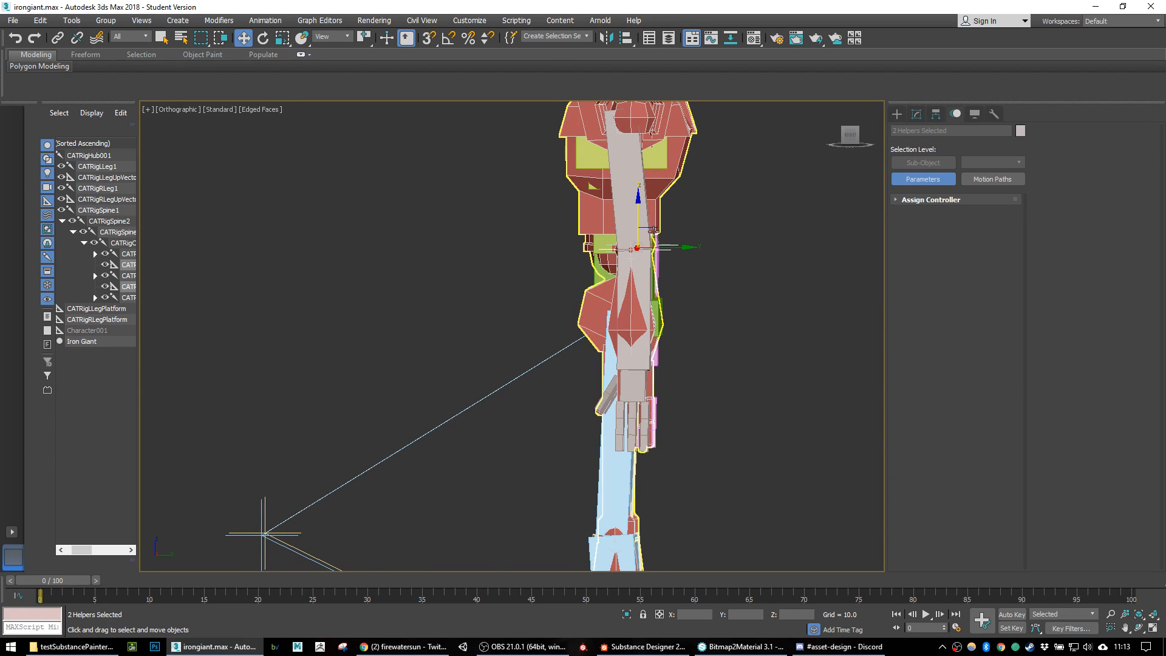
{"action": "left_click_drag", "start_coordinate": [658, 236], "coordinate": [797, 238]}
{"action": "middle_click_drag", "start_coordinate": [671, 382], "coordinate": [568, 357], "text": "alt"}
{"action": "scroll", "coordinate": [569, 357], "scroll_direction": "down", "scroll_amount": 5}
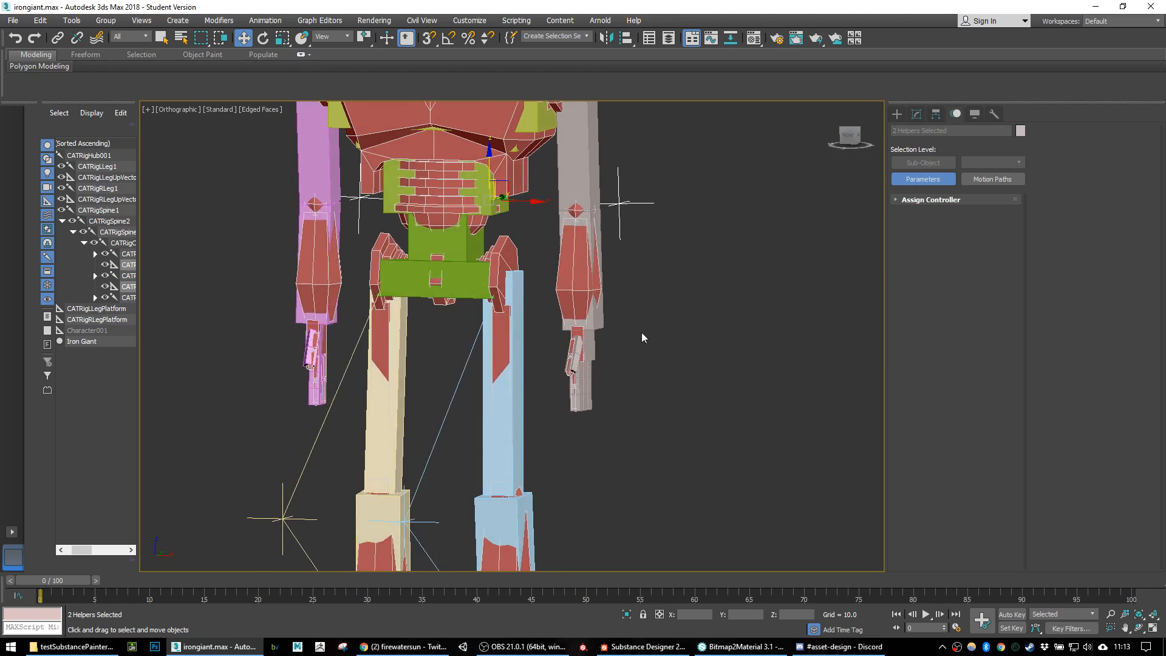
Step: Try raising the left palm bone from side and angled views to test the elbow's bend, cancelling each move
{"action": "left_click", "coordinate": [601, 341]}
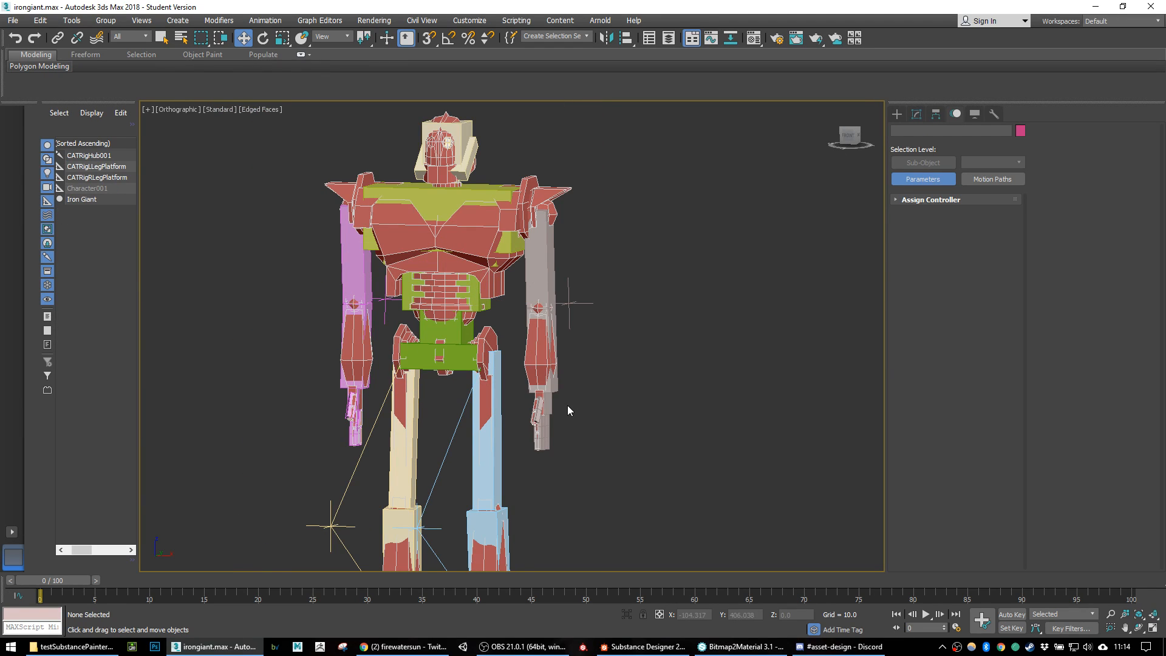
{"action": "left_click", "coordinate": [544, 403]}
{"action": "middle_click_drag", "start_coordinate": [612, 419], "coordinate": [539, 412], "text": "alt"}
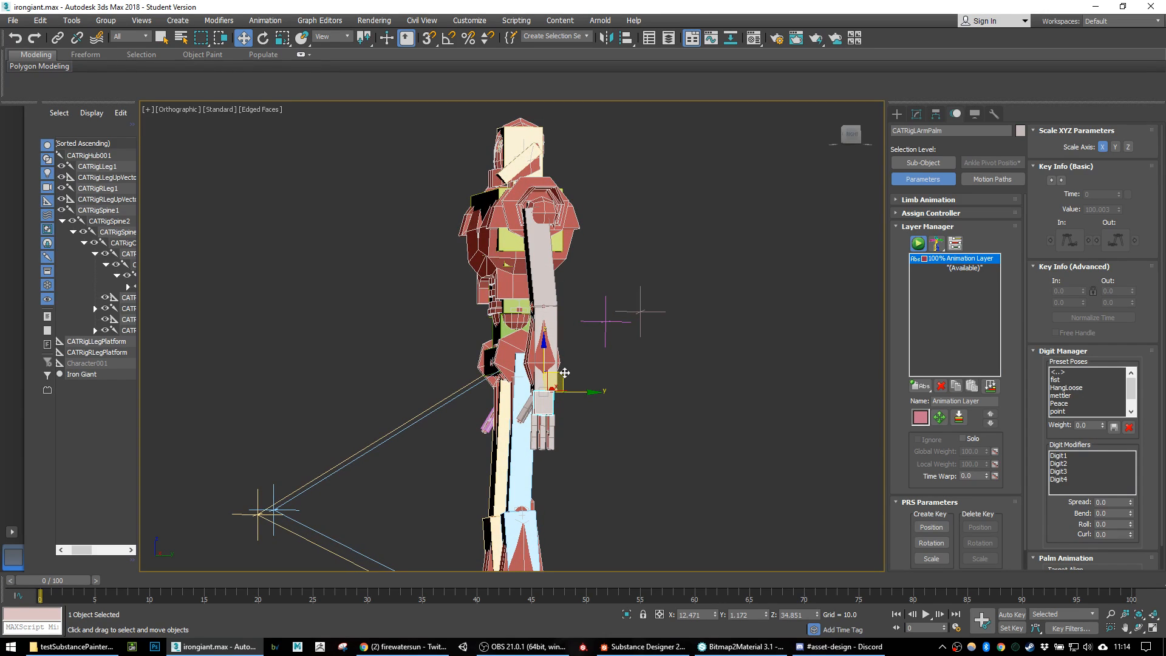
{"action": "left_click_drag", "start_coordinate": [565, 373], "coordinate": [546, 301]}
{"action": "right_click", "coordinate": [547, 301]}
{"action": "middle_click_drag", "start_coordinate": [590, 302], "coordinate": [558, 381], "text": "alt"}
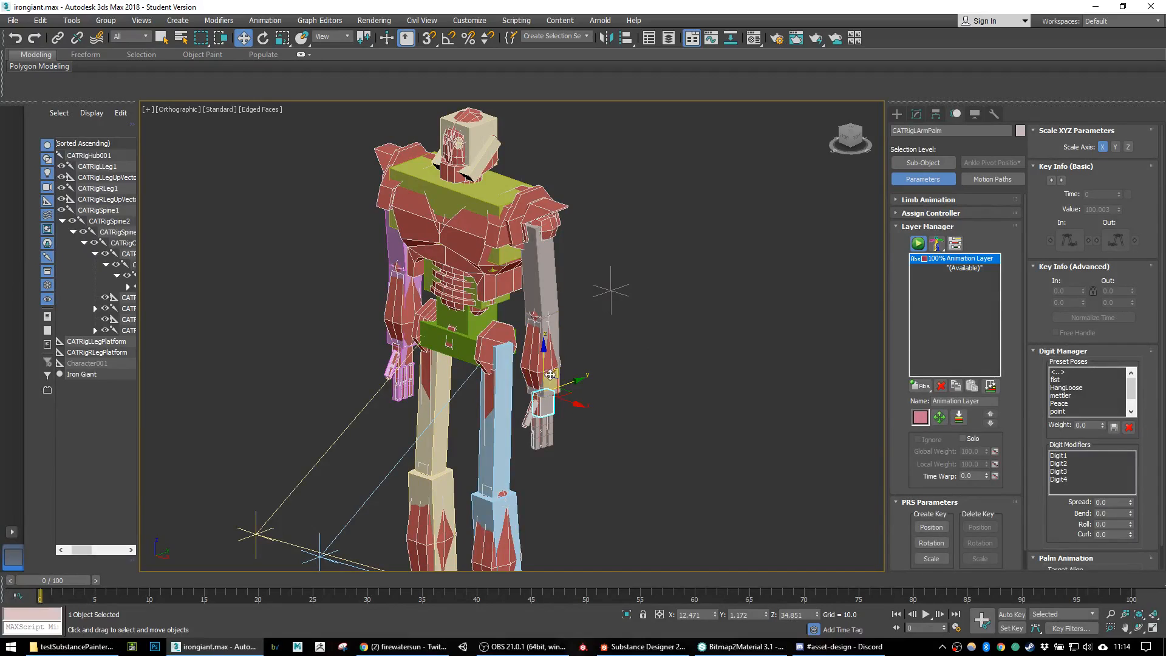
{"action": "left_click_drag", "start_coordinate": [552, 375], "coordinate": [571, 306]}
{"action": "right_click", "coordinate": [562, 320]}
Step: Try moving the left arm's up-vector helper outward along X to about X 41.4
{"action": "left_click", "coordinate": [598, 240]}
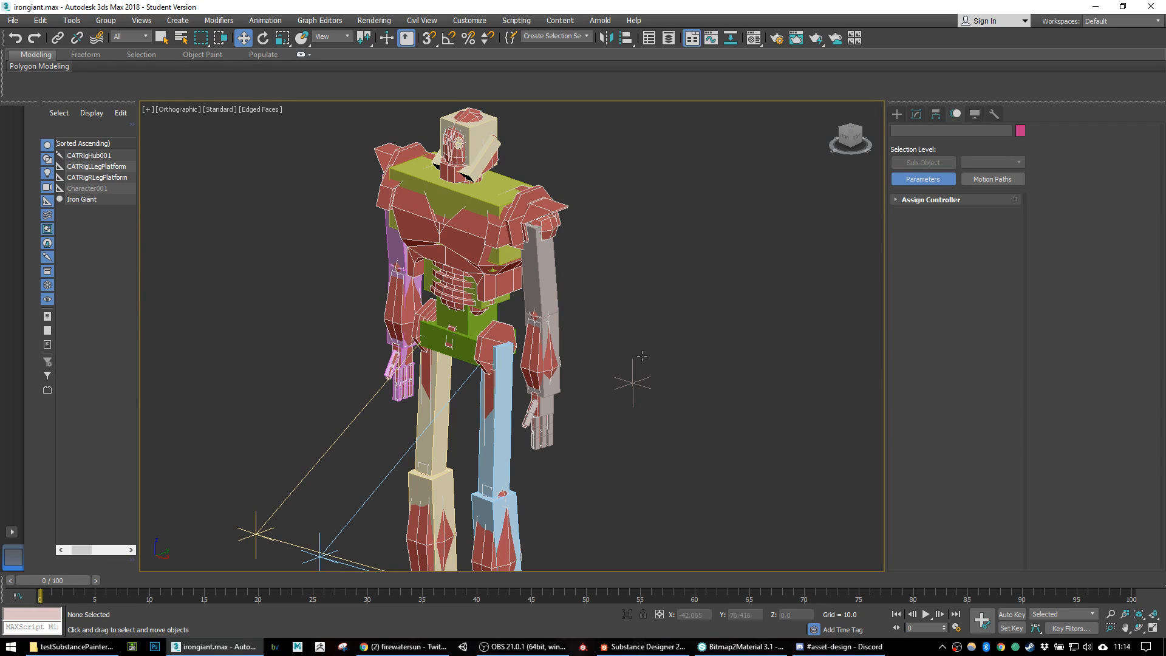
{"action": "left_click", "coordinate": [634, 368]}
{"action": "left_click_drag", "start_coordinate": [641, 362], "coordinate": [806, 369]}
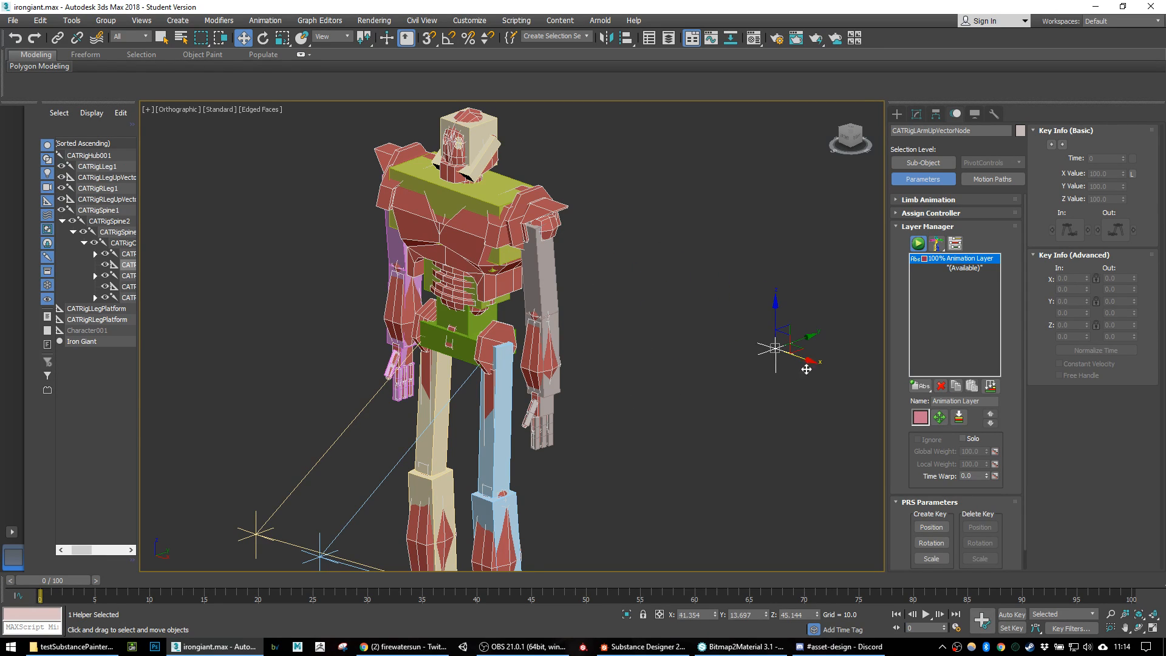
Step: Try raising the left palm bone with the displaced up-vector helper, and undo both the palm and helper moves
{"action": "left_click", "coordinate": [552, 394]}
{"action": "middle_click_drag", "start_coordinate": [577, 391], "coordinate": [589, 436], "text": "alt"}
{"action": "left_click_drag", "start_coordinate": [575, 417], "coordinate": [592, 382]}
{"action": "key", "text": "ctrl+z"}
{"action": "middle_click_drag", "start_coordinate": [598, 427], "coordinate": [546, 394], "text": "alt"}
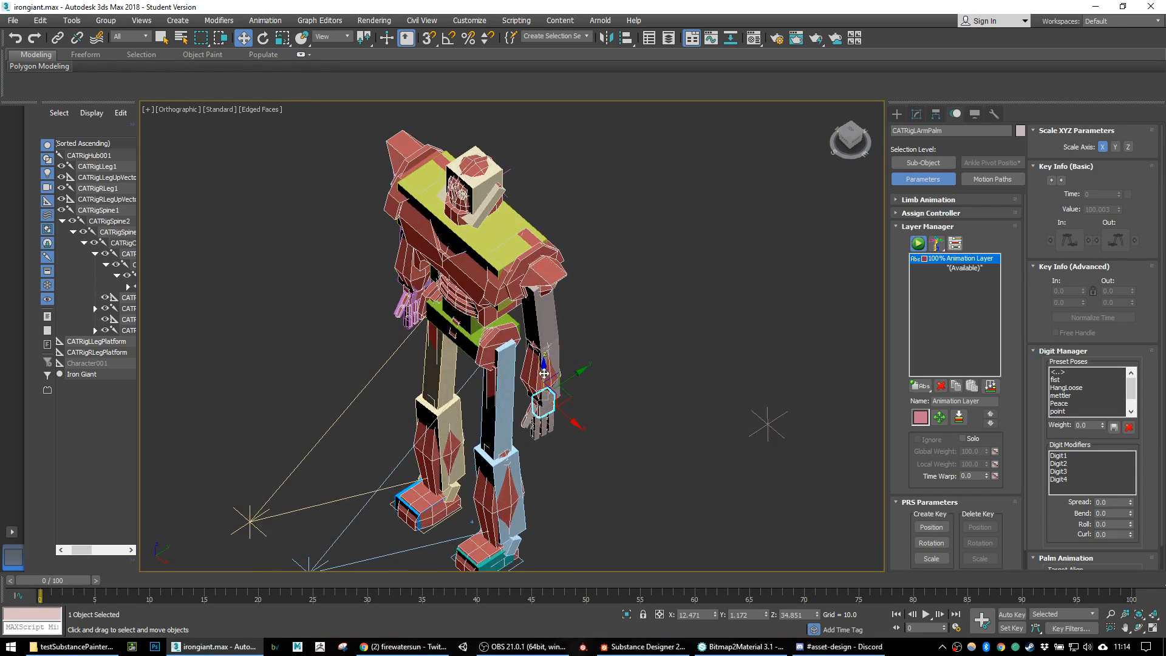
{"action": "left_click_drag", "start_coordinate": [544, 367], "coordinate": [556, 333]}
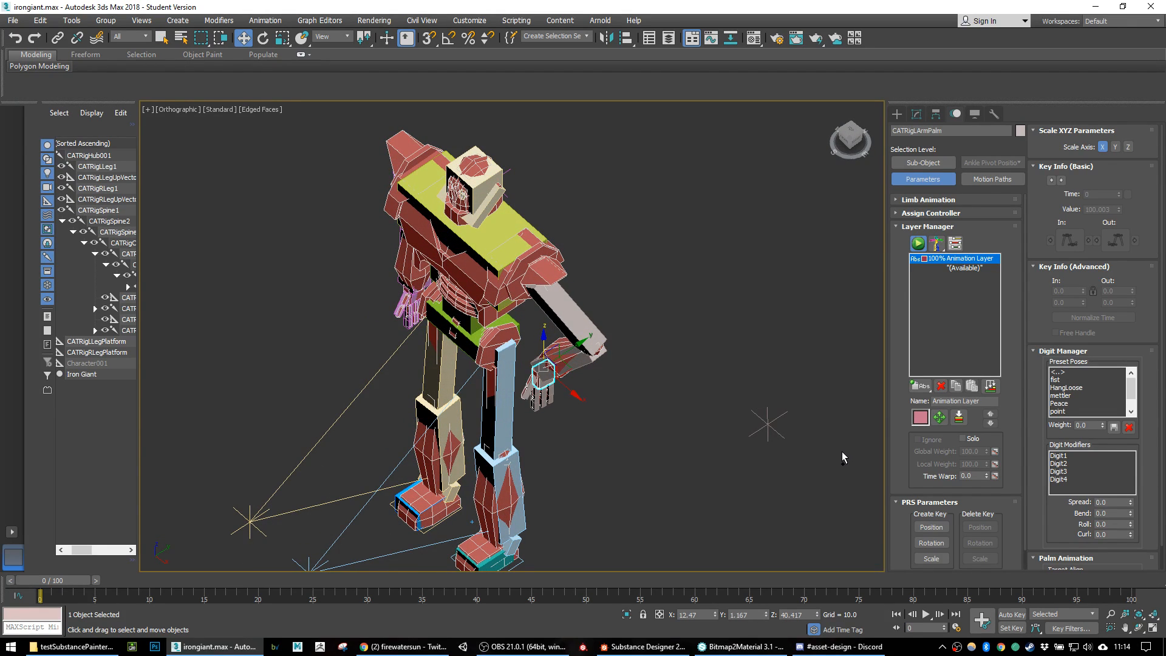
{"action": "key", "text": "ctrl+z"}
{"action": "key", "text": "ctrl+z"}
{"action": "key", "text": "ctrl+z"}
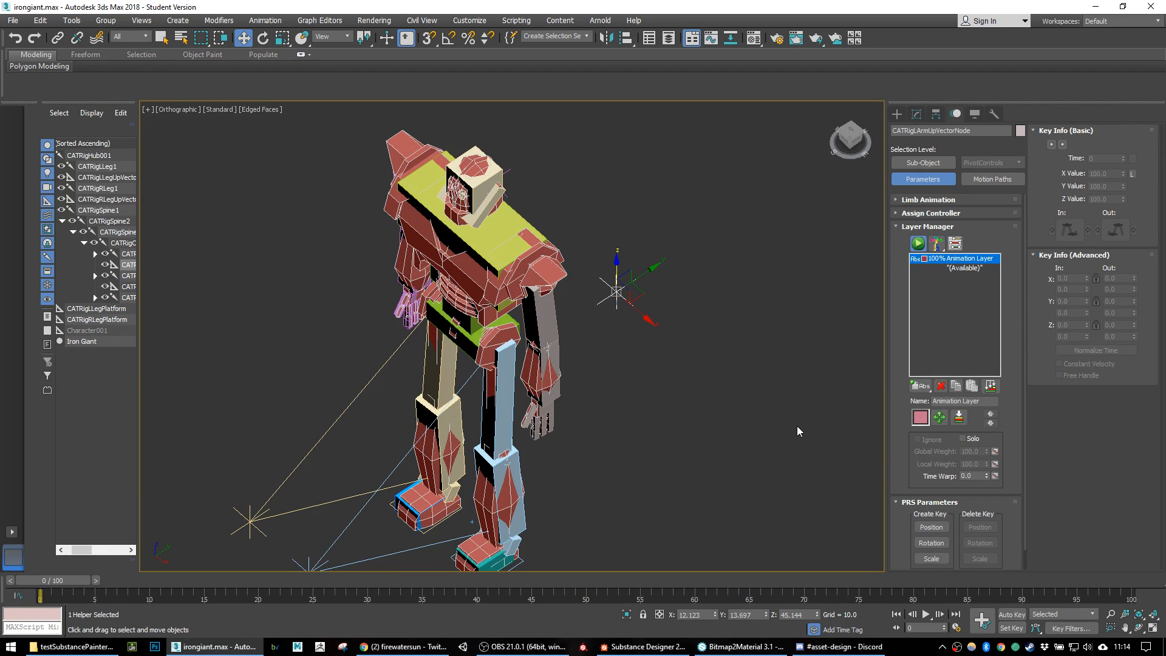
Step: Select the pelvis hub together with its entire hierarchy of rig bones and helpers
{"action": "middle_click_drag", "start_coordinate": [661, 428], "coordinate": [659, 387], "text": "alt"}
{"action": "mouse_move", "coordinate": [611, 419]}
{"action": "middle_mouse_down"}
{"action": "mouse_move", "coordinate": [631, 346]}
{"action": "mouse_move", "coordinate": [669, 403]}
{"action": "mouse_move", "coordinate": [682, 384]}
{"action": "mouse_move", "coordinate": [612, 409]}
{"action": "middle_mouse_up"}
{"action": "scroll", "coordinate": [632, 347], "scroll_direction": "down", "scroll_amount": 3}
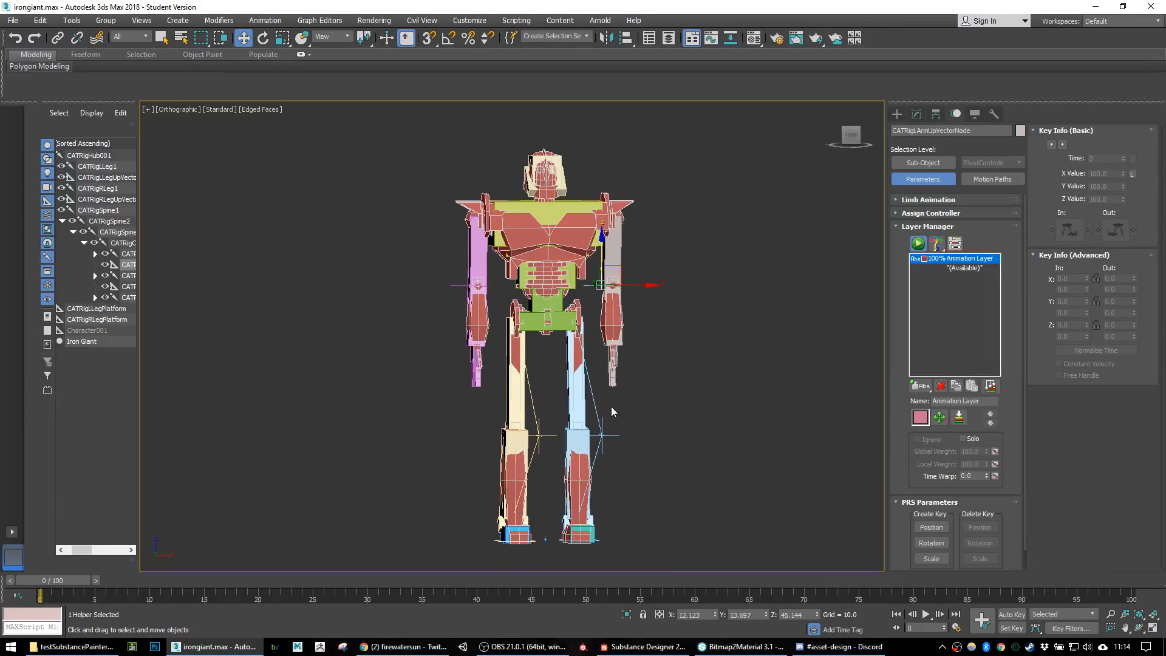
{"action": "scroll", "coordinate": [589, 368], "scroll_direction": "up", "scroll_amount": 2}
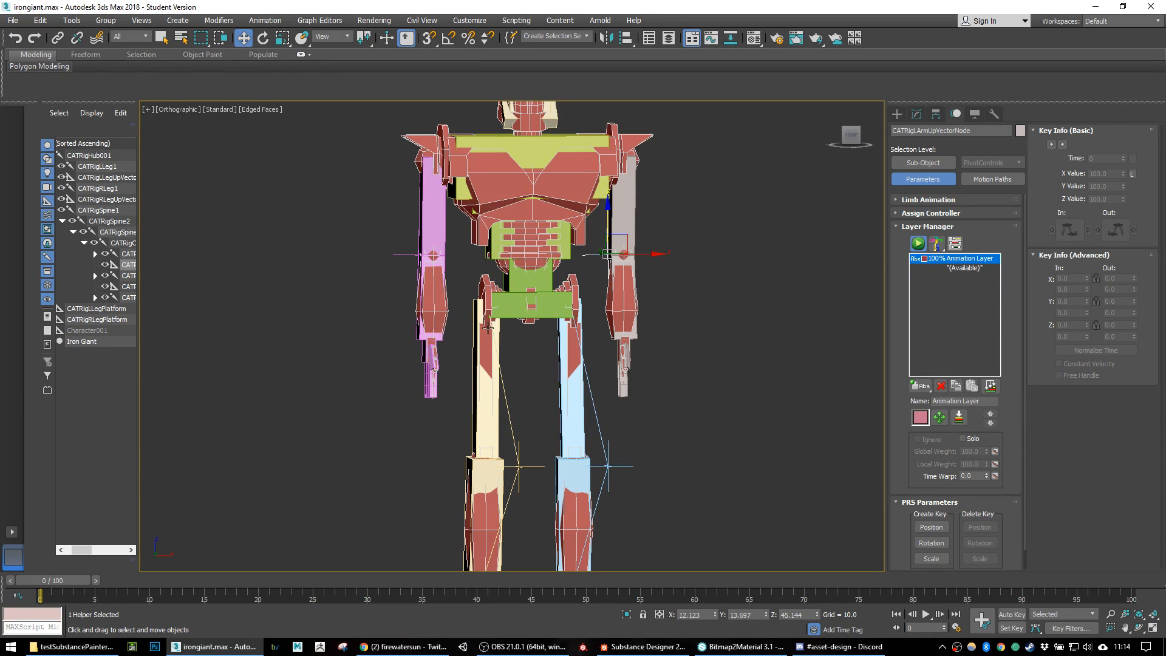
{"action": "double_click", "coordinate": [550, 305]}
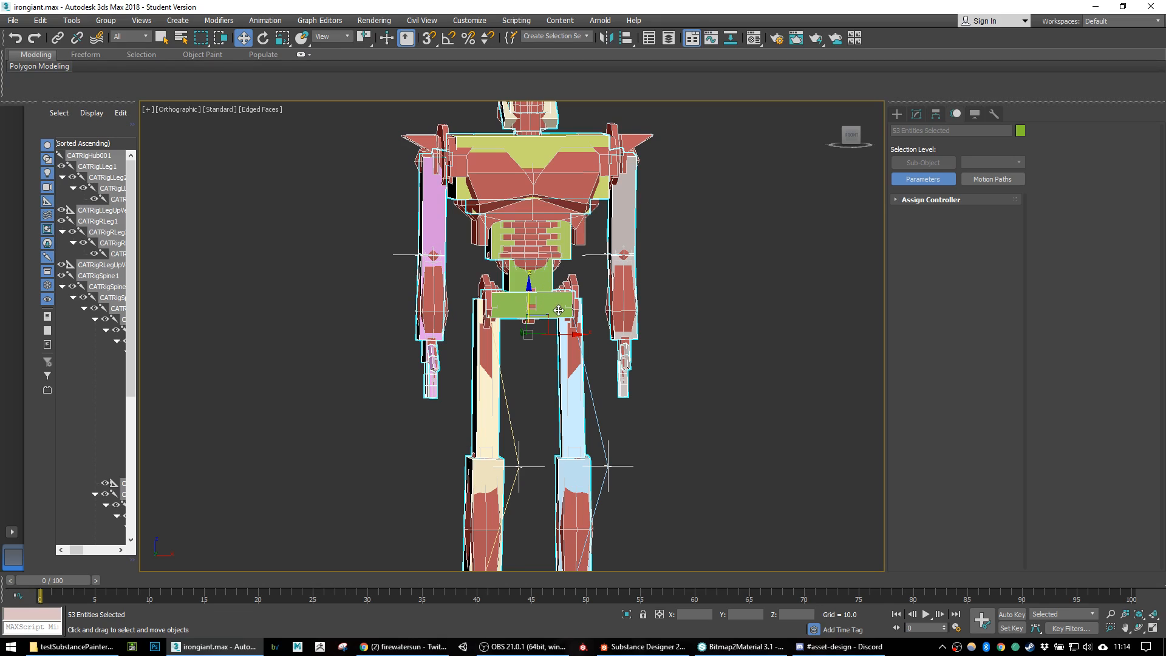
{"action": "scroll", "coordinate": [568, 334], "scroll_direction": "down", "scroll_amount": 5}
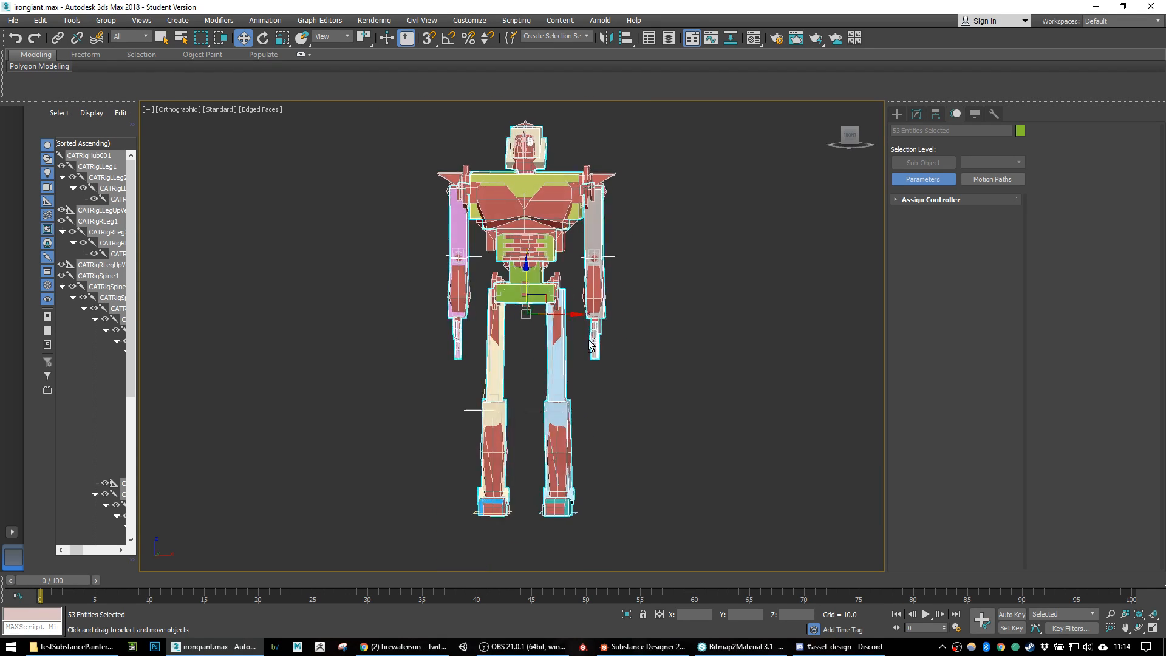
Step: Turn on automatic keyframing and go to frame 10
{"action": "middle_click_drag", "start_coordinate": [566, 333], "coordinate": [559, 344], "text": "alt"}
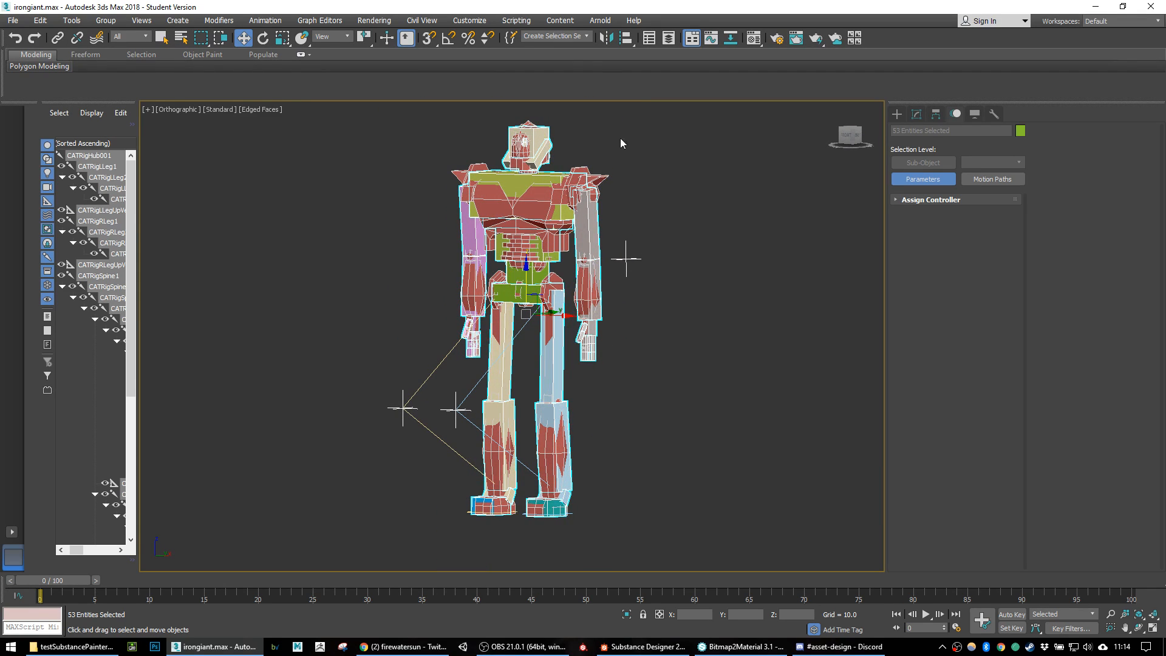
{"action": "left_click", "coordinate": [1009, 615]}
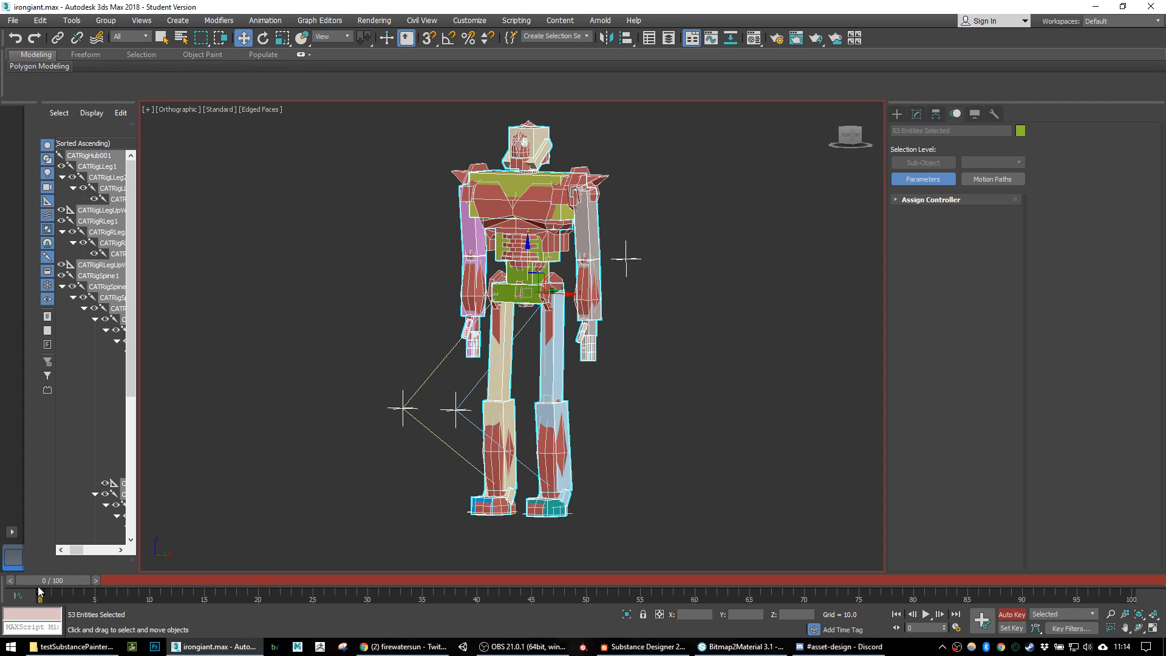
{"action": "mouse_move", "coordinate": [44, 585]}
{"action": "left_mouse_down"}
{"action": "mouse_move", "coordinate": [78, 591]}
{"action": "mouse_move", "coordinate": [24, 581]}
{"action": "left_mouse_up"}
{"action": "left_click_drag", "start_coordinate": [36, 583], "coordinate": [147, 577]}
Step: Deselect the full rig and lower only the pelvis hub by about 11 units so the knees bend
{"action": "middle_click_drag", "start_coordinate": [515, 462], "coordinate": [574, 417], "text": "alt"}
{"action": "left_click", "coordinate": [621, 331]}
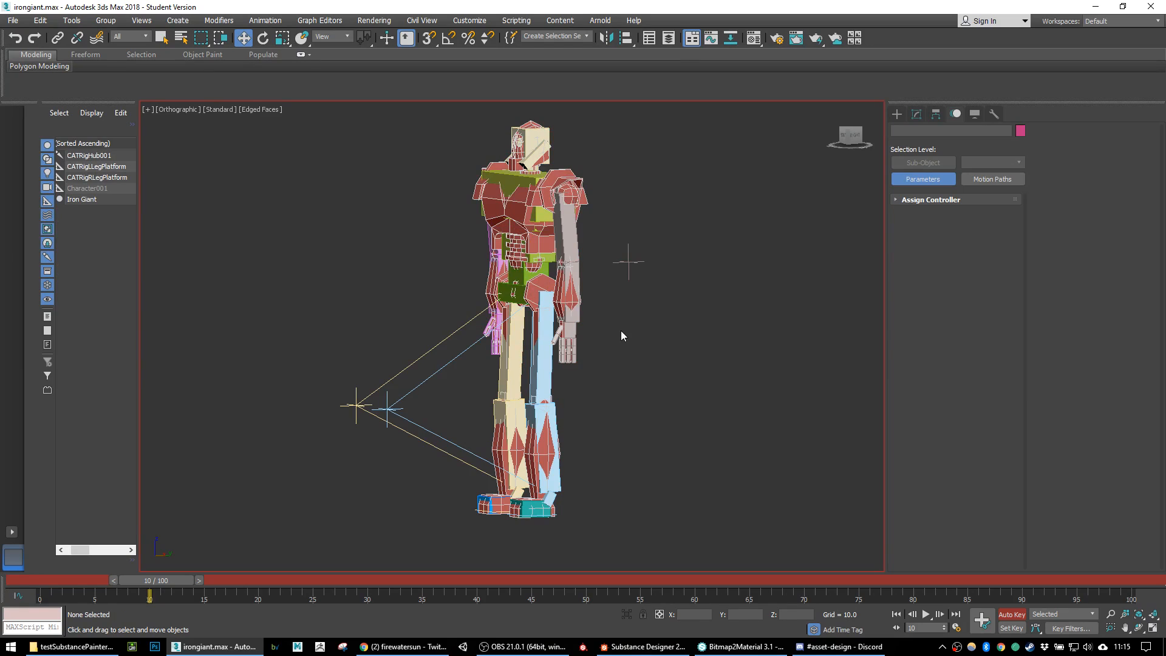
{"action": "left_click", "coordinate": [550, 283]}
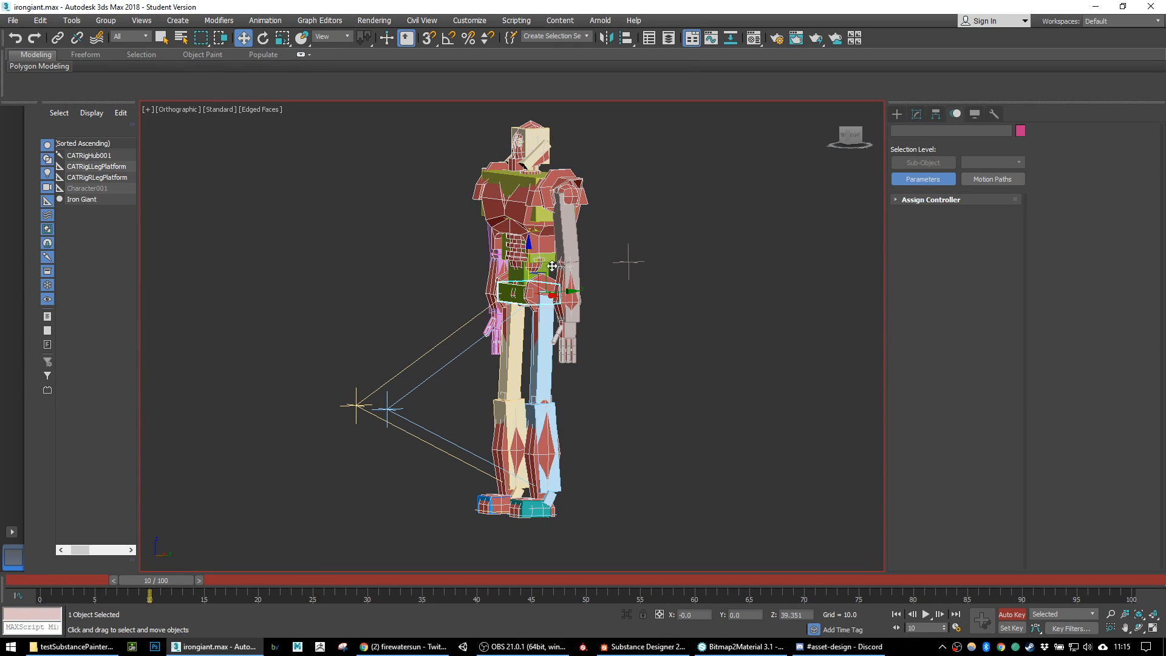
{"action": "left_click_drag", "start_coordinate": [544, 277], "coordinate": [540, 338]}
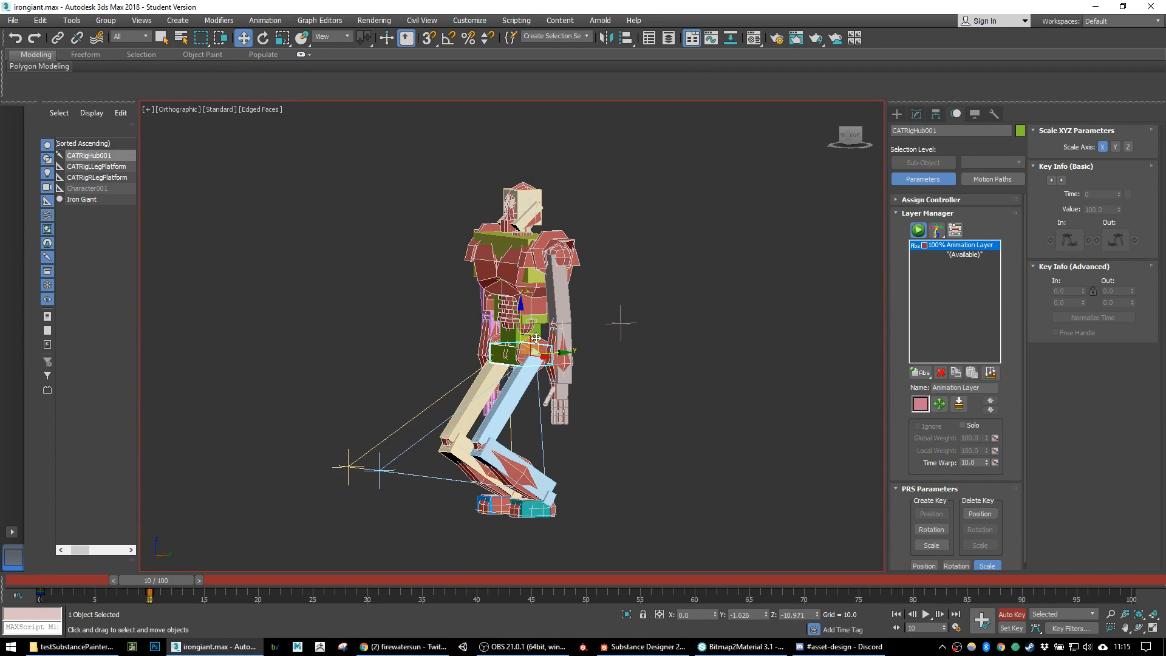
Step: Move the left ankle back and up to about Y 27.6, Z 18.6, and rotate its foot bone so the toes point down
{"action": "left_click", "coordinate": [556, 477]}
{"action": "left_click_drag", "start_coordinate": [565, 472], "coordinate": [687, 422]}
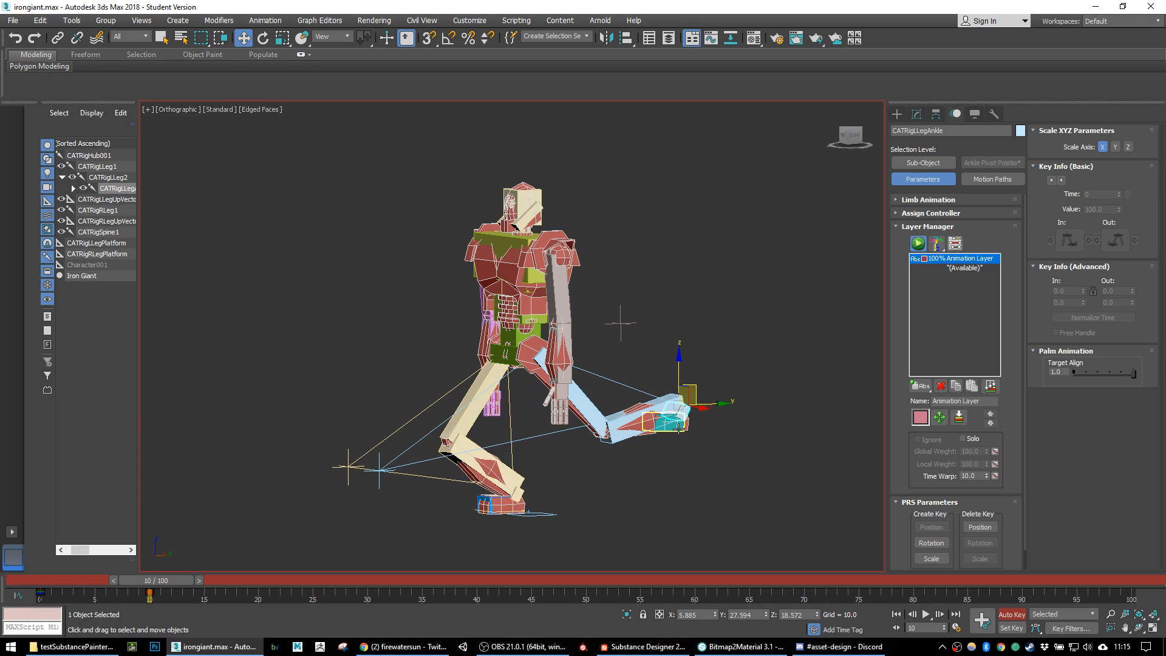
{"action": "left_click", "coordinate": [669, 414]}
{"action": "key", "text": "e"}
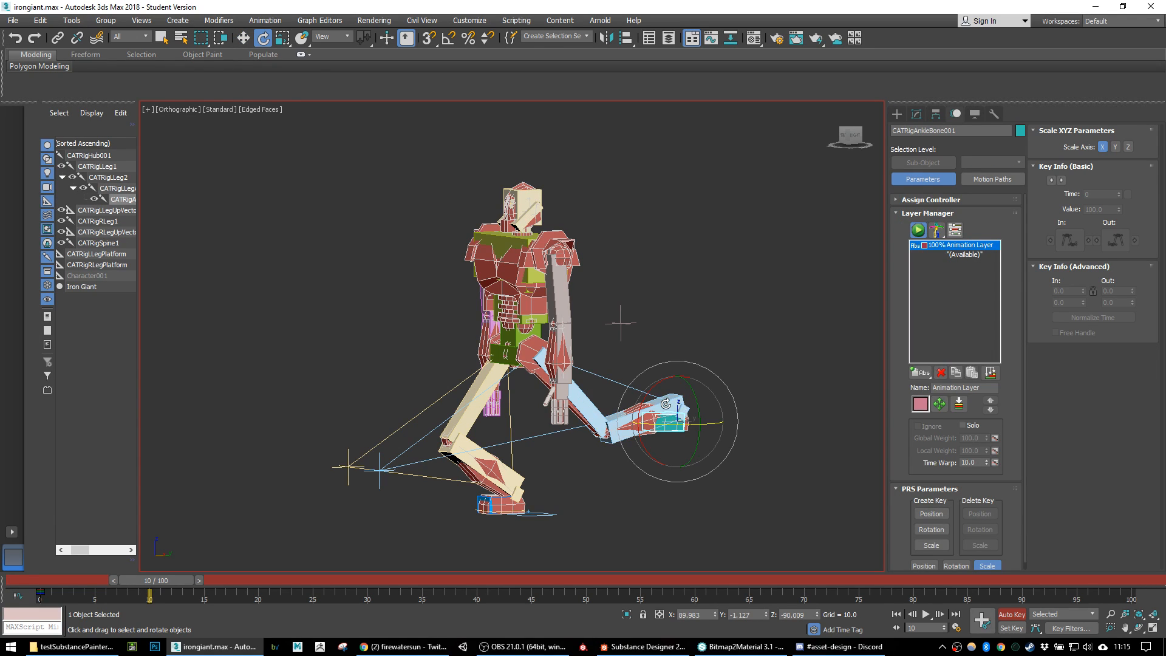
{"action": "left_click_drag", "start_coordinate": [646, 395], "coordinate": [614, 543]}
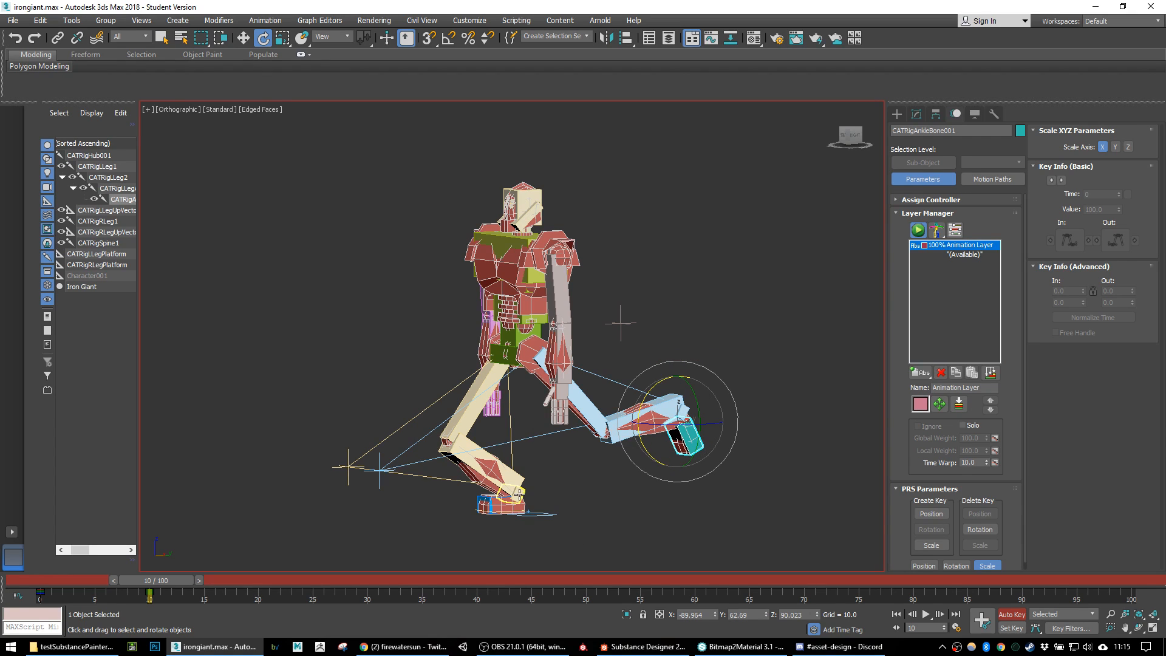
Step: Move the right ankle forward to about Y -16.8, Z 4, placing the leg in a lunge
{"action": "left_click", "coordinate": [527, 494]}
{"action": "key", "text": "w"}
{"action": "left_click_drag", "start_coordinate": [549, 486], "coordinate": [481, 481]}
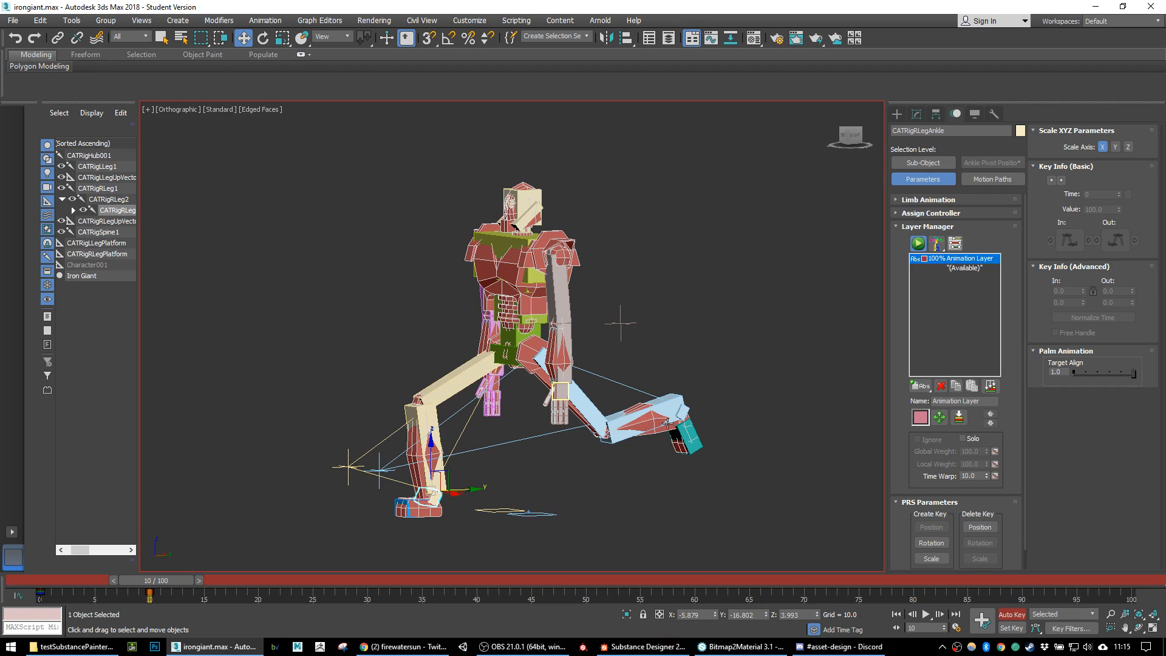
Step: Raise the left palm bone outward to about X 24.6, Z 39.5 so the elbow bends
{"action": "left_click", "coordinate": [563, 395]}
{"action": "middle_click_drag", "start_coordinate": [584, 396], "coordinate": [601, 375], "text": "alt"}
{"action": "left_click_drag", "start_coordinate": [577, 369], "coordinate": [668, 331]}
Step: Rotate the left palm in Local coordinates by about -54° around X, and turn it so the fingers point outward
{"action": "key", "text": "e"}
{"action": "left_click", "coordinate": [334, 38]}
{"action": "left_click", "coordinate": [331, 86]}
{"action": "left_click_drag", "start_coordinate": [656, 261], "coordinate": [676, 210]}
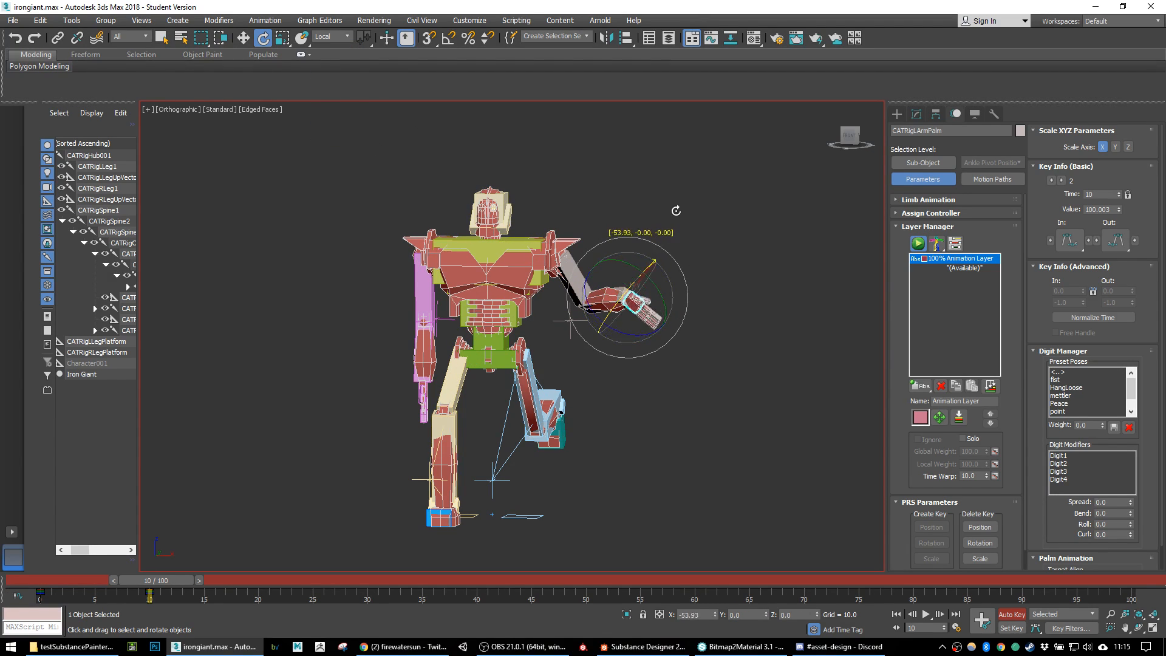
{"action": "left_click_drag", "start_coordinate": [648, 271], "coordinate": [626, 255]}
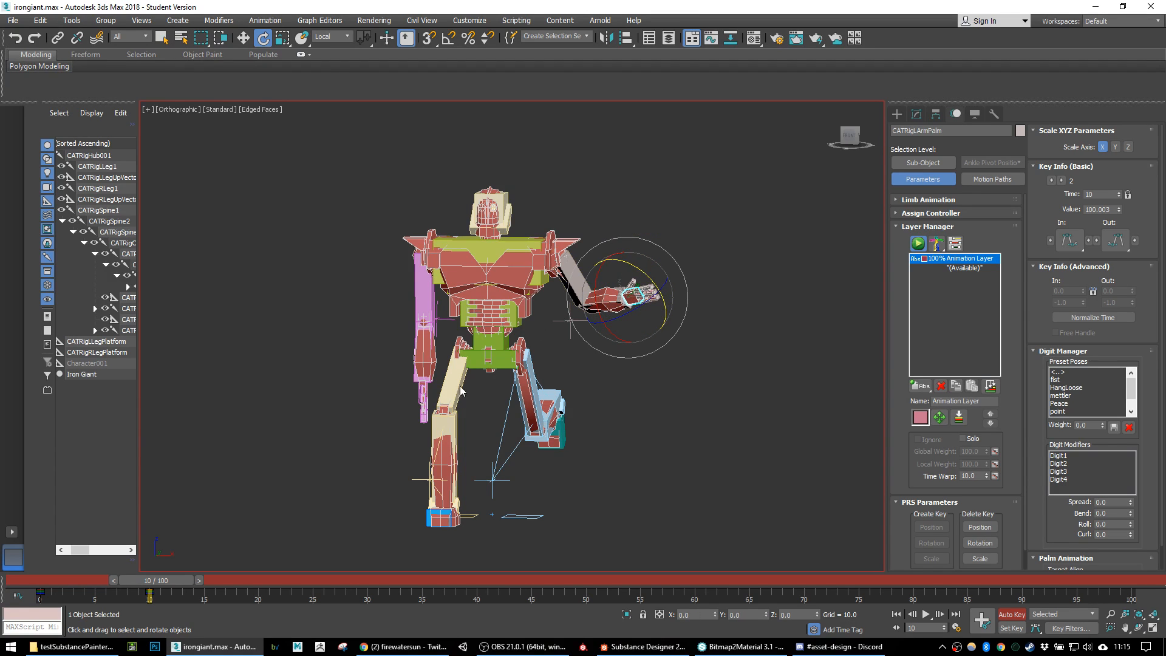
Step: Raise the right palm bone outward to about X -22.3, Z 40.7 so that elbow bends too
{"action": "middle_click_drag", "start_coordinate": [432, 407], "coordinate": [566, 418], "text": "alt"}
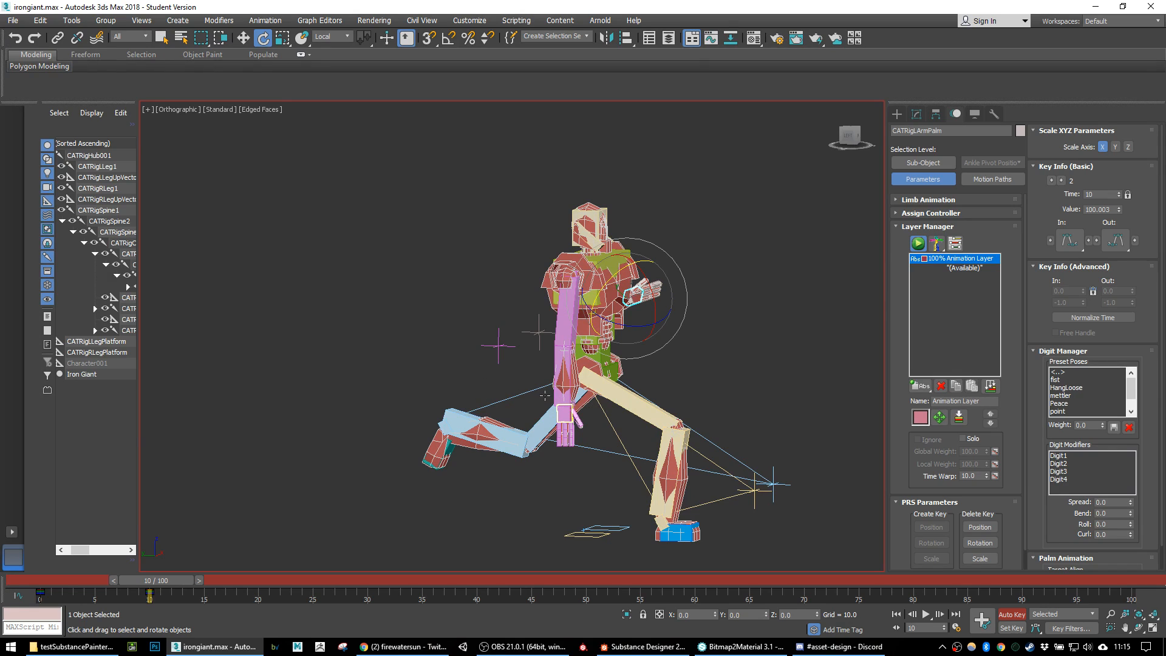
{"action": "left_click", "coordinate": [569, 411]}
{"action": "middle_click_drag", "start_coordinate": [513, 404], "coordinate": [442, 389], "text": "alt"}
{"action": "key", "text": "w"}
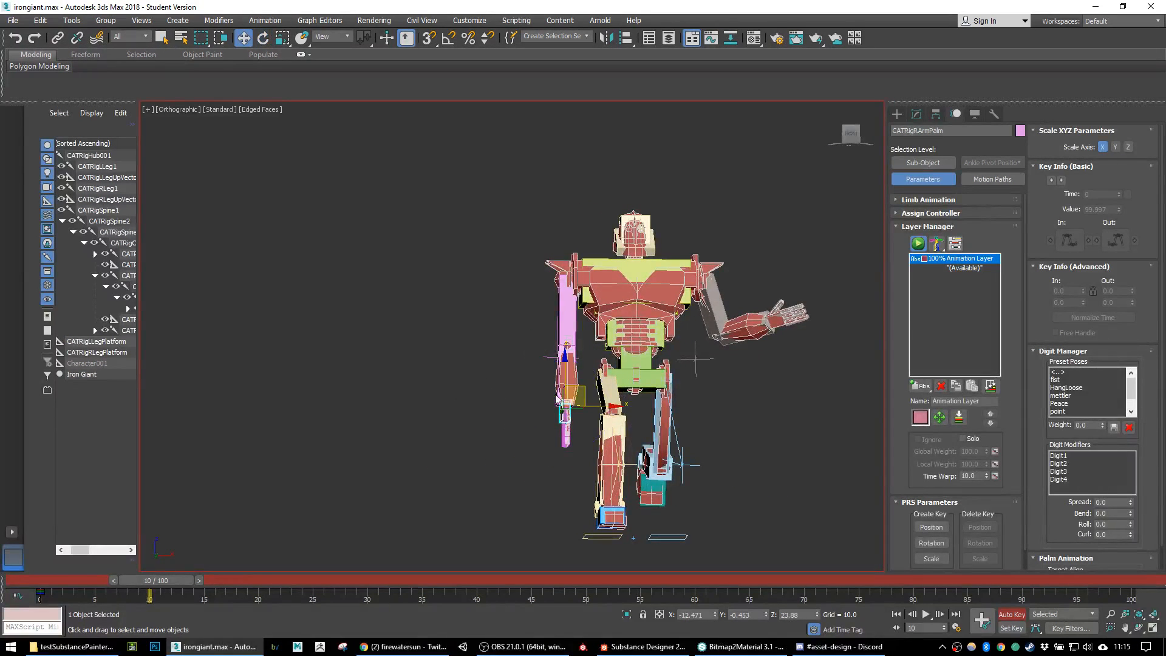
{"action": "left_click_drag", "start_coordinate": [588, 385], "coordinate": [534, 292]}
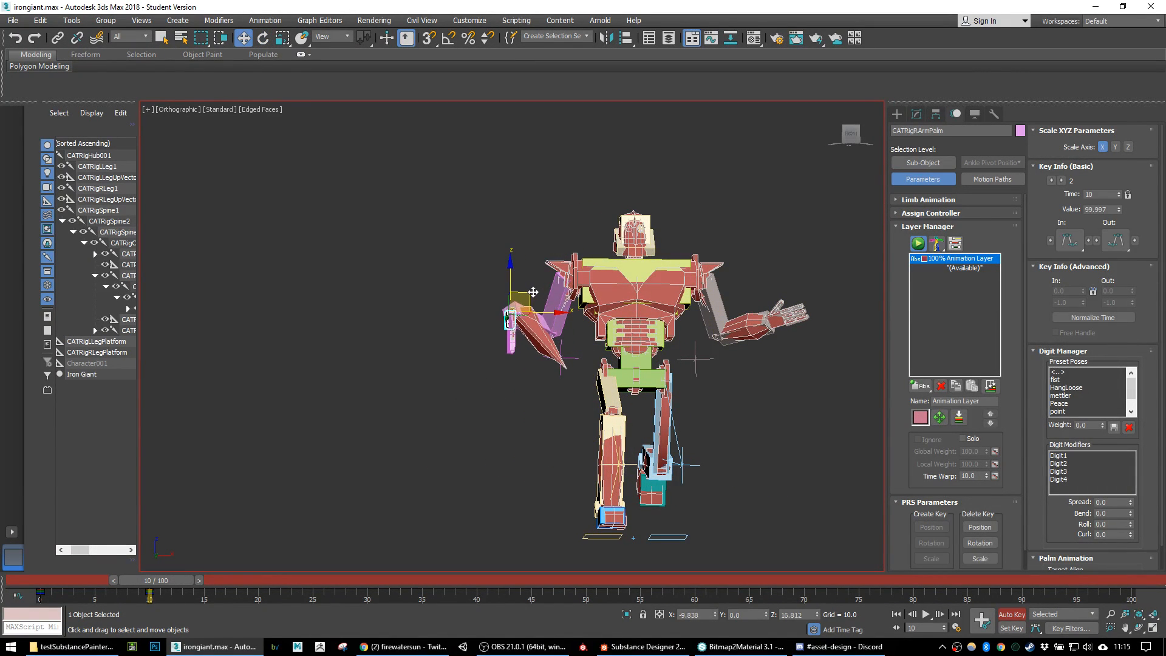
Step: Examine up close how the left forearm, palm and finger meshes follow their bones
{"action": "middle_click_drag", "start_coordinate": [738, 345], "coordinate": [643, 366]}
{"action": "scroll", "coordinate": [675, 338], "scroll_direction": "up", "scroll_amount": 2}
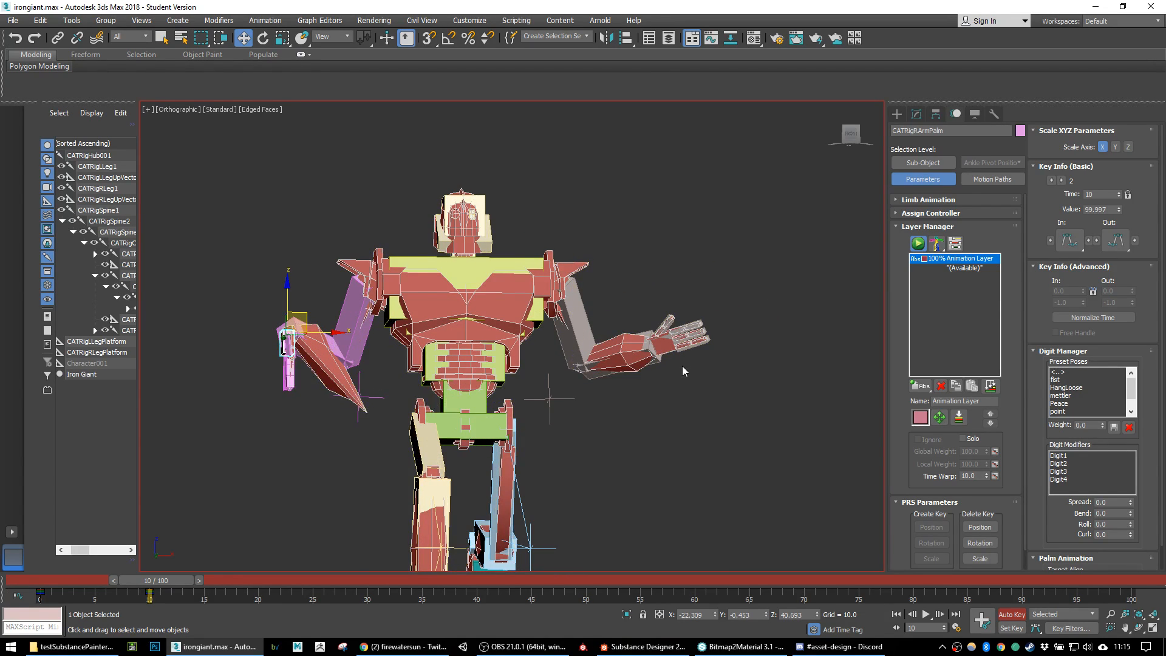
{"action": "scroll", "coordinate": [683, 366], "scroll_direction": "up", "scroll_amount": 2}
{"action": "left_click", "coordinate": [711, 402]}
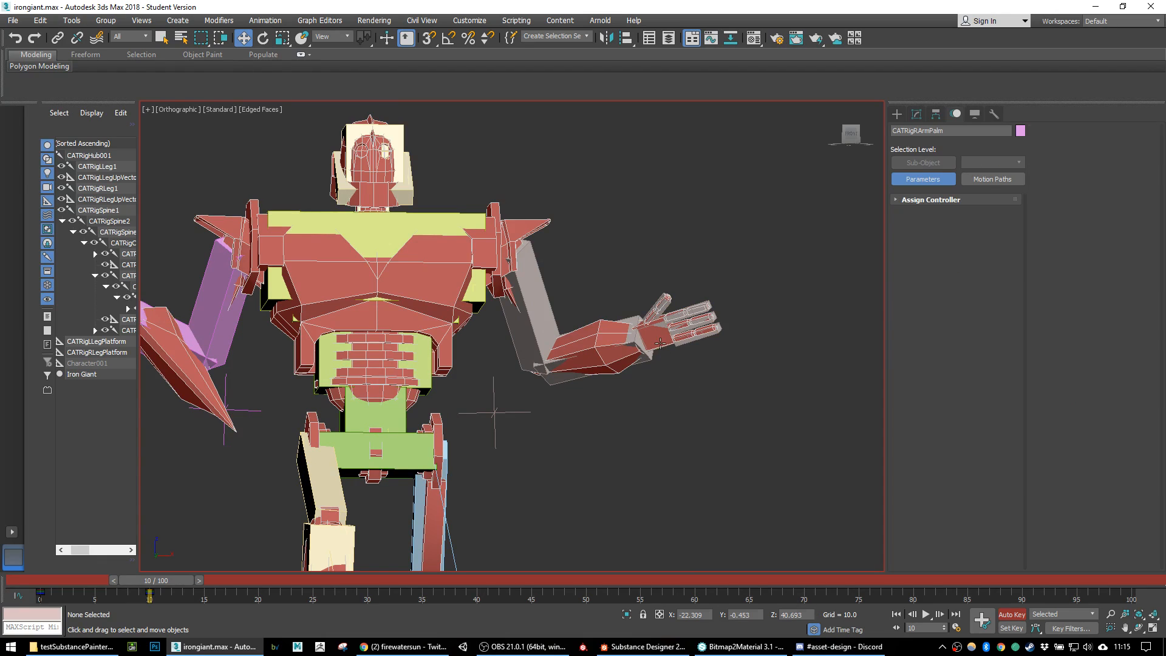
{"action": "left_click", "coordinate": [658, 337]}
{"action": "left_click", "coordinate": [662, 373]}
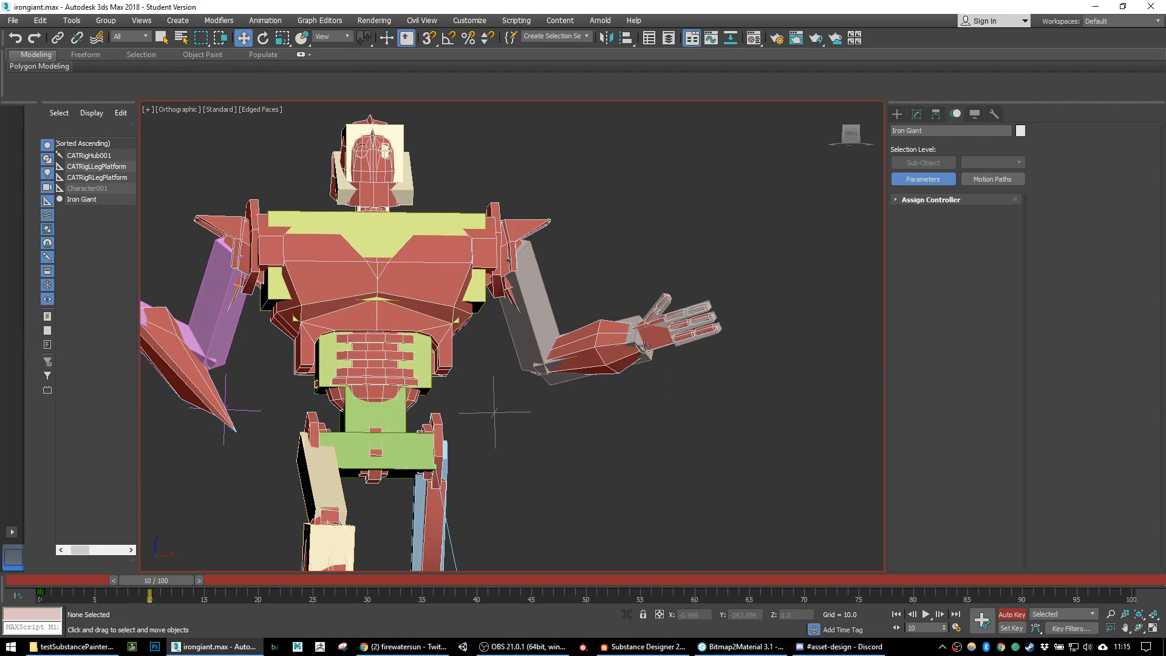
{"action": "scroll", "coordinate": [655, 324], "scroll_direction": "up", "scroll_amount": 3}
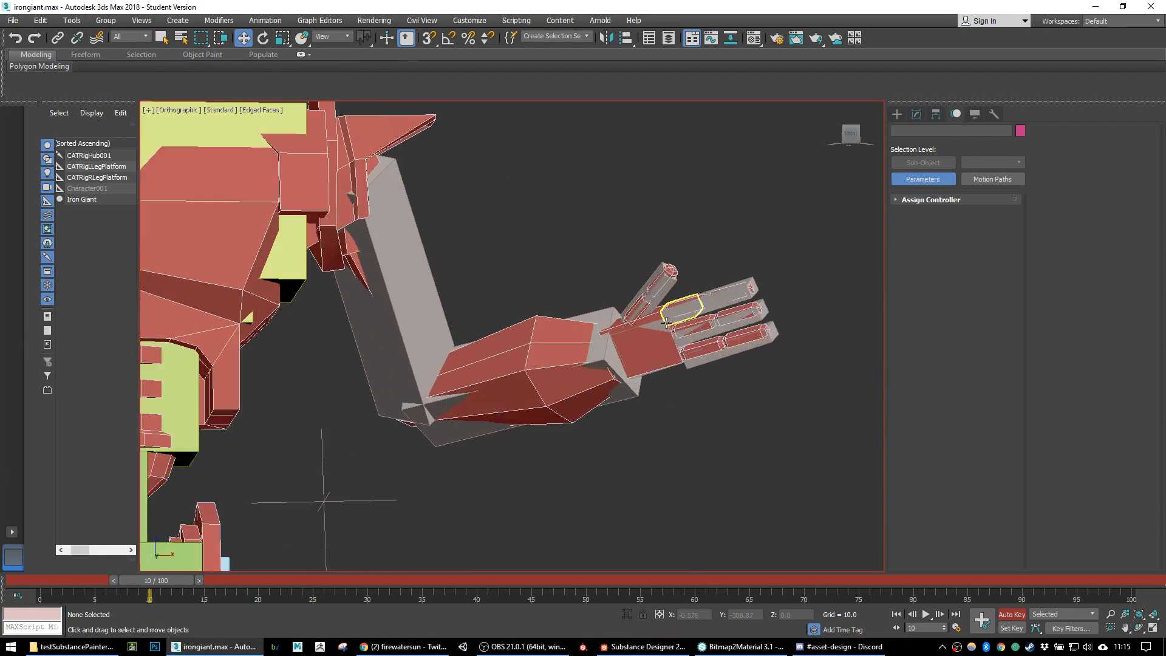
{"action": "middle_click_drag", "start_coordinate": [659, 328], "coordinate": [682, 346], "text": "alt"}
{"action": "key", "text": "f"}
{"action": "scroll", "coordinate": [608, 274], "scroll_direction": "up", "scroll_amount": 8}
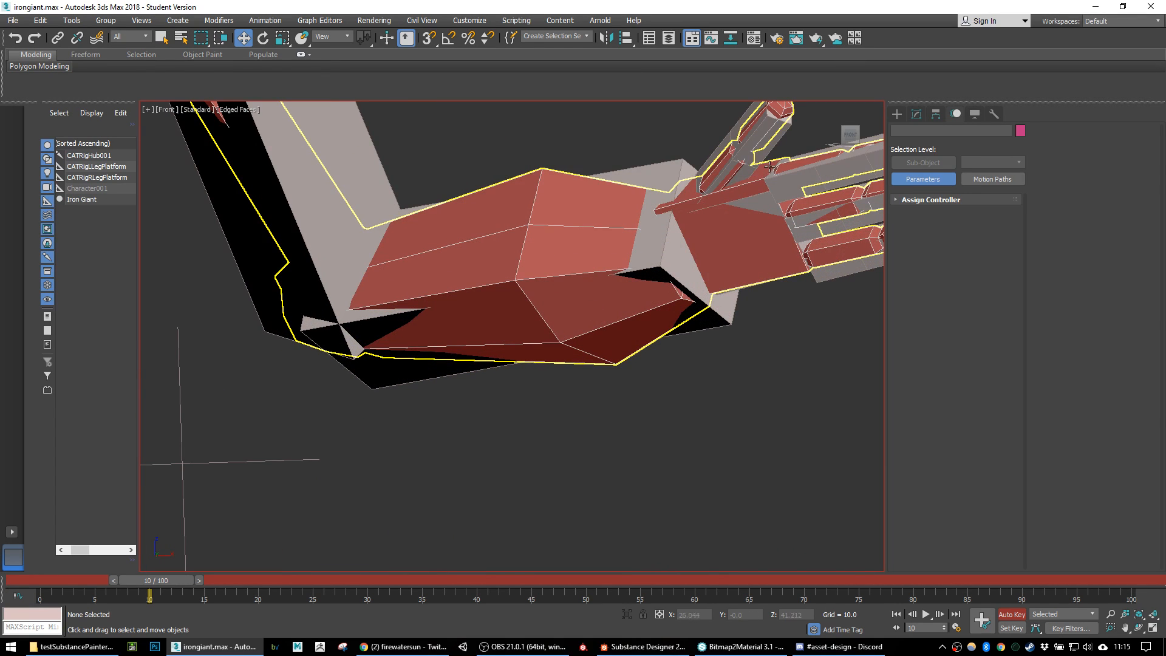
{"action": "left_click", "coordinate": [760, 159]}
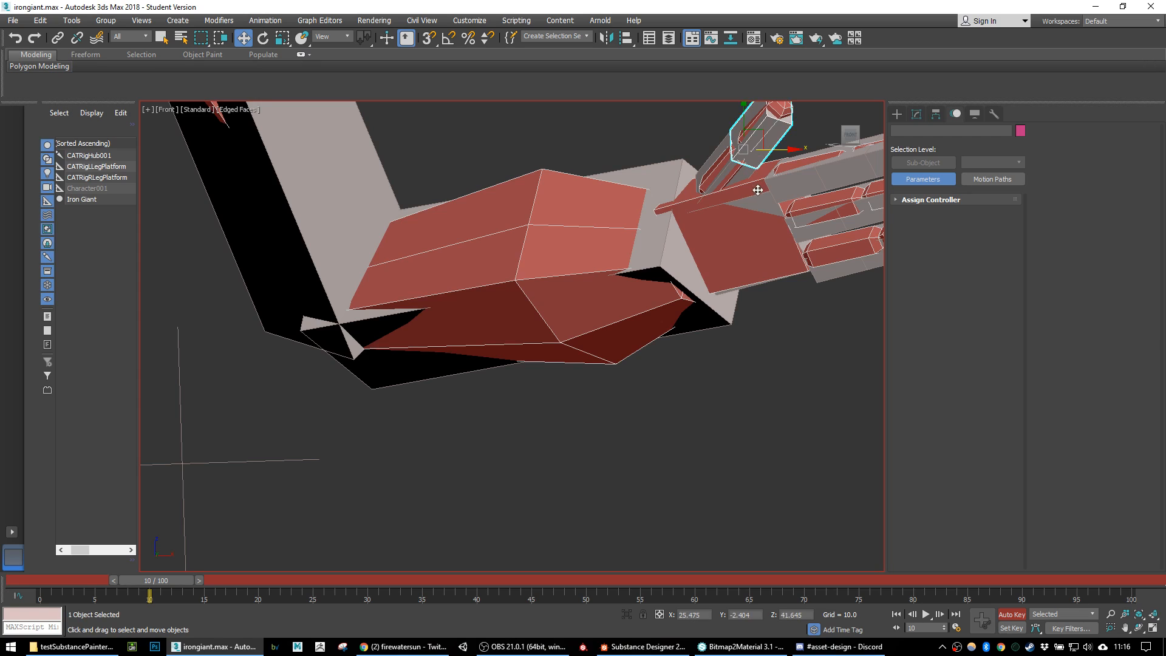
{"action": "scroll", "coordinate": [767, 197], "scroll_direction": "down", "scroll_amount": 2}
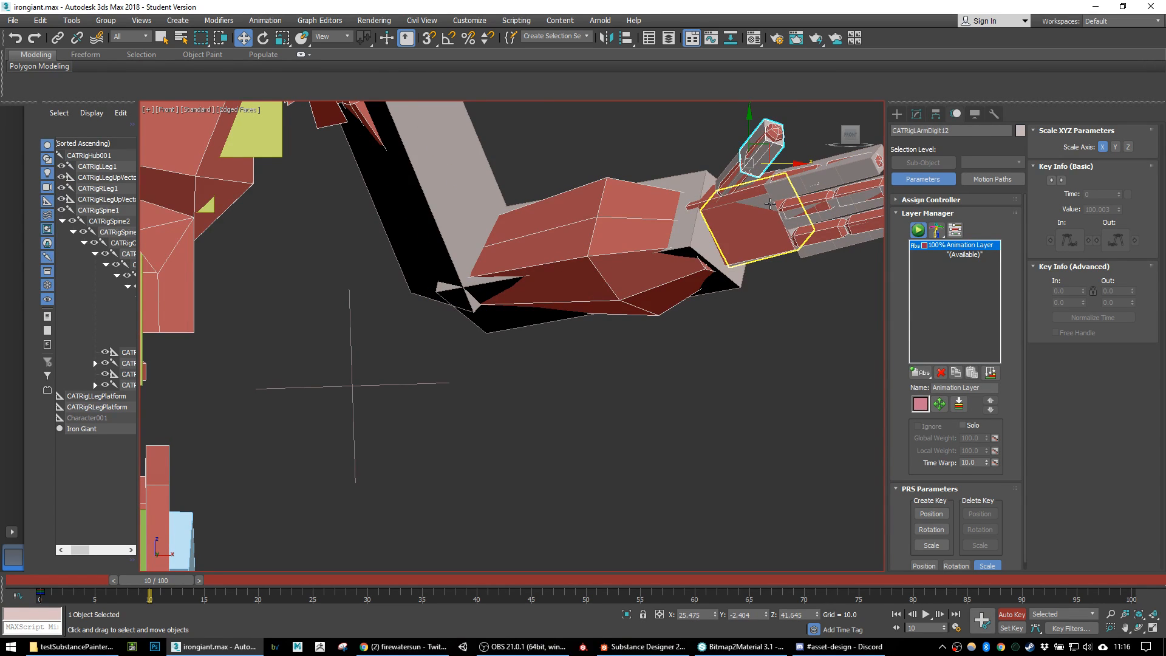
{"action": "left_click", "coordinate": [770, 204]}
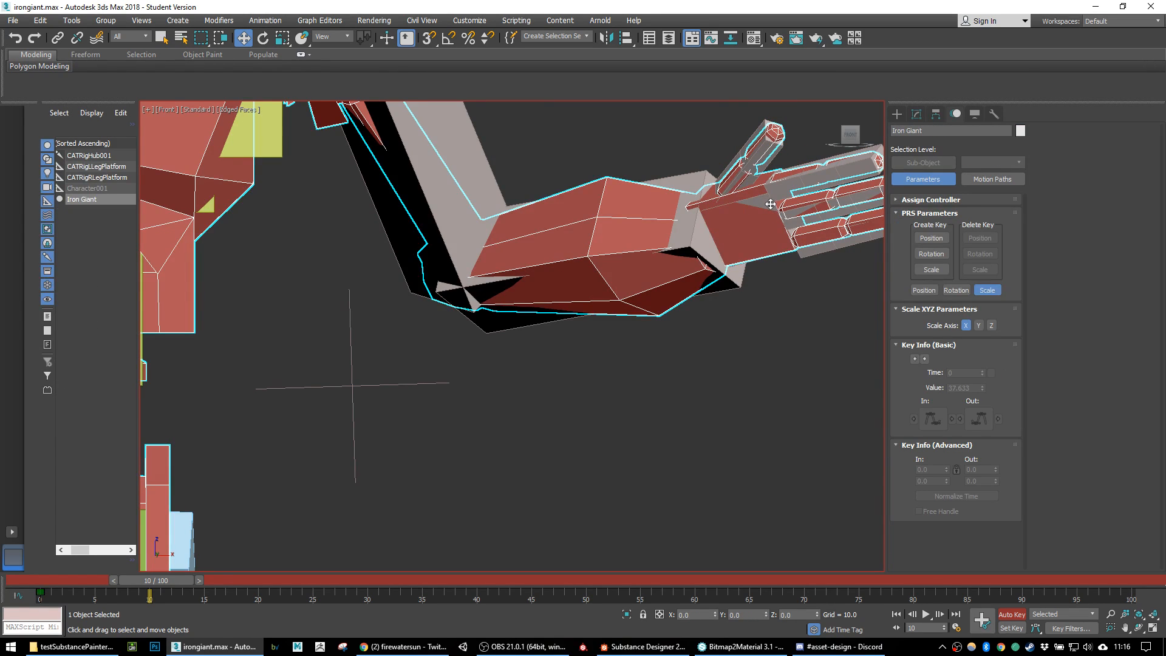
{"action": "left_click", "coordinate": [769, 205]}
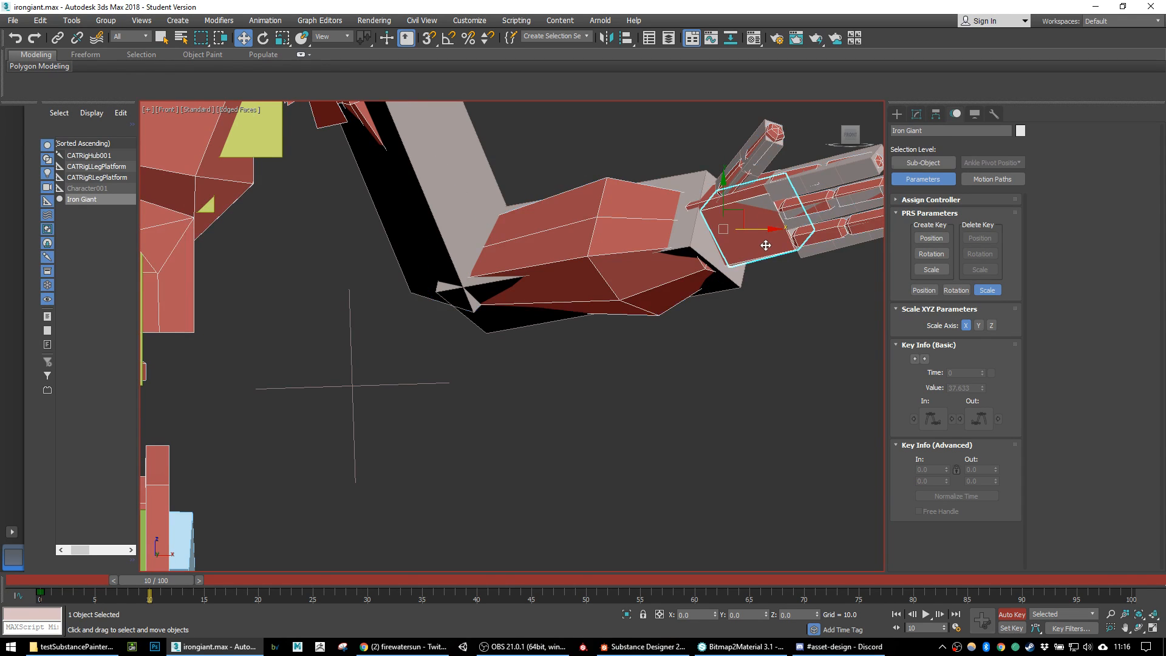
{"action": "middle_click_drag", "start_coordinate": [769, 206], "coordinate": [781, 351], "text": "alt"}
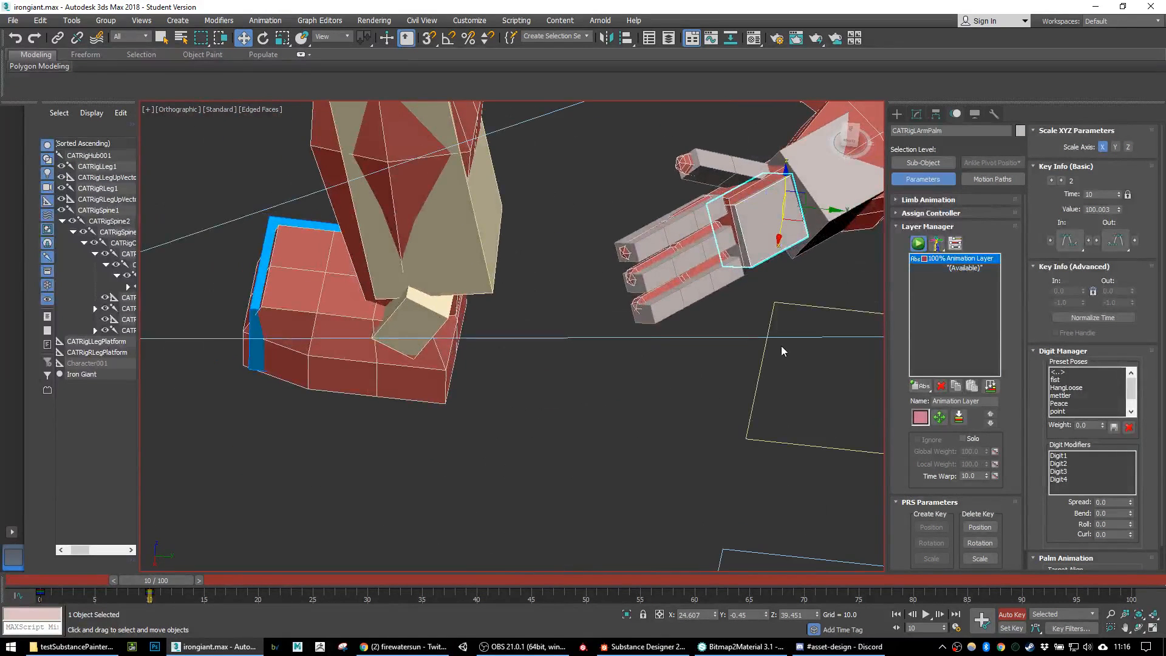
Step: Select all finger and thumb bones of the left hand without the palm, and rotate them together locally to curl the hand
{"action": "key", "text": "ctrl+d"}
{"action": "left_click", "coordinate": [758, 223]}
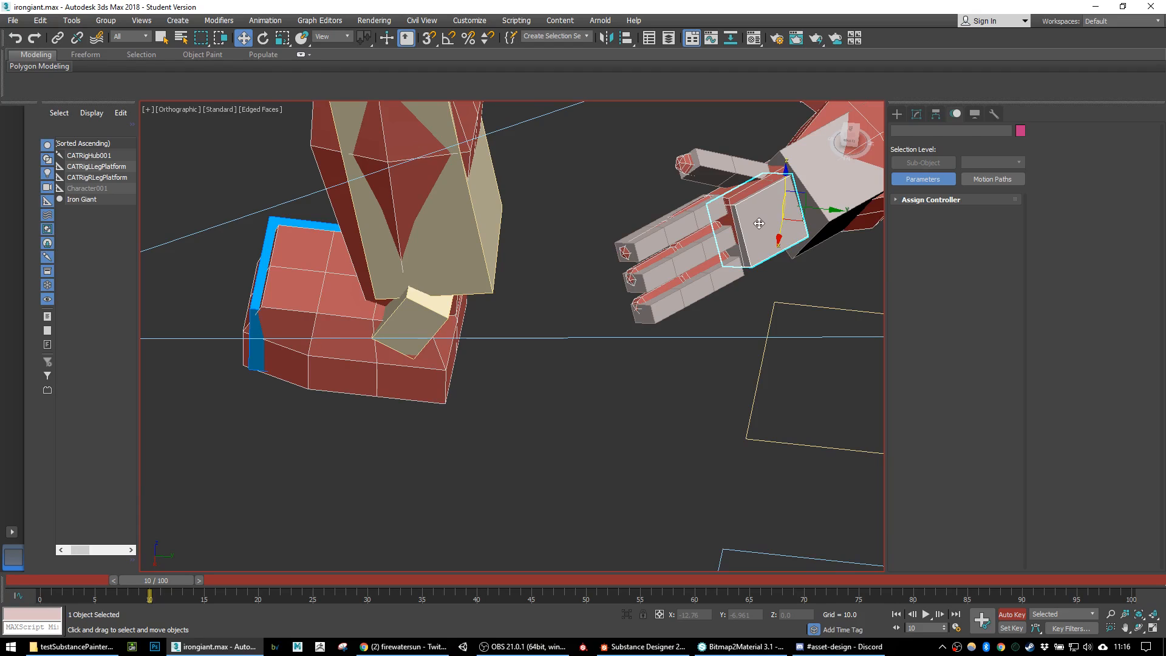
{"action": "double_click", "coordinate": [759, 223]}
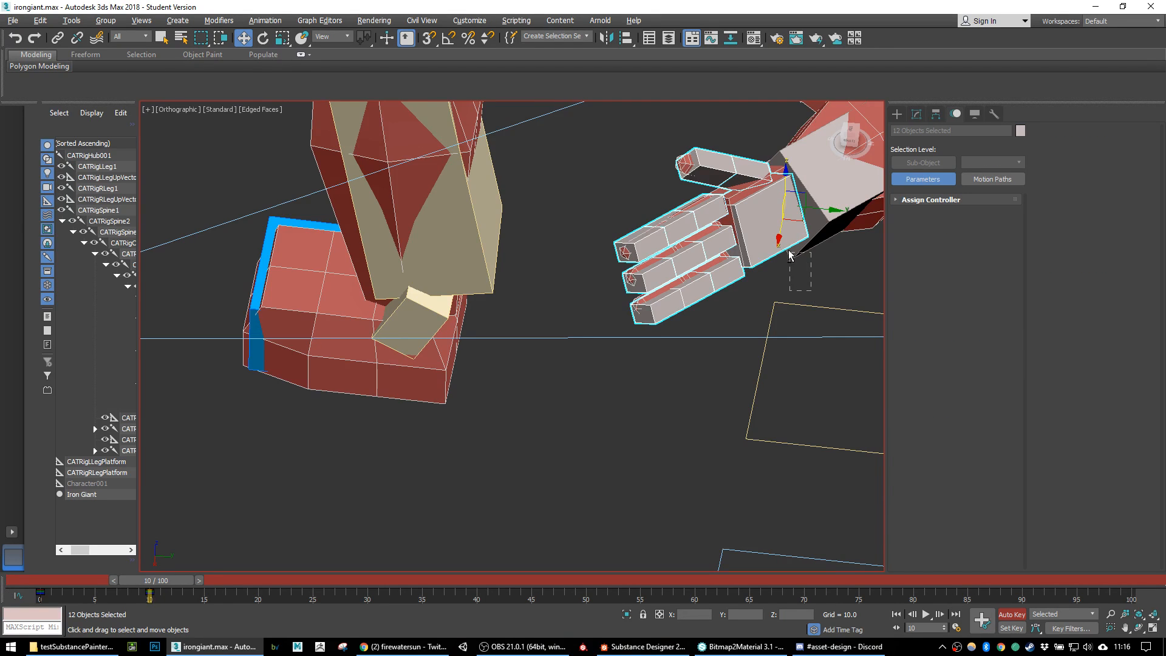
{"action": "left_click", "coordinate": [779, 222], "text": "alt"}
{"action": "middle_click_drag", "start_coordinate": [778, 221], "coordinate": [815, 242], "text": "alt"}
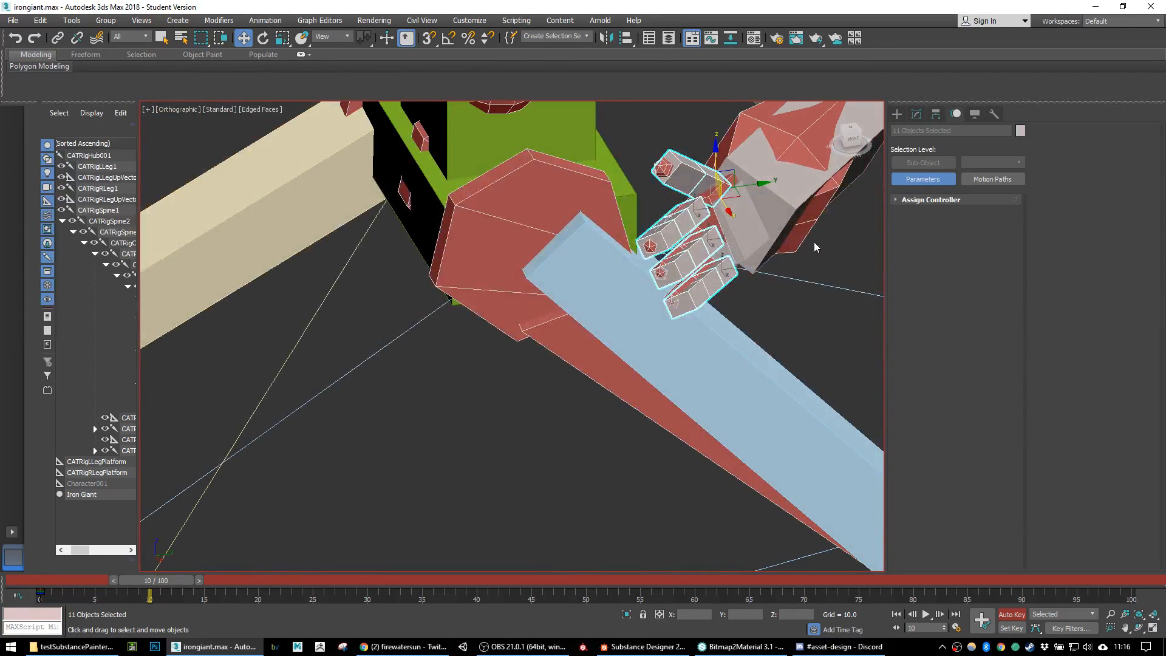
{"action": "key", "text": "e"}
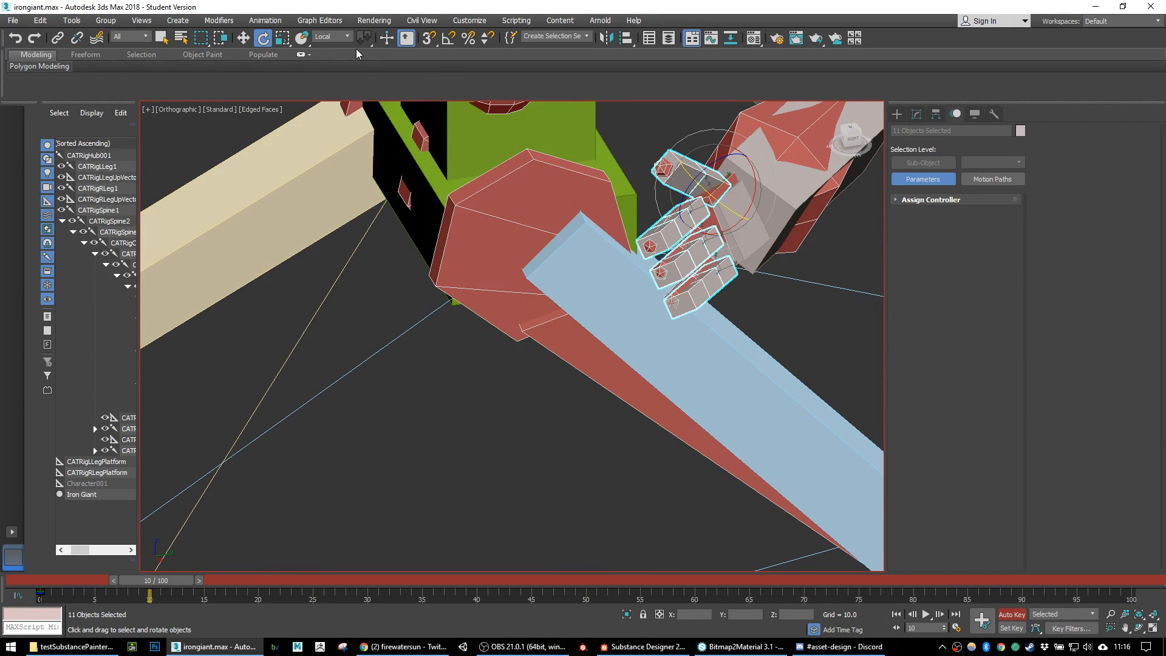
{"action": "left_click_drag", "start_coordinate": [718, 161], "coordinate": [542, 225]}
{"action": "scroll", "coordinate": [578, 376], "scroll_direction": "down", "scroll_amount": 3}
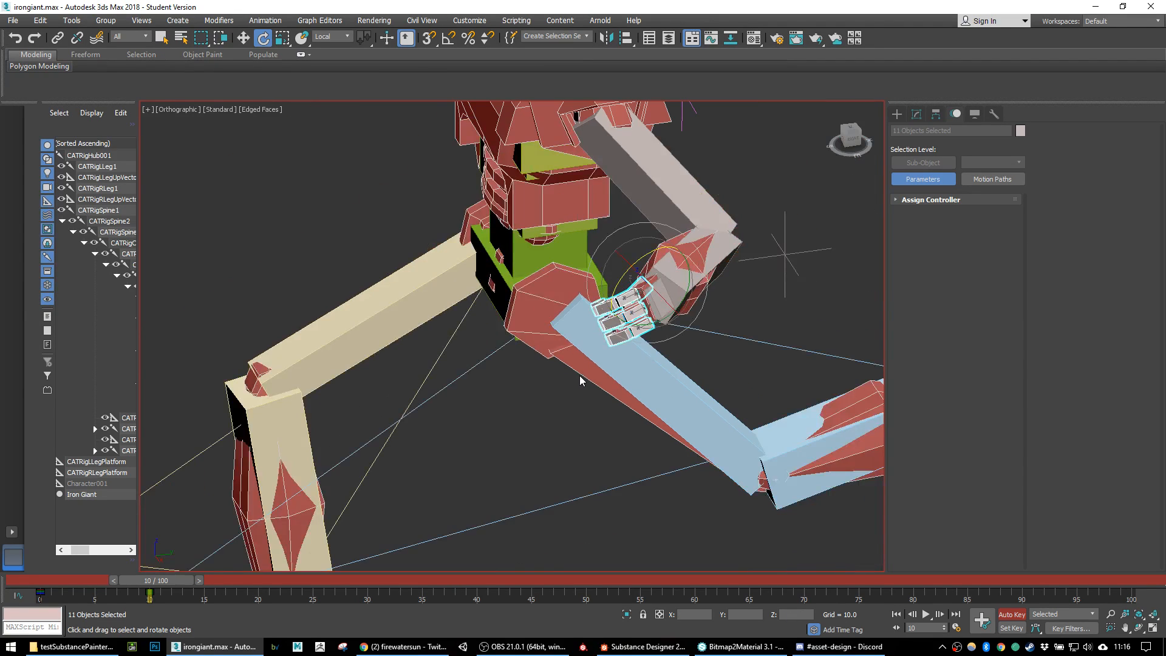
Step: Rotate the base bone of the left thumb separately to adjust its pose against the curled fingers
{"action": "key", "text": "f"}
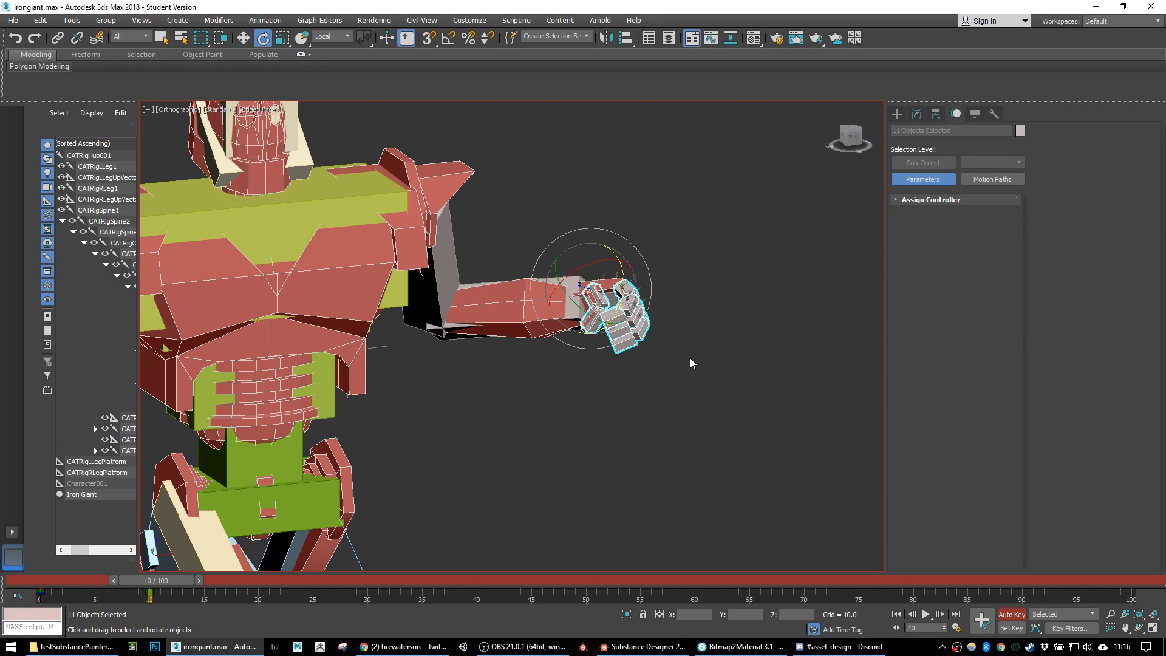
{"action": "middle_click_drag", "start_coordinate": [690, 358], "coordinate": [622, 361], "text": "alt"}
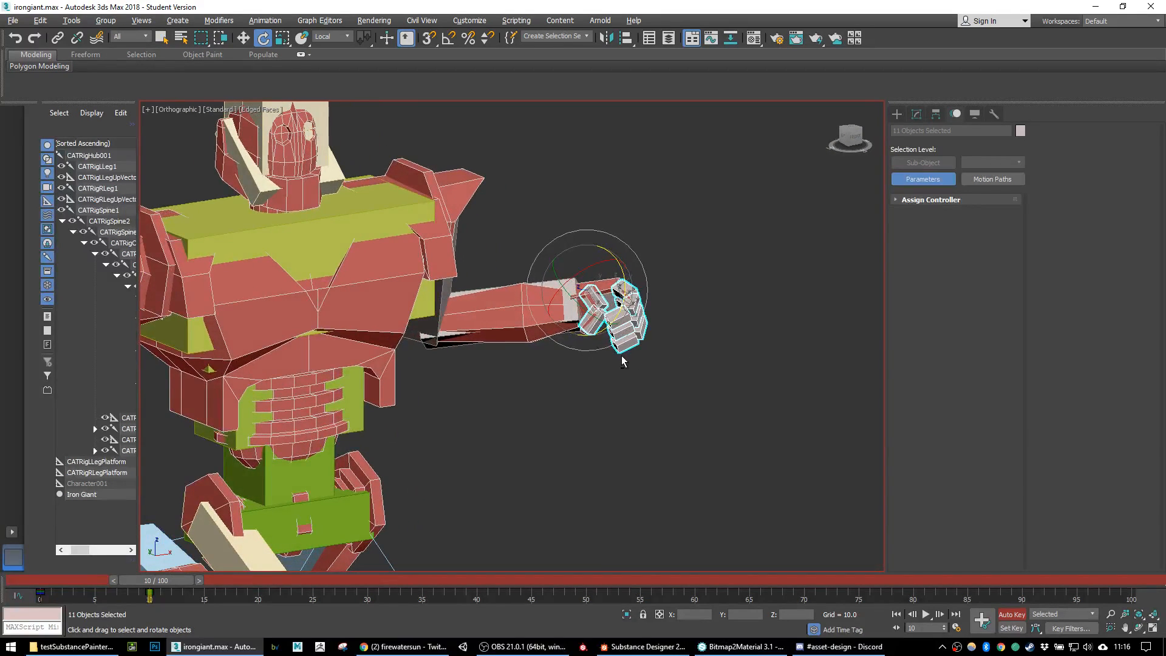
{"action": "left_click", "coordinate": [628, 305]}
{"action": "left_click", "coordinate": [702, 258]}
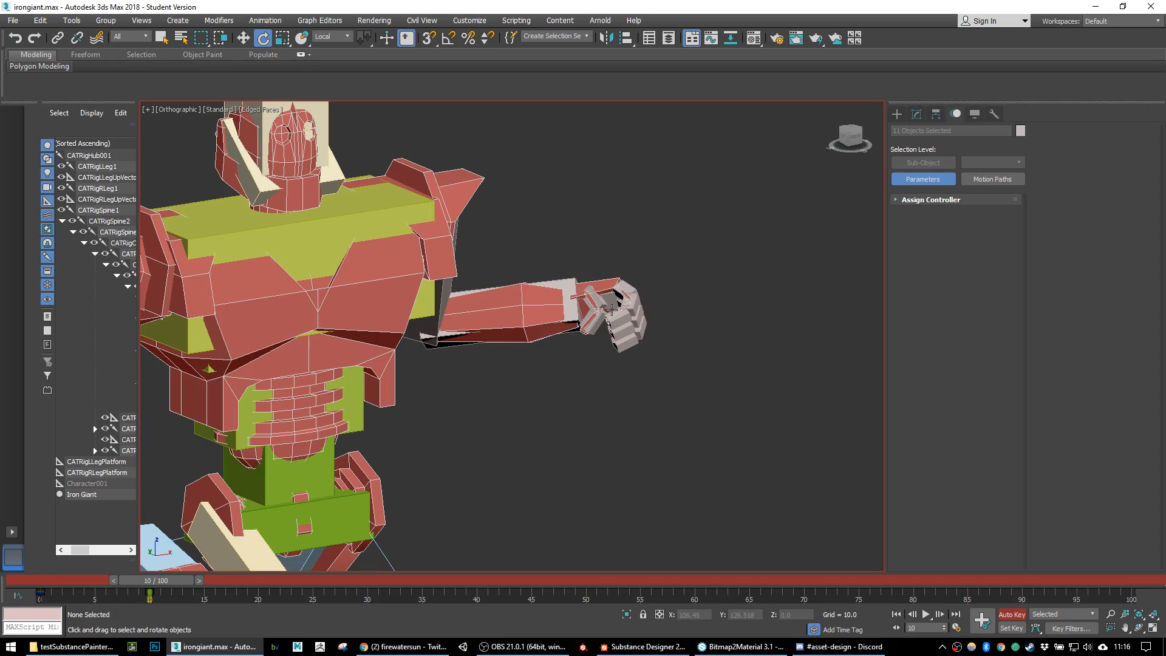
{"action": "left_click", "coordinate": [600, 290]}
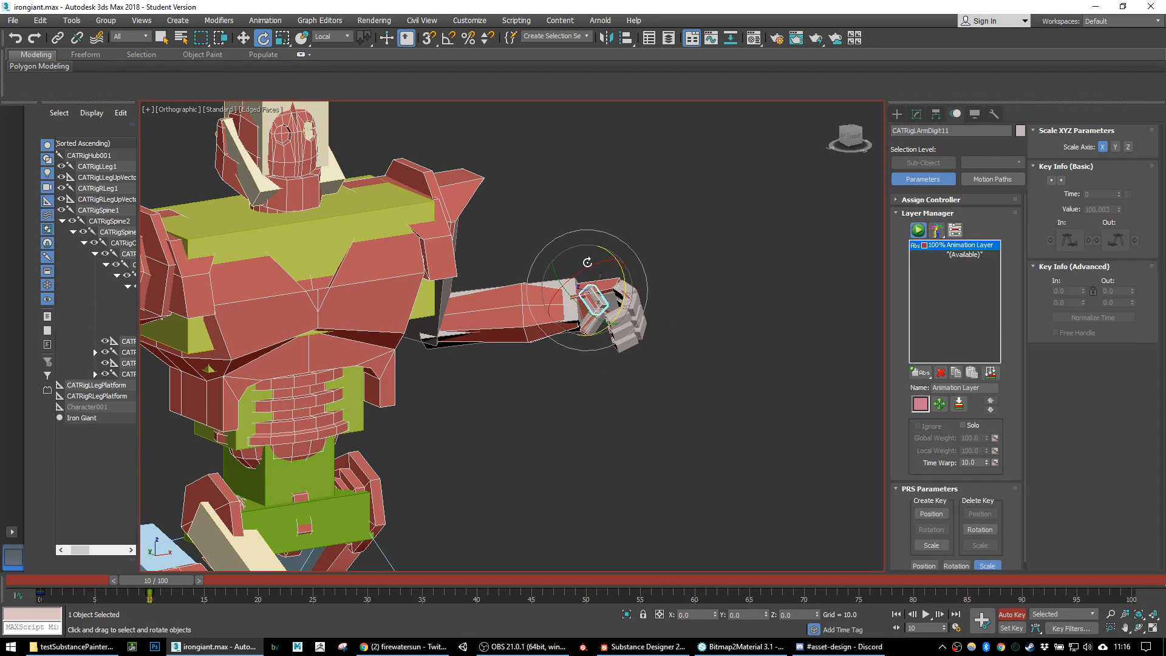
{"action": "left_click_drag", "start_coordinate": [588, 267], "coordinate": [593, 220]}
{"action": "middle_click_drag", "start_coordinate": [690, 362], "coordinate": [741, 282]}
{"action": "scroll", "coordinate": [742, 282], "scroll_direction": "up", "scroll_amount": 3}
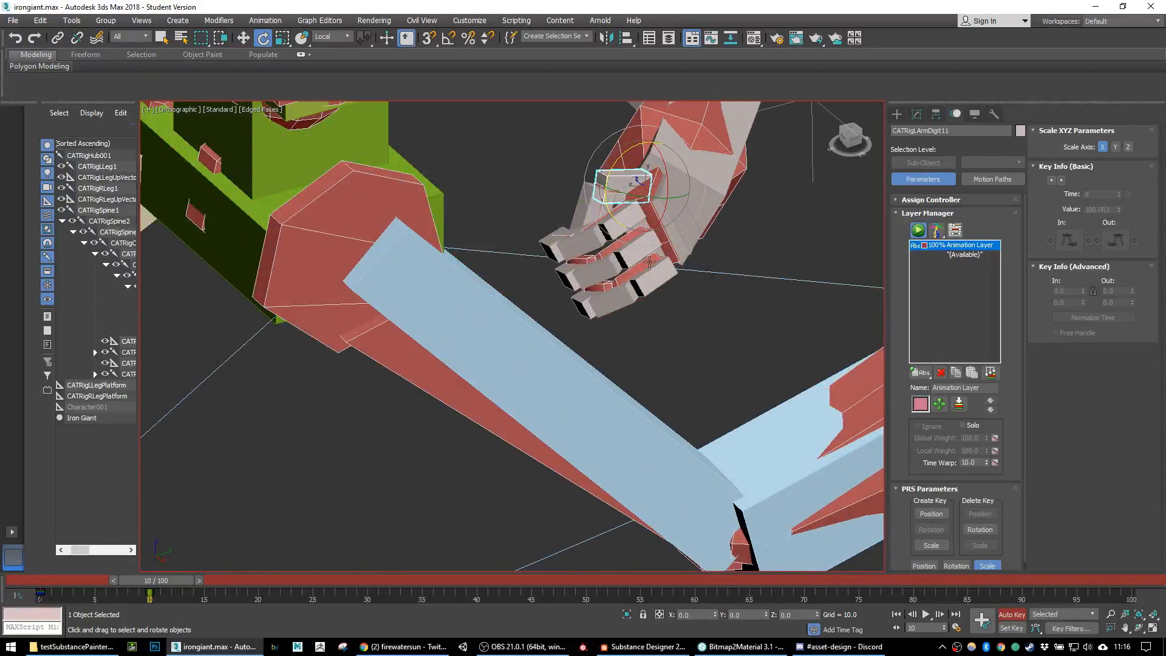
{"action": "middle_click_drag", "start_coordinate": [649, 261], "coordinate": [646, 280]}
{"action": "middle_click_drag", "start_coordinate": [643, 322], "coordinate": [627, 265], "text": "alt"}
{"action": "scroll", "coordinate": [627, 267], "scroll_direction": "down", "scroll_amount": 4}
{"action": "middle_click_drag", "start_coordinate": [551, 290], "coordinate": [522, 240], "text": "alt"}
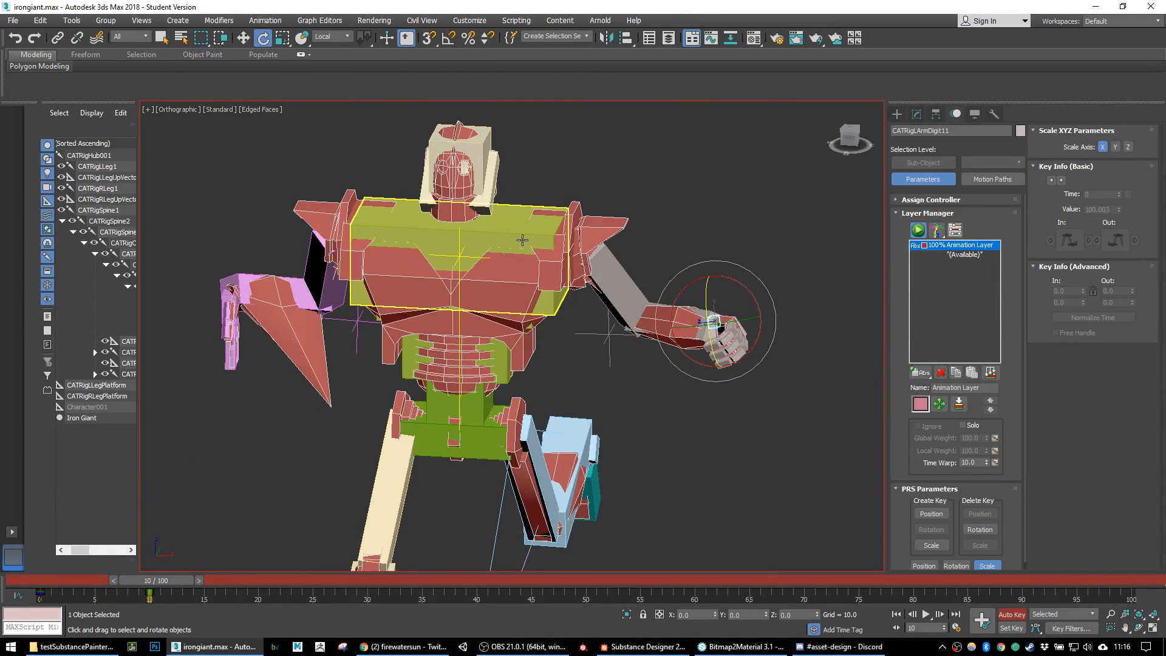
Step: Twist the chest bone about -56 degrees around its local X axis
{"action": "left_click", "coordinate": [492, 261]}
{"action": "left_click_drag", "start_coordinate": [479, 269], "coordinate": [411, 272]}
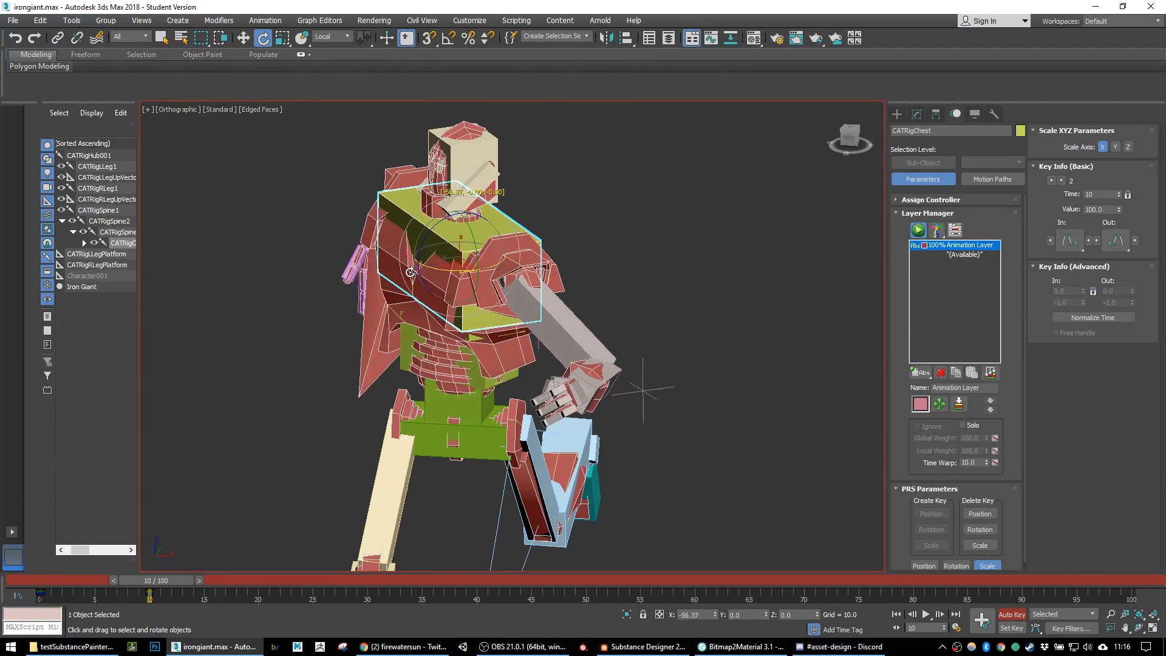
Step: Tilt the head bone on the neck, and rotate the jaw bone beneath it to change the mouth's pose
{"action": "left_click", "coordinate": [473, 148]}
{"action": "scroll", "coordinate": [477, 158], "scroll_direction": "up", "scroll_amount": 3}
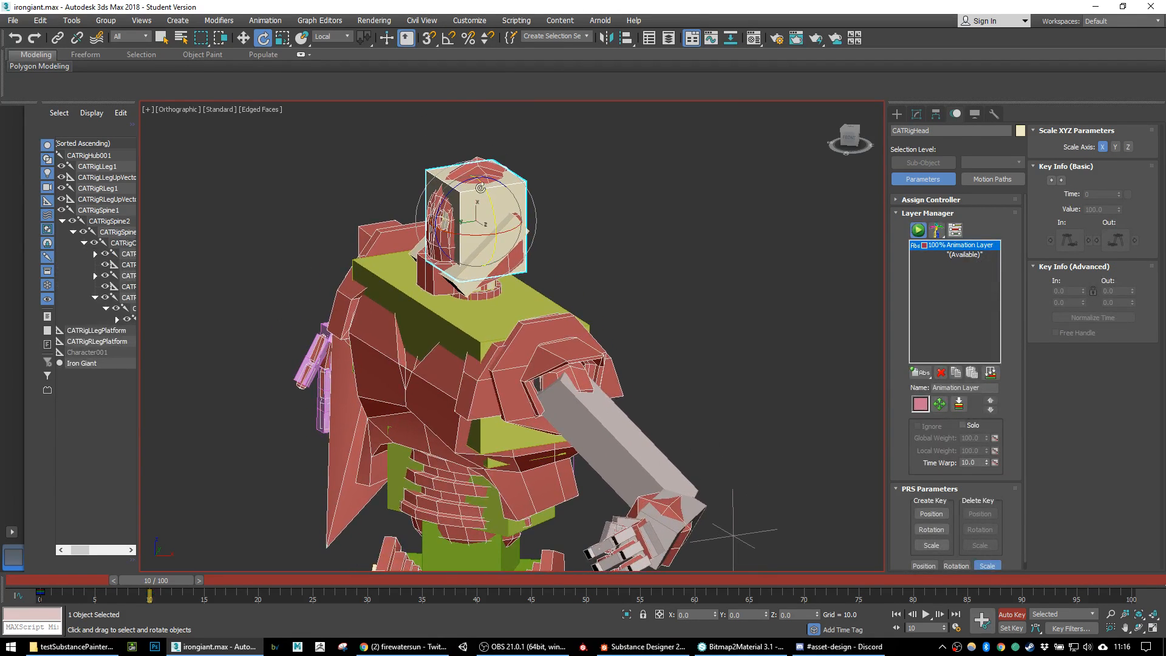
{"action": "left_click_drag", "start_coordinate": [454, 193], "coordinate": [468, 151]}
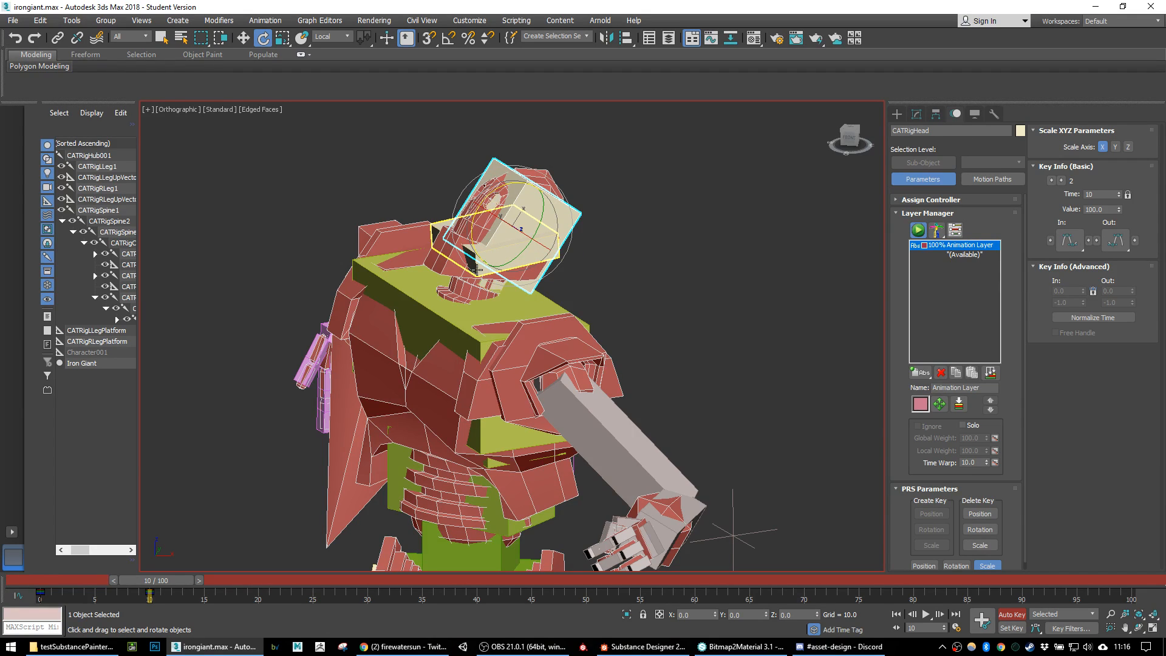
{"action": "left_click", "coordinate": [477, 269]}
{"action": "left_click_drag", "start_coordinate": [501, 210], "coordinate": [466, 227]}
Step: Select the pelvis hub with its whole bone hierarchy, make the bones see-through, and clear the selection
{"action": "middle_click_drag", "start_coordinate": [545, 411], "coordinate": [578, 367]}
{"action": "scroll", "coordinate": [552, 332], "scroll_direction": "down", "scroll_amount": 4}
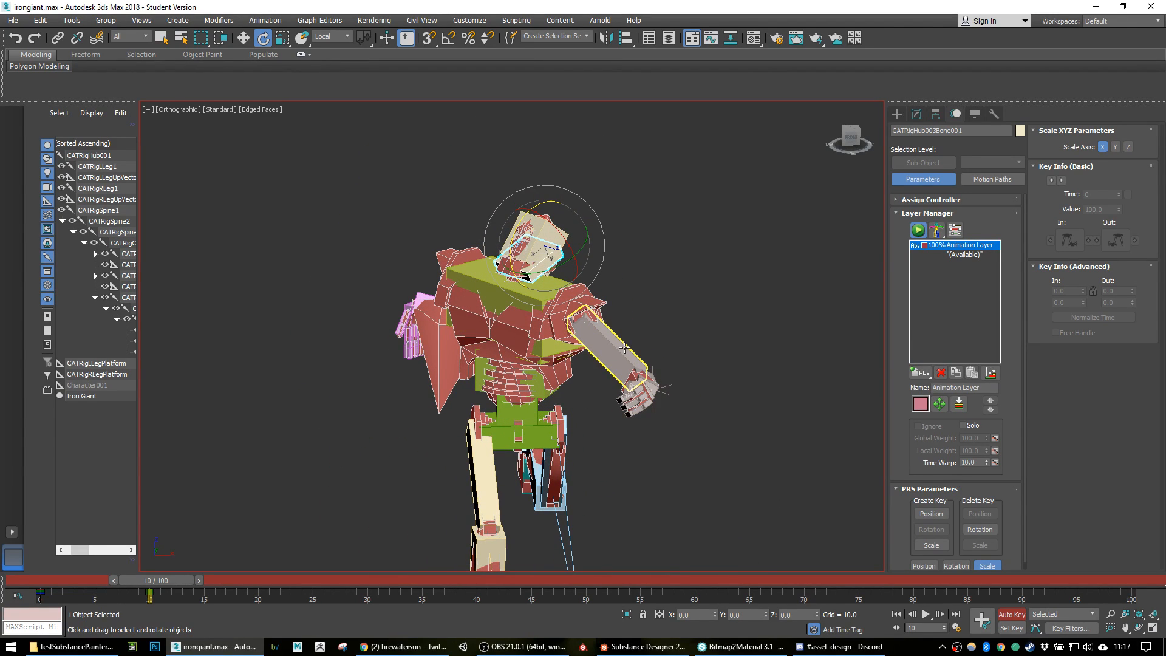
{"action": "double_click", "coordinate": [528, 431]}
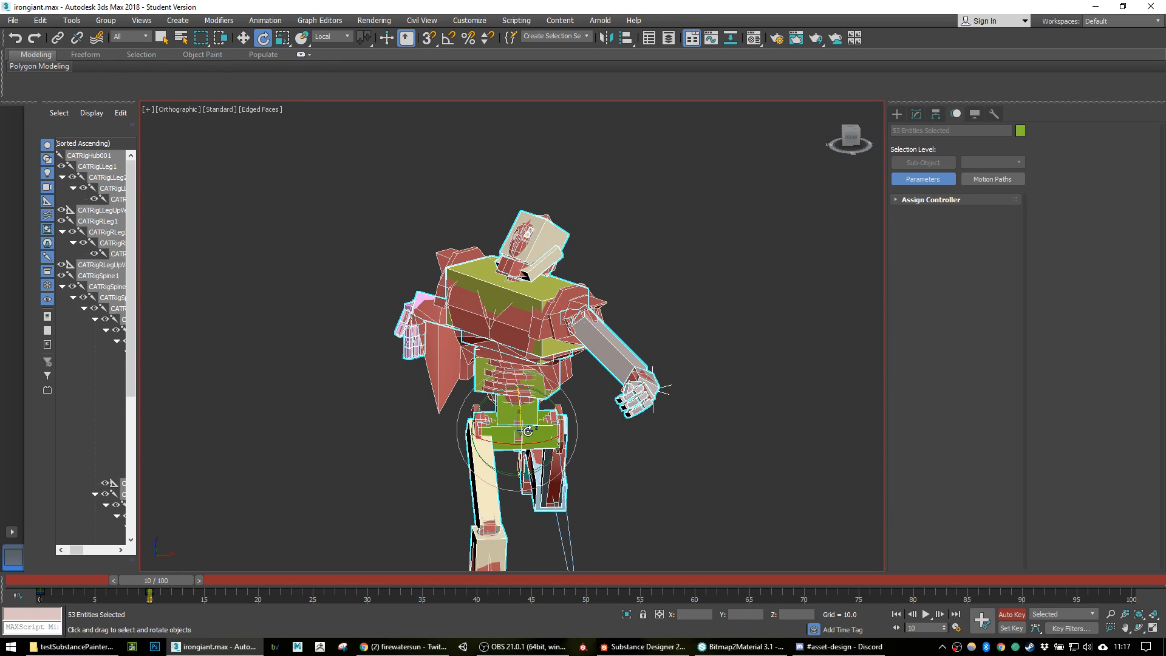
{"action": "left_click", "coordinate": [685, 408]}
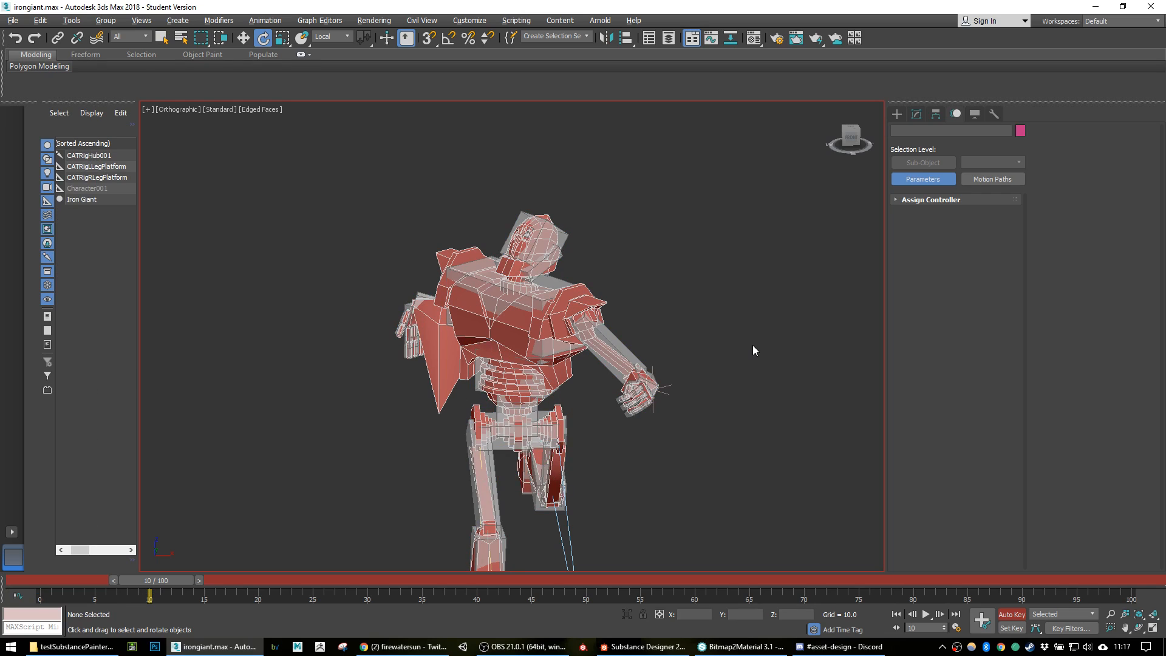
Step: Select the Iron Giant mesh and start editing the envelopes of its Skin modifier, with the head and neck in close view
{"action": "scroll", "coordinate": [683, 319], "scroll_direction": "up", "scroll_amount": 3}
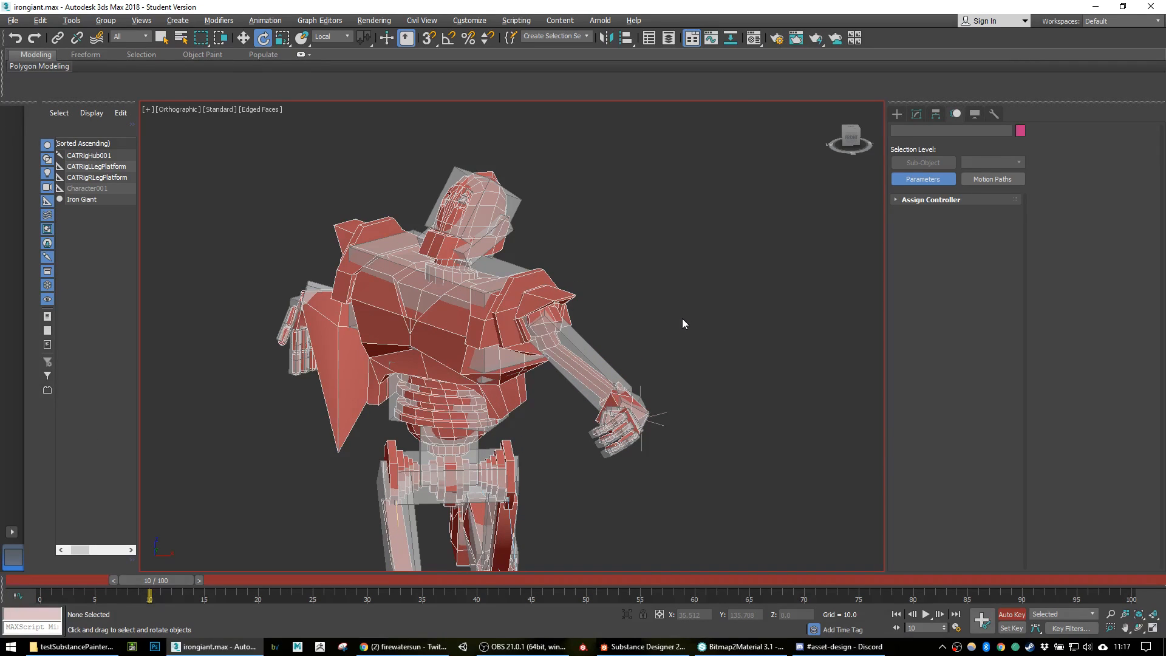
{"action": "left_click", "coordinate": [546, 297]}
{"action": "mouse_move", "coordinate": [546, 297]}
{"action": "middle_mouse_down", "text": "alt"}
{"action": "mouse_move", "coordinate": [506, 302]}
{"action": "mouse_move", "coordinate": [580, 297]}
{"action": "middle_mouse_up", "text": "alt"}
{"action": "middle_click_drag", "start_coordinate": [563, 249], "coordinate": [535, 355]}
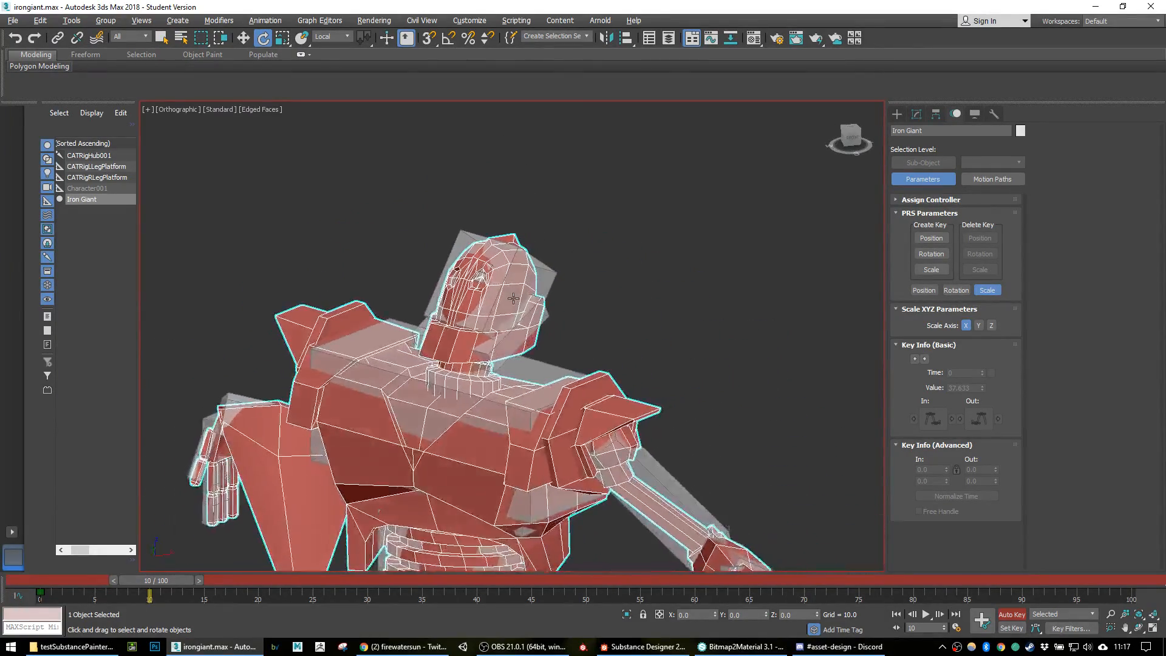
{"action": "scroll", "coordinate": [481, 325], "scroll_direction": "up", "scroll_amount": 2}
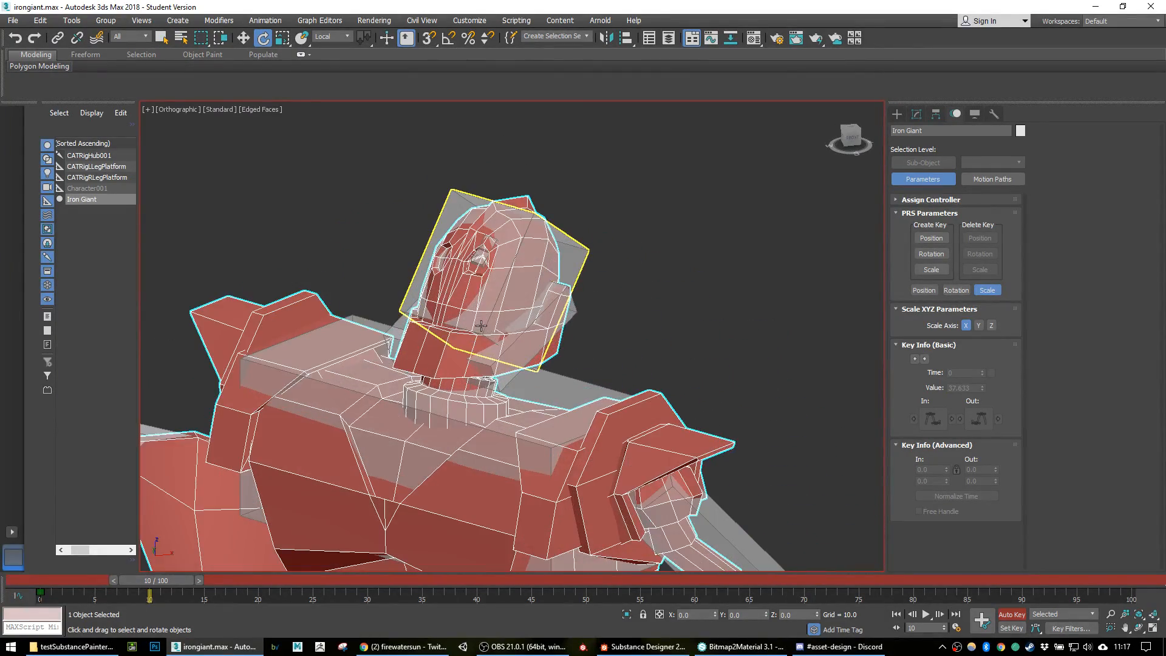
{"action": "left_click", "coordinate": [917, 114]}
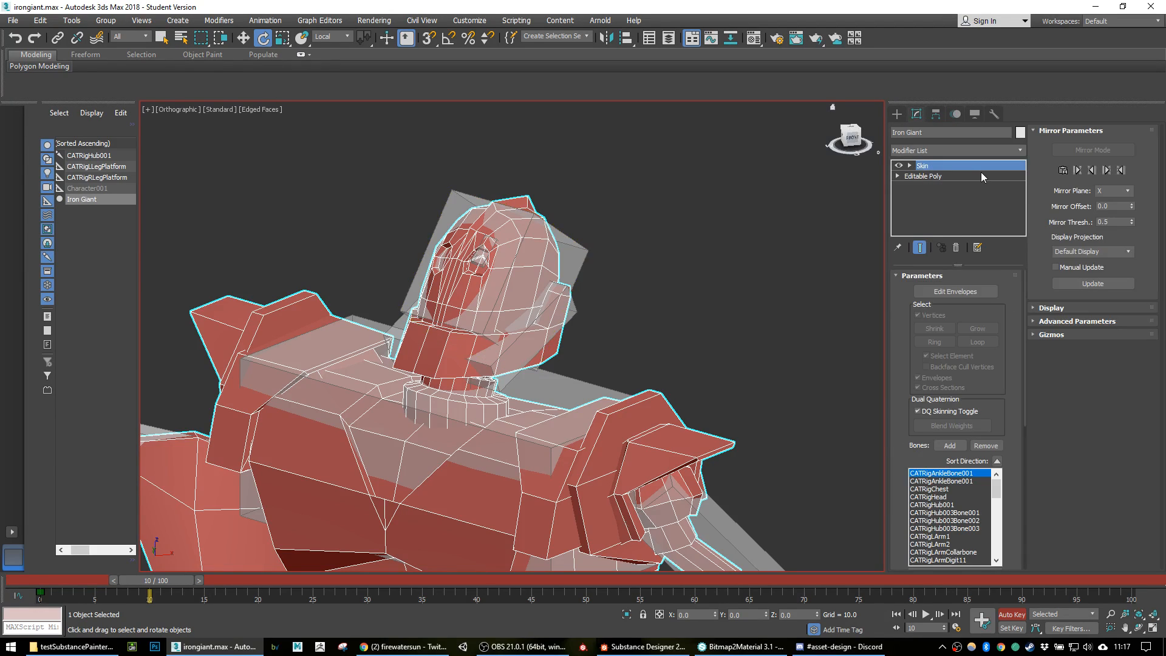
{"action": "left_click", "coordinate": [958, 294]}
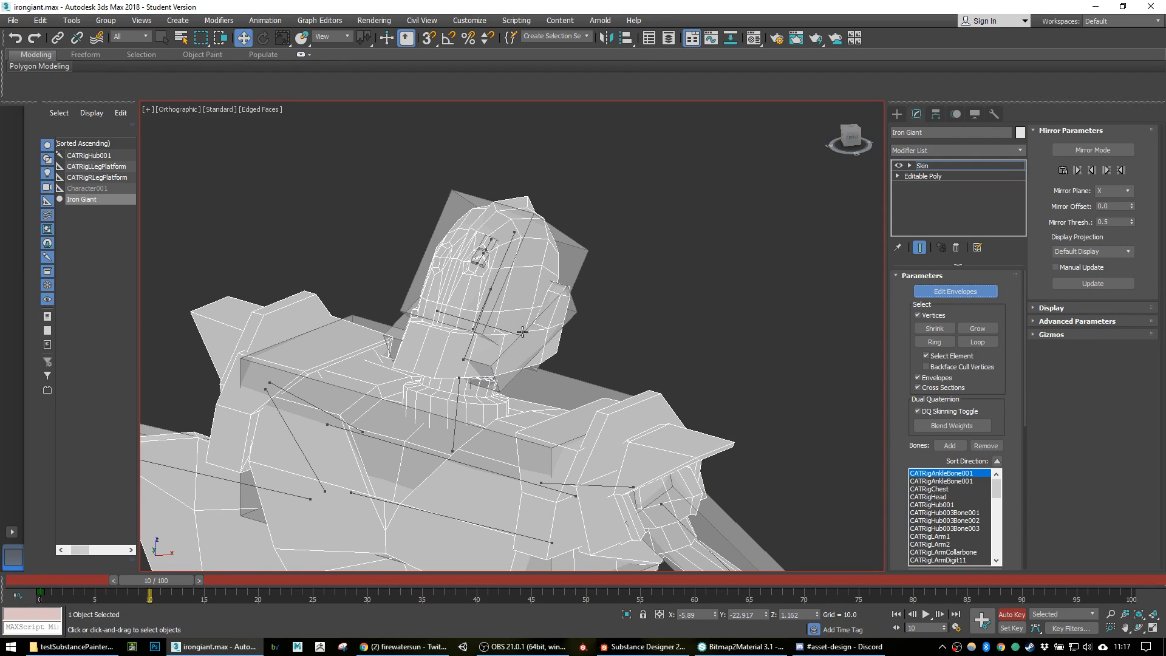
Step: Select the jaw element and give its vertices a weight of 1 on the jaw bone CATRigHub003Bone001 with the Weight Tool
{"action": "left_click", "coordinate": [466, 349]}
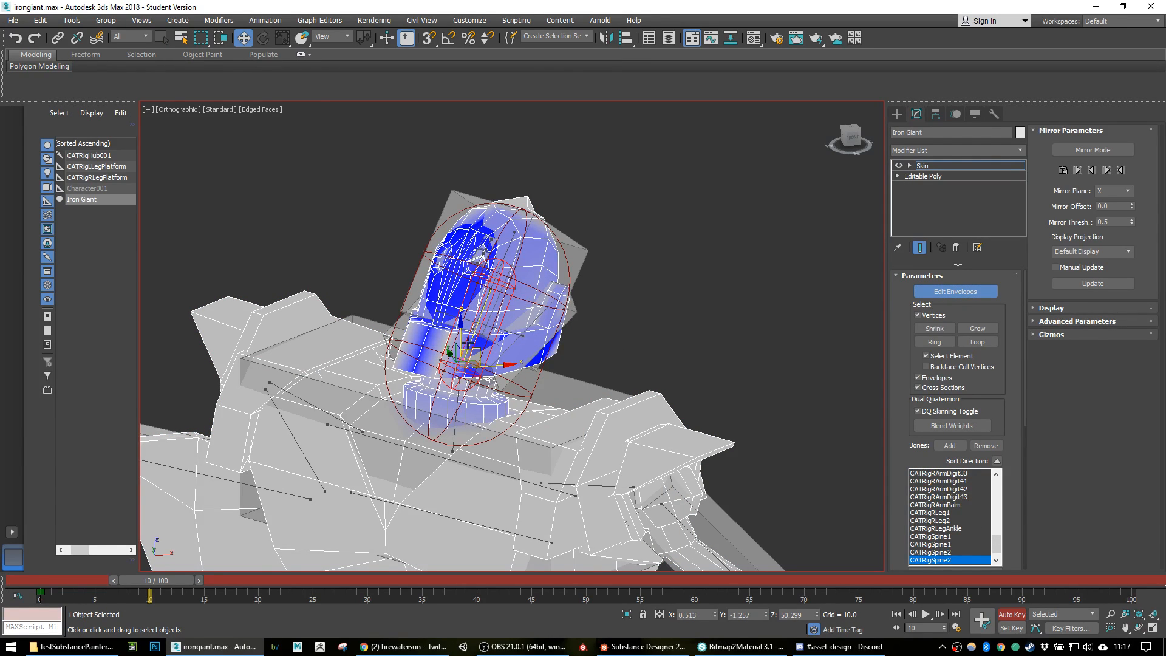
{"action": "scroll", "coordinate": [478, 328], "scroll_direction": "up", "scroll_amount": 3}
{"action": "middle_click_drag", "start_coordinate": [567, 336], "coordinate": [611, 346], "text": "alt"}
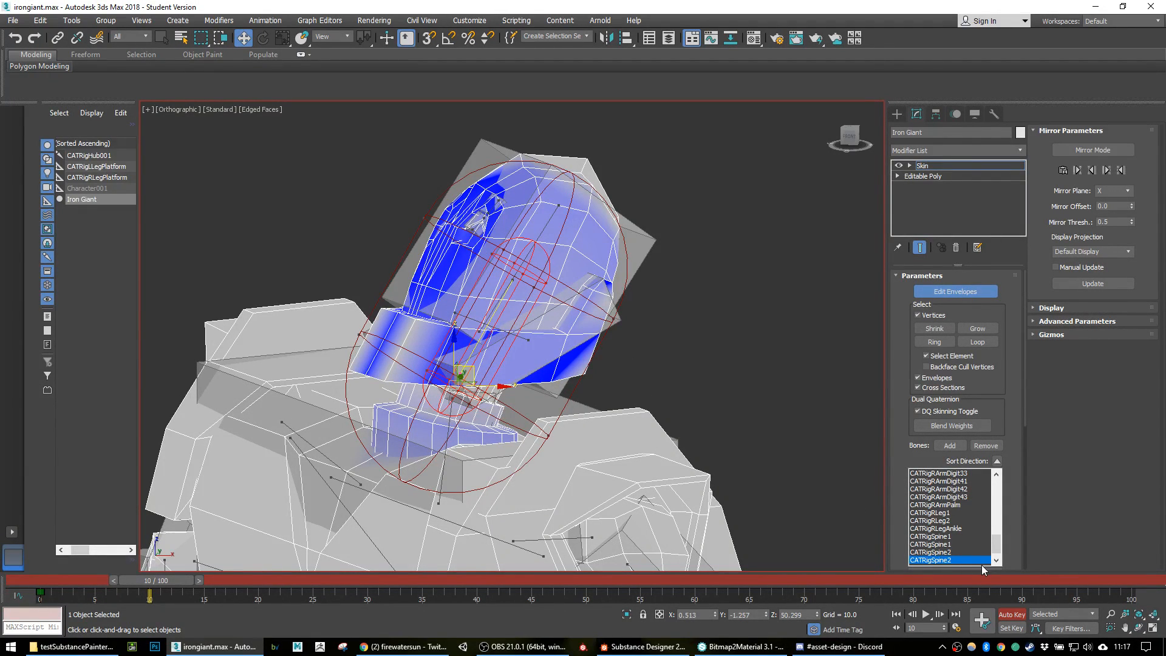
{"action": "scroll", "coordinate": [997, 545], "scroll_direction": "down", "scroll_amount": 1}
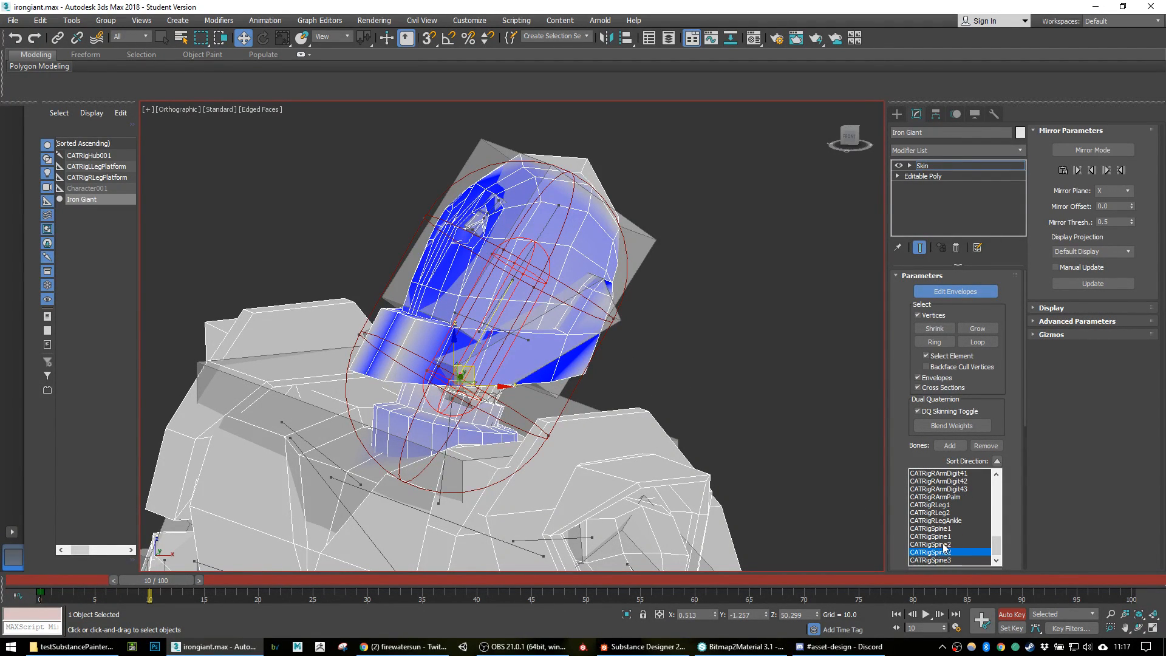
{"action": "middle_click_drag", "start_coordinate": [611, 360], "coordinate": [559, 366], "text": "alt"}
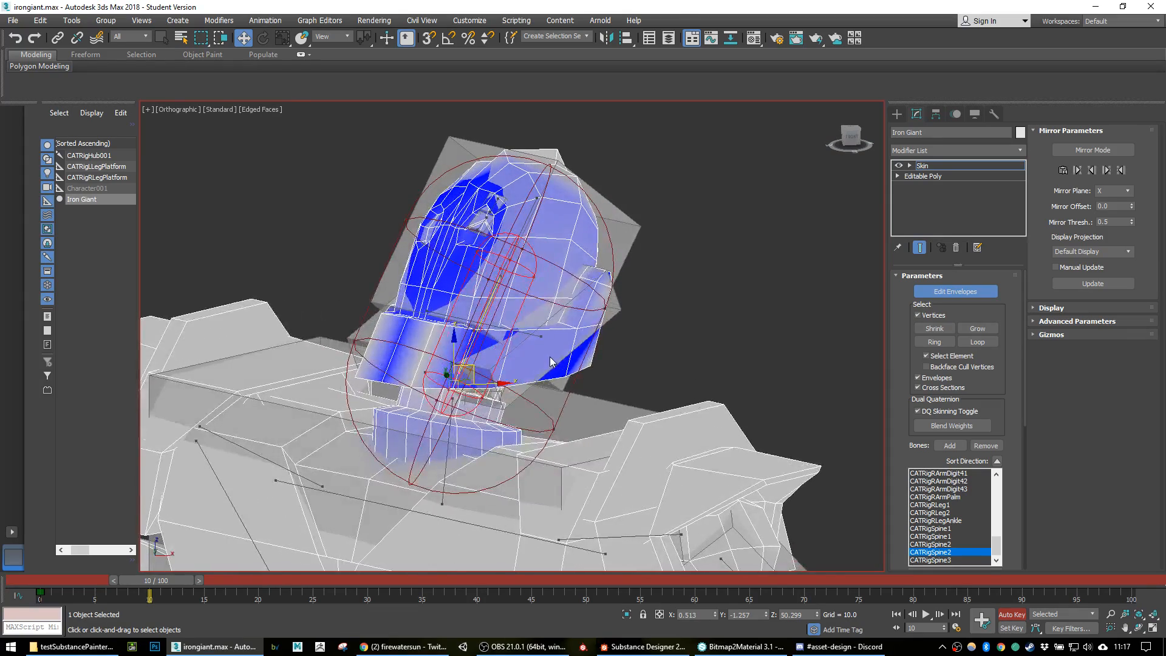
{"action": "left_click", "coordinate": [539, 338]}
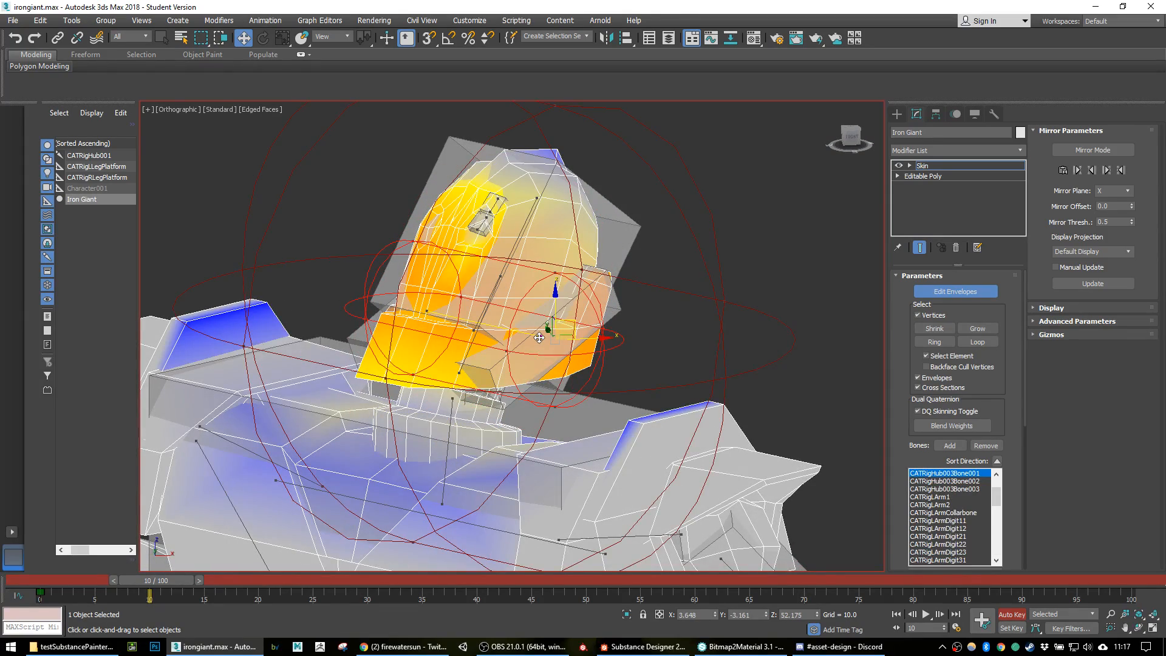
{"action": "middle_click_drag", "start_coordinate": [620, 353], "coordinate": [479, 362], "text": "alt"}
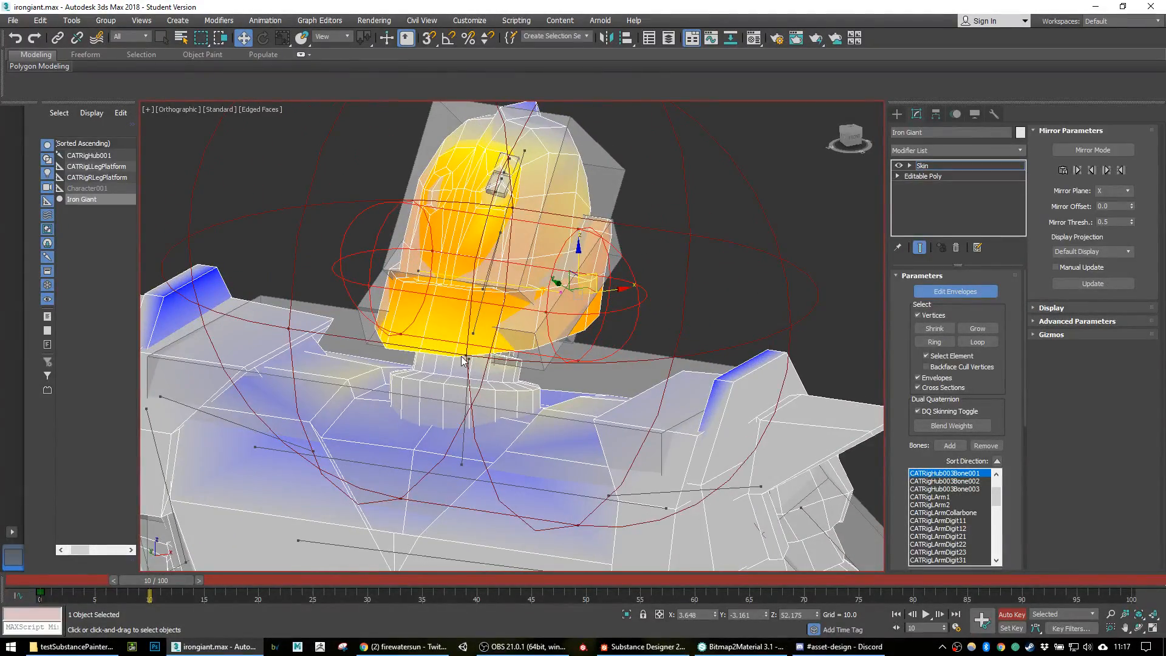
{"action": "middle_click_drag", "start_coordinate": [658, 347], "coordinate": [644, 314], "text": "alt"}
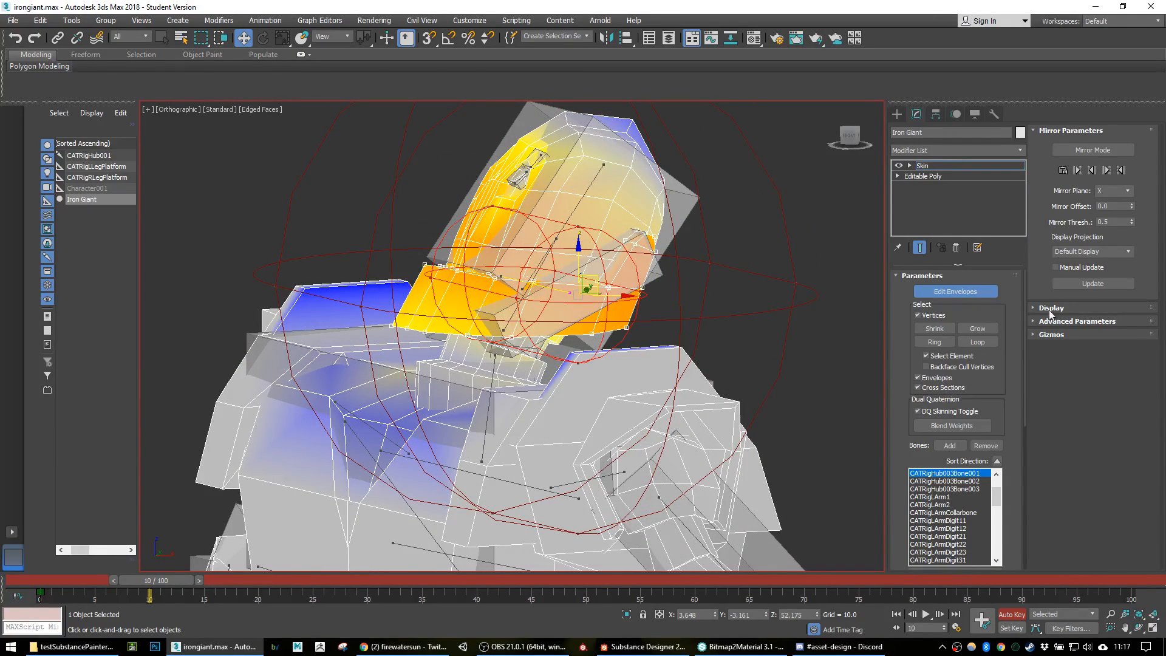
{"action": "left_click_drag", "start_coordinate": [1024, 407], "coordinate": [1009, 560]}
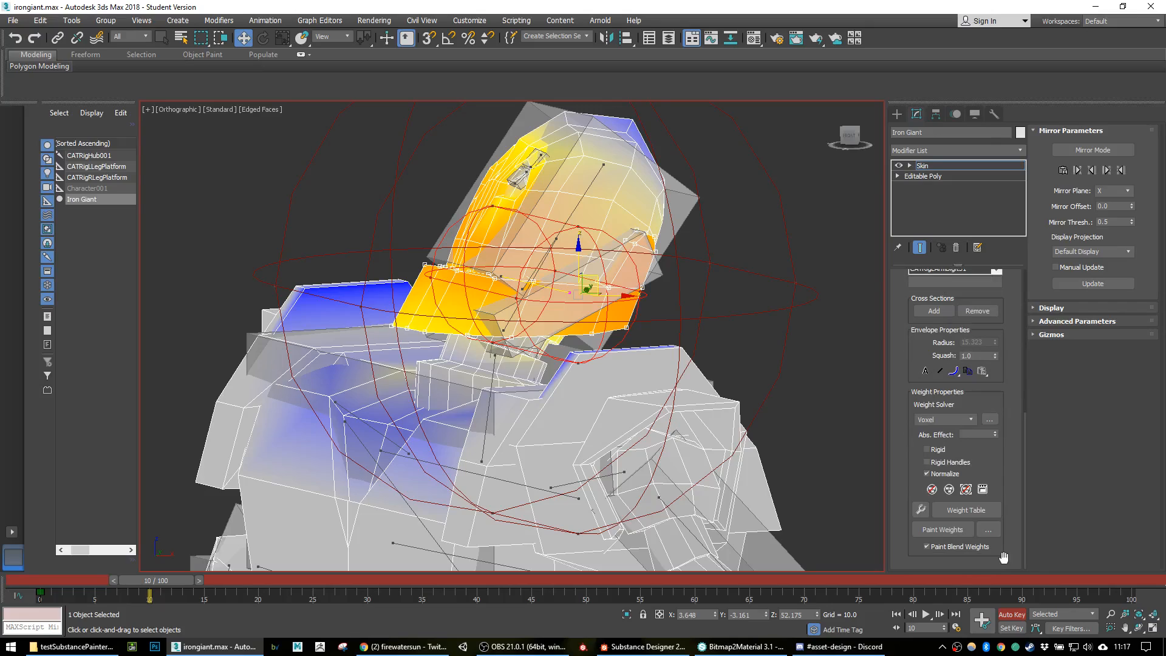
{"action": "left_click", "coordinate": [921, 510]}
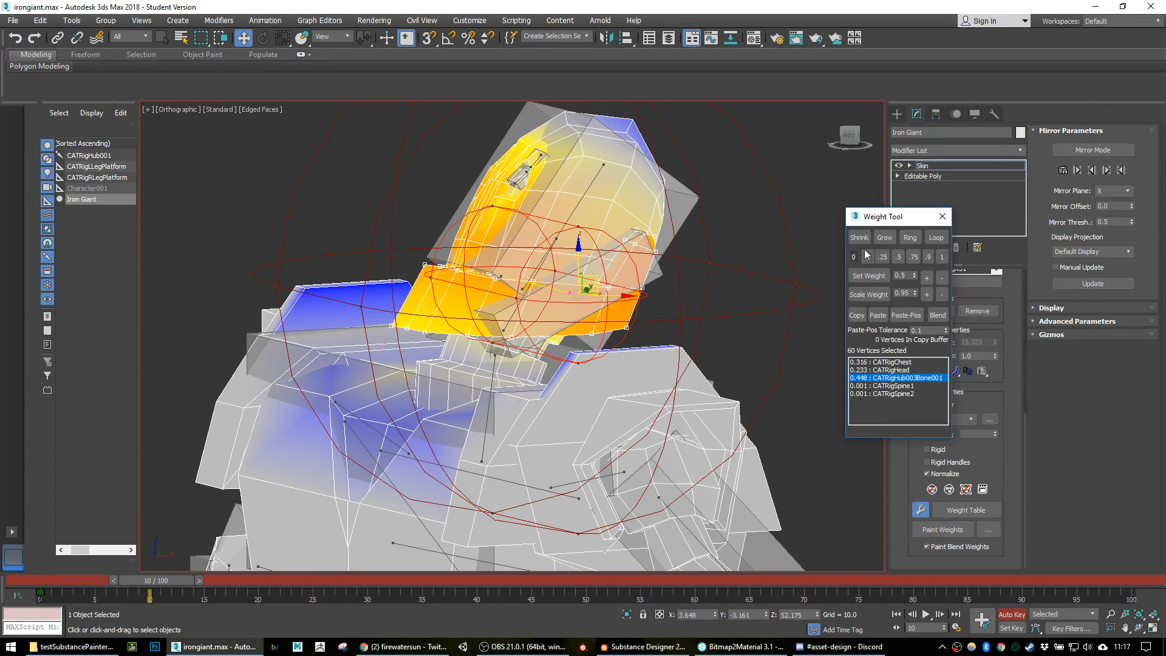
{"action": "left_click", "coordinate": [945, 256]}
Step: Select all vertices except the jaw element and set their weight on the jaw bone to 0
{"action": "mouse_move", "coordinate": [625, 274]}
{"action": "middle_mouse_down", "text": "alt"}
{"action": "mouse_move", "coordinate": [650, 263]}
{"action": "mouse_move", "coordinate": [681, 278]}
{"action": "mouse_move", "coordinate": [638, 274]}
{"action": "middle_mouse_up", "text": "alt"}
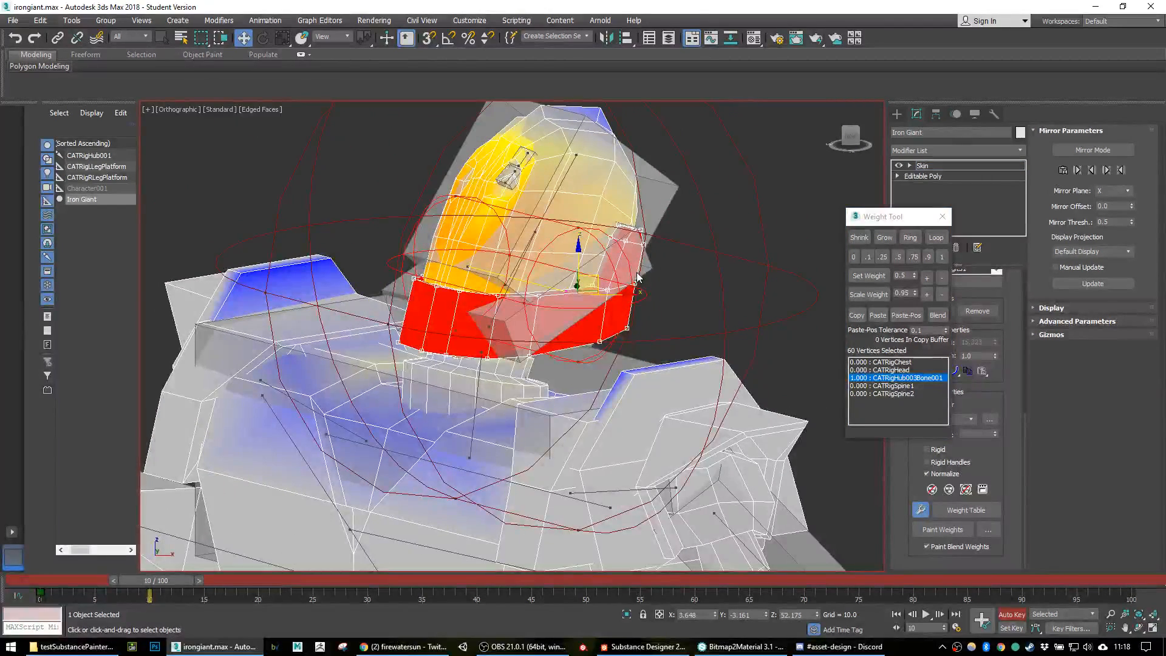
{"action": "key", "text": "ctrl+a"}
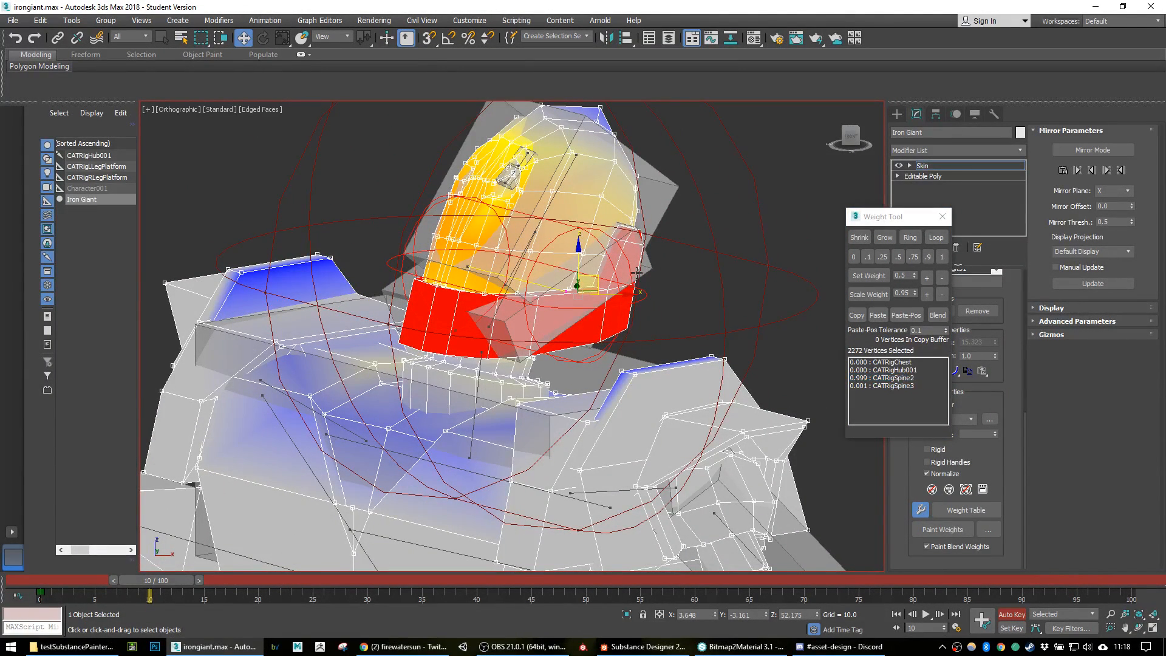
{"action": "left_click", "coordinate": [854, 260]}
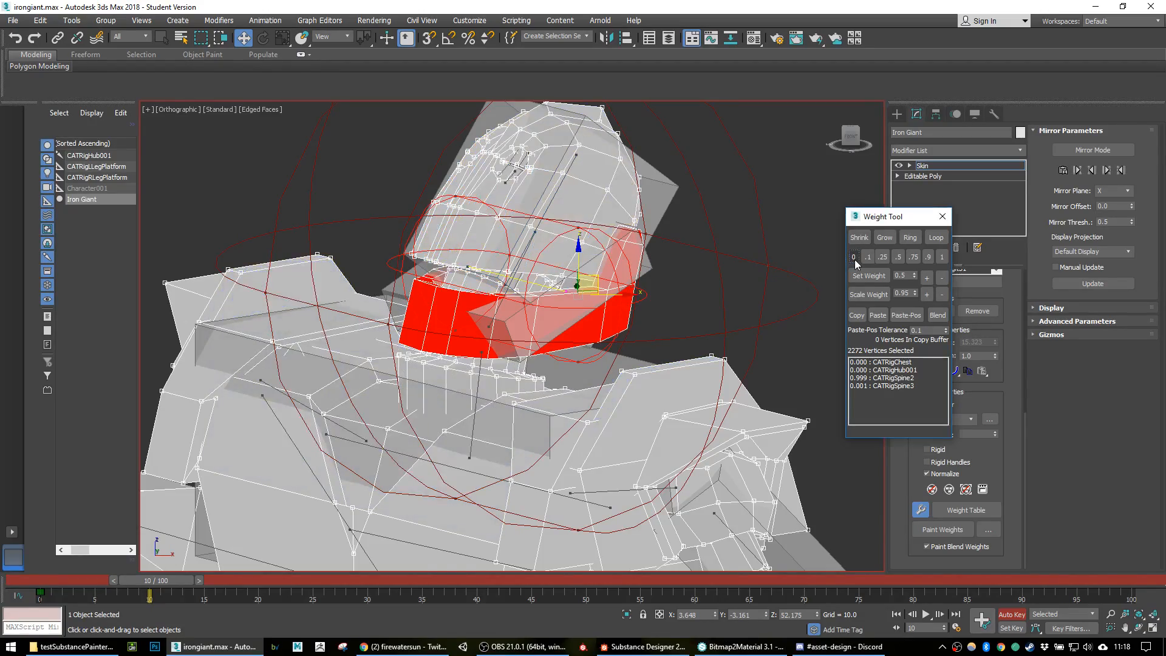
Step: Select the head shell element and set its vertices' weight to 1 on the CATRigHead bone
{"action": "middle_click_drag", "start_coordinate": [466, 251], "coordinate": [554, 174], "text": "alt"}
{"action": "left_click", "coordinate": [548, 152]}
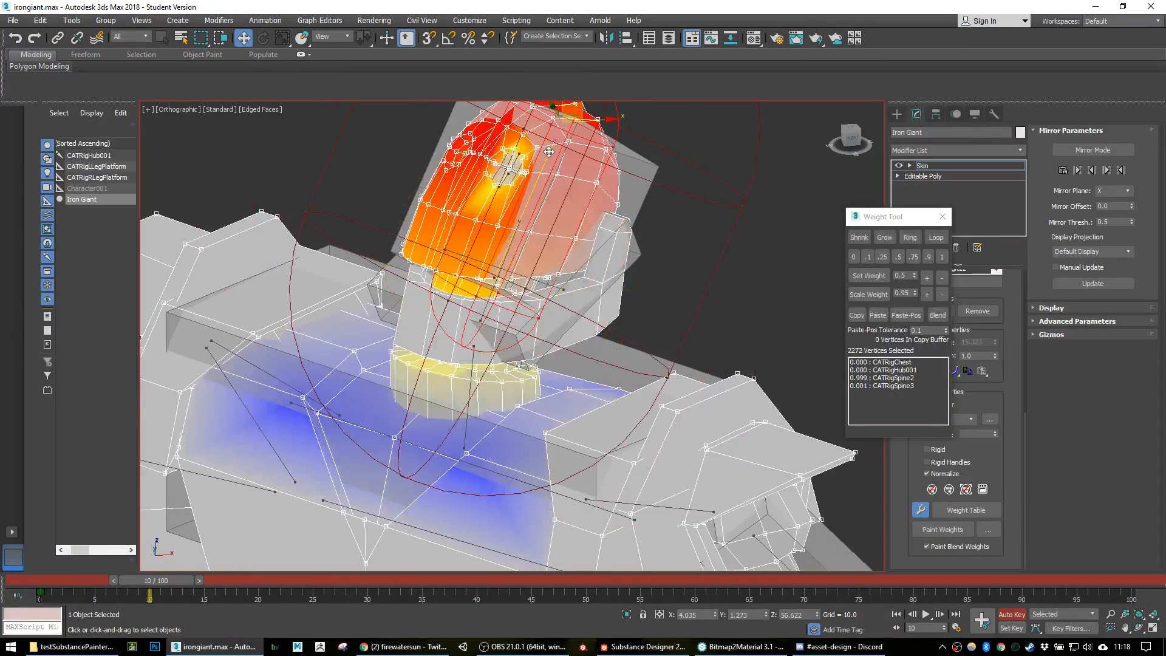
{"action": "left_click", "coordinate": [605, 149]}
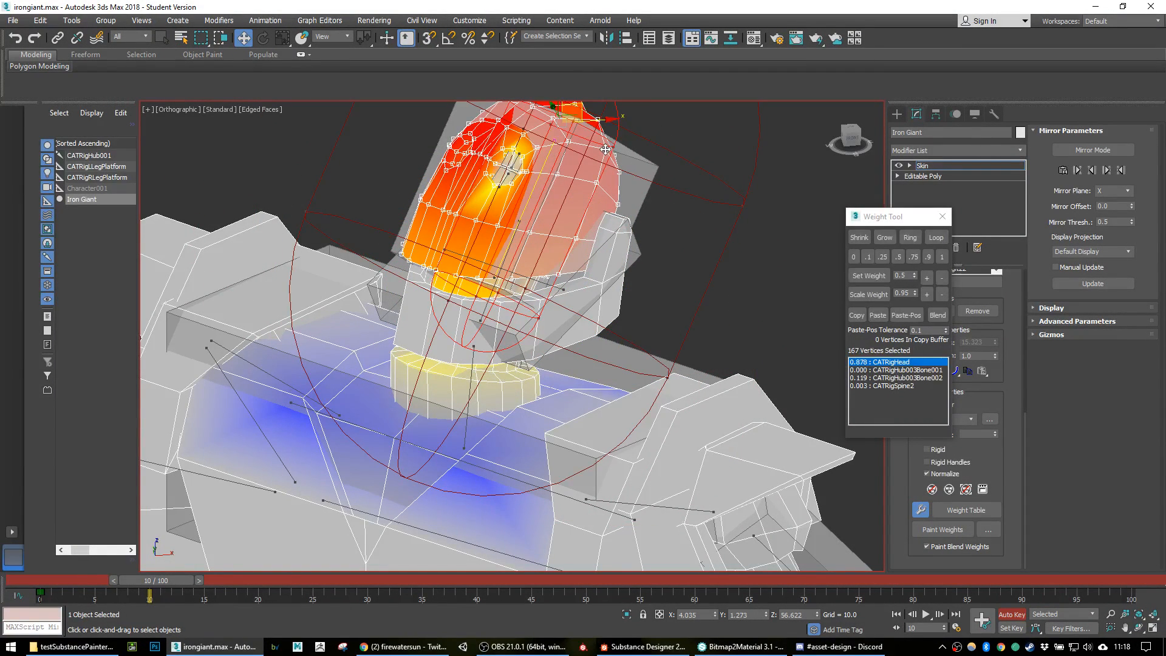
{"action": "left_click", "coordinate": [942, 256]}
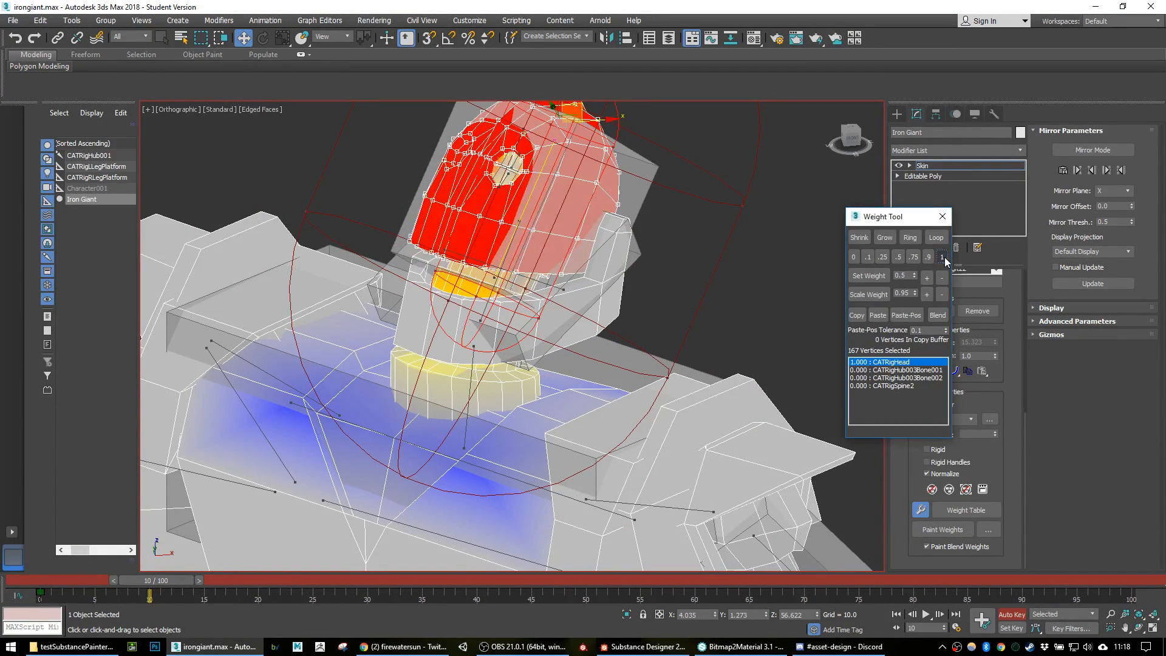
Step: Select the upper eyelid element of the left eye and set its weight to 1 on CATRigHub003Bone002
{"action": "middle_click_drag", "start_coordinate": [607, 299], "coordinate": [637, 330], "text": "alt"}
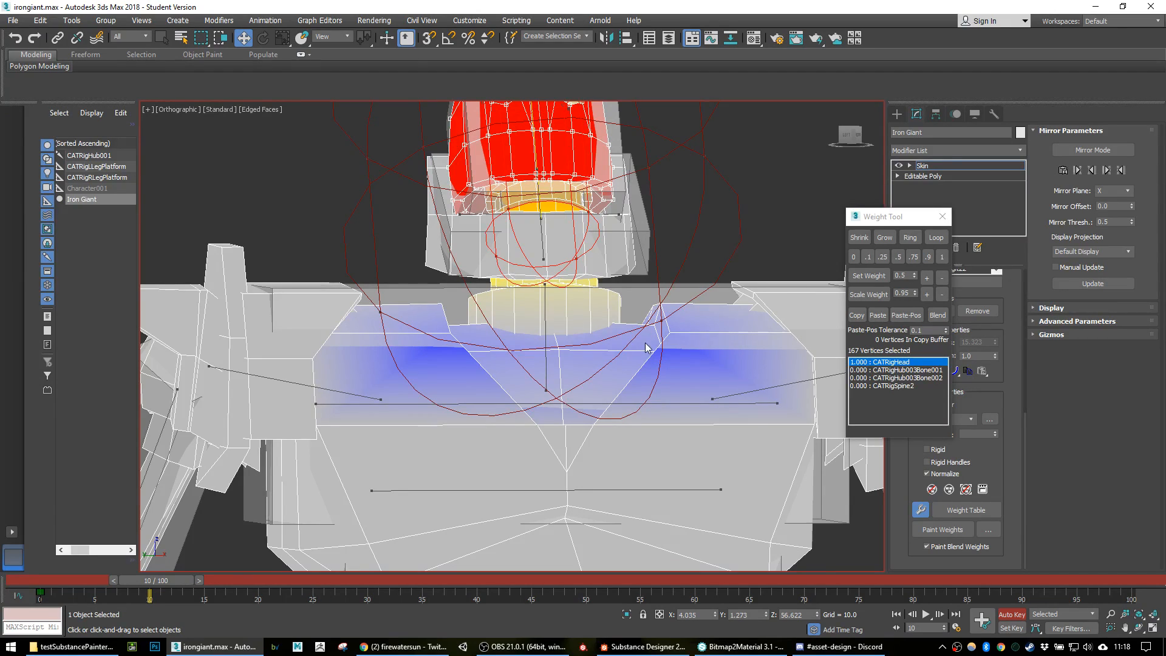
{"action": "middle_click_drag", "start_coordinate": [651, 341], "coordinate": [510, 325], "text": "alt"}
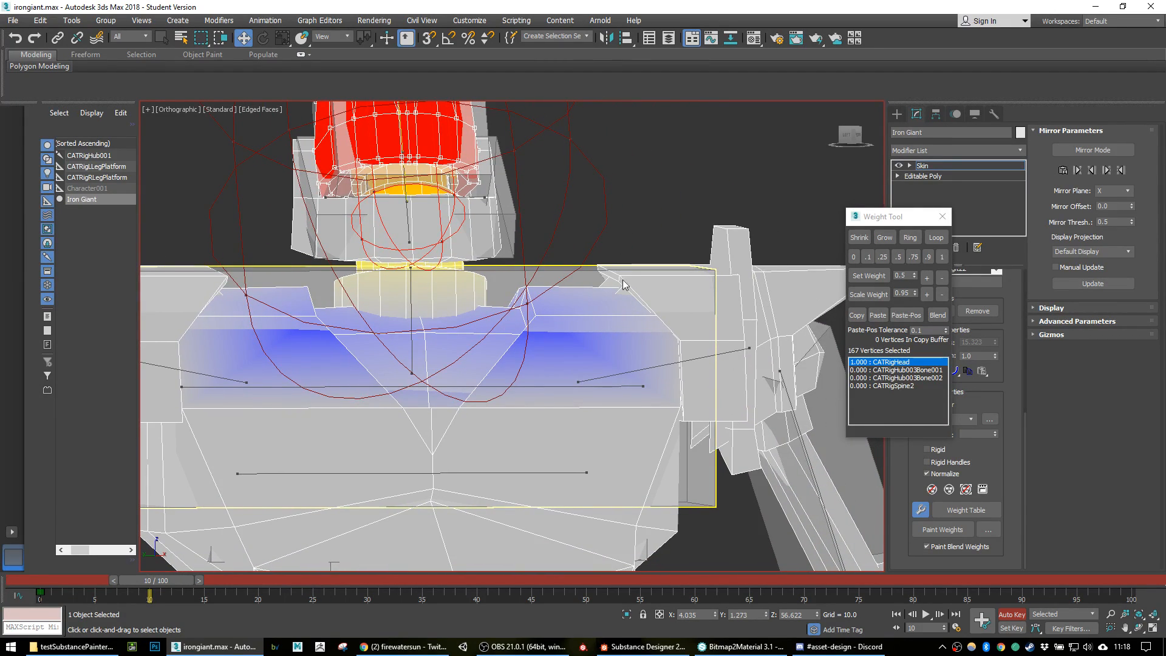
{"action": "left_click", "coordinate": [536, 317]}
{"action": "mouse_move", "coordinate": [498, 261]}
{"action": "middle_mouse_down", "text": "alt"}
{"action": "mouse_move", "coordinate": [581, 246]}
{"action": "mouse_move", "coordinate": [497, 257]}
{"action": "mouse_move", "coordinate": [494, 243]}
{"action": "middle_mouse_up", "text": "alt"}
{"action": "scroll", "coordinate": [489, 216], "scroll_direction": "up", "scroll_amount": 5}
{"action": "left_click", "coordinate": [489, 216]}
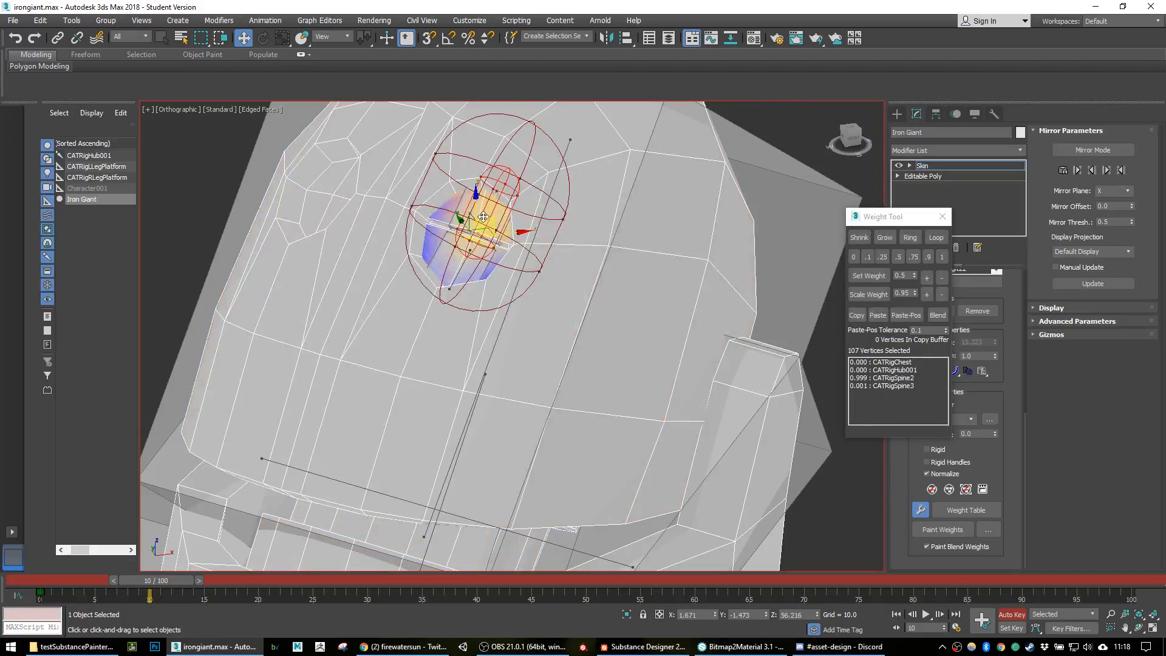
{"action": "scroll", "coordinate": [486, 220], "scroll_direction": "up", "scroll_amount": 3}
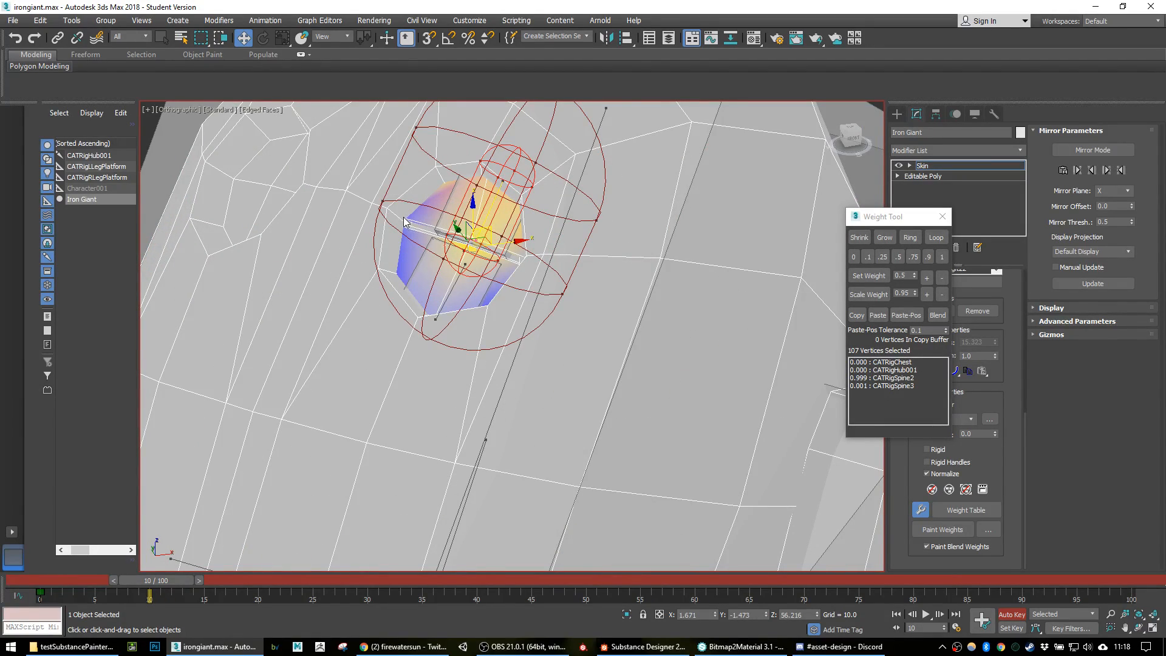
{"action": "middle_click_drag", "start_coordinate": [508, 242], "coordinate": [474, 236], "text": "alt"}
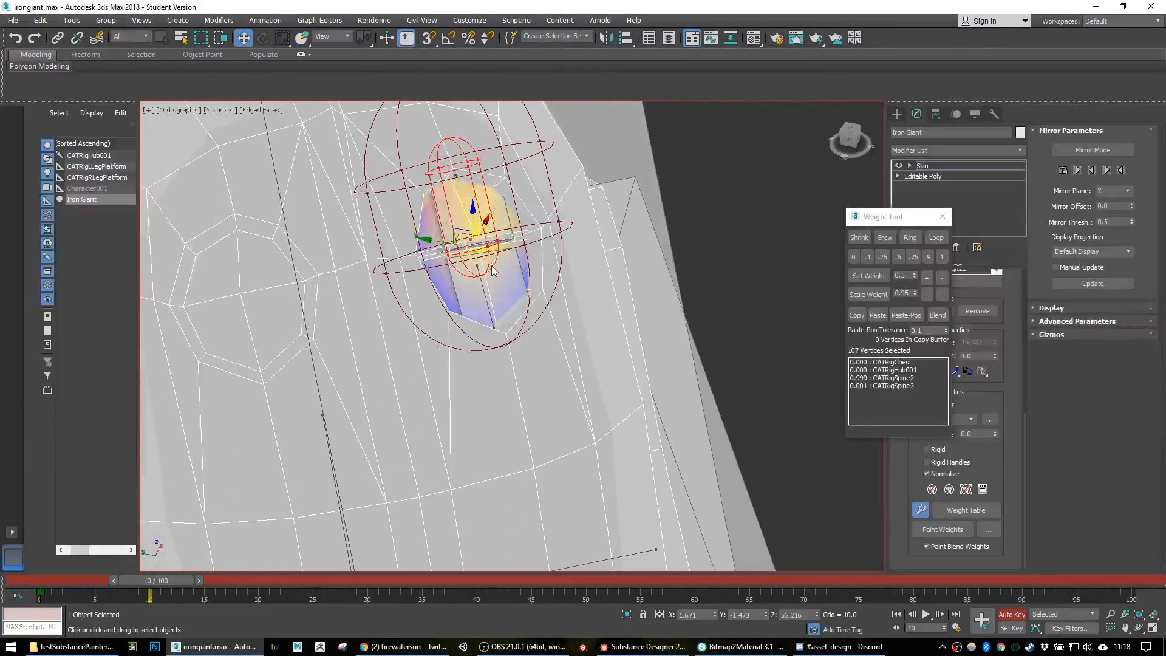
{"action": "scroll", "coordinate": [471, 237], "scroll_direction": "up", "scroll_amount": 2}
{"action": "scroll", "coordinate": [471, 236], "scroll_direction": "up", "scroll_amount": 3}
{"action": "left_click", "coordinate": [507, 246]}
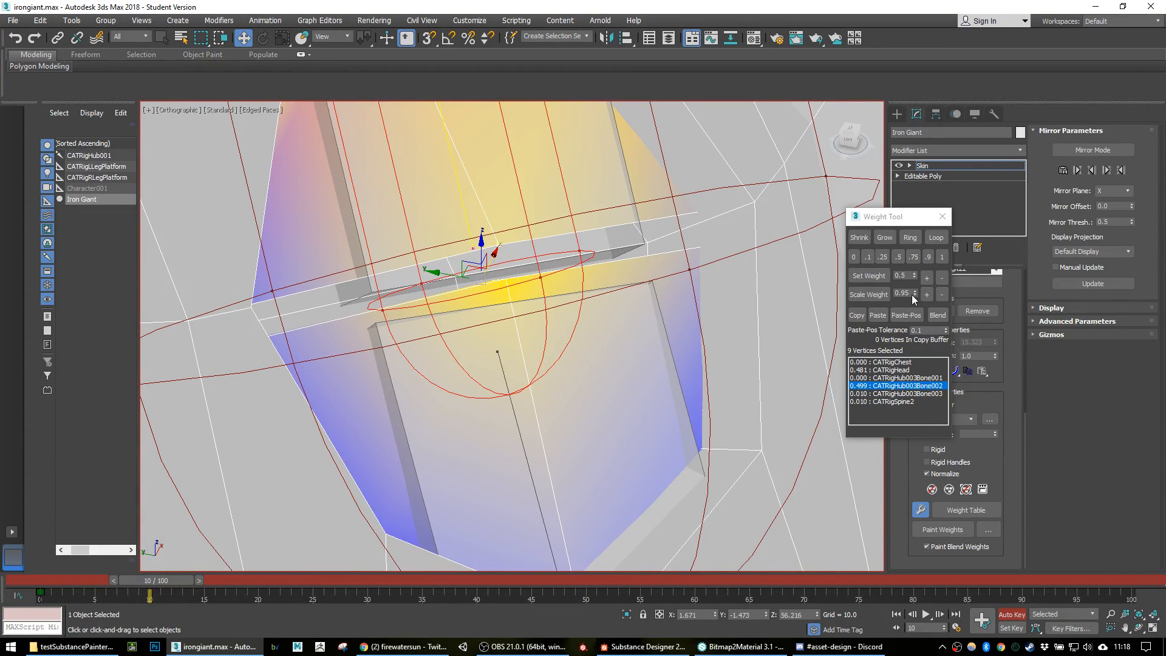
{"action": "left_click", "coordinate": [945, 257]}
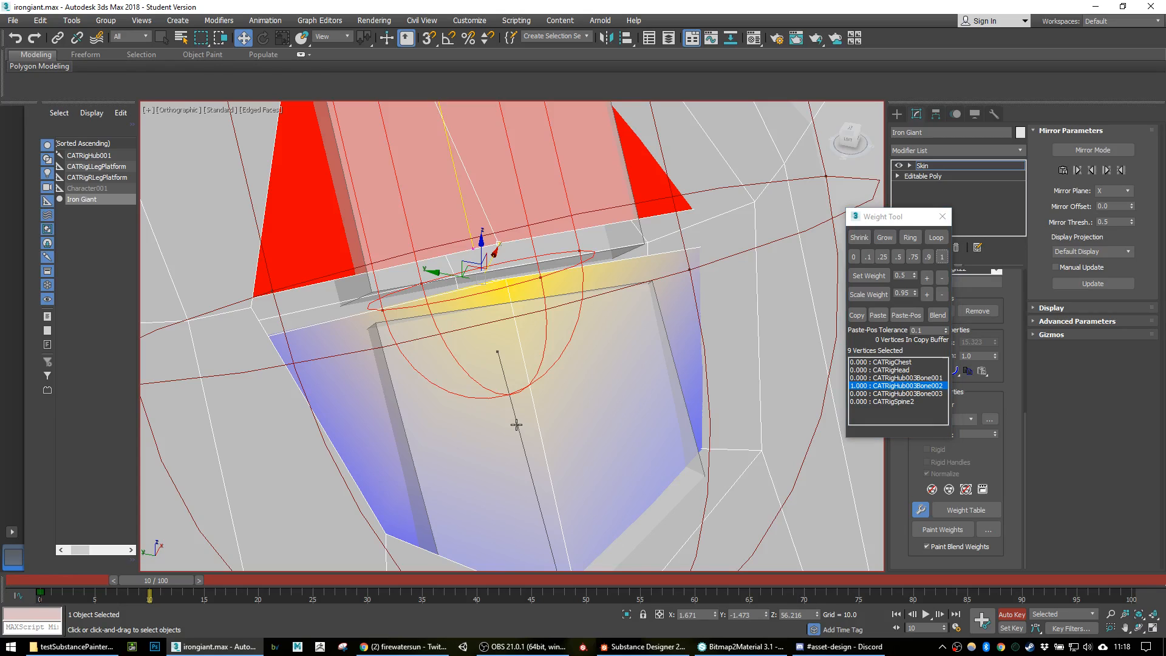
Step: Select the lower eyelid element of the same eye and set its weight to 1 on CATRigHub003Bone003
{"action": "left_click", "coordinate": [519, 422]}
{"action": "left_click", "coordinate": [505, 278]}
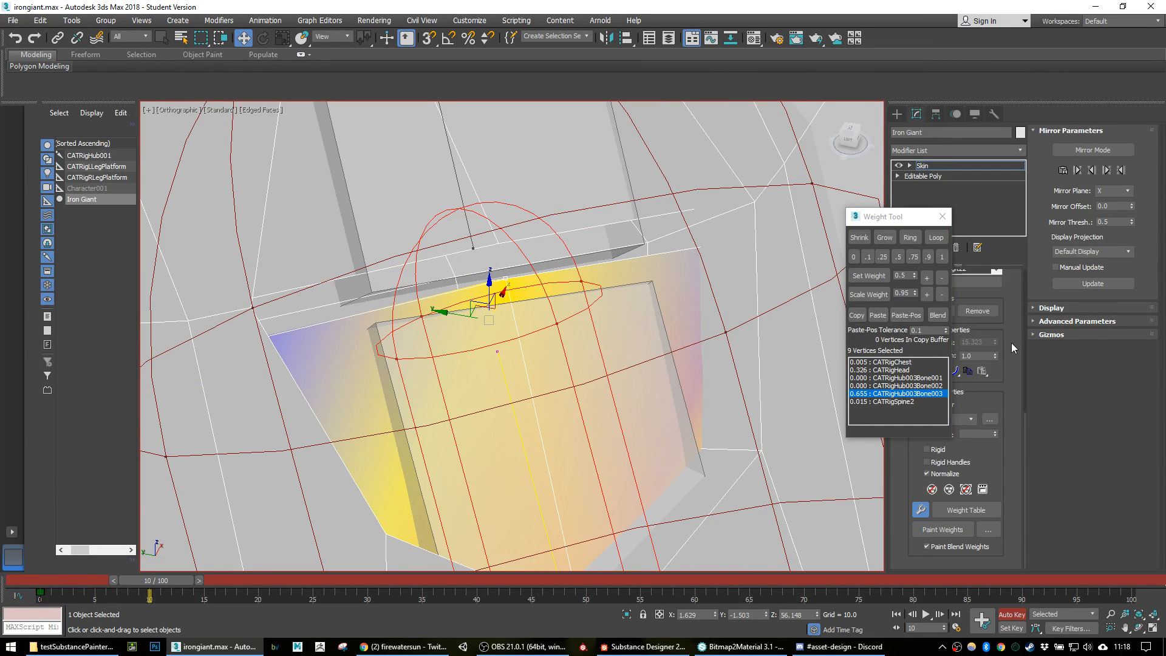
{"action": "left_click", "coordinate": [944, 257]}
{"action": "scroll", "coordinate": [647, 345], "scroll_direction": "down", "scroll_amount": 5}
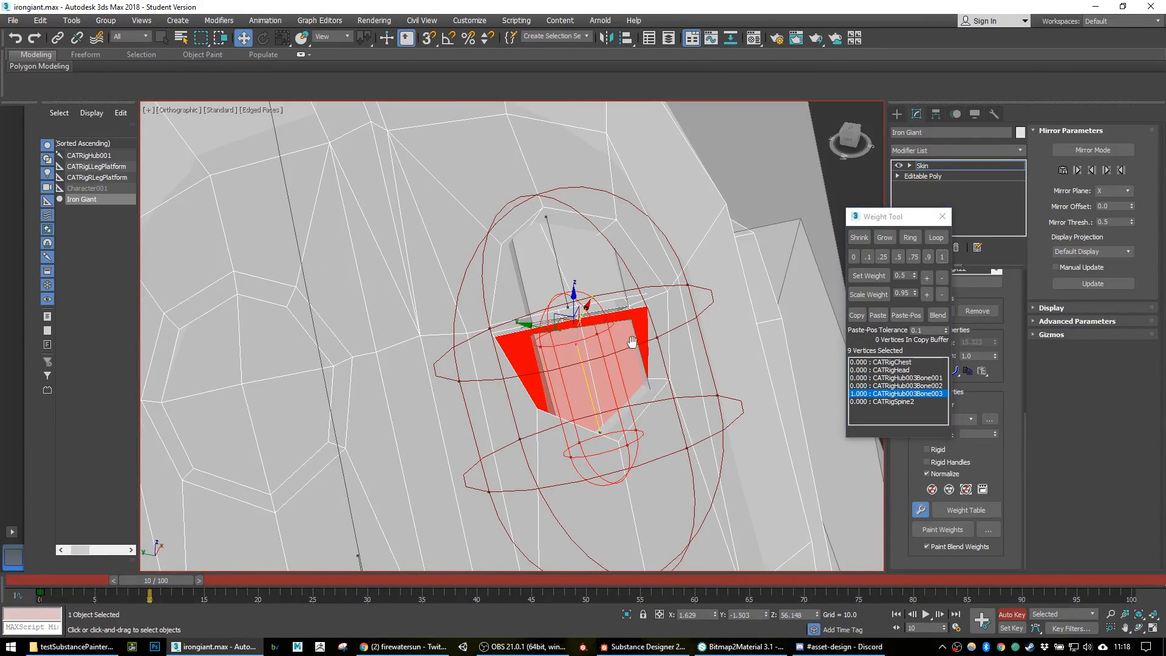
Step: Inspect the upper and lower eyelid bones of the left eye in turn to check their weights
{"action": "left_click", "coordinate": [510, 253]}
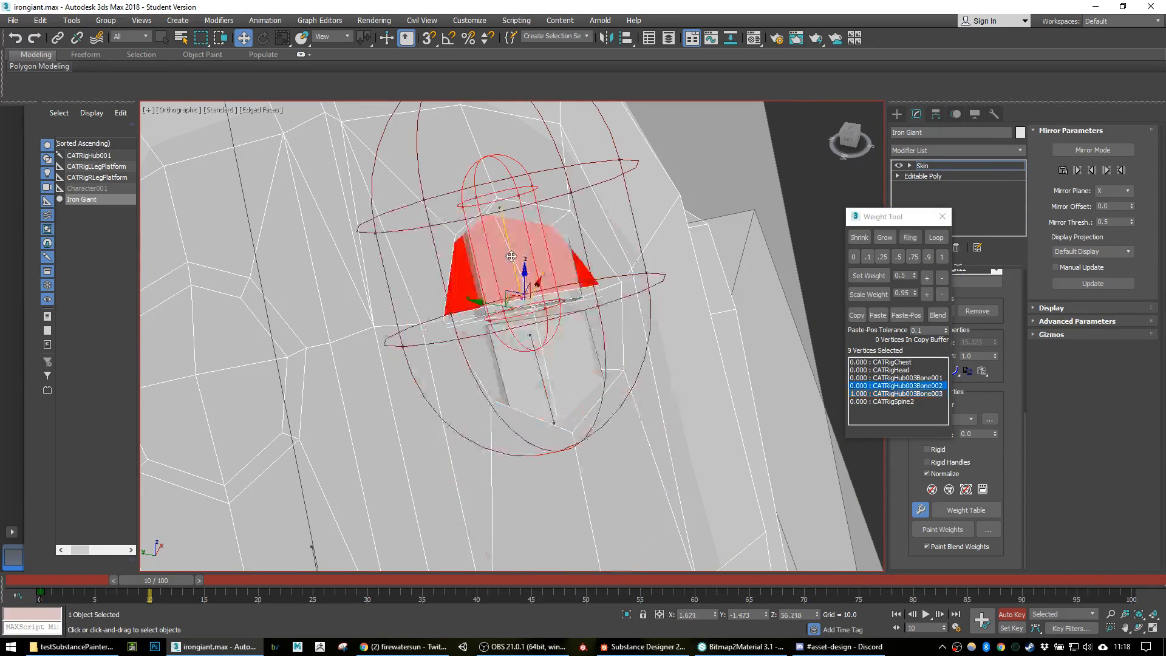
{"action": "left_click", "coordinate": [543, 383]}
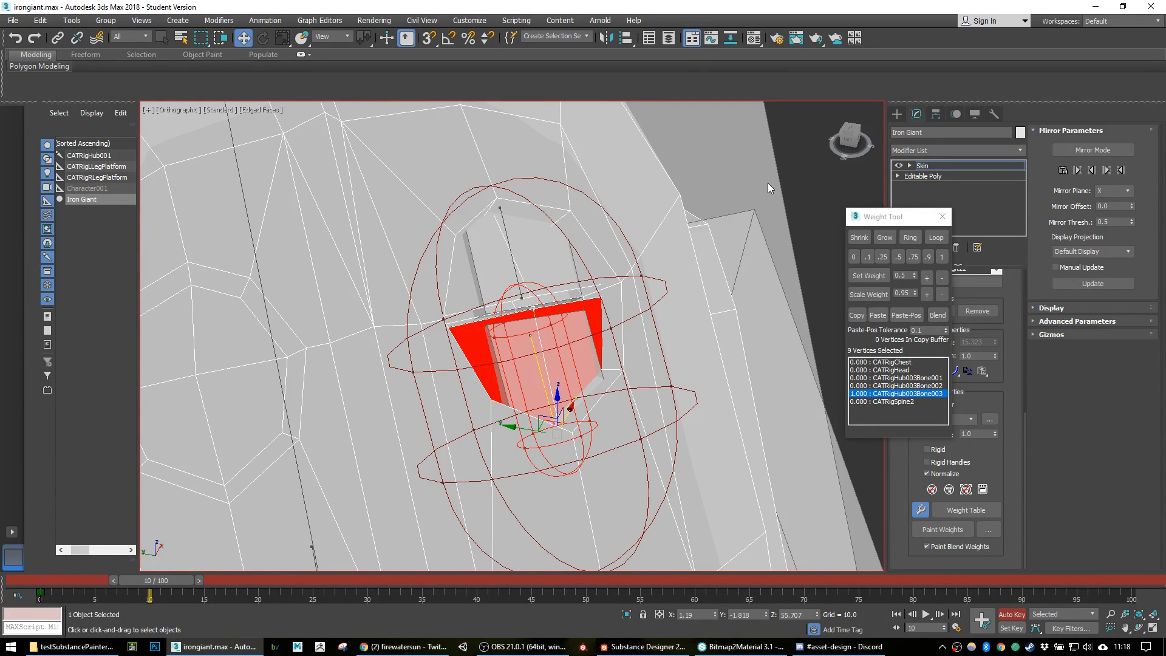
{"action": "scroll", "coordinate": [769, 182], "scroll_direction": "down", "scroll_amount": 5}
{"action": "middle_click_drag", "start_coordinate": [742, 348], "coordinate": [642, 297]}
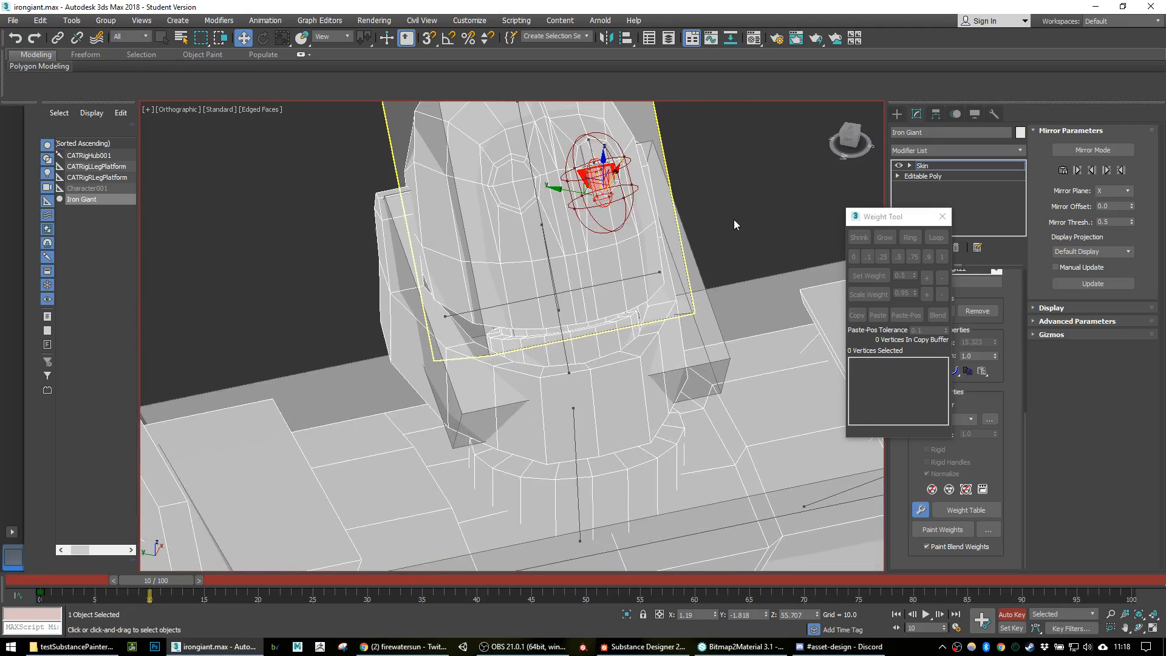
Step: Return the animation to frame 0 and close the Weight Tool
{"action": "left_click_drag", "start_coordinate": [159, 585], "coordinate": [49, 566]}
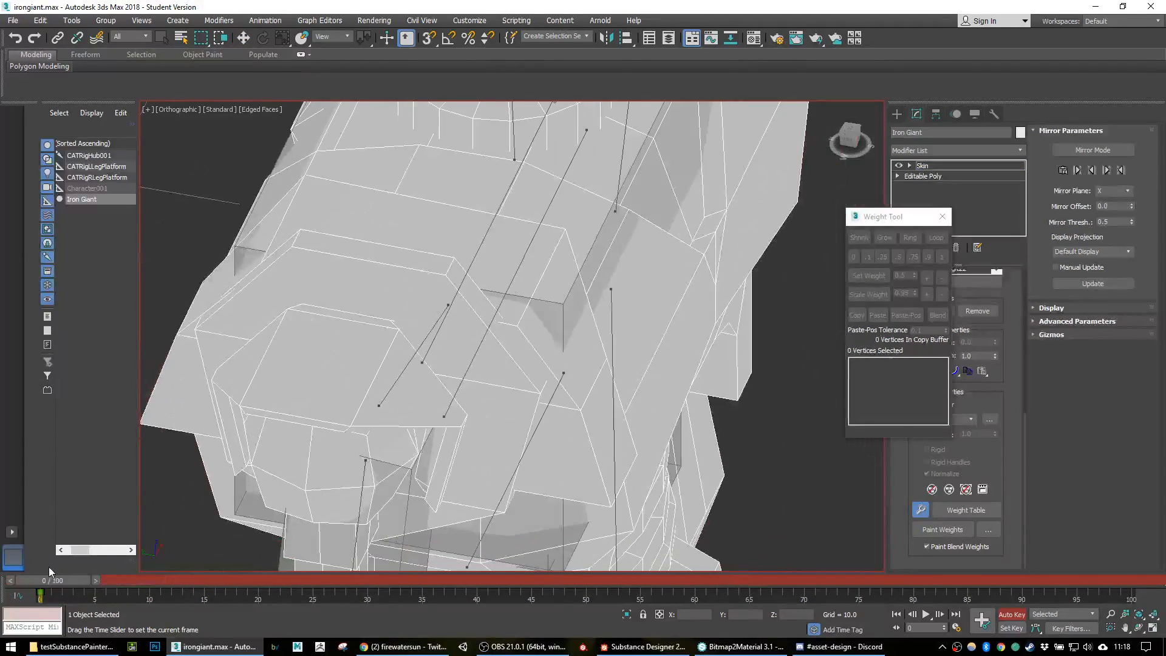
{"action": "key", "text": "w"}
{"action": "scroll", "coordinate": [570, 348], "scroll_direction": "down", "scroll_amount": 8}
{"action": "middle_click_drag", "start_coordinate": [658, 379], "coordinate": [615, 376], "text": "alt"}
{"action": "scroll", "coordinate": [615, 380], "scroll_direction": "up", "scroll_amount": 2}
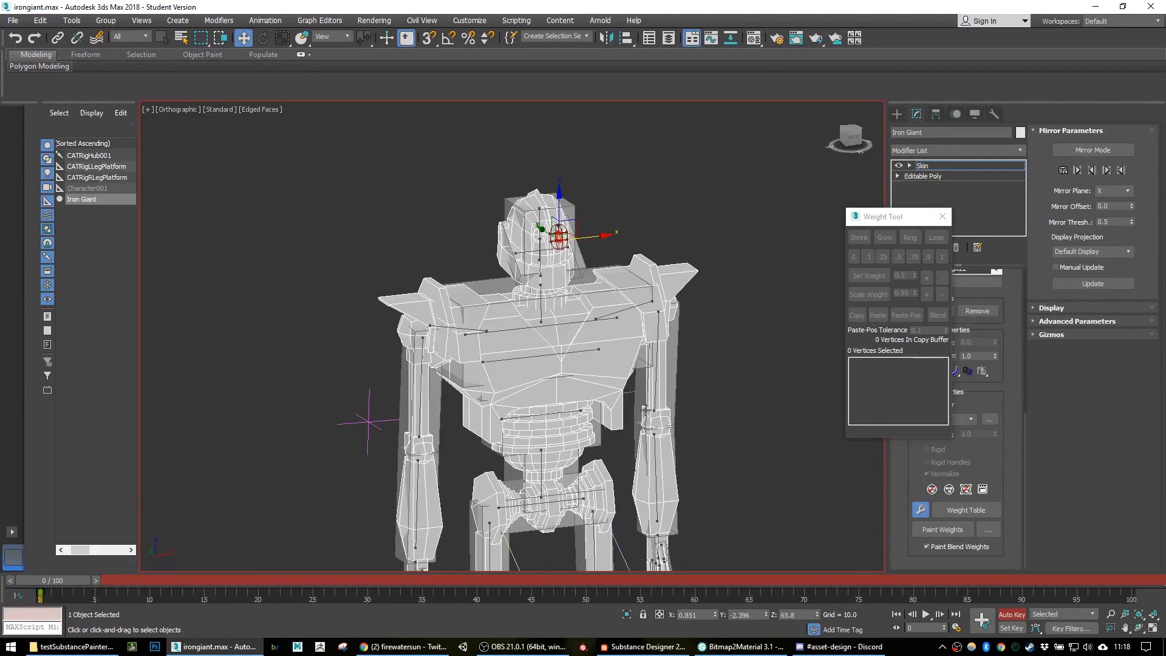
{"action": "scroll", "coordinate": [716, 318], "scroll_direction": "up", "scroll_amount": 3}
{"action": "left_click", "coordinate": [942, 216]}
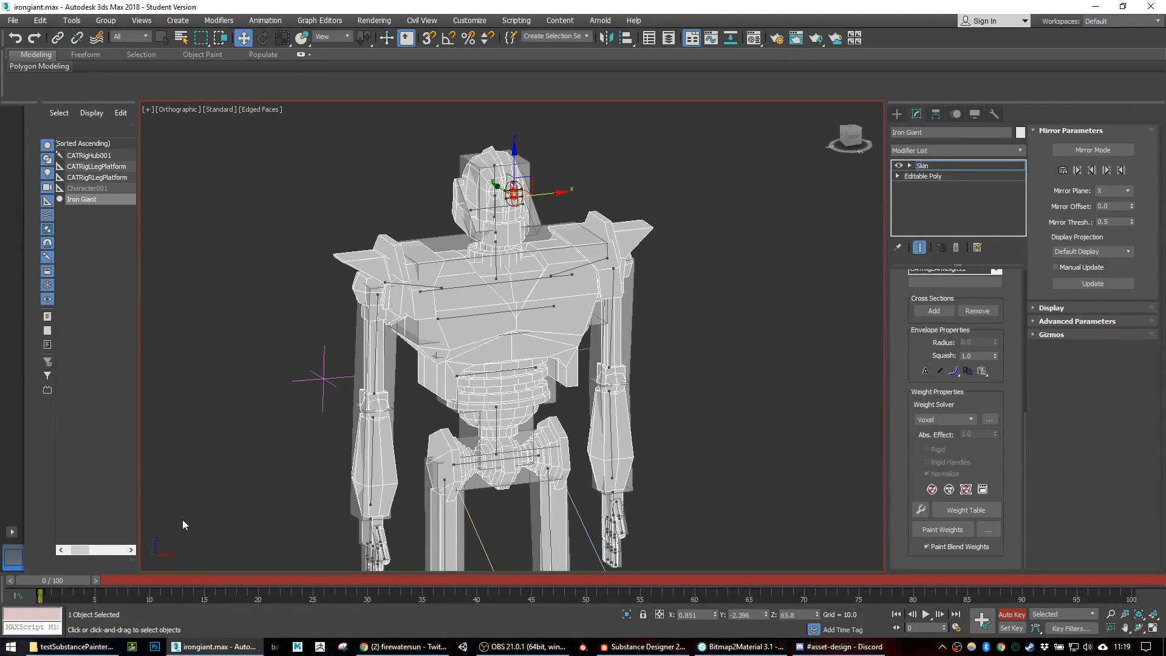
Step: Region-select the shoulder, upper-arm and elbow elements on the character's left side at frame 0
{"action": "left_click_drag", "start_coordinate": [67, 581], "coordinate": [41, 548]}
{"action": "key", "text": "w"}
{"action": "left_click_drag", "start_coordinate": [702, 181], "coordinate": [608, 267]}
{"action": "middle_click_drag", "start_coordinate": [615, 302], "coordinate": [679, 292], "text": "alt"}
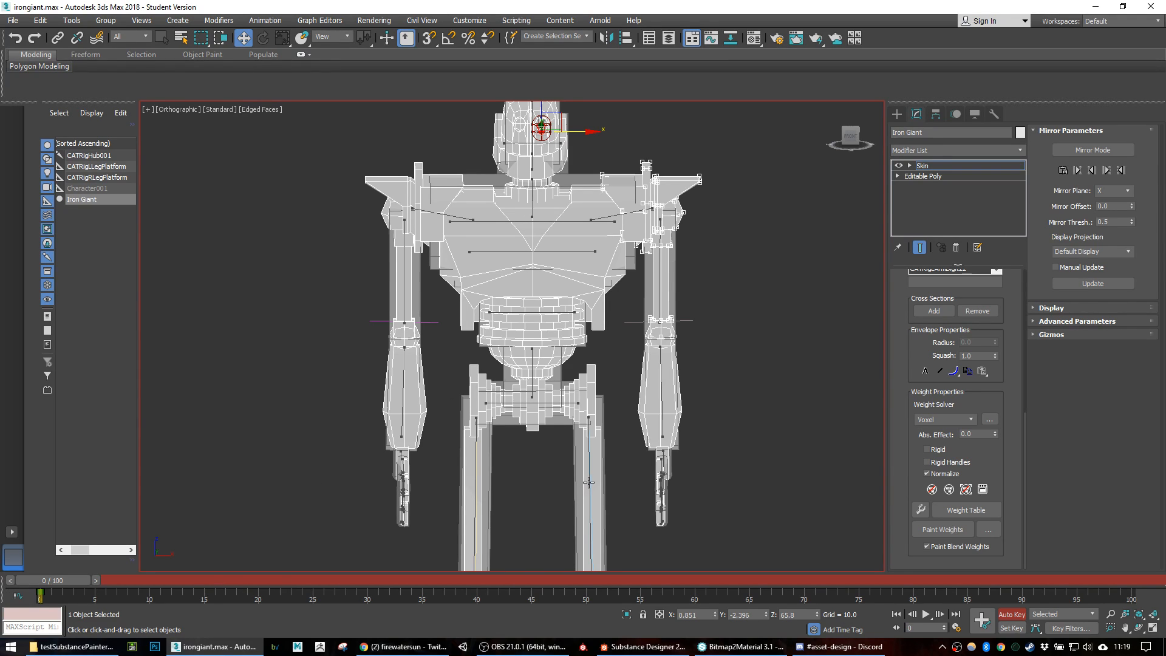
{"action": "middle_click_drag", "start_coordinate": [588, 482], "coordinate": [563, 354]}
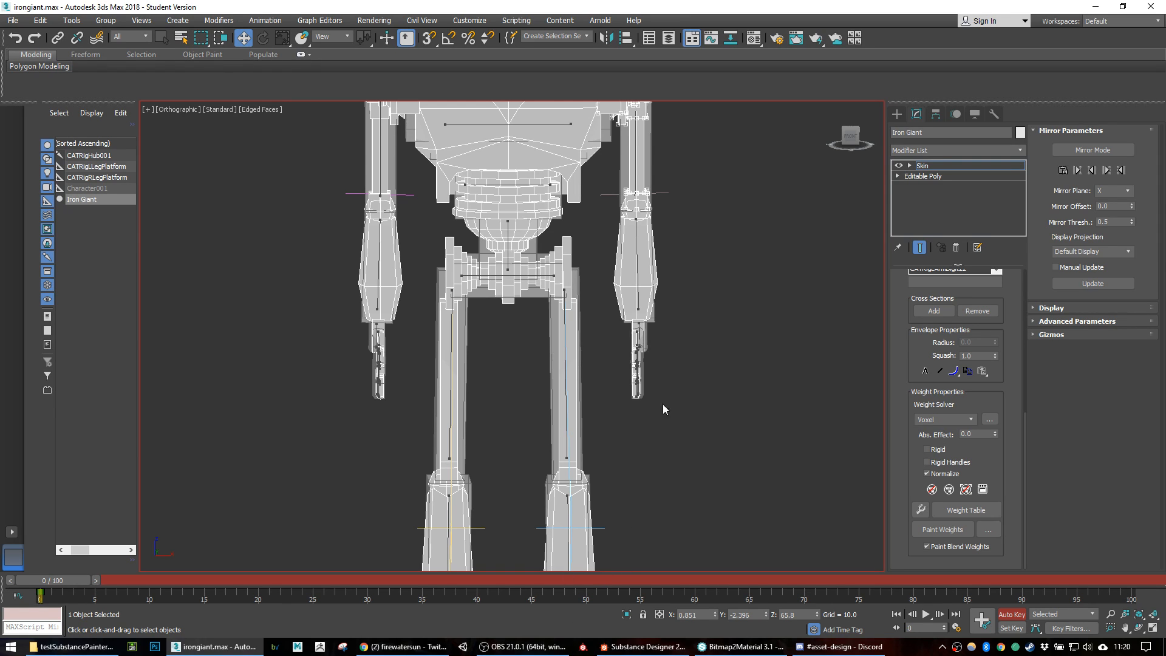
{"action": "middle_click_drag", "start_coordinate": [612, 240], "coordinate": [675, 318]}
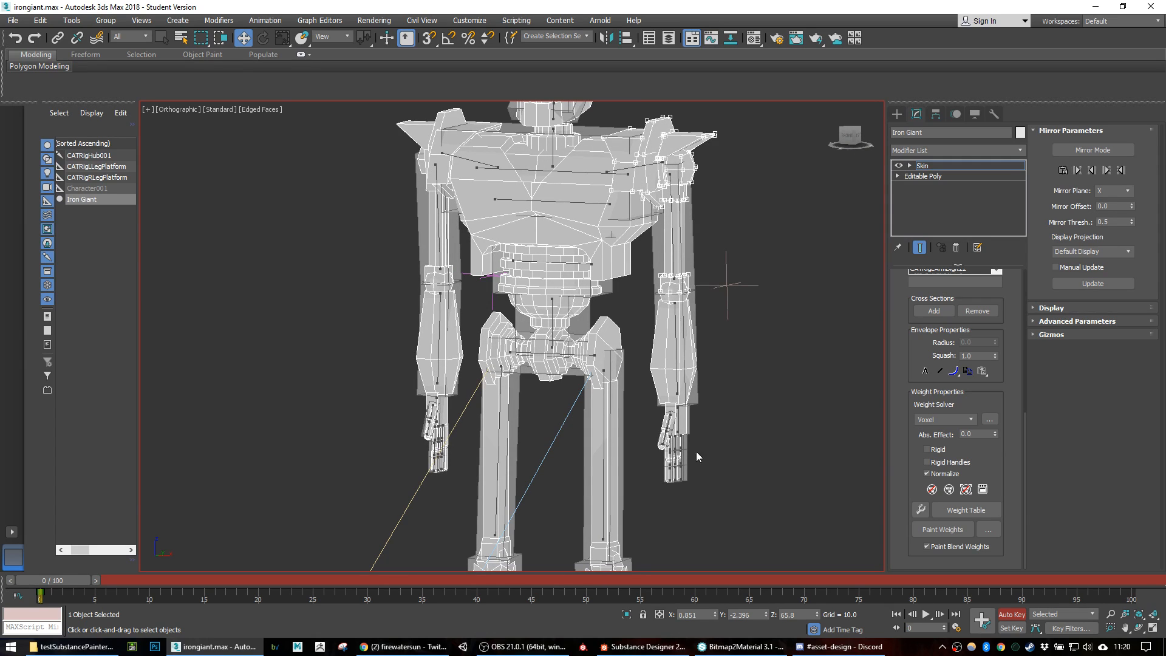
Step: Switch to OBS to check the recording and streaming status, and return to 3ds Max
{"action": "left_click", "coordinate": [519, 648]}
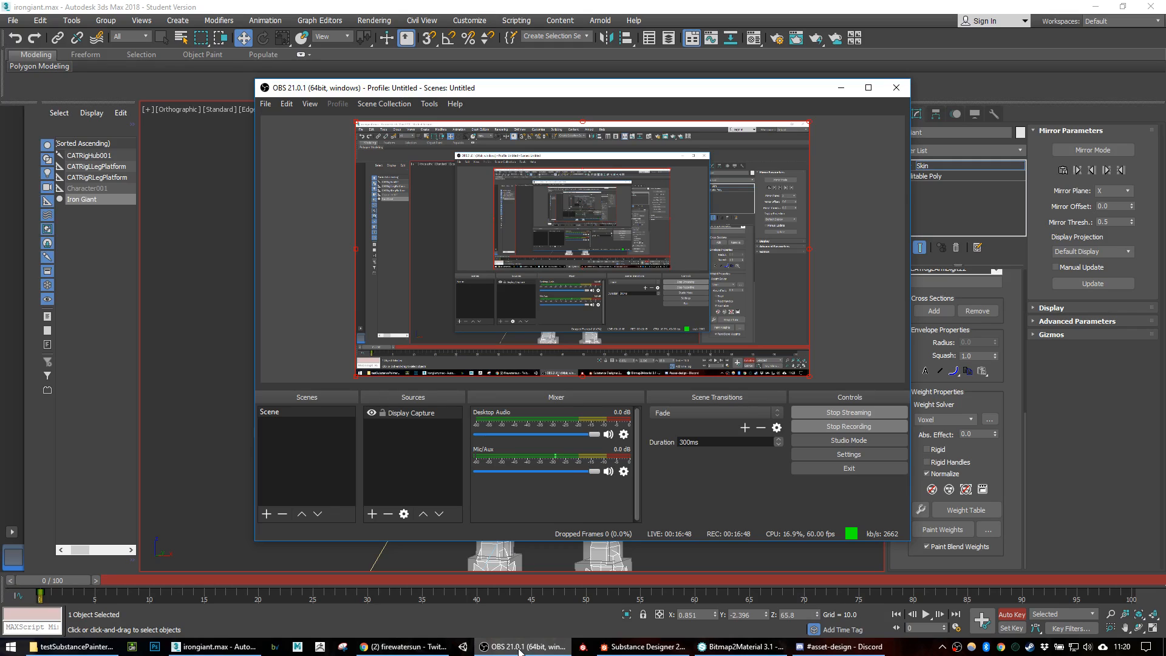
{"action": "left_click", "coordinate": [536, 654]}
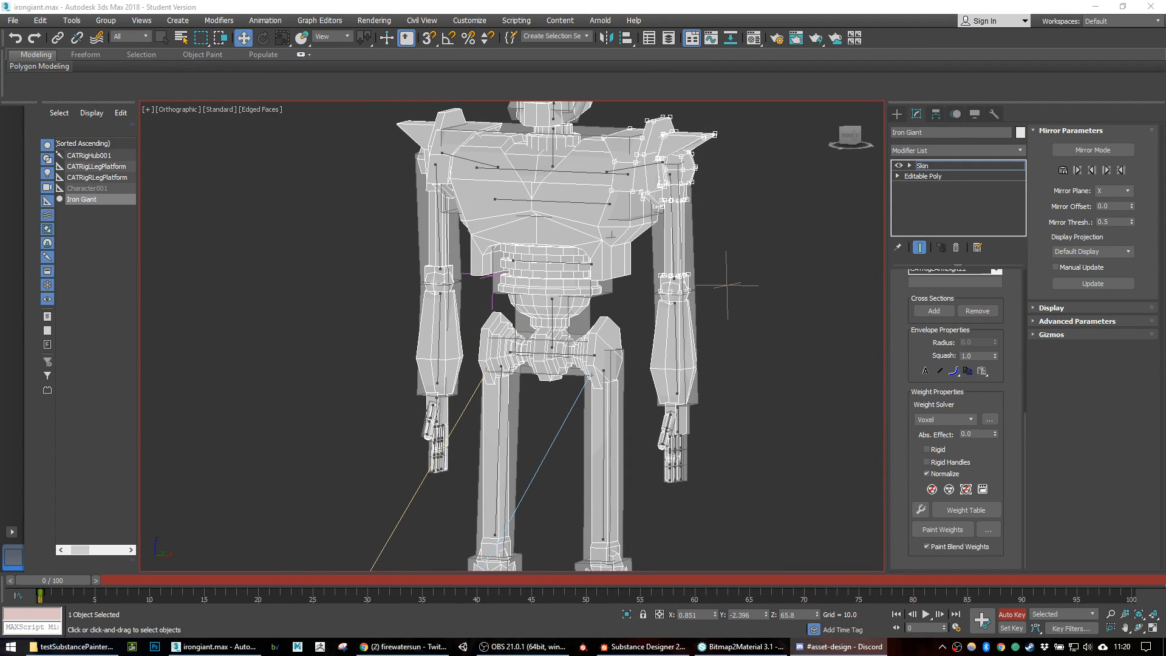
{"action": "key", "text": "alt+Tab"}
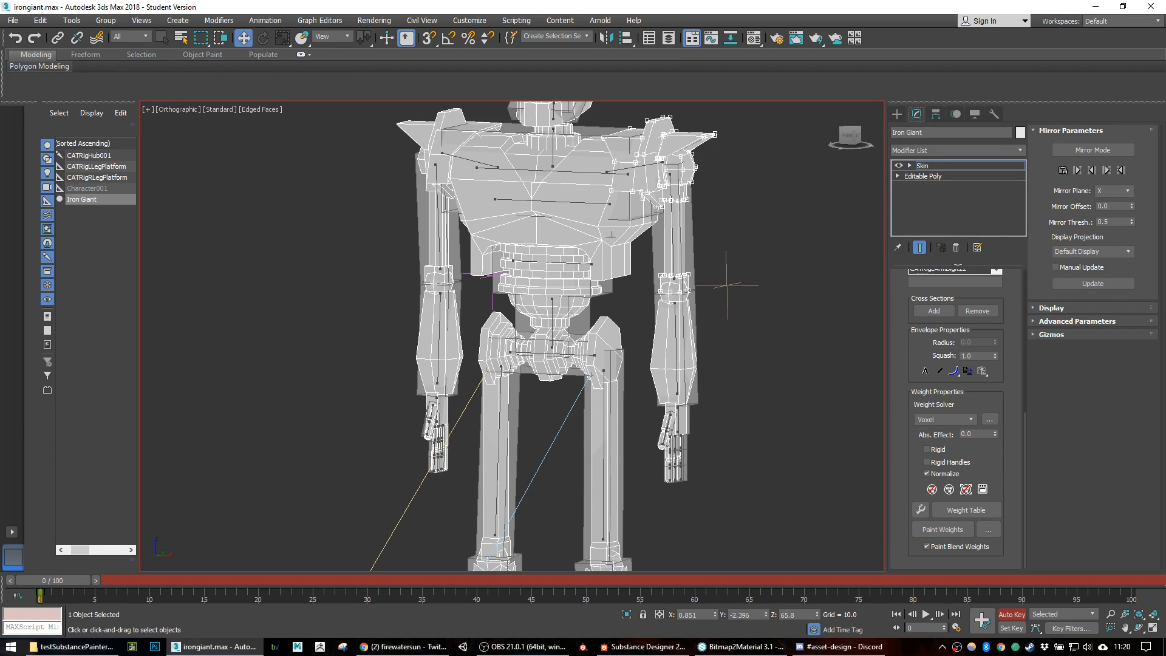
Step: Clear the vertex selection on the left shoulder and arm
{"action": "scroll", "coordinate": [566, 339], "scroll_direction": "down", "scroll_amount": 5}
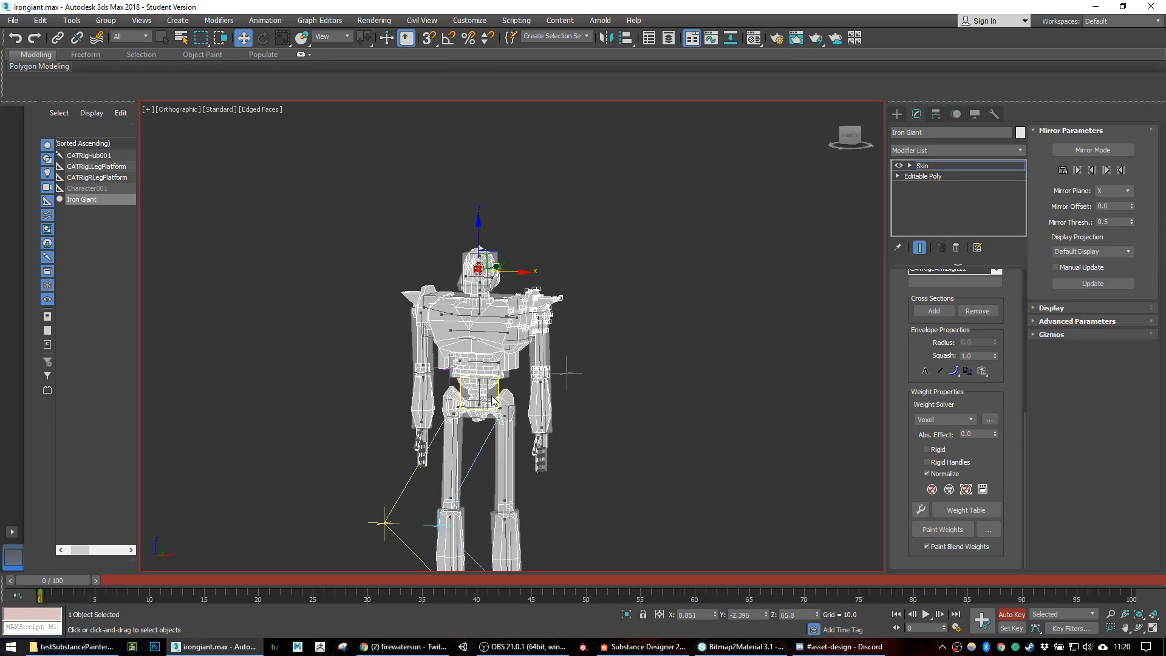
{"action": "left_click_drag", "start_coordinate": [530, 338], "coordinate": [530, 338]}
{"action": "middle_click_drag", "start_coordinate": [610, 383], "coordinate": [679, 324]}
{"action": "left_click", "coordinate": [709, 345]}
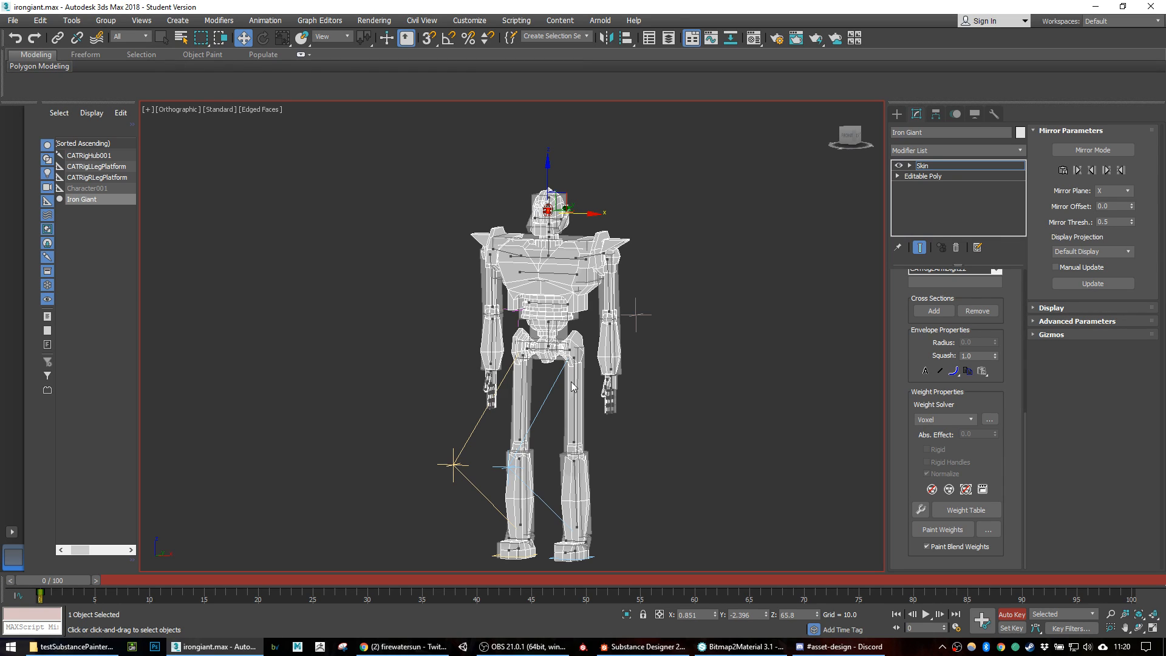
Step: Examine the whole figure from the front, comparing the arms and legs on both sides for symmetry
{"action": "middle_click_drag", "start_coordinate": [599, 406], "coordinate": [614, 373], "text": "alt"}
{"action": "scroll", "coordinate": [613, 373], "scroll_direction": "up", "scroll_amount": 5}
{"action": "scroll", "coordinate": [701, 367], "scroll_direction": "down", "scroll_amount": 1}
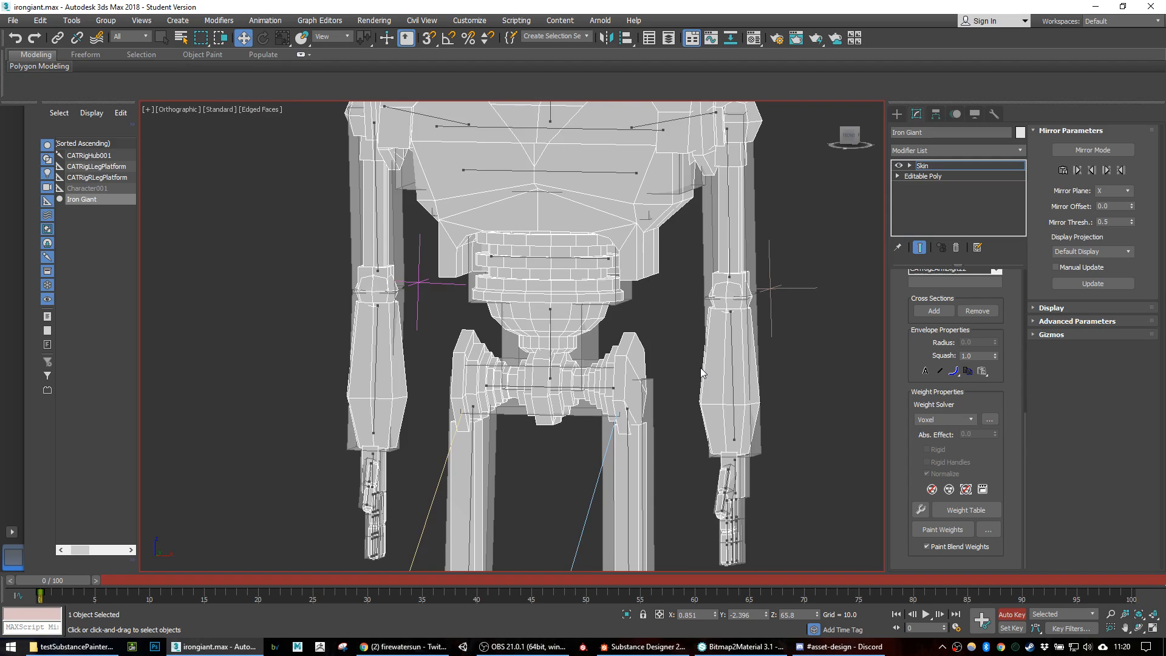
{"action": "scroll", "coordinate": [701, 367], "scroll_direction": "down", "scroll_amount": 4}
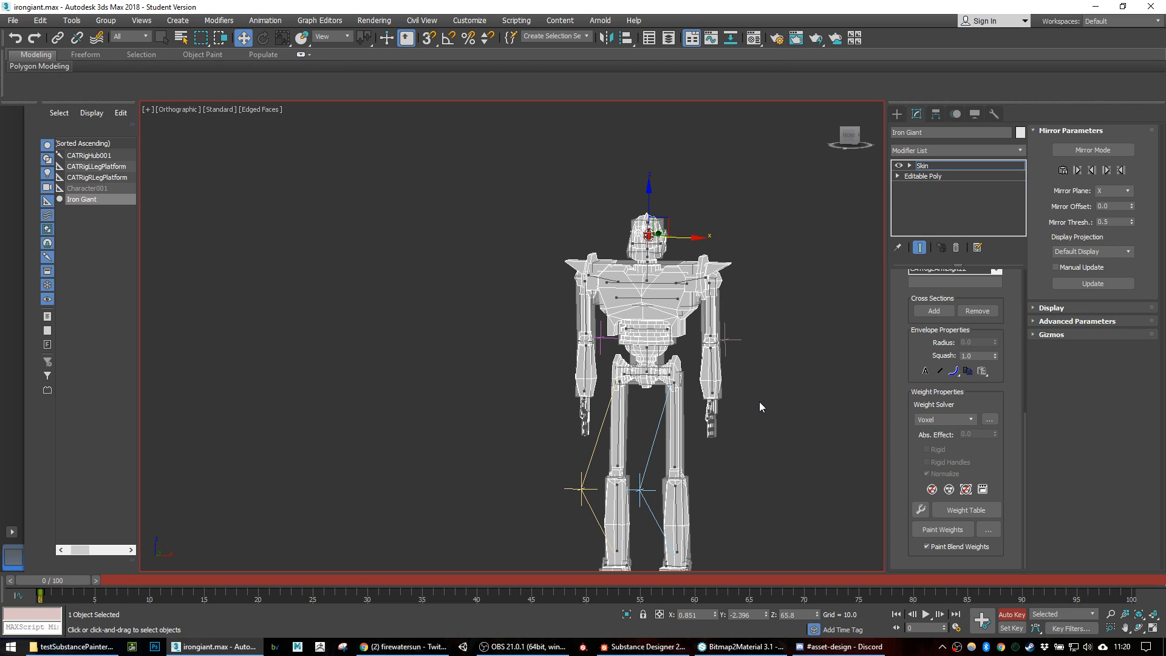
{"action": "middle_click_drag", "start_coordinate": [714, 466], "coordinate": [692, 374]}
{"action": "middle_click_drag", "start_coordinate": [653, 417], "coordinate": [700, 406], "text": "alt"}
{"action": "middle_click_drag", "start_coordinate": [712, 211], "coordinate": [698, 277]}
{"action": "scroll", "coordinate": [698, 277], "scroll_direction": "up", "scroll_amount": 2}
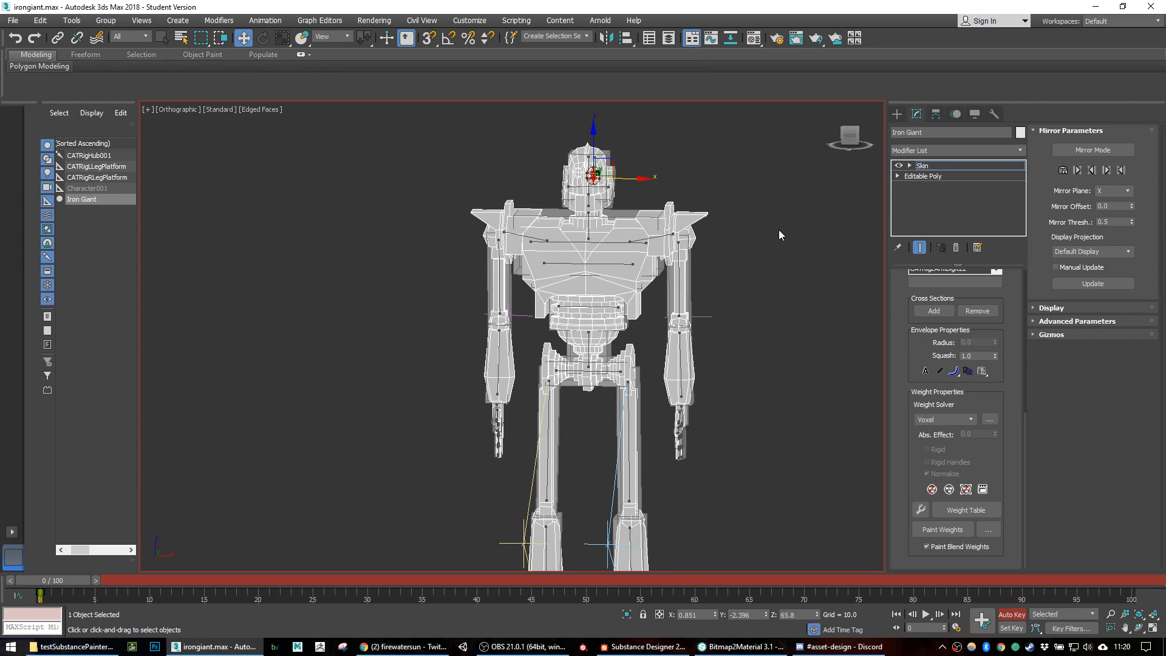
{"action": "middle_click_drag", "start_coordinate": [742, 236], "coordinate": [753, 229], "text": "alt"}
{"action": "left_click", "coordinate": [854, 135]}
{"action": "middle_click_drag", "start_coordinate": [695, 286], "coordinate": [684, 259]}
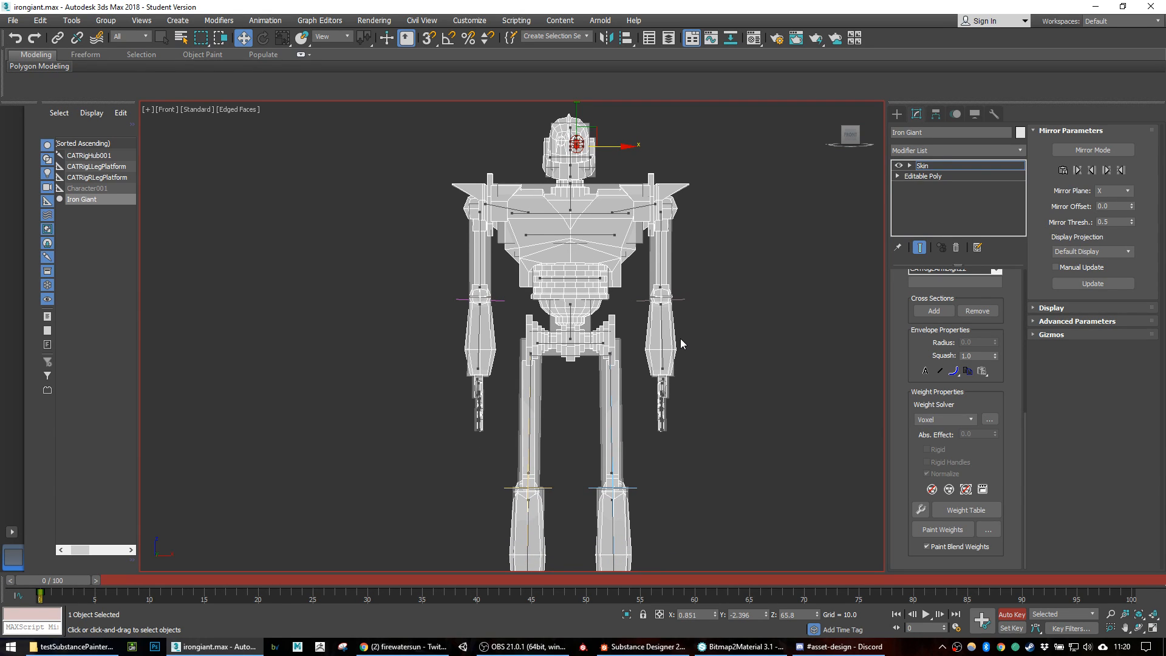
{"action": "middle_click_drag", "start_coordinate": [614, 313], "coordinate": [609, 344], "text": "alt"}
Step: Move the timeline to frame 7 so the giant stands in its test pose
{"action": "left_click_drag", "start_coordinate": [49, 582], "coordinate": [127, 598]}
{"action": "key", "text": "w"}
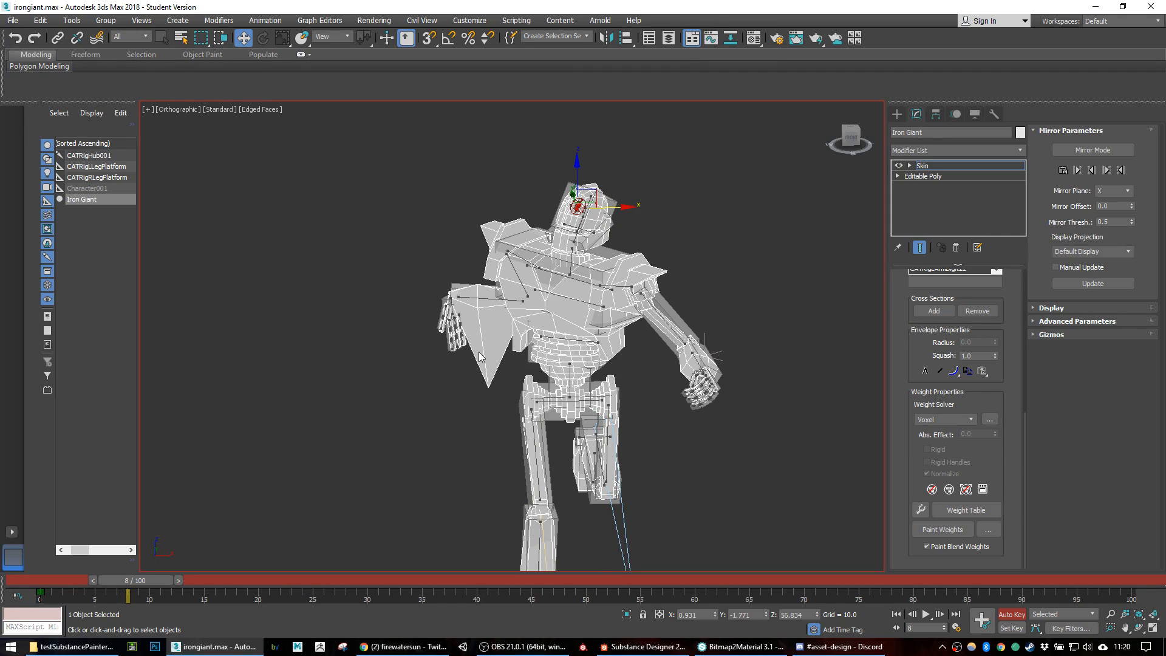
{"action": "mouse_move", "coordinate": [153, 578]}
{"action": "left_mouse_down"}
{"action": "mouse_move", "coordinate": [68, 580]}
{"action": "mouse_move", "coordinate": [162, 578]}
{"action": "mouse_move", "coordinate": [149, 581]}
{"action": "left_mouse_up"}
{"action": "key", "text": "w"}
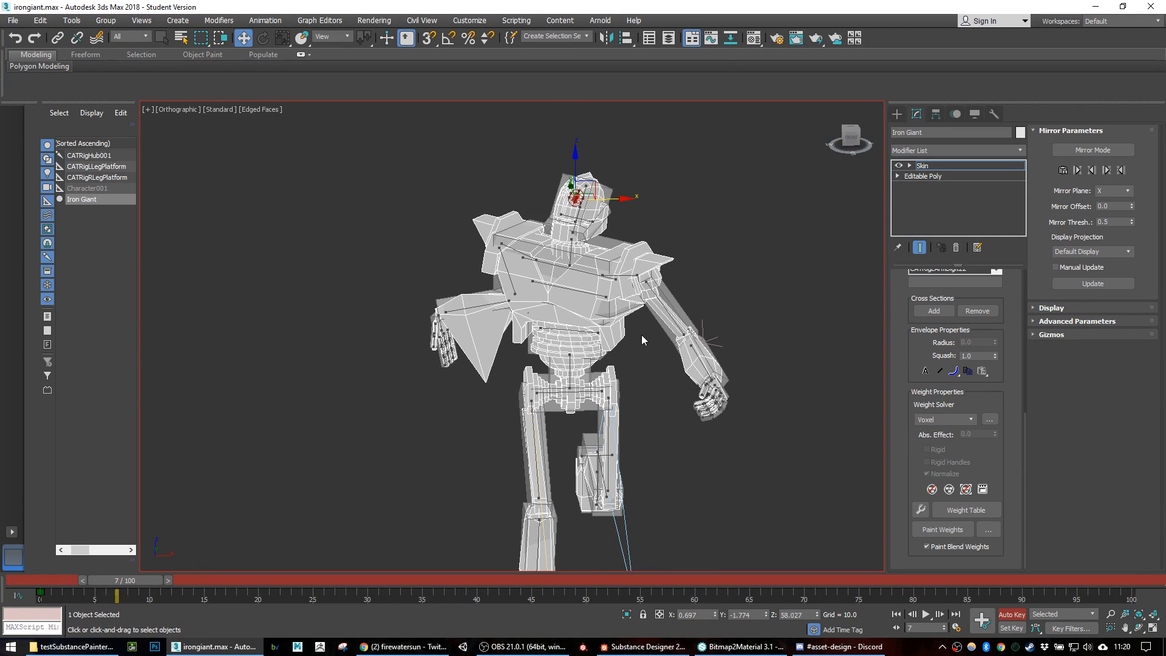
Step: Restart envelope editing on the Skin modifier and turn on Mirror Mode
{"action": "left_click", "coordinate": [620, 339]}
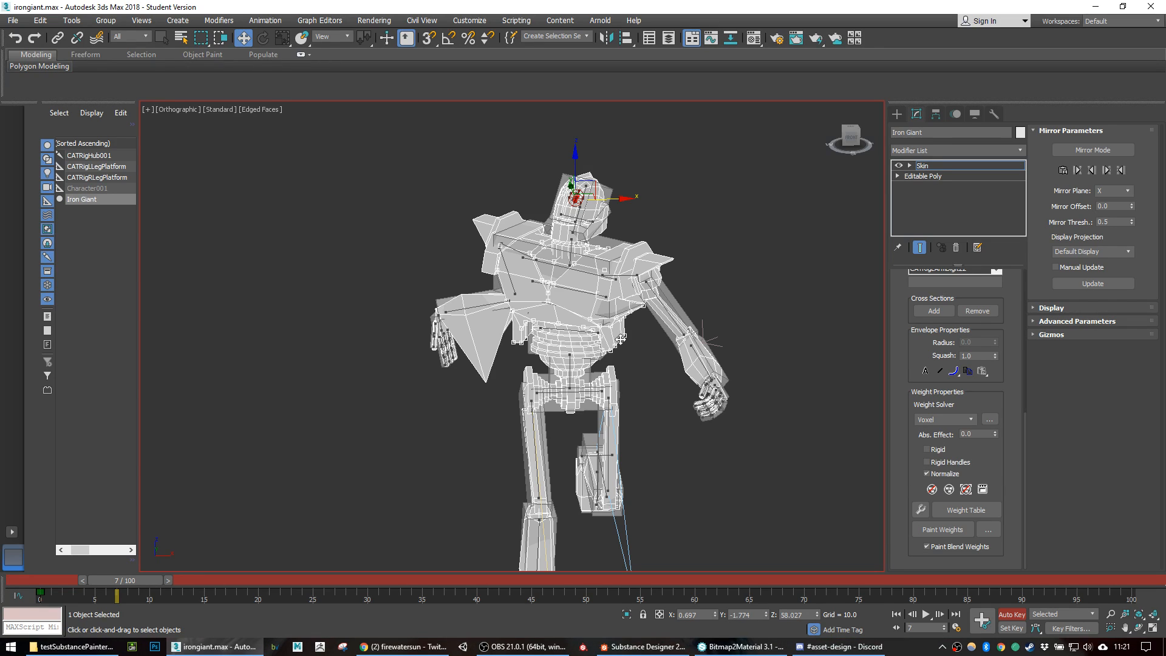
{"action": "left_click", "coordinate": [941, 166]}
{"action": "left_click", "coordinate": [940, 166]}
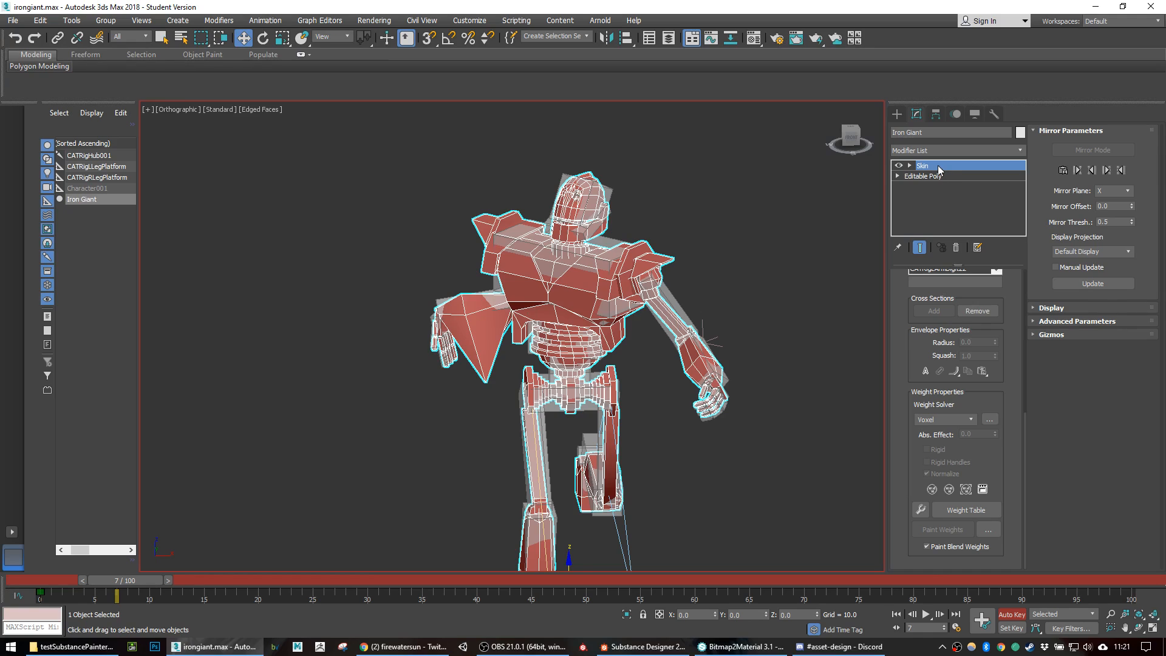
{"action": "scroll", "coordinate": [1006, 310], "scroll_direction": "up", "scroll_amount": 5}
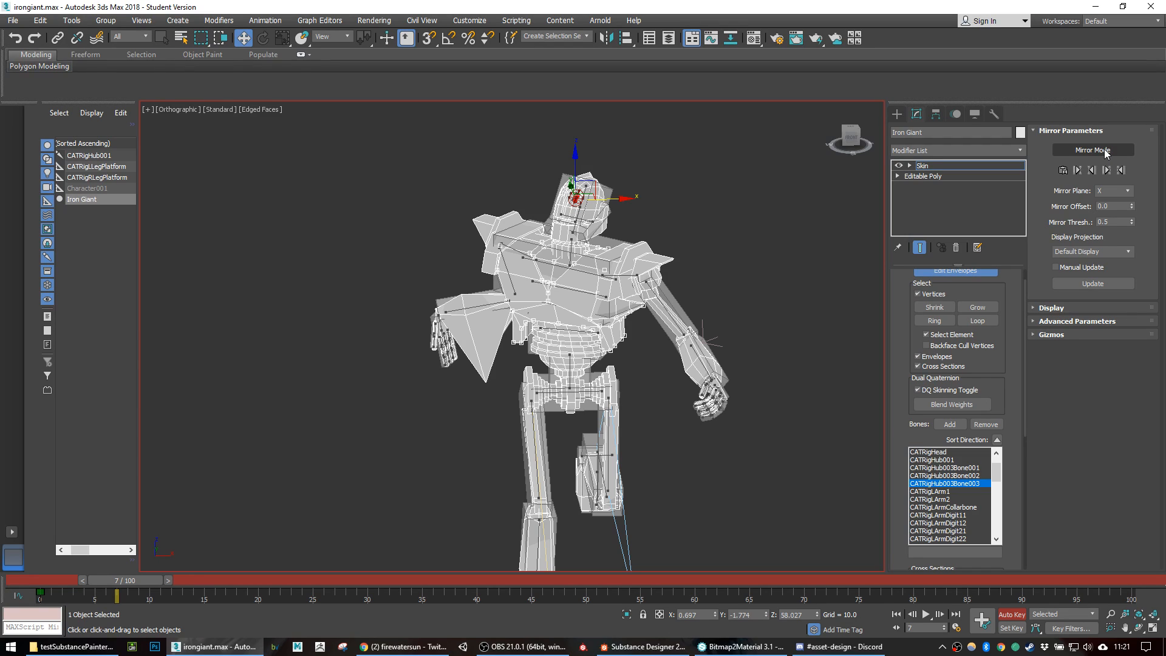
{"action": "left_click", "coordinate": [1105, 152]}
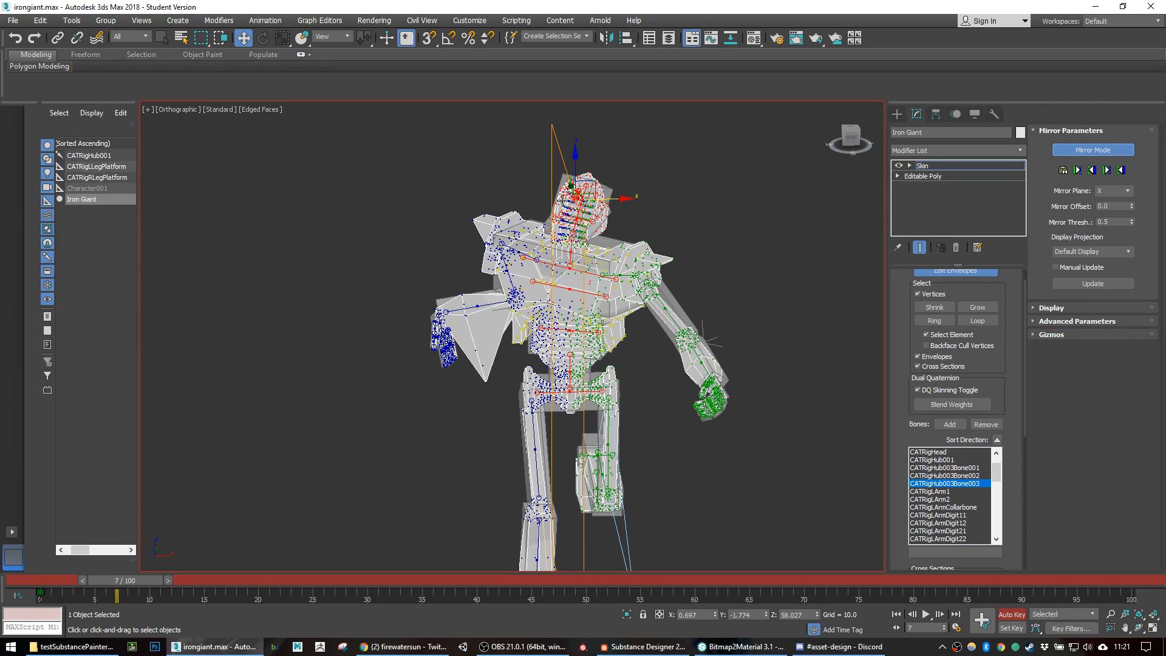
Step: Mirror the skin weights by pasting green to blue vertices across the X plane, clear the vertex selection and leave Mirror Mode
{"action": "middle_click_drag", "start_coordinate": [560, 419], "coordinate": [530, 269]}
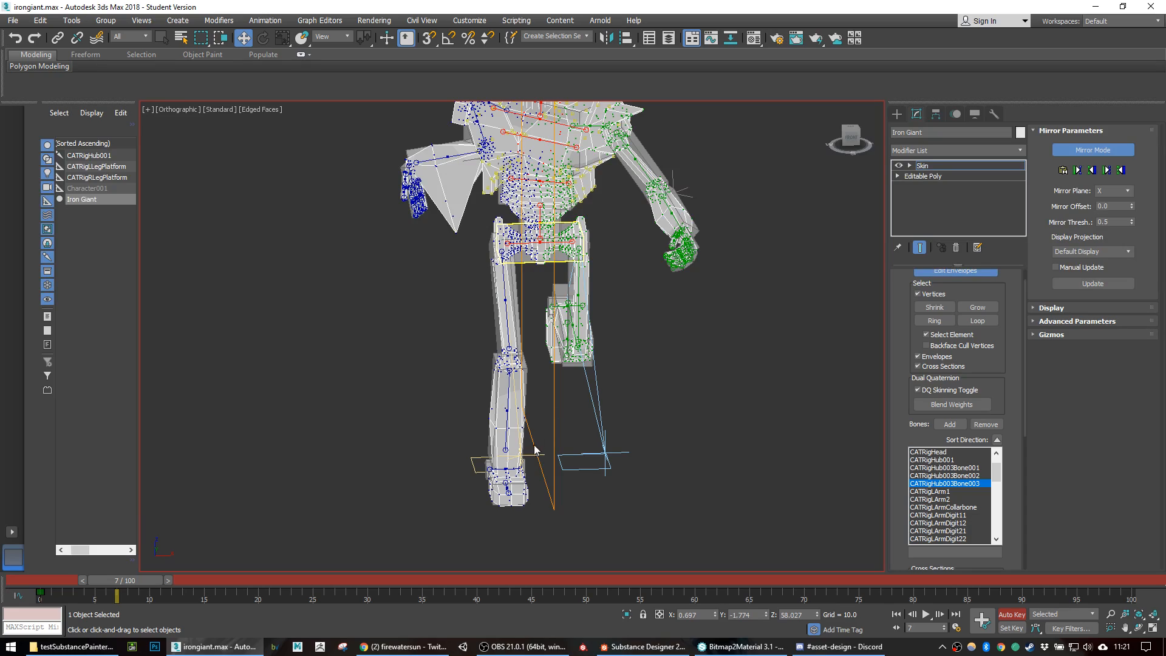
{"action": "scroll", "coordinate": [529, 321], "scroll_direction": "down", "scroll_amount": 3}
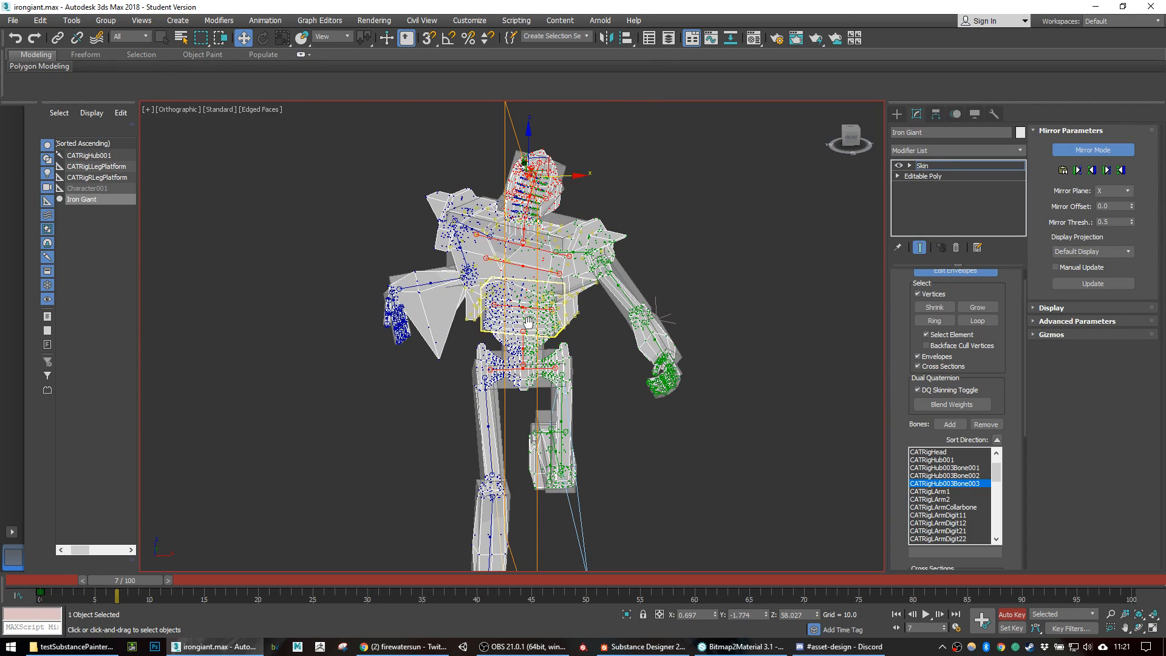
{"action": "mouse_move", "coordinate": [576, 295]}
{"action": "middle_mouse_down", "text": "alt"}
{"action": "mouse_move", "coordinate": [520, 296]}
{"action": "mouse_move", "coordinate": [607, 307]}
{"action": "mouse_move", "coordinate": [547, 303]}
{"action": "mouse_move", "coordinate": [577, 306]}
{"action": "mouse_move", "coordinate": [565, 290]}
{"action": "middle_mouse_up", "text": "alt"}
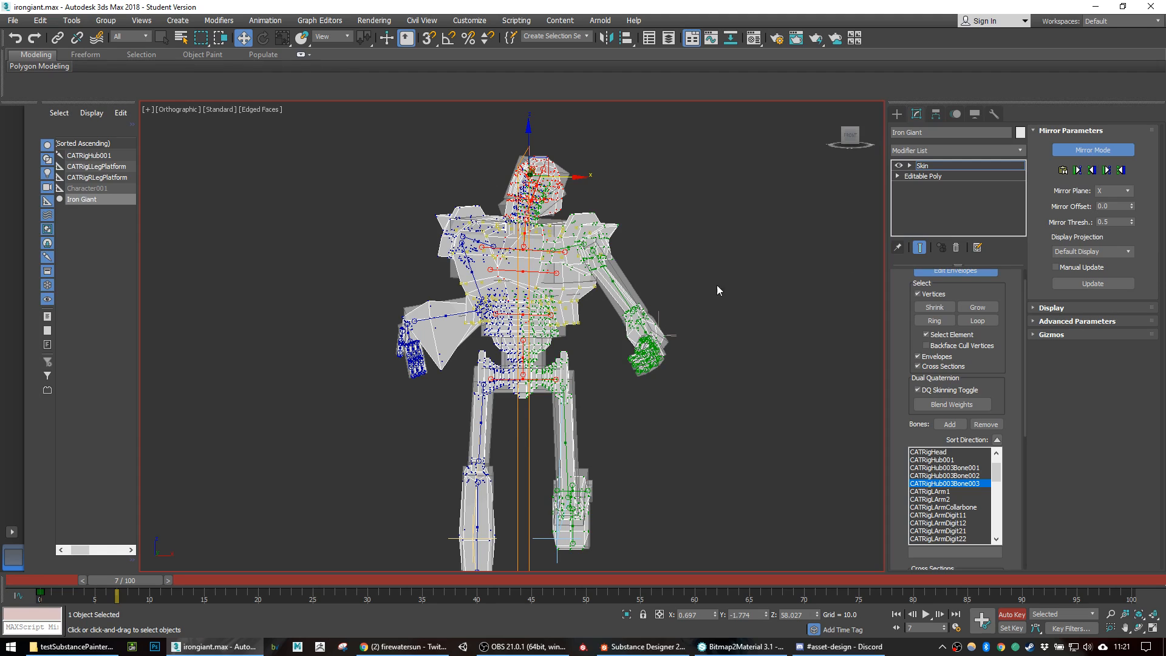
{"action": "scroll", "coordinate": [620, 280], "scroll_direction": "up", "scroll_amount": 5}
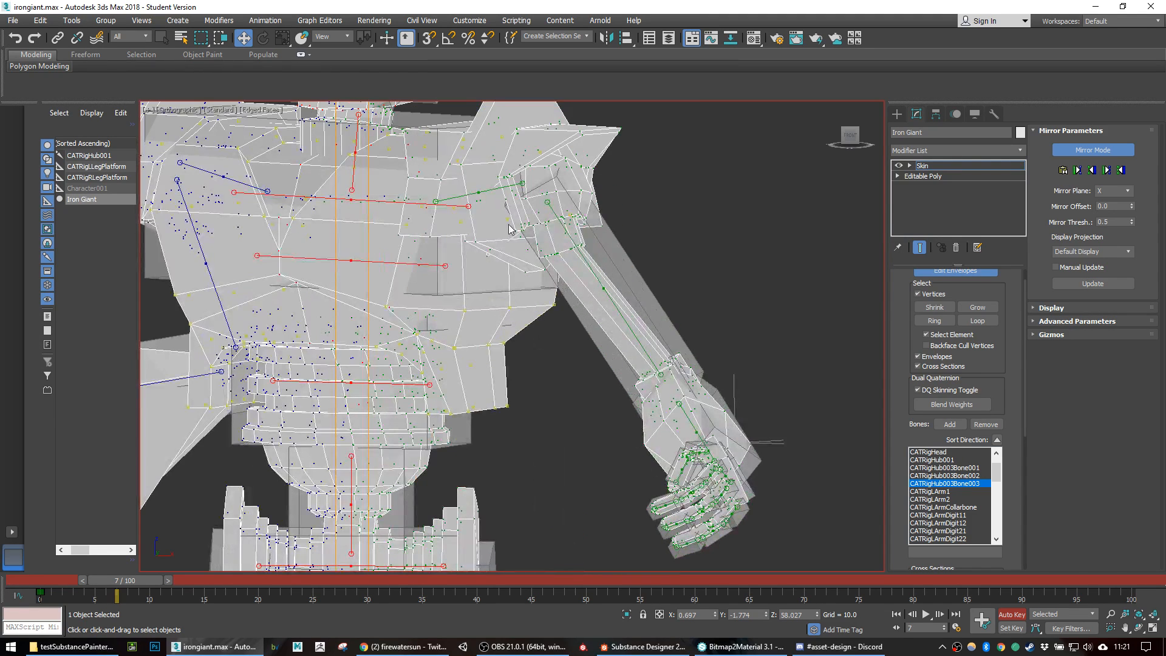
{"action": "scroll", "coordinate": [583, 303], "scroll_direction": "down", "scroll_amount": 9}
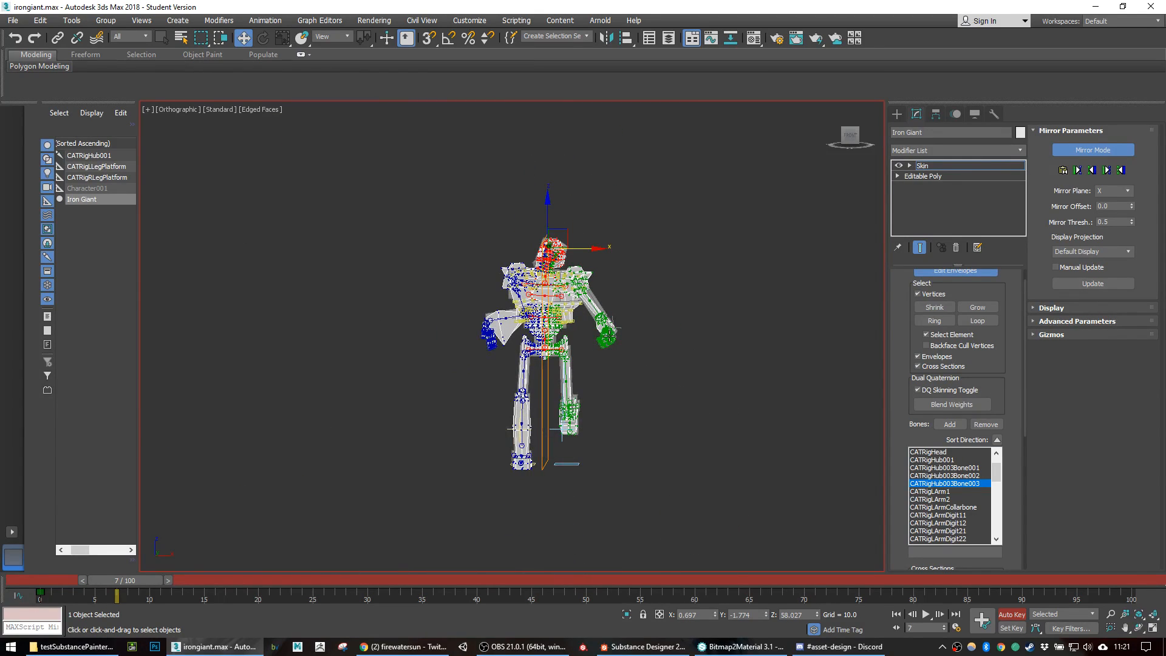
{"action": "scroll", "coordinate": [544, 307], "scroll_direction": "up", "scroll_amount": 5}
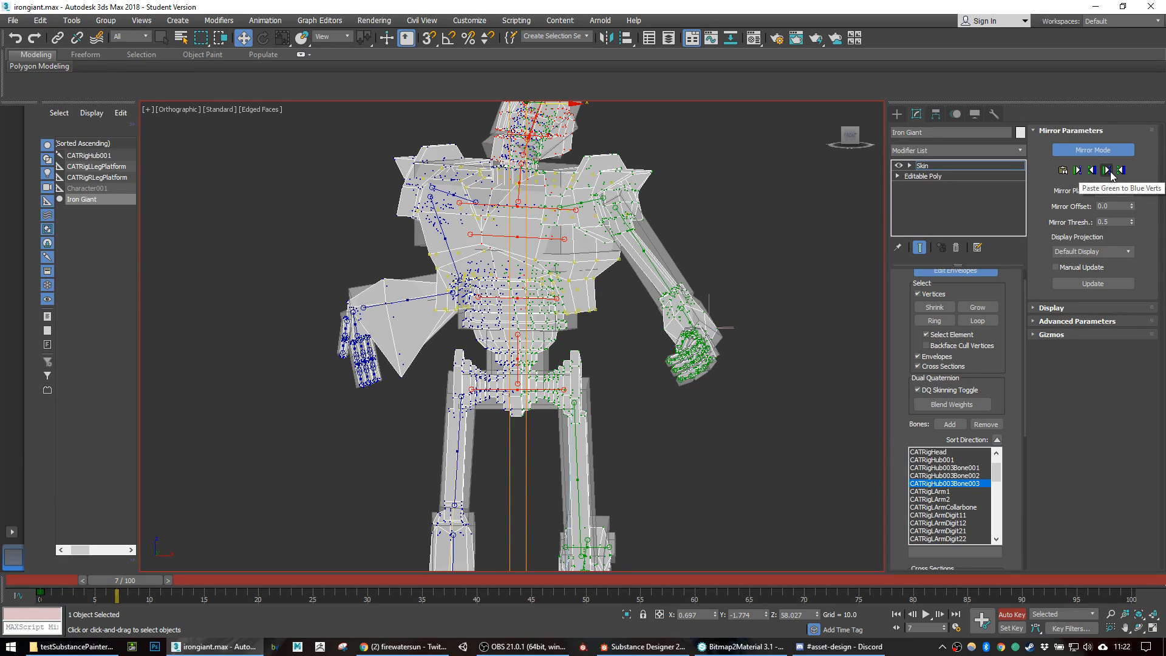
{"action": "left_click", "coordinate": [1108, 170]}
{"action": "scroll", "coordinate": [621, 350], "scroll_direction": "down", "scroll_amount": 3}
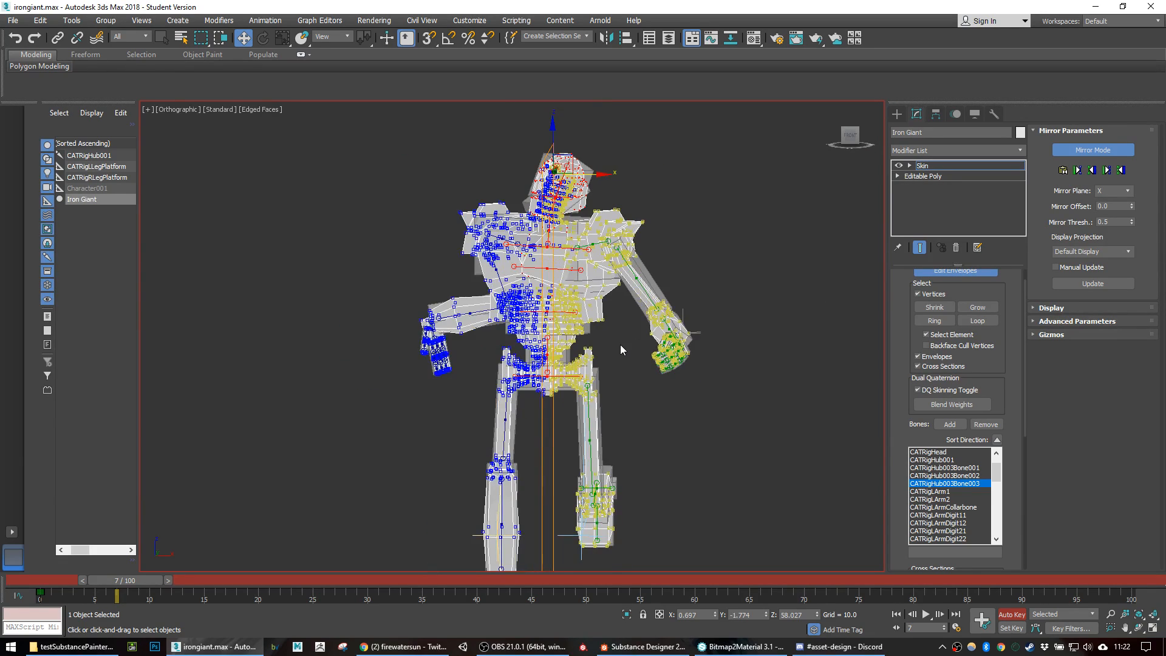
{"action": "left_click", "coordinate": [621, 350]}
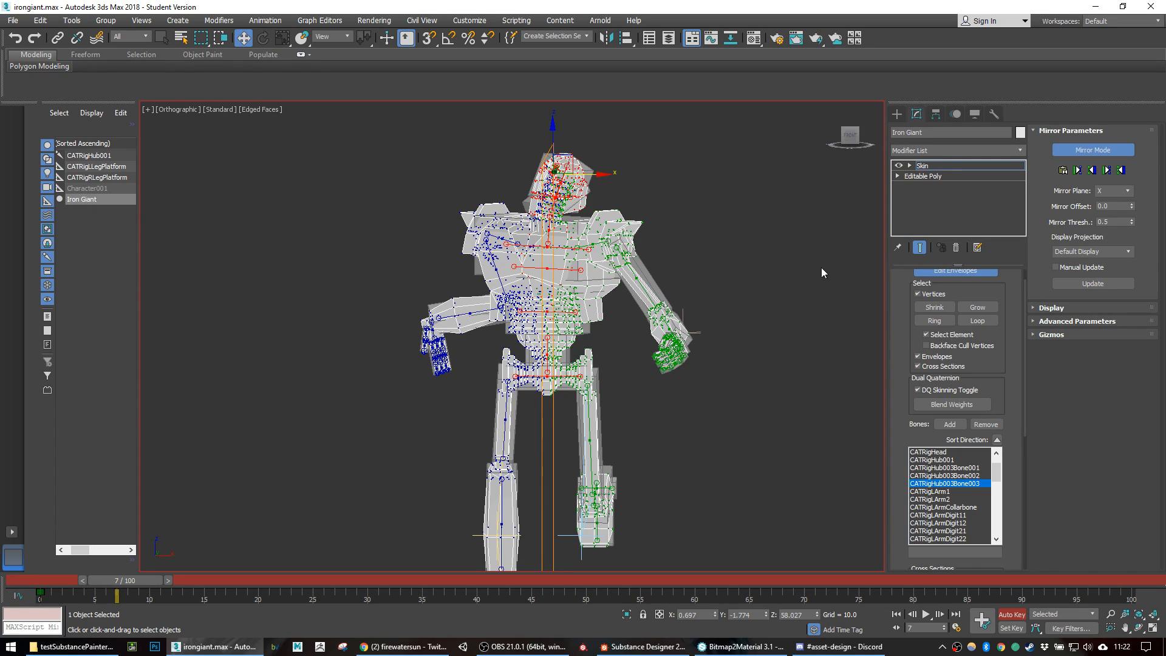
{"action": "left_click", "coordinate": [1092, 152]}
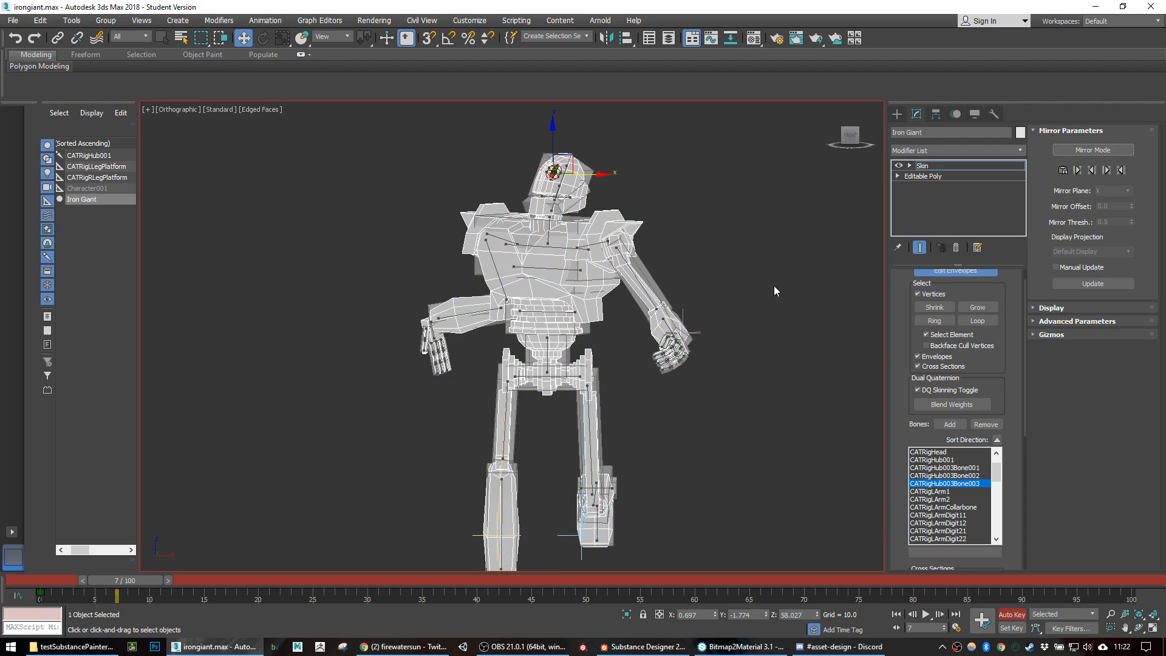
Step: Give the left upper-arm element's vertices a weight of 1 on the CATRigLArm1 bone with the Weight Tool
{"action": "scroll", "coordinate": [609, 291], "scroll_direction": "up", "scroll_amount": 6}
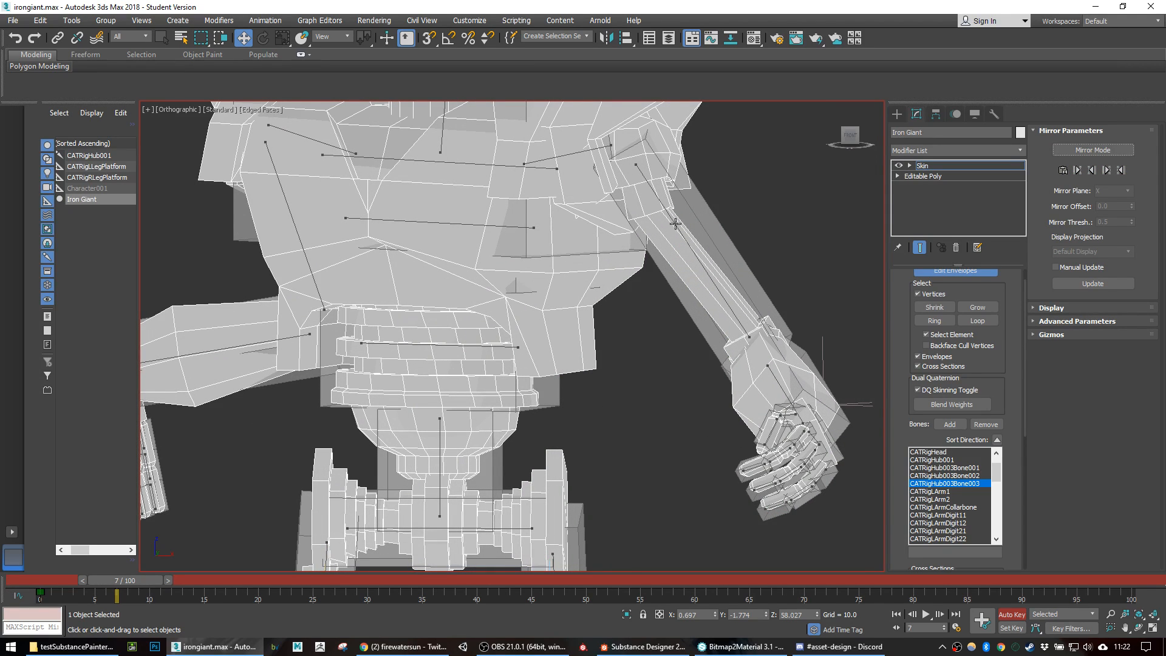
{"action": "left_click", "coordinate": [675, 224]}
{"action": "scroll", "coordinate": [675, 224], "scroll_direction": "up", "scroll_amount": 3}
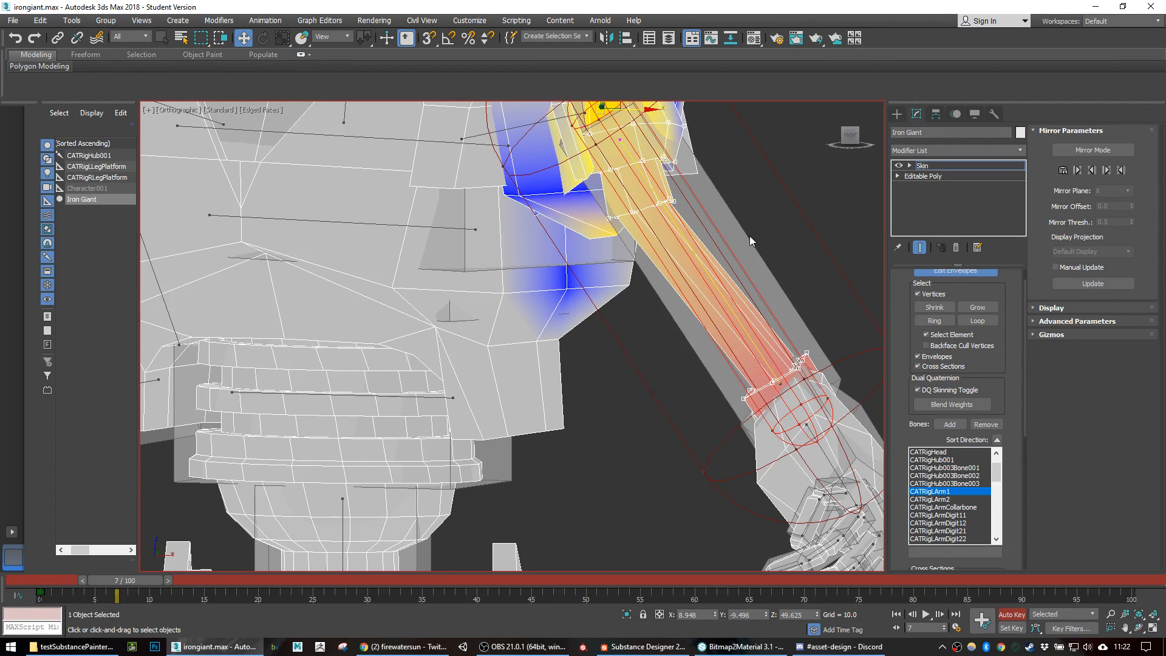
{"action": "scroll", "coordinate": [626, 306], "scroll_direction": "down", "scroll_amount": 4}
{"action": "middle_click_drag", "start_coordinate": [701, 297], "coordinate": [617, 401], "text": "alt"}
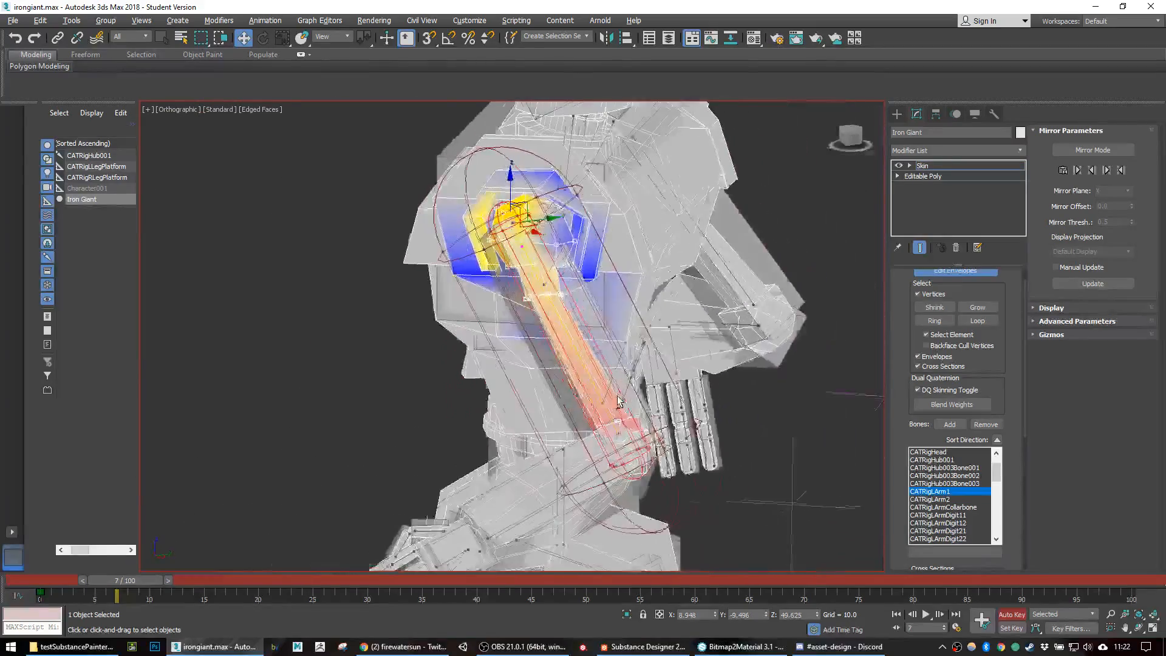
{"action": "left_click_drag", "start_coordinate": [1003, 405], "coordinate": [1003, 374]}
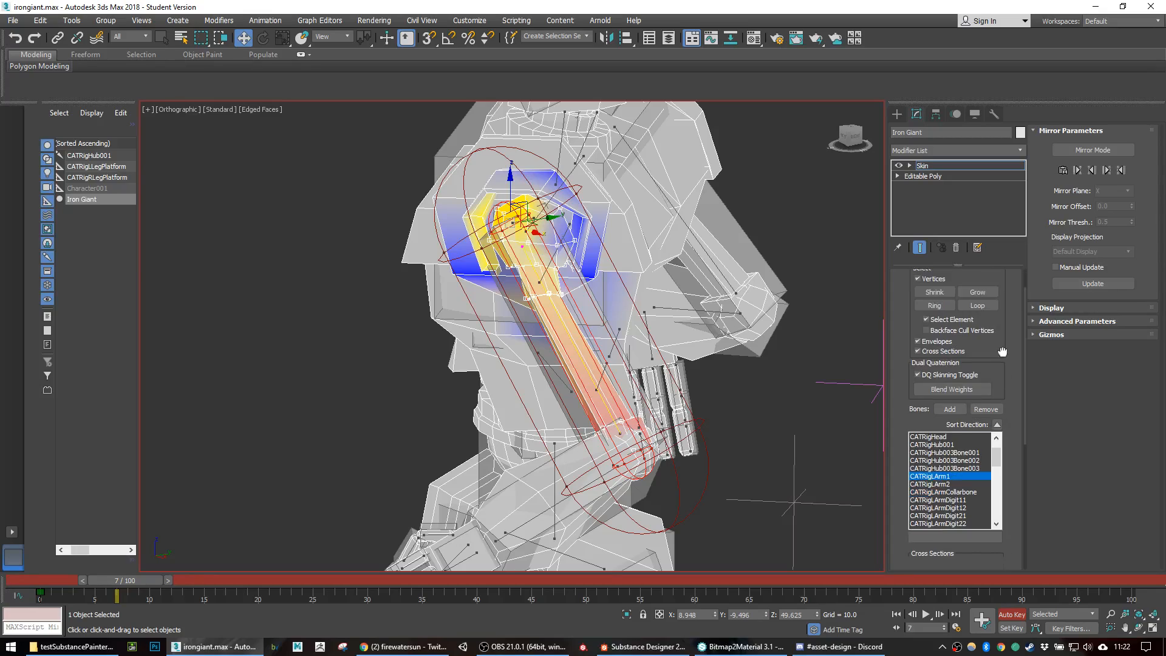
{"action": "scroll", "coordinate": [1003, 374], "scroll_direction": "down", "scroll_amount": 5}
{"action": "scroll", "coordinate": [1001, 440], "scroll_direction": "down", "scroll_amount": 5}
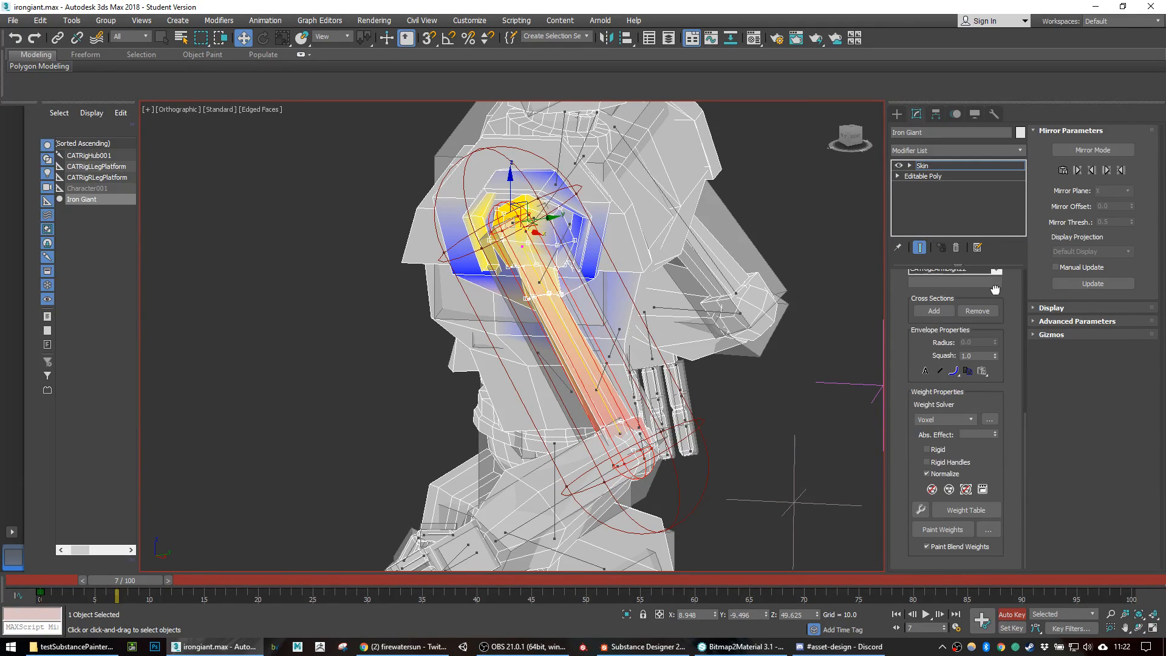
{"action": "left_click", "coordinate": [920, 510]}
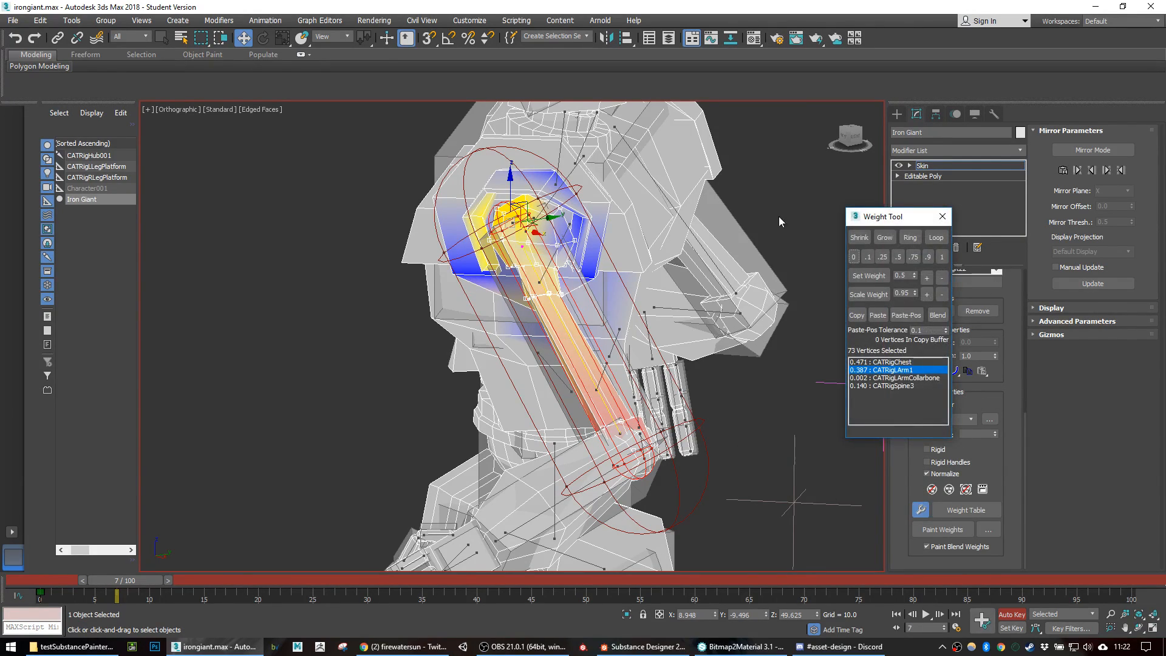
{"action": "left_click", "coordinate": [941, 258]}
{"action": "middle_click_drag", "start_coordinate": [599, 301], "coordinate": [674, 287], "text": "alt"}
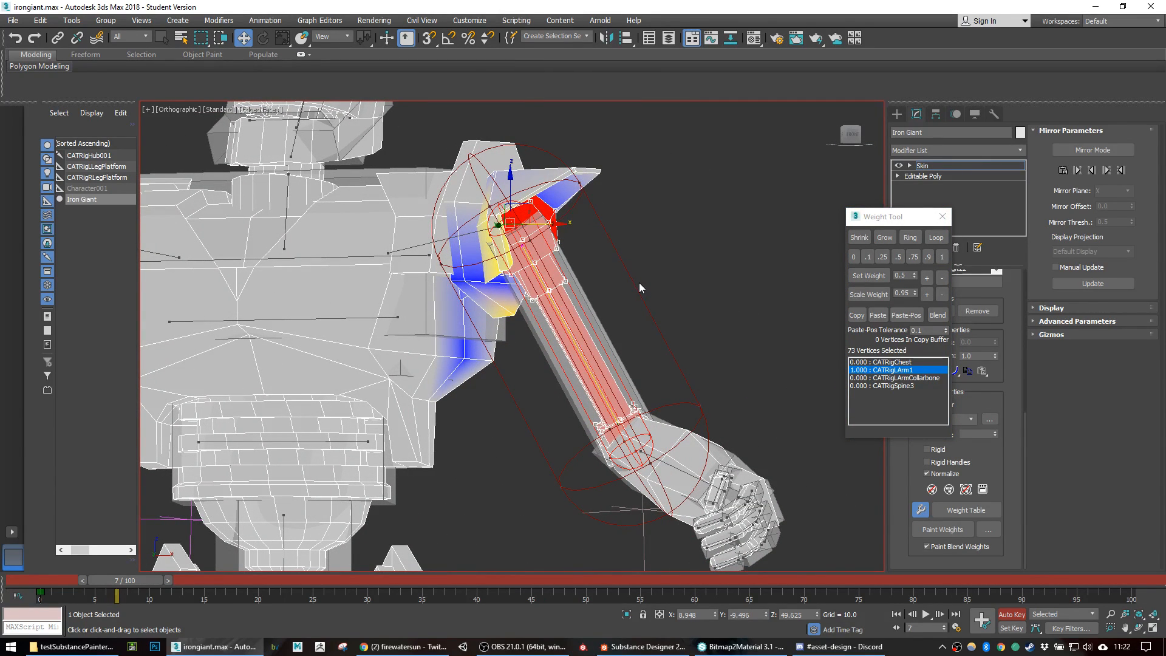
Step: Invert the vertex selection and set the CATRigLArm1 weight to 0 on all vertices outside the left upper arm
{"action": "key", "text": "ctrl+a"}
{"action": "left_click", "coordinate": [853, 257]}
{"action": "middle_click_drag", "start_coordinate": [596, 290], "coordinate": [626, 258], "text": "alt"}
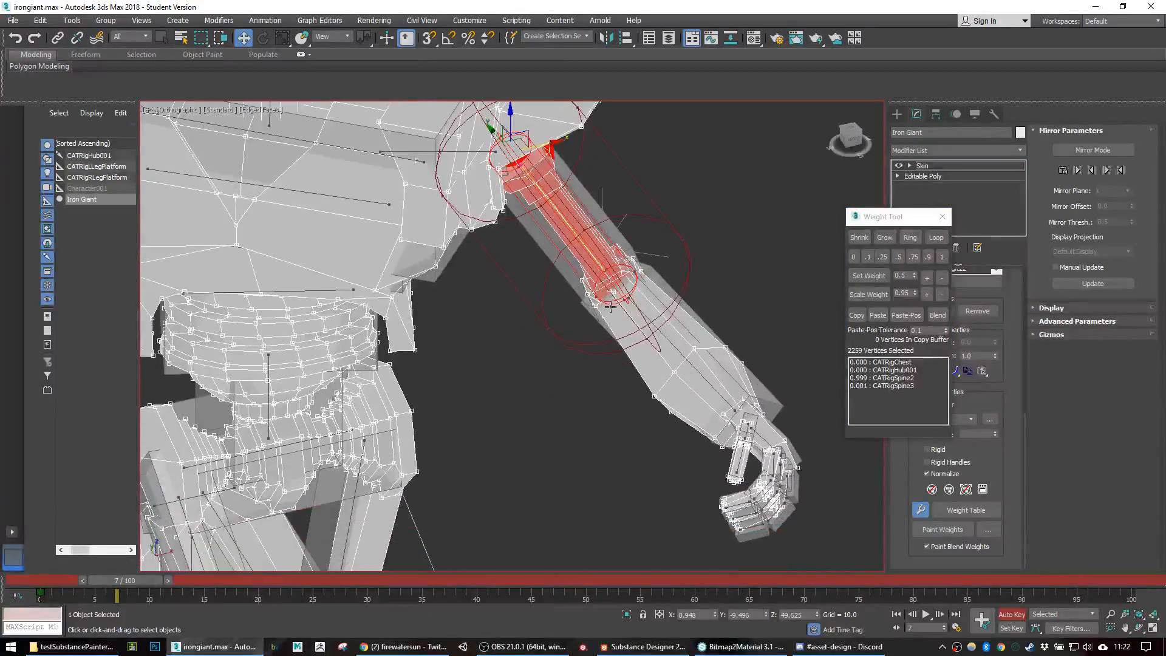
Step: Weight the left thigh element 1 to the CATRigLLeg1 bone, then invert the selection and set that bone's weight to 0 elsewhere
{"action": "scroll", "coordinate": [619, 273], "scroll_direction": "down", "scroll_amount": 3}
{"action": "middle_click_drag", "start_coordinate": [642, 355], "coordinate": [617, 318], "text": "alt"}
{"action": "mouse_move", "coordinate": [590, 365]}
{"action": "middle_mouse_down"}
{"action": "mouse_move", "coordinate": [605, 347]}
{"action": "mouse_move", "coordinate": [556, 395]}
{"action": "mouse_move", "coordinate": [573, 367]}
{"action": "middle_mouse_up"}
{"action": "scroll", "coordinate": [544, 426], "scroll_direction": "up", "scroll_amount": 3}
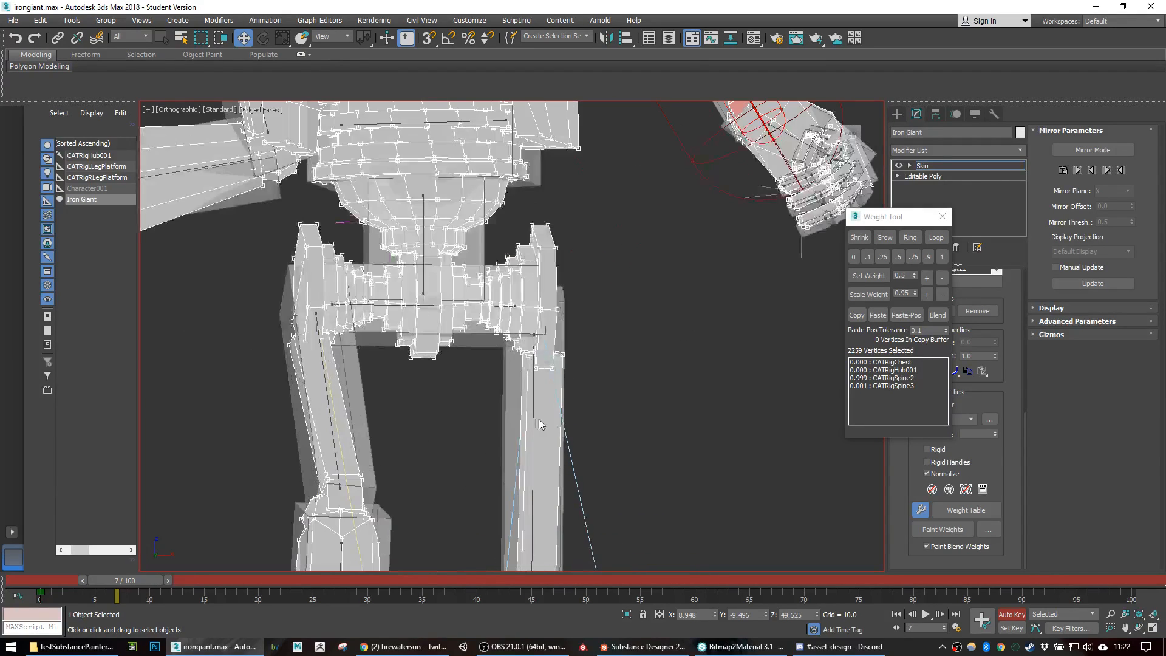
{"action": "left_click", "coordinate": [533, 412]}
{"action": "left_click_drag", "start_coordinate": [640, 276], "coordinate": [549, 378]}
{"action": "left_click", "coordinate": [942, 256]}
{"action": "middle_click_drag", "start_coordinate": [617, 419], "coordinate": [646, 380]}
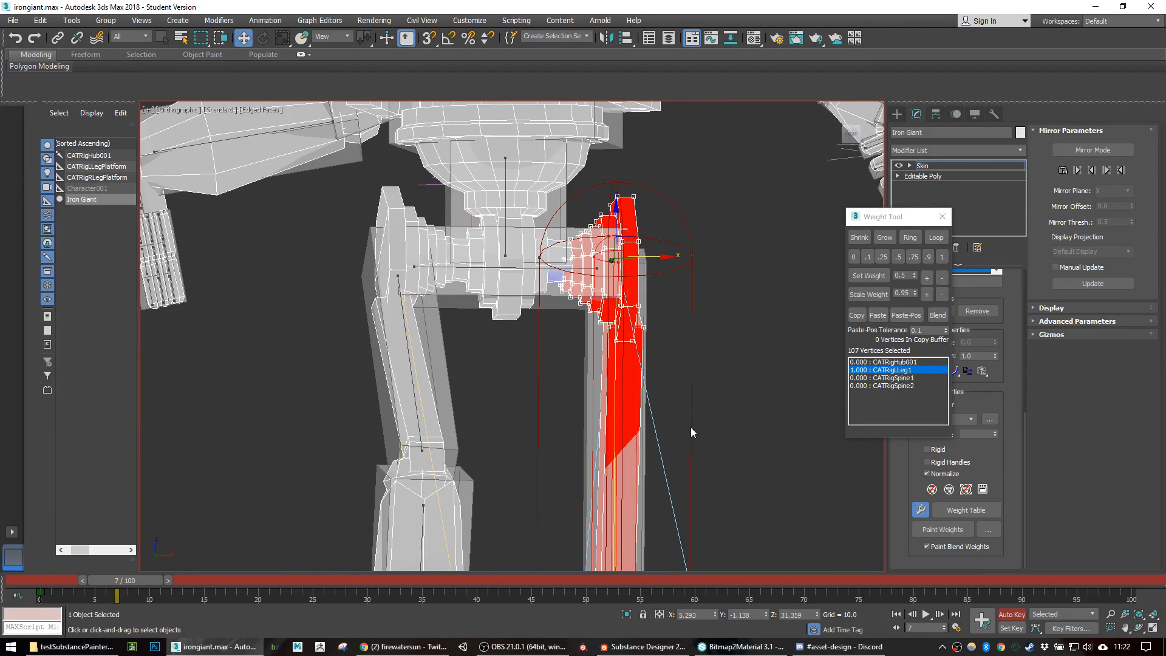
{"action": "scroll", "coordinate": [692, 432], "scroll_direction": "down", "scroll_amount": 3}
{"action": "key", "text": "ctrl+a"}
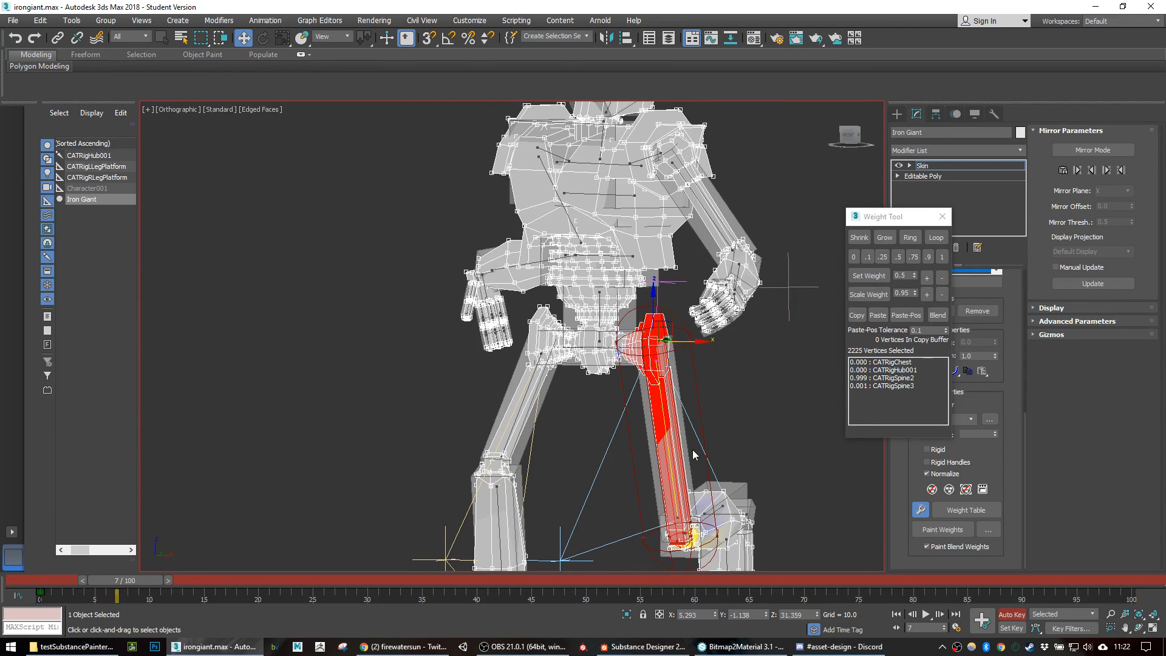
Step: Give the left lower-leg element's vertices a weight of 1 on the left shin bone
{"action": "scroll", "coordinate": [631, 376], "scroll_direction": "up", "scroll_amount": 10}
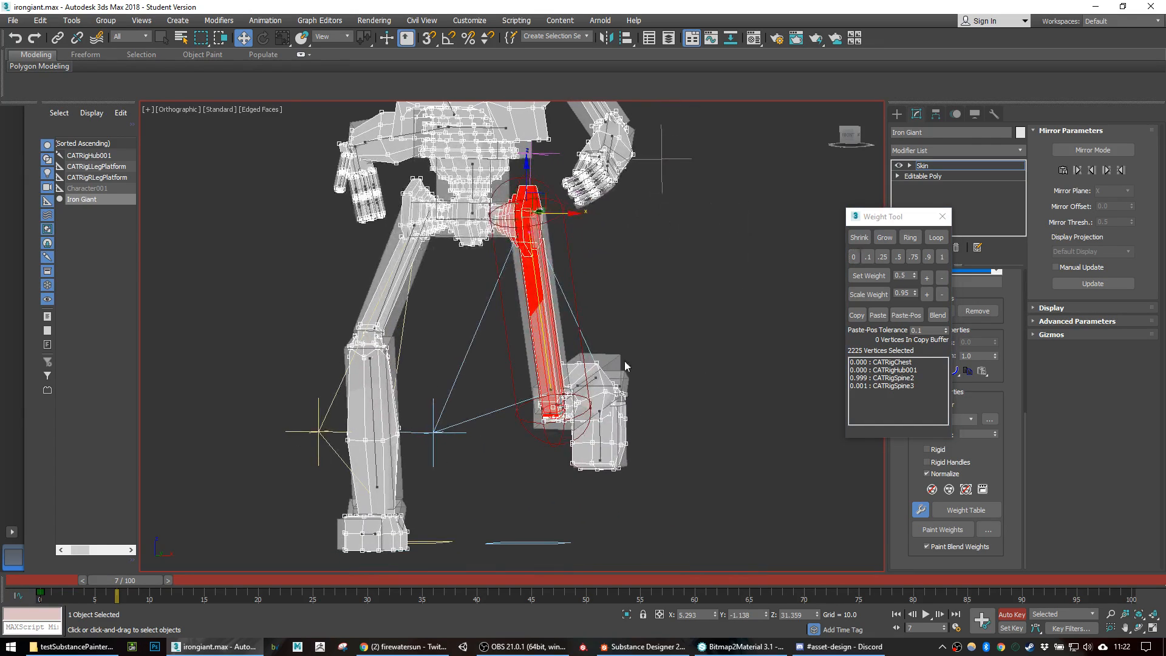
{"action": "left_click", "coordinate": [655, 399]}
{"action": "middle_click_drag", "start_coordinate": [697, 390], "coordinate": [602, 385]}
{"action": "left_click_drag", "start_coordinate": [579, 306], "coordinate": [640, 343]}
{"action": "left_click", "coordinate": [942, 257]}
Step: Give the left foot element's vertices a weight of 1 on the CATRigAnkleBone001 bone
{"action": "middle_click_drag", "start_coordinate": [730, 429], "coordinate": [570, 387]}
{"action": "scroll", "coordinate": [624, 350], "scroll_direction": "up", "scroll_amount": 2}
{"action": "left_click", "coordinate": [603, 376]}
{"action": "left_click_drag", "start_coordinate": [712, 450], "coordinate": [642, 504]}
{"action": "left_click", "coordinate": [940, 258]}
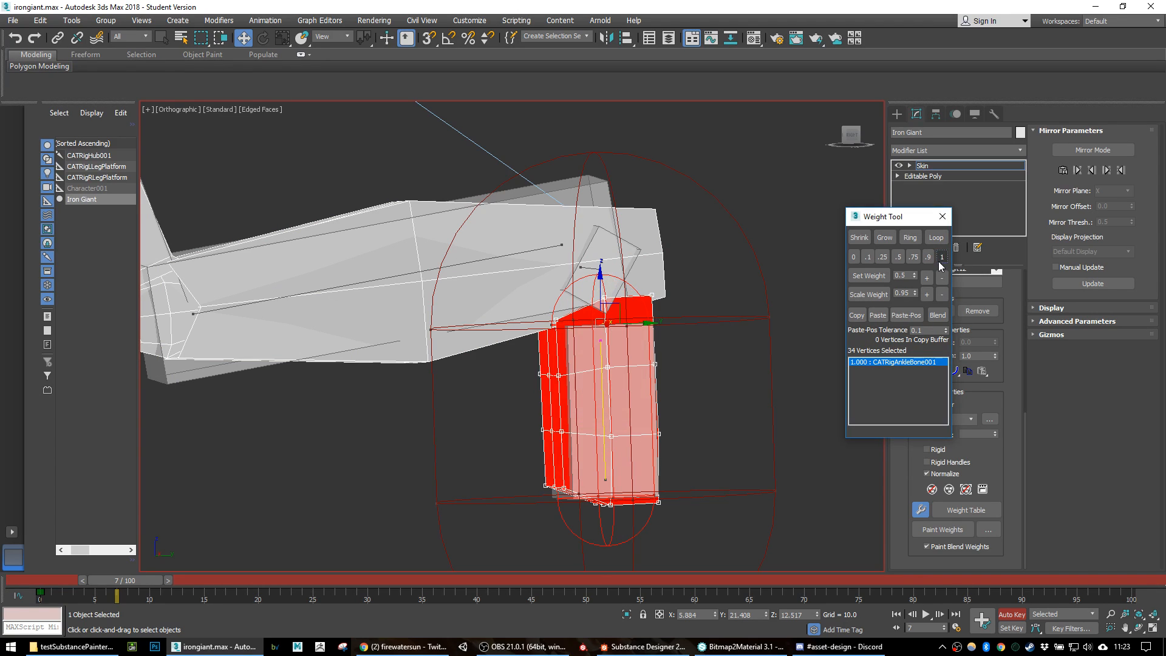
Step: Examine the left leg and foot deformation in the test pose from several angles, and close the Weight Tool
{"action": "scroll", "coordinate": [590, 337], "scroll_direction": "down", "scroll_amount": 4}
{"action": "middle_click_drag", "start_coordinate": [456, 418], "coordinate": [575, 435], "text": "alt"}
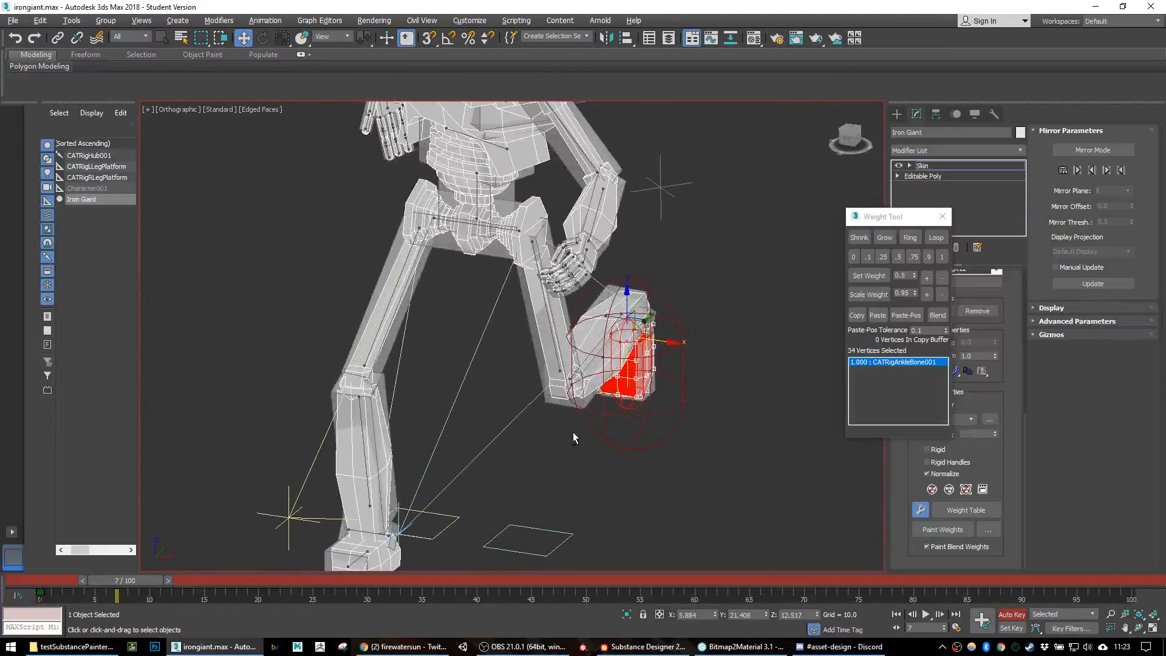
{"action": "scroll", "coordinate": [571, 419], "scroll_direction": "up", "scroll_amount": 3}
{"action": "scroll", "coordinate": [533, 380], "scroll_direction": "up", "scroll_amount": 2}
{"action": "scroll", "coordinate": [532, 373], "scroll_direction": "down", "scroll_amount": 3}
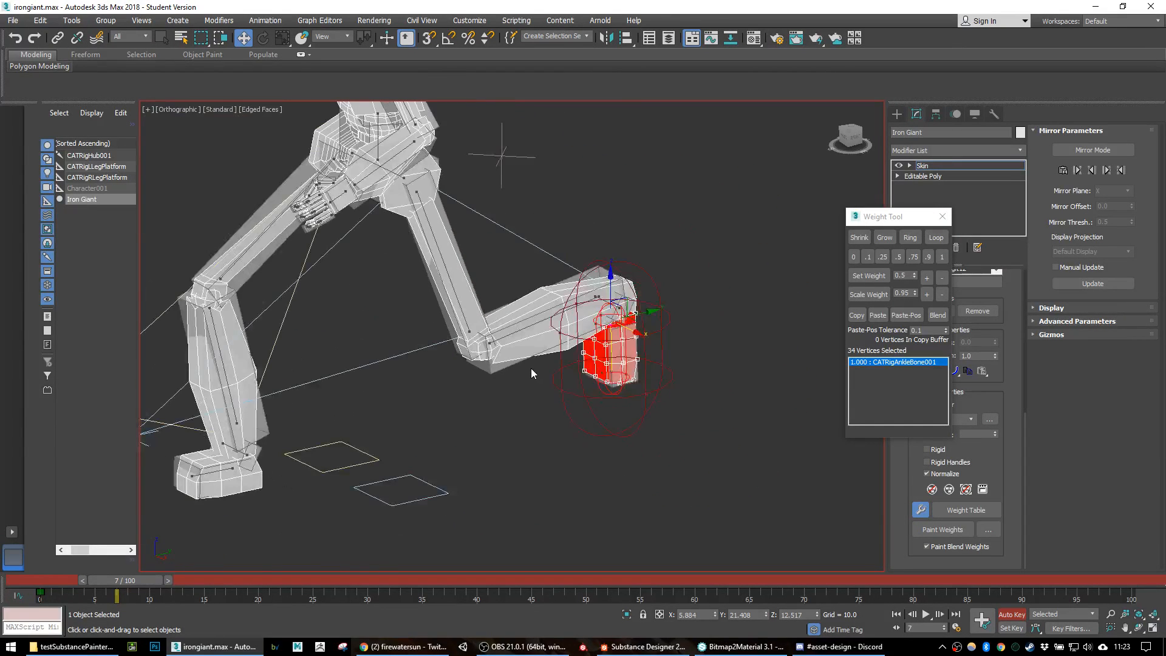
{"action": "left_click_drag", "start_coordinate": [907, 224], "coordinate": [778, 236]}
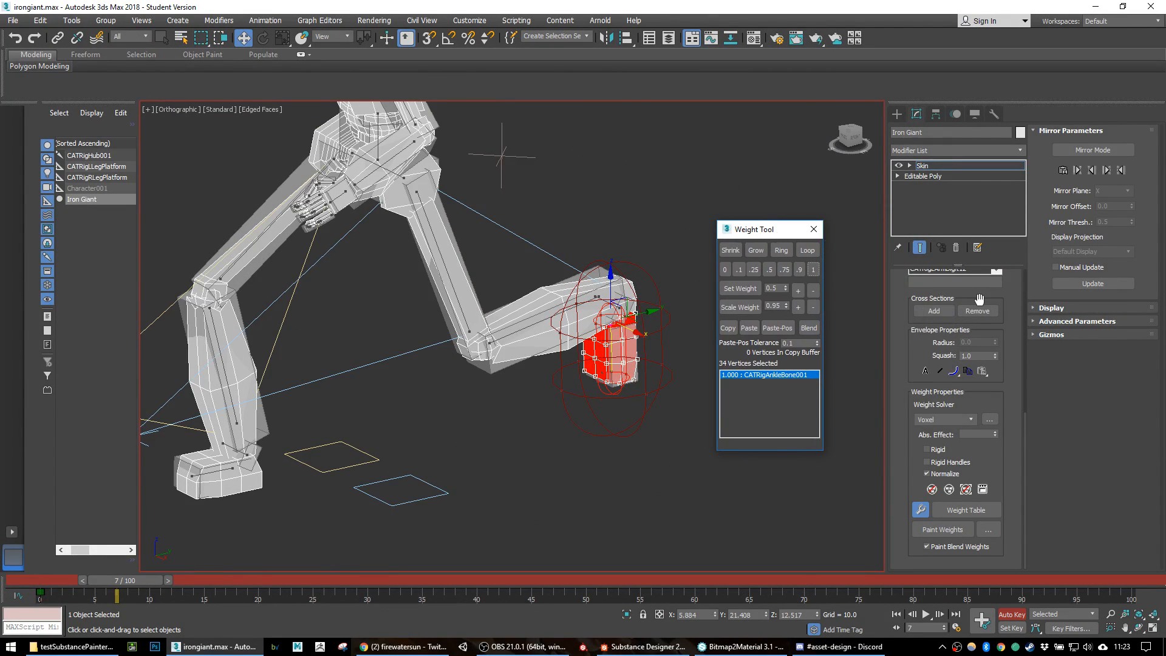
{"action": "scroll", "coordinate": [1003, 304], "scroll_direction": "up", "scroll_amount": 8}
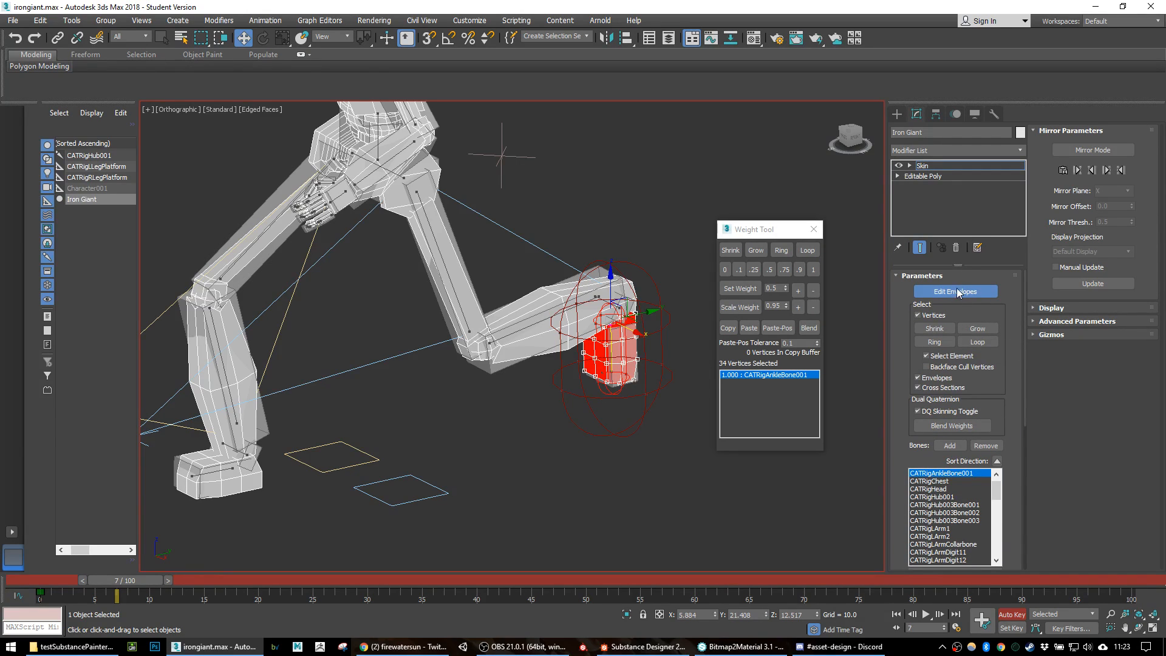
{"action": "middle_click_drag", "start_coordinate": [651, 299], "coordinate": [521, 392], "text": "alt"}
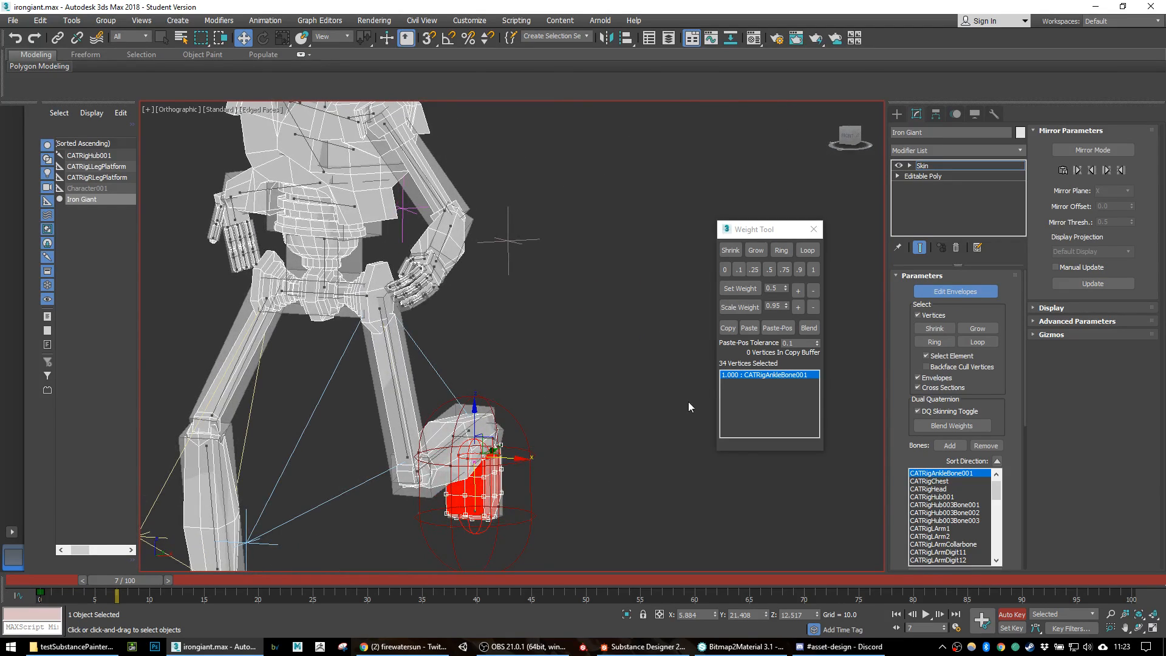
{"action": "left_click", "coordinate": [816, 236]}
{"action": "middle_click_drag", "start_coordinate": [712, 239], "coordinate": [681, 327]}
{"action": "middle_click_drag", "start_coordinate": [565, 328], "coordinate": [593, 321], "text": "alt"}
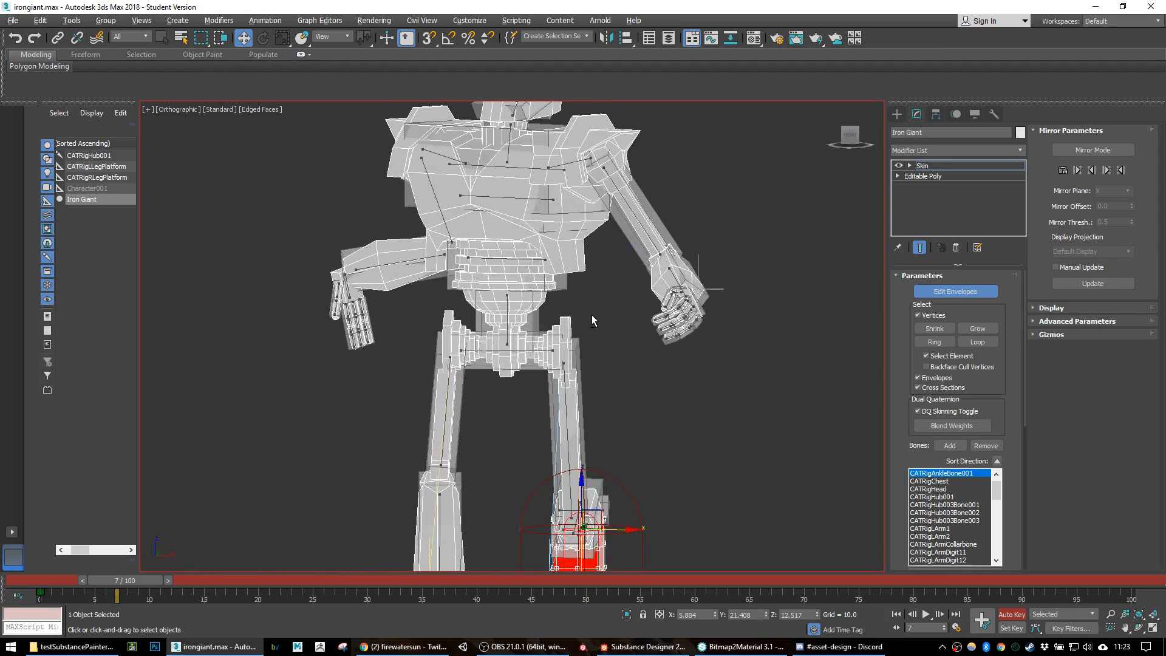
Step: Inspect the weight influence of the CATRigHub001, CATRigSpine2 and CATRigSpine3 bones on the pelvis, waist and chest
{"action": "scroll", "coordinate": [587, 282], "scroll_direction": "up", "scroll_amount": 3}
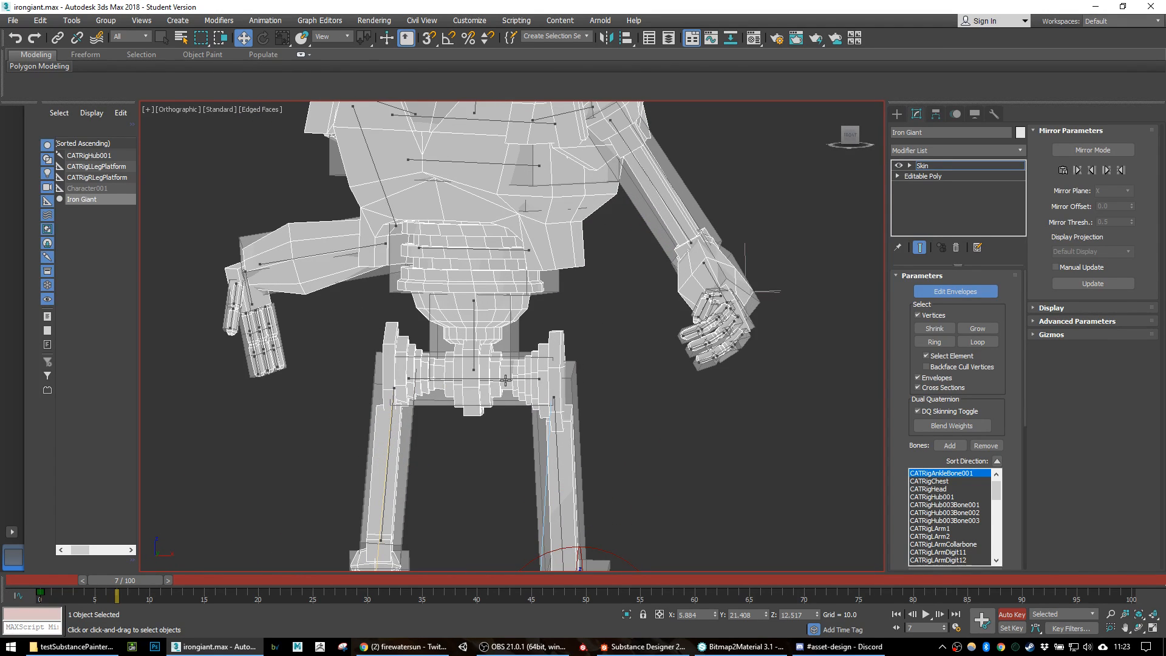
{"action": "left_click", "coordinate": [484, 381]}
{"action": "scroll", "coordinate": [517, 376], "scroll_direction": "up", "scroll_amount": 3}
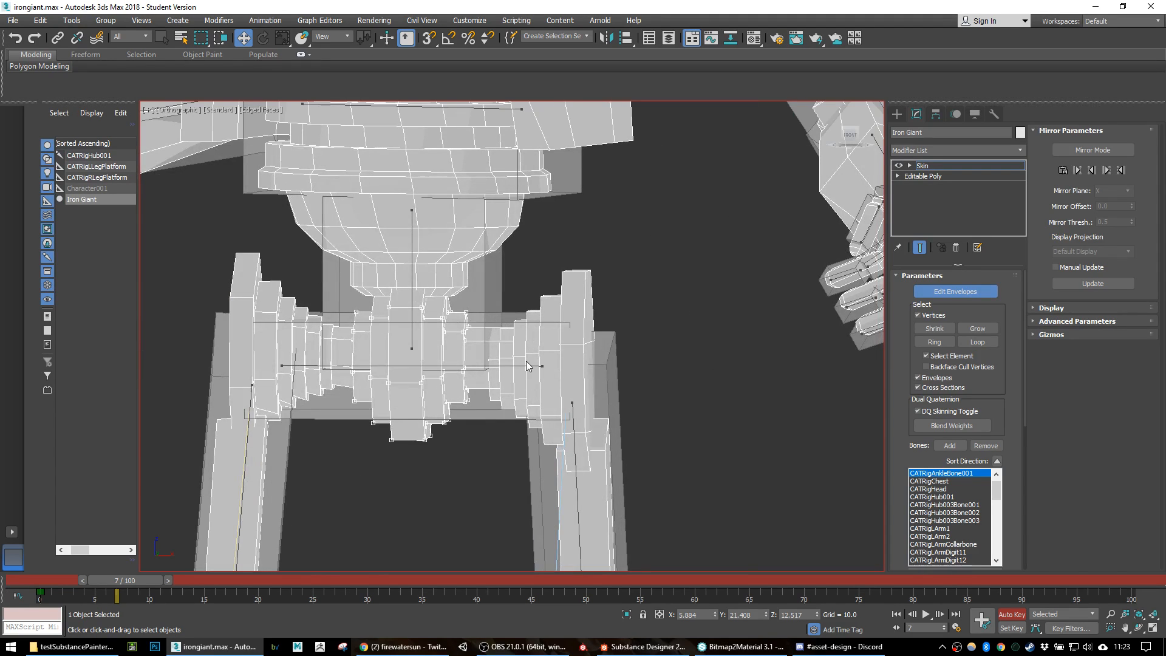
{"action": "left_click", "coordinate": [538, 367]}
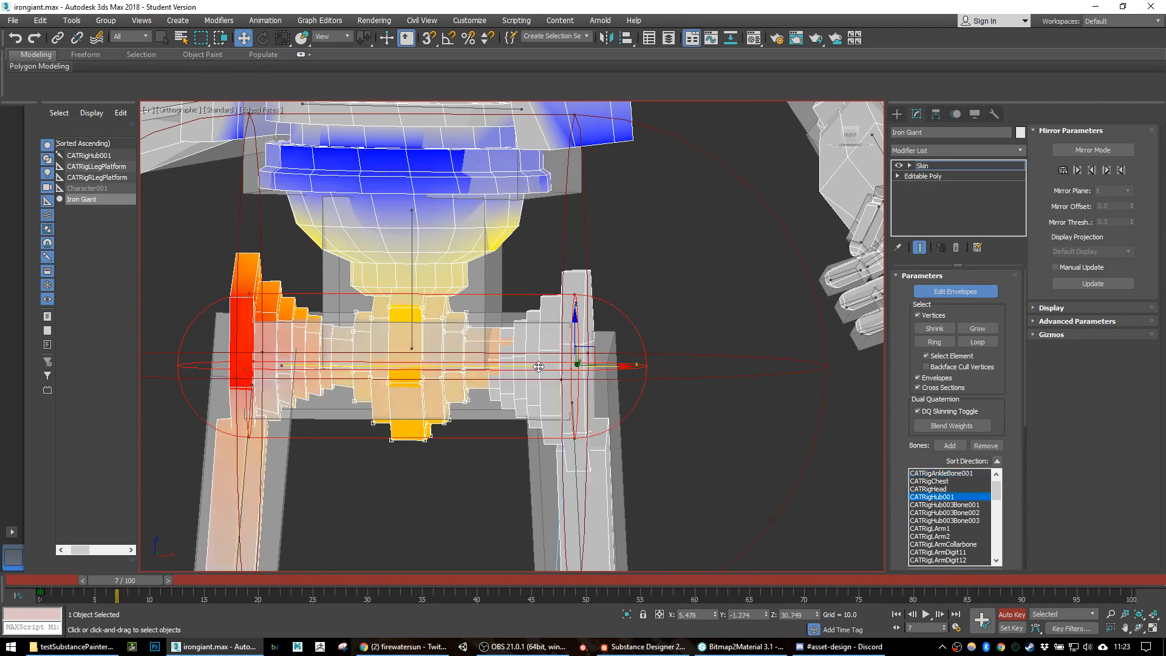
{"action": "scroll", "coordinate": [536, 368], "scroll_direction": "down", "scroll_amount": 4}
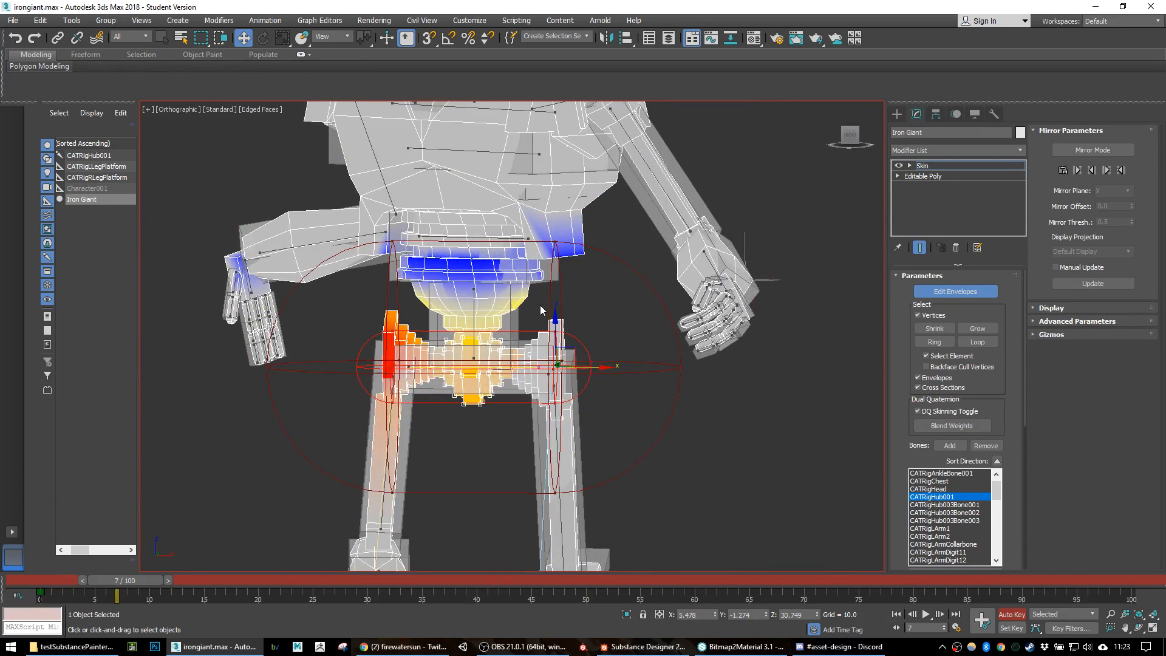
{"action": "middle_click_drag", "start_coordinate": [568, 268], "coordinate": [514, 283]}
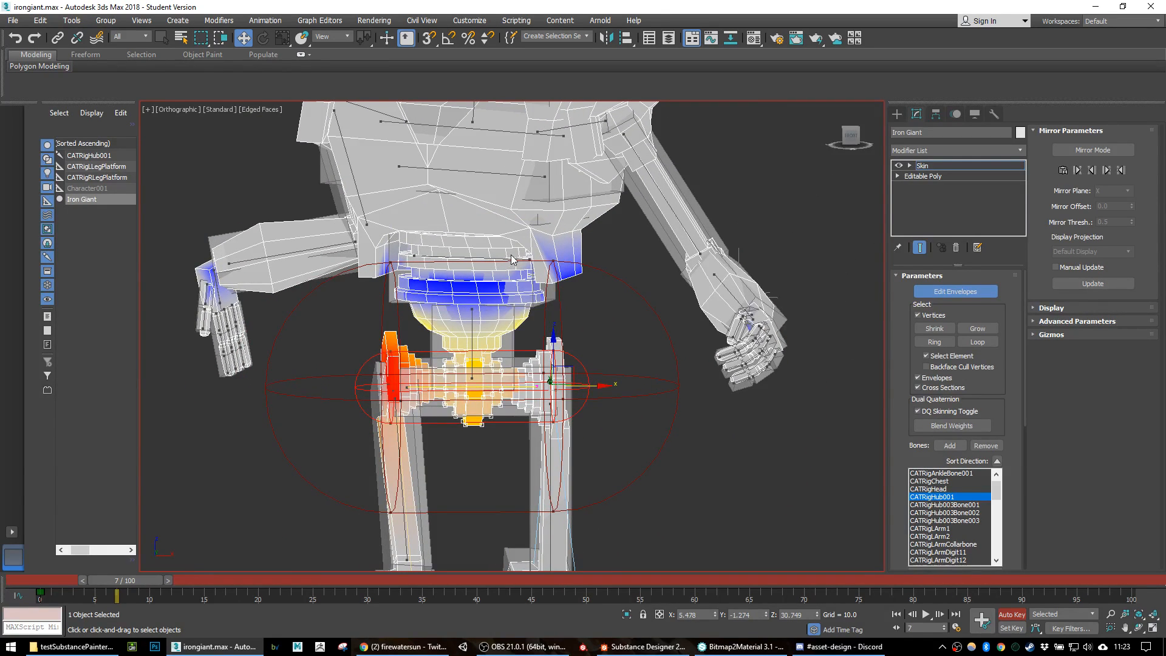
{"action": "scroll", "coordinate": [515, 263], "scroll_direction": "up", "scroll_amount": 5}
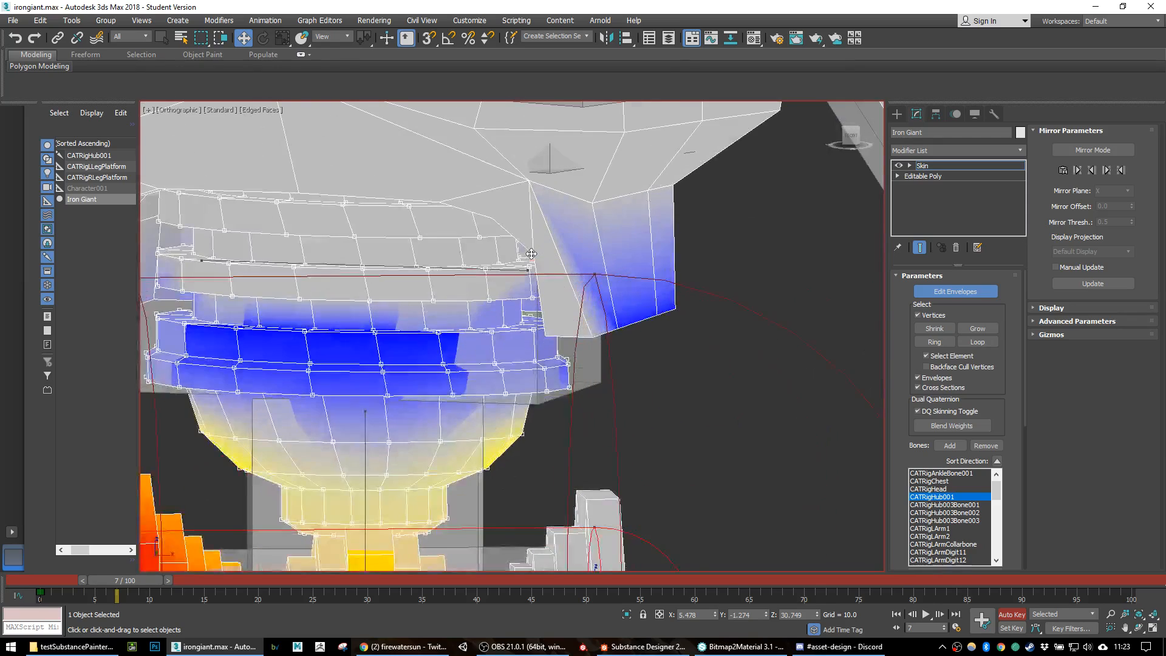
{"action": "left_click", "coordinate": [519, 269]}
{"action": "scroll", "coordinate": [559, 261], "scroll_direction": "down", "scroll_amount": 6}
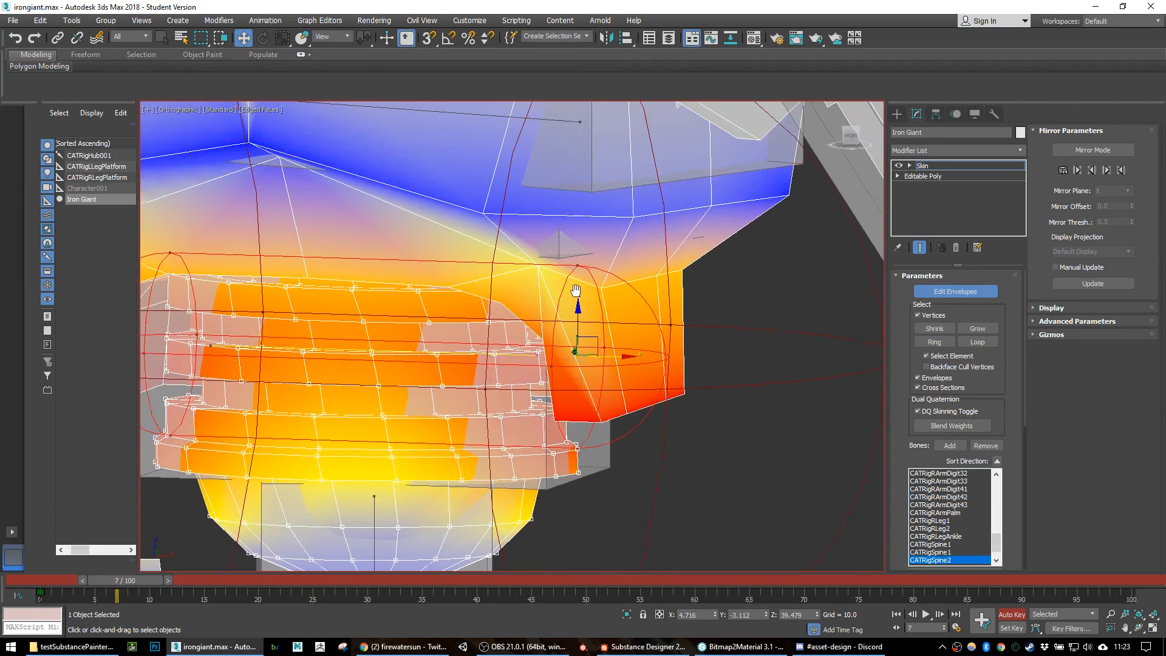
{"action": "middle_click_drag", "start_coordinate": [564, 261], "coordinate": [562, 285]}
{"action": "scroll", "coordinate": [562, 285], "scroll_direction": "up", "scroll_amount": 3}
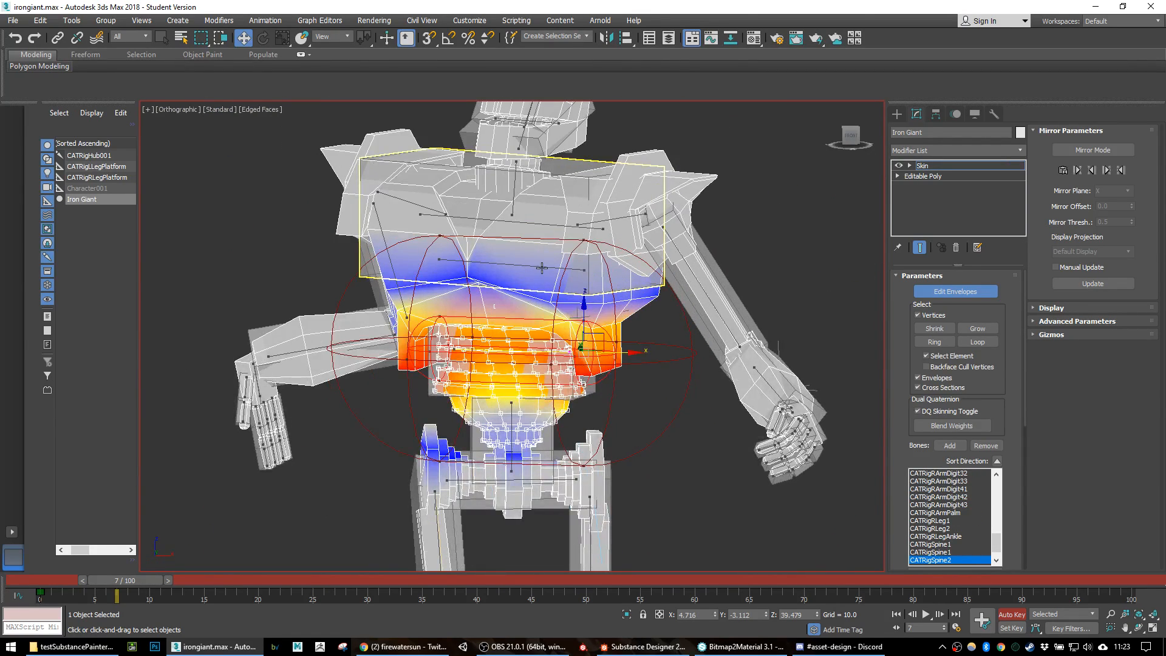
{"action": "left_click", "coordinate": [541, 268]}
{"action": "scroll", "coordinate": [542, 268], "scroll_direction": "up", "scroll_amount": 3}
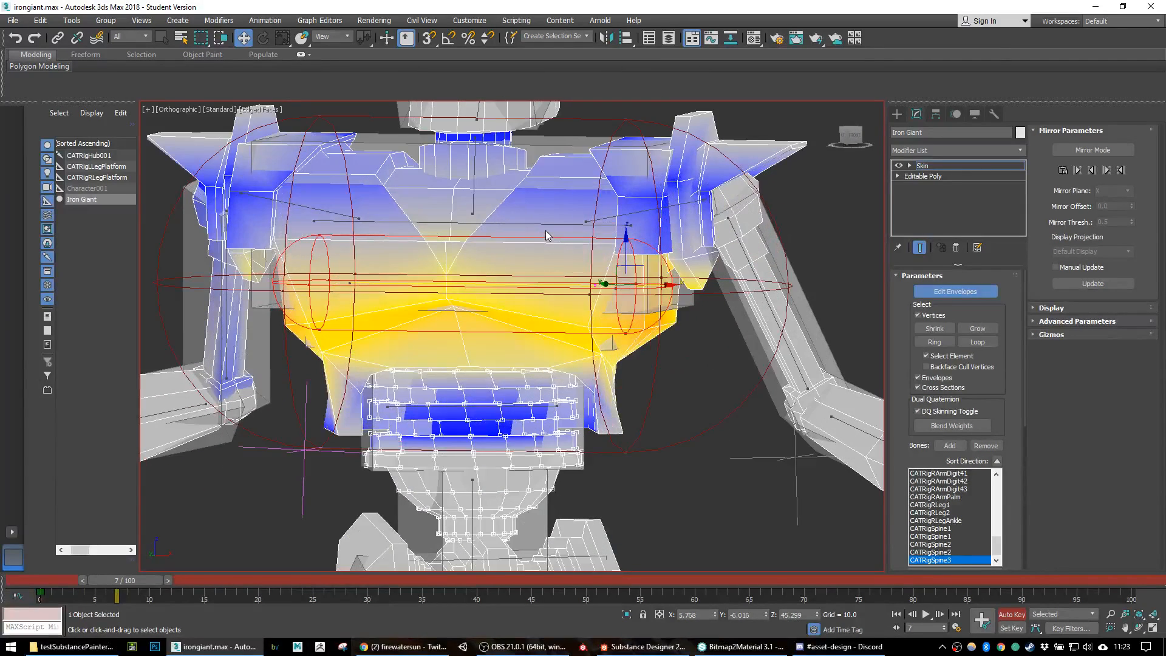
Step: Choose the CATRigLArmCollarbone bone and select the chest and shoulder vertices it wrongly influences
{"action": "left_click", "coordinate": [687, 206]}
{"action": "left_click_drag", "start_coordinate": [676, 181], "coordinate": [676, 181]}
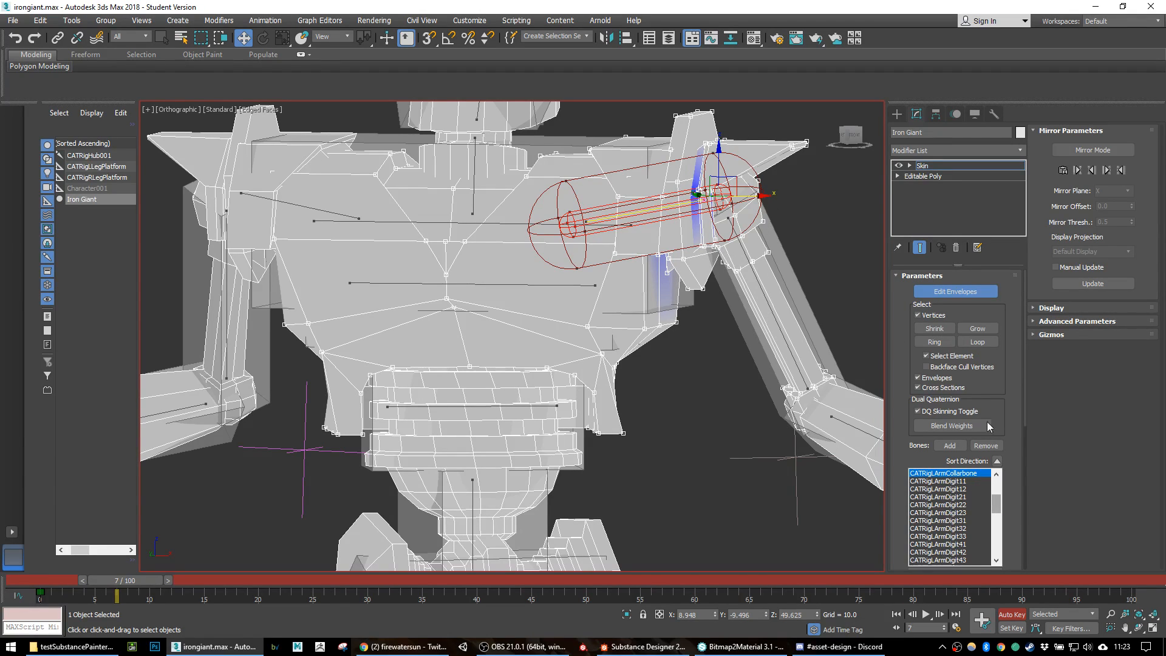
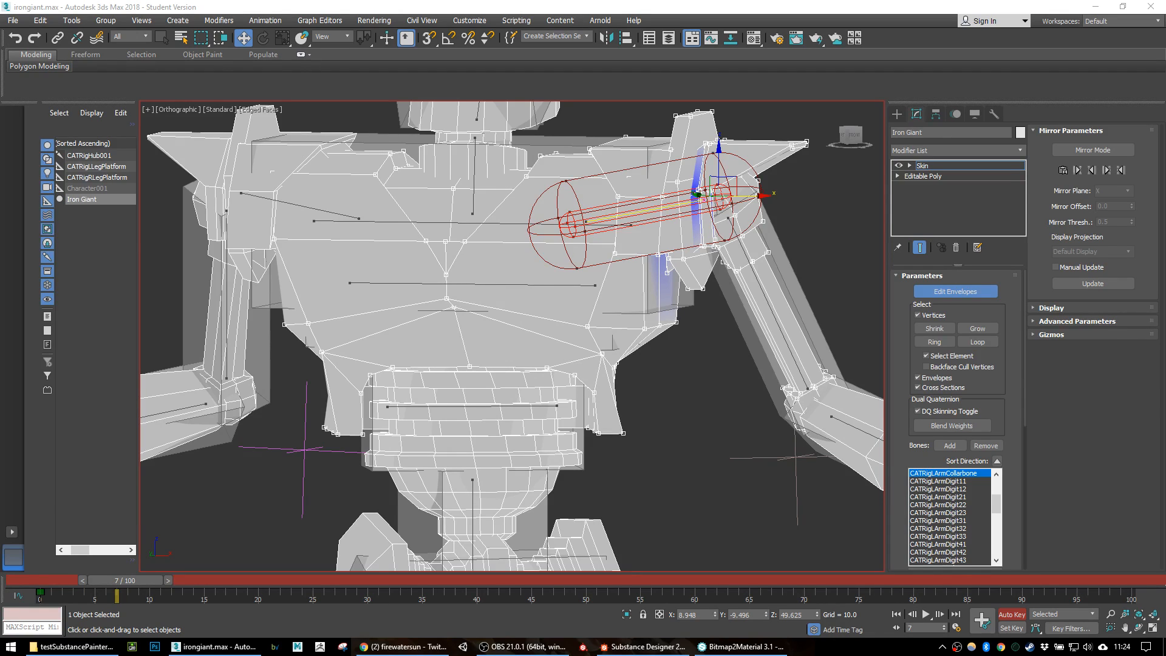
{"action": "key", "text": "alt+Tab"}
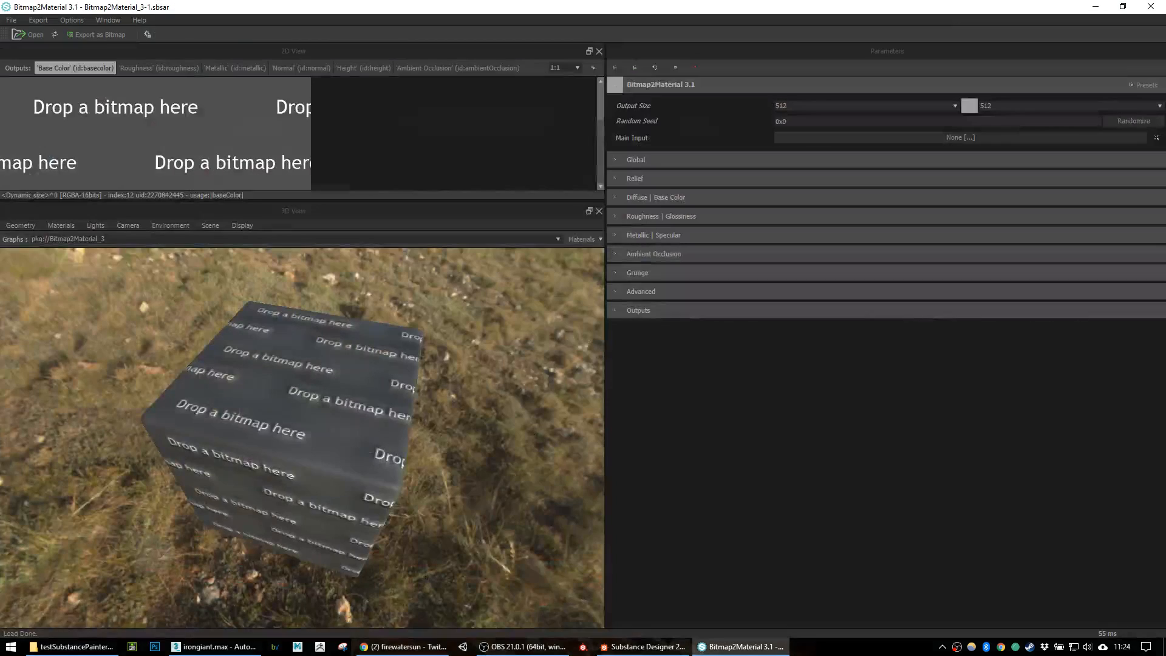
{"action": "key", "text": "alt+Tab"}
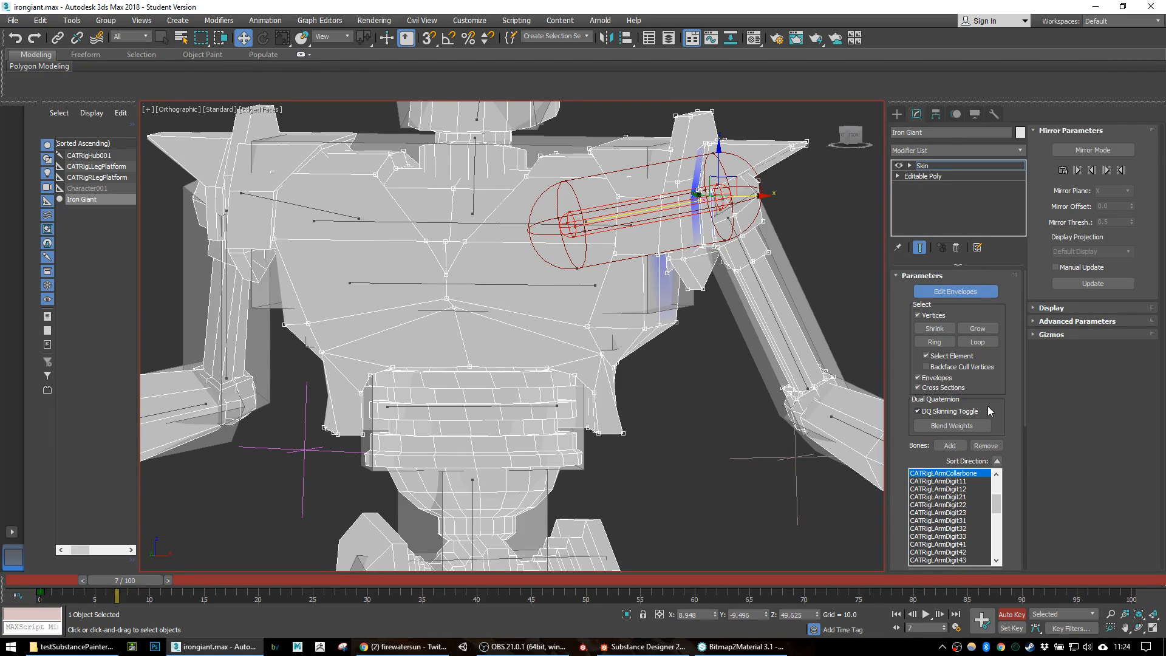
Step: Set the CATRigLArmCollarbone weight to 0 on the selected chest and shoulder vertices with the Weight Tool
{"action": "scroll", "coordinate": [996, 407], "scroll_direction": "down", "scroll_amount": 3}
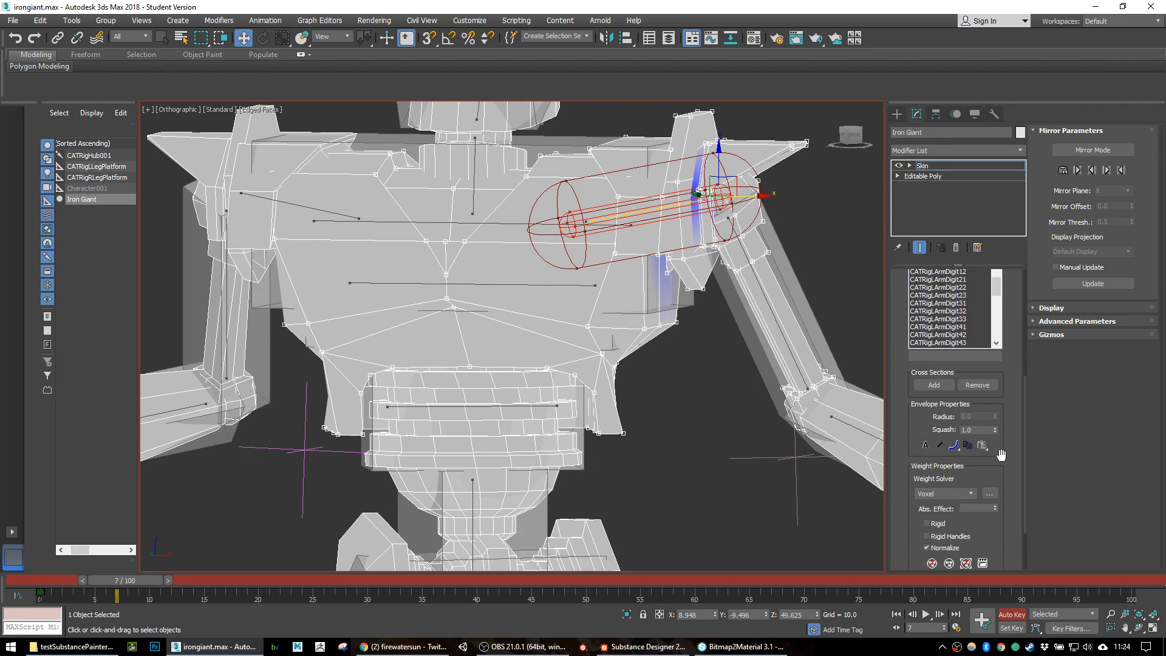
{"action": "scroll", "coordinate": [1001, 455], "scroll_direction": "down", "scroll_amount": 2}
{"action": "left_click", "coordinate": [920, 510]}
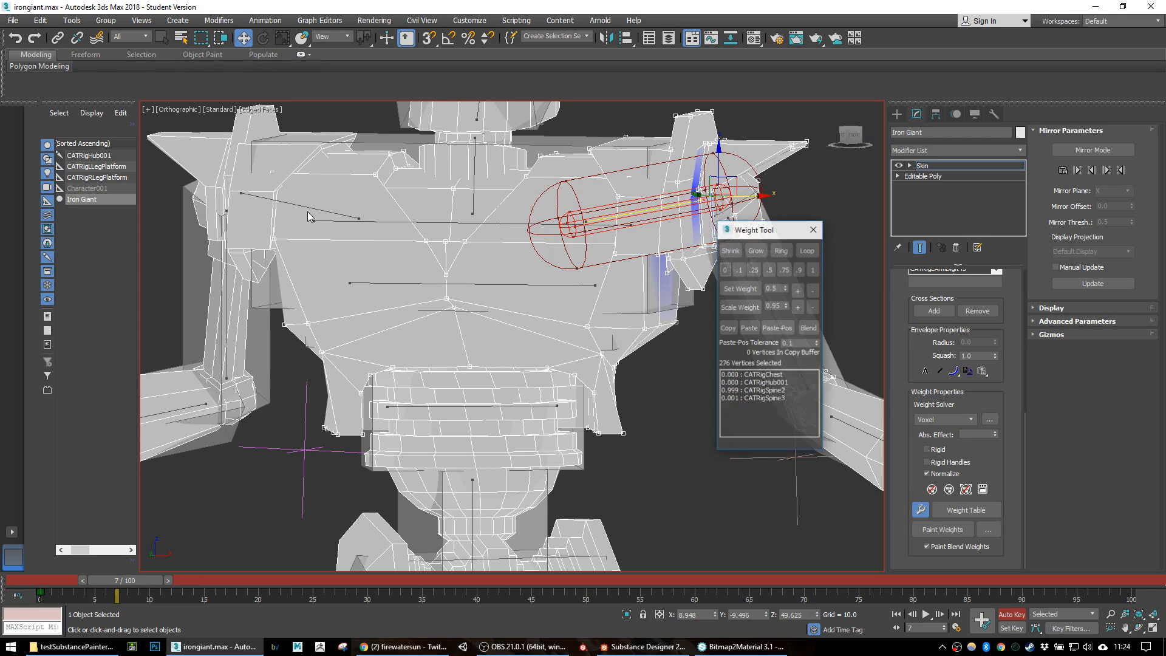
{"action": "left_click", "coordinate": [725, 269]}
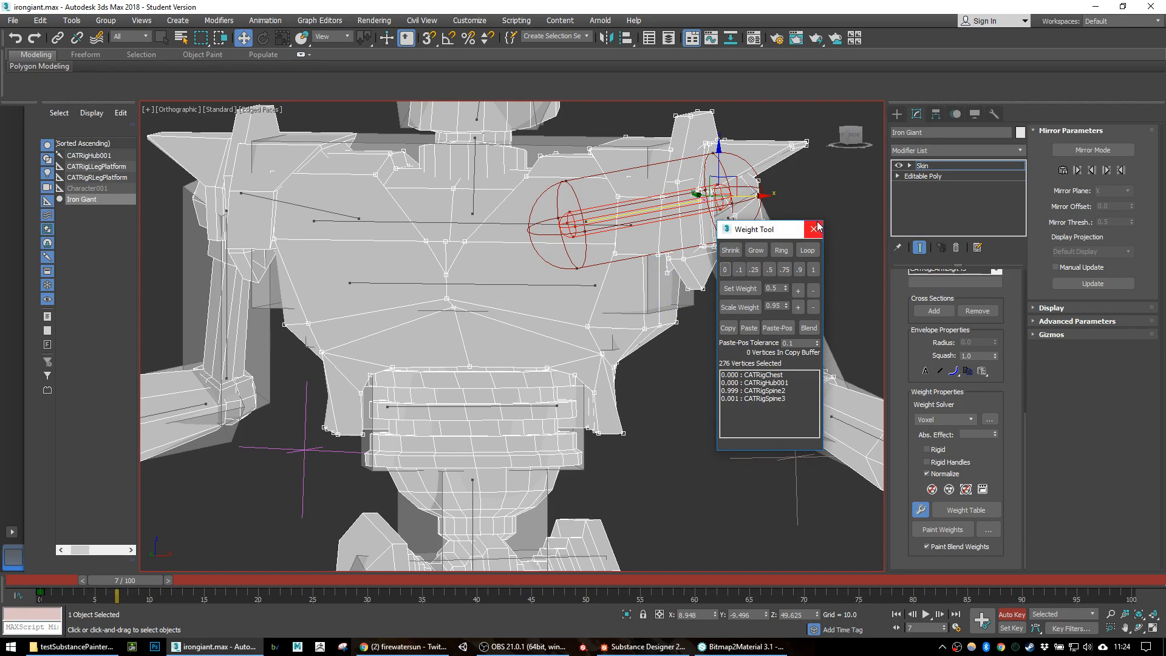
Step: Close the Weight Tool, clear the vertex selection and examine the torso, waist and arms in the test pose
{"action": "left_click", "coordinate": [818, 227]}
{"action": "left_click", "coordinate": [720, 412]}
{"action": "middle_click_drag", "start_coordinate": [670, 458], "coordinate": [673, 396]}
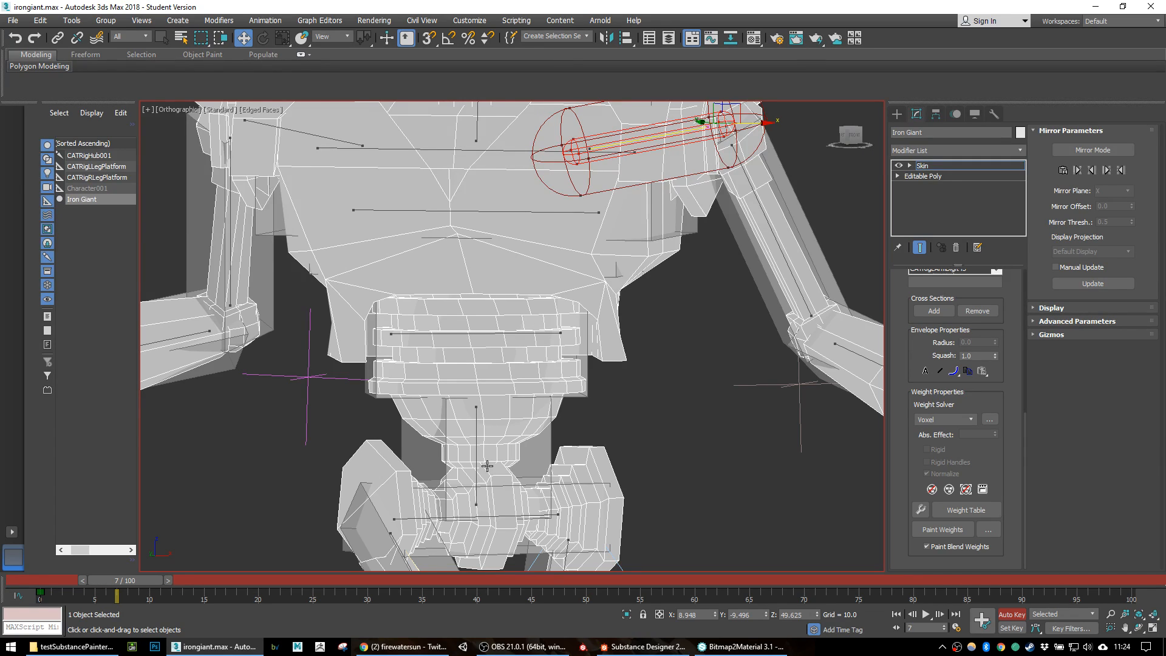
{"action": "scroll", "coordinate": [487, 466], "scroll_direction": "down", "scroll_amount": 5}
{"action": "scroll", "coordinate": [553, 493], "scroll_direction": "down", "scroll_amount": 2}
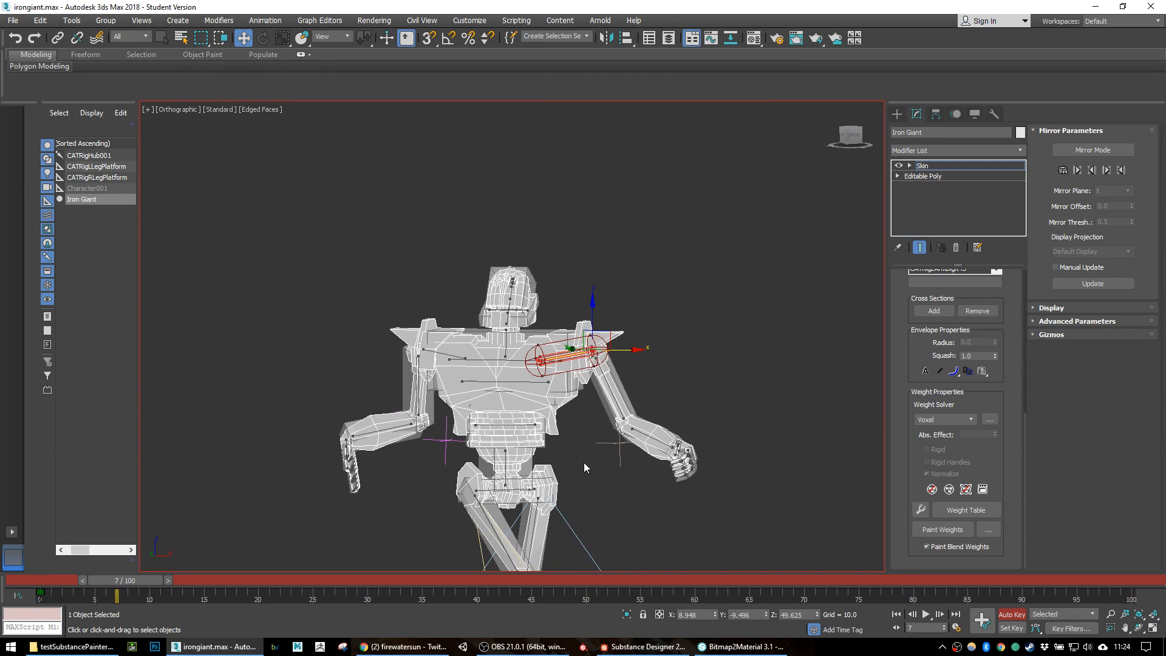
{"action": "scroll", "coordinate": [584, 468], "scroll_direction": "up", "scroll_amount": 3}
{"action": "middle_click_drag", "start_coordinate": [570, 429], "coordinate": [592, 342], "text": "alt"}
{"action": "scroll", "coordinate": [593, 401], "scroll_direction": "up", "scroll_amount": 3}
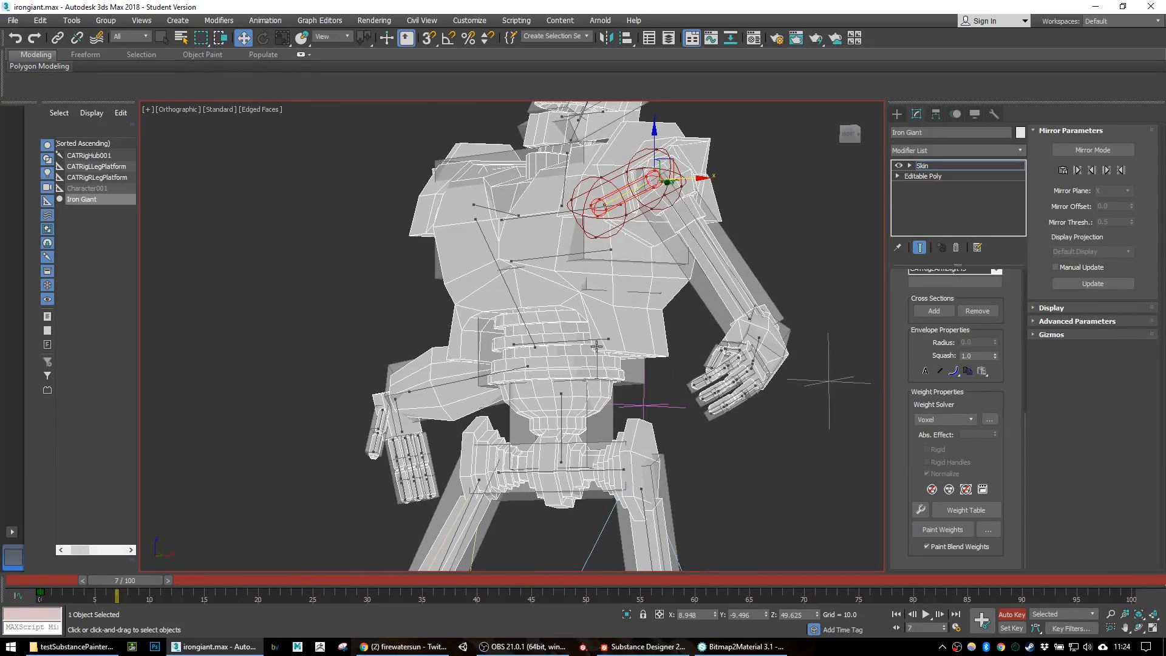
Step: Leave envelope editing and rotate the CATRigChest bone strongly to test how the upper body deforms
{"action": "left_click", "coordinate": [897, 115]}
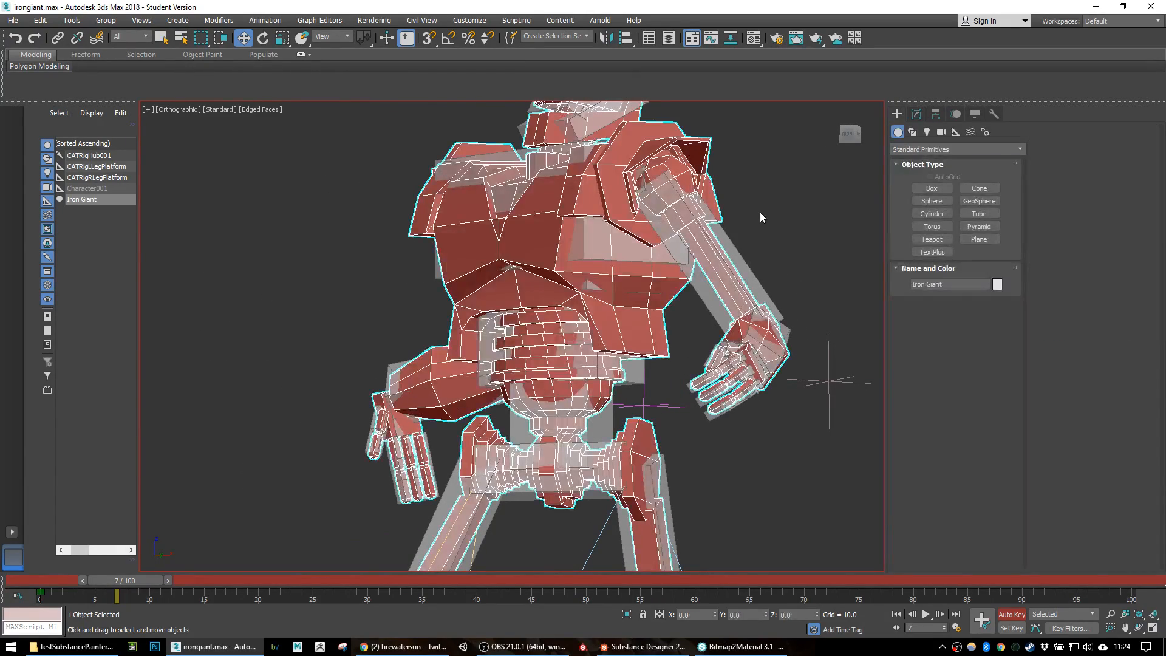
{"action": "left_click", "coordinate": [760, 217]}
{"action": "left_click", "coordinate": [512, 189]}
{"action": "key", "text": "e"}
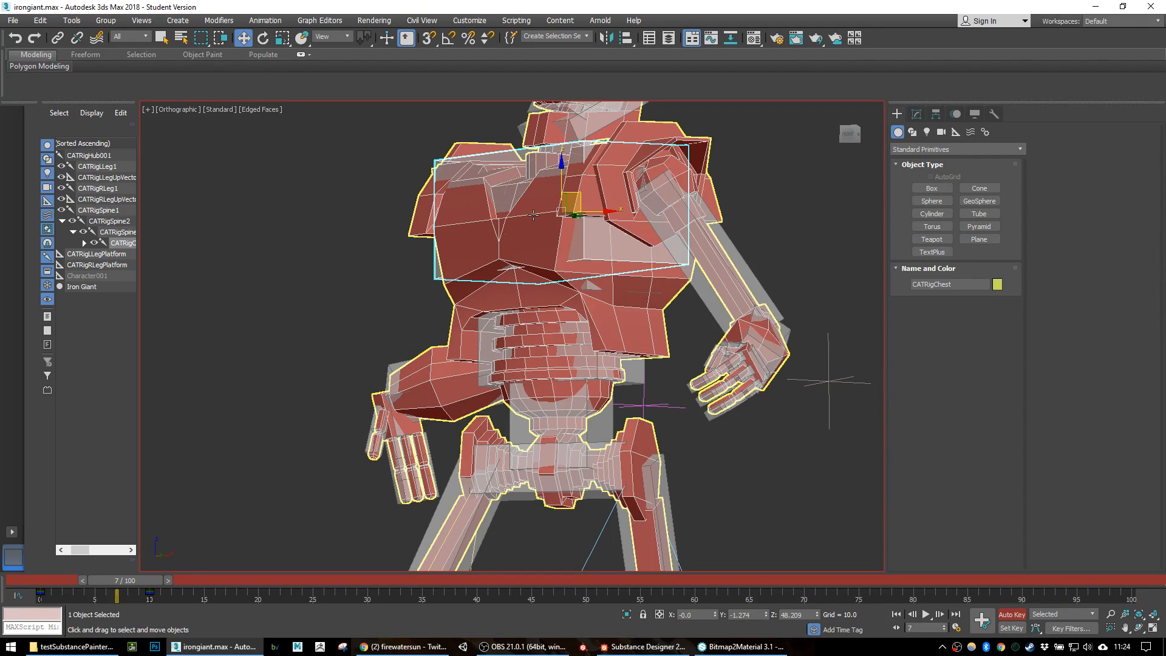
{"action": "left_click_drag", "start_coordinate": [523, 195], "coordinate": [316, 211]}
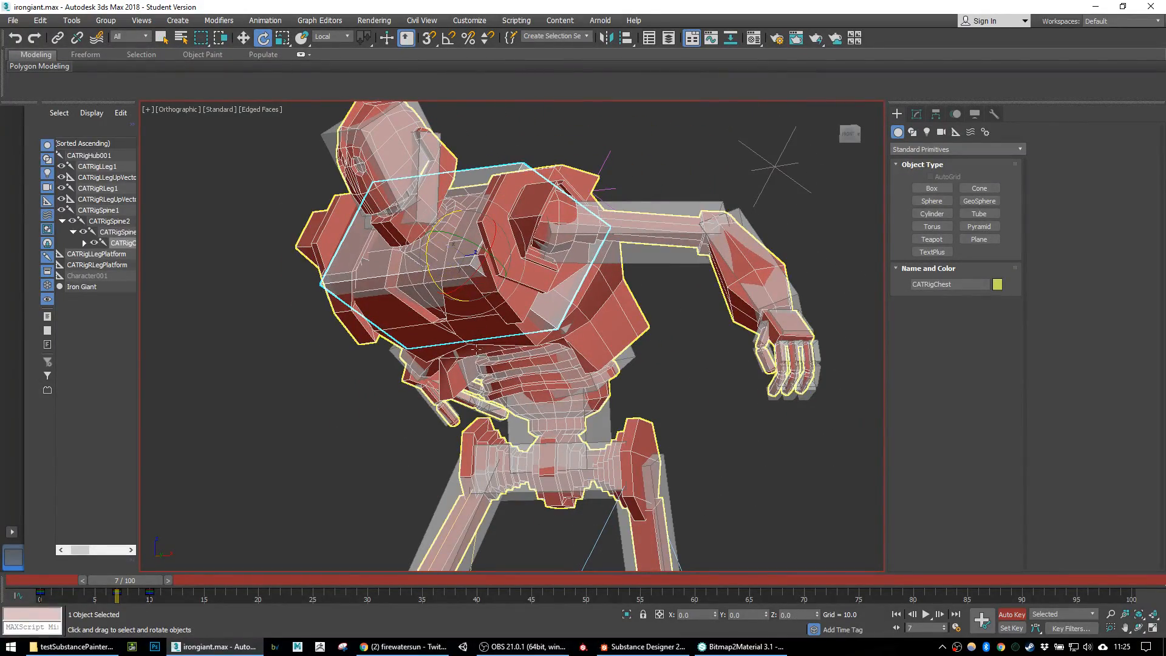
Step: Reopen the Iron Giant mesh's Skin envelopes and choose the CATRigLArmDigit11 bone at the base of the left thumb
{"action": "middle_click_drag", "start_coordinate": [547, 483], "coordinate": [531, 374]}
{"action": "scroll", "coordinate": [531, 373], "scroll_direction": "down", "scroll_amount": 3}
{"action": "middle_click_drag", "start_coordinate": [546, 415], "coordinate": [600, 388], "text": "alt"}
{"action": "scroll", "coordinate": [675, 323], "scroll_direction": "up", "scroll_amount": 10}
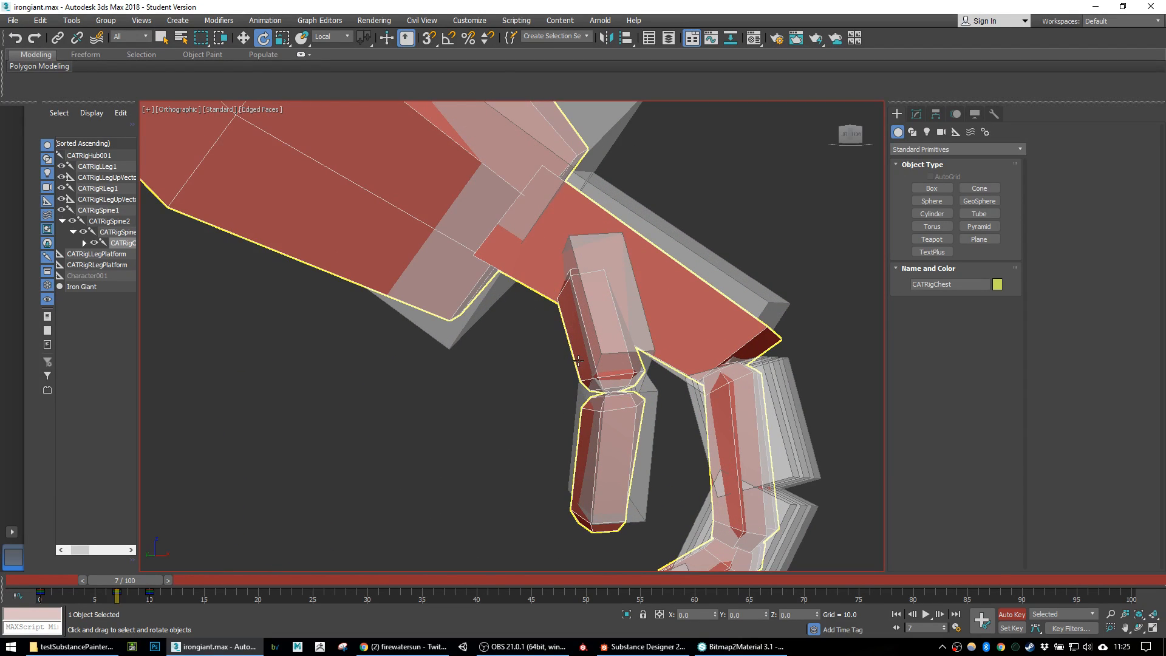
{"action": "left_click", "coordinate": [584, 351]}
{"action": "left_click", "coordinate": [917, 115]}
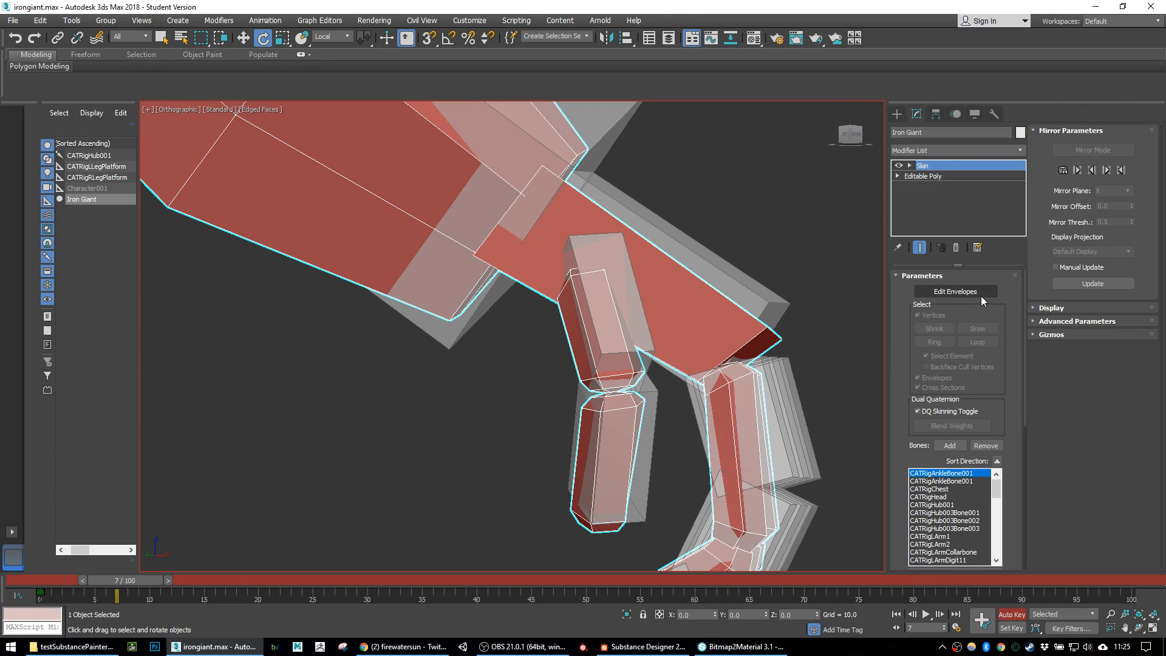
{"action": "left_click", "coordinate": [982, 294]}
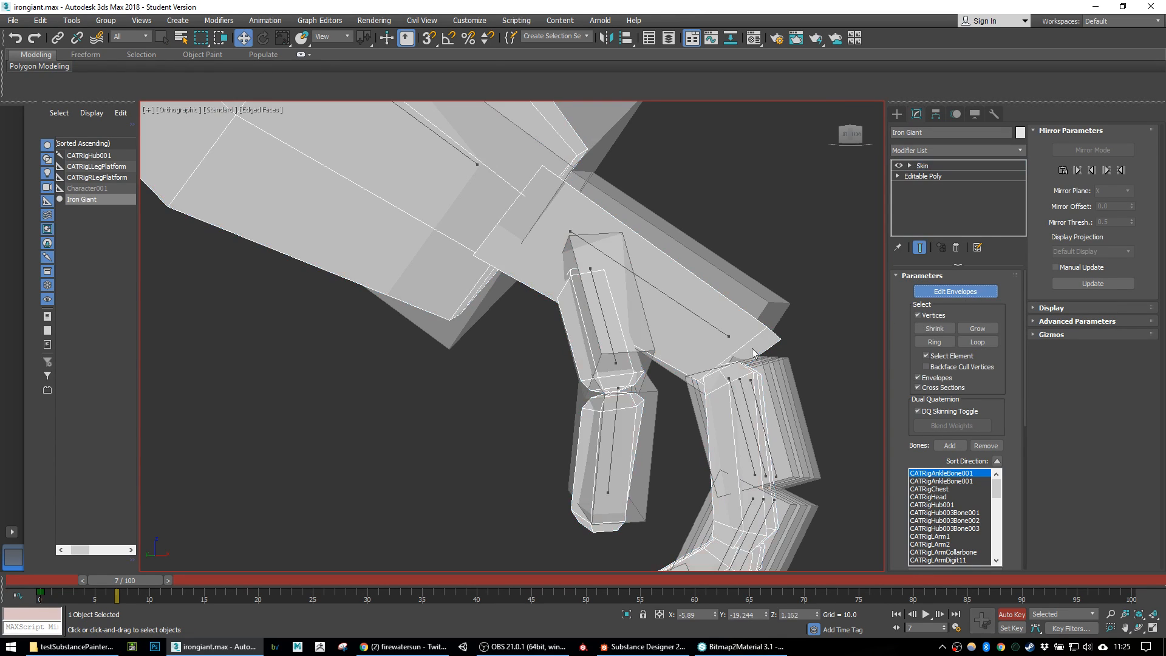
{"action": "left_click", "coordinate": [608, 334]}
{"action": "middle_click_drag", "start_coordinate": [588, 380], "coordinate": [566, 361], "text": "alt"}
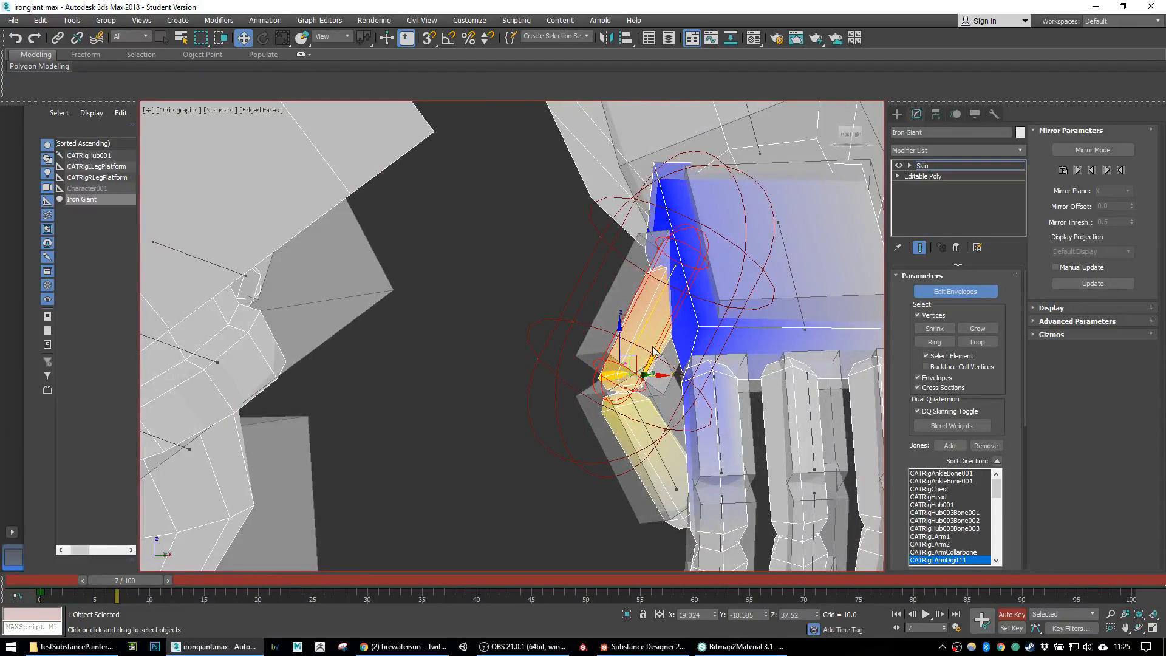
{"action": "mouse_move", "coordinate": [695, 327]}
{"action": "middle_mouse_down", "text": "alt"}
{"action": "mouse_move", "coordinate": [675, 336]}
{"action": "mouse_move", "coordinate": [685, 333]}
{"action": "middle_mouse_up", "text": "alt"}
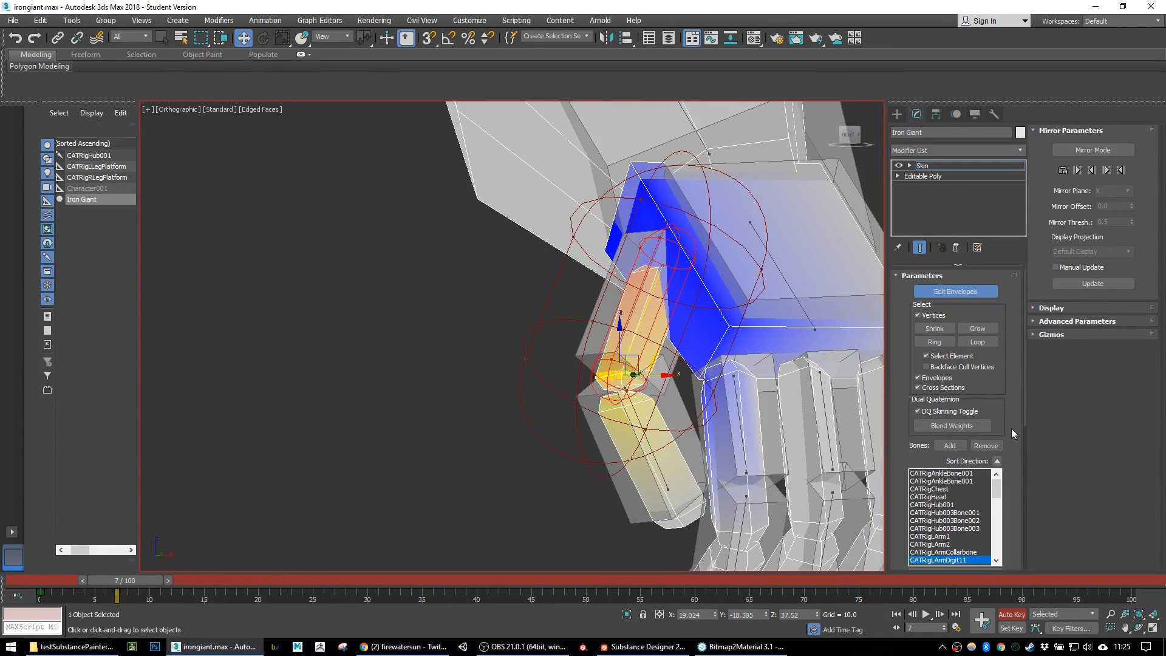
Step: Set the CATRigLArmDigit11 weight to 1 on the thumb's base segment with the Weight Tool
{"action": "left_click_drag", "start_coordinate": [1010, 422], "coordinate": [998, 192]}
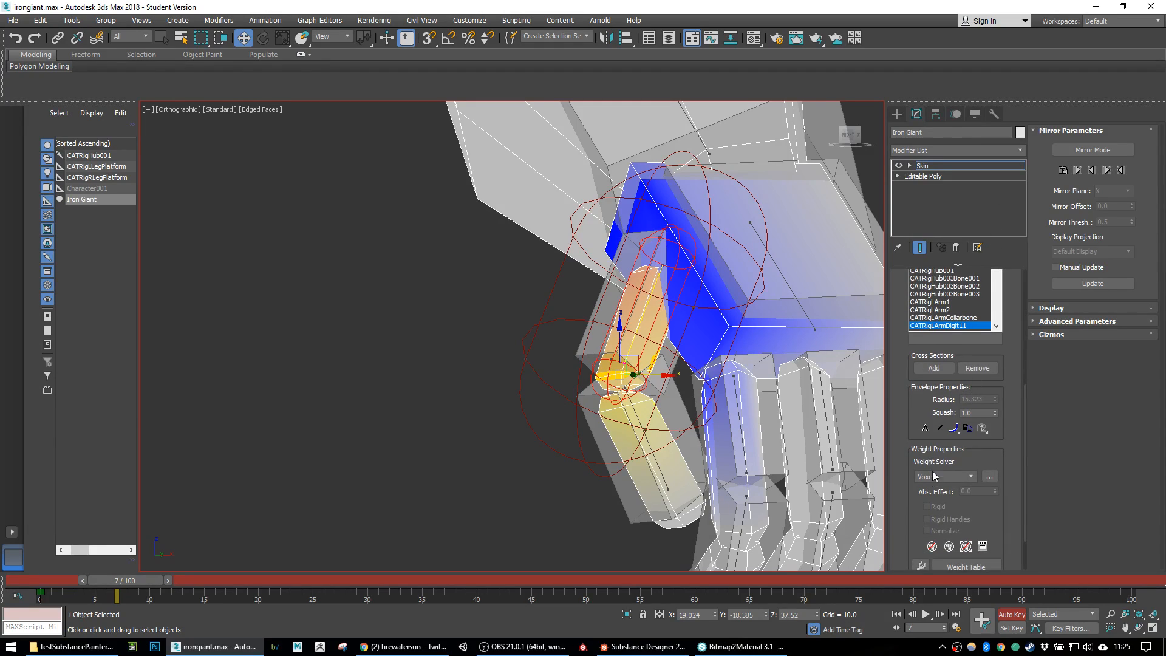
{"action": "scroll", "coordinate": [1004, 427], "scroll_direction": "down", "scroll_amount": 2}
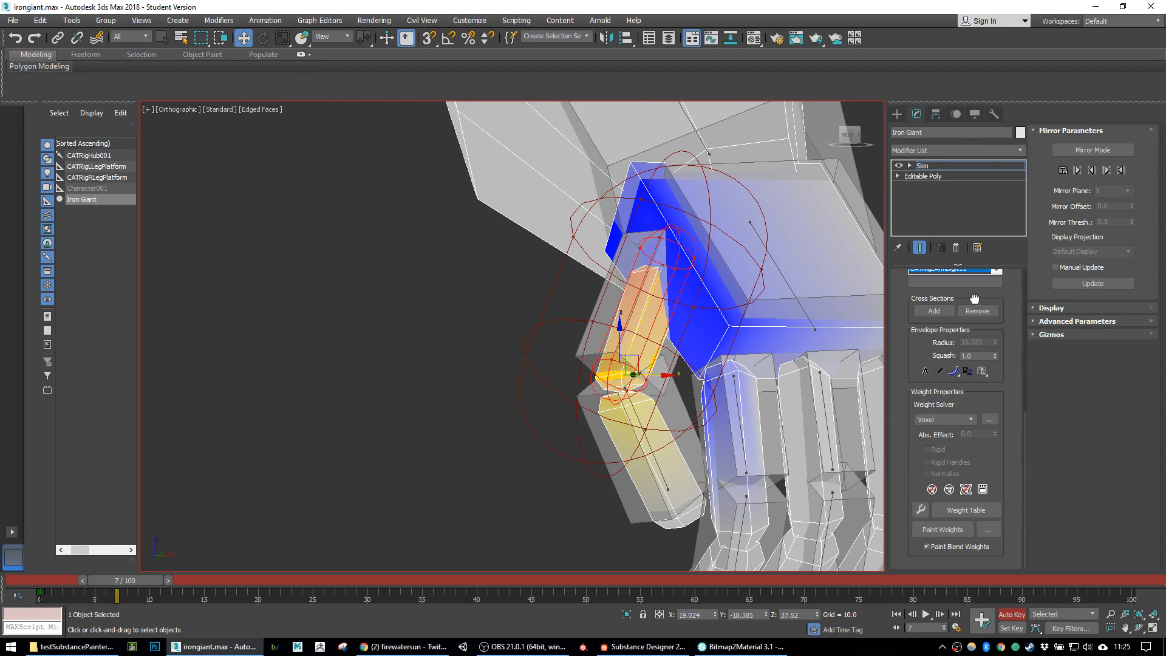
{"action": "left_click", "coordinate": [915, 515]}
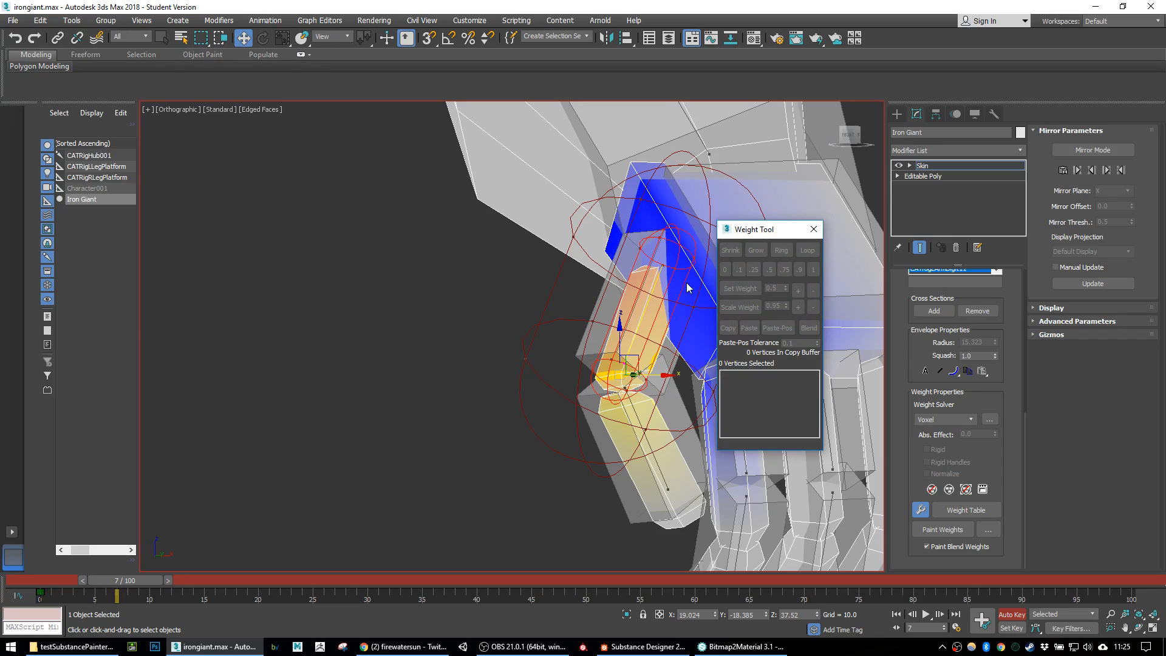
{"action": "left_click_drag", "start_coordinate": [759, 230], "coordinate": [257, 192]}
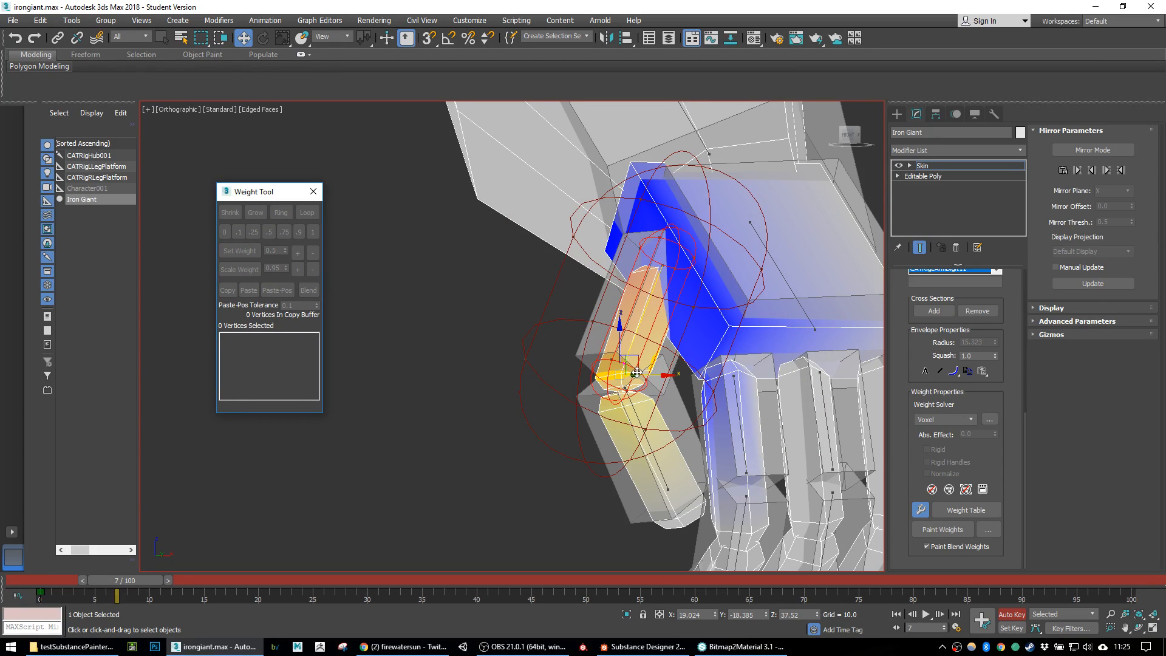
{"action": "scroll", "coordinate": [580, 371], "scroll_direction": "up", "scroll_amount": 5}
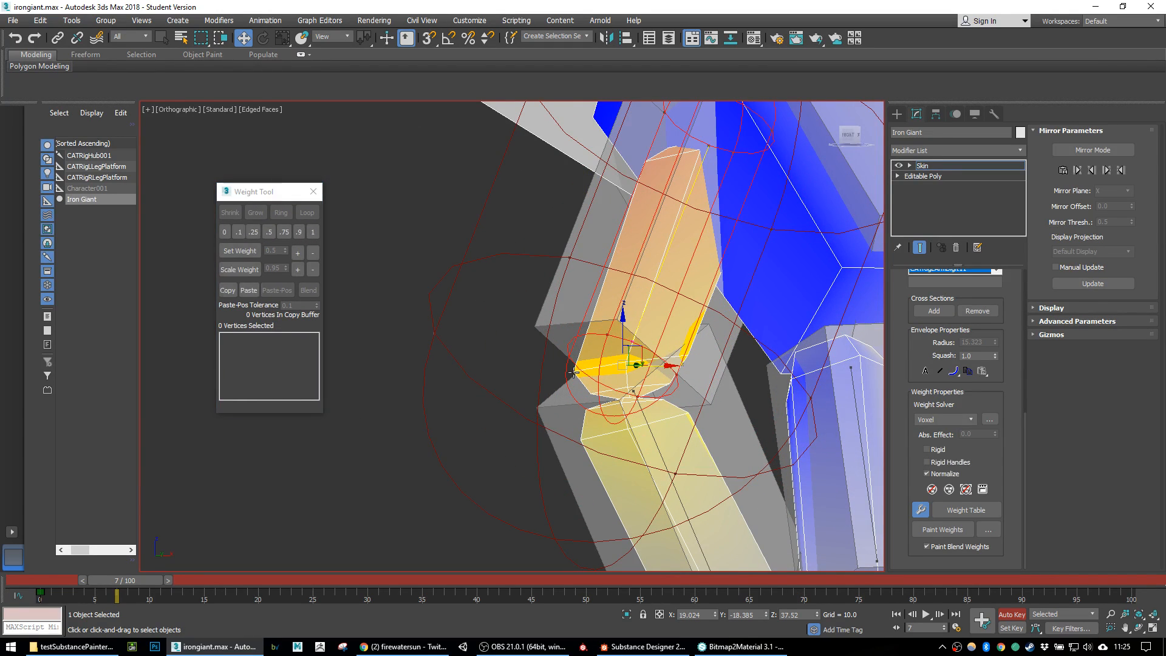
{"action": "left_click", "coordinate": [577, 370]}
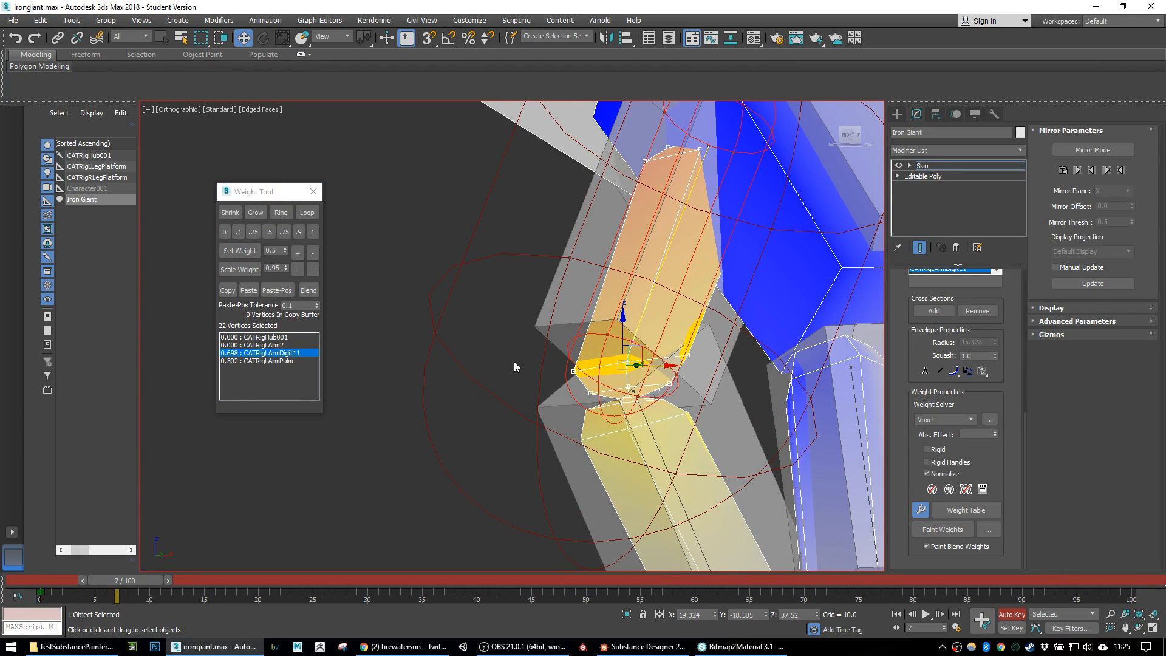
{"action": "left_click", "coordinate": [313, 231]}
{"action": "scroll", "coordinate": [691, 341], "scroll_direction": "down", "scroll_amount": 5}
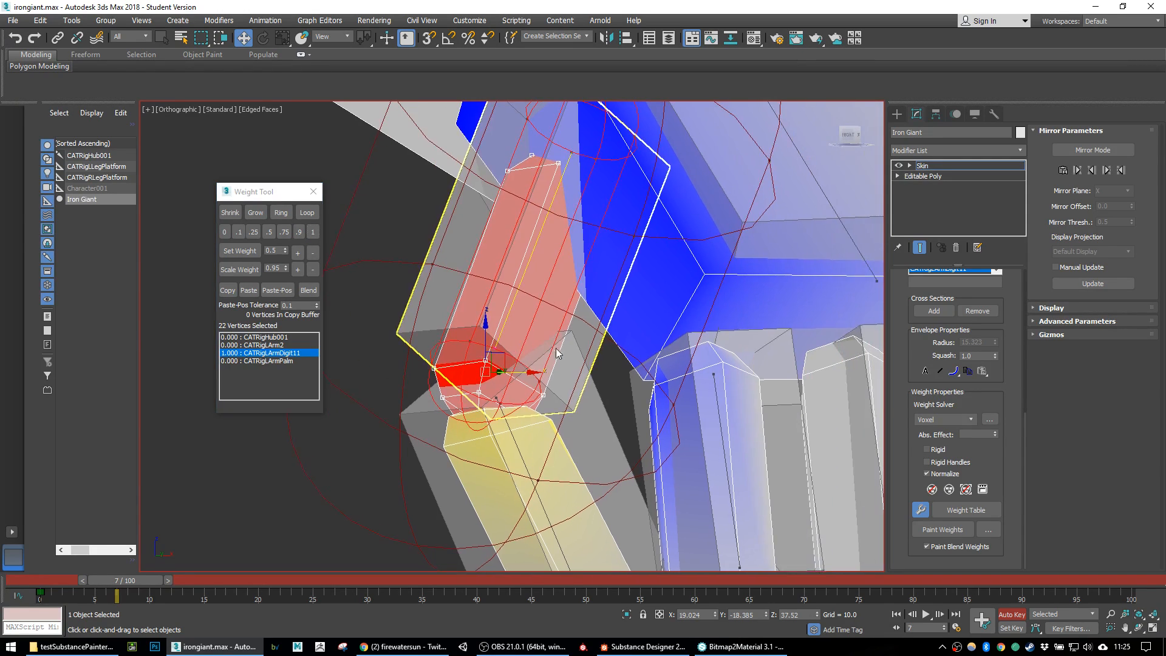
Step: Select the outer thumb segment's vertices and set their CATRigLArmDigit11 weight to 1
{"action": "scroll", "coordinate": [604, 376], "scroll_direction": "up", "scroll_amount": 2}
{"action": "middle_click_drag", "start_coordinate": [603, 375], "coordinate": [575, 329], "text": "alt"}
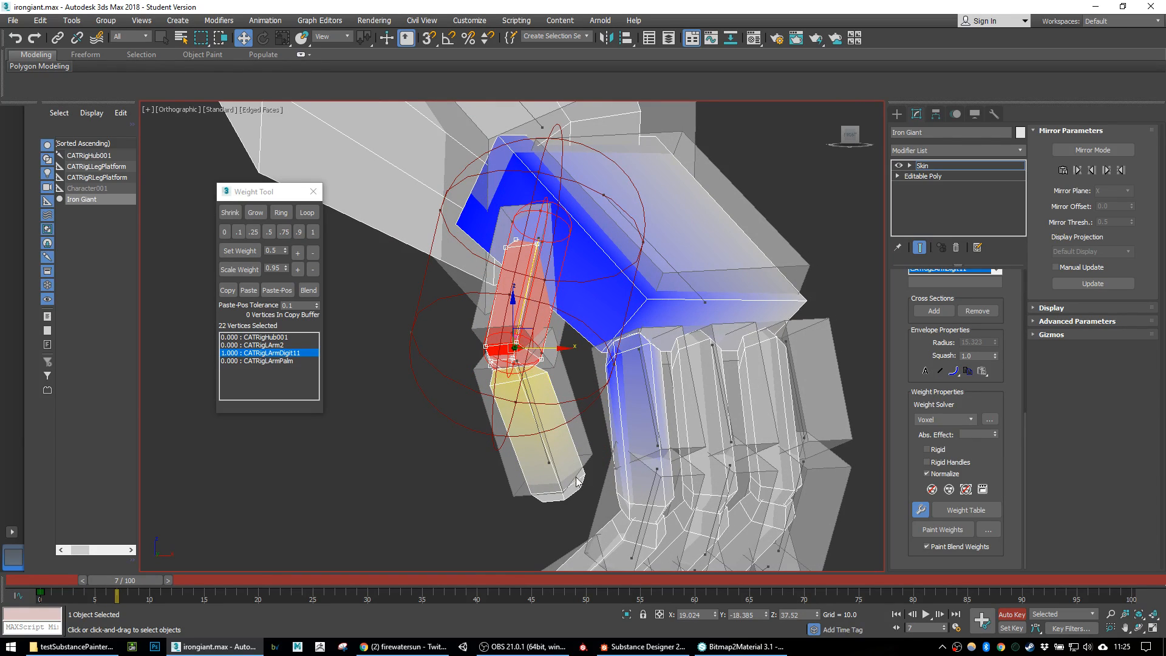
{"action": "left_click", "coordinate": [563, 499]}
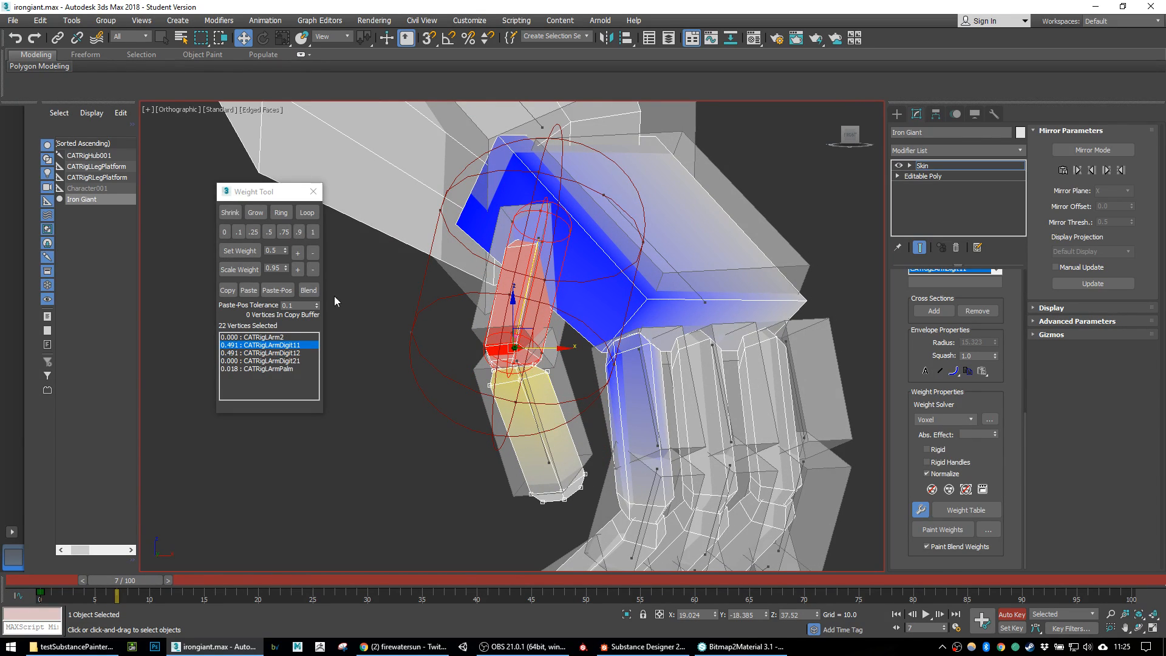
{"action": "left_click", "coordinate": [314, 232]}
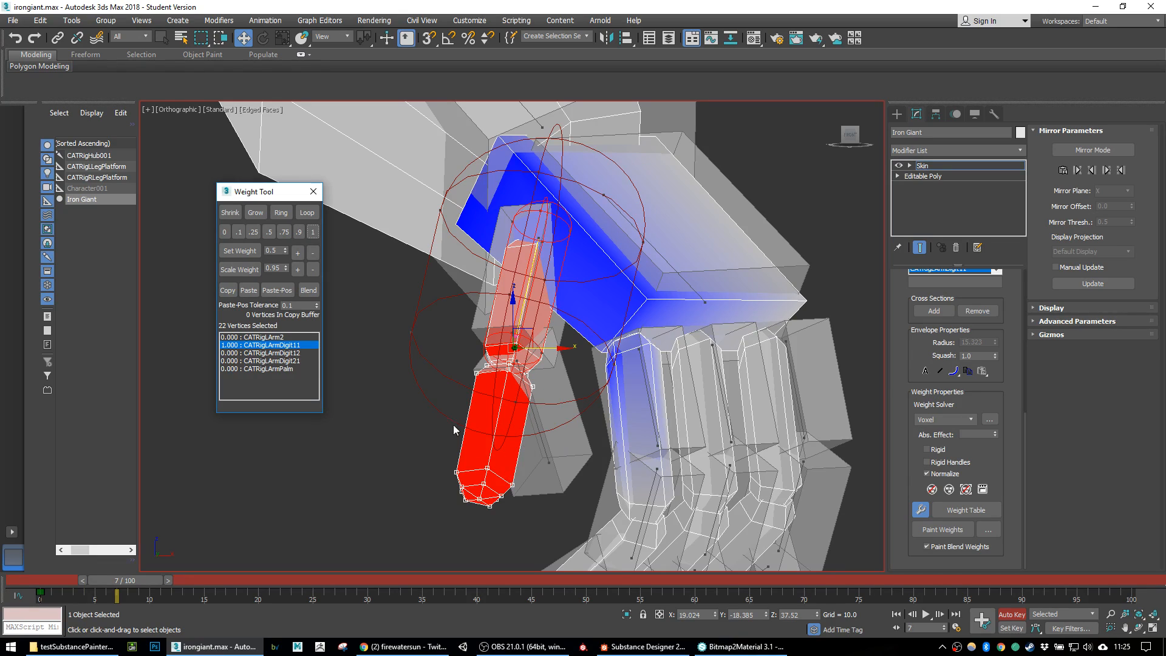
Step: Set the outer thumb segment's CATRigLArmDigit12 weight to 0.5 and compare the influence of both thumb bones
{"action": "left_click", "coordinate": [535, 454]}
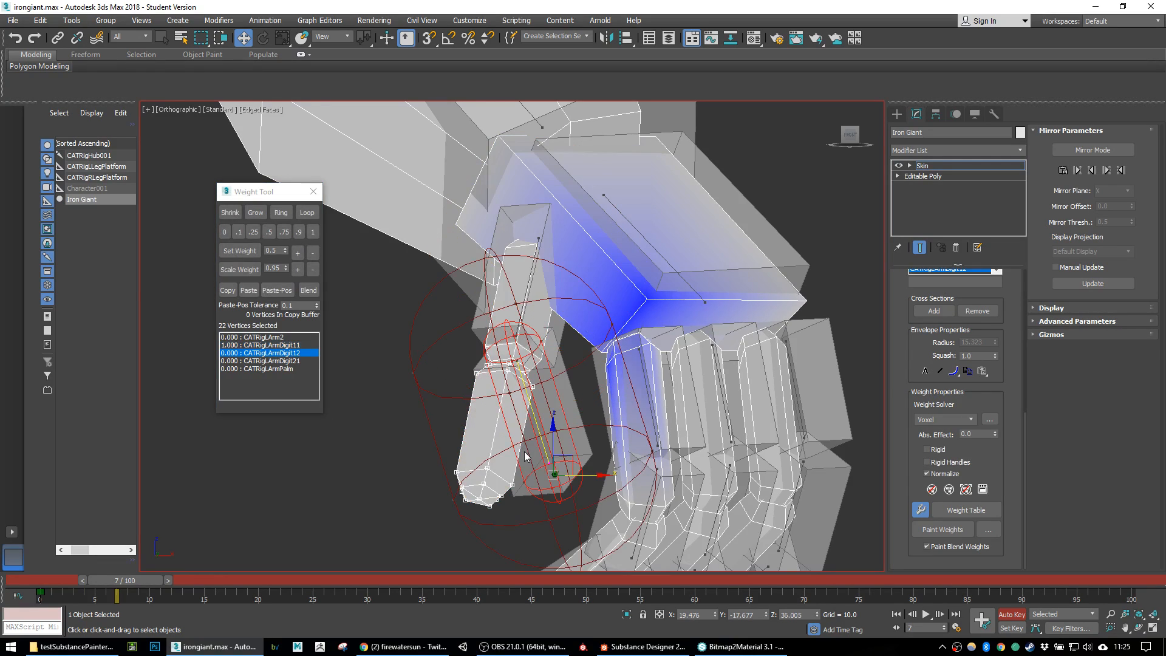
{"action": "left_click", "coordinate": [270, 232]}
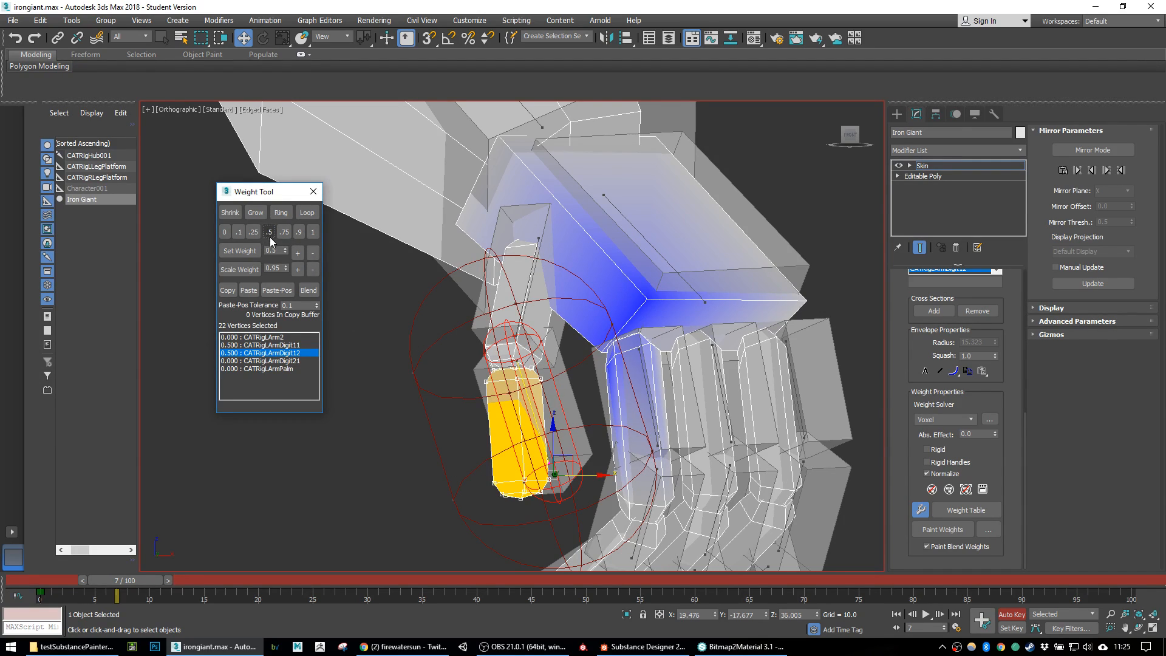
{"action": "left_click", "coordinate": [526, 300]}
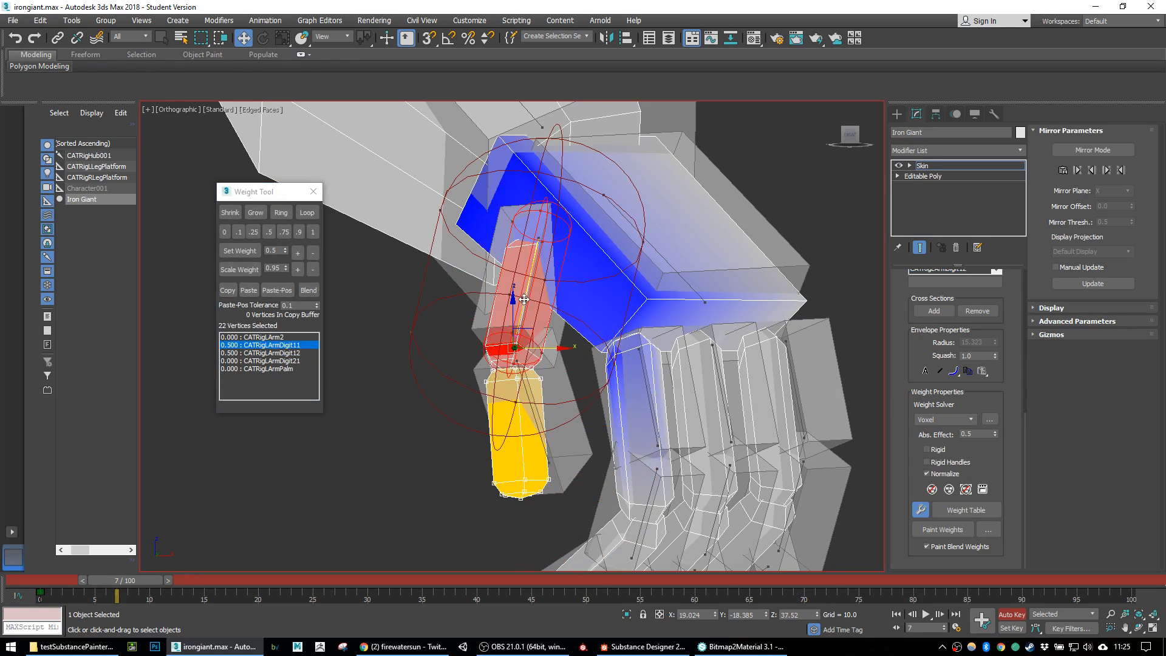
{"action": "left_click", "coordinate": [550, 460]}
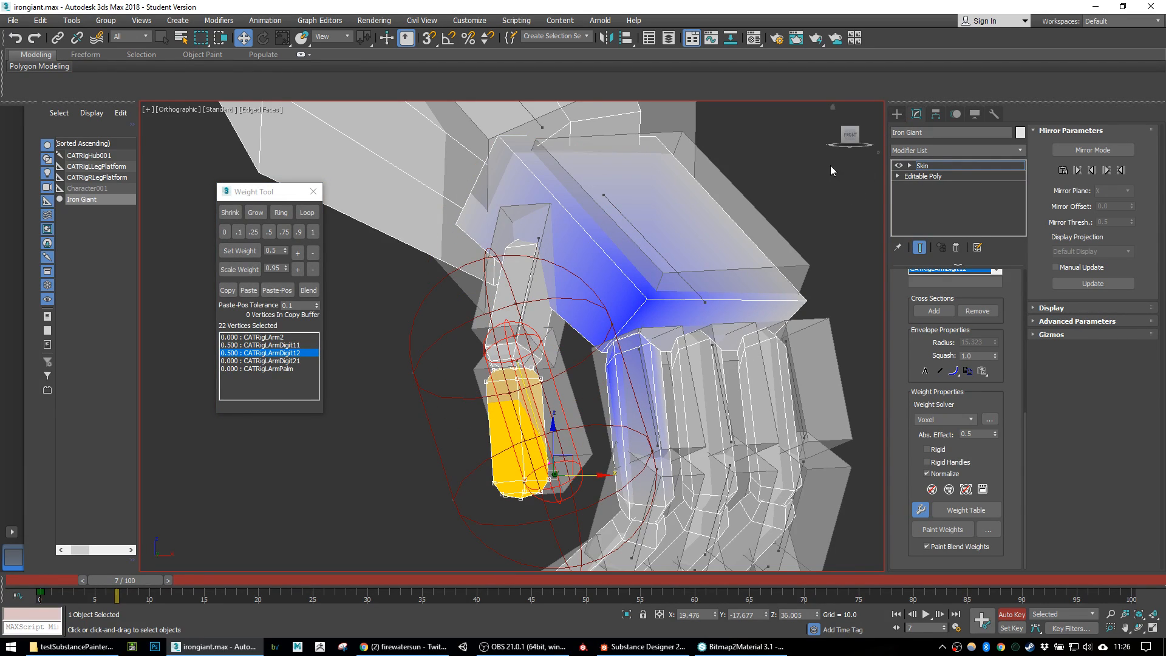
Step: Leave envelope editing and rotate the outer thumb bone CATRigLArmDigit12 at frame 10 to test the segment's deformation
{"action": "left_click", "coordinate": [898, 112]}
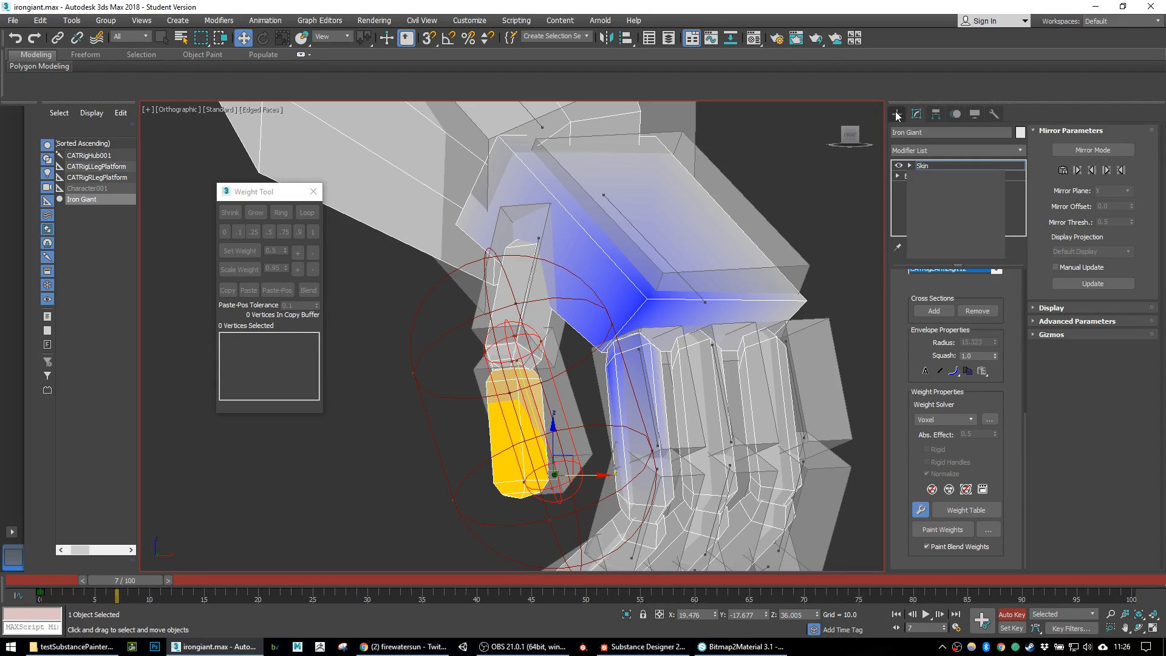
{"action": "left_click", "coordinate": [784, 222]}
{"action": "left_click", "coordinate": [555, 419]}
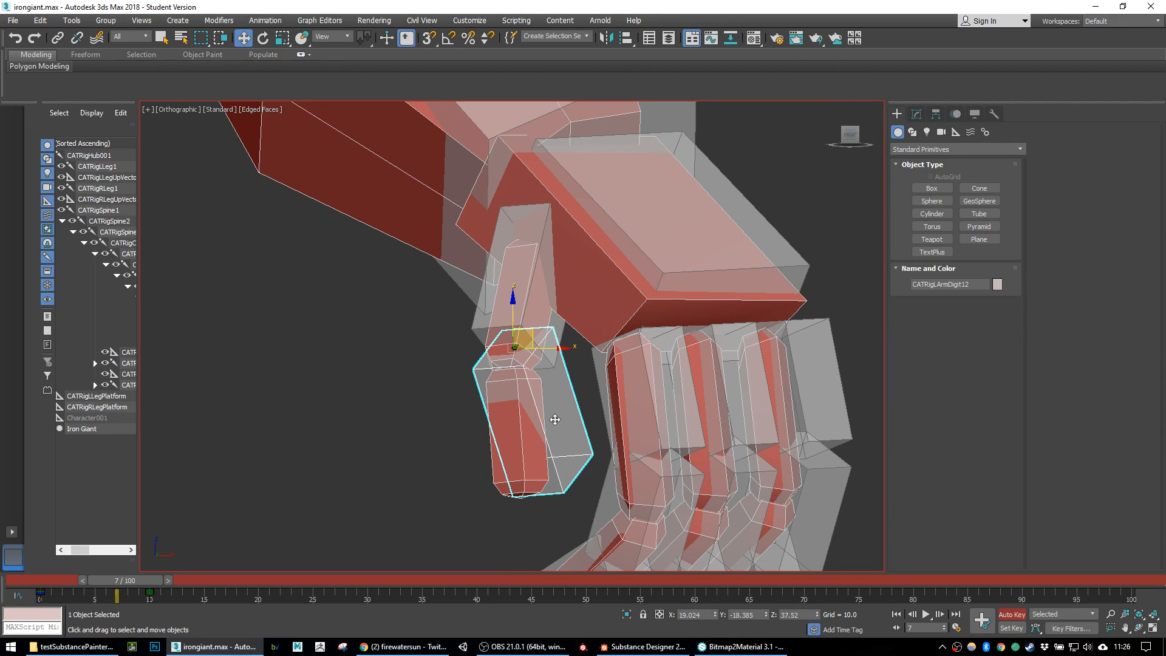
{"action": "key", "text": "e"}
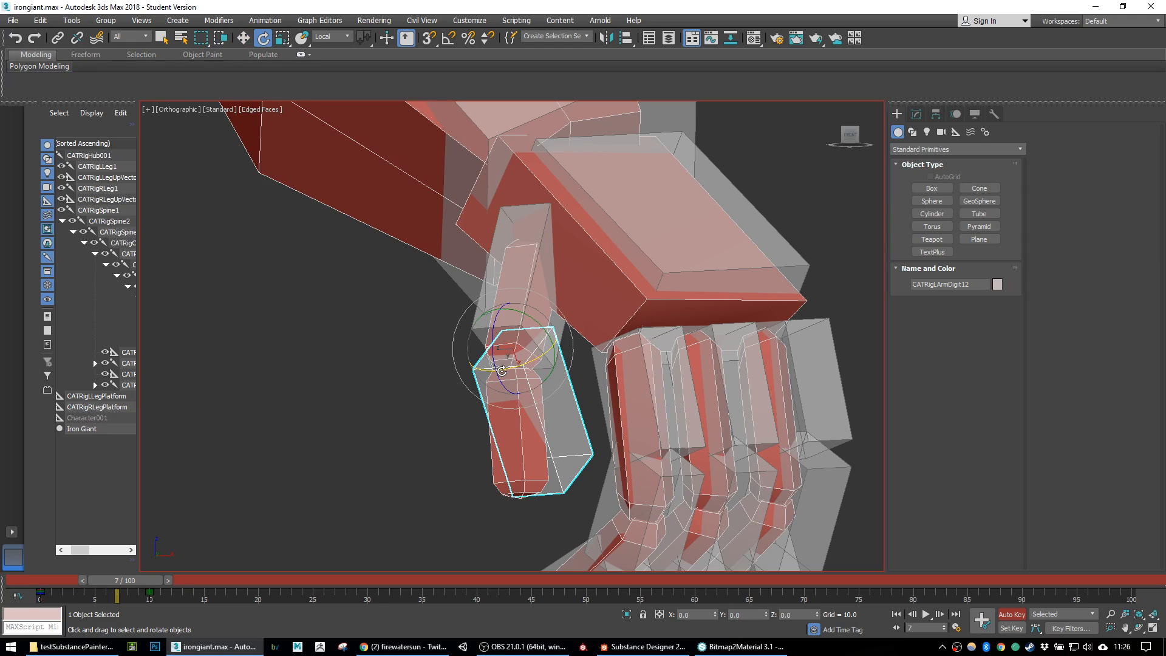
{"action": "left_click_drag", "start_coordinate": [140, 578], "coordinate": [170, 581]}
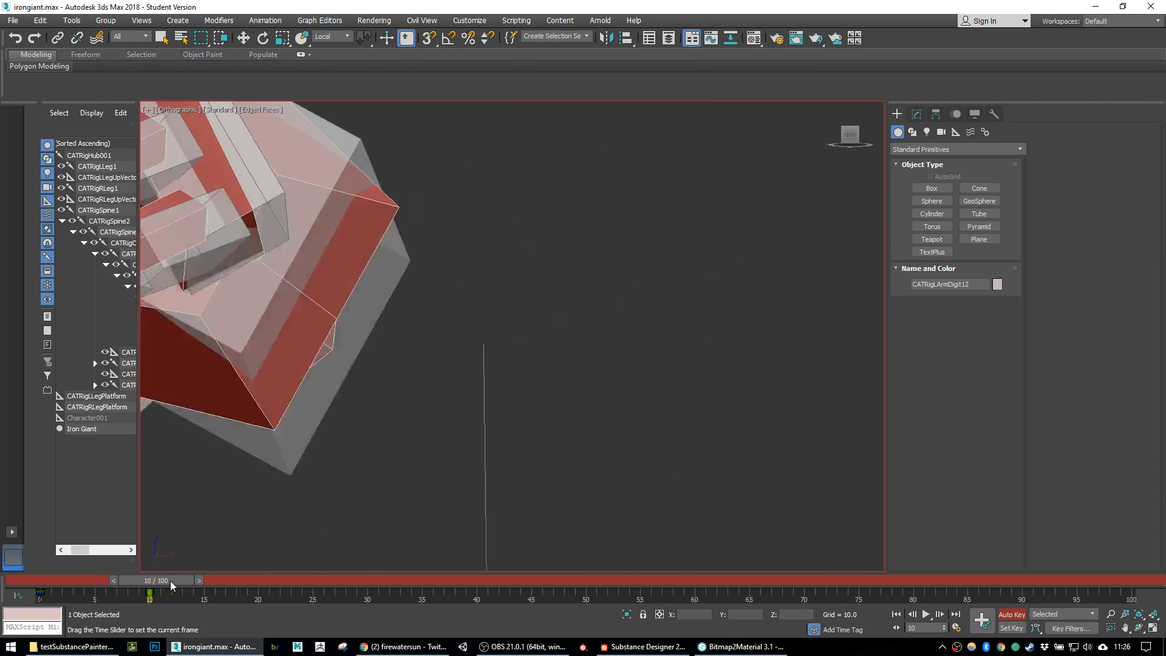
{"action": "middle_click_drag", "start_coordinate": [327, 357], "coordinate": [810, 373]}
{"action": "scroll", "coordinate": [583, 358], "scroll_direction": "down", "scroll_amount": 5}
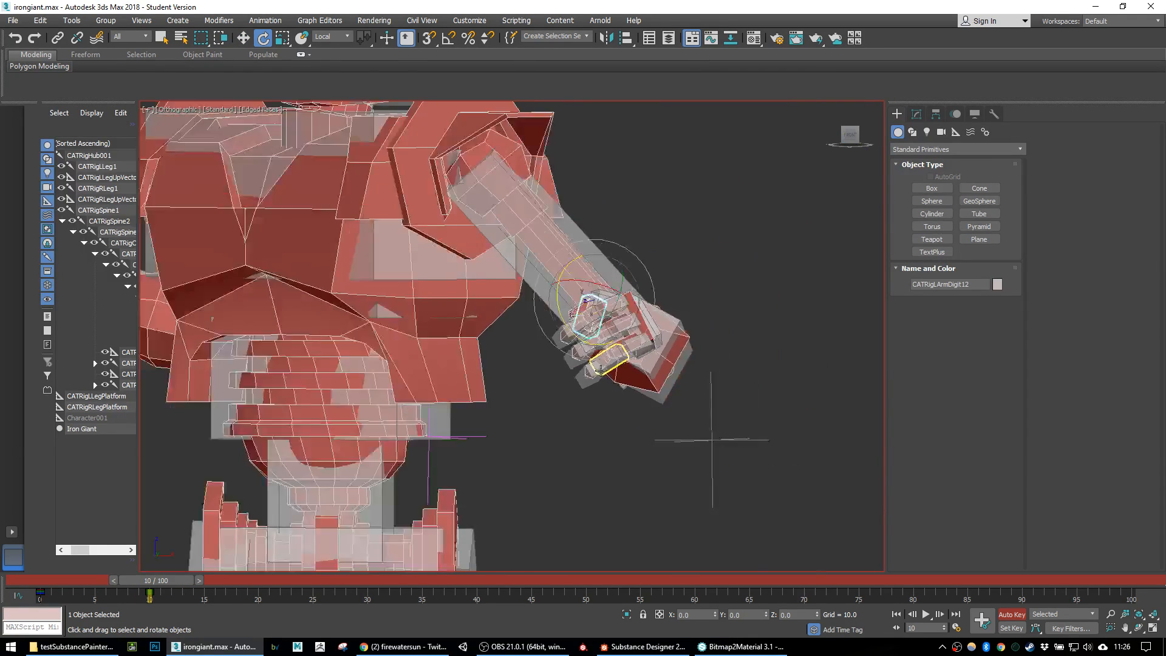
{"action": "scroll", "coordinate": [586, 340], "scroll_direction": "up", "scroll_amount": 5}
{"action": "middle_click_drag", "start_coordinate": [587, 332], "coordinate": [526, 362], "text": "alt"}
{"action": "left_click_drag", "start_coordinate": [538, 288], "coordinate": [1158, 331]}
{"action": "middle_click_drag", "start_coordinate": [562, 313], "coordinate": [530, 355], "text": "alt"}
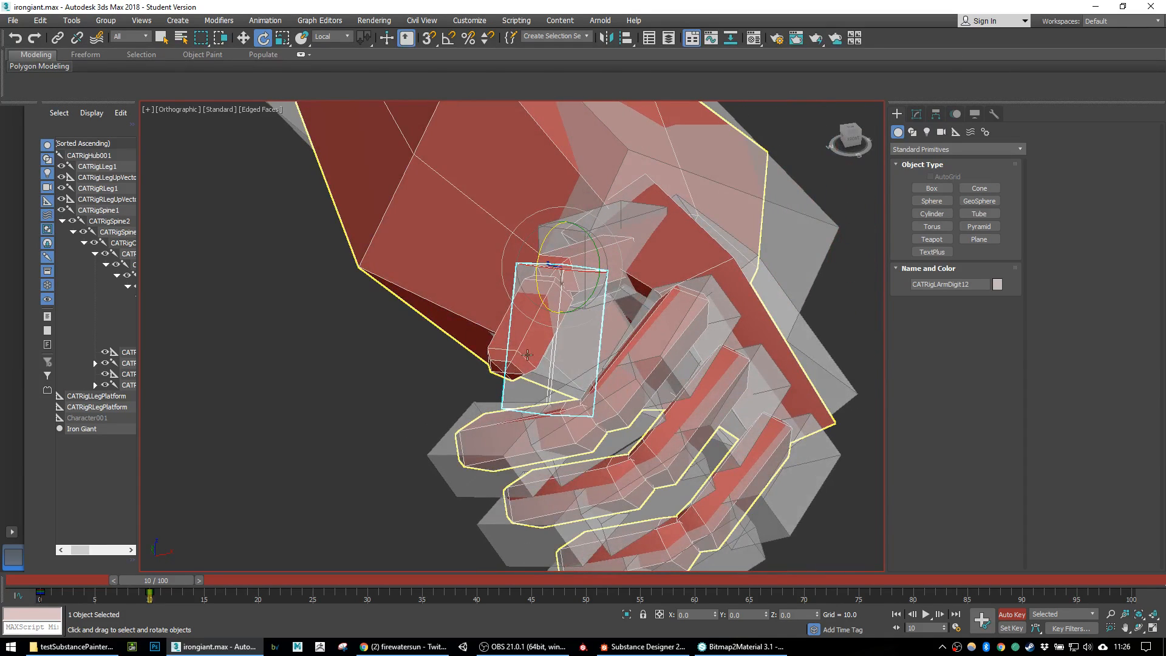
Step: Return to editing the Iron Giant's skin envelopes and set the outer thumb segment's CATRigLArmDigit12 weight to 1
{"action": "left_click", "coordinate": [494, 355]}
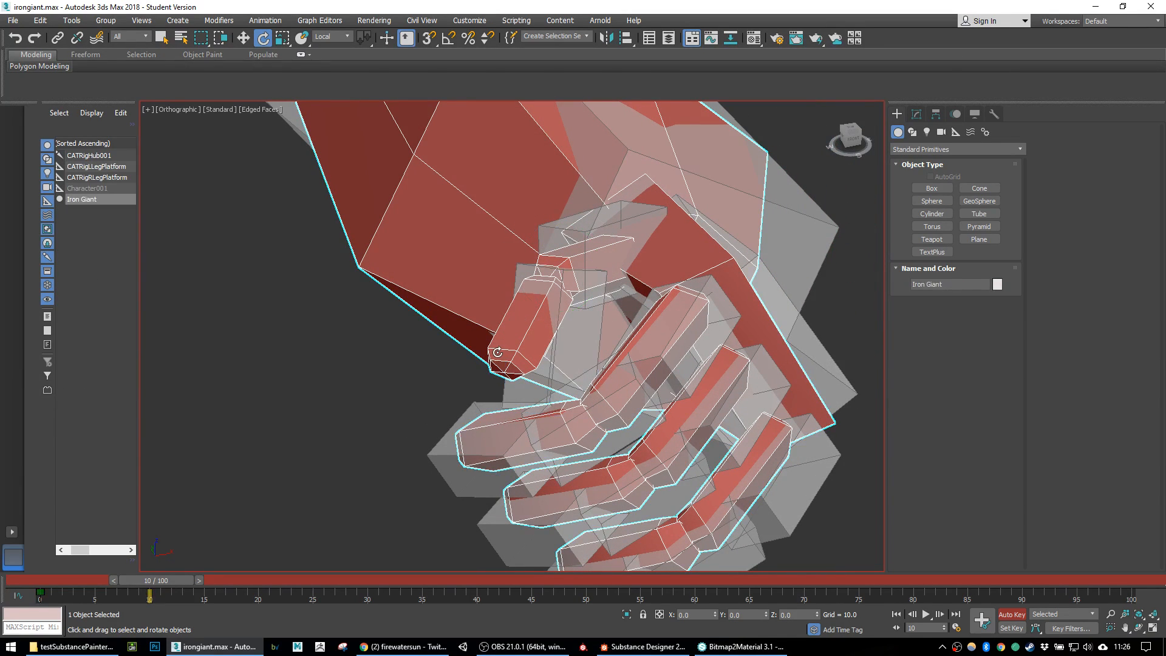
{"action": "left_click", "coordinate": [917, 115]}
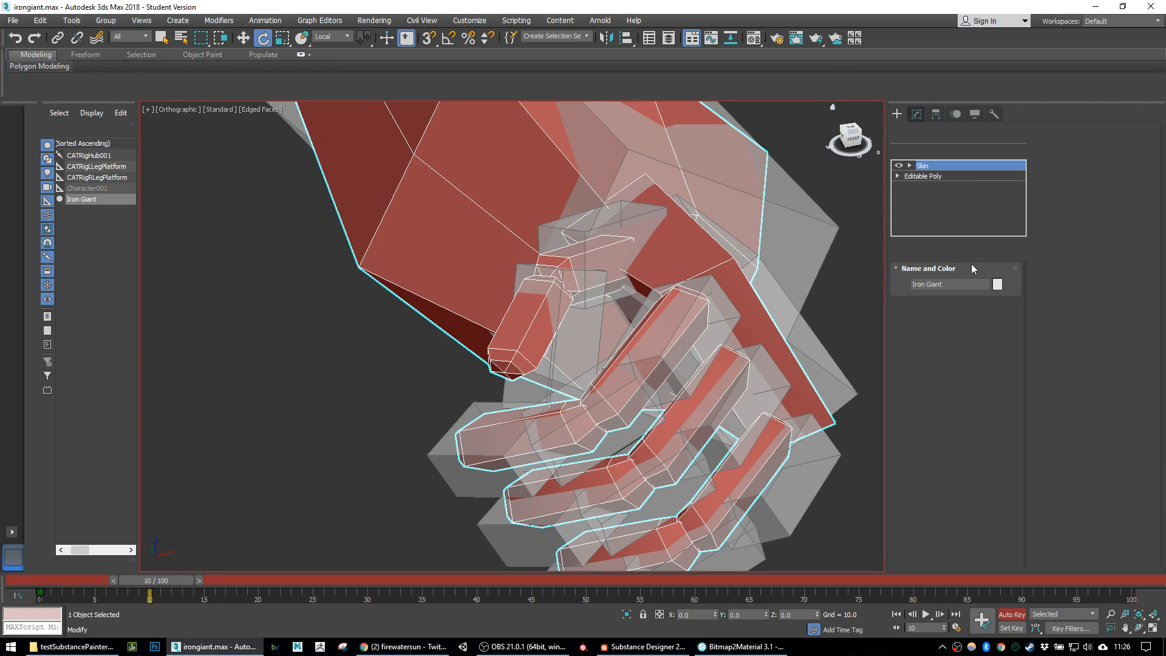
{"action": "left_click", "coordinate": [966, 292]}
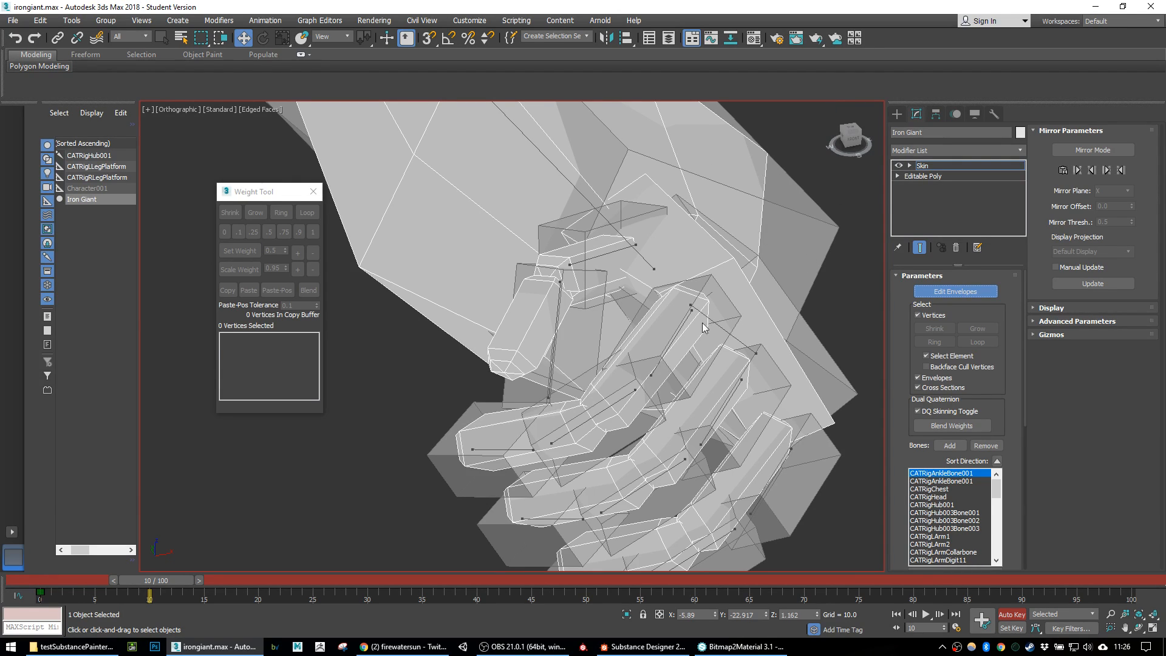
{"action": "left_click", "coordinate": [516, 353]}
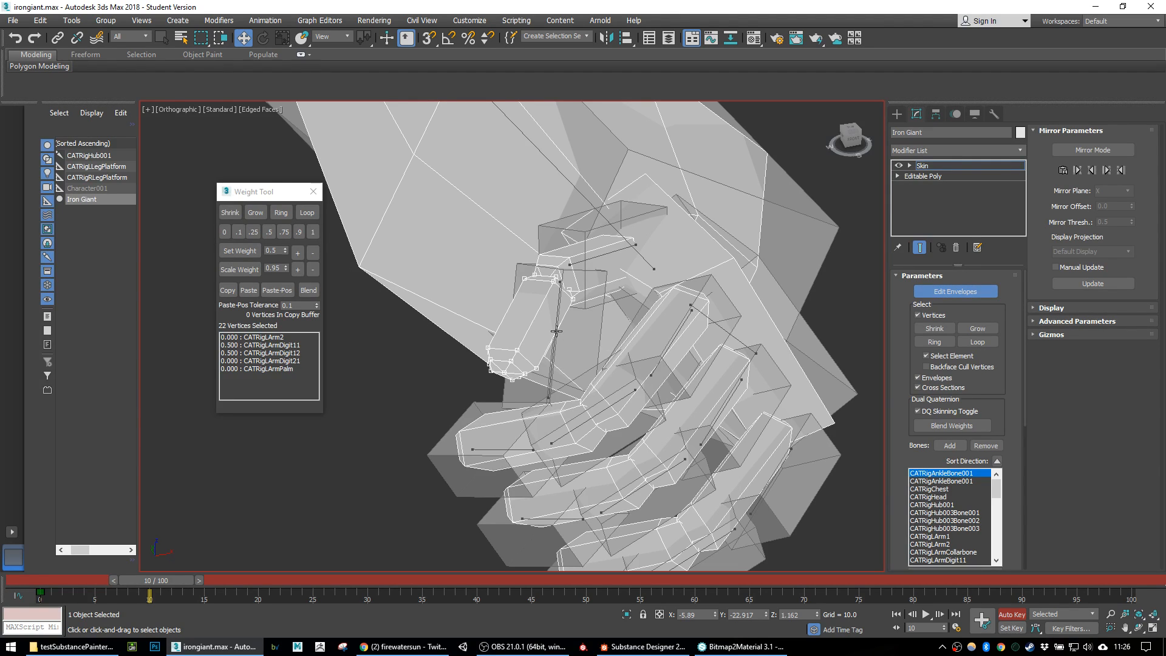
{"action": "left_click", "coordinate": [555, 348]}
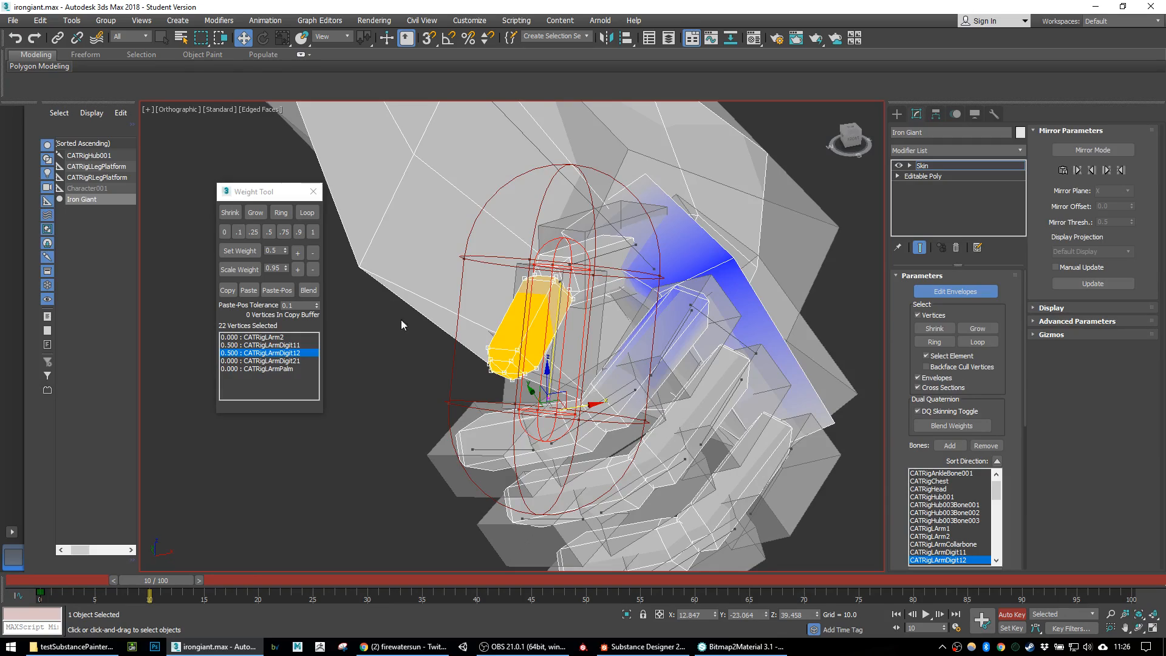
{"action": "left_click", "coordinate": [313, 231]}
{"action": "middle_click_drag", "start_coordinate": [684, 382], "coordinate": [676, 342], "text": "alt"}
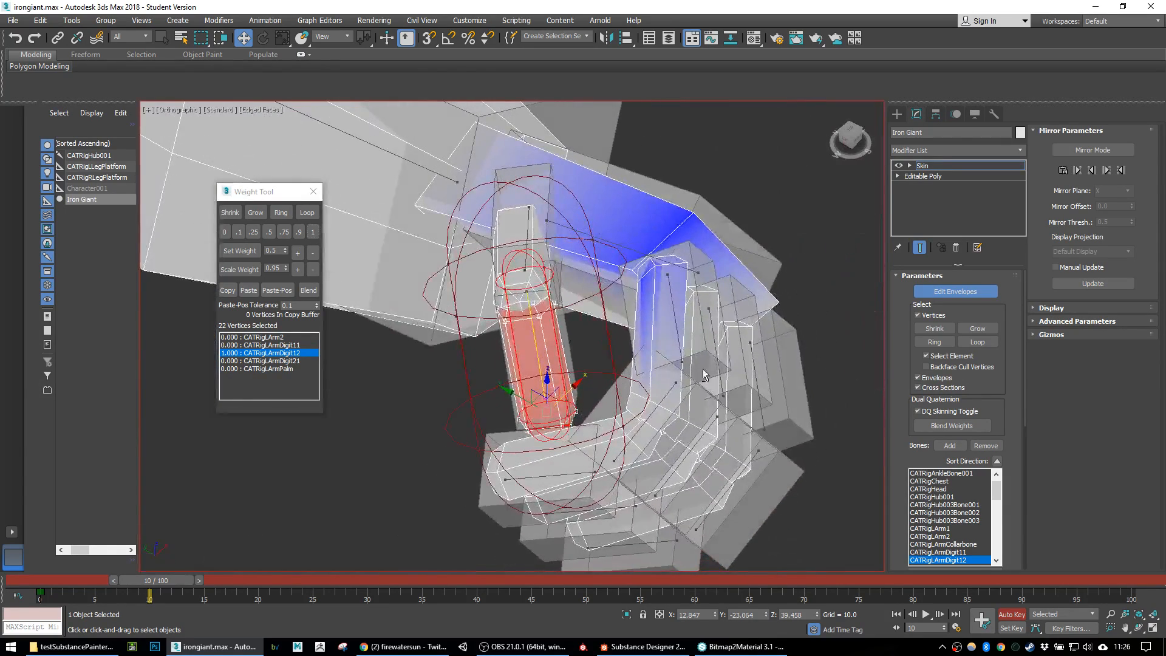
Step: Try a CATRigLArmDigit21 weight of 1 on the index finger's base segment, check it from several angles, and undo it
{"action": "left_click", "coordinate": [678, 337]}
{"action": "left_click_drag", "start_coordinate": [647, 401], "coordinate": [620, 385]}
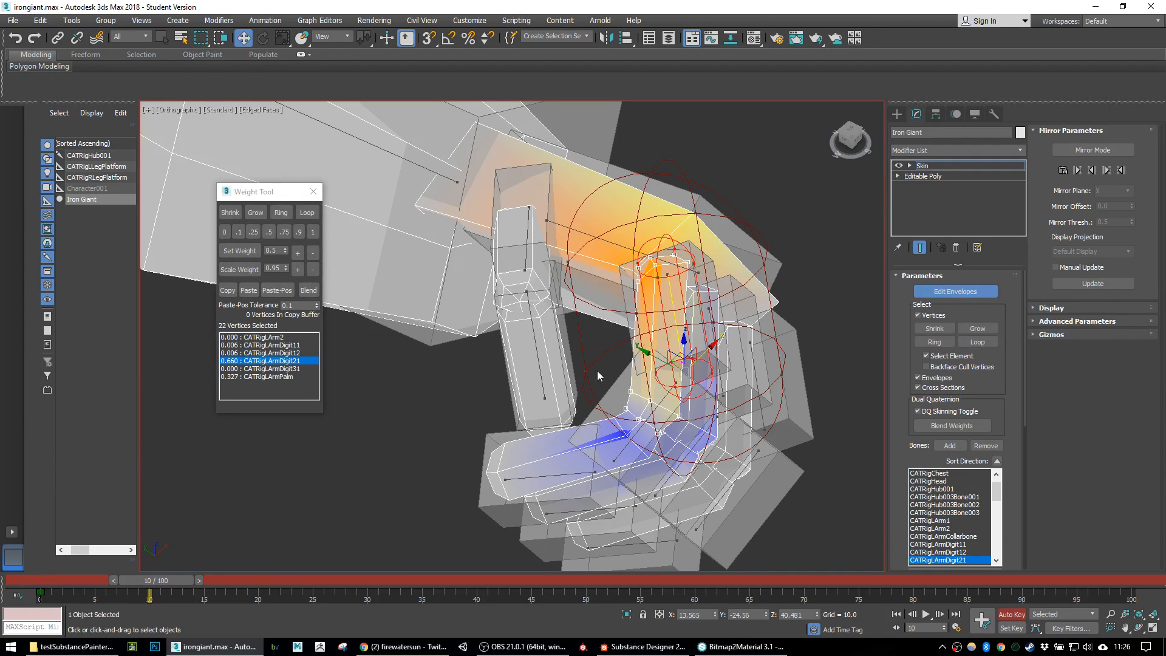
{"action": "left_click", "coordinate": [313, 230]}
{"action": "middle_click_drag", "start_coordinate": [549, 432], "coordinate": [599, 439], "text": "alt"}
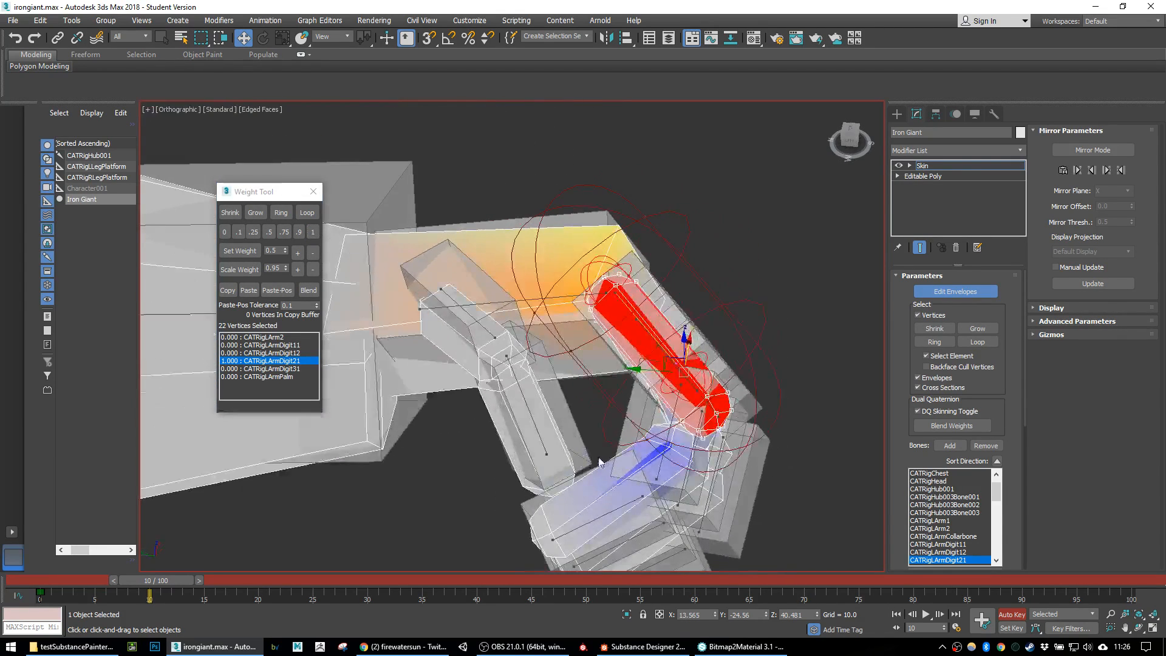
{"action": "middle_click_drag", "start_coordinate": [665, 469], "coordinate": [701, 362], "text": "alt"}
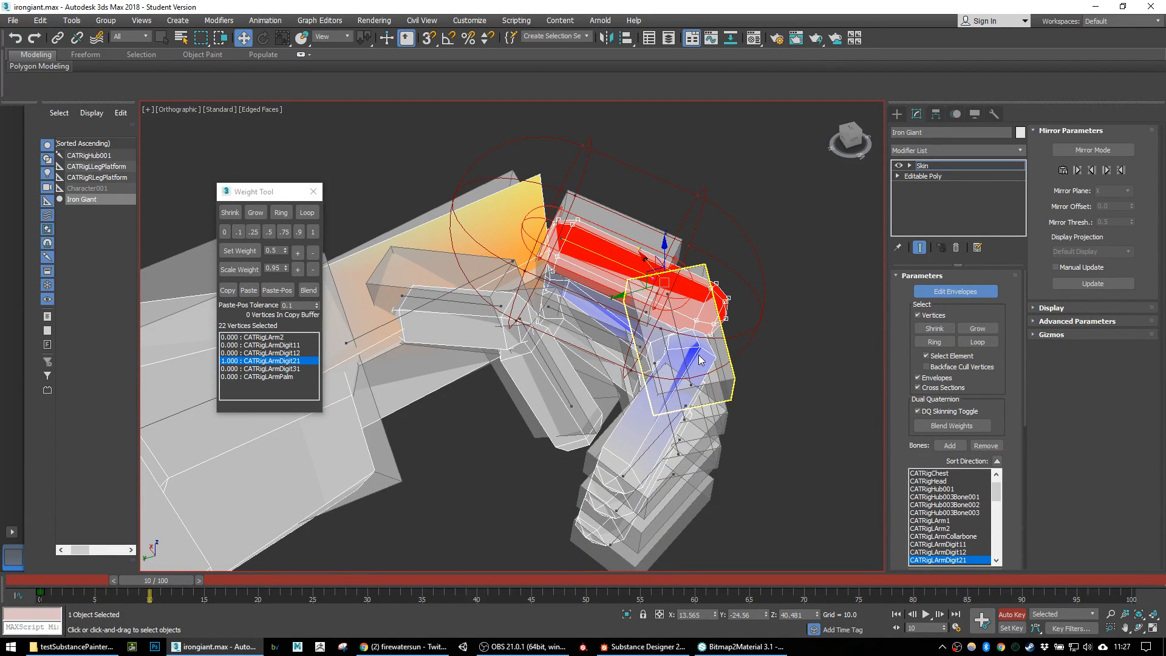
{"action": "mouse_move", "coordinate": [765, 357]}
{"action": "middle_mouse_down", "text": "alt"}
{"action": "mouse_move", "coordinate": [582, 269]}
{"action": "mouse_move", "coordinate": [735, 360]}
{"action": "mouse_move", "coordinate": [726, 376]}
{"action": "mouse_move", "coordinate": [769, 373]}
{"action": "mouse_move", "coordinate": [744, 385]}
{"action": "mouse_move", "coordinate": [770, 365]}
{"action": "mouse_move", "coordinate": [698, 397]}
{"action": "mouse_move", "coordinate": [530, 298]}
{"action": "mouse_move", "coordinate": [587, 286]}
{"action": "mouse_move", "coordinate": [638, 313]}
{"action": "mouse_move", "coordinate": [665, 346]}
{"action": "mouse_move", "coordinate": [747, 380]}
{"action": "mouse_move", "coordinate": [759, 404]}
{"action": "mouse_move", "coordinate": [730, 369]}
{"action": "middle_mouse_up", "text": "alt"}
{"action": "key", "text": "ctrl+z"}
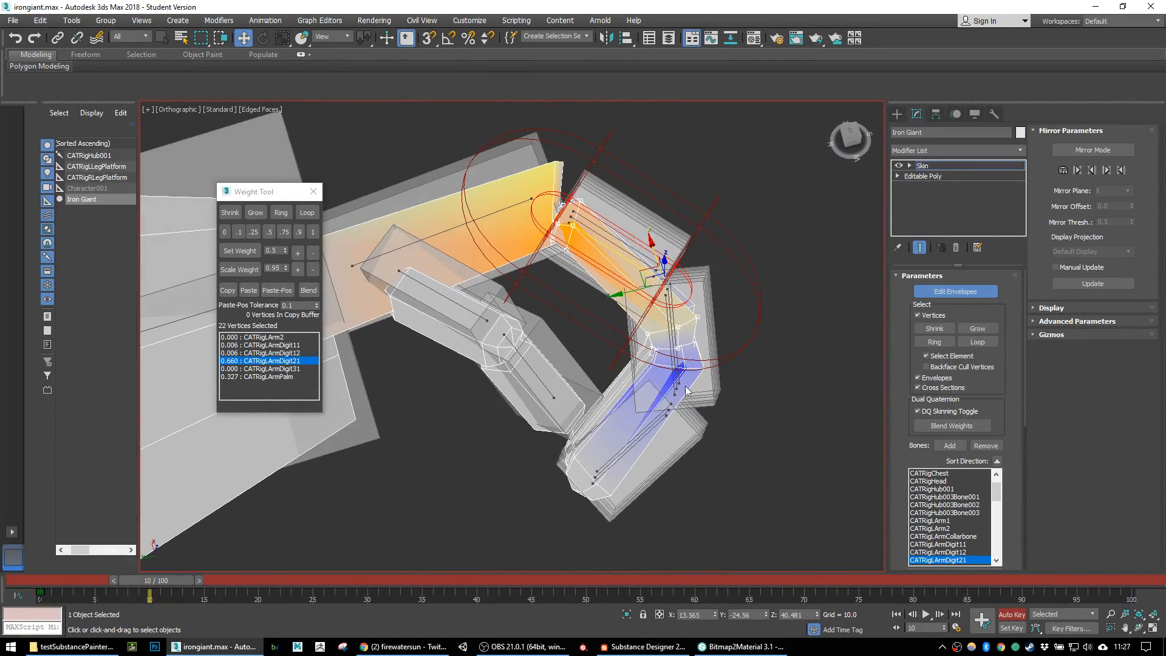
Step: Select the CATRigLArmPalm bone and set its weight to 1 on the palm element
{"action": "middle_click_drag", "start_coordinate": [767, 430], "coordinate": [674, 375], "text": "alt"}
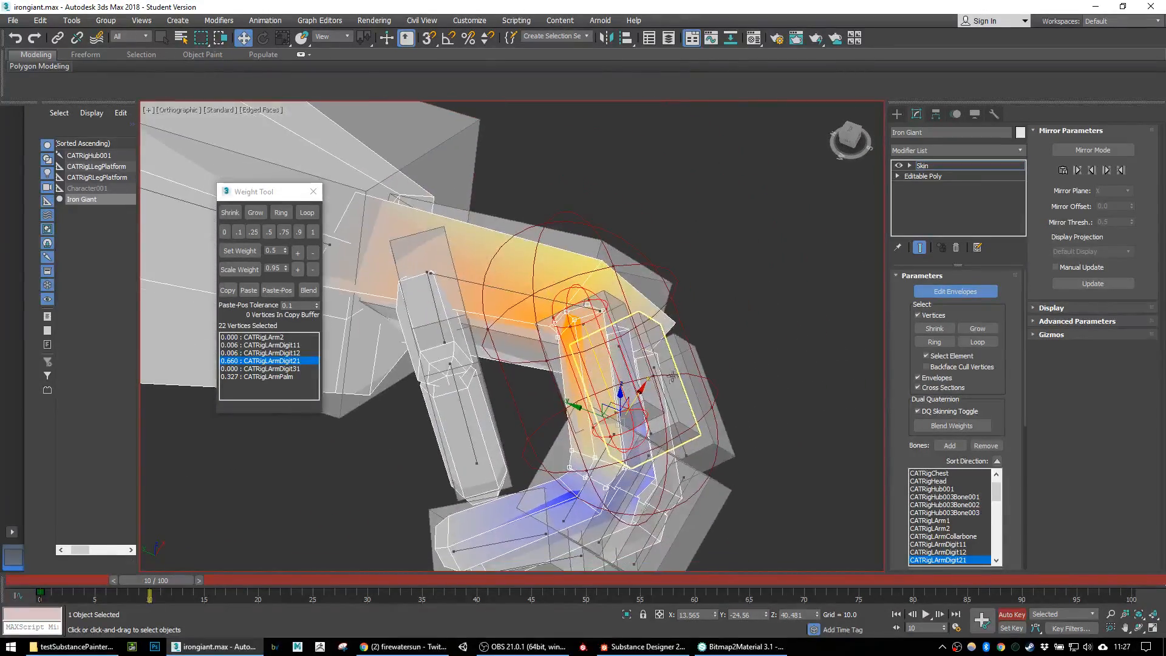
{"action": "left_click", "coordinate": [546, 300]}
{"action": "middle_click_drag", "start_coordinate": [733, 307], "coordinate": [689, 326], "text": "alt"}
{"action": "left_click", "coordinate": [595, 296]}
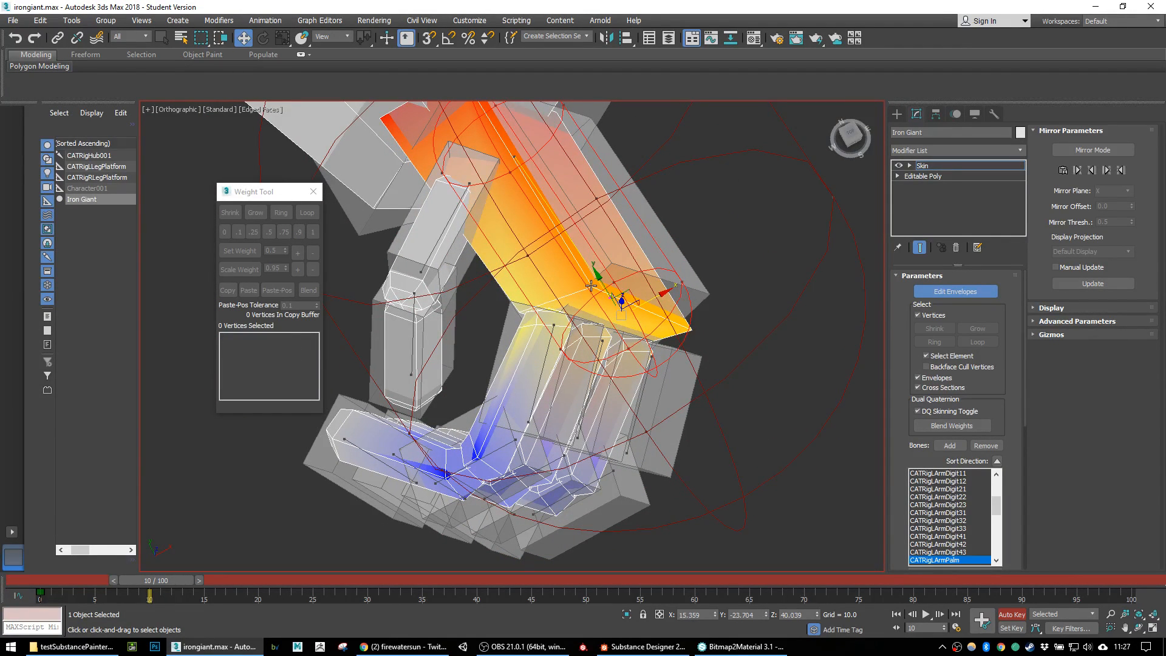
{"action": "left_click", "coordinate": [591, 285]}
{"action": "left_click", "coordinate": [313, 232]}
{"action": "middle_click_drag", "start_coordinate": [675, 322], "coordinate": [610, 294], "text": "alt"}
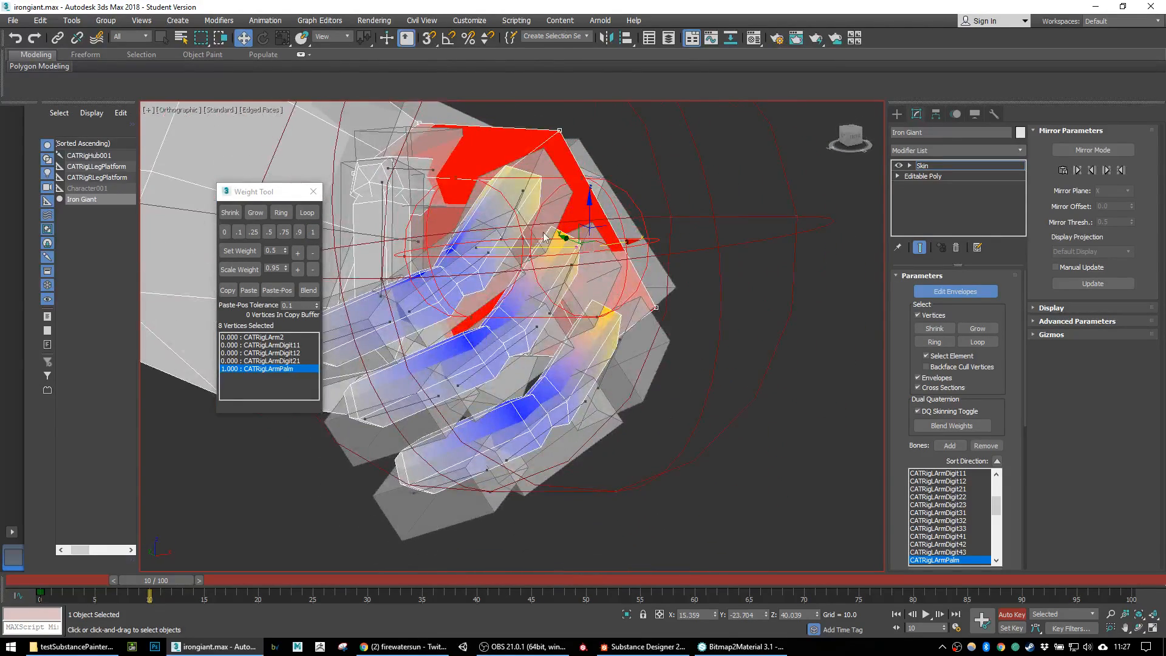
Step: Select the CATRigLArmDigit21 bone and set its weight to 0 on the neighbouring middle finger's segments
{"action": "left_click", "coordinate": [511, 215]}
{"action": "scroll", "coordinate": [511, 215], "scroll_direction": "up", "scroll_amount": 2}
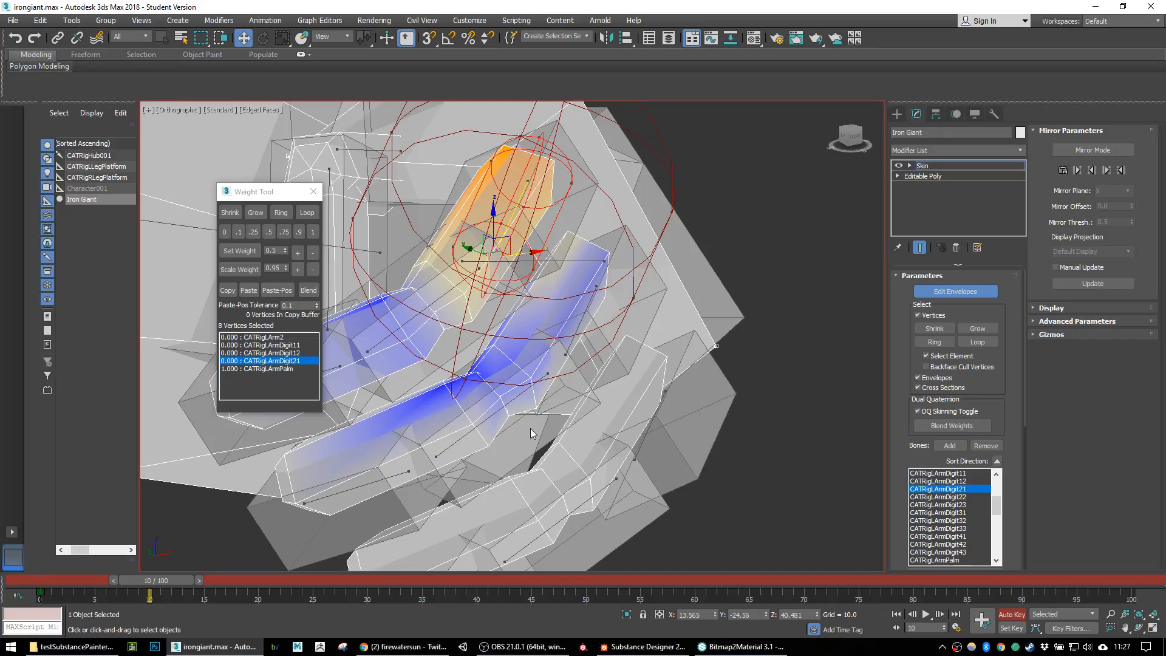
{"action": "left_click", "coordinate": [465, 383]}
{"action": "left_click", "coordinate": [224, 232]}
{"action": "middle_click_drag", "start_coordinate": [608, 365], "coordinate": [581, 358], "text": "alt"}
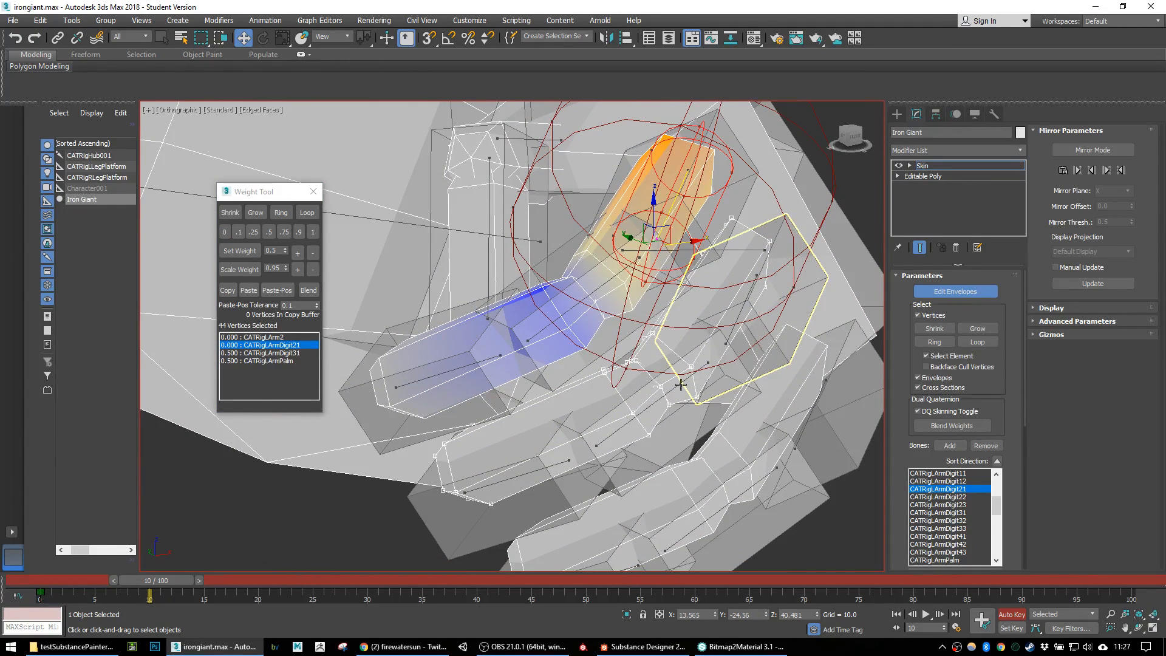
{"action": "middle_click_drag", "start_coordinate": [746, 352], "coordinate": [560, 322], "text": "alt"}
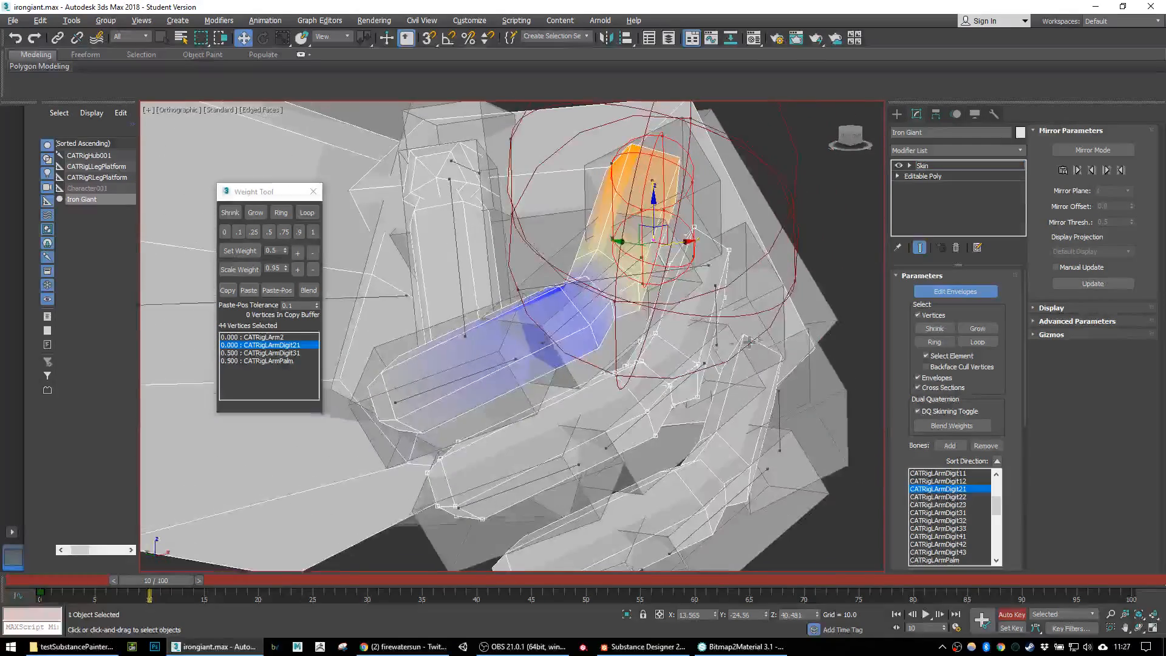
Step: Set the CATRigLArmDigit22 and CATRigLArmDigit23 weights to 0 on the middle finger's segments
{"action": "left_click", "coordinate": [566, 321]}
{"action": "scroll", "coordinate": [709, 426], "scroll_direction": "down", "scroll_amount": 2}
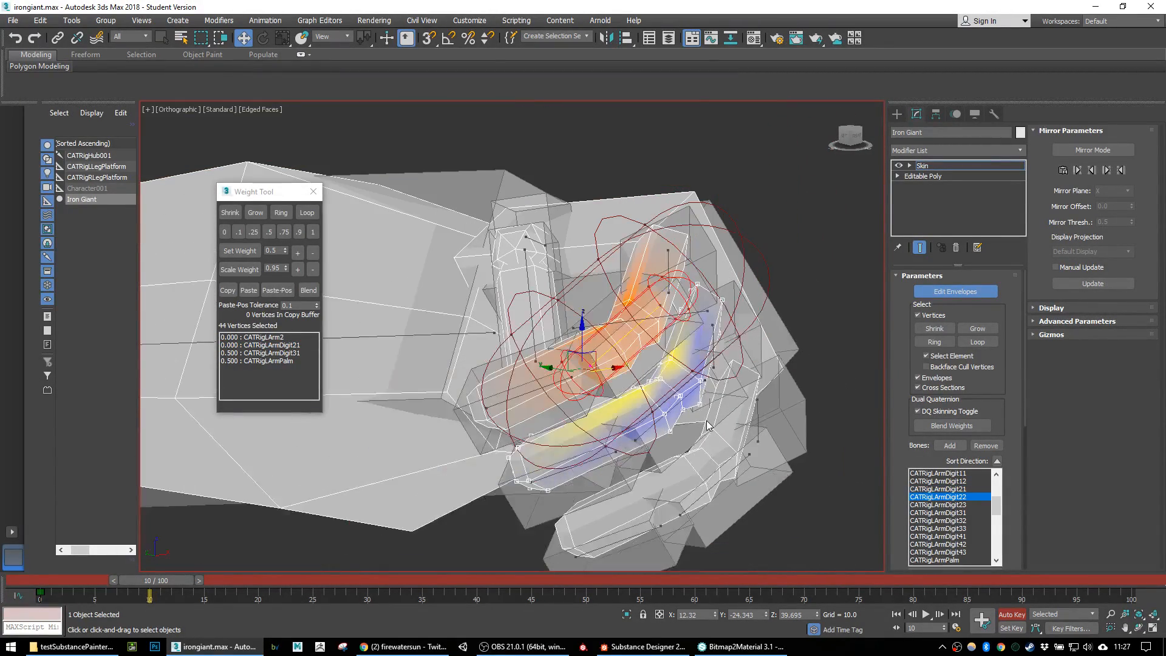
{"action": "middle_click_drag", "start_coordinate": [825, 494], "coordinate": [752, 475], "text": "alt"}
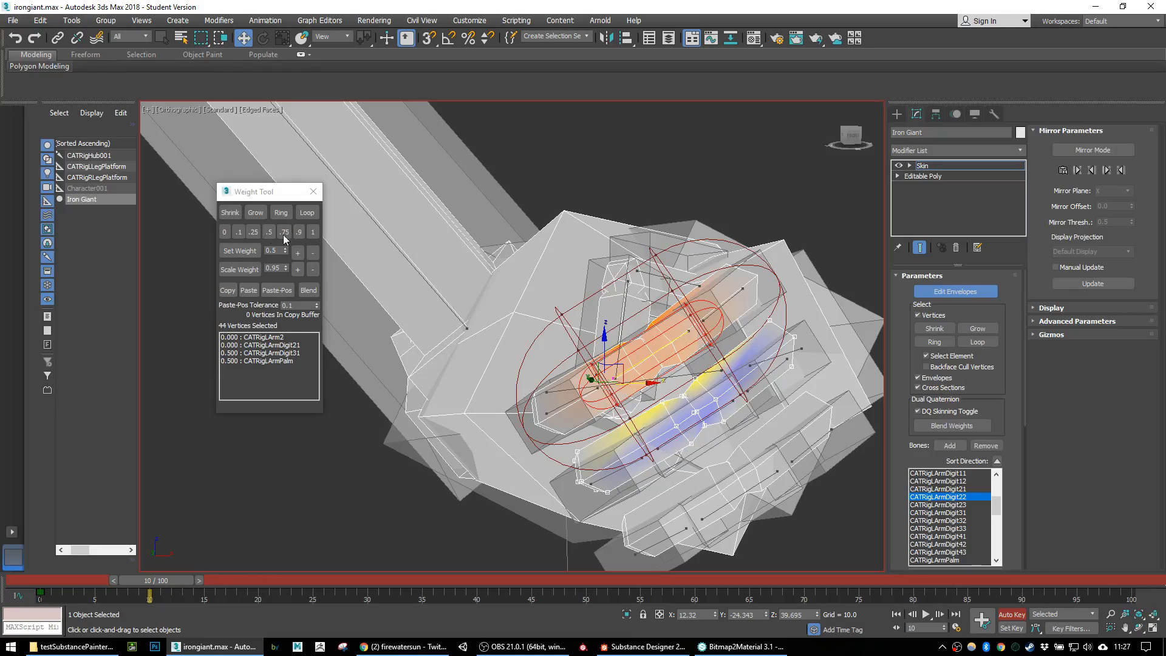
{"action": "left_click", "coordinate": [225, 231]}
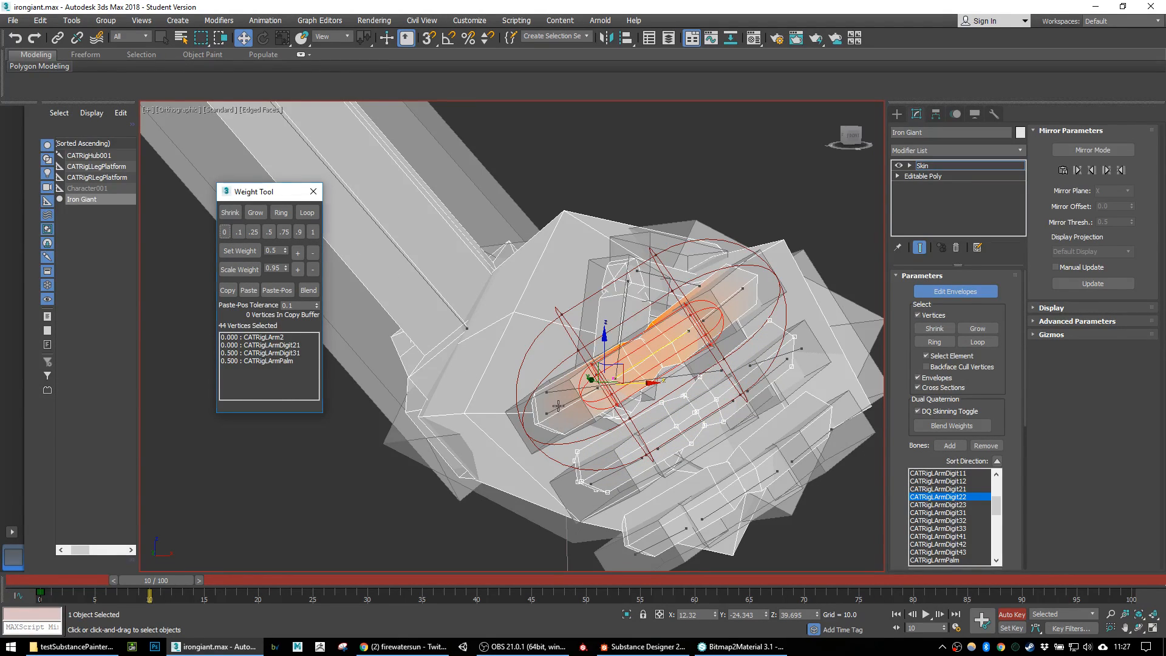
{"action": "left_click", "coordinate": [558, 406]}
{"action": "left_click", "coordinate": [224, 231]}
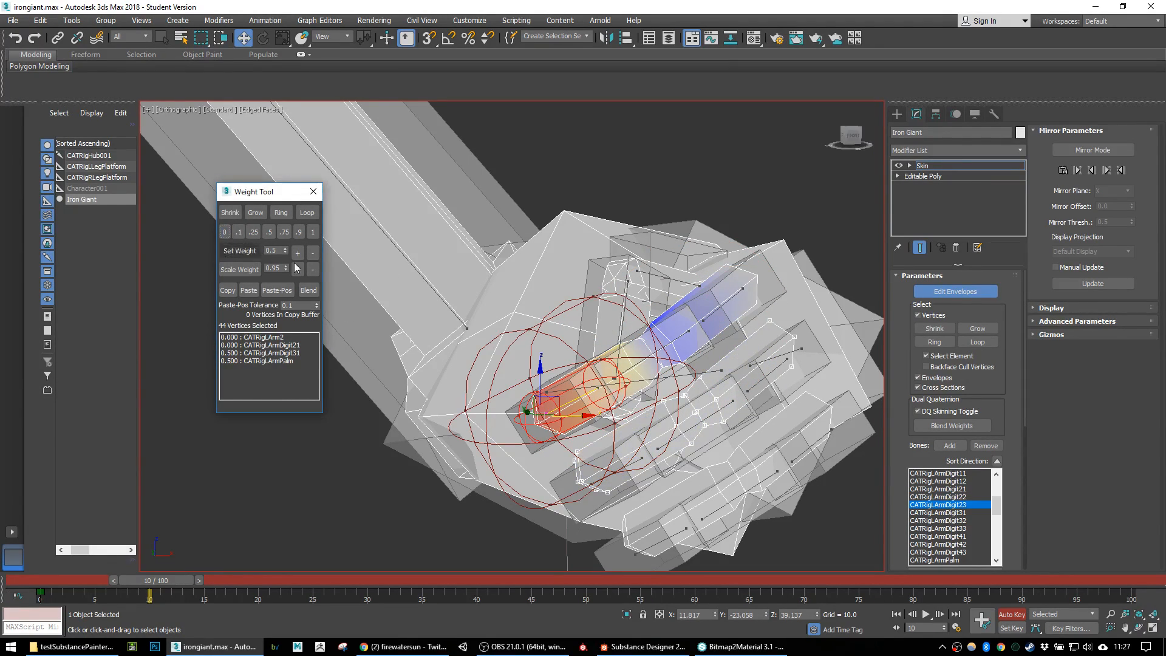
Step: Select the CATRigLArmDigit31 bone and set its weight to 0 on the fingers either side of the middle finger
{"action": "scroll", "coordinate": [772, 372], "scroll_direction": "up", "scroll_amount": 2}
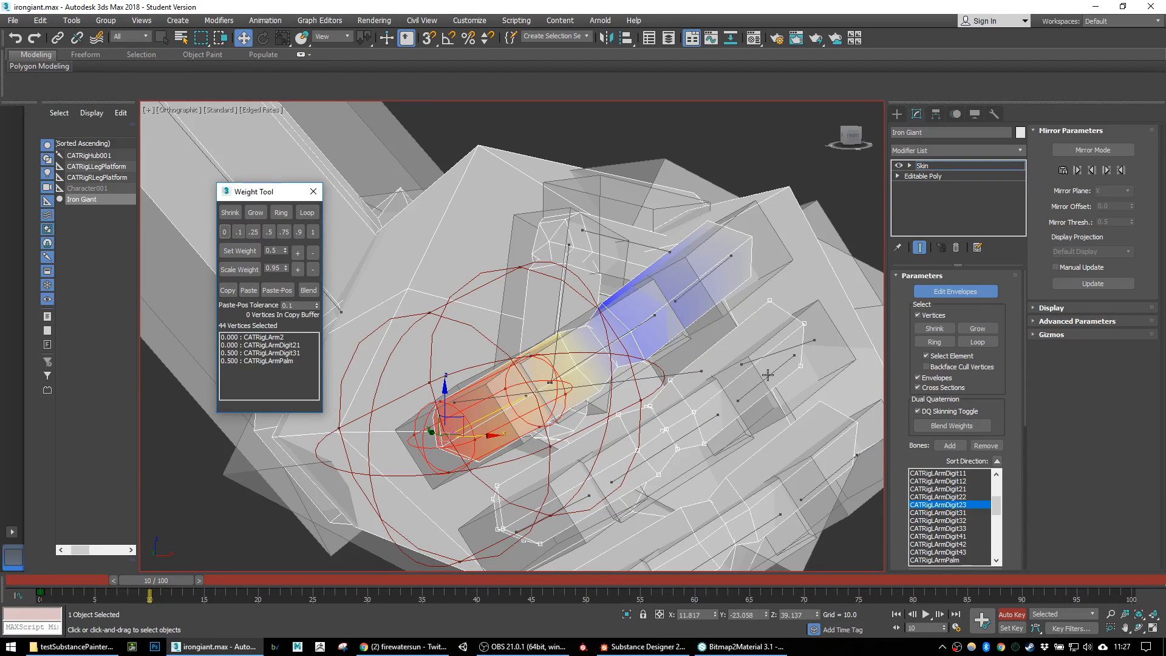
{"action": "left_click", "coordinate": [768, 375]}
{"action": "scroll", "coordinate": [768, 375], "scroll_direction": "down", "scroll_amount": 3}
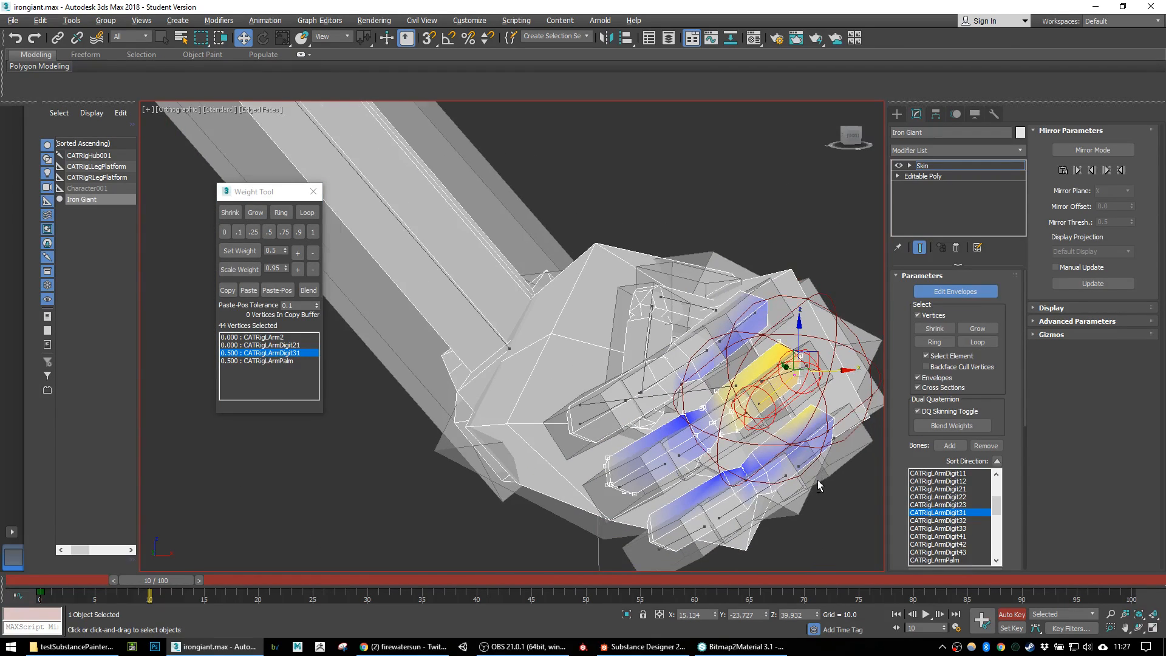
{"action": "middle_click_drag", "start_coordinate": [819, 480], "coordinate": [789, 526], "text": "alt"}
{"action": "left_click_drag", "start_coordinate": [789, 526], "coordinate": [711, 476]}
{"action": "left_click_drag", "start_coordinate": [633, 325], "coordinate": [687, 397]}
{"action": "left_click", "coordinate": [224, 232]}
{"action": "middle_click_drag", "start_coordinate": [706, 451], "coordinate": [626, 400]}
{"action": "scroll", "coordinate": [625, 400], "scroll_direction": "up", "scroll_amount": 3}
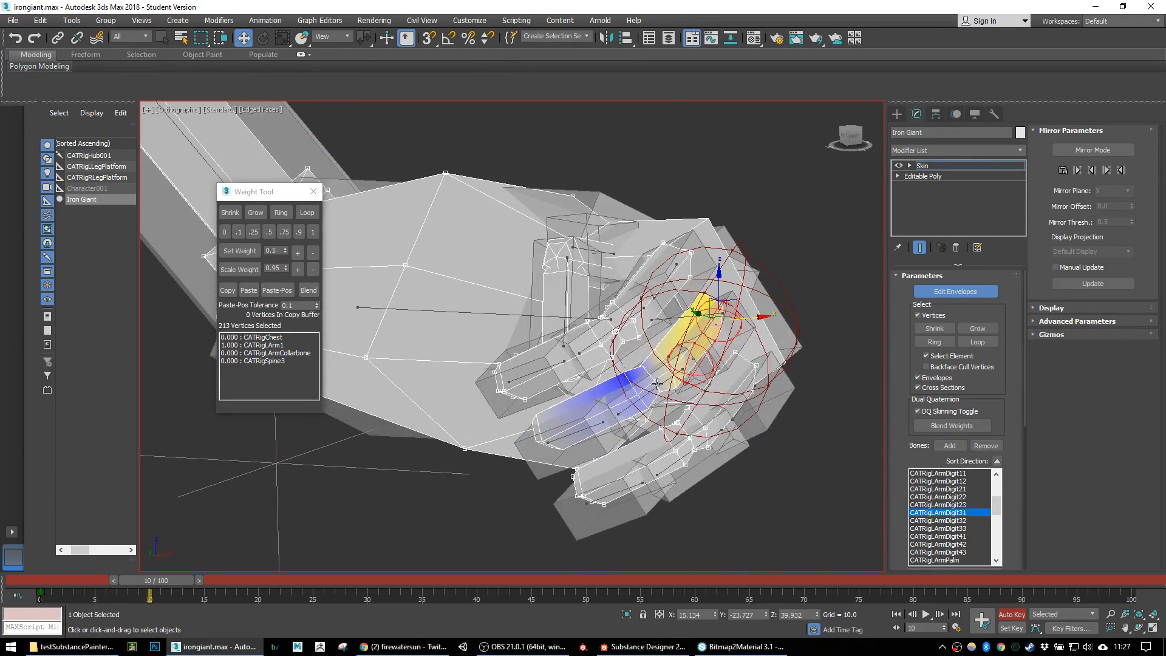
Step: Set the CATRigLArmDigit32 and CATRigLArmDigit33 weights to 0 on the same neighbouring finger vertices
{"action": "left_click", "coordinate": [659, 387]}
{"action": "key", "text": "ctrl+z"}
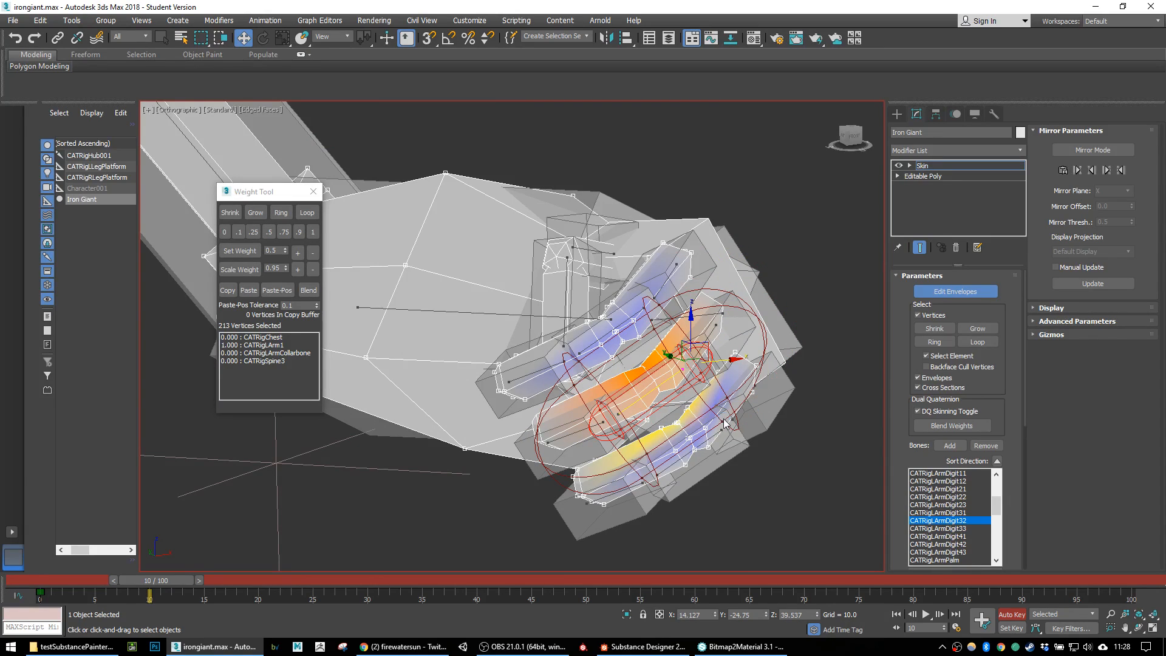
{"action": "left_click", "coordinate": [224, 232]}
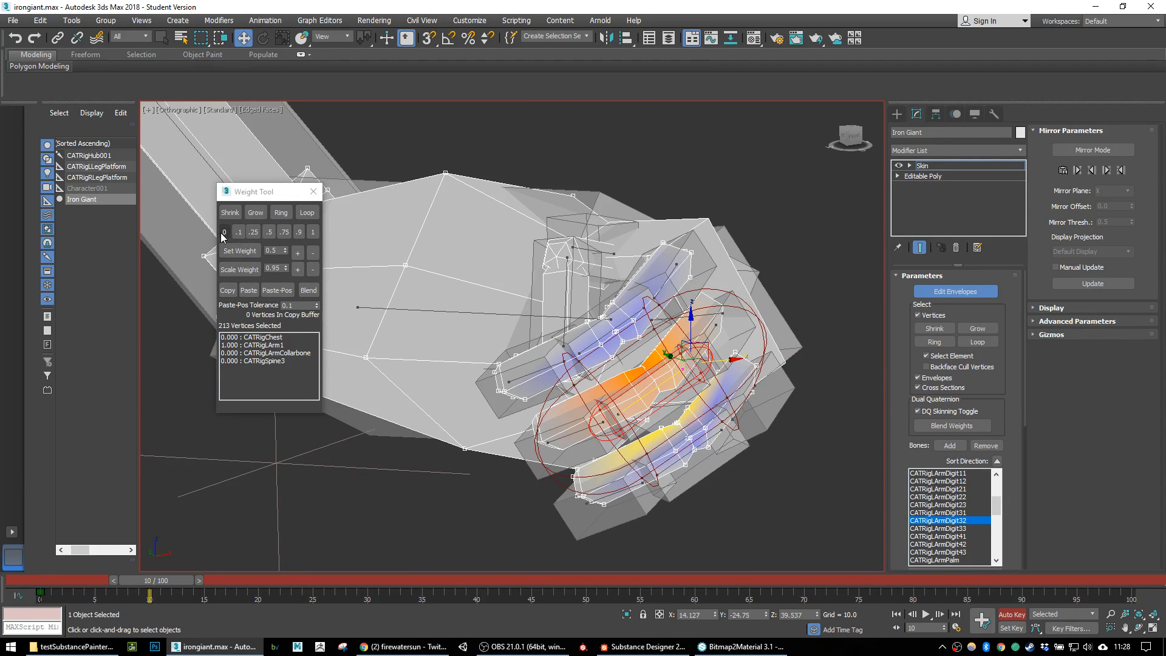
{"action": "left_click", "coordinate": [589, 428]}
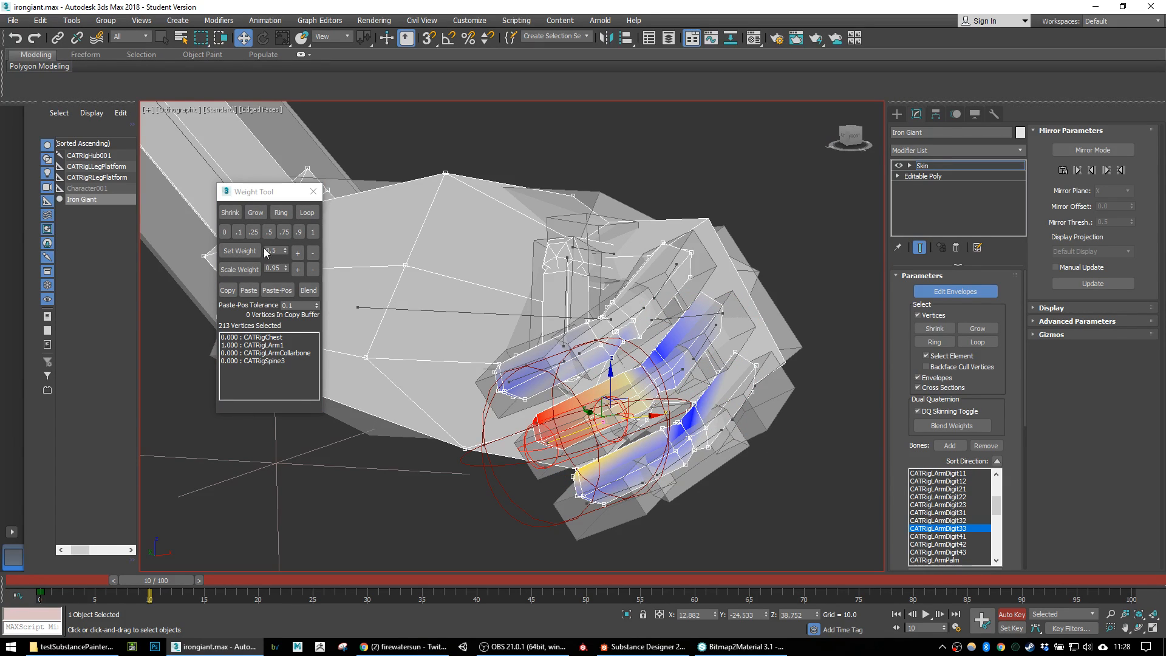
{"action": "left_click", "coordinate": [224, 232]}
Step: Select the other fingers' vertices and set their CATRigLArmDigit41 weight to 0, keeping that vertex selection
{"action": "middle_click_drag", "start_coordinate": [697, 452], "coordinate": [671, 459], "text": "alt"}
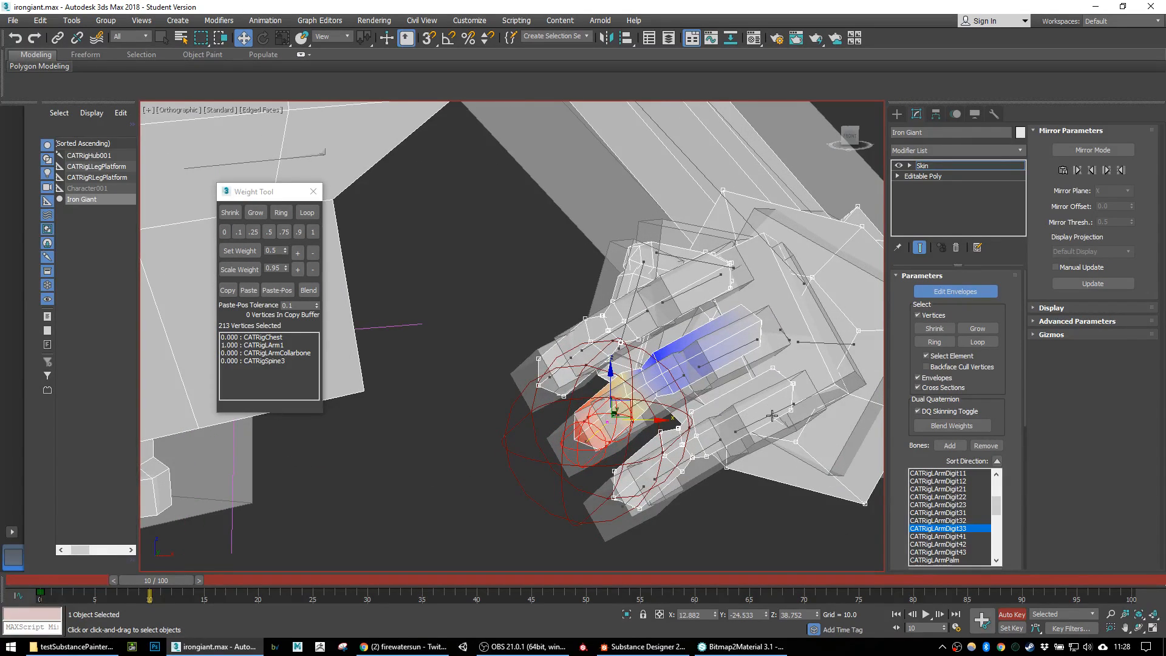
{"action": "left_click", "coordinate": [772, 416]}
{"action": "left_click_drag", "start_coordinate": [587, 239], "coordinate": [730, 383]}
{"action": "left_click", "coordinate": [225, 231]}
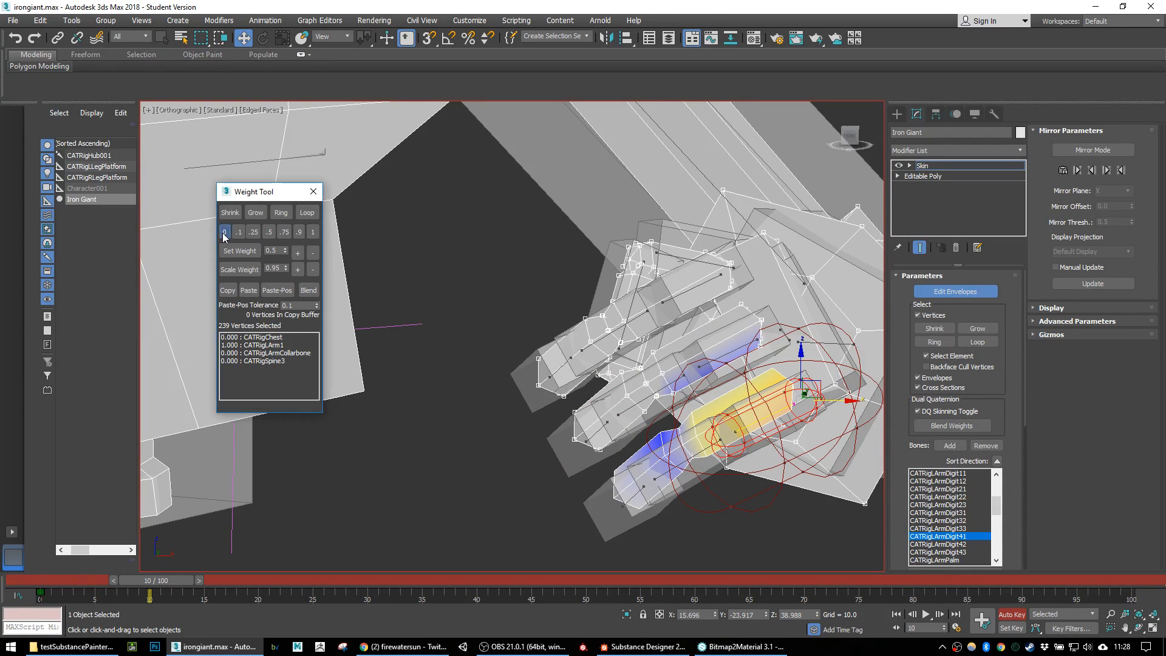
{"action": "left_click", "coordinate": [703, 450]}
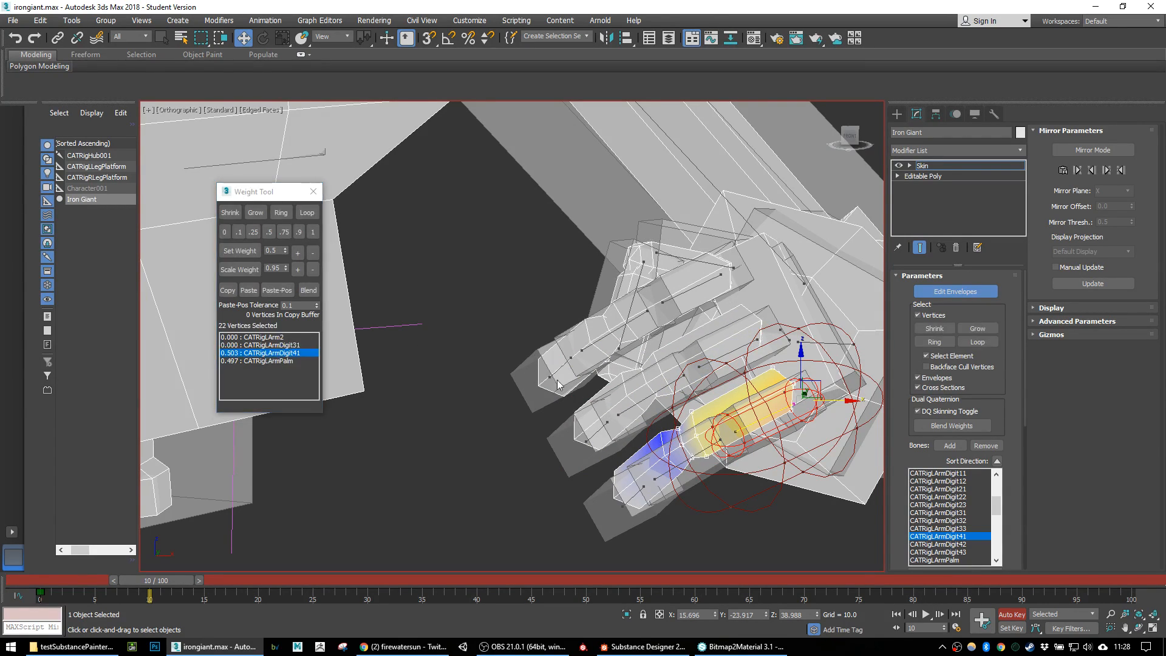
{"action": "key", "text": "ctrl+z"}
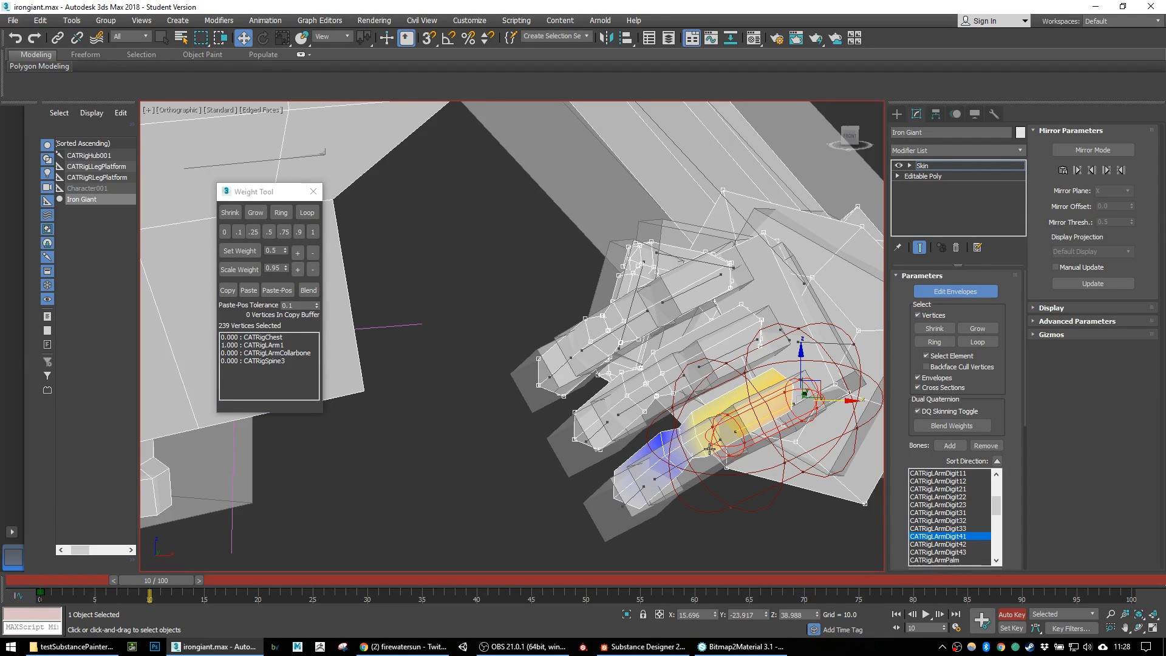
Step: Set the CATRigLArmDigit42 weight to 0 on the other fingers and display the influence of CATRigLArmDigit43
{"action": "left_click", "coordinate": [706, 446]}
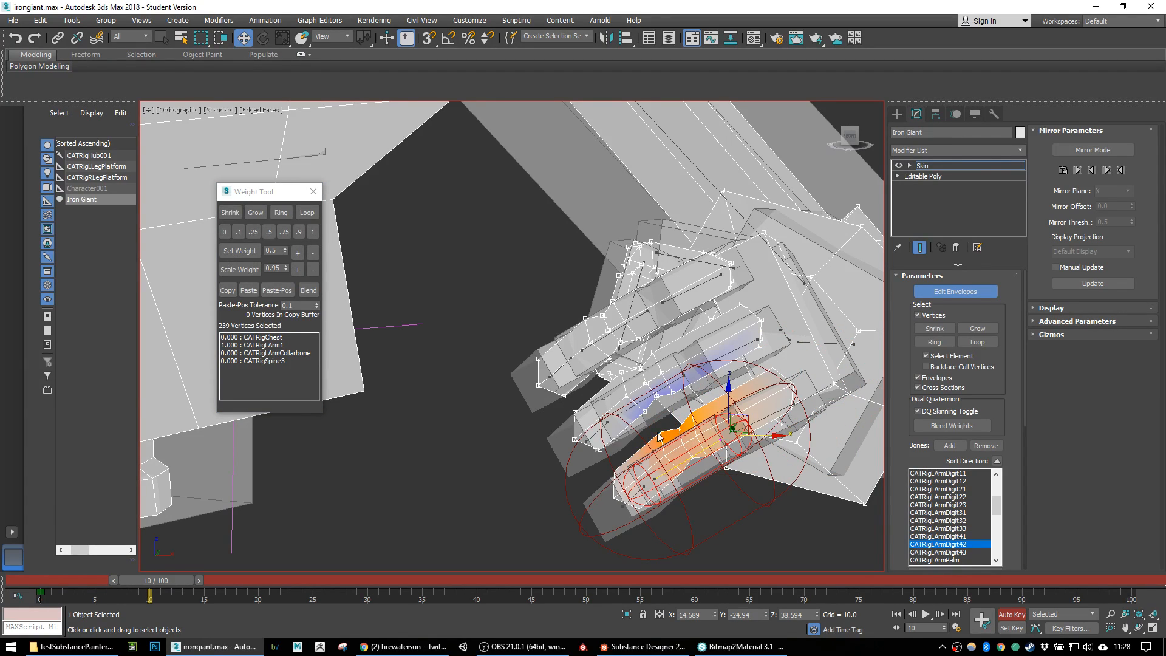
{"action": "left_click", "coordinate": [224, 232]}
{"action": "middle_click_drag", "start_coordinate": [560, 563], "coordinate": [661, 543], "text": "alt"}
{"action": "left_click", "coordinate": [661, 542]}
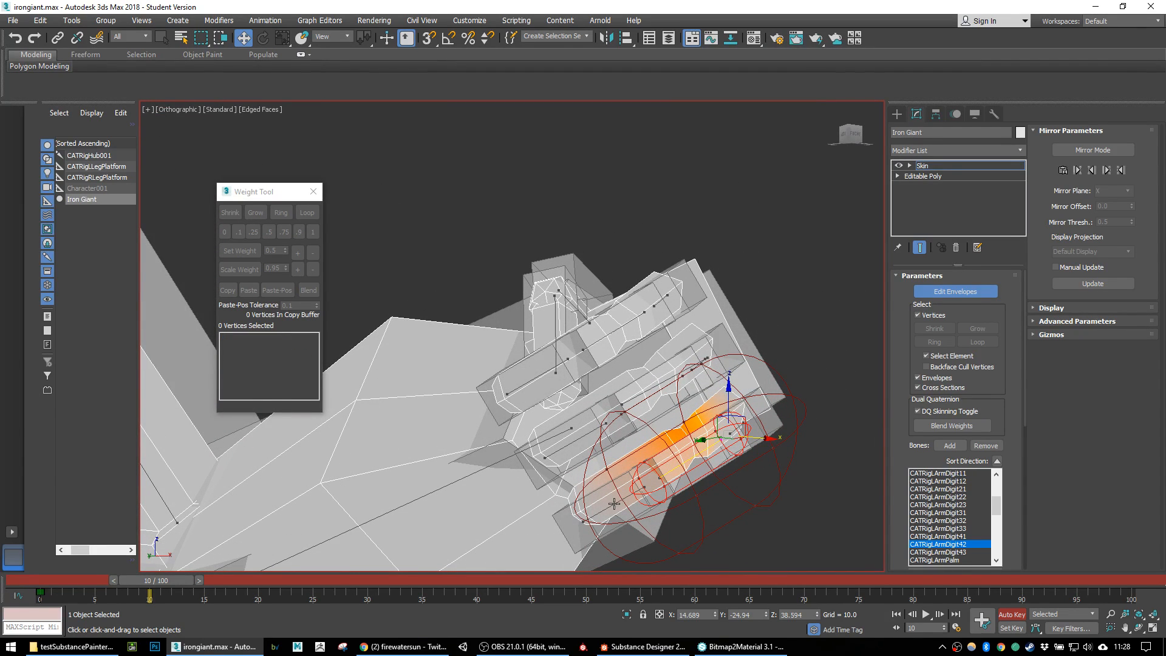
{"action": "left_click", "coordinate": [614, 504]}
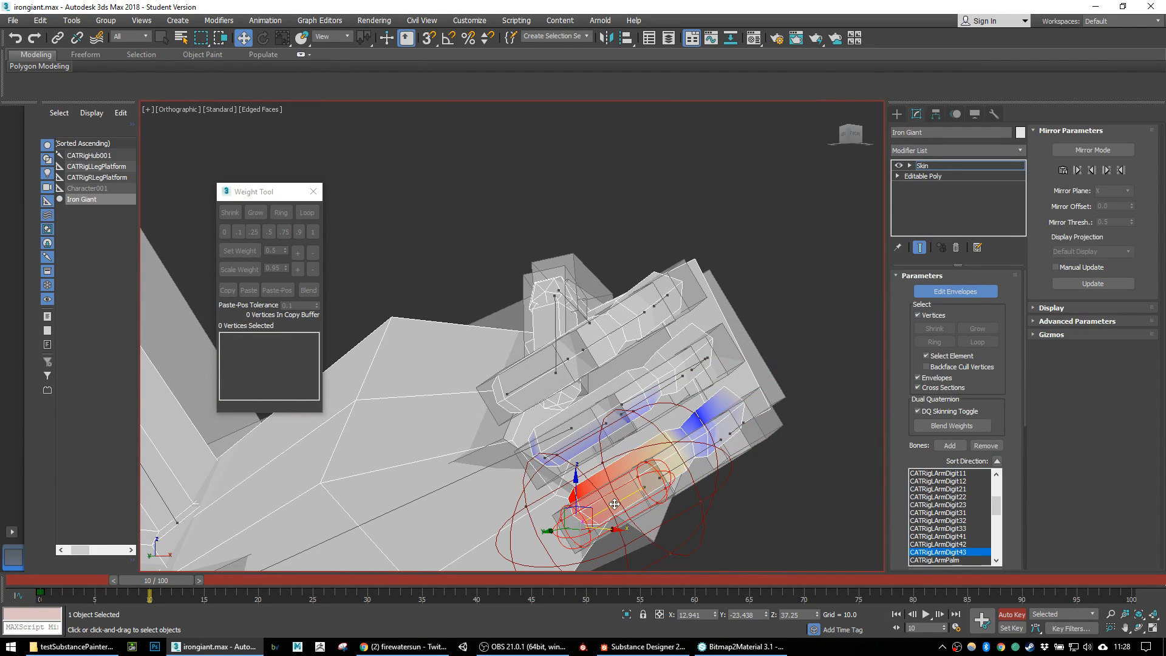
{"action": "left_click", "coordinate": [666, 416]}
Step: Save a copy of the scene to the Desktop as irongiant.max, keeping the 3ds Max (*.max) file type
{"action": "middle_click_drag", "start_coordinate": [516, 431], "coordinate": [715, 331]}
{"action": "left_click", "coordinate": [439, 266]}
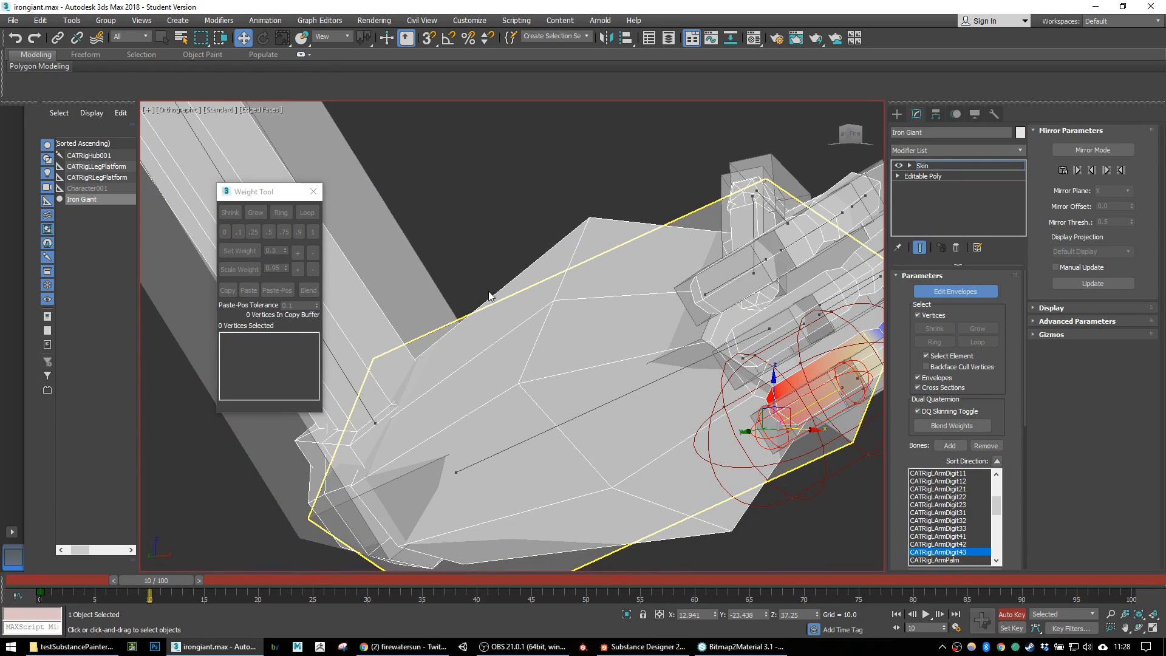
{"action": "left_click", "coordinate": [12, 20]}
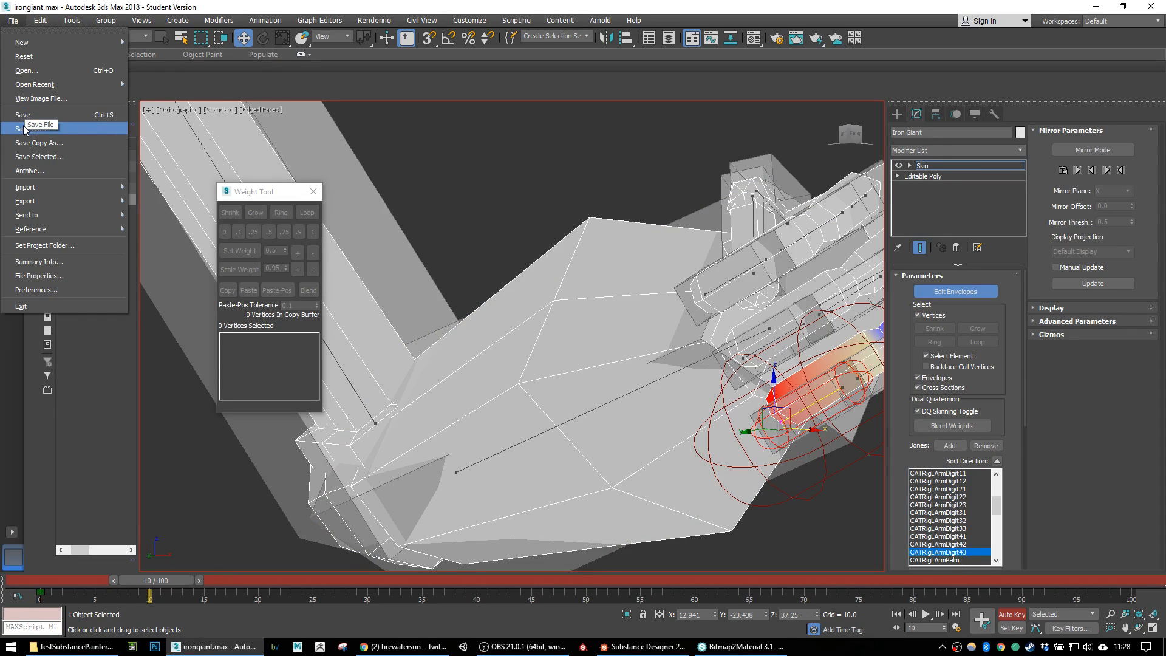
{"action": "left_click", "coordinate": [25, 129]}
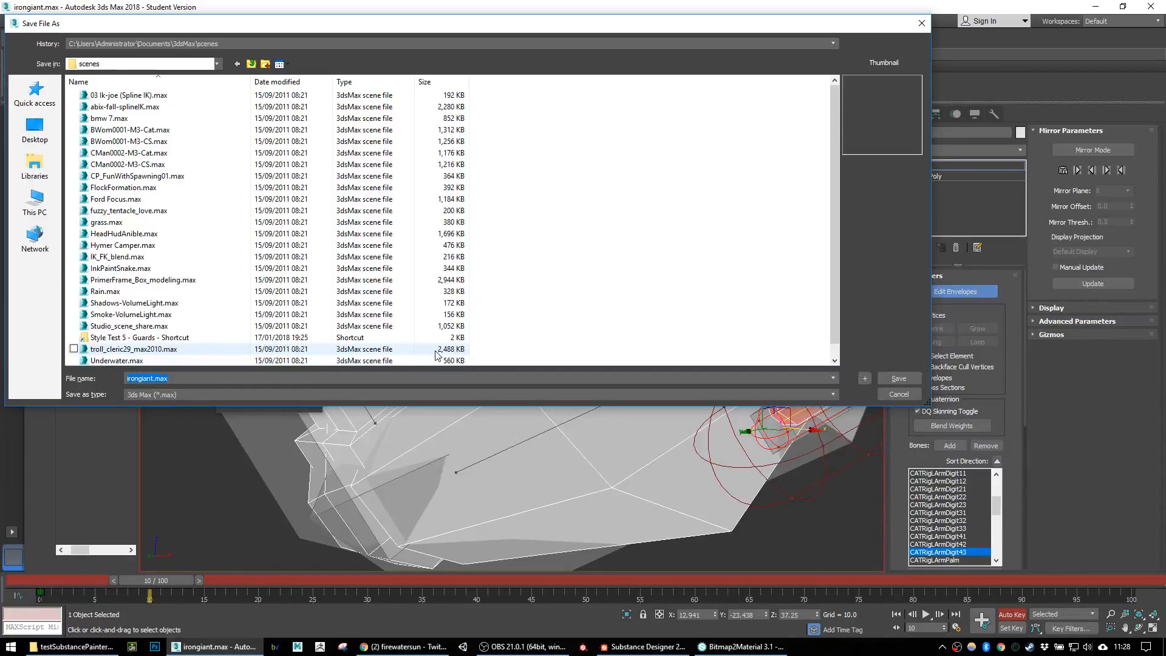
{"action": "left_click", "coordinate": [149, 394]}
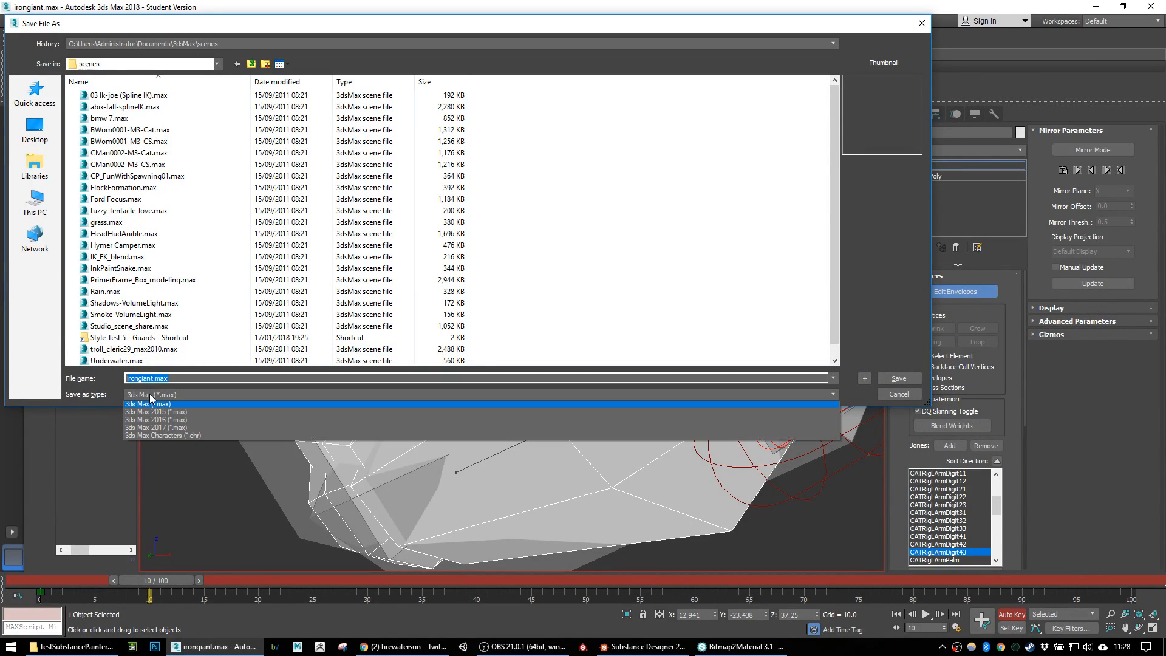
{"action": "left_click", "coordinate": [179, 377]}
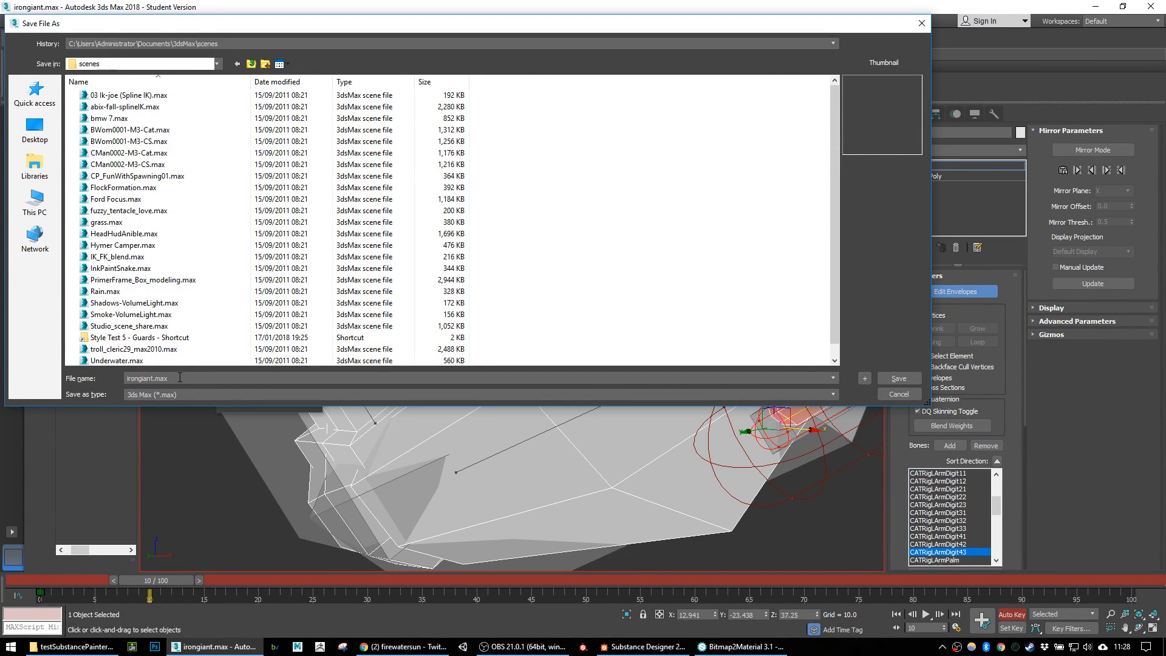
{"action": "left_click", "coordinate": [42, 135]}
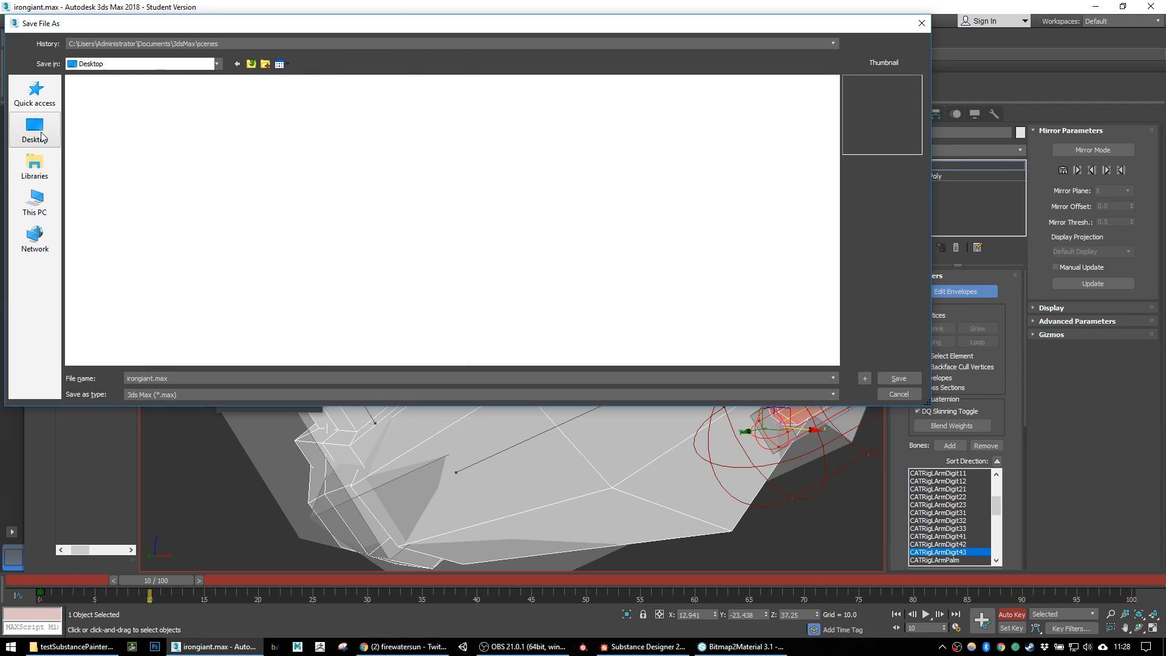
{"action": "double_click", "coordinate": [244, 380]}
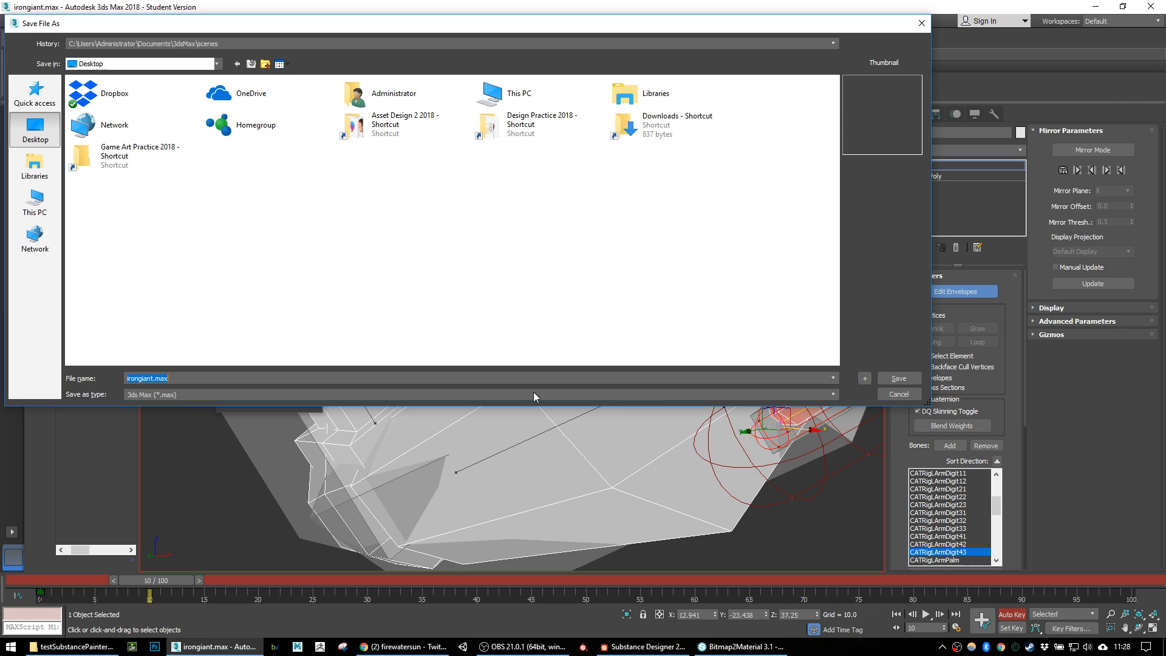
{"action": "left_click", "coordinate": [913, 378]}
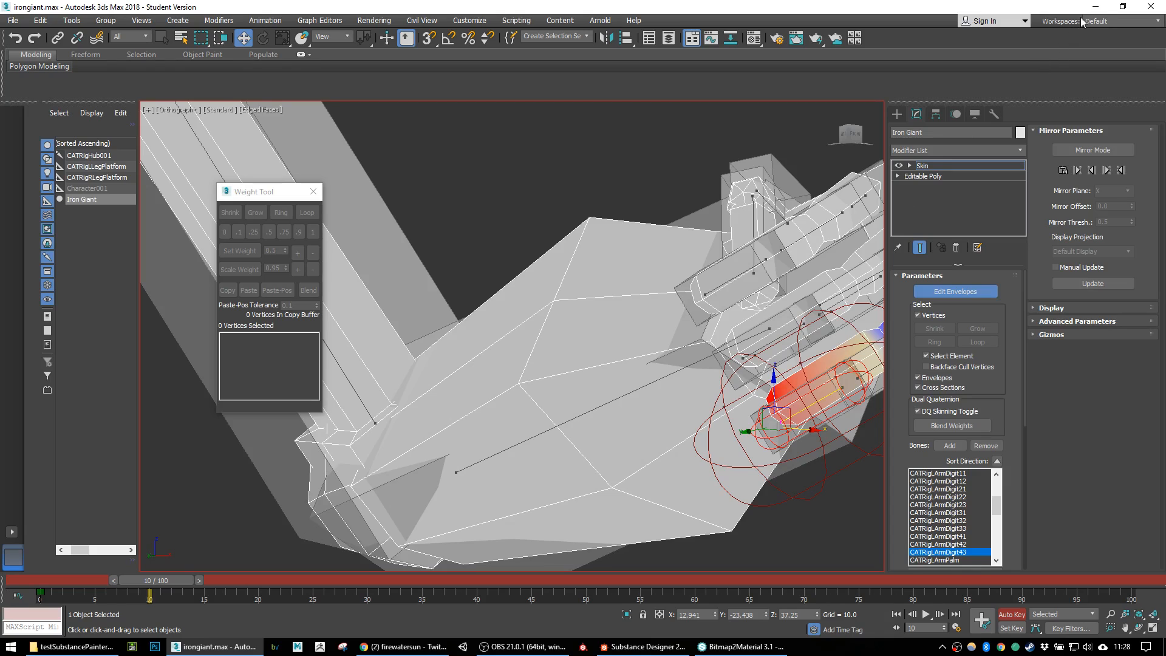
Step: Switch to the Windows desktop, move the irongiant.max file to the middle of it and open Discord
{"action": "left_click", "coordinate": [1093, 7]}
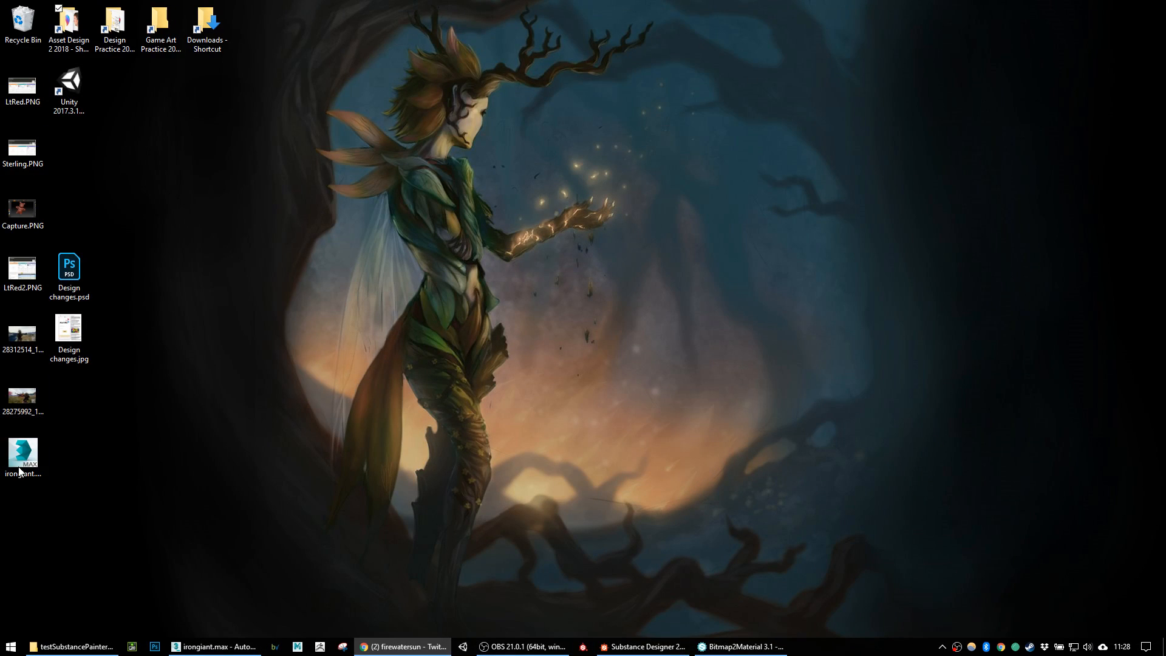
{"action": "left_click_drag", "start_coordinate": [20, 468], "coordinate": [667, 529]}
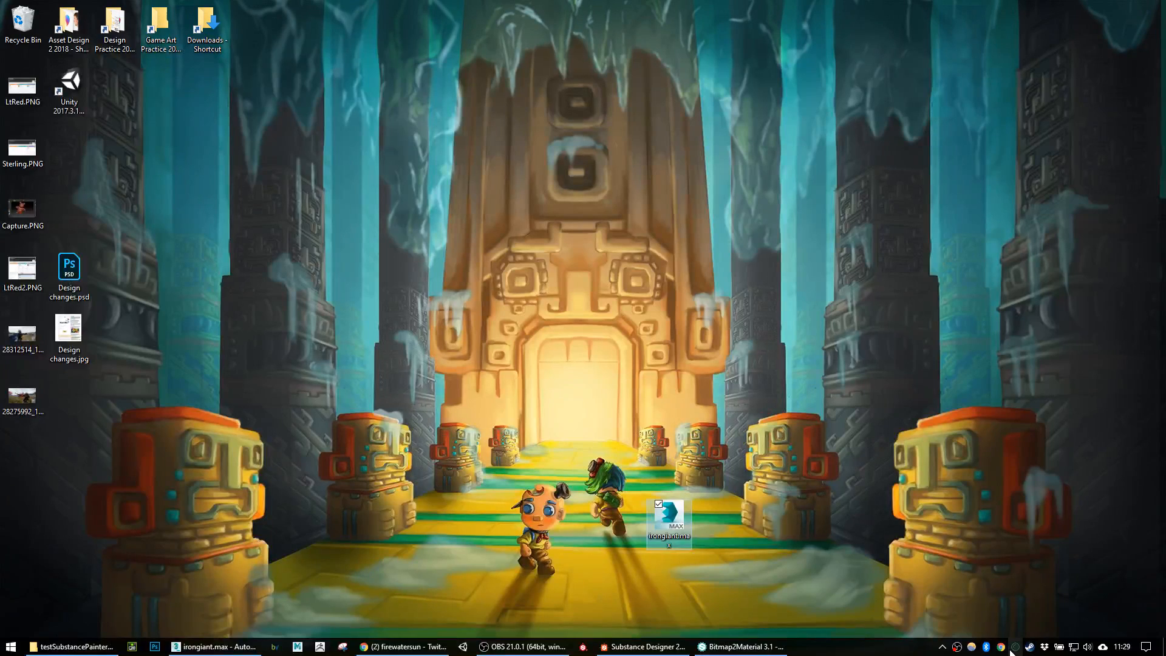
{"action": "left_click", "coordinate": [1014, 647]}
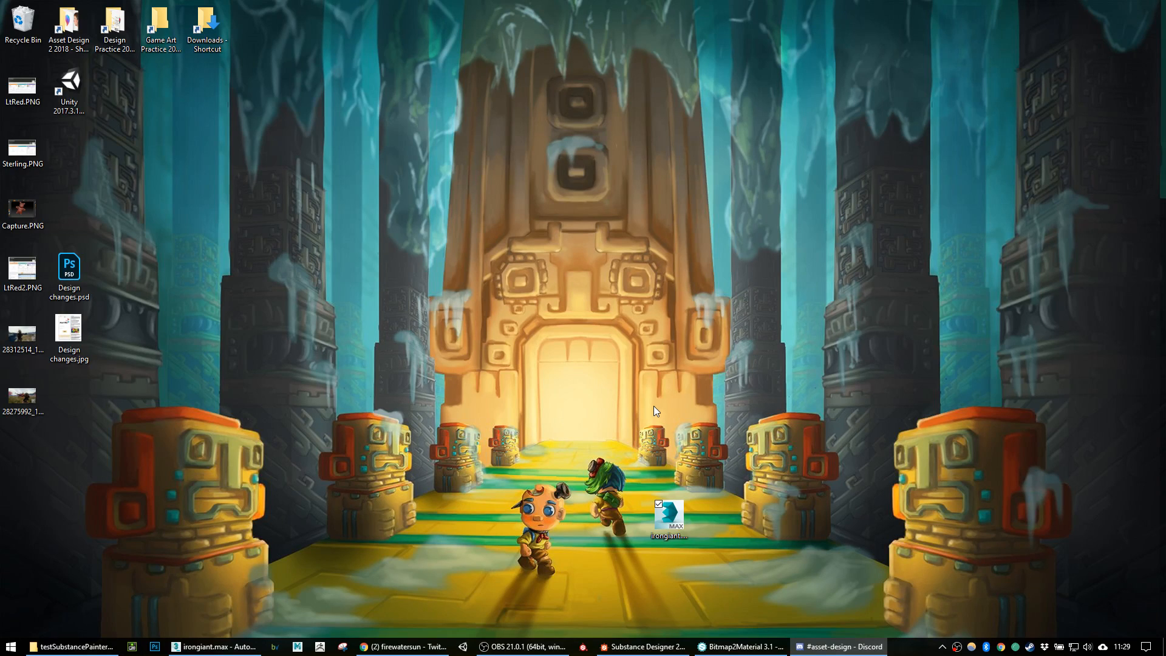
Step: Return to 3ds Max and save the scene over irongiant.max in the irongiantanim folder of Asset Design 2 2018
{"action": "left_click", "coordinate": [216, 647]}
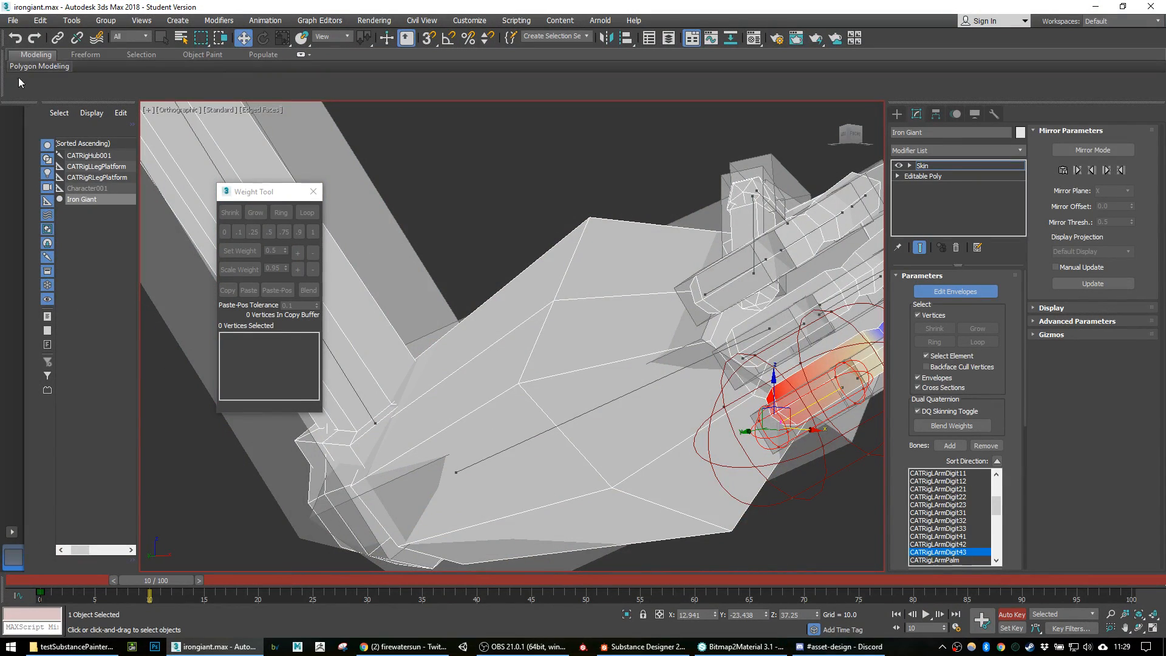
{"action": "left_click", "coordinate": [13, 20]}
{"action": "left_click", "coordinate": [30, 132]}
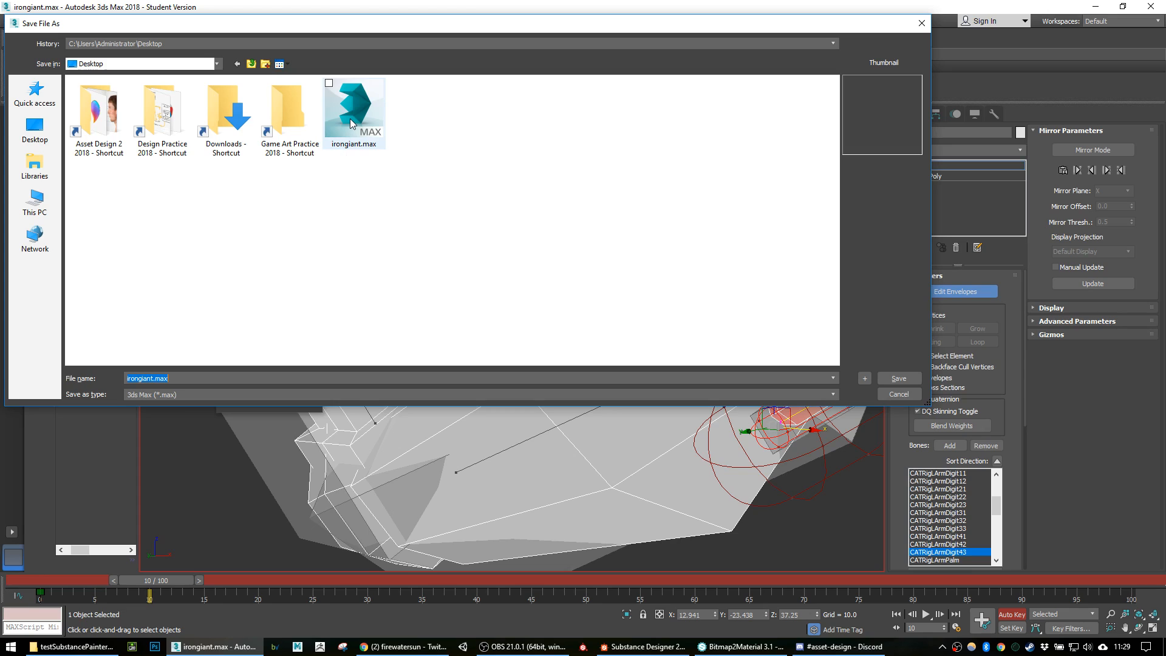
{"action": "double_click", "coordinate": [97, 117]}
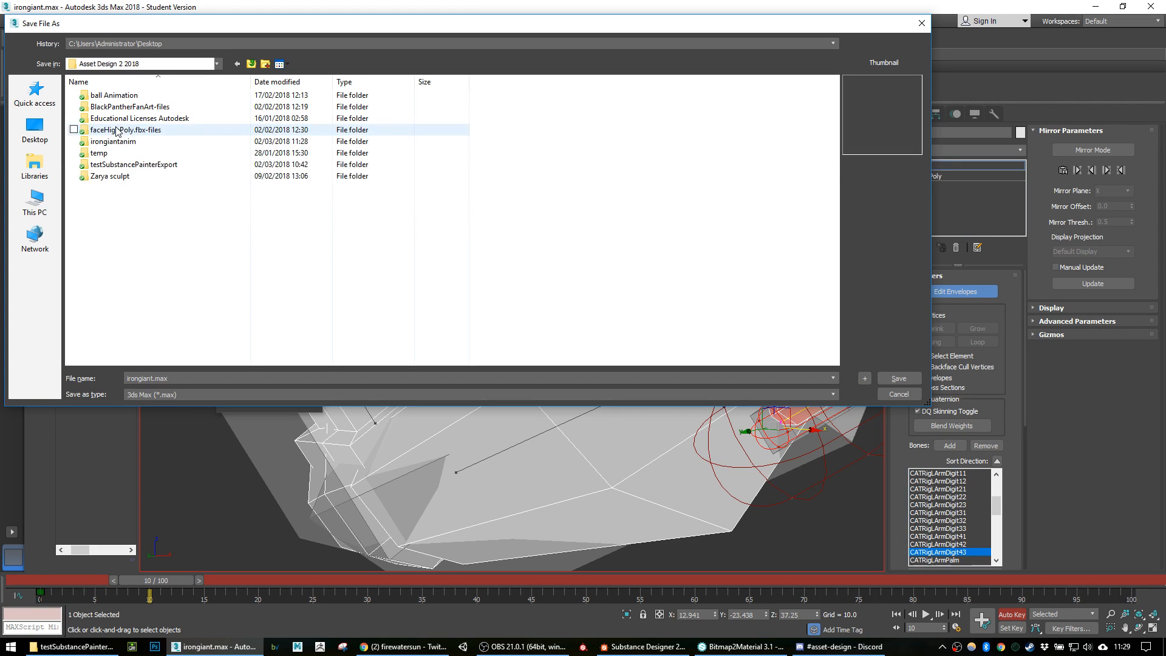
{"action": "double_click", "coordinate": [118, 143]}
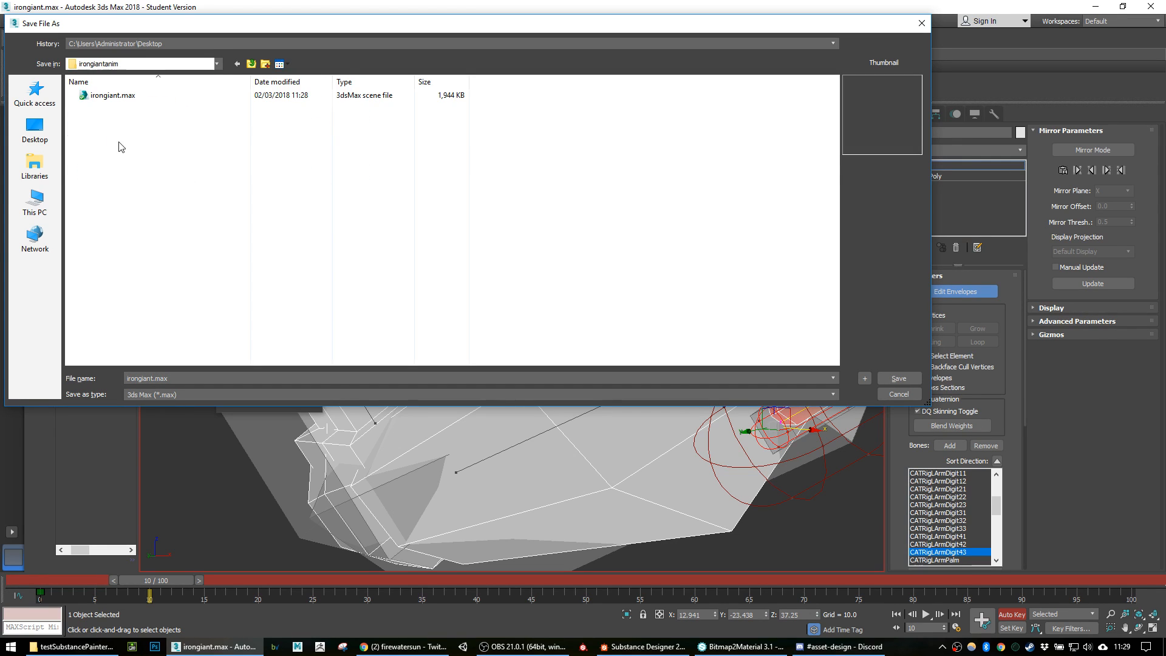
{"action": "double_click", "coordinate": [112, 95]}
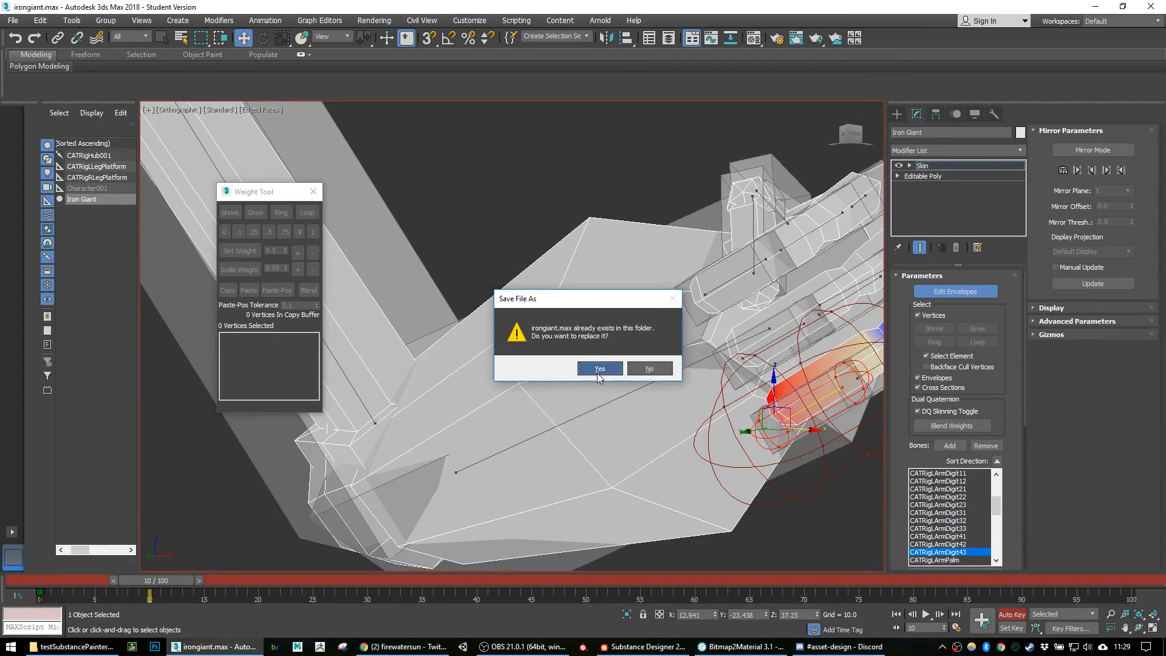
{"action": "left_click", "coordinate": [596, 373]}
Step: Move the desktop copy of irongiant.max to the Recycle Bin and return to 3ds Max
{"action": "left_click", "coordinate": [1098, 8]}
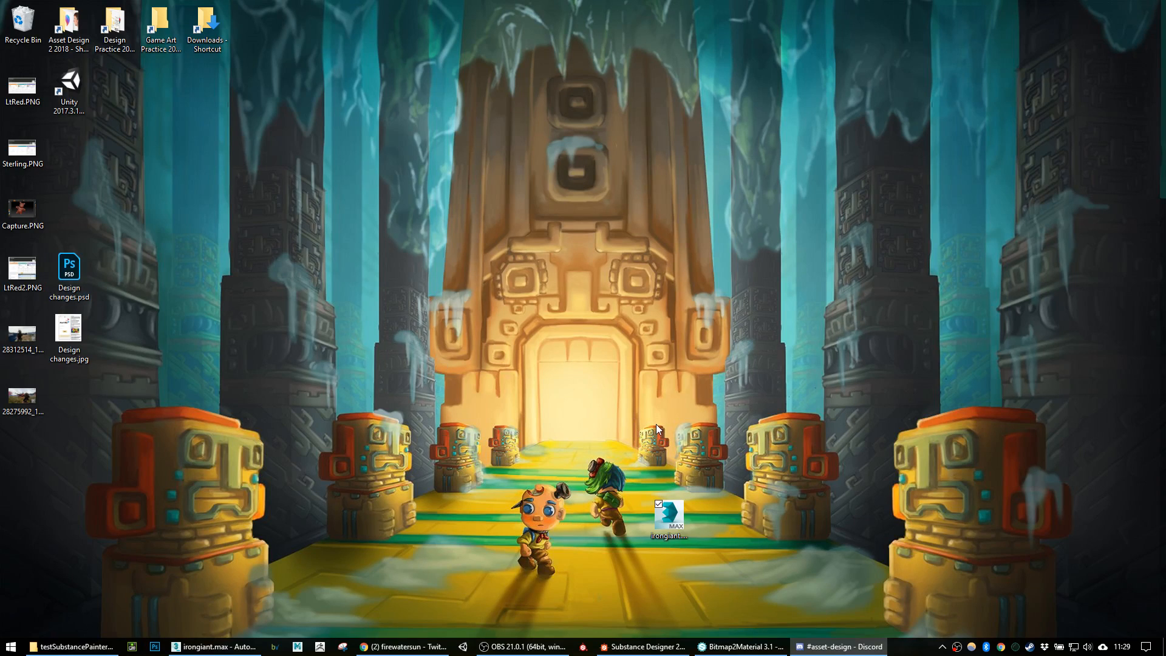
{"action": "left_click_drag", "start_coordinate": [683, 526], "coordinate": [23, 23]}
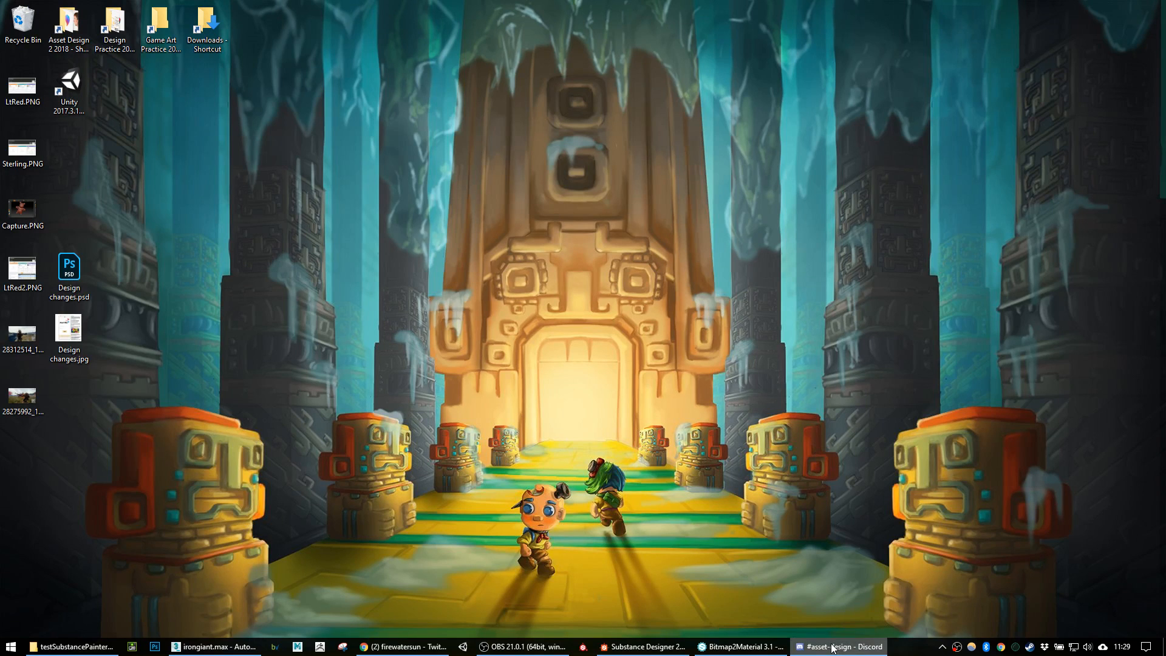
{"action": "left_click", "coordinate": [215, 646]}
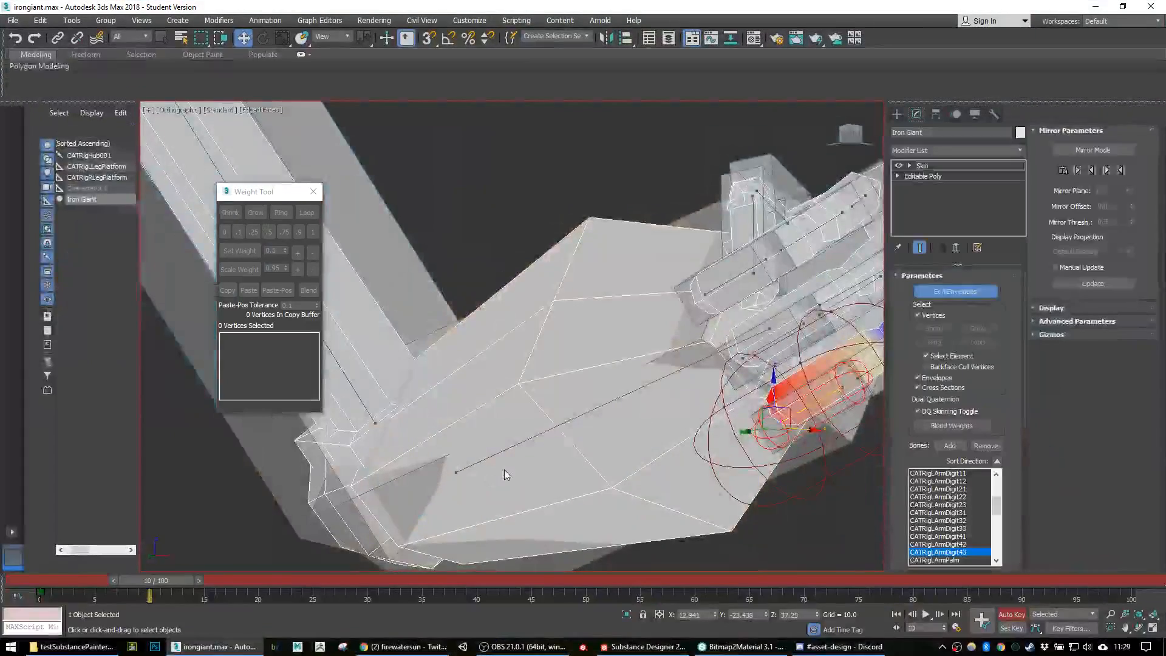
Step: Select the CATRigLArm2 bone to check its influence on the left forearm
{"action": "middle_click_drag", "start_coordinate": [748, 338], "coordinate": [567, 309]}
{"action": "middle_click_drag", "start_coordinate": [513, 395], "coordinate": [612, 381]}
{"action": "left_click", "coordinate": [547, 350]}
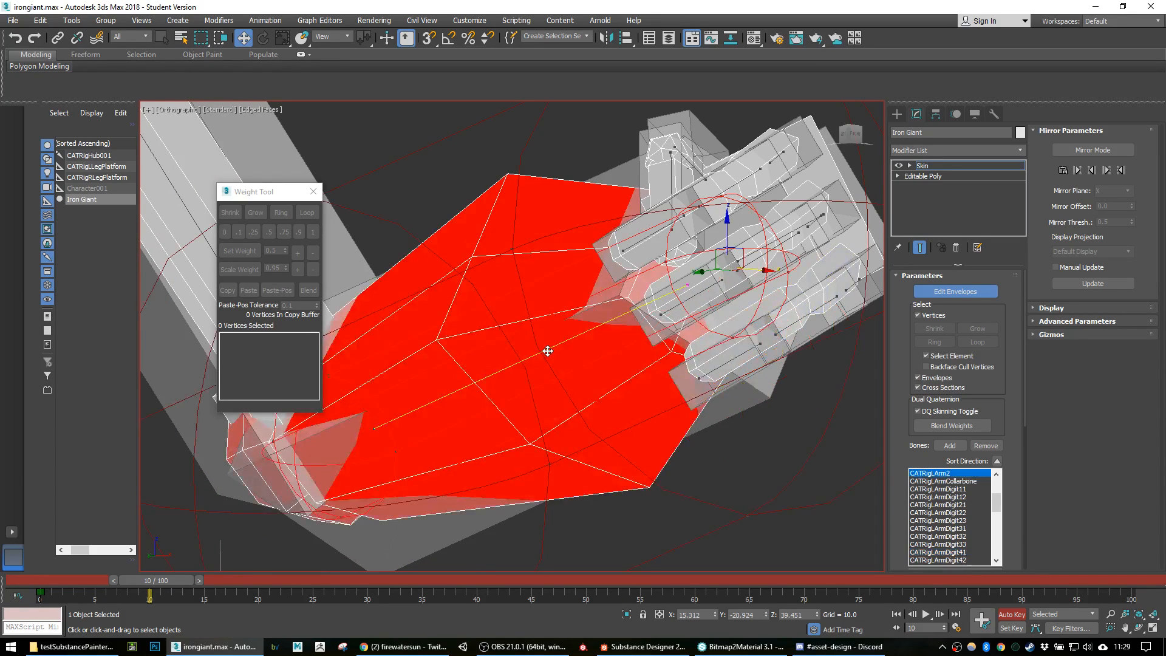
Step: Select the left upper leg bone CATRigLLeg1 and examine its influence around the hip joint
{"action": "scroll", "coordinate": [547, 351], "scroll_direction": "down", "scroll_amount": 8}
{"action": "scroll", "coordinate": [498, 427], "scroll_direction": "up", "scroll_amount": 3}
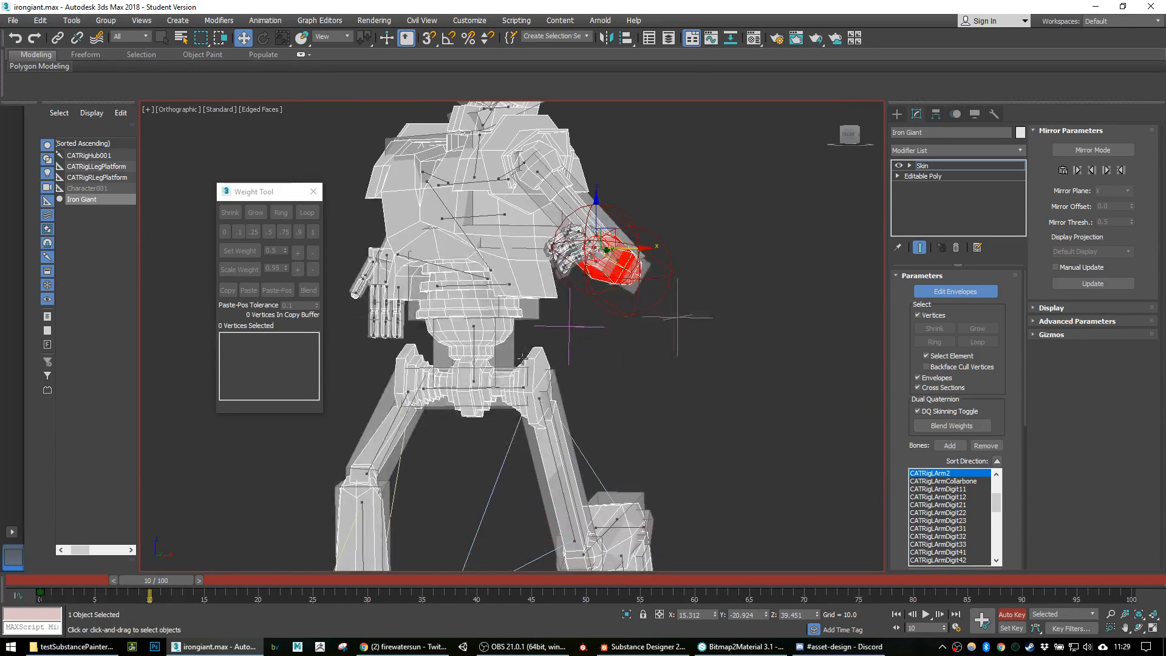
{"action": "scroll", "coordinate": [534, 413], "scroll_direction": "up", "scroll_amount": 5}
{"action": "left_click", "coordinate": [552, 426]}
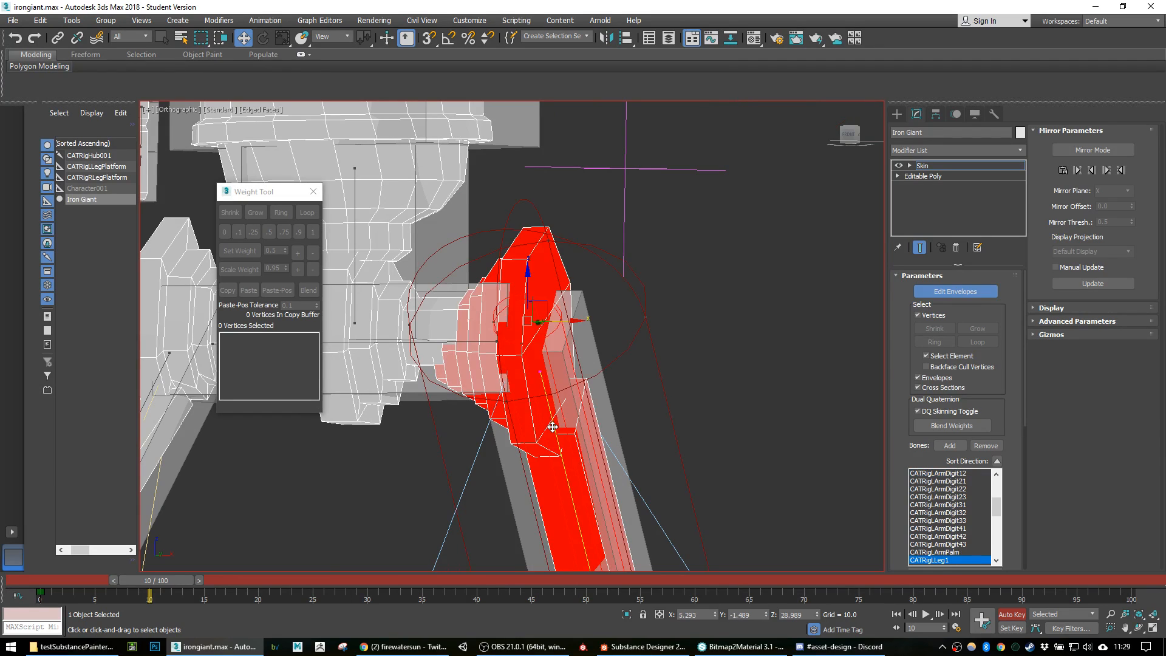
{"action": "scroll", "coordinate": [552, 427], "scroll_direction": "down", "scroll_amount": 5}
{"action": "middle_click_drag", "start_coordinate": [552, 427], "coordinate": [560, 263]}
{"action": "scroll", "coordinate": [589, 347], "scroll_direction": "up", "scroll_amount": 2}
{"action": "middle_click_drag", "start_coordinate": [588, 347], "coordinate": [547, 299], "text": "alt"}
{"action": "middle_click_drag", "start_coordinate": [547, 299], "coordinate": [594, 448]}
{"action": "scroll", "coordinate": [483, 293], "scroll_direction": "up", "scroll_amount": 2}
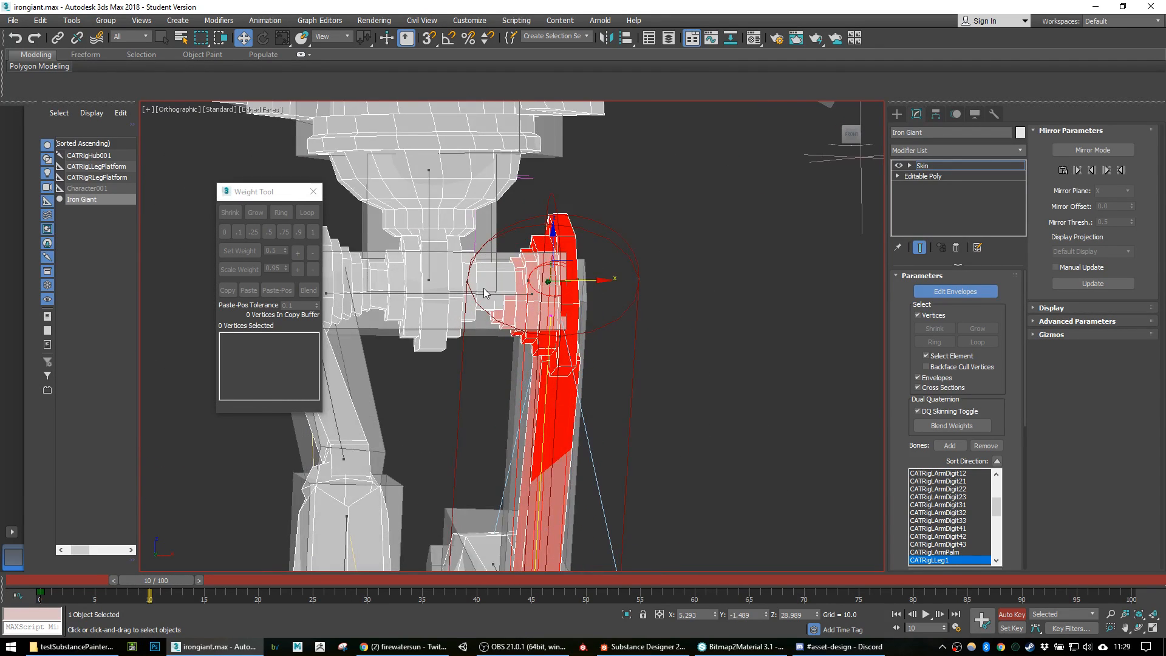
Step: Select the pelvis hub bone's envelope and inspect its influence on the hips, waist and upper body
{"action": "left_click", "coordinate": [500, 294]}
{"action": "scroll", "coordinate": [522, 328], "scroll_direction": "down", "scroll_amount": 4}
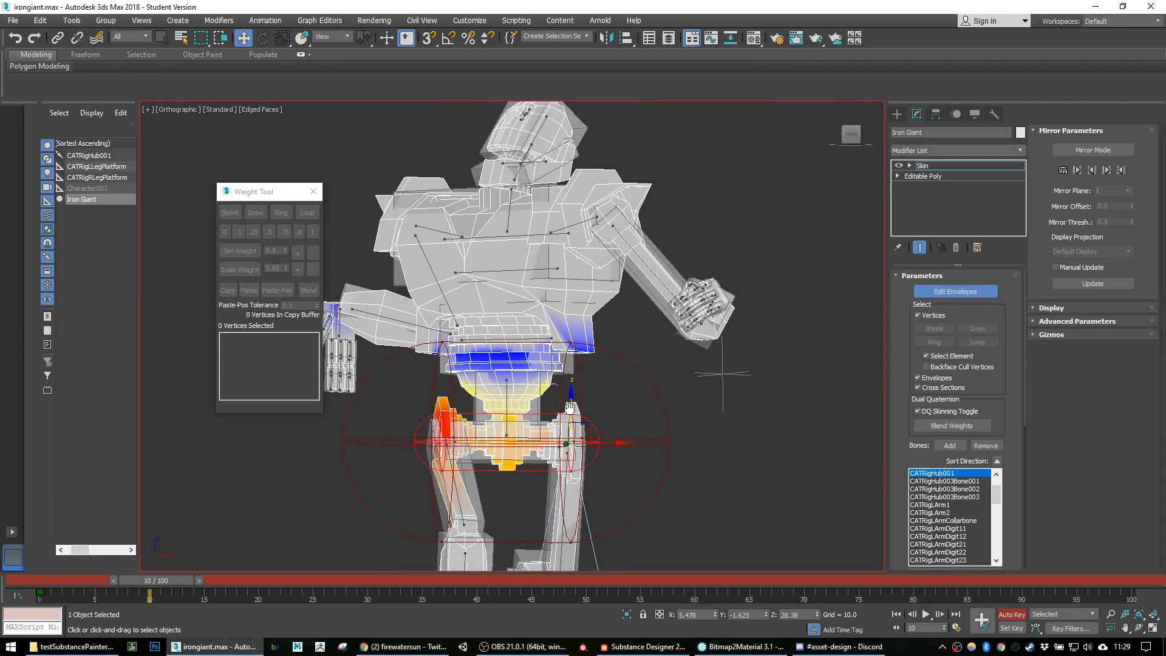
{"action": "middle_click_drag", "start_coordinate": [543, 355], "coordinate": [567, 367], "text": "alt"}
{"action": "middle_click_drag", "start_coordinate": [588, 288], "coordinate": [560, 268], "text": "alt"}
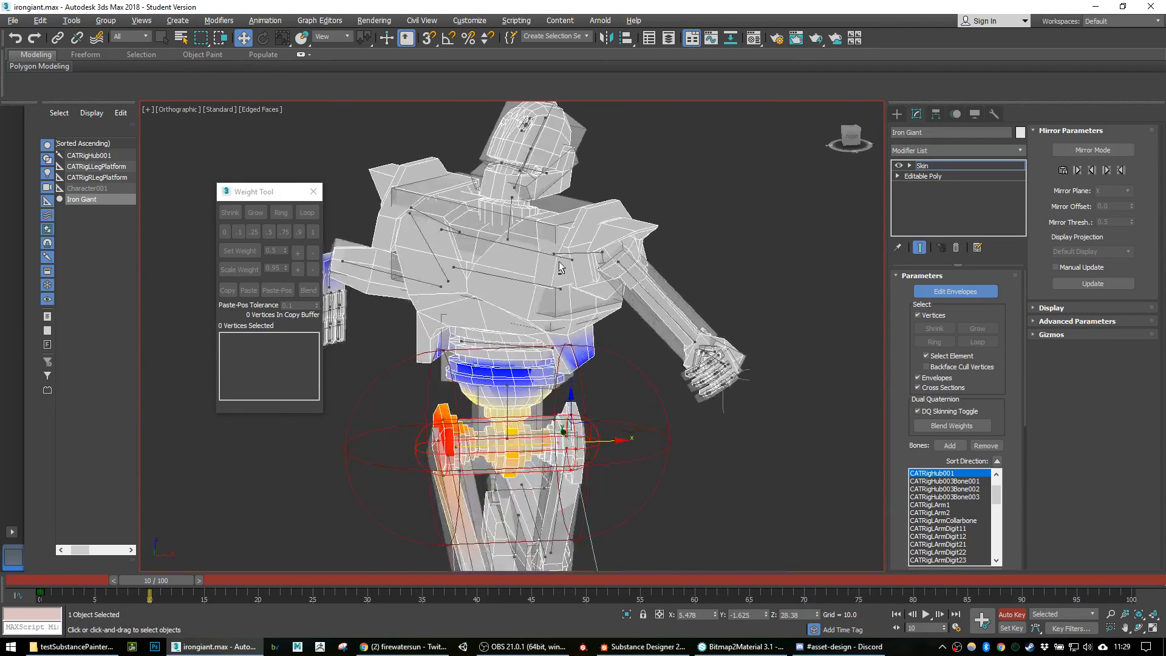
{"action": "scroll", "coordinate": [554, 181], "scroll_direction": "up", "scroll_amount": 4}
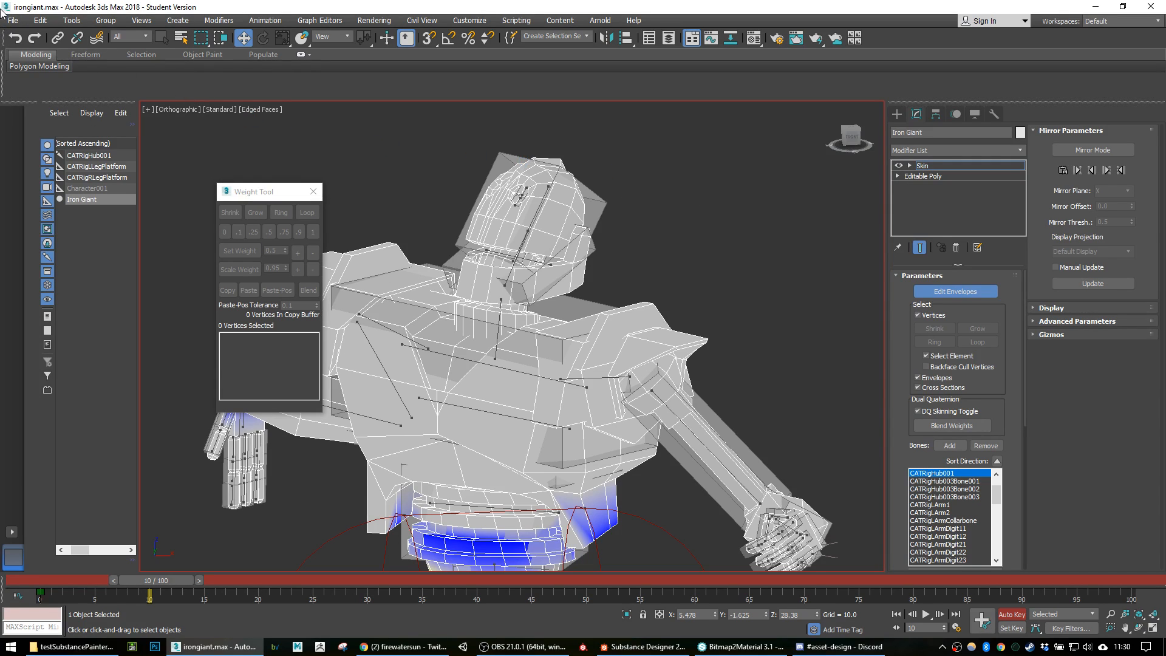
Step: Save a copy of the scene in 3ds Max 2017 format as irongiantcosKaldidntUpdate.max in the irongiantanim folder
{"action": "left_click", "coordinate": [11, 23]}
{"action": "left_click", "coordinate": [31, 129]}
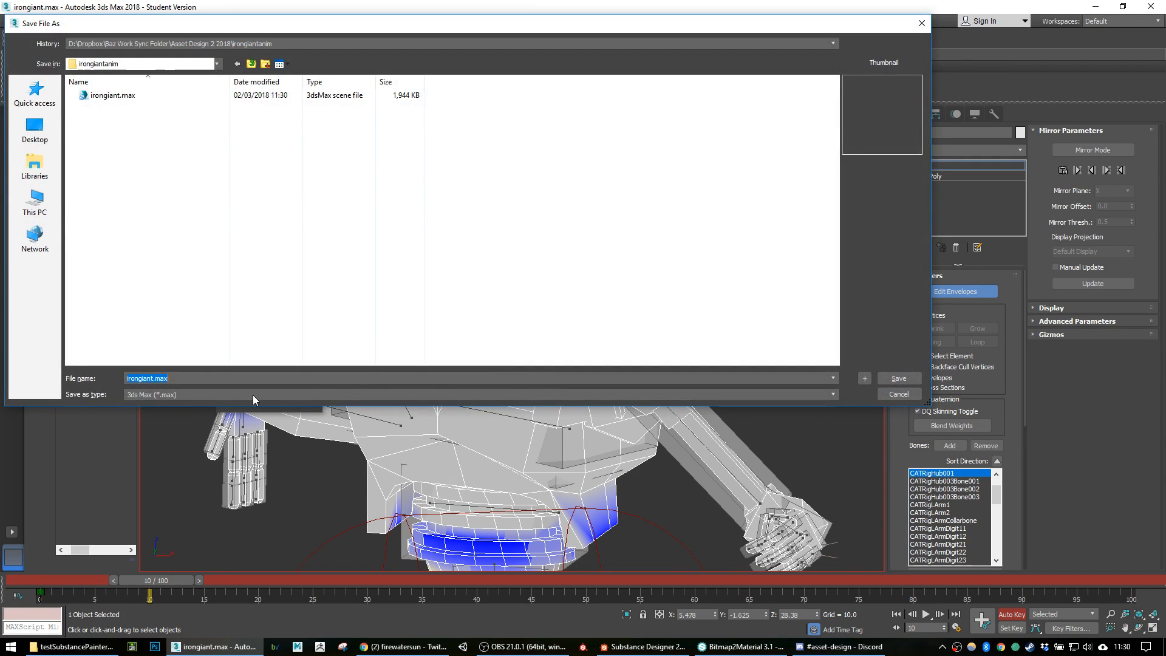
{"action": "left_click", "coordinate": [253, 395]}
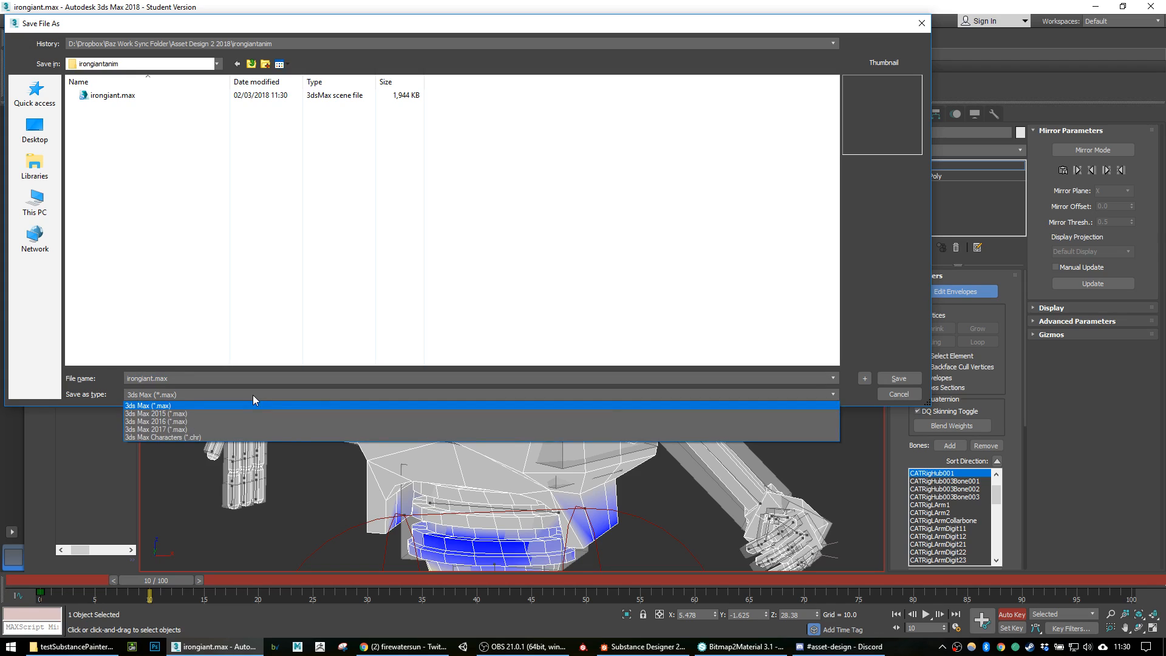
{"action": "left_click", "coordinate": [175, 433]}
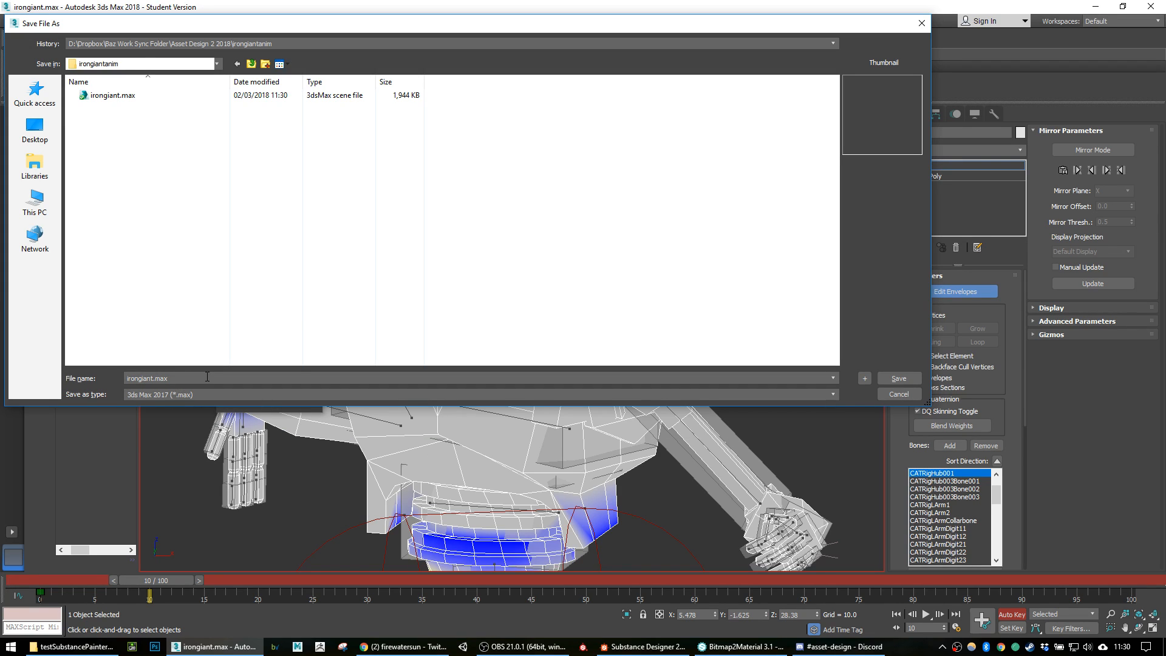
{"action": "double_click", "coordinate": [158, 379]}
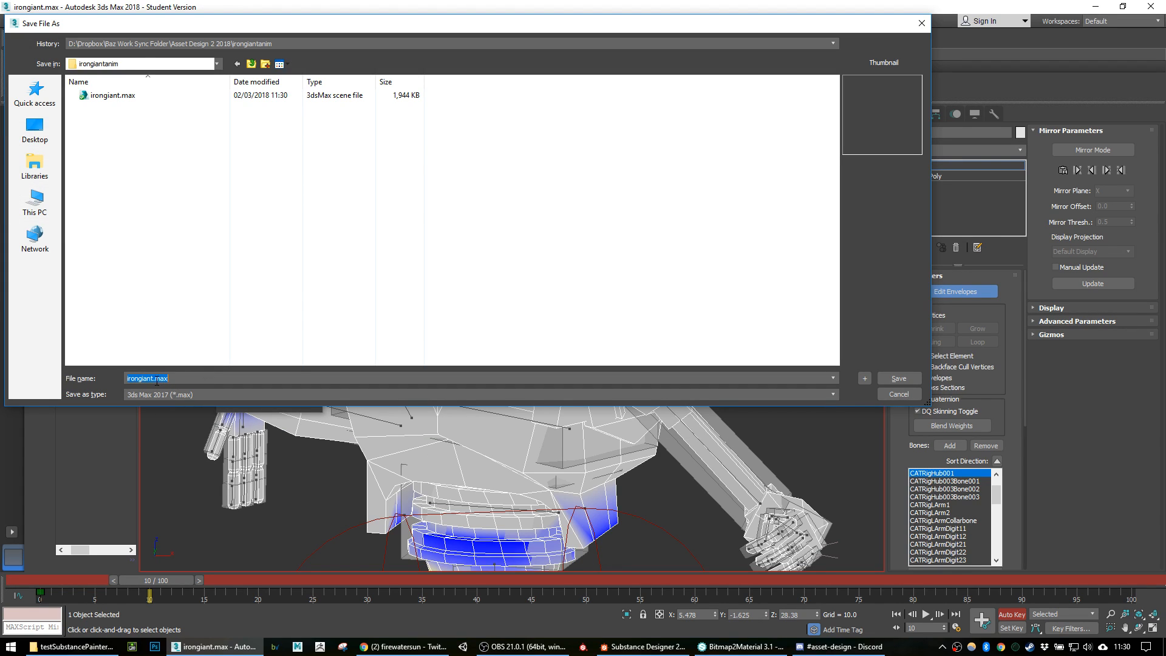
{"action": "type", "text": "cosKaldidn'tUpdate"}
{"action": "key", "text": "Return"}
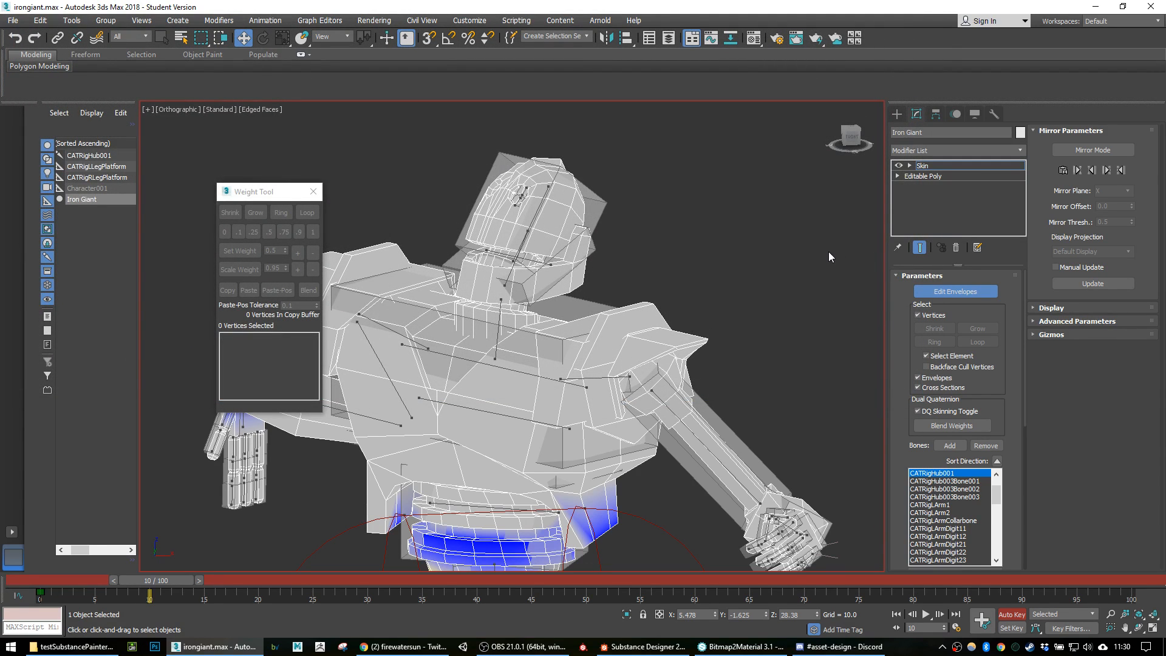
Step: Switch to the Asset Design 2 2018 folder from the desktop and locate the saved 2017 copy in its irongiantanim subfolder
{"action": "left_click", "coordinate": [1092, 6]}
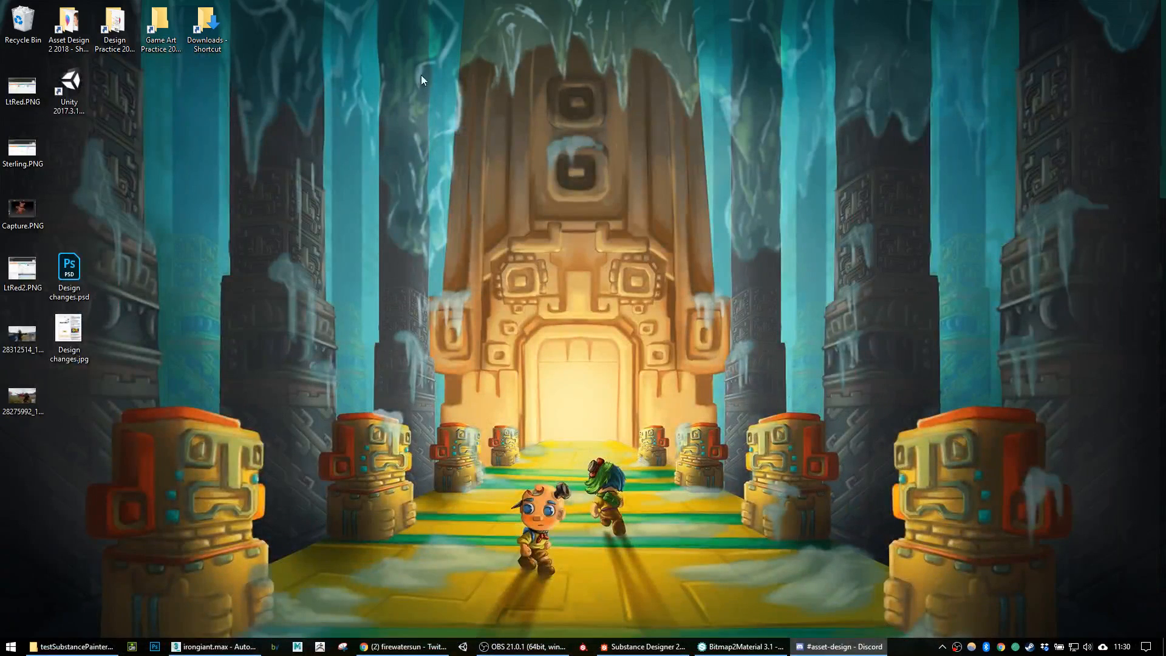
{"action": "left_click", "coordinate": [82, 35]}
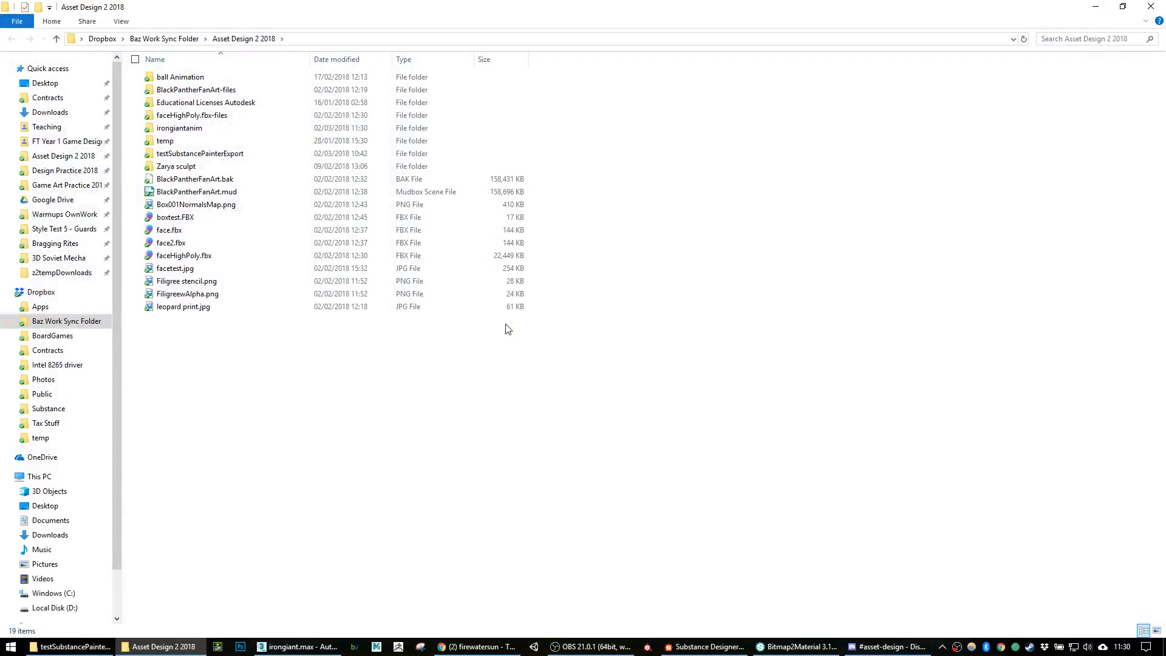
{"action": "double_click", "coordinate": [182, 127]}
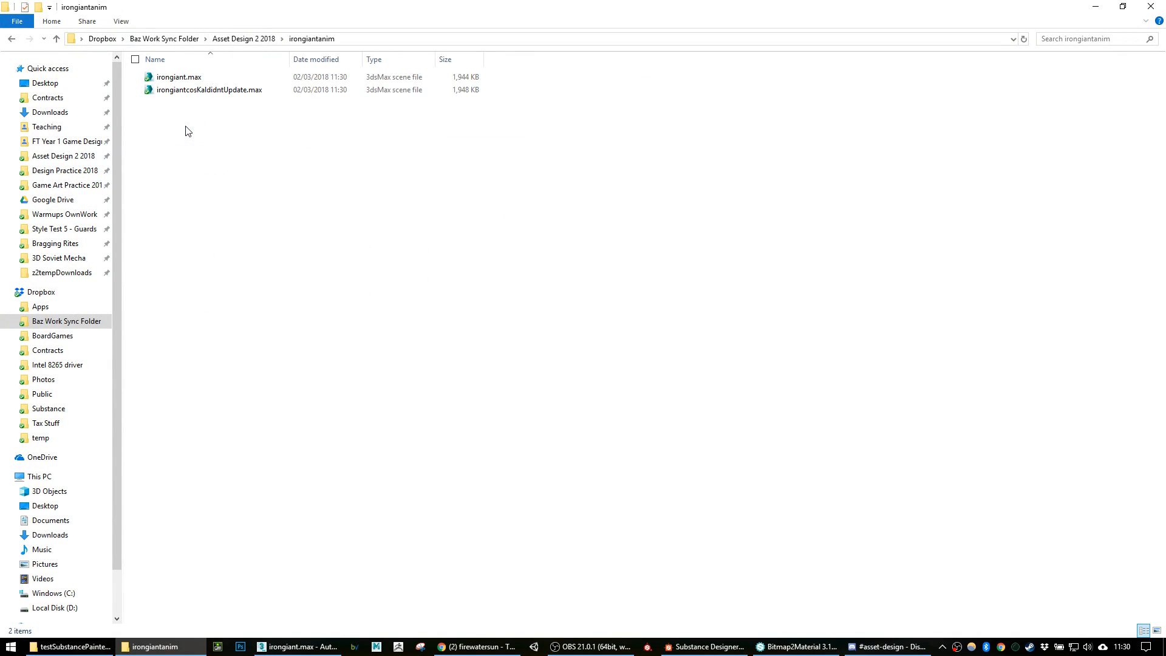
{"action": "left_click", "coordinate": [207, 89]}
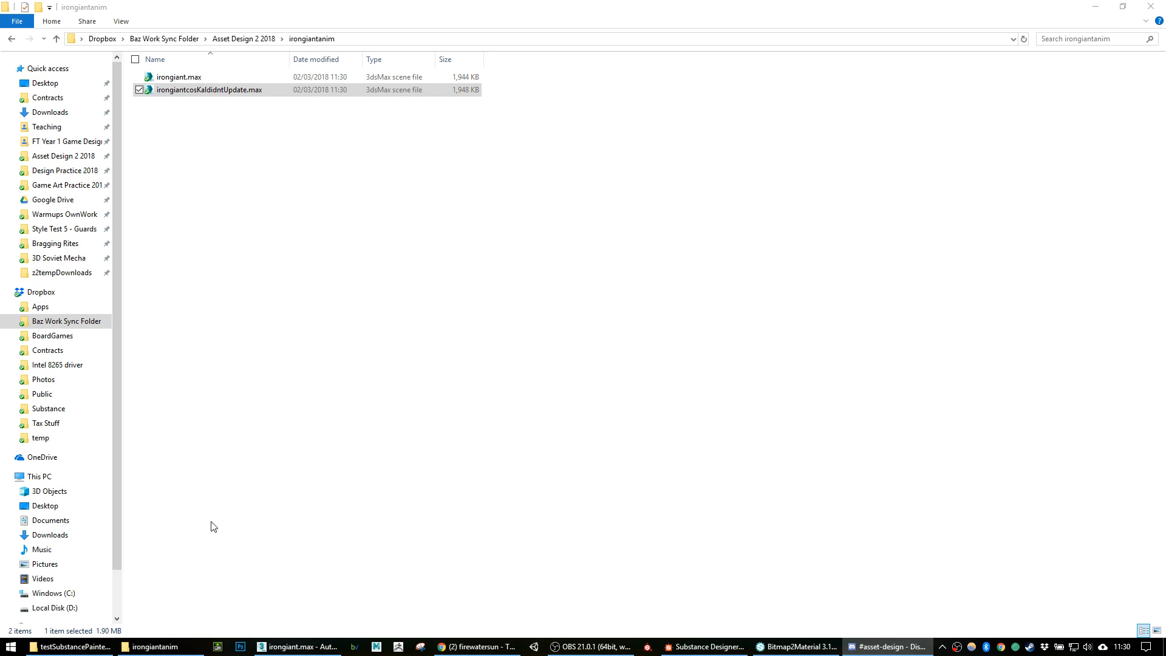
{"action": "left_click", "coordinate": [1096, 7]}
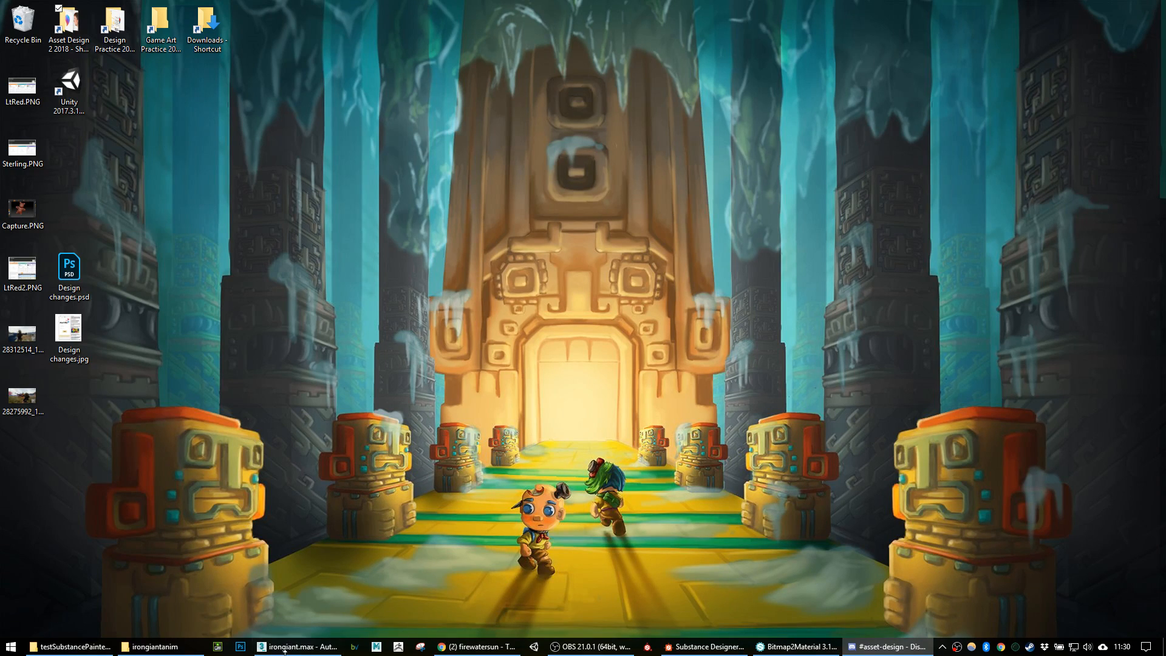
Step: Switch back to irongiant.max in 3ds Max and move the Weight Tool clear of the robot's arm
{"action": "mouse_move", "coordinate": [302, 650]}
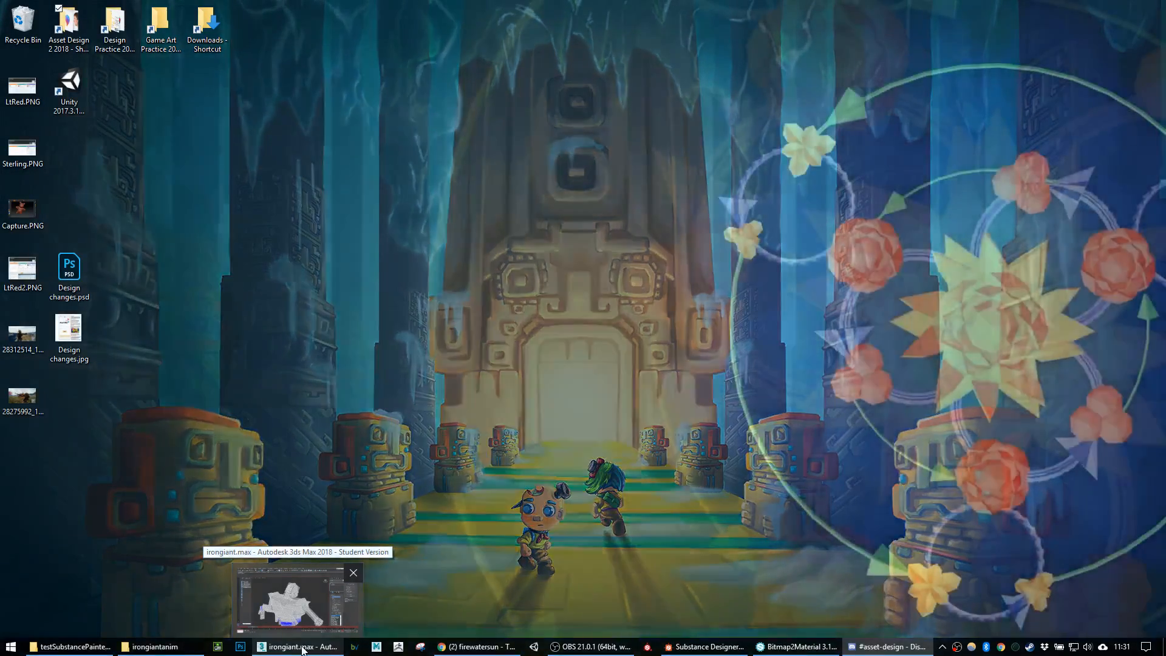
{"action": "left_click", "coordinate": [302, 650]}
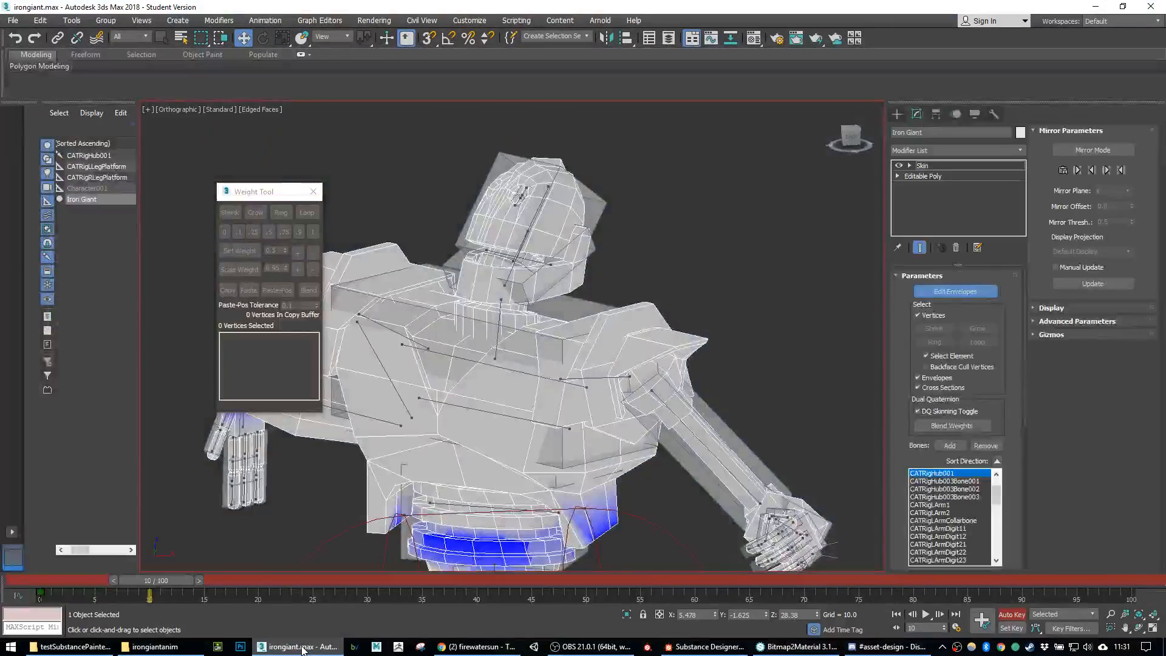
{"action": "left_click", "coordinate": [270, 194]}
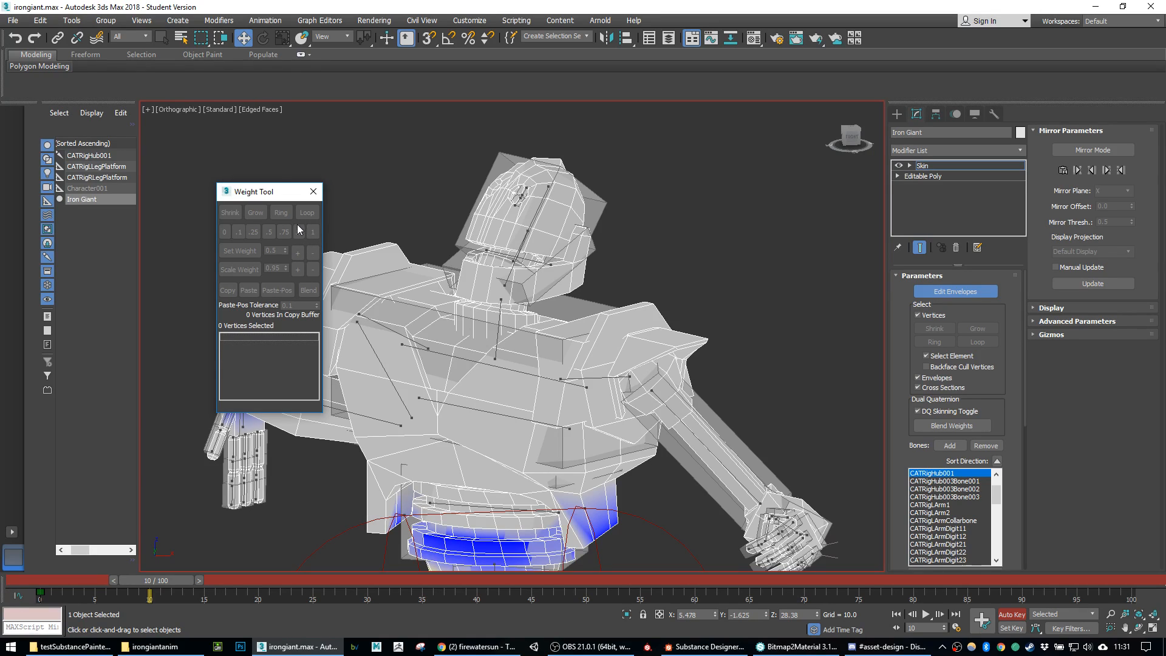
{"action": "left_click_drag", "start_coordinate": [271, 193], "coordinate": [148, 169]}
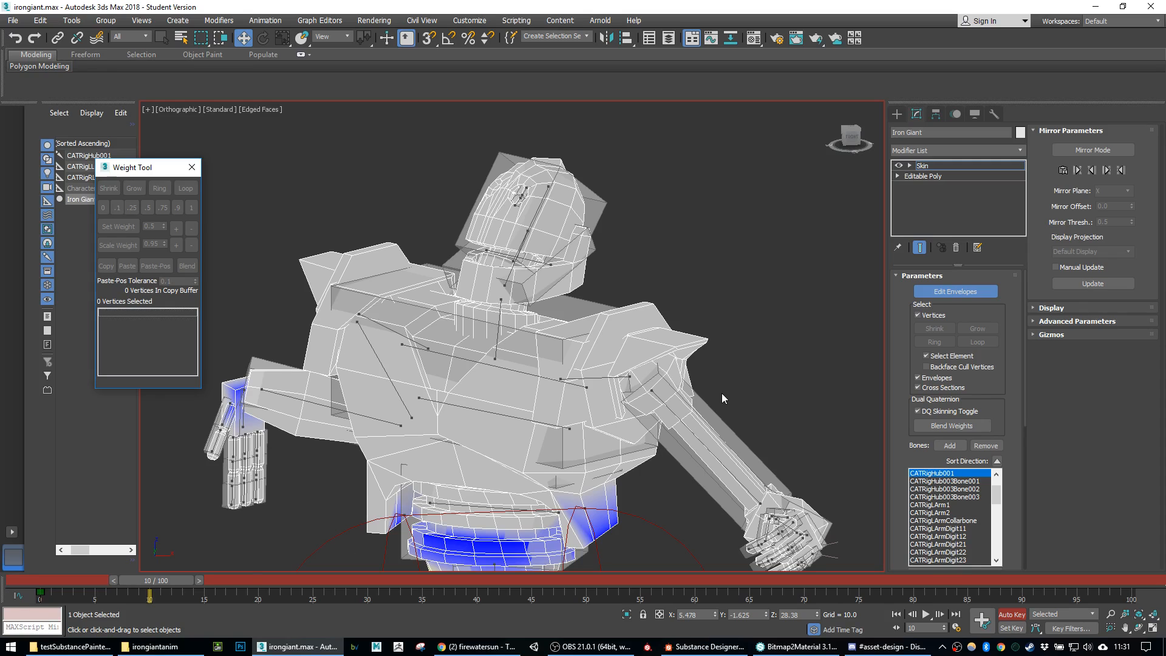
Step: Select the left collarbone's envelope and the shoulder piece's vertices to examine which bones they are weighted to
{"action": "left_click", "coordinate": [611, 375]}
{"action": "middle_click_drag", "start_coordinate": [600, 397], "coordinate": [721, 337], "text": "alt"}
{"action": "left_click", "coordinate": [654, 364]}
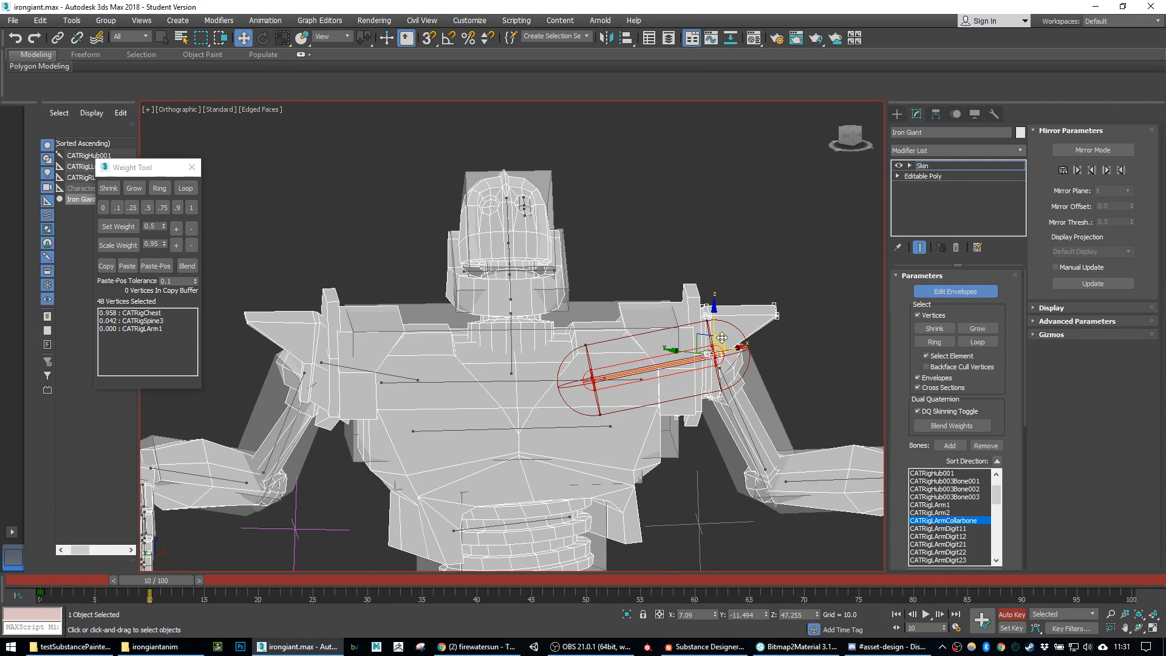
{"action": "middle_click_drag", "start_coordinate": [699, 242], "coordinate": [792, 241], "text": "alt"}
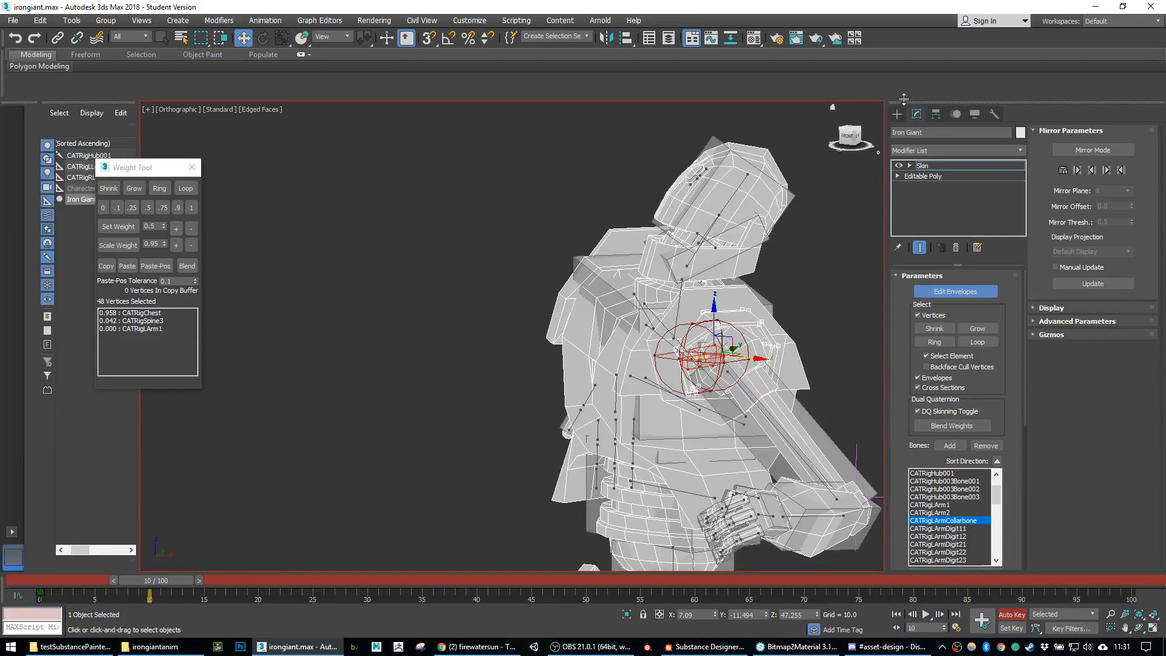
Step: Leave envelope editing, select the head bone and set the reference coordinate system to Local
{"action": "left_click", "coordinate": [897, 115]}
{"action": "left_click", "coordinate": [778, 242]}
{"action": "left_click", "coordinate": [730, 173]}
{"action": "left_click", "coordinate": [338, 39]}
{"action": "left_click", "coordinate": [338, 80]}
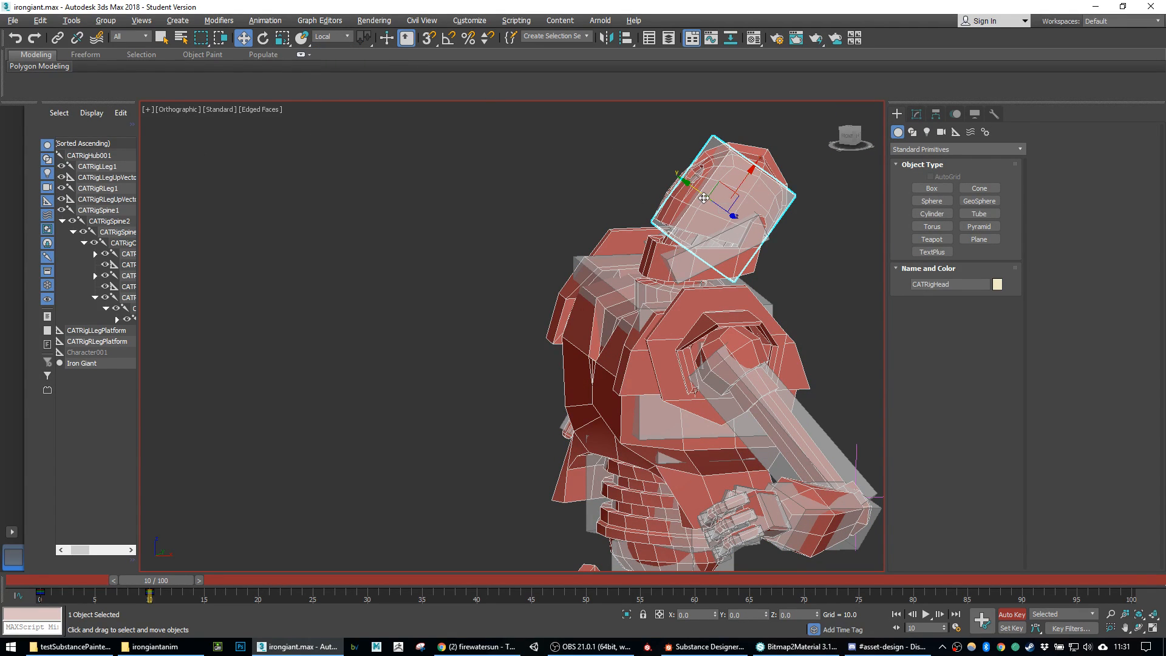
Step: Select the jaw bone on the lower head and activate the Rotate tool
{"action": "middle_click_drag", "start_coordinate": [674, 194], "coordinate": [712, 182], "text": "alt"}
{"action": "left_click_drag", "start_coordinate": [712, 182], "coordinate": [619, 232]}
{"action": "middle_click_drag", "start_coordinate": [618, 232], "coordinate": [662, 212], "text": "alt"}
{"action": "left_click", "coordinate": [636, 252]}
{"action": "key", "text": "e"}
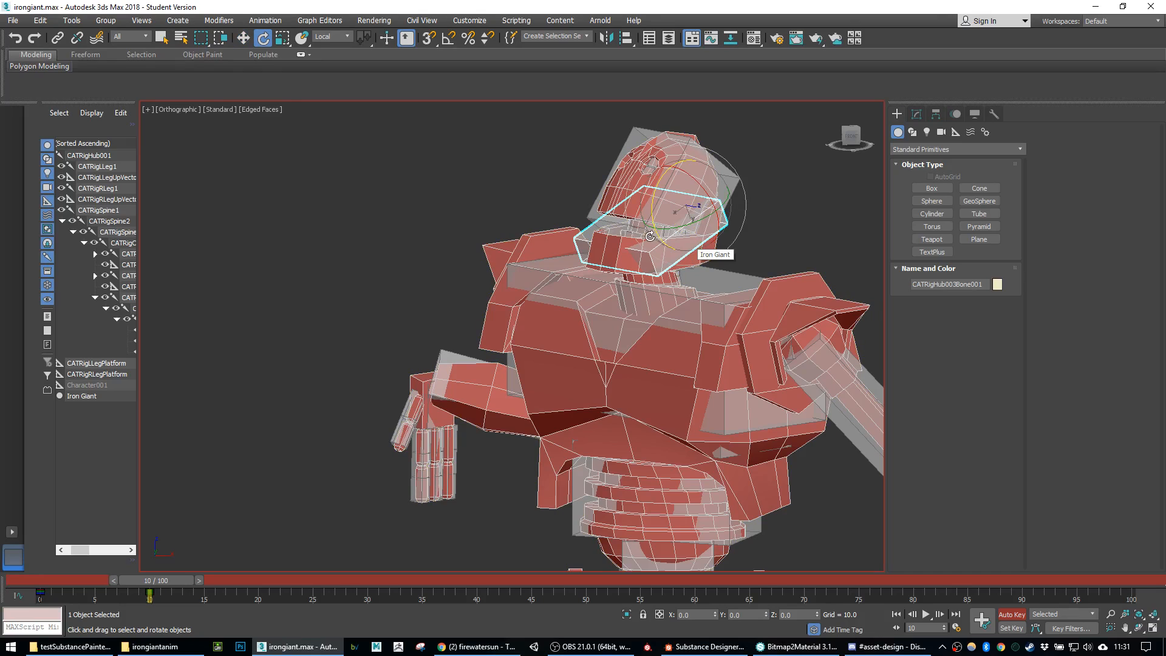
{"action": "mouse_move", "coordinate": [652, 196]}
{"action": "left_mouse_down"}
{"action": "mouse_move", "coordinate": [660, 188]}
{"action": "mouse_move", "coordinate": [646, 212]}
{"action": "mouse_move", "coordinate": [657, 159]}
{"action": "mouse_move", "coordinate": [651, 198]}
{"action": "left_mouse_up"}
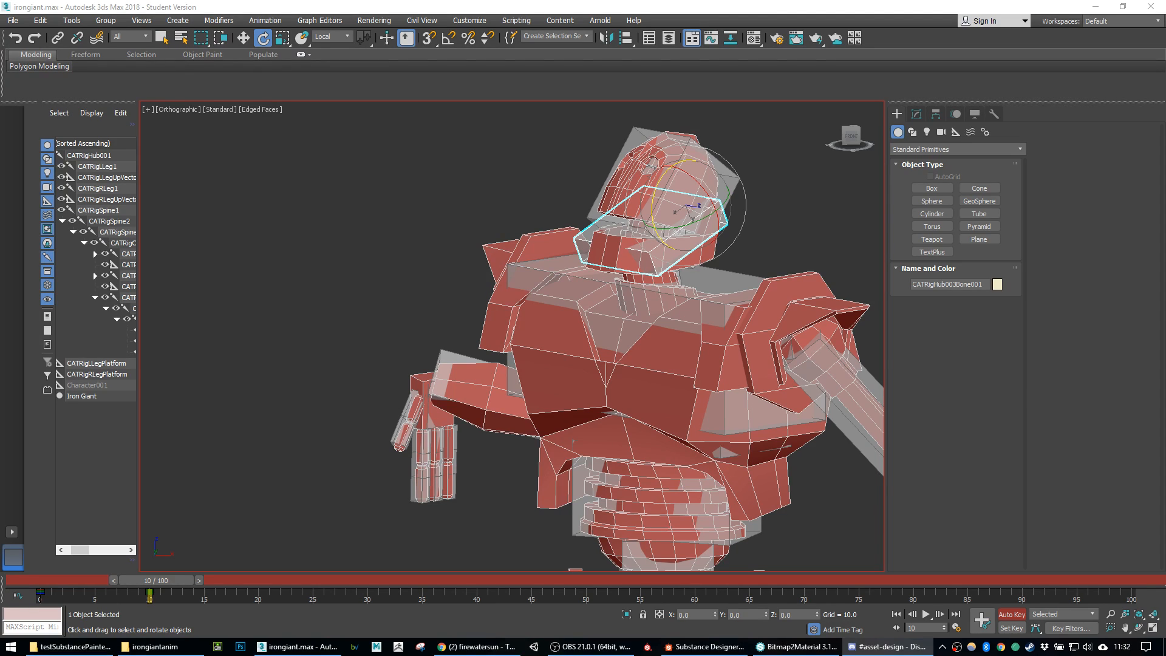
Step: Try turning the head bone sideways, then undo the rotation
{"action": "mouse_move", "coordinate": [660, 325]}
{"action": "middle_mouse_down"}
{"action": "mouse_move", "coordinate": [591, 335]}
{"action": "mouse_move", "coordinate": [606, 324]}
{"action": "mouse_move", "coordinate": [665, 331]}
{"action": "middle_mouse_up"}
{"action": "left_click", "coordinate": [677, 265]}
{"action": "left_click", "coordinate": [588, 278]}
{"action": "mouse_move", "coordinate": [581, 209]}
{"action": "left_mouse_down"}
{"action": "mouse_move", "coordinate": [568, 234]}
{"action": "mouse_move", "coordinate": [558, 225]}
{"action": "mouse_move", "coordinate": [577, 205]}
{"action": "left_mouse_up"}
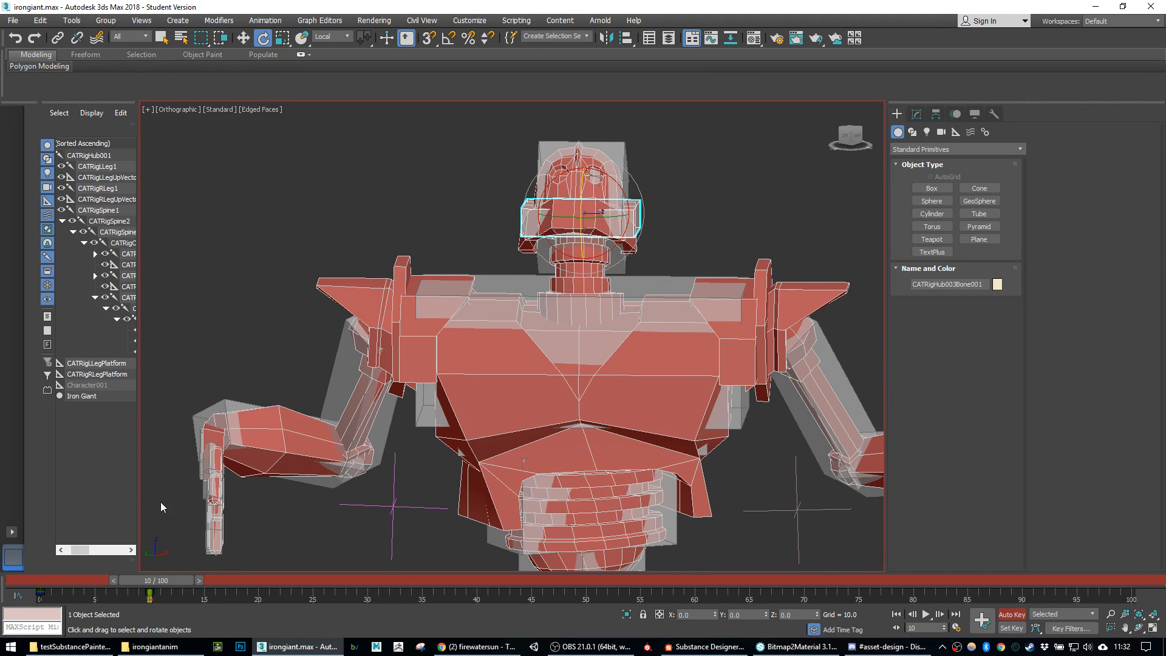
{"action": "middle_click_drag", "start_coordinate": [666, 402], "coordinate": [664, 338]}
{"action": "middle_click_drag", "start_coordinate": [661, 198], "coordinate": [661, 328]}
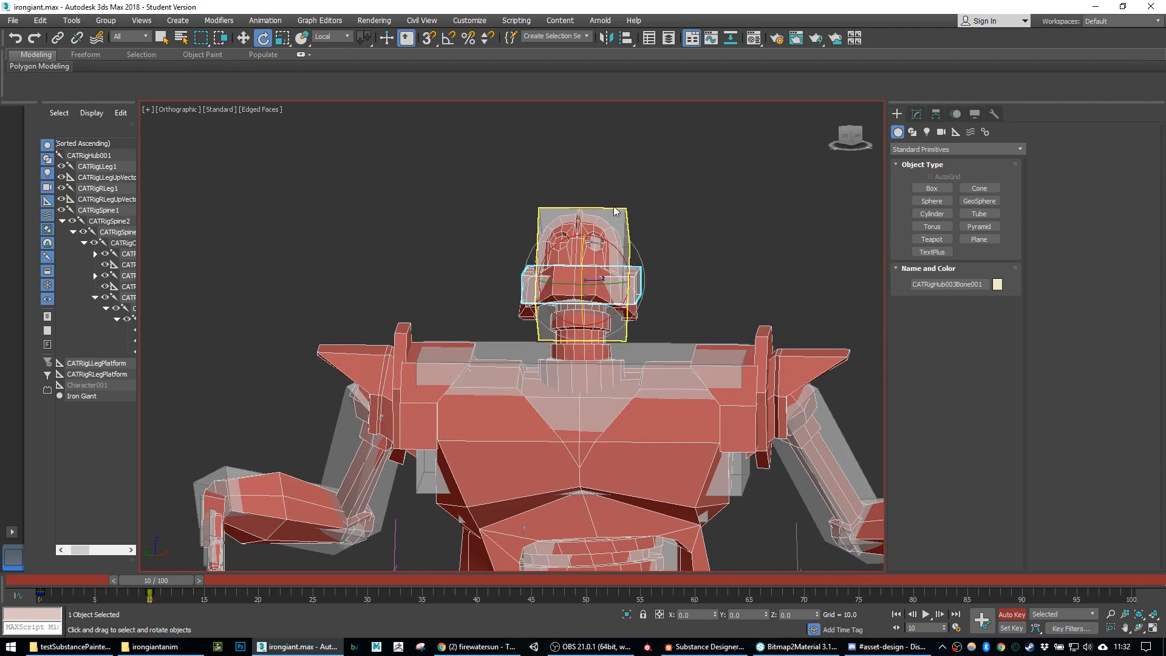
{"action": "left_click", "coordinate": [617, 213]}
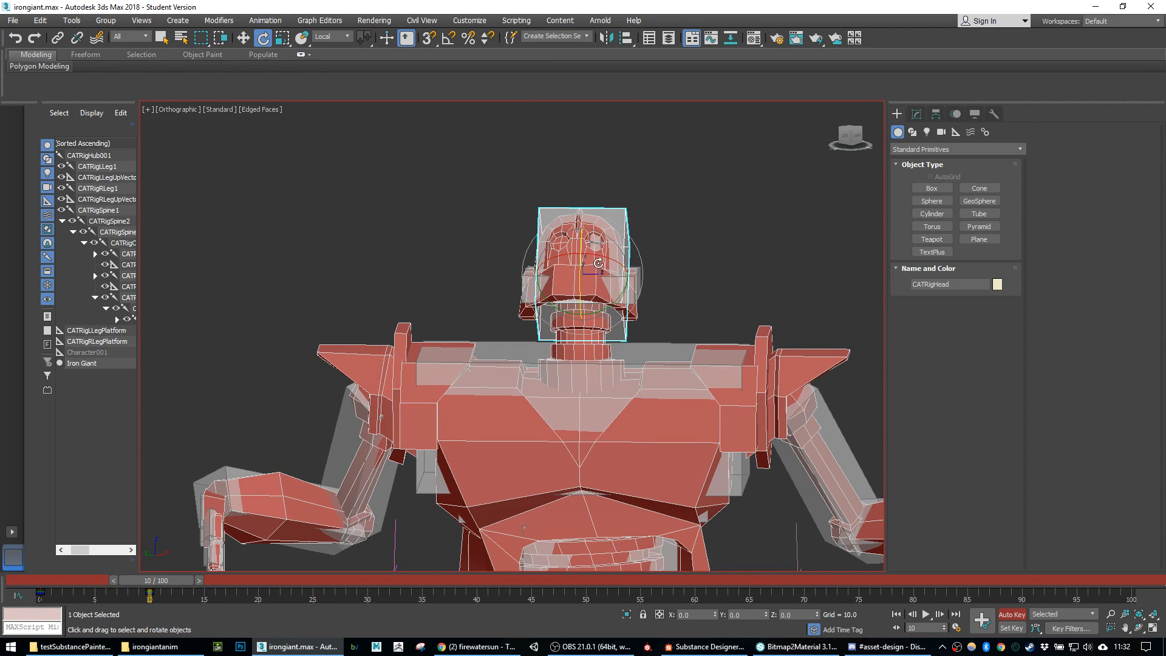
{"action": "left_click_drag", "start_coordinate": [593, 253], "coordinate": [648, 261]}
{"action": "middle_click_drag", "start_coordinate": [648, 261], "coordinate": [576, 389], "text": "alt"}
{"action": "key", "text": "ctrl+z"}
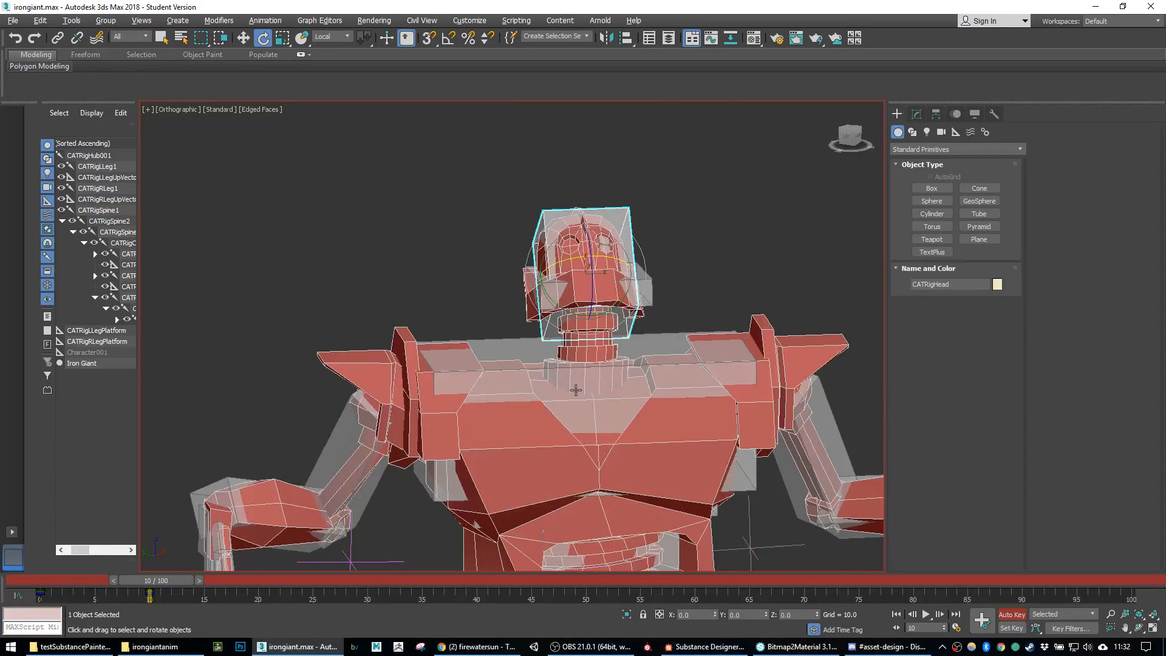
Step: Rotate the head bone sideways at frame 10 to test how the neck deforms
{"action": "left_click", "coordinate": [659, 463]}
{"action": "scroll", "coordinate": [658, 464], "scroll_direction": "up", "scroll_amount": 3}
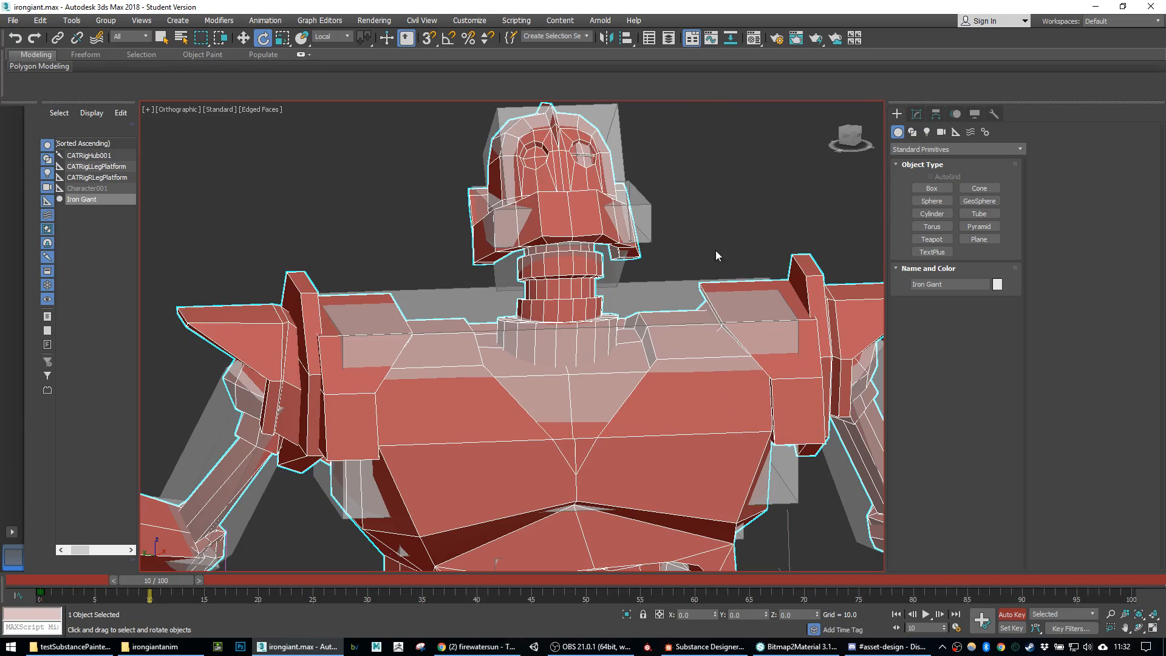
{"action": "left_click", "coordinate": [569, 182]}
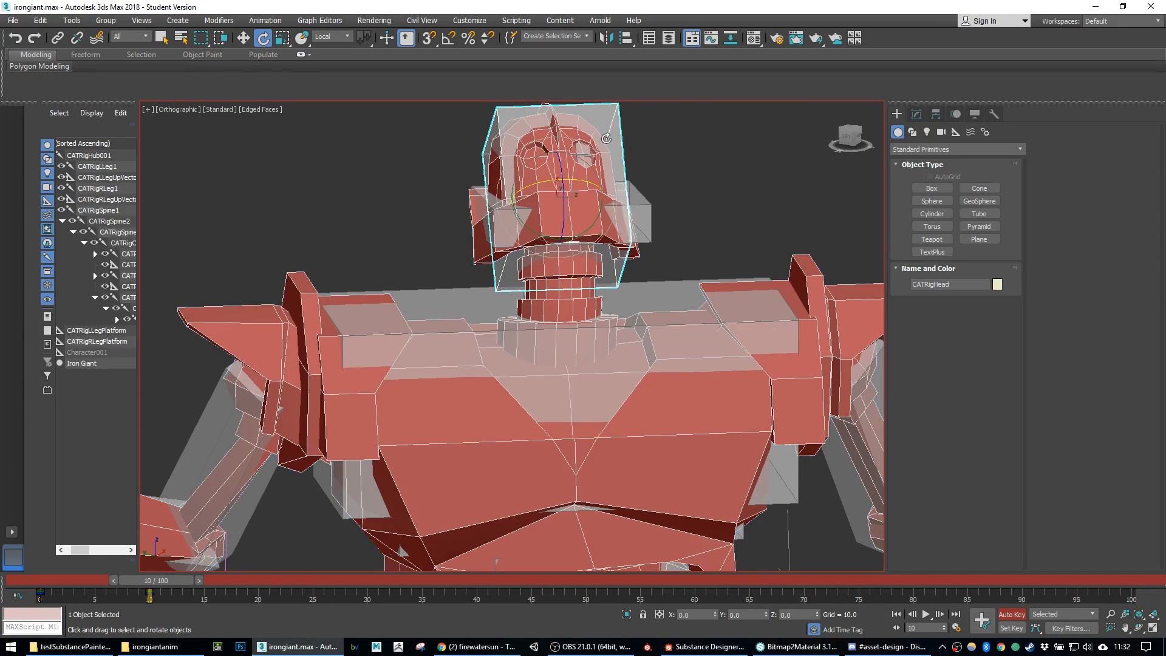
{"action": "middle_click_drag", "start_coordinate": [569, 181], "coordinate": [571, 191]}
{"action": "left_click_drag", "start_coordinate": [571, 191], "coordinate": [494, 162]}
Step: Select the Iron Giant mesh, enter envelope editing on its Skin modifier and select the chest bone's envelope
{"action": "left_click", "coordinate": [651, 317]}
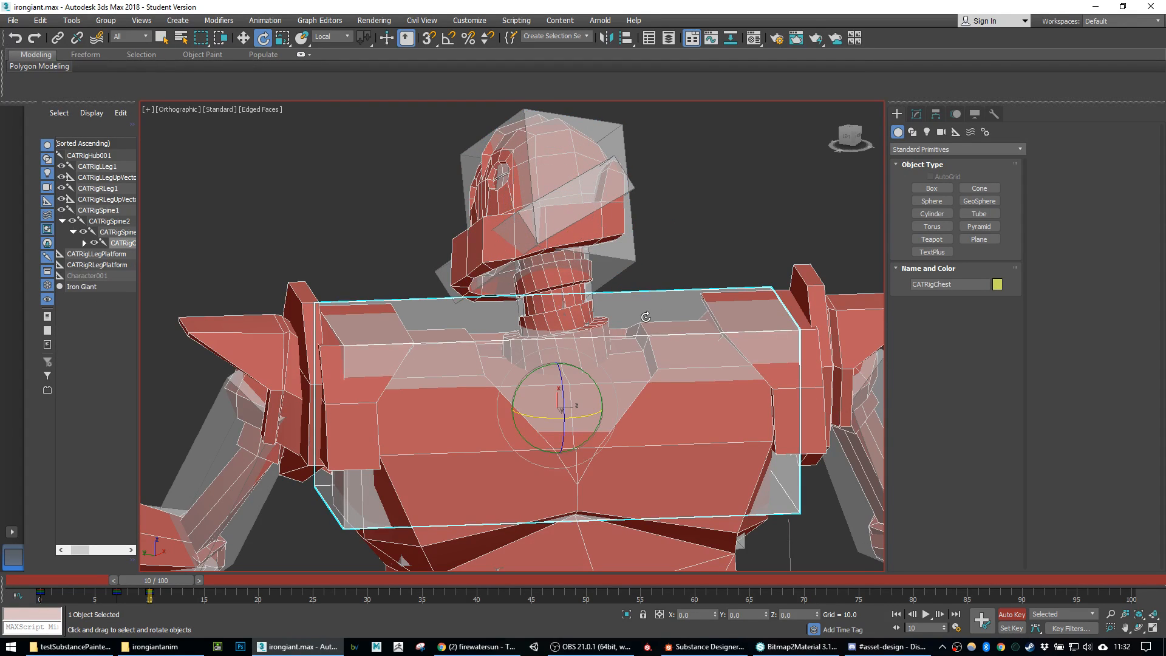
{"action": "middle_click_drag", "start_coordinate": [648, 448], "coordinate": [615, 448], "text": "alt"}
{"action": "left_click", "coordinate": [616, 453]}
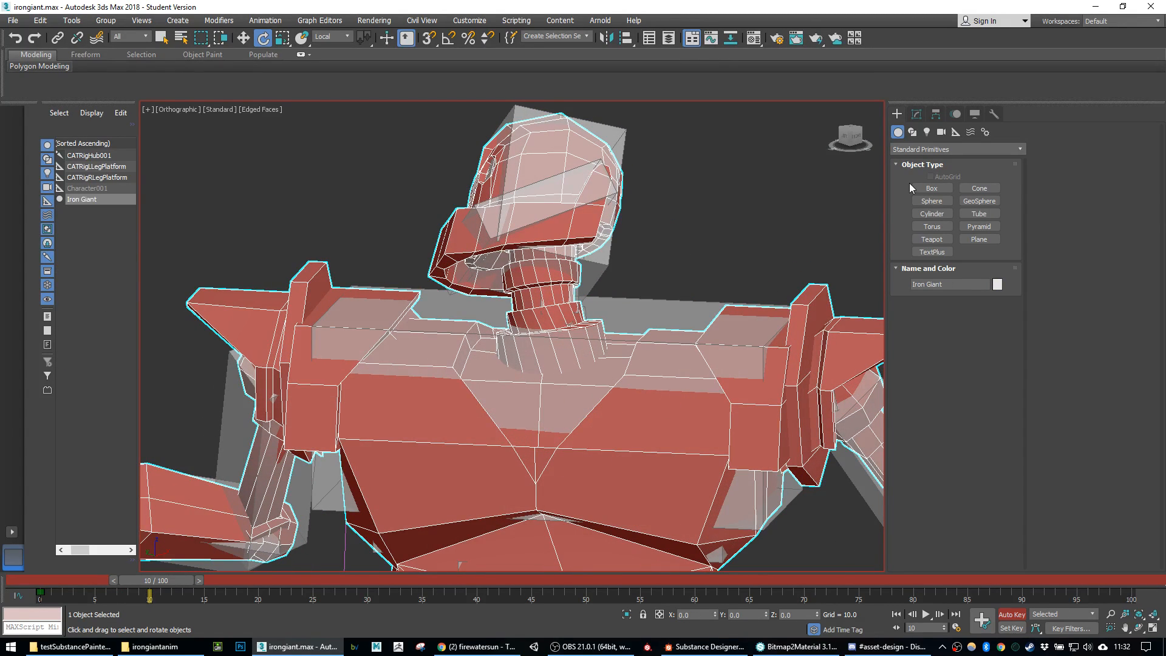
{"action": "left_click", "coordinate": [917, 114]}
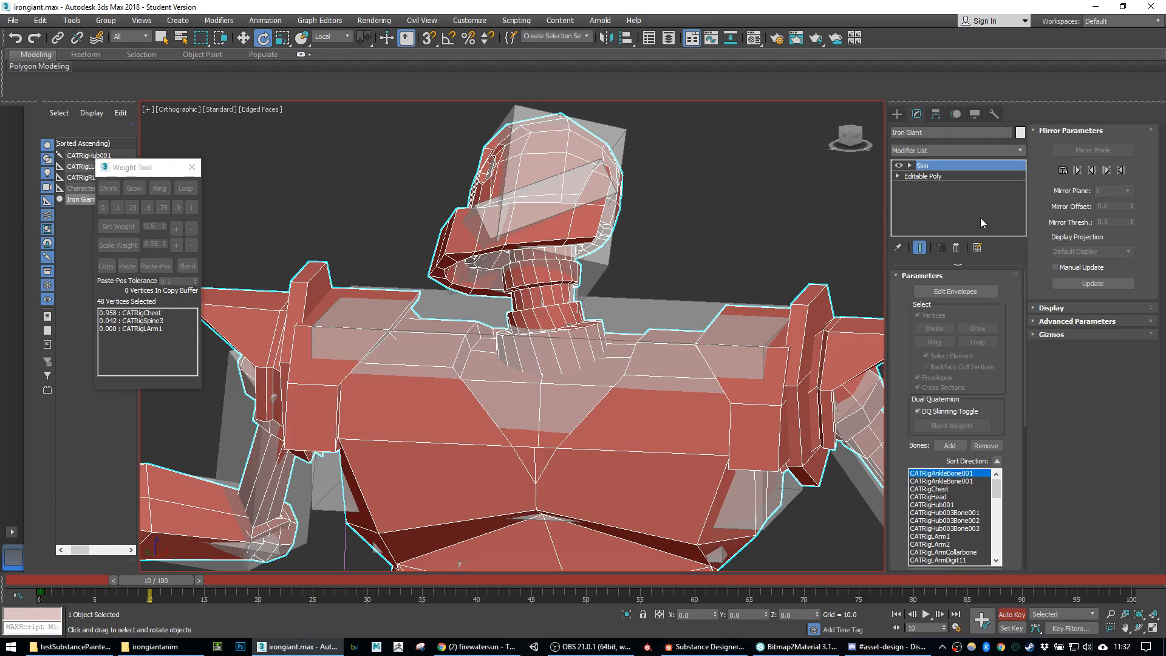
{"action": "left_click", "coordinate": [952, 291]}
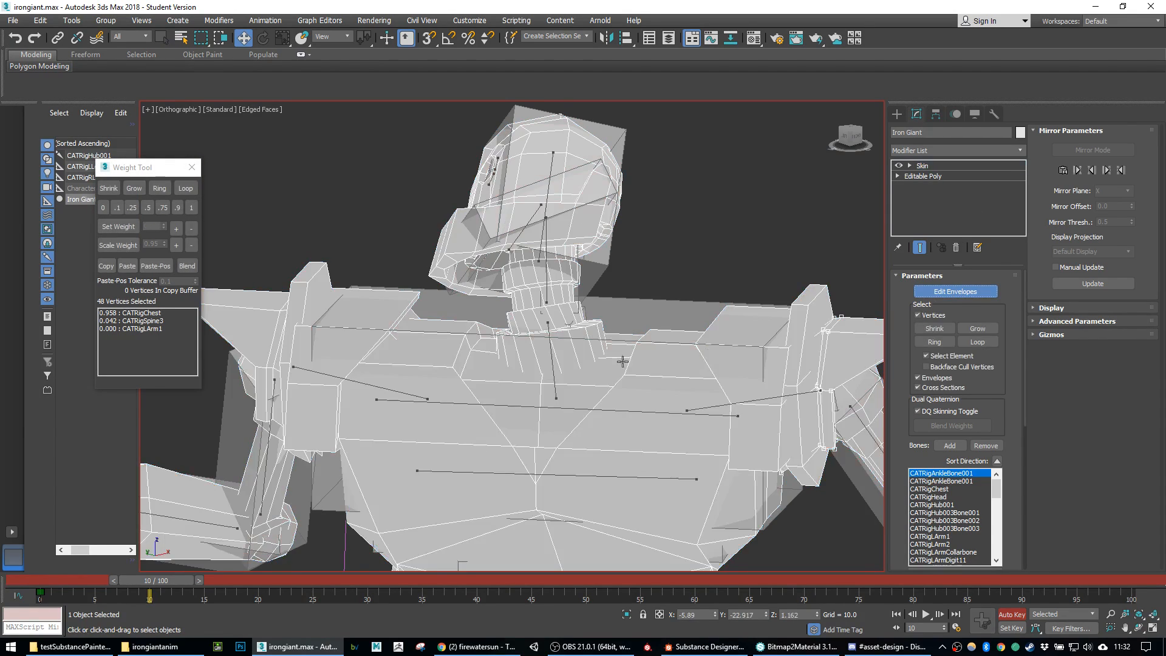
{"action": "left_click", "coordinate": [627, 416]}
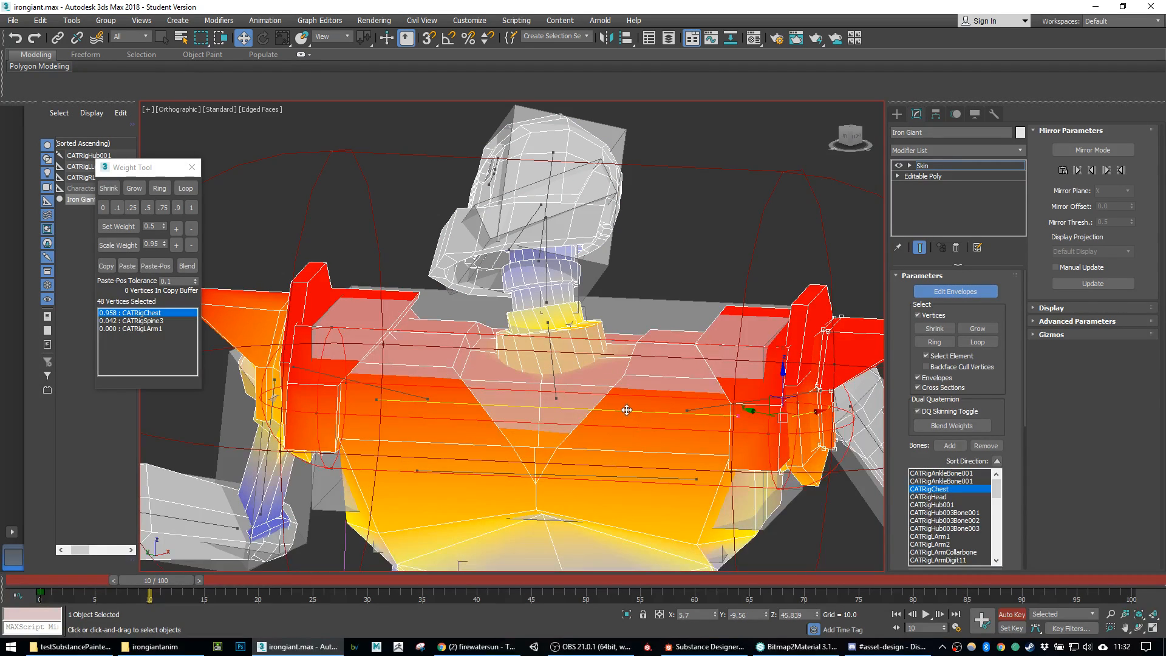
Step: Try setting the chest bone's weight to 0 on the neck vertices, then undo it
{"action": "left_click", "coordinate": [568, 282]}
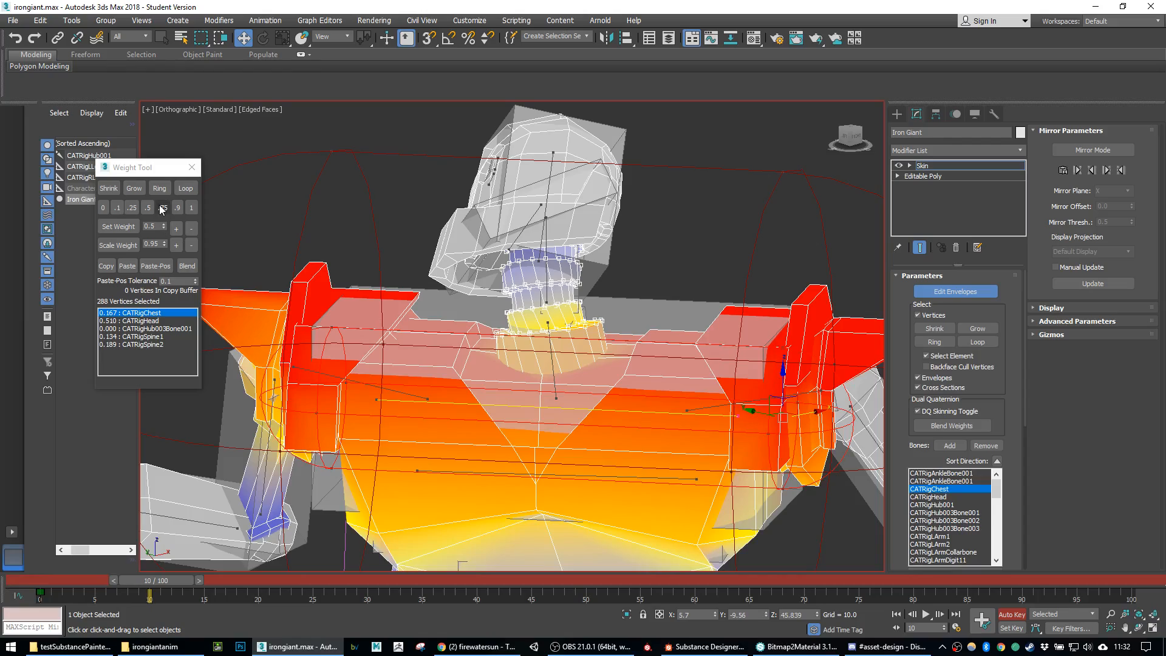
{"action": "left_click", "coordinate": [107, 210]}
{"action": "middle_click_drag", "start_coordinate": [567, 367], "coordinate": [608, 328], "text": "alt"}
{"action": "key", "text": "ctrl+z"}
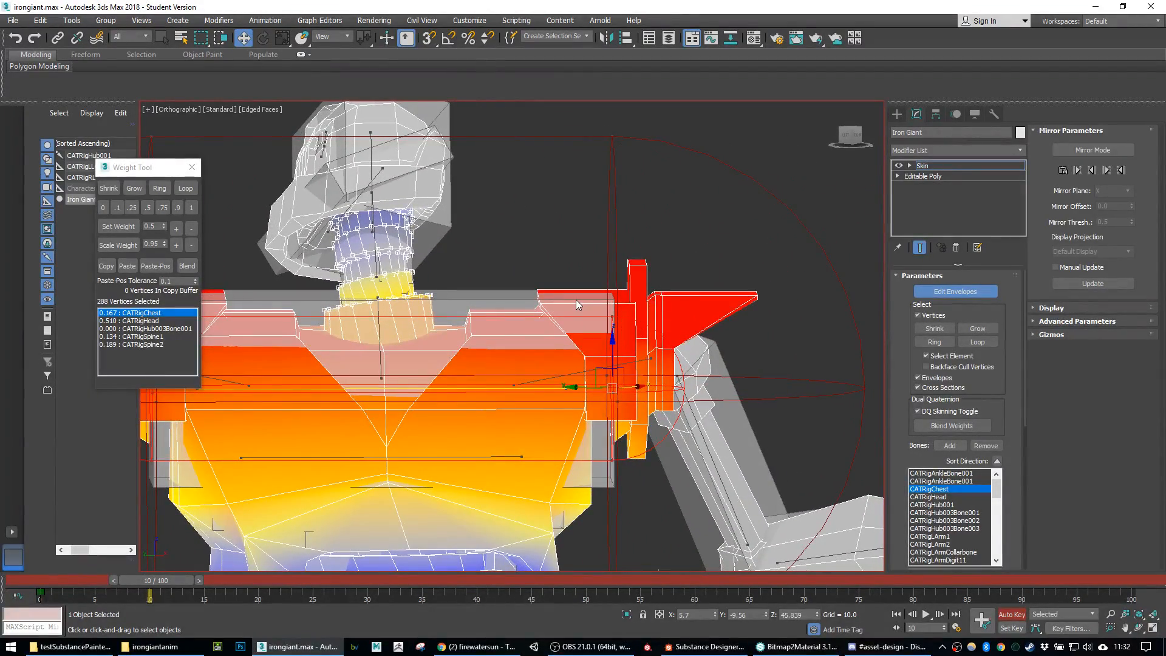
Step: Select the torso body element and set its vertices' weight to 1 for the chest bone
{"action": "scroll", "coordinate": [575, 300], "scroll_direction": "down", "scroll_amount": 2}
{"action": "middle_click_drag", "start_coordinate": [542, 398], "coordinate": [635, 362]}
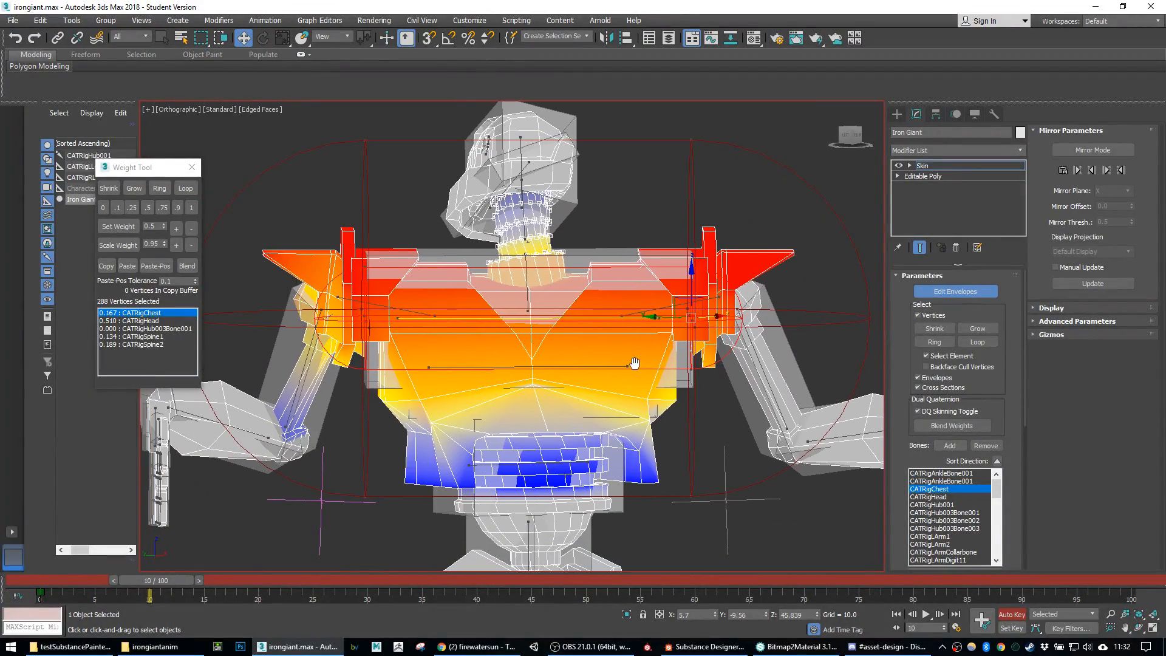
{"action": "left_click", "coordinate": [657, 480]}
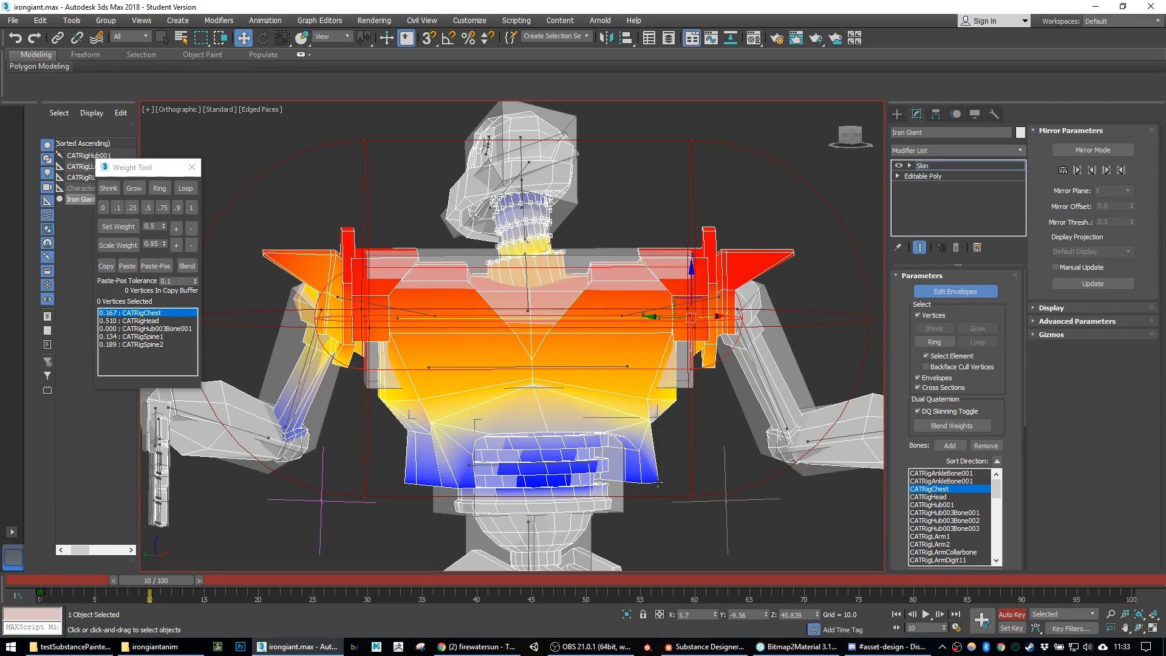
{"action": "left_click", "coordinate": [195, 210]}
{"action": "middle_click_drag", "start_coordinate": [570, 346], "coordinate": [671, 347], "text": "alt"}
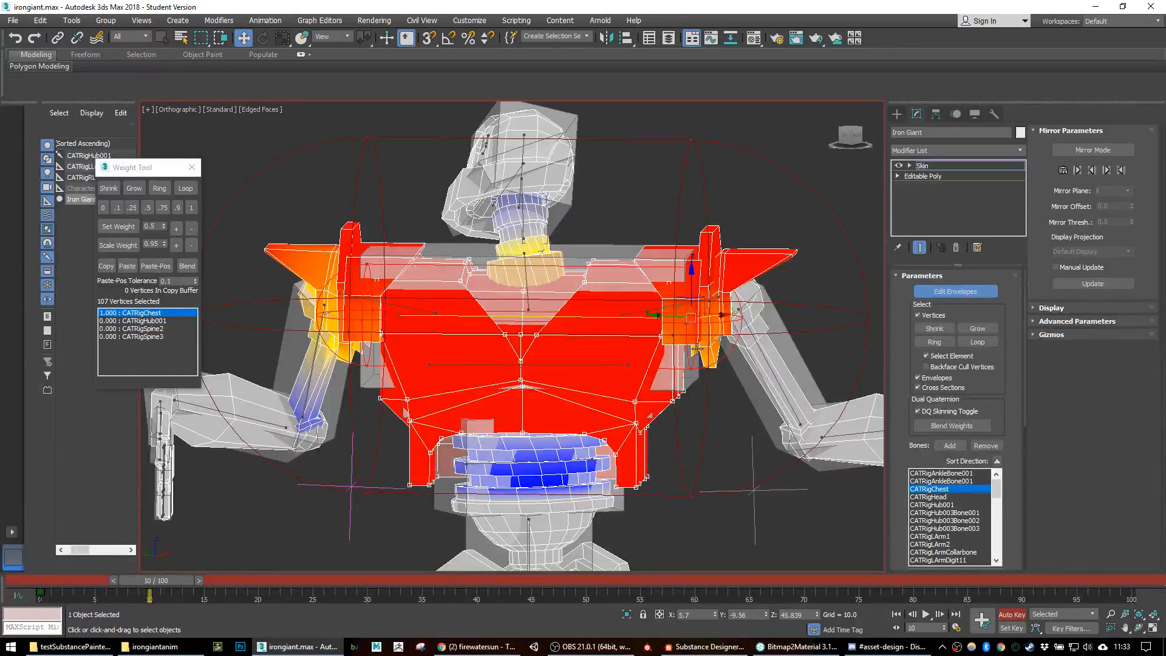
Step: Set the chest bone's weight to 1 on the shoulder armour elements on both sides of the torso
{"action": "left_click", "coordinate": [696, 344]}
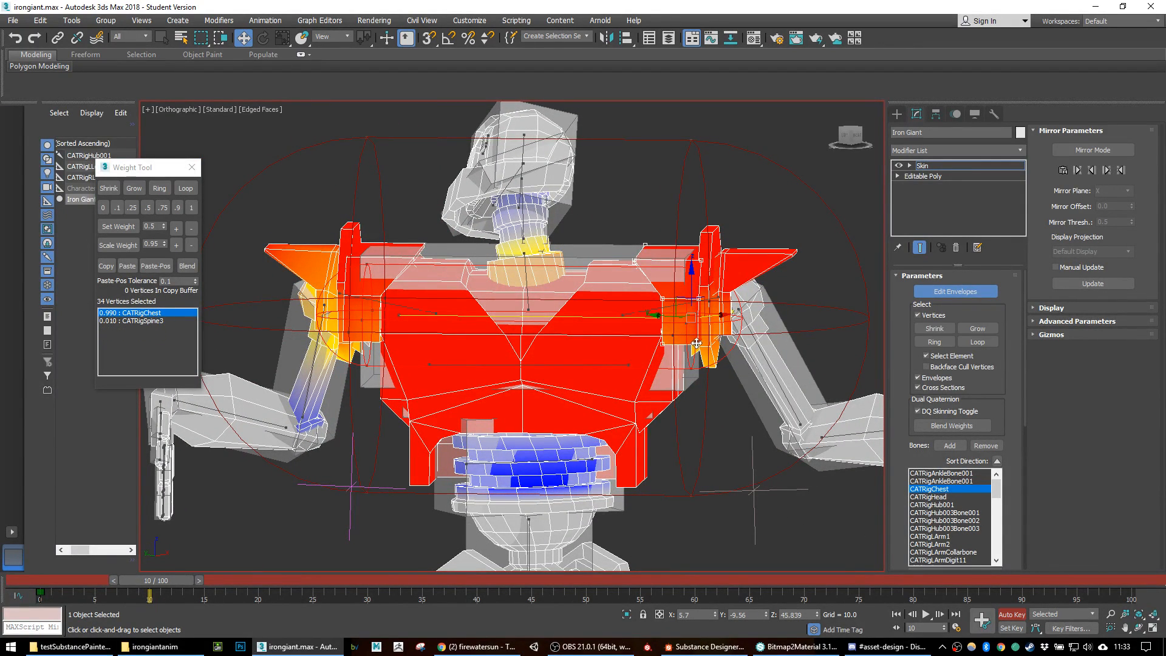
{"action": "left_click", "coordinate": [716, 368], "text": "ctrl"}
{"action": "left_click_drag", "start_coordinate": [785, 232], "coordinate": [825, 283]}
{"action": "left_click", "coordinate": [192, 211]}
{"action": "left_click_drag", "start_coordinate": [269, 211], "coordinate": [287, 265]}
{"action": "mouse_move", "coordinate": [372, 257]}
{"action": "middle_mouse_down", "text": "alt"}
{"action": "mouse_move", "coordinate": [377, 240]}
{"action": "mouse_move", "coordinate": [382, 256]}
{"action": "middle_mouse_up", "text": "alt"}
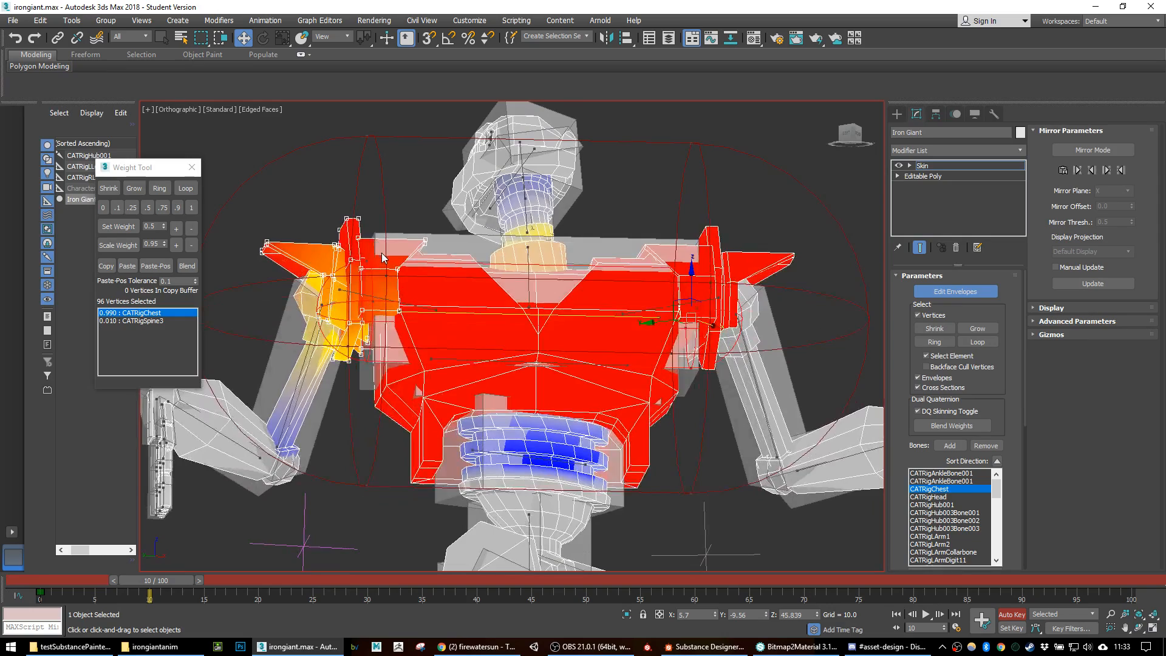
{"action": "left_click", "coordinate": [191, 207]}
Step: Turn on Mirror Mode, paste the green vertices' weights onto the blue vertices, and leave Mirror Mode
{"action": "middle_click_drag", "start_coordinate": [632, 335], "coordinate": [584, 219], "text": "alt"}
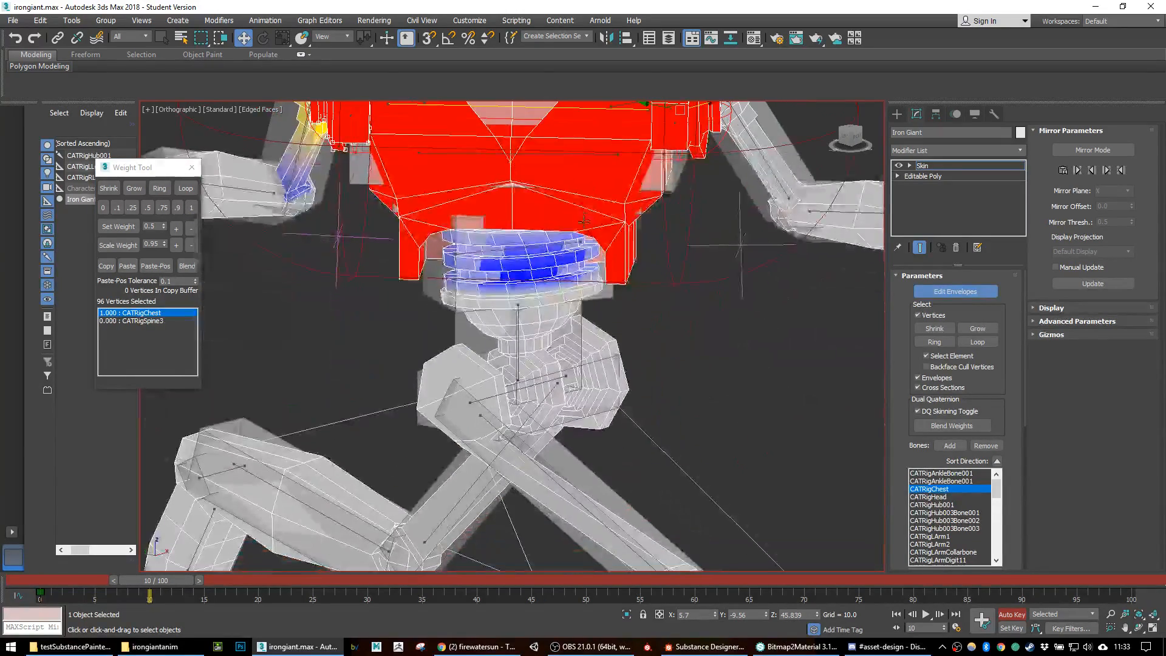
{"action": "scroll", "coordinate": [584, 228], "scroll_direction": "down", "scroll_amount": 3}
{"action": "middle_click_drag", "start_coordinate": [631, 332], "coordinate": [577, 322], "text": "alt"}
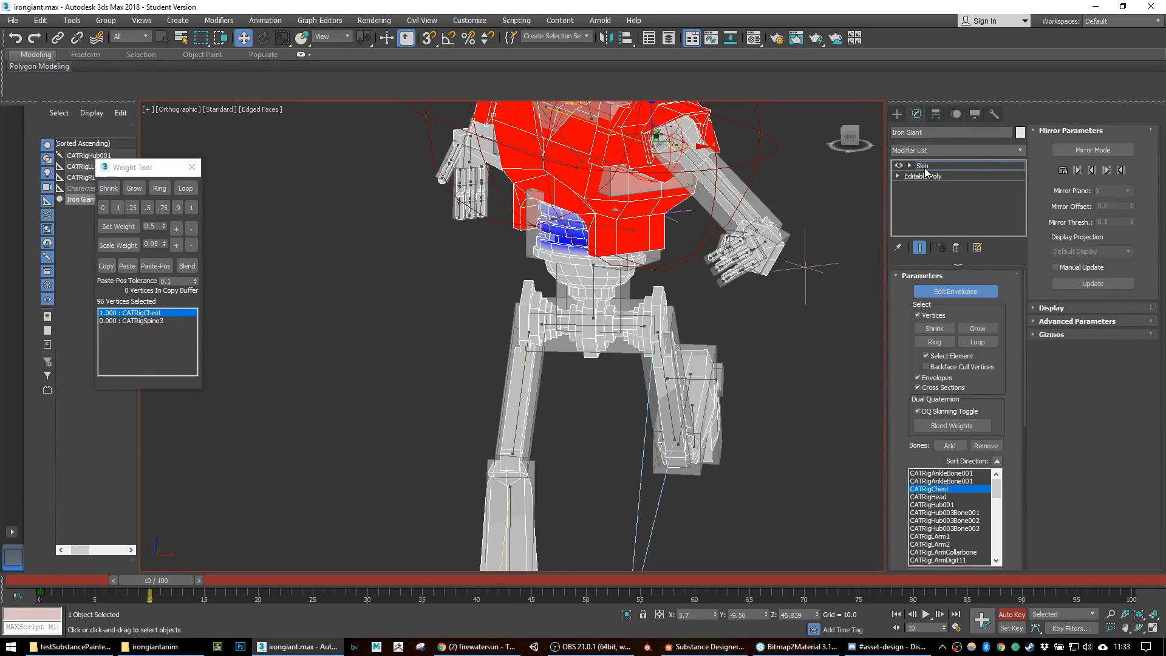
{"action": "left_click", "coordinate": [1082, 149]}
{"action": "middle_click_drag", "start_coordinate": [837, 288], "coordinate": [783, 370]}
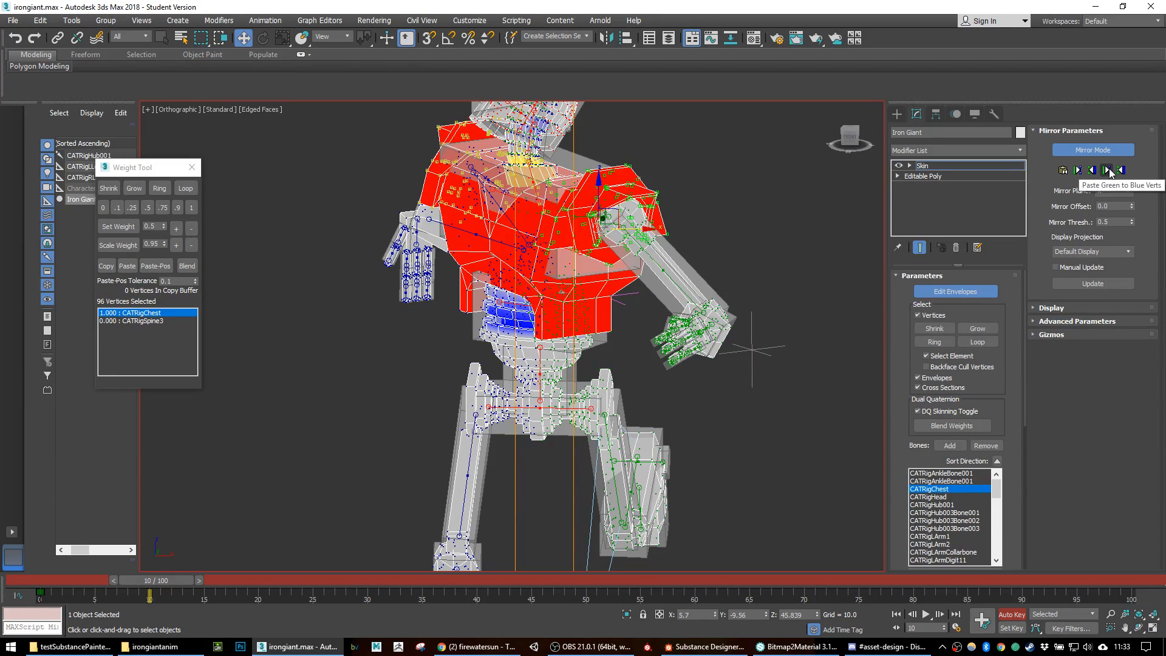
{"action": "left_click", "coordinate": [1108, 171]}
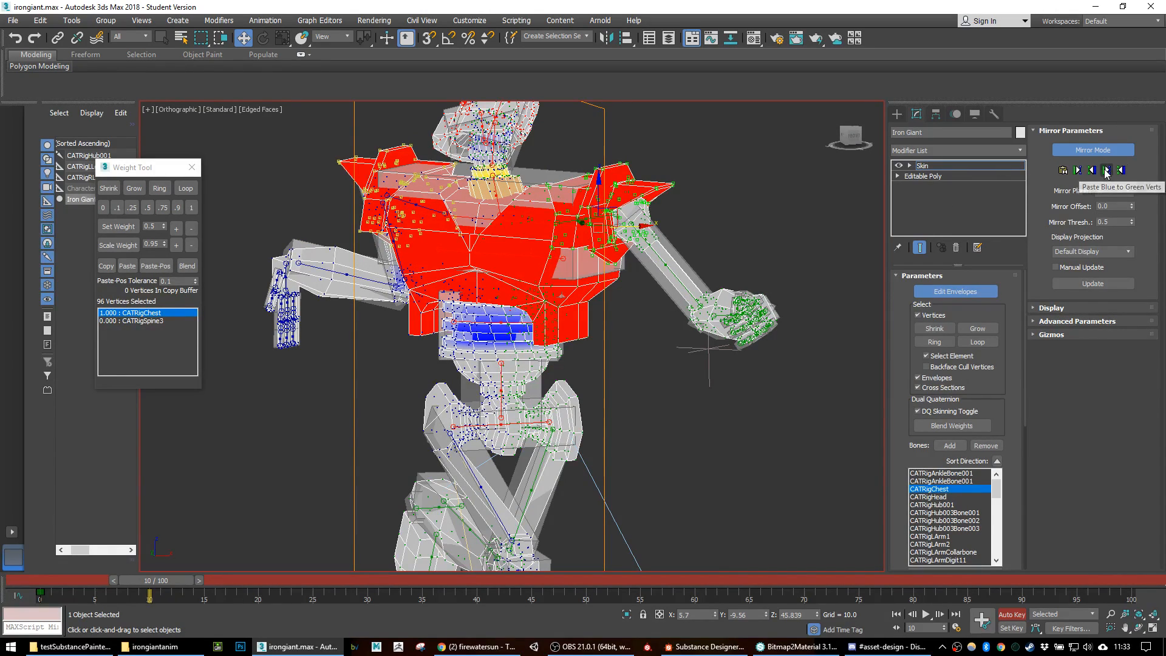
{"action": "left_click", "coordinate": [1107, 172]}
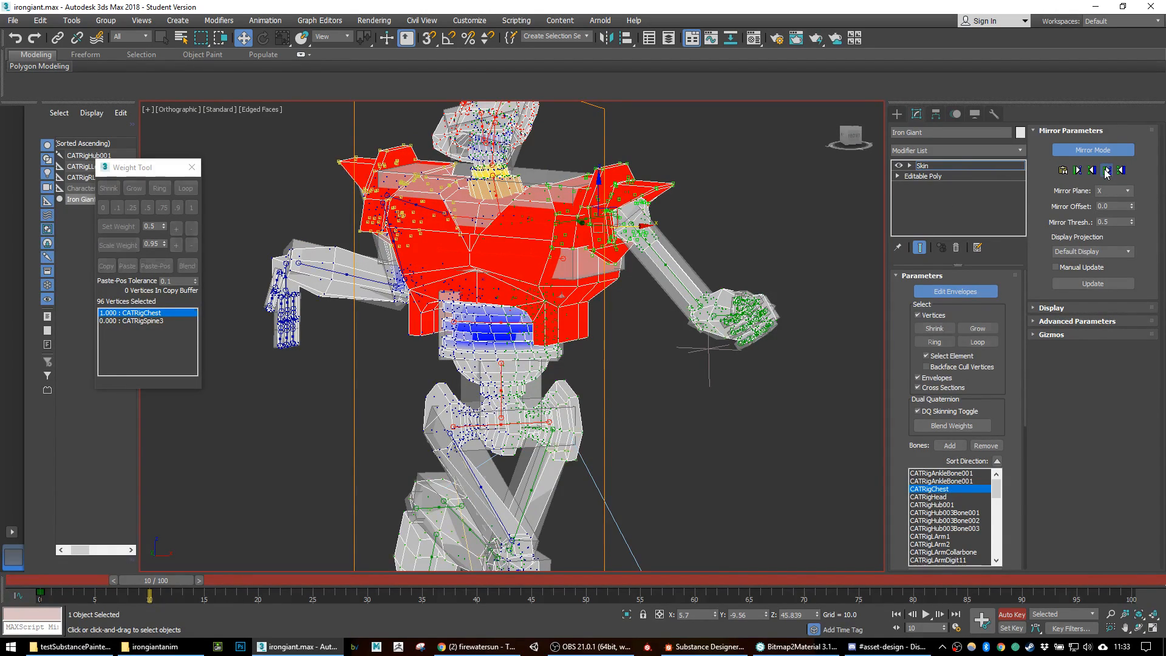
{"action": "middle_click_drag", "start_coordinate": [600, 239], "coordinate": [668, 219], "text": "alt"}
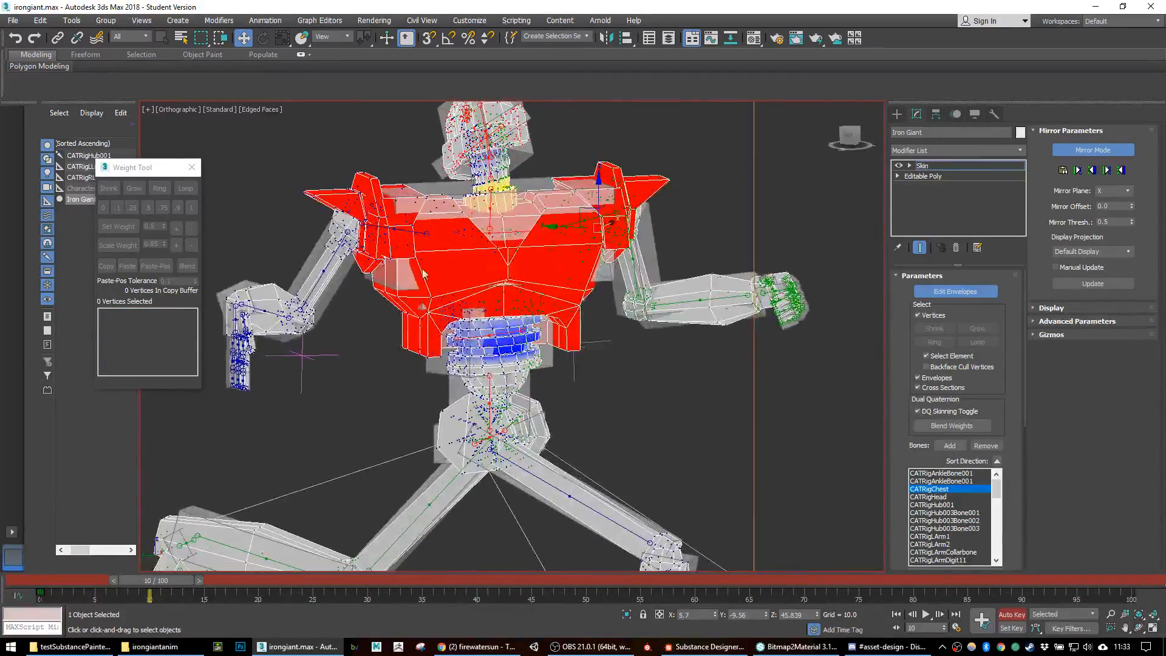
{"action": "left_click", "coordinate": [1103, 152]}
Step: Examine the posed mesh from several angles, checking the right thigh and right shin bone envelopes
{"action": "left_click", "coordinate": [321, 273]}
{"action": "middle_click_drag", "start_coordinate": [321, 274], "coordinate": [392, 370], "text": "alt"}
{"action": "left_click", "coordinate": [387, 361]}
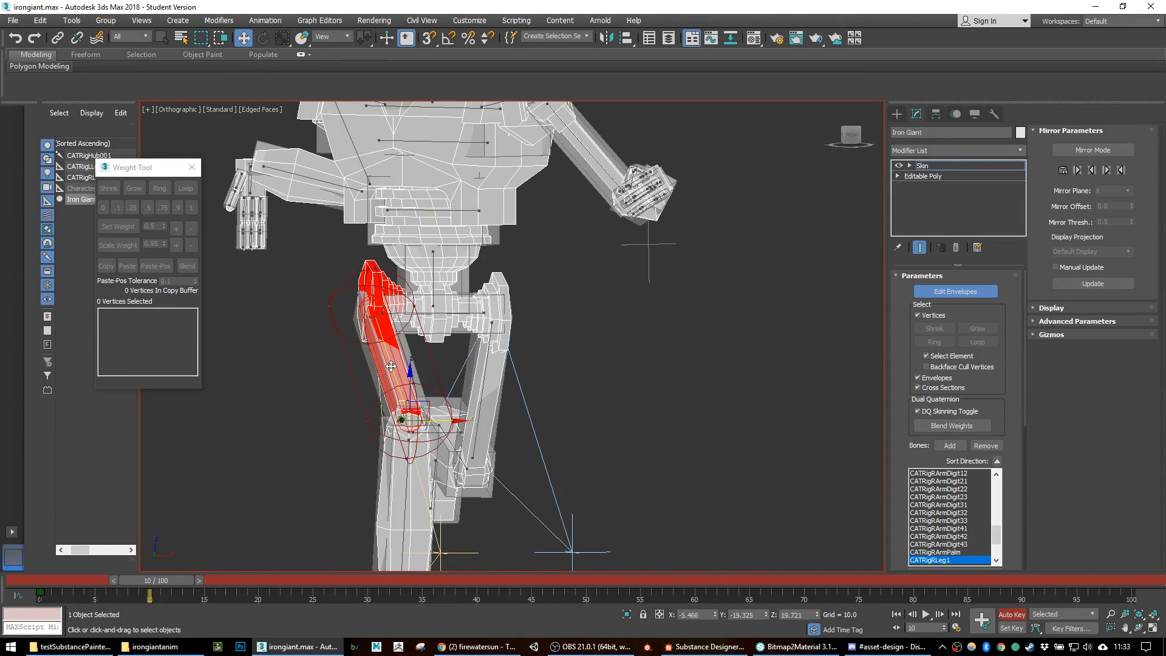
{"action": "middle_click_drag", "start_coordinate": [604, 238], "coordinate": [644, 340]}
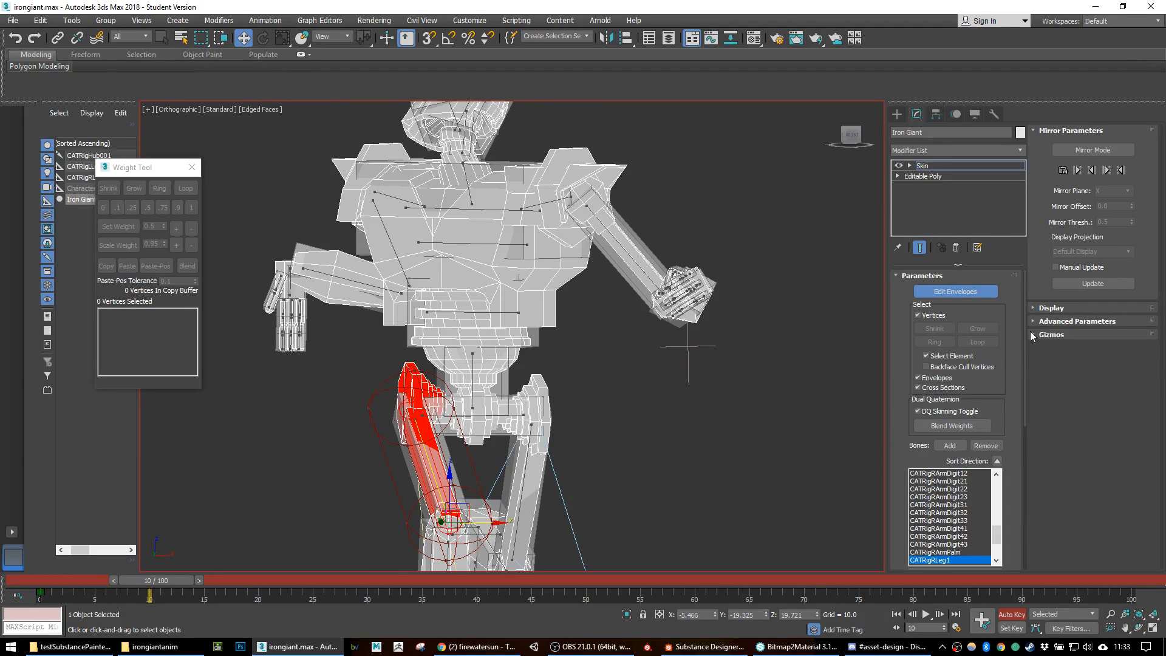
{"action": "left_click_drag", "start_coordinate": [1022, 360], "coordinate": [1012, 294]}
{"action": "mouse_move", "coordinate": [592, 386]}
{"action": "middle_mouse_down", "text": "alt"}
{"action": "mouse_move", "coordinate": [534, 384]}
{"action": "mouse_move", "coordinate": [586, 384]}
{"action": "mouse_move", "coordinate": [589, 367]}
{"action": "middle_mouse_up", "text": "alt"}
{"action": "middle_click_drag", "start_coordinate": [579, 292], "coordinate": [586, 338], "text": "alt"}
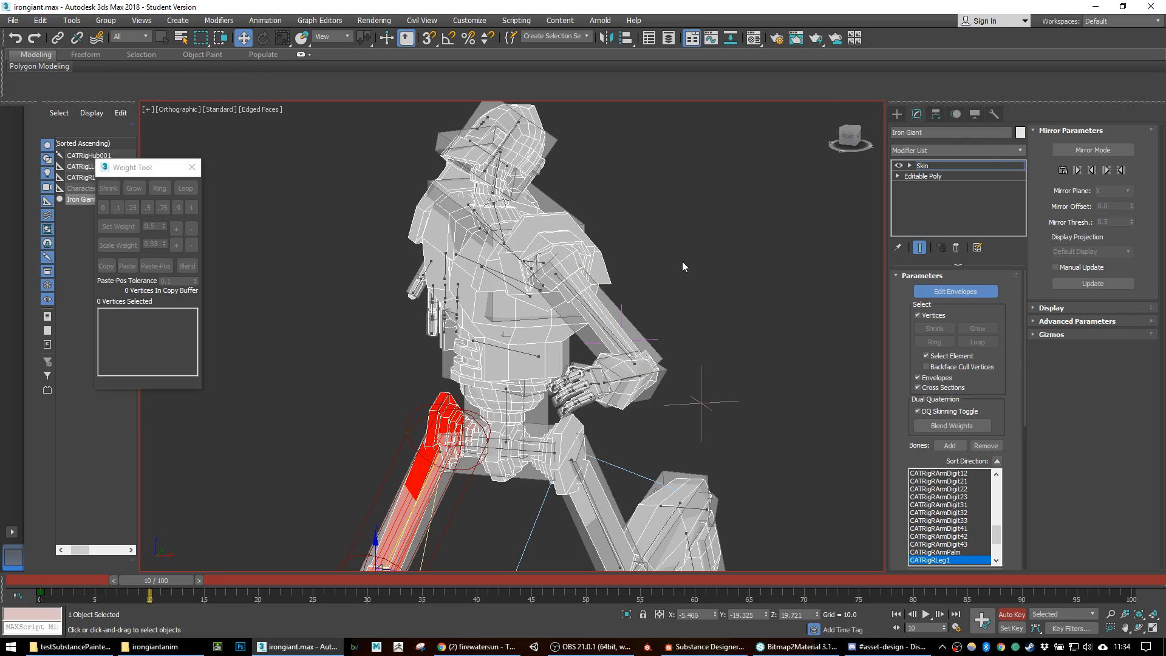
{"action": "scroll", "coordinate": [666, 276], "scroll_direction": "down", "scroll_amount": 3}
{"action": "middle_click_drag", "start_coordinate": [610, 401], "coordinate": [677, 273], "text": "alt"}
{"action": "left_click", "coordinate": [532, 438]}
{"action": "middle_click_drag", "start_coordinate": [598, 264], "coordinate": [659, 246], "text": "alt"}
{"action": "middle_click_drag", "start_coordinate": [597, 226], "coordinate": [598, 376]}
{"action": "middle_click_drag", "start_coordinate": [673, 265], "coordinate": [650, 255], "text": "alt"}
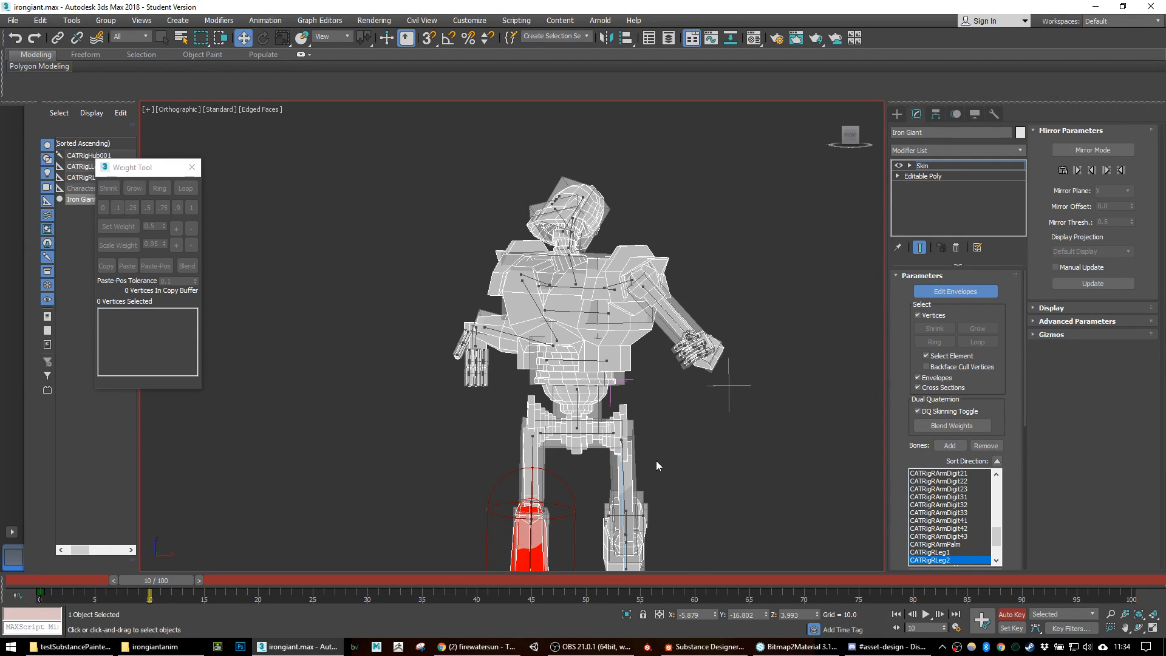
{"action": "scroll", "coordinate": [654, 460], "scroll_direction": "down", "scroll_amount": 2}
{"action": "middle_click_drag", "start_coordinate": [654, 461], "coordinate": [692, 436]}
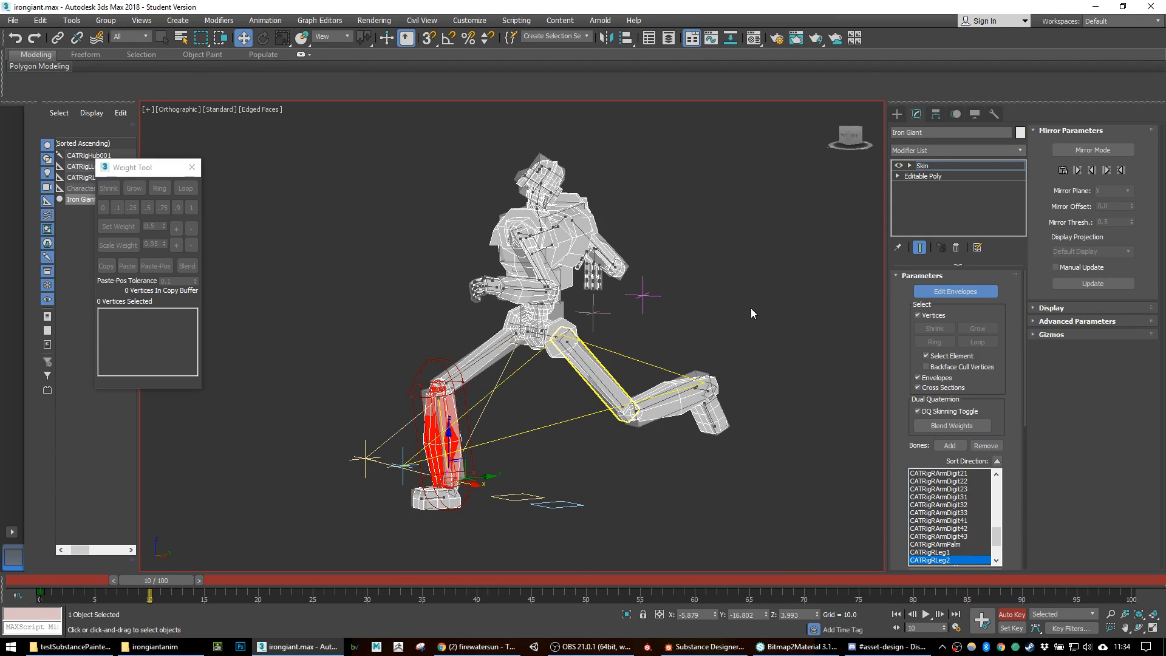
Step: Leave envelope editing, reselect the Iron Giant mesh, and re-enter envelope editing with Mirror Mode on
{"action": "left_click", "coordinate": [955, 291]}
{"action": "left_click", "coordinate": [781, 321]}
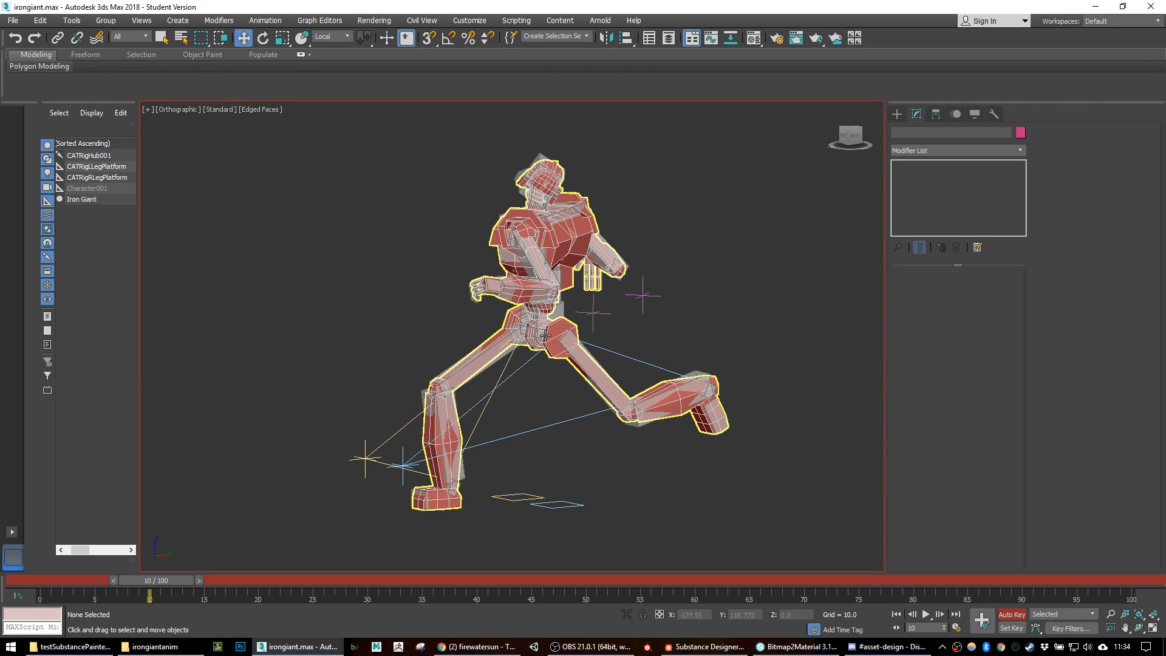
{"action": "left_click", "coordinate": [548, 251]}
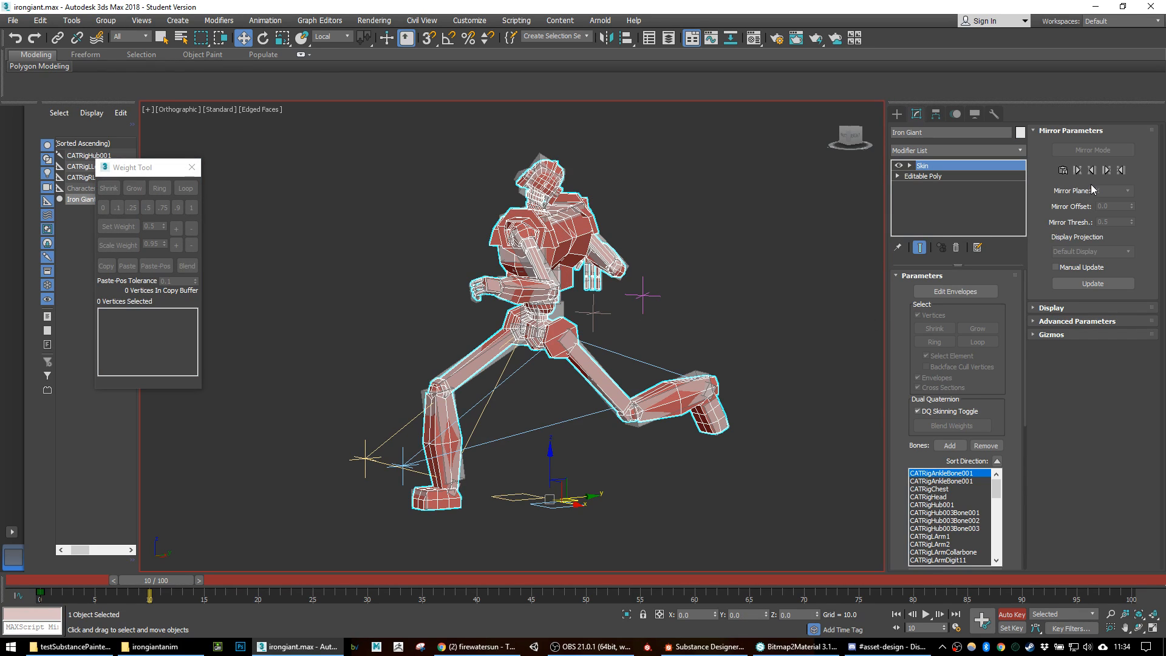
{"action": "middle_click_drag", "start_coordinate": [510, 320], "coordinate": [605, 311], "text": "alt"}
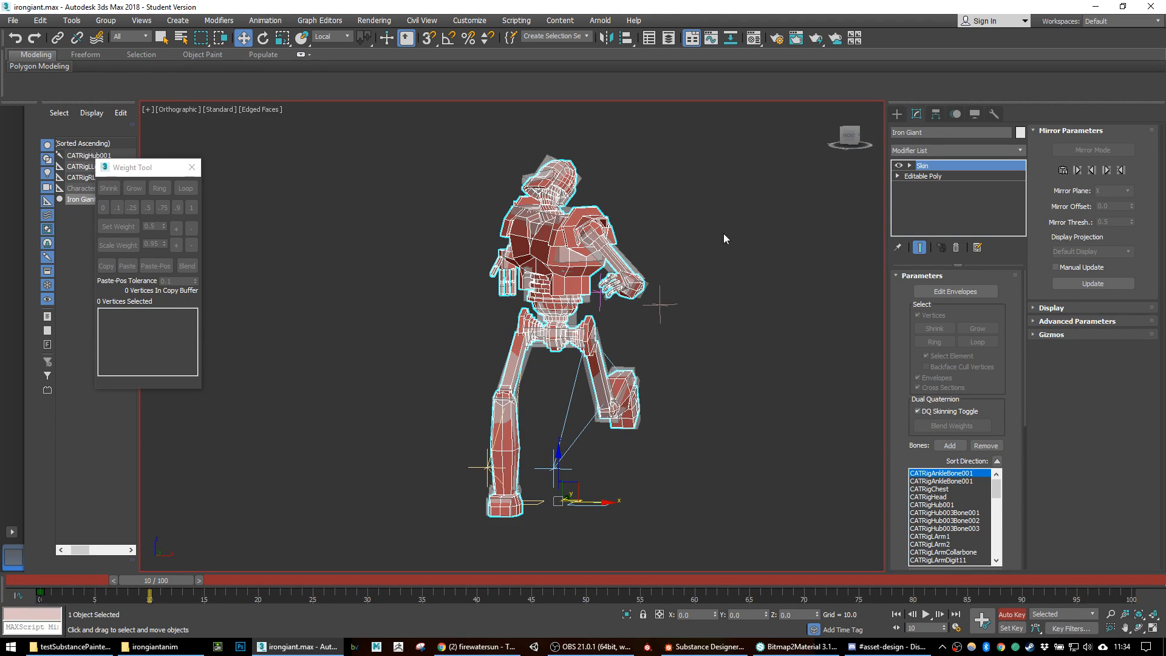
{"action": "scroll", "coordinate": [752, 238], "scroll_direction": "up", "scroll_amount": 2}
{"action": "left_click", "coordinate": [964, 292]}
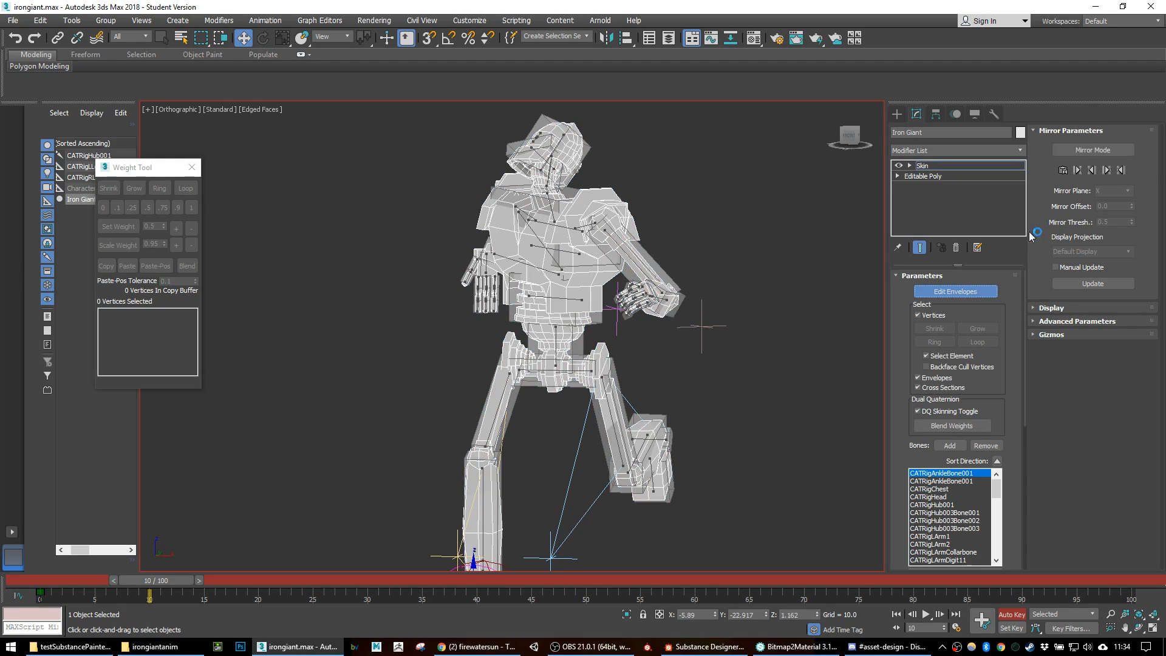
{"action": "left_click", "coordinate": [1093, 151]}
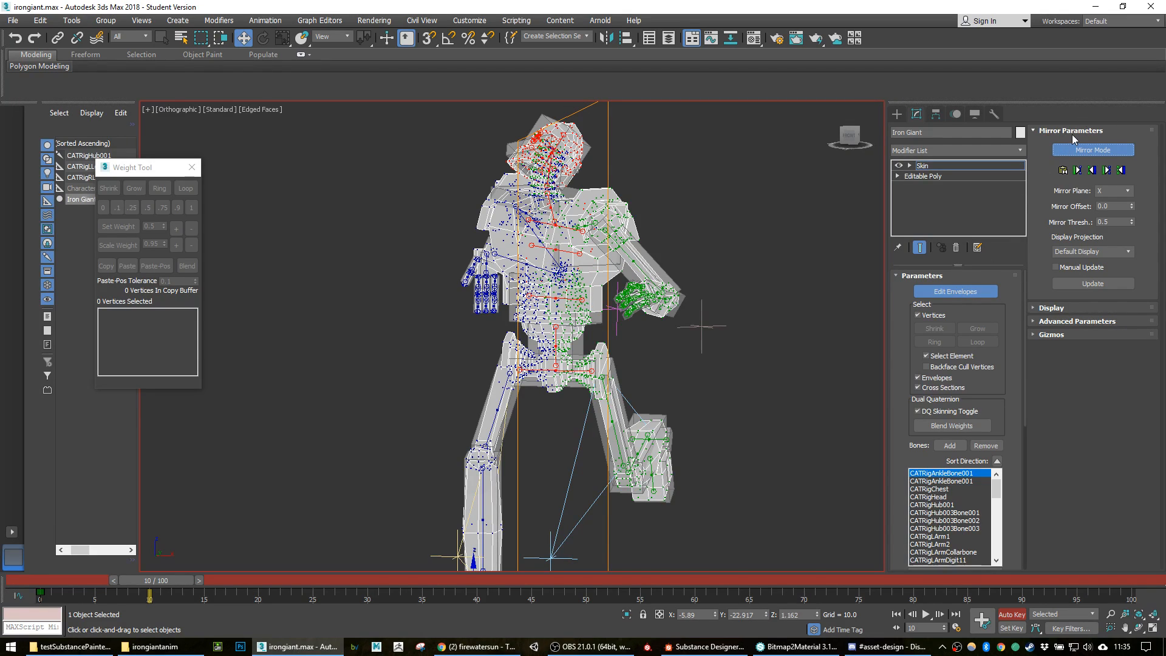
Step: Return the timeline to frame 0 and inspect the mirrored vertex matching on the torso in the rest pose
{"action": "scroll", "coordinate": [623, 246], "scroll_direction": "up", "scroll_amount": 2}
{"action": "mouse_move", "coordinate": [598, 256]}
{"action": "middle_mouse_down", "text": "alt"}
{"action": "mouse_move", "coordinate": [647, 261]}
{"action": "mouse_move", "coordinate": [613, 261]}
{"action": "middle_mouse_up", "text": "alt"}
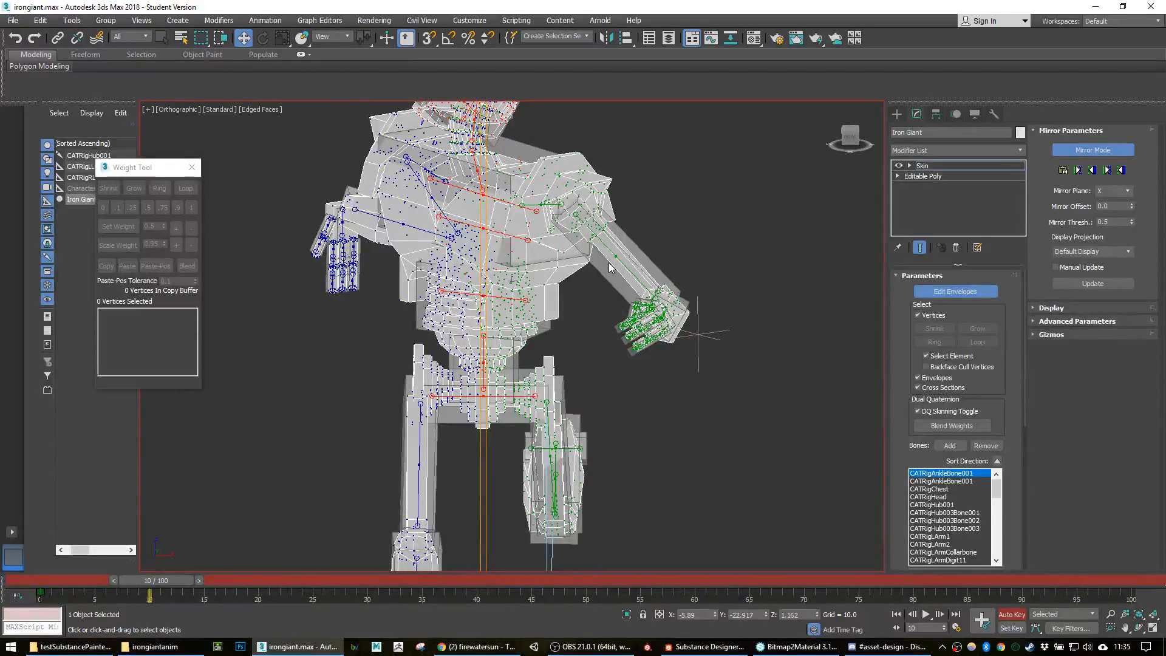
{"action": "scroll", "coordinate": [610, 264], "scroll_direction": "down", "scroll_amount": 3}
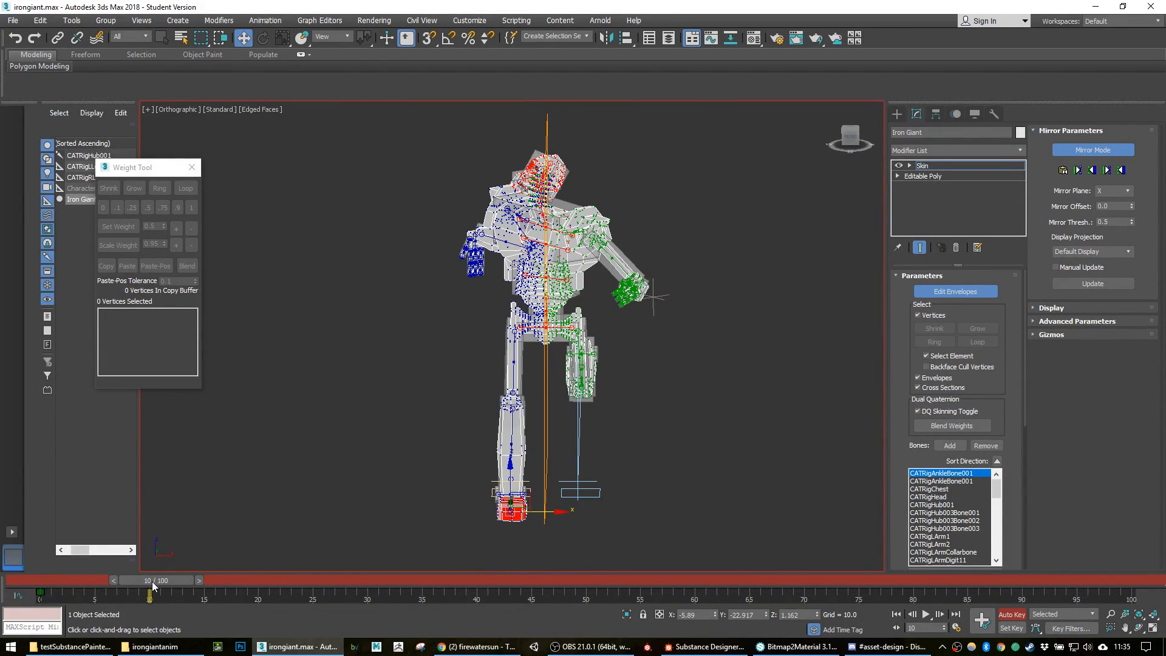
{"action": "left_click_drag", "start_coordinate": [155, 580], "coordinate": [10, 572]}
{"action": "key", "text": "w"}
{"action": "scroll", "coordinate": [683, 360], "scroll_direction": "up", "scroll_amount": 2}
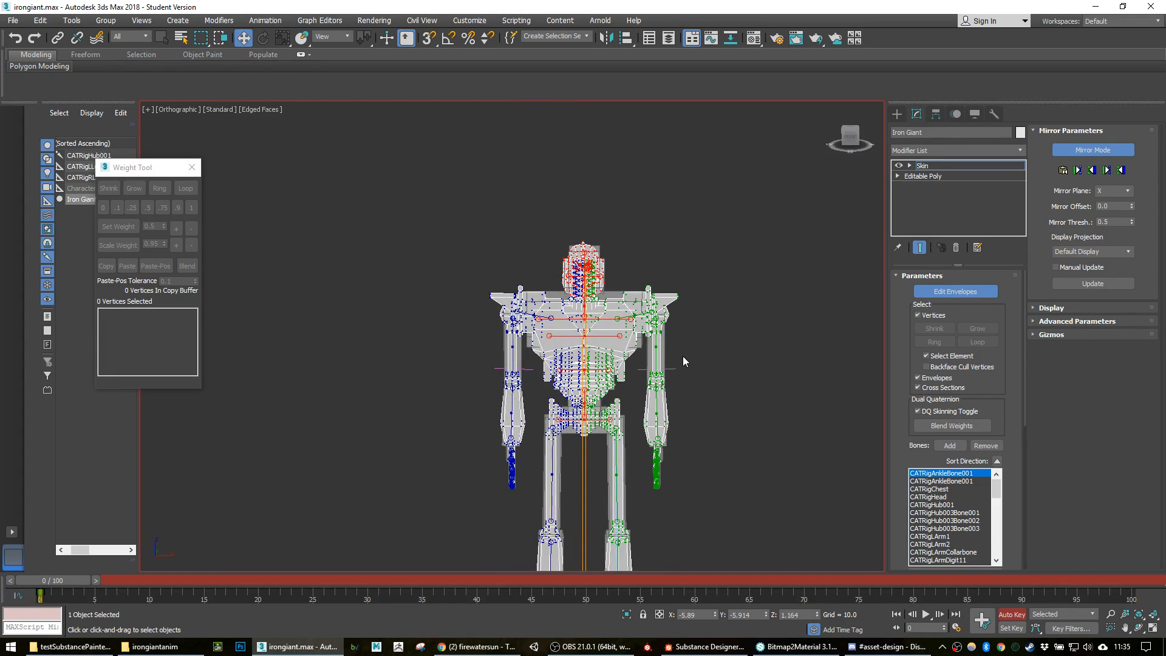
{"action": "scroll", "coordinate": [665, 340], "scroll_direction": "up", "scroll_amount": 3}
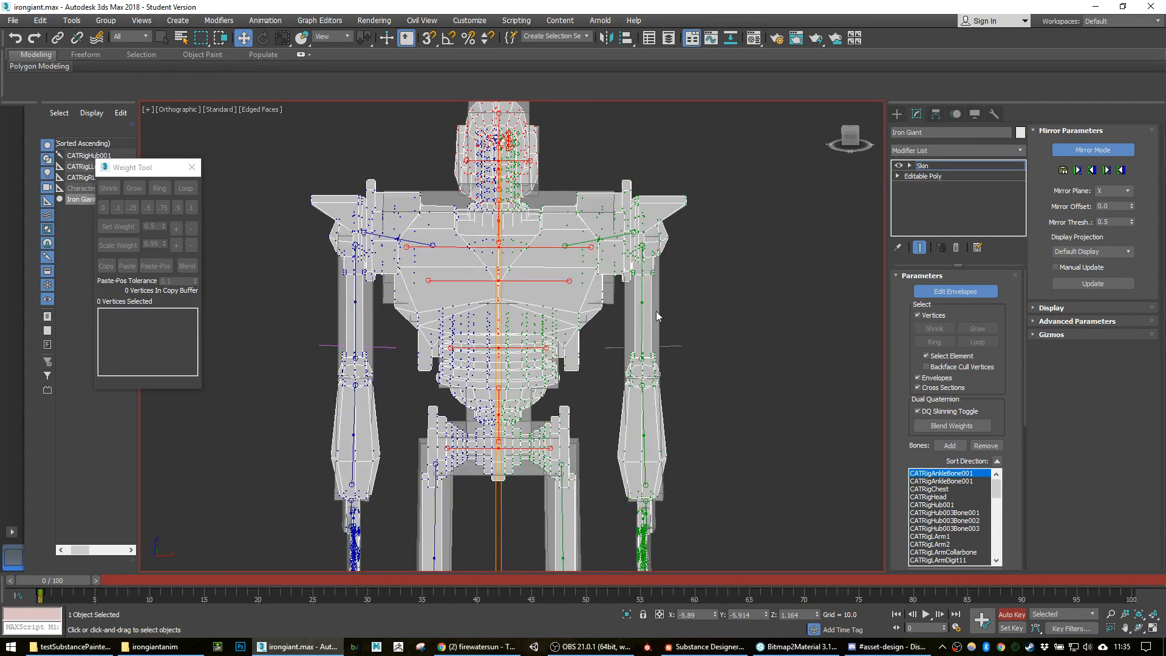
{"action": "scroll", "coordinate": [568, 246], "scroll_direction": "up", "scroll_amount": 3}
{"action": "scroll", "coordinate": [569, 249], "scroll_direction": "down", "scroll_amount": 2}
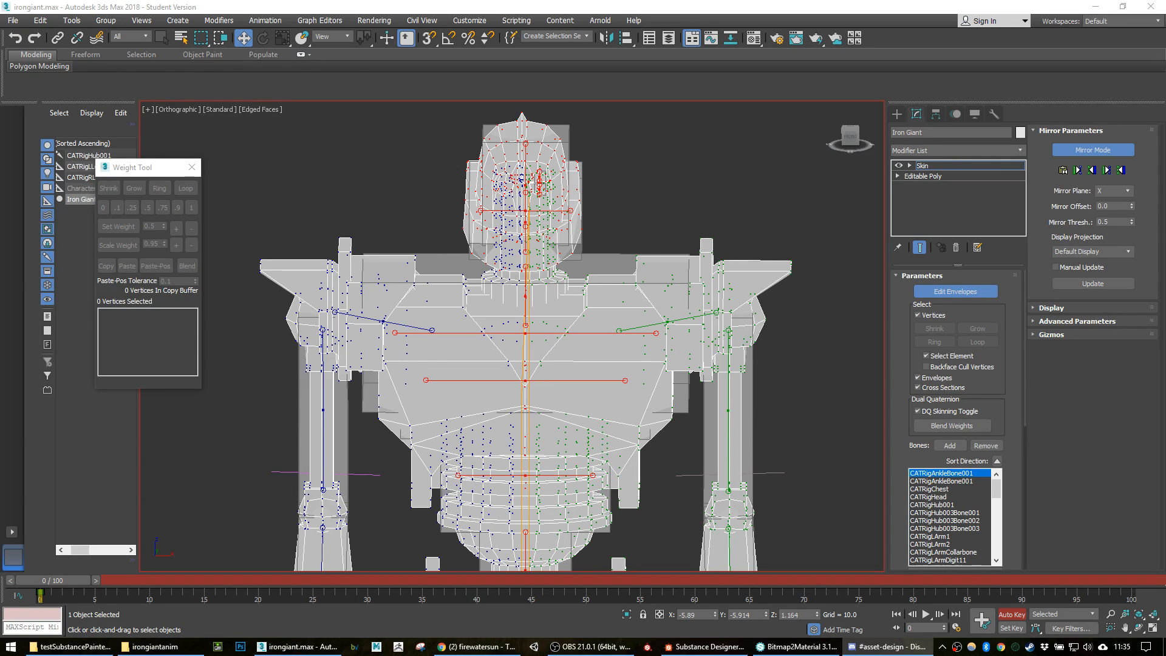
Step: Switch to OBS, set Desktop Audio Device 2 to Default in the audio settings, and return to 3ds Max
{"action": "key", "text": "alt+Tab"}
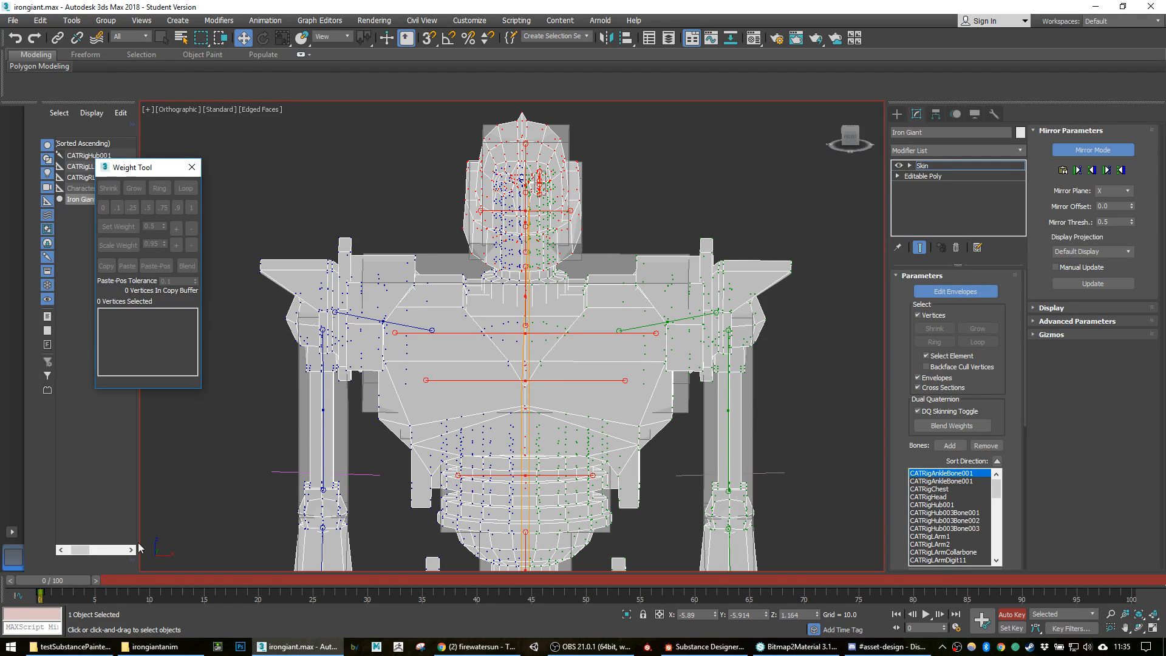
{"action": "left_click", "coordinate": [609, 649]}
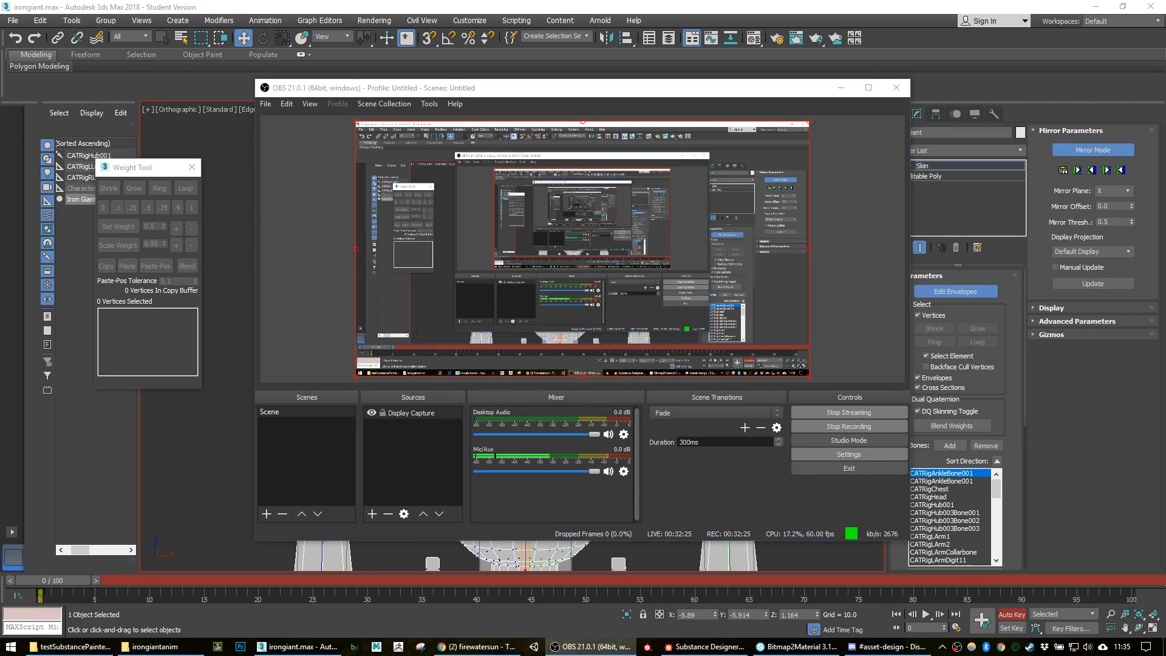
{"action": "left_click", "coordinate": [866, 82]}
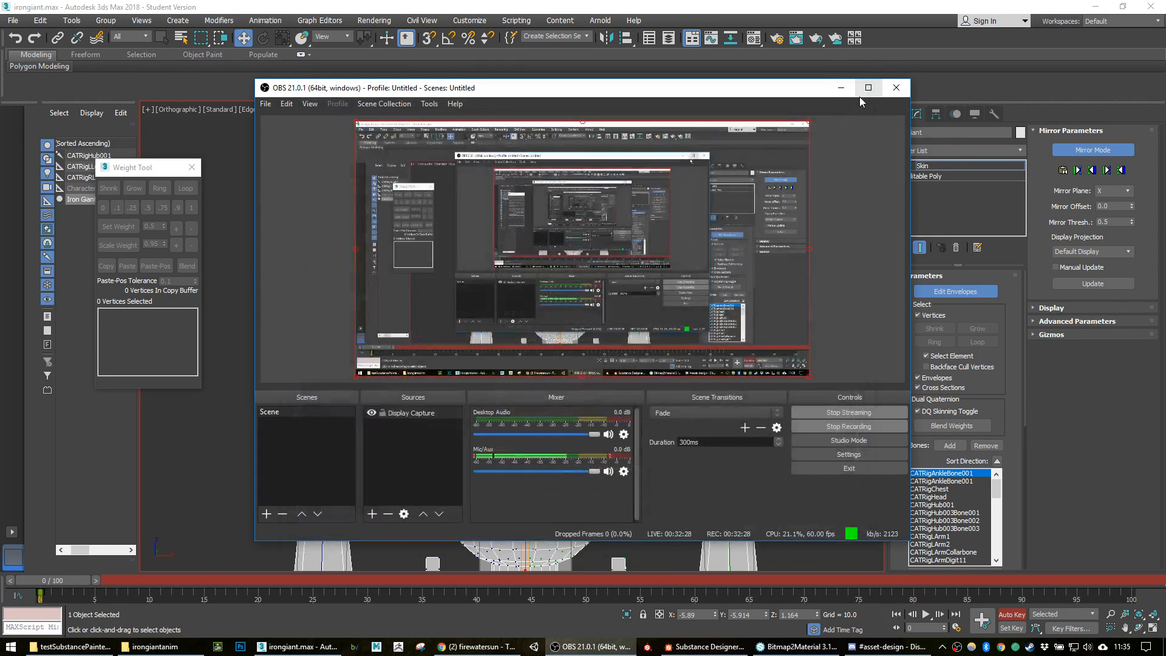
{"action": "left_click", "coordinate": [829, 454]}
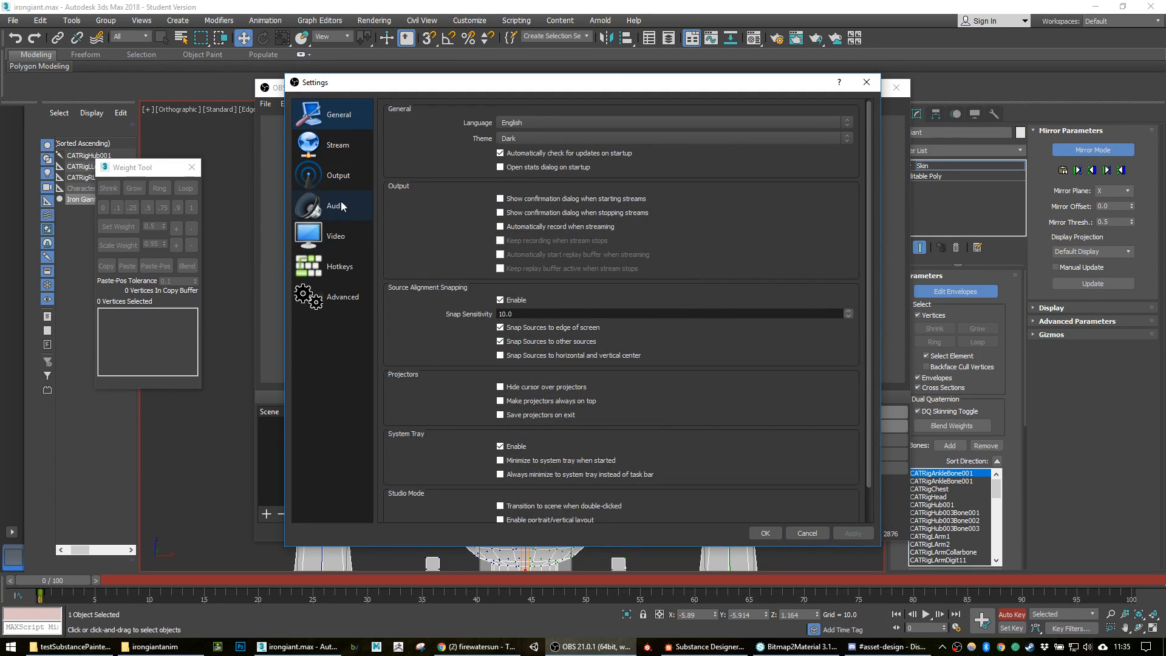
{"action": "left_click", "coordinate": [342, 206]}
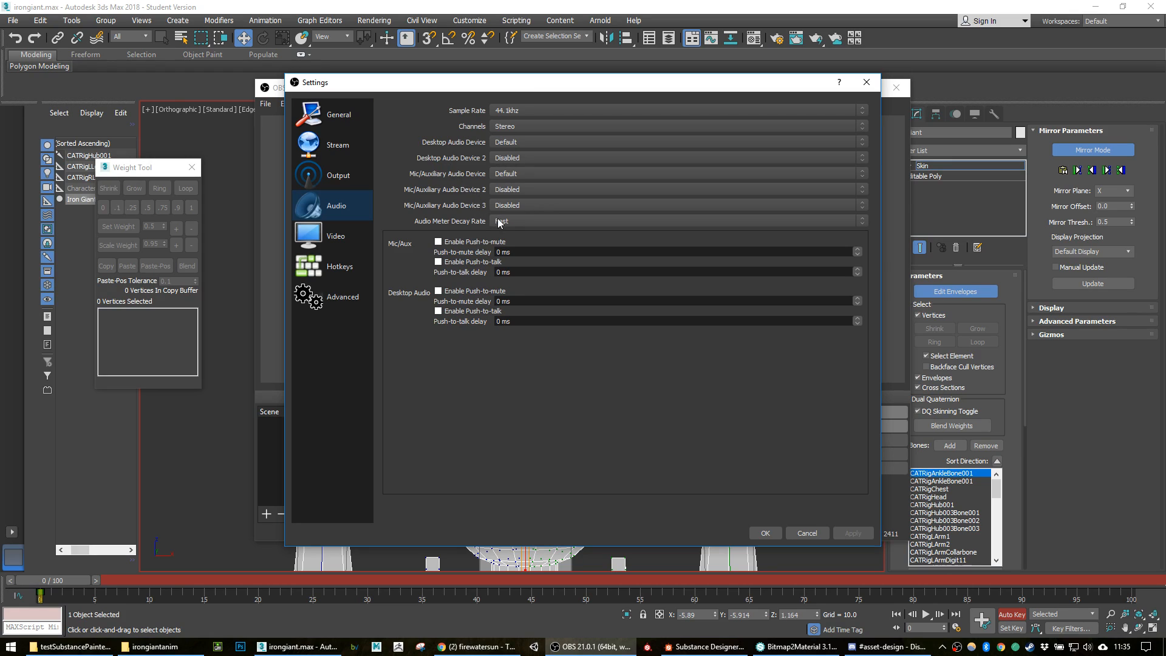
{"action": "left_click", "coordinate": [502, 159]}
{"action": "left_click", "coordinate": [508, 167]}
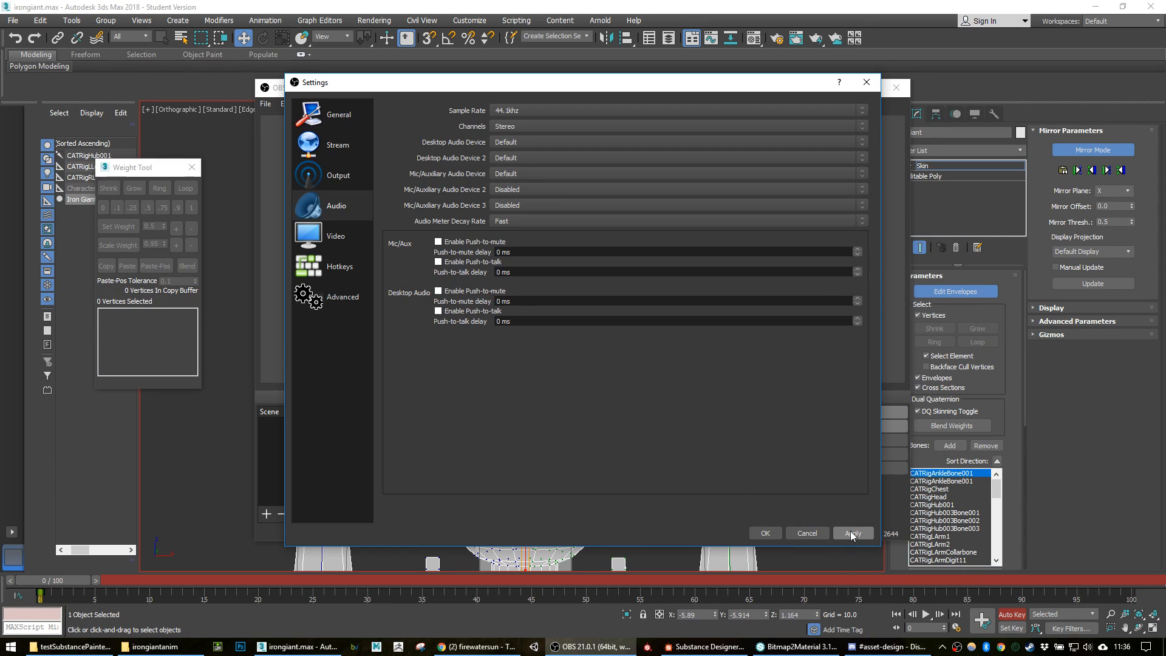
{"action": "left_click", "coordinate": [759, 532]}
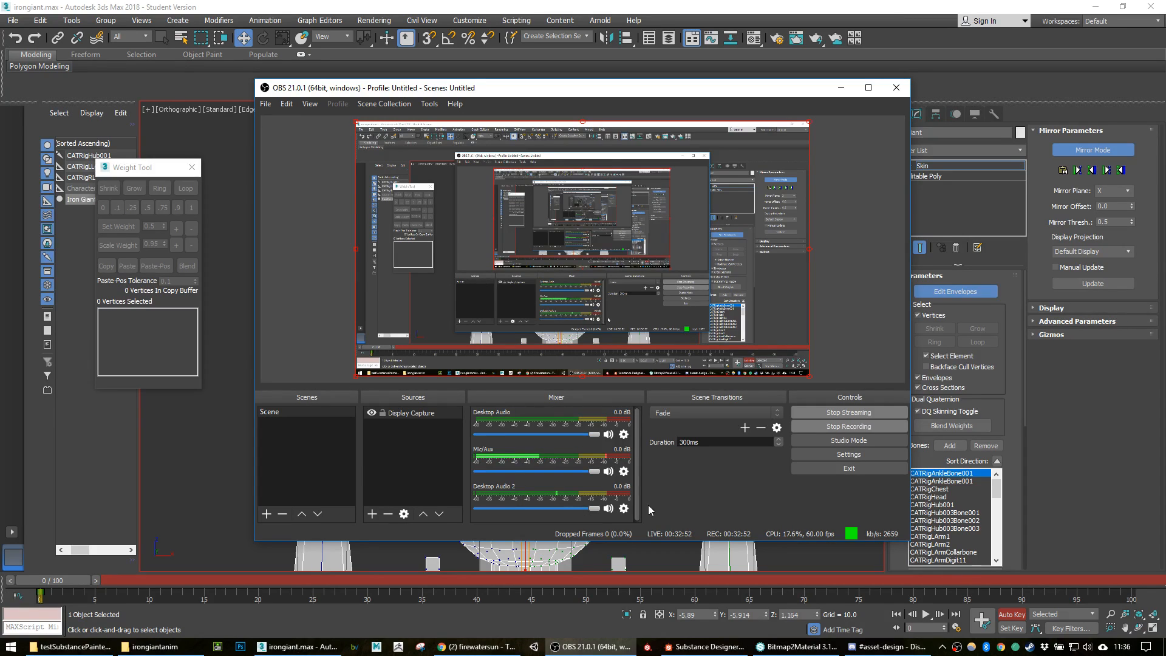
{"action": "left_click", "coordinate": [849, 95]}
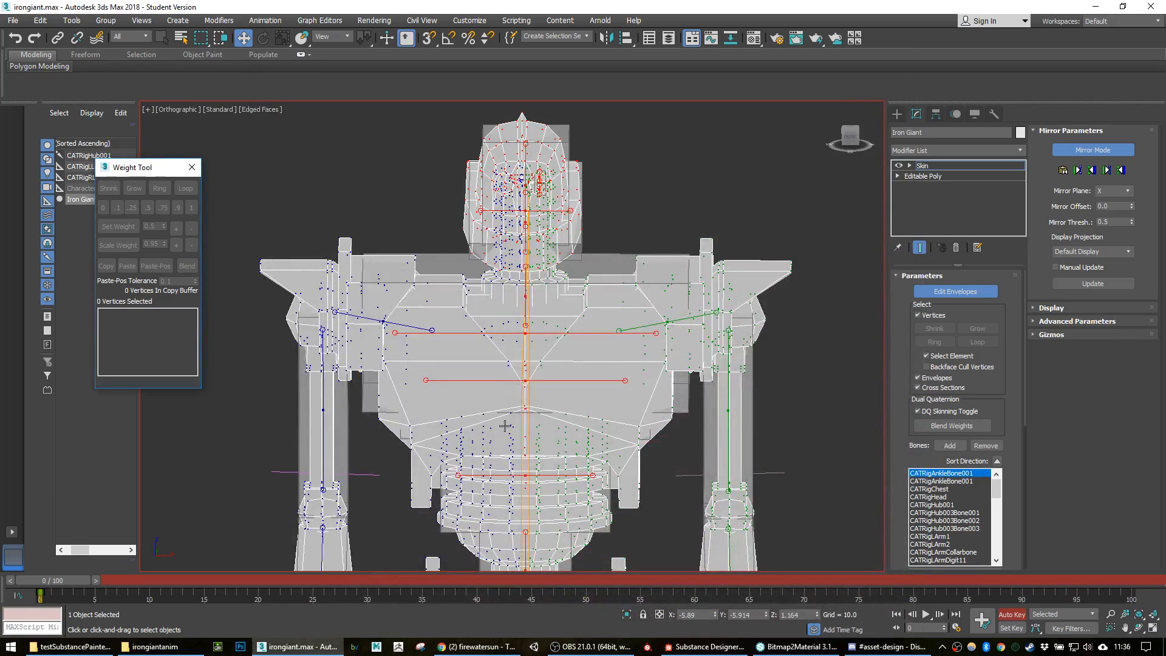
{"action": "scroll", "coordinate": [568, 338], "scroll_direction": "down", "scroll_amount": 5}
{"action": "middle_click_drag", "start_coordinate": [633, 359], "coordinate": [609, 291]}
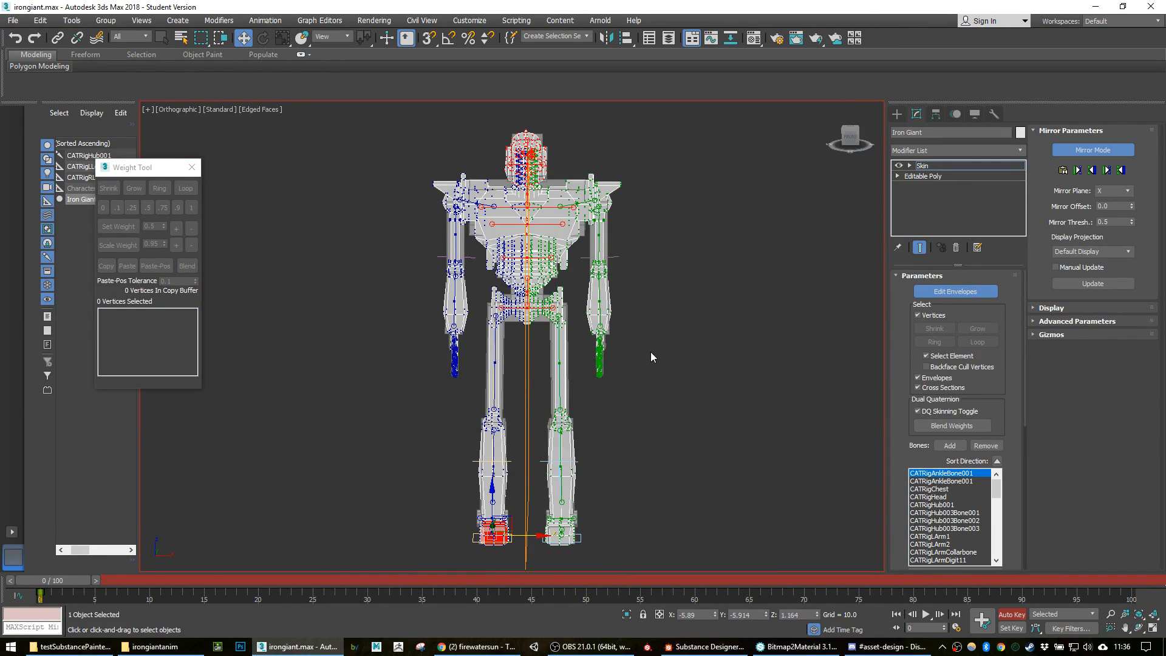
Step: Leave envelope editing on the Iron Giant mesh and return to object-level selection
{"action": "left_click", "coordinate": [901, 117]}
{"action": "left_click", "coordinate": [778, 221]}
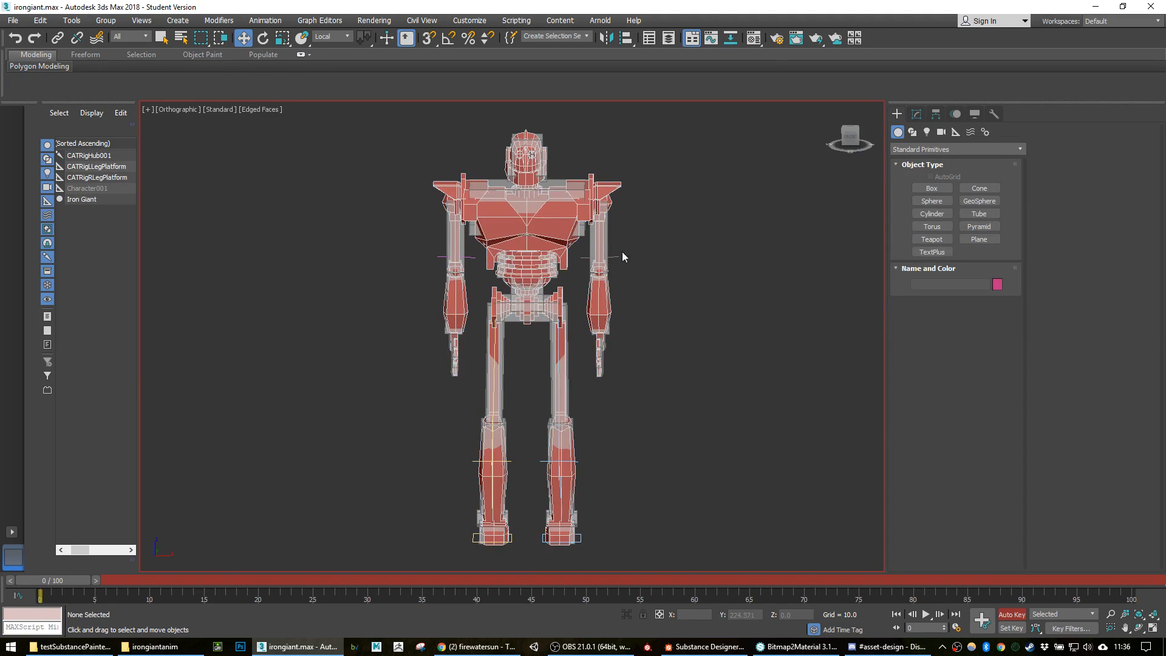
{"action": "left_click", "coordinate": [551, 221]}
{"action": "middle_click_drag", "start_coordinate": [619, 235], "coordinate": [645, 289]}
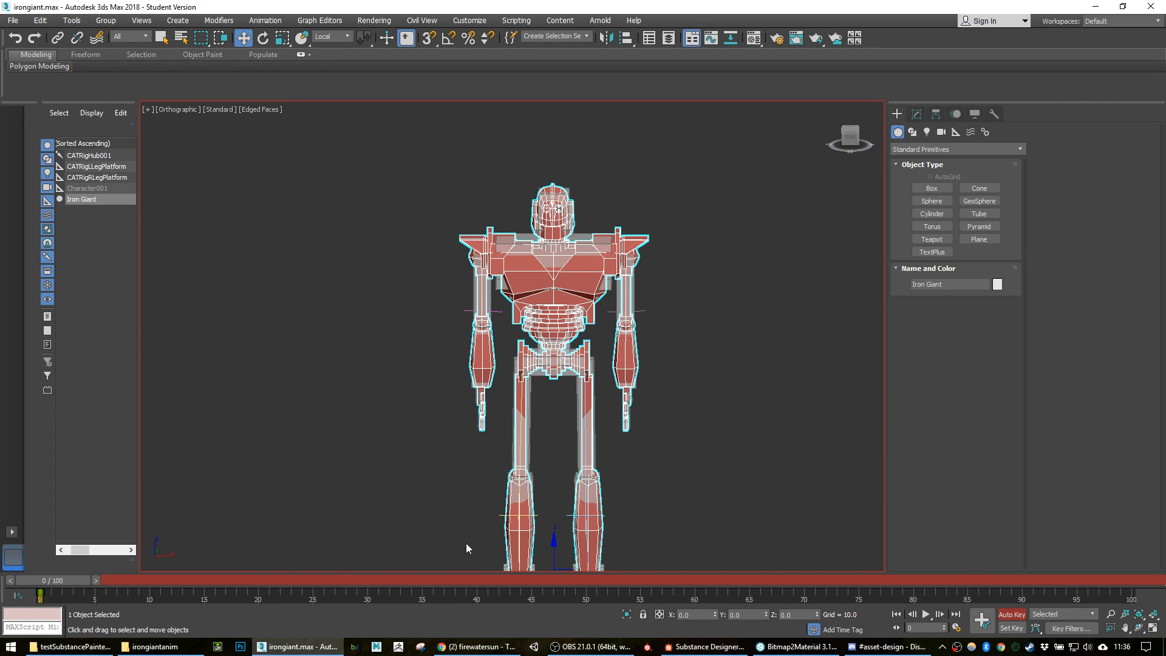
Step: Try to select the animation keys of the full rig hierarchy on the timeline
{"action": "double_click", "coordinate": [562, 368]}
{"action": "middle_click_drag", "start_coordinate": [733, 416], "coordinate": [694, 417], "text": "alt"}
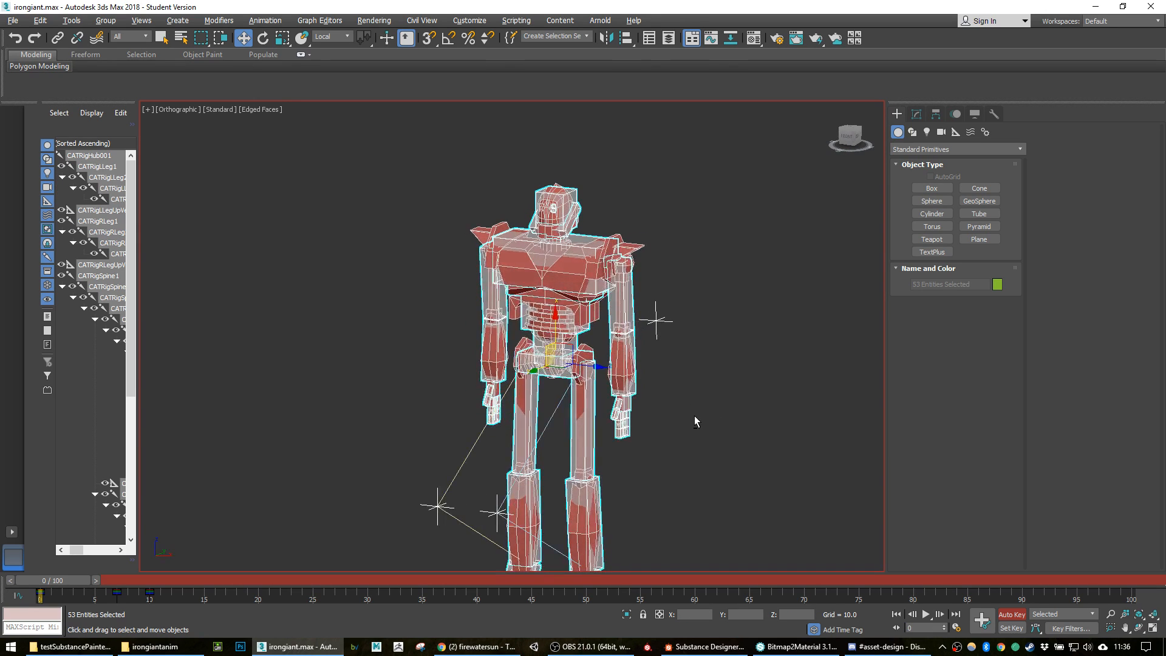
{"action": "left_click_drag", "start_coordinate": [79, 595], "coordinate": [188, 585]}
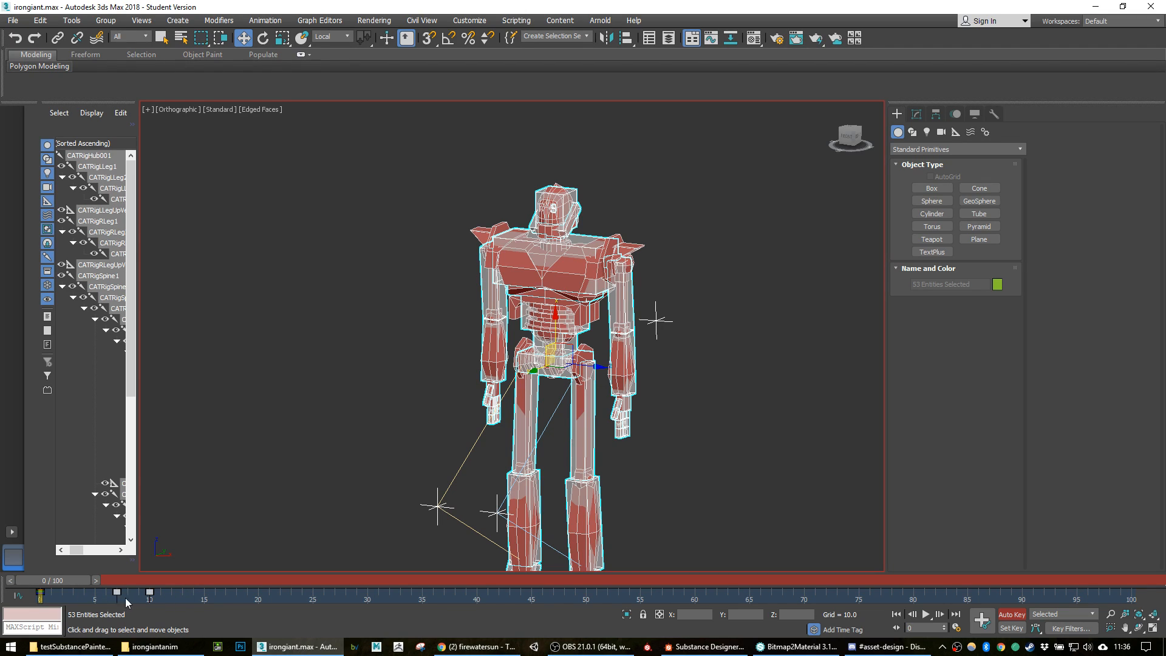
{"action": "left_click", "coordinate": [681, 360]}
{"action": "double_click", "coordinate": [566, 371]}
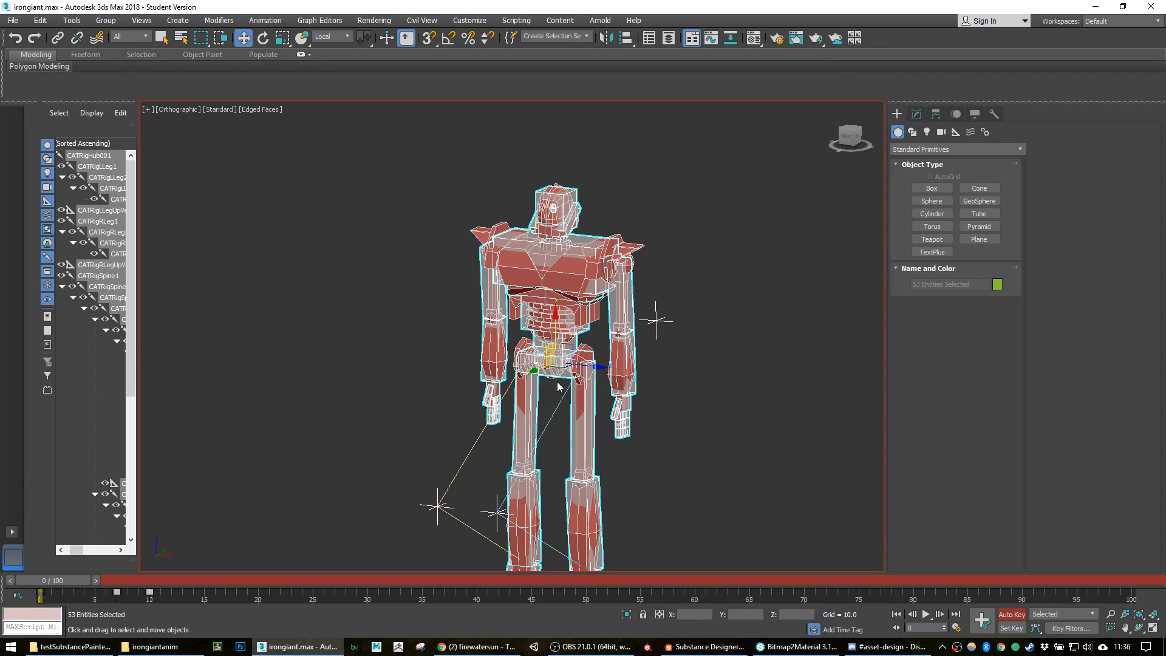
{"action": "left_click", "coordinate": [628, 309]}
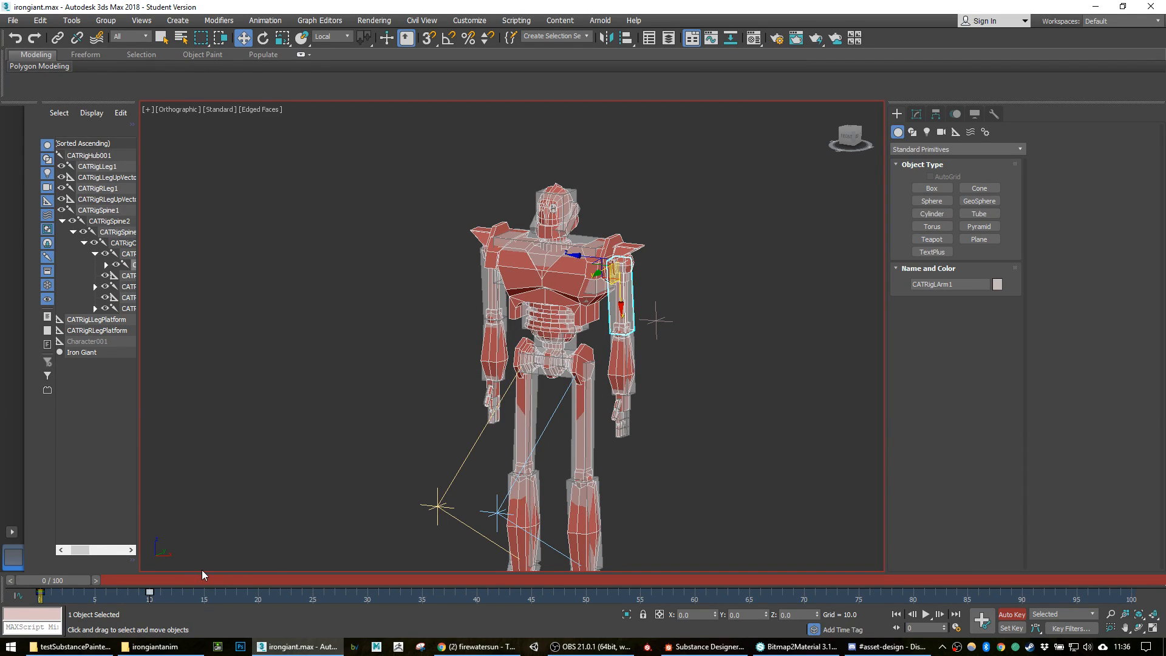
{"action": "left_click", "coordinate": [560, 368]}
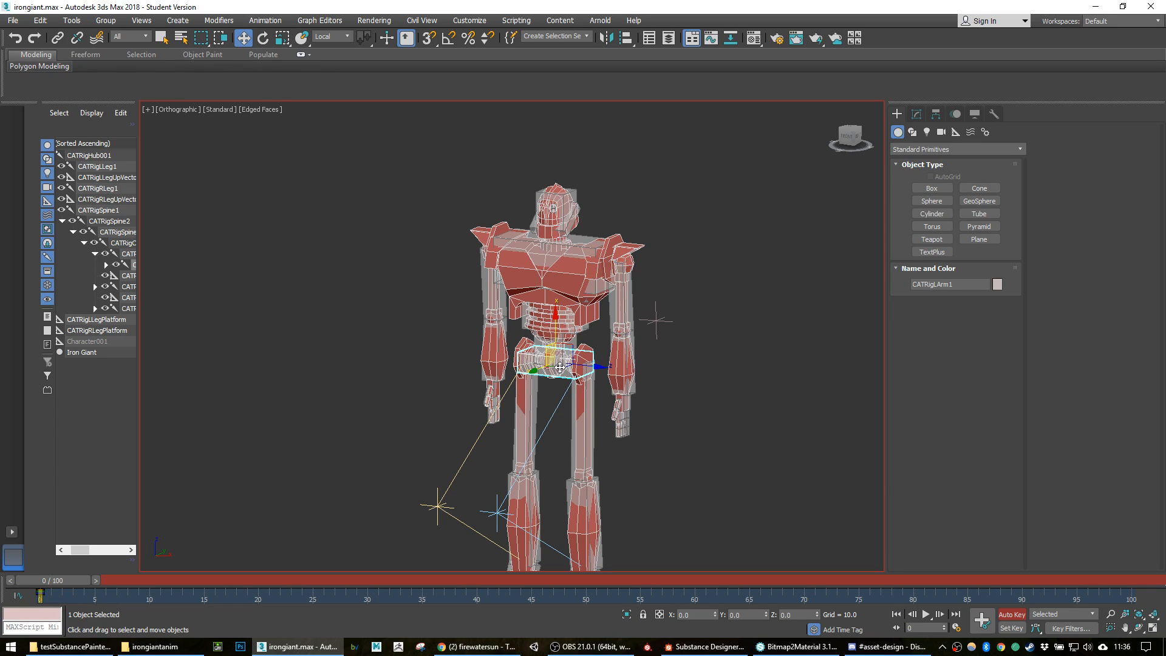
{"action": "left_click", "coordinate": [614, 448]}
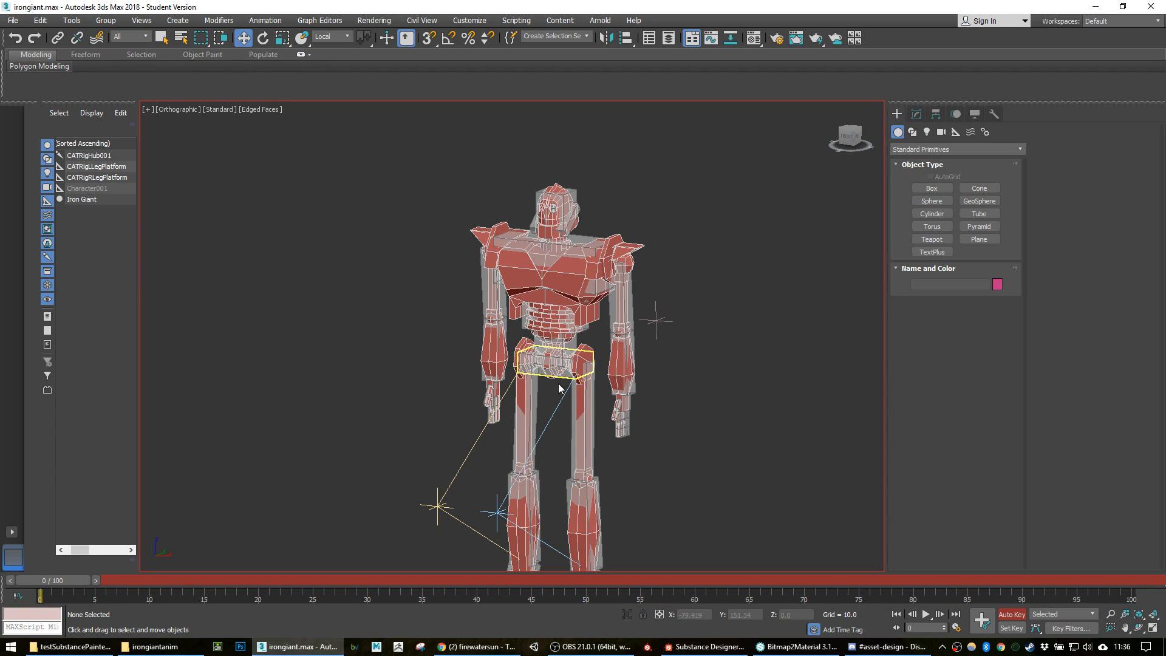
Step: Select the entire CAT rig hierarchy from the pelvis hub and delete all its keyframes after frame 0
{"action": "double_click", "coordinate": [561, 370]}
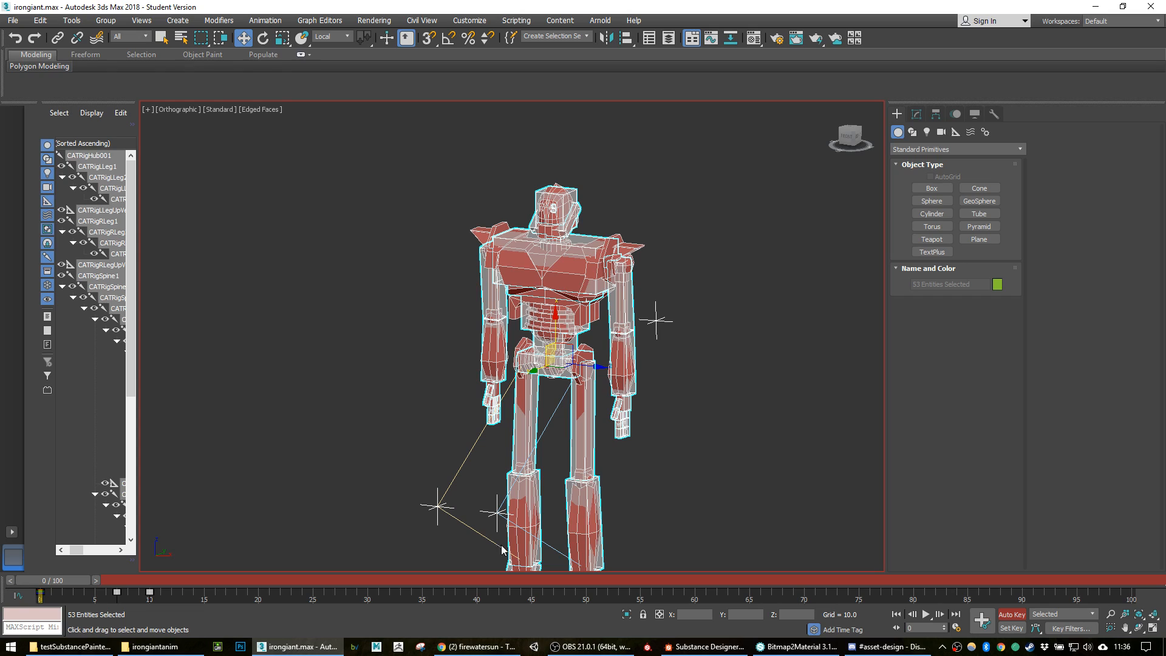
{"action": "left_click_drag", "start_coordinate": [87, 597], "coordinate": [224, 582]}
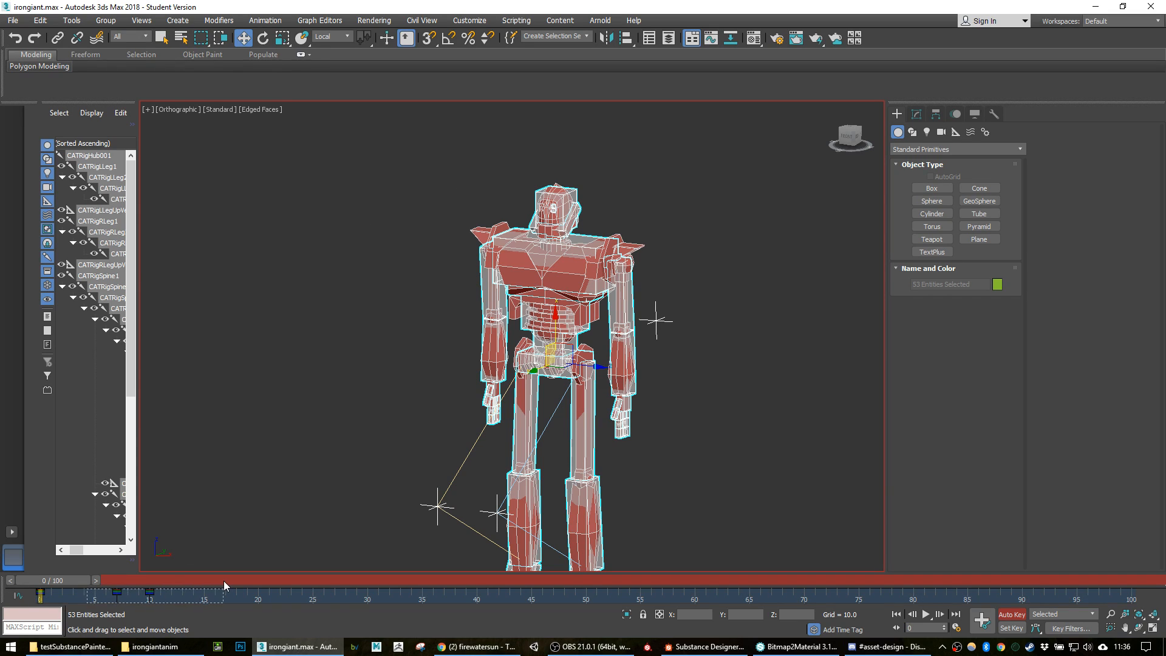
{"action": "key", "text": "Delete"}
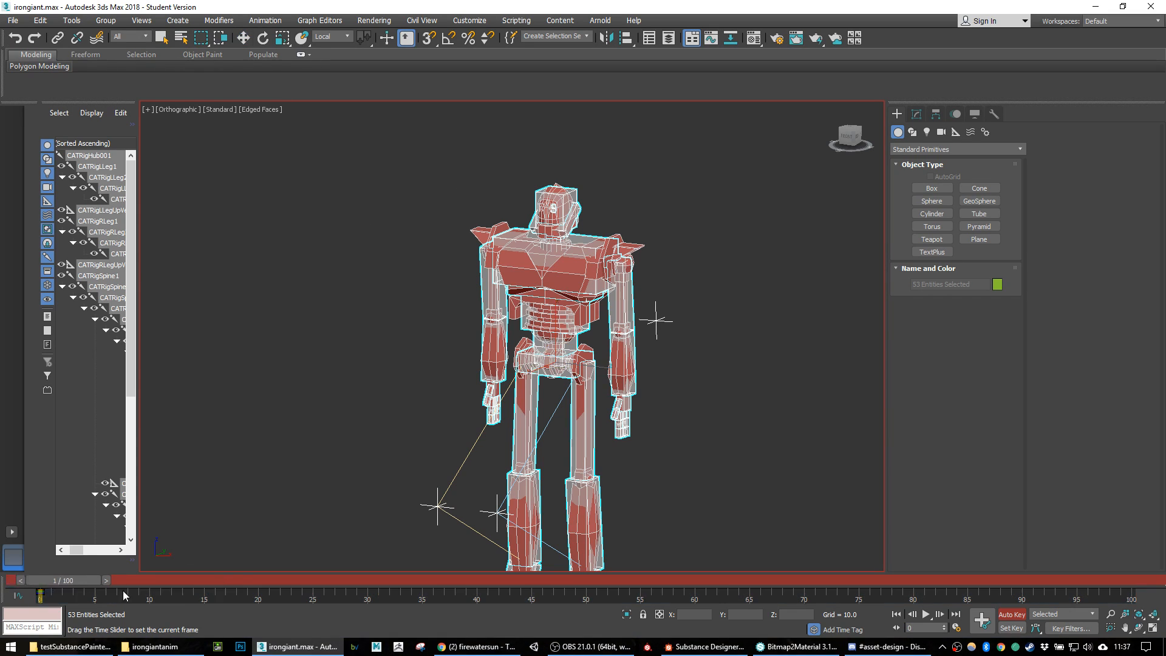
{"action": "left_click", "coordinate": [778, 392]}
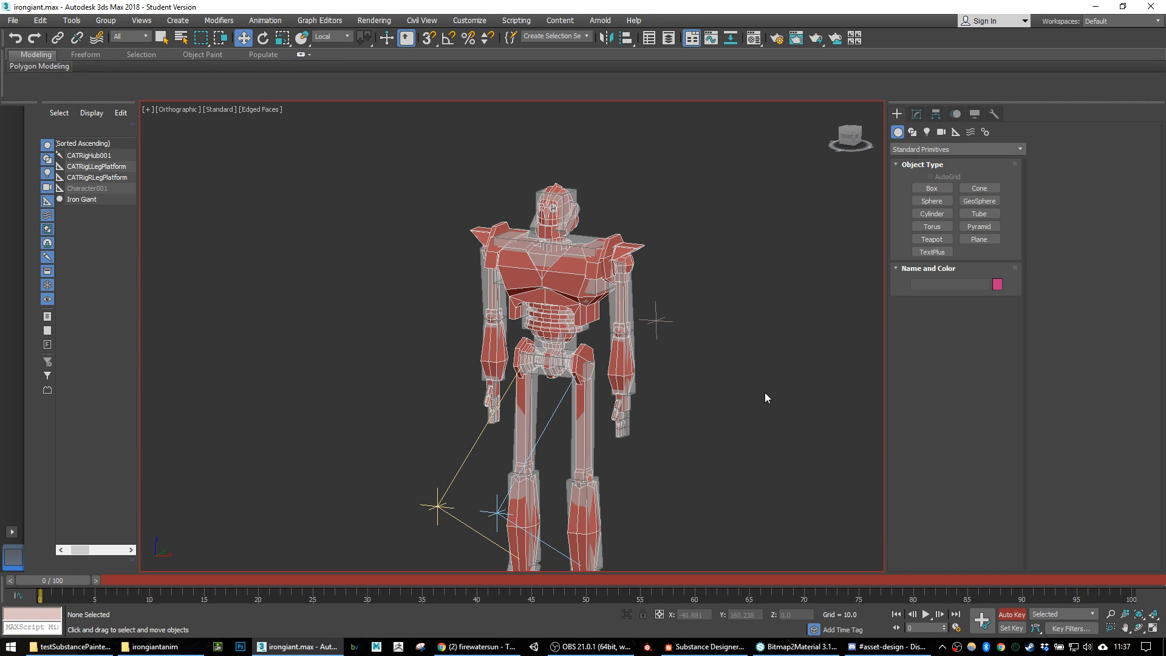
Step: Select the pelvis hub, review its CAT animation layer settings, and open its hub setup parameters
{"action": "left_click", "coordinate": [579, 378]}
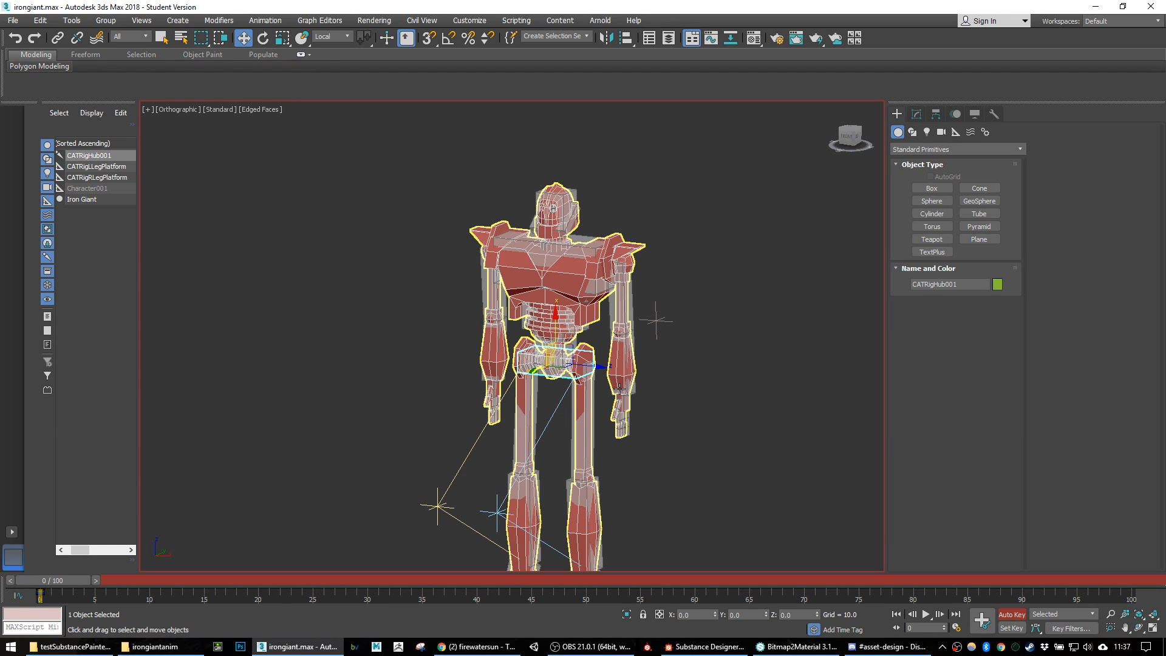
{"action": "middle_click_drag", "start_coordinate": [660, 396], "coordinate": [691, 385], "text": "alt"}
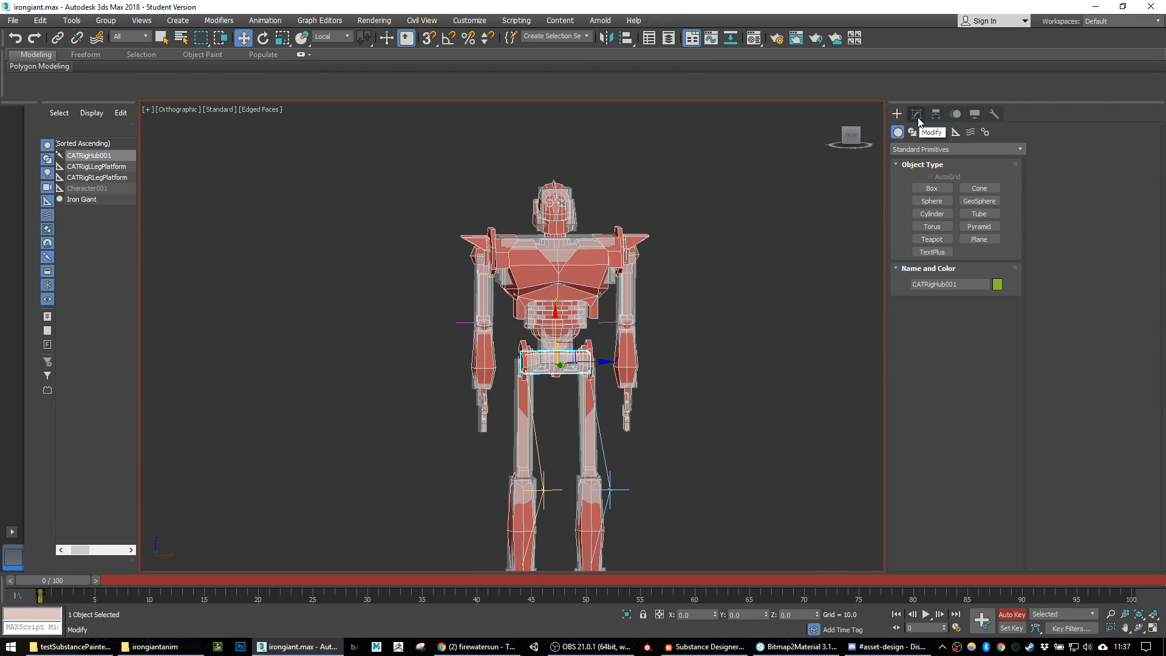
{"action": "left_click", "coordinate": [956, 115]}
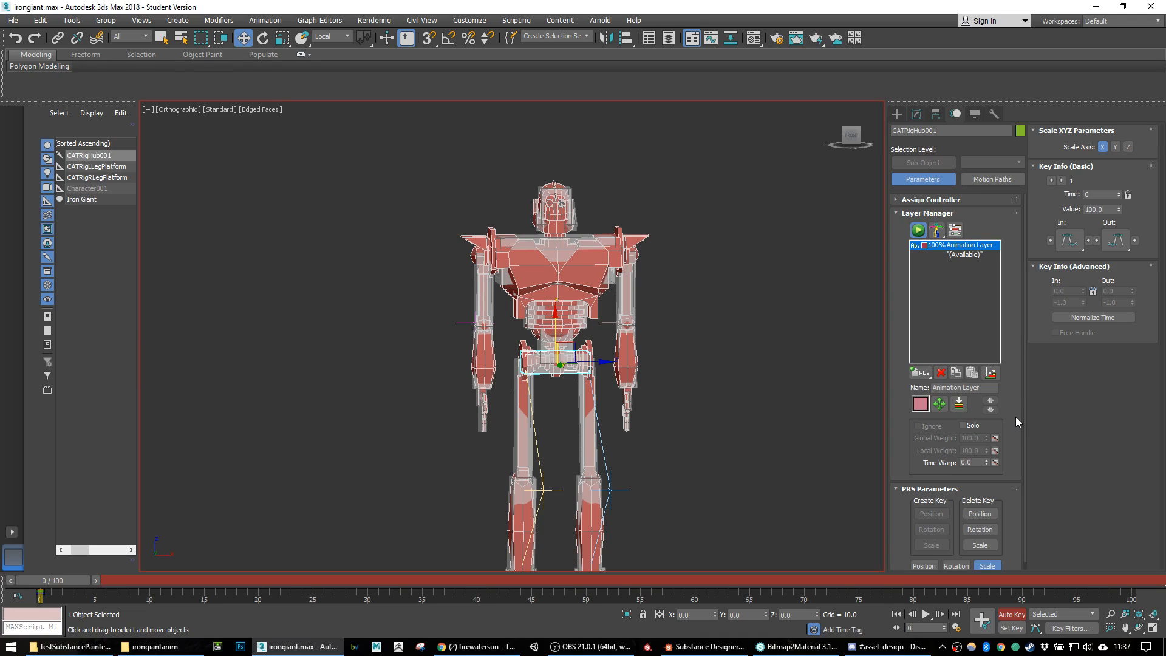
{"action": "left_click_drag", "start_coordinate": [1023, 432], "coordinate": [1025, 515]}
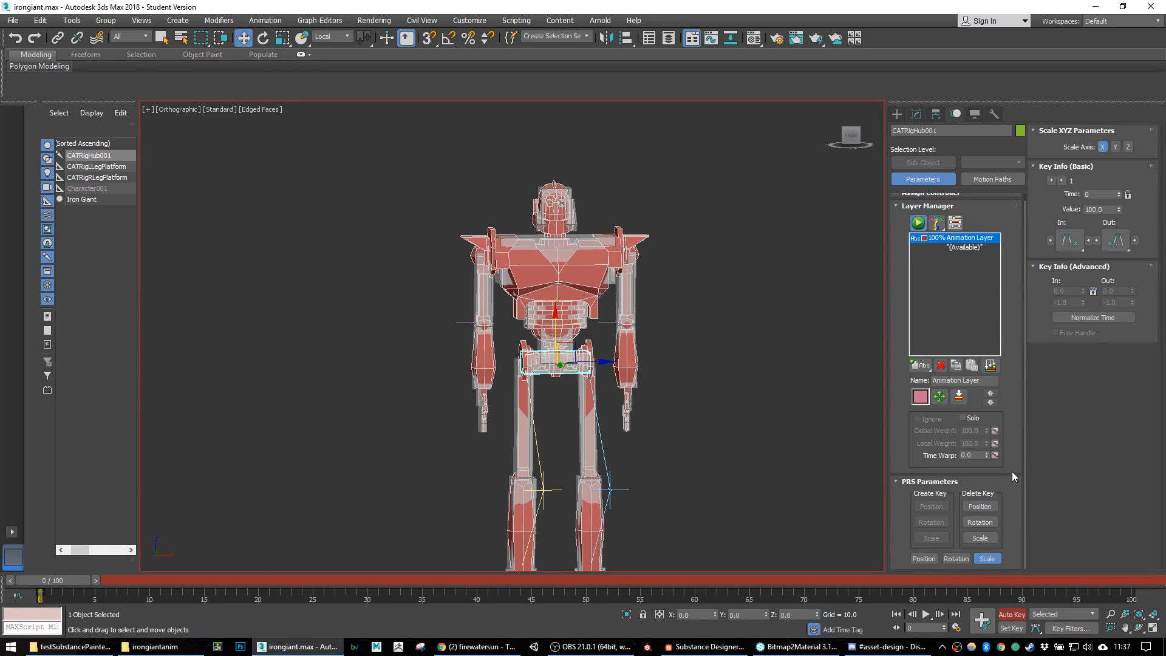
{"action": "scroll", "coordinate": [1013, 476], "scroll_direction": "up", "scroll_amount": 1}
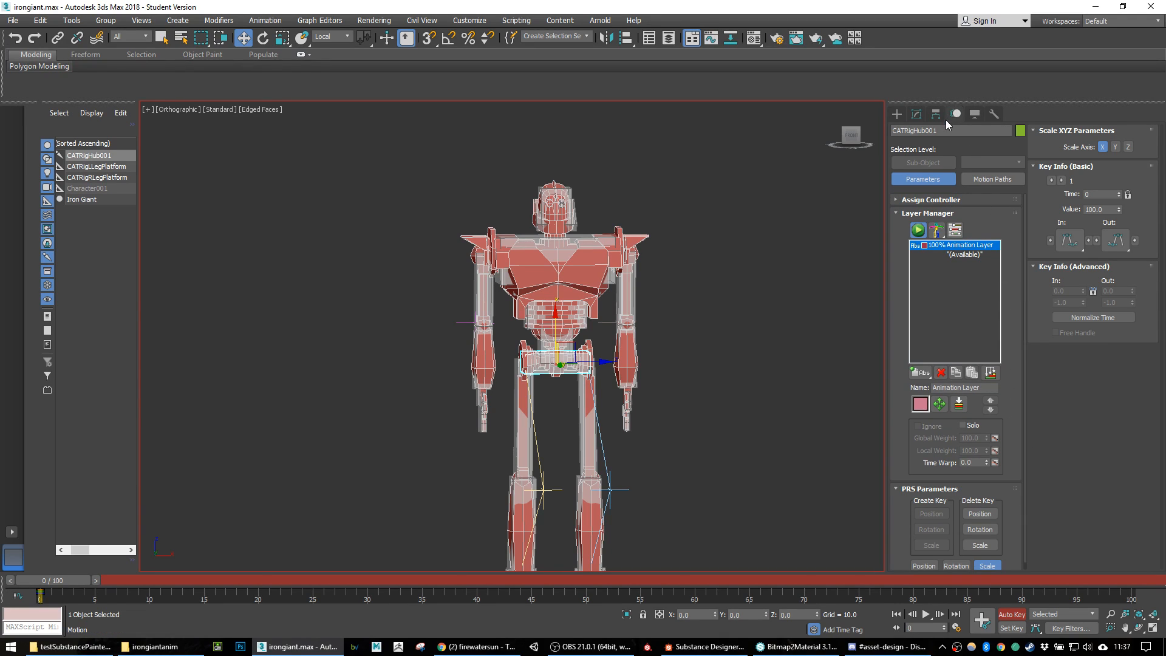
{"action": "left_click", "coordinate": [899, 118]}
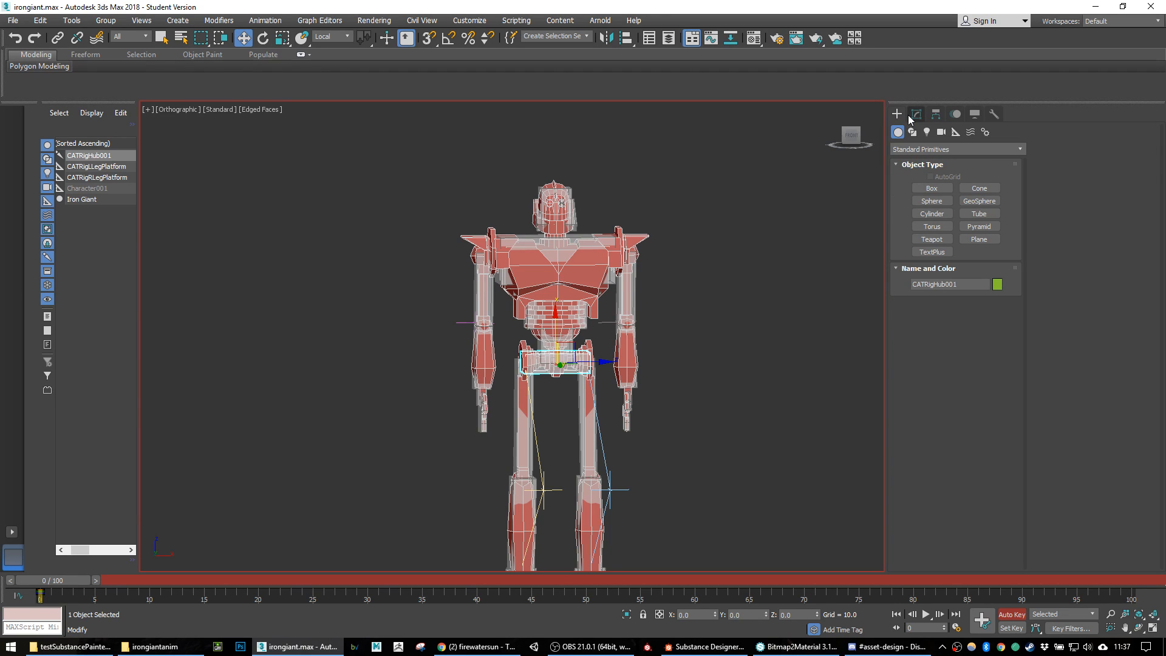
{"action": "left_click", "coordinate": [910, 118]}
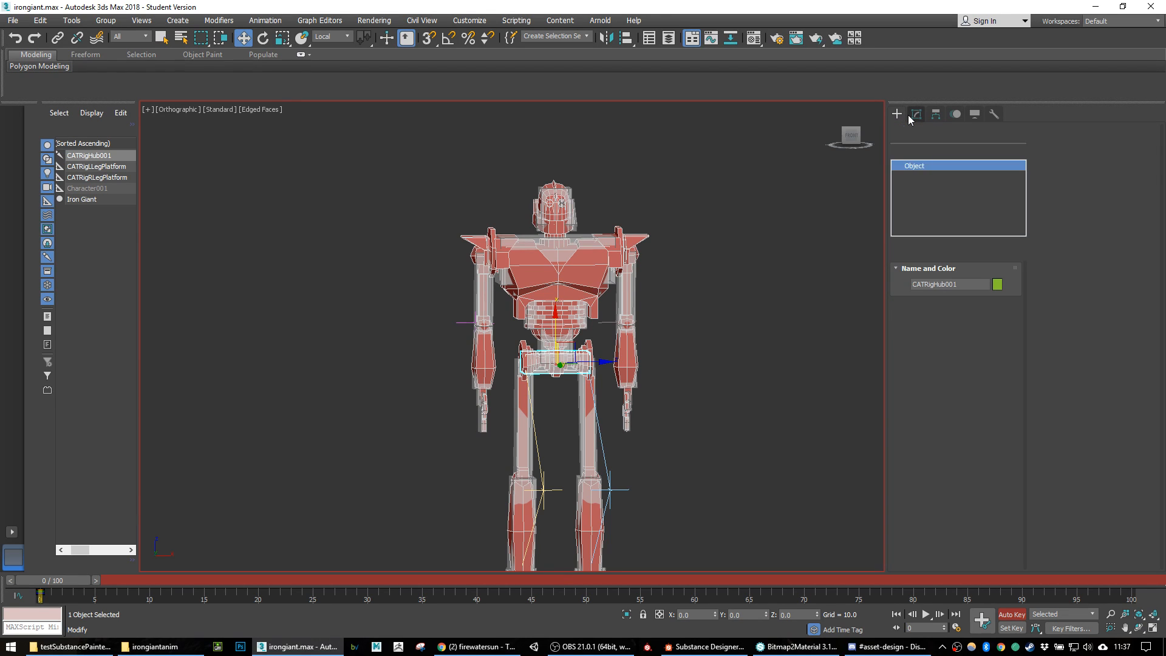
Step: Test the skinning by moving the pelvis hub in side and front views, reverting each move
{"action": "middle_click_drag", "start_coordinate": [734, 297], "coordinate": [571, 409], "text": "alt"}
{"action": "scroll", "coordinate": [567, 393], "scroll_direction": "up", "scroll_amount": 3}
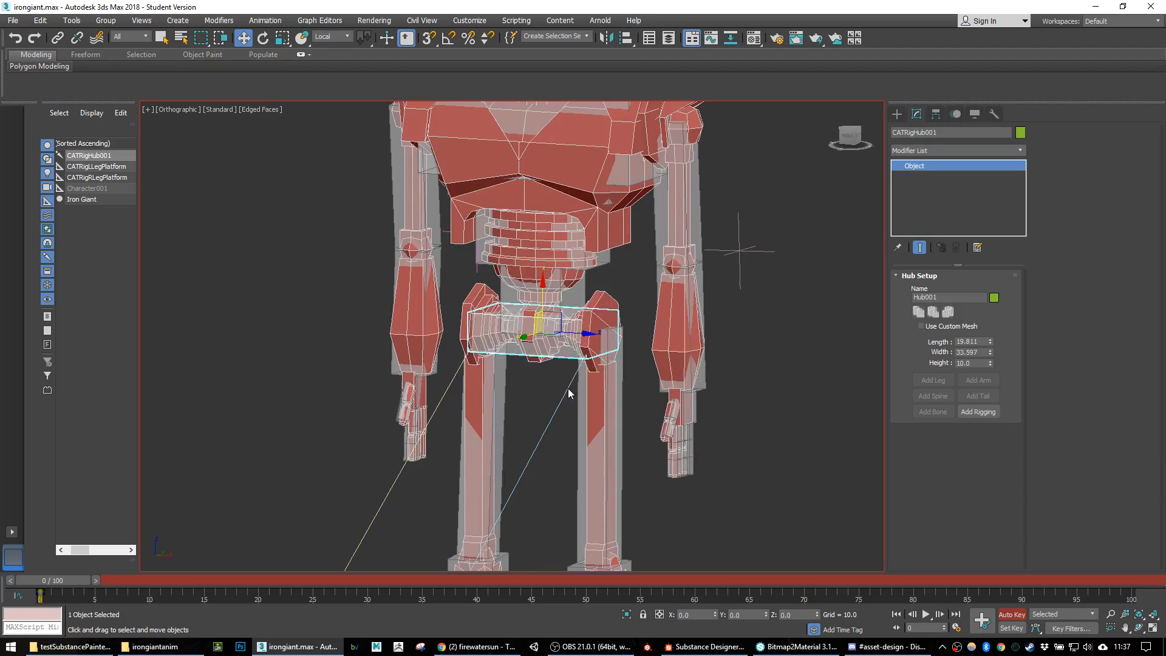
{"action": "scroll", "coordinate": [637, 367], "scroll_direction": "down", "scroll_amount": 4}
{"action": "middle_click_drag", "start_coordinate": [638, 367], "coordinate": [613, 380], "text": "alt"}
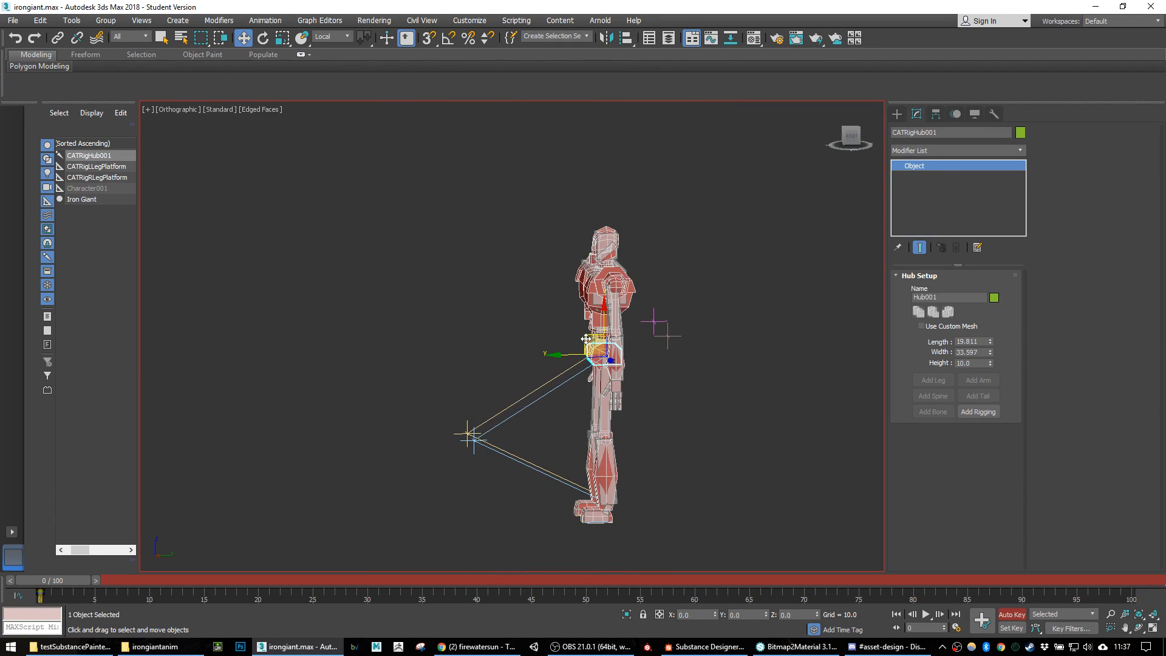
{"action": "left_click_drag", "start_coordinate": [586, 338], "coordinate": [562, 338]}
{"action": "right_click", "coordinate": [562, 337]}
{"action": "key", "text": "ctrl+z"}
{"action": "middle_click_drag", "start_coordinate": [580, 359], "coordinate": [626, 368], "text": "alt"}
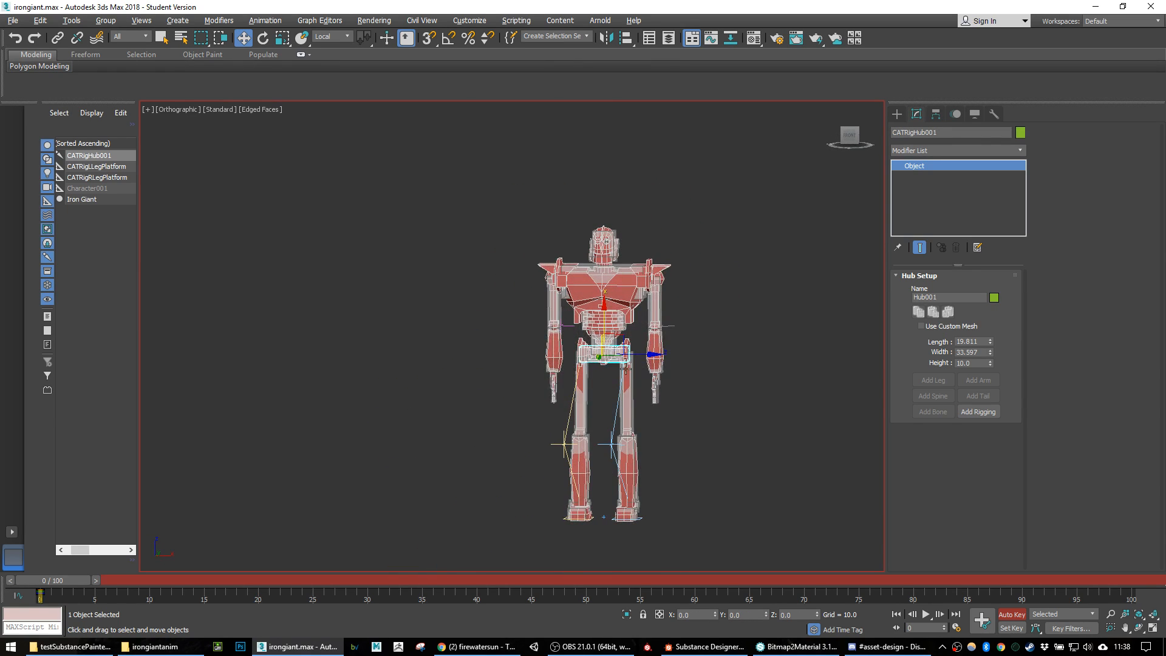
{"action": "left_click_drag", "start_coordinate": [615, 333], "coordinate": [634, 347]}
{"action": "right_click", "coordinate": [634, 348]}
Step: Hide the edged faces in the viewport, test-rotate the head bone, and undo the rotation
{"action": "scroll", "coordinate": [624, 297], "scroll_direction": "up", "scroll_amount": 4}
{"action": "left_click", "coordinate": [601, 183]}
{"action": "middle_click_drag", "start_coordinate": [645, 223], "coordinate": [610, 230], "text": "alt"}
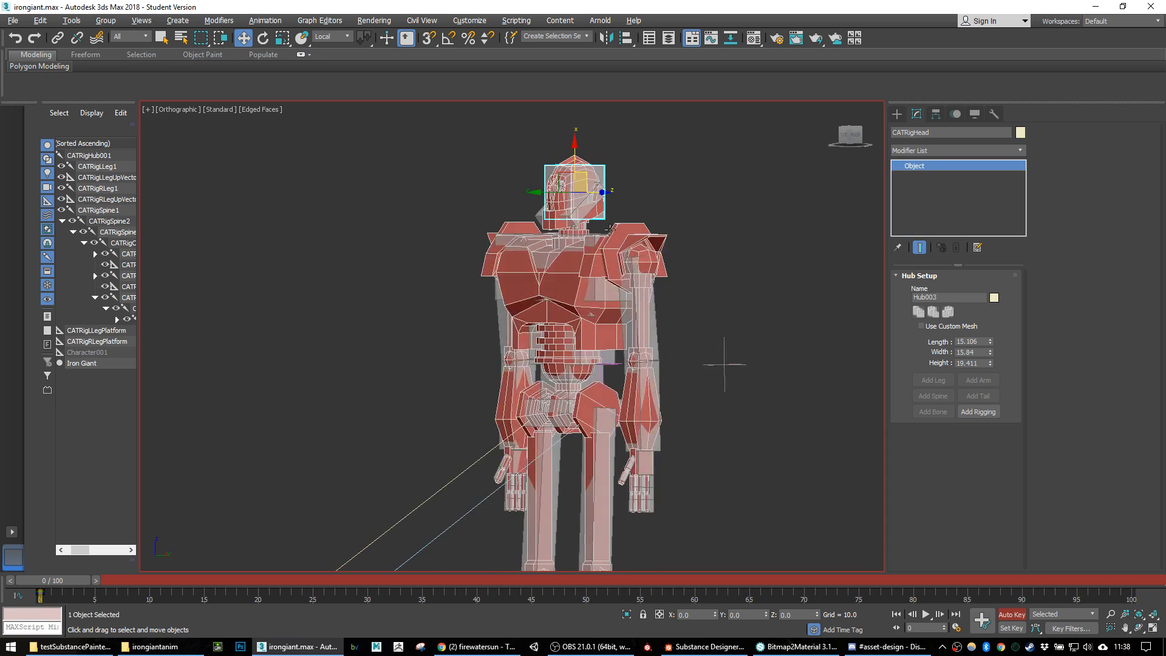
{"action": "scroll", "coordinate": [611, 230], "scroll_direction": "up", "scroll_amount": 6}
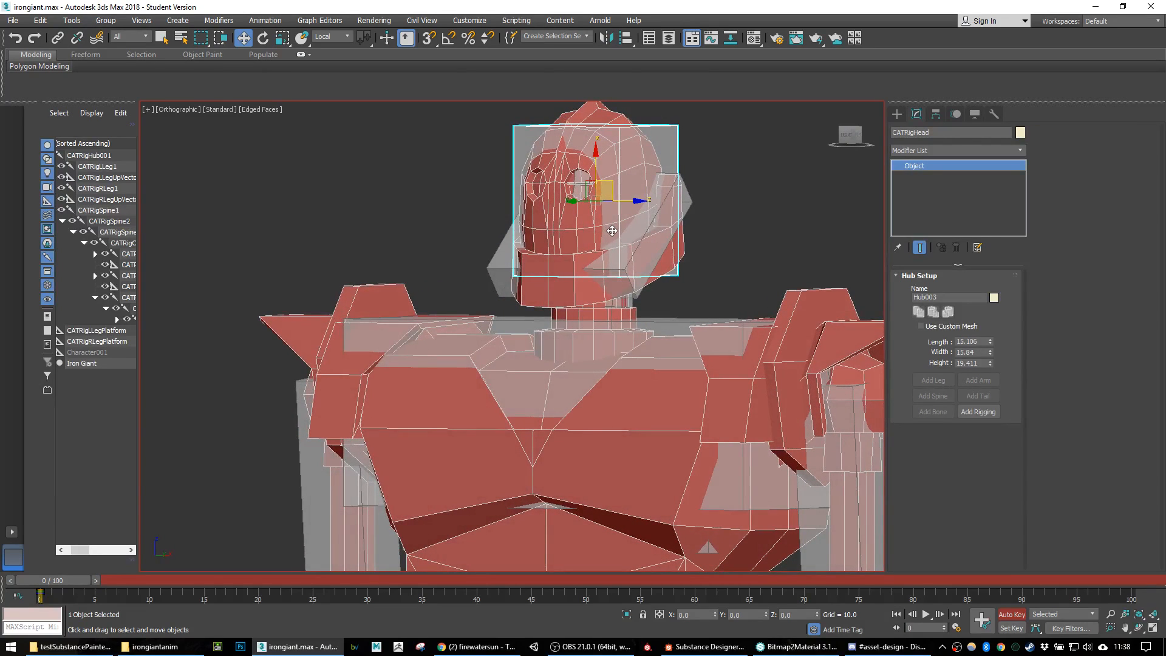
{"action": "key", "text": "F4"}
{"action": "key", "text": "e"}
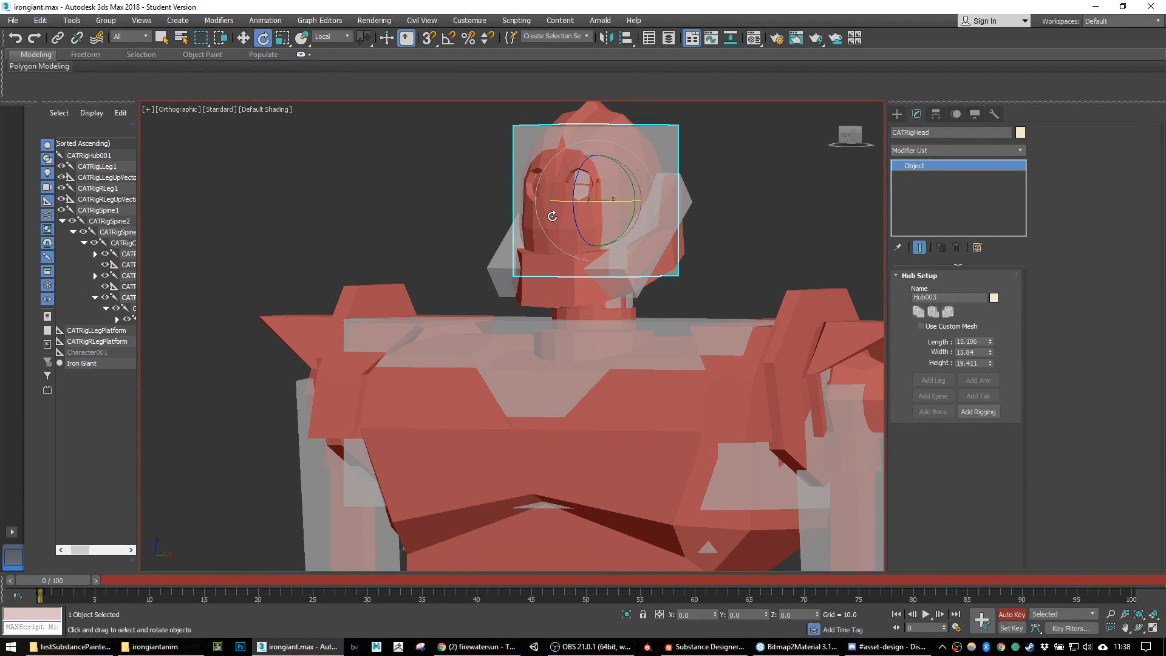
{"action": "left_click_drag", "start_coordinate": [572, 186], "coordinate": [520, 133]}
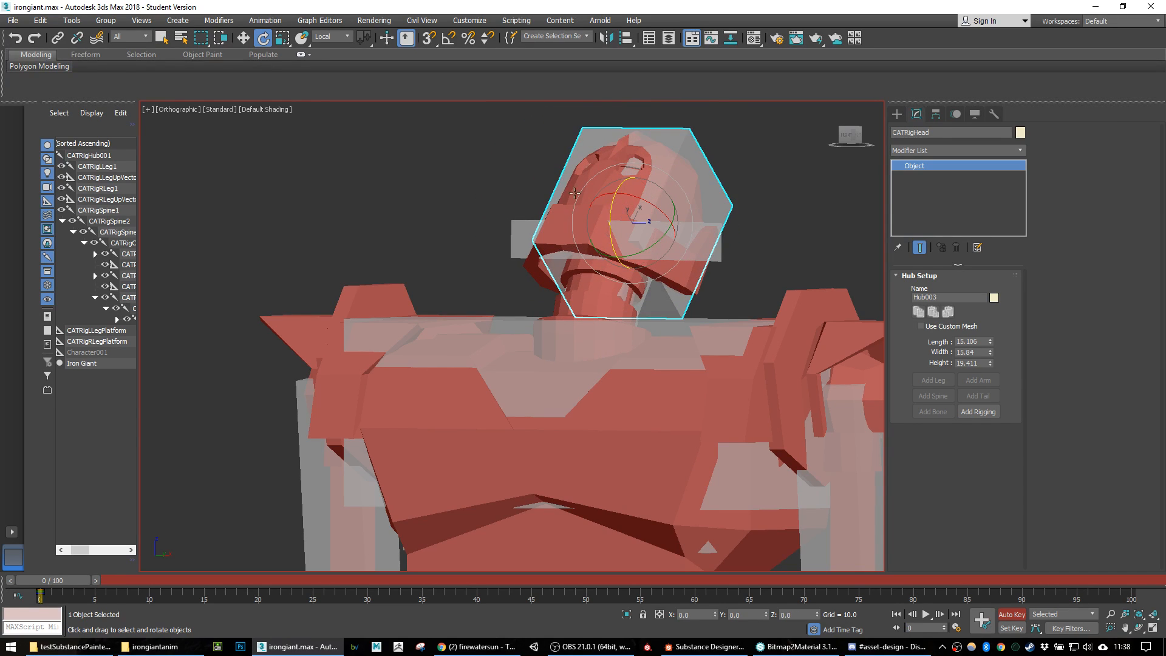
{"action": "key", "text": "ctrl+z"}
Step: Test how the upper body follows by rotating the chest bone, and undo the rotation
{"action": "left_click", "coordinate": [586, 237]}
{"action": "left_click_drag", "start_coordinate": [586, 237], "coordinate": [610, 238]}
{"action": "scroll", "coordinate": [595, 323], "scroll_direction": "down", "scroll_amount": 5}
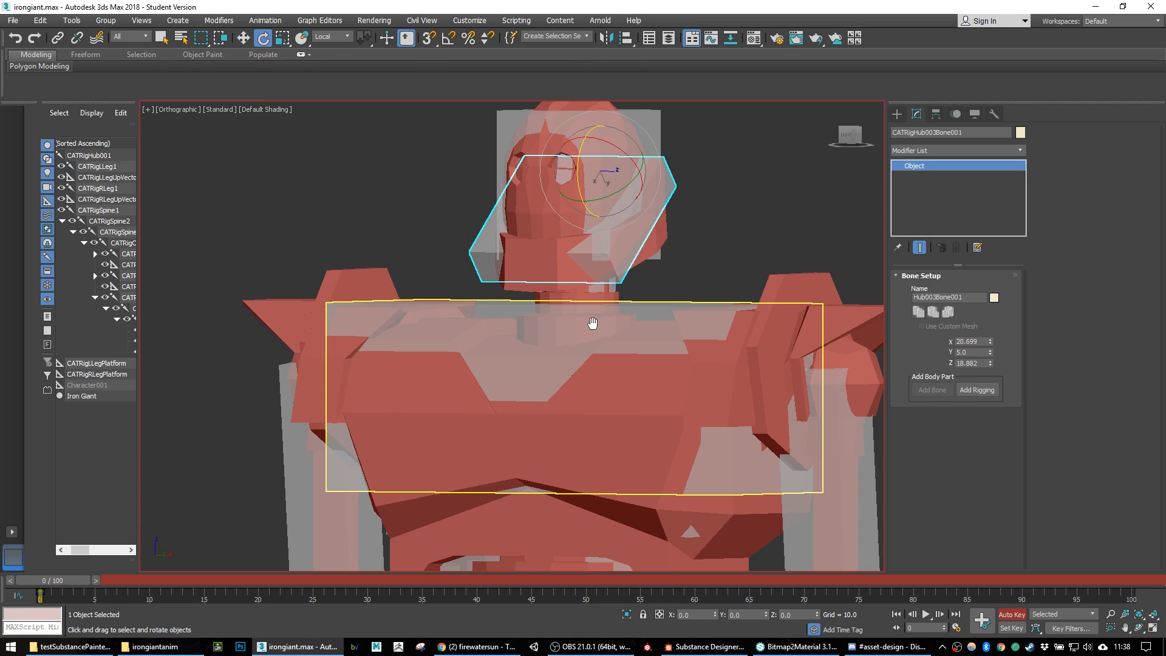
{"action": "left_click", "coordinate": [647, 334]}
{"action": "middle_click_drag", "start_coordinate": [676, 387], "coordinate": [687, 329]}
{"action": "left_click_drag", "start_coordinate": [632, 281], "coordinate": [625, 216]}
{"action": "key", "text": "ctrl+z"}
{"action": "scroll", "coordinate": [715, 363], "scroll_direction": "up", "scroll_amount": 3}
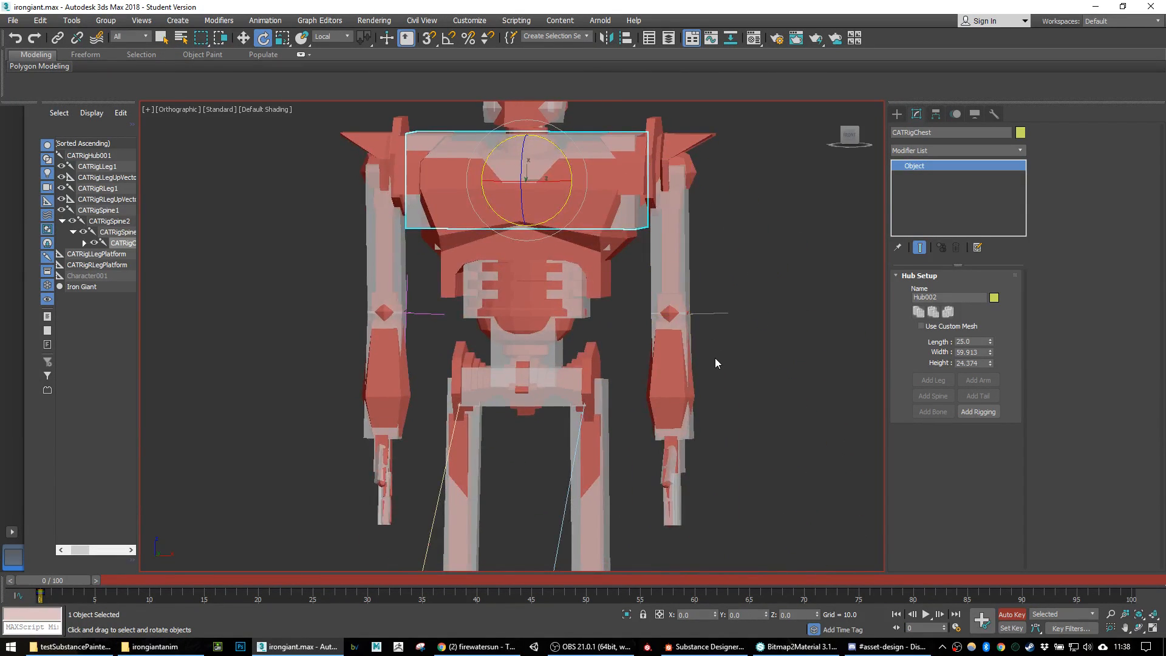
Step: Test the left arm's skinning by moving the left palm bone up and outward, and undo the move
{"action": "left_click", "coordinate": [681, 458]}
{"action": "key", "text": "w"}
{"action": "left_click_drag", "start_coordinate": [691, 450], "coordinate": [757, 370]}
{"action": "key", "text": "ctrl+z"}
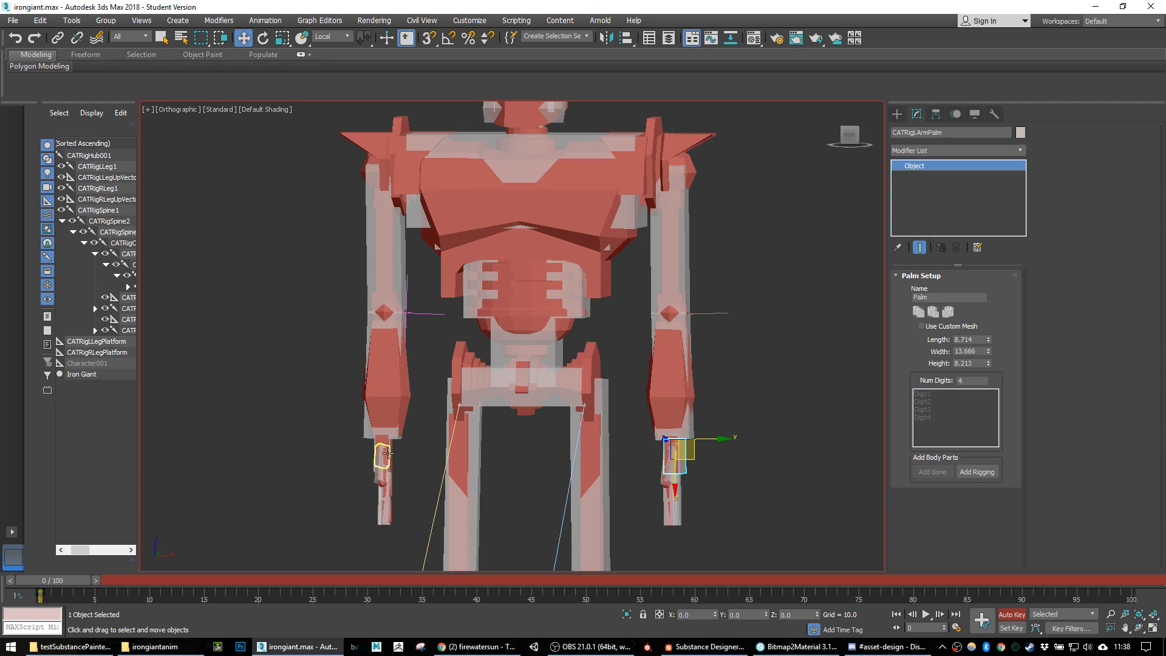
Step: Select the Iron Giant mesh, close the Weight Tool, and freeze the mesh
{"action": "middle_click_drag", "start_coordinate": [530, 416], "coordinate": [493, 411], "text": "alt"}
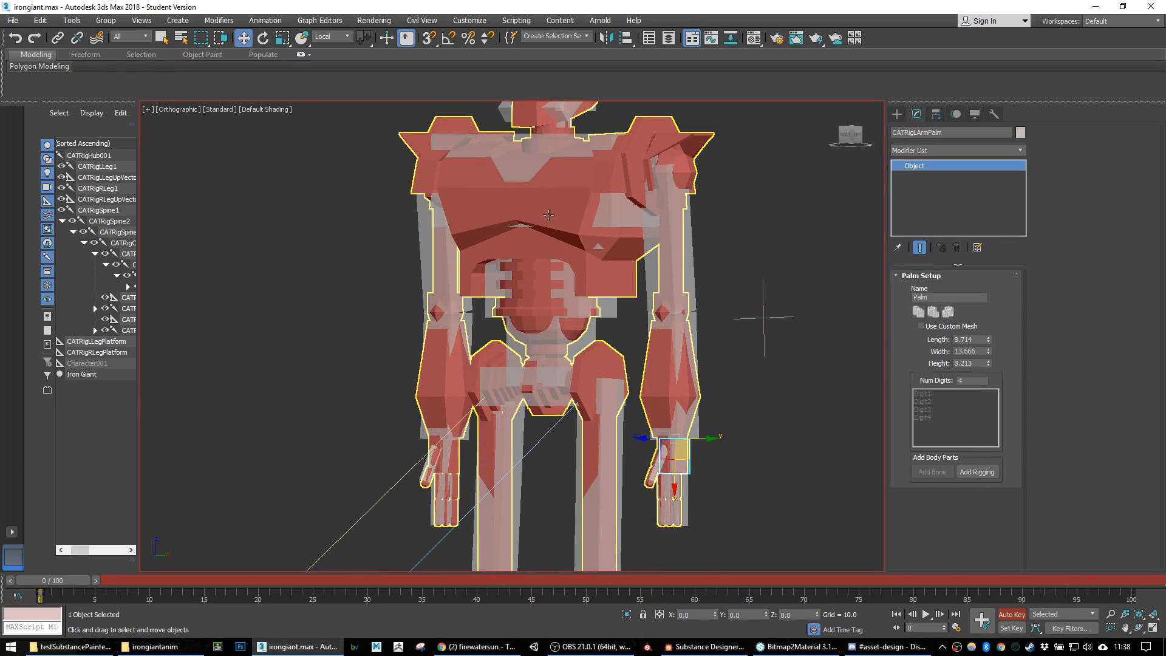
{"action": "middle_click_drag", "start_coordinate": [625, 247], "coordinate": [578, 350]}
{"action": "left_click", "coordinate": [719, 236]}
{"action": "left_click", "coordinate": [635, 239]}
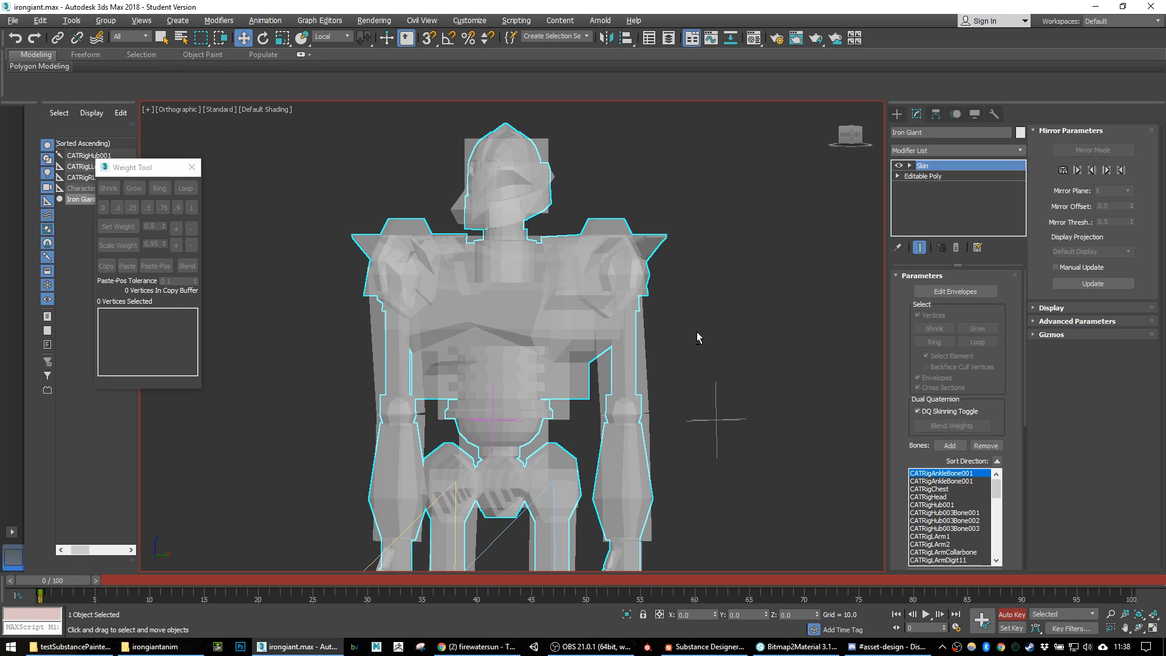
{"action": "left_click", "coordinate": [192, 167]}
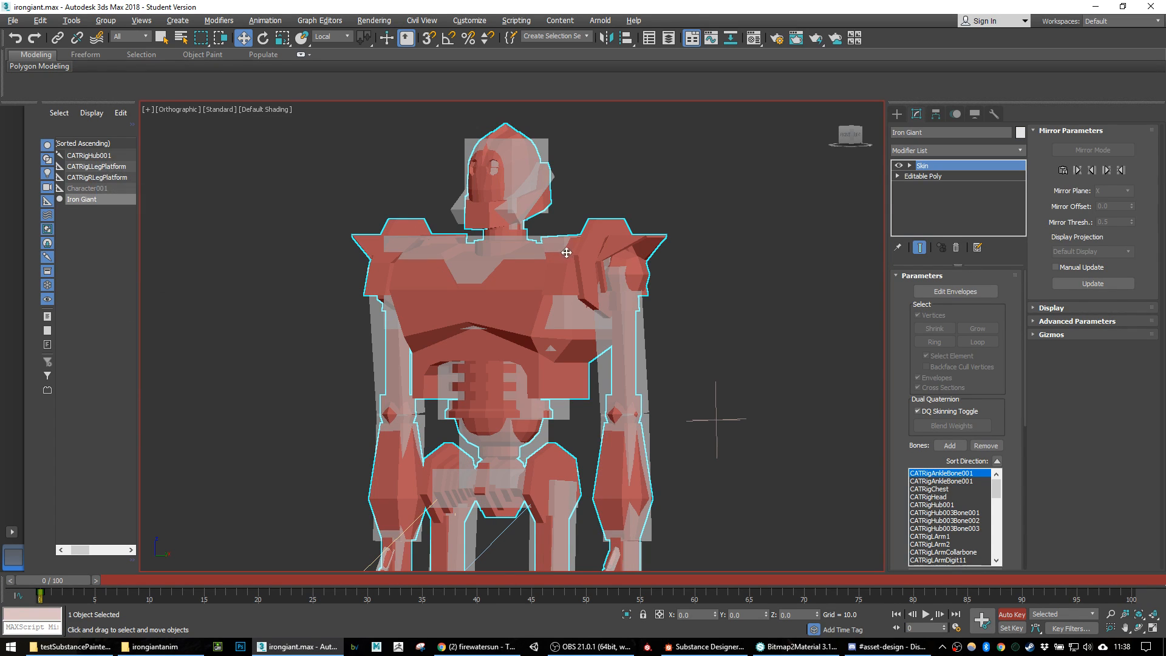
{"action": "right_click", "coordinate": [584, 234]}
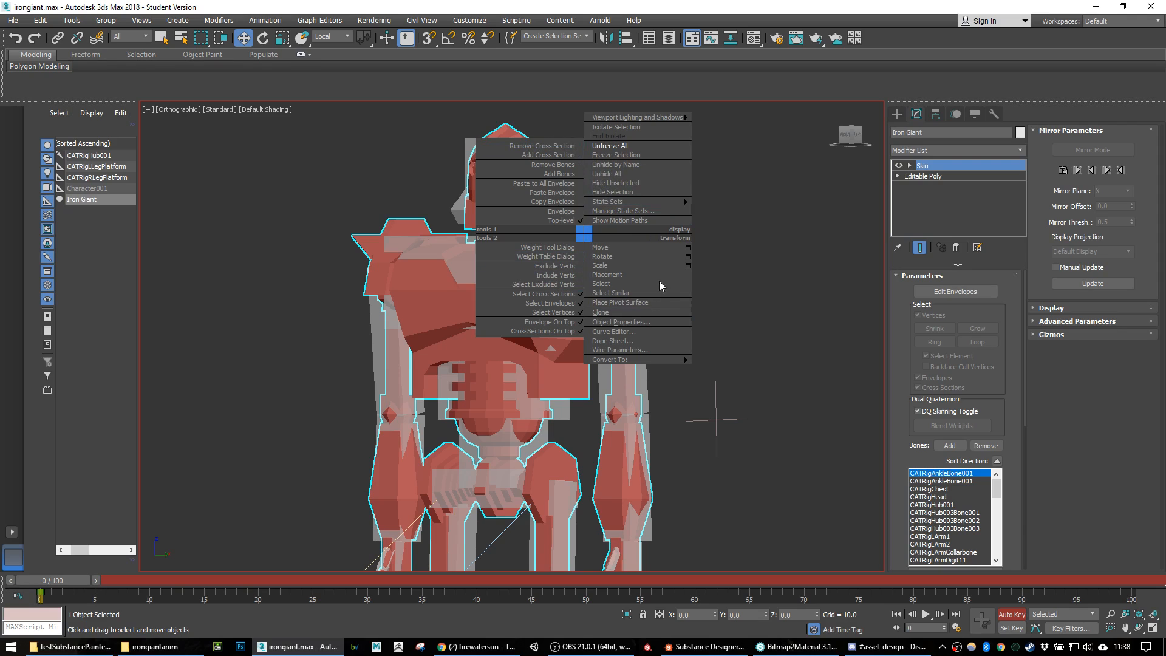
{"action": "left_click", "coordinate": [631, 155]}
Step: Select the pelvis hub together with all its child bones, and clear the selection
{"action": "middle_click_drag", "start_coordinate": [664, 482], "coordinate": [655, 364]}
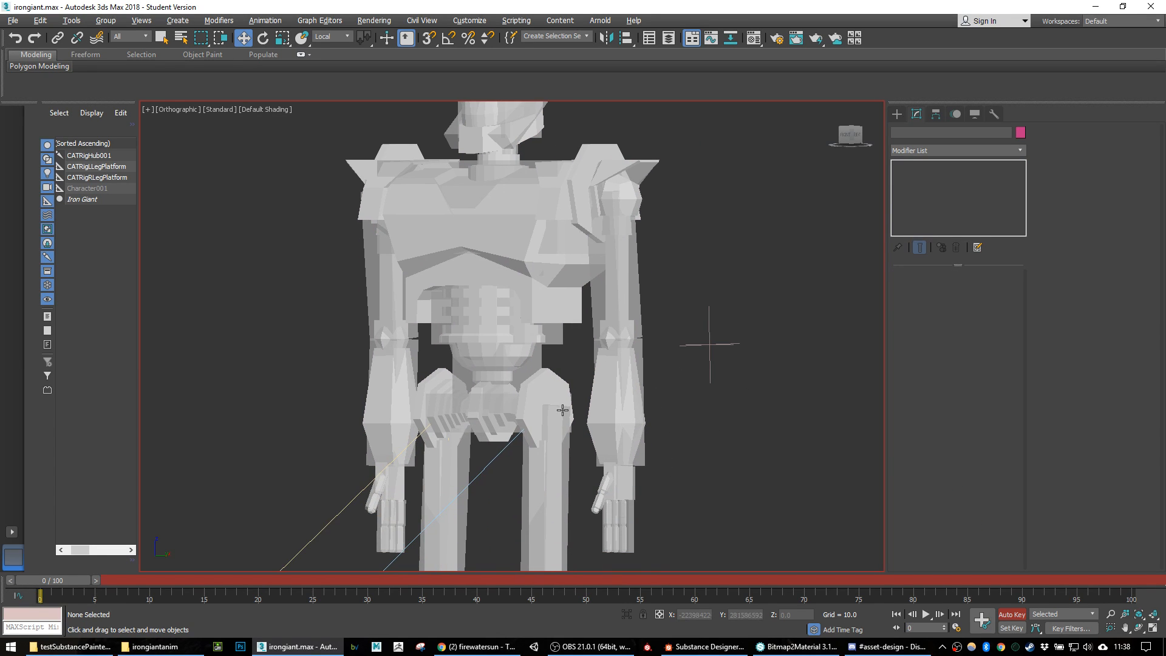
{"action": "double_click", "coordinate": [505, 427]}
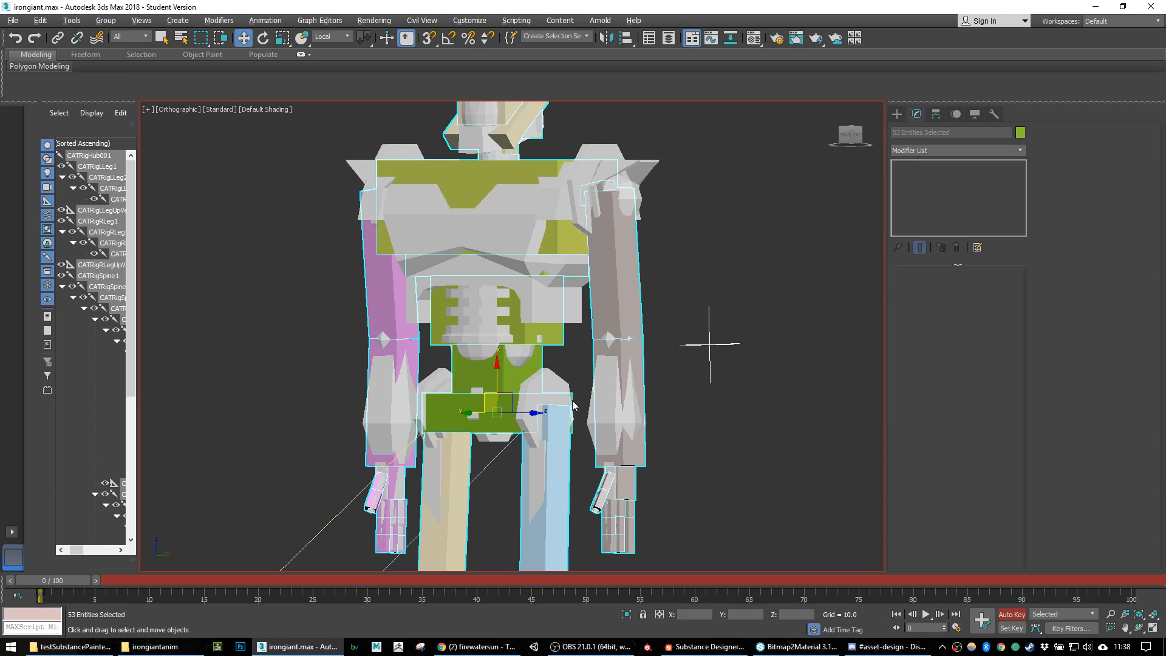
{"action": "left_click", "coordinate": [705, 359]}
{"action": "scroll", "coordinate": [667, 382], "scroll_direction": "down", "scroll_amount": 3}
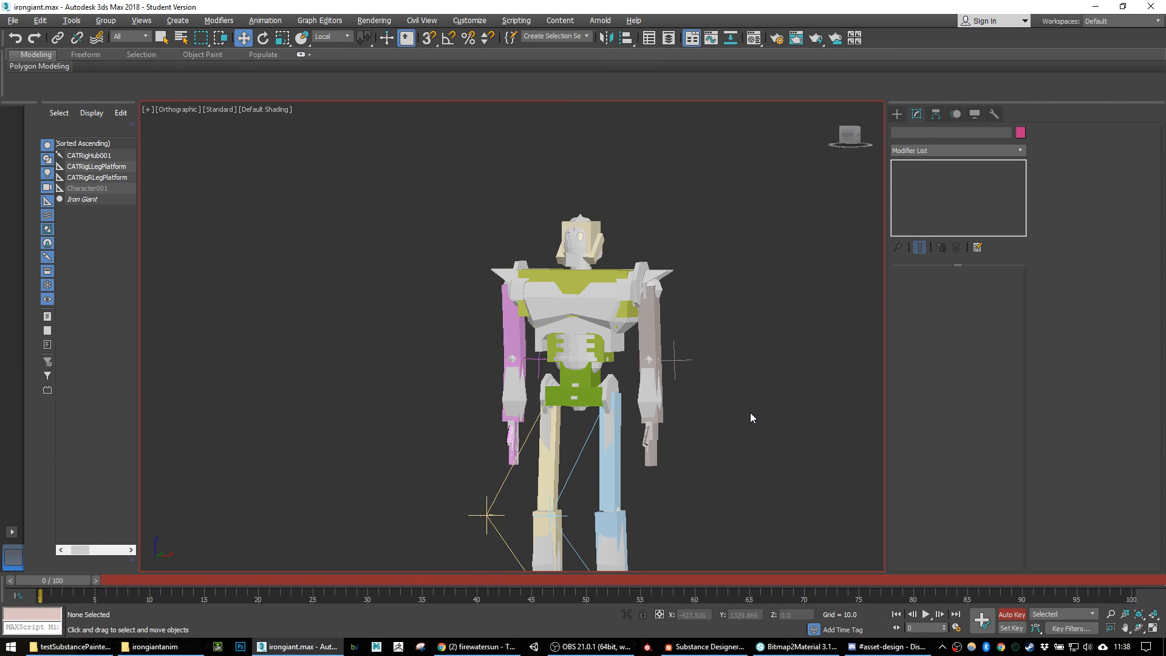
{"action": "middle_click_drag", "start_coordinate": [749, 413], "coordinate": [735, 412], "text": "alt"}
{"action": "key", "text": "f"}
{"action": "middle_click_drag", "start_coordinate": [648, 385], "coordinate": [734, 435]}
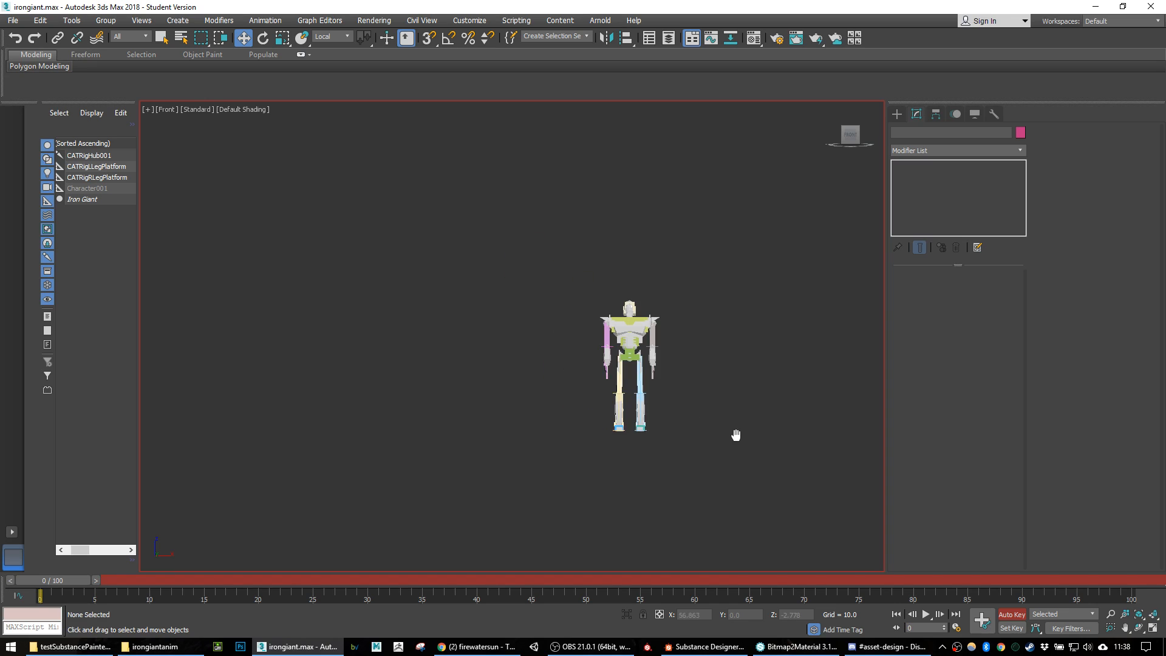
{"action": "scroll", "coordinate": [684, 299], "scroll_direction": "up", "scroll_amount": 4}
{"action": "left_click_drag", "start_coordinate": [680, 300], "coordinate": [509, 407]}
{"action": "middle_click_drag", "start_coordinate": [676, 333], "coordinate": [686, 414], "text": "alt"}
{"action": "left_click", "coordinate": [687, 414]}
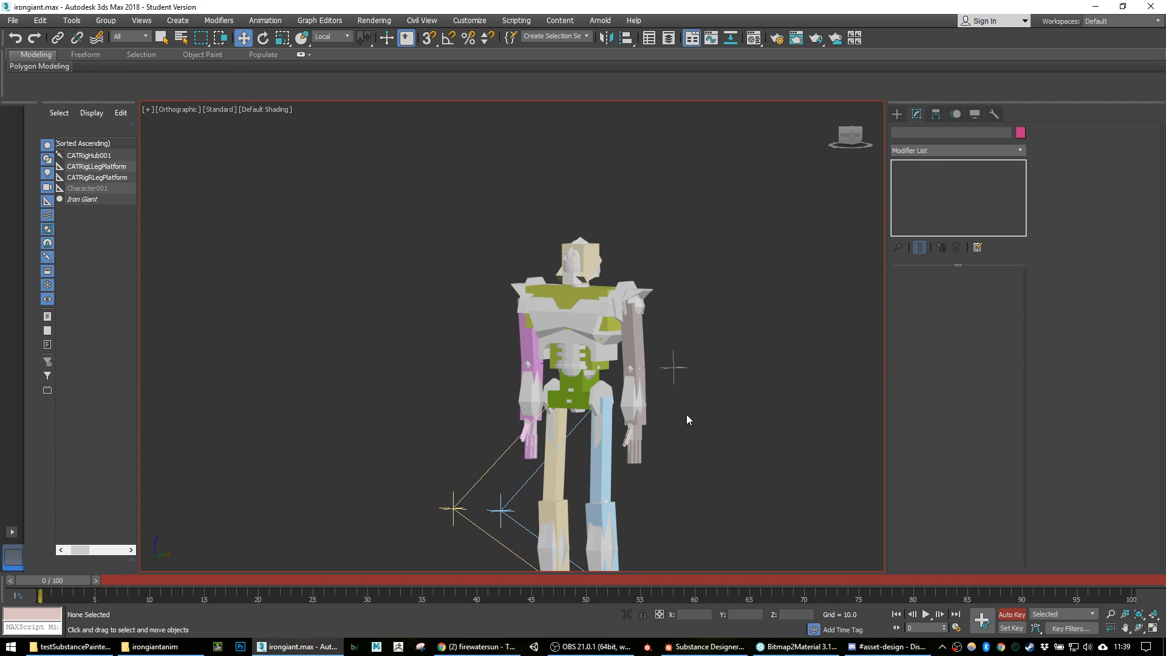
{"action": "left_click", "coordinate": [955, 645]}
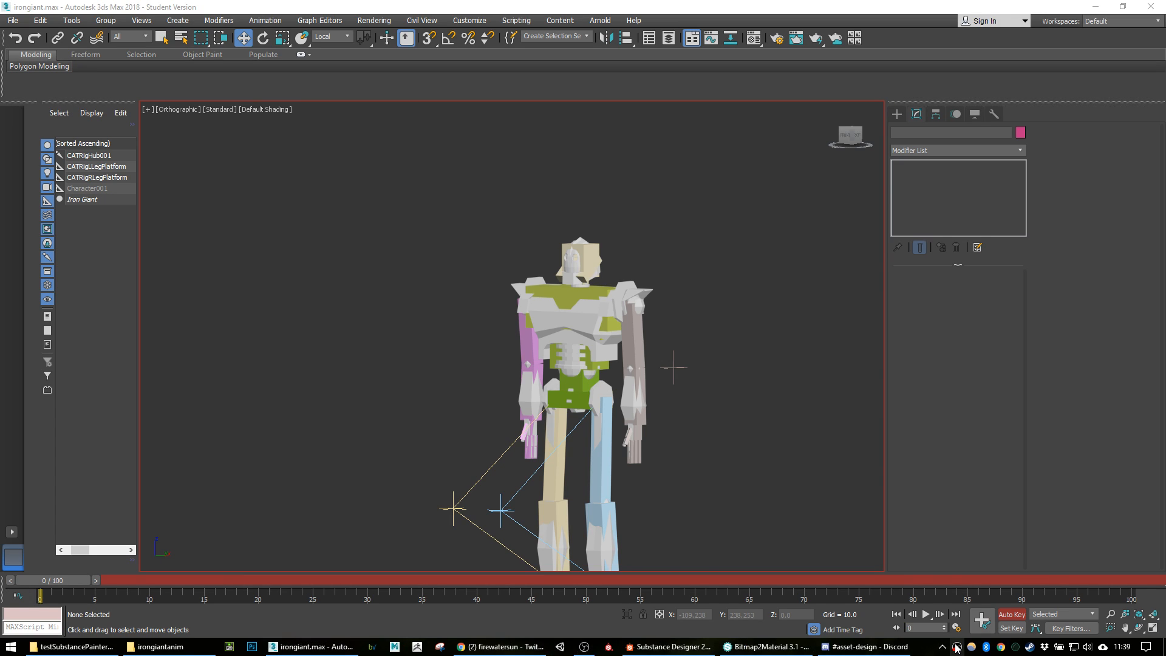
{"action": "left_click", "coordinate": [955, 645]}
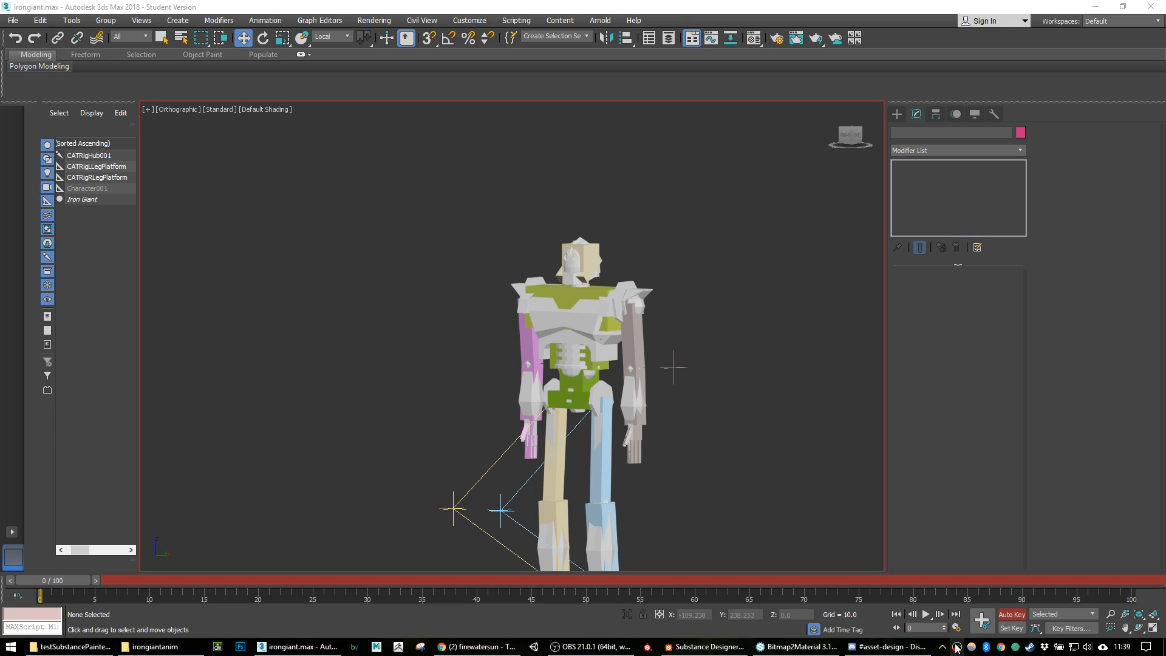
{"action": "left_click", "coordinate": [958, 646]}
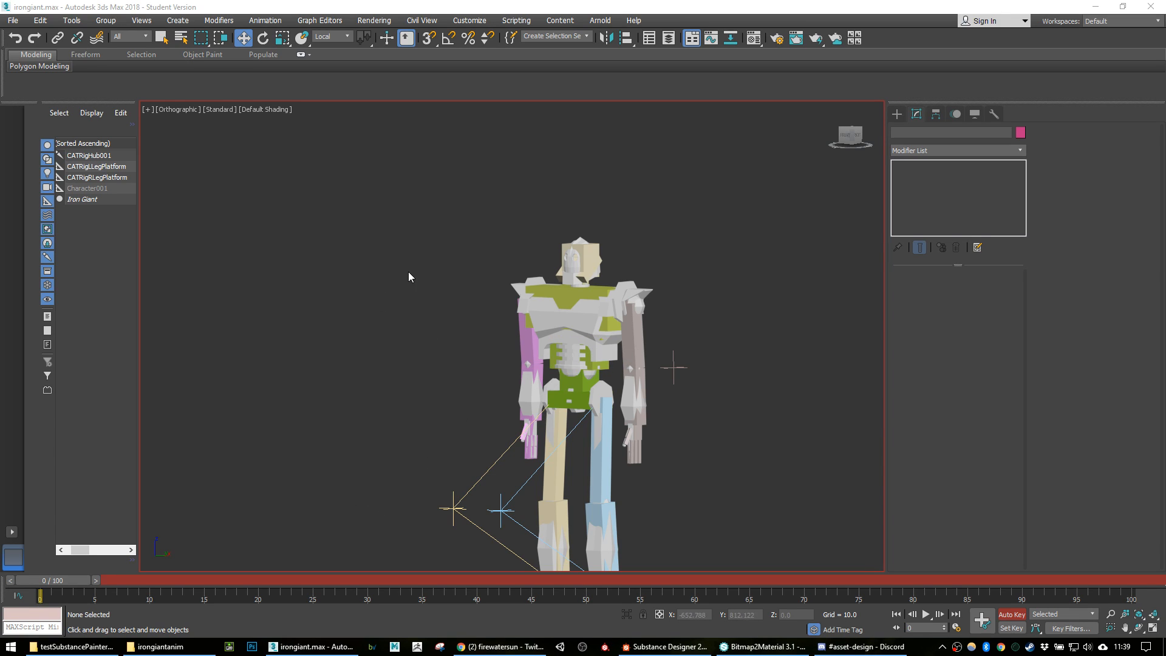
{"action": "left_click", "coordinate": [562, 396]}
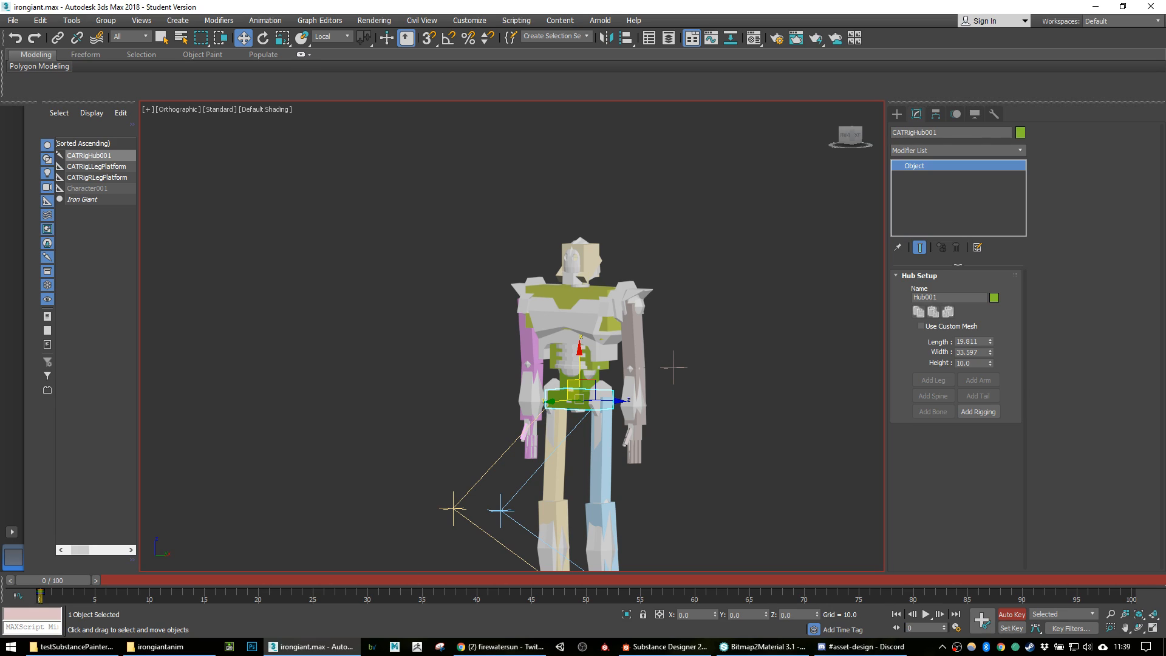
{"action": "key", "text": "alt+Tab"}
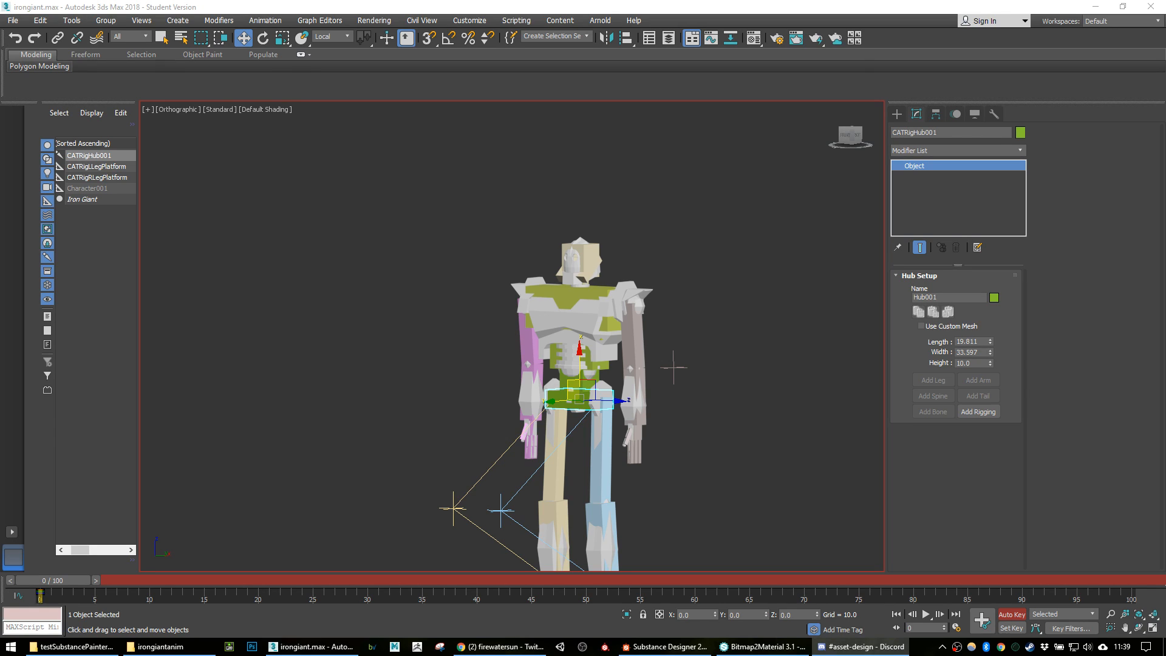
{"action": "key", "text": "alt+Tab"}
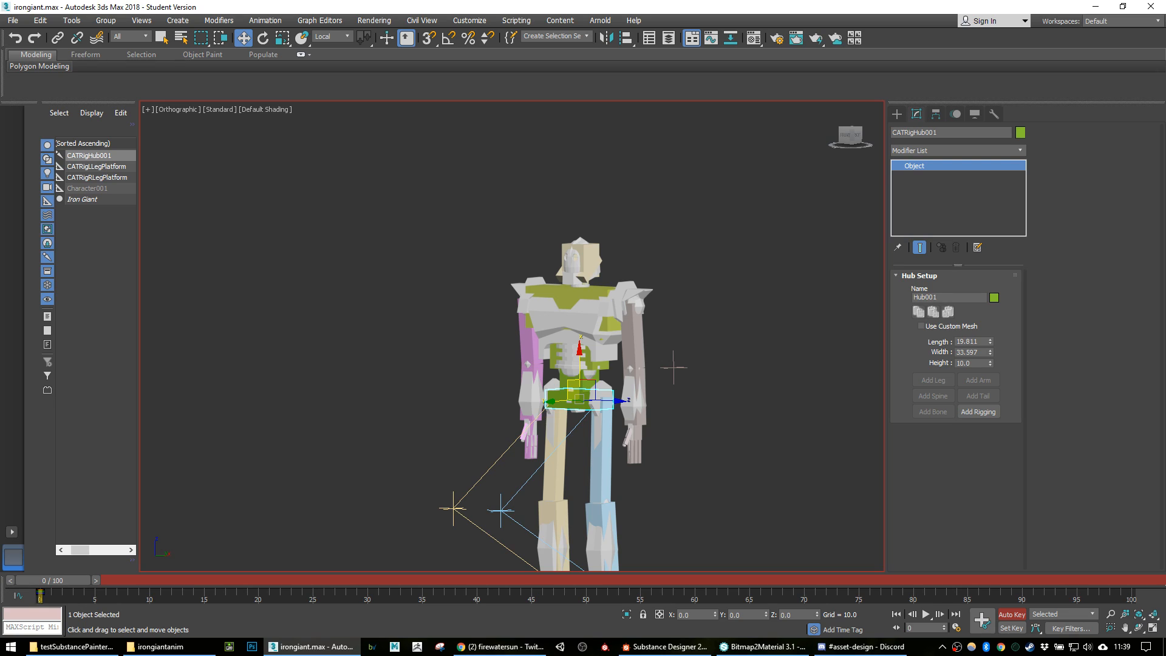
{"action": "key", "text": "alt+Tab"}
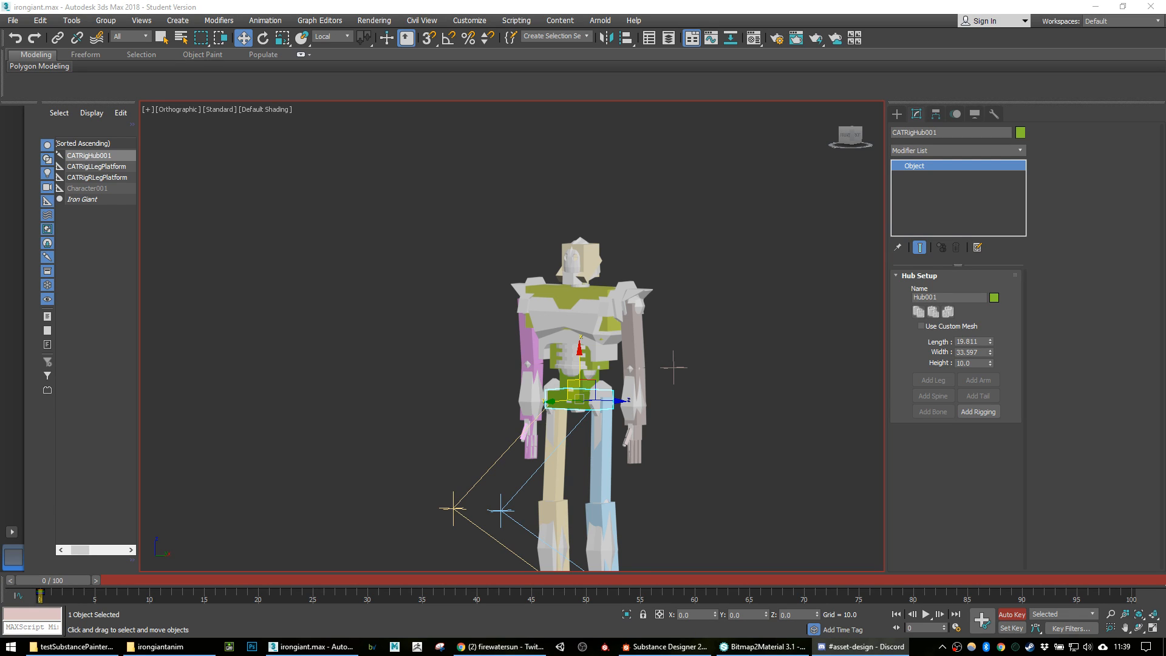
{"action": "key", "text": "alt+Tab"}
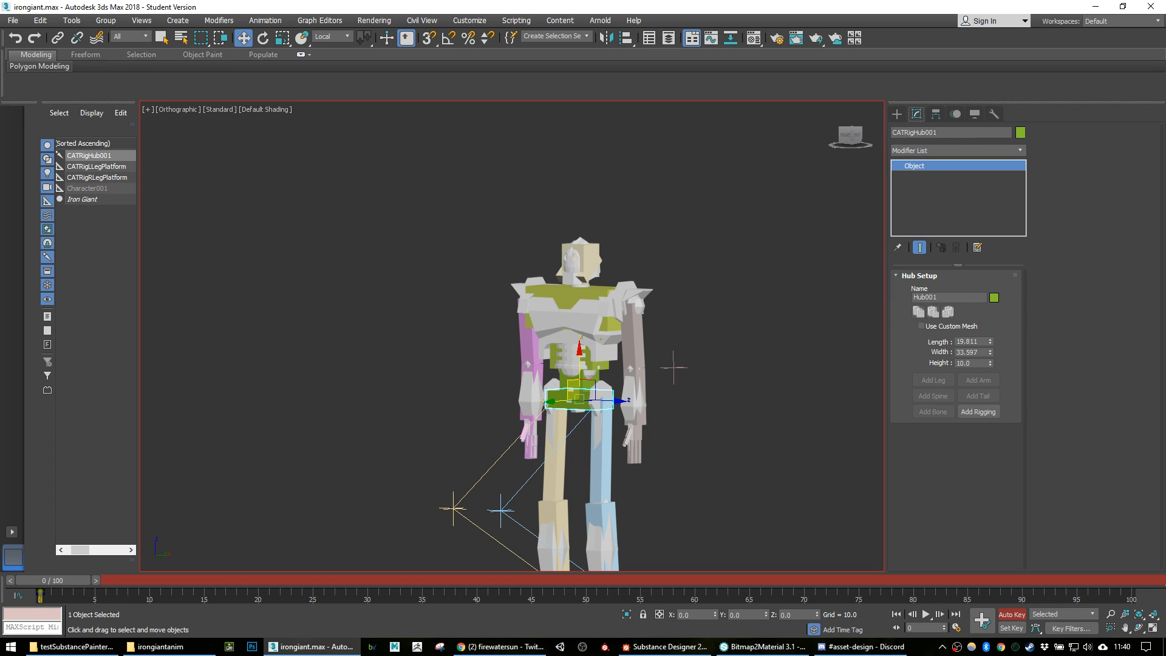
{"action": "key", "text": "alt+Tab"}
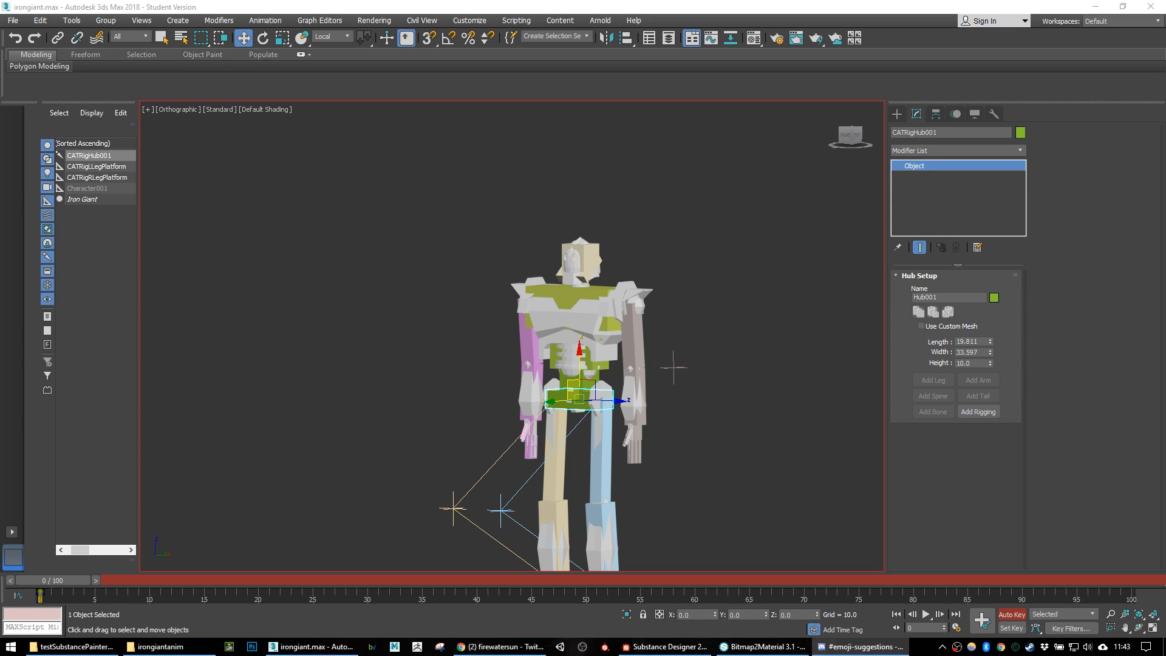
Step: Select the pelvis hub, test how the skinned body follows by moving it forward and down, and undo the move
{"action": "left_click", "coordinate": [673, 427]}
{"action": "left_click", "coordinate": [581, 402]}
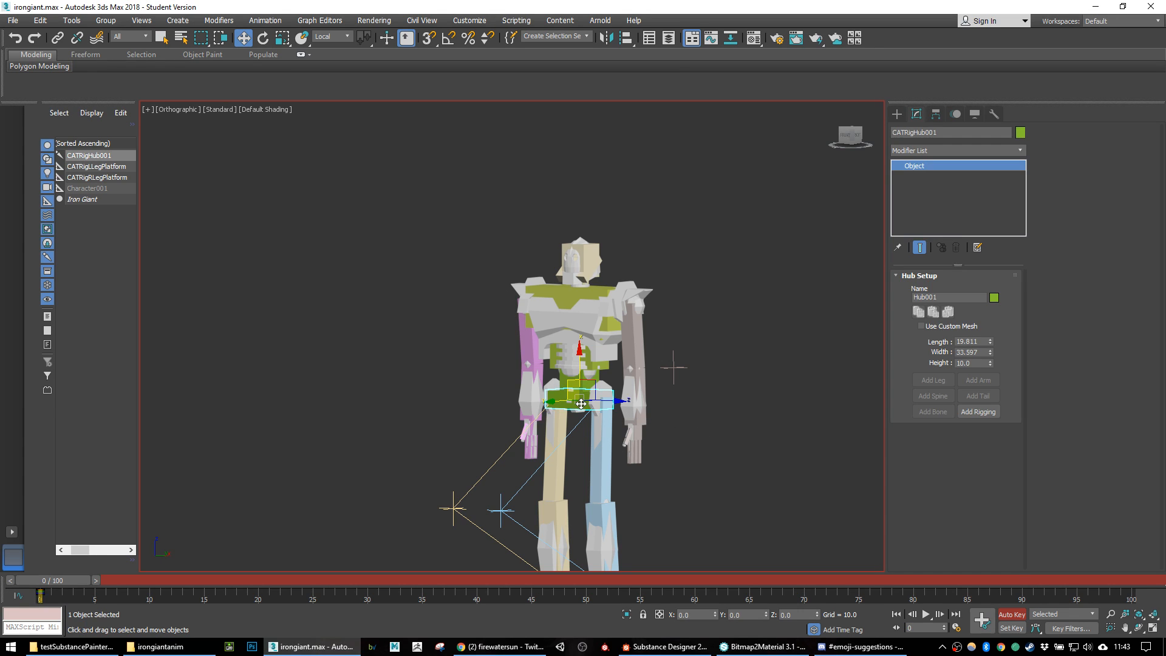
{"action": "middle_click_drag", "start_coordinate": [654, 404], "coordinate": [634, 380], "text": "alt"}
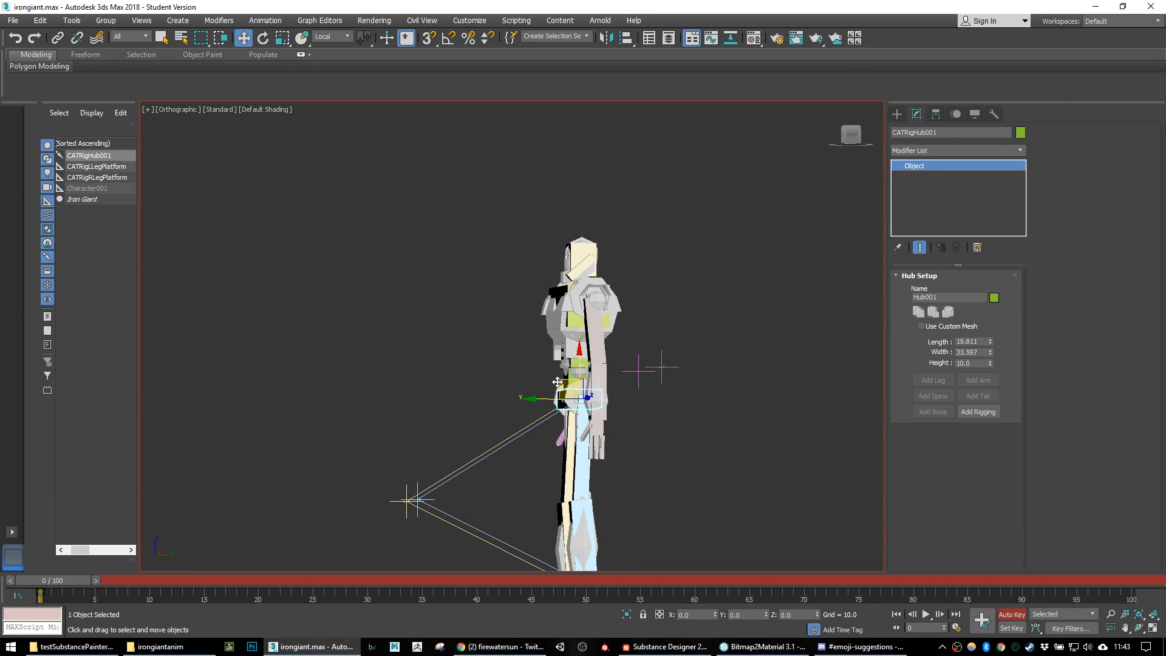
{"action": "left_click_drag", "start_coordinate": [557, 382], "coordinate": [487, 422]}
{"action": "key", "text": "ctrl+z"}
{"action": "middle_click_drag", "start_coordinate": [617, 515], "coordinate": [610, 447]}
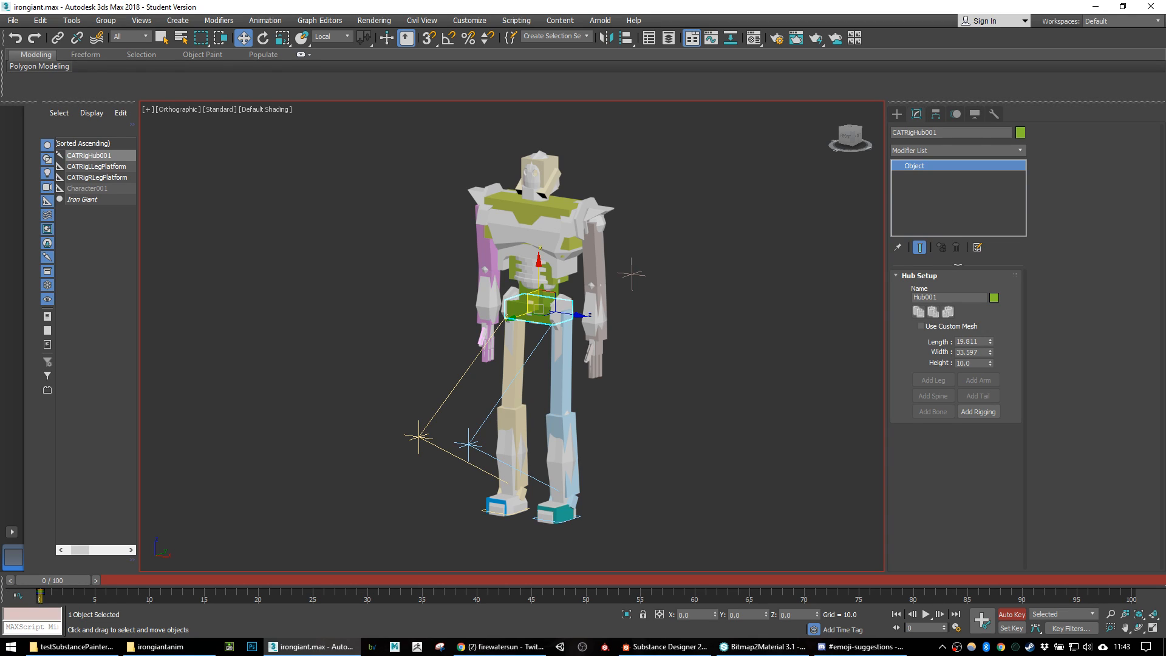
Step: Select the whole bone hierarchy from the pelvis hub down and examine the skinned rig from several angles
{"action": "key", "text": "alt+Tab"}
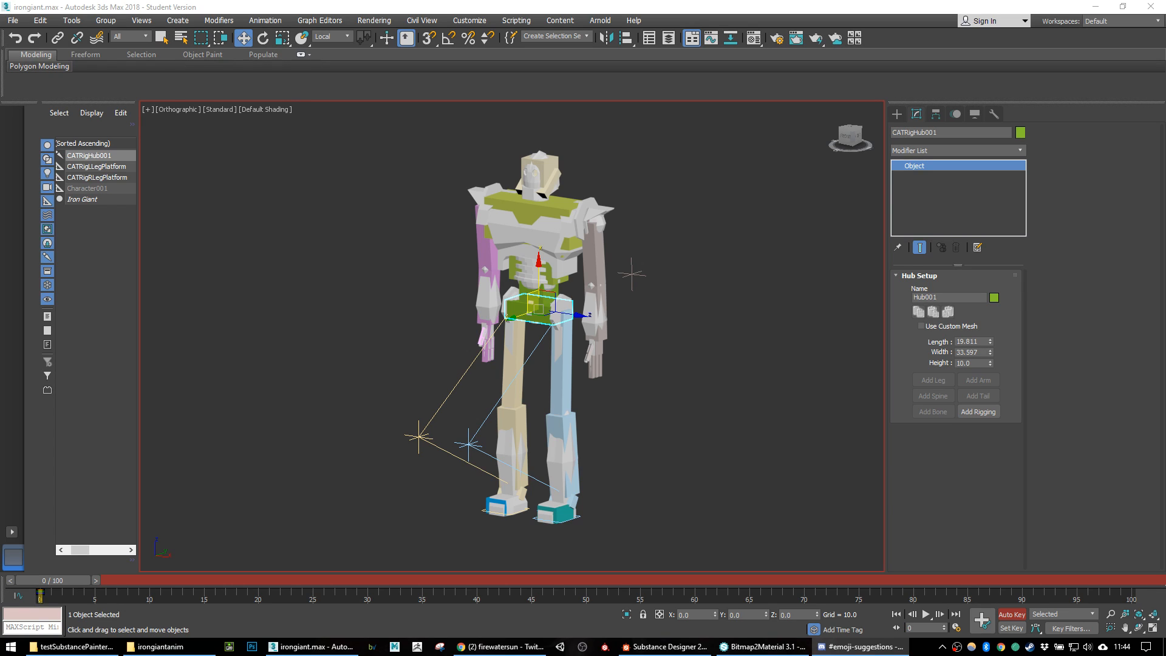
{"action": "middle_click_drag", "start_coordinate": [621, 344], "coordinate": [573, 398], "text": "alt"}
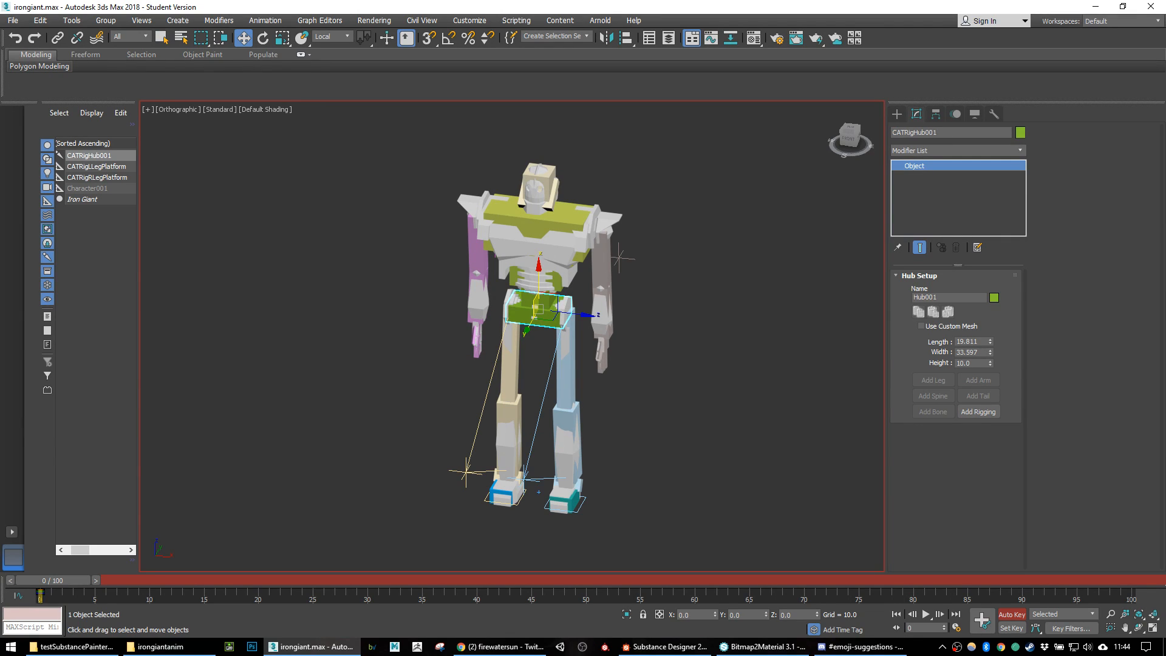
{"action": "middle_click_drag", "start_coordinate": [633, 308], "coordinate": [331, 632], "text": "alt"}
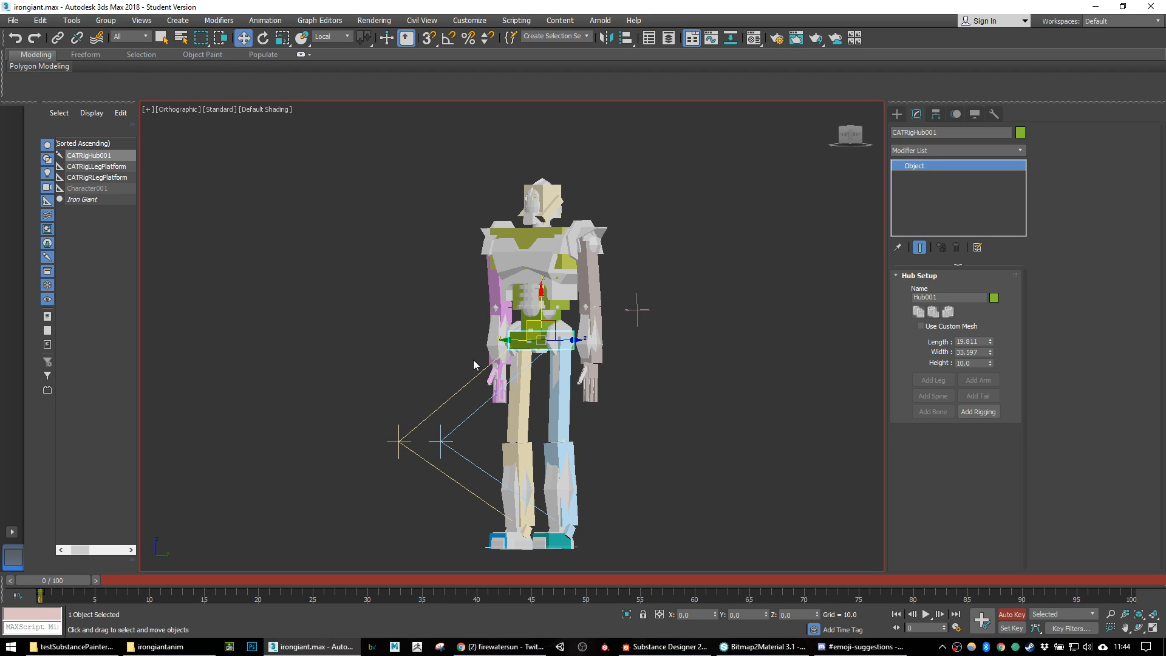
{"action": "scroll", "coordinate": [545, 343], "scroll_direction": "up", "scroll_amount": 3}
{"action": "double_click", "coordinate": [519, 347]}
{"action": "scroll", "coordinate": [516, 349], "scroll_direction": "down", "scroll_amount": 3}
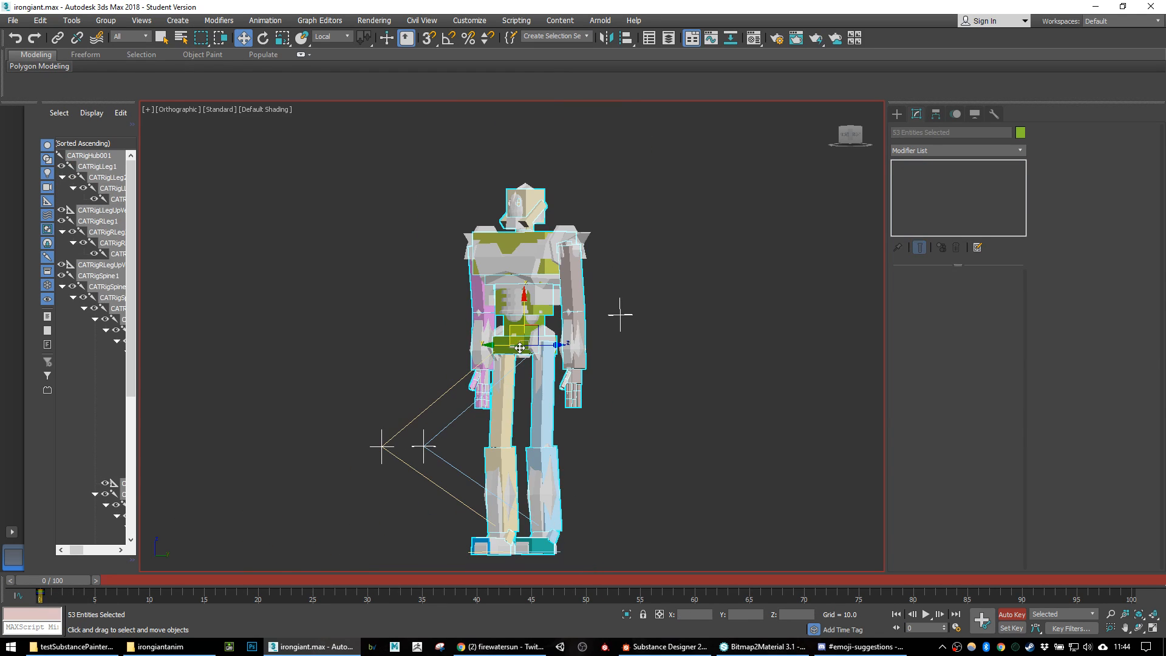
{"action": "middle_click_drag", "start_coordinate": [441, 433], "coordinate": [474, 460], "text": "alt"}
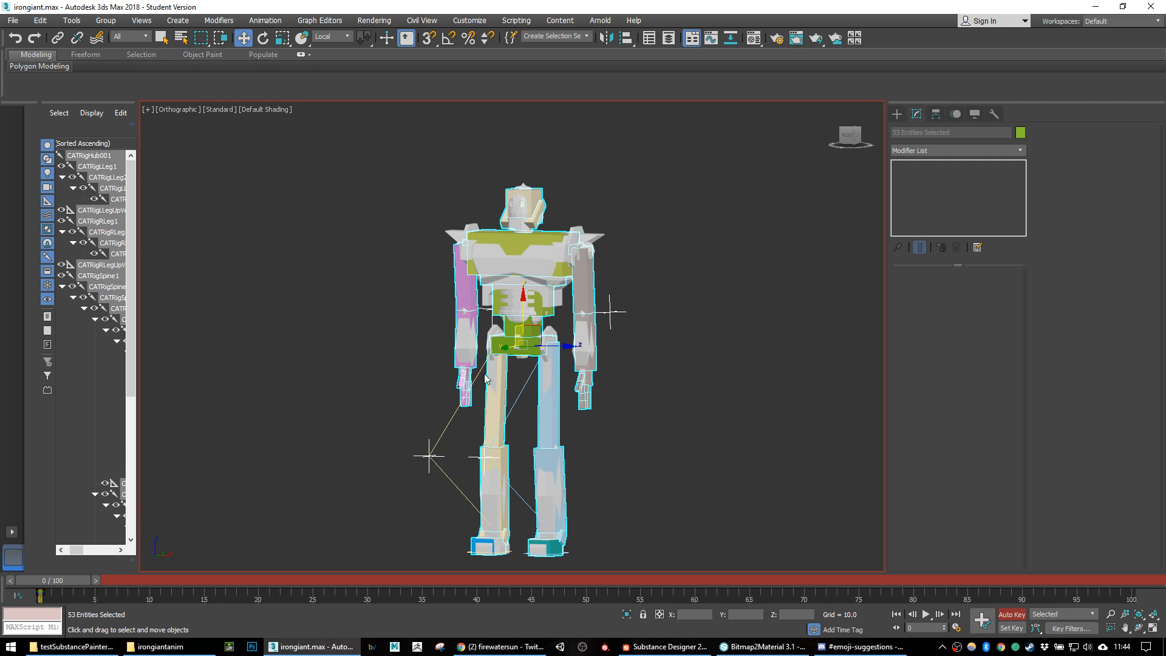
{"action": "middle_click_drag", "start_coordinate": [459, 365], "coordinate": [566, 363], "text": "alt"}
{"action": "scroll", "coordinate": [476, 312], "scroll_direction": "up", "scroll_amount": 3}
{"action": "middle_click_drag", "start_coordinate": [468, 538], "coordinate": [466, 497]}
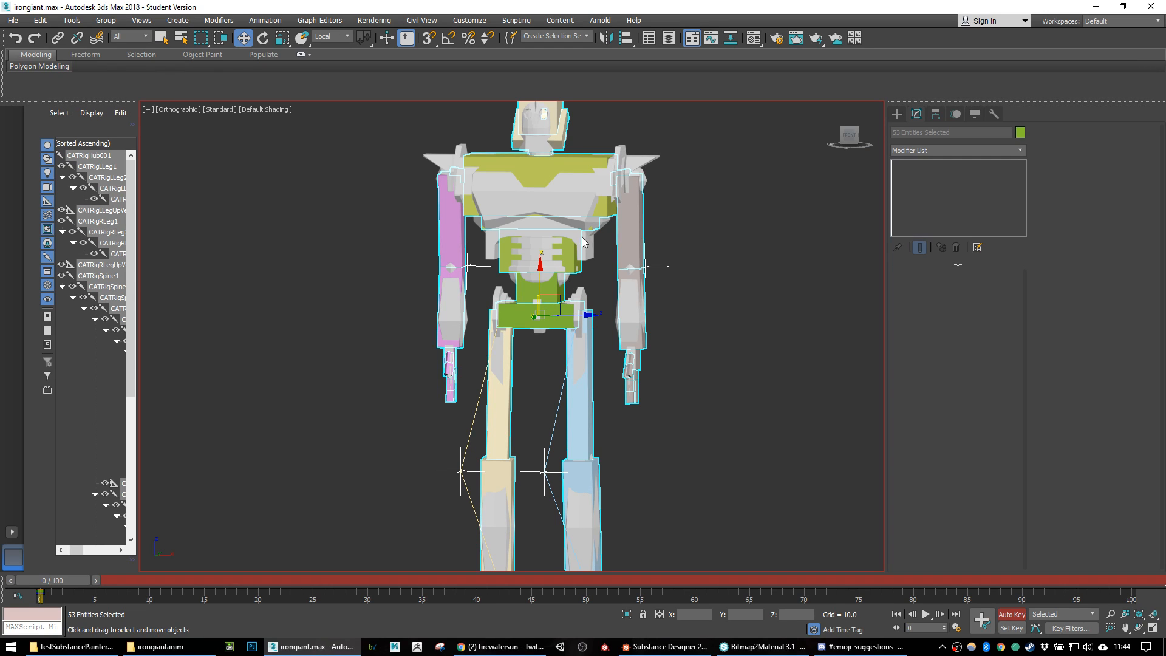
{"action": "middle_click_drag", "start_coordinate": [662, 276], "coordinate": [613, 284], "text": "alt"}
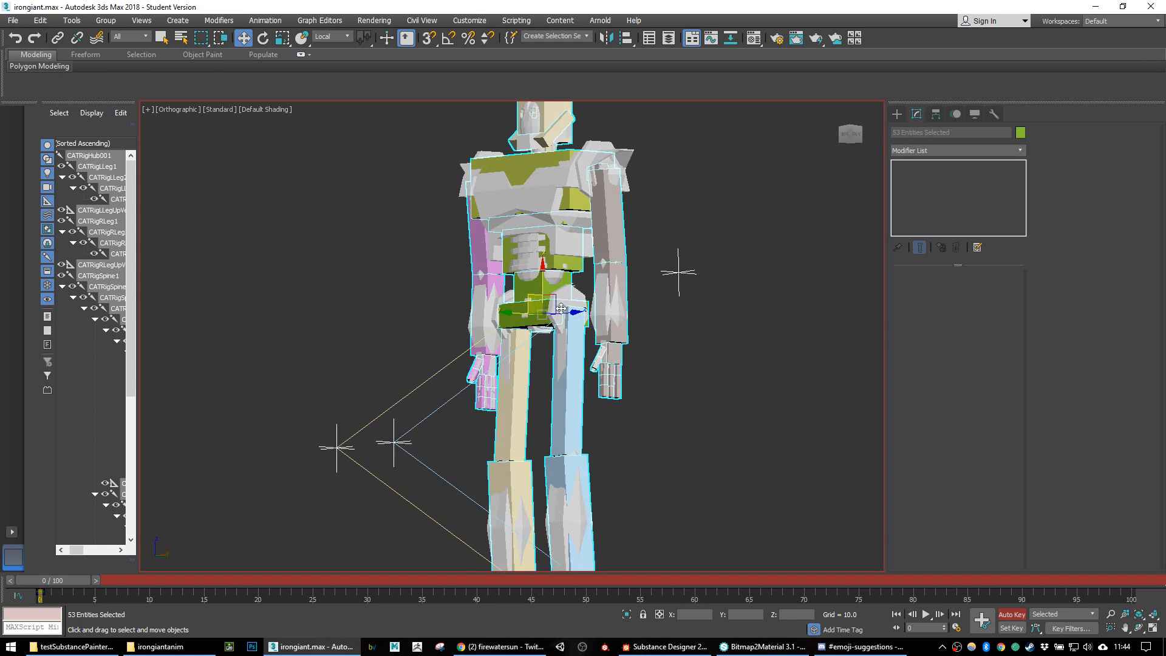
{"action": "middle_click_drag", "start_coordinate": [566, 336], "coordinate": [476, 359]}
{"action": "scroll", "coordinate": [475, 359], "scroll_direction": "down", "scroll_amount": 2}
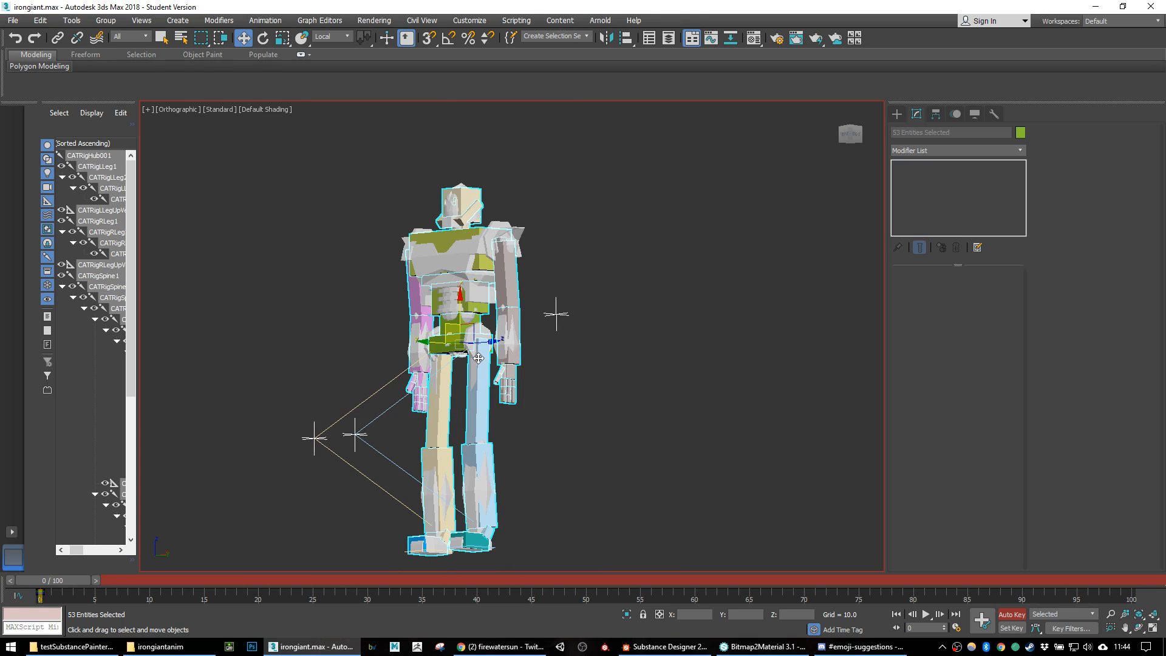
{"action": "middle_click_drag", "start_coordinate": [610, 400], "coordinate": [636, 386], "text": "alt"}
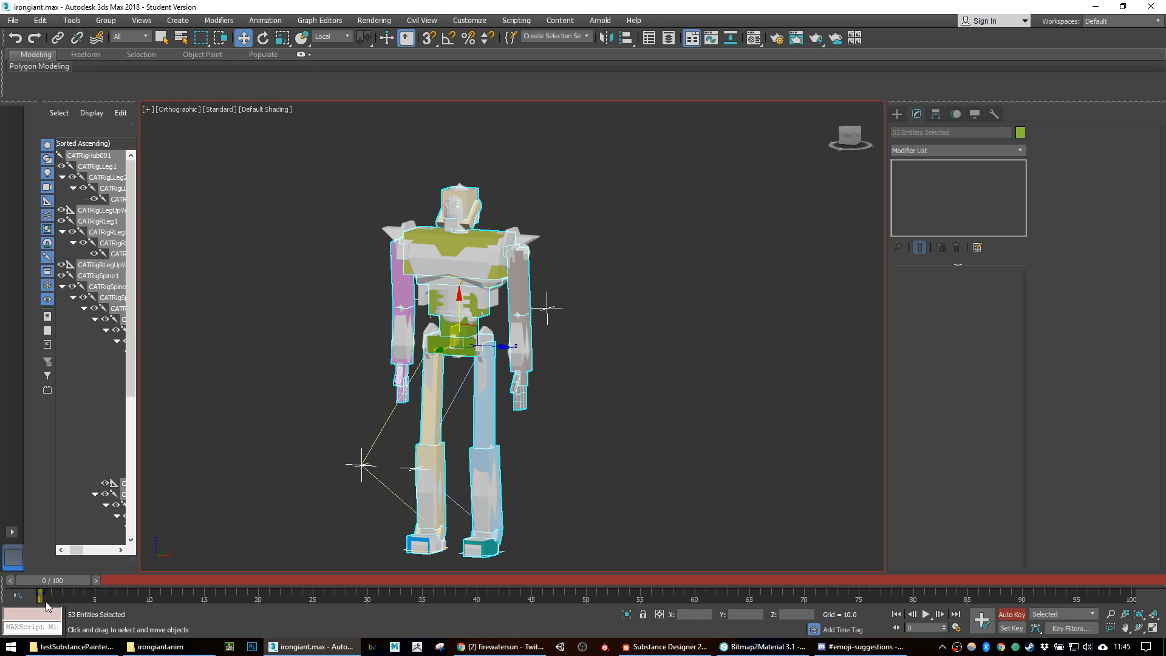
Step: Scrub the first few frames of the timeline, select only the pelvis hub, and make frame 1 the current frame
{"action": "left_click_drag", "start_coordinate": [56, 582], "coordinate": [119, 581]}
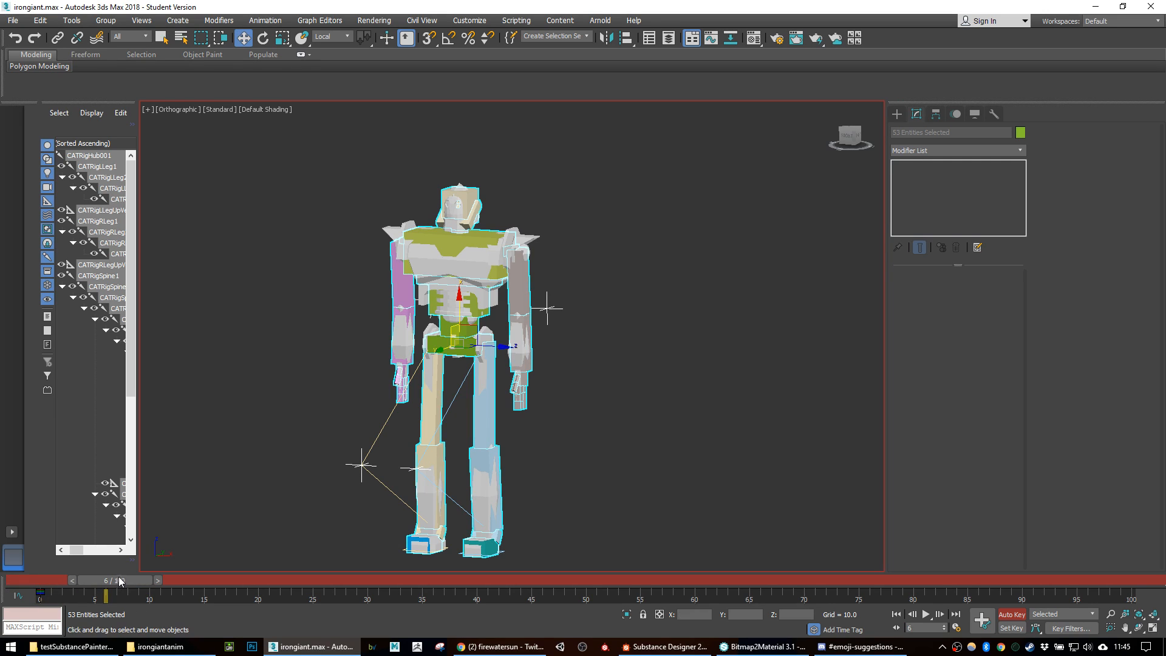
{"action": "left_click", "coordinate": [756, 337]}
{"action": "left_click", "coordinate": [470, 350]}
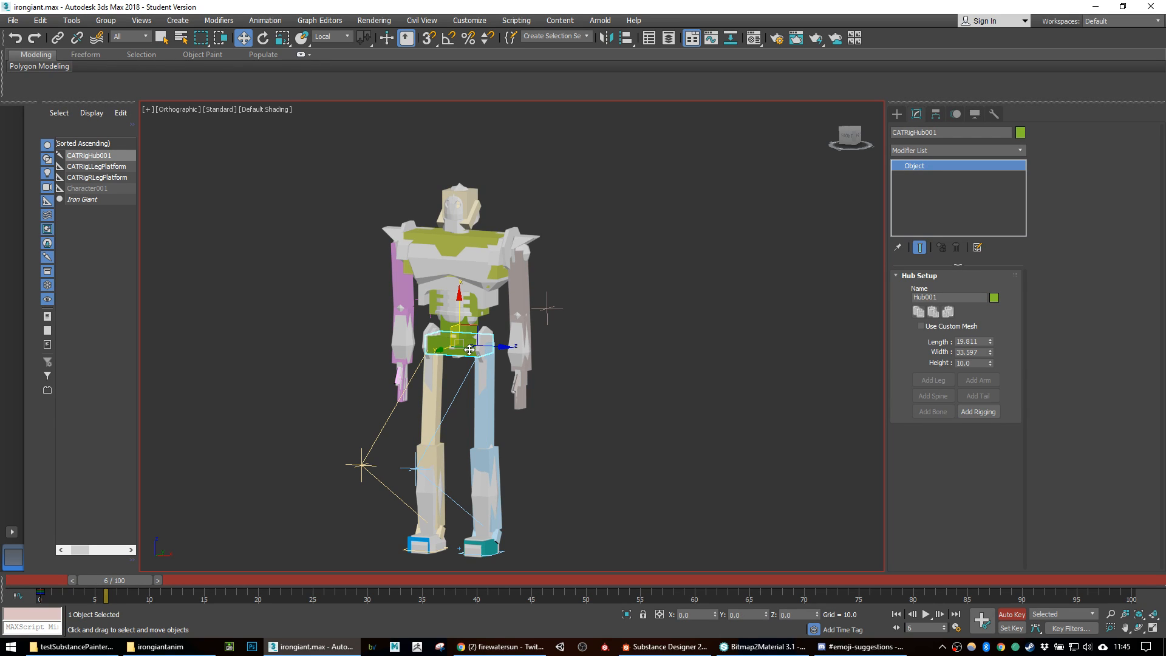
{"action": "left_click_drag", "start_coordinate": [115, 580], "coordinate": [1, 569]}
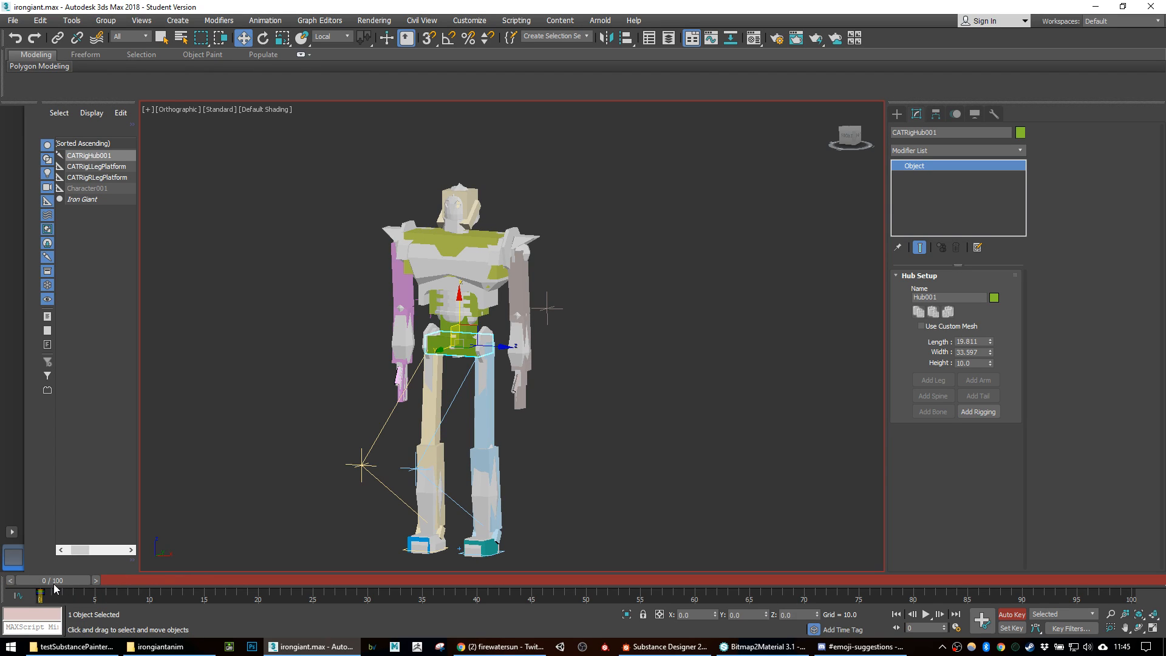
{"action": "left_click_drag", "start_coordinate": [44, 585], "coordinate": [67, 586]}
{"action": "key", "text": "w"}
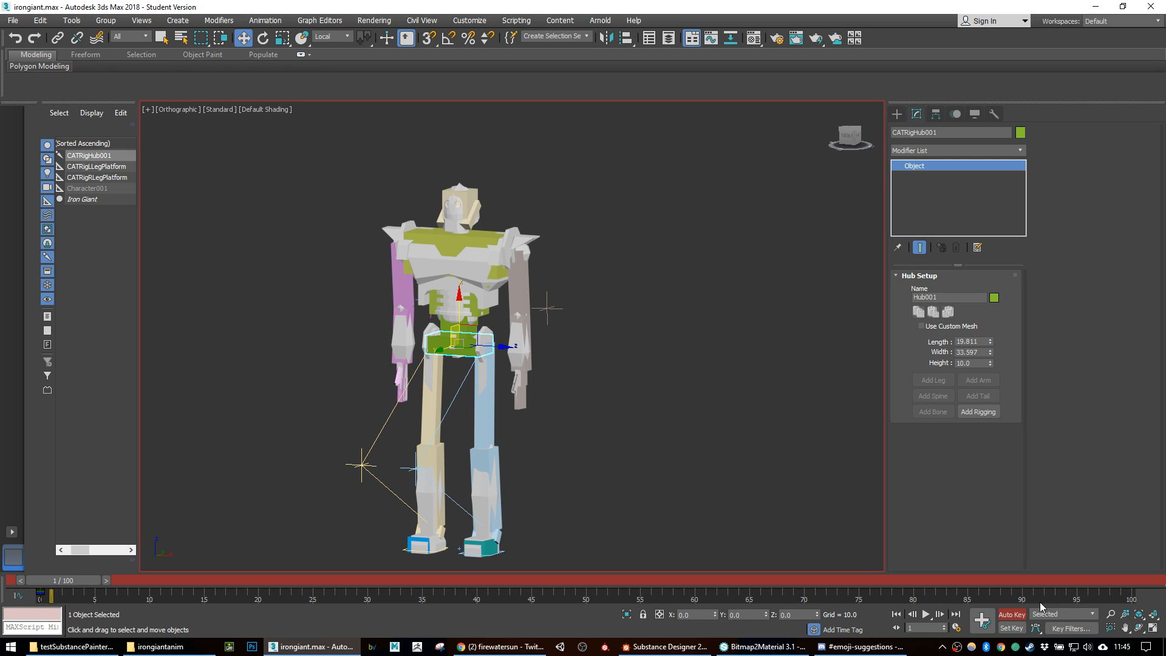
Step: Configure the animation range to start at frame 1 and end at frame 30
{"action": "left_click", "coordinate": [958, 629]}
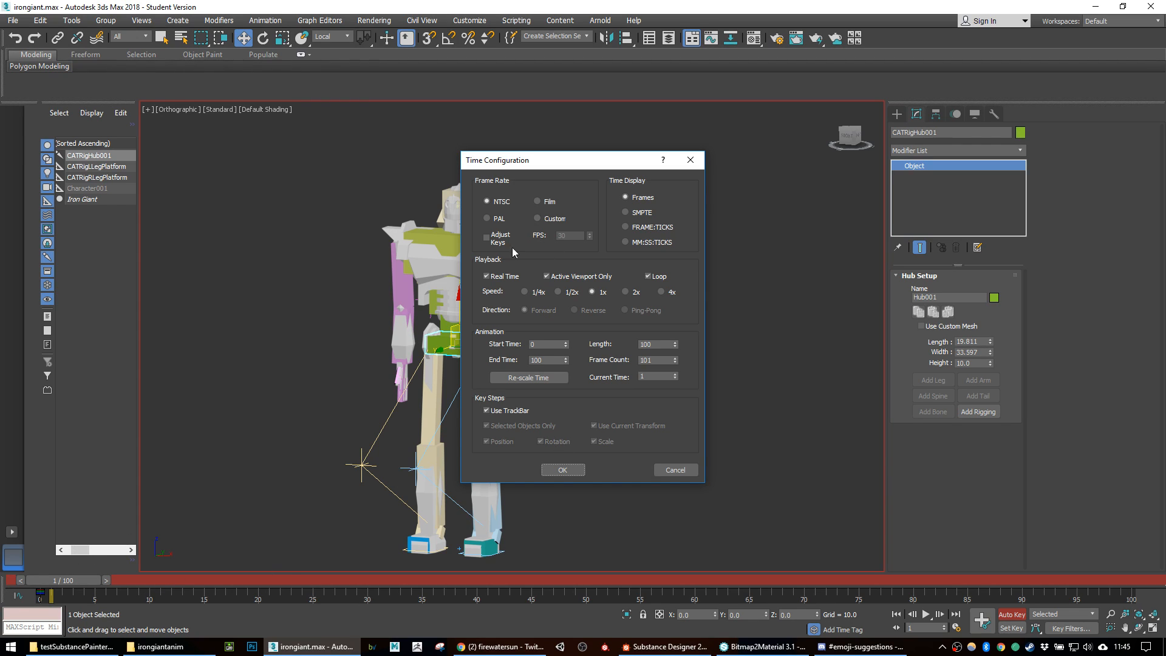
{"action": "double_click", "coordinate": [547, 345]}
{"action": "type", "text": "1"}
{"action": "key", "text": "Tab"}
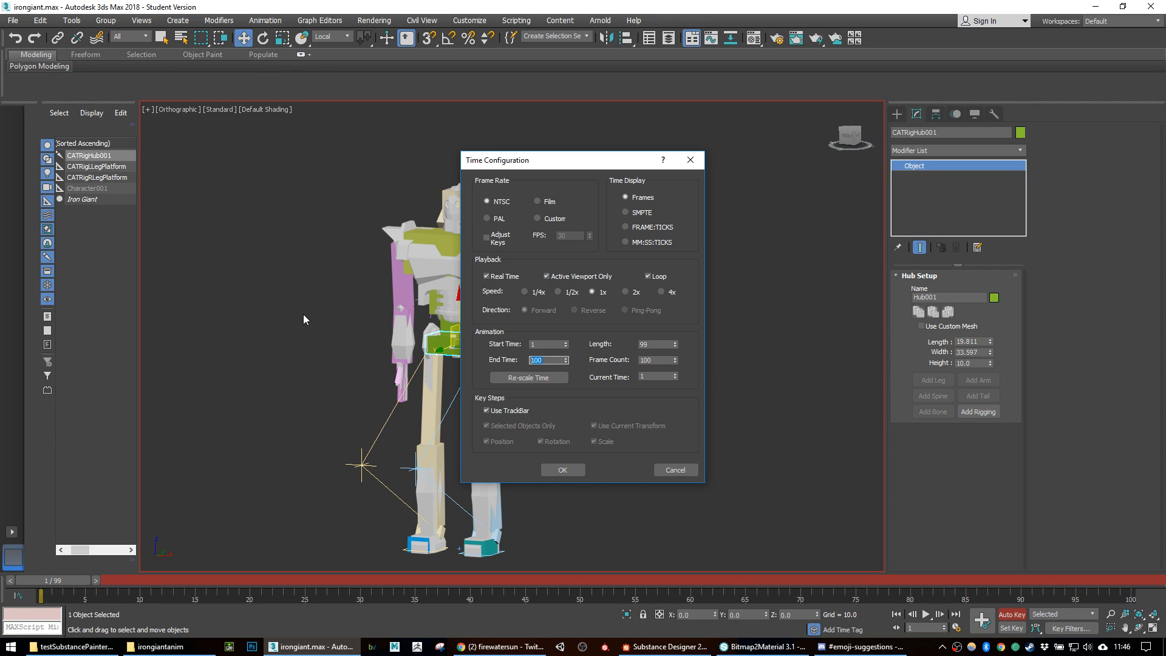
{"action": "type", "text": "30"}
{"action": "key", "text": "Return"}
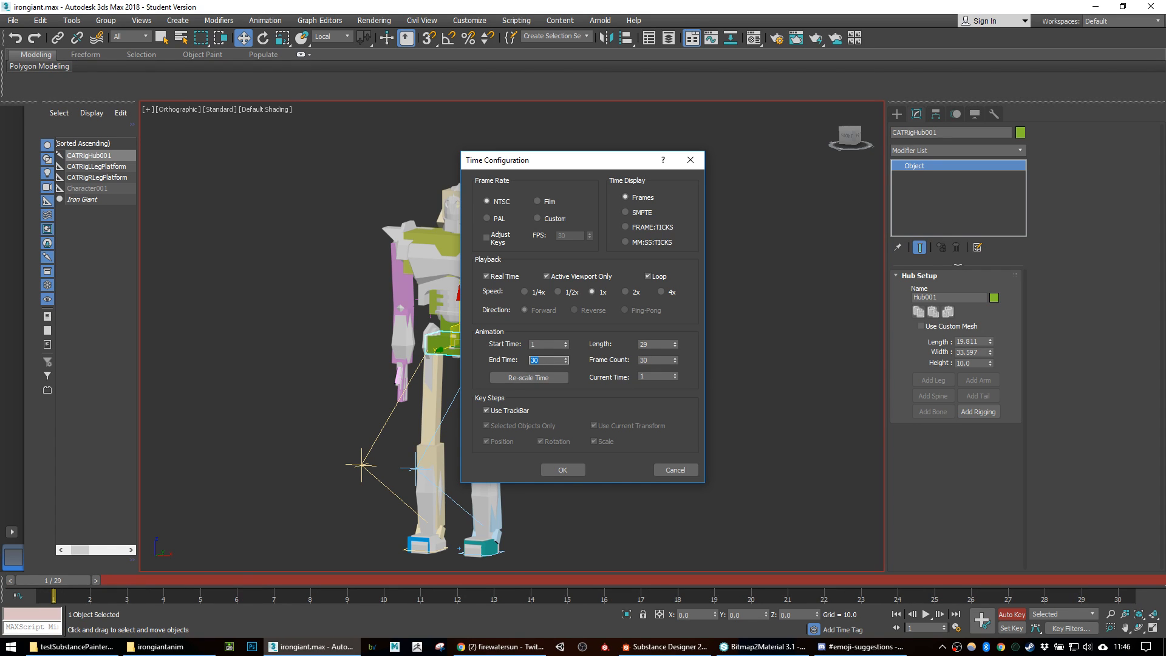
{"action": "left_click", "coordinate": [562, 470]}
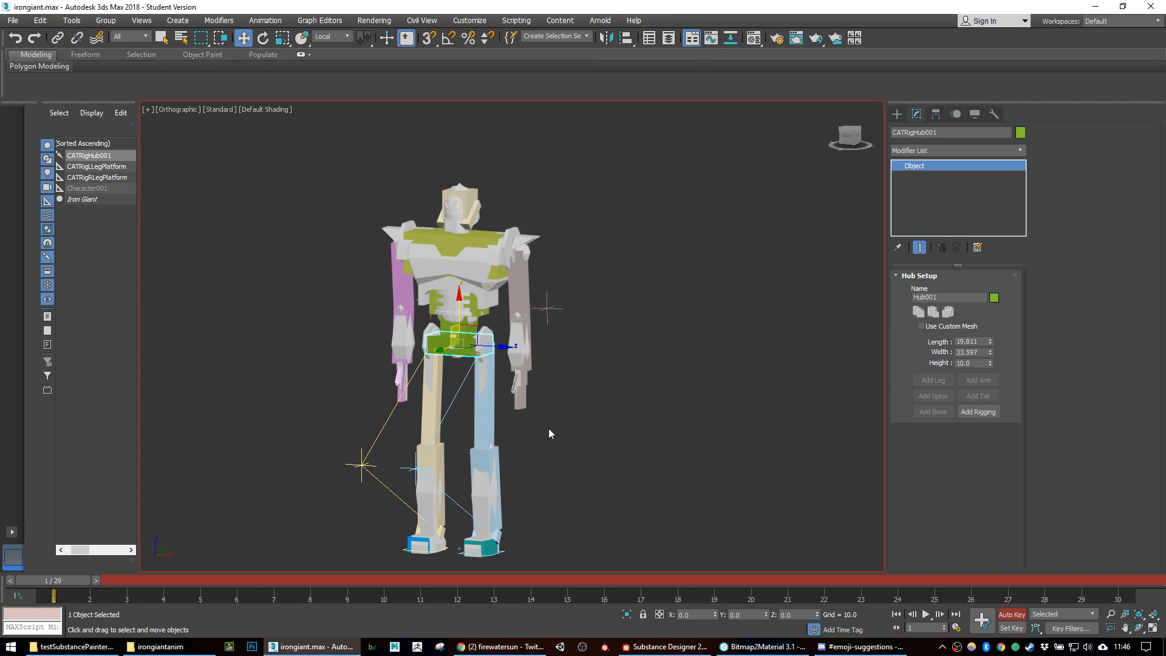
{"action": "middle_click_drag", "start_coordinate": [588, 388], "coordinate": [528, 371], "text": "alt"}
{"action": "scroll", "coordinate": [479, 368], "scroll_direction": "up", "scroll_amount": 2}
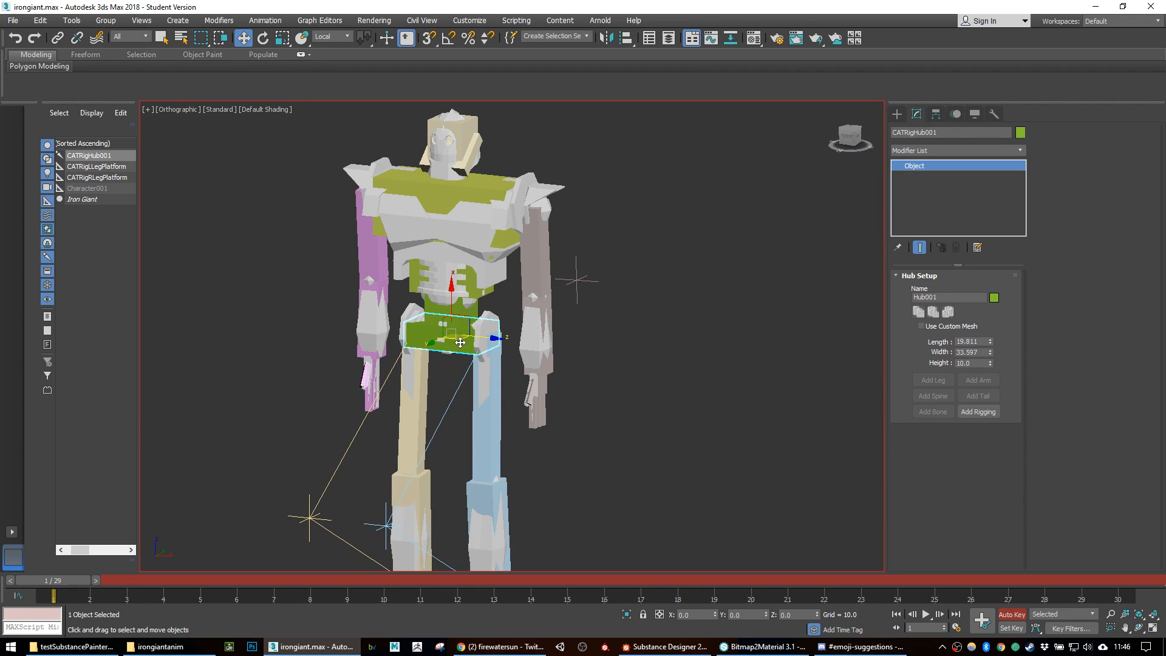
Step: Set a key at frame 1 for the whole bone hierarchy, and lower the pelvis hub slightly so the knees bend
{"action": "double_click", "coordinate": [459, 344]}
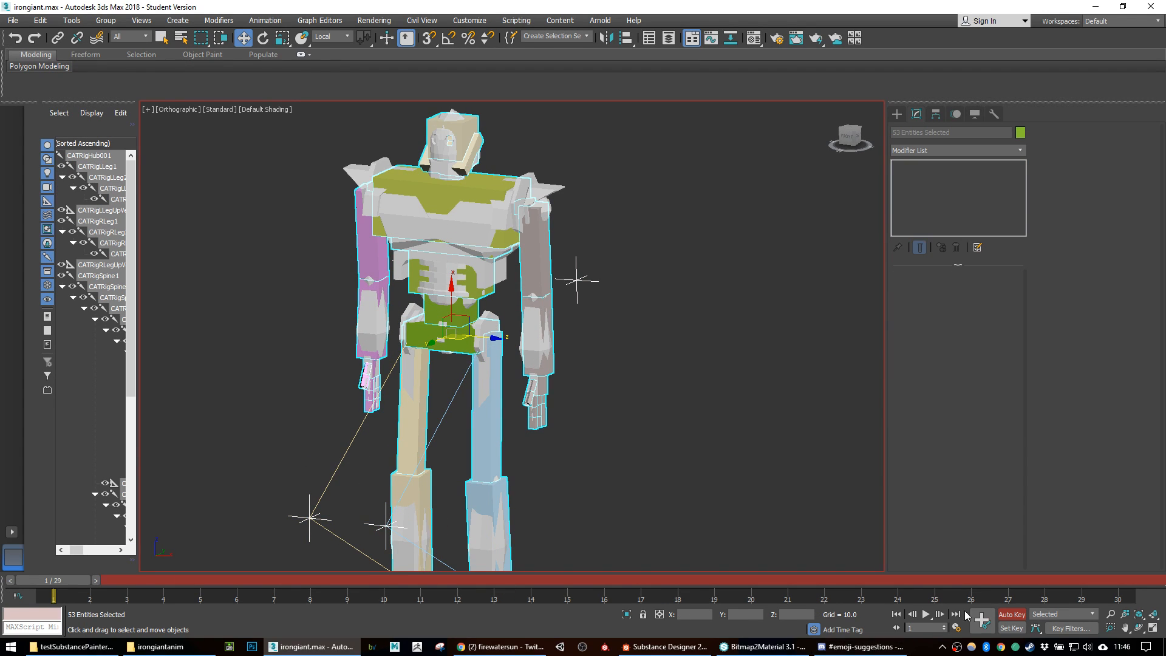
{"action": "left_click", "coordinate": [982, 619]}
{"action": "middle_click_drag", "start_coordinate": [679, 423], "coordinate": [599, 396], "text": "alt"}
{"action": "left_click", "coordinate": [402, 335]}
{"action": "middle_click_drag", "start_coordinate": [509, 385], "coordinate": [481, 319]}
{"action": "left_click_drag", "start_coordinate": [426, 212], "coordinate": [426, 229]}
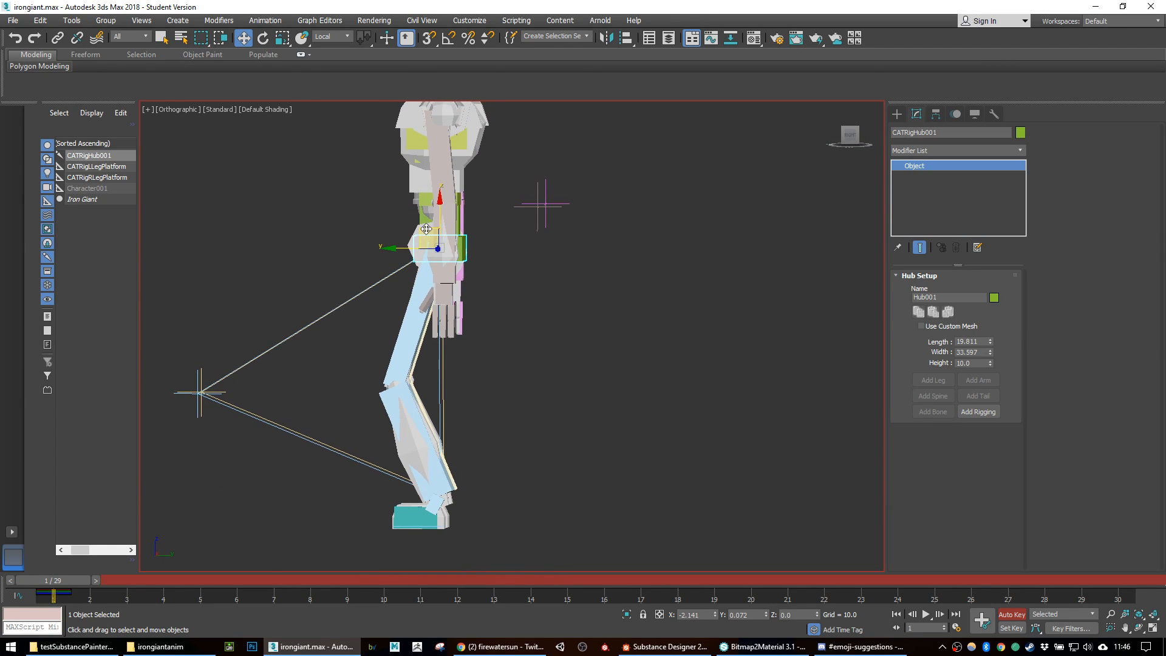
Step: Select the left leg's ankle and set the reference coordinate system to View
{"action": "left_click", "coordinate": [441, 501]}
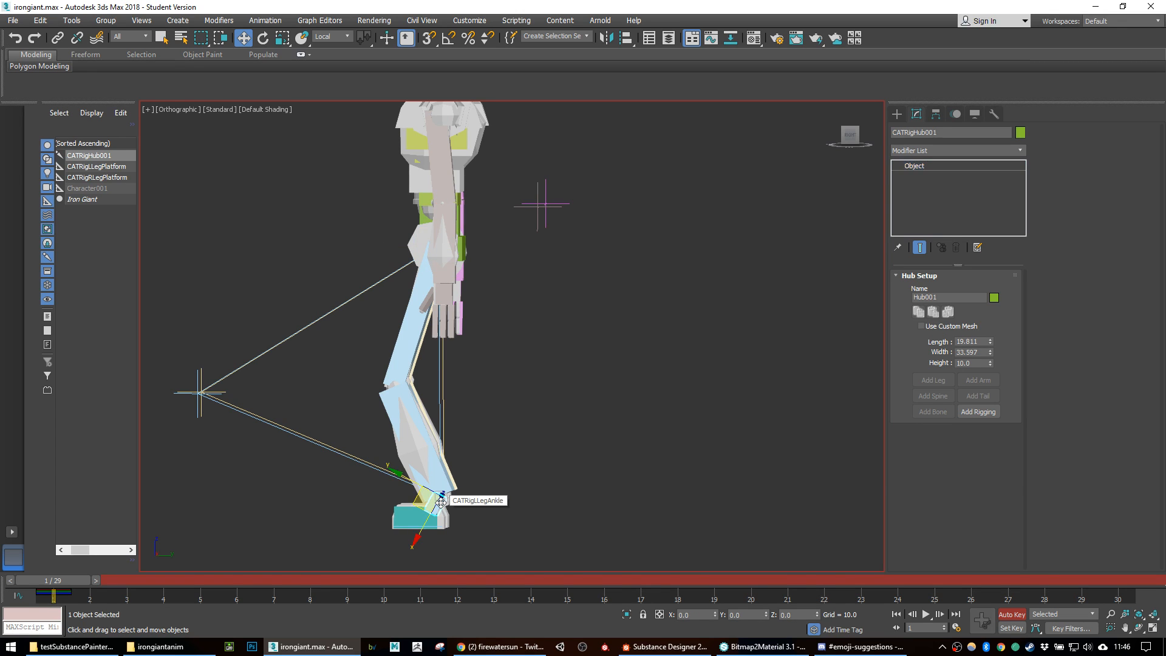
{"action": "mouse_move", "coordinate": [409, 447]}
{"action": "middle_mouse_down", "text": "alt"}
{"action": "mouse_move", "coordinate": [437, 444]}
{"action": "mouse_move", "coordinate": [405, 440]}
{"action": "middle_mouse_up", "text": "alt"}
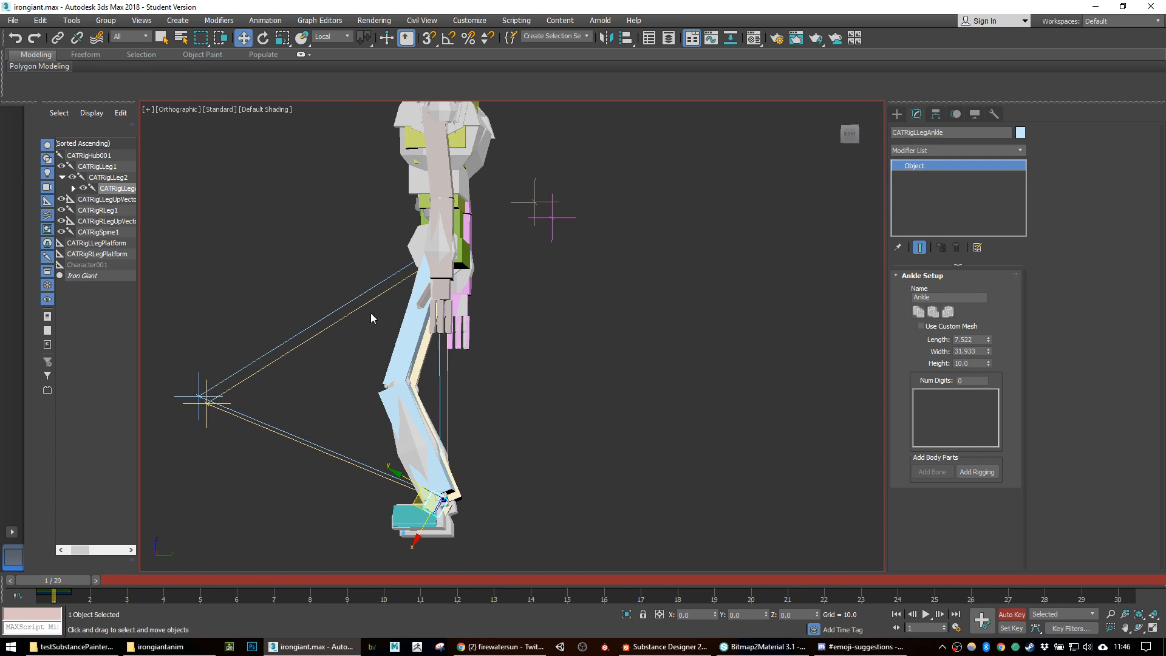
{"action": "left_click", "coordinate": [331, 36]}
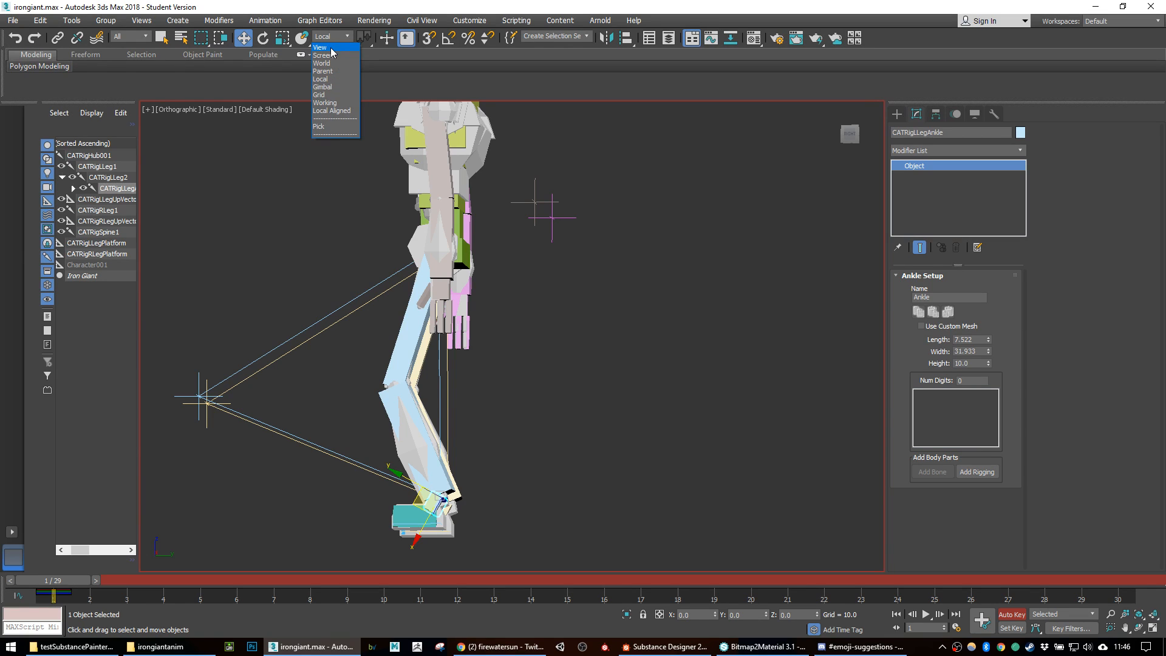
{"action": "left_click", "coordinate": [322, 48]}
{"action": "middle_click_drag", "start_coordinate": [504, 447], "coordinate": [520, 399], "text": "alt"}
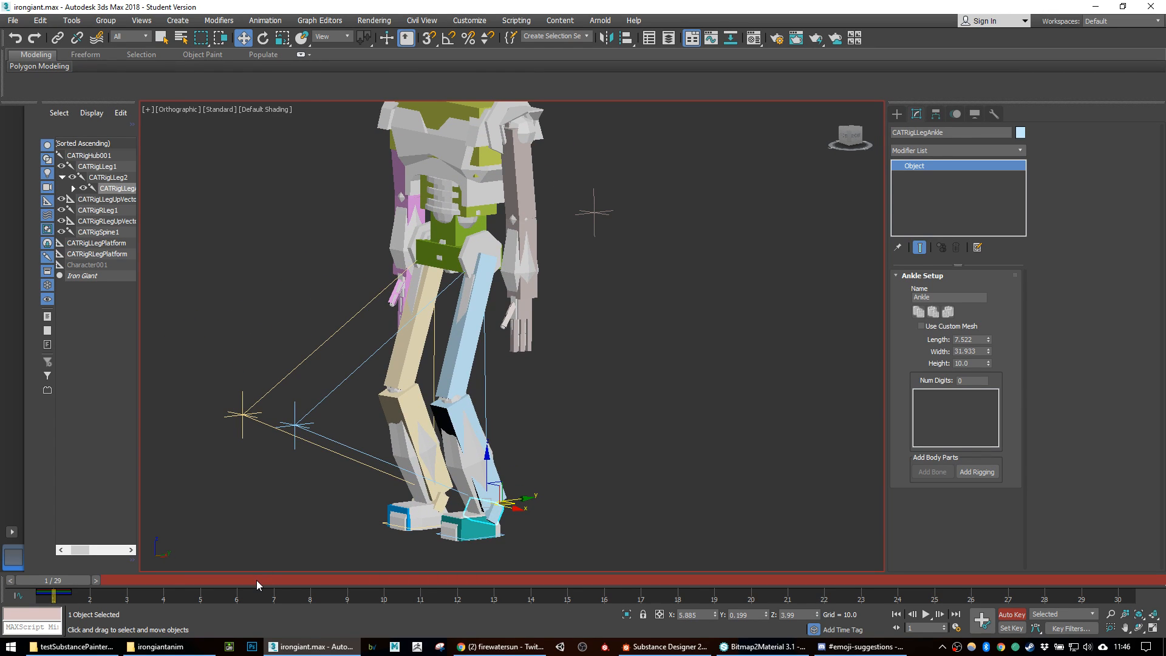
{"action": "middle_click_drag", "start_coordinate": [572, 416], "coordinate": [537, 401], "text": "alt"}
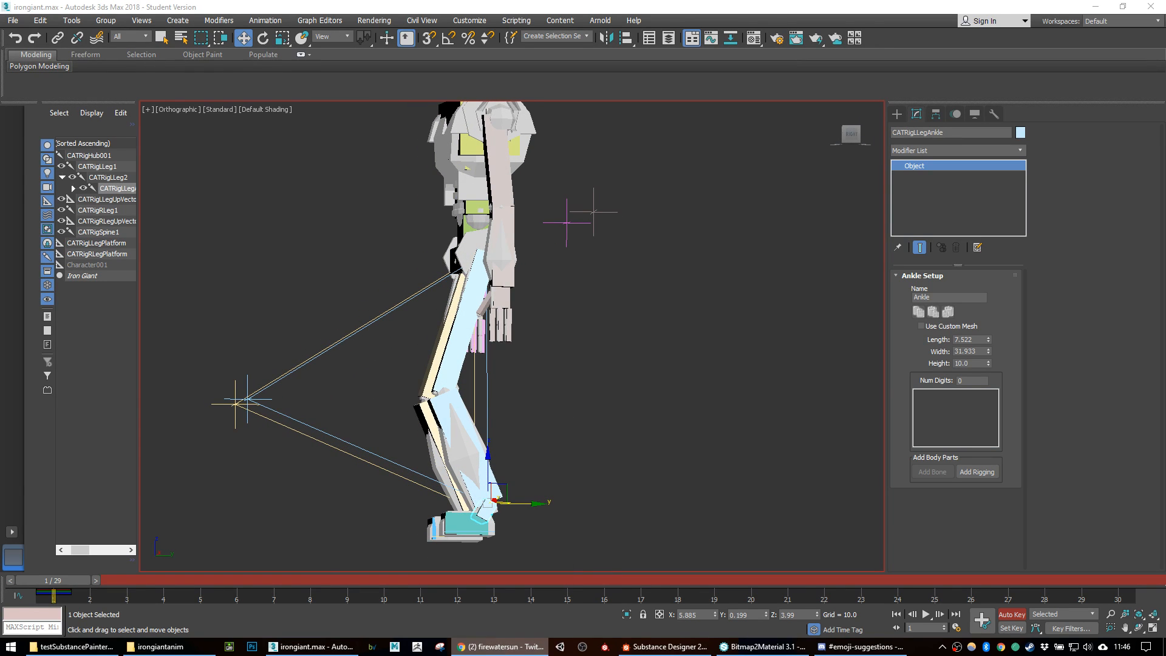
Step: Switch to Chrome, search Google Images for "walk cycle animation", and open the reference showing contact, recoil, passing and high-point poses
{"action": "key", "text": "ctrl+t"}
{"action": "left_click_drag", "start_coordinate": [0, 320], "coordinate": [389, 1]}
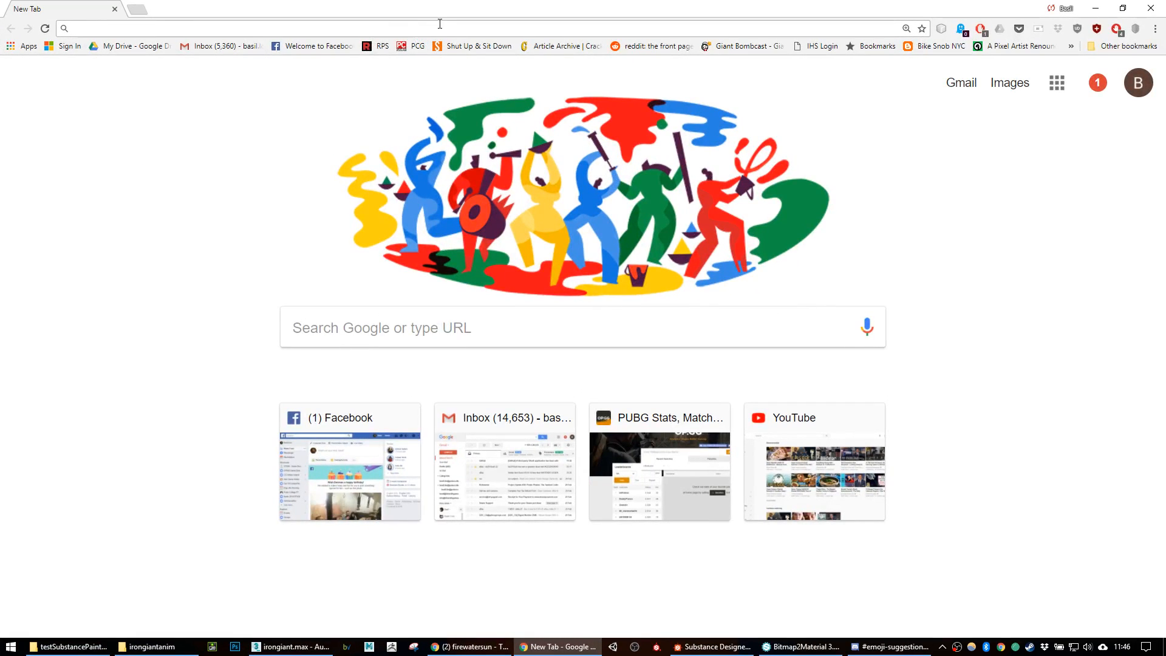
{"action": "type", "text": "walk cycle"}
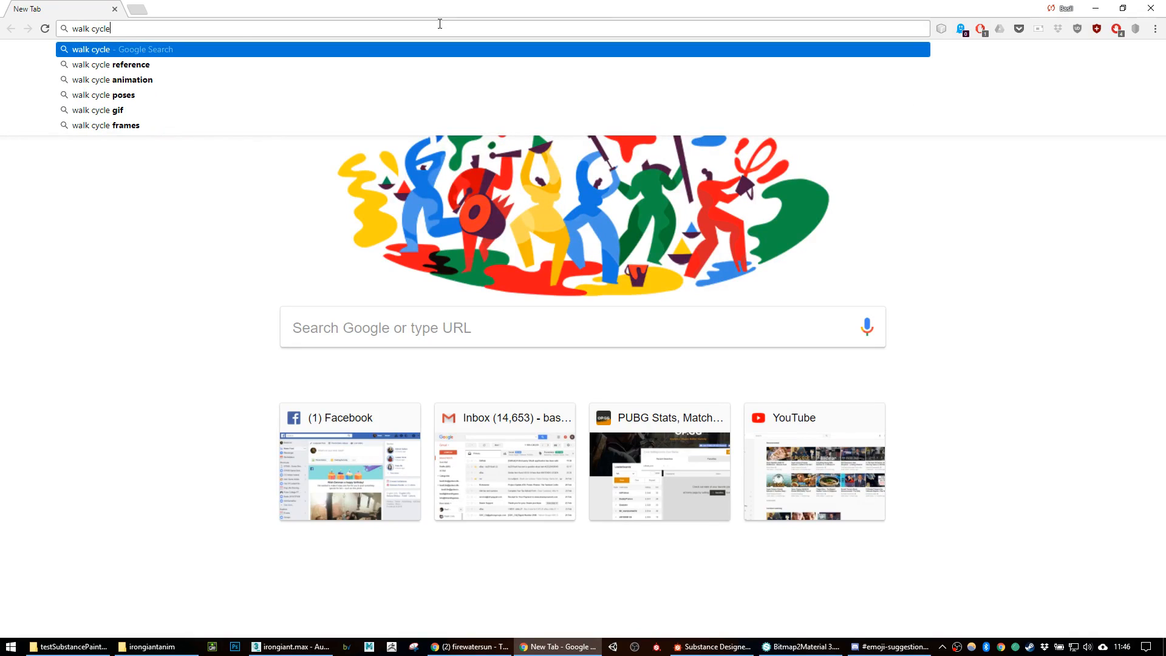
{"action": "type", "text": " animation"}
{"action": "key", "text": "Return"}
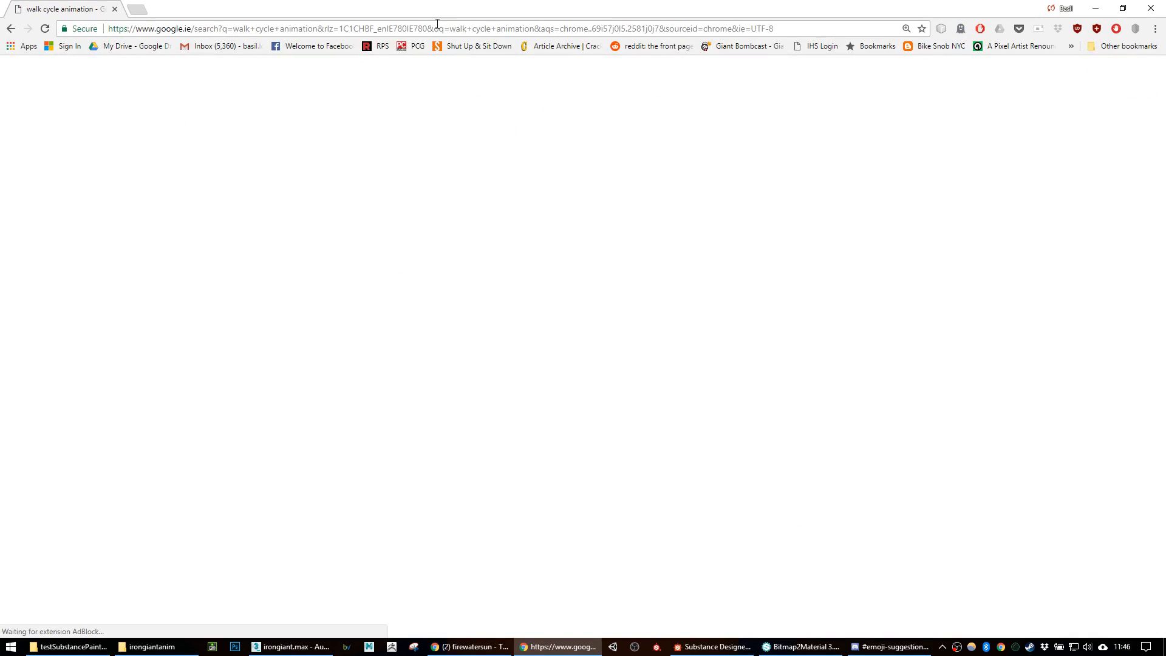
{"action": "left_click", "coordinate": [219, 151]}
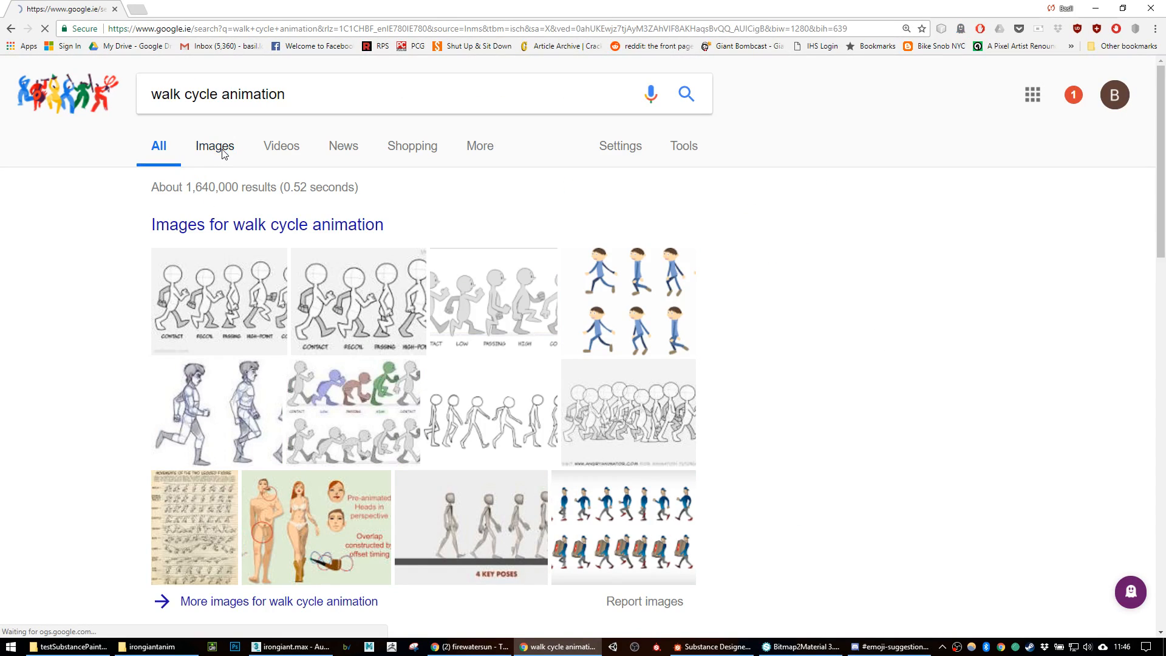
{"action": "scroll", "coordinate": [221, 255], "scroll_direction": "down", "scroll_amount": 1}
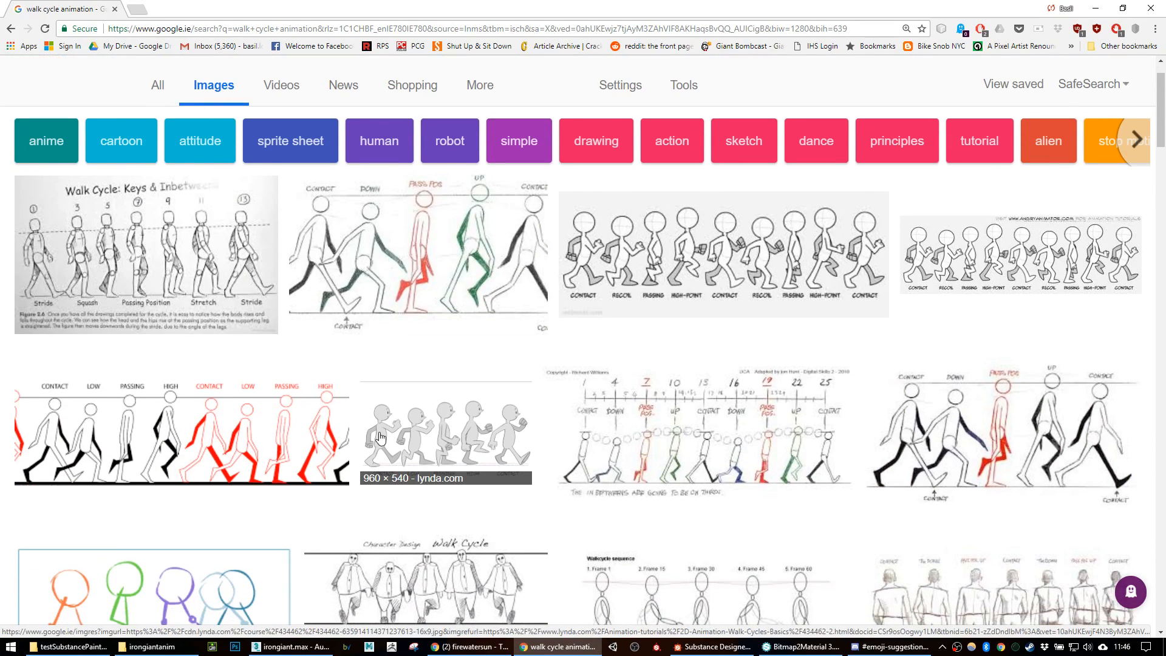
{"action": "left_click", "coordinate": [676, 259]}
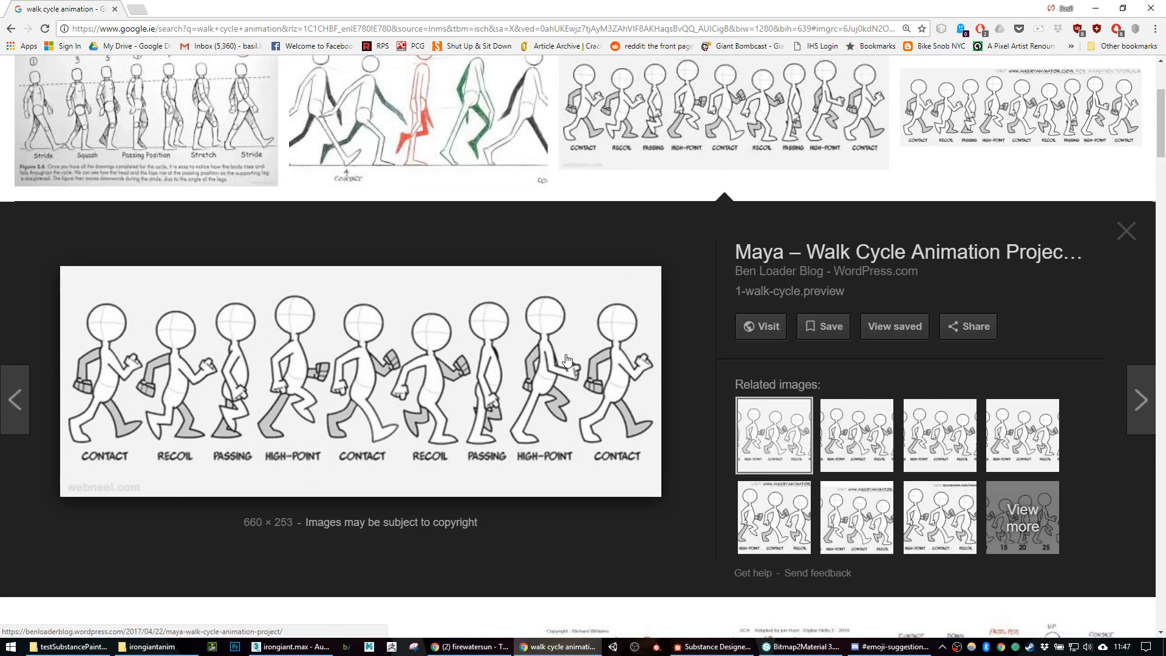
Step: Return to 3ds Max and move the pelvis hub slightly down and forward at frame 1, seen from the side
{"action": "left_click", "coordinate": [1095, 8]}
{"action": "mouse_move", "coordinate": [530, 366]}
{"action": "middle_mouse_down", "text": "alt"}
{"action": "mouse_move", "coordinate": [596, 383]}
{"action": "mouse_move", "coordinate": [596, 314]}
{"action": "mouse_move", "coordinate": [507, 367]}
{"action": "middle_mouse_up", "text": "alt"}
{"action": "scroll", "coordinate": [506, 367], "scroll_direction": "down", "scroll_amount": 3}
{"action": "middle_click_drag", "start_coordinate": [471, 457], "coordinate": [487, 440], "text": "alt"}
{"action": "scroll", "coordinate": [486, 440], "scroll_direction": "up", "scroll_amount": 5}
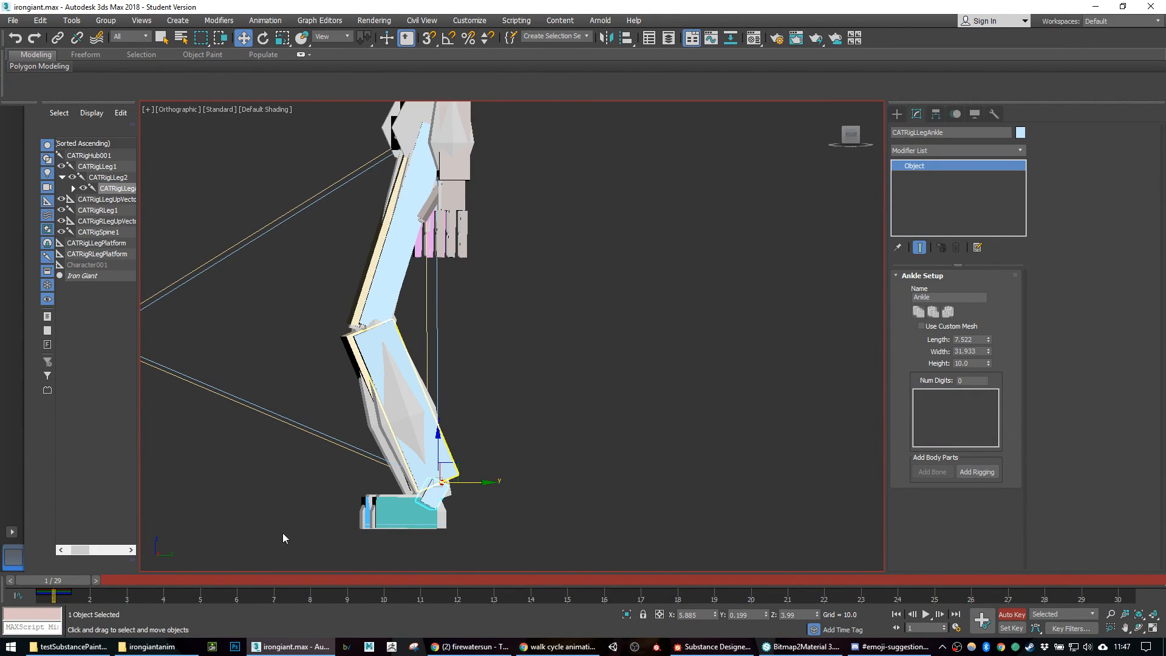
{"action": "middle_click_drag", "start_coordinate": [474, 486], "coordinate": [502, 439], "text": "alt"}
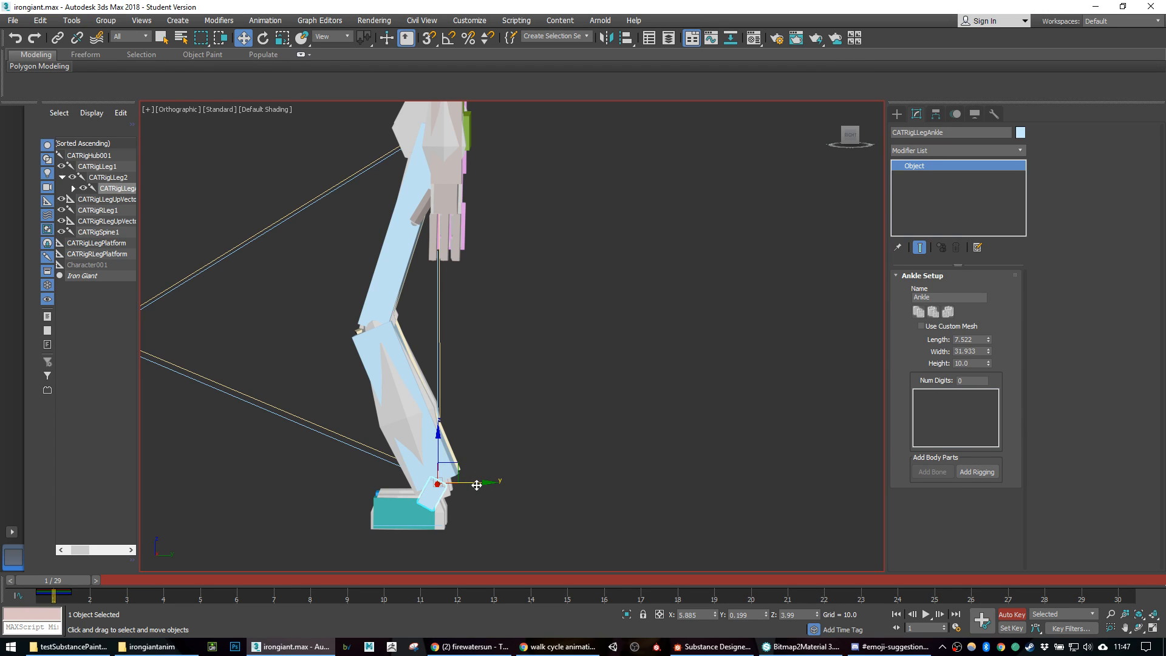
{"action": "scroll", "coordinate": [484, 313], "scroll_direction": "down", "scroll_amount": 3}
{"action": "middle_click_drag", "start_coordinate": [413, 228], "coordinate": [467, 201], "text": "alt"}
{"action": "left_click", "coordinate": [439, 222]}
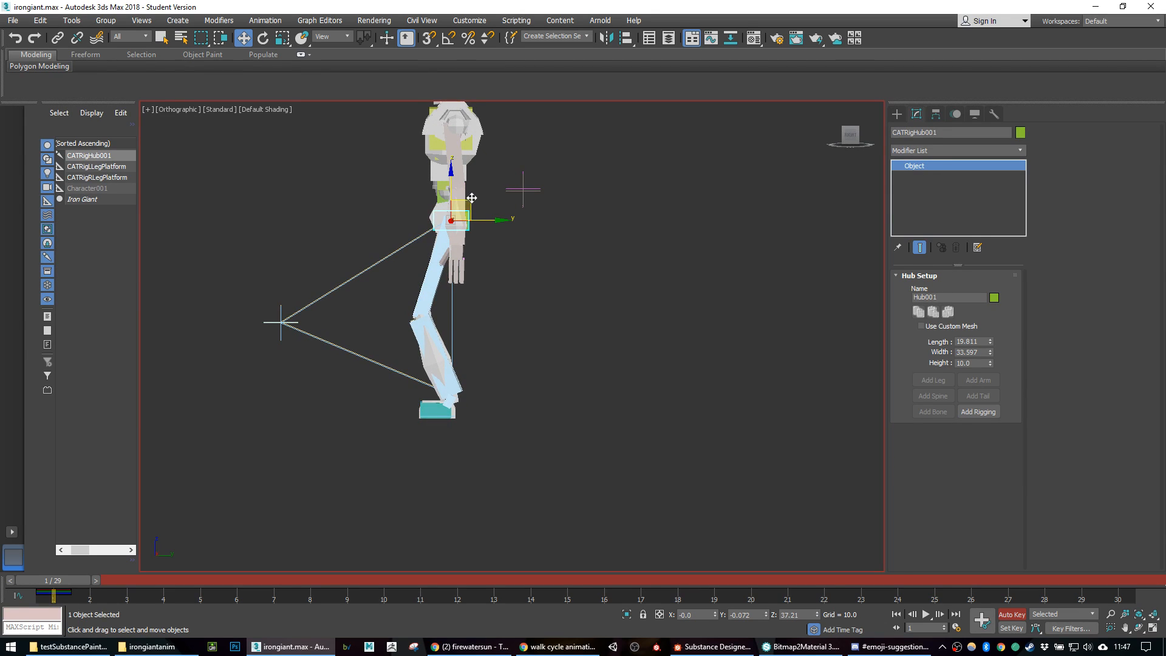
{"action": "mouse_move", "coordinate": [467, 205]}
{"action": "left_mouse_down"}
{"action": "mouse_move", "coordinate": [468, 219]}
{"action": "mouse_move", "coordinate": [464, 186]}
{"action": "mouse_move", "coordinate": [462, 208]}
{"action": "left_mouse_up"}
Step: Pose the legs in a stride: left ankle back and raised, right ankle forward and raised, right foot rotated toes up
{"action": "left_click_drag", "start_coordinate": [462, 396], "coordinate": [541, 363]}
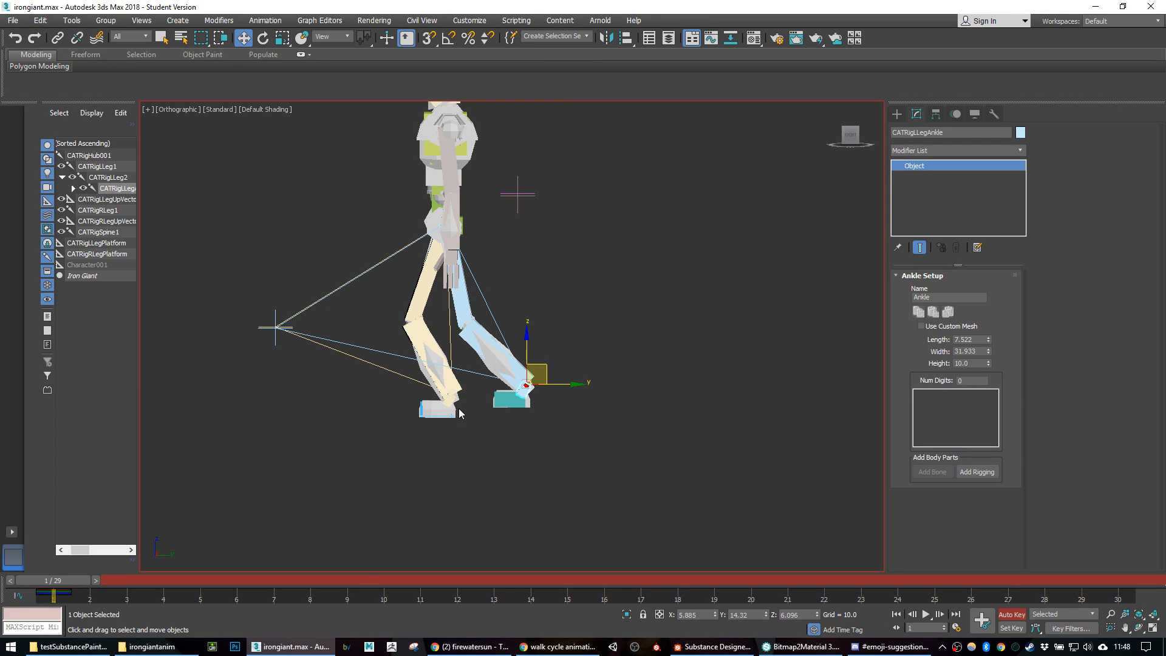
{"action": "left_click_drag", "start_coordinate": [469, 385], "coordinate": [397, 355]}
{"action": "left_click", "coordinate": [372, 386]}
{"action": "key", "text": "e"}
{"action": "left_click_drag", "start_coordinate": [403, 362], "coordinate": [421, 370]}
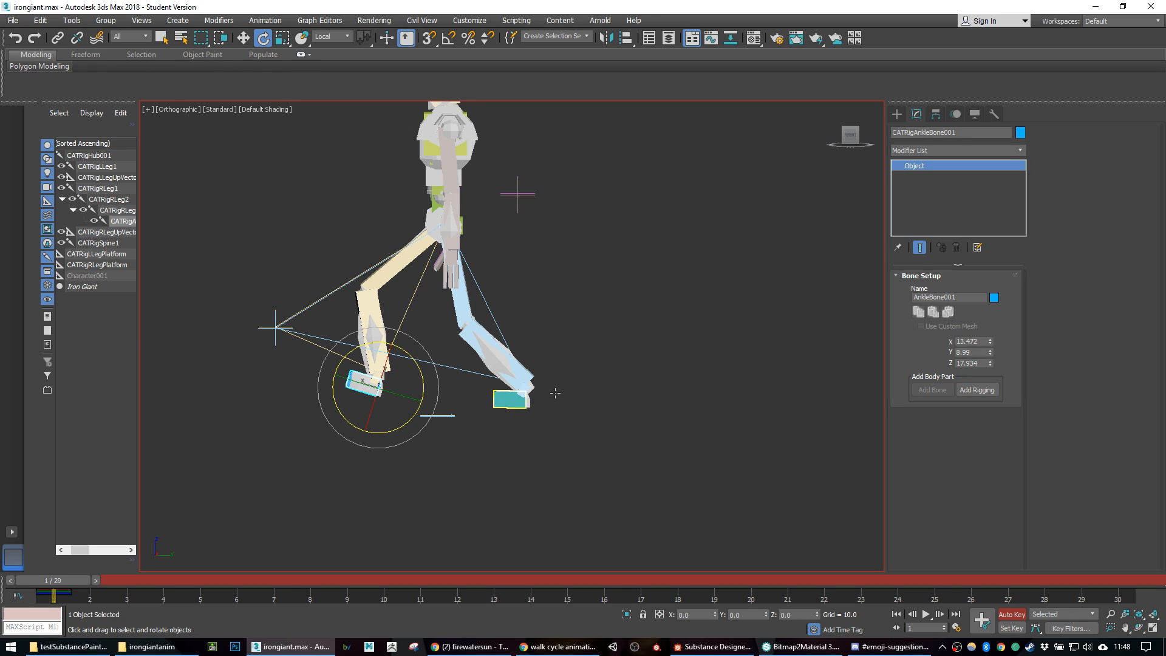
{"action": "left_click", "coordinate": [518, 403]}
{"action": "left_click_drag", "start_coordinate": [563, 372], "coordinate": [557, 363]}
{"action": "right_click", "coordinate": [557, 364]}
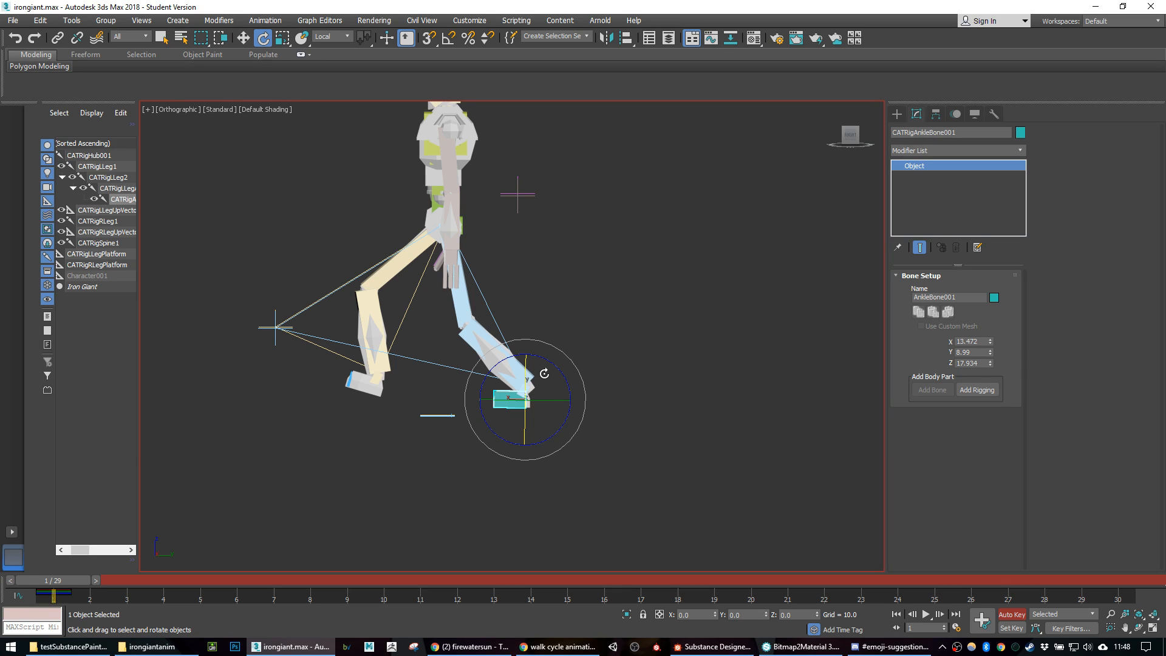
Step: Adjust the position of the rear left ankle slightly
{"action": "scroll", "coordinate": [555, 389], "scroll_direction": "up", "scroll_amount": 5}
{"action": "left_click", "coordinate": [492, 381]}
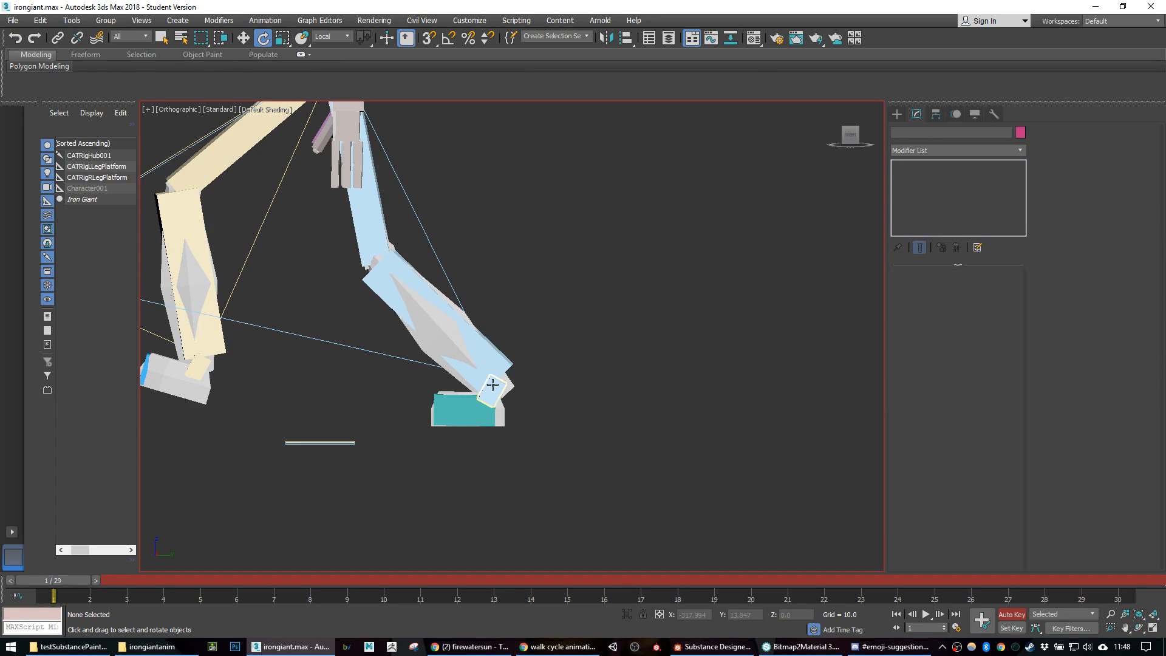
{"action": "key", "text": "w"}
{"action": "mouse_move", "coordinate": [517, 363]}
{"action": "left_mouse_down"}
{"action": "mouse_move", "coordinate": [514, 379]}
{"action": "mouse_move", "coordinate": [520, 354]}
{"action": "mouse_move", "coordinate": [517, 366]}
{"action": "left_mouse_up"}
Step: Rotate the left foot toes down so its tip meets the ground line, using the grid in the Right view
{"action": "left_click", "coordinate": [486, 408]}
{"action": "key", "text": "e"}
{"action": "key", "text": "g"}
{"action": "left_click", "coordinate": [850, 138]}
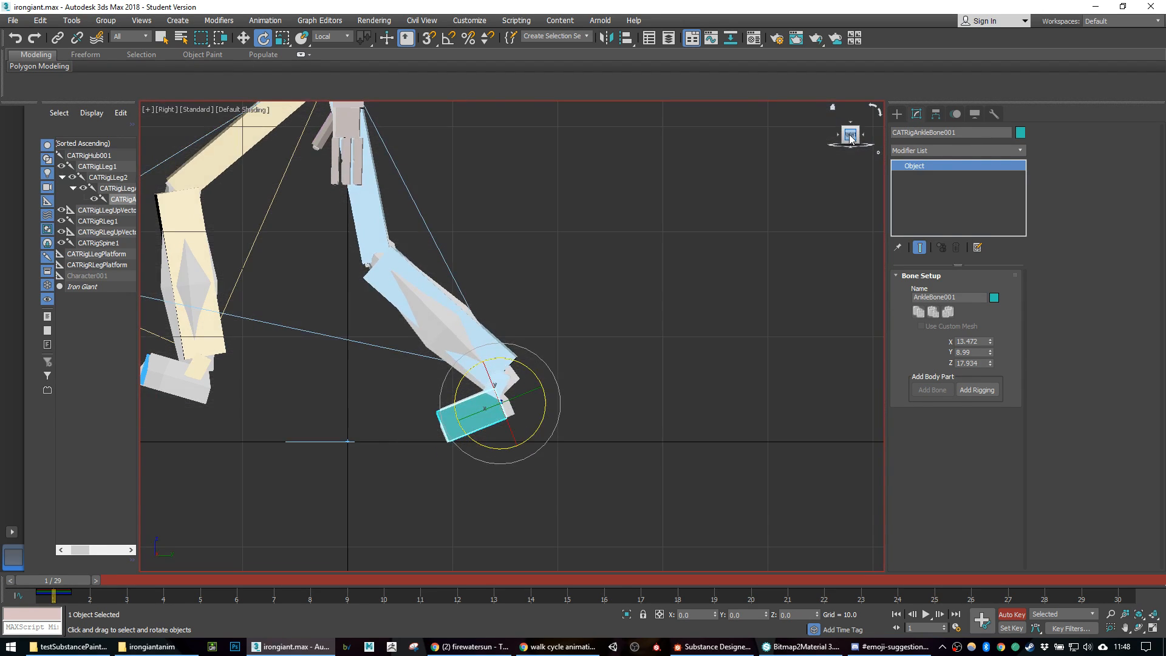
{"action": "left_click_drag", "start_coordinate": [524, 366], "coordinate": [524, 362]}
Step: Move the right ankle about 1.1 units further forward and about 0.5 units down
{"action": "middle_click_drag", "start_coordinate": [440, 242], "coordinate": [600, 347]}
{"action": "scroll", "coordinate": [602, 324], "scroll_direction": "down", "scroll_amount": 2}
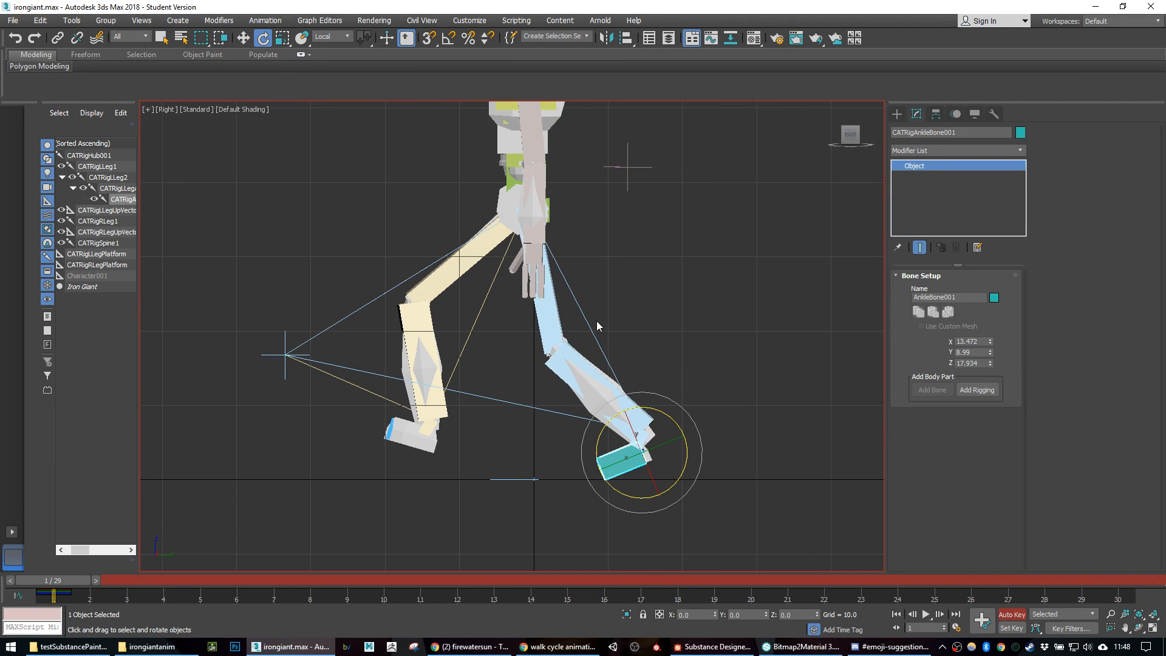
{"action": "left_click", "coordinate": [426, 425]}
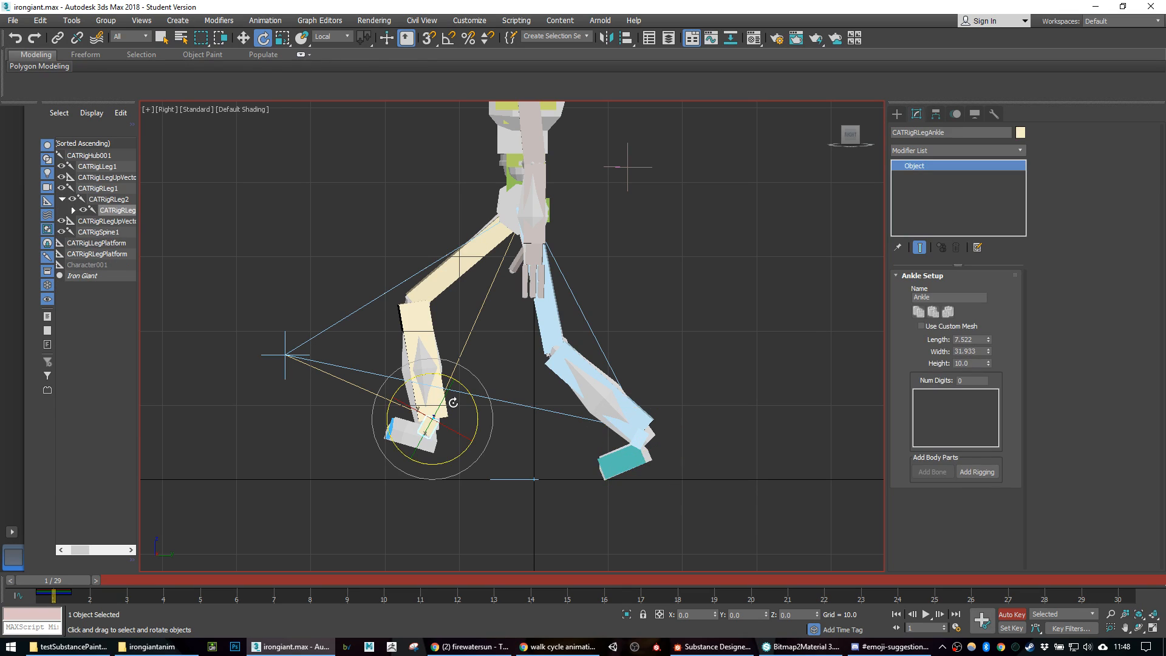
{"action": "key", "text": "w"}
{"action": "left_click_drag", "start_coordinate": [454, 408], "coordinate": [444, 407]}
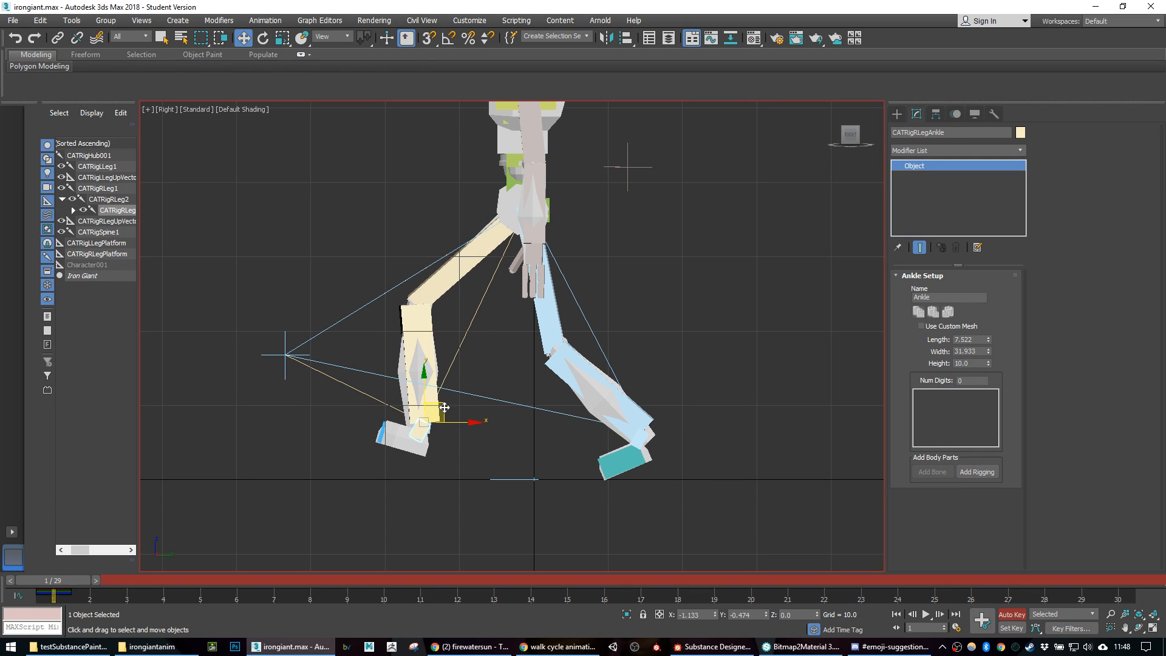
Step: Swing the left arm backward by moving its palm back about 9.3 units and up about 4.7 units
{"action": "middle_click_drag", "start_coordinate": [598, 224], "coordinate": [550, 278]}
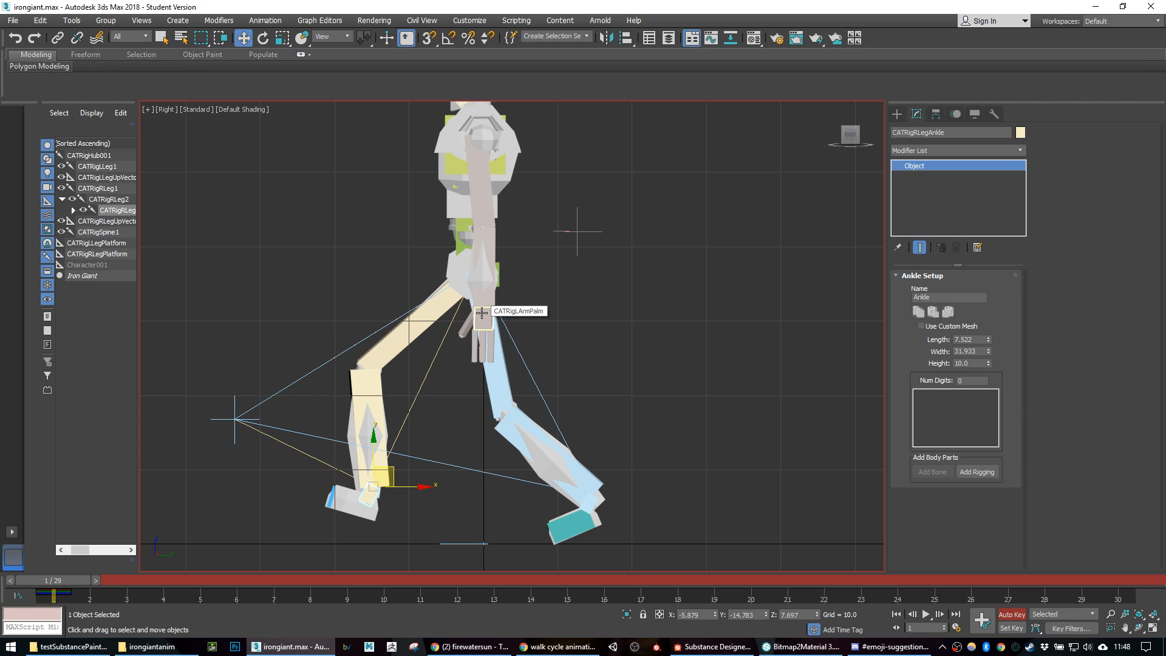
{"action": "middle_click_drag", "start_coordinate": [479, 302], "coordinate": [457, 279], "text": "alt"}
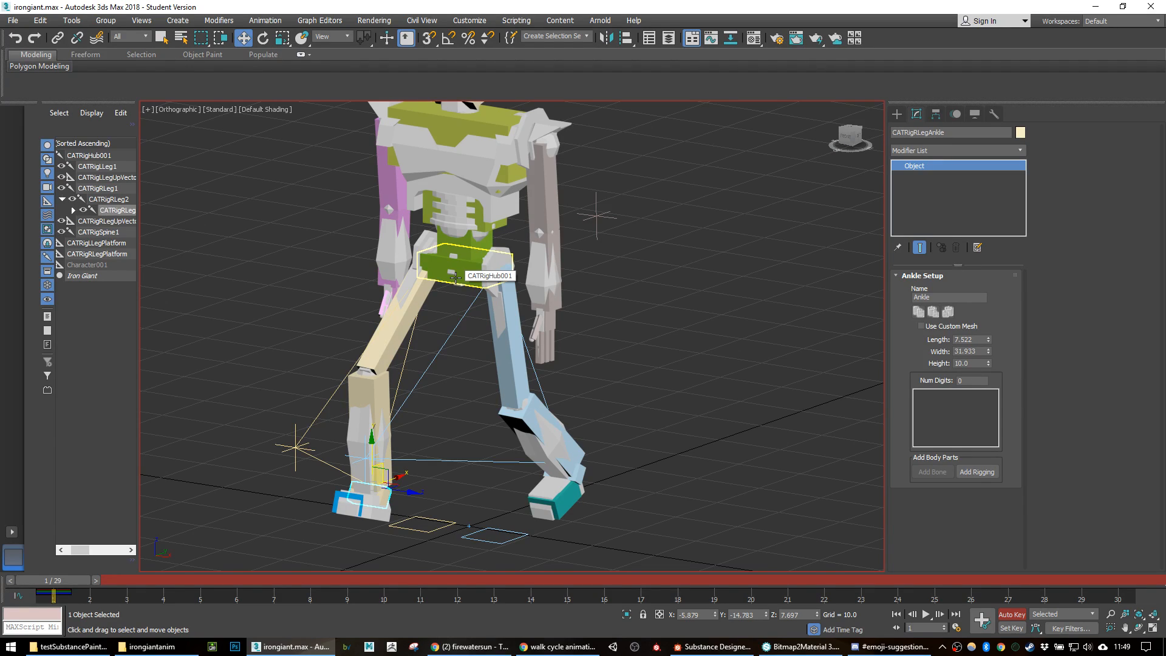
{"action": "middle_click_drag", "start_coordinate": [456, 277], "coordinate": [578, 308], "text": "alt"}
{"action": "left_click", "coordinate": [490, 324]}
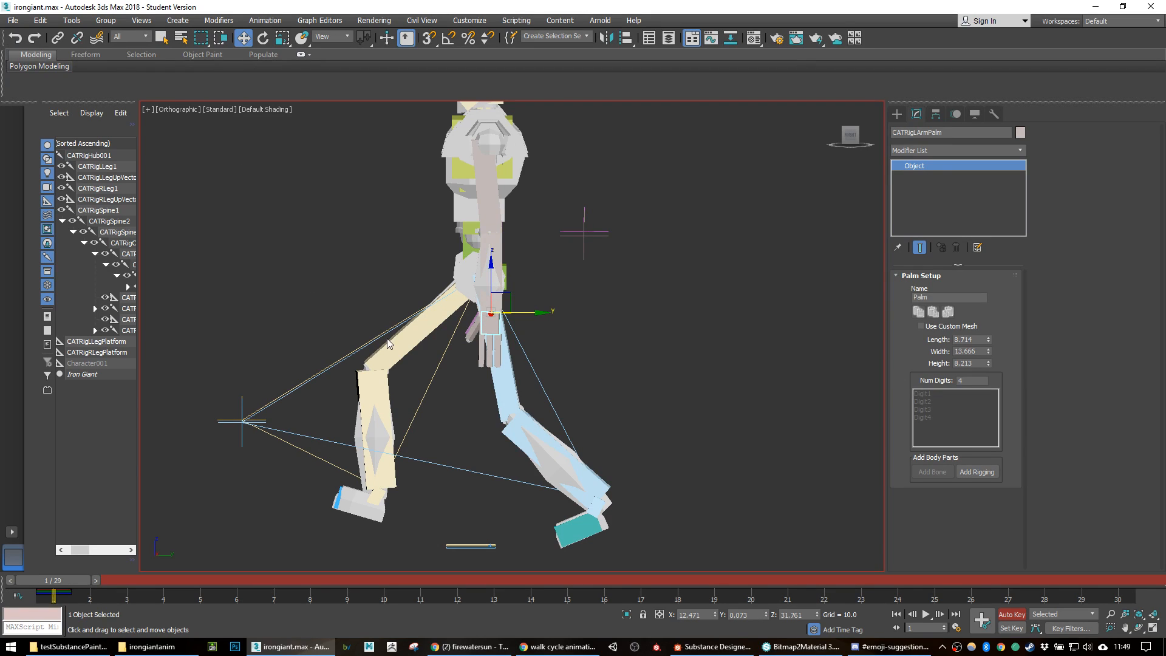
{"action": "middle_click_drag", "start_coordinate": [485, 292], "coordinate": [491, 275], "text": "alt"}
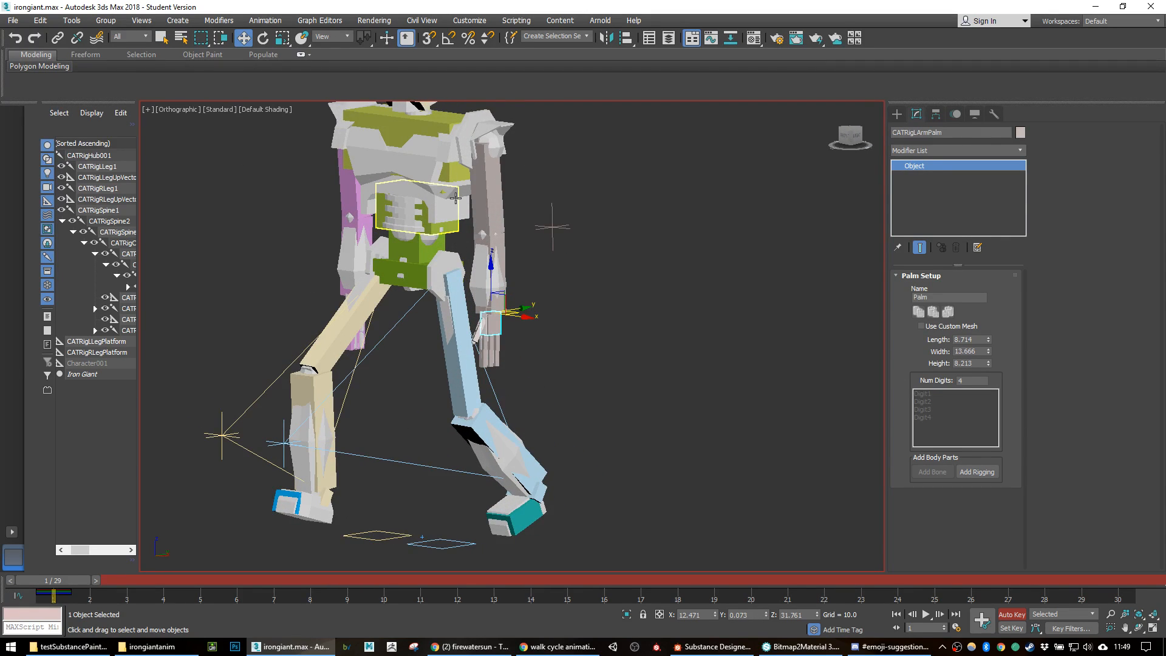
{"action": "middle_click_drag", "start_coordinate": [426, 131], "coordinate": [443, 192]}
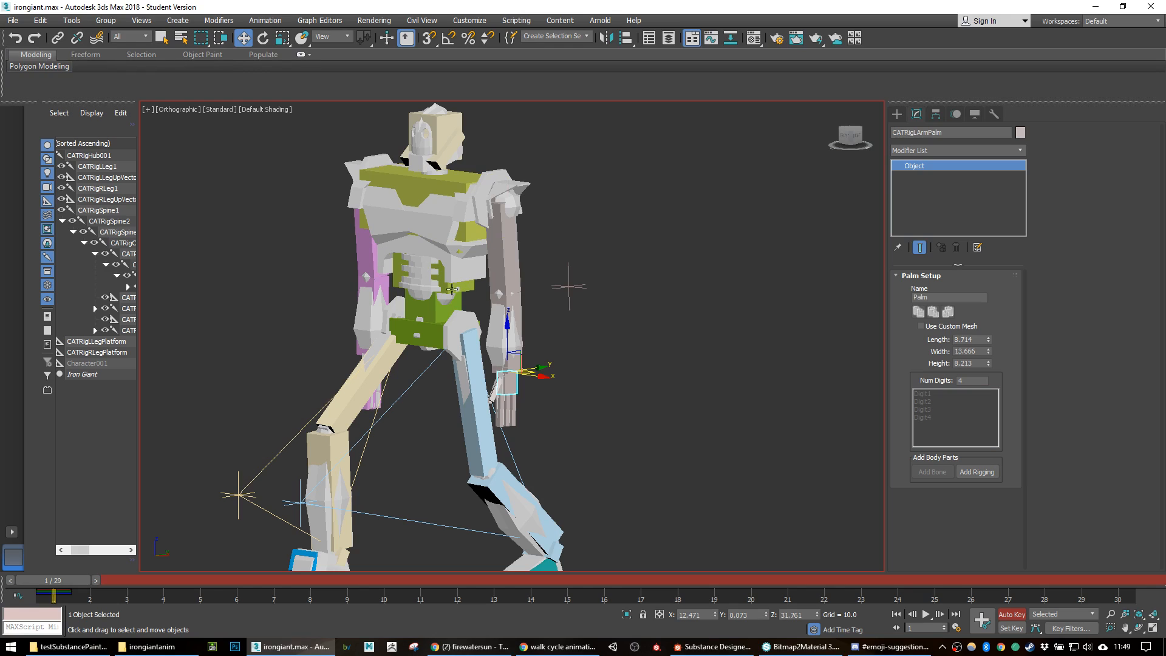
{"action": "mouse_move", "coordinate": [606, 380]}
{"action": "middle_mouse_down", "text": "alt"}
{"action": "mouse_move", "coordinate": [584, 373]}
{"action": "mouse_move", "coordinate": [596, 367]}
{"action": "middle_mouse_up", "text": "alt"}
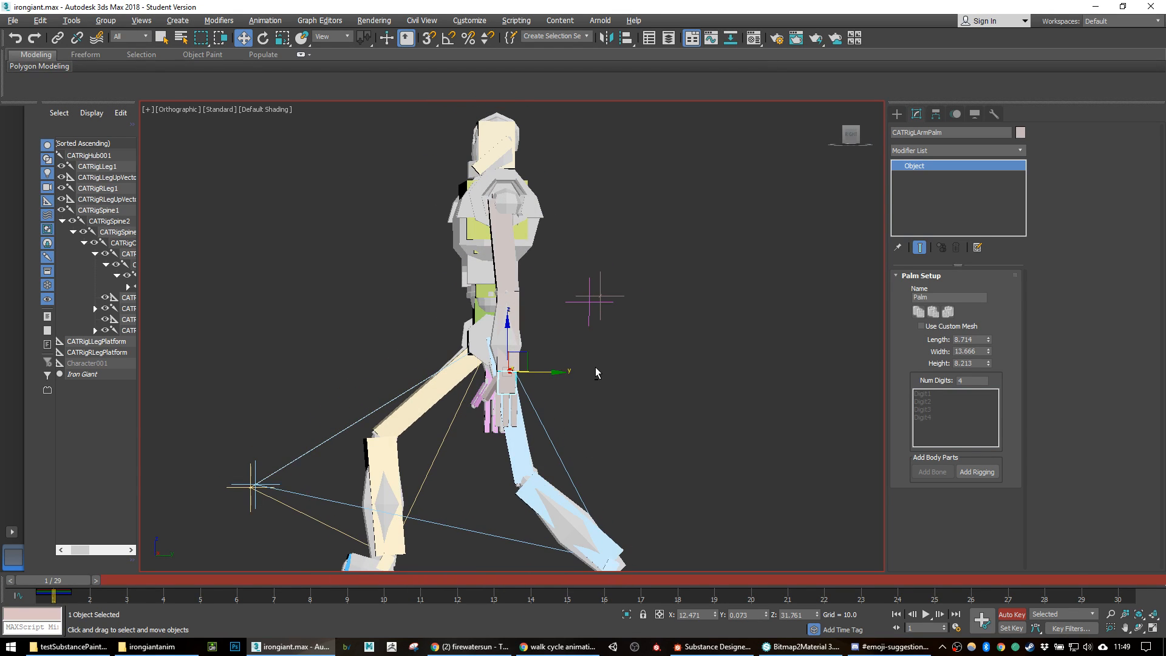
{"action": "left_click_drag", "start_coordinate": [532, 354], "coordinate": [595, 322]}
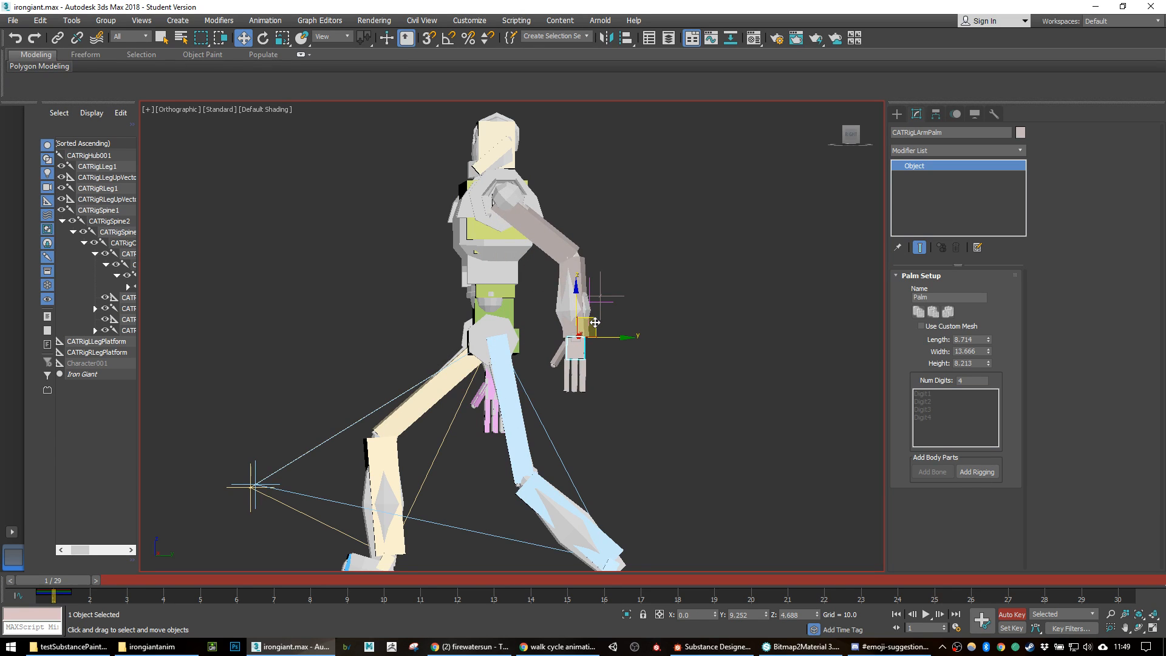
Step: Refine the left arm's pose by moving its palm slightly forward and down
{"action": "middle_click_drag", "start_coordinate": [502, 322], "coordinate": [553, 361], "text": "alt"}
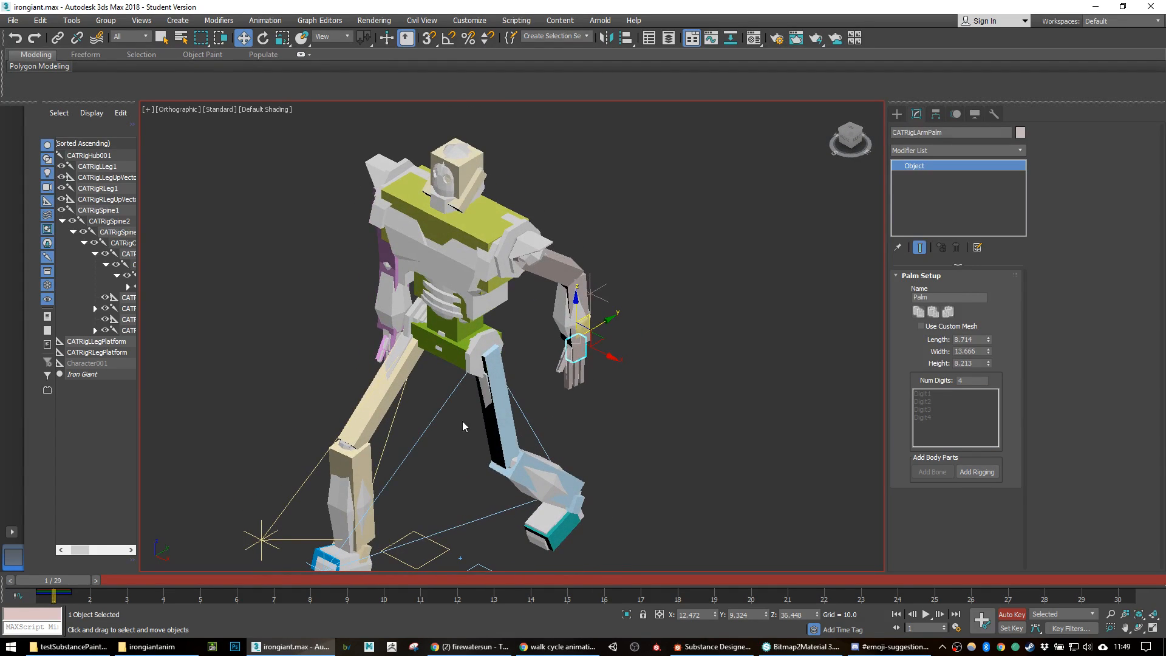
{"action": "middle_click_drag", "start_coordinate": [587, 317], "coordinate": [651, 347], "text": "alt"}
{"action": "mouse_move", "coordinate": [596, 324]}
{"action": "left_mouse_down"}
{"action": "mouse_move", "coordinate": [550, 334]}
{"action": "mouse_move", "coordinate": [586, 335]}
{"action": "left_mouse_up"}
{"action": "middle_click_drag", "start_coordinate": [462, 329], "coordinate": [469, 330], "text": "alt"}
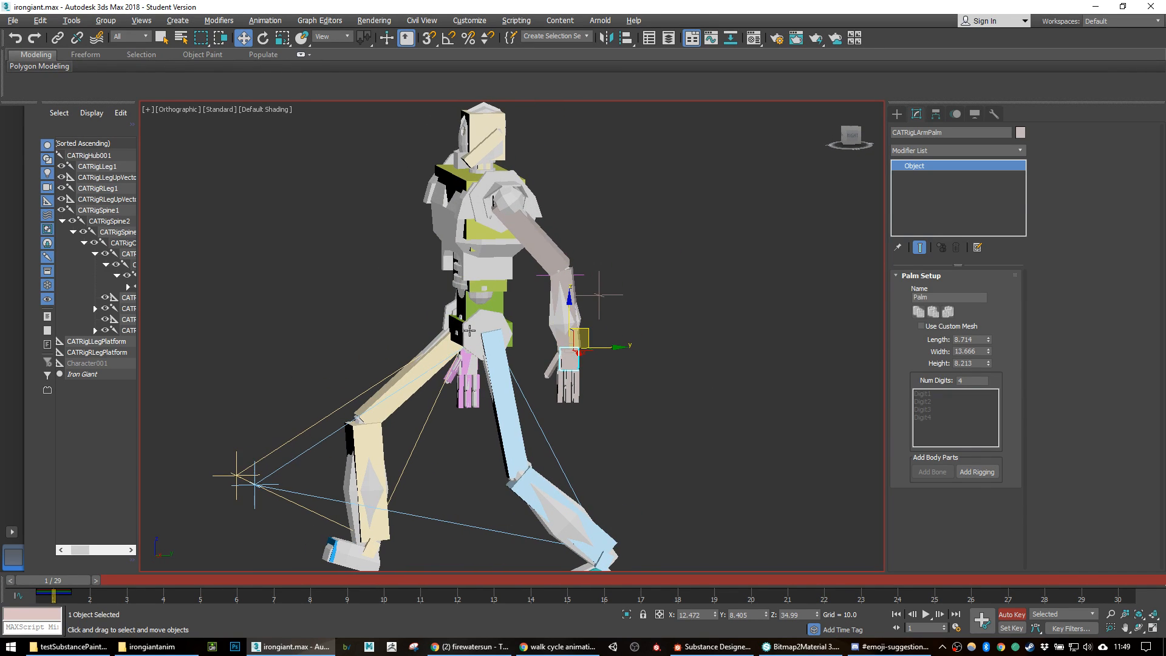
Step: Swing the right arm forward by moving its palm forward and up, and rotate the palm about 52.5 degrees
{"action": "left_click", "coordinate": [509, 339]}
{"action": "left_click_drag", "start_coordinate": [486, 338], "coordinate": [471, 296]}
{"action": "key", "text": "e"}
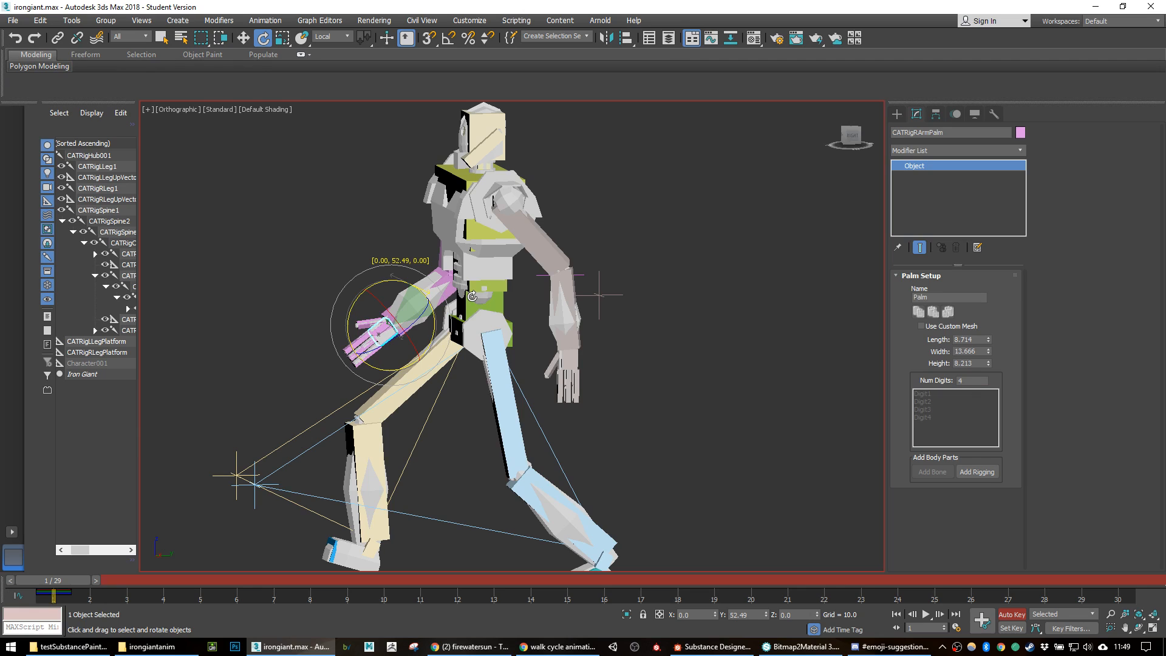
{"action": "key", "text": "w"}
{"action": "middle_click_drag", "start_coordinate": [442, 419], "coordinate": [406, 378], "text": "alt"}
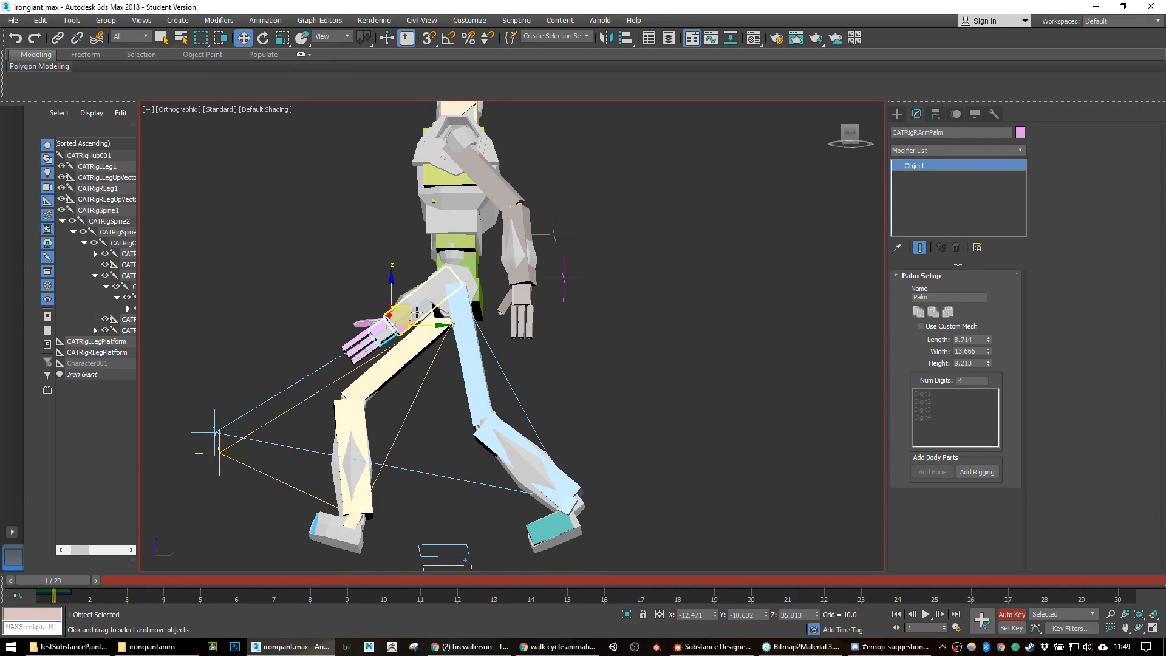
Step: Move the right palm about 1 unit further forward and 1.3 units up, and swing the left palm slightly further back
{"action": "left_click_drag", "start_coordinate": [410, 308], "coordinate": [405, 301]}
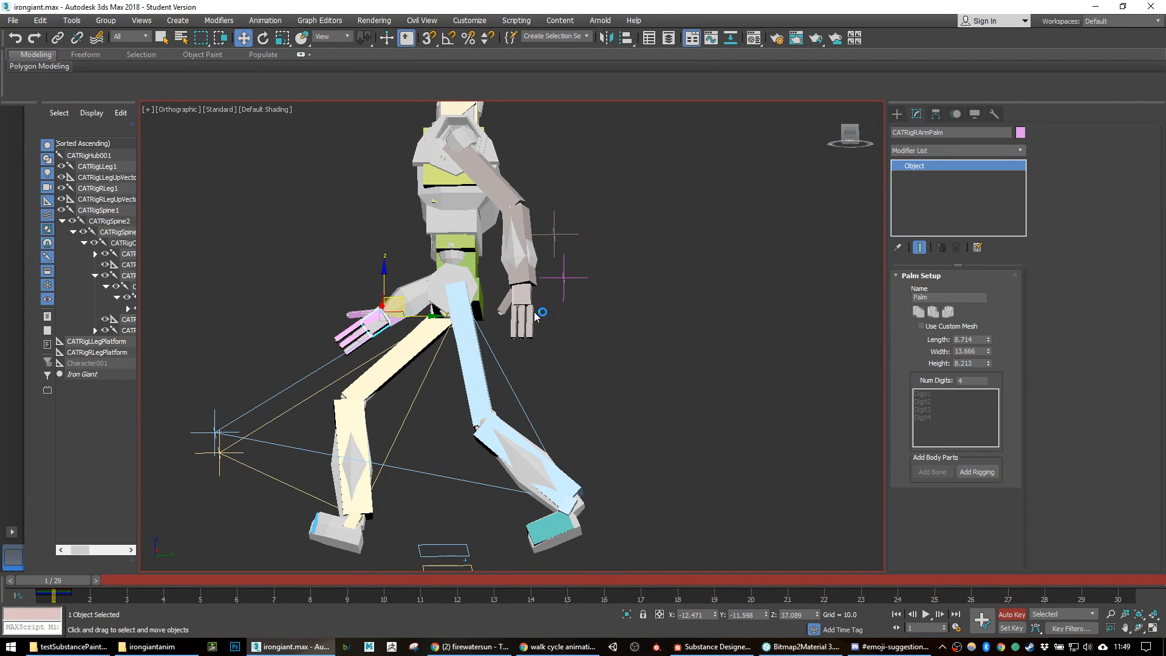
{"action": "left_click", "coordinate": [548, 285]}
{"action": "left_click_drag", "start_coordinate": [547, 277], "coordinate": [577, 269]}
{"action": "key", "text": "e"}
{"action": "middle_click_drag", "start_coordinate": [576, 268], "coordinate": [401, 349], "text": "alt"}
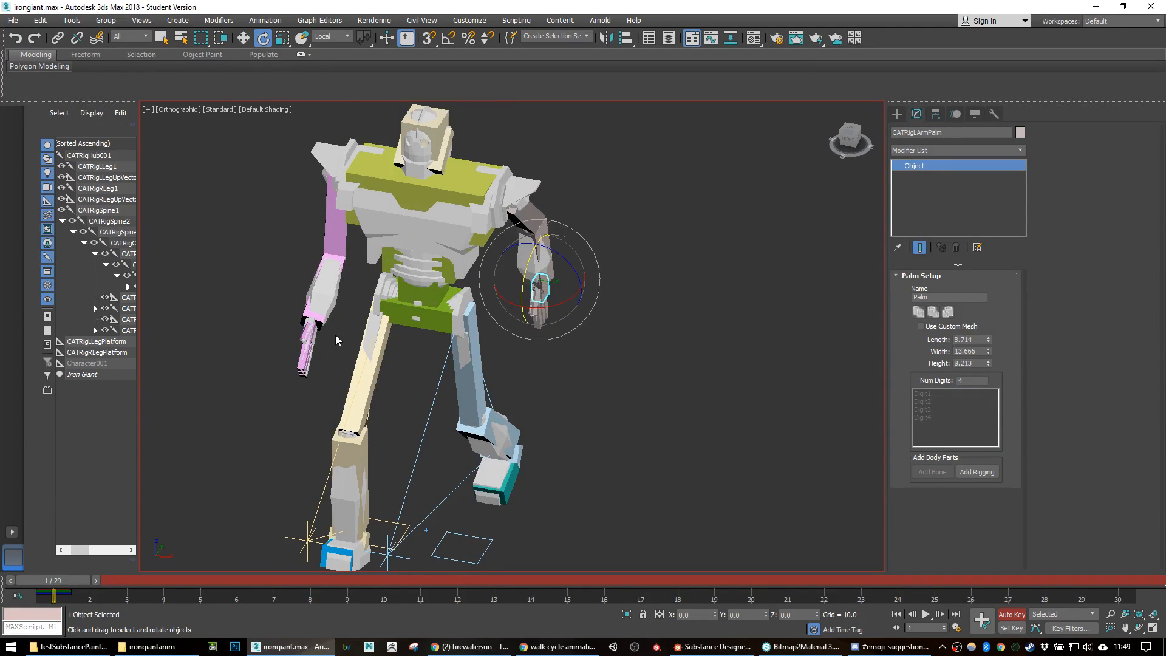
{"action": "middle_click_drag", "start_coordinate": [335, 334], "coordinate": [316, 334], "text": "alt"}
{"action": "scroll", "coordinate": [310, 328], "scroll_direction": "up", "scroll_amount": 2}
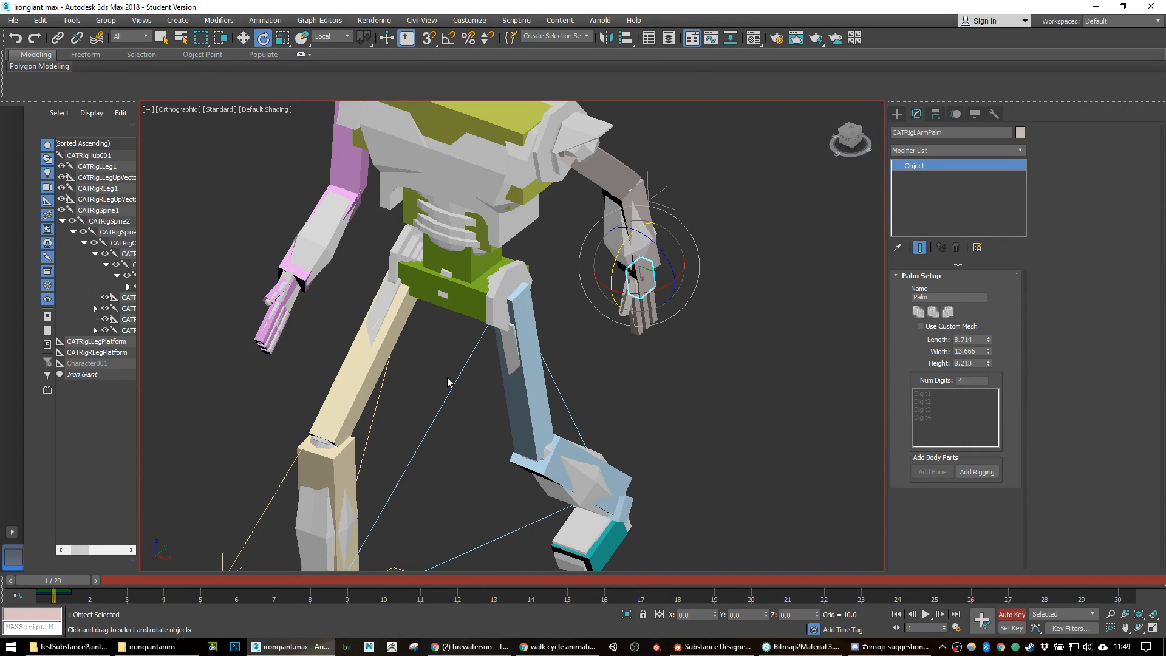
{"action": "scroll", "coordinate": [447, 385], "scroll_direction": "down", "scroll_amount": 4}
{"action": "middle_click_drag", "start_coordinate": [447, 385], "coordinate": [428, 330], "text": "alt"}
{"action": "middle_click_drag", "start_coordinate": [489, 383], "coordinate": [486, 346], "text": "alt"}
Step: Key all parts of the rig at frame 1 and copy that key to frame 15
{"action": "double_click", "coordinate": [455, 318]}
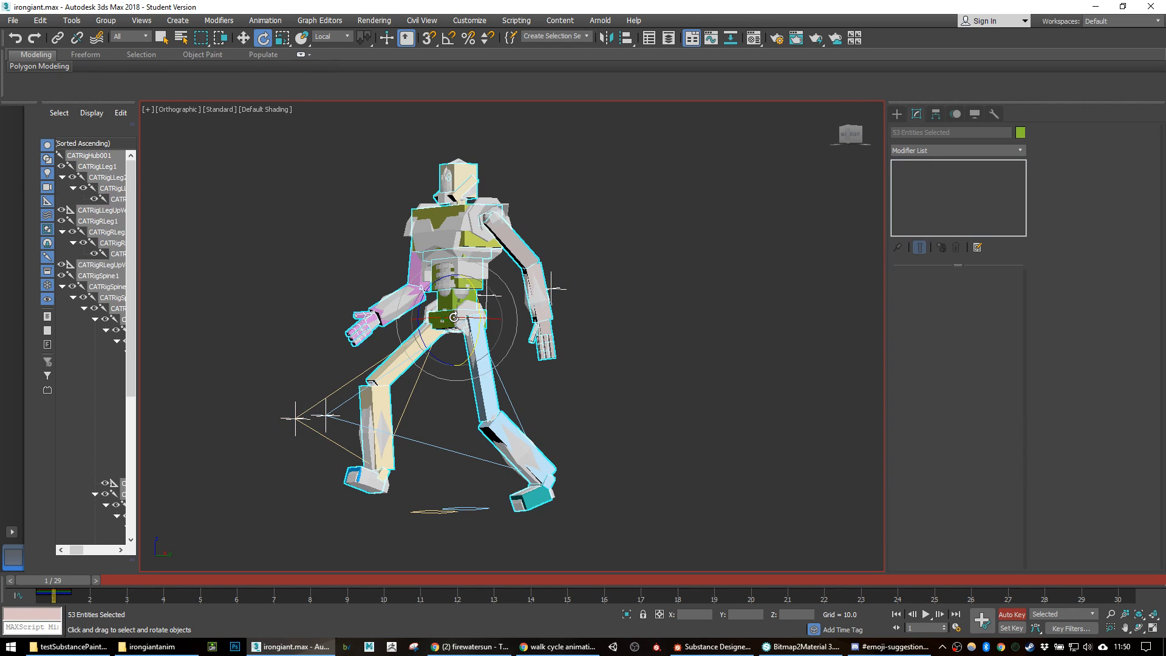
{"action": "left_click", "coordinate": [985, 622]}
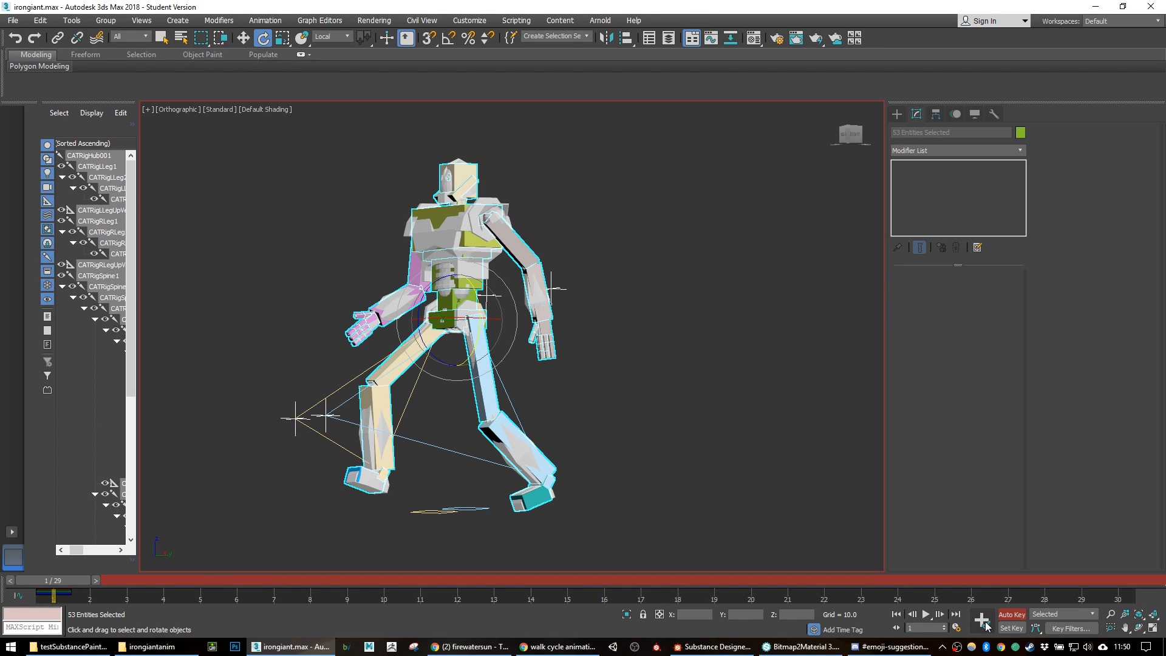
{"action": "middle_click_drag", "start_coordinate": [686, 414], "coordinate": [656, 419], "text": "alt"}
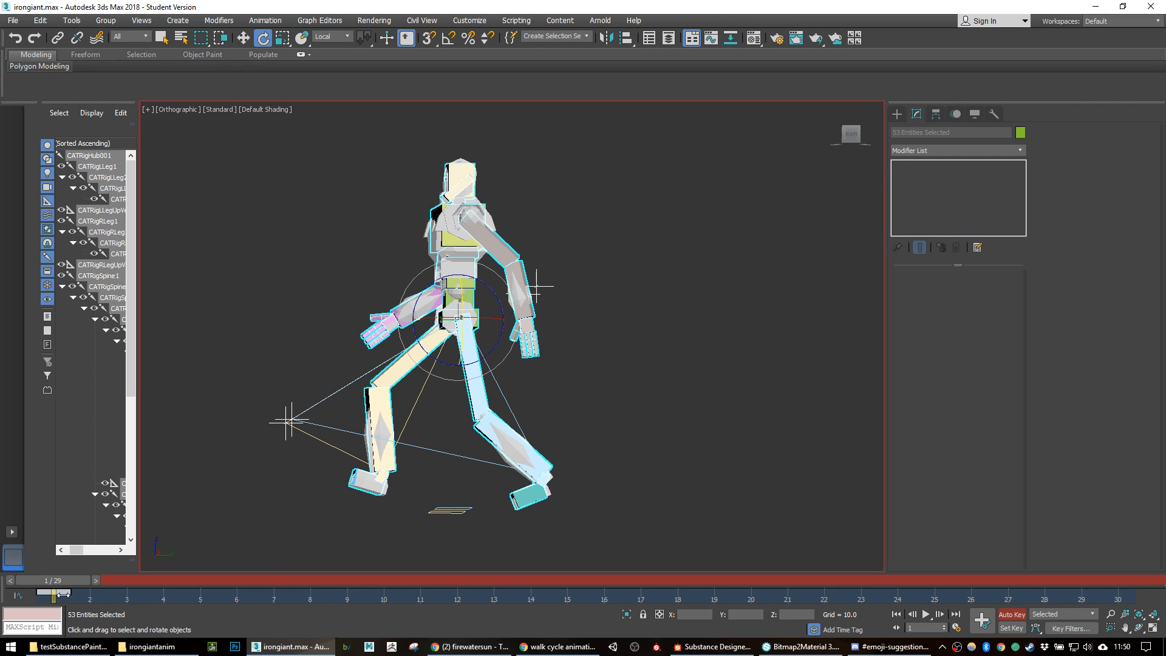
{"action": "left_click_drag", "start_coordinate": [90, 602], "coordinate": [32, 577]}
{"action": "left_click_drag", "start_coordinate": [53, 591], "coordinate": [571, 592], "text": "shift"}
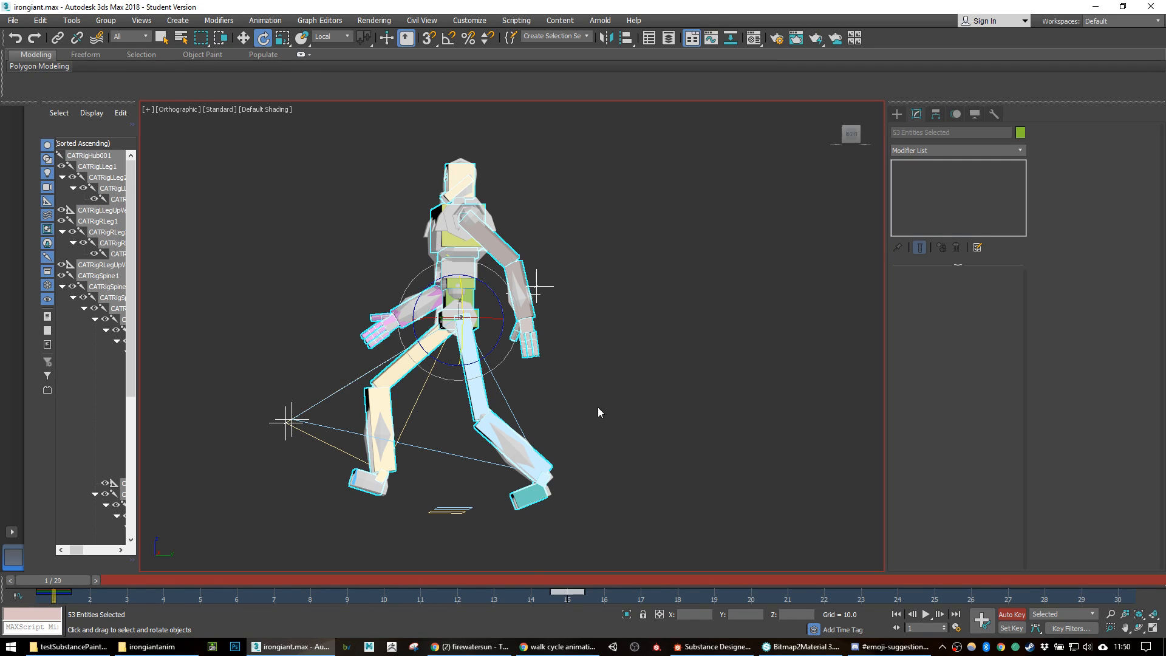
Step: Mirror the leg positions at frame 1 by moving the right ankle behind the body and the left ankle in front
{"action": "left_click", "coordinate": [850, 135]}
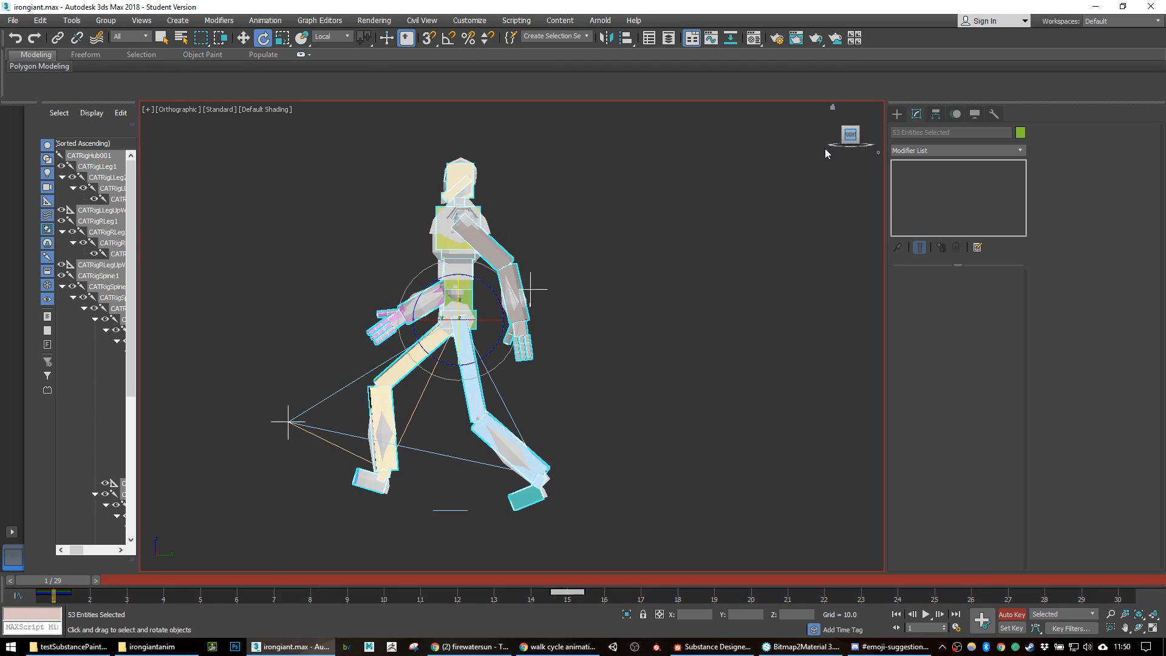
{"action": "scroll", "coordinate": [640, 399], "scroll_direction": "up", "scroll_amount": 3}
{"action": "left_click", "coordinate": [591, 408]}
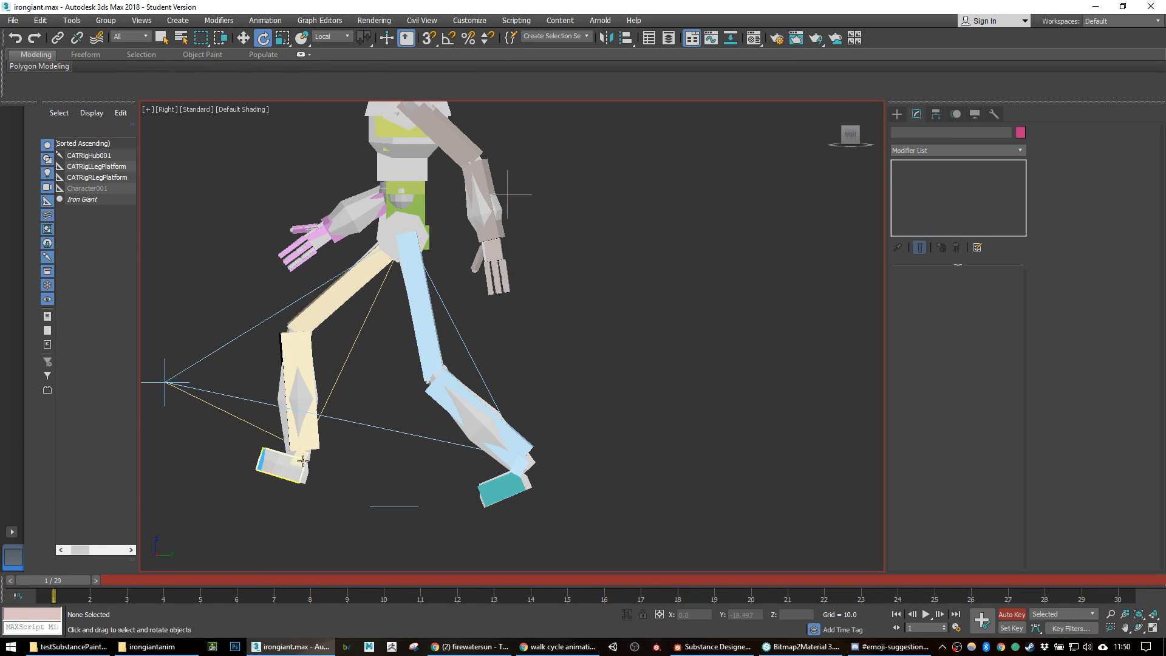
{"action": "left_click", "coordinate": [301, 458]}
{"action": "key", "text": "w"}
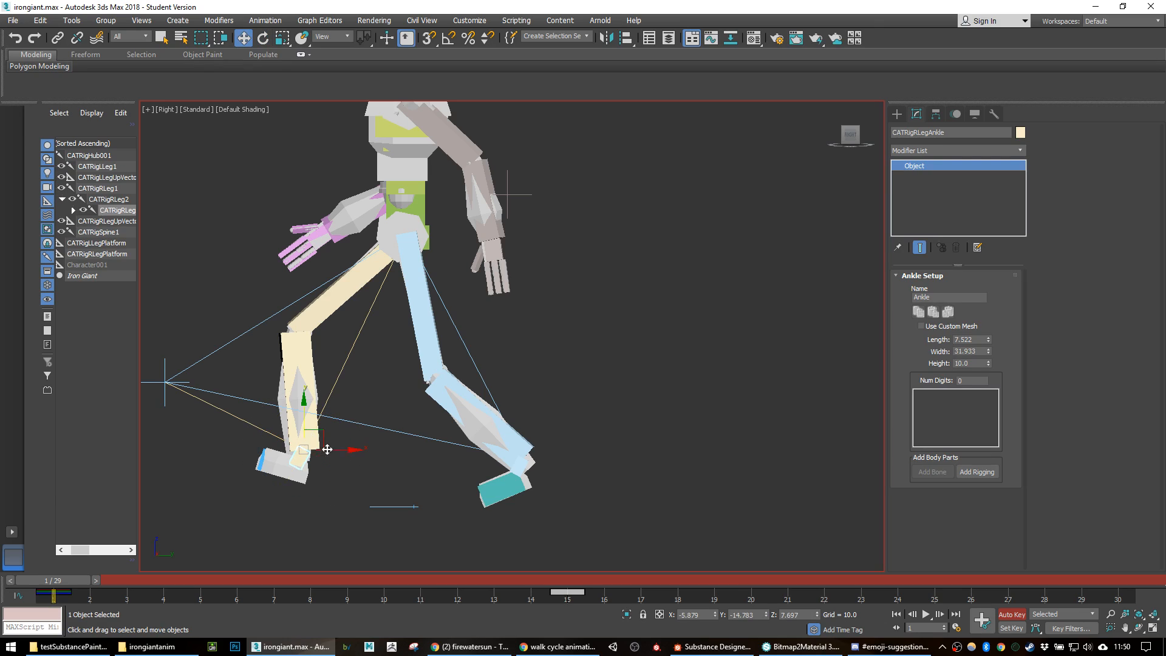
{"action": "left_click_drag", "start_coordinate": [322, 448], "coordinate": [350, 440]}
{"action": "left_click", "coordinate": [516, 471]}
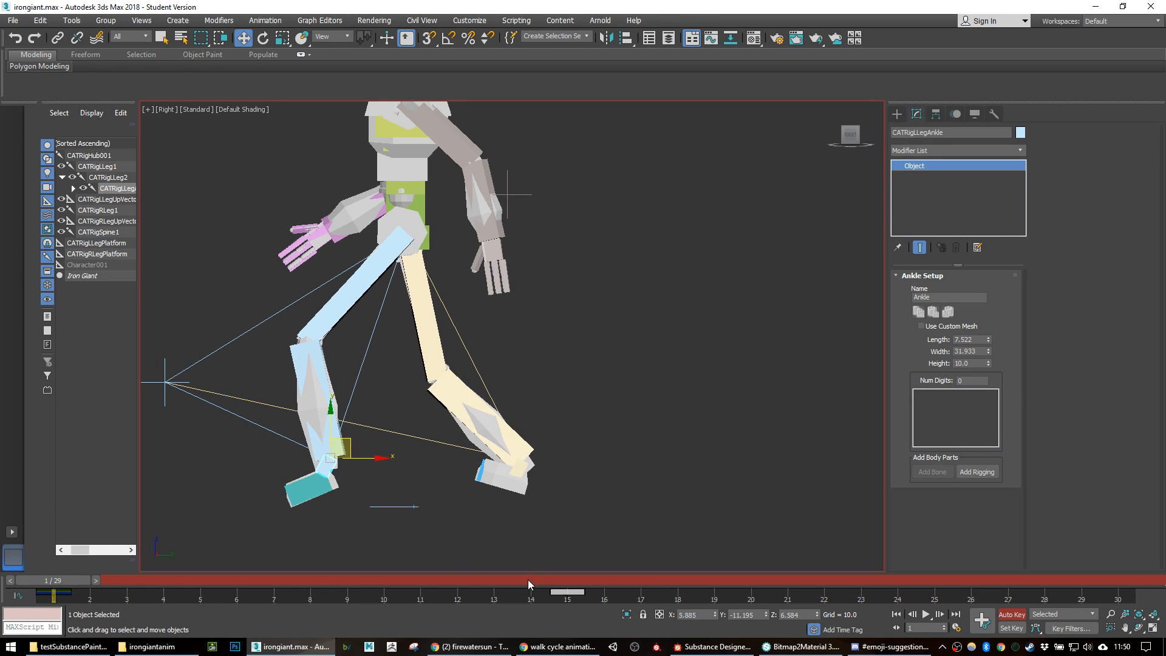
Step: Rotate the left foot so its toes point up and the right foot so its toes point down for the mirrored contact pose
{"action": "left_click_drag", "start_coordinate": [77, 585], "coordinate": [2, 559]}
{"action": "key", "text": "w"}
{"action": "left_click", "coordinate": [311, 490]}
{"action": "key", "text": "e"}
{"action": "left_click_drag", "start_coordinate": [356, 443], "coordinate": [379, 481]}
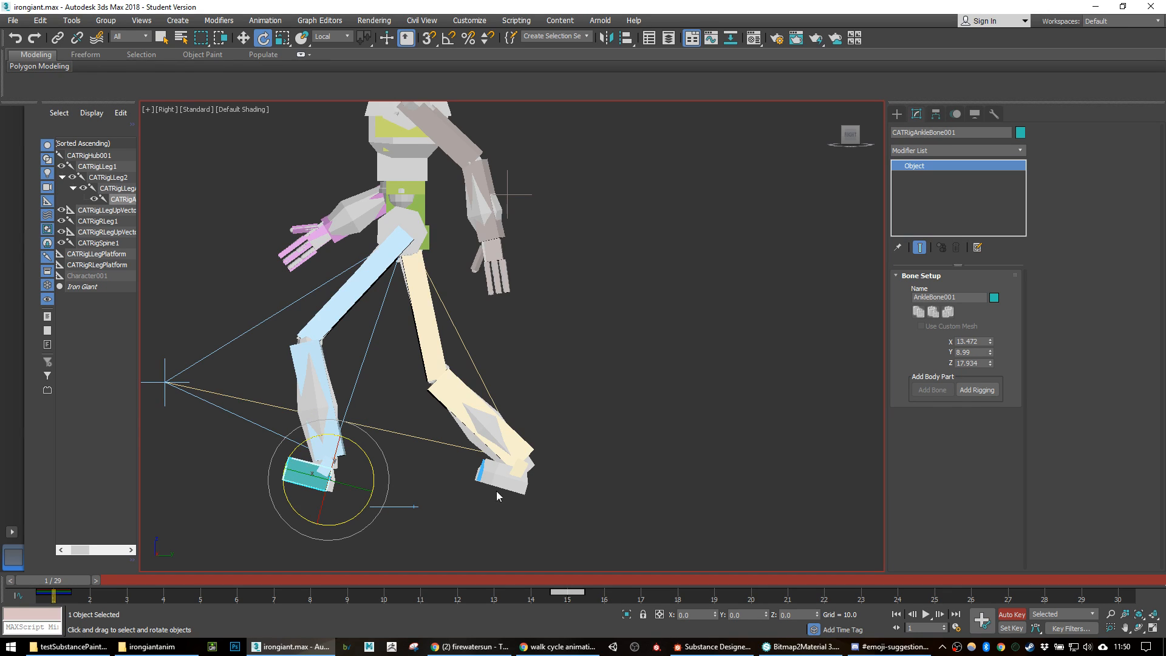
{"action": "left_click", "coordinate": [513, 480]}
{"action": "left_click", "coordinate": [549, 460]}
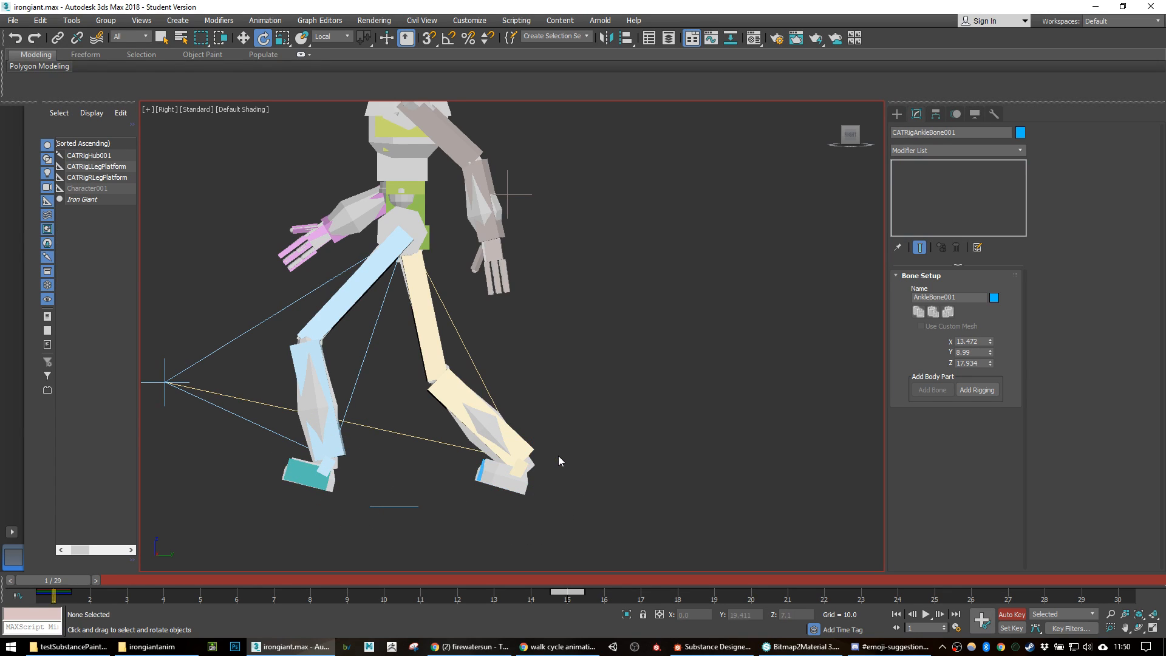
{"action": "left_click", "coordinate": [529, 466]}
{"action": "left_click_drag", "start_coordinate": [554, 450], "coordinate": [528, 424]}
Step: Swing the left arm forward by moving its palm in front of the hips and rotate the palm in line with the forearm
{"action": "scroll", "coordinate": [507, 333], "scroll_direction": "up", "scroll_amount": 3}
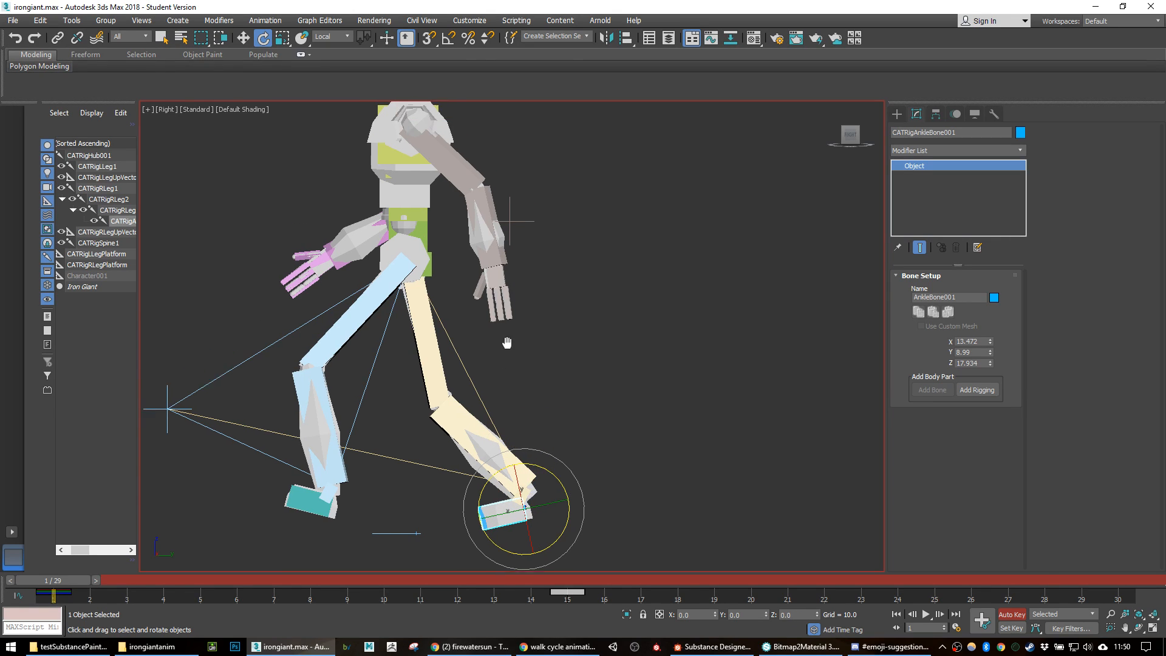
{"action": "left_click", "coordinate": [496, 285]}
{"action": "key", "text": "w"}
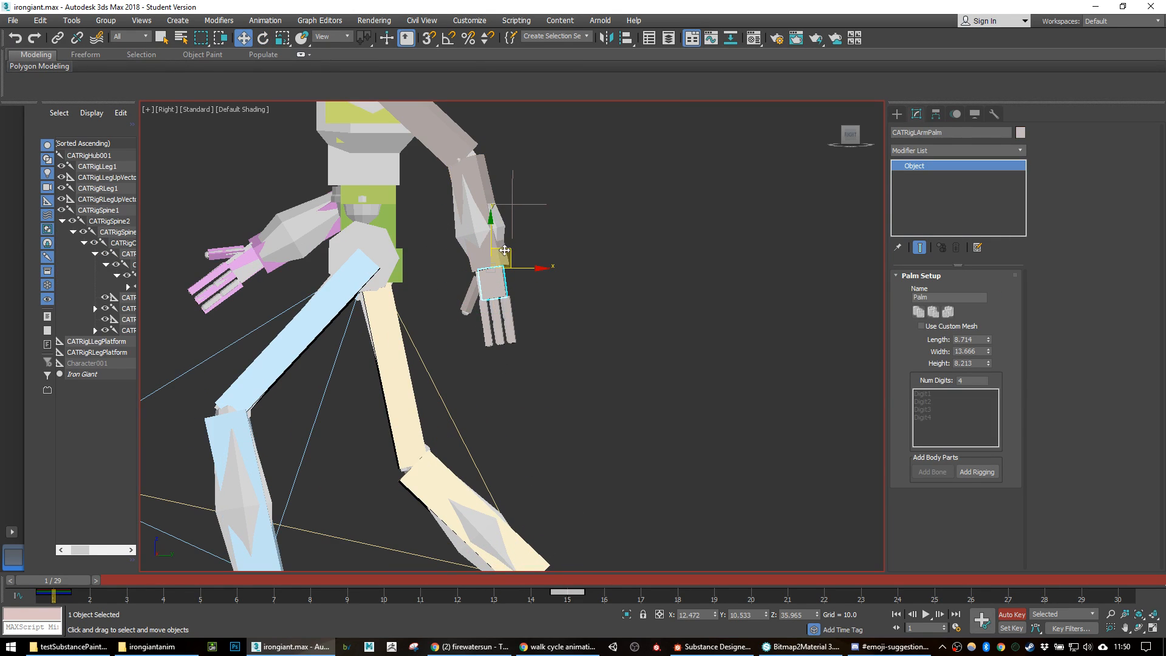
{"action": "left_click_drag", "start_coordinate": [467, 249], "coordinate": [341, 288]}
{"action": "key", "text": "e"}
{"action": "middle_click_drag", "start_coordinate": [438, 243], "coordinate": [466, 227], "text": "alt"}
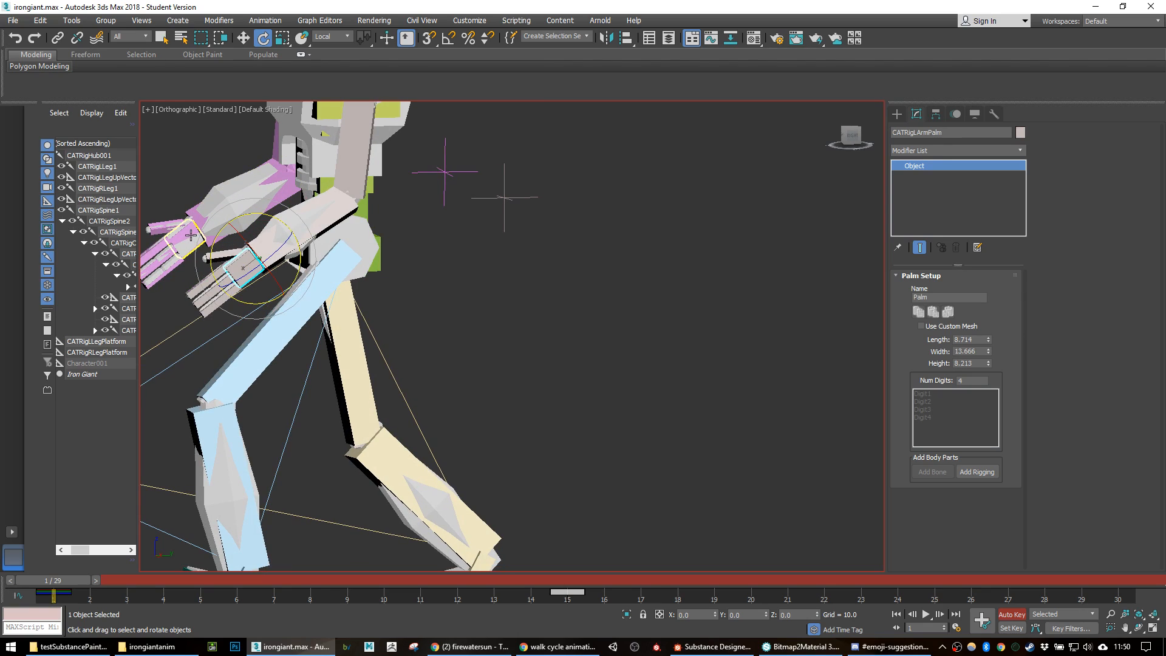
Step: Swing the right arm backward by moving its palm behind the body, rotate the palm about 54.5 degrees, and nudge it slightly back
{"action": "left_click", "coordinate": [852, 139]}
{"action": "middle_click_drag", "start_coordinate": [331, 292], "coordinate": [367, 359]}
{"action": "key", "text": "w"}
{"action": "left_click_drag", "start_coordinate": [268, 297], "coordinate": [518, 242]}
{"action": "key", "text": "e"}
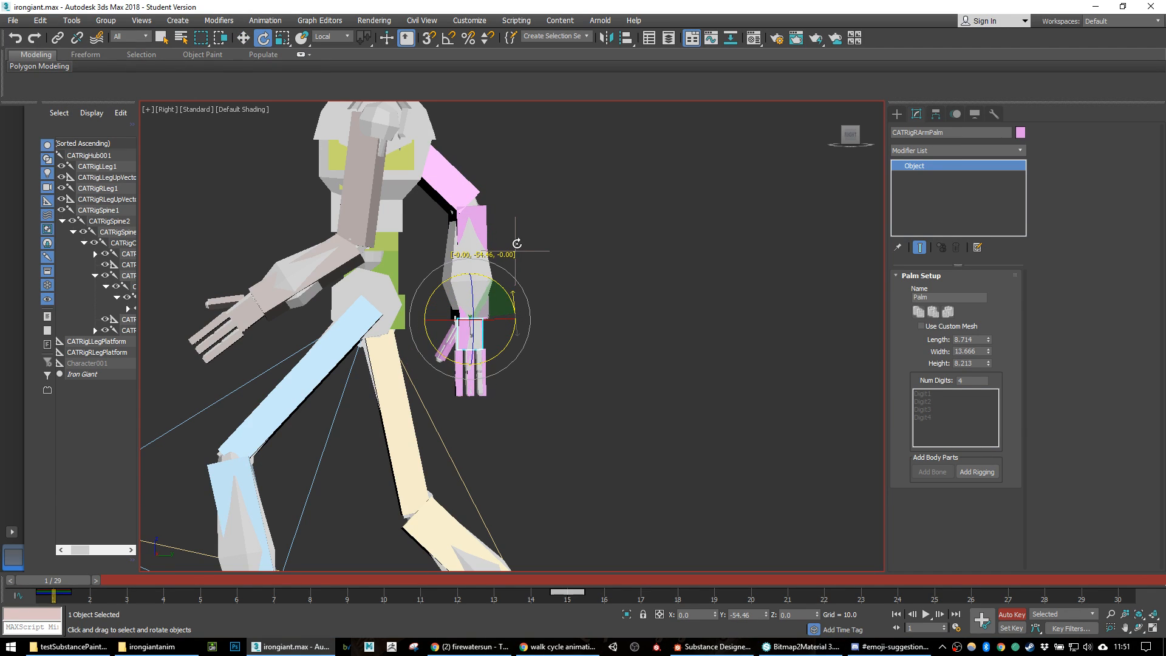
{"action": "key", "text": "w"}
{"action": "left_click_drag", "start_coordinate": [478, 310], "coordinate": [485, 307]}
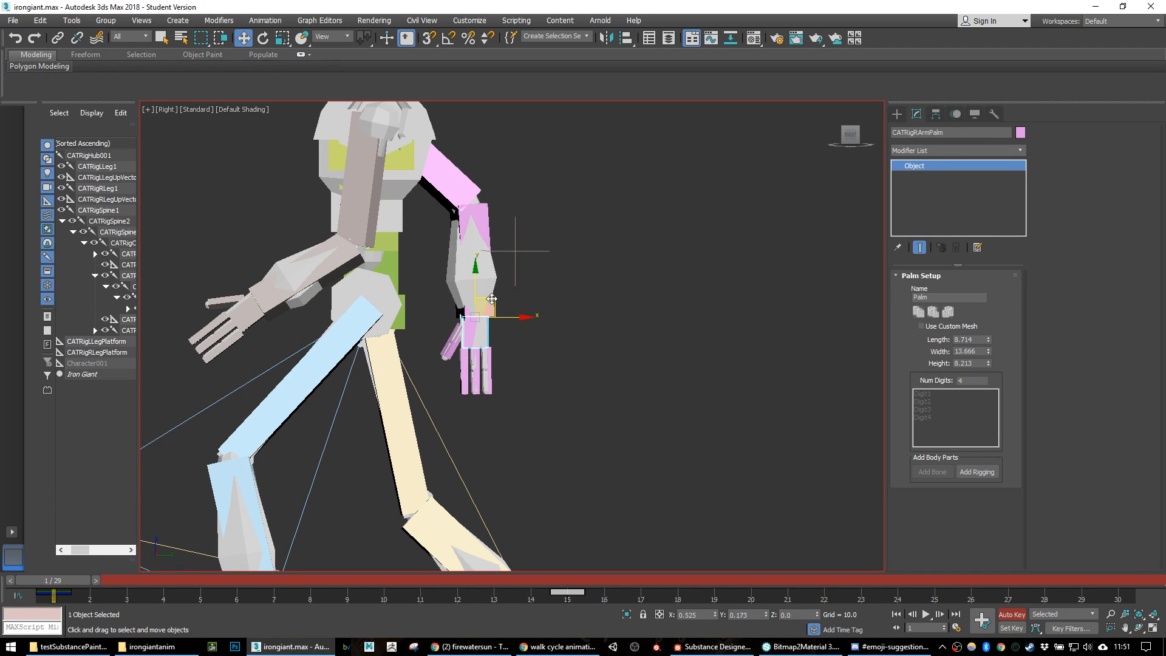
Step: Compare the pose with frame 15, then key the whole rig at frame 1 and copy that key to frame 30
{"action": "scroll", "coordinate": [497, 377], "scroll_direction": "down", "scroll_amount": 3}
{"action": "middle_click_drag", "start_coordinate": [496, 377], "coordinate": [506, 363]}
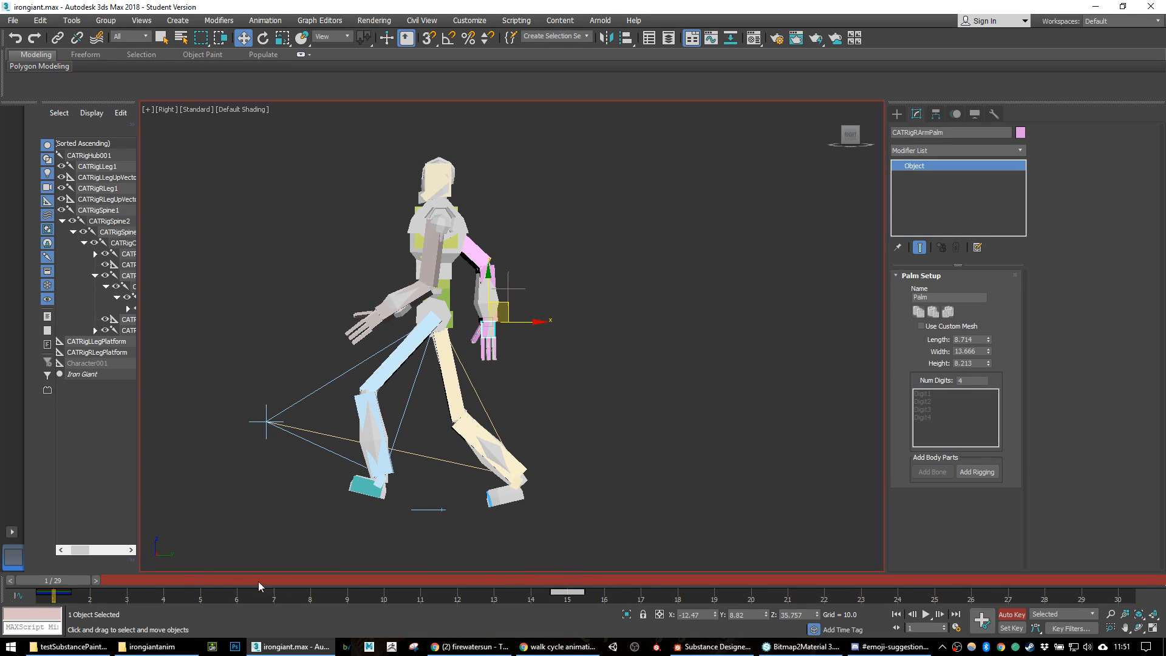
{"action": "left_click_drag", "start_coordinate": [72, 580], "coordinate": [560, 582]}
{"action": "key", "text": "w"}
{"action": "middle_click_drag", "start_coordinate": [515, 402], "coordinate": [630, 374], "text": "alt"}
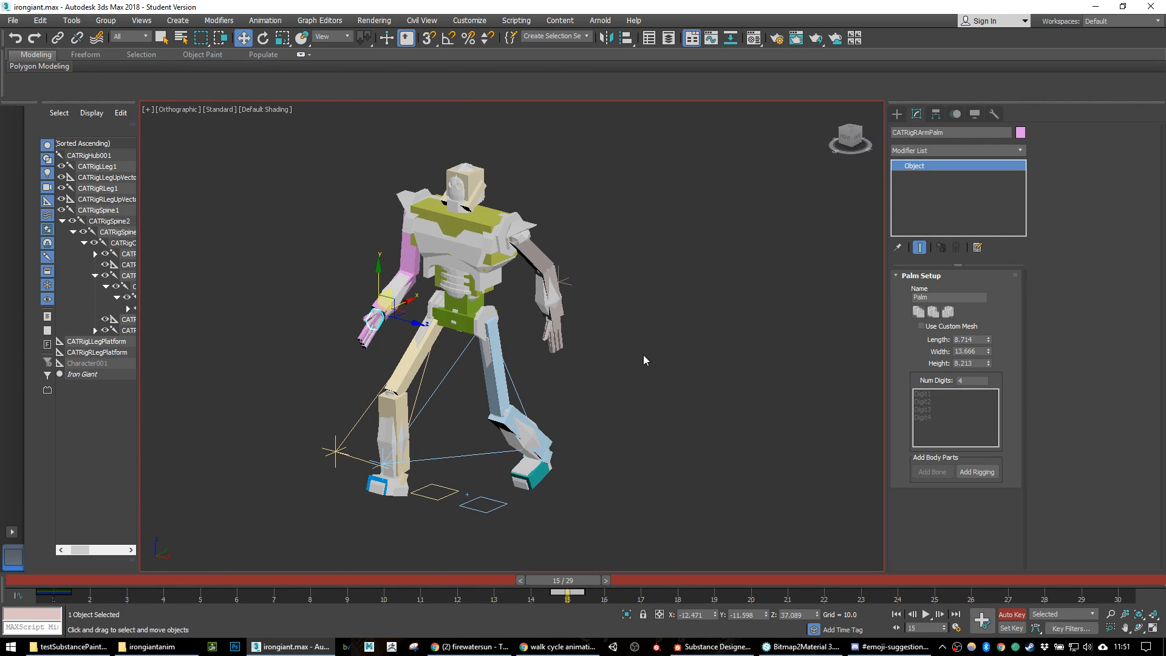
{"action": "left_click", "coordinate": [630, 376]}
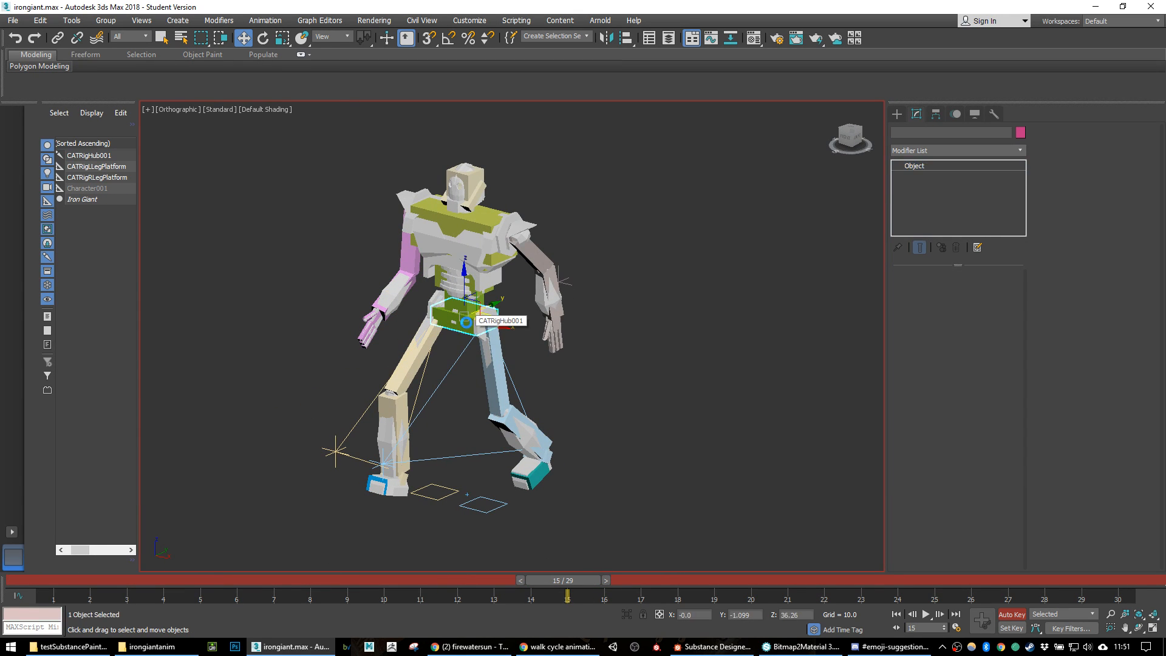
{"action": "double_click", "coordinate": [466, 322]}
{"action": "left_click_drag", "start_coordinate": [577, 579], "coordinate": [49, 583]}
{"action": "left_click", "coordinate": [981, 627]}
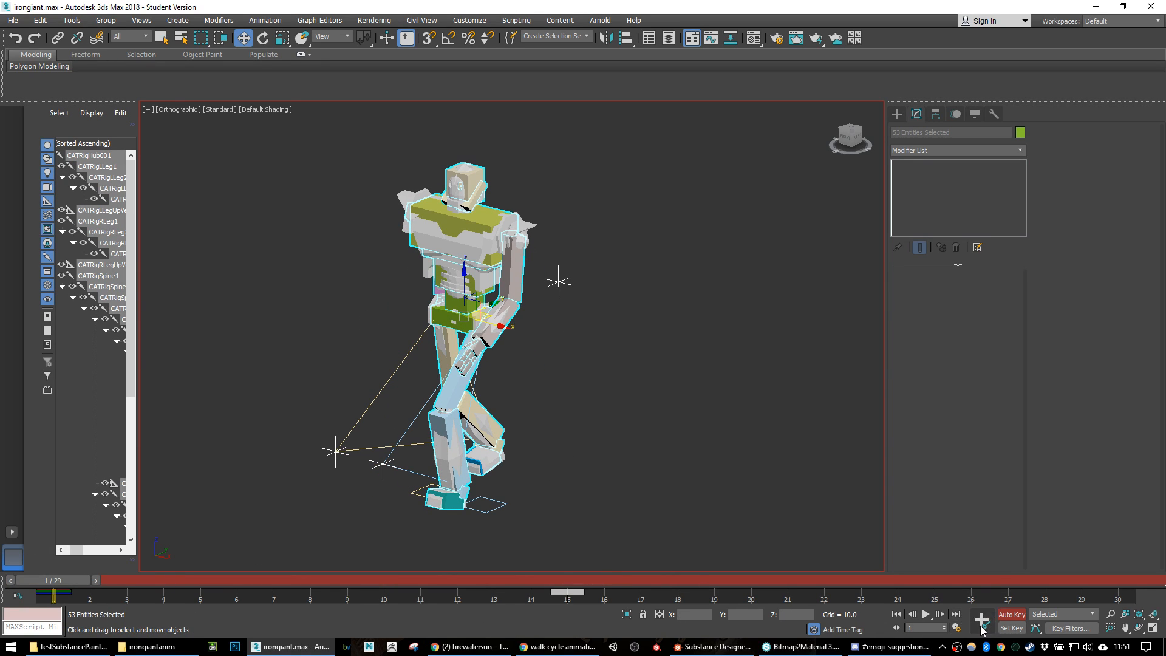
{"action": "left_click_drag", "start_coordinate": [52, 591], "coordinate": [1121, 591], "text": "shift"}
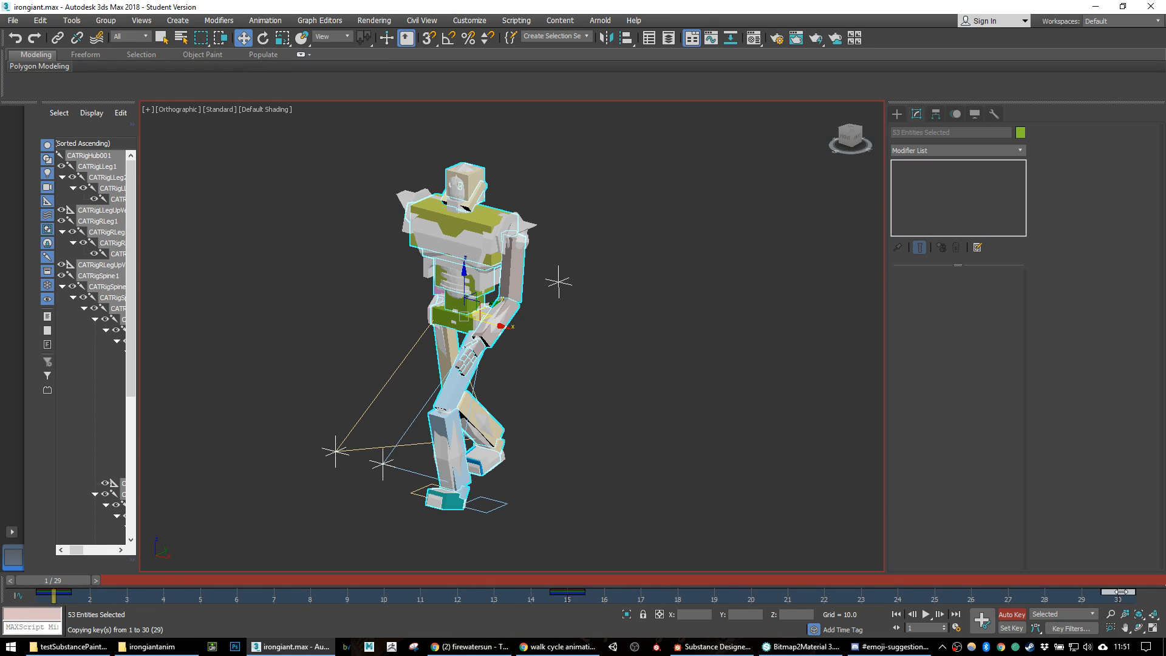
Step: Play back the walk cycle twice and check the motion between the contact poses at frames 1, 15 and 30
{"action": "left_click_drag", "start_coordinate": [72, 581], "coordinate": [1110, 582]}
{"action": "key", "text": "w"}
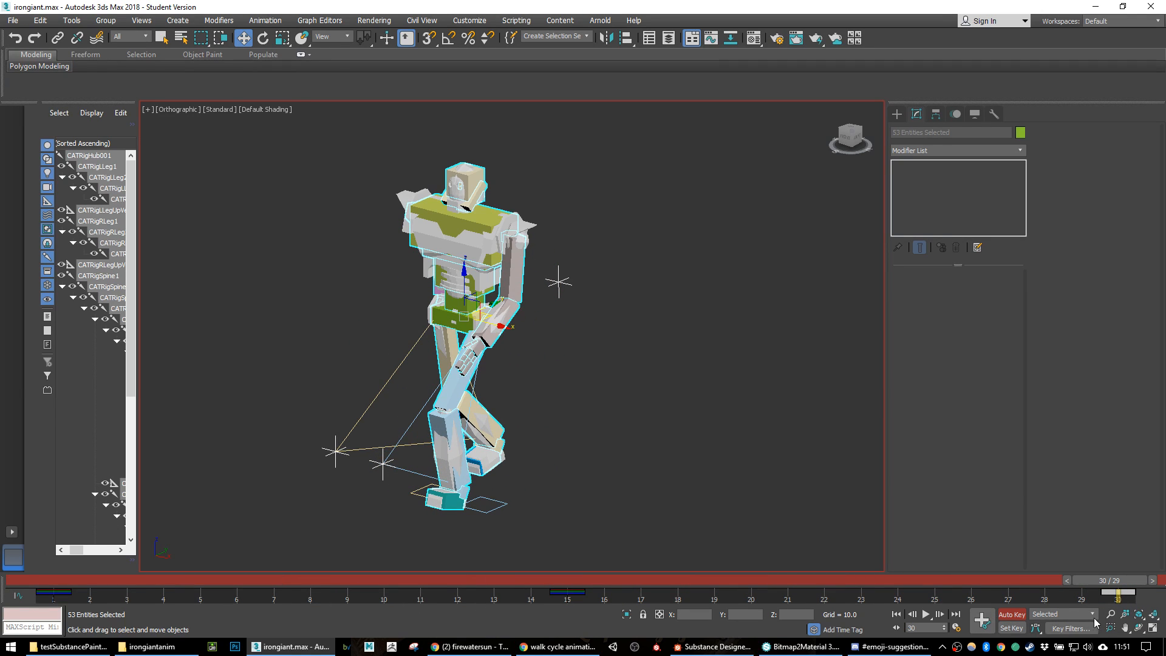
{"action": "left_click", "coordinate": [930, 614]}
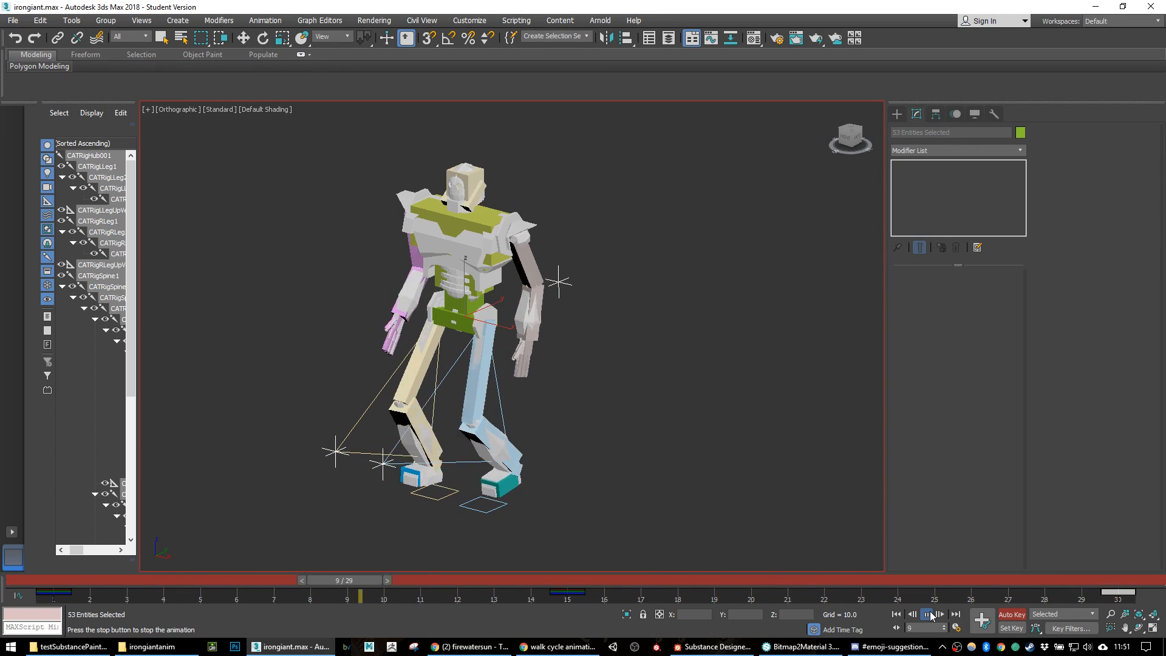
{"action": "left_click", "coordinate": [931, 614]}
{"action": "middle_click_drag", "start_coordinate": [751, 473], "coordinate": [728, 456], "text": "alt"}
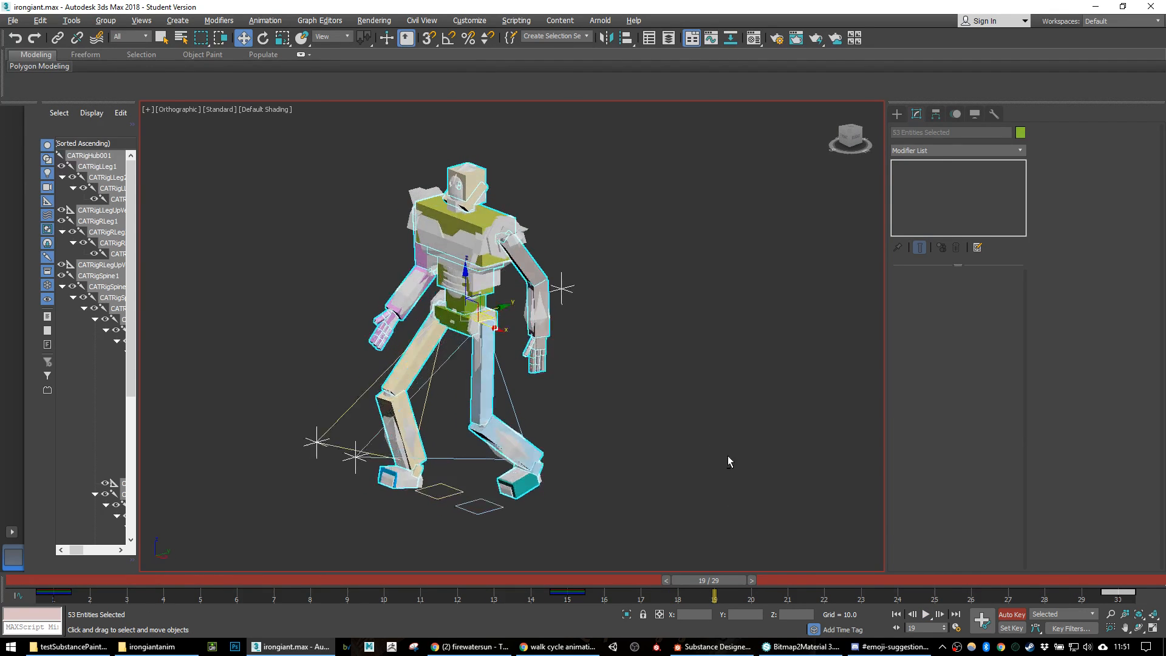
{"action": "left_click", "coordinate": [668, 443]}
{"action": "left_click_drag", "start_coordinate": [719, 585], "coordinate": [75, 563]}
{"action": "key", "text": "w"}
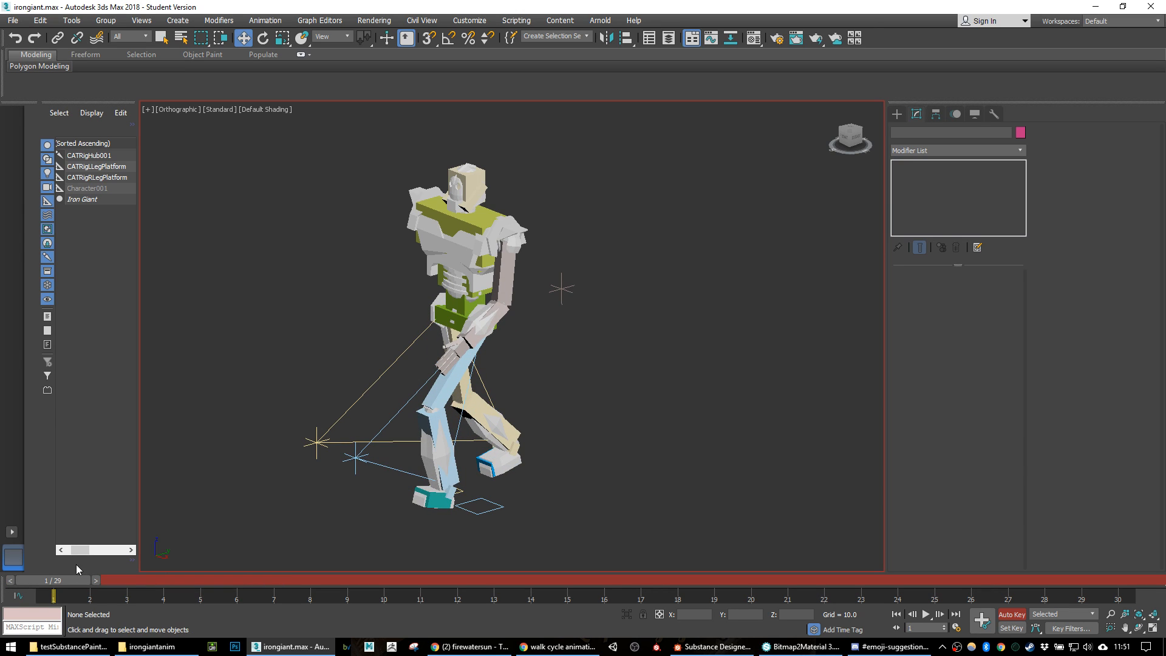
{"action": "left_click", "coordinate": [926, 615]}
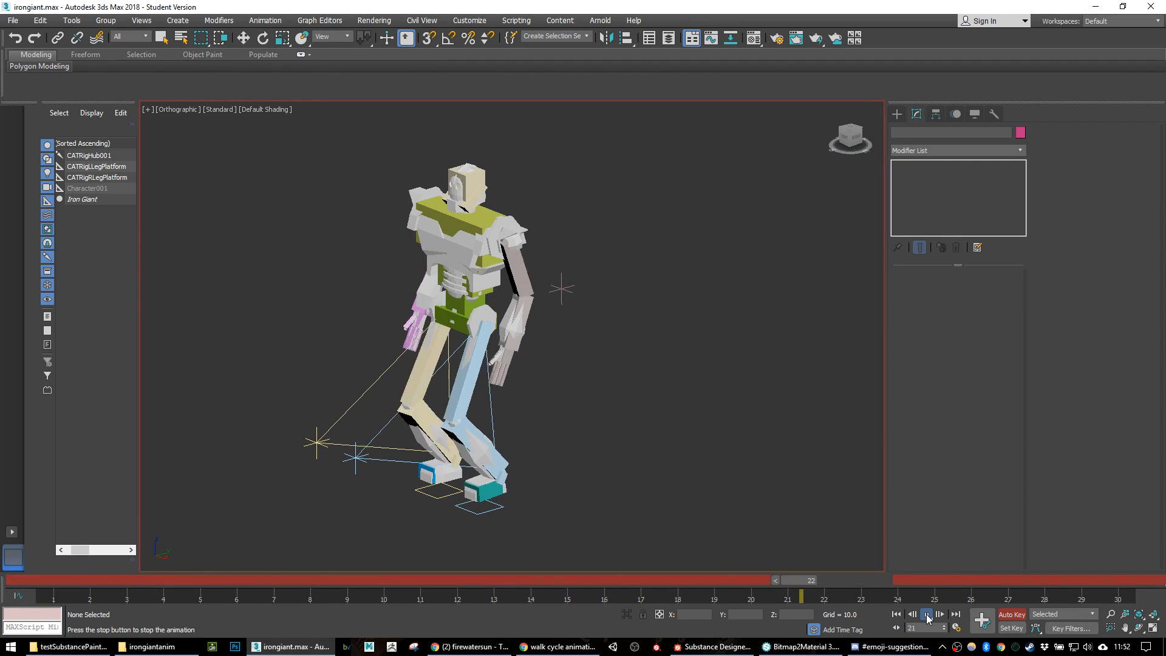
{"action": "left_click", "coordinate": [927, 615]}
{"action": "left_click", "coordinate": [463, 648]}
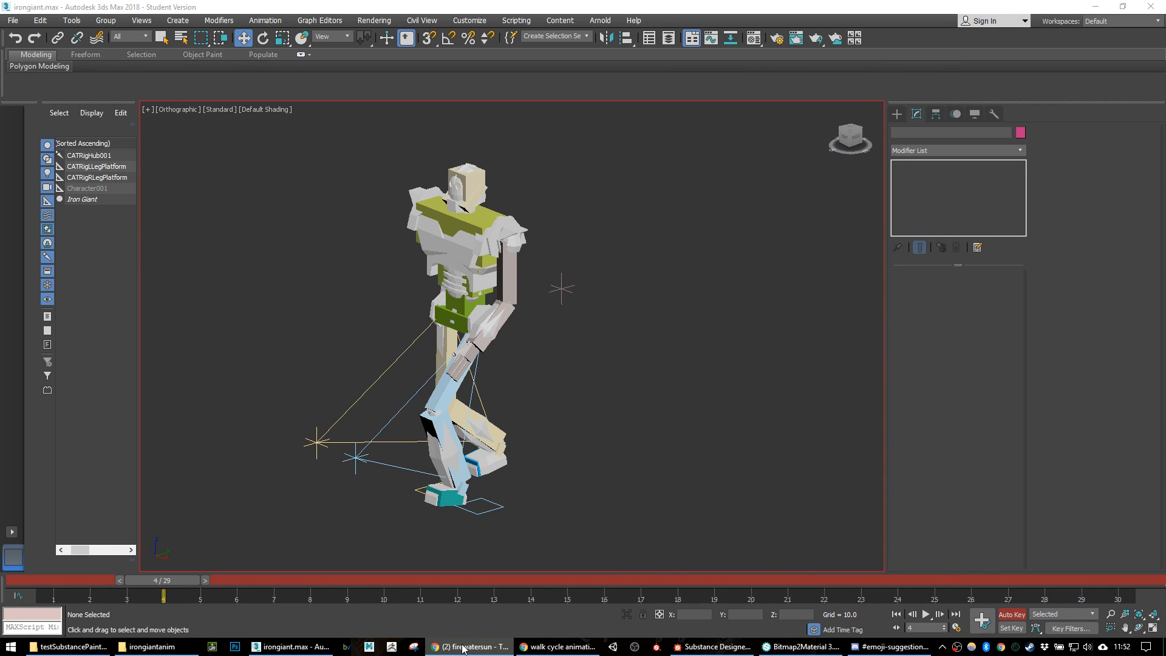
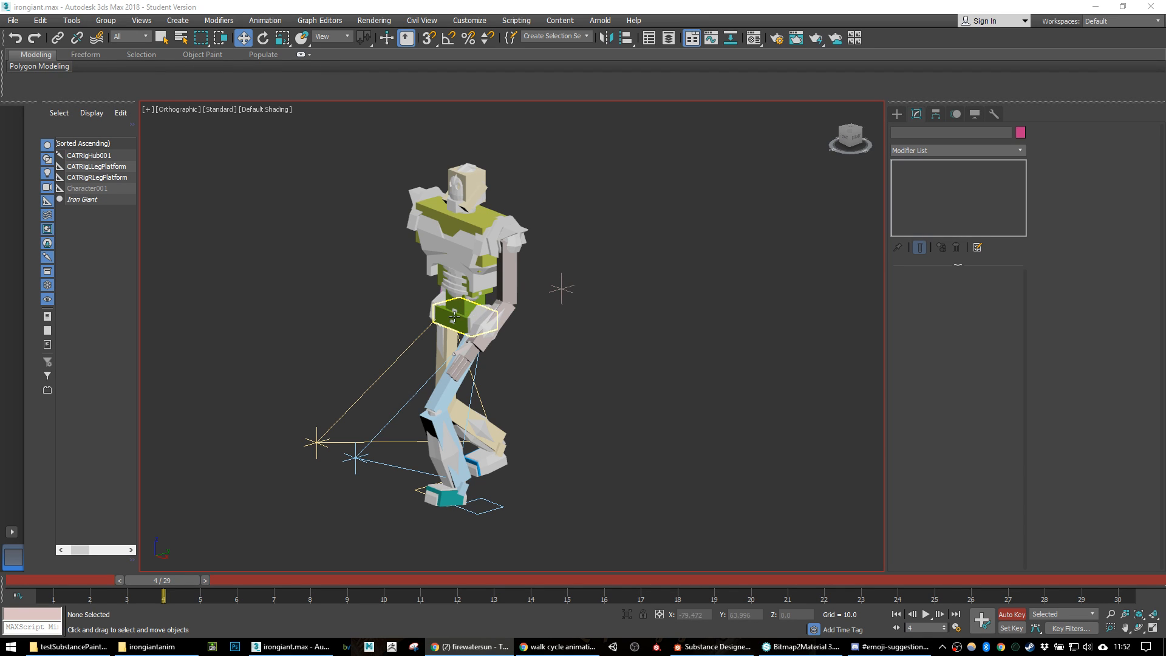
{"action": "left_click", "coordinate": [454, 316]}
{"action": "middle_click_drag", "start_coordinate": [473, 320], "coordinate": [407, 364], "text": "alt"}
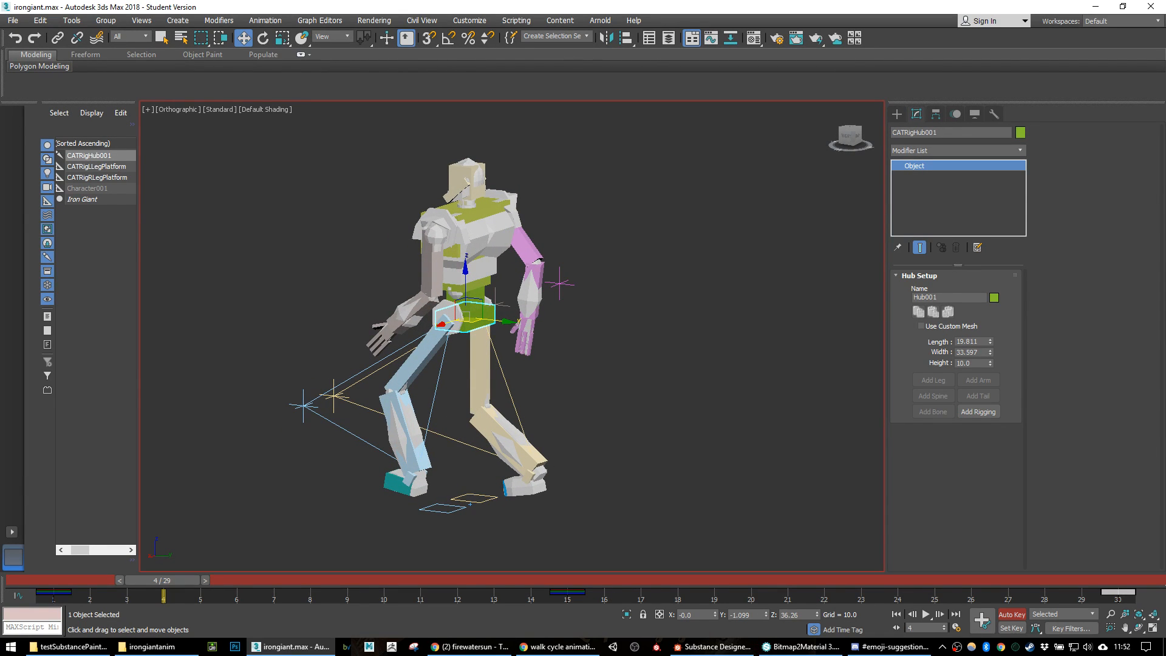
{"action": "left_click", "coordinate": [890, 646]}
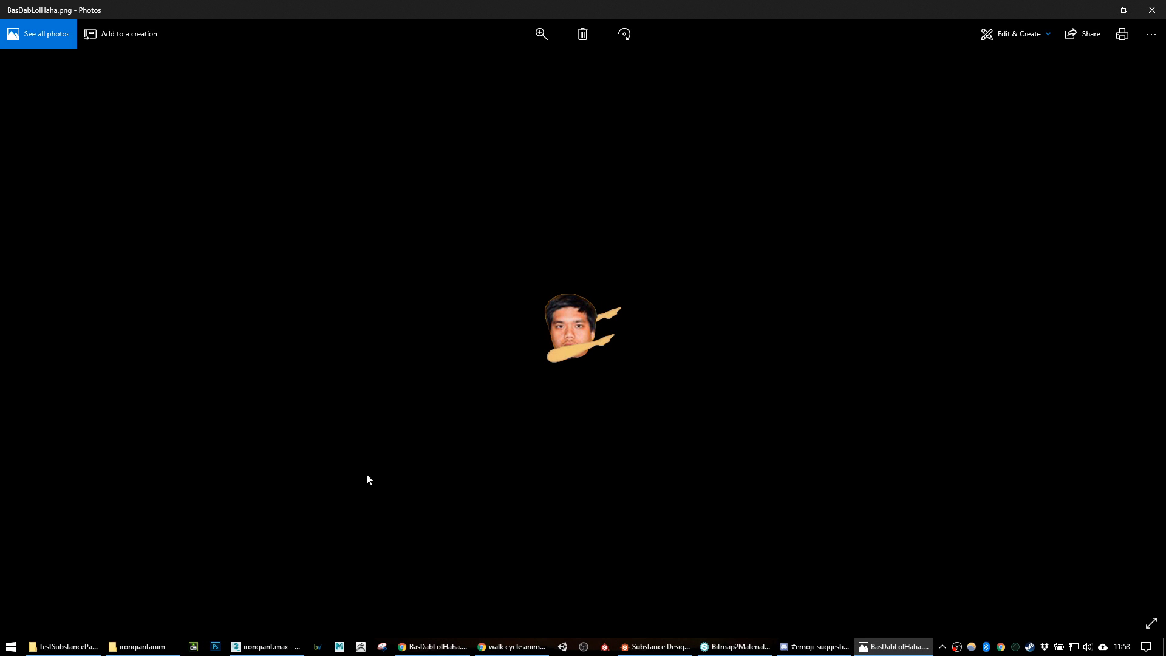
{"action": "left_click_drag", "start_coordinate": [647, 2], "coordinate": [647, 655]}
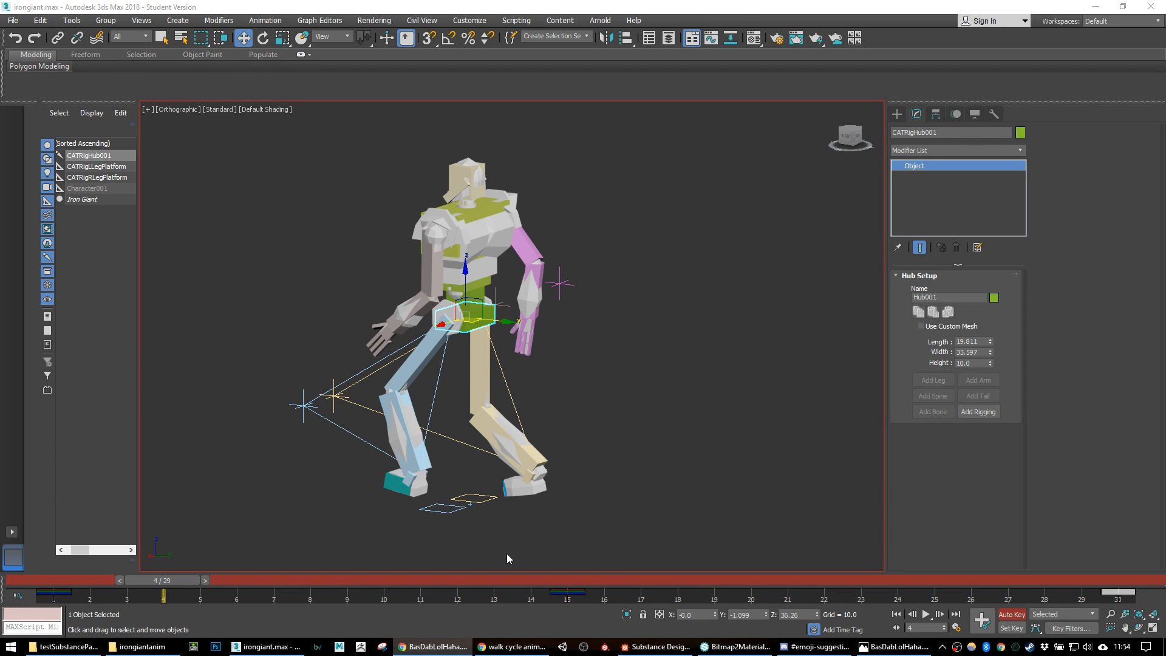
Step: Try to move the head to a new position at frame 4
{"action": "left_click", "coordinate": [418, 440]}
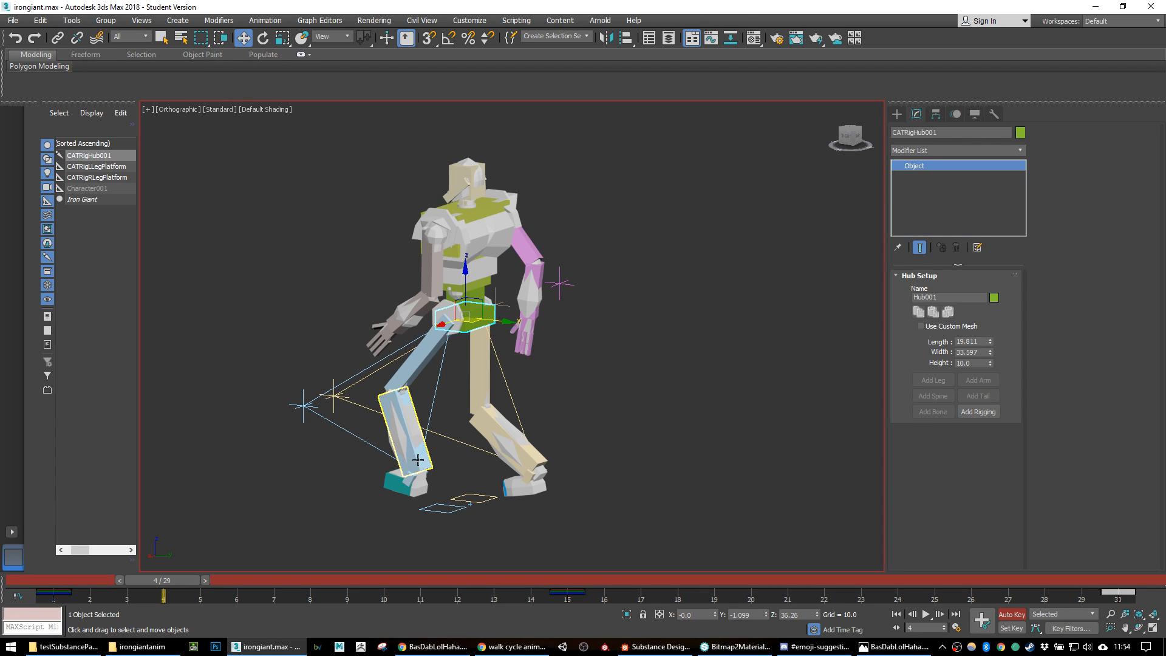
{"action": "middle_click_drag", "start_coordinate": [457, 444], "coordinate": [459, 159], "text": "alt"}
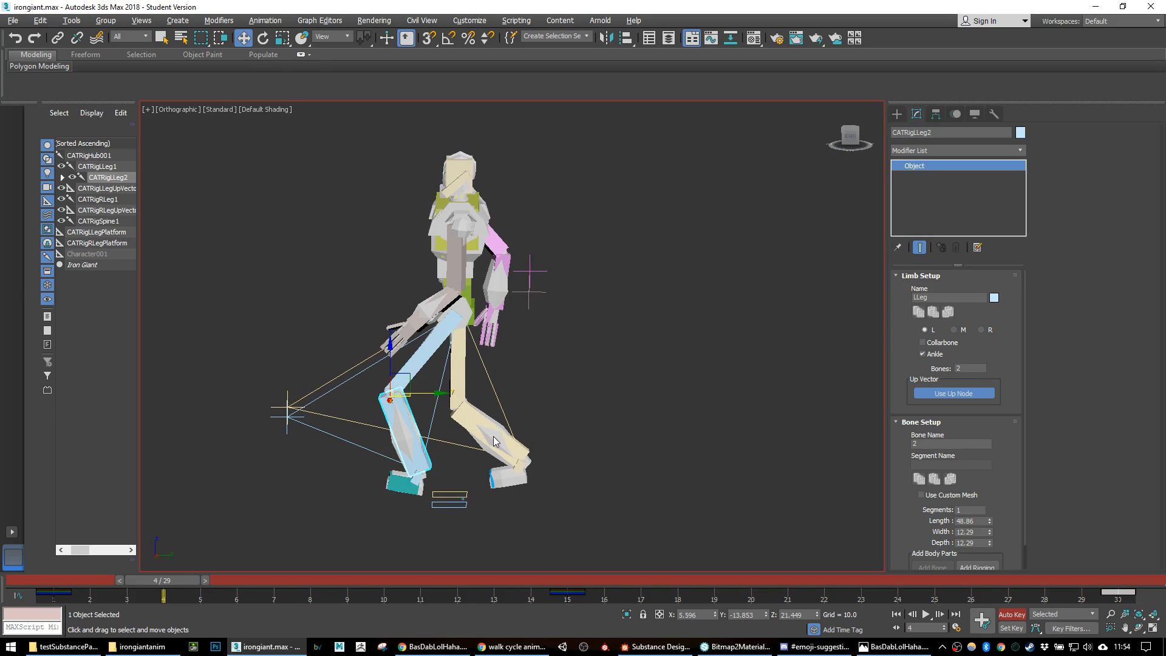
{"action": "left_click", "coordinate": [458, 159]}
{"action": "scroll", "coordinate": [459, 294], "scroll_direction": "up", "scroll_amount": 5}
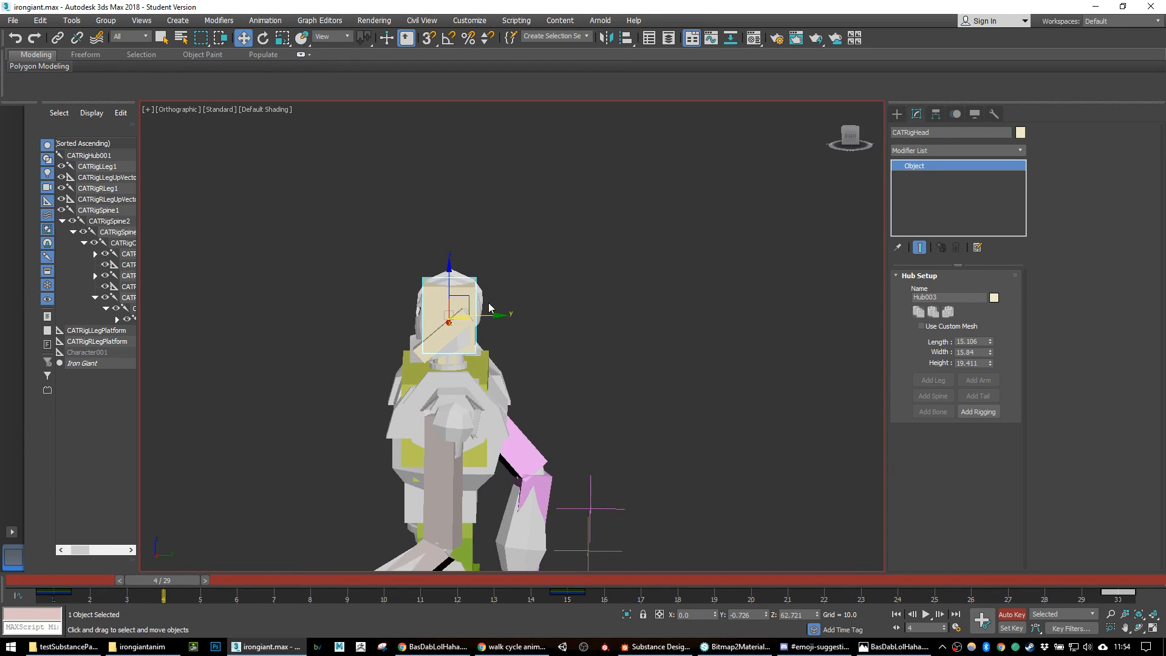
{"action": "mouse_move", "coordinate": [450, 301]}
{"action": "left_mouse_down"}
{"action": "mouse_move", "coordinate": [546, 352]}
{"action": "mouse_move", "coordinate": [321, 233]}
{"action": "mouse_move", "coordinate": [475, 257]}
{"action": "mouse_move", "coordinate": [400, 404]}
{"action": "left_mouse_up"}
{"action": "right_click", "coordinate": [400, 404]}
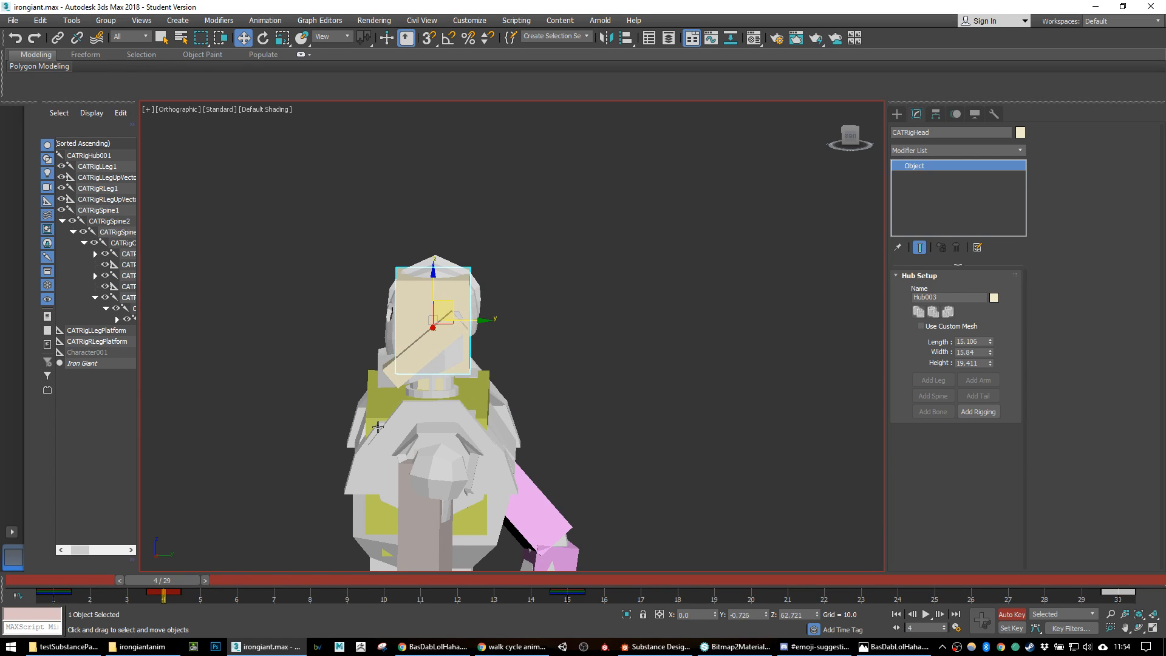
{"action": "key", "text": "f"}
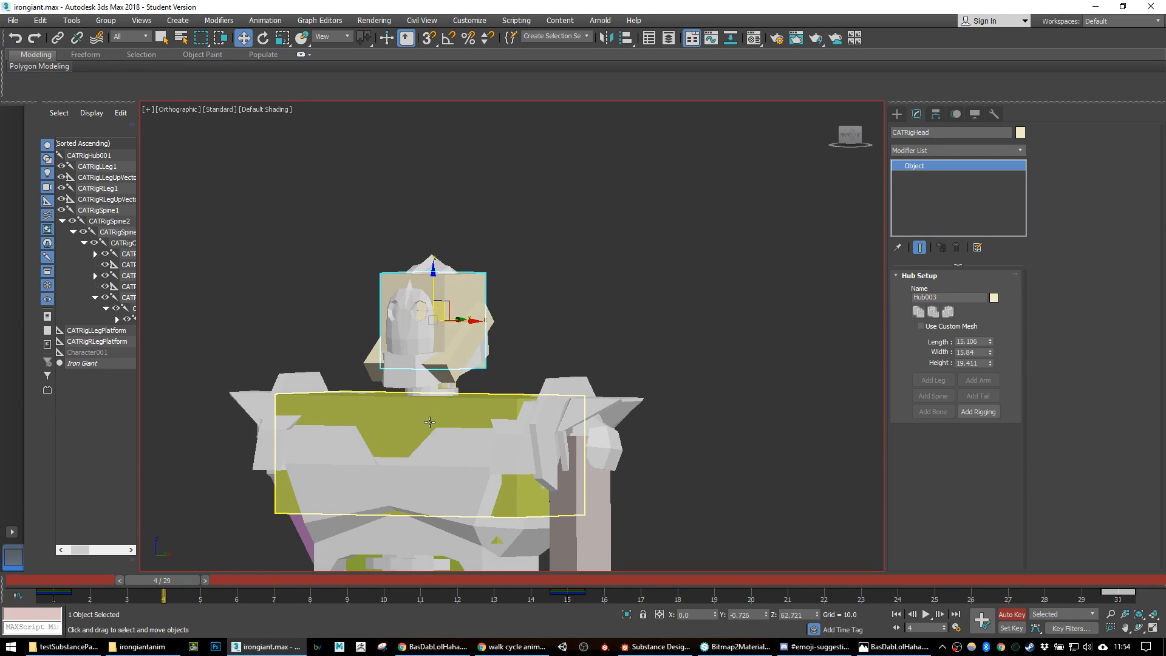
Step: Try to move the chest at frame 4, then restore it and remove the stray key from that frame
{"action": "middle_click_drag", "start_coordinate": [430, 421], "coordinate": [459, 266]}
{"action": "left_click", "coordinate": [463, 282]}
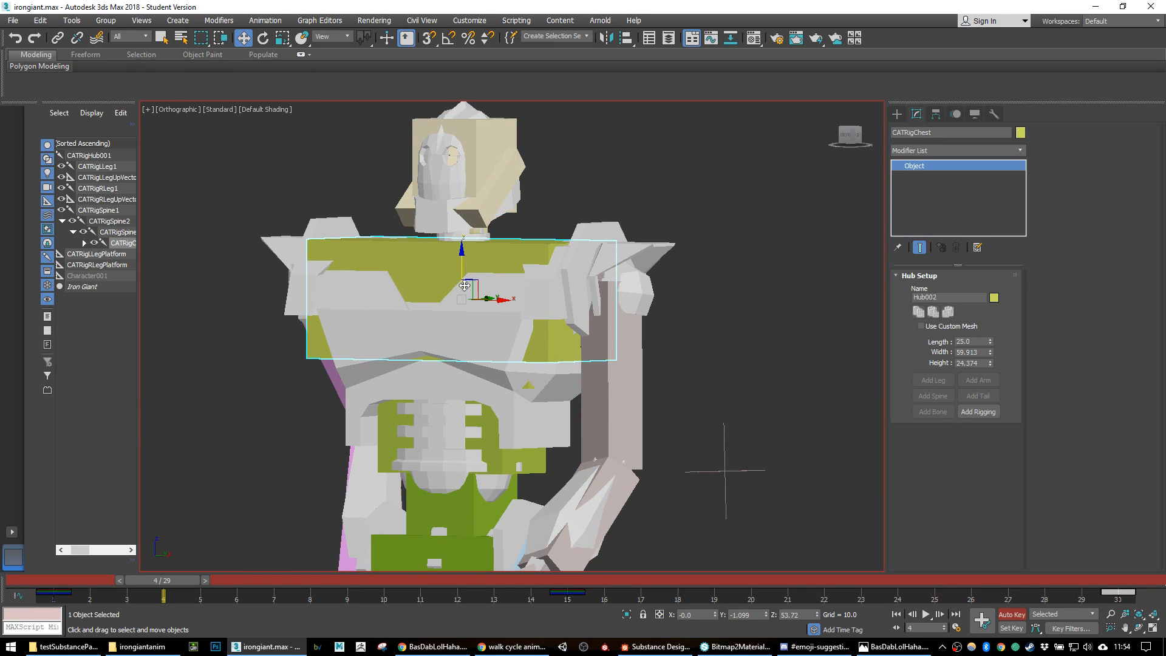
{"action": "scroll", "coordinate": [470, 299], "scroll_direction": "down", "scroll_amount": 3}
{"action": "middle_click_drag", "start_coordinate": [539, 335], "coordinate": [511, 376], "text": "alt"}
{"action": "left_click", "coordinate": [492, 436]}
{"action": "left_click", "coordinate": [461, 281]}
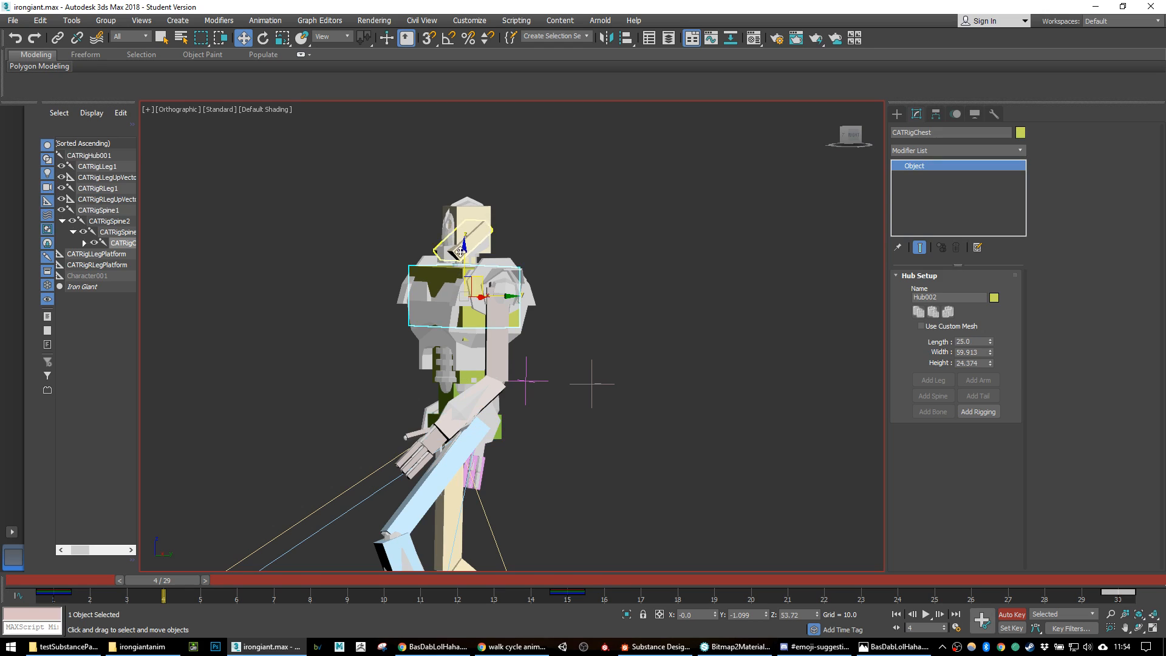
{"action": "left_click_drag", "start_coordinate": [464, 246], "coordinate": [549, 319]}
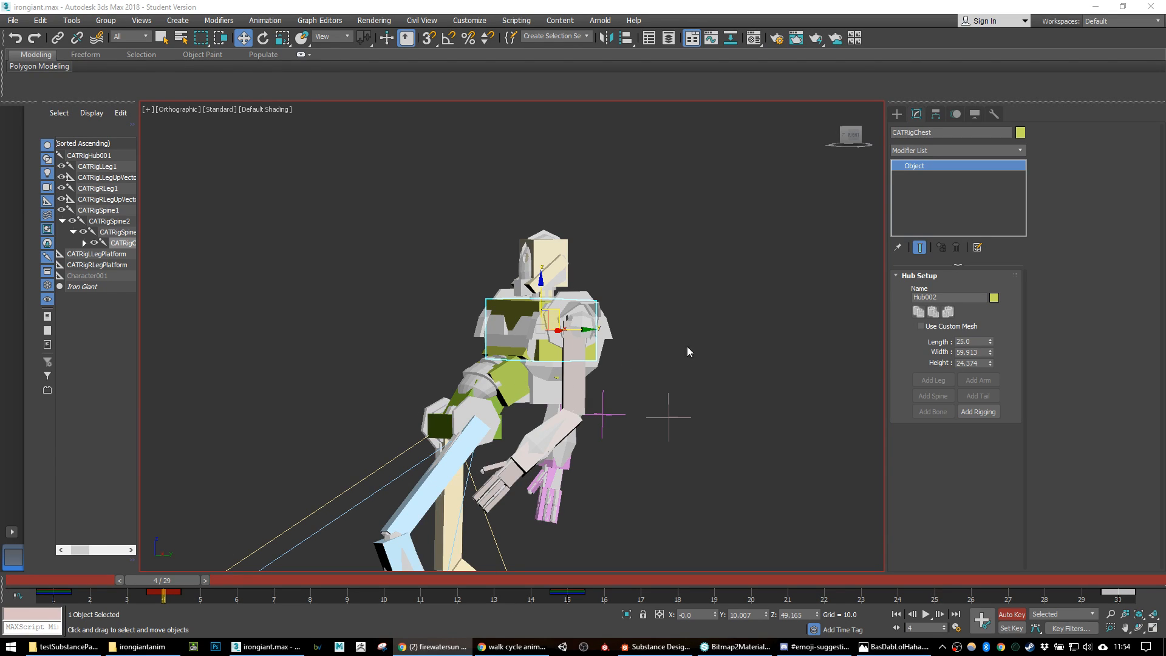
{"action": "left_click", "coordinate": [727, 343]}
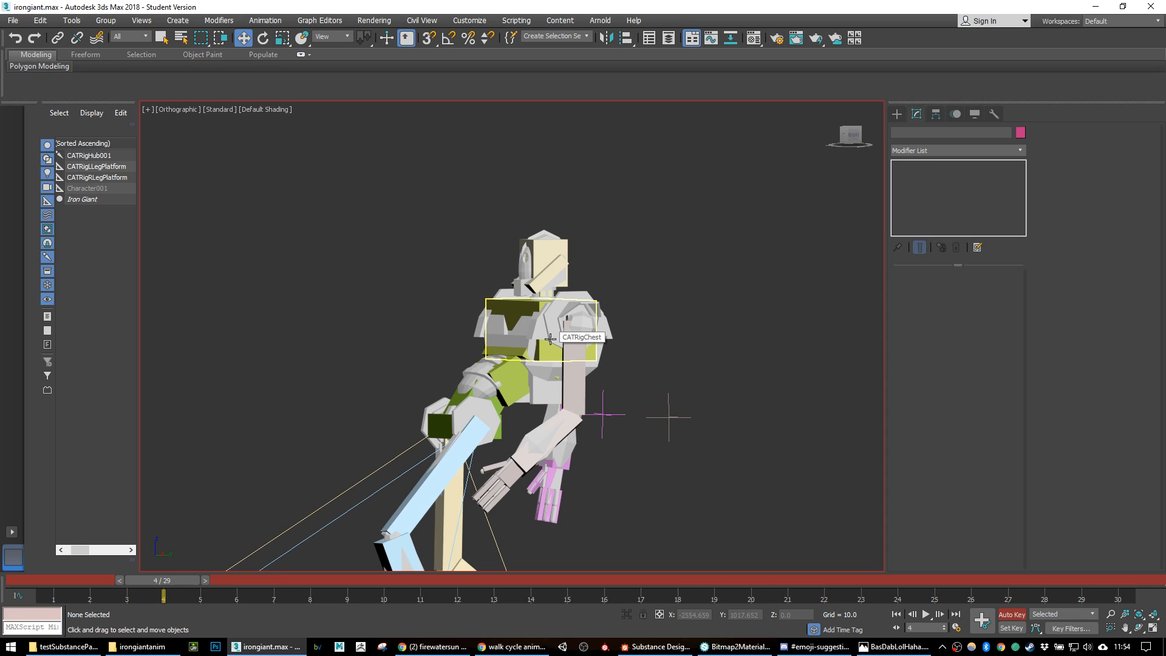
{"action": "left_click", "coordinate": [550, 338]}
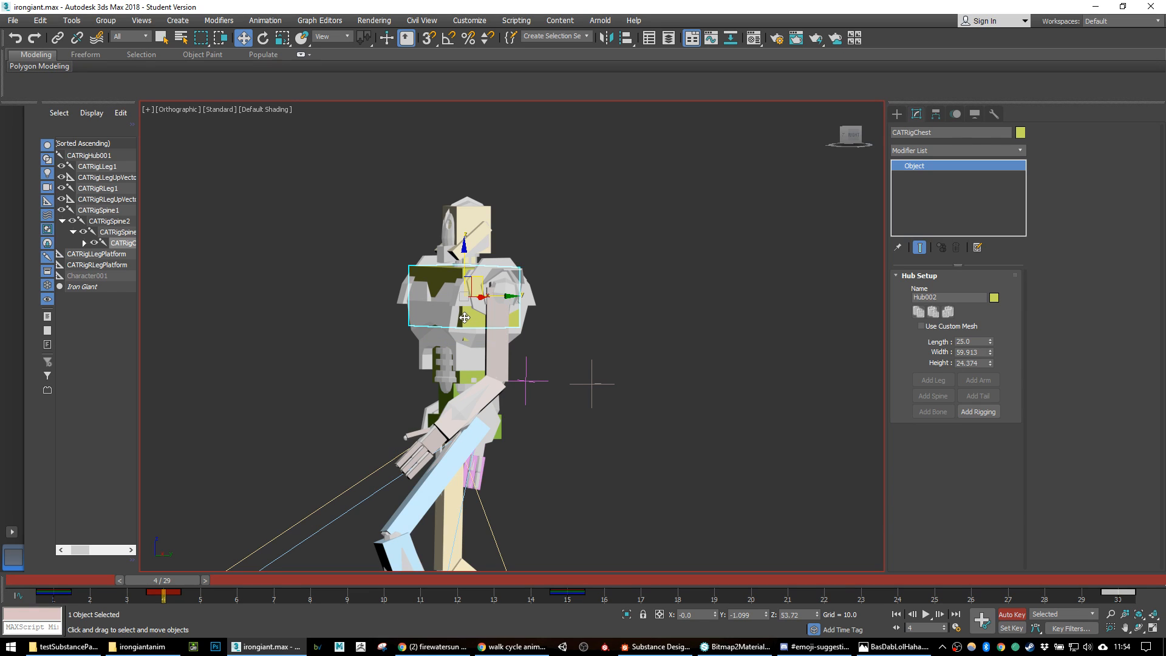
{"action": "middle_click_drag", "start_coordinate": [507, 377], "coordinate": [573, 372], "text": "alt"}
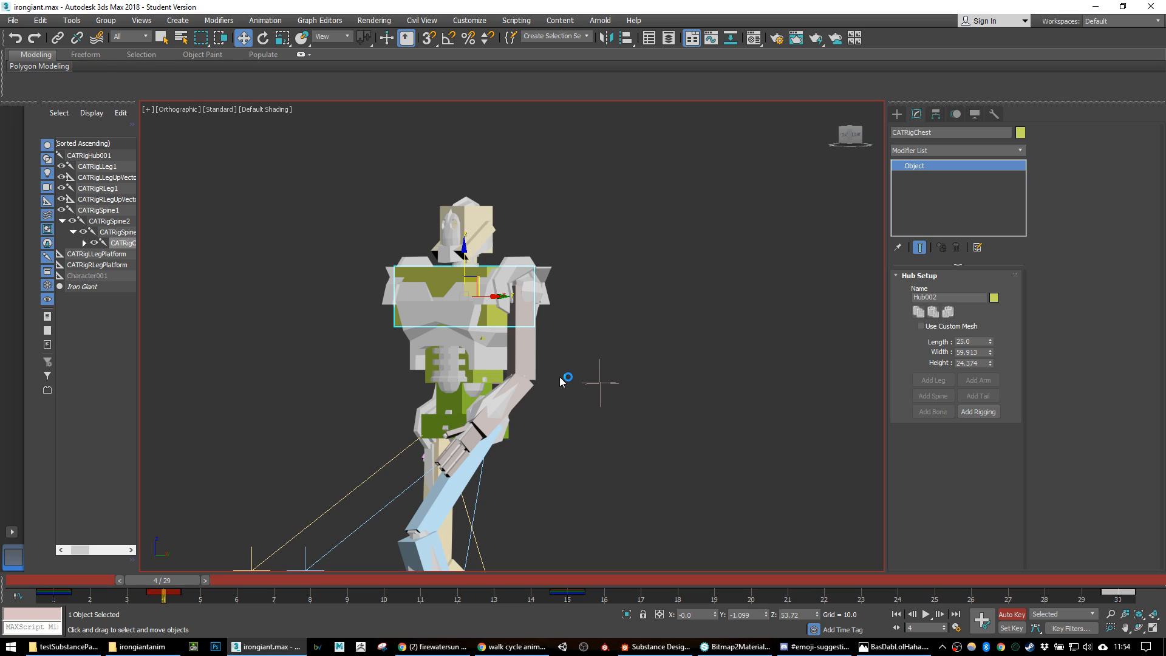
{"action": "left_click", "coordinate": [162, 591]}
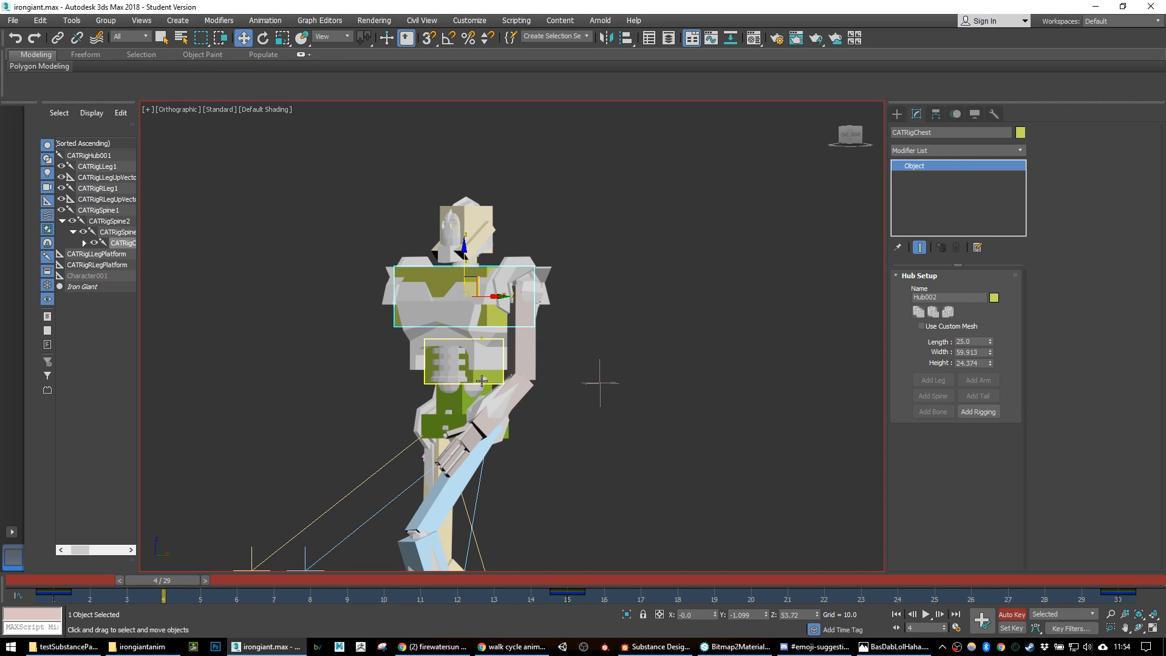
Step: Examine the torso from several angles, scrub through the walk cycle and stop at frame 1
{"action": "left_click", "coordinate": [450, 410]}
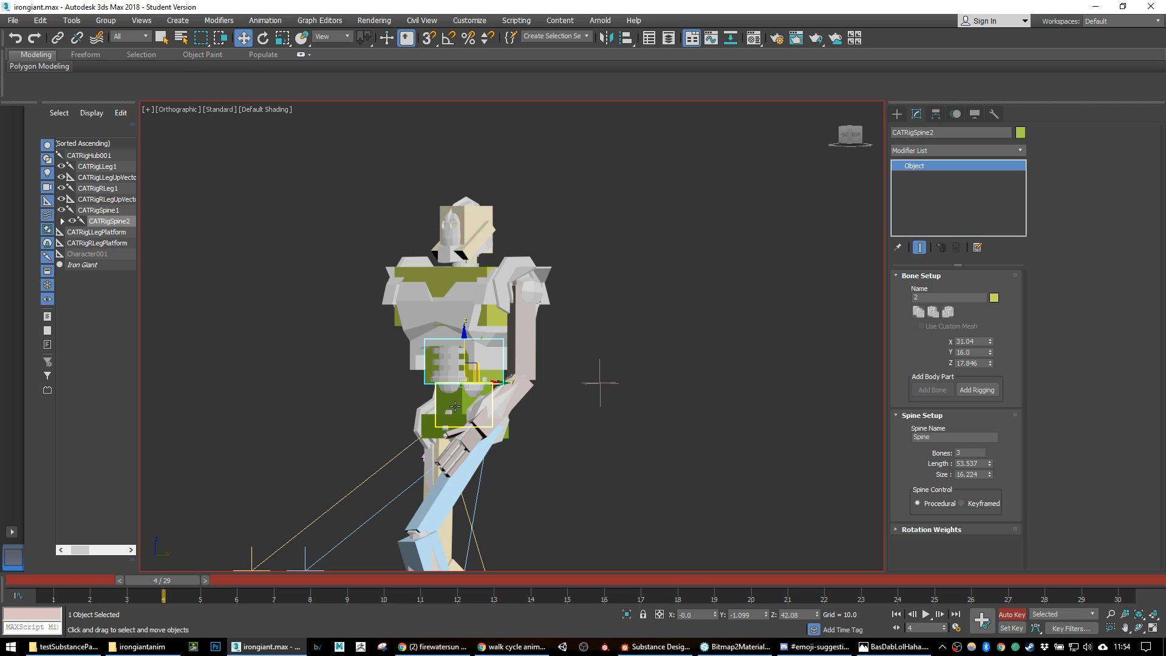
{"action": "left_click", "coordinate": [690, 271]}
{"action": "left_click", "coordinate": [444, 286]}
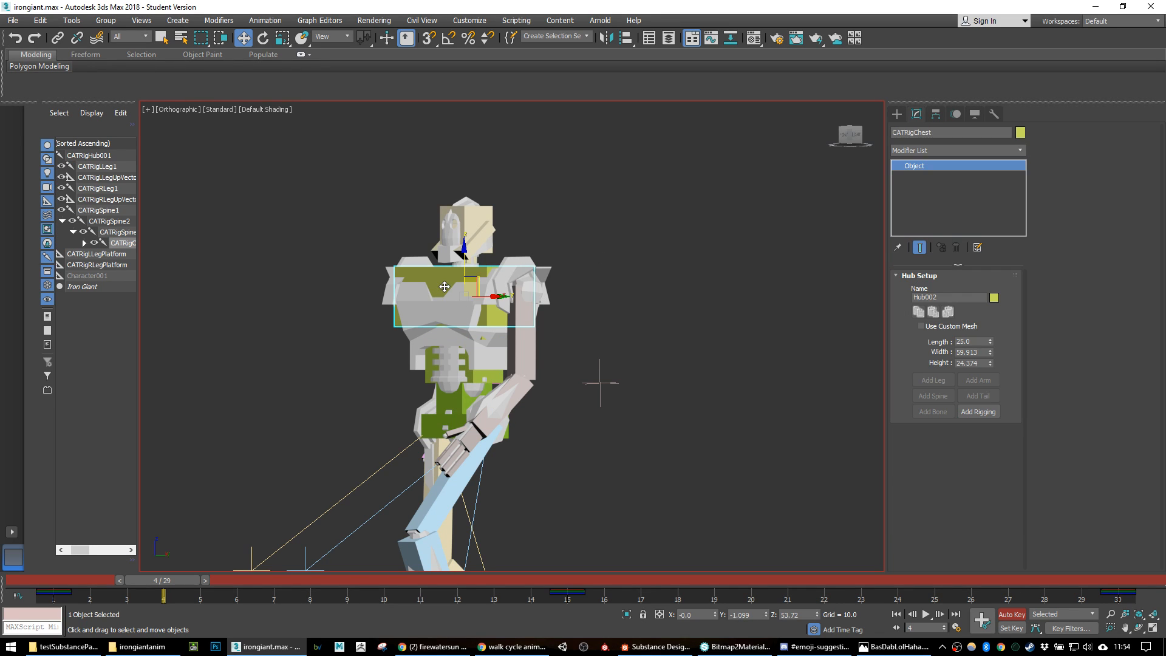
{"action": "middle_click_drag", "start_coordinate": [505, 285], "coordinate": [423, 274], "text": "alt"}
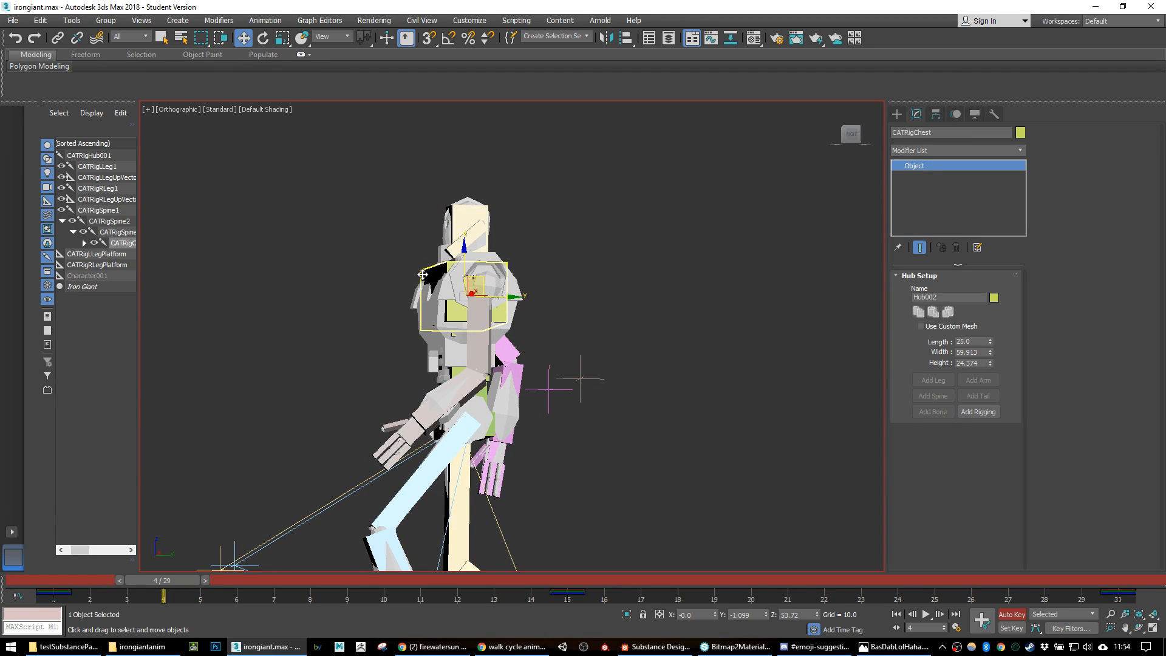
{"action": "middle_click_drag", "start_coordinate": [423, 274], "coordinate": [513, 331], "text": "alt"}
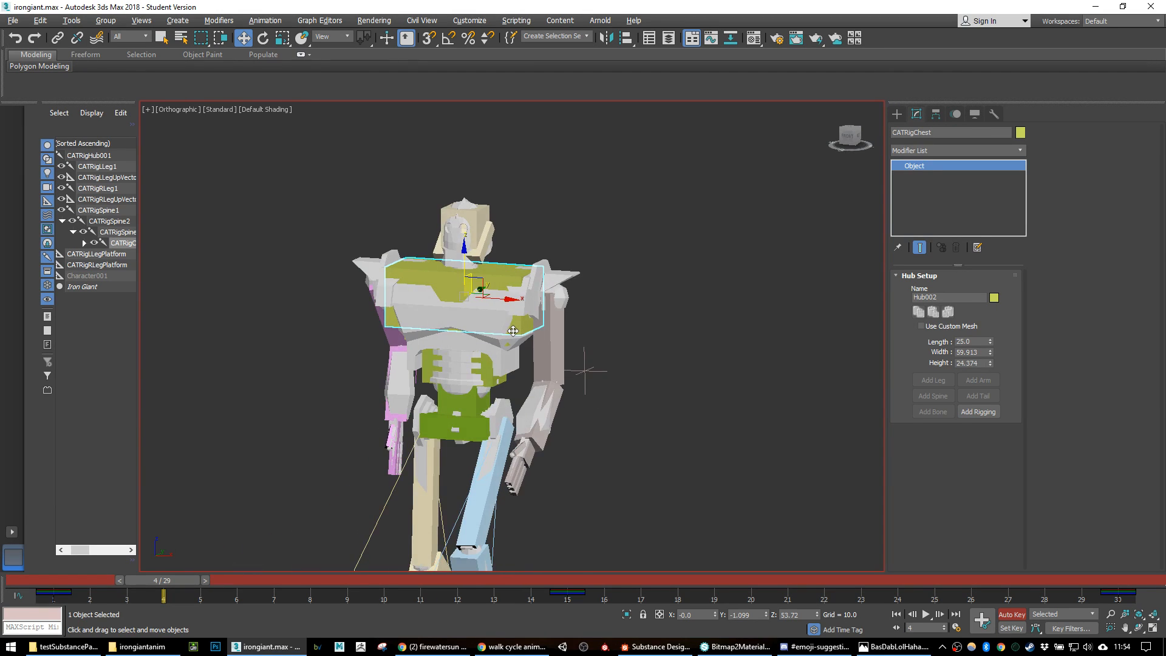
{"action": "left_click_drag", "start_coordinate": [161, 580], "coordinate": [1124, 535]}
{"action": "key", "text": "w"}
{"action": "middle_click_drag", "start_coordinate": [589, 438], "coordinate": [624, 344]}
{"action": "middle_click_drag", "start_coordinate": [681, 382], "coordinate": [577, 420], "text": "alt"}
{"action": "left_click", "coordinate": [57, 580]}
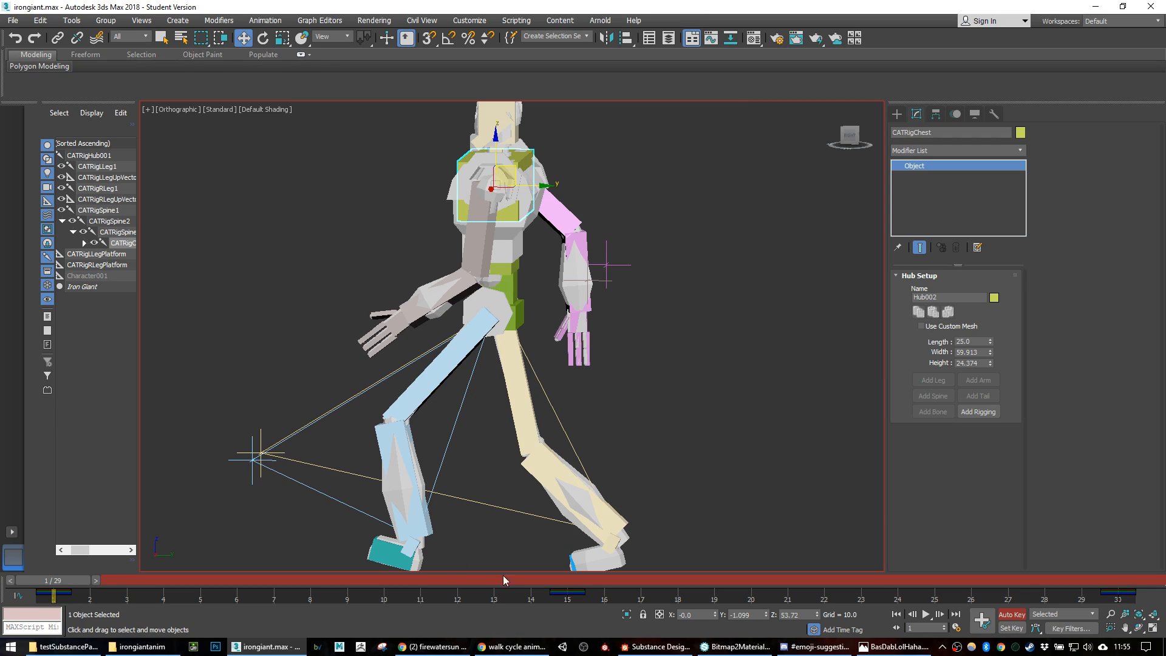
{"action": "left_click", "coordinate": [455, 648]}
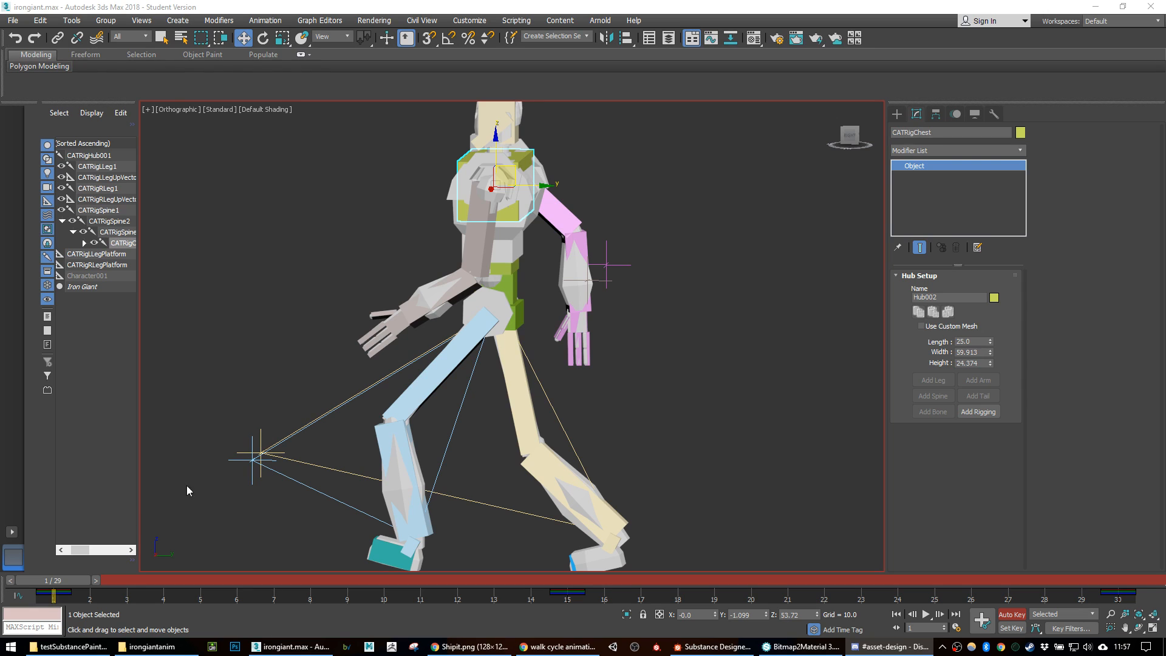
Step: Try to curl all of the left hand's fingers and thumb together by about 117 degrees at frame 1
{"action": "left_click", "coordinate": [509, 316]}
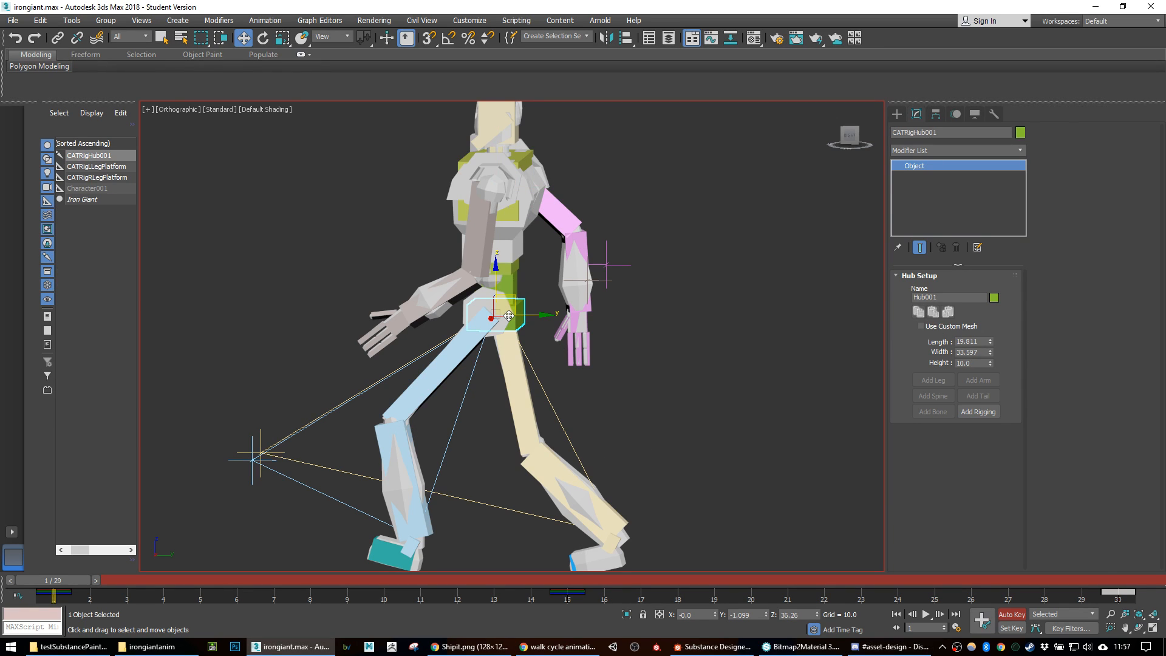
{"action": "middle_click_drag", "start_coordinate": [510, 313], "coordinate": [548, 382], "text": "alt"}
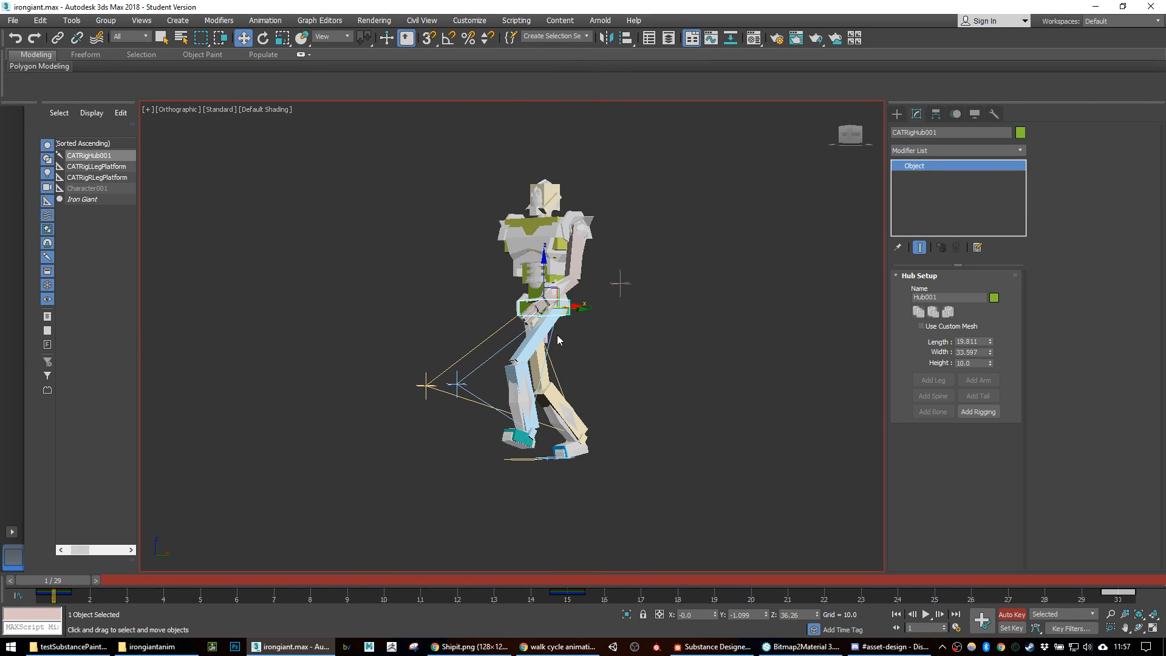
{"action": "scroll", "coordinate": [556, 331], "scroll_direction": "up", "scroll_amount": 10}
{"action": "double_click", "coordinate": [482, 289]}
{"action": "left_click", "coordinate": [482, 289], "text": "alt"}
{"action": "key", "text": "e"}
{"action": "middle_click_drag", "start_coordinate": [512, 375], "coordinate": [532, 385], "text": "alt"}
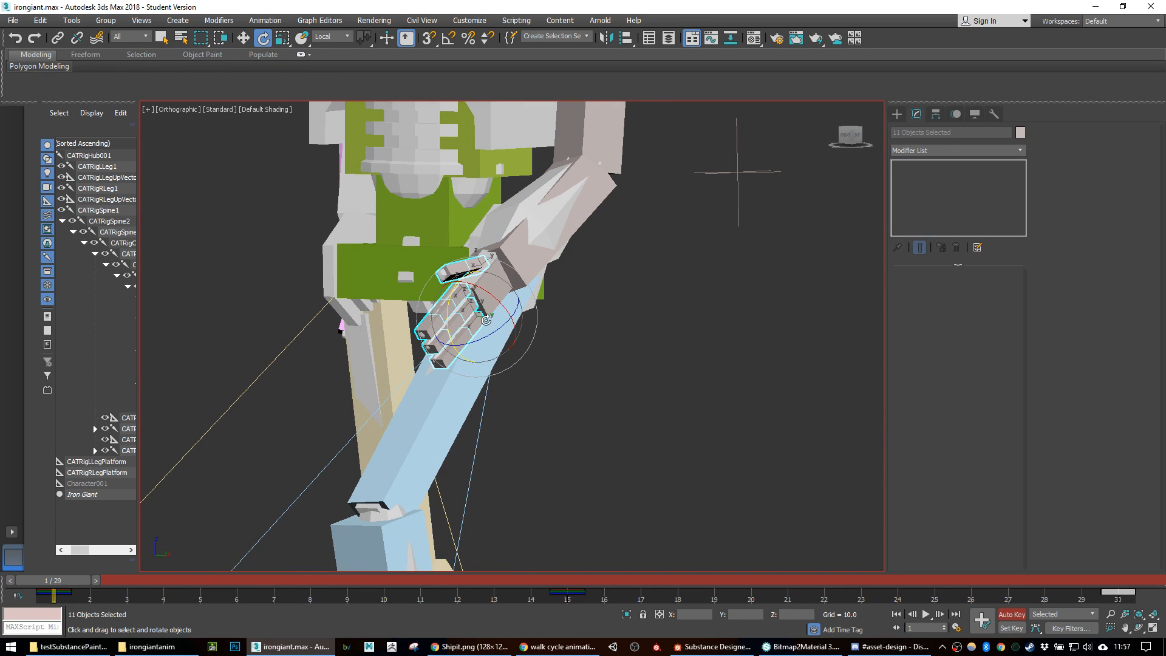
{"action": "left_click_drag", "start_coordinate": [491, 334], "coordinate": [359, 393]}
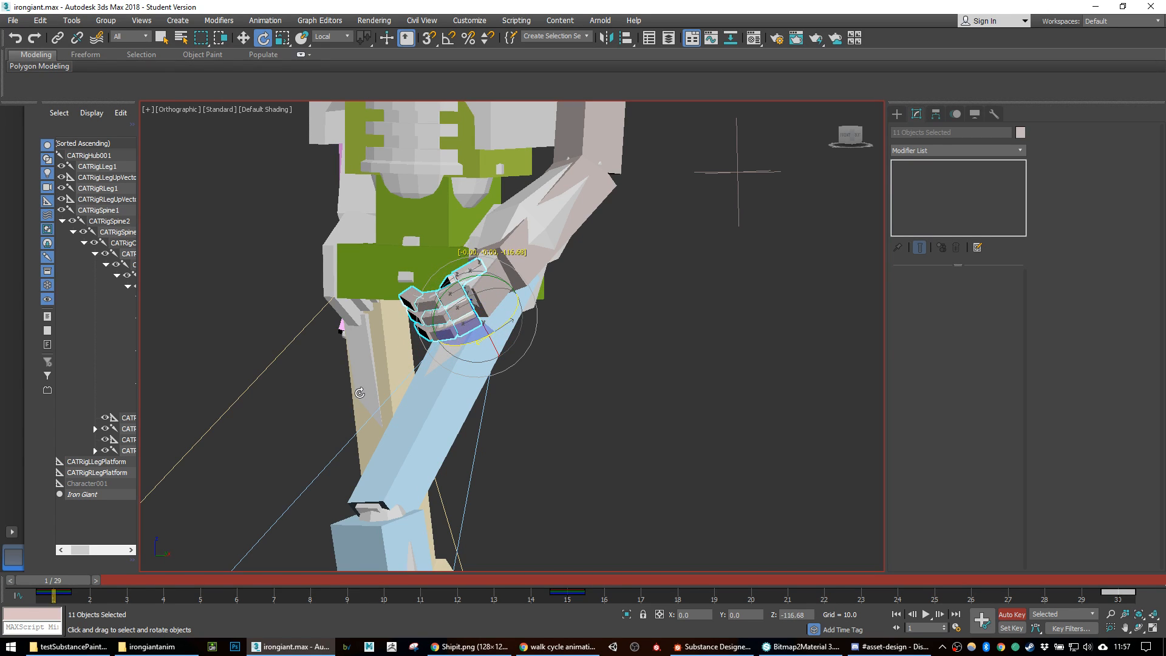
{"action": "middle_click_drag", "start_coordinate": [359, 393], "coordinate": [450, 370], "text": "alt"}
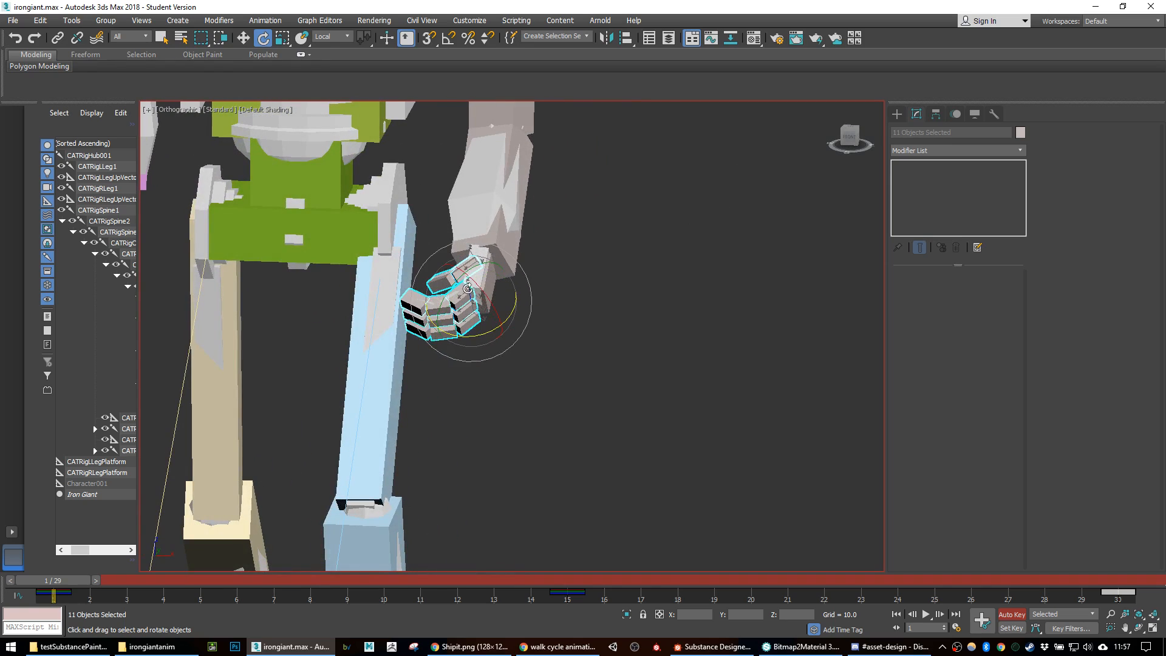
{"action": "middle_click_drag", "start_coordinate": [459, 272], "coordinate": [635, 355], "text": "alt"}
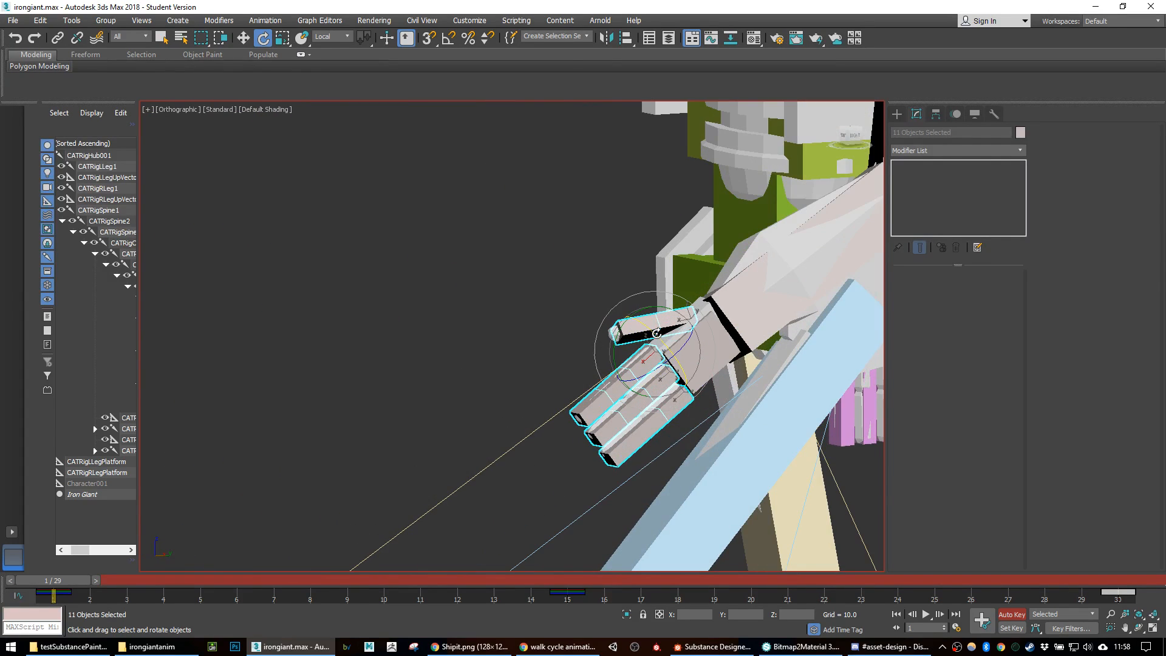
Step: Rotate the base bone of the left thumb away from the fingers at frame 1
{"action": "left_click", "coordinate": [603, 253]}
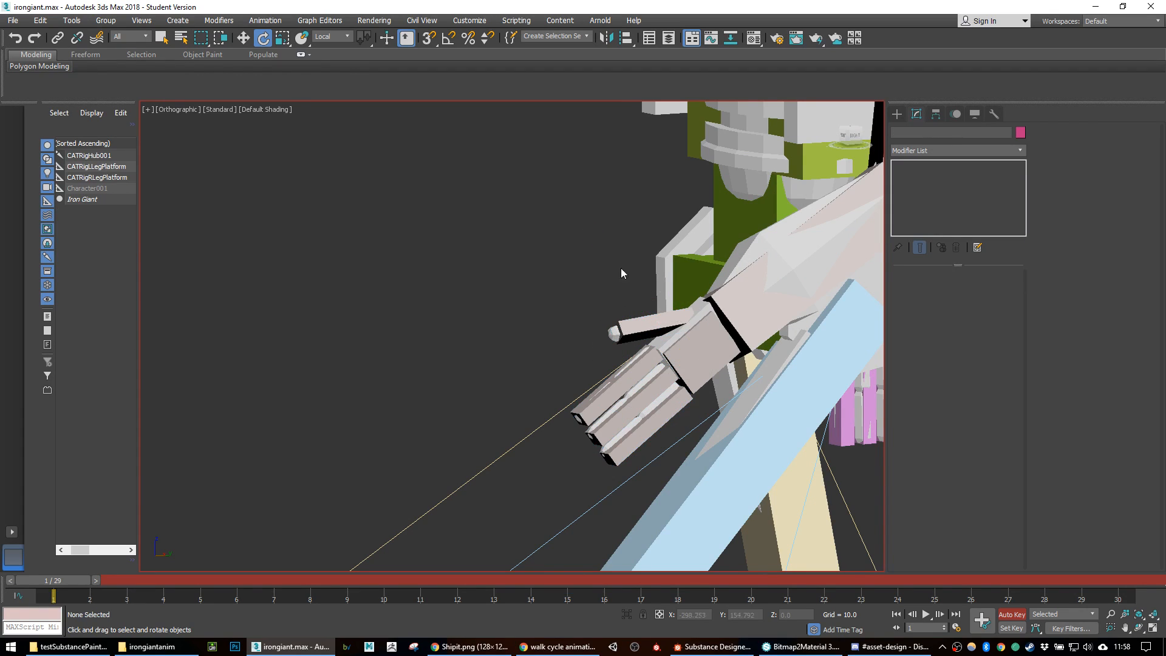
{"action": "left_click", "coordinate": [656, 324]}
{"action": "left_click", "coordinate": [656, 324]}
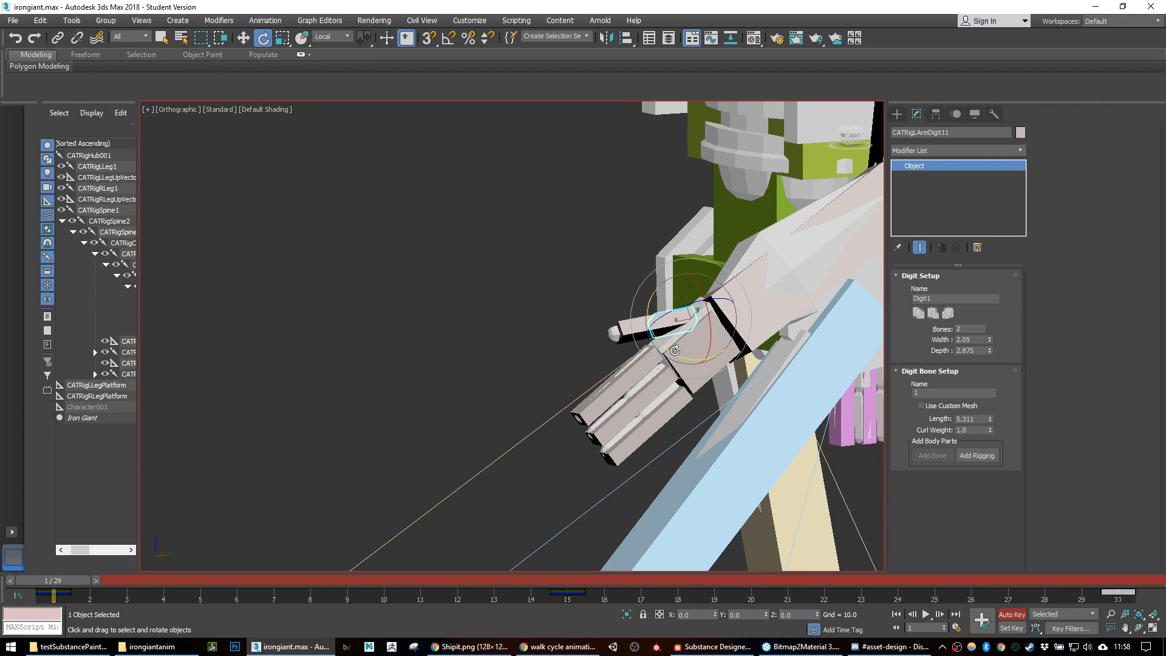
{"action": "left_click_drag", "start_coordinate": [672, 352], "coordinate": [638, 331]}
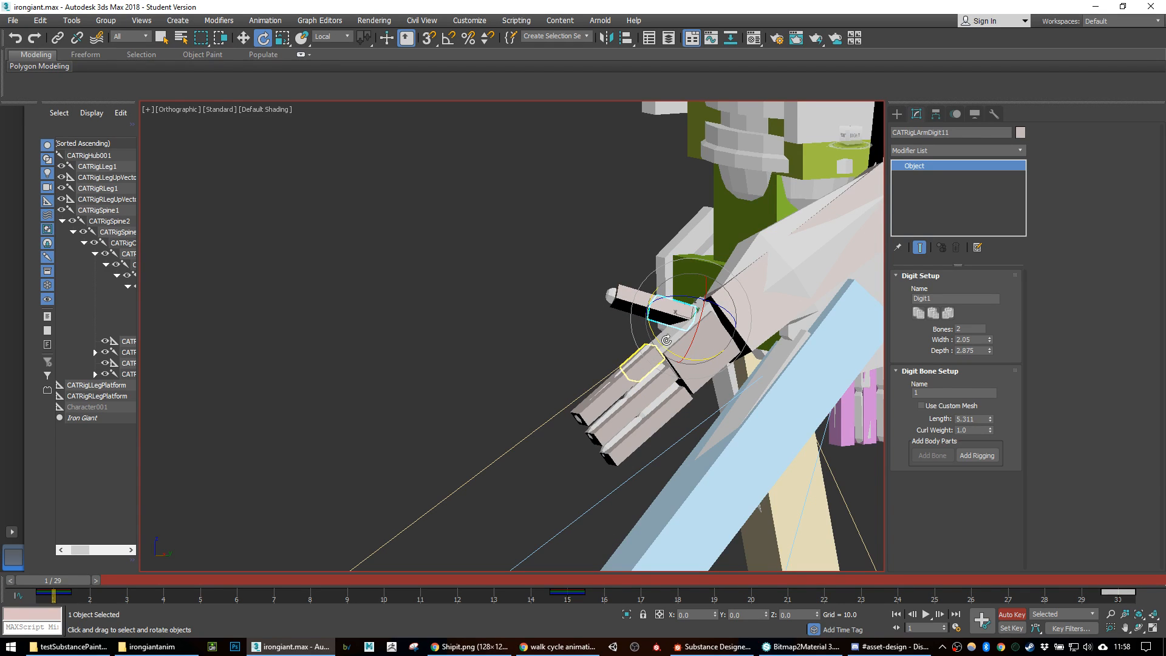
Step: Curl the left hand's fingers and thumb together by about 100 degrees around their local Z axis
{"action": "left_click", "coordinate": [668, 332], "text": "ctrl"}
{"action": "middle_click_drag", "start_coordinate": [660, 410], "coordinate": [626, 413], "text": "alt"}
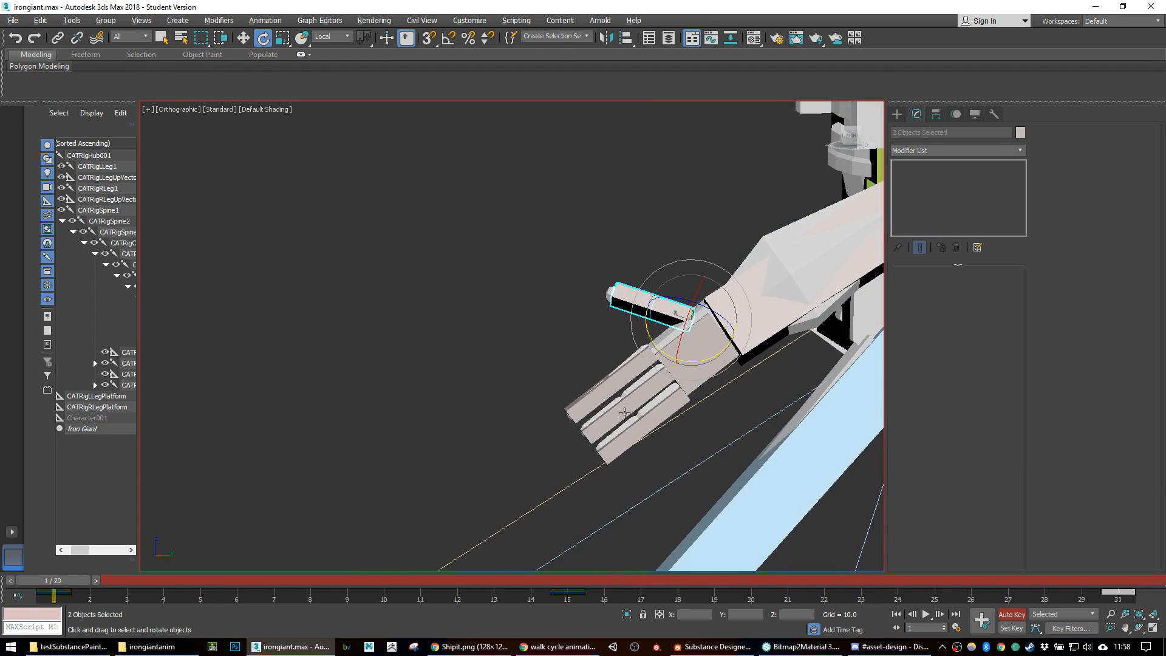
{"action": "left_click_drag", "start_coordinate": [657, 445], "coordinate": [657, 444], "text": "ctrl"}
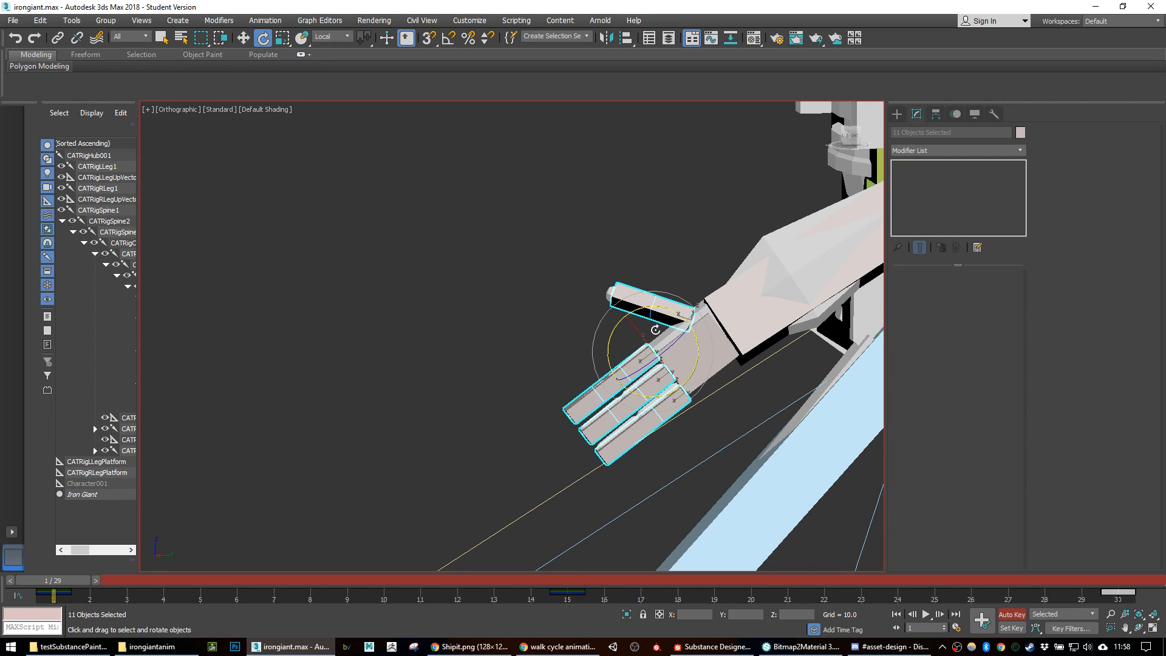
{"action": "left_click_drag", "start_coordinate": [638, 372], "coordinate": [529, 425]}
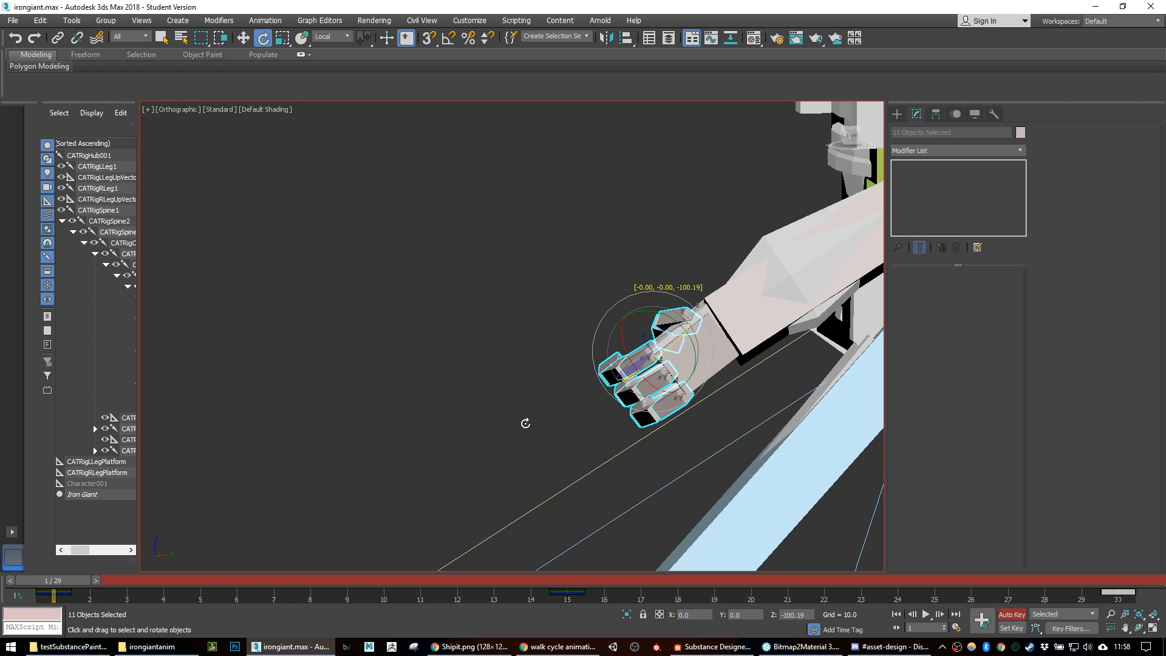
Step: Rotate the base bone of the right thumb about 22 degrees outward around its local Y axis at frame 1
{"action": "middle_click_drag", "start_coordinate": [531, 400], "coordinate": [641, 333], "text": "alt"}
{"action": "scroll", "coordinate": [413, 360], "scroll_direction": "up", "scroll_amount": 2}
{"action": "double_click", "coordinate": [380, 359]}
{"action": "left_click", "coordinate": [380, 358], "text": "alt"}
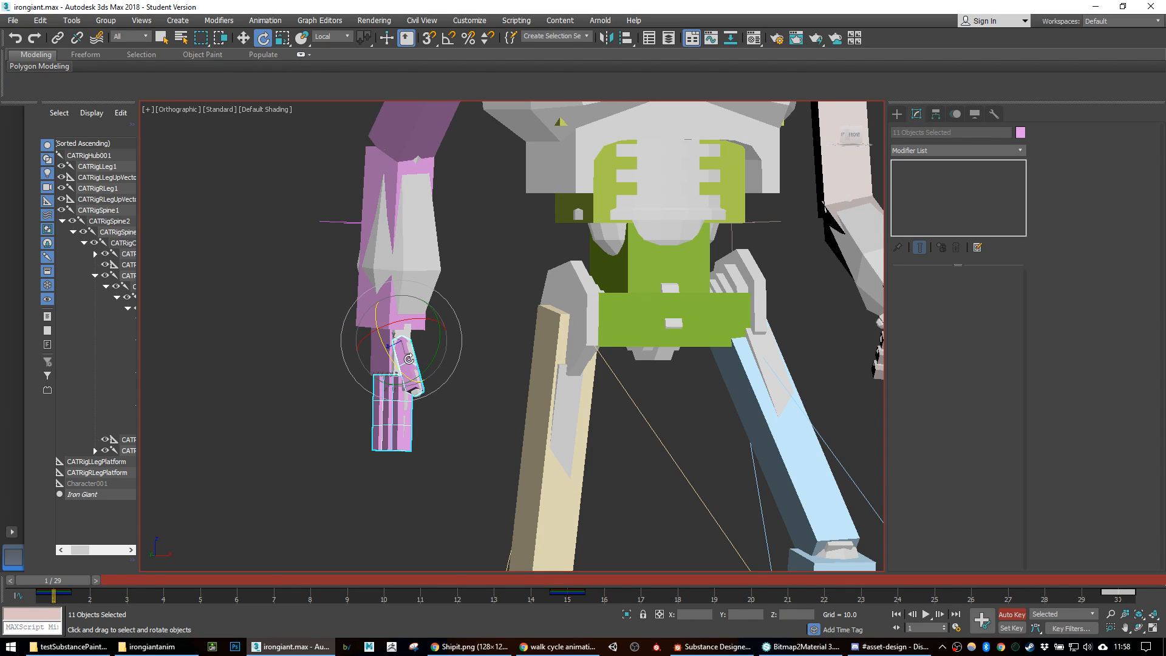
{"action": "mouse_move", "coordinate": [430, 362]}
{"action": "middle_mouse_down", "text": "alt"}
{"action": "mouse_move", "coordinate": [497, 359]}
{"action": "mouse_move", "coordinate": [448, 363]}
{"action": "middle_mouse_up", "text": "alt"}
{"action": "left_click", "coordinate": [431, 356]}
{"action": "scroll", "coordinate": [431, 359], "scroll_direction": "up", "scroll_amount": 2}
{"action": "left_click", "coordinate": [417, 361]}
{"action": "left_click_drag", "start_coordinate": [400, 381], "coordinate": [422, 379]}
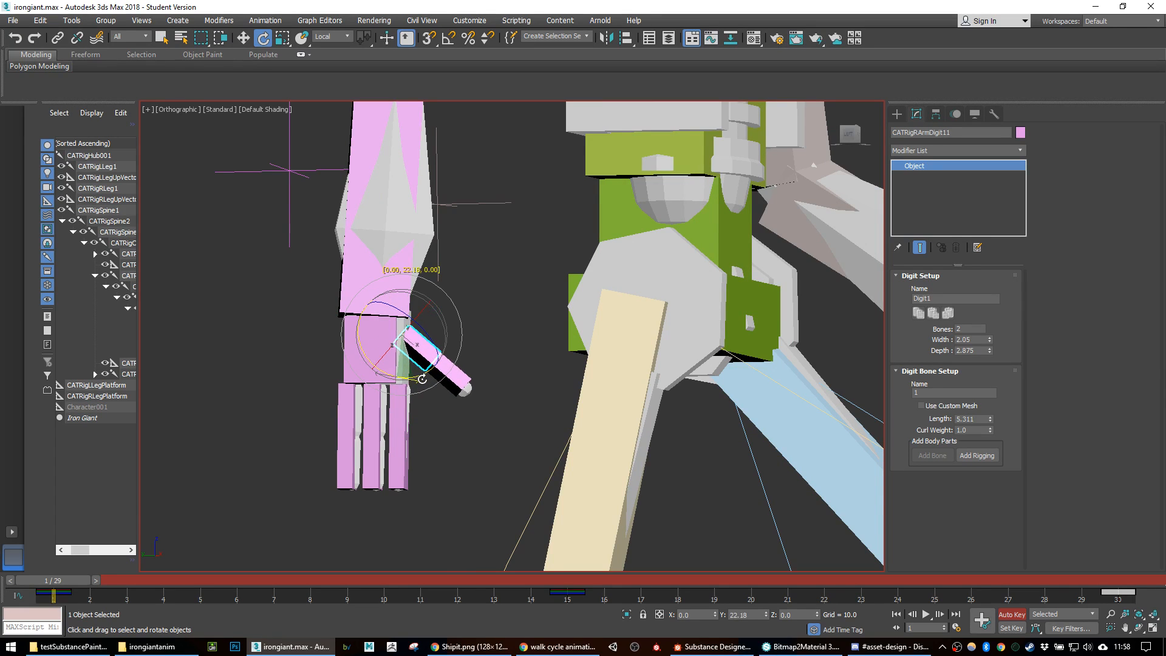
Step: Select all finger and thumb bones of the right hand and curl them together into a loose fist
{"action": "left_click", "coordinate": [378, 353], "text": "ctrl"}
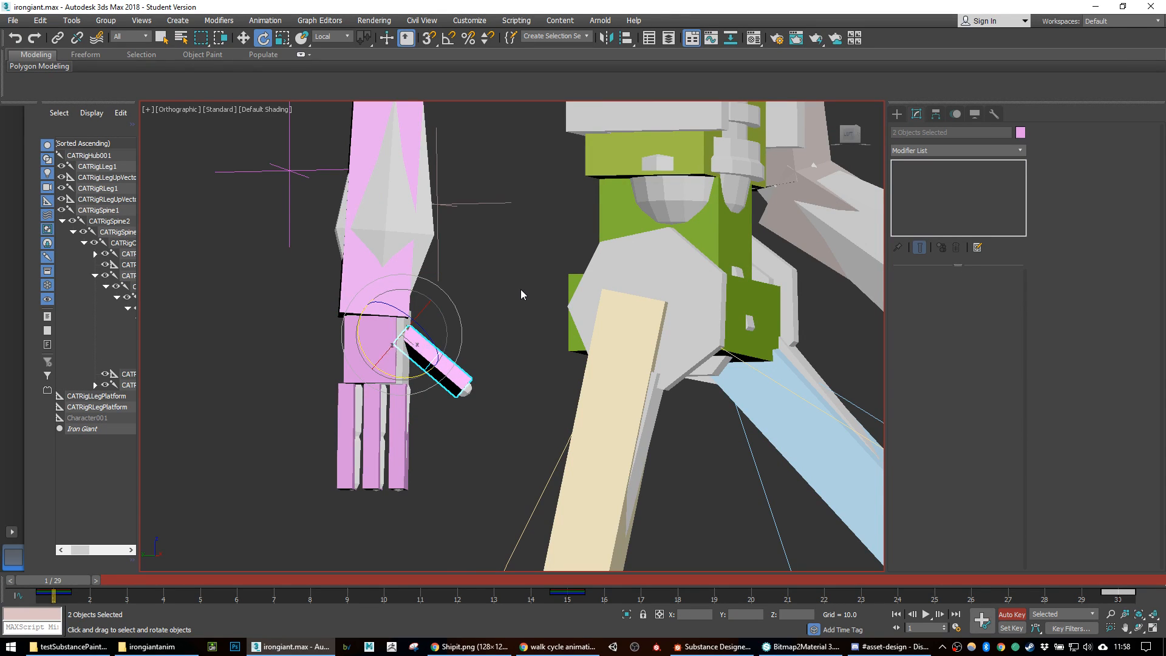
{"action": "double_click", "coordinate": [372, 341]}
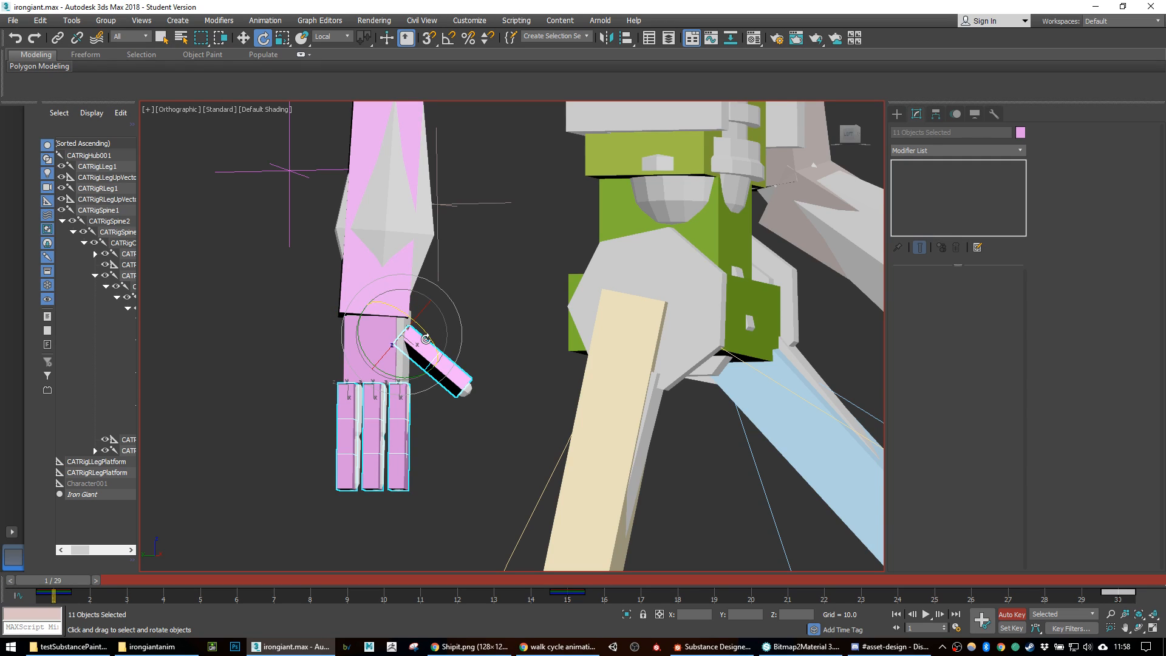
{"action": "left_click_drag", "start_coordinate": [428, 336], "coordinate": [464, 504]}
{"action": "scroll", "coordinate": [504, 336], "scroll_direction": "down", "scroll_amount": 3}
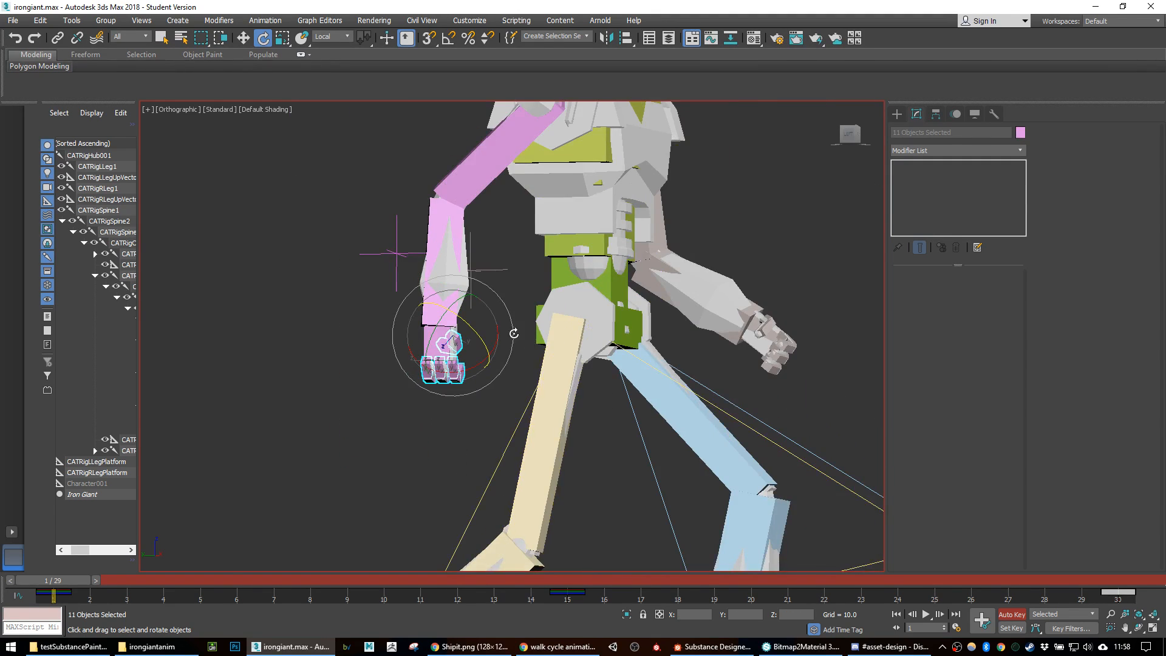
Step: Refine the rotation of the right thumb's base bone against the curled fingers at frame 1
{"action": "scroll", "coordinate": [511, 336], "scroll_direction": "up", "scroll_amount": 2}
{"action": "middle_click_drag", "start_coordinate": [509, 337], "coordinate": [410, 347], "text": "alt"}
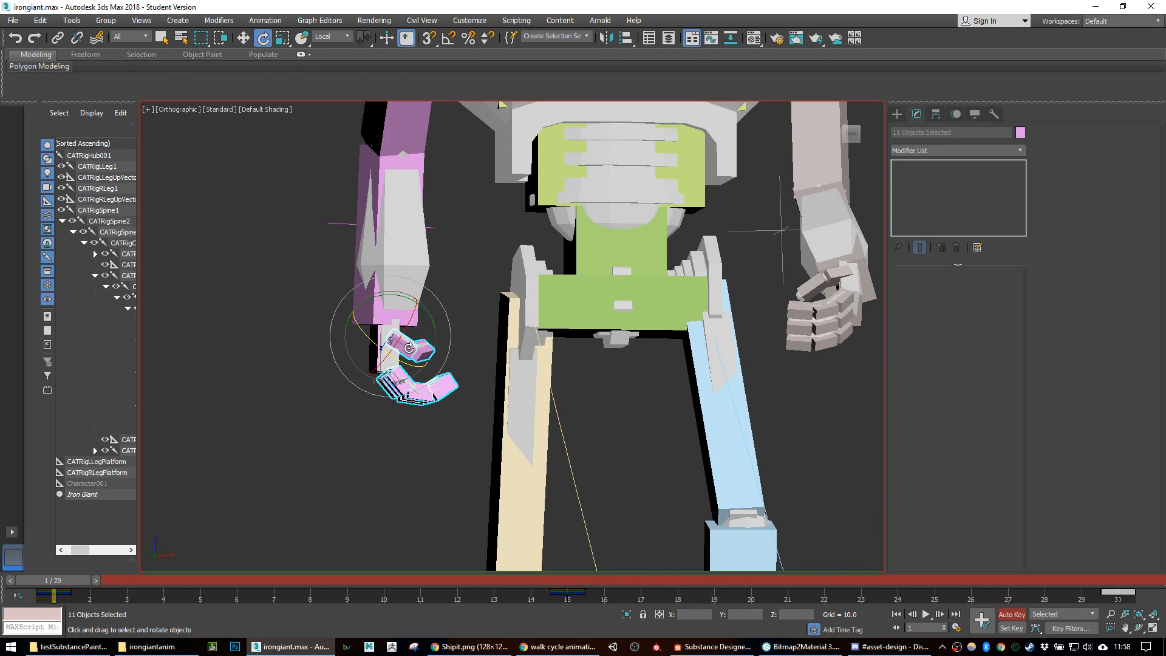
{"action": "left_click", "coordinate": [396, 352]}
{"action": "left_click_drag", "start_coordinate": [396, 357], "coordinate": [365, 338]}
{"action": "mouse_move", "coordinate": [402, 342]}
{"action": "middle_mouse_down", "text": "alt"}
{"action": "mouse_move", "coordinate": [475, 339]}
{"action": "mouse_move", "coordinate": [413, 337]}
{"action": "middle_mouse_up", "text": "alt"}
{"action": "mouse_move", "coordinate": [180, 340]}
{"action": "left_mouse_down"}
{"action": "mouse_move", "coordinate": [169, 304]}
{"action": "mouse_move", "coordinate": [197, 255]}
{"action": "mouse_move", "coordinate": [179, 322]}
{"action": "left_mouse_up"}
{"action": "middle_click_drag", "start_coordinate": [285, 289], "coordinate": [488, 358], "text": "alt"}
{"action": "scroll", "coordinate": [419, 328], "scroll_direction": "down", "scroll_amount": 3}
{"action": "left_click", "coordinate": [631, 347]}
{"action": "middle_click_drag", "start_coordinate": [618, 360], "coordinate": [637, 359]}
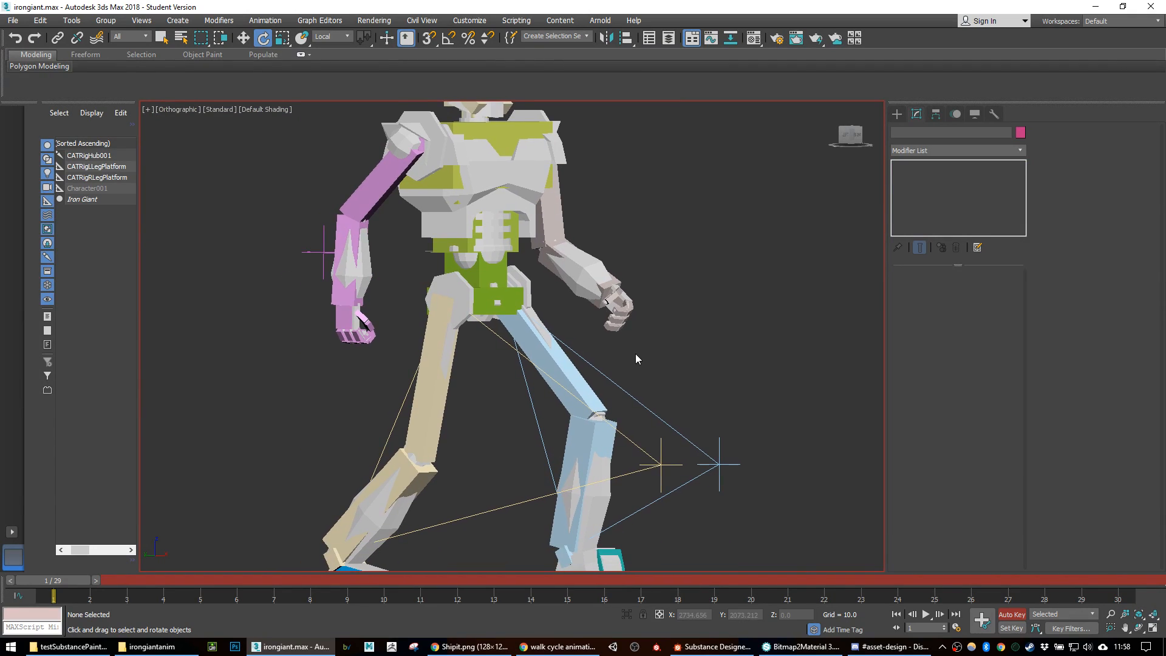
Step: Select all finger and thumb bones of both hands, leaving out the two palm bones
{"action": "double_click", "coordinate": [358, 331]}
{"action": "middle_click_drag", "start_coordinate": [358, 331], "coordinate": [607, 360], "text": "alt"}
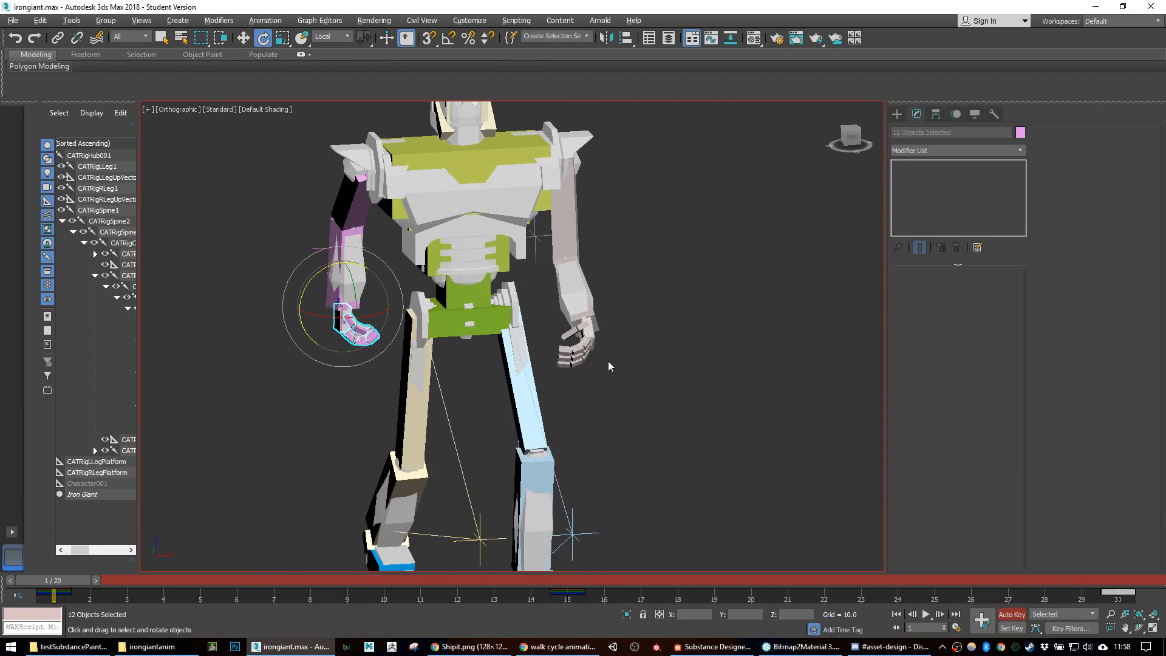
{"action": "double_click", "coordinate": [570, 334], "text": "ctrl"}
{"action": "left_click", "coordinate": [580, 296], "text": "alt"}
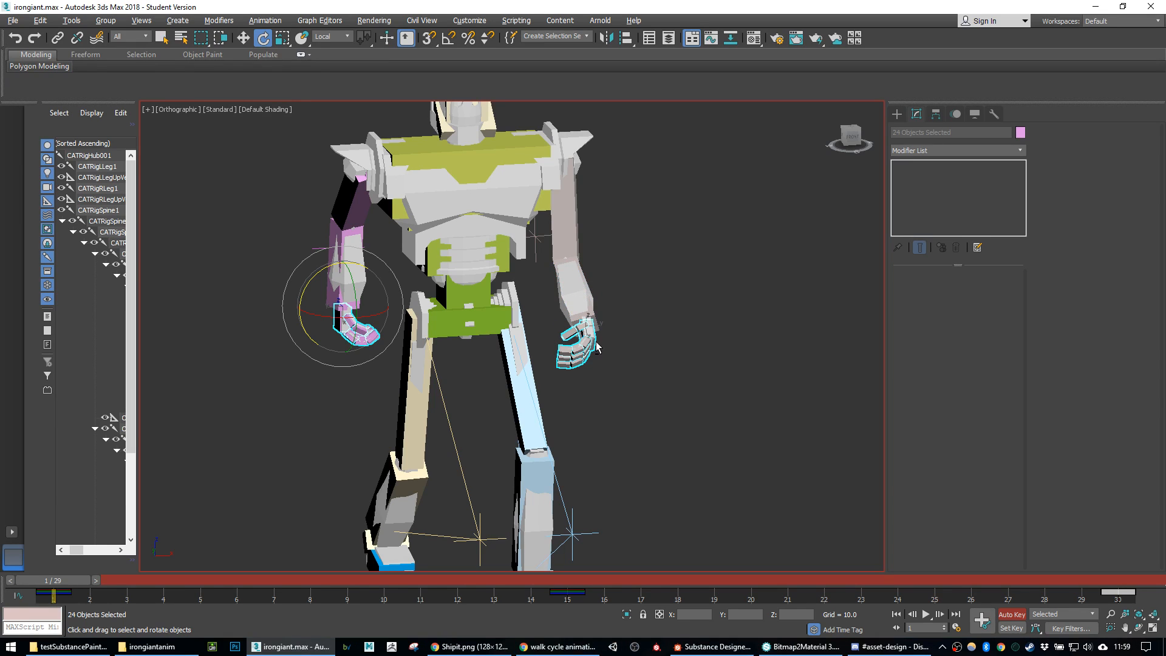
{"action": "middle_click_drag", "start_coordinate": [368, 330], "coordinate": [403, 322], "text": "alt"}
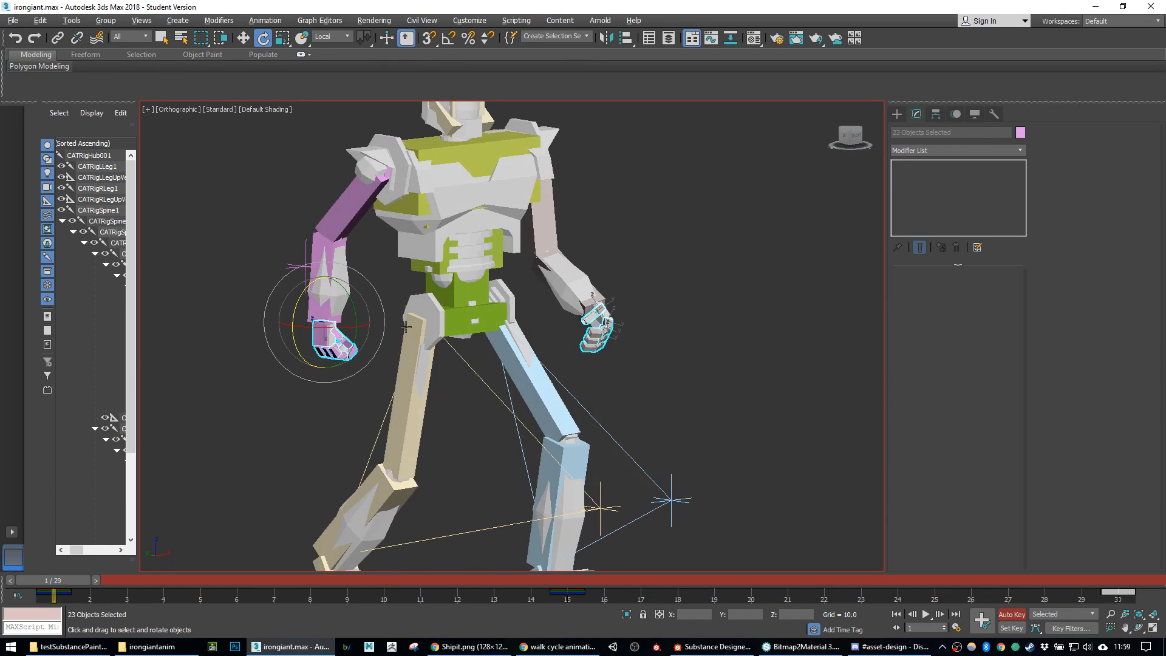
{"action": "left_click", "coordinate": [324, 332], "text": "alt"}
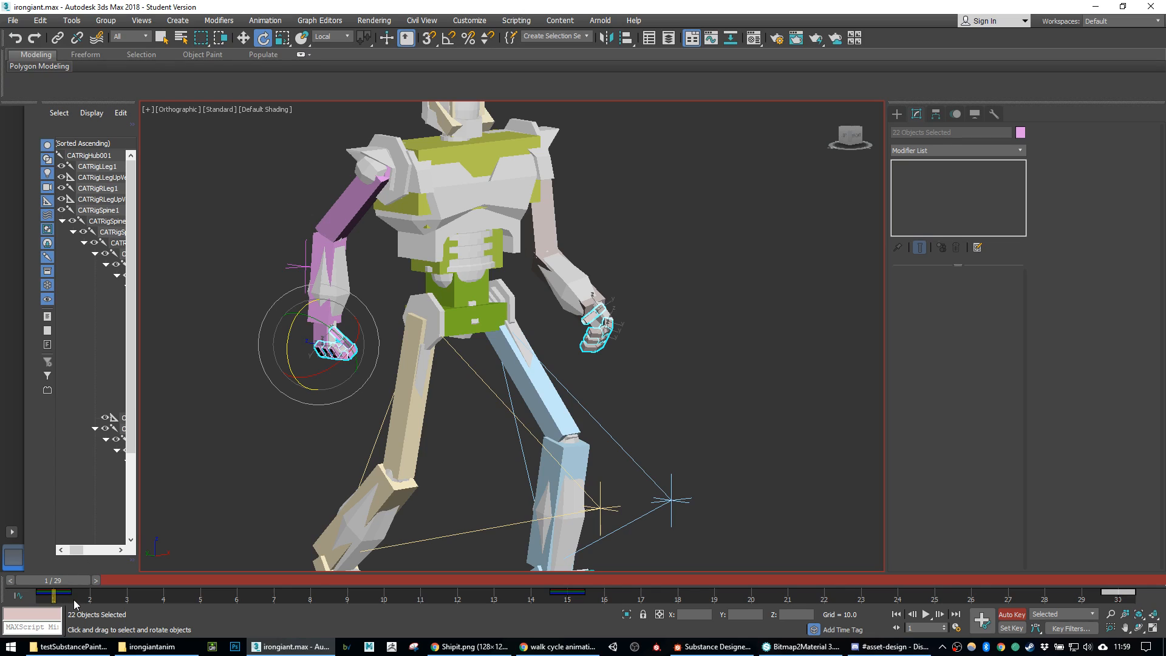
Step: Copy the selected finger and thumb keys from frame 1 to frames 15 and 30
{"action": "left_click_drag", "start_coordinate": [82, 599], "coordinate": [9, 560]}
{"action": "left_click_drag", "start_coordinate": [61, 591], "coordinate": [576, 593], "text": "shift"}
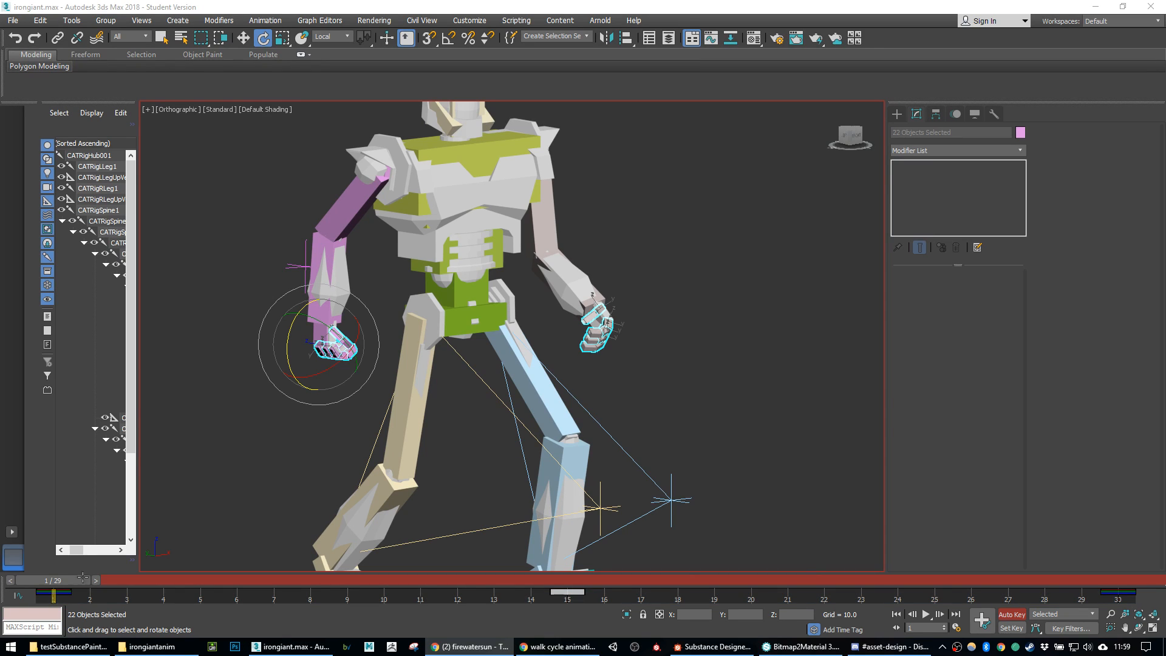
{"action": "middle_click_drag", "start_coordinate": [509, 322], "coordinate": [474, 312], "text": "alt"}
{"action": "middle_click_drag", "start_coordinate": [497, 370], "coordinate": [652, 397]}
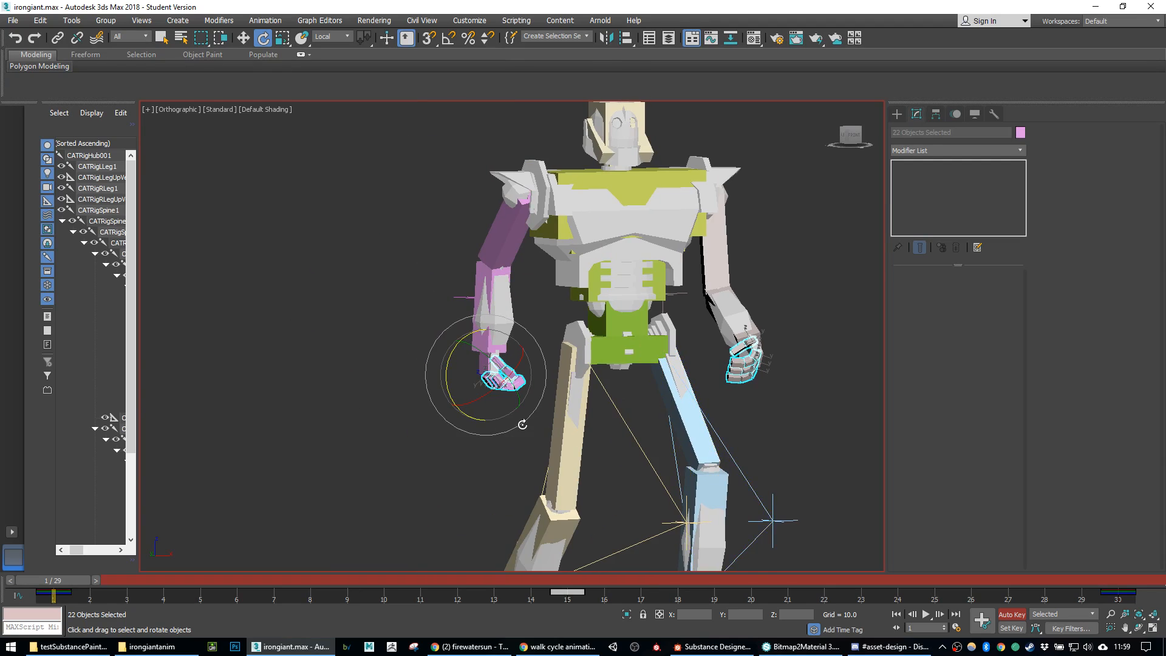
{"action": "scroll", "coordinate": [515, 387], "scroll_direction": "up", "scroll_amount": 2}
{"action": "middle_click_drag", "start_coordinate": [526, 372], "coordinate": [486, 377]}
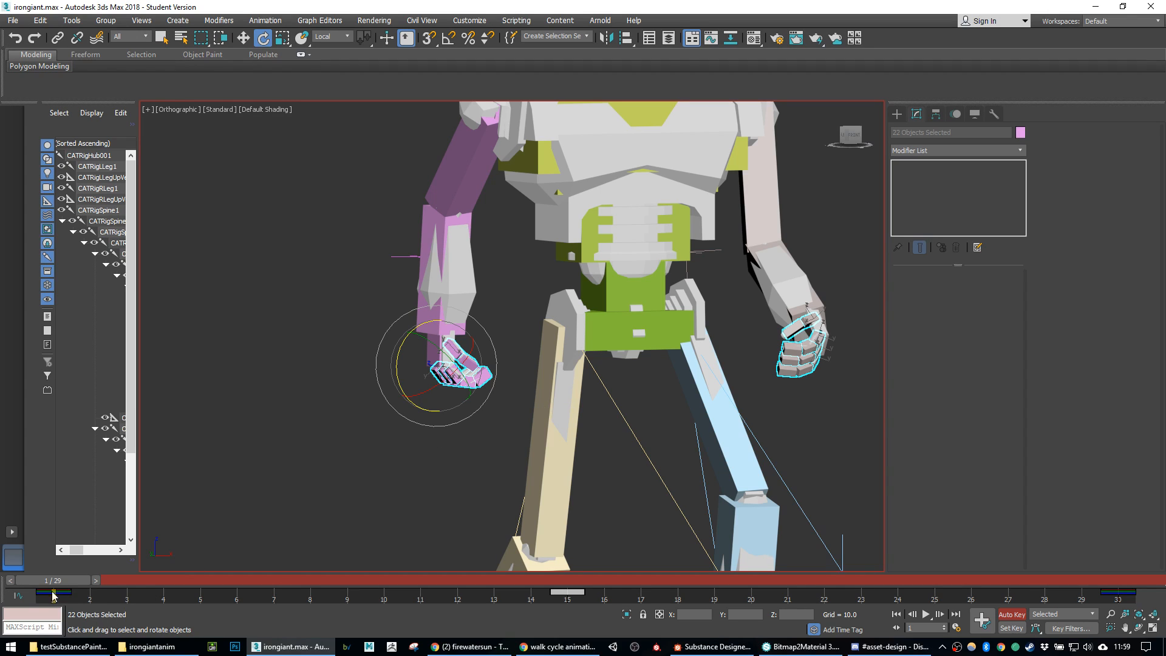
{"action": "left_click_drag", "start_coordinate": [92, 594], "coordinate": [41, 583]}
{"action": "left_click_drag", "start_coordinate": [568, 592], "coordinate": [1137, 581], "text": "shift"}
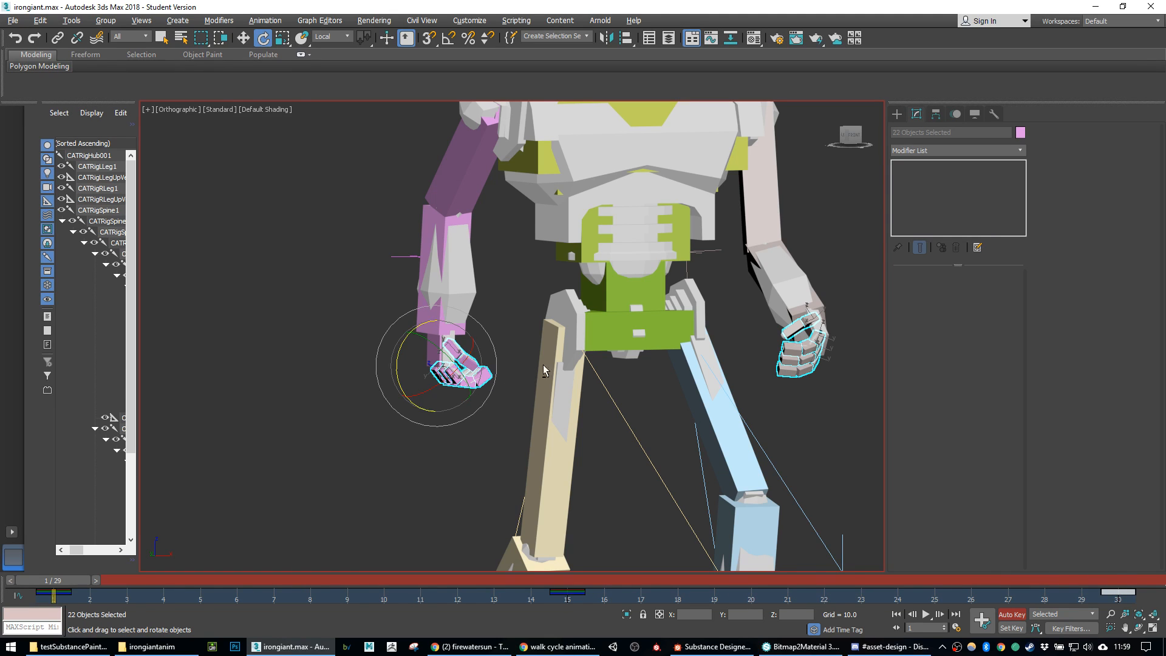
Step: Scrub through the timeline to check the curled hands, return to frame 1 and select the pelvis hub
{"action": "middle_click_drag", "start_coordinate": [537, 366], "coordinate": [582, 364], "text": "alt"}
{"action": "left_click_drag", "start_coordinate": [557, 580], "coordinate": [746, 580]}
{"action": "left_click_drag", "start_coordinate": [642, 562], "coordinate": [107, 479]}
{"action": "key", "text": "e"}
{"action": "left_click", "coordinate": [381, 492]}
{"action": "key", "text": "q"}
{"action": "mouse_move", "coordinate": [53, 580]}
{"action": "left_mouse_down"}
{"action": "mouse_move", "coordinate": [1105, 580]}
{"action": "mouse_move", "coordinate": [54, 580]}
{"action": "left_mouse_up"}
{"action": "key", "text": "e"}
{"action": "left_click", "coordinate": [659, 323]}
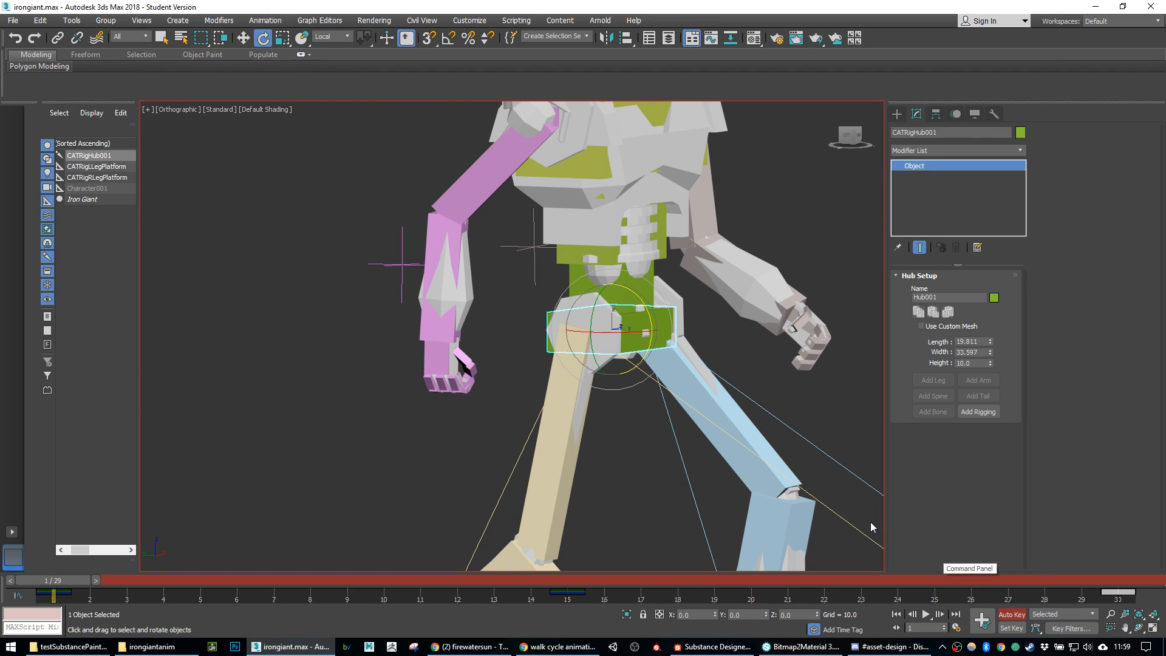
Step: Review the animation's time configuration without changing it and return to frame 1
{"action": "mouse_move", "coordinate": [886, 518]}
{"action": "left_mouse_down"}
{"action": "mouse_move", "coordinate": [924, 526]}
{"action": "mouse_move", "coordinate": [879, 524]}
{"action": "left_mouse_up"}
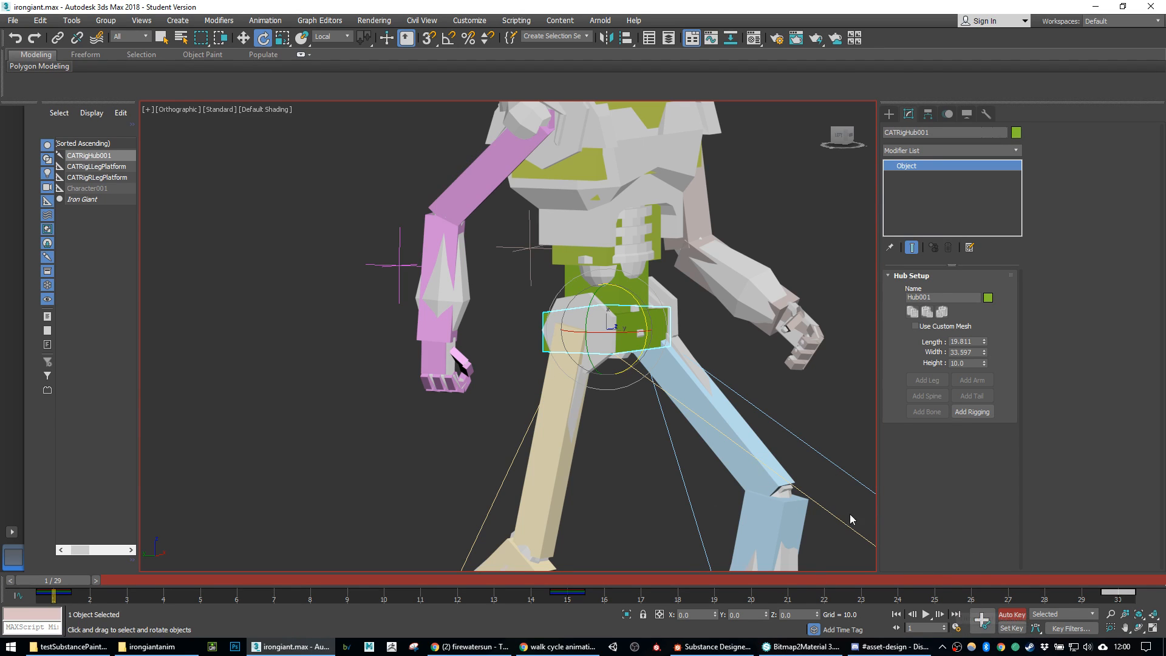
{"action": "left_click", "coordinate": [957, 628]}
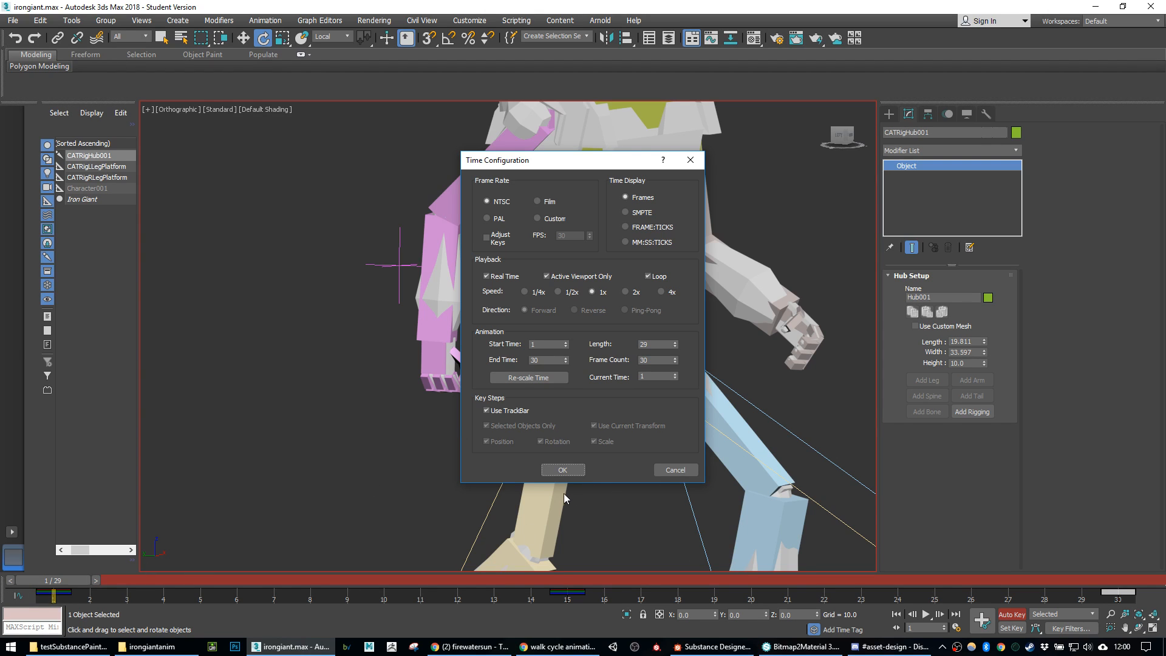
{"action": "left_click", "coordinate": [664, 473]}
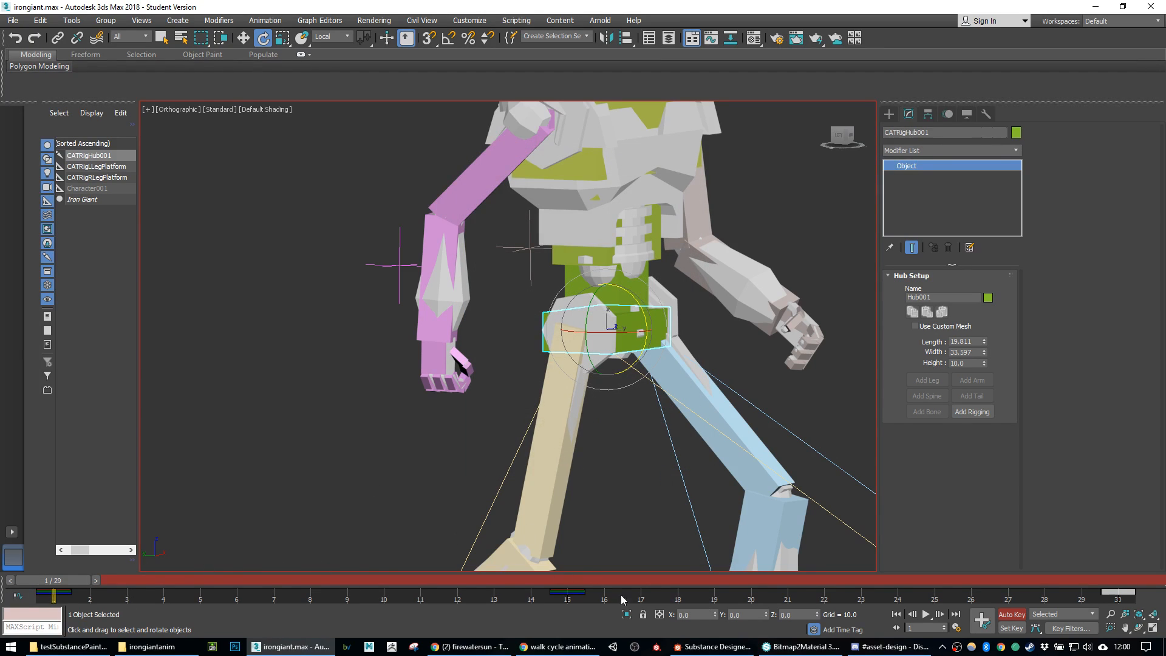
{"action": "left_click_drag", "start_coordinate": [59, 583], "coordinate": [26, 583]}
{"action": "mouse_move", "coordinate": [55, 584]}
{"action": "left_mouse_down"}
{"action": "mouse_move", "coordinate": [880, 573]}
{"action": "mouse_move", "coordinate": [380, 519]}
{"action": "mouse_move", "coordinate": [54, 580]}
{"action": "left_mouse_up"}
Step: Reselect the pelvis hub and play the walk cycle, watching it from the front and the side
{"action": "key", "text": "e"}
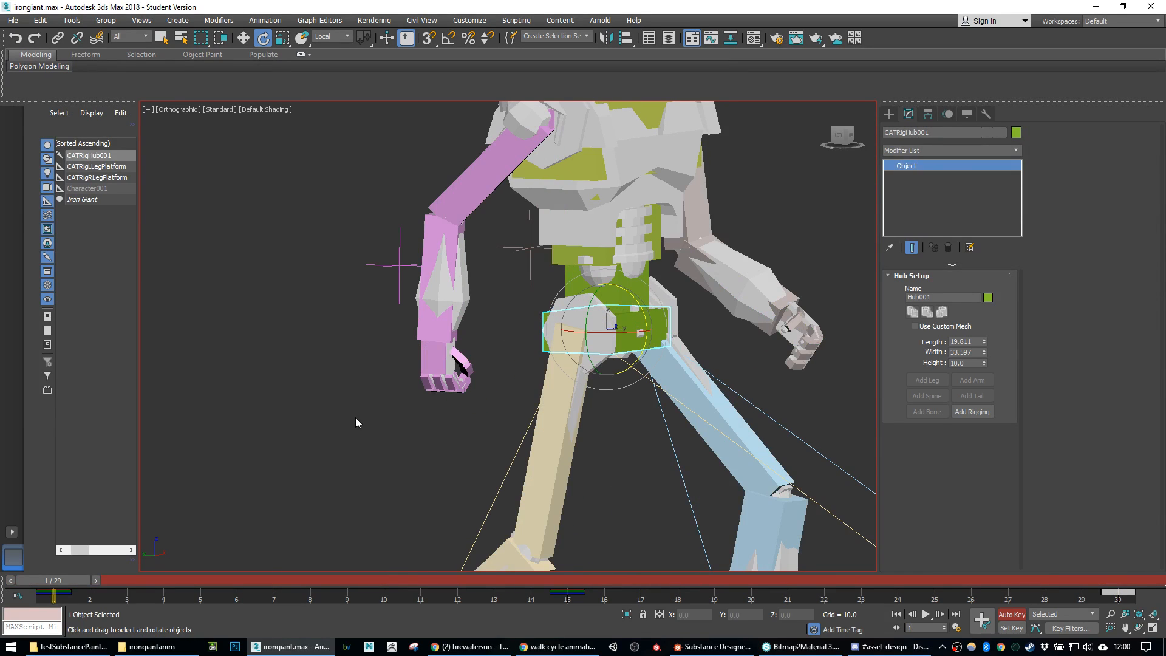
{"action": "left_click", "coordinate": [357, 417]}
{"action": "scroll", "coordinate": [357, 417], "scroll_direction": "down", "scroll_amount": 4}
{"action": "left_click", "coordinate": [488, 369]}
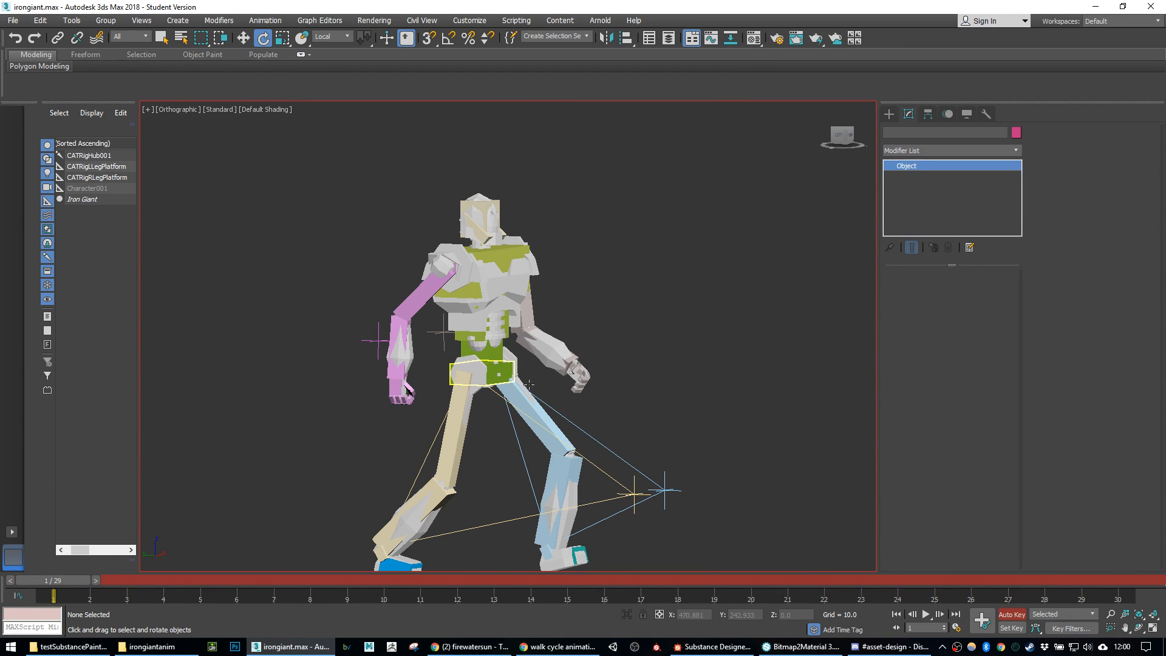
{"action": "middle_click_drag", "start_coordinate": [679, 377], "coordinate": [585, 371], "text": "alt"}
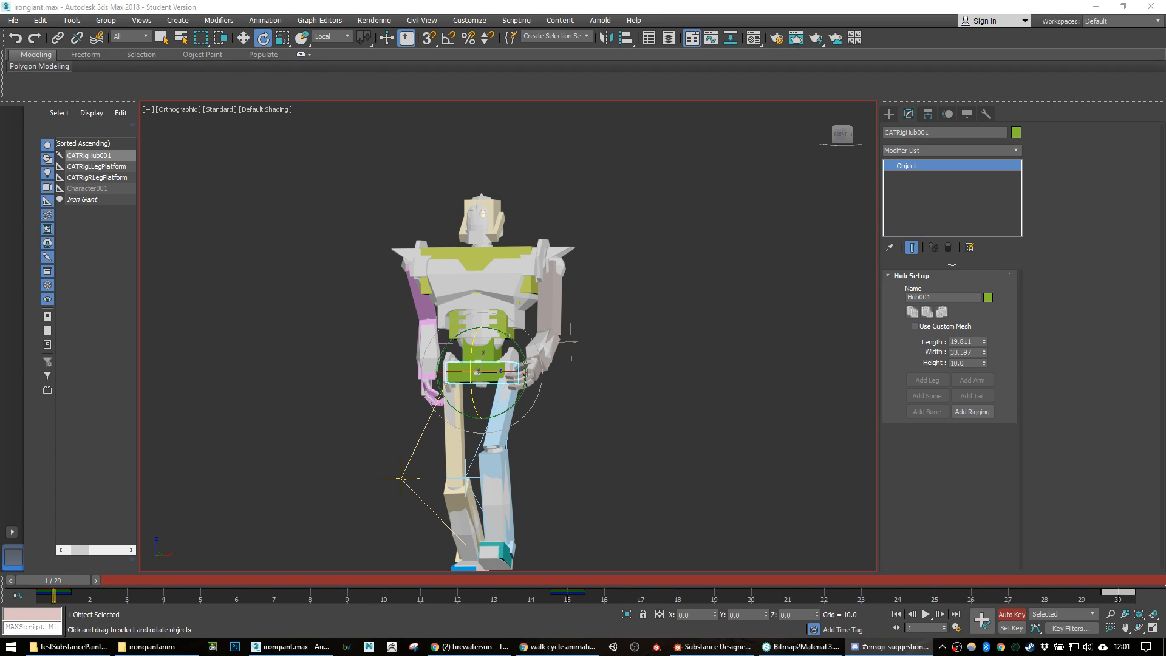
{"action": "mouse_move", "coordinate": [479, 648]}
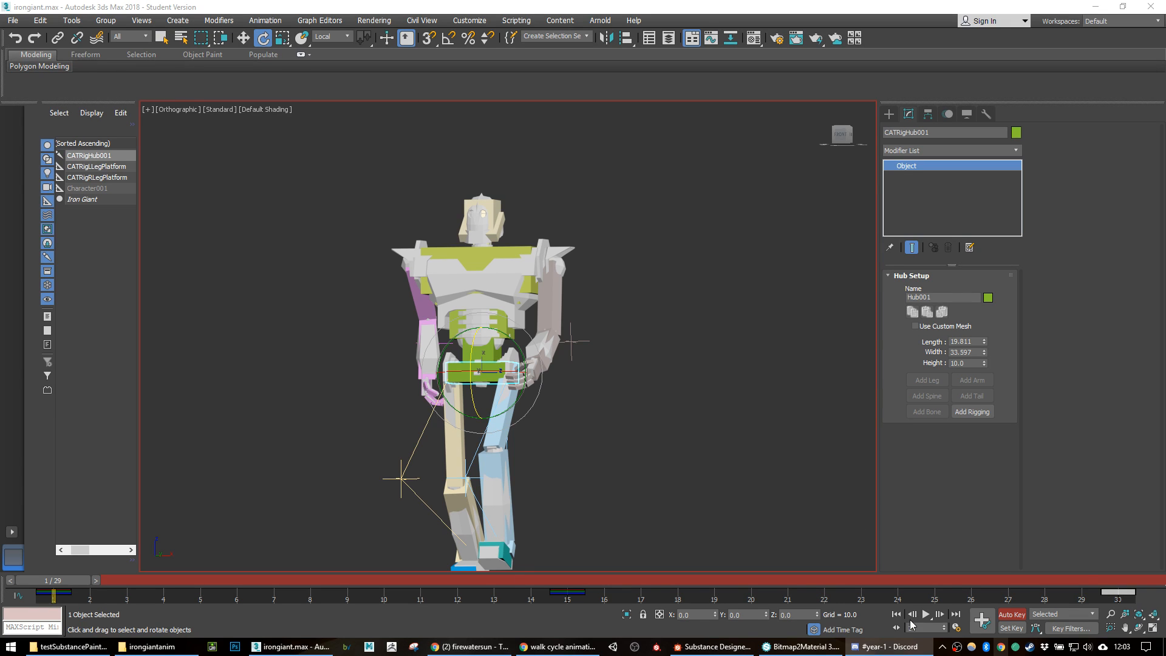
{"action": "left_click", "coordinate": [926, 615]}
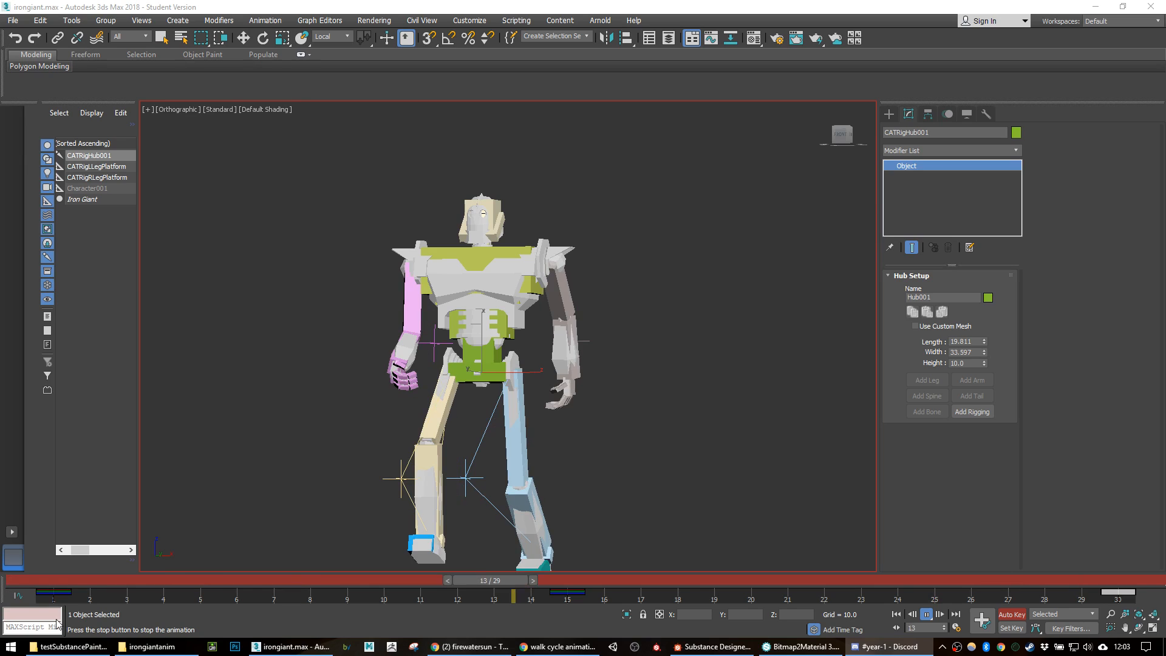
{"action": "middle_click_drag", "start_coordinate": [572, 395], "coordinate": [546, 399], "text": "alt"}
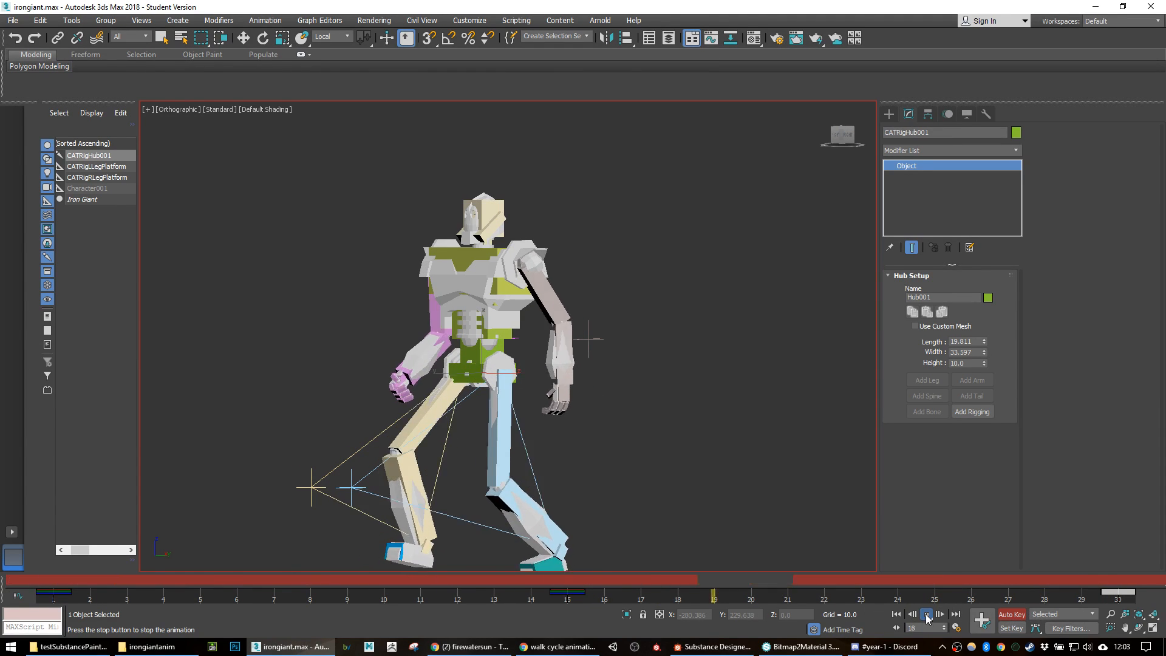
{"action": "key", "text": "/"}
{"action": "key", "text": "e"}
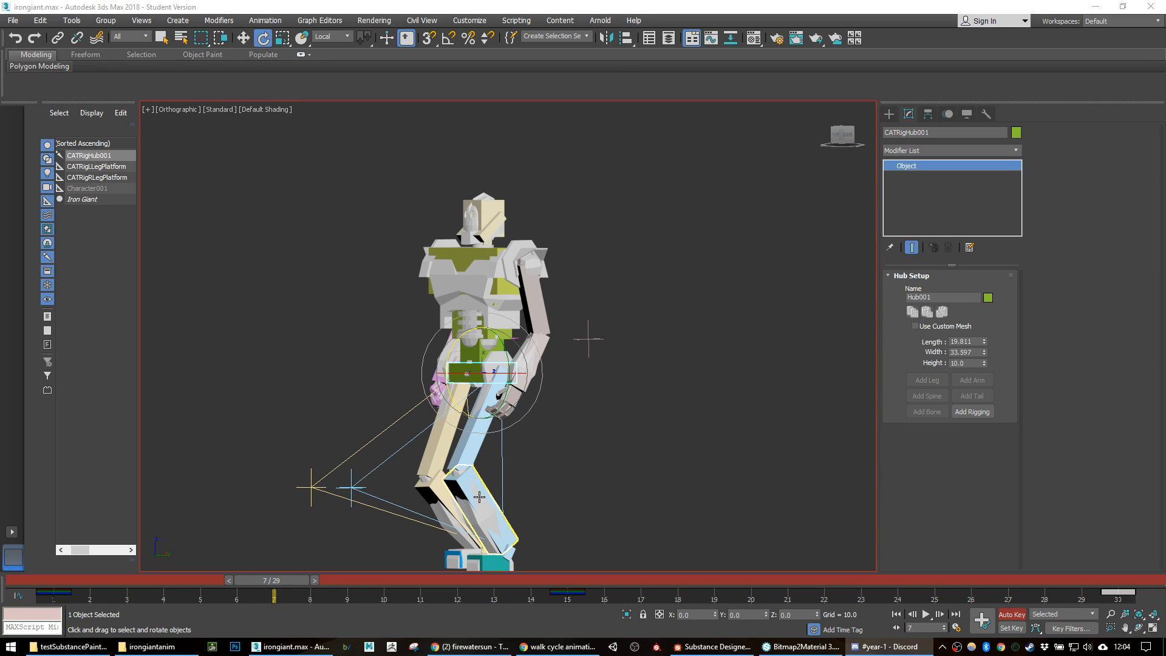
Step: Scrub the walk cycle from several angles to examine how the pelvis and legs move between the contact poses
{"action": "left_click_drag", "start_coordinate": [276, 584], "coordinate": [1154, 580]}
{"action": "left_click_drag", "start_coordinate": [621, 587], "coordinate": [2, 556]}
{"action": "key", "text": "e"}
{"action": "middle_click_drag", "start_coordinate": [513, 403], "coordinate": [582, 402], "text": "alt"}
{"action": "left_click", "coordinate": [616, 410]}
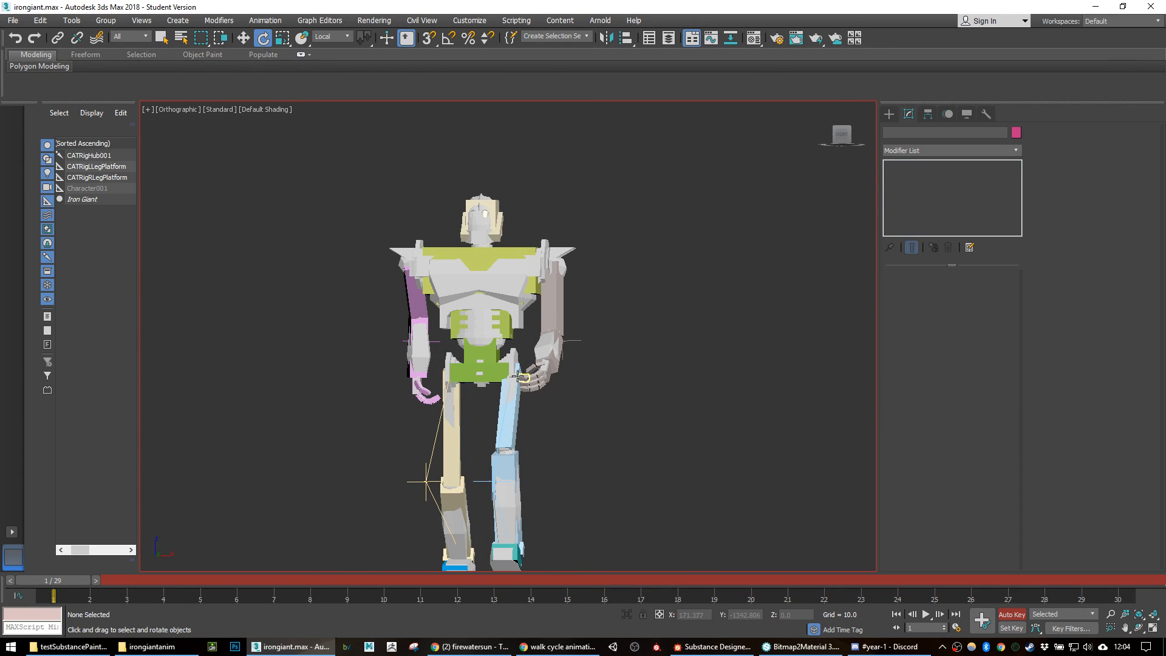
{"action": "middle_click_drag", "start_coordinate": [708, 438], "coordinate": [613, 447], "text": "alt"}
{"action": "middle_click_drag", "start_coordinate": [617, 500], "coordinate": [586, 446]}
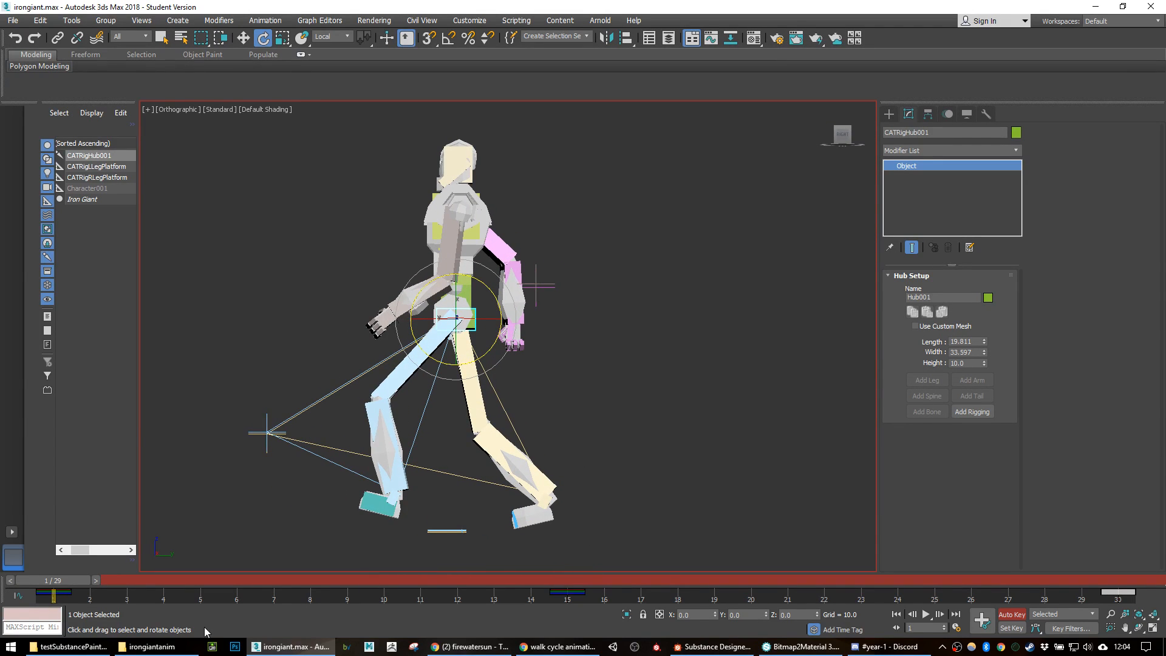
{"action": "left_click_drag", "start_coordinate": [77, 581], "coordinate": [493, 581]}
{"action": "left_click_drag", "start_coordinate": [689, 564], "coordinate": [3, 517]}
{"action": "key", "text": "e"}
{"action": "middle_click_drag", "start_coordinate": [410, 341], "coordinate": [500, 353], "text": "alt"}
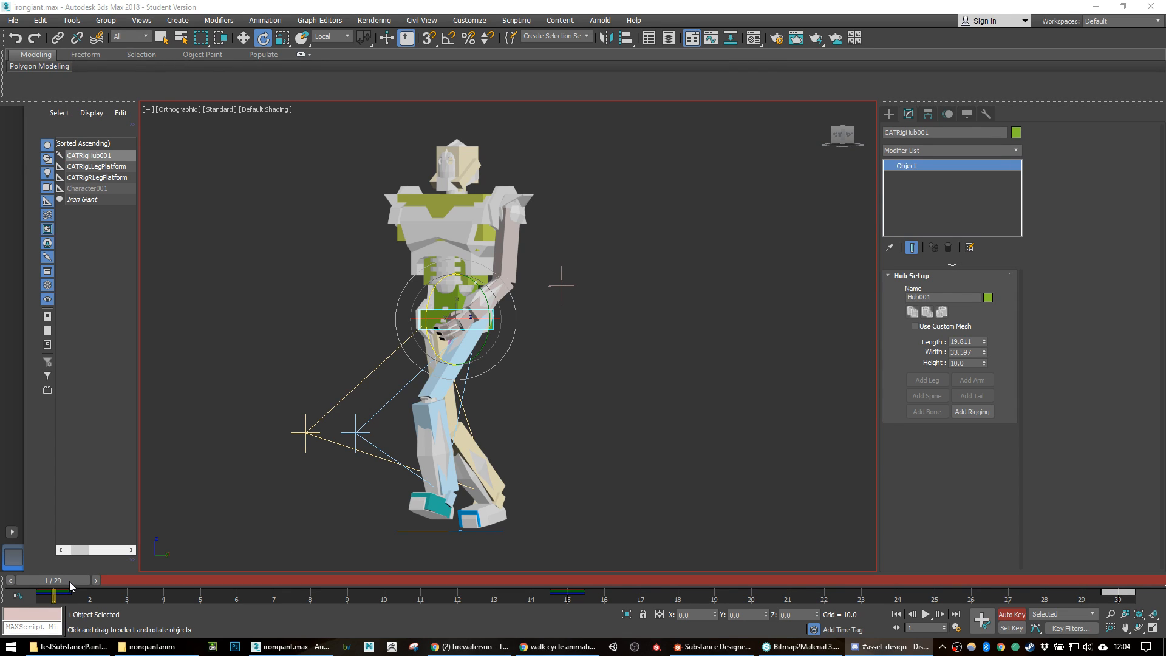
Step: Move the pelvis hub down and slightly forward at frame 7 to lower the body in the passing pose
{"action": "mouse_move", "coordinate": [70, 581]}
{"action": "left_mouse_down"}
{"action": "mouse_move", "coordinate": [1094, 571]}
{"action": "mouse_move", "coordinate": [340, 571]}
{"action": "mouse_move", "coordinate": [528, 547]}
{"action": "mouse_move", "coordinate": [1164, 566]}
{"action": "mouse_move", "coordinate": [55, 580]}
{"action": "left_mouse_up"}
{"action": "key", "text": "e"}
{"action": "middle_click_drag", "start_coordinate": [511, 366], "coordinate": [622, 370], "text": "alt"}
{"action": "left_click", "coordinate": [621, 371]}
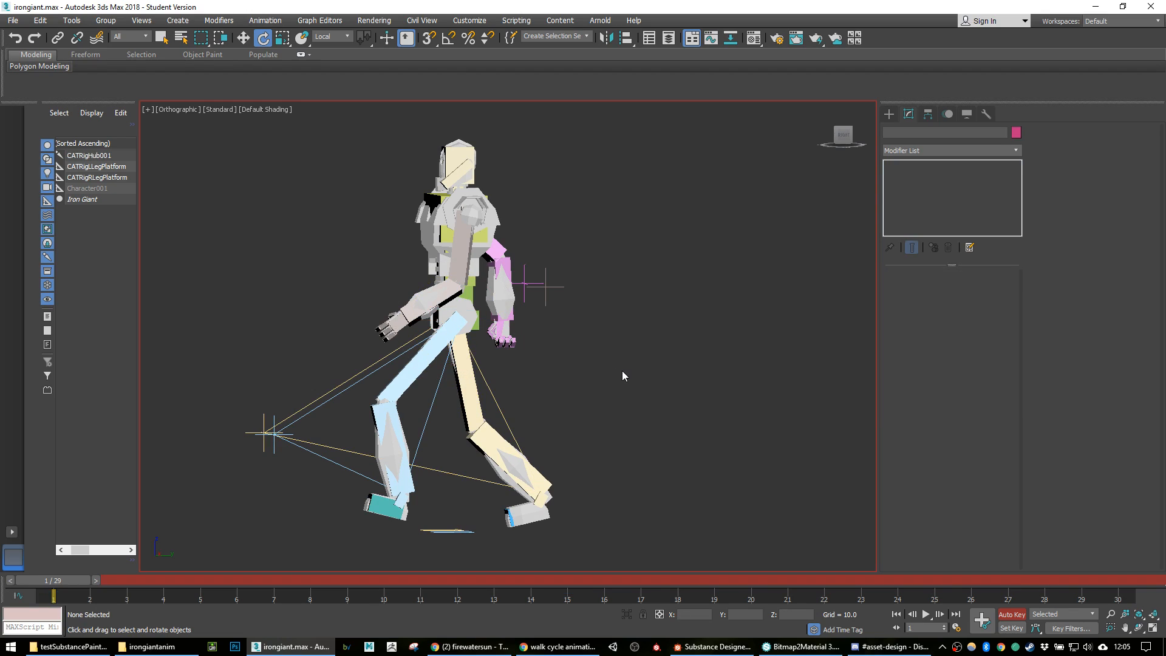
{"action": "left_click", "coordinate": [459, 316]}
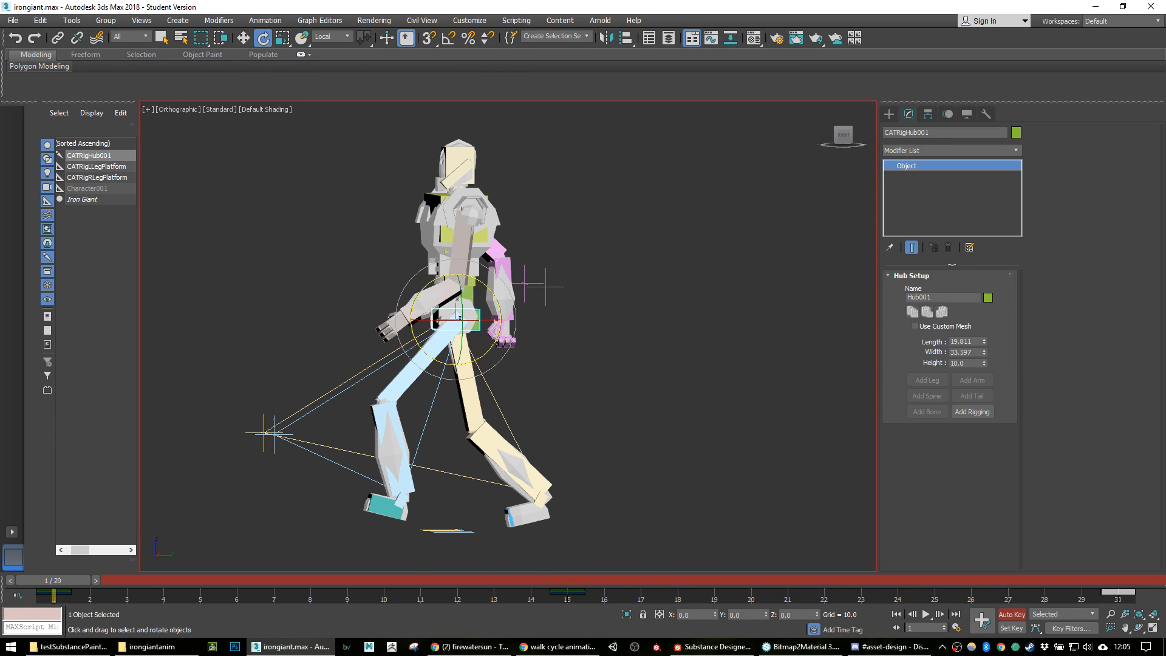
{"action": "key", "text": "w"}
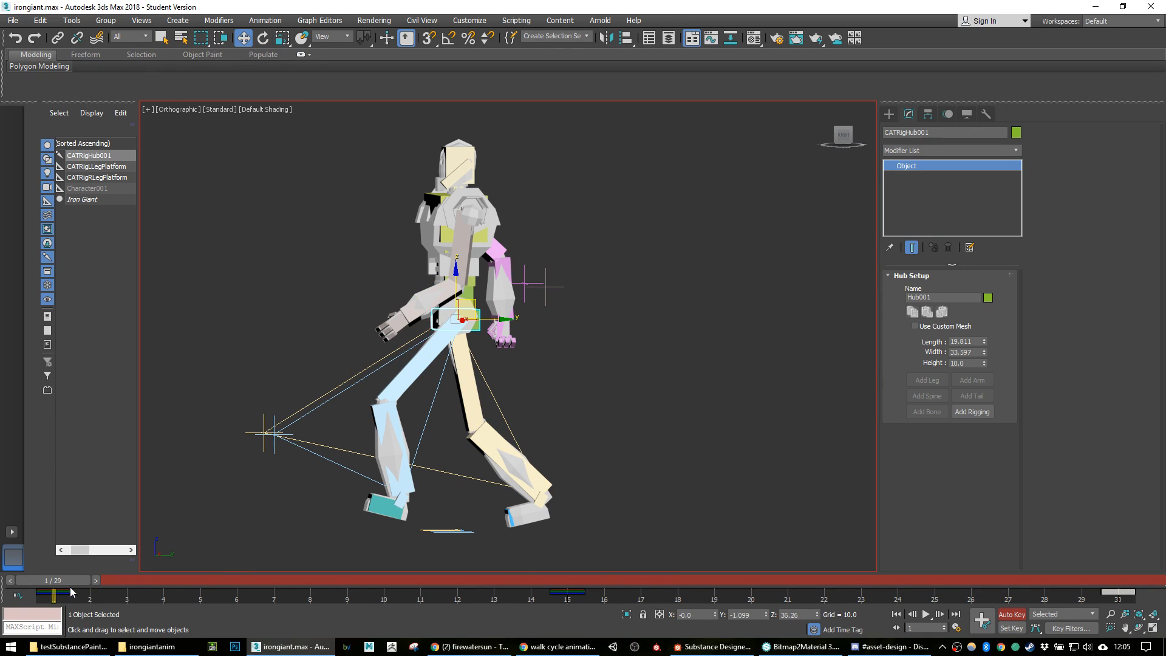
{"action": "left_click", "coordinate": [277, 581]}
{"action": "mouse_move", "coordinate": [277, 582]}
{"action": "left_mouse_down"}
{"action": "mouse_move", "coordinate": [152, 577]}
{"action": "mouse_move", "coordinate": [337, 562]}
{"action": "mouse_move", "coordinate": [282, 565]}
{"action": "left_mouse_up"}
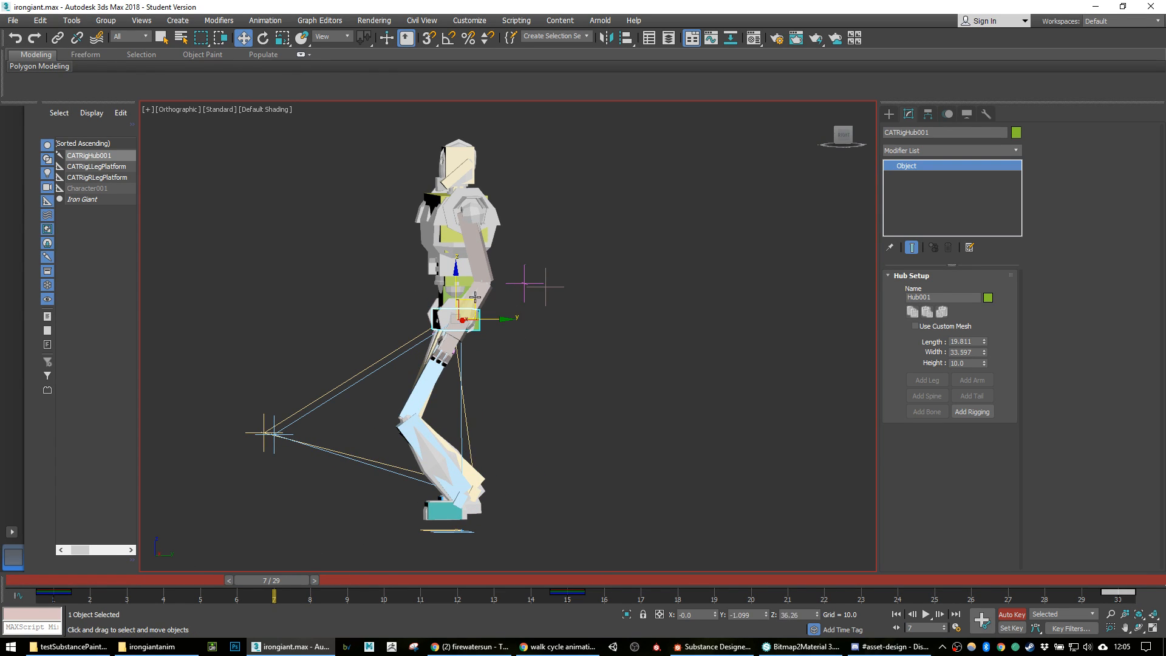
{"action": "left_click_drag", "start_coordinate": [466, 301], "coordinate": [457, 328]}
Step: Copy the pelvis hub's key from frame 7 to frame 23 and play the walk cycle
{"action": "left_click_drag", "start_coordinate": [290, 584], "coordinate": [419, 594]}
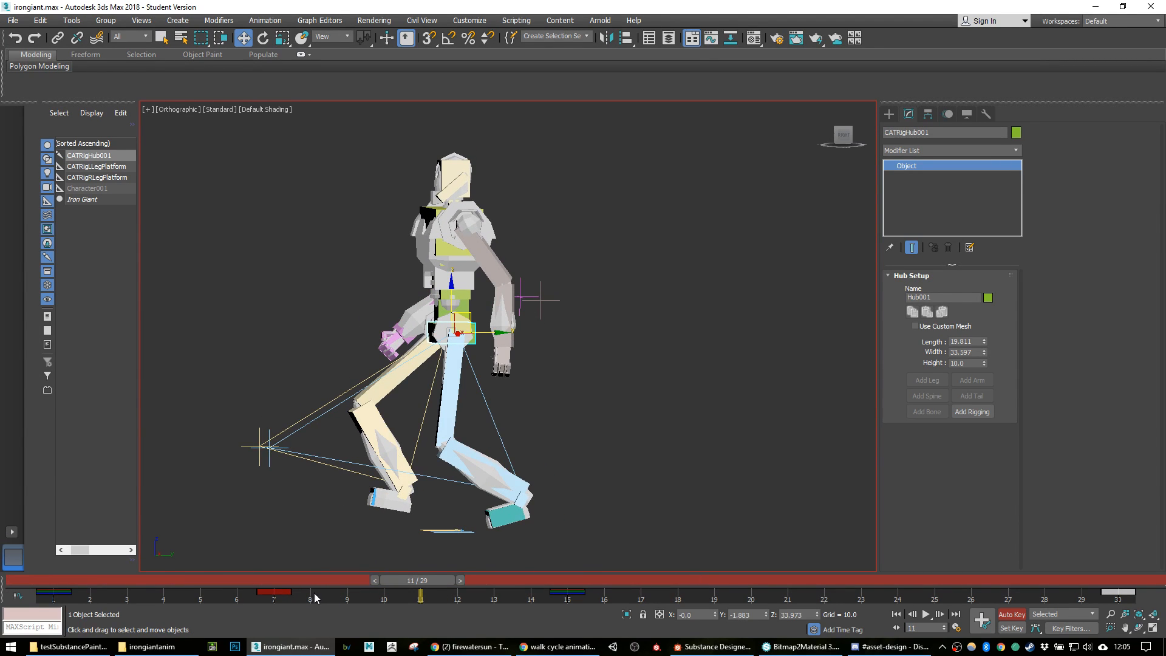
{"action": "left_click_drag", "start_coordinate": [281, 593], "coordinate": [870, 610], "text": "shift"}
{"action": "left_click_drag", "start_coordinate": [445, 586], "coordinate": [1087, 579]}
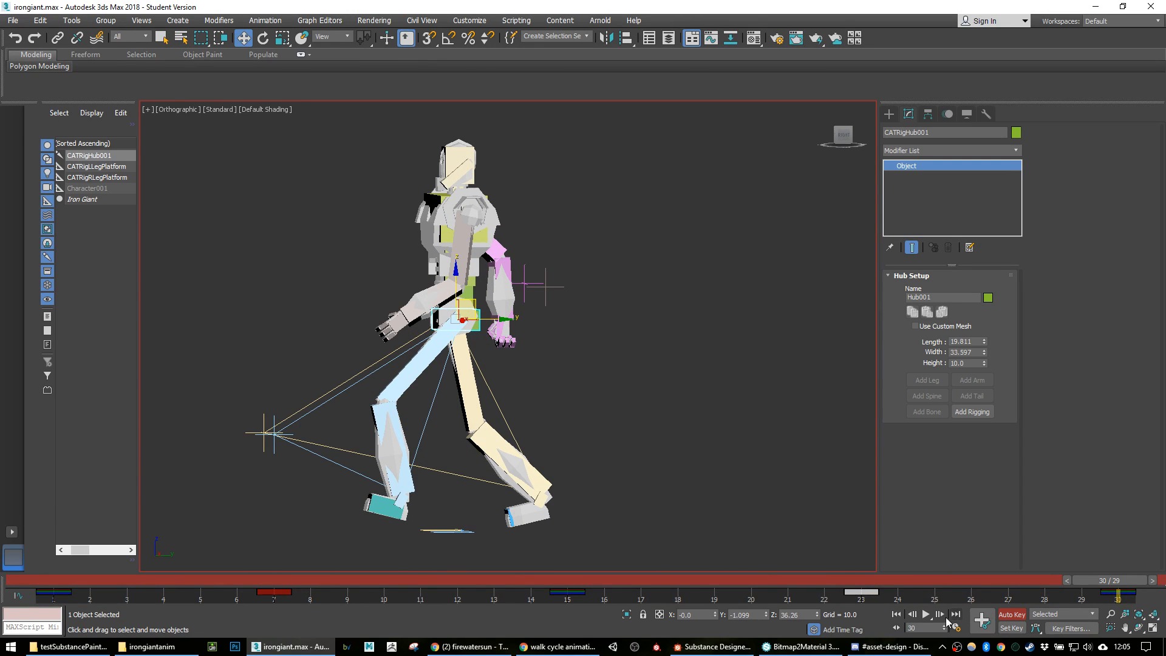
{"action": "left_click", "coordinate": [925, 614]}
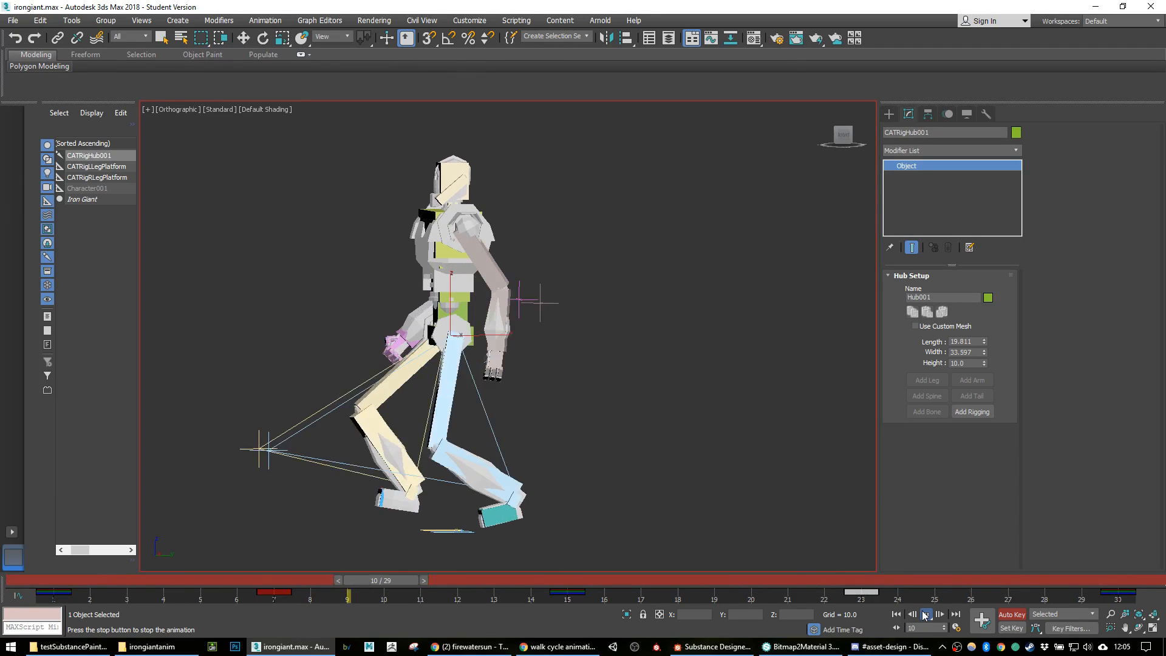
{"action": "left_click", "coordinate": [925, 614]}
{"action": "key", "text": "w"}
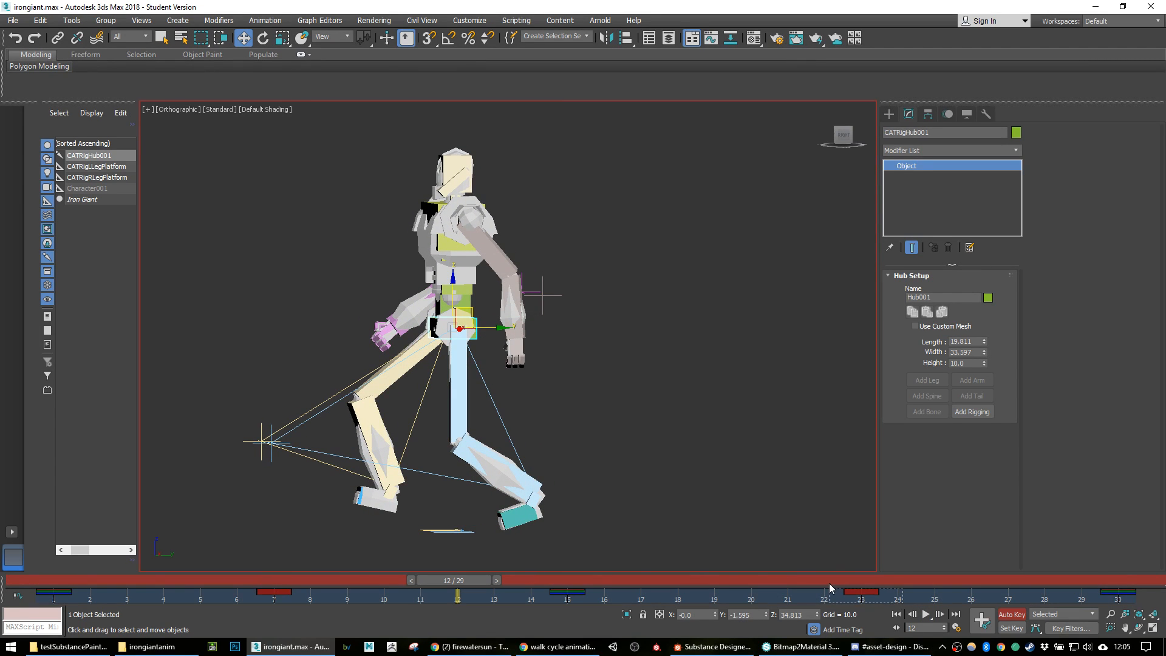
Step: Try playing the walk cycle without the pelvis hub's keys at frames 7 and 23, and undo their deletion
{"action": "left_click_drag", "start_coordinate": [162, 549], "coordinate": [106, 546], "text": "ctrl"}
{"action": "key", "text": "Delete"}
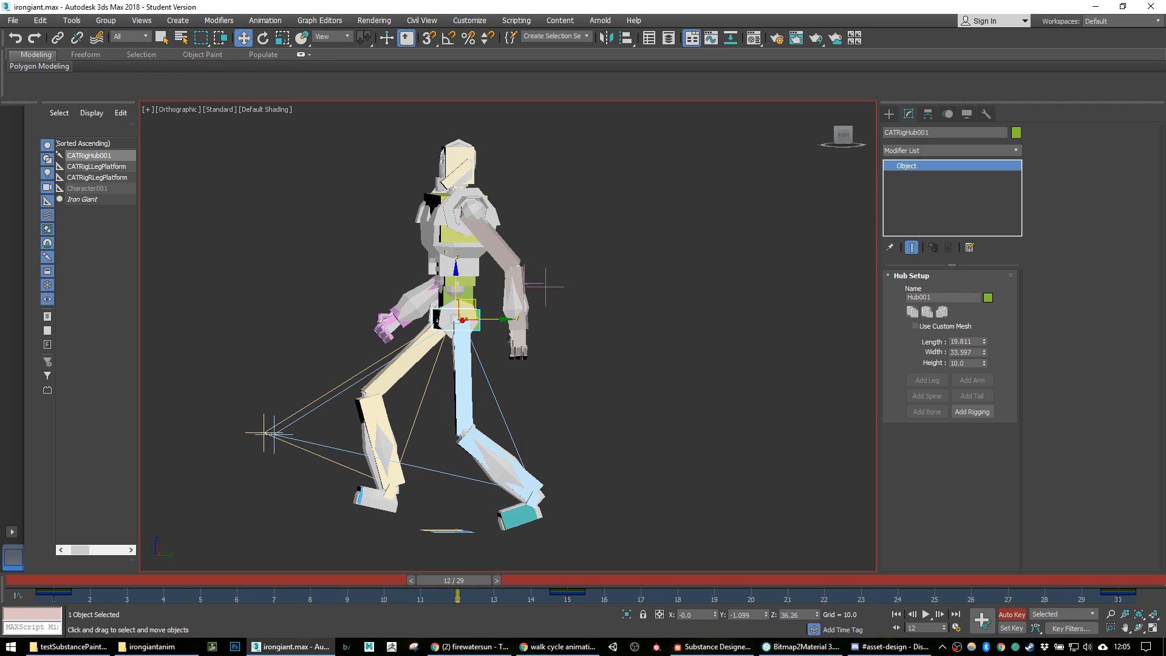
{"action": "left_click", "coordinate": [925, 615]}
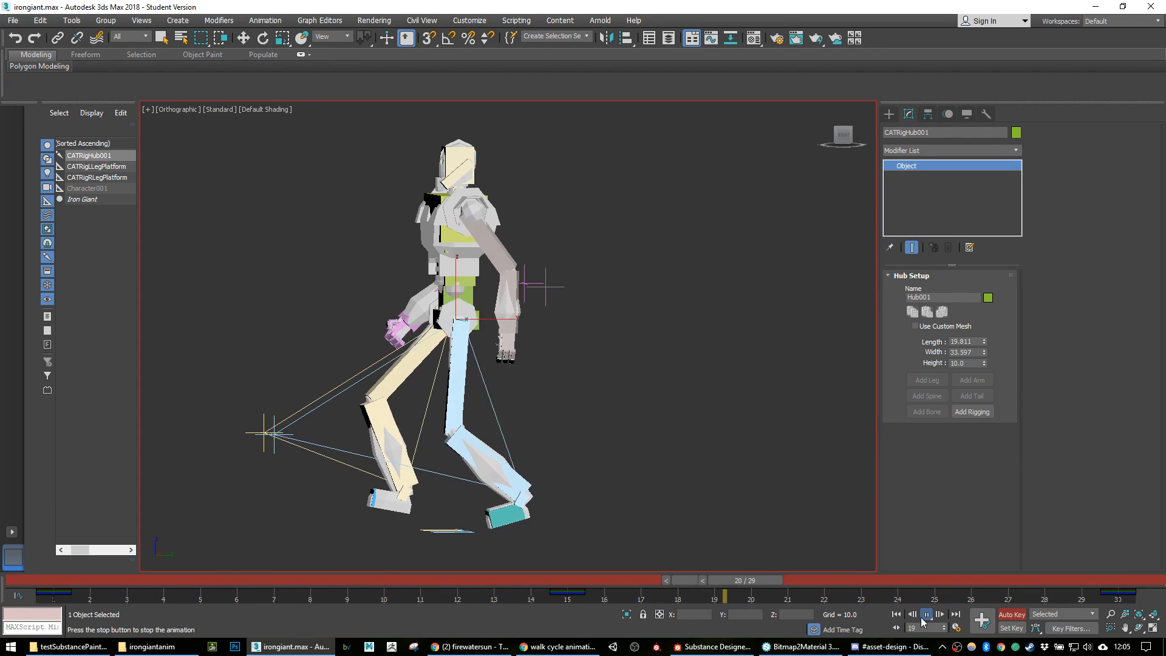
{"action": "left_click", "coordinate": [923, 617]}
{"action": "key", "text": "ctrl+z"}
Step: Rotate the chest forward at frame 7 so the upper body leans in the passing pose
{"action": "left_click_drag", "start_coordinate": [779, 581], "coordinate": [271, 555]}
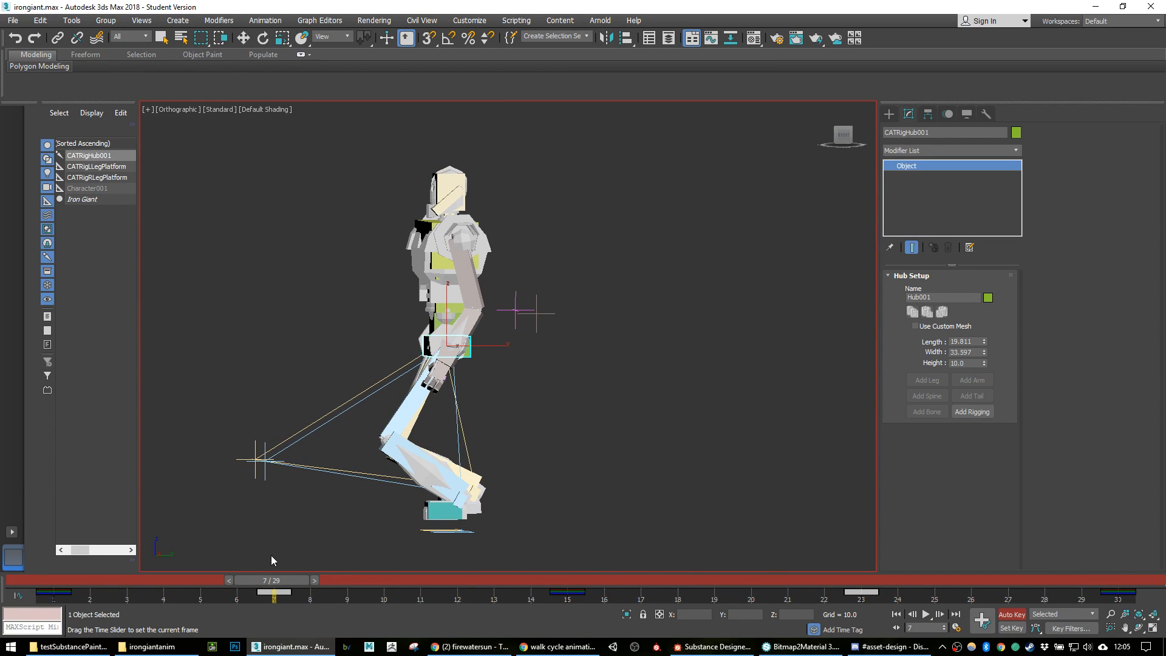
{"action": "middle_click_drag", "start_coordinate": [363, 336], "coordinate": [453, 348], "text": "alt"}
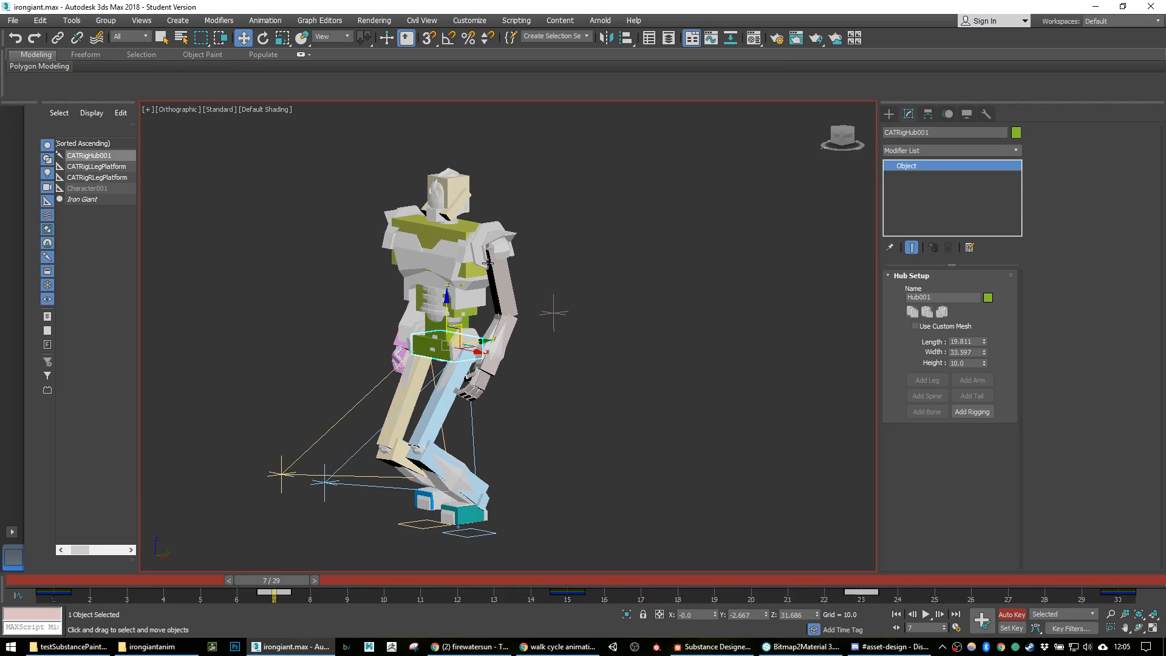
{"action": "scroll", "coordinate": [488, 261], "scroll_direction": "up", "scroll_amount": 3}
{"action": "middle_click_drag", "start_coordinate": [549, 285], "coordinate": [529, 336], "text": "alt"}
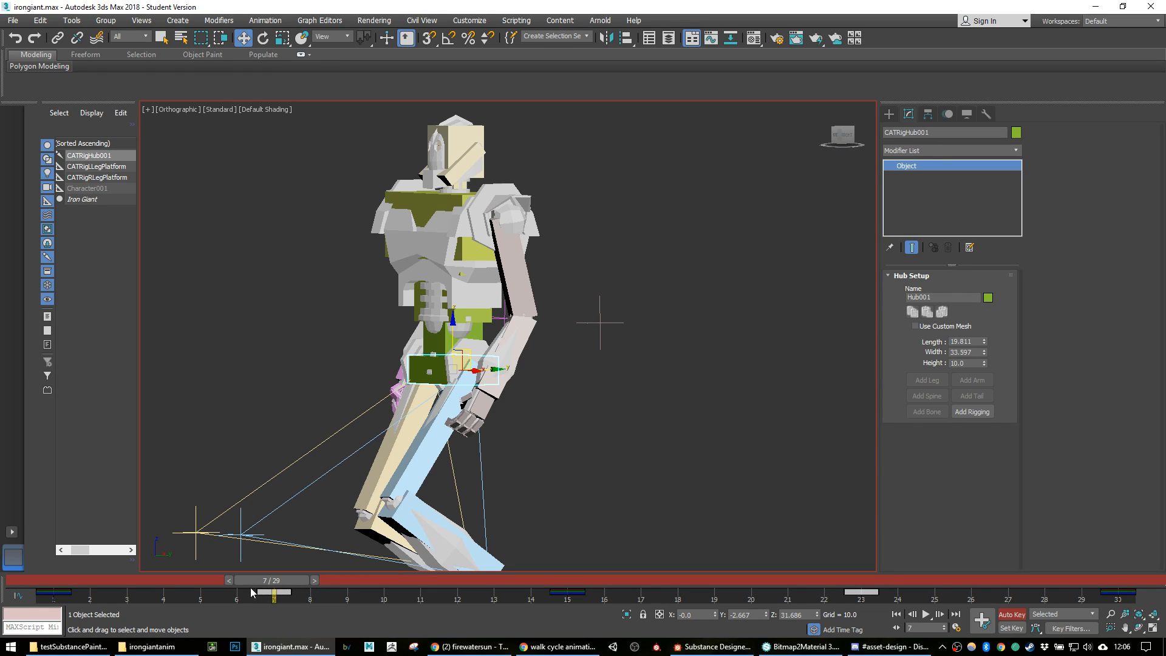
{"action": "mouse_move", "coordinate": [278, 584]}
{"action": "left_mouse_down"}
{"action": "mouse_move", "coordinate": [257, 582]}
{"action": "mouse_move", "coordinate": [286, 582]}
{"action": "left_mouse_up"}
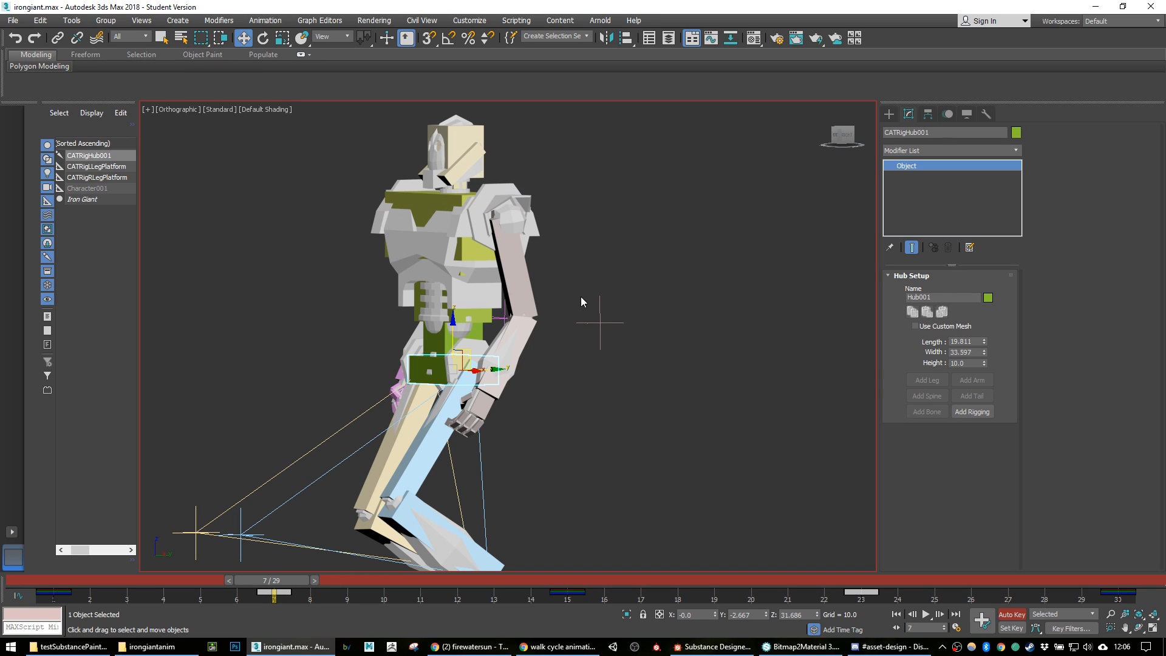
{"action": "left_click", "coordinate": [450, 215]}
{"action": "key", "text": "e"}
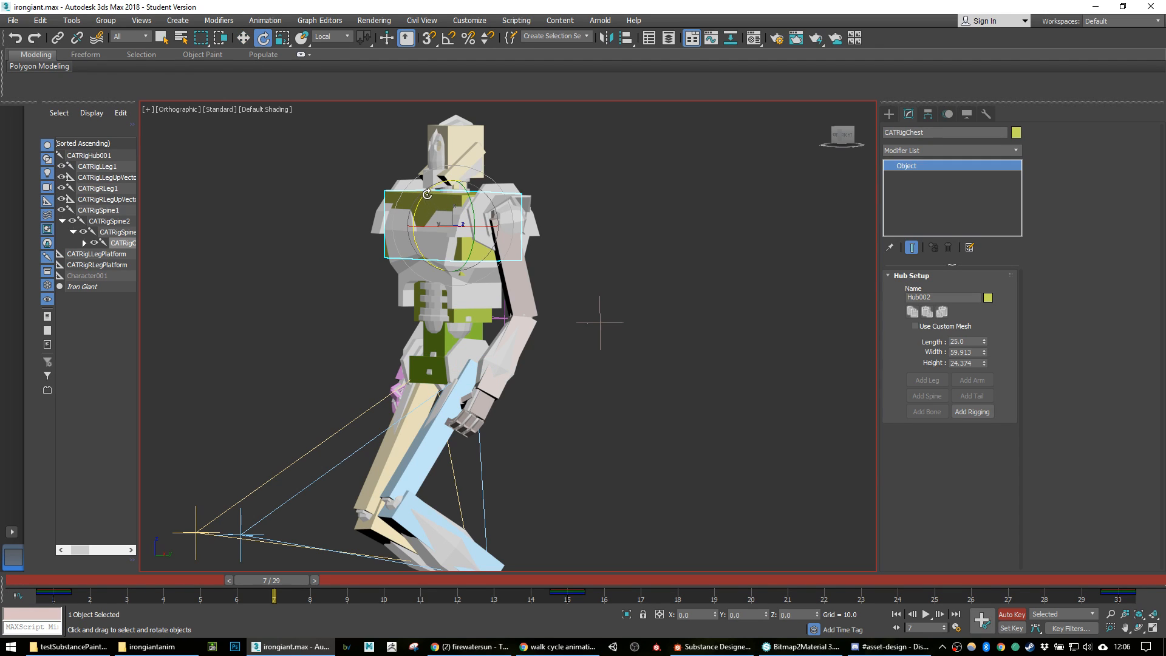
{"action": "left_click_drag", "start_coordinate": [421, 193], "coordinate": [404, 204]}
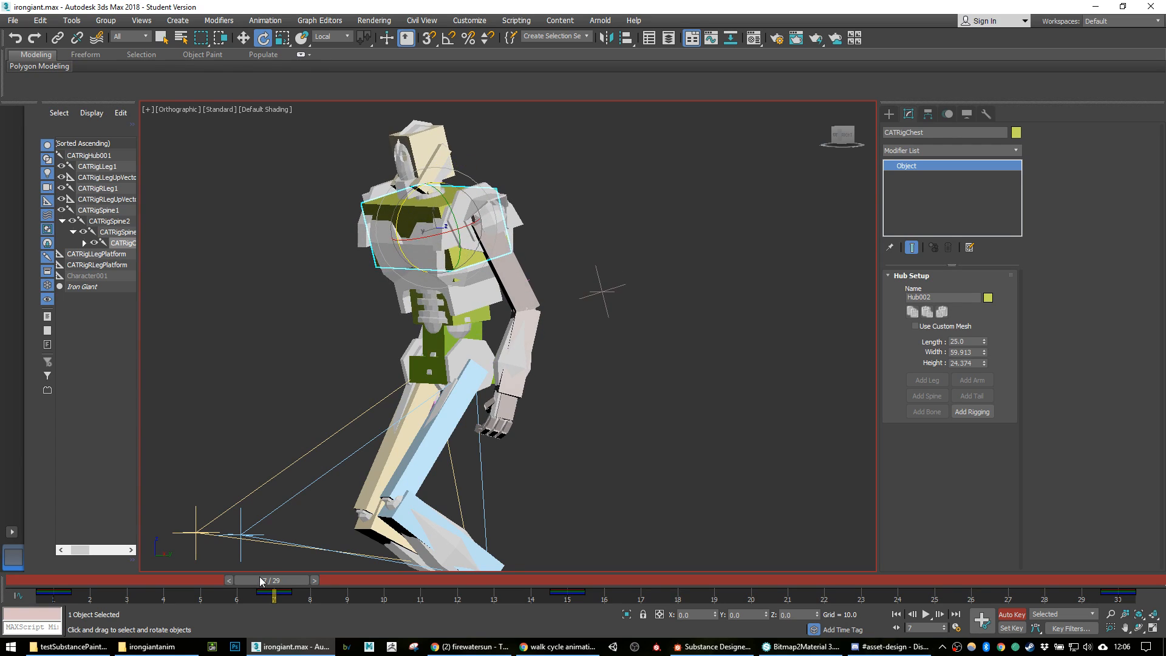
{"action": "mouse_move", "coordinate": [271, 585]}
{"action": "left_mouse_down"}
{"action": "mouse_move", "coordinate": [164, 582]}
{"action": "mouse_move", "coordinate": [273, 582]}
{"action": "left_mouse_up"}
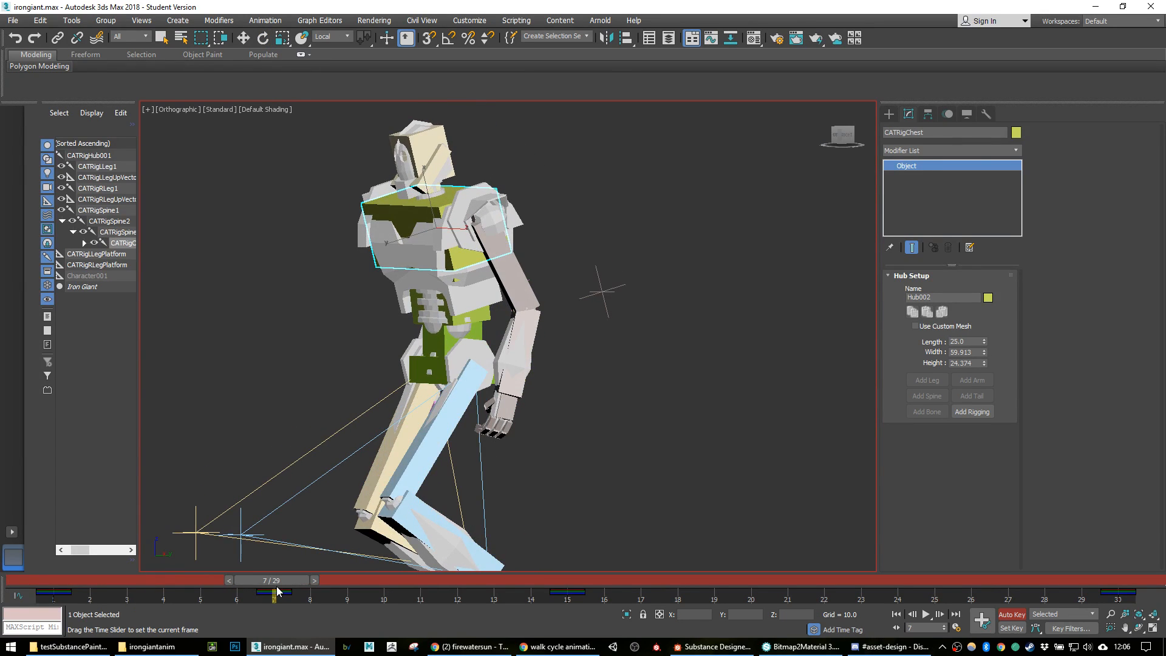
Step: Copy the chest's key from frame 7 to frame 23, matching the frame of the pelvis hub's key
{"action": "left_click", "coordinate": [274, 593]}
{"action": "left_click_drag", "start_coordinate": [277, 595], "coordinate": [824, 597], "text": "shift"}
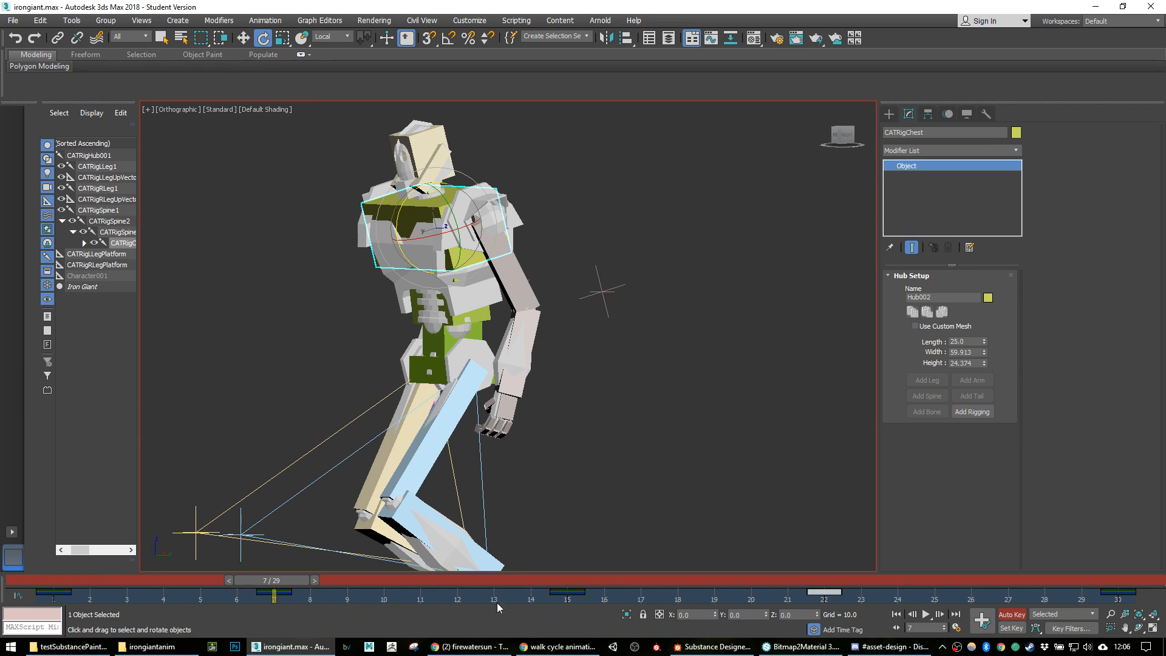
{"action": "left_click_drag", "start_coordinate": [275, 586], "coordinate": [714, 582]}
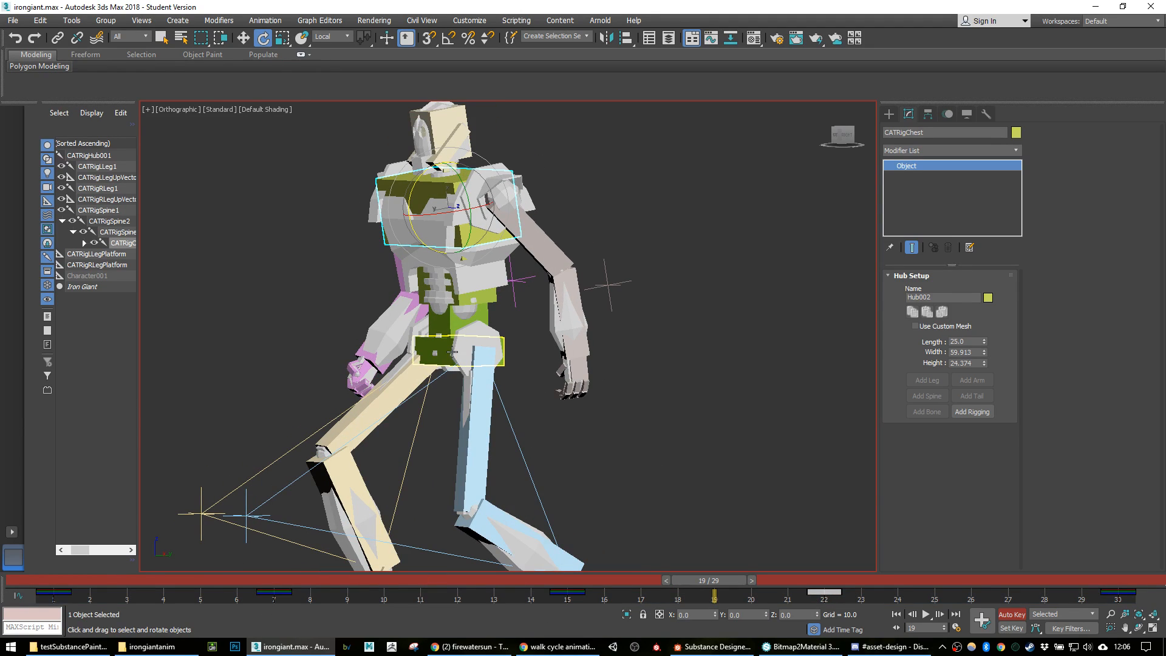
{"action": "left_click", "coordinate": [449, 351]}
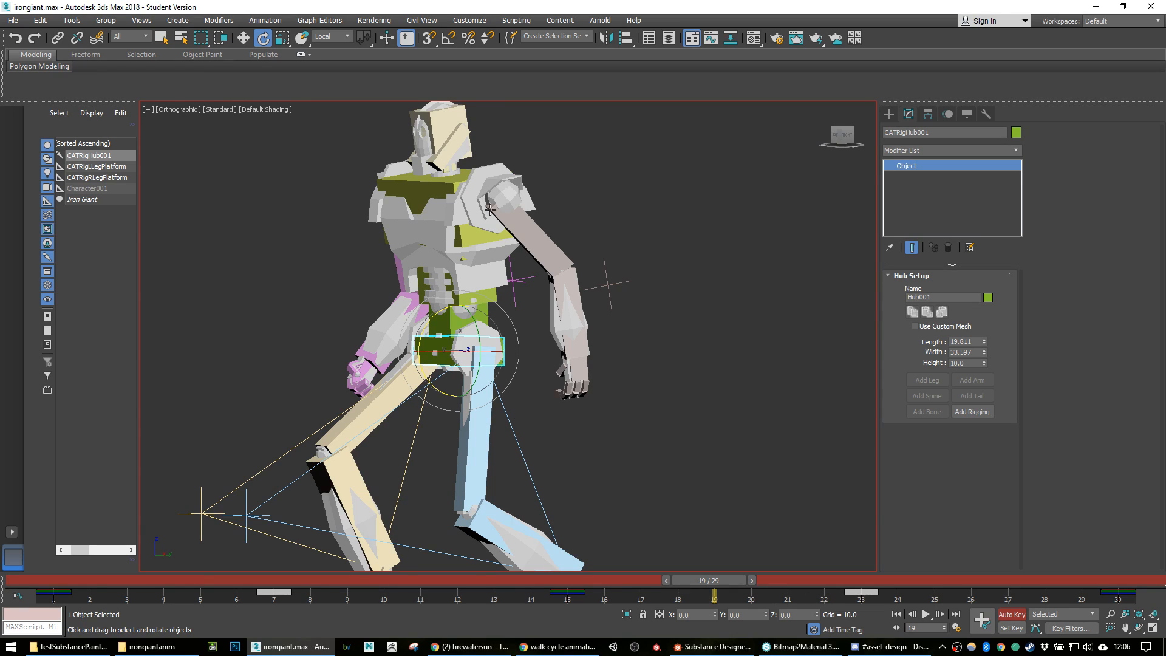
{"action": "left_click", "coordinate": [428, 184]}
{"action": "left_click_drag", "start_coordinate": [824, 596], "coordinate": [862, 596]}
{"action": "left_click_drag", "start_coordinate": [723, 581], "coordinate": [274, 580]}
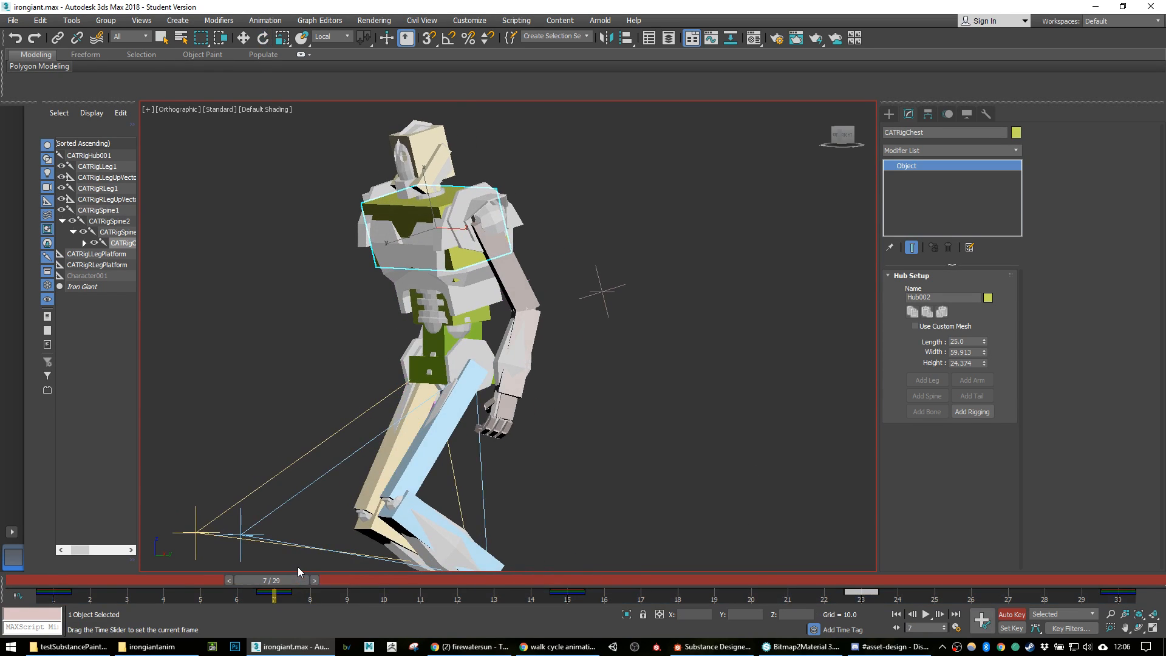
Step: Rotate the head up at frame 7 to level it against the forward-leaning chest
{"action": "middle_click_drag", "start_coordinate": [489, 243], "coordinate": [520, 242], "text": "alt"}
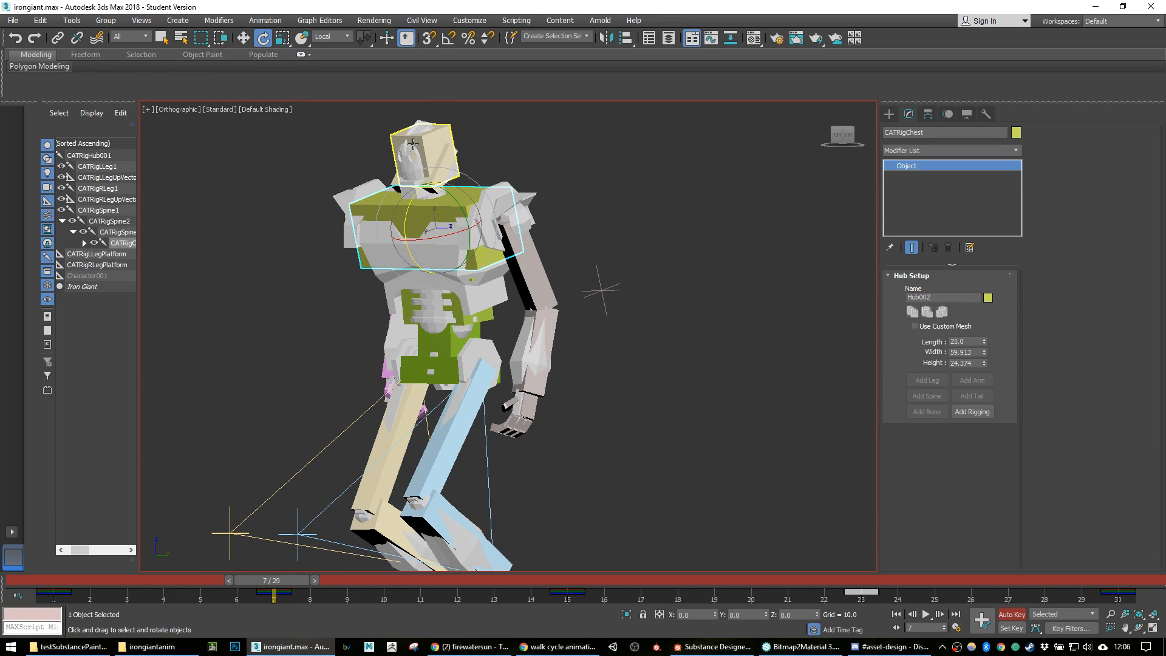
{"action": "left_click", "coordinate": [413, 144]}
{"action": "scroll", "coordinate": [413, 144], "scroll_direction": "up", "scroll_amount": 3}
{"action": "middle_click_drag", "start_coordinate": [413, 144], "coordinate": [415, 166]}
{"action": "left_click_drag", "start_coordinate": [396, 175], "coordinate": [398, 151]}
{"action": "mouse_move", "coordinate": [280, 584]}
{"action": "left_mouse_down"}
{"action": "mouse_move", "coordinate": [61, 585]}
{"action": "mouse_move", "coordinate": [281, 585]}
{"action": "left_mouse_up"}
{"action": "key", "text": "e"}
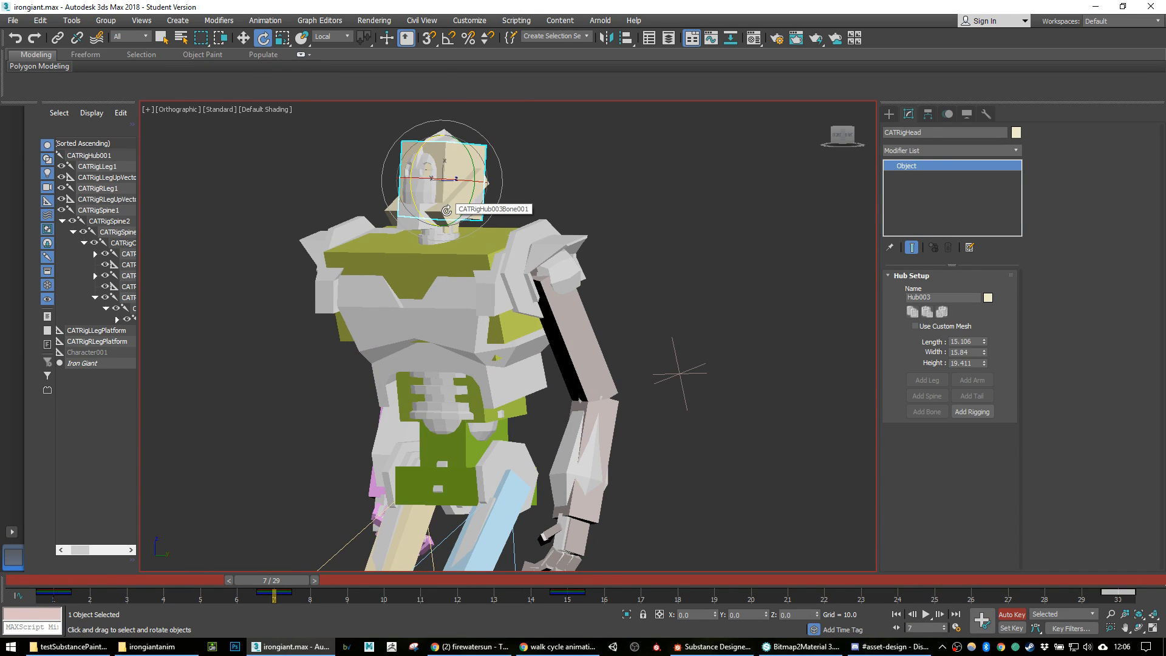
Step: Rotate the jaw bone downward at frame 7 to open the mouth
{"action": "scroll", "coordinate": [511, 185], "scroll_direction": "up", "scroll_amount": 2}
{"action": "left_click", "coordinate": [475, 183]}
{"action": "left_click", "coordinate": [444, 183]}
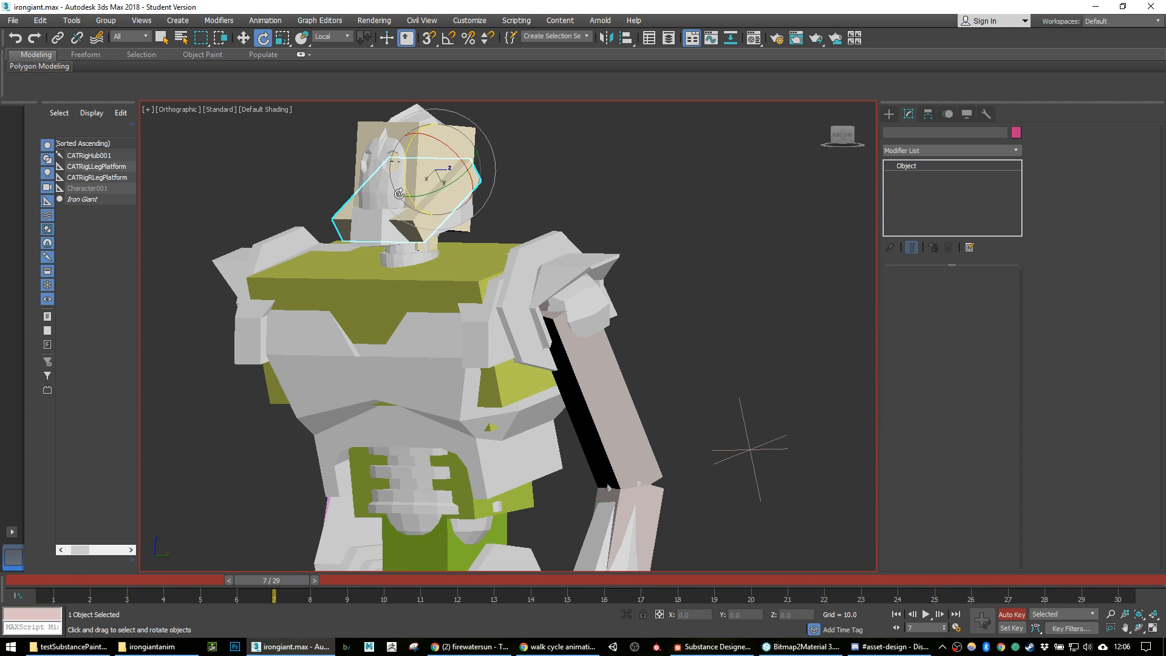
{"action": "left_click_drag", "start_coordinate": [399, 170], "coordinate": [404, 195]}
{"action": "mouse_move", "coordinate": [286, 586]}
{"action": "left_mouse_down"}
{"action": "mouse_move", "coordinate": [58, 581]}
{"action": "mouse_move", "coordinate": [456, 581]}
{"action": "mouse_move", "coordinate": [274, 581]}
{"action": "left_mouse_up"}
{"action": "key", "text": "e"}
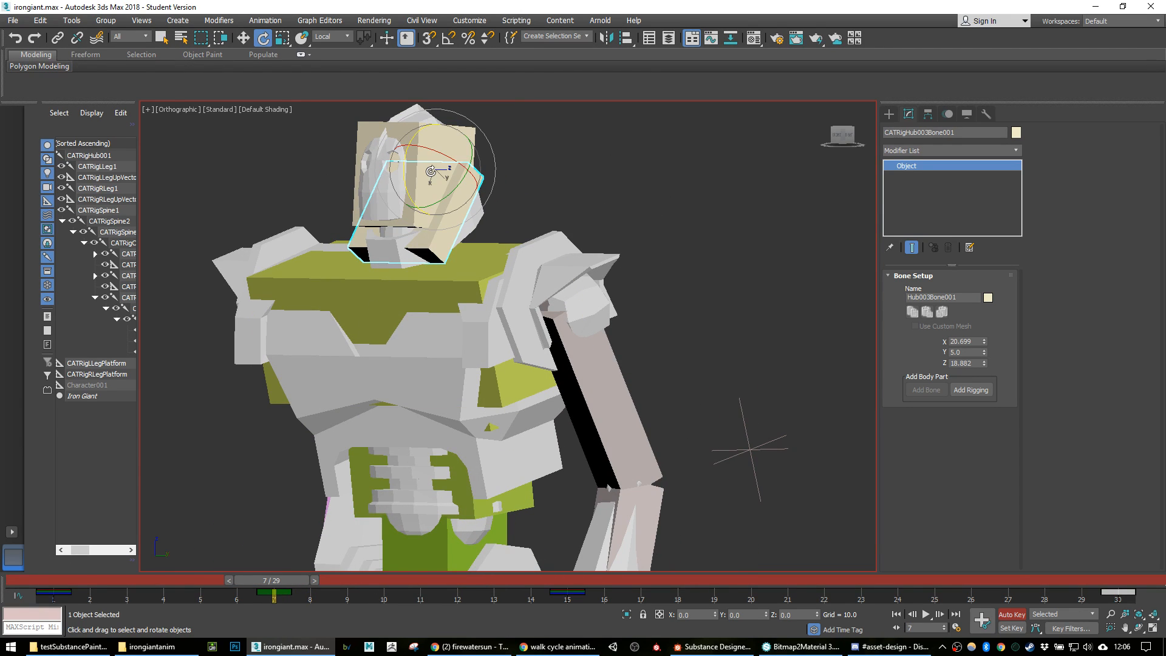
Step: Select the head with its child bones and copy their frame 7 keys to the second passing pose
{"action": "left_click", "coordinate": [523, 149]}
{"action": "double_click", "coordinate": [446, 133]}
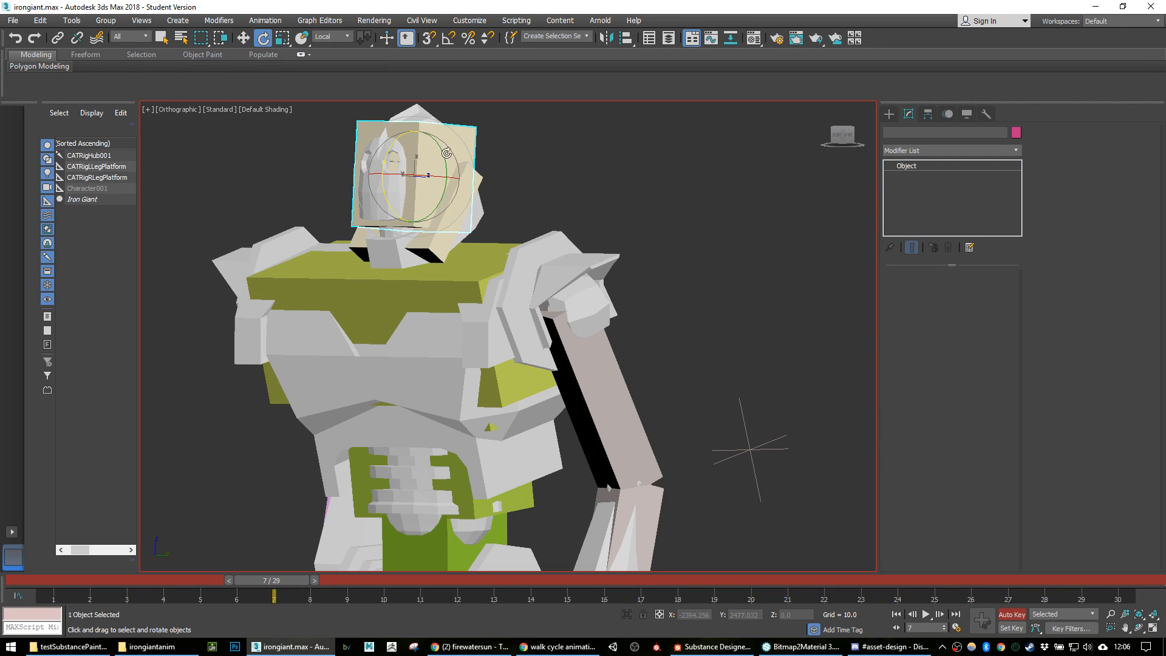
{"action": "left_click", "coordinate": [275, 596]}
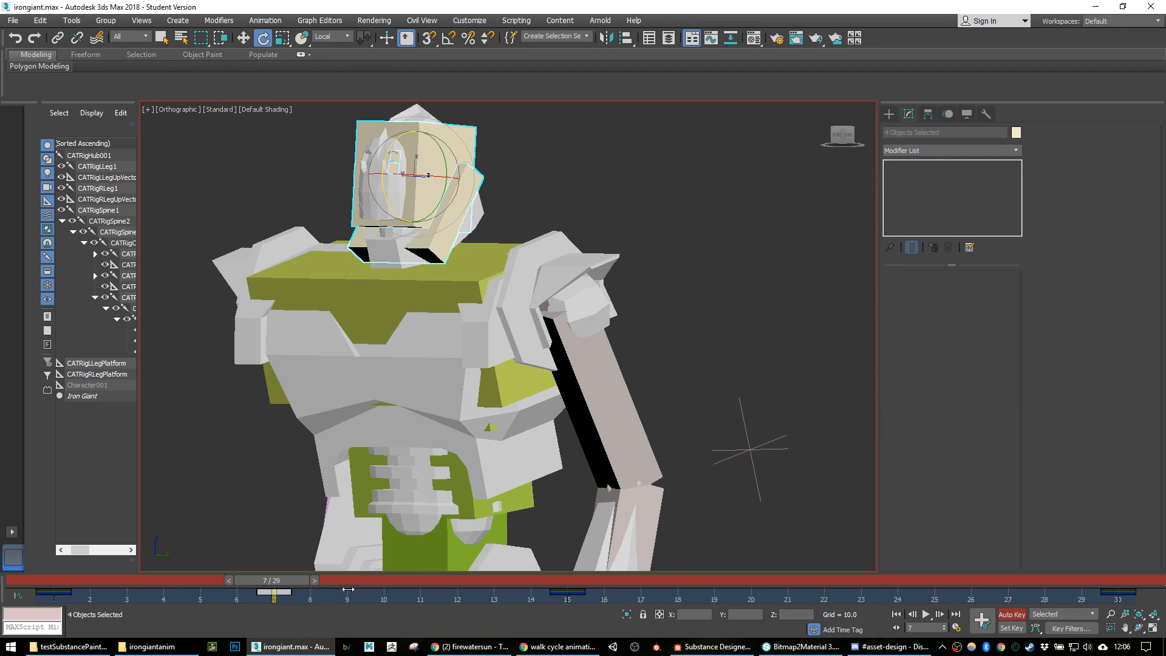
Step: Scrub the walk cycle and examine the full body from several angles, ending on frame 7
{"action": "left_click_drag", "start_coordinate": [297, 583], "coordinate": [4, 513]}
{"action": "key", "text": "e"}
{"action": "key", "text": "k"}
{"action": "scroll", "coordinate": [471, 410], "scroll_direction": "down", "scroll_amount": 3}
{"action": "middle_click_drag", "start_coordinate": [521, 448], "coordinate": [554, 287]}
{"action": "middle_click_drag", "start_coordinate": [603, 421], "coordinate": [553, 422], "text": "alt"}
{"action": "middle_click_drag", "start_coordinate": [427, 368], "coordinate": [298, 404]}
{"action": "middle_click_drag", "start_coordinate": [412, 367], "coordinate": [460, 373], "text": "alt"}
{"action": "left_click_drag", "start_coordinate": [82, 584], "coordinate": [288, 588]}
{"action": "key", "text": "e"}
Step: Tilt the head downward at frame 7 and copy its key to frame 23
{"action": "left_click", "coordinate": [464, 186]}
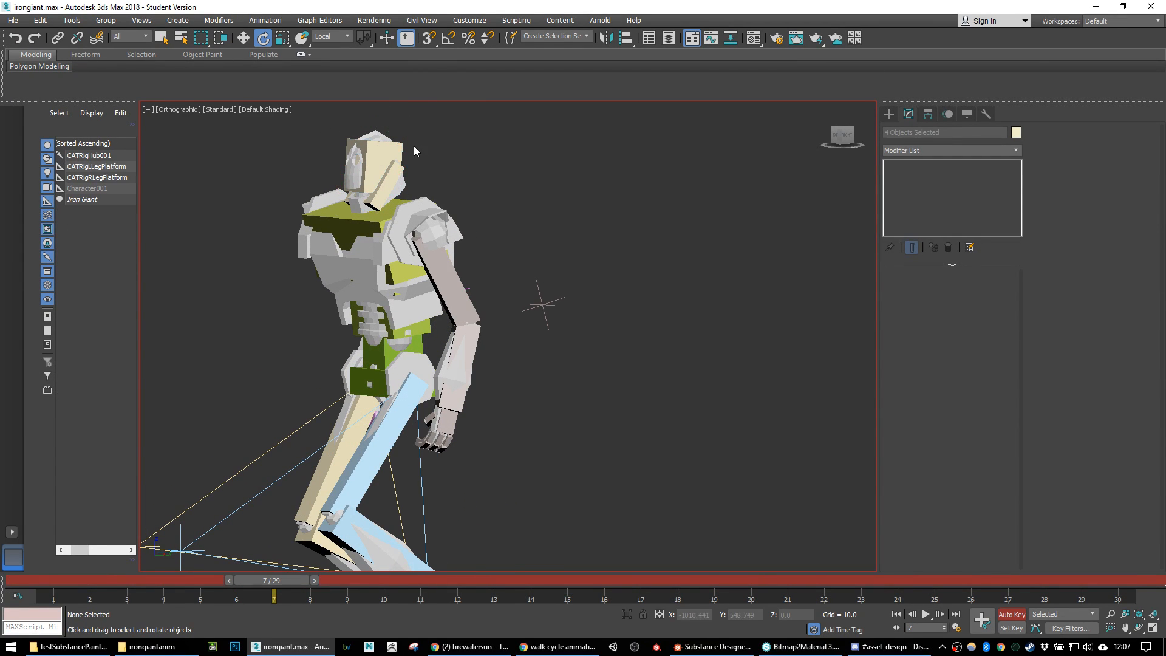
{"action": "left_click", "coordinate": [384, 155]}
{"action": "left_click_drag", "start_coordinate": [339, 139], "coordinate": [284, 484]}
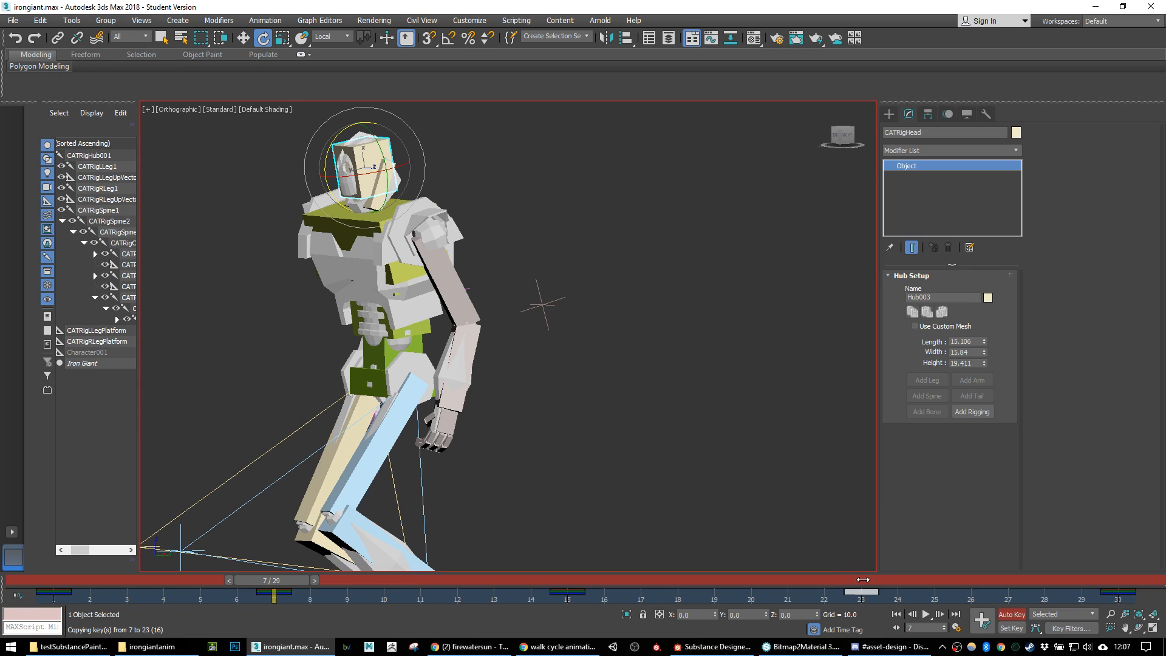
{"action": "left_click_drag", "start_coordinate": [298, 584], "coordinate": [273, 585]}
{"action": "key", "text": "e"}
Step: Rotate the chest slightly back at frame 7 to reduce its forward lean and copy the key to frame 23
{"action": "left_click", "coordinate": [366, 221]}
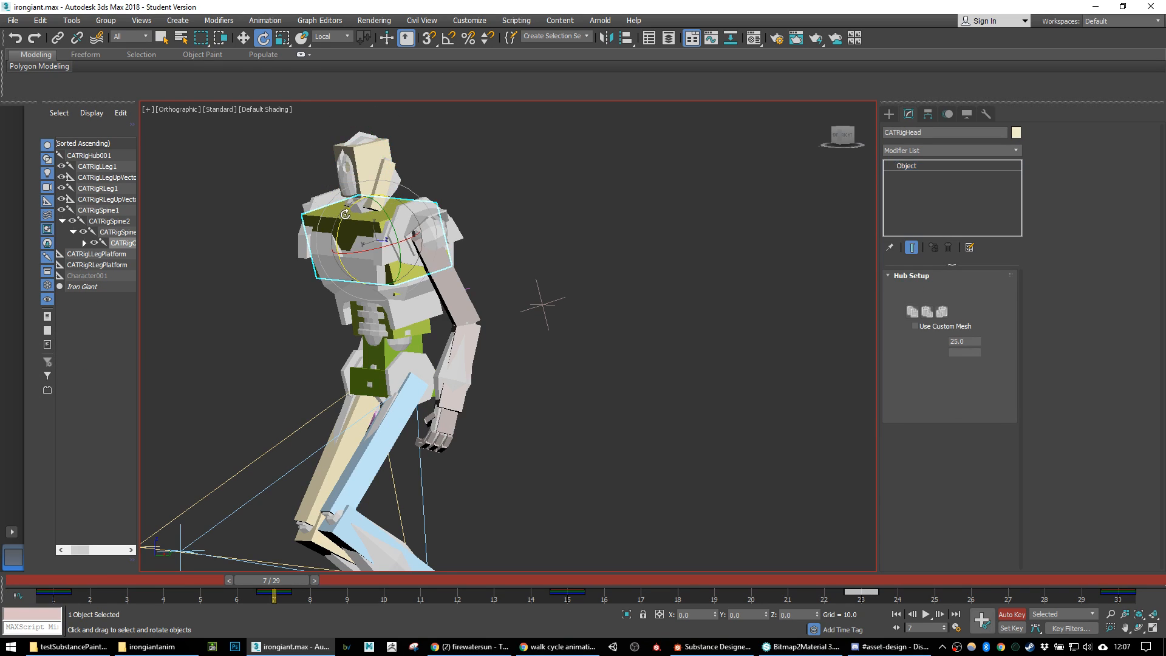
{"action": "left_click_drag", "start_coordinate": [344, 213], "coordinate": [327, 365]}
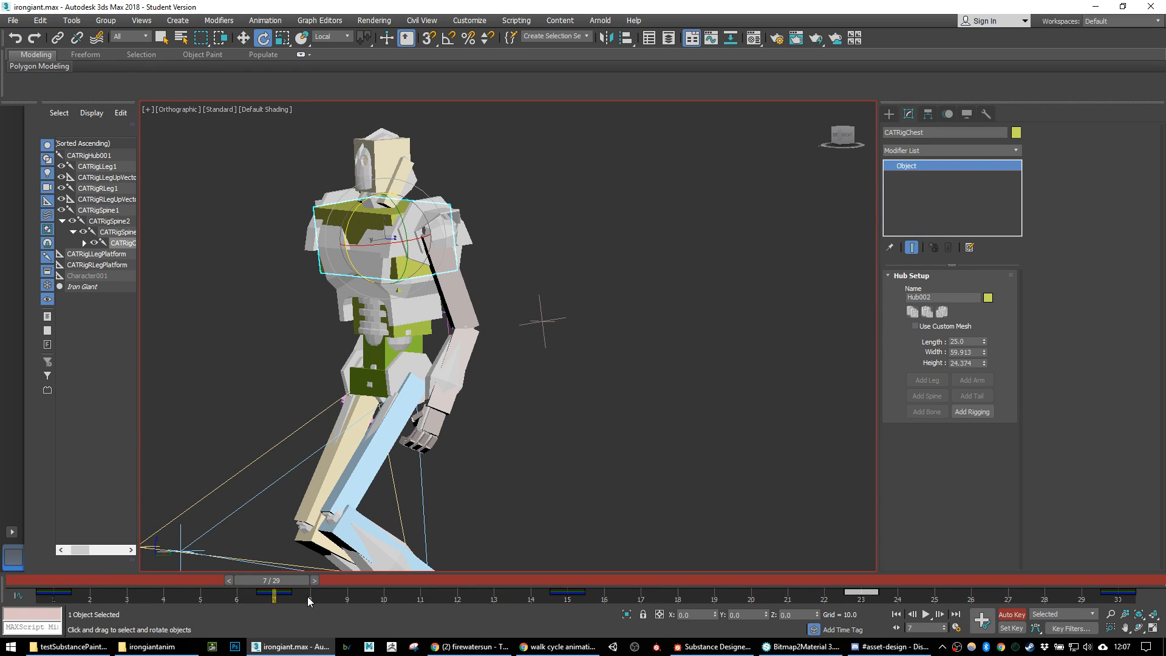
{"action": "left_click", "coordinate": [267, 591]}
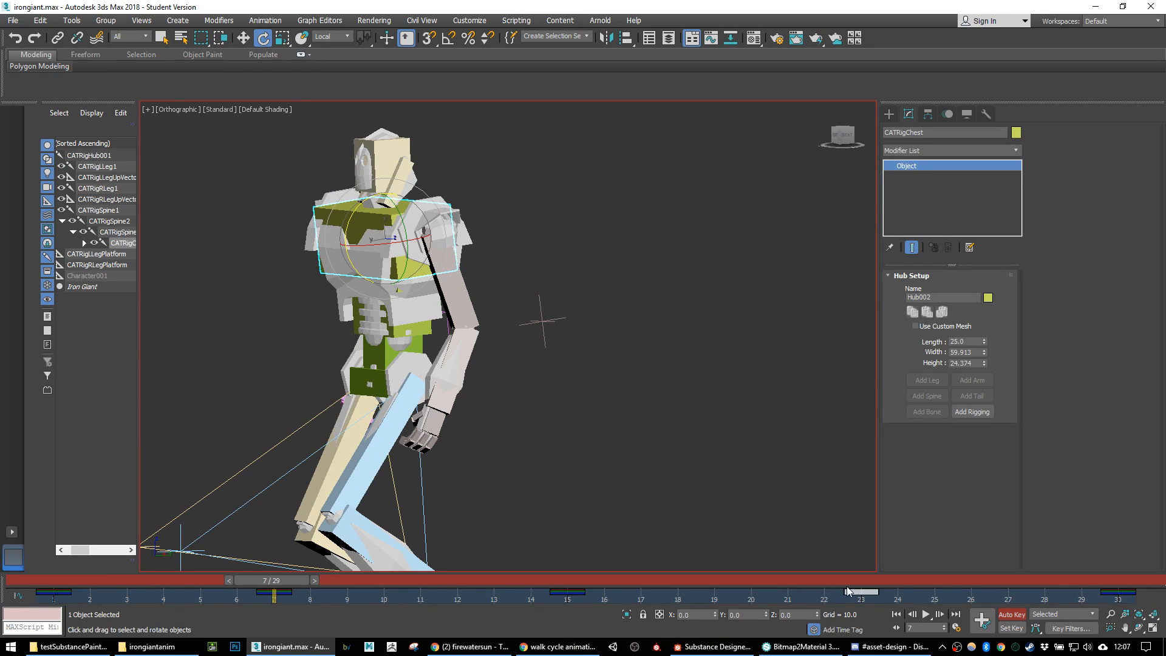
Step: Tilt the head slightly further down at frame 7 and replace its frame 23 key with a copy
{"action": "left_click", "coordinate": [376, 153]}
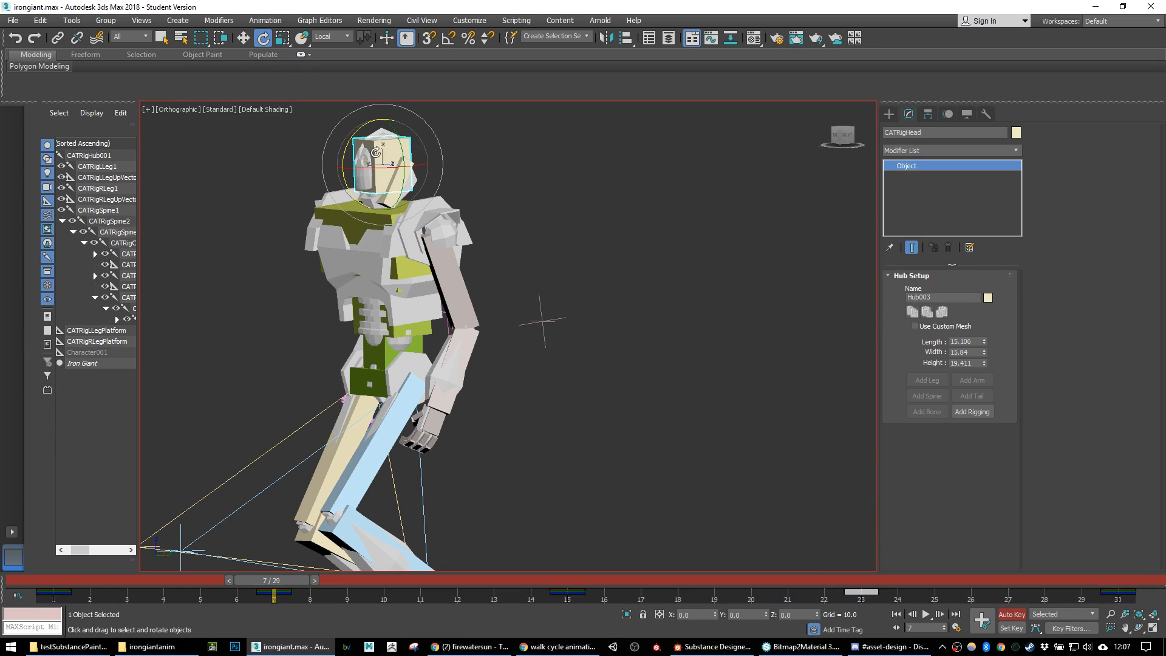
{"action": "left_click_drag", "start_coordinate": [340, 145], "coordinate": [337, 148]}
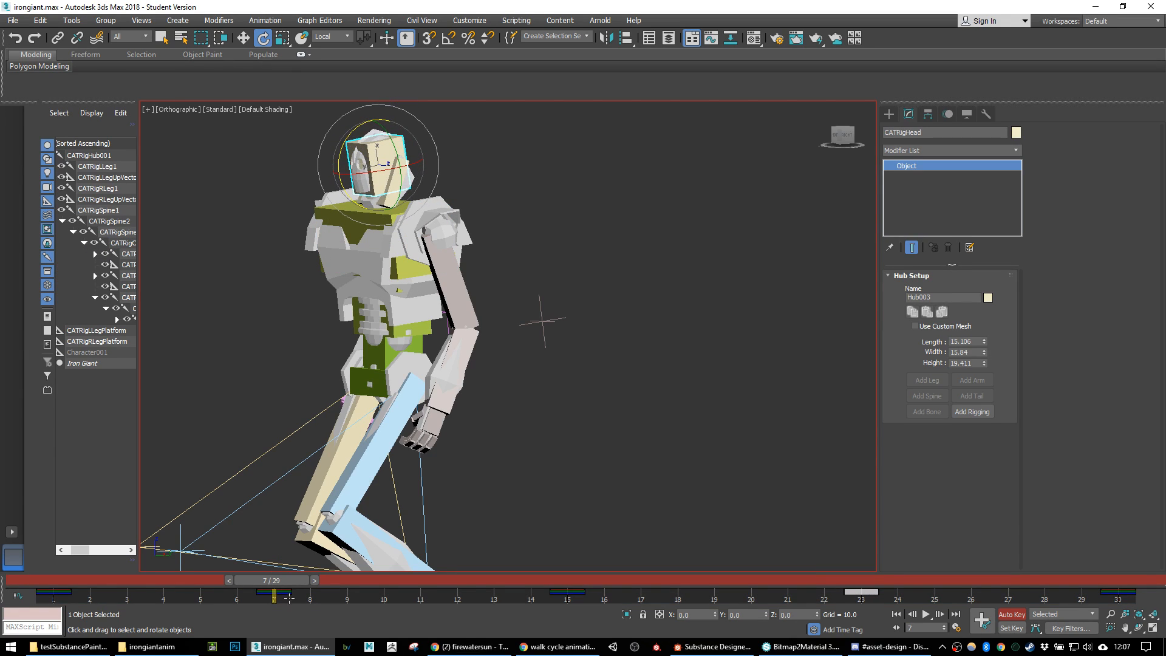
{"action": "left_click_drag", "start_coordinate": [299, 600], "coordinate": [257, 586]}
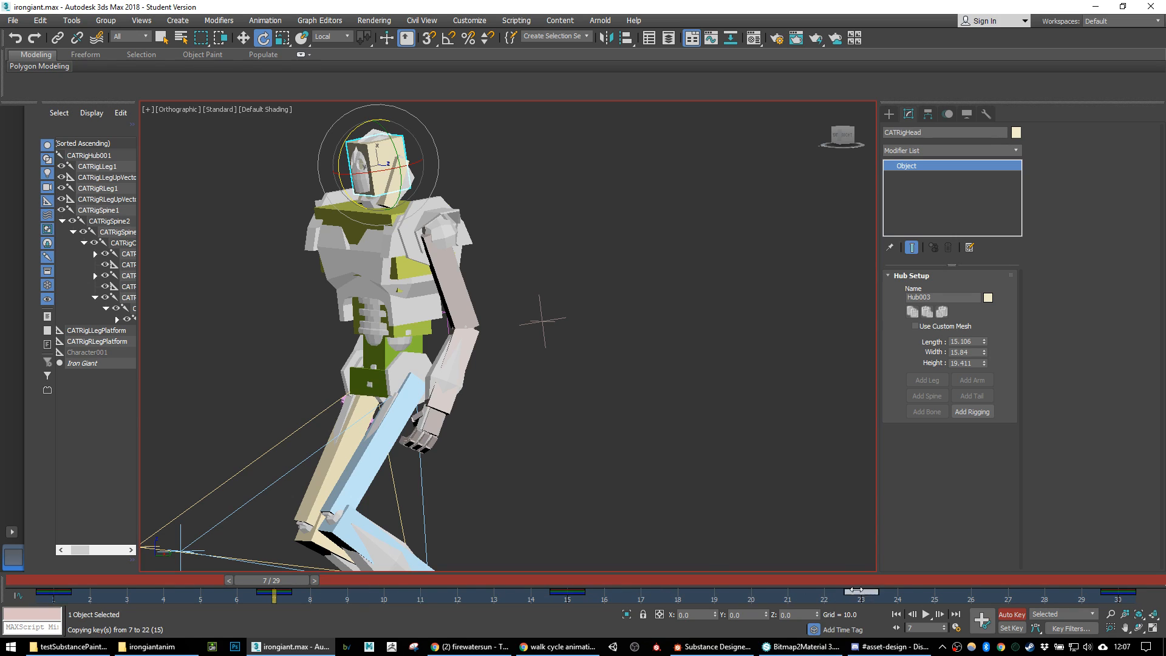
Step: Preview the walk cycle and examine the legs and feet in the contact pose at frame 1
{"action": "left_click_drag", "start_coordinate": [288, 582], "coordinate": [580, 581]}
{"action": "key", "text": "/"}
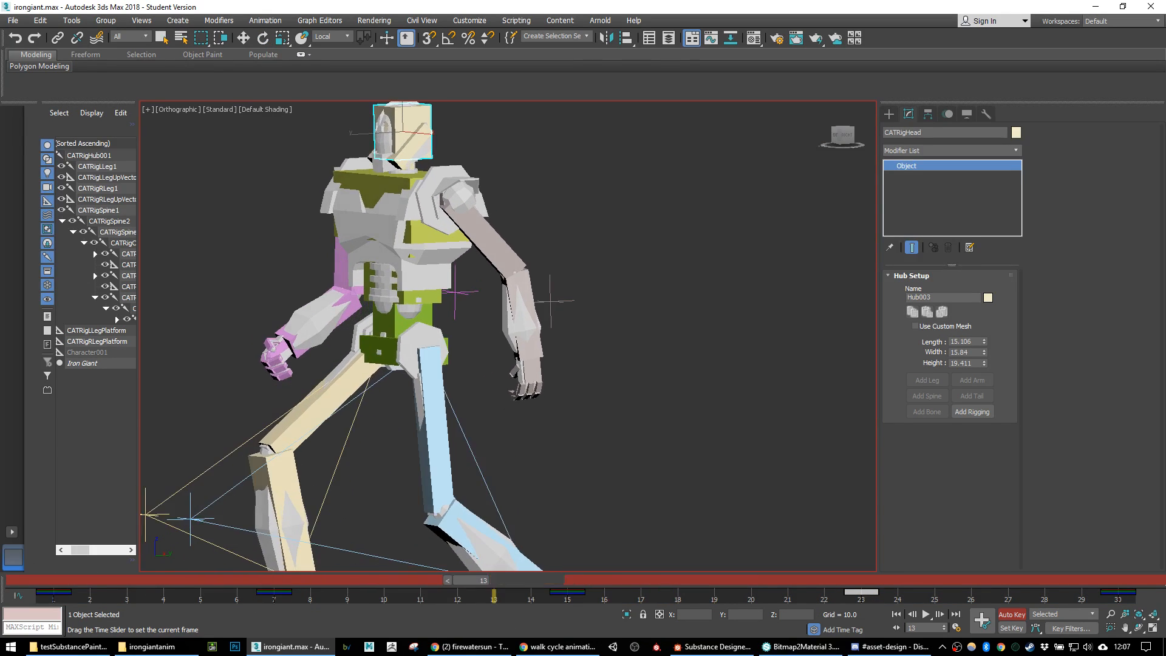
{"action": "key", "text": "e"}
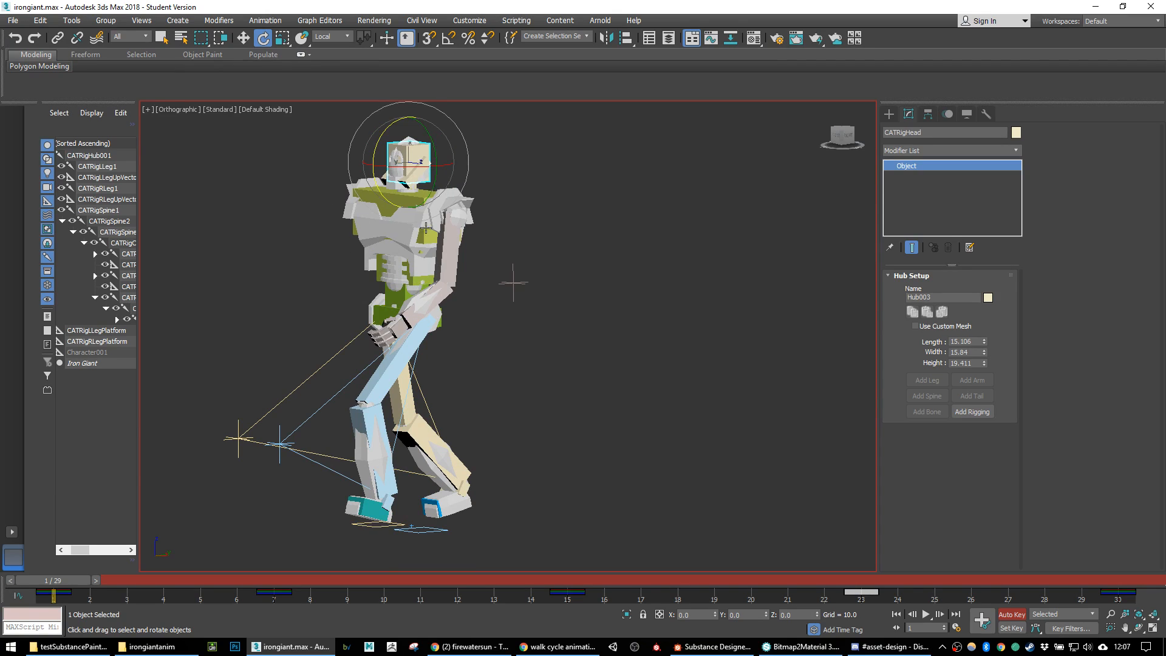
{"action": "scroll", "coordinate": [391, 456], "scroll_direction": "up", "scroll_amount": 5}
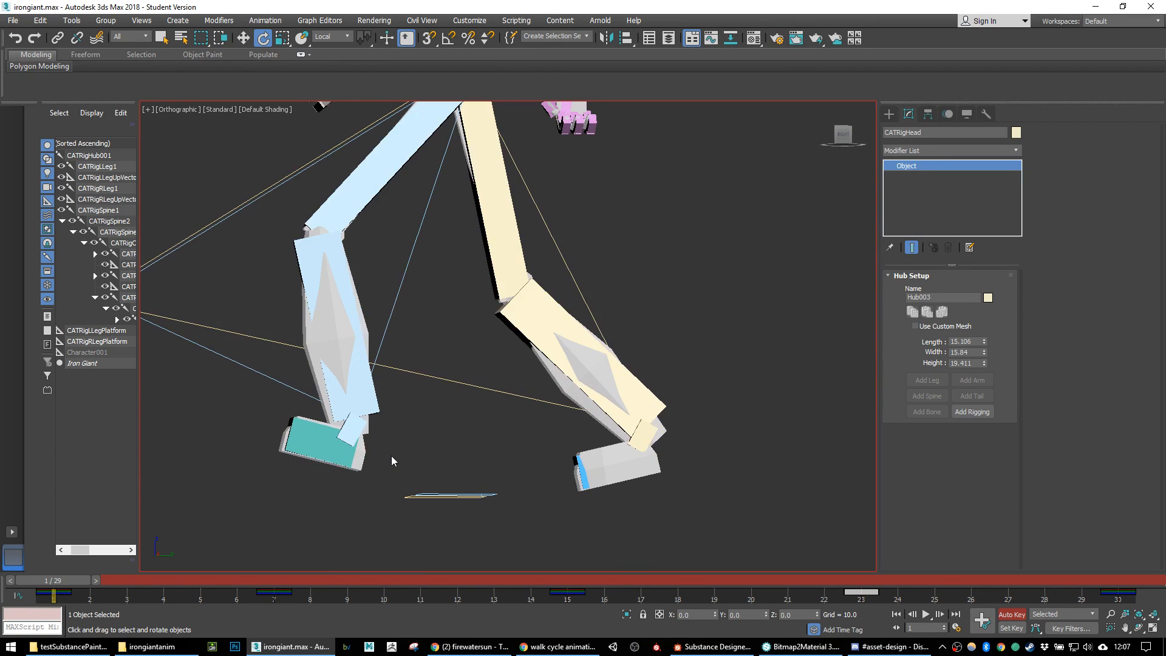
{"action": "scroll", "coordinate": [384, 455], "scroll_direction": "down", "scroll_amount": 8}
{"action": "middle_click_drag", "start_coordinate": [384, 455], "coordinate": [487, 382], "text": "alt"}
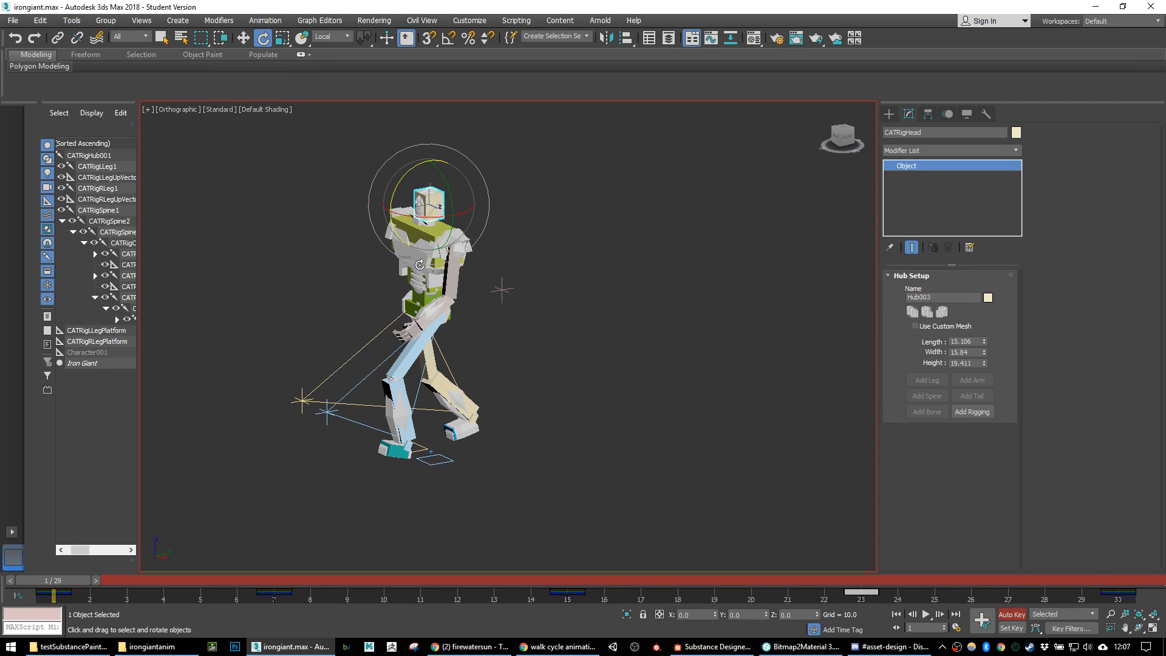
Step: Scrub between frames 7 and 1 to compare the leg and foot positions in the passing and contact poses
{"action": "left_click_drag", "start_coordinate": [88, 588], "coordinate": [299, 588]}
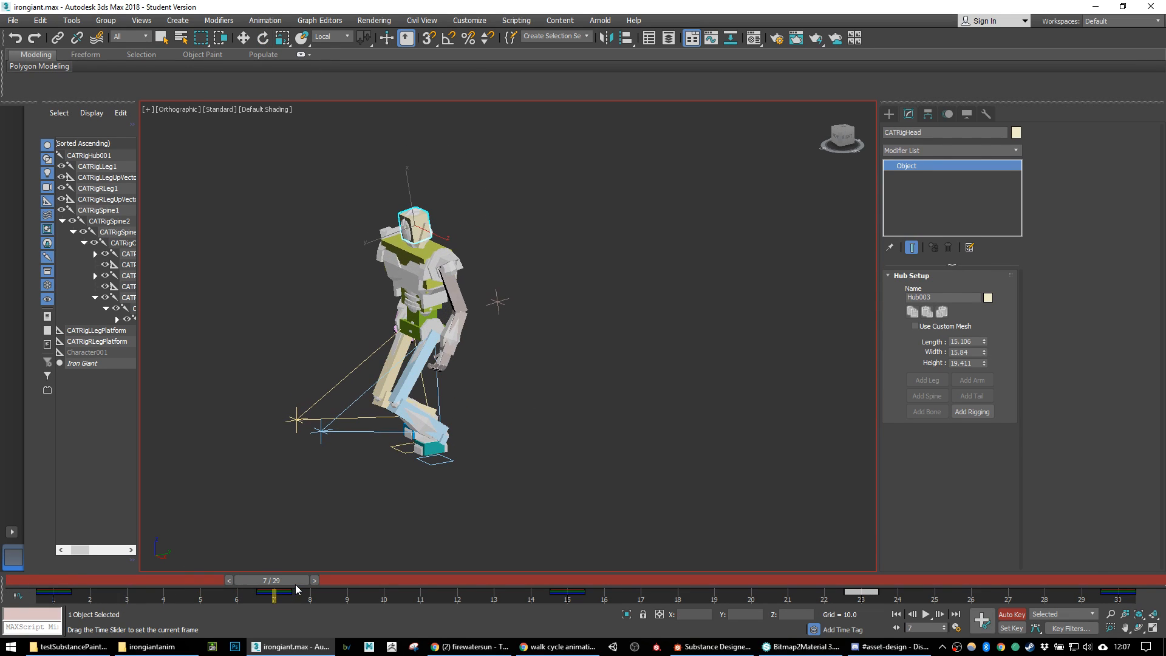
{"action": "scroll", "coordinate": [351, 340], "scroll_direction": "up", "scroll_amount": 2}
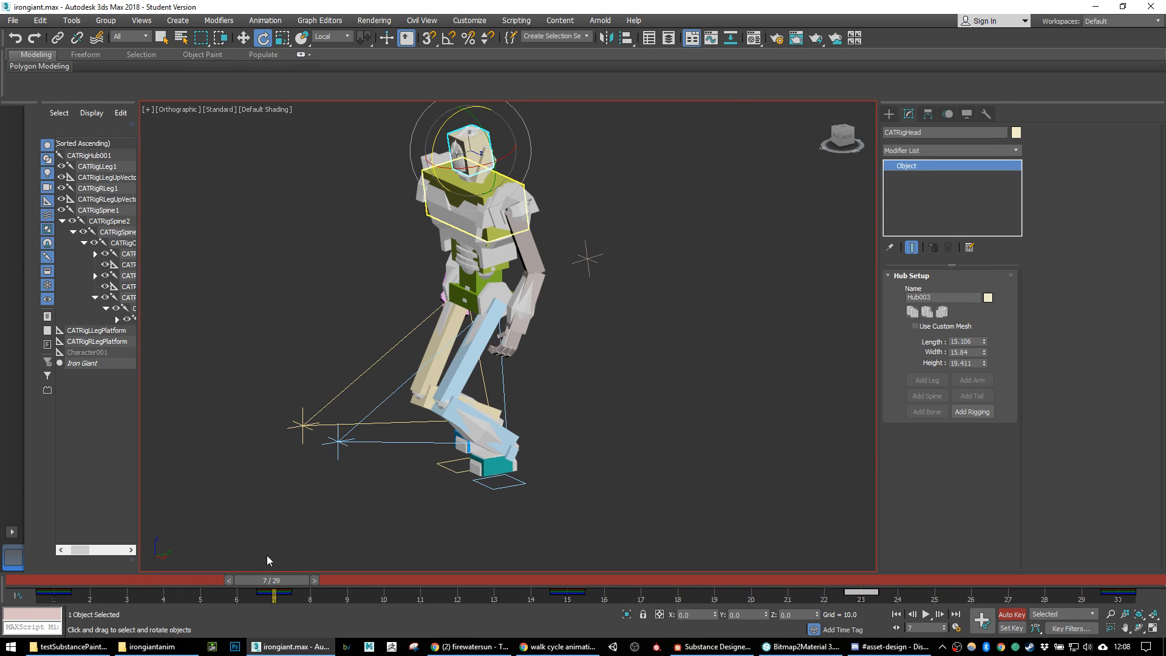
{"action": "mouse_move", "coordinate": [295, 582]}
{"action": "left_mouse_down"}
{"action": "mouse_move", "coordinate": [200, 584]}
{"action": "mouse_move", "coordinate": [345, 594]}
{"action": "mouse_move", "coordinate": [487, 582]}
{"action": "mouse_move", "coordinate": [49, 552]}
{"action": "mouse_move", "coordinate": [299, 586]}
{"action": "left_mouse_up"}
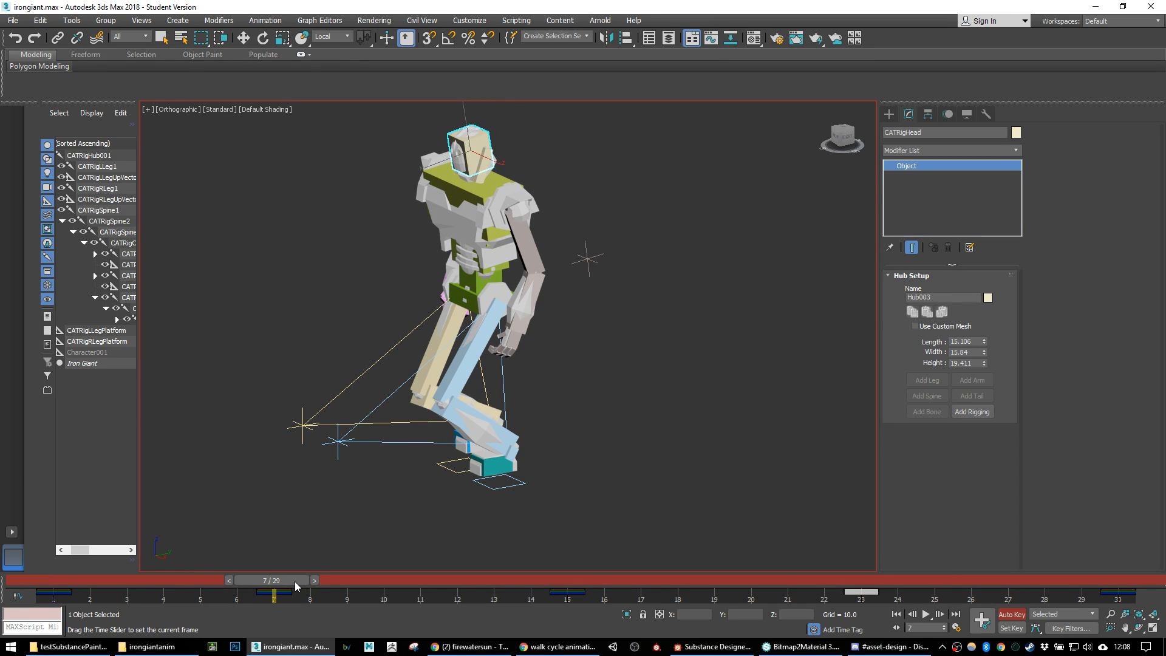
{"action": "mouse_move", "coordinate": [293, 581]}
{"action": "left_mouse_down"}
{"action": "mouse_move", "coordinate": [161, 570]}
{"action": "mouse_move", "coordinate": [311, 585]}
{"action": "left_mouse_up"}
{"action": "key", "text": "e"}
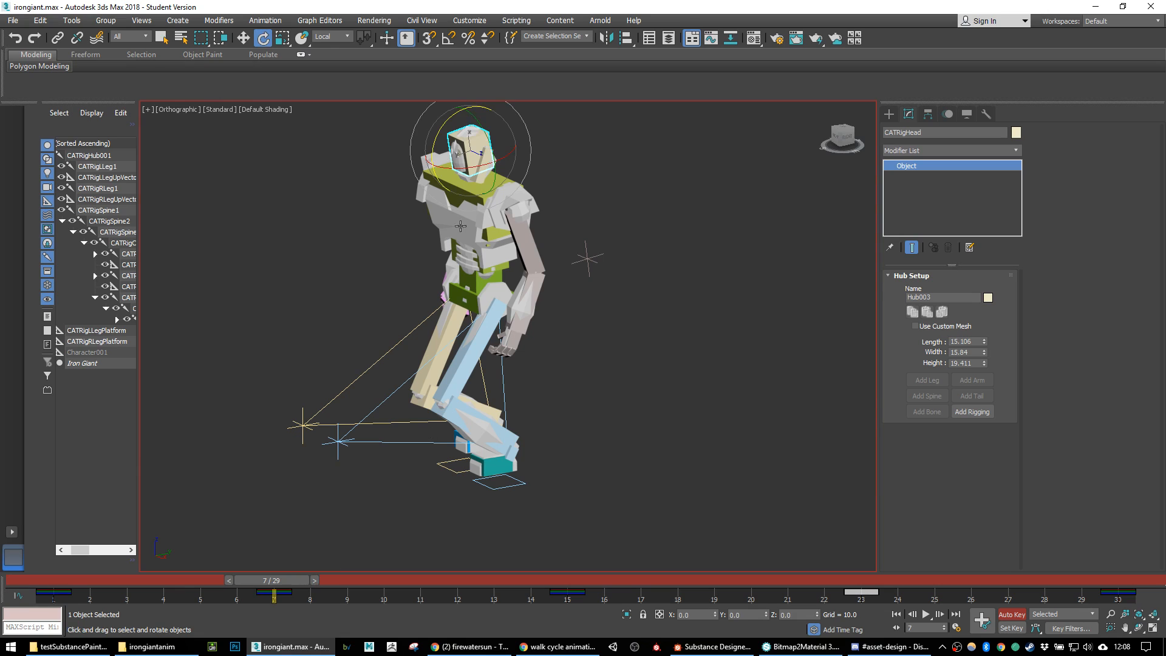
{"action": "mouse_move", "coordinate": [287, 579]}
{"action": "left_mouse_down"}
{"action": "mouse_move", "coordinate": [122, 578]}
{"action": "mouse_move", "coordinate": [283, 587]}
{"action": "left_mouse_up"}
{"action": "middle_click_drag", "start_coordinate": [463, 431], "coordinate": [488, 422], "text": "alt"}
{"action": "scroll", "coordinate": [486, 463], "scroll_direction": "up", "scroll_amount": 4}
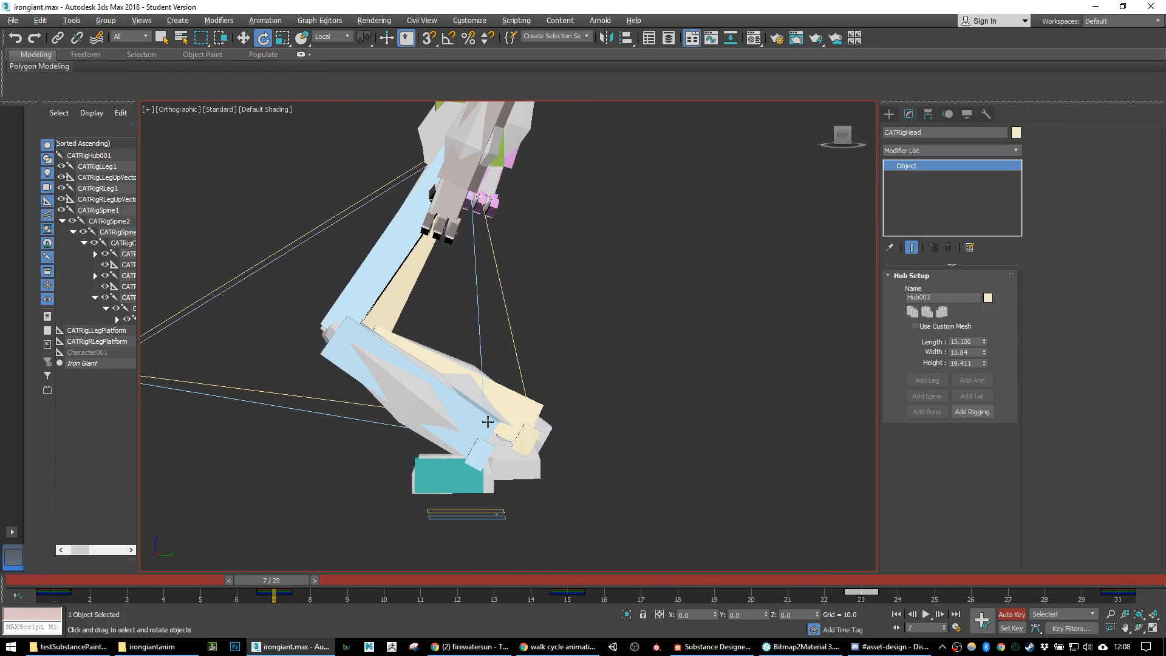
{"action": "left_click_drag", "start_coordinate": [287, 584], "coordinate": [18, 579]}
{"action": "key", "text": "e"}
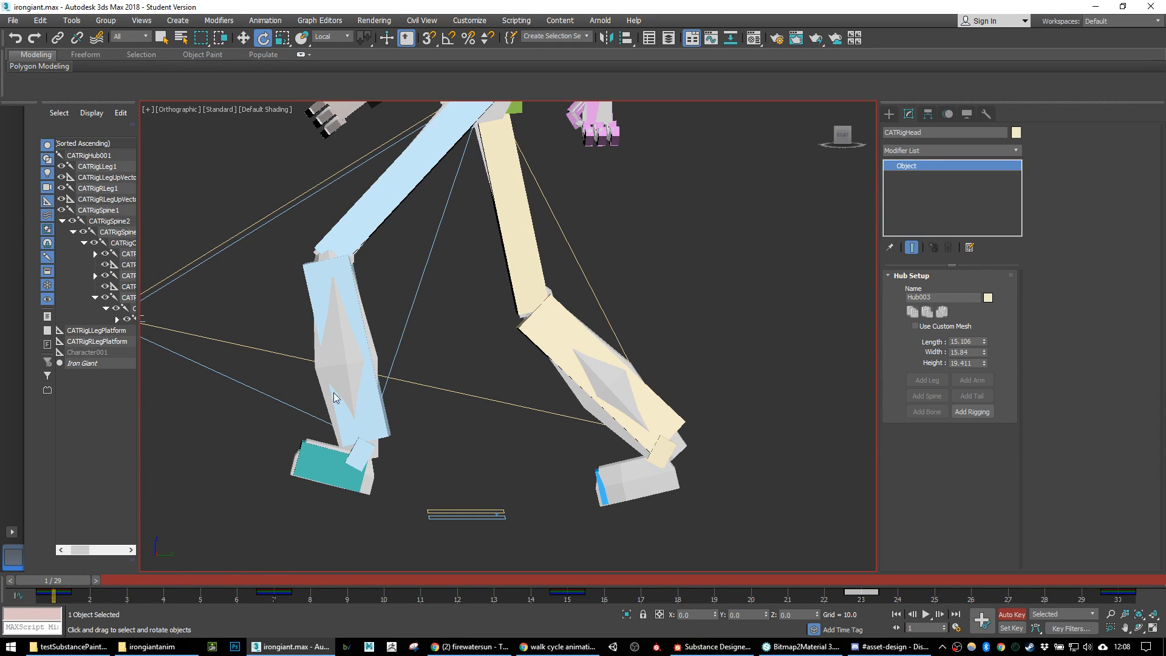
Step: Move the left ankle forward and down at frame 7, to about Y -5.6, Z 4.3, planting the left foot on the ground
{"action": "middle_click_drag", "start_coordinate": [410, 429], "coordinate": [424, 457], "text": "alt"}
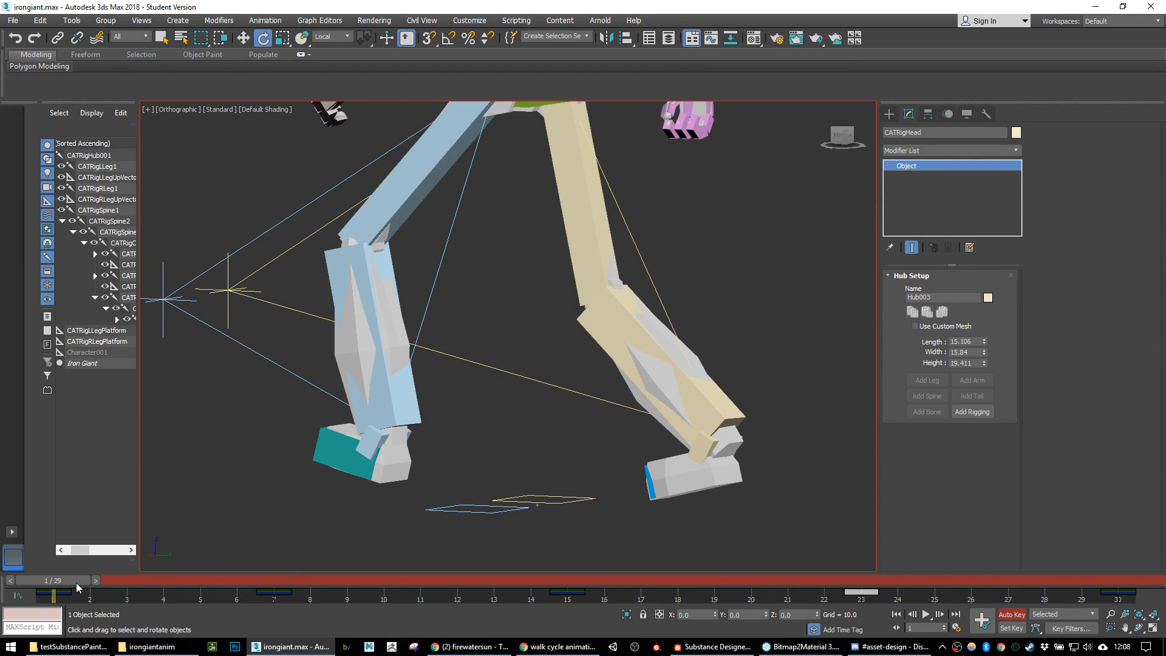
{"action": "left_click_drag", "start_coordinate": [76, 582], "coordinate": [1, 571]}
{"action": "key", "text": "e"}
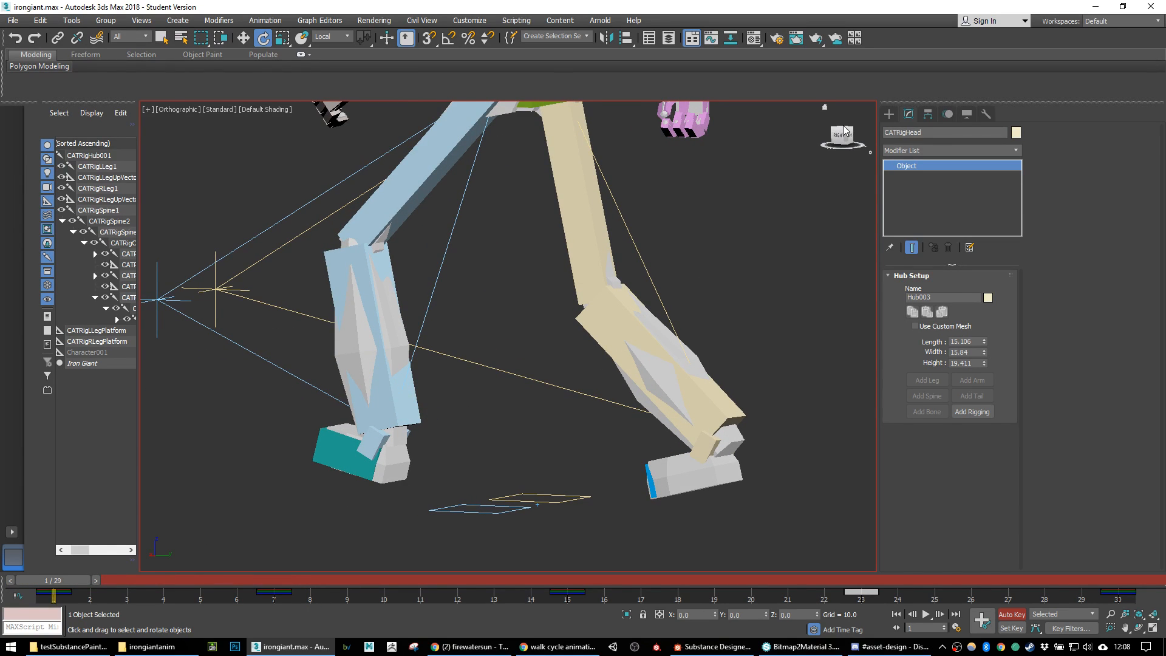
{"action": "left_click", "coordinate": [841, 135]}
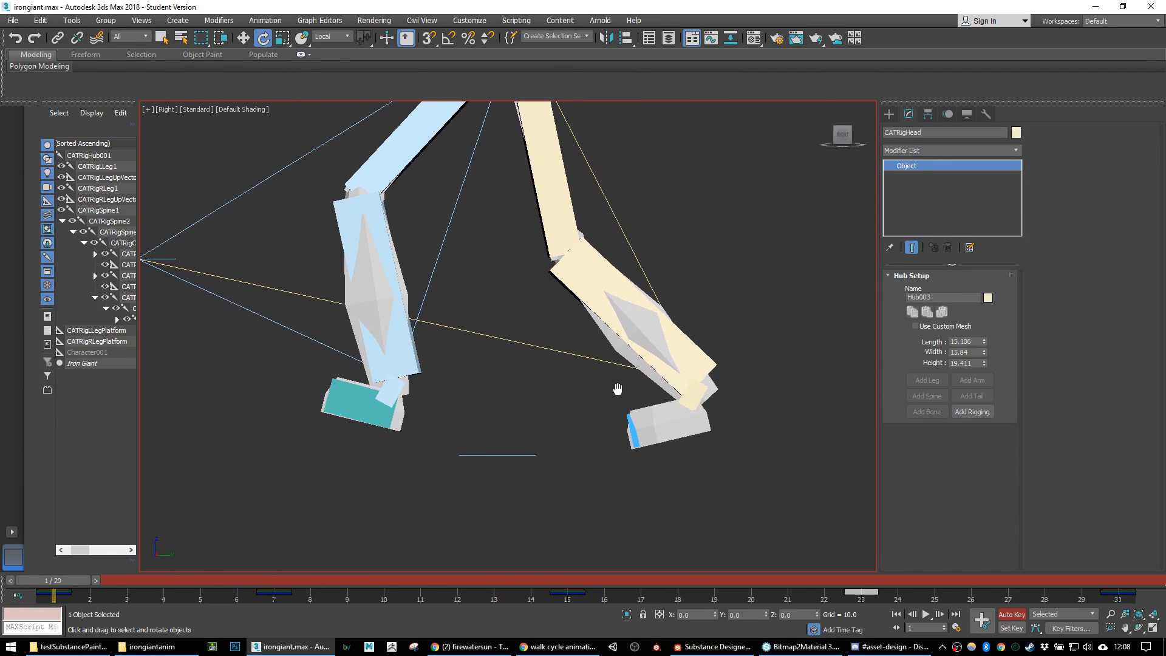
{"action": "left_click_drag", "start_coordinate": [64, 581], "coordinate": [53, 546]}
{"action": "key", "text": "e"}
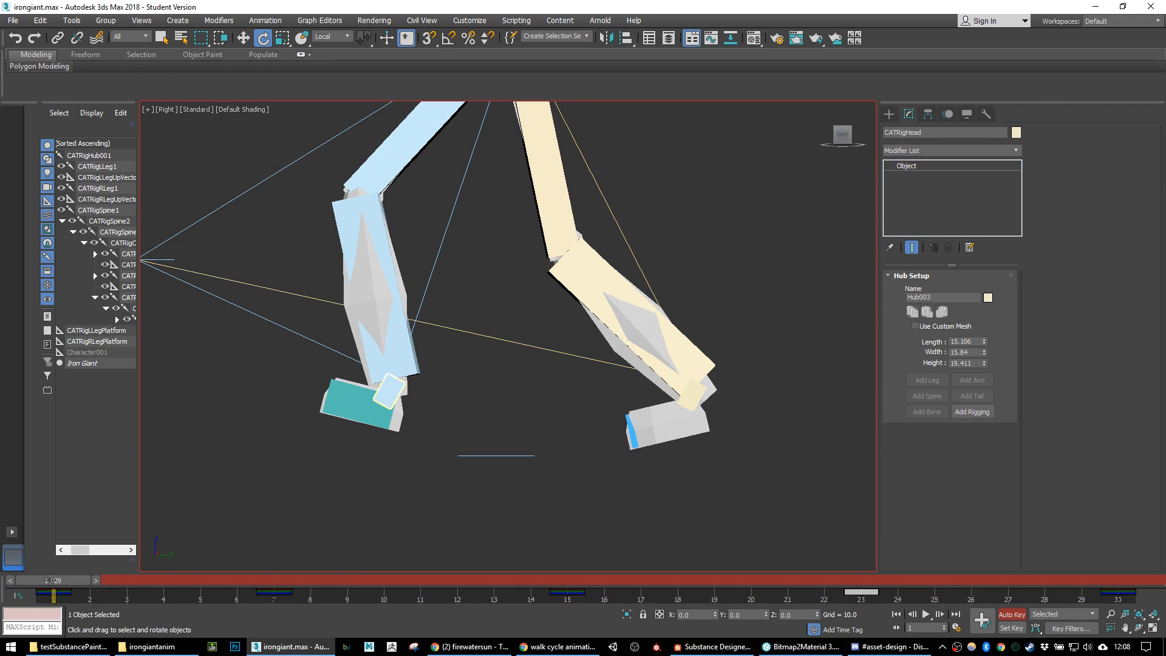
{"action": "left_click", "coordinate": [388, 392]}
{"action": "key", "text": "q"}
{"action": "left_click_drag", "start_coordinate": [54, 580], "coordinate": [278, 597]}
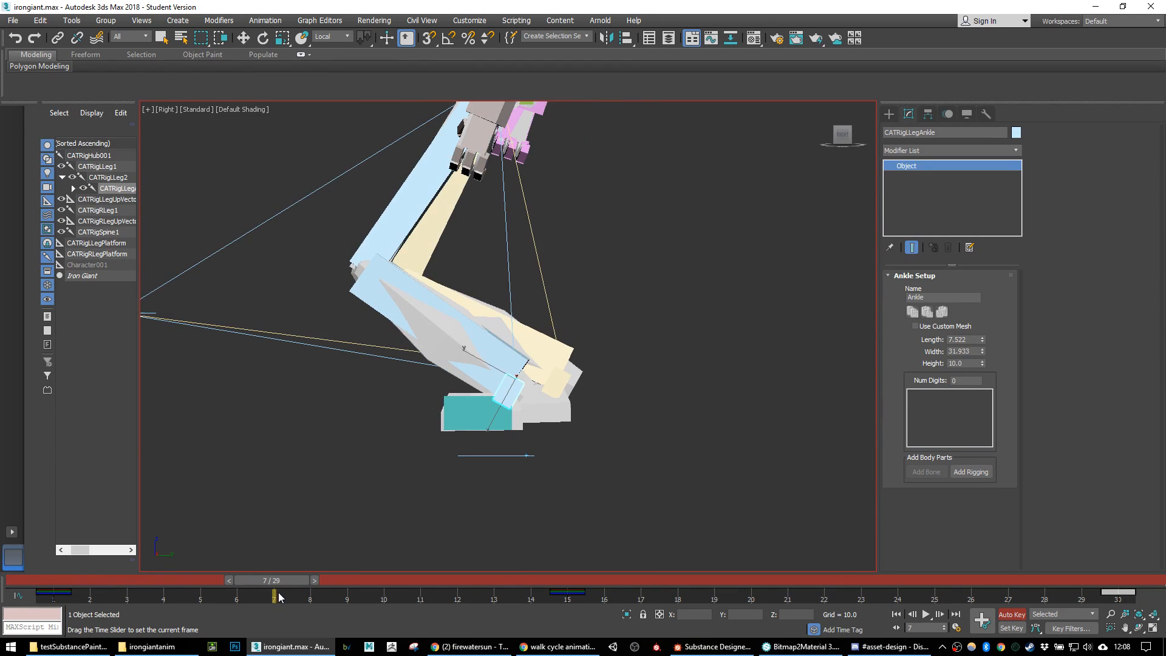
{"action": "key", "text": "e"}
{"action": "key", "text": "w"}
{"action": "left_click_drag", "start_coordinate": [528, 366], "coordinate": [481, 387]}
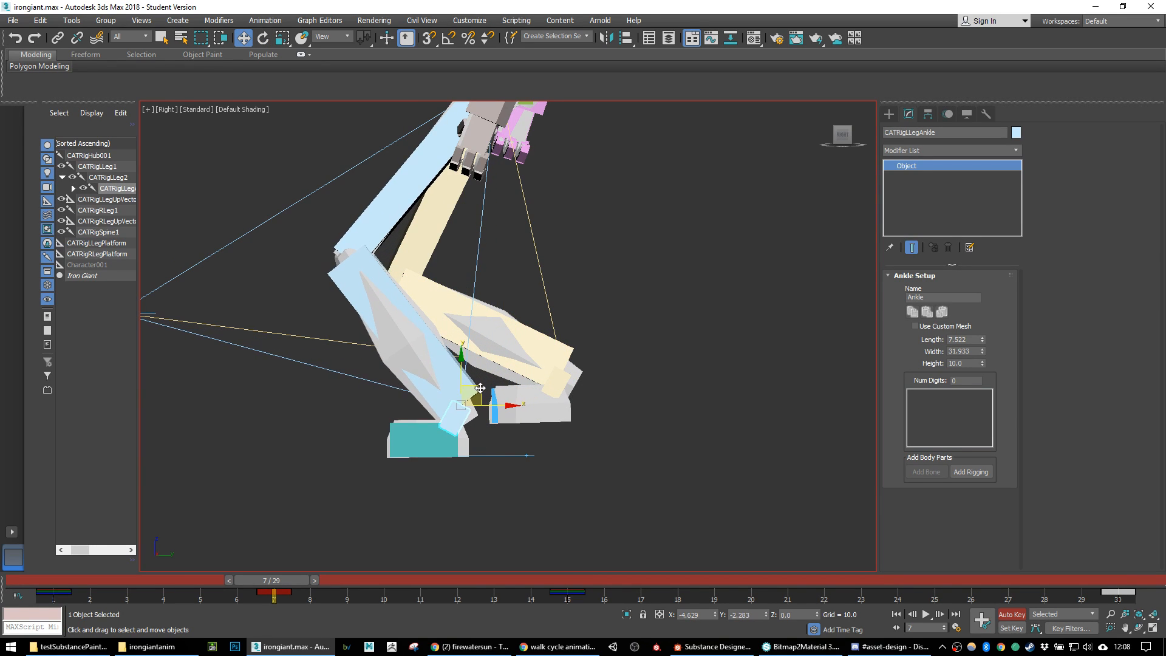
Step: Raise the right ankle at frame 7 and rotate the right foot so its toes point down behind the planted leg
{"action": "left_click_drag", "start_coordinate": [218, 581], "coordinate": [1, 560]}
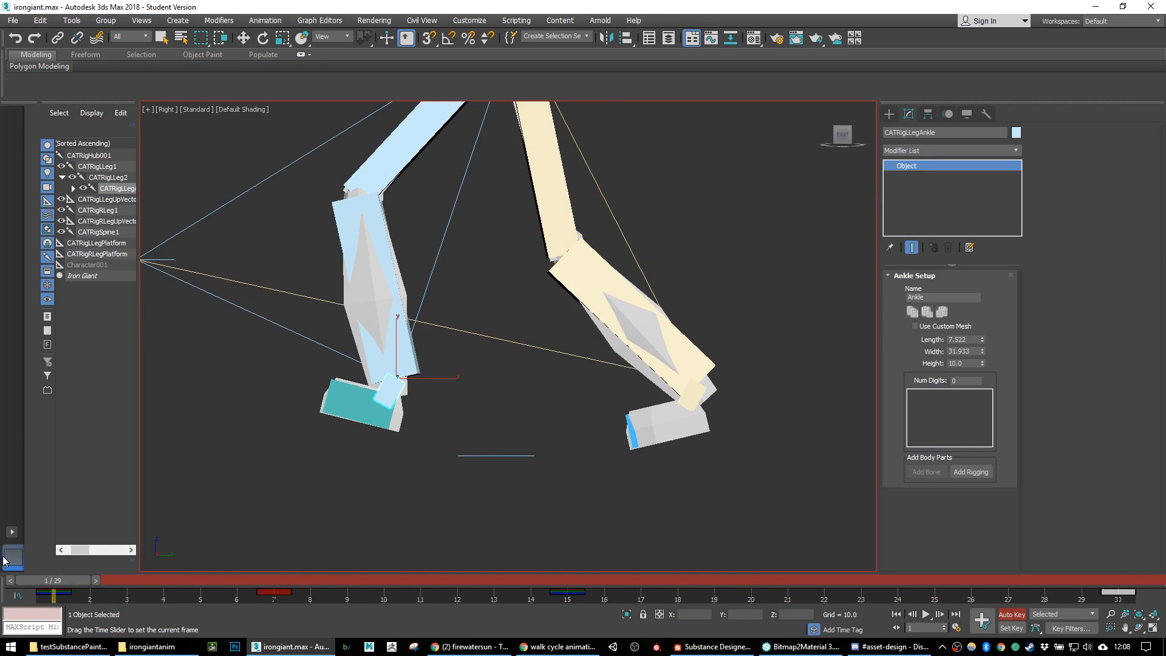
{"action": "left_click_drag", "start_coordinate": [85, 565], "coordinate": [301, 571]}
{"action": "key", "text": "w"}
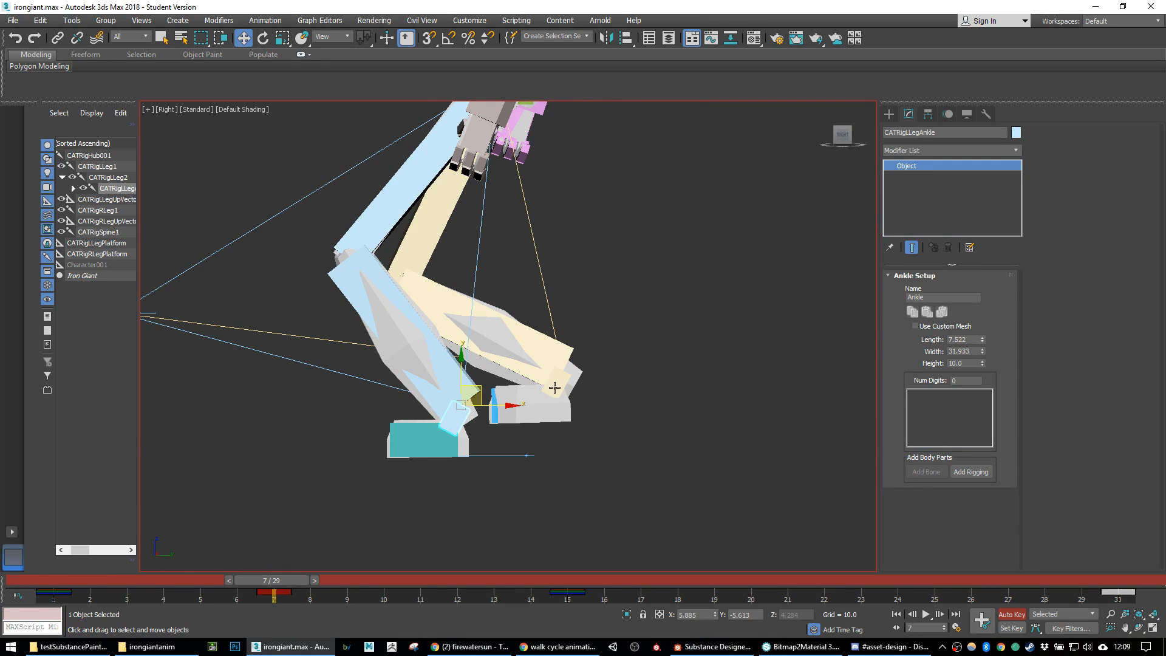
{"action": "left_click", "coordinate": [560, 386]}
{"action": "left_click_drag", "start_coordinate": [583, 357], "coordinate": [592, 325]}
{"action": "left_click", "coordinate": [546, 370]}
{"action": "key", "text": "e"}
{"action": "left_click_drag", "start_coordinate": [612, 394], "coordinate": [638, 308]}
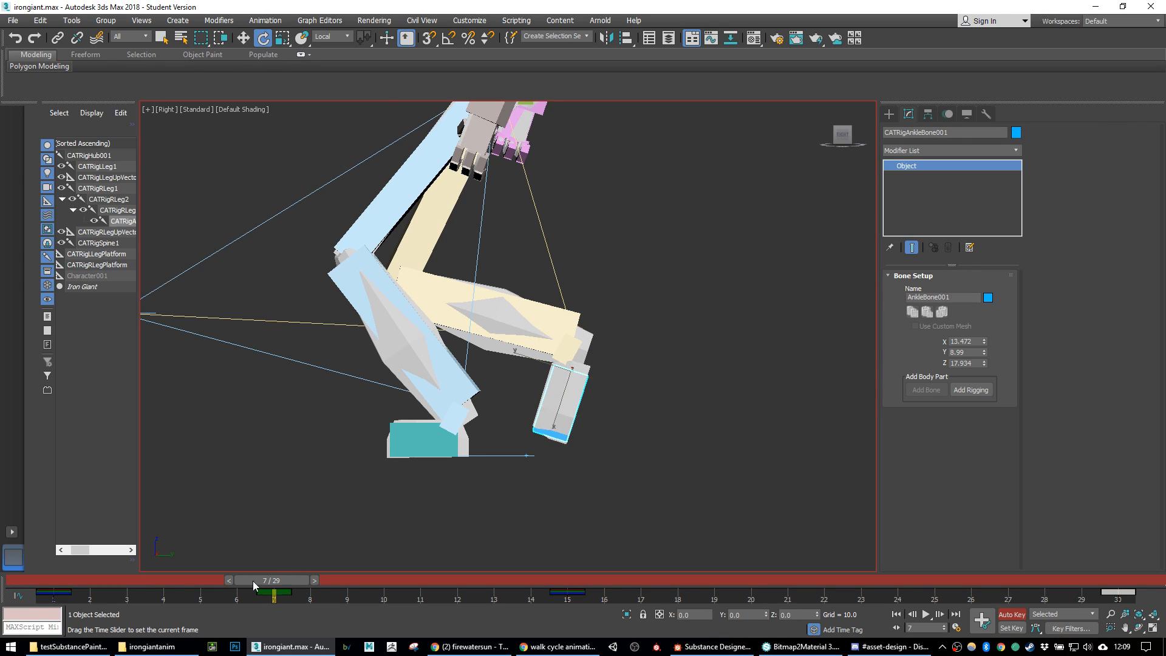
Step: Move the right ankle forward and down at frame 23, to about Y -5.6, Z 4.3, planting the right foot on the ground
{"action": "left_click_drag", "start_coordinate": [279, 581], "coordinate": [2, 556]}
{"action": "left_click_drag", "start_coordinate": [98, 578], "coordinate": [751, 600]}
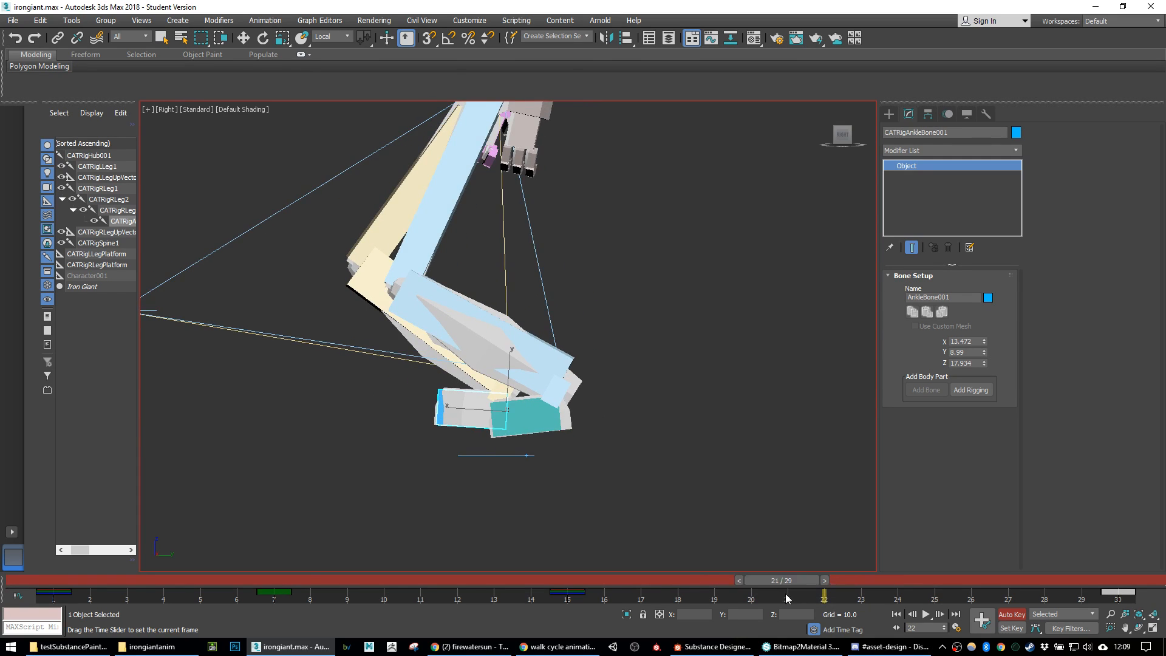
{"action": "key", "text": "e"}
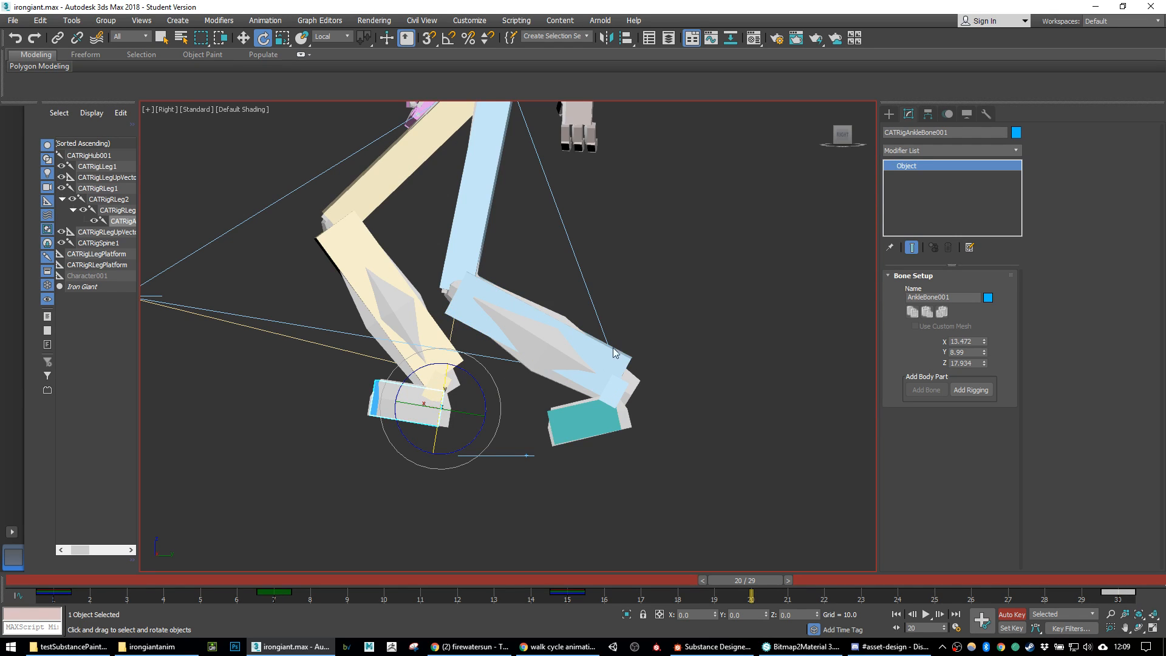
{"action": "left_click", "coordinate": [442, 384]}
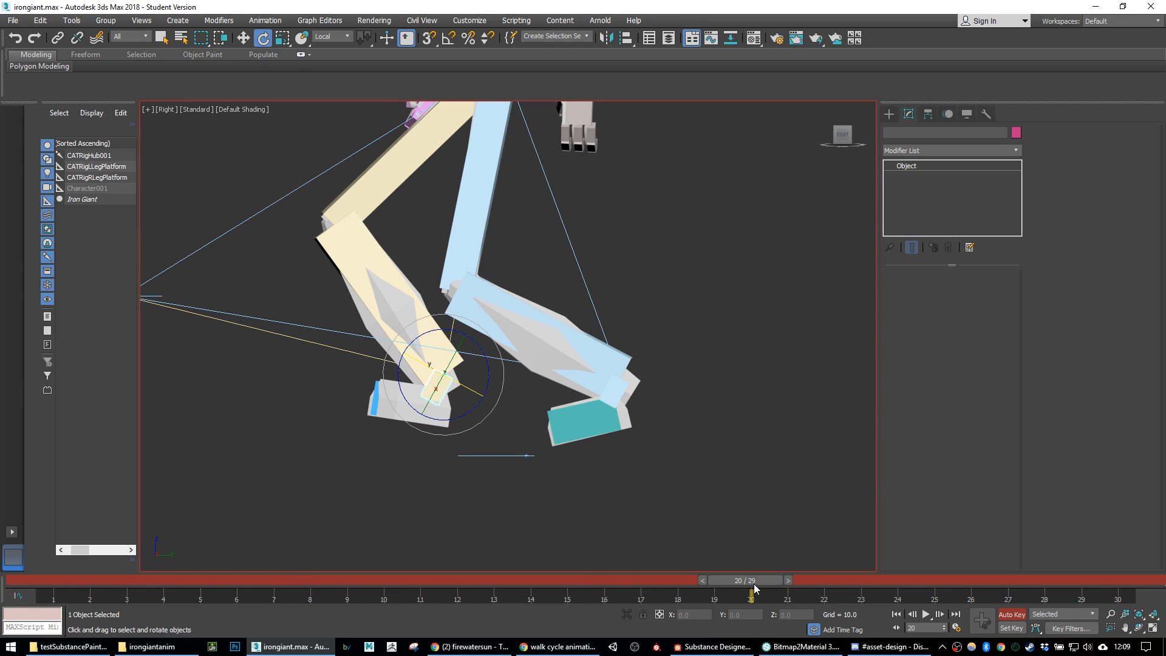
{"action": "left_click_drag", "start_coordinate": [755, 588], "coordinate": [865, 586]}
{"action": "key", "text": "w"}
{"action": "left_click_drag", "start_coordinate": [567, 365], "coordinate": [481, 391]}
{"action": "left_click_drag", "start_coordinate": [870, 586], "coordinate": [860, 608]}
{"action": "key", "text": "w"}
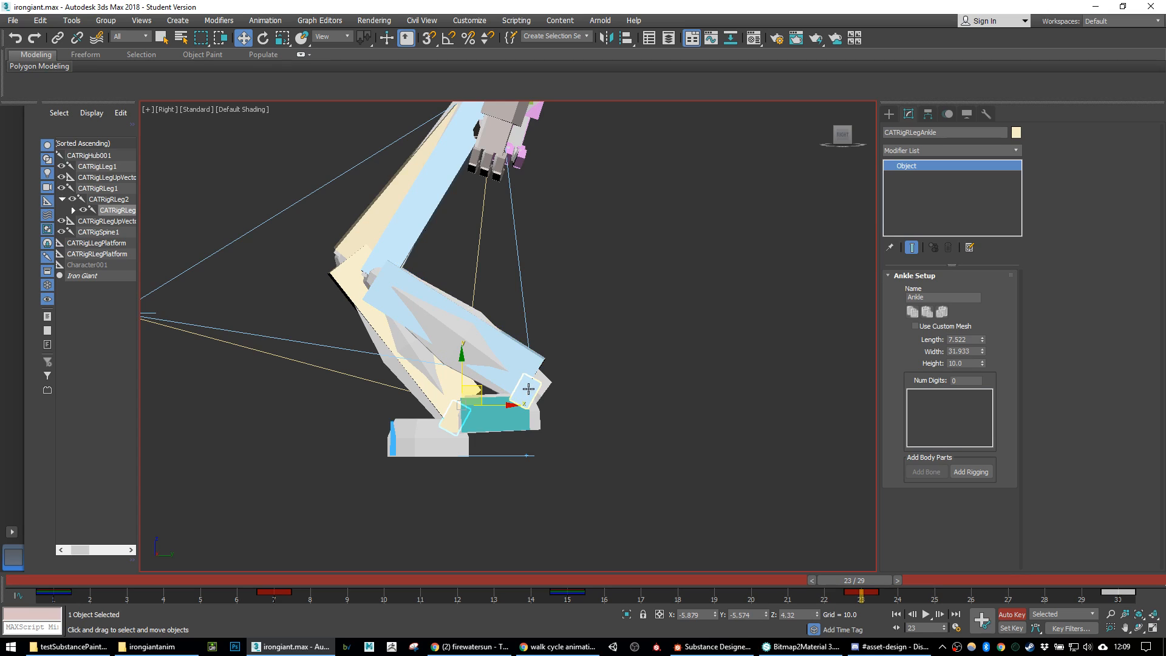
Step: Rotate the left foot toes-down at frame 23 and raise the left ankle back and up to about Y 4.3, Z 11.6
{"action": "left_click", "coordinate": [534, 381]}
{"action": "mouse_move", "coordinate": [547, 362]}
{"action": "left_mouse_down"}
{"action": "mouse_move", "coordinate": [566, 334]}
{"action": "mouse_move", "coordinate": [554, 291]}
{"action": "mouse_move", "coordinate": [553, 358]}
{"action": "left_mouse_up"}
{"action": "left_click", "coordinate": [539, 398]}
{"action": "key", "text": "e"}
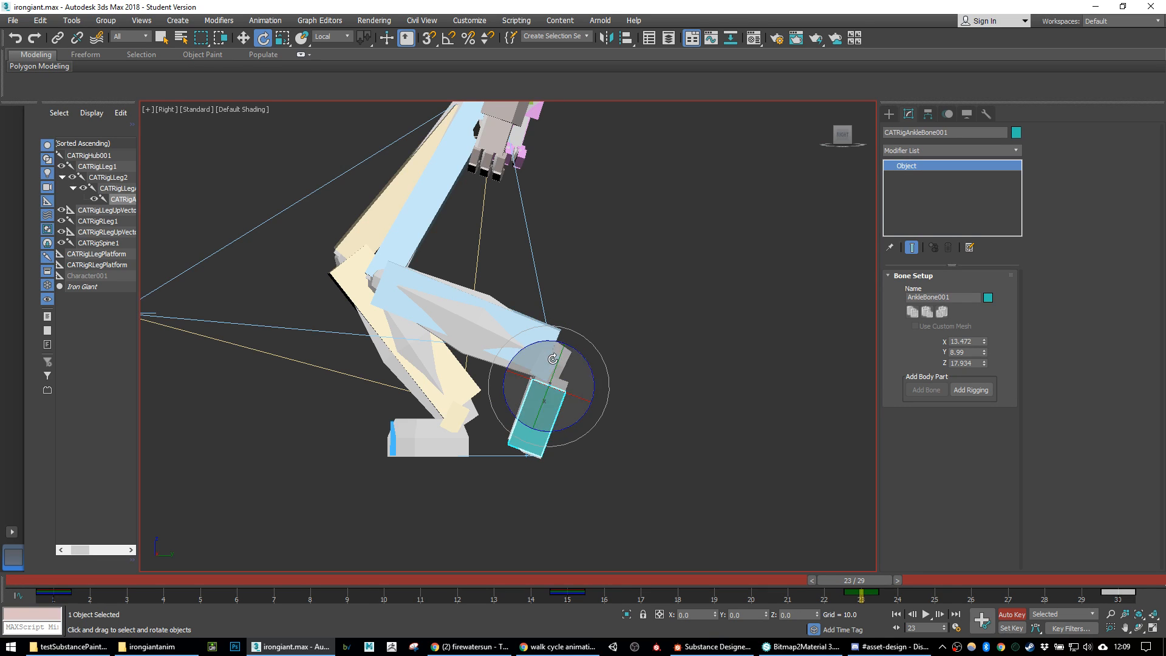
{"action": "left_click", "coordinate": [641, 344]}
{"action": "key", "text": "w"}
{"action": "left_click", "coordinate": [581, 345]}
{"action": "left_click_drag", "start_coordinate": [567, 332], "coordinate": [594, 299]}
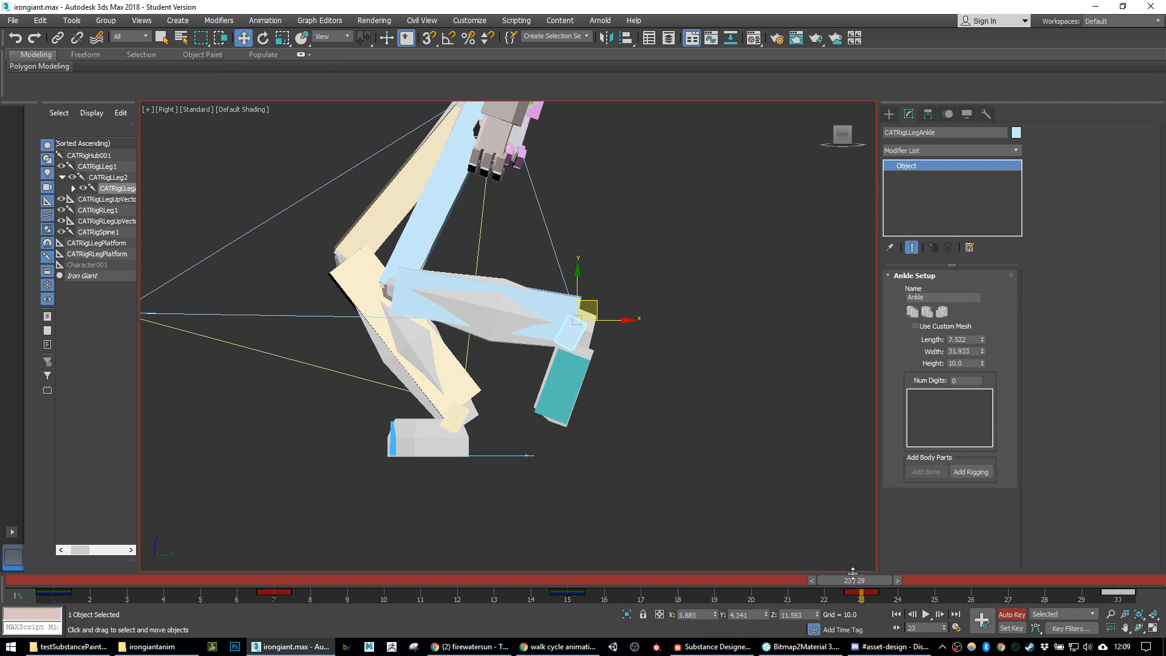
Step: Scrub the timeline and play back the walk cycle from an angled front view to examine the full-body motion
{"action": "left_click_drag", "start_coordinate": [860, 588], "coordinate": [562, 581]}
{"action": "left_click_drag", "start_coordinate": [739, 616], "coordinate": [1119, 613]}
{"action": "scroll", "coordinate": [734, 382], "scroll_direction": "down", "scroll_amount": 7}
{"action": "middle_click_drag", "start_coordinate": [735, 382], "coordinate": [731, 333], "text": "alt"}
{"action": "scroll", "coordinate": [731, 333], "scroll_direction": "up", "scroll_amount": 7}
{"action": "left_click", "coordinate": [701, 439]}
{"action": "middle_click_drag", "start_coordinate": [701, 439], "coordinate": [677, 439], "text": "alt"}
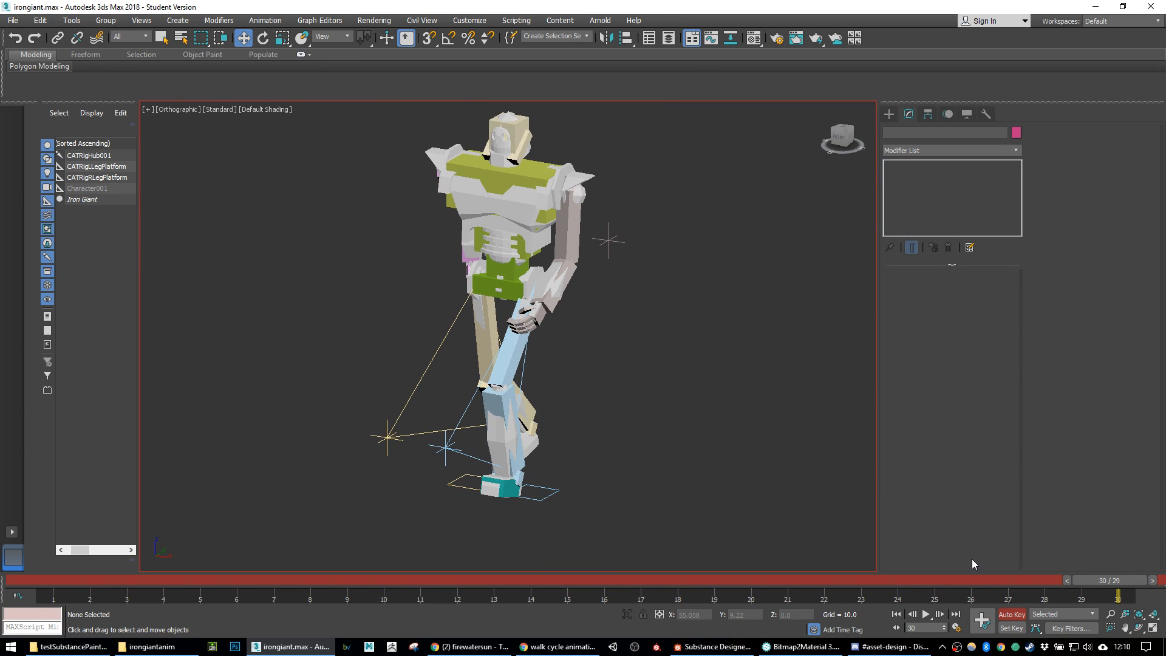
{"action": "left_click", "coordinate": [924, 616]}
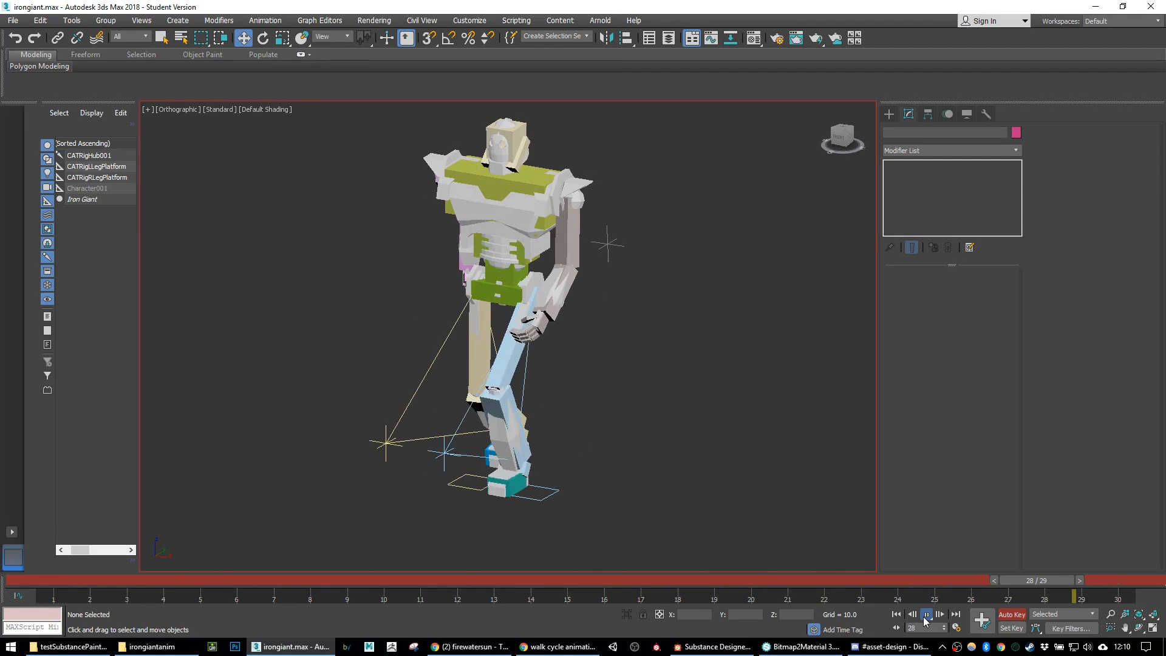
{"action": "left_click", "coordinate": [926, 615]}
Step: Raise the pelvis hub at frame 7 to a Z position of about 36.2
{"action": "left_click", "coordinate": [511, 296]}
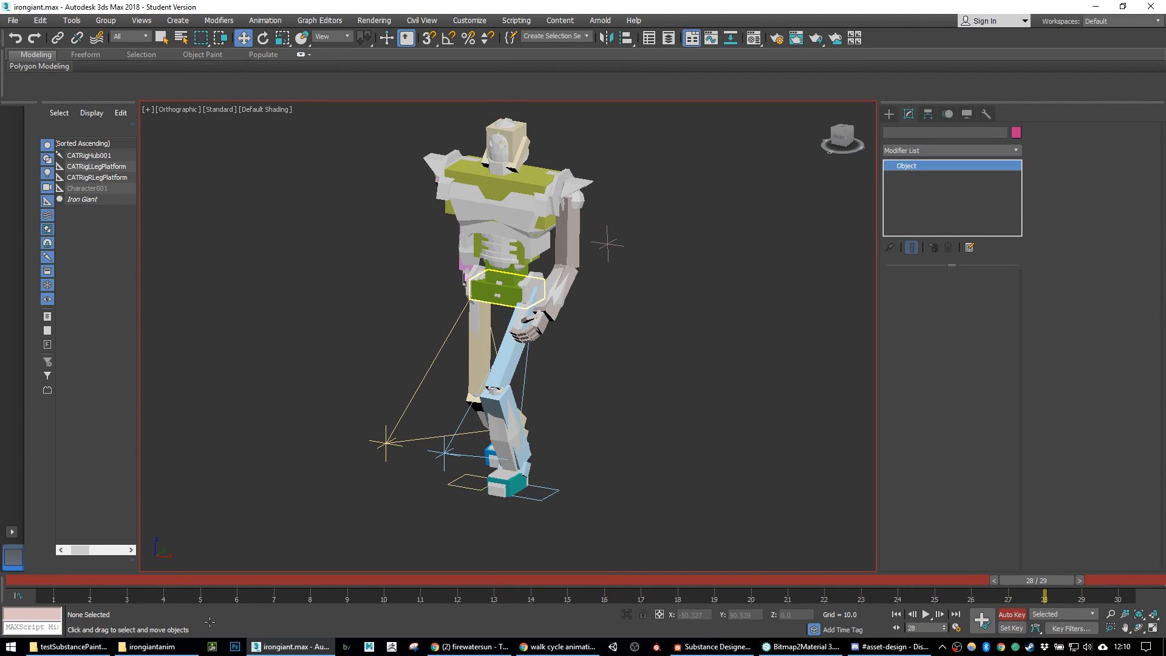
{"action": "left_click", "coordinate": [277, 581]}
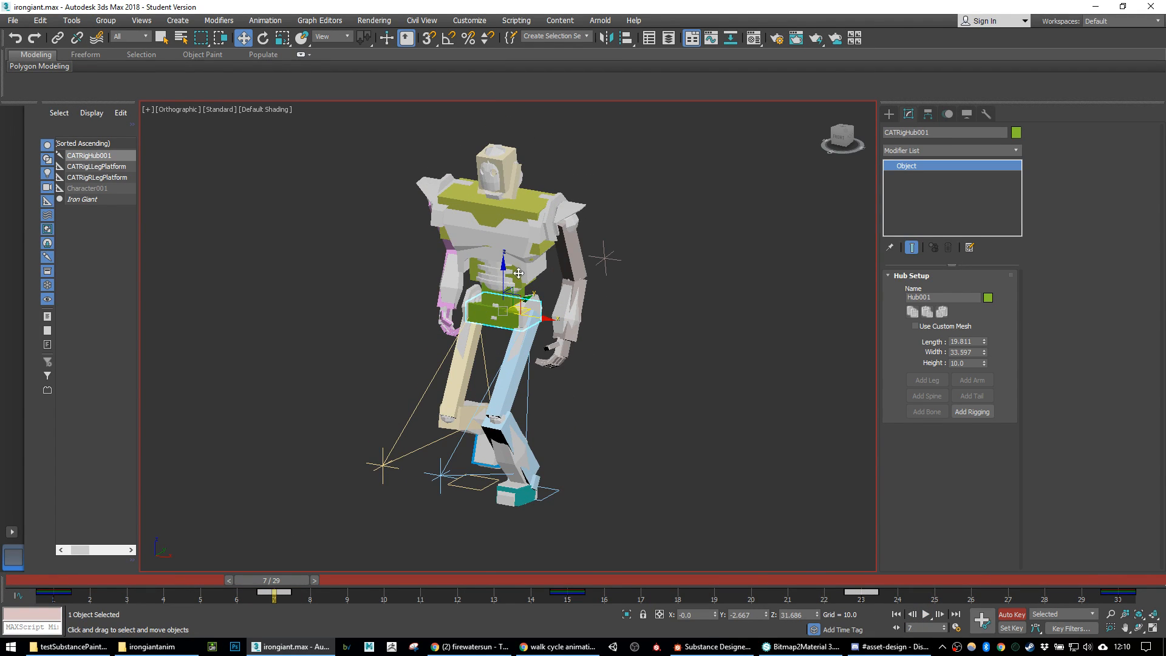
{"action": "left_click_drag", "start_coordinate": [504, 270], "coordinate": [503, 244]}
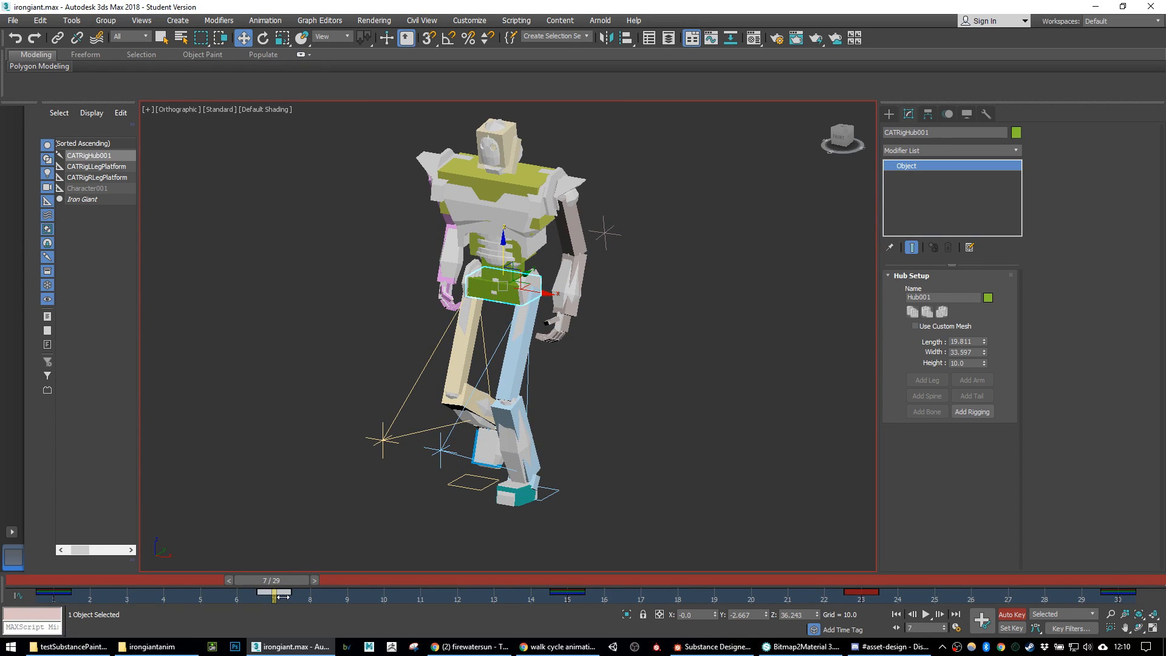
Step: Play back the walk cycle to check the pelvis motion with the hub's keys at frames 7 and 23
{"action": "left_click", "coordinate": [862, 592]}
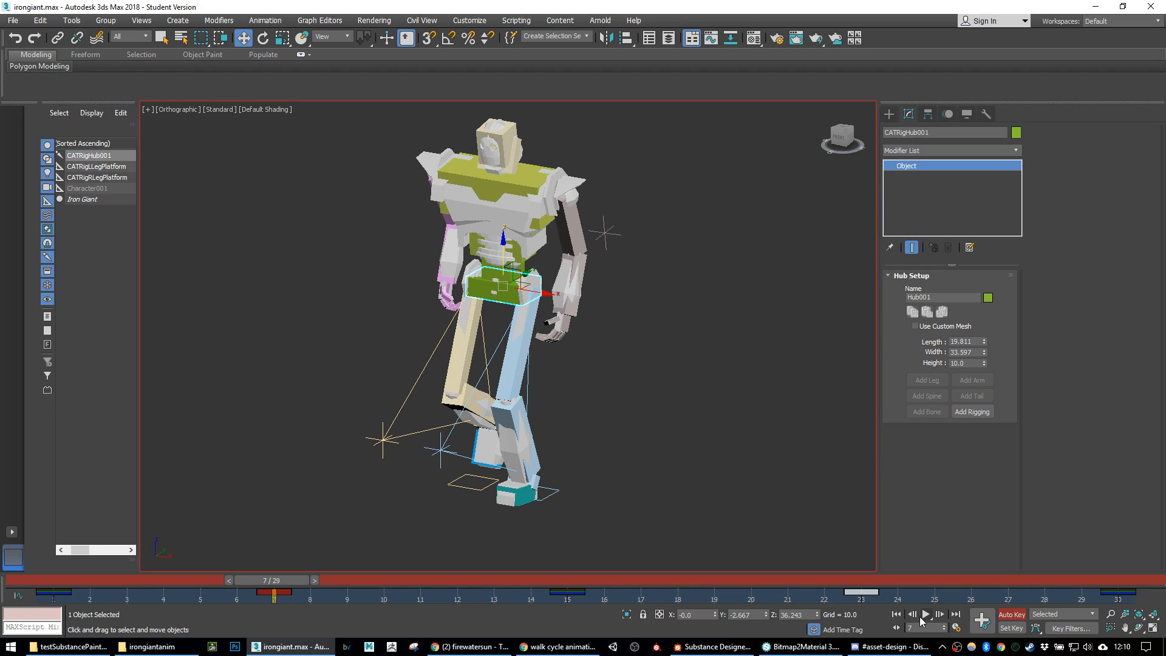
{"action": "left_click", "coordinate": [926, 614]}
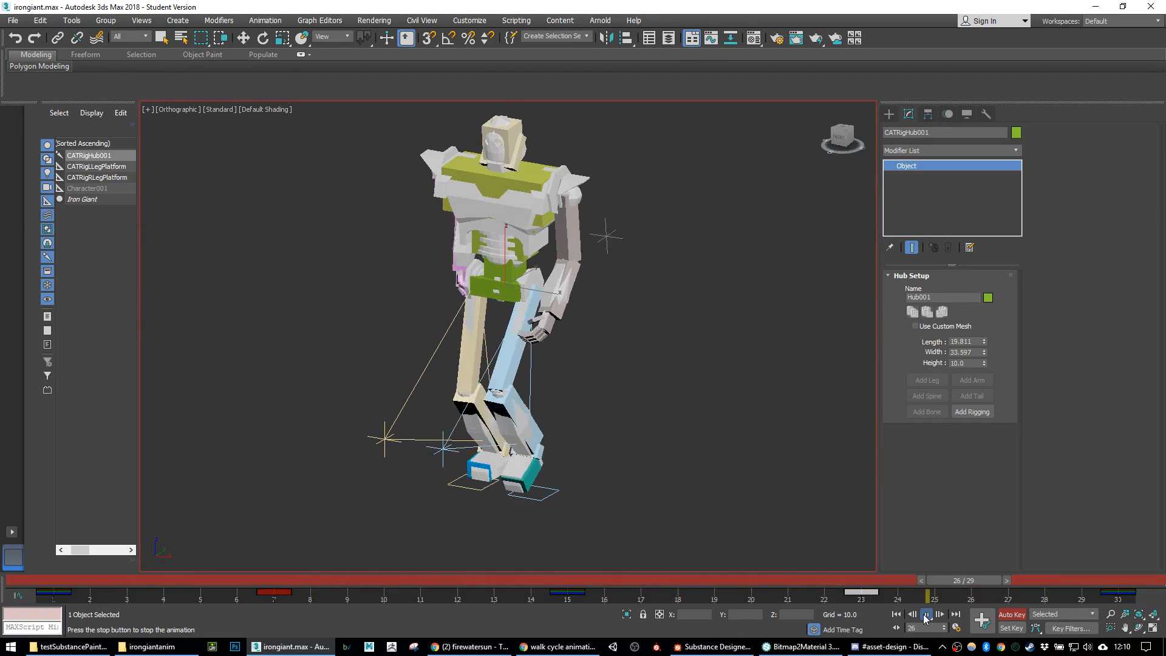
{"action": "left_click", "coordinate": [926, 614]}
Step: Lower the pelvis hub slightly at frame 7, copy that key to frame 23, and play the cycle
{"action": "left_click", "coordinate": [284, 583]}
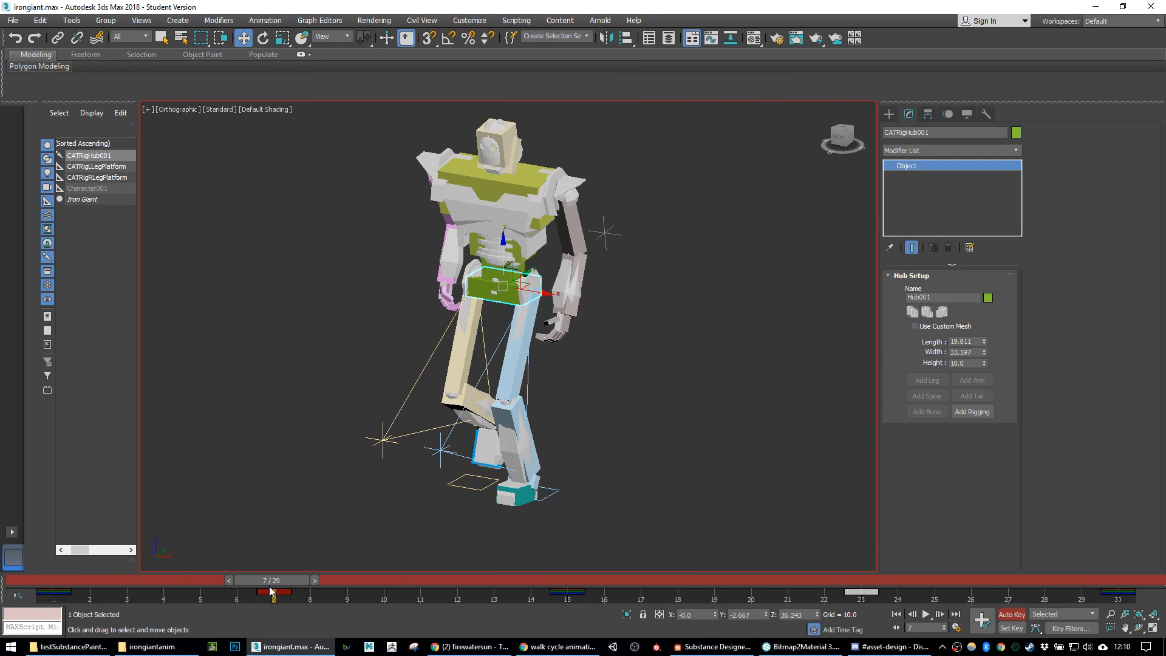
{"action": "left_click_drag", "start_coordinate": [501, 251], "coordinate": [501, 256]}
{"action": "key", "text": "k"}
{"action": "left_click_drag", "start_coordinate": [283, 592], "coordinate": [862, 592]}
{"action": "left_click", "coordinate": [925, 614]}
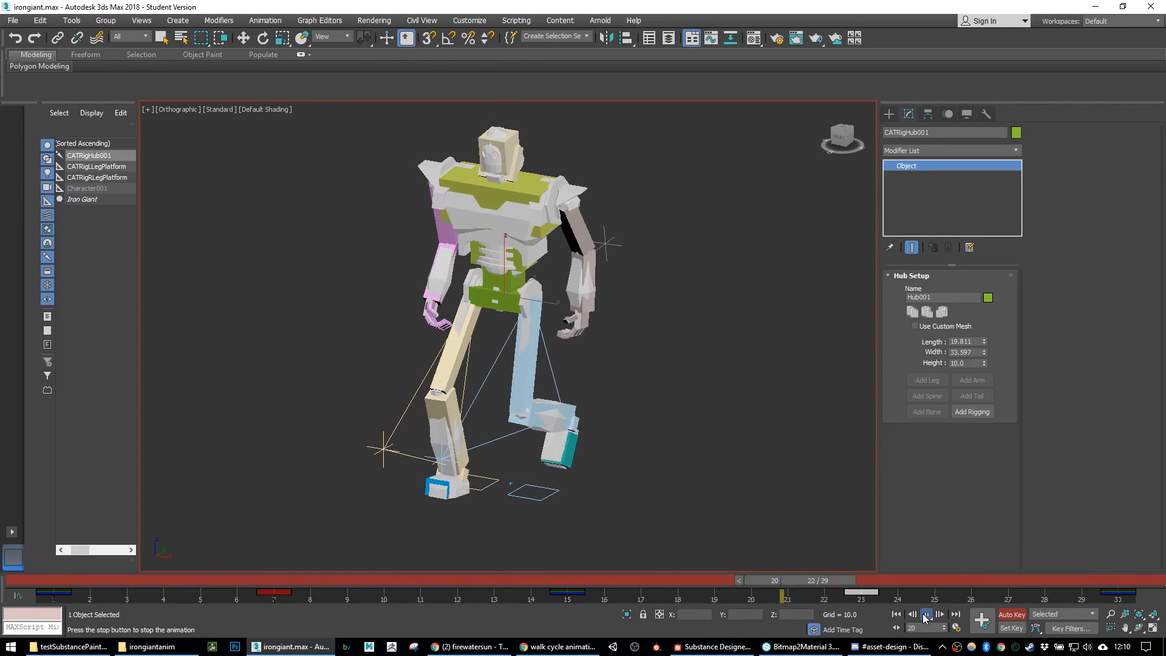
{"action": "left_click", "coordinate": [925, 615]}
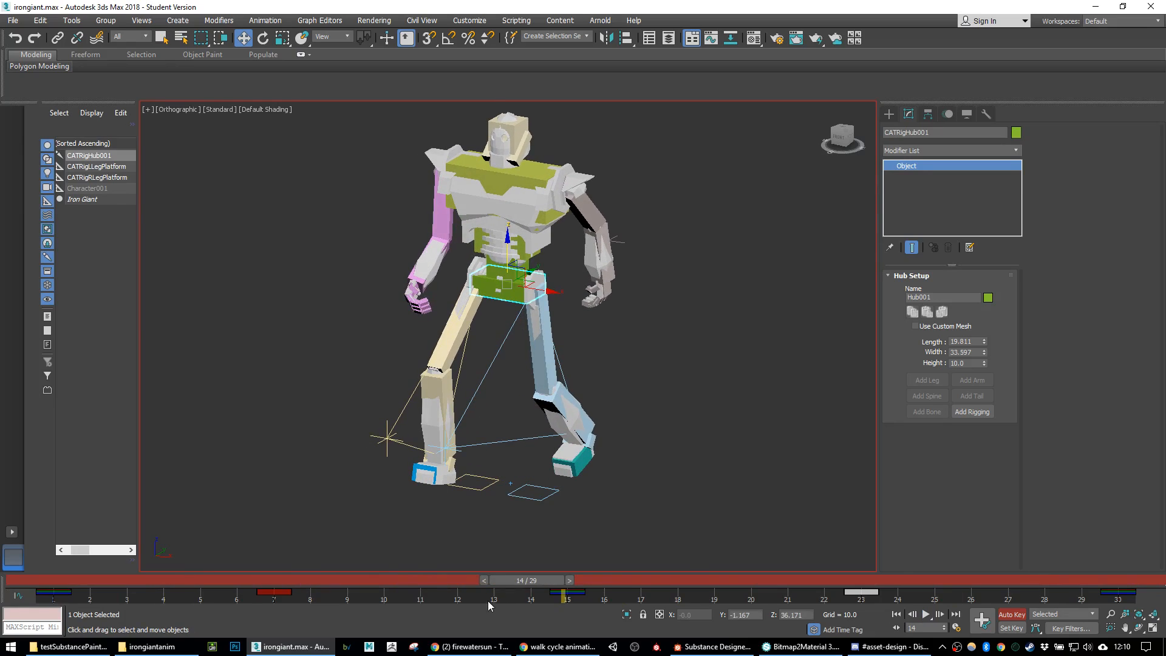
Step: Scrub between frames 7, 1 and 29 from a slightly orbited view to compare the pelvis poses
{"action": "left_click", "coordinate": [284, 582]}
{"action": "key", "text": "e"}
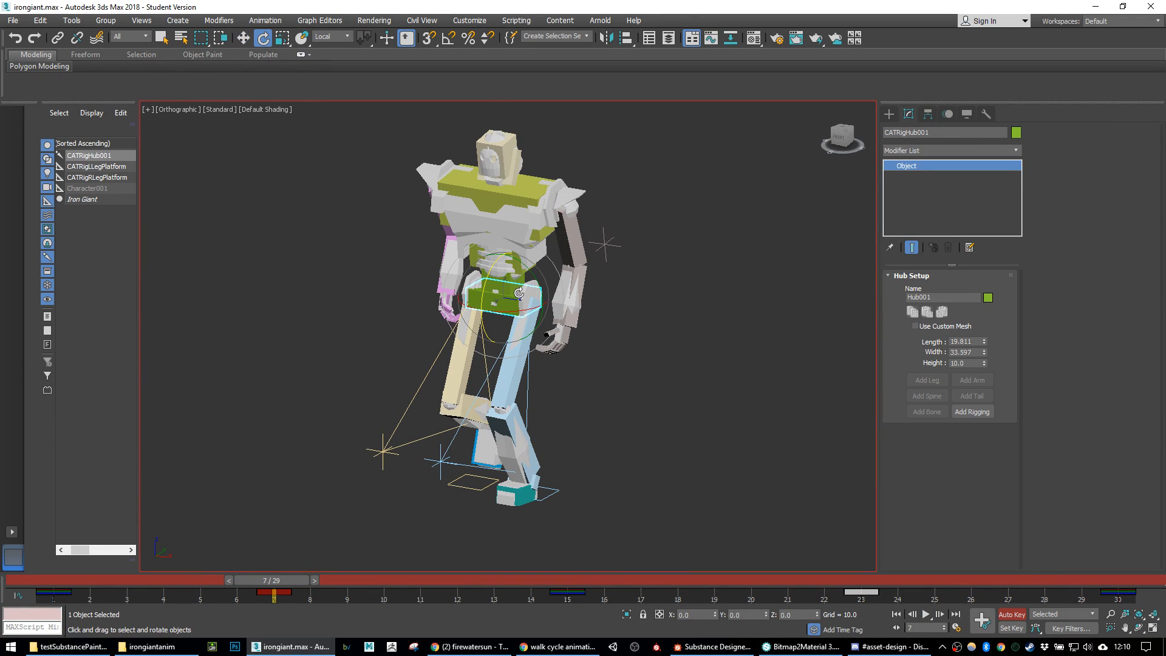
{"action": "mouse_move", "coordinate": [537, 402]}
{"action": "middle_mouse_down", "text": "alt"}
{"action": "mouse_move", "coordinate": [606, 402]}
{"action": "mouse_move", "coordinate": [559, 403]}
{"action": "middle_mouse_up", "text": "alt"}
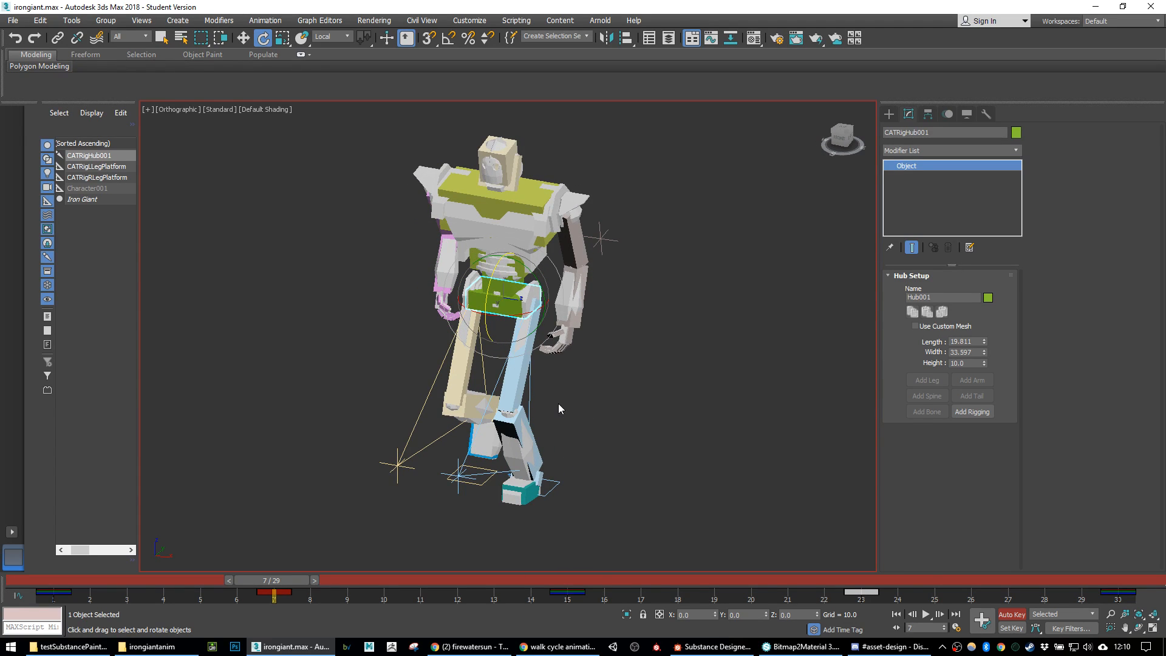
{"action": "left_click_drag", "start_coordinate": [282, 580], "coordinate": [2, 571]}
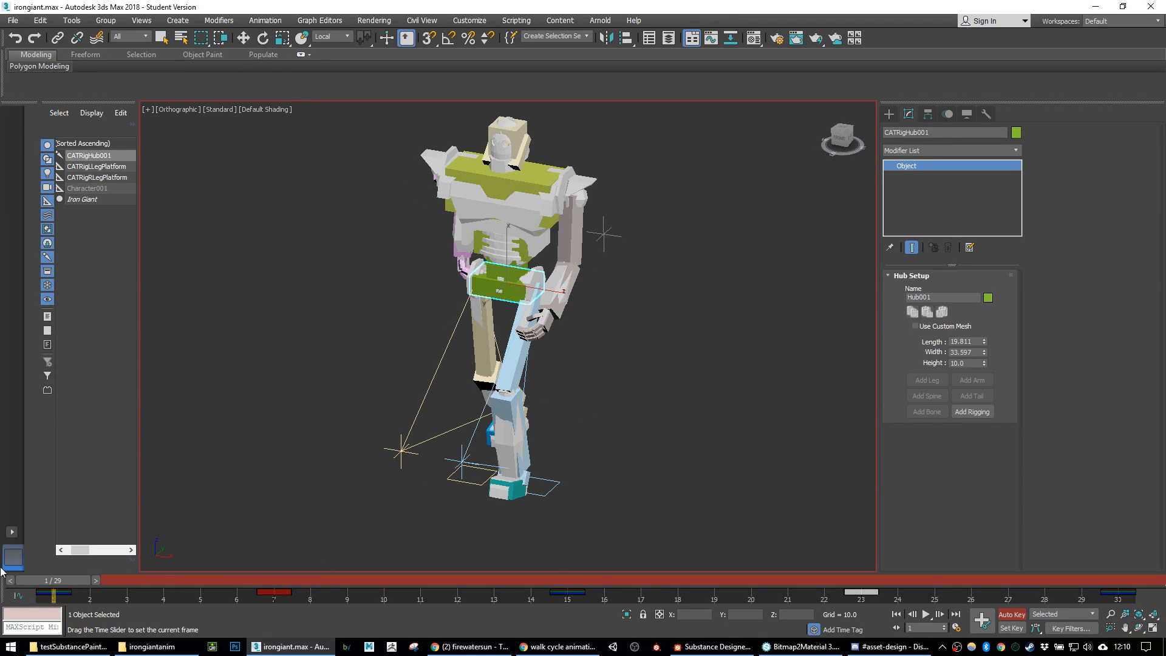
{"action": "key", "text": "e"}
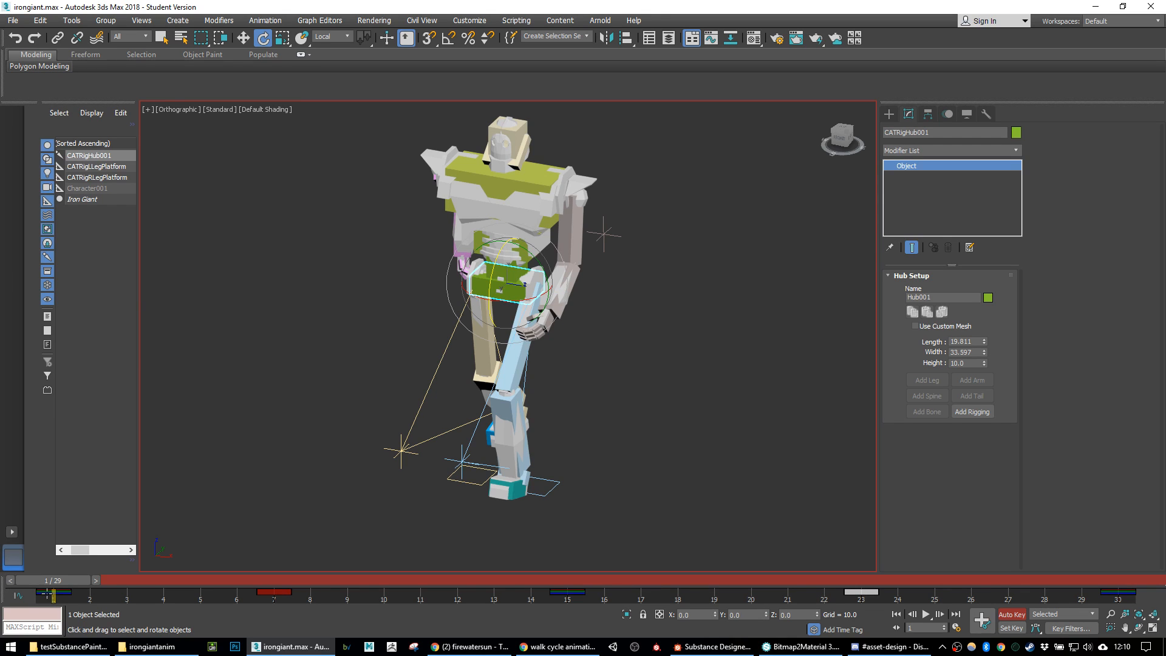
{"action": "left_click_drag", "start_coordinate": [60, 580], "coordinate": [1081, 612]}
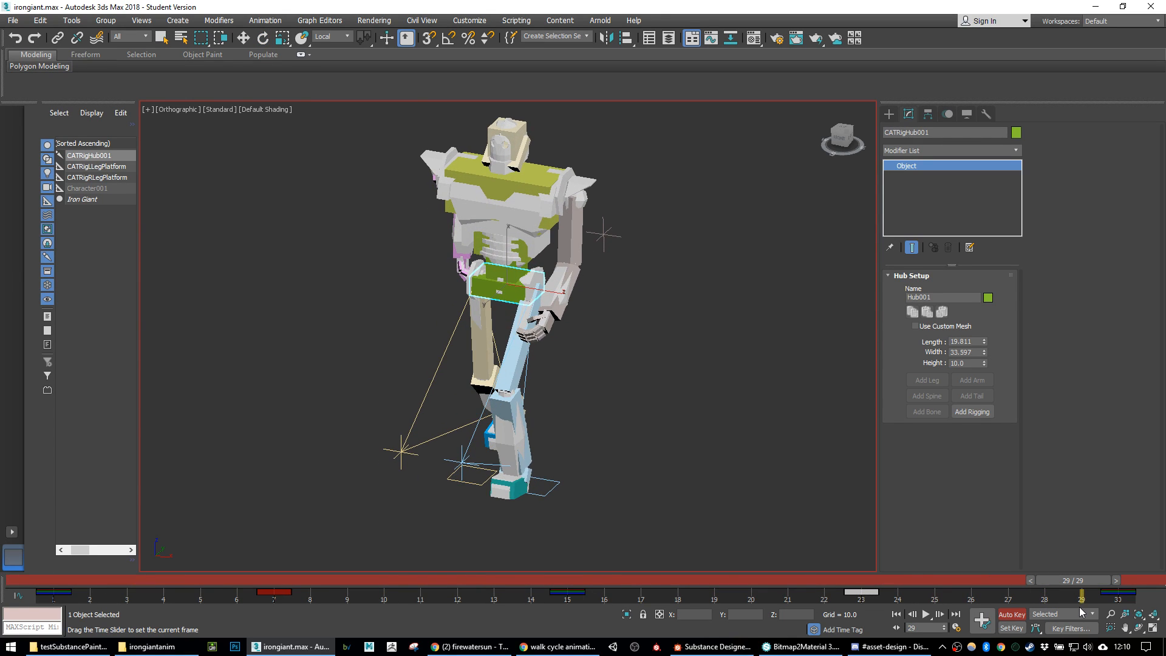
Step: Clear the selection and play the walk cycle from frame 1 to review the overall motion
{"action": "left_click", "coordinate": [896, 614]}
{"action": "key", "text": "e"}
{"action": "left_click", "coordinate": [712, 442]}
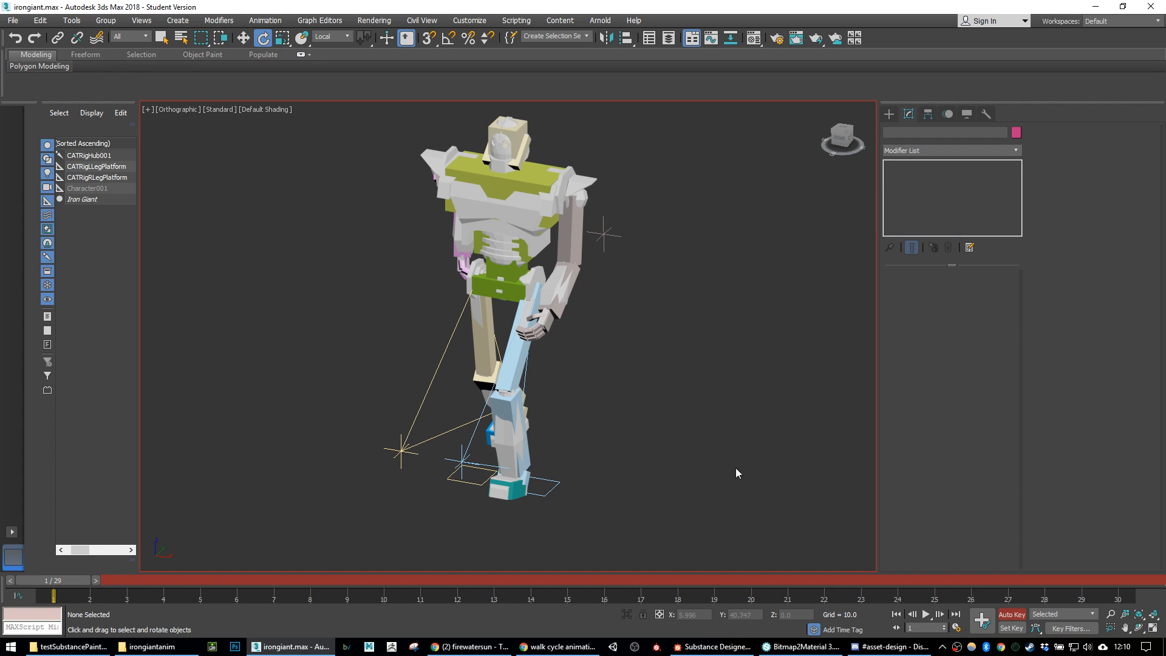
{"action": "left_click", "coordinate": [928, 615]}
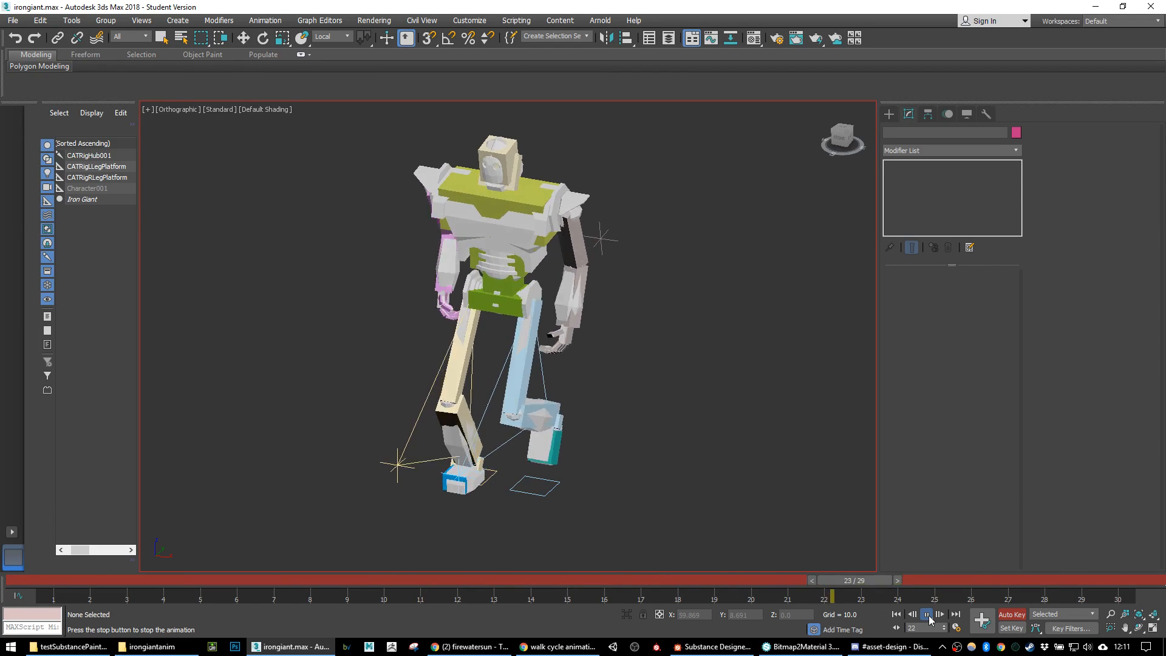
{"action": "left_click", "coordinate": [927, 615]}
{"action": "key", "text": "e"}
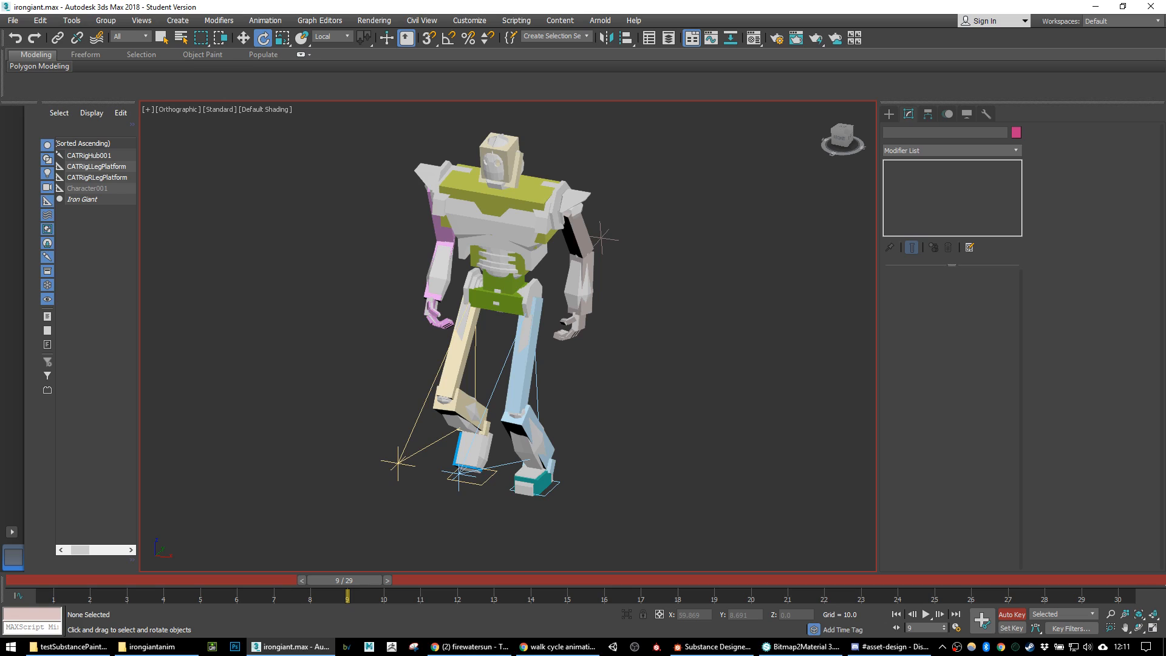
Step: Replay the walk cycle from frame 9 for another check of the motion
{"action": "key", "text": "alt+Tab"}
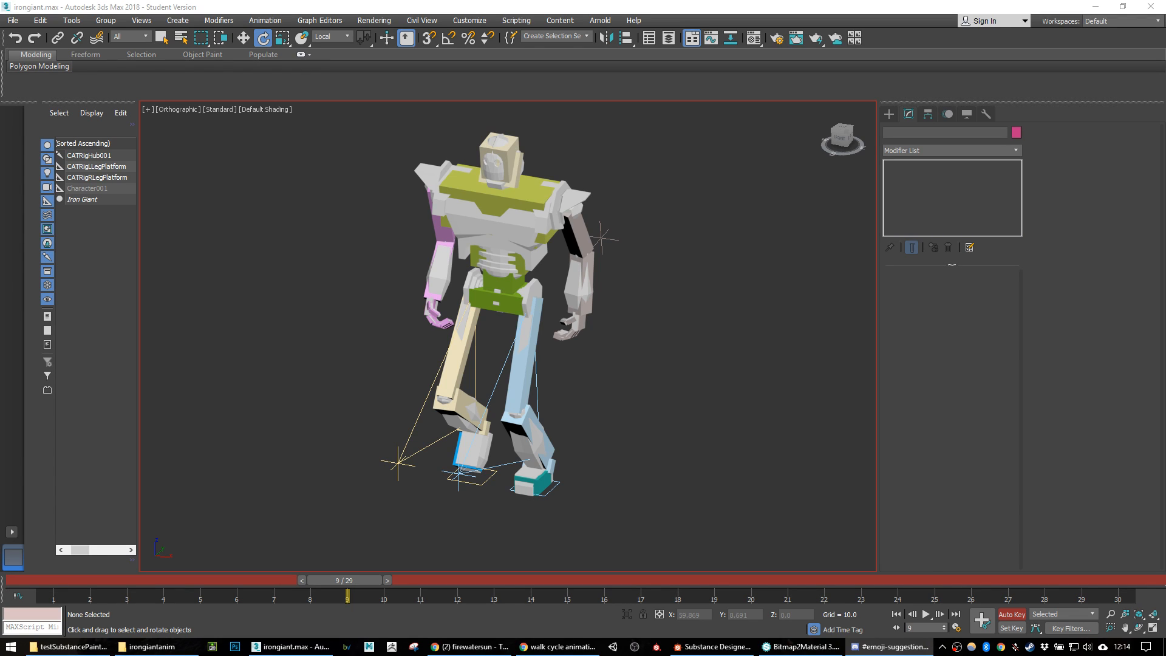
{"action": "left_click", "coordinate": [924, 616]}
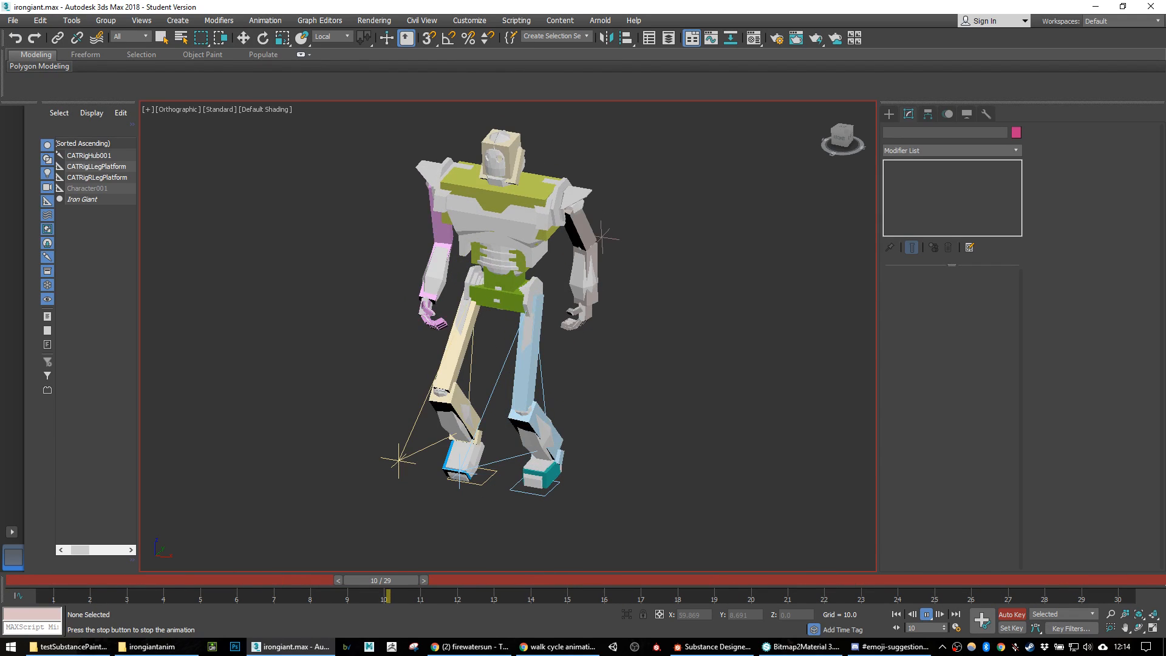
{"action": "left_click", "coordinate": [926, 614]}
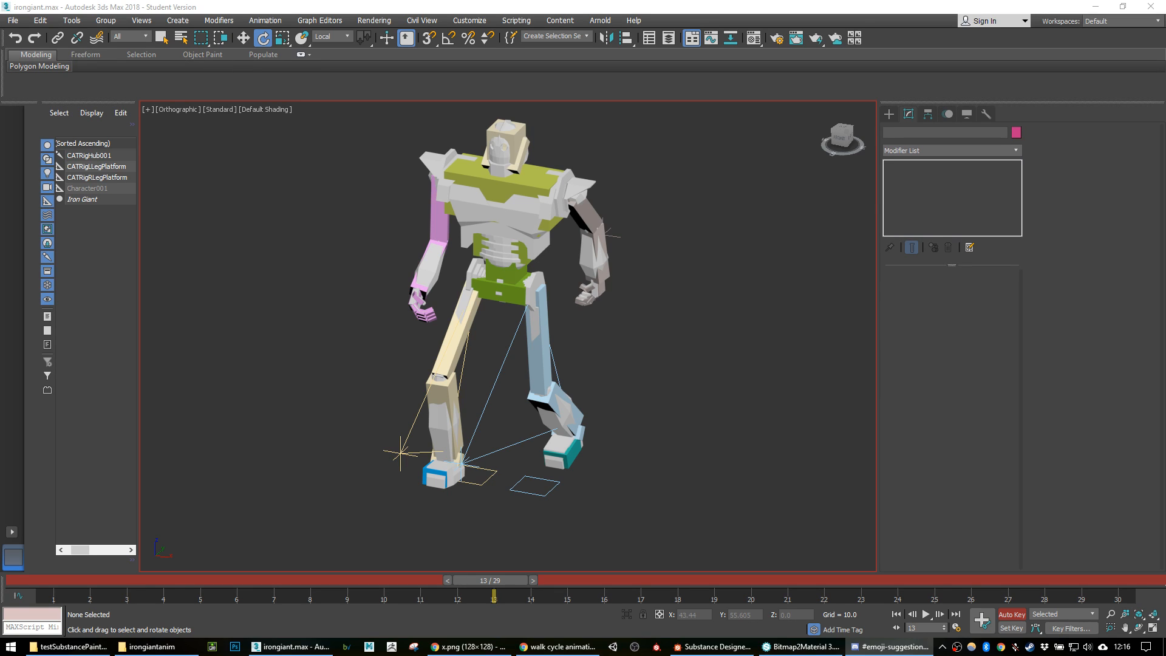
Step: Close the x.png browser window and move the walk cycle reference browser window to another monitor
{"action": "right_click", "coordinate": [461, 647]}
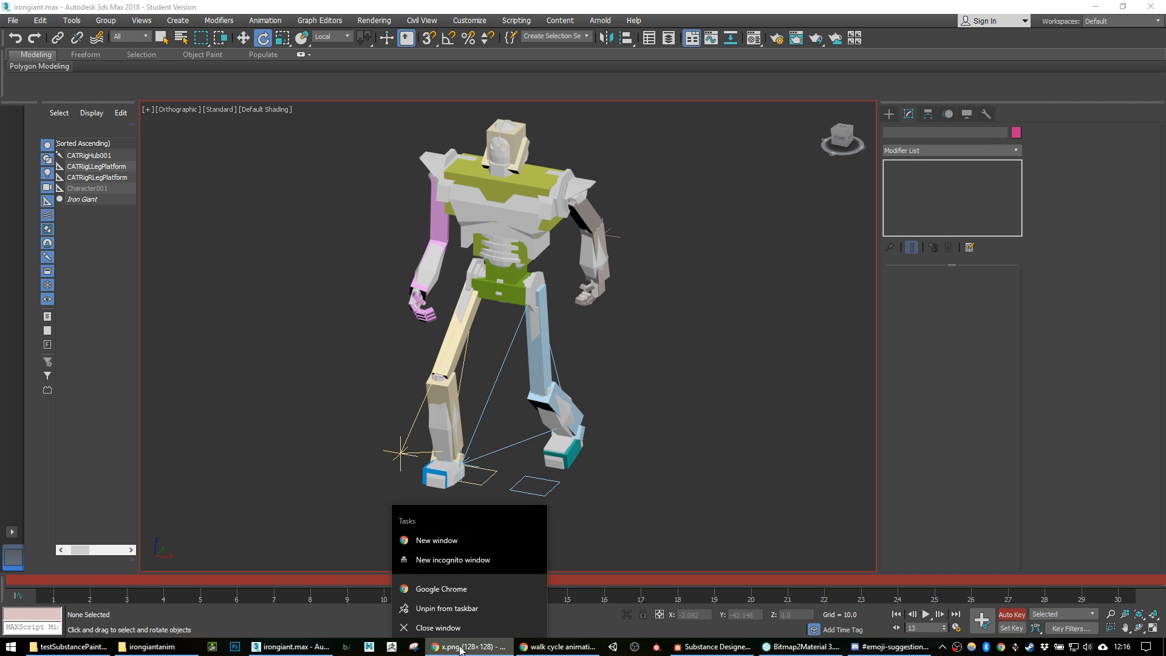
{"action": "left_click", "coordinate": [439, 629]}
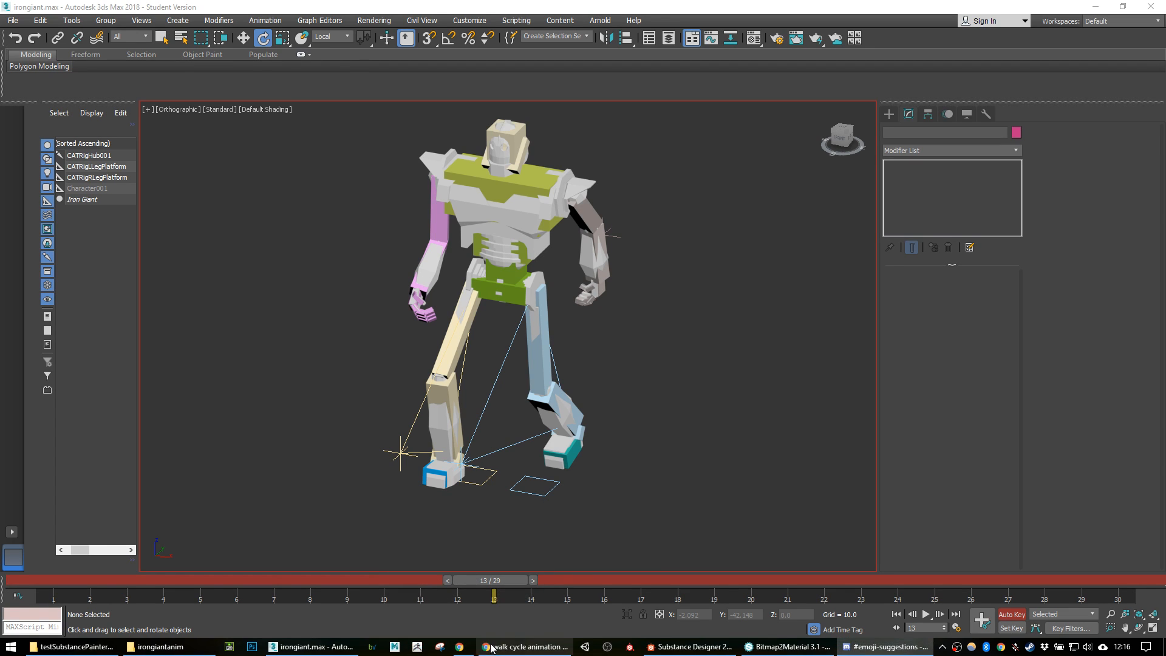
{"action": "right_click", "coordinate": [497, 648]}
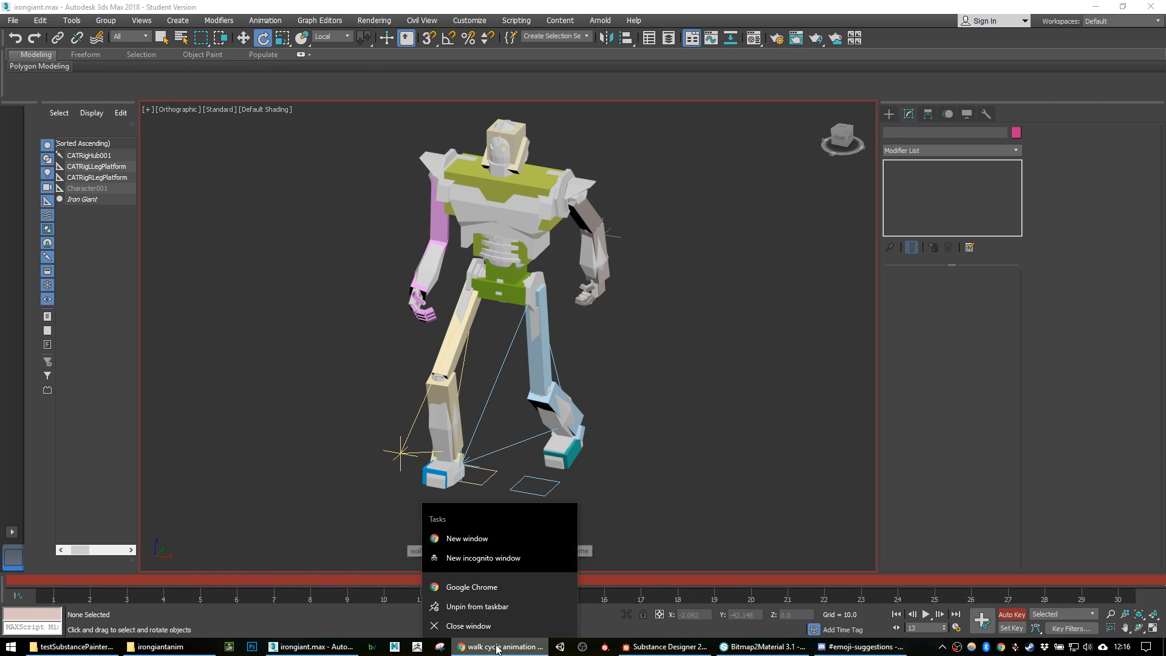
{"action": "left_click", "coordinate": [497, 648]}
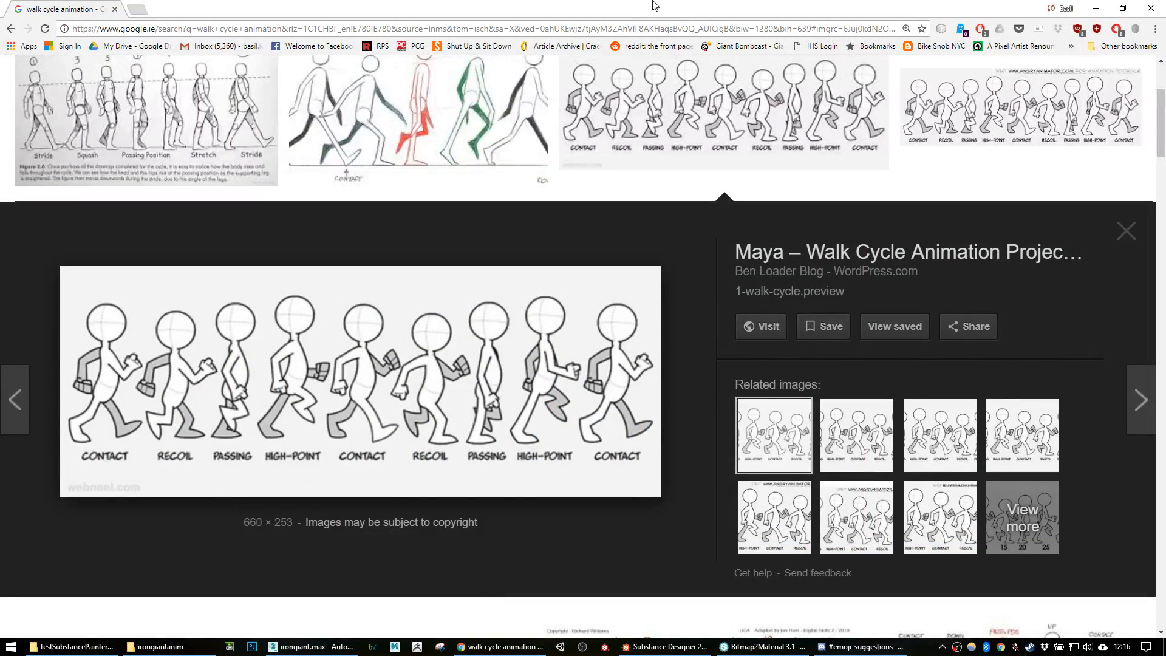
{"action": "left_click_drag", "start_coordinate": [655, 6], "coordinate": [0, 13]}
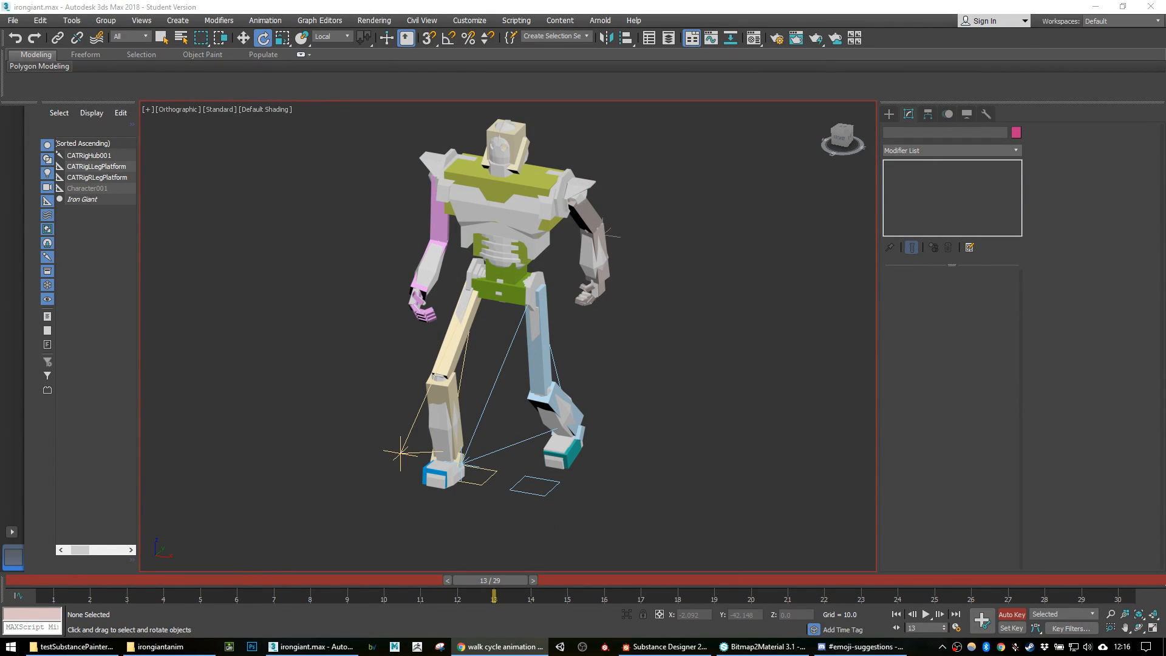
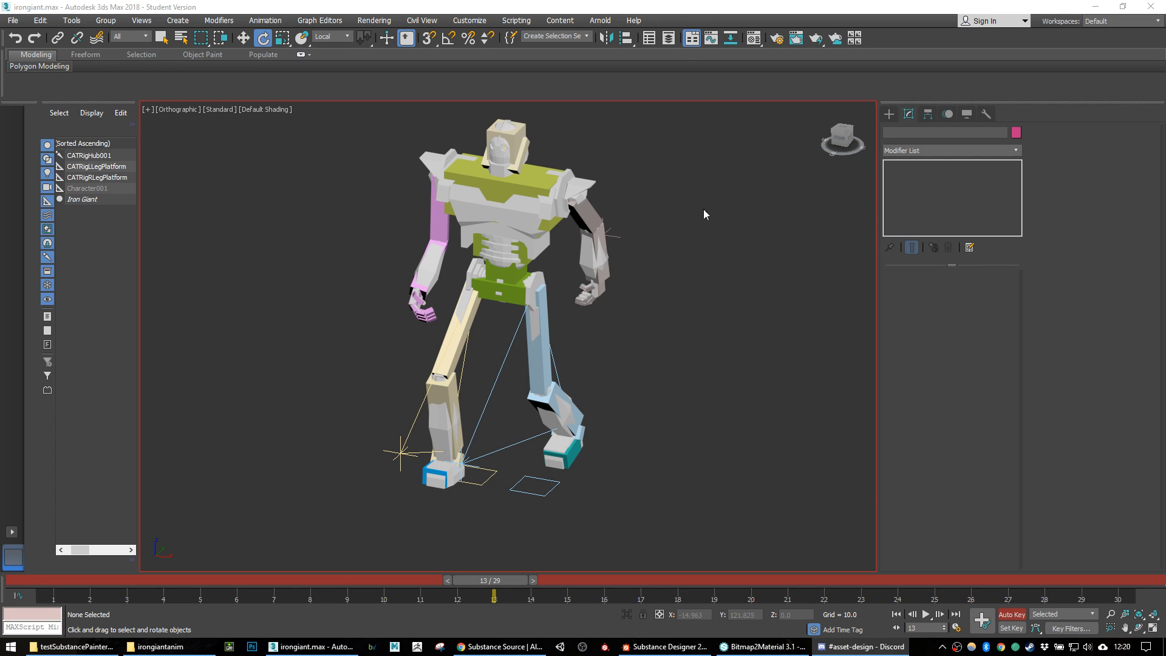
Step: Select the pelvis hub and its whole hierarchy, and compare the robot's poses at frames 7 and 23
{"action": "left_click", "coordinate": [514, 297]}
{"action": "left_click", "coordinate": [514, 298]}
{"action": "middle_click_drag", "start_coordinate": [615, 385], "coordinate": [577, 377], "text": "alt"}
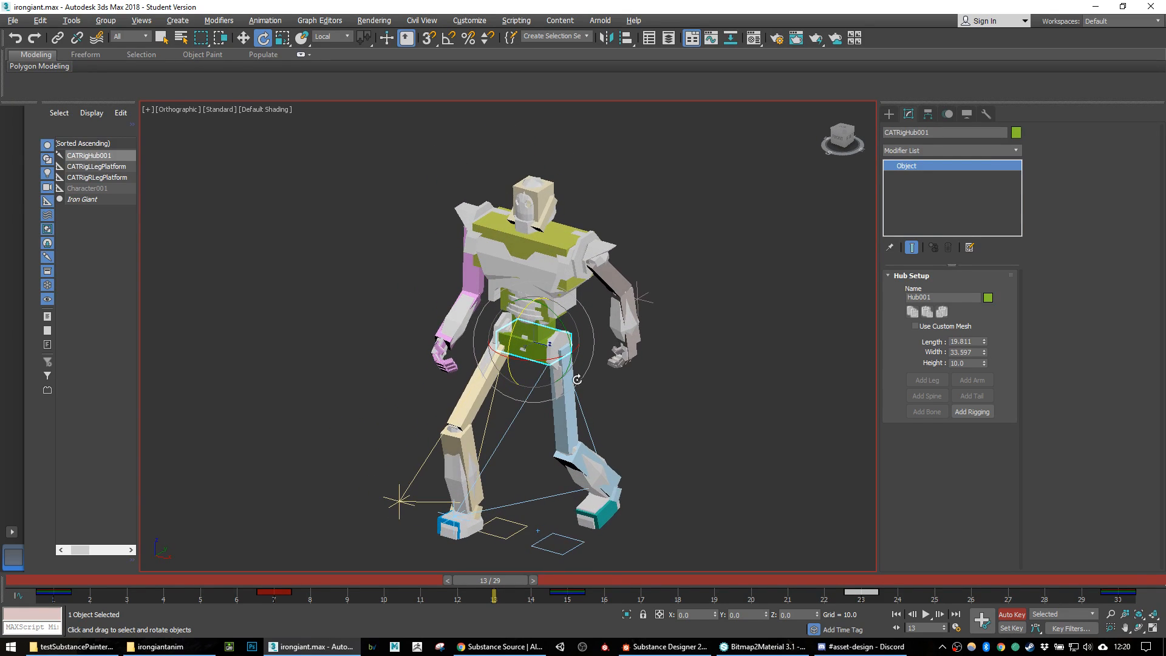
{"action": "left_click_drag", "start_coordinate": [502, 582], "coordinate": [287, 538]}
{"action": "key", "text": "e"}
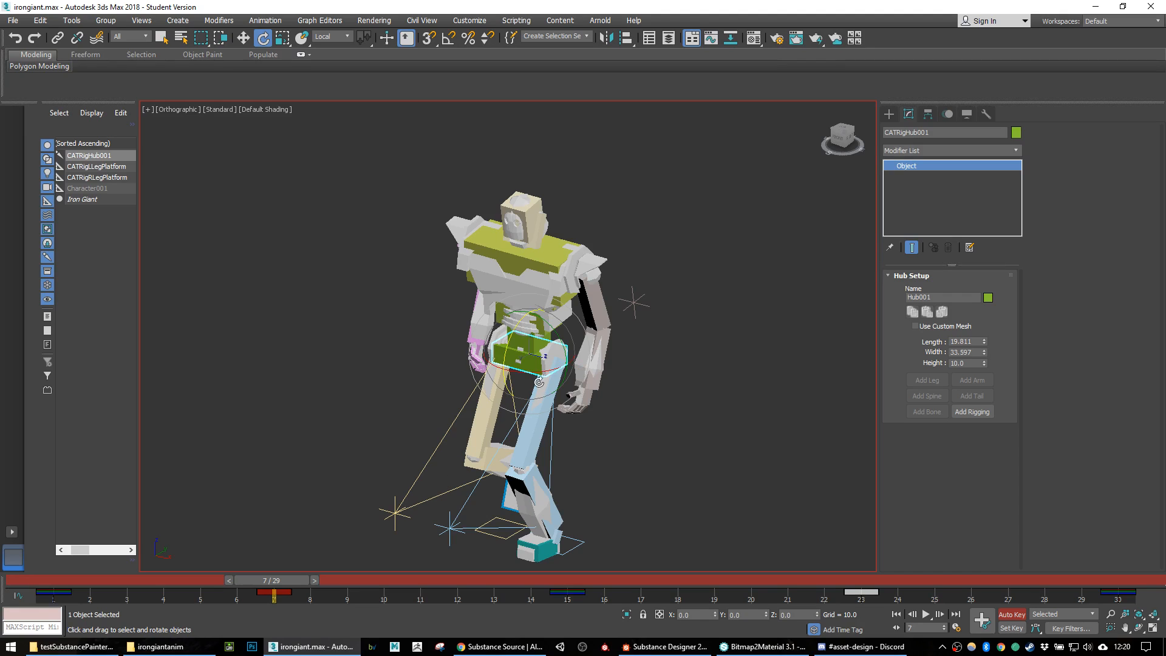
{"action": "double_click", "coordinate": [544, 359]}
{"action": "middle_click_drag", "start_coordinate": [547, 401], "coordinate": [559, 402], "text": "alt"}
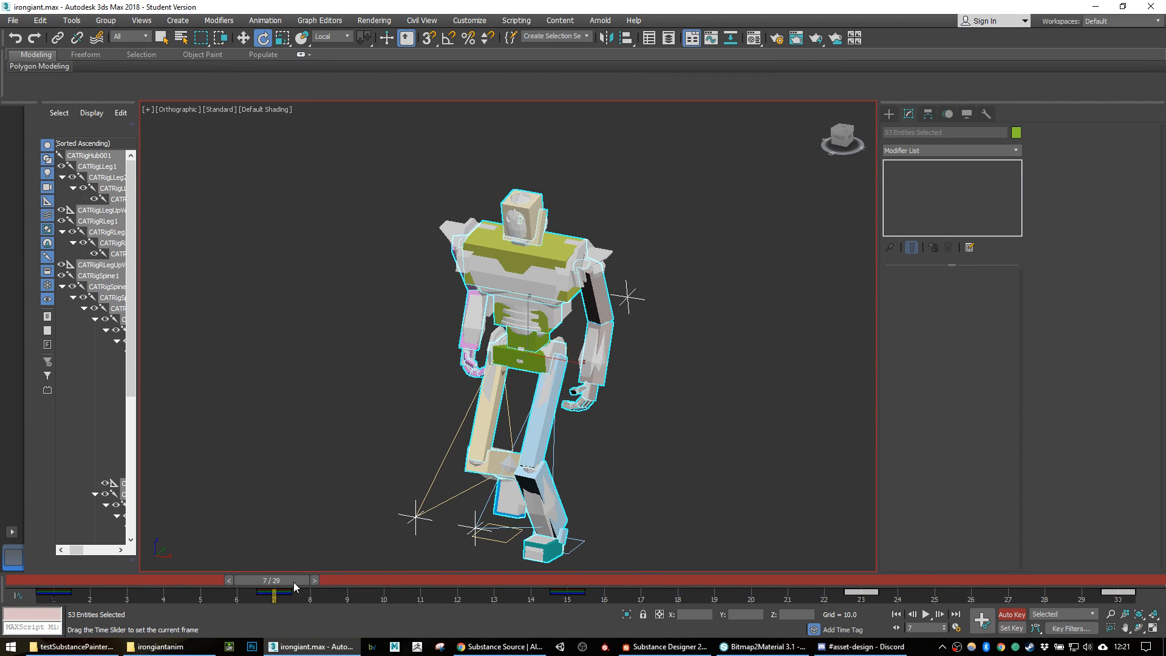
{"action": "left_click_drag", "start_coordinate": [294, 580], "coordinate": [817, 581]}
{"action": "key", "text": "e"}
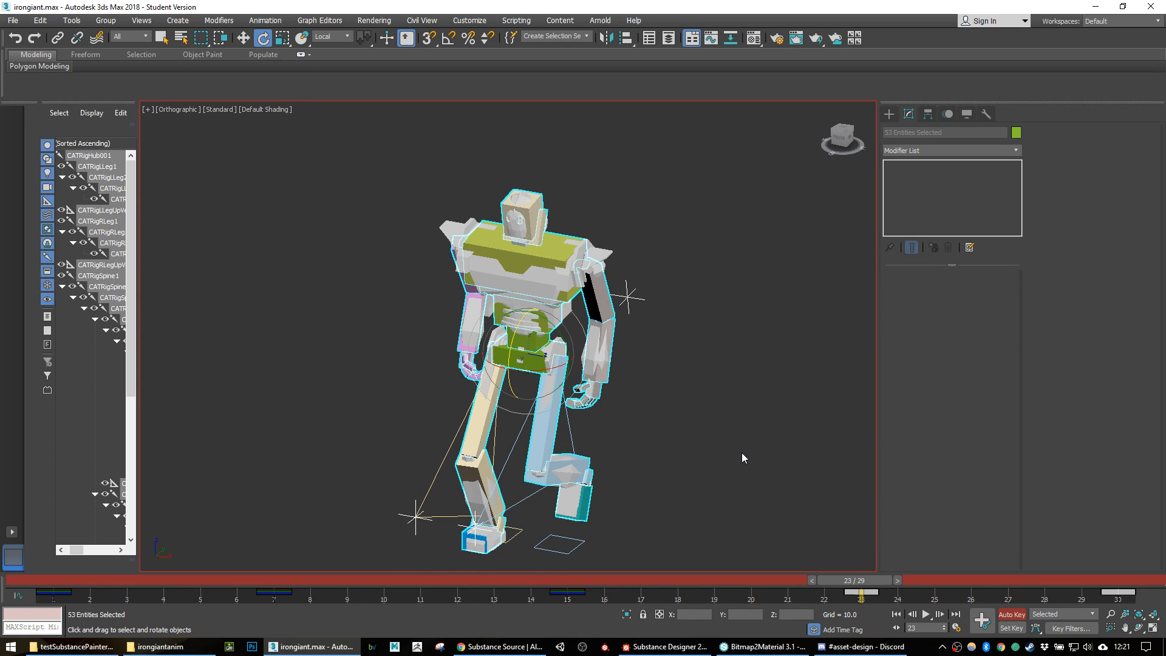
{"action": "key", "text": "period"}
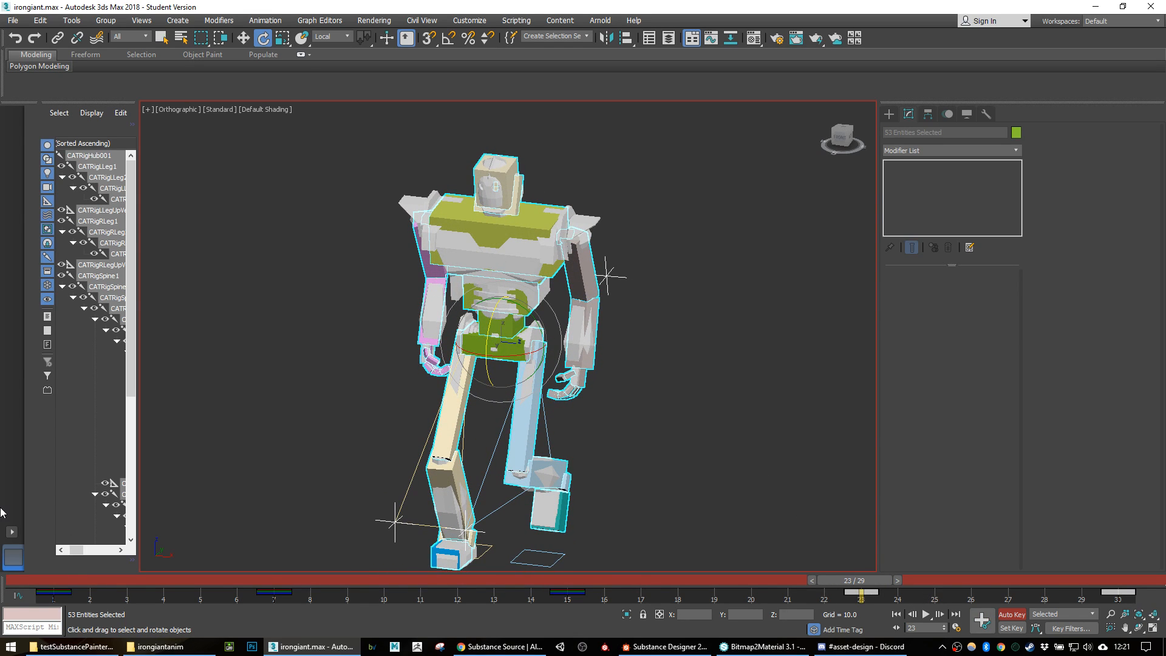
Step: Try selecting the chest and the full rig hierarchy at frame 8, and undo the selection changes
{"action": "left_click_drag", "start_coordinate": [866, 583], "coordinate": [577, 582]}
{"action": "left_click_drag", "start_coordinate": [666, 591], "coordinate": [310, 536]}
{"action": "key", "text": "k"}
{"action": "left_click", "coordinate": [630, 271]}
{"action": "left_click", "coordinate": [528, 233]}
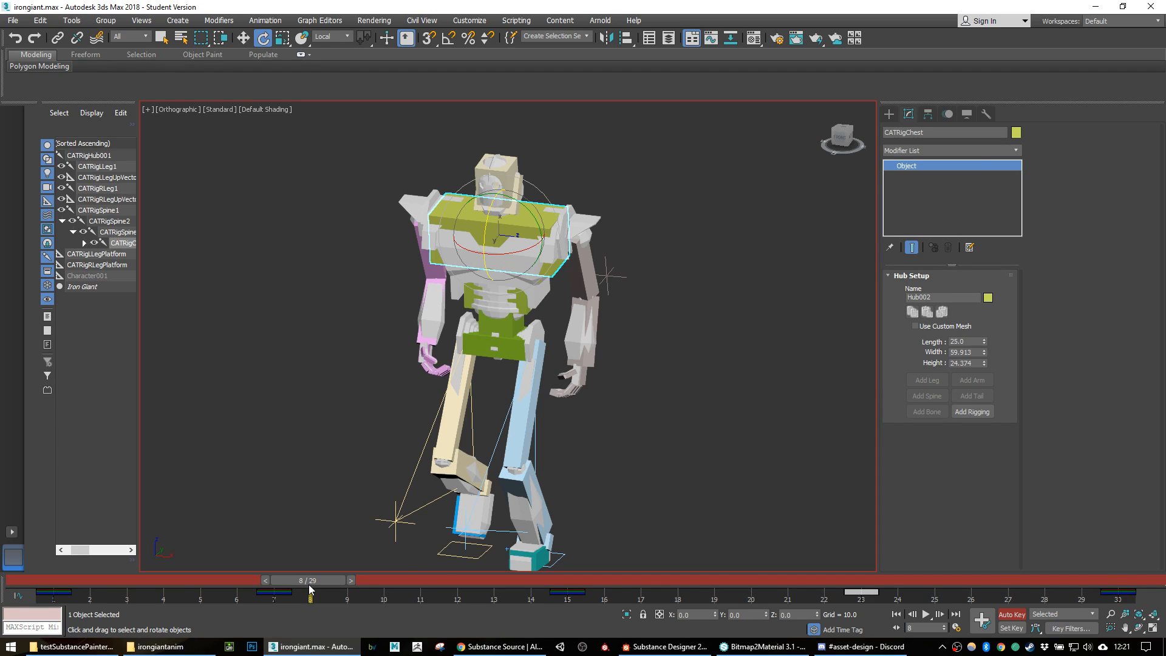
{"action": "key", "text": "ctrl+a"}
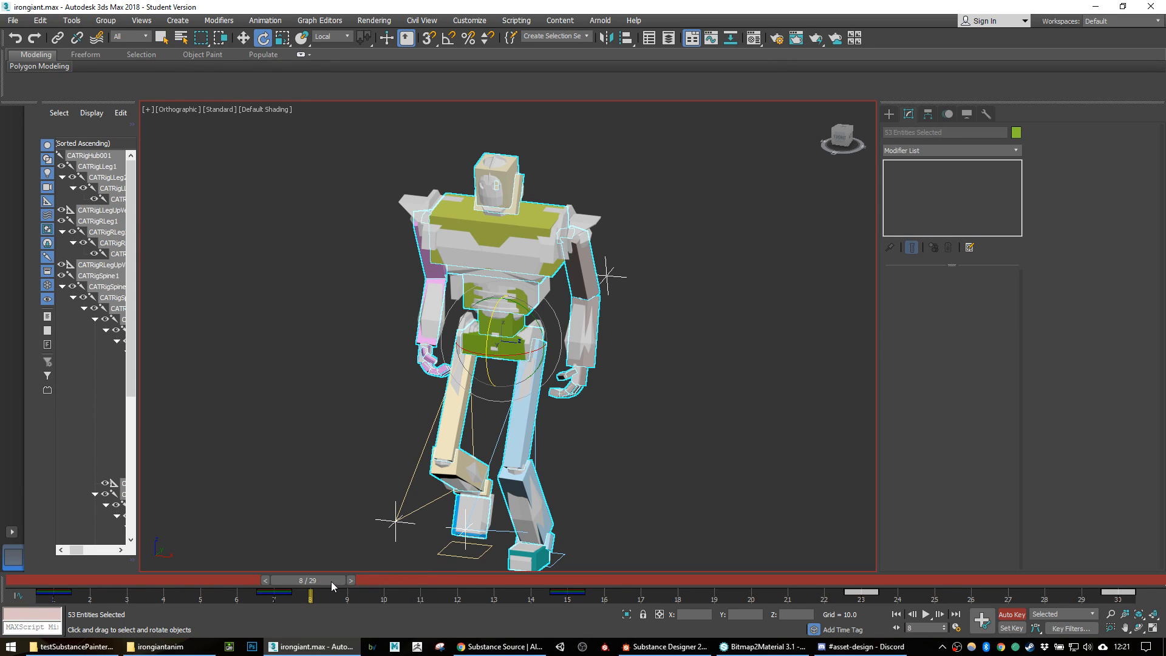
{"action": "left_click", "coordinate": [550, 273]}
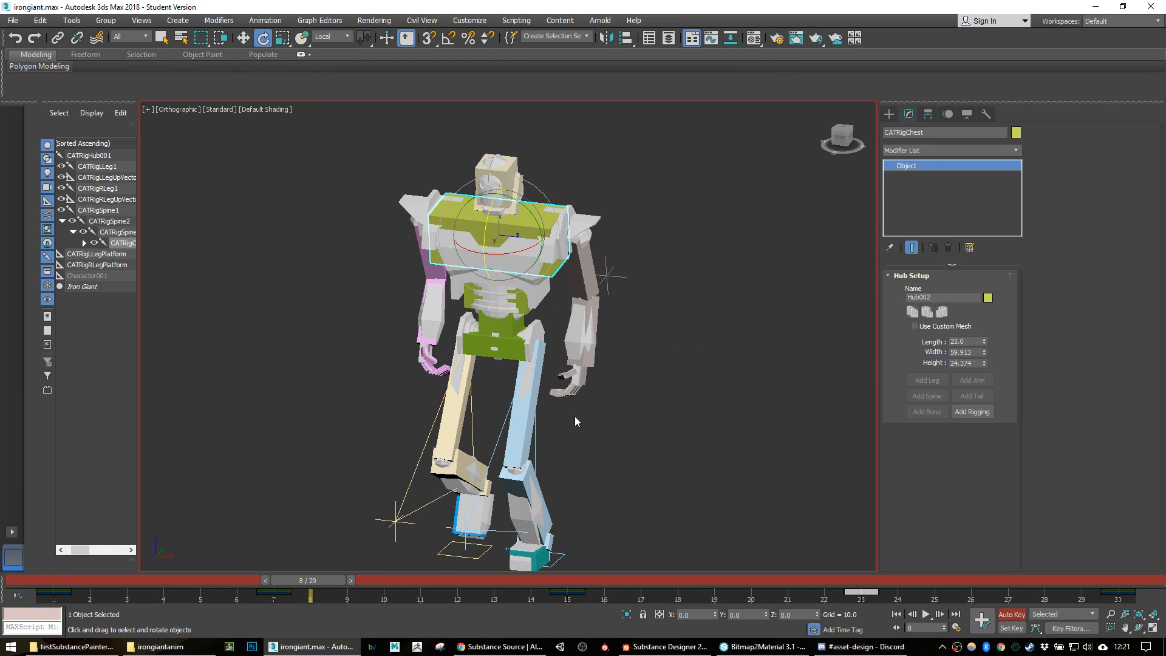
{"action": "key", "text": "ctrl+z"}
{"action": "key", "text": "ctrl+z"}
{"action": "key", "text": "ctrl+z"}
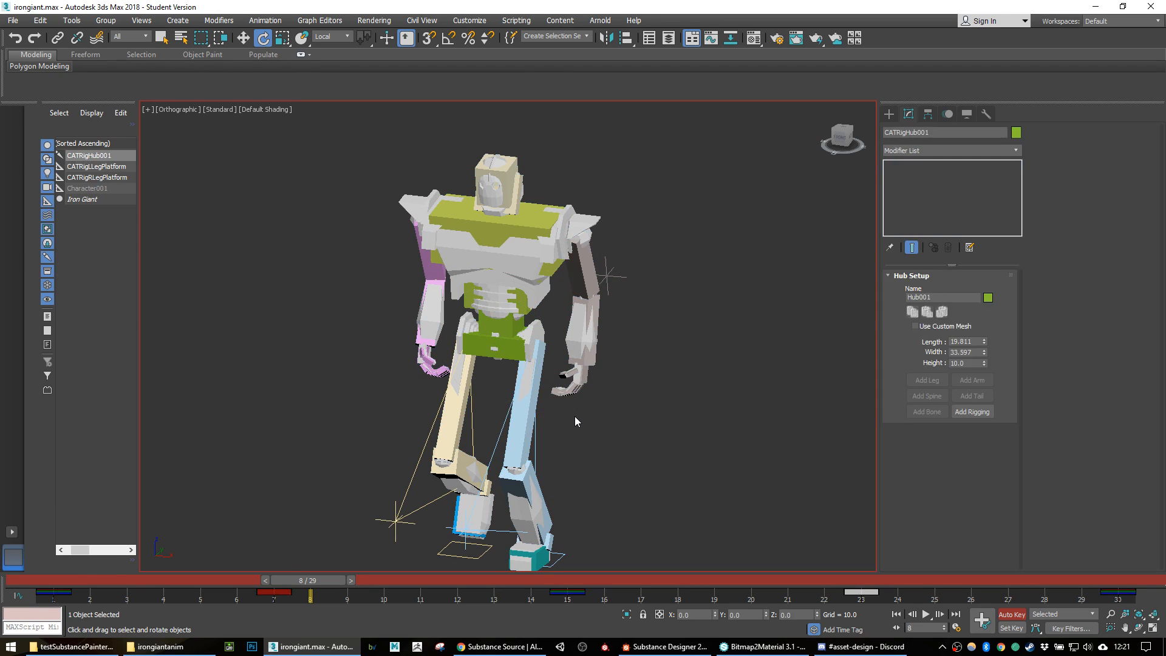
{"action": "left_click", "coordinate": [575, 417]}
Step: Go to frame 1 and select the rig's chest and head together, without the arms
{"action": "left_click_drag", "start_coordinate": [310, 585], "coordinate": [2, 472]}
{"action": "key", "text": "e"}
{"action": "double_click", "coordinate": [568, 249]}
{"action": "mouse_move", "coordinate": [578, 273]}
{"action": "middle_mouse_down", "text": "alt"}
{"action": "mouse_move", "coordinate": [550, 271]}
{"action": "mouse_move", "coordinate": [583, 273]}
{"action": "middle_mouse_up", "text": "alt"}
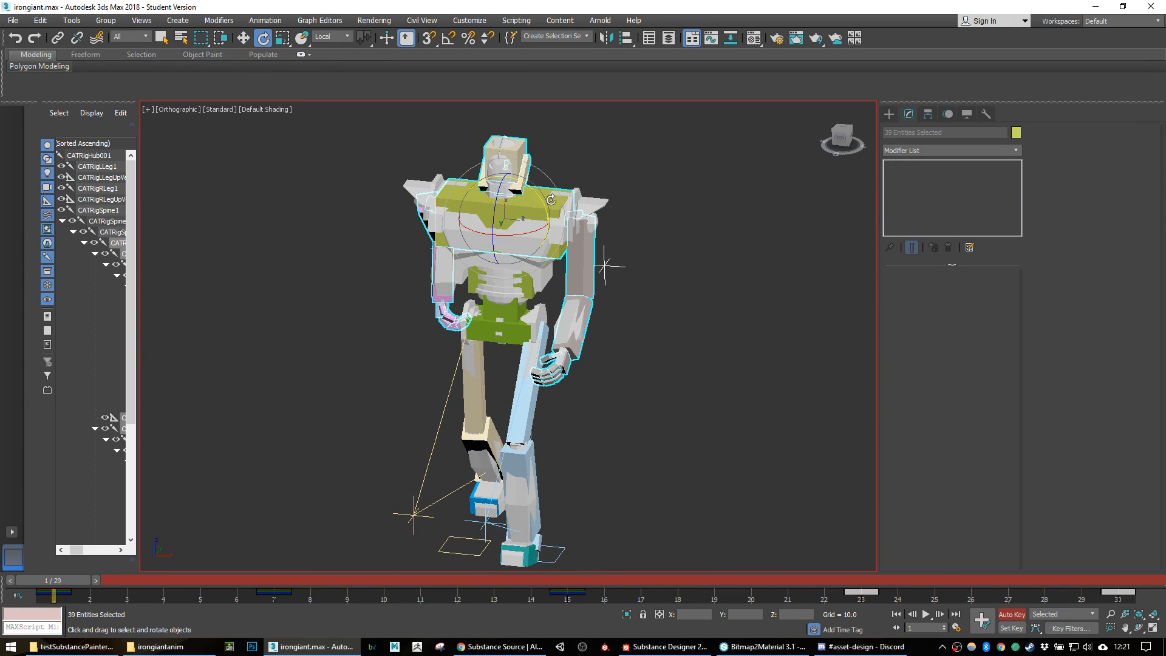
{"action": "left_click", "coordinate": [719, 249]}
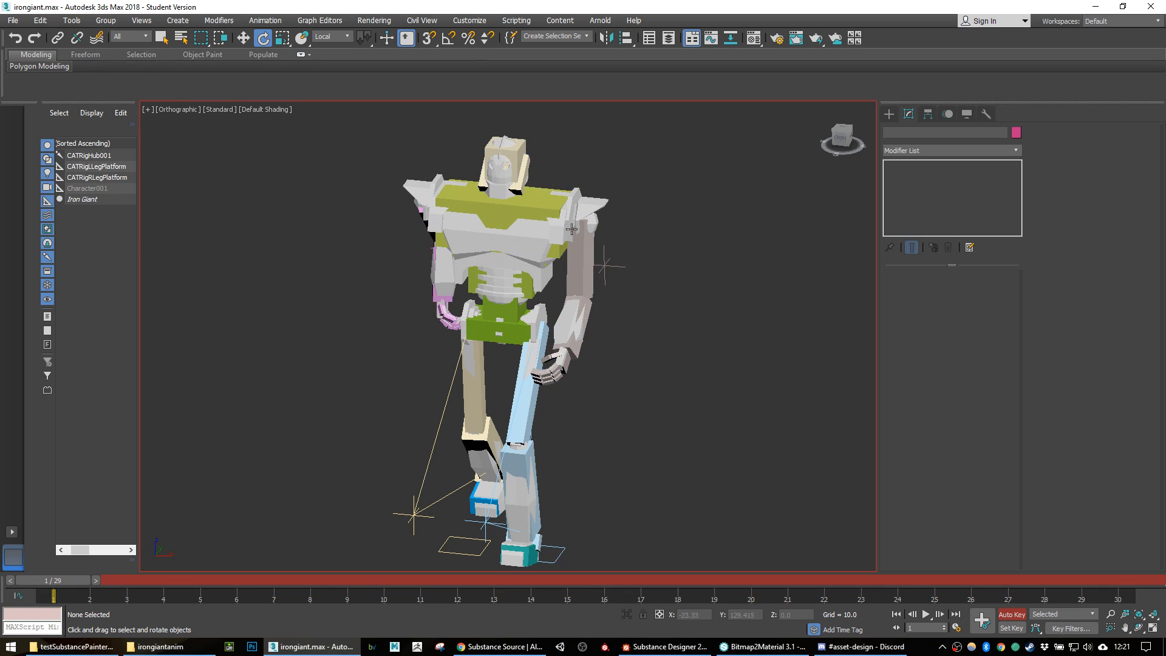
{"action": "left_click", "coordinate": [575, 228]}
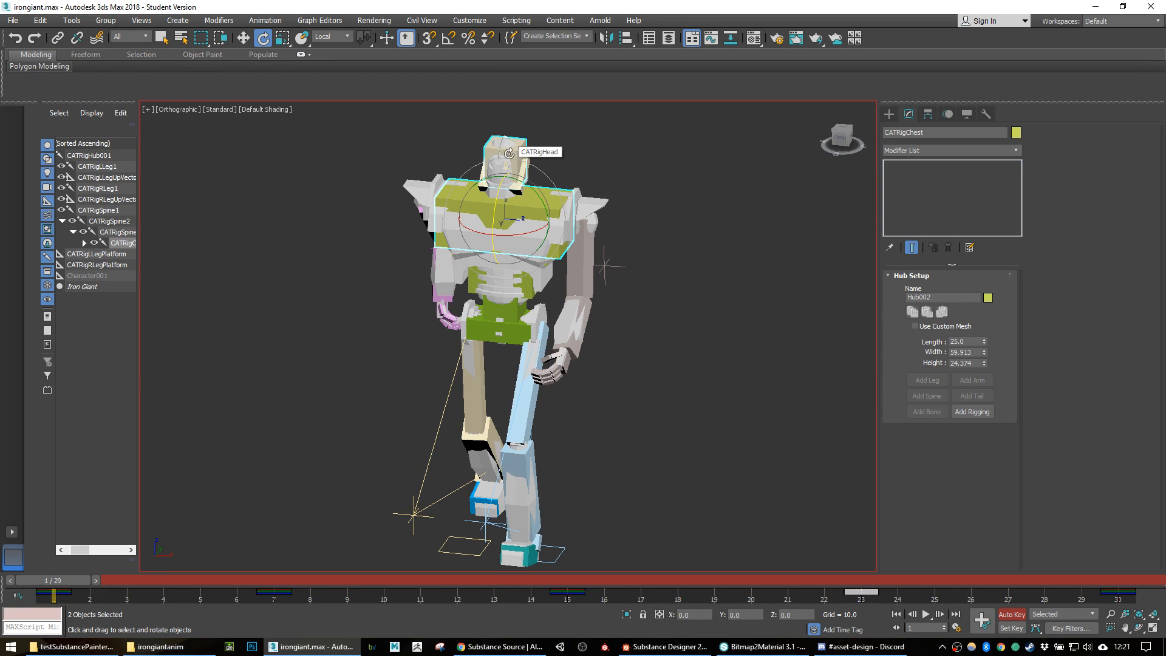
Step: Move the chest and head keys from frame 7 to frame 11 and from frame 23 to frame 27
{"action": "mouse_move", "coordinate": [697, 194]}
{"action": "middle_mouse_down", "text": "alt"}
{"action": "mouse_move", "coordinate": [615, 189]}
{"action": "mouse_move", "coordinate": [681, 184]}
{"action": "middle_mouse_up", "text": "alt"}
{"action": "left_click_drag", "start_coordinate": [65, 585], "coordinate": [215, 581]}
{"action": "key", "text": "e"}
{"action": "middle_click_drag", "start_coordinate": [649, 462], "coordinate": [634, 357]}
{"action": "middle_click_drag", "start_coordinate": [666, 273], "coordinate": [690, 425]}
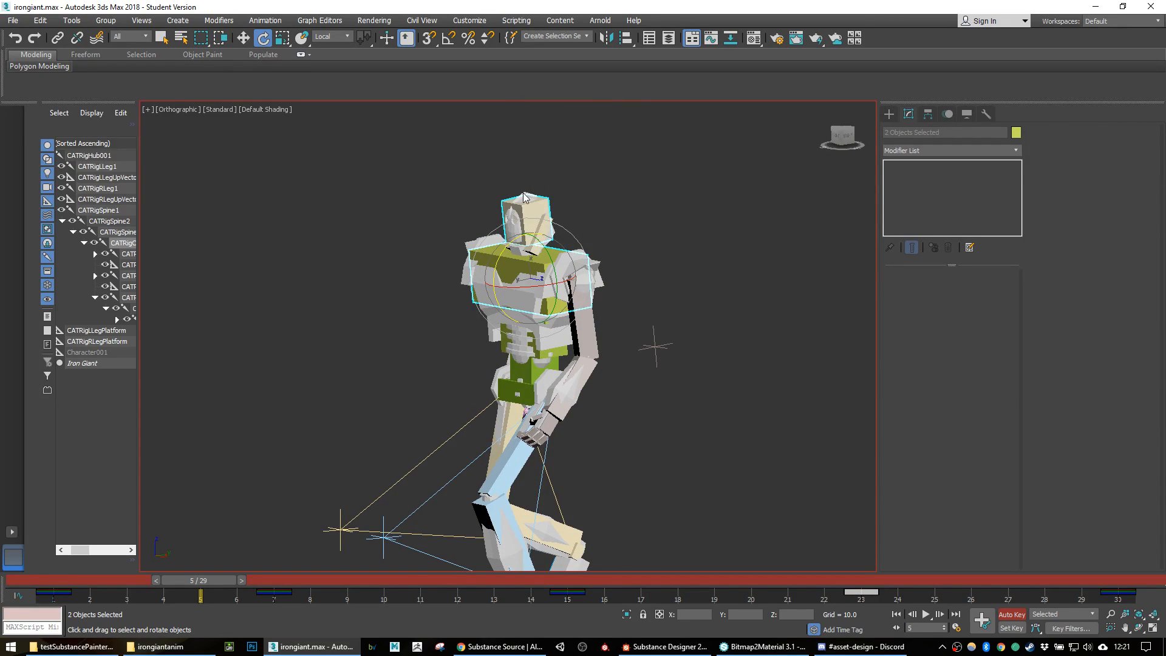
{"action": "left_click_drag", "start_coordinate": [226, 598], "coordinate": [312, 601]}
{"action": "left_click", "coordinate": [847, 592], "text": "ctrl"}
{"action": "left_click_drag", "start_coordinate": [848, 592], "coordinate": [993, 594]}
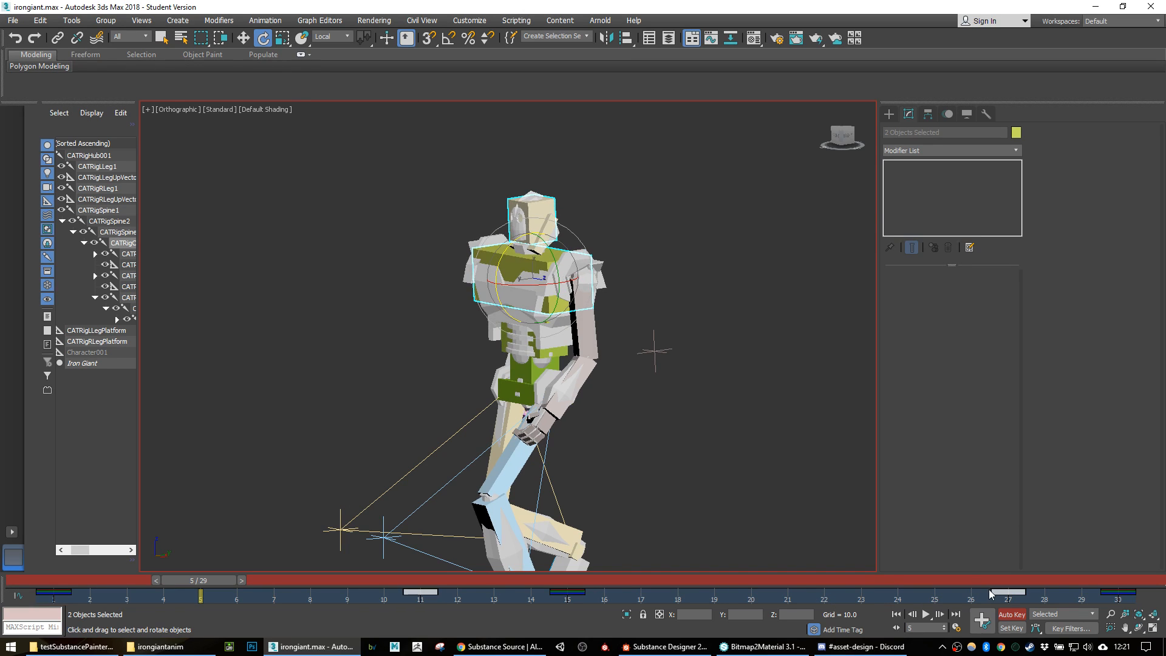
Step: Scrub the walk cycle through to frame 30, examine the upper-body pose from several angles, and clear the selection
{"action": "left_click_drag", "start_coordinate": [194, 580], "coordinate": [500, 621]}
{"action": "left_click_drag", "start_coordinate": [507, 581], "coordinate": [1151, 581]}
{"action": "key", "text": "e"}
{"action": "middle_click_drag", "start_coordinate": [711, 429], "coordinate": [690, 412]}
{"action": "middle_click_drag", "start_coordinate": [570, 380], "coordinate": [598, 384], "text": "alt"}
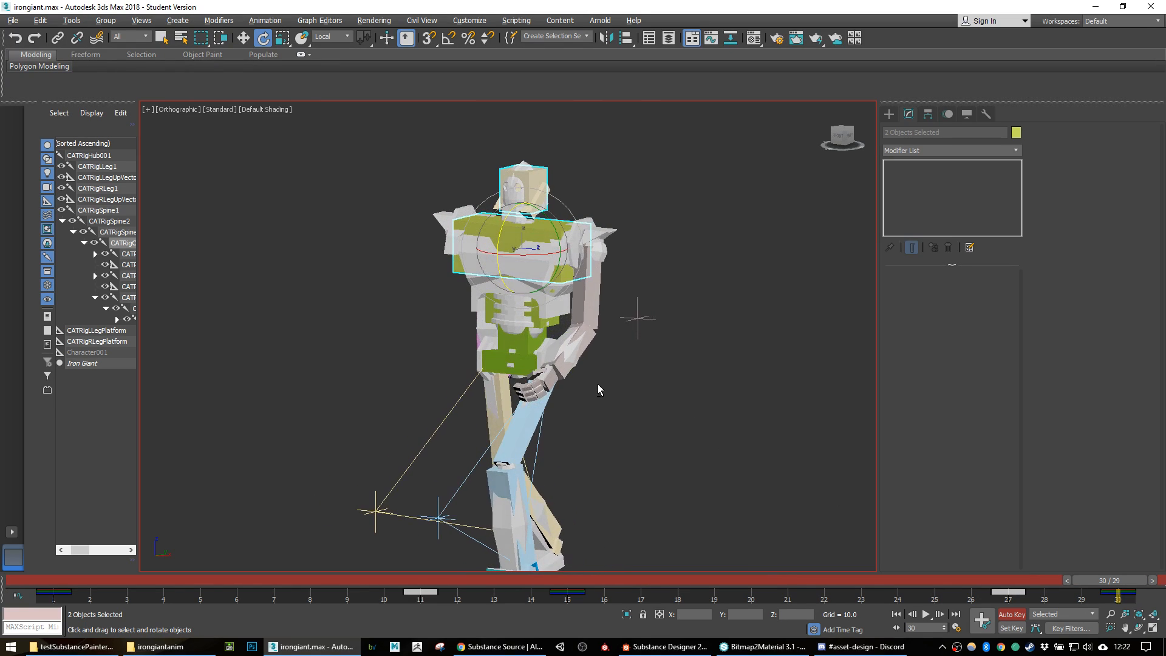
{"action": "middle_click_drag", "start_coordinate": [539, 282], "coordinate": [673, 294], "text": "alt"}
{"action": "left_click", "coordinate": [705, 294]}
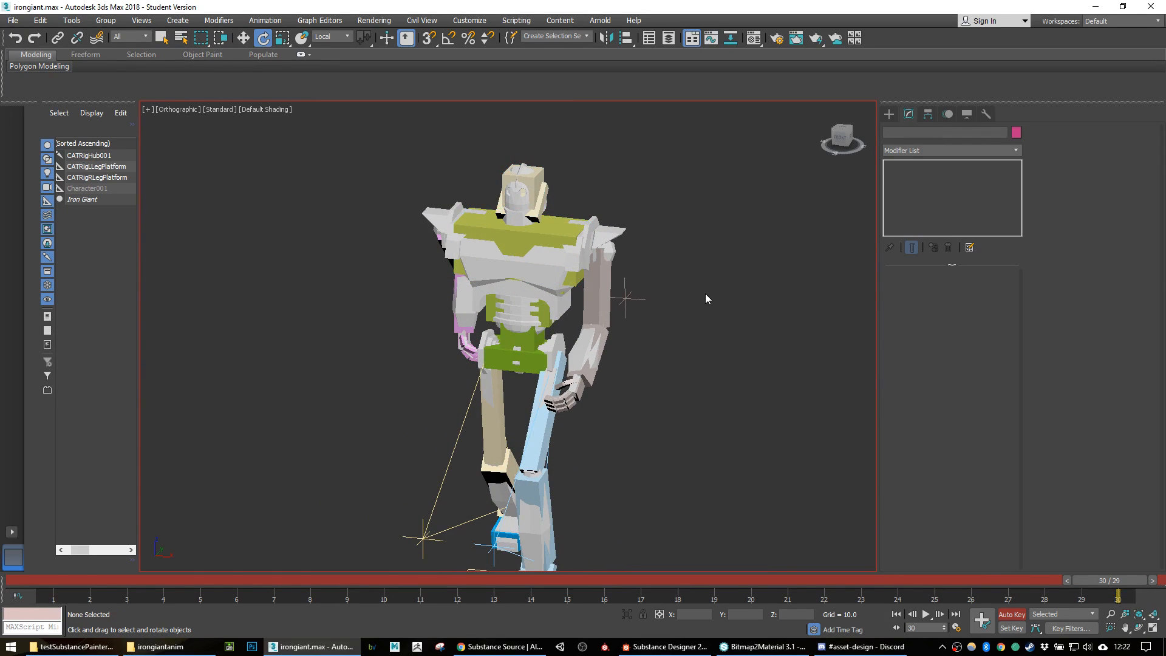
Step: At frame 1, rotate the pelvis hub about -9.6 degrees around its local X axis and turn the chest the opposite way
{"action": "left_click", "coordinate": [552, 250]}
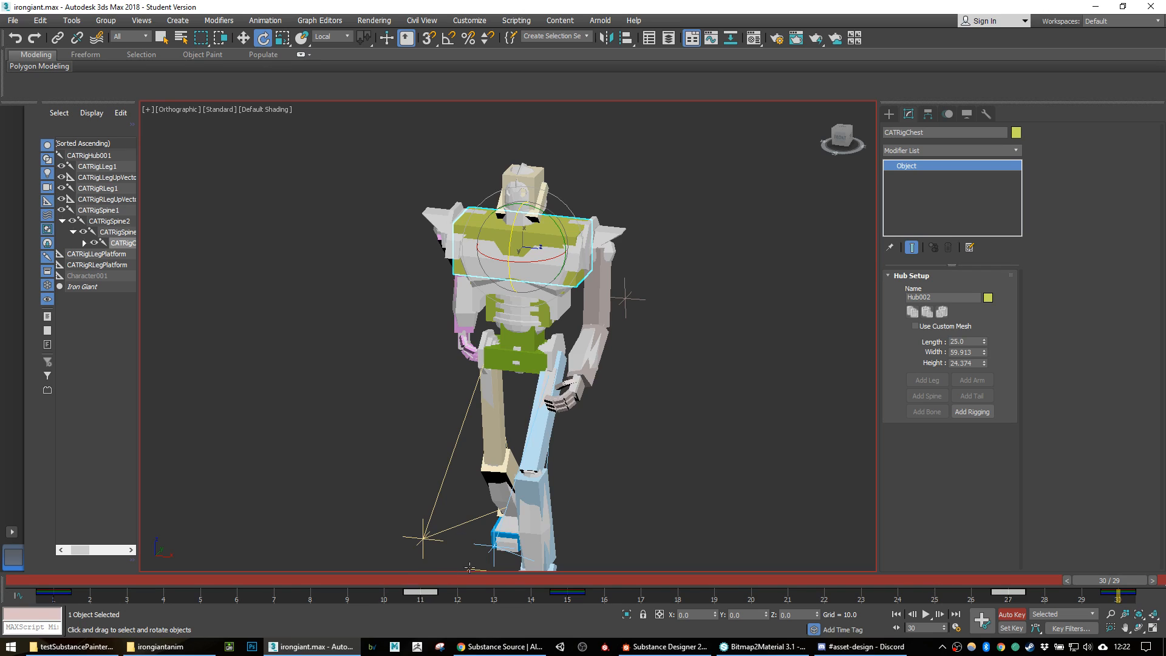
{"action": "middle_click_drag", "start_coordinate": [481, 383], "coordinate": [498, 402], "text": "alt"}
{"action": "left_click", "coordinate": [513, 359]}
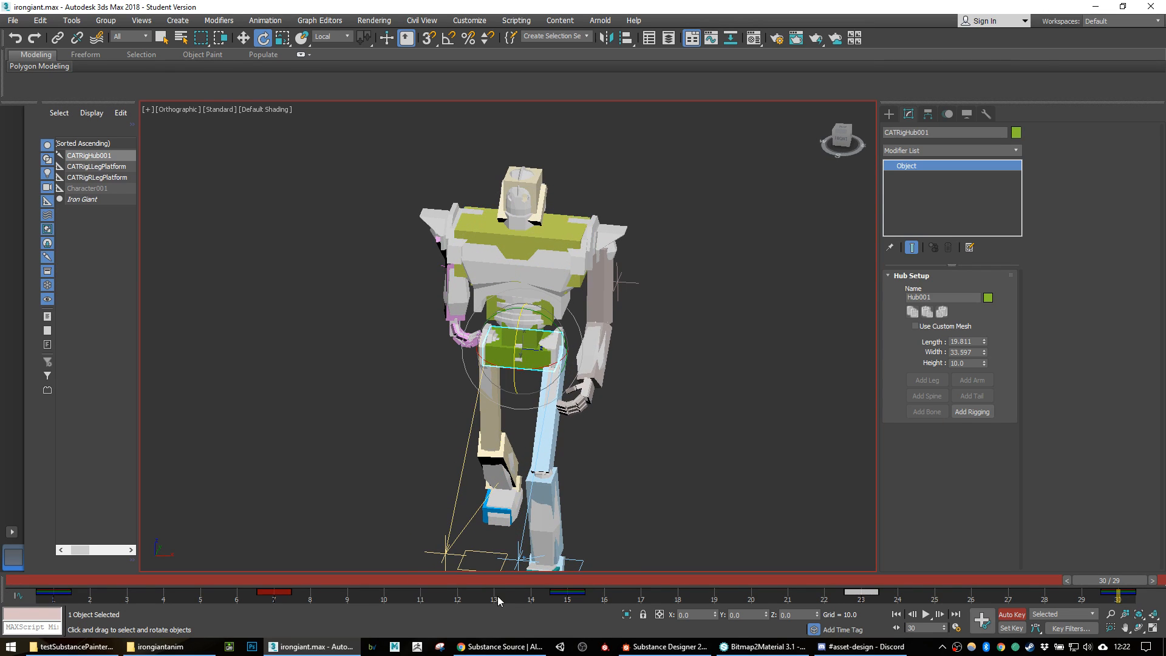
{"action": "left_click_drag", "start_coordinate": [477, 580], "coordinate": [4, 512]}
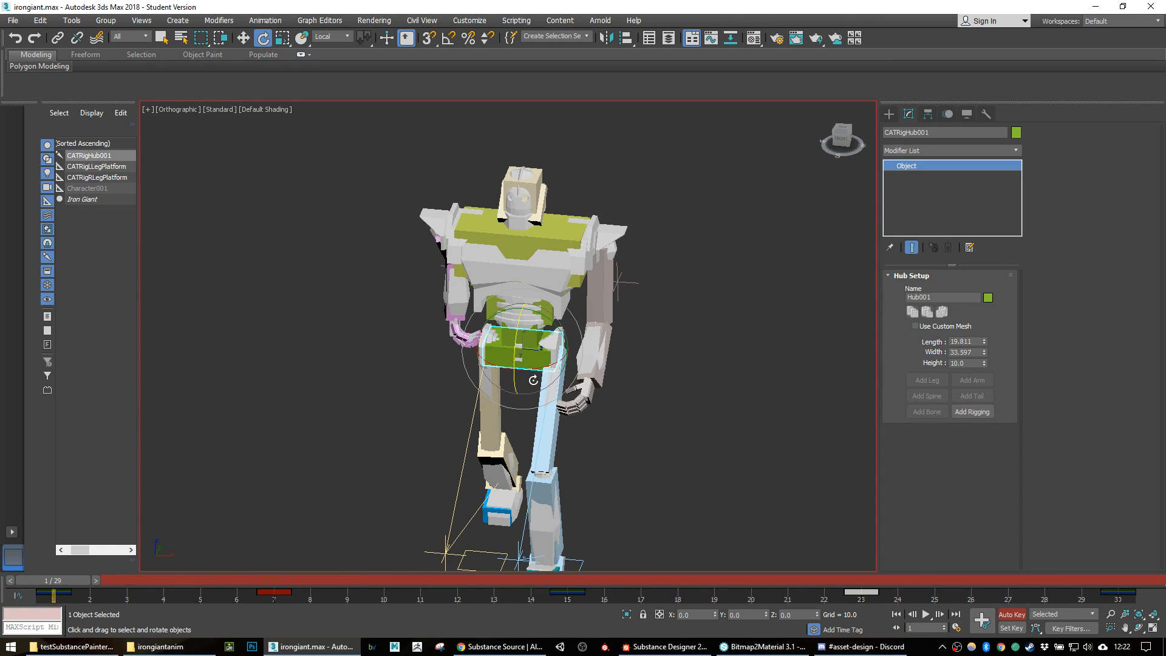
{"action": "left_click_drag", "start_coordinate": [545, 369], "coordinate": [532, 370]}
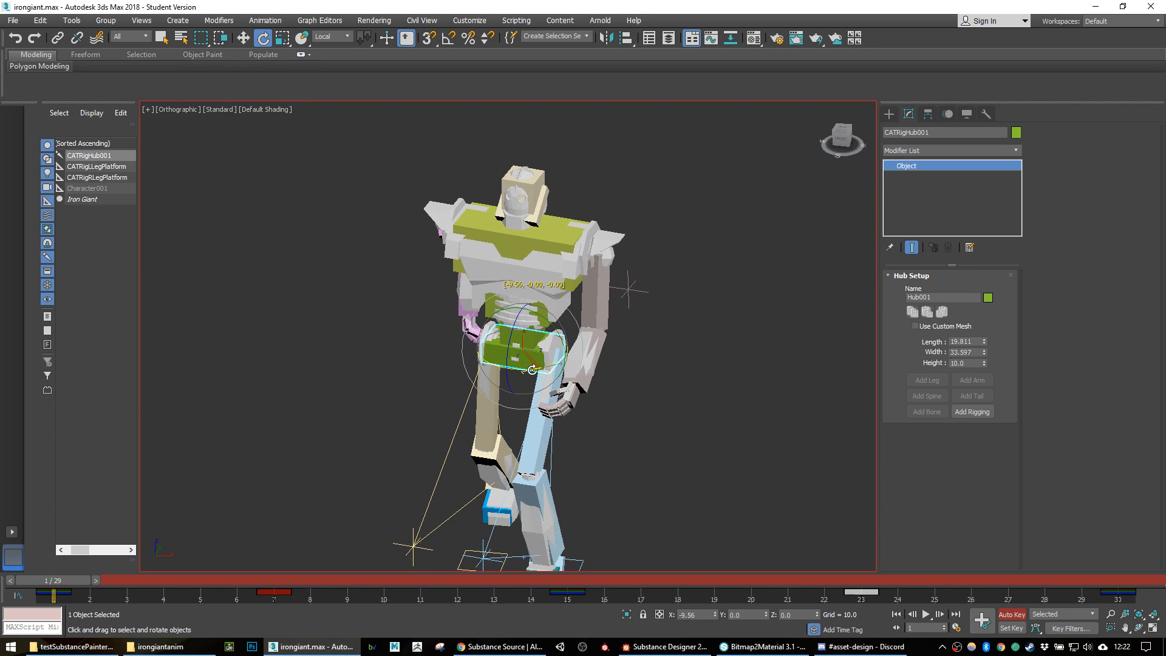
{"action": "left_click", "coordinate": [544, 262]}
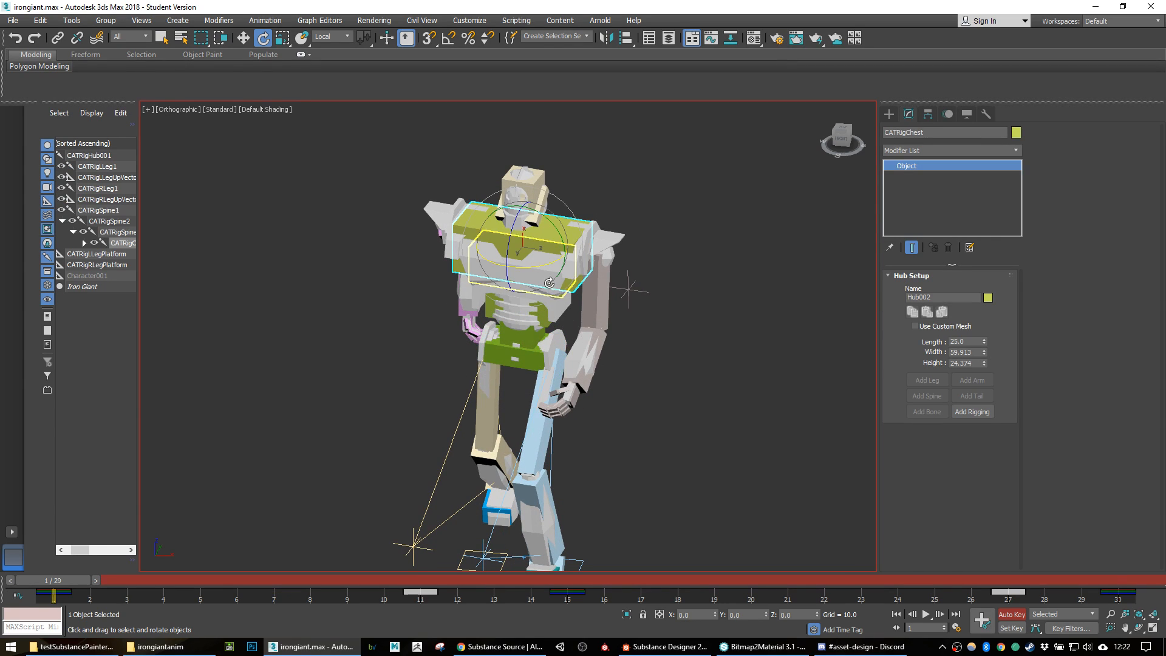
{"action": "left_click_drag", "start_coordinate": [544, 262], "coordinate": [553, 260]}
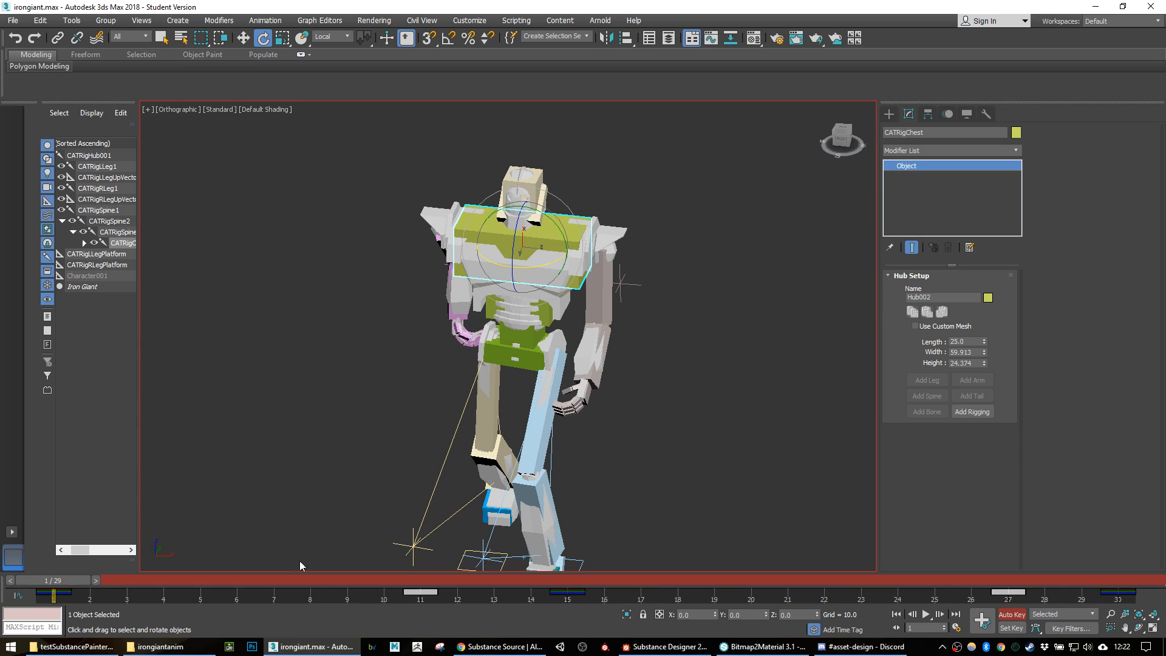
Step: At frame 15, adjust the pelvis hub's rotation slightly and twist the chest around its local X axis
{"action": "left_click_drag", "start_coordinate": [43, 586], "coordinate": [567, 604]}
{"action": "key", "text": "e"}
{"action": "left_click", "coordinate": [544, 354]}
{"action": "left_click_drag", "start_coordinate": [544, 363], "coordinate": [545, 365]}
{"action": "left_click", "coordinate": [542, 265]}
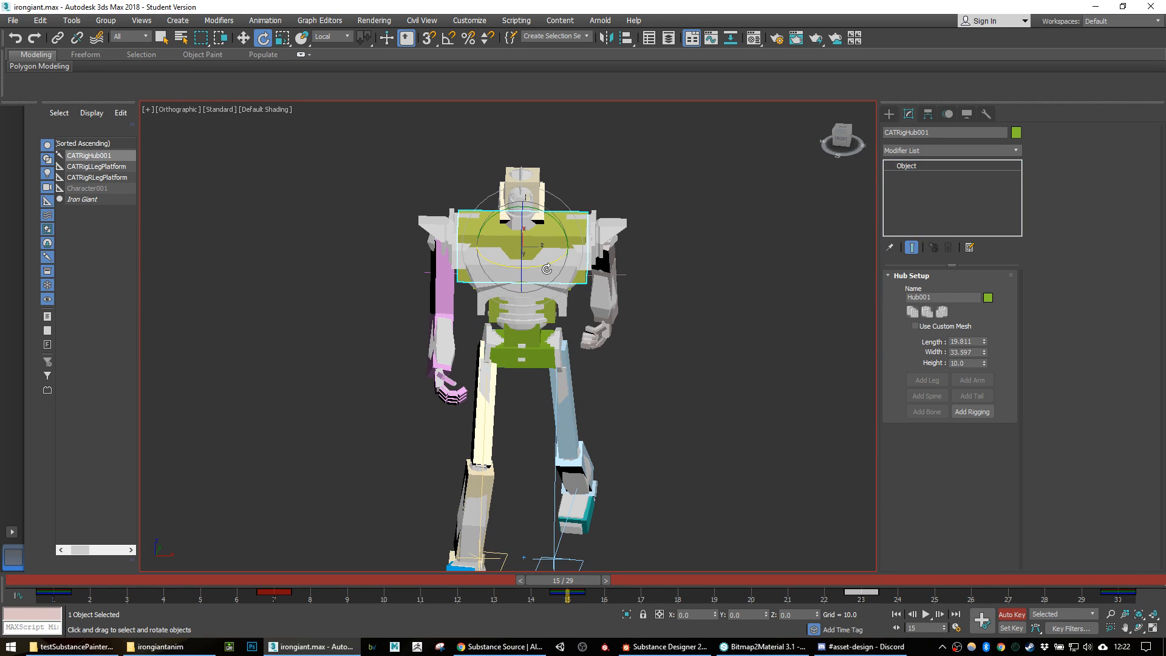
{"action": "left_click_drag", "start_coordinate": [542, 265], "coordinate": [537, 367]}
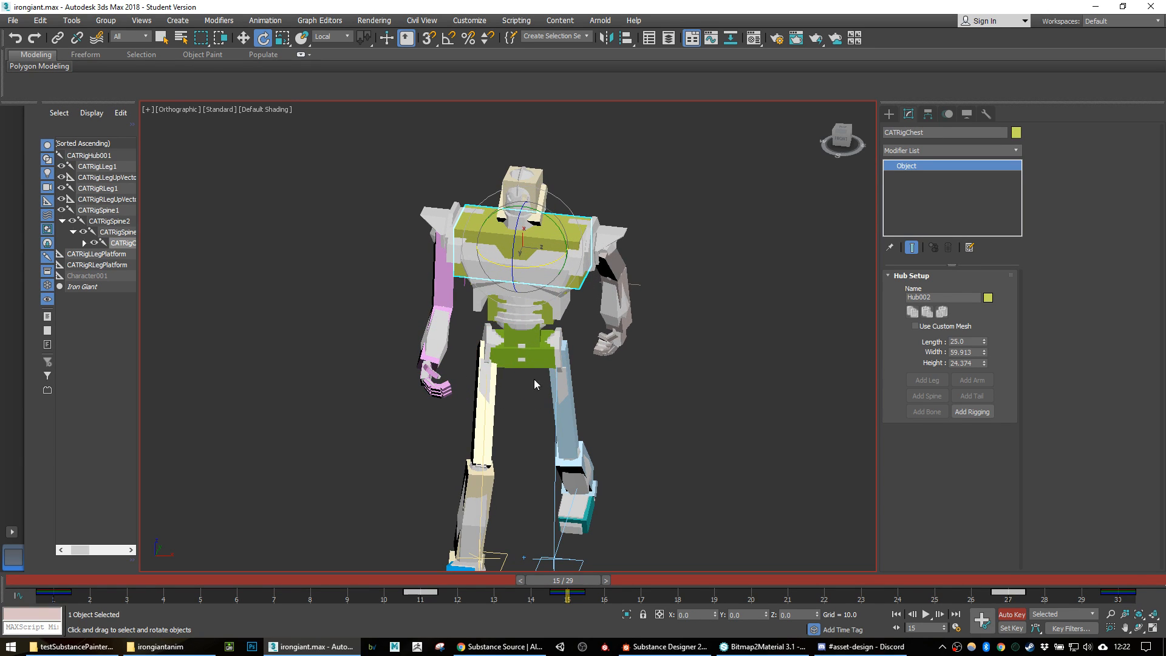
Step: Copy the frame 1 keys of the pelvis hub and chest to frame 30, and play the cycle to review it
{"action": "left_click", "coordinate": [521, 356], "text": "ctrl"}
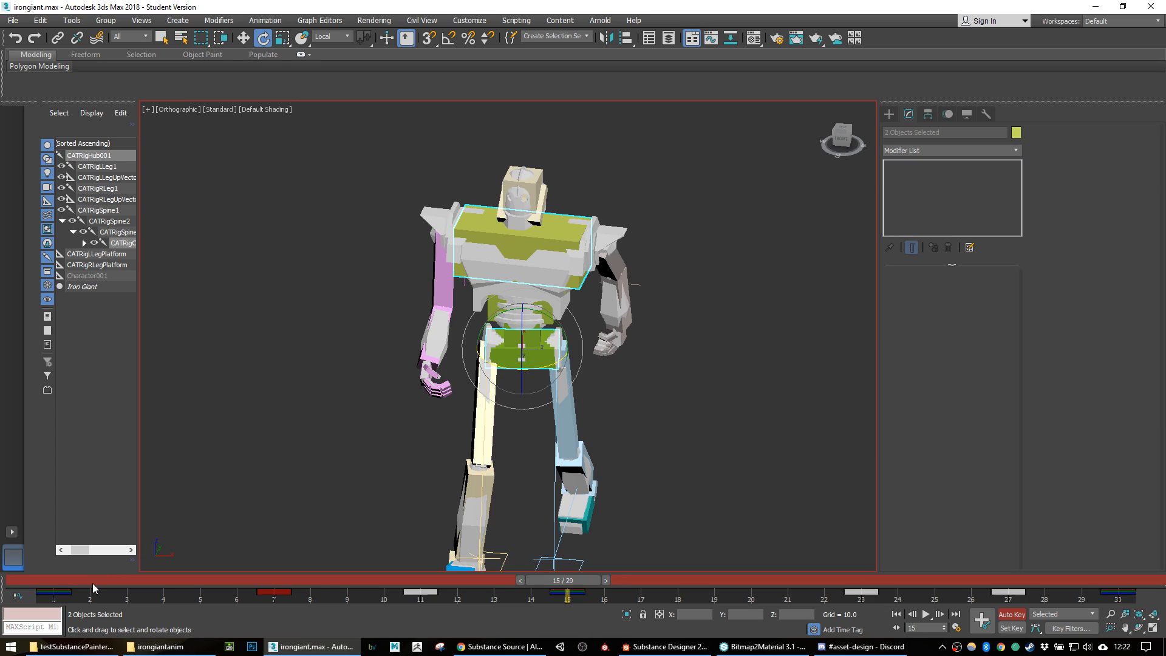
{"action": "left_click", "coordinate": [58, 592]}
{"action": "left_click_drag", "start_coordinate": [61, 593], "coordinate": [1126, 594], "text": "shift"}
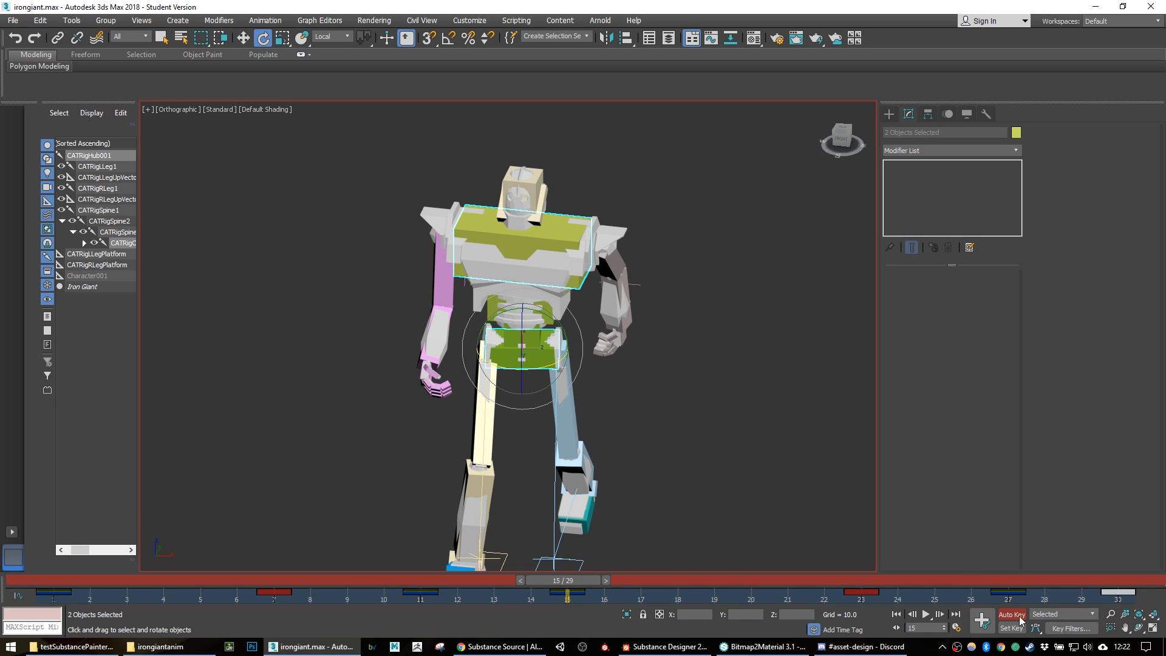
{"action": "left_click", "coordinate": [923, 614]}
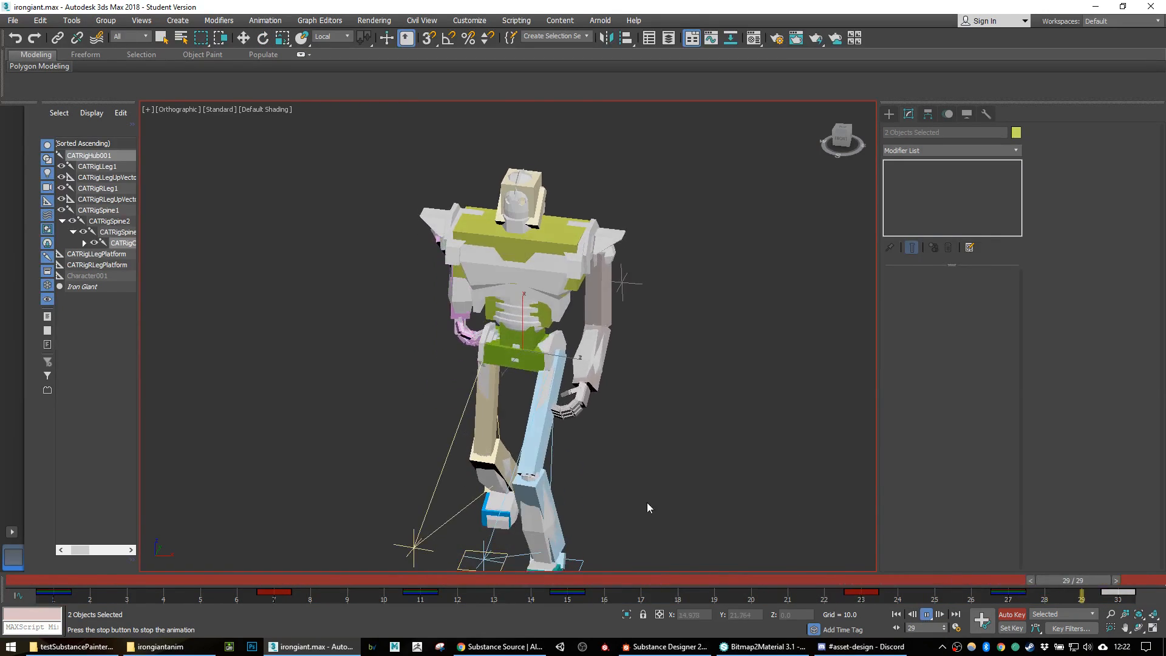
{"action": "middle_click_drag", "start_coordinate": [645, 425], "coordinate": [560, 389], "text": "alt"}
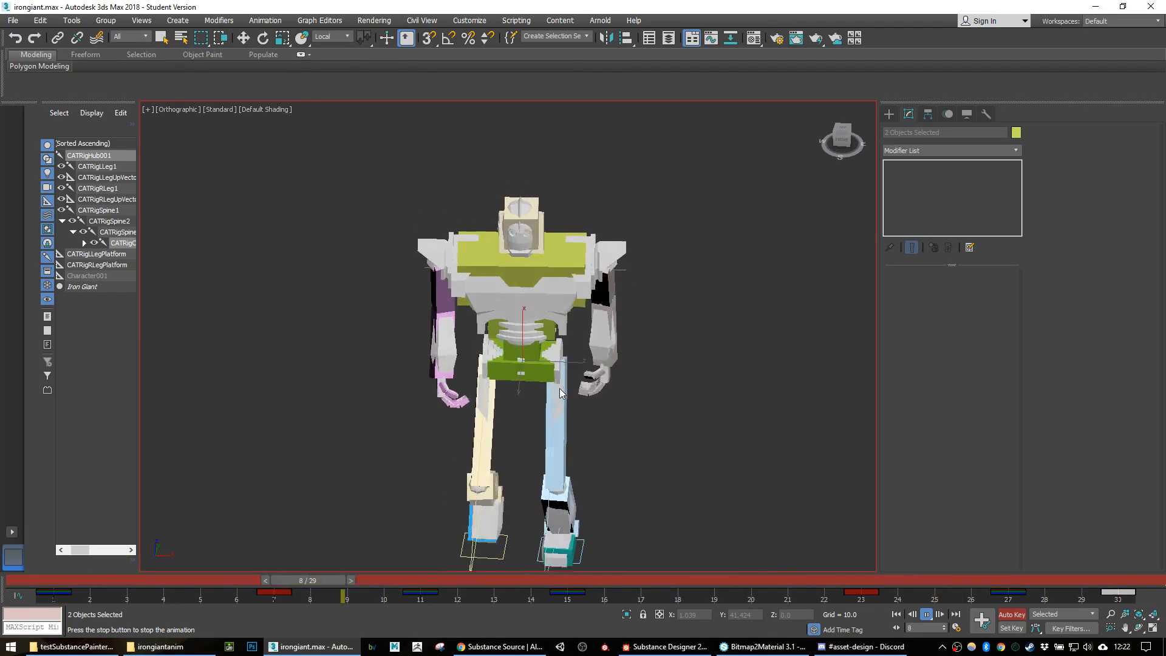
{"action": "left_click", "coordinate": [928, 616]}
Step: Try deleting the chest's keys at frames 11 and 27, scrub the motion, and undo the deletions
{"action": "left_click", "coordinate": [545, 282]}
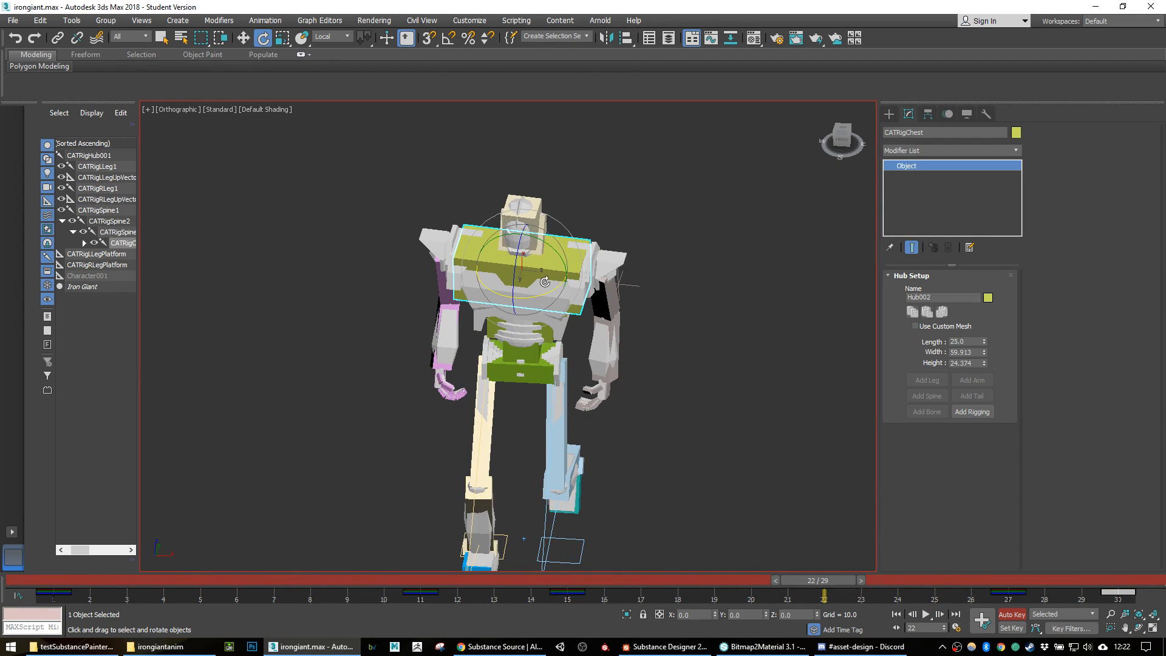
{"action": "mouse_move", "coordinate": [438, 584]}
{"action": "left_mouse_down"}
{"action": "mouse_move", "coordinate": [366, 580]}
{"action": "mouse_move", "coordinate": [475, 584]}
{"action": "mouse_move", "coordinate": [371, 580]}
{"action": "mouse_move", "coordinate": [392, 580]}
{"action": "mouse_move", "coordinate": [0, 515]}
{"action": "mouse_move", "coordinate": [164, 584]}
{"action": "mouse_move", "coordinate": [537, 599]}
{"action": "mouse_move", "coordinate": [458, 596]}
{"action": "left_mouse_up"}
{"action": "key", "text": "e"}
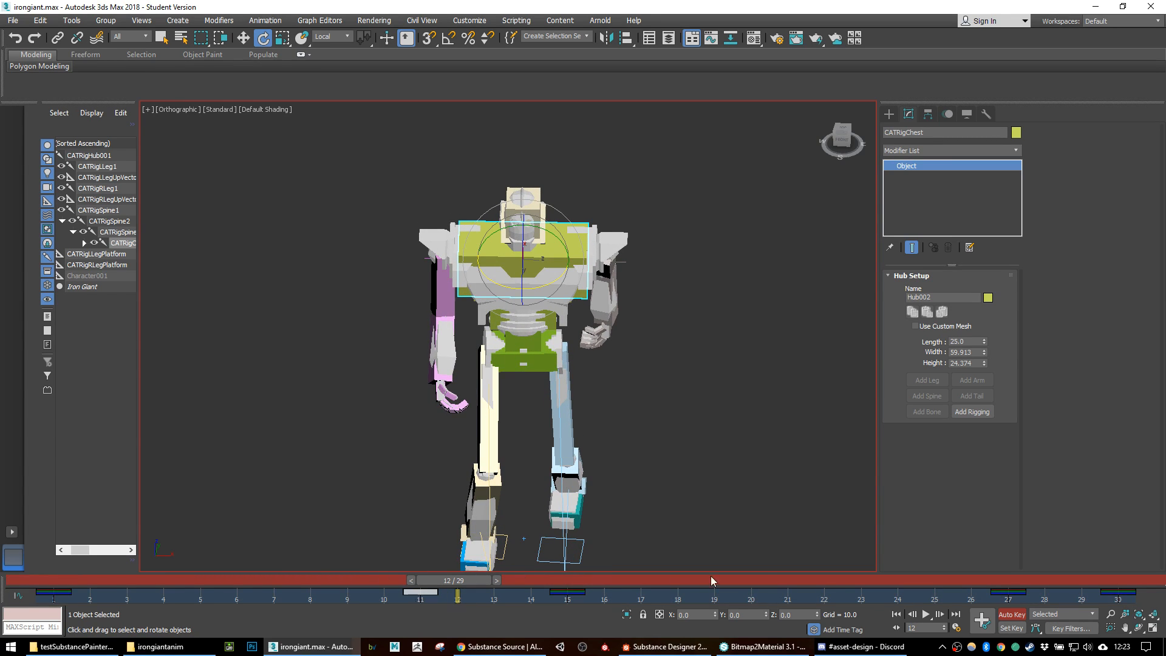
{"action": "key", "text": "Delete"}
{"action": "left_click_drag", "start_coordinate": [952, 597], "coordinate": [1021, 589]}
{"action": "key", "text": "Delete"}
{"action": "left_click_drag", "start_coordinate": [473, 583], "coordinate": [771, 598]}
{"action": "key", "text": "ctrl+z"}
{"action": "key", "text": "ctrl+z"}
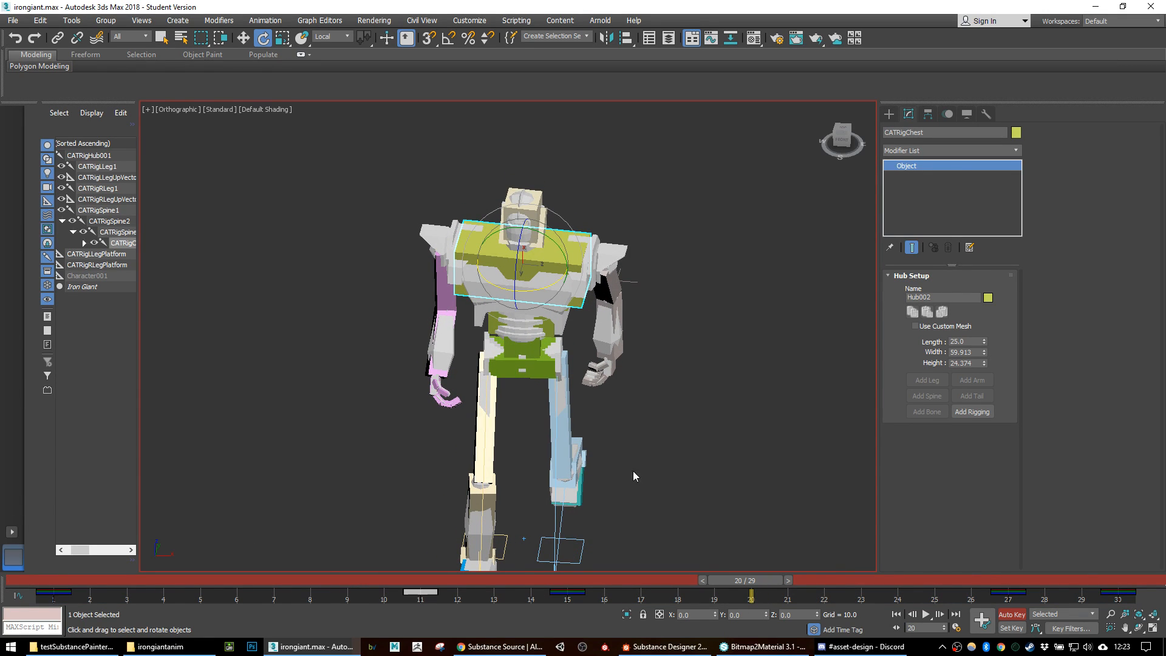
Step: At frame 1, move the left leg's up vector node to about X 14.7, Y -50.8 and the right one to about X -17.1, Y -52.3
{"action": "scroll", "coordinate": [634, 476], "scroll_direction": "up", "scroll_amount": 3}
{"action": "left_click", "coordinate": [521, 531]}
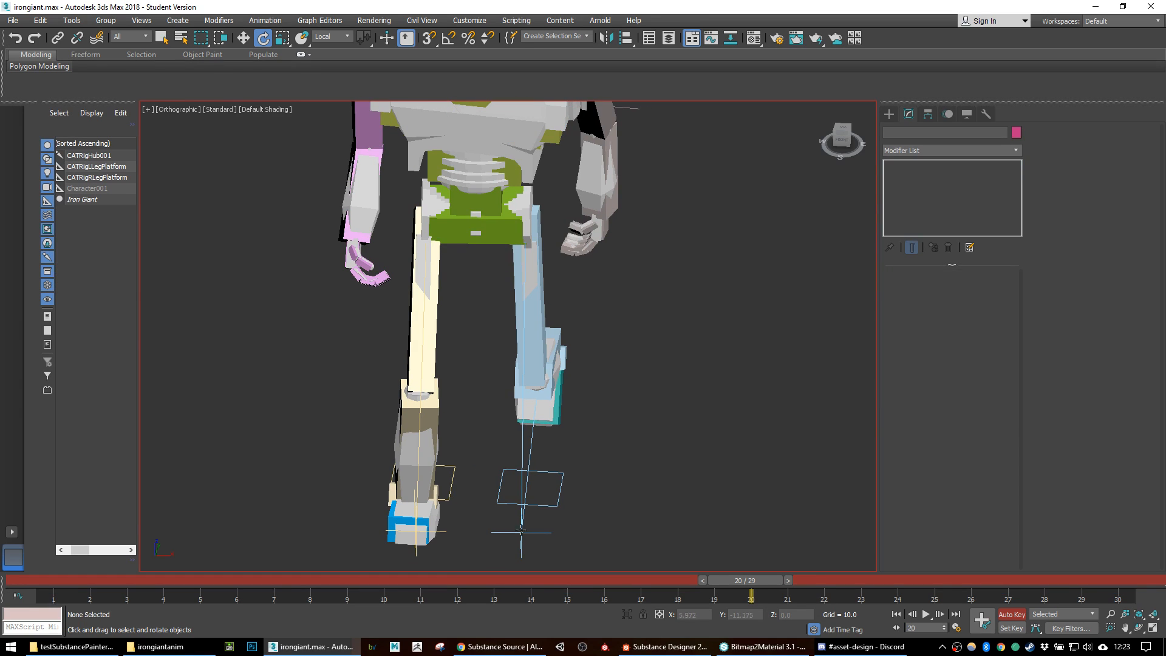
{"action": "scroll", "coordinate": [521, 527], "scroll_direction": "down", "scroll_amount": 4}
{"action": "left_click_drag", "start_coordinate": [266, 582], "coordinate": [6, 580]}
{"action": "mouse_move", "coordinate": [539, 530]}
{"action": "middle_mouse_down"}
{"action": "mouse_move", "coordinate": [528, 488]}
{"action": "mouse_move", "coordinate": [534, 522]}
{"action": "middle_mouse_up"}
{"action": "key", "text": "w"}
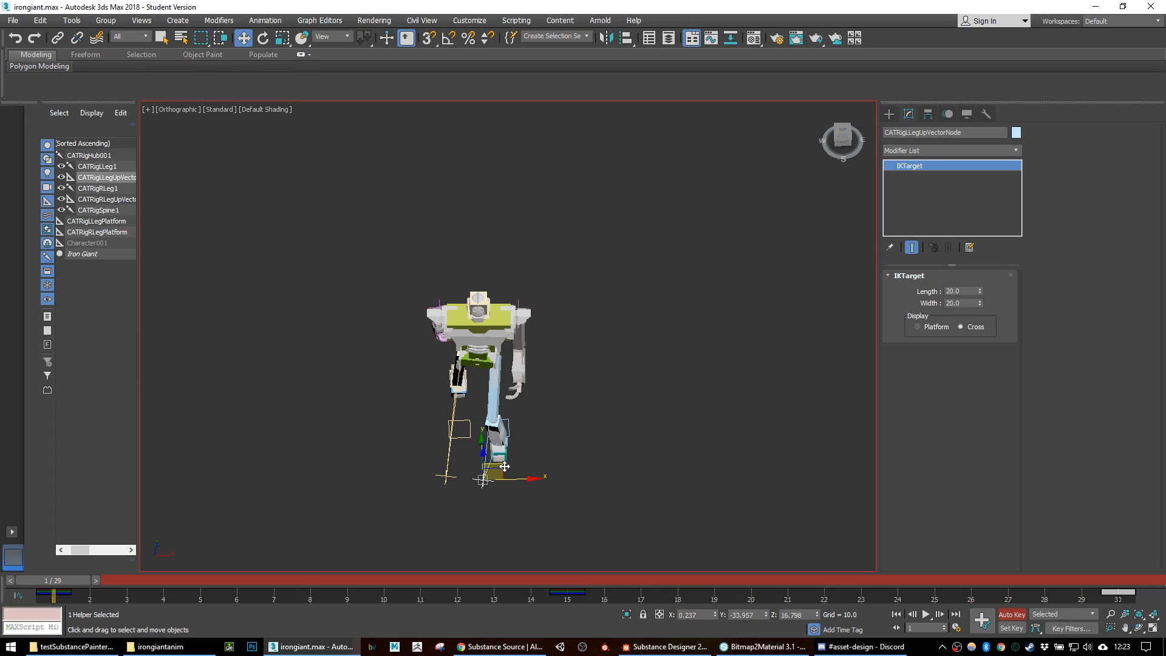
{"action": "left_click_drag", "start_coordinate": [502, 467], "coordinate": [550, 510]}
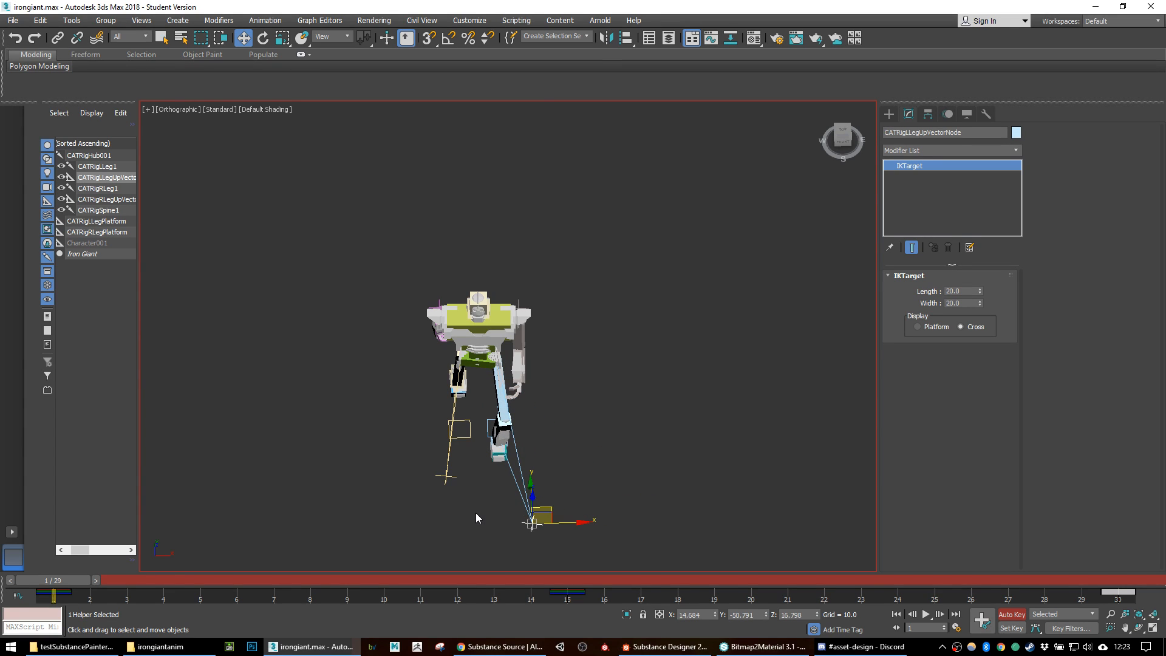
{"action": "left_click", "coordinate": [446, 477]}
{"action": "left_click_drag", "start_coordinate": [453, 470], "coordinate": [434, 524]}
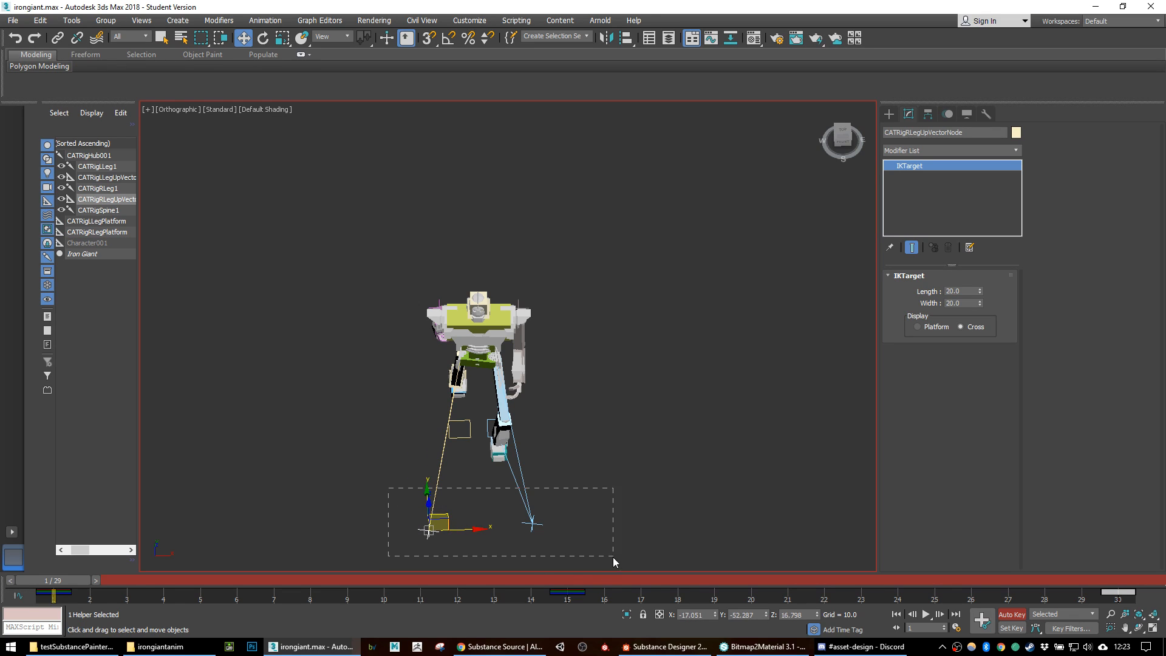
Step: Copy the frame 1 keys of both leg up vector nodes to frame 30
{"action": "left_click_drag", "start_coordinate": [615, 557], "coordinate": [615, 558]}
{"action": "left_click", "coordinate": [55, 594]}
{"action": "left_click_drag", "start_coordinate": [55, 594], "coordinate": [1137, 626], "text": "shift"}
Step: At frame 15, move the right leg's up vector node outward and forward and the left one to about X 14.2, Y -39.2
{"action": "left_click", "coordinate": [580, 582]}
{"action": "left_click", "coordinate": [622, 464]}
{"action": "left_click_drag", "start_coordinate": [486, 477], "coordinate": [465, 493]}
{"action": "left_click", "coordinate": [520, 473]}
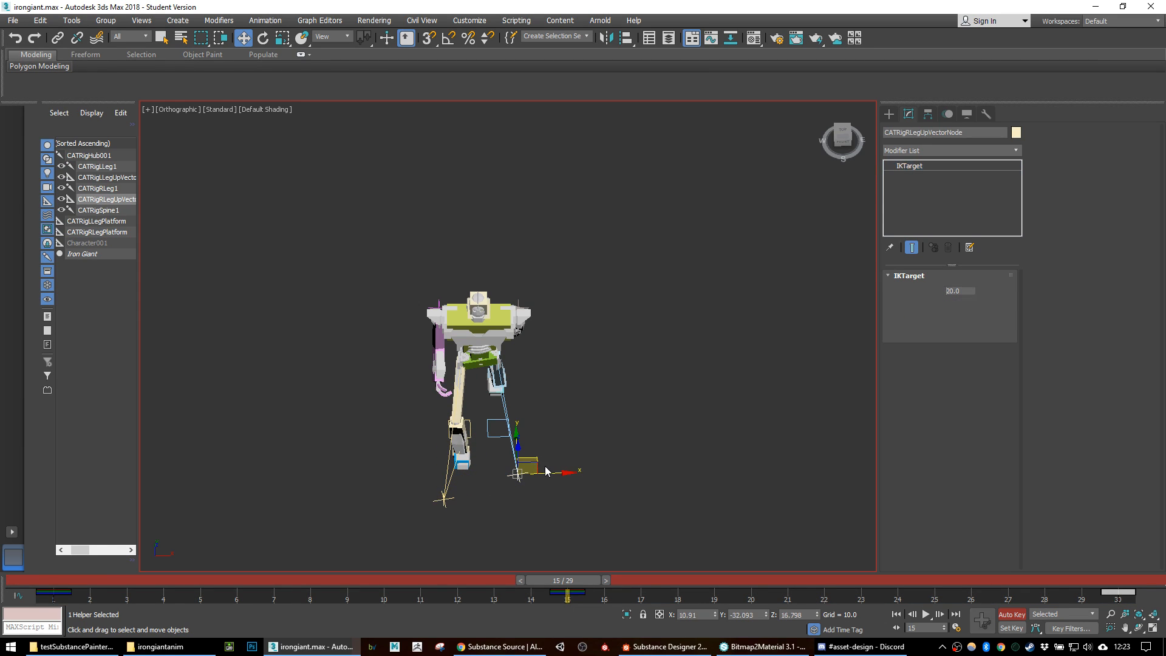
{"action": "left_click_drag", "start_coordinate": [533, 461], "coordinate": [540, 478]}
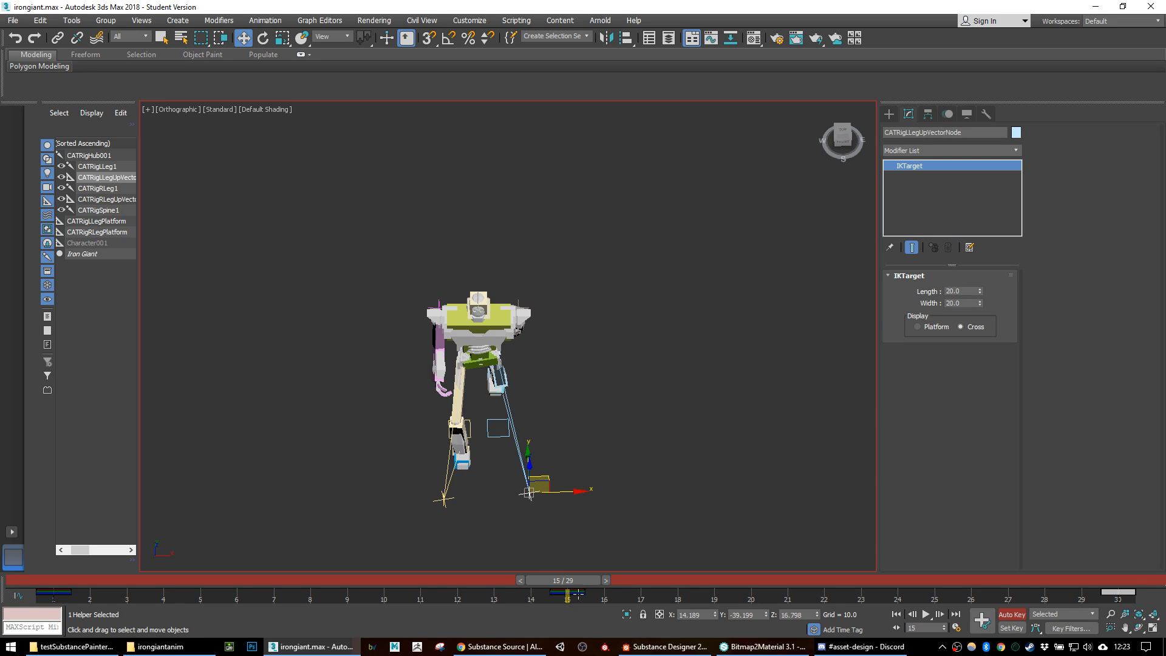
{"action": "left_click_drag", "start_coordinate": [578, 585], "coordinate": [1118, 629]}
{"action": "key", "text": "w"}
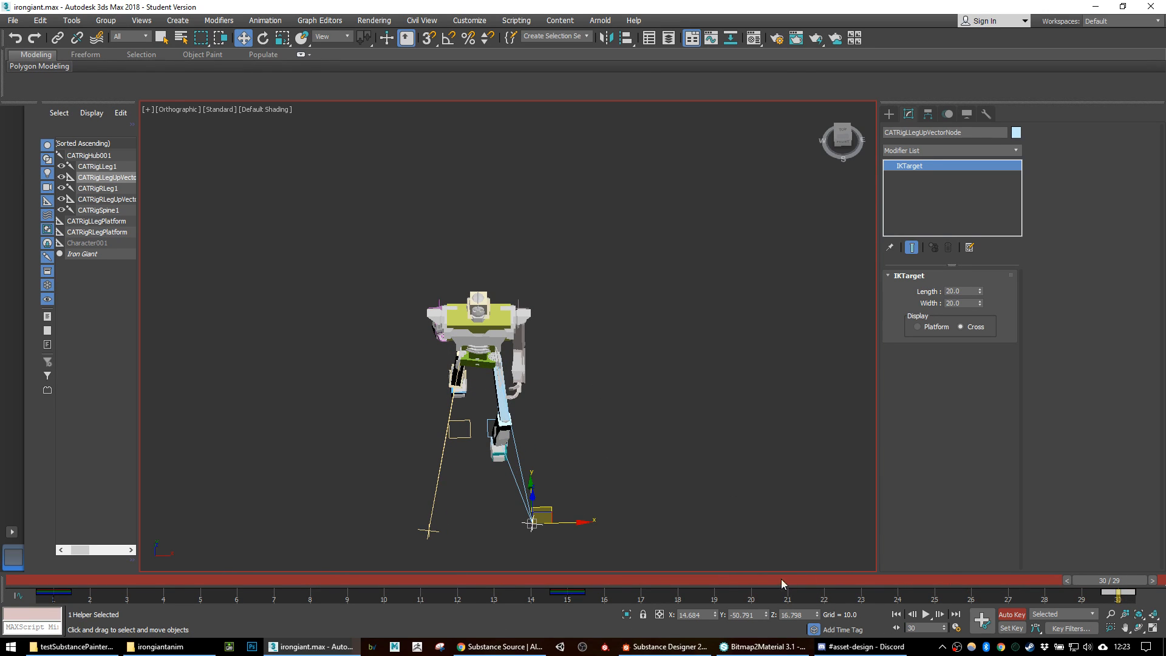
Step: Shift the chest's keys from frame 11 to 9 and from frame 27 to 25, and play the animation to check the timing
{"action": "scroll", "coordinate": [626, 350], "scroll_direction": "up", "scroll_amount": 3}
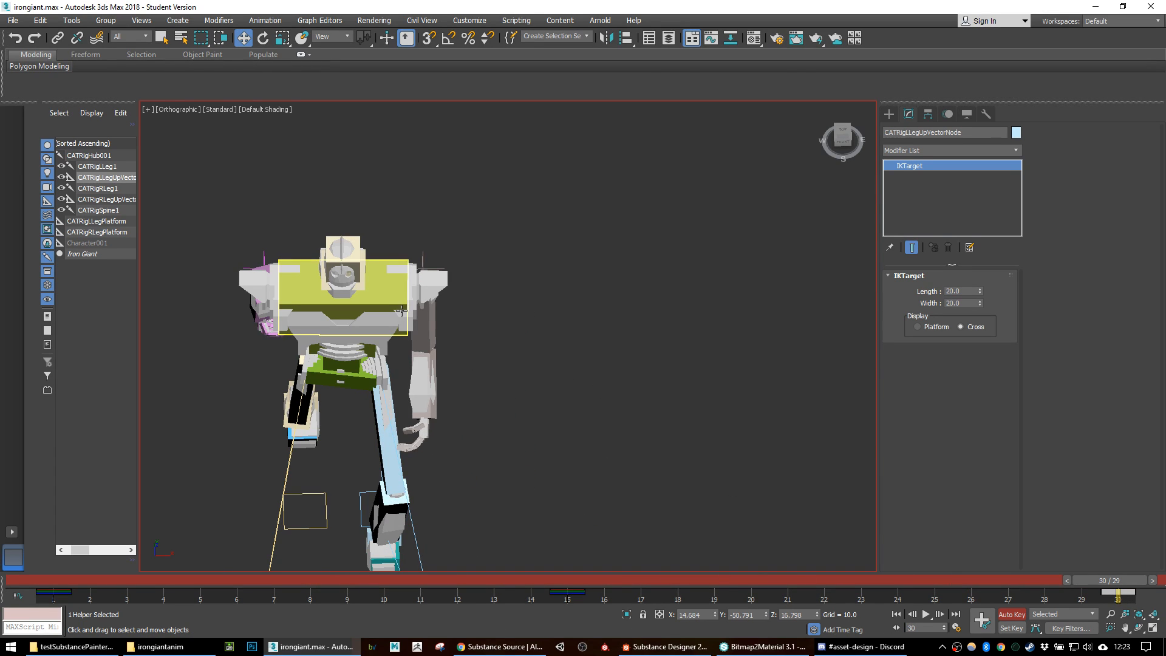
{"action": "left_click", "coordinate": [401, 311]}
{"action": "left_click_drag", "start_coordinate": [359, 590], "coordinate": [471, 606]}
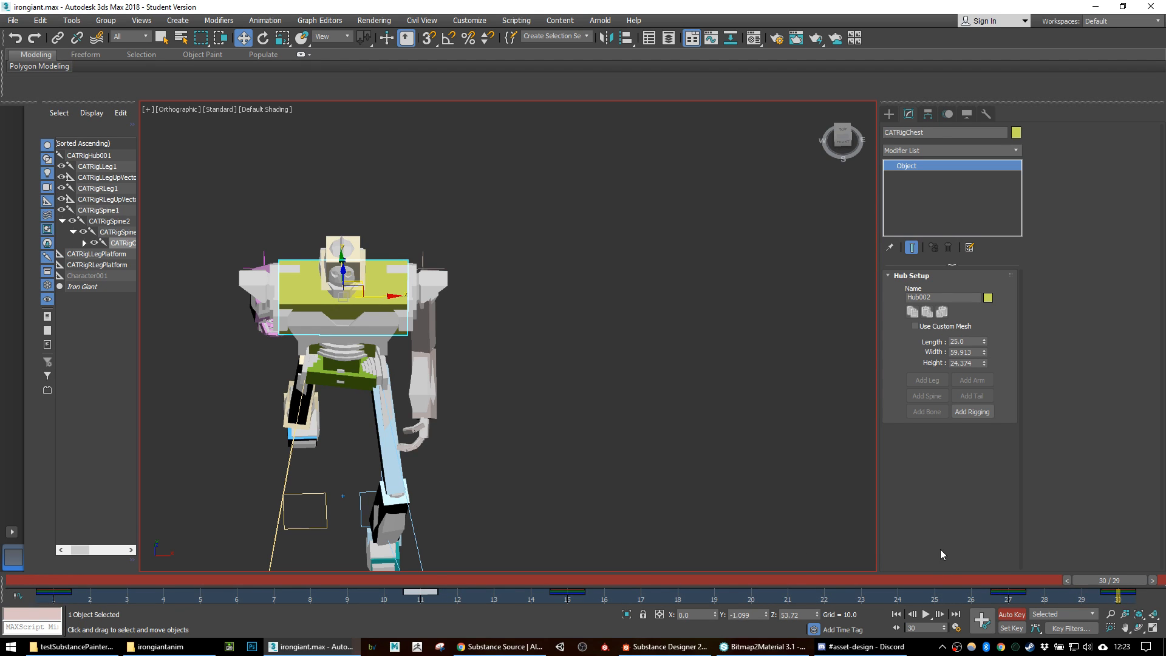
{"action": "left_click_drag", "start_coordinate": [1004, 594], "coordinate": [942, 599]}
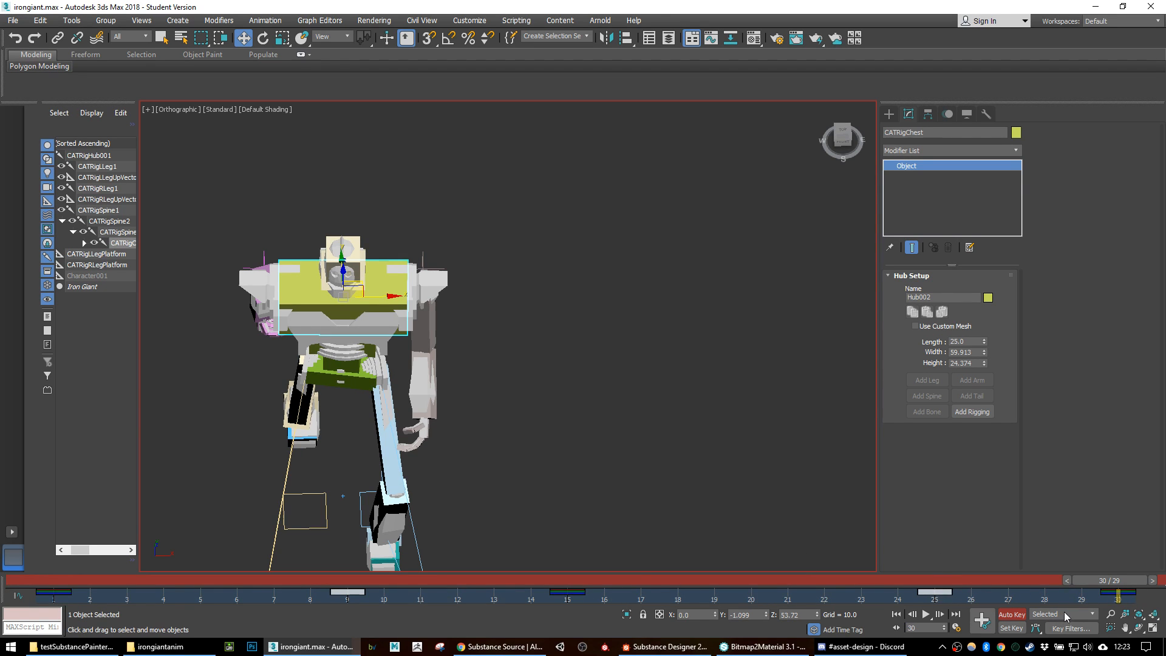
{"action": "left_click", "coordinate": [925, 616]}
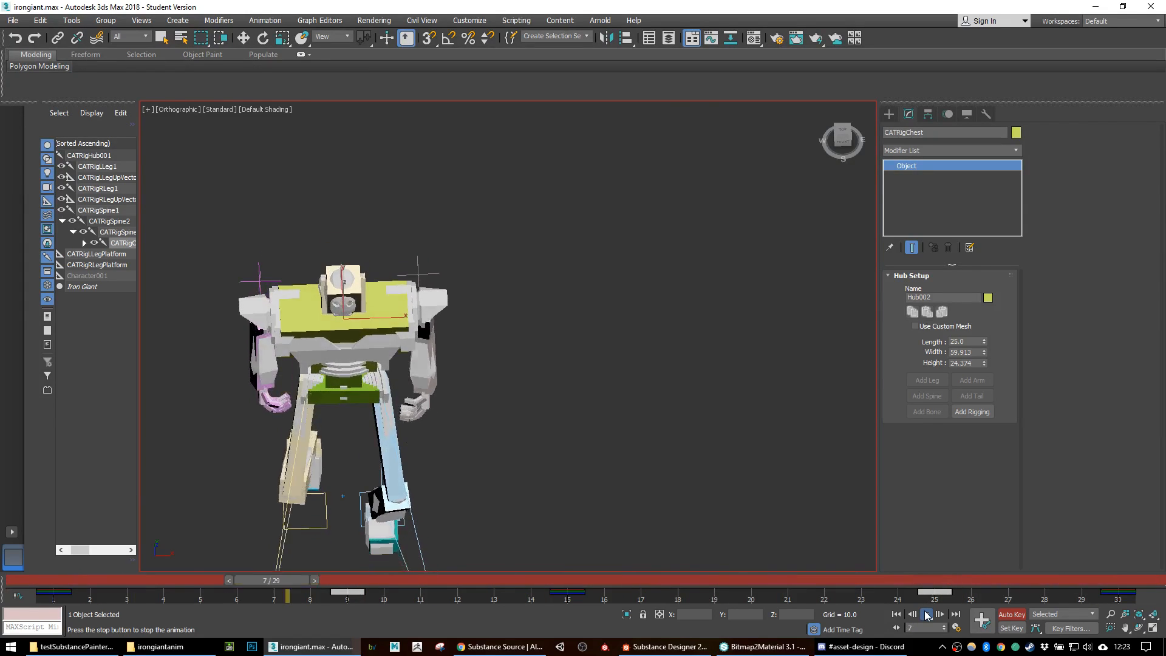
{"action": "left_click", "coordinate": [926, 616]}
{"action": "key", "text": "w"}
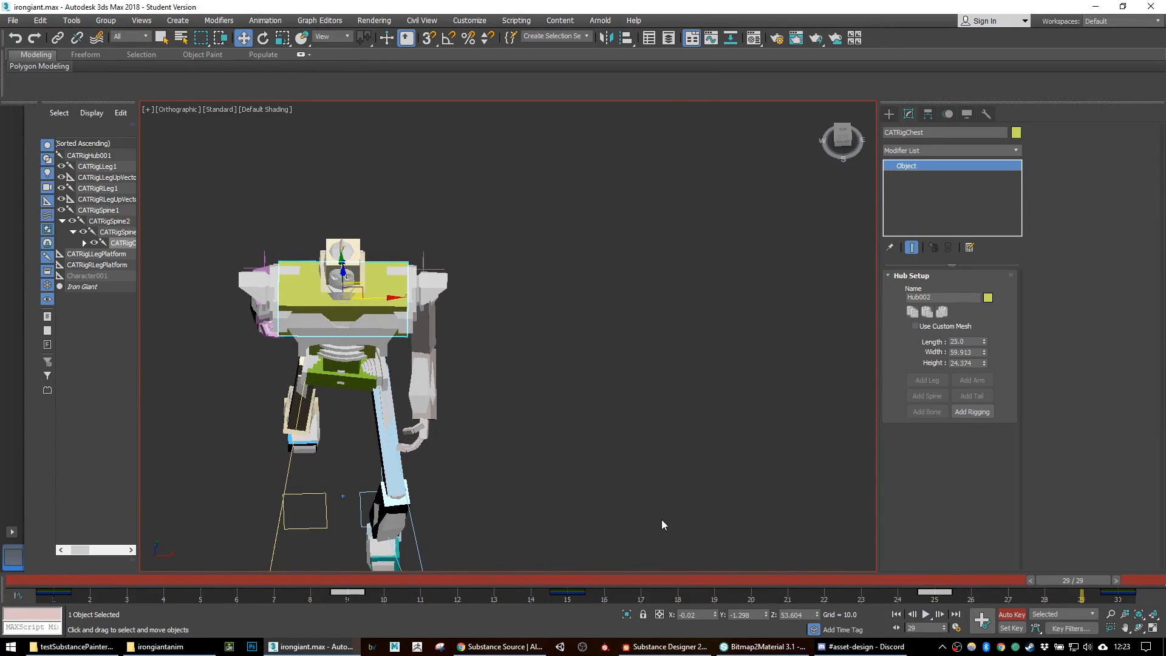
Step: Rotate the chest slightly at frame 1 and again at frame 15
{"action": "left_click", "coordinate": [577, 325]}
{"action": "left_click", "coordinate": [398, 302]}
{"action": "left_click_drag", "start_coordinate": [123, 578], "coordinate": [62, 550]}
{"action": "key", "text": "e"}
{"action": "left_click_drag", "start_coordinate": [368, 327], "coordinate": [369, 338]}
{"action": "left_click", "coordinate": [558, 582]}
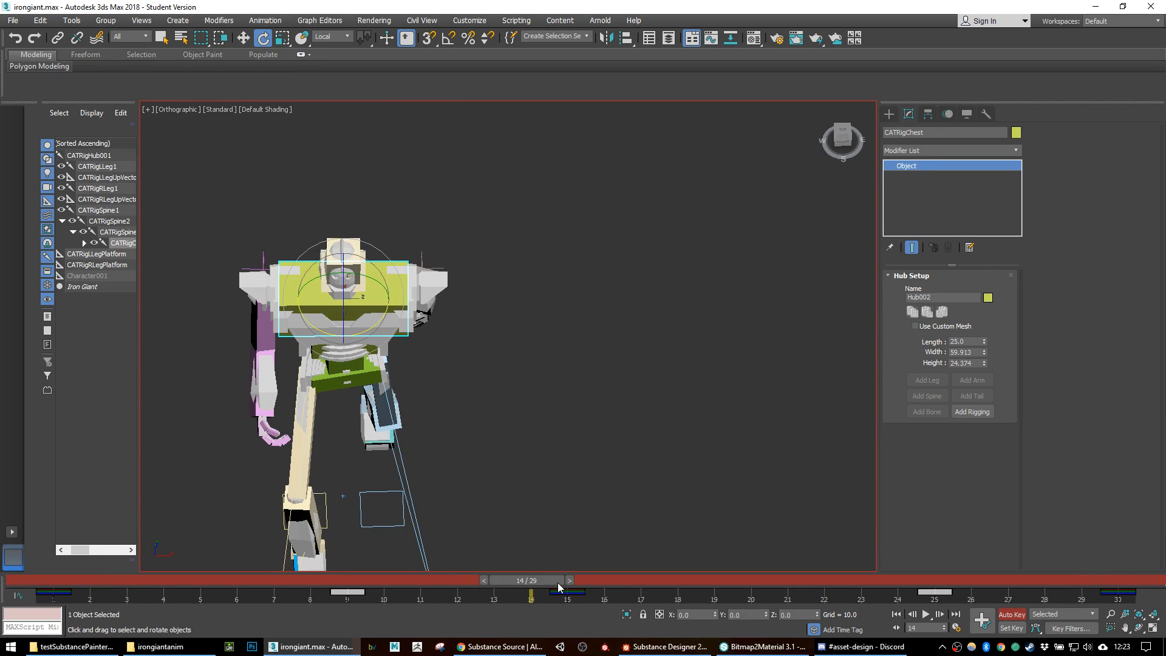
{"action": "left_click_drag", "start_coordinate": [362, 332], "coordinate": [357, 333]}
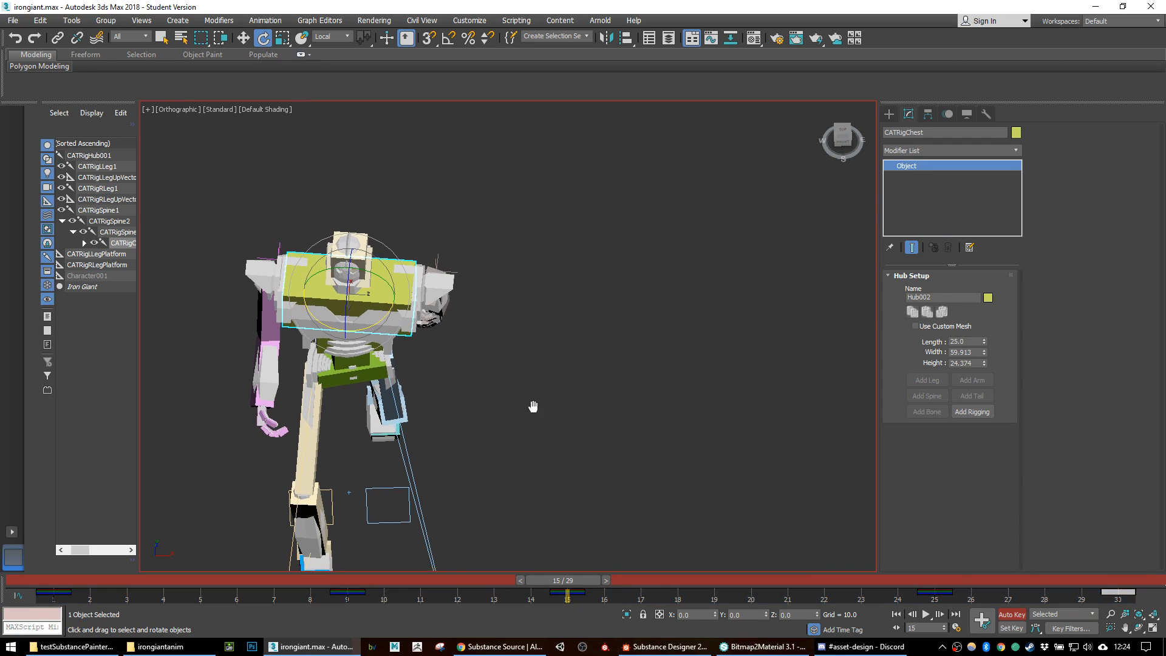
Step: Play the walk cycle from the front with nothing selected to review the chest motion
{"action": "scroll", "coordinate": [546, 435], "scroll_direction": "down", "scroll_amount": 3}
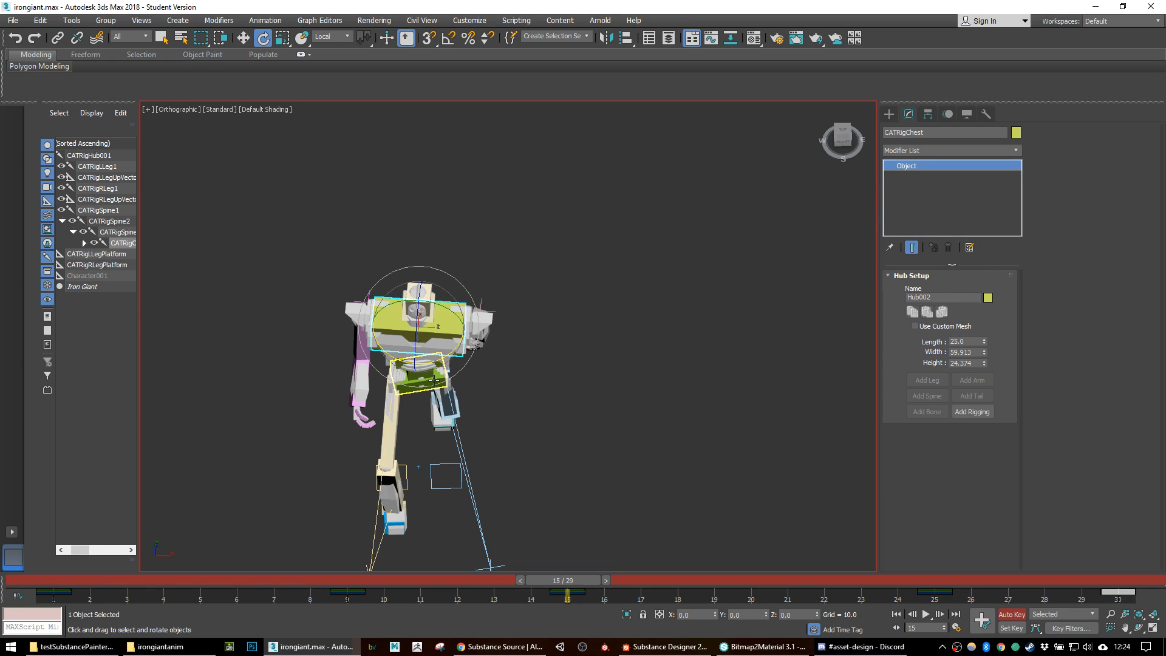
{"action": "double_click", "coordinate": [433, 380]}
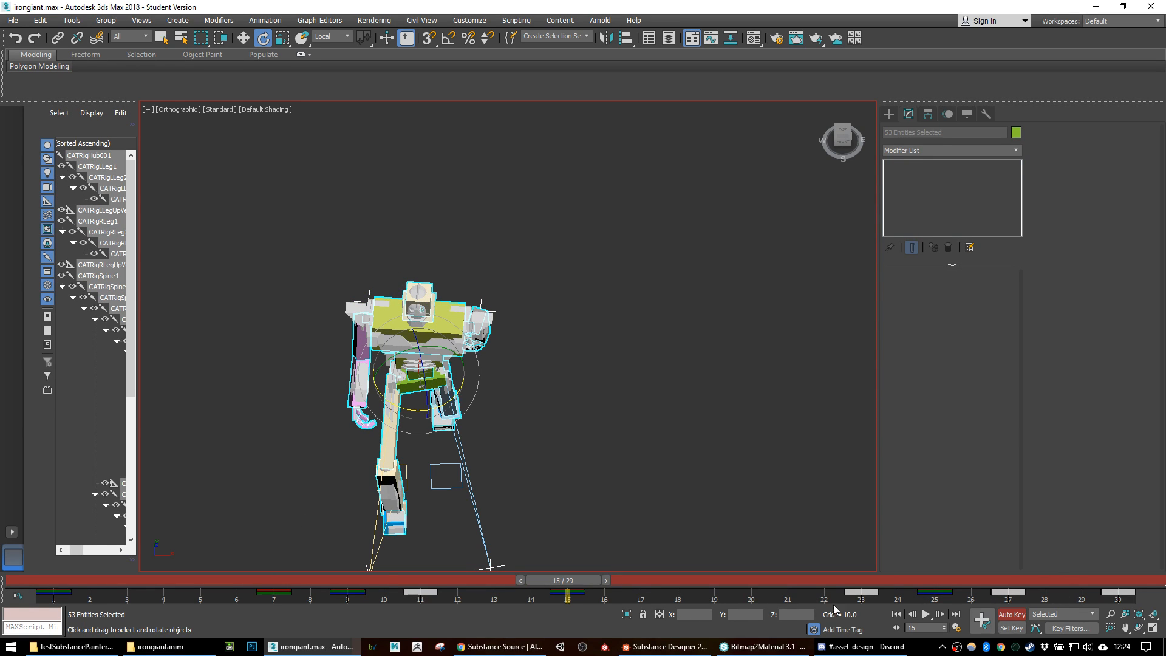
{"action": "left_click", "coordinate": [574, 415]}
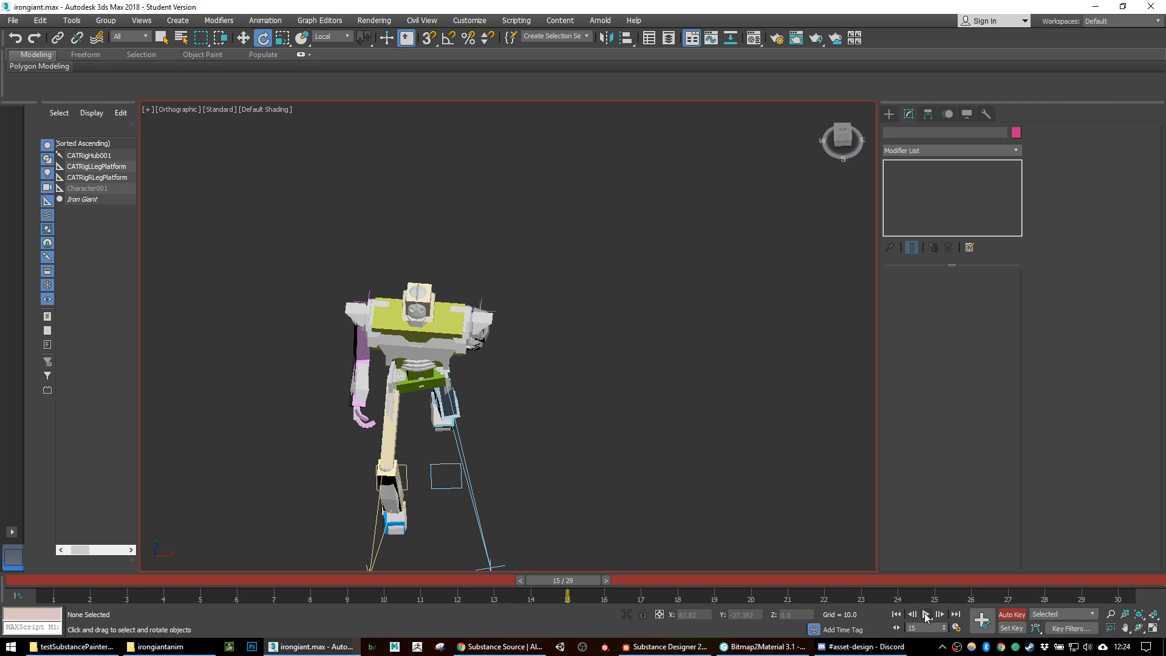
{"action": "left_click", "coordinate": [926, 615]}
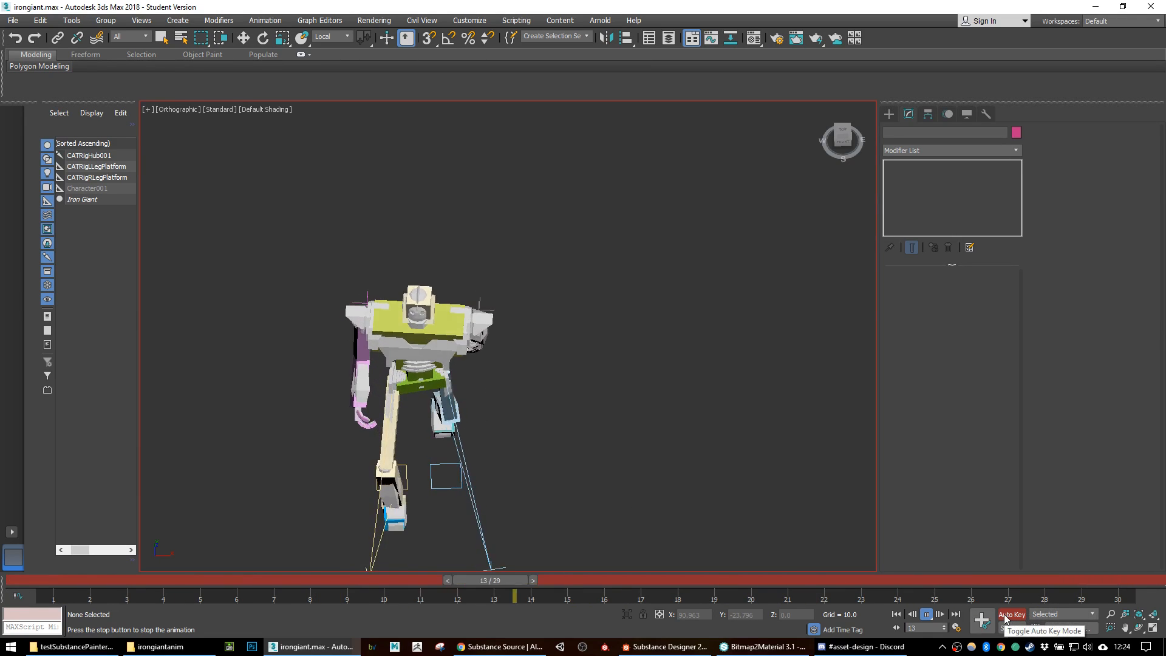
{"action": "left_click", "coordinate": [925, 615]}
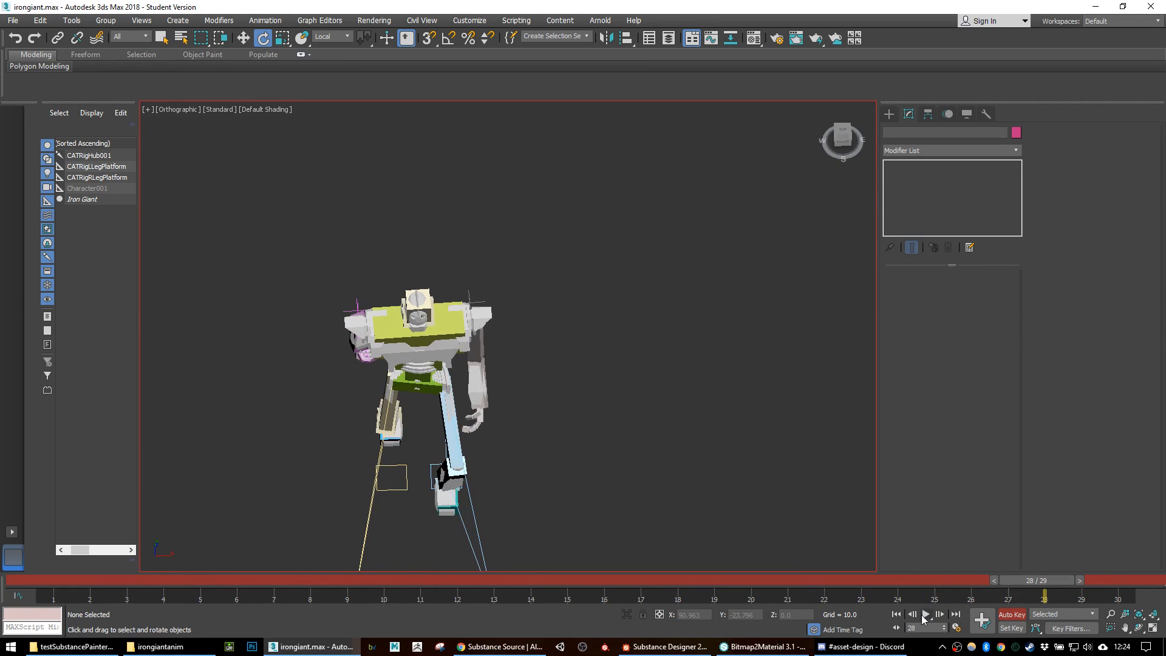
Step: Rotate the pelvis hub slightly at frame 1, copy that key to frame 30, and rotate the hub about -4.5° around X at frame 15
{"action": "left_click", "coordinate": [384, 380]}
{"action": "left_click_drag", "start_coordinate": [364, 582], "coordinate": [91, 579]}
{"action": "key", "text": "e"}
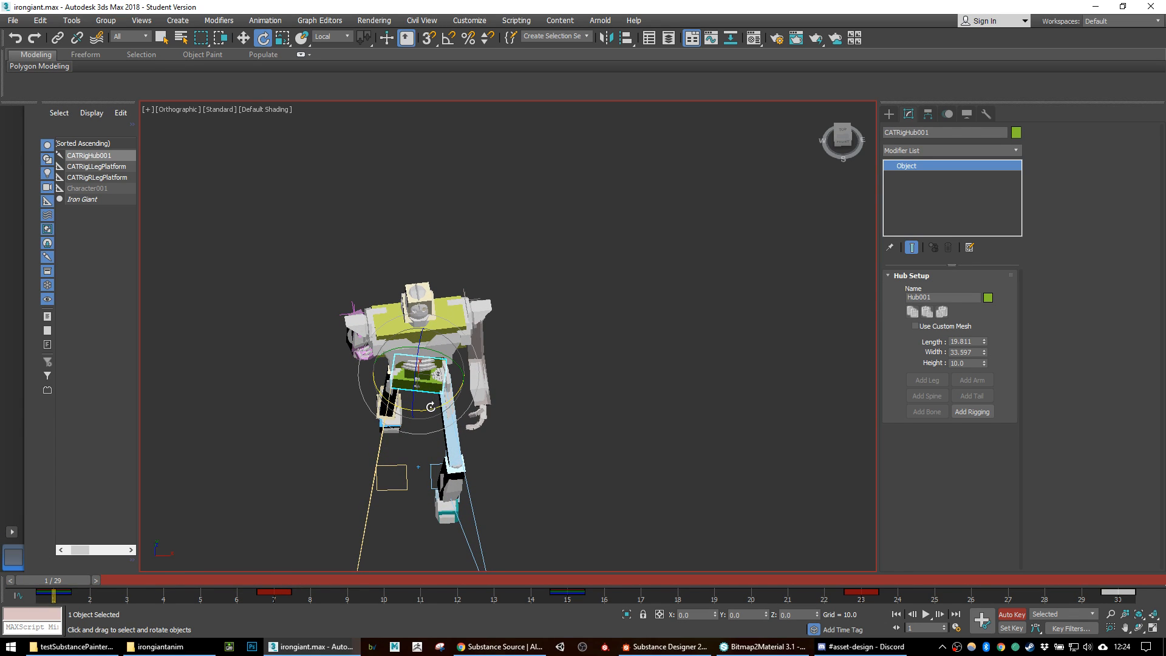
{"action": "left_click_drag", "start_coordinate": [431, 408], "coordinate": [435, 406]}
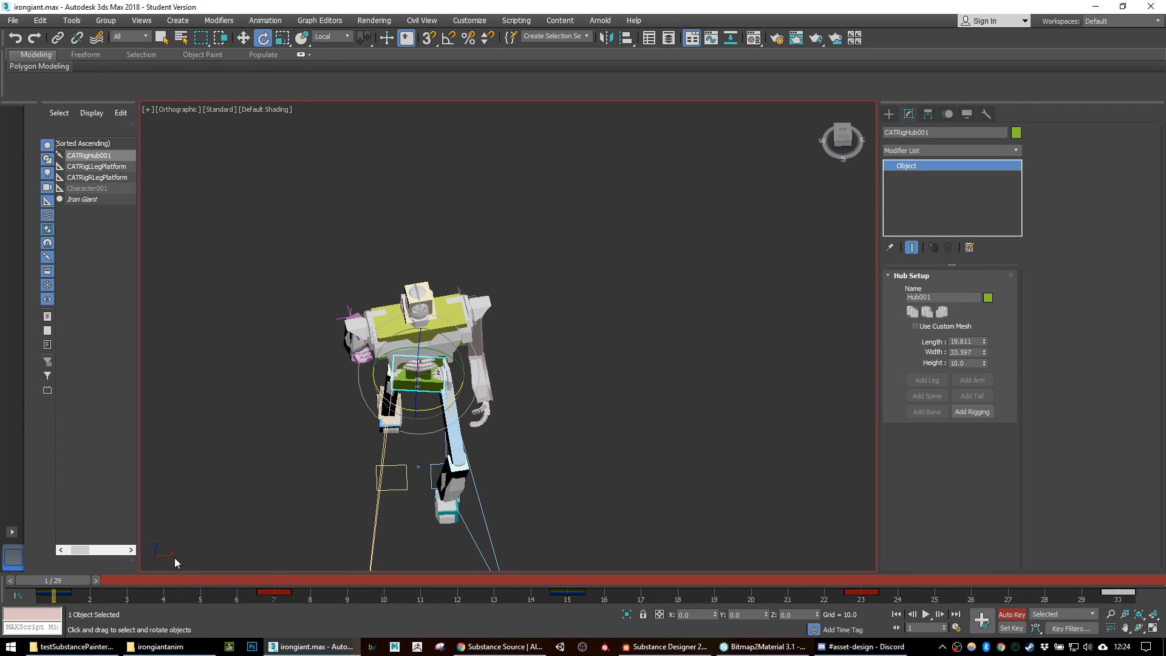
{"action": "left_click", "coordinate": [59, 593]}
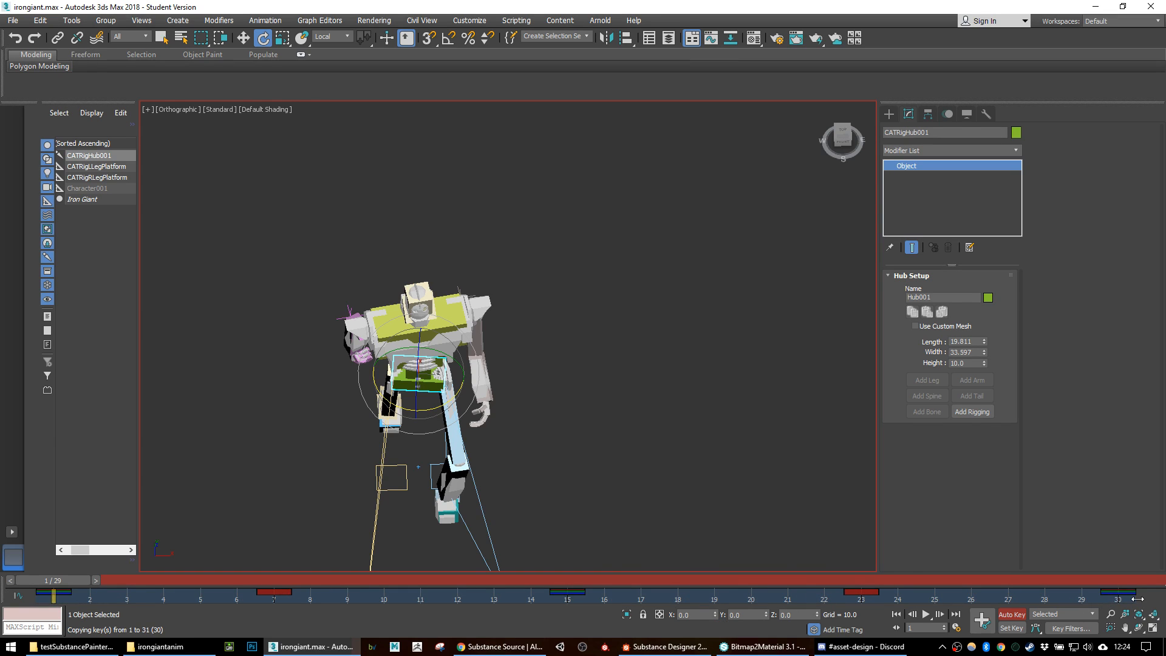
{"action": "left_click", "coordinate": [568, 583]}
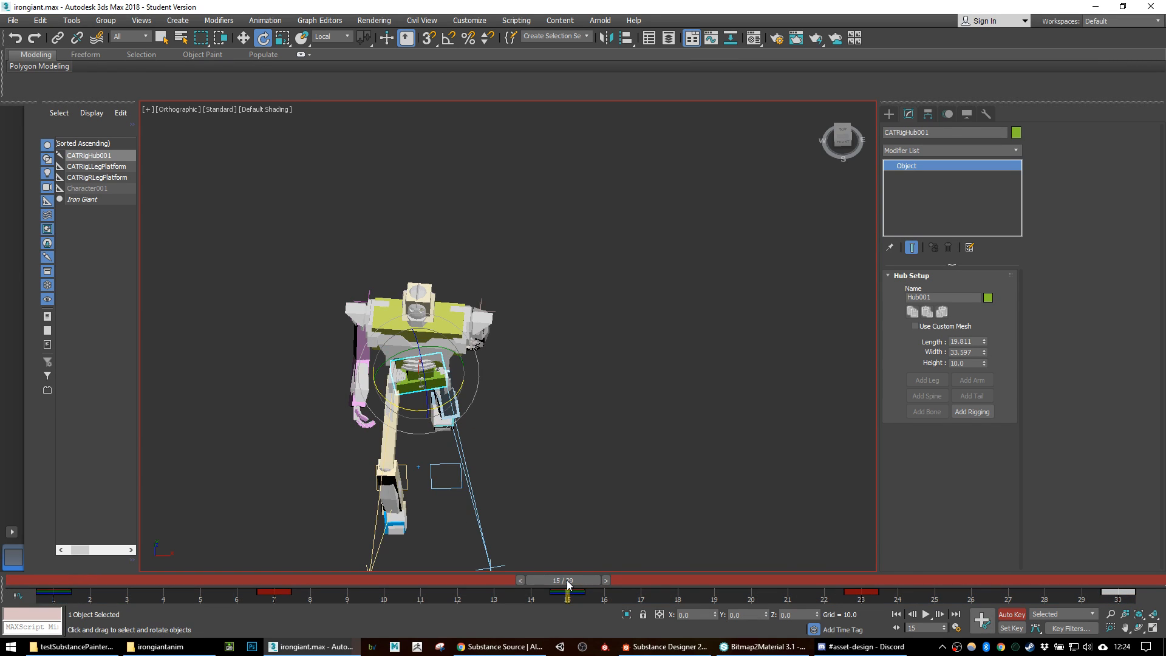
{"action": "left_click_drag", "start_coordinate": [442, 404], "coordinate": [437, 405]}
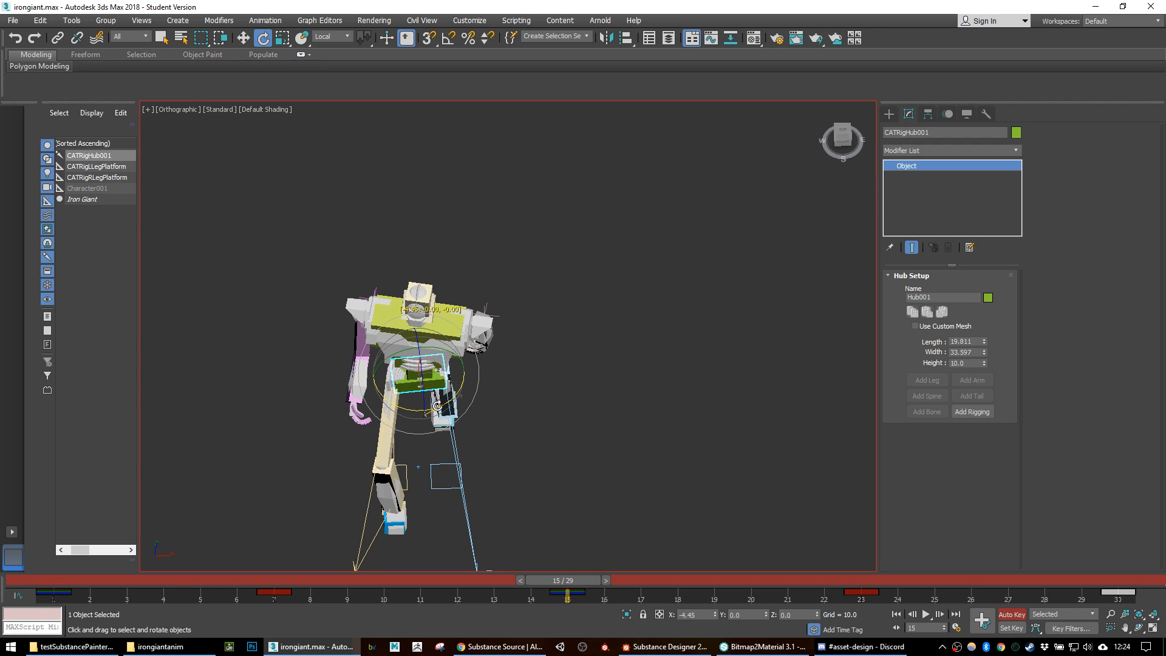
Step: Play the walk cycle and examine the pelvis motion from the side, above and front
{"action": "left_click", "coordinate": [926, 615]}
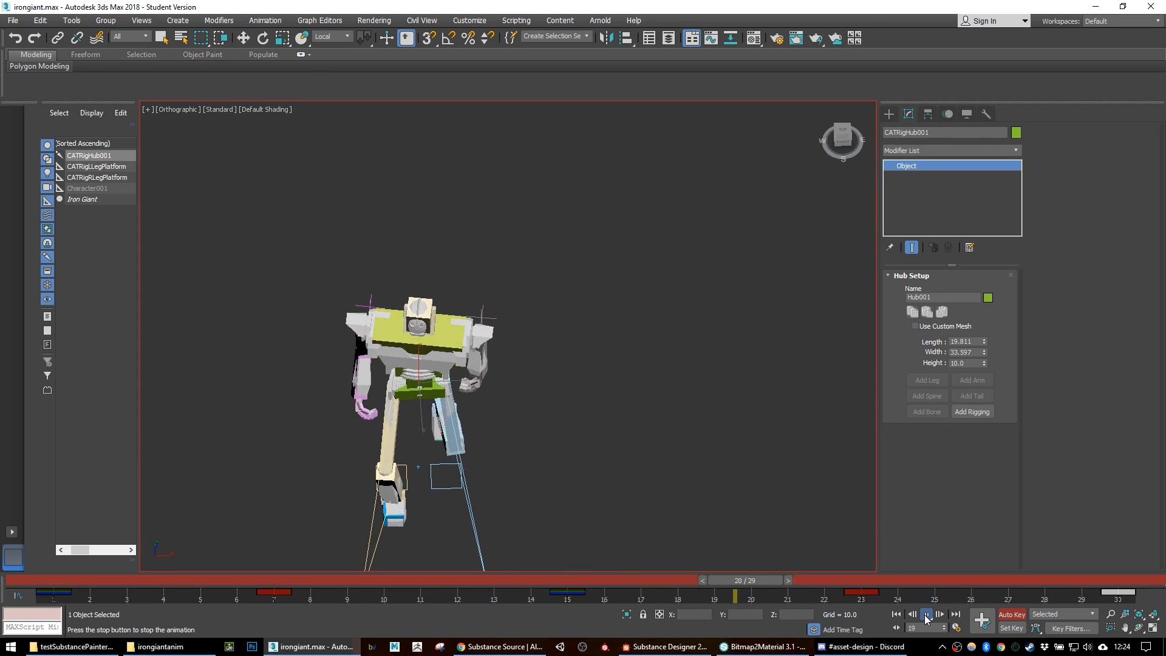
{"action": "middle_click_drag", "start_coordinate": [734, 455], "coordinate": [639, 400], "text": "alt"}
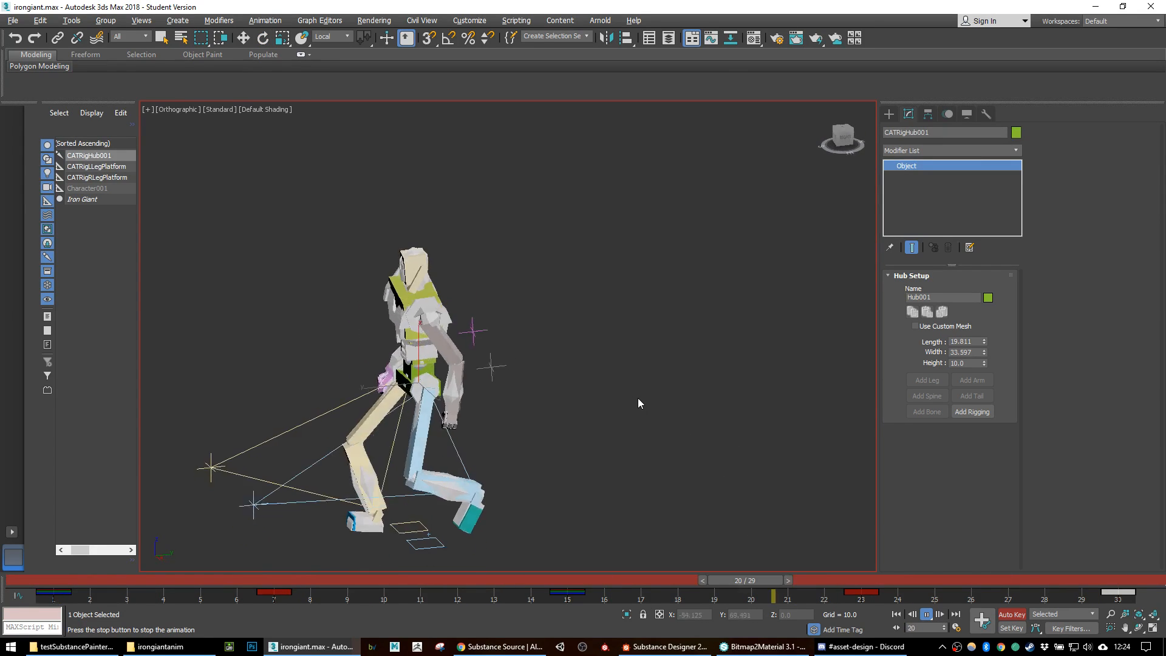
{"action": "middle_click_drag", "start_coordinate": [584, 453], "coordinate": [557, 457], "text": "alt"}
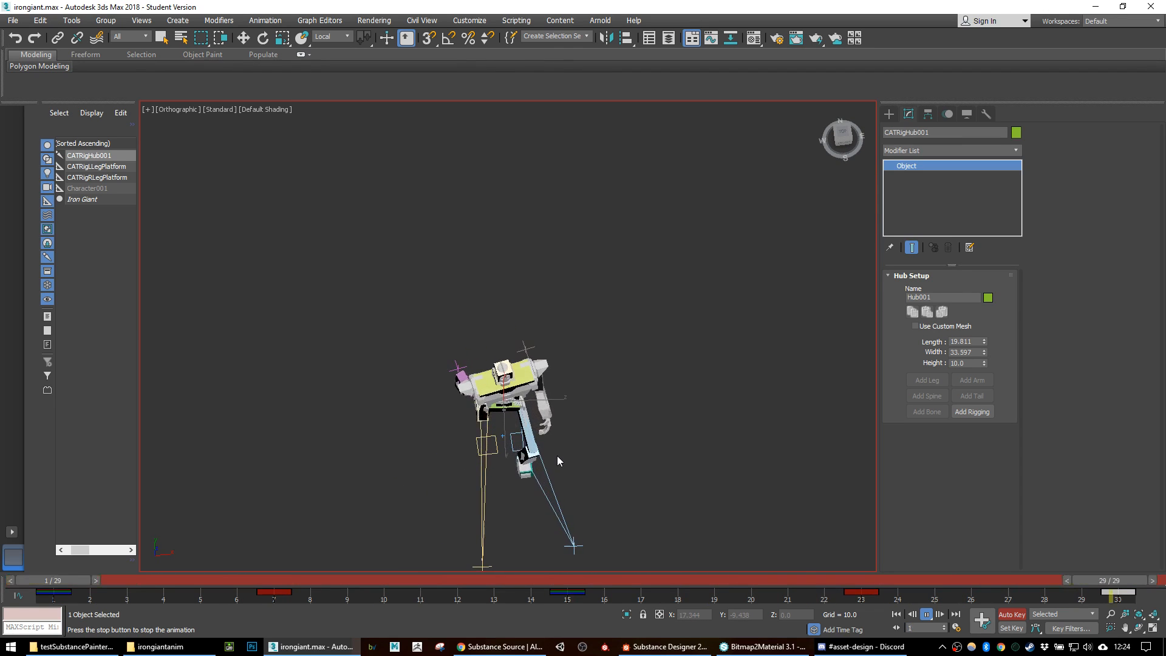
{"action": "mouse_move", "coordinate": [639, 400]}
{"action": "middle_mouse_down", "text": "alt"}
{"action": "mouse_move", "coordinate": [707, 364]}
{"action": "mouse_move", "coordinate": [636, 399]}
{"action": "middle_mouse_up", "text": "alt"}
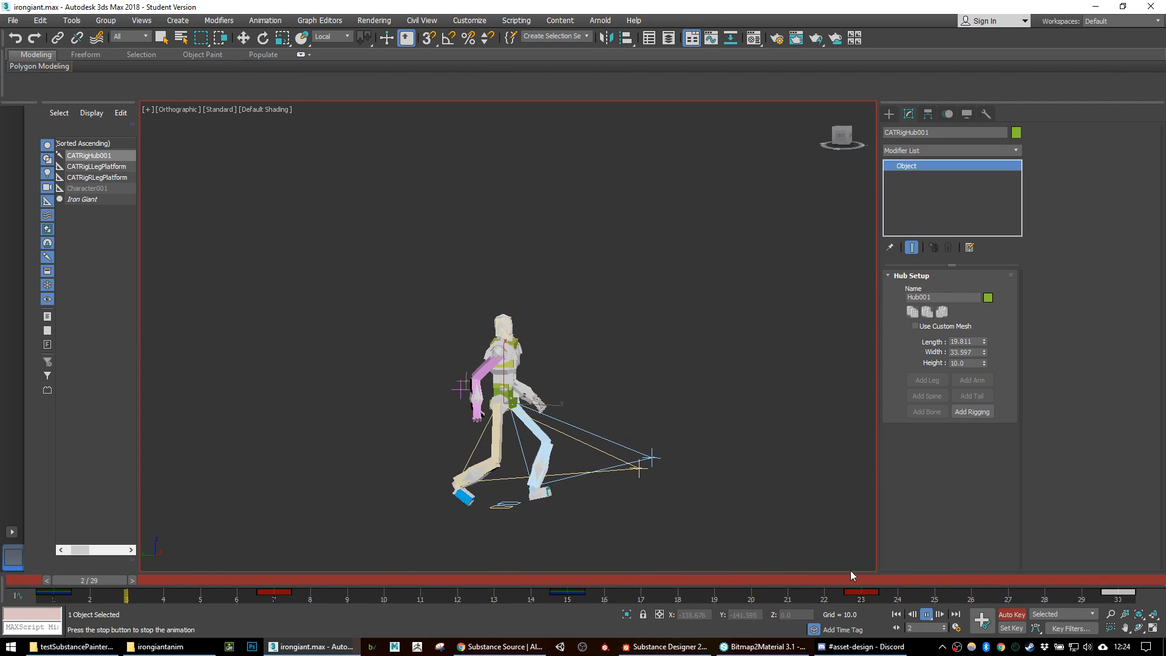
{"action": "key", "text": "e"}
{"action": "key", "text": "/"}
Step: At frame 1, raise the left palm on its forward swing in side view and copy its key to frame 30
{"action": "left_click_drag", "start_coordinate": [815, 587], "coordinate": [3, 483]}
{"action": "middle_click_drag", "start_coordinate": [632, 402], "coordinate": [382, 395], "text": "alt"}
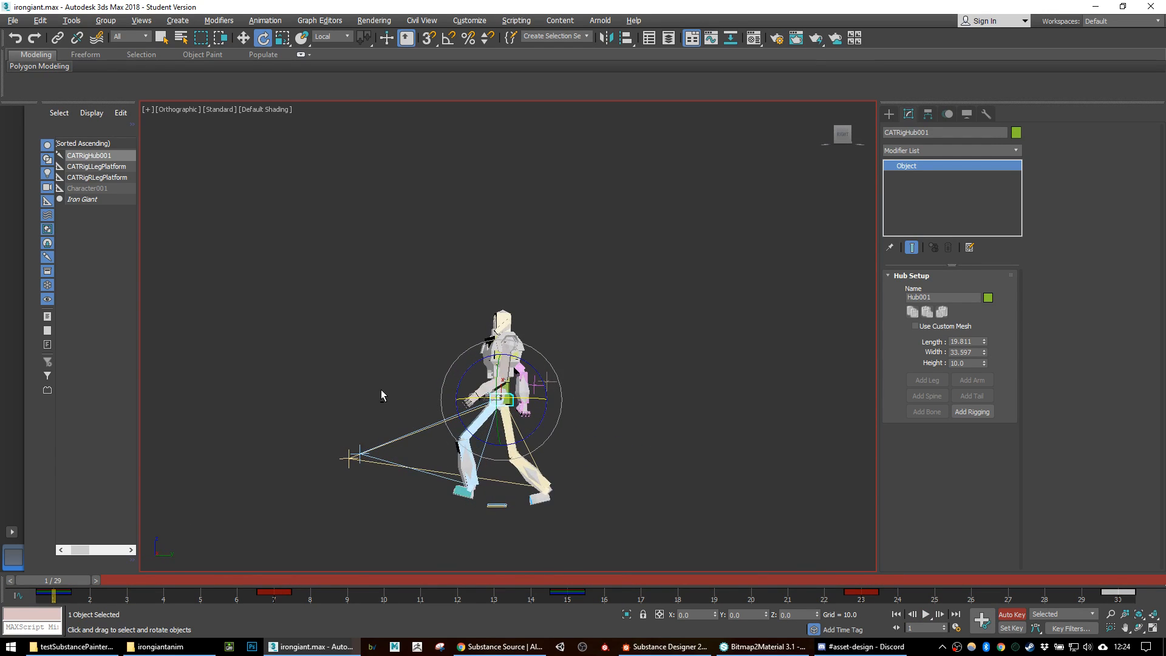
{"action": "scroll", "coordinate": [448, 399], "scroll_direction": "up", "scroll_amount": 5}
{"action": "left_click", "coordinate": [567, 412]}
{"action": "key", "text": "w"}
{"action": "left_click_drag", "start_coordinate": [569, 383], "coordinate": [609, 339]}
{"action": "key", "text": "e"}
{"action": "mouse_move", "coordinate": [683, 439]}
{"action": "middle_mouse_down", "text": "alt"}
{"action": "mouse_move", "coordinate": [697, 425]}
{"action": "mouse_move", "coordinate": [698, 445]}
{"action": "middle_mouse_up", "text": "alt"}
{"action": "left_click_drag", "start_coordinate": [83, 584], "coordinate": [2, 516]}
{"action": "key", "text": "e"}
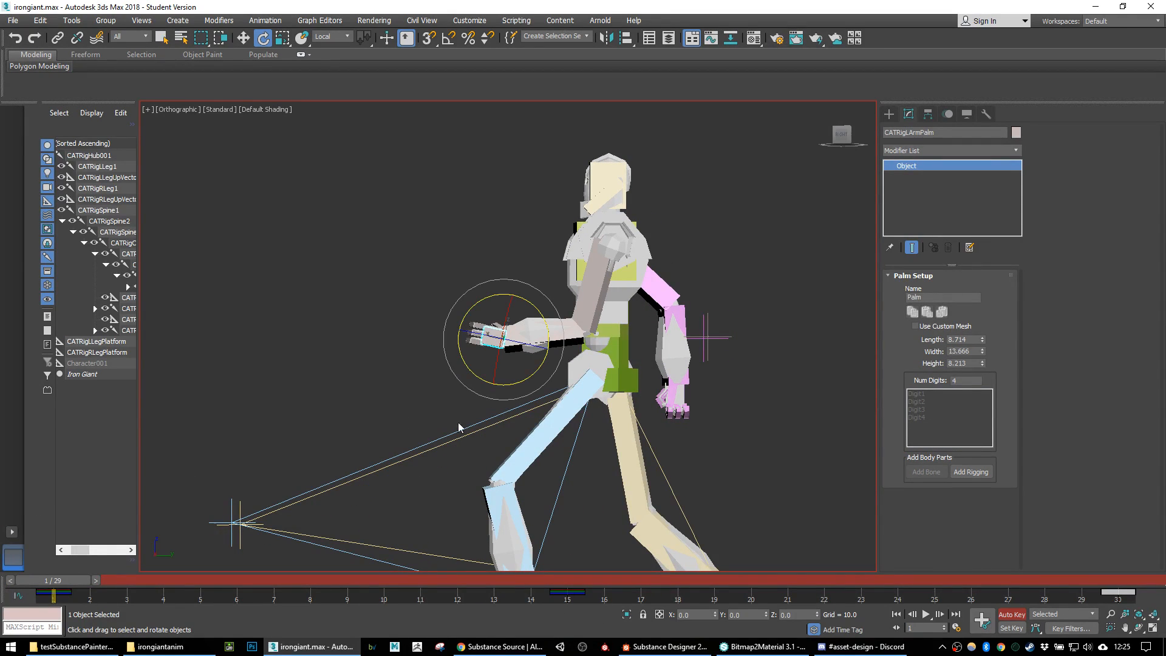
{"action": "left_click_drag", "start_coordinate": [88, 596], "coordinate": [34, 582]}
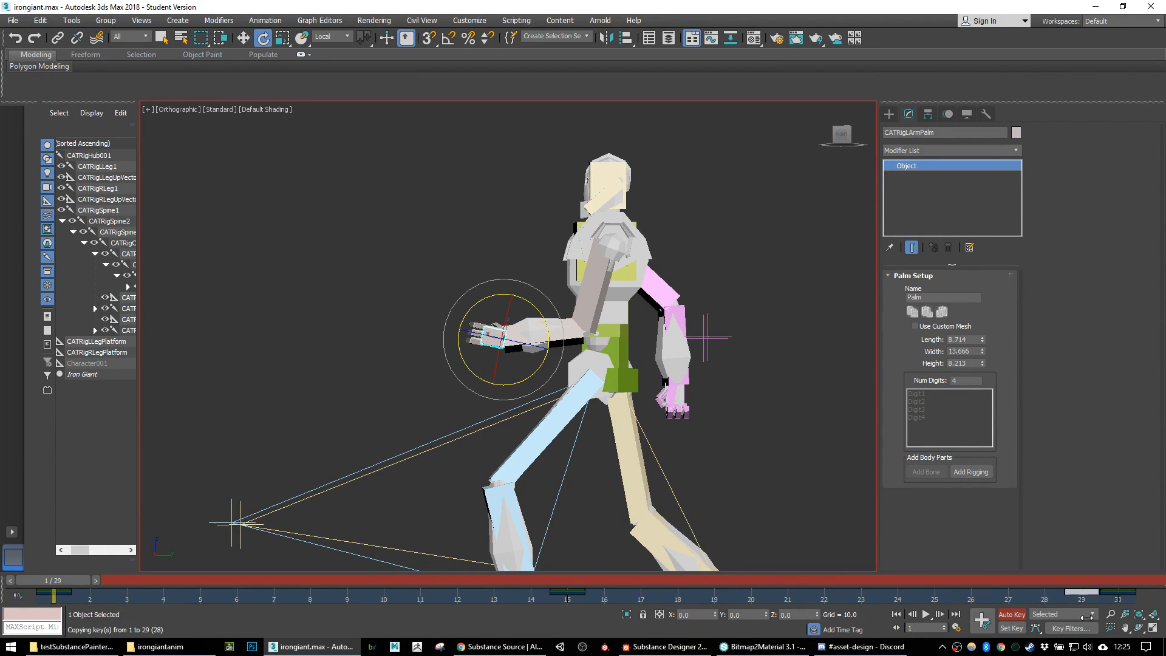
Step: At frame 15, raise the right palm on its forward swing to match the left arm's pose
{"action": "left_click", "coordinate": [676, 388]}
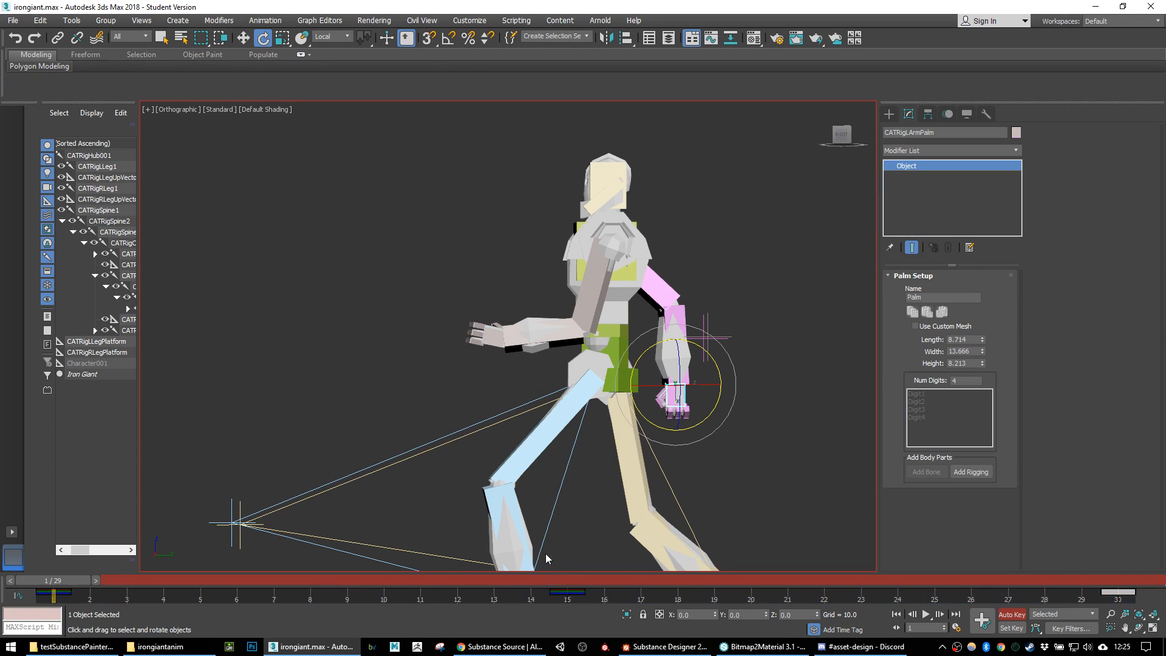
{"action": "left_click", "coordinate": [567, 584]}
{"action": "middle_click_drag", "start_coordinate": [462, 461], "coordinate": [580, 364], "text": "alt"}
{"action": "key", "text": "w"}
{"action": "left_click_drag", "start_coordinate": [530, 359], "coordinate": [622, 304]}
{"action": "key", "text": "e"}
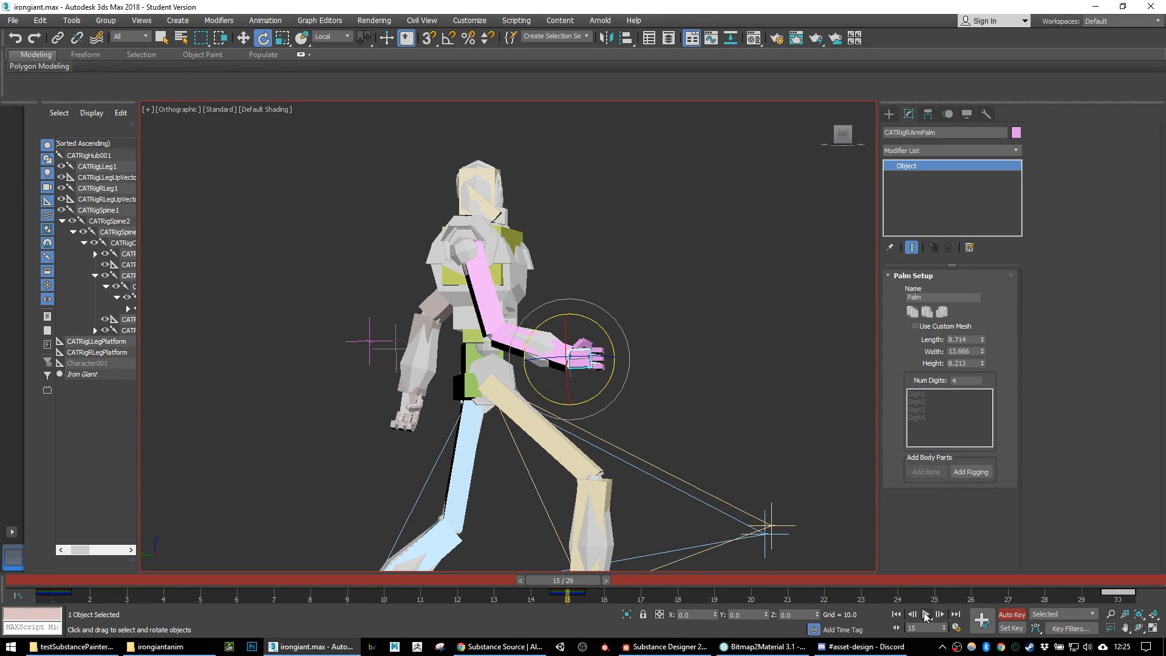
Step: Play the walk cycle and review the arm swing from the front, keeping Auto Key on
{"action": "left_click", "coordinate": [925, 614]}
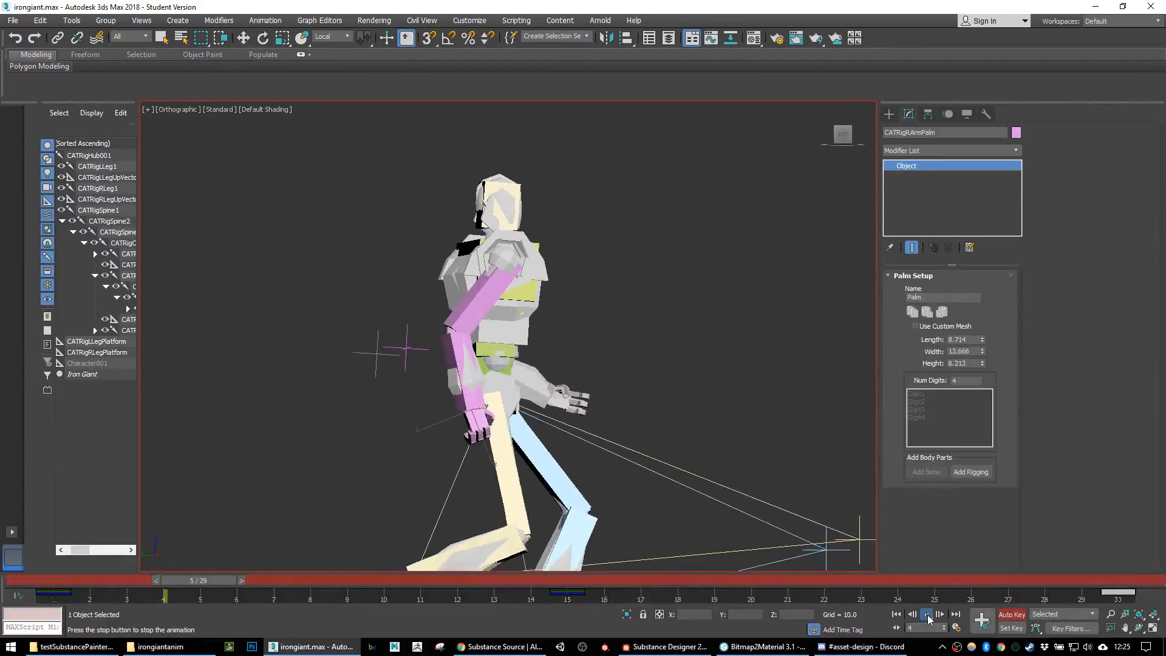
{"action": "scroll", "coordinate": [768, 396], "scroll_direction": "down", "scroll_amount": 5}
{"action": "middle_click_drag", "start_coordinate": [768, 393], "coordinate": [675, 420], "text": "alt"}
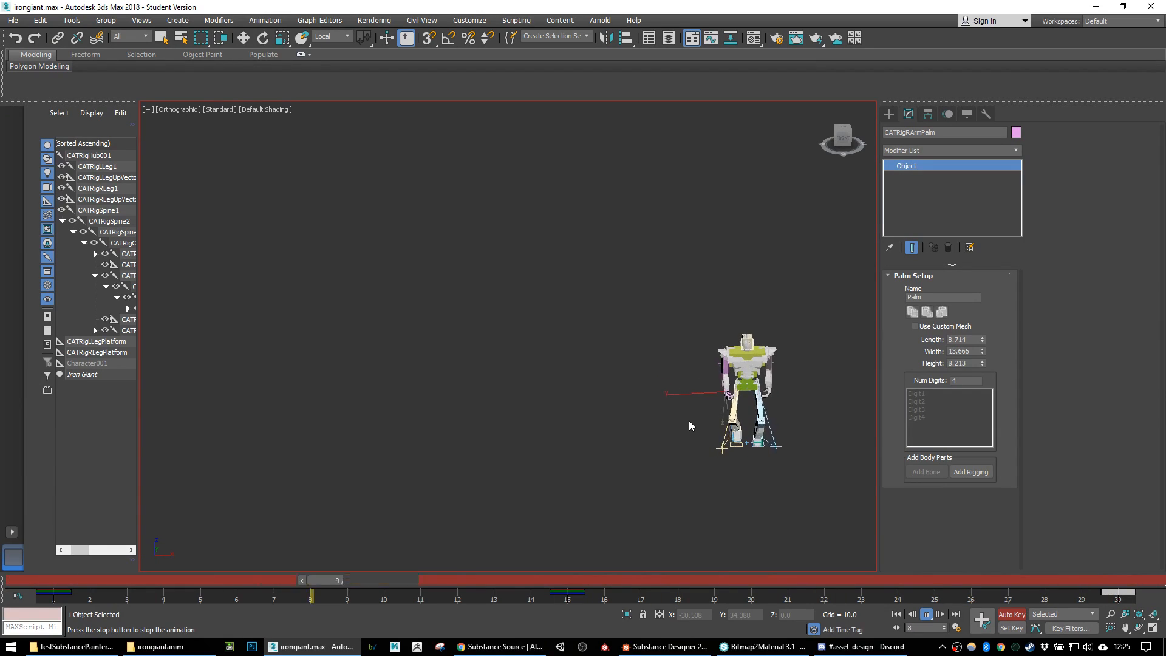
{"action": "scroll", "coordinate": [771, 417], "scroll_direction": "up", "scroll_amount": 4}
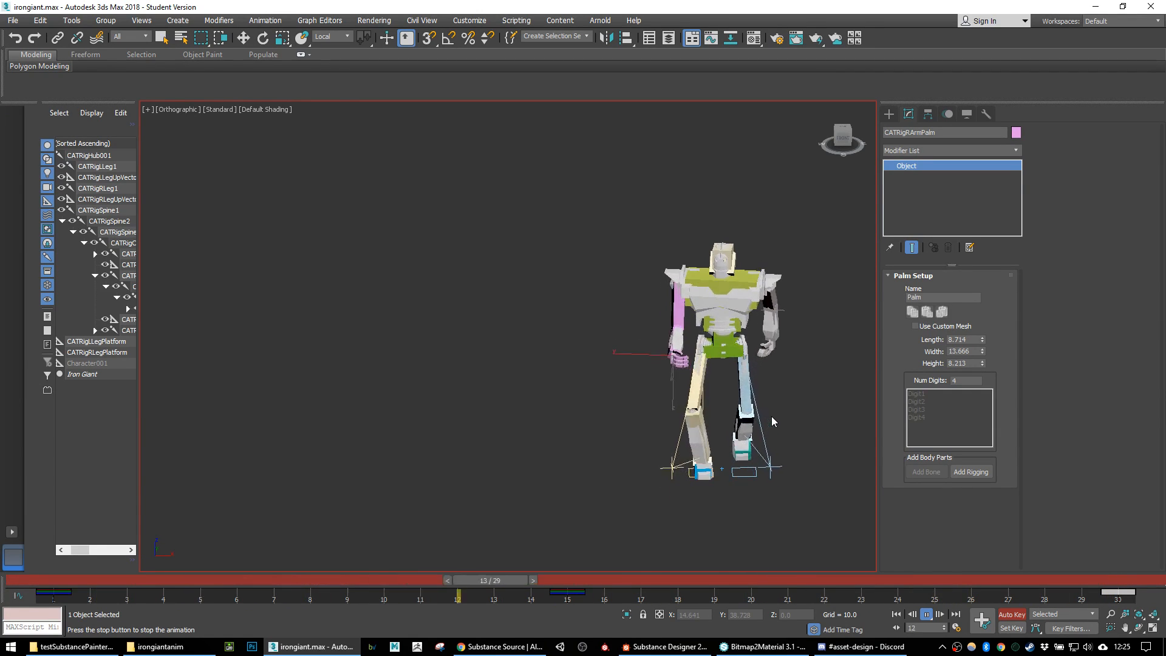
{"action": "left_click", "coordinate": [1012, 614]}
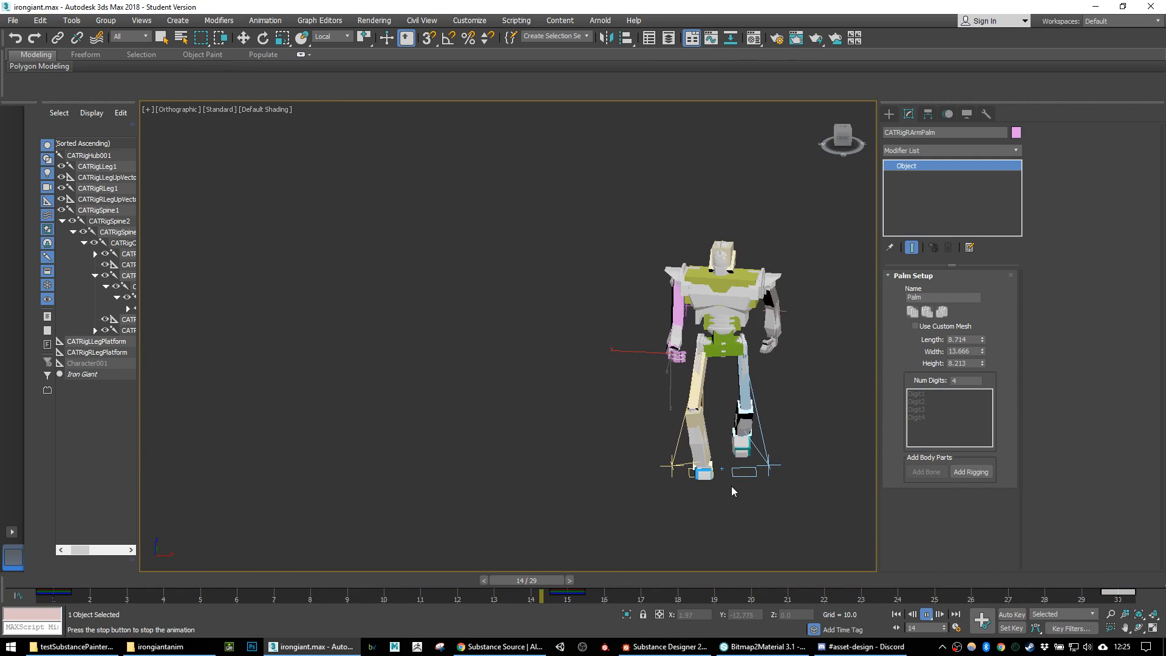
{"action": "left_click", "coordinate": [1012, 614]}
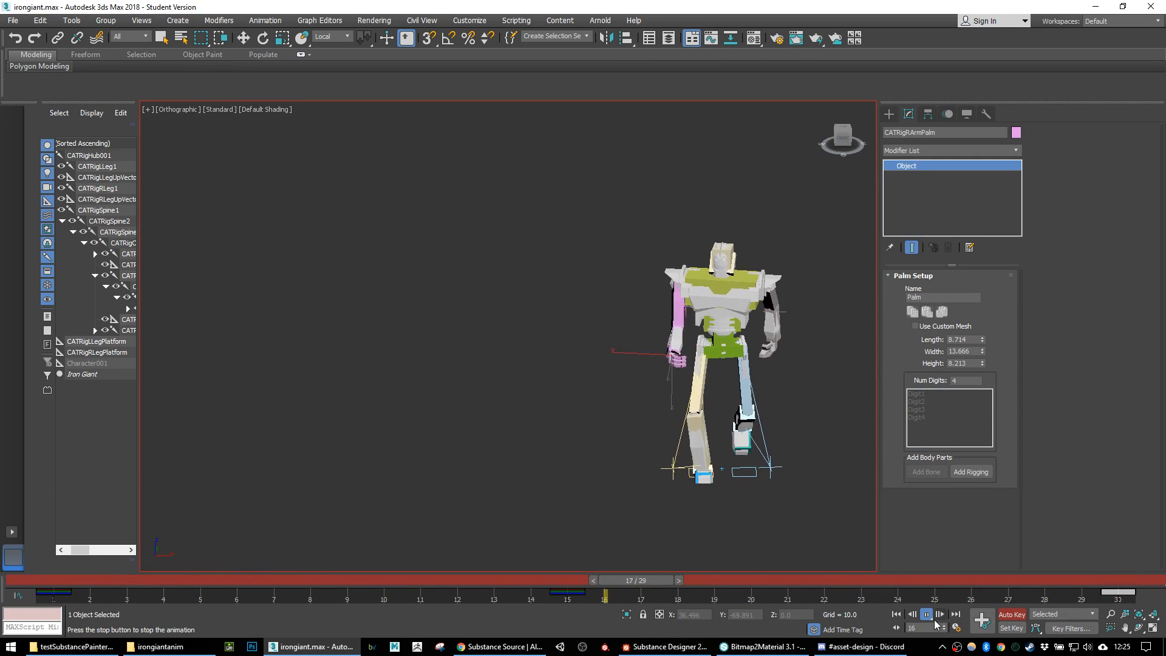
{"action": "left_click", "coordinate": [926, 615]}
Step: At frame 8, move the left leg's up vector node inward along X and check the pose at frame 30
{"action": "key", "text": "e"}
{"action": "left_click_drag", "start_coordinate": [546, 581], "coordinate": [55, 580]}
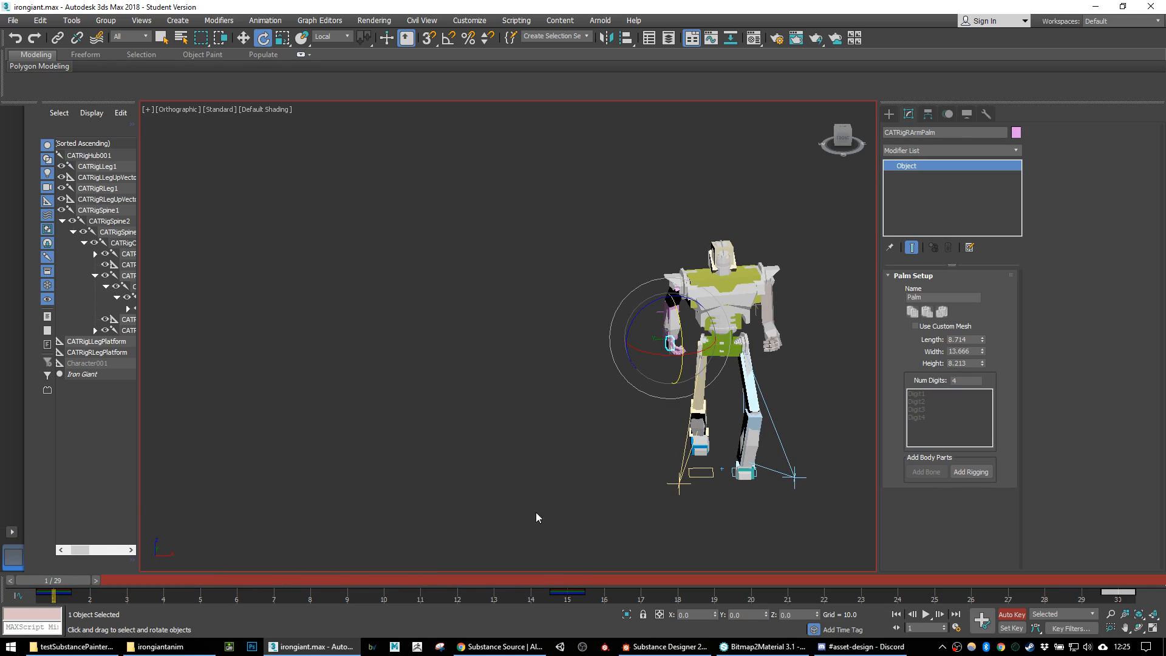
{"action": "left_click", "coordinate": [679, 484]}
{"action": "middle_click_drag", "start_coordinate": [680, 484], "coordinate": [585, 428]}
{"action": "key", "text": "w"}
{"action": "left_click", "coordinate": [701, 422]}
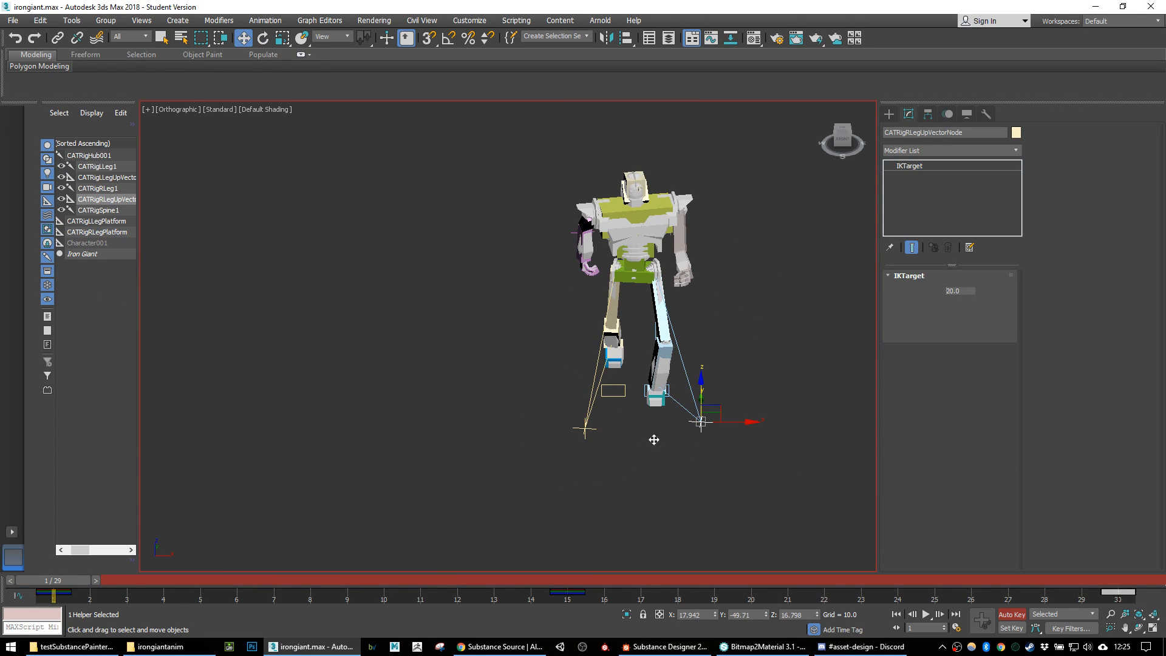
{"action": "left_click_drag", "start_coordinate": [55, 580], "coordinate": [316, 599]}
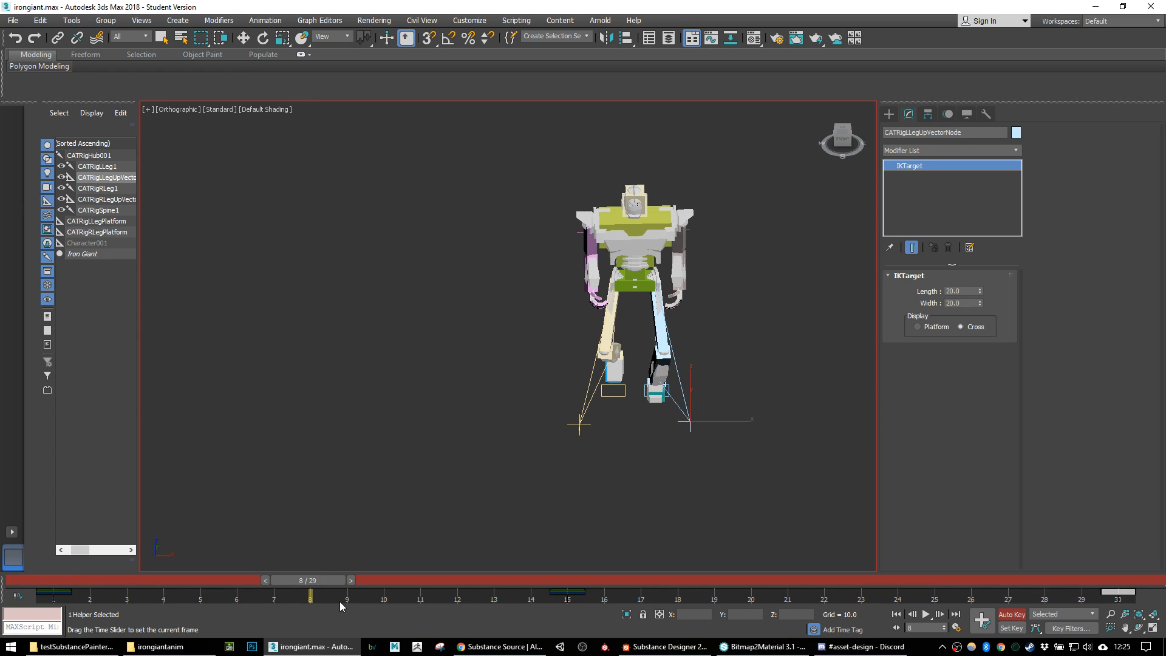
{"action": "key", "text": "w"}
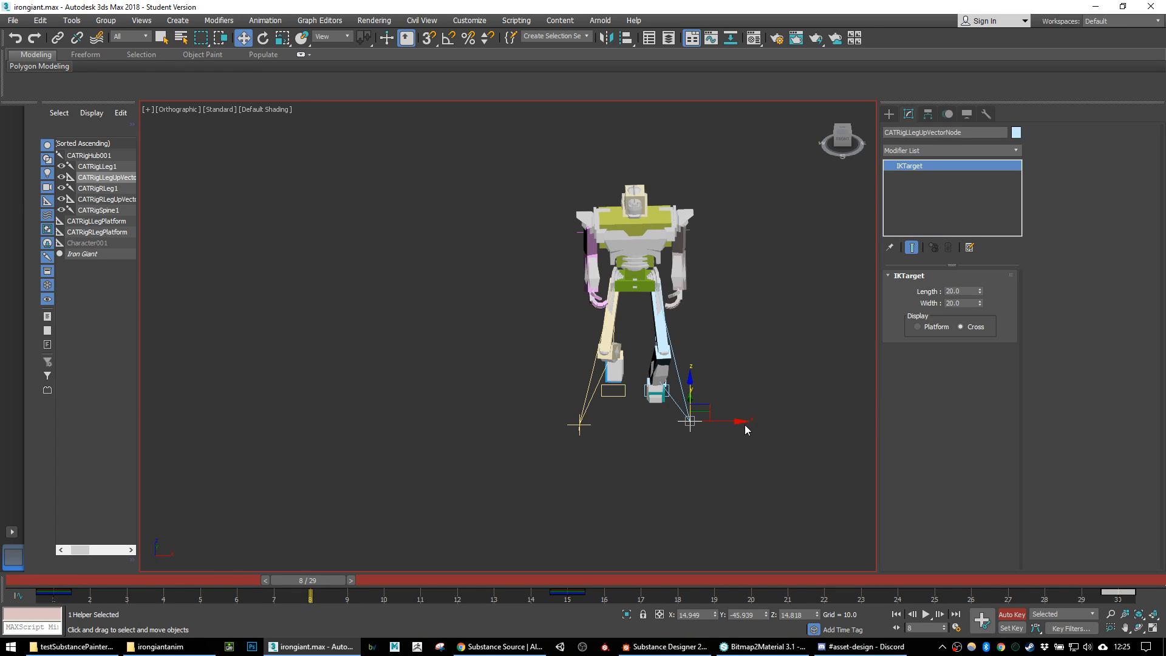
{"action": "left_click_drag", "start_coordinate": [736, 424], "coordinate": [709, 429]}
{"action": "left_click_drag", "start_coordinate": [340, 582], "coordinate": [1105, 544]}
{"action": "key", "text": "w"}
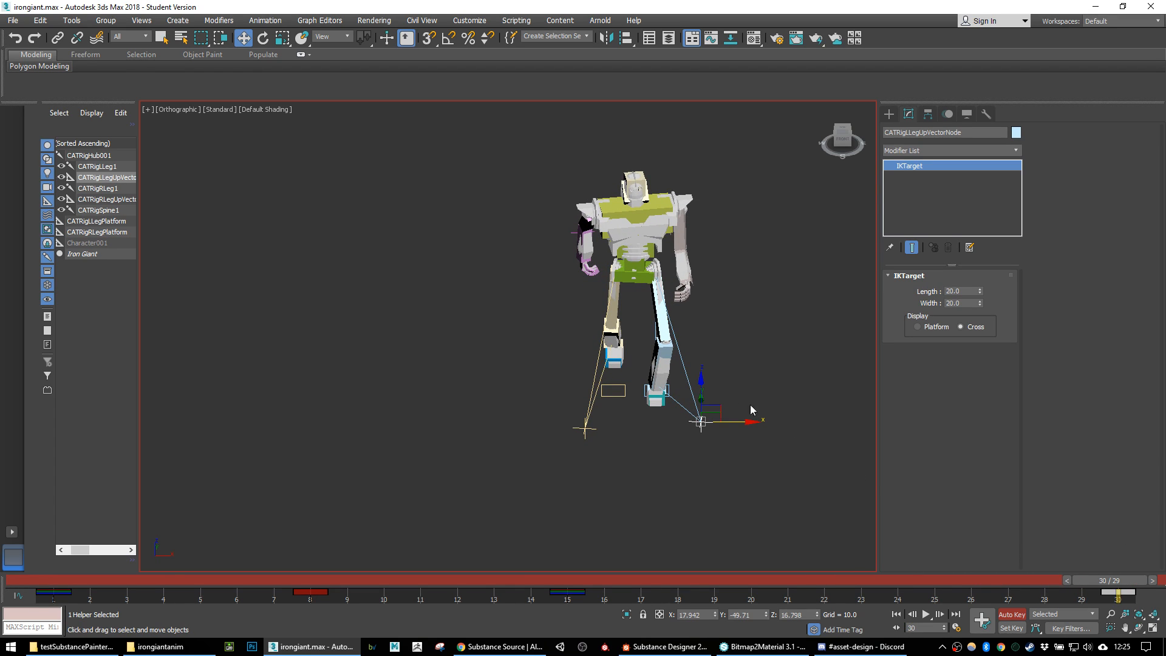
Step: At frame 23, move the right leg's up vector node inward along X and scrub back to frame 15
{"action": "left_click", "coordinate": [583, 430]}
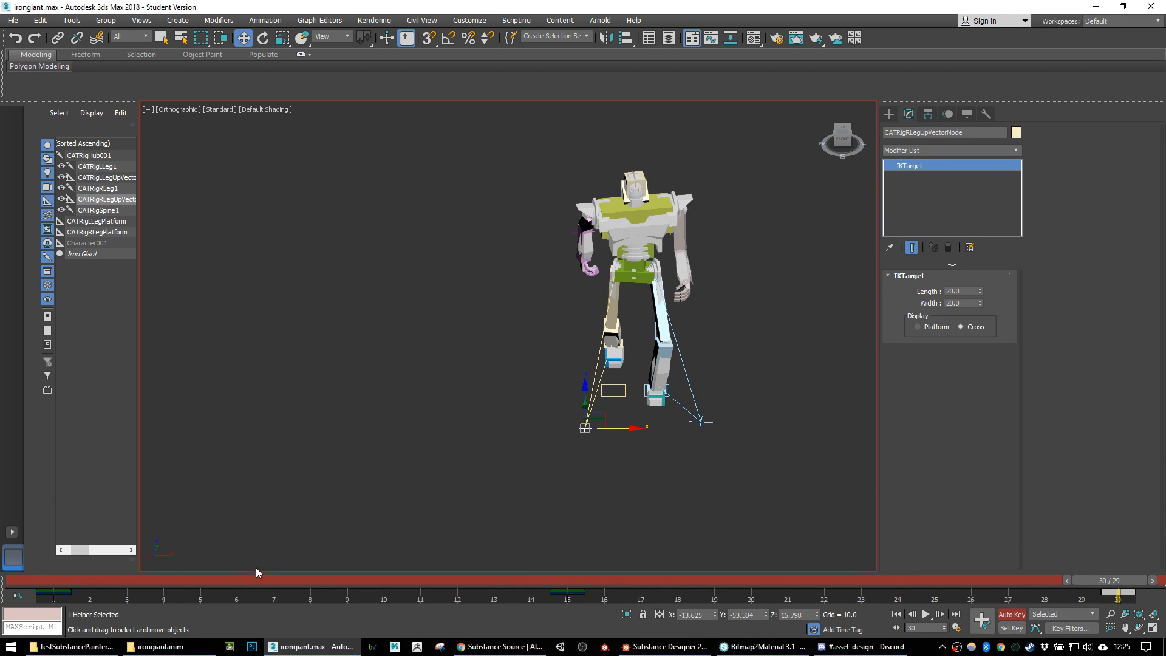
{"action": "left_click_drag", "start_coordinate": [242, 581], "coordinate": [879, 582]}
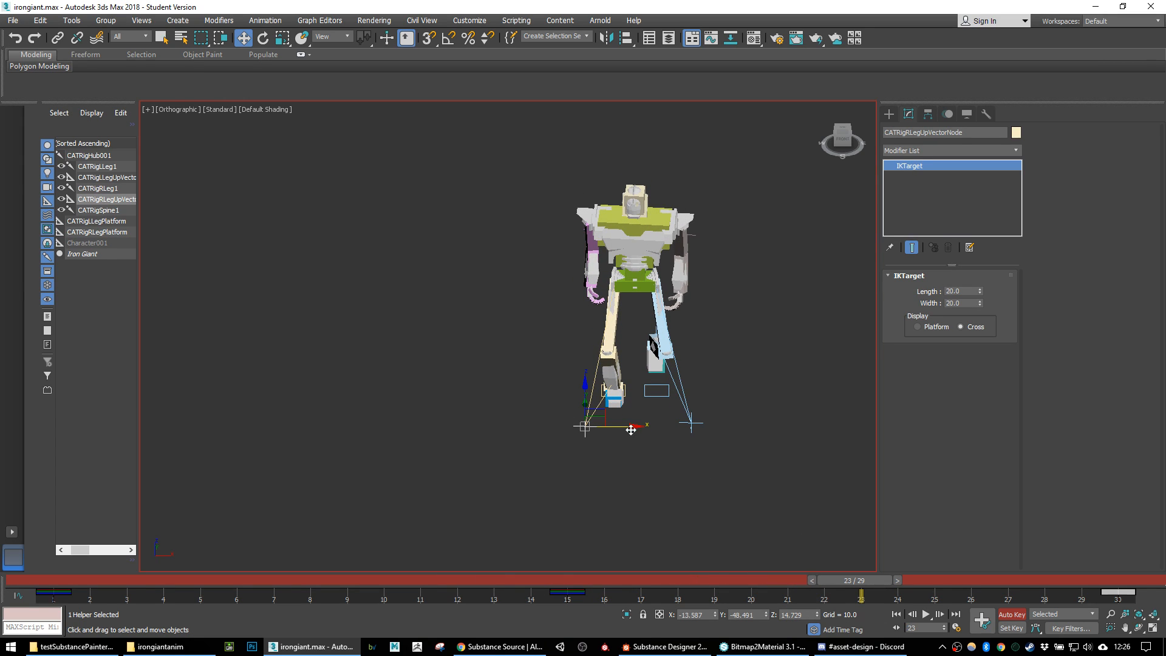
{"action": "left_click_drag", "start_coordinate": [661, 431], "coordinate": [664, 432]}
{"action": "left_click_drag", "start_coordinate": [812, 581], "coordinate": [570, 600]}
{"action": "key", "text": "w"}
Step: At frame 1, move the left arm's up vector node outward, away from the shoulder, in the XY plane
{"action": "middle_click_drag", "start_coordinate": [734, 351], "coordinate": [700, 355], "text": "alt"}
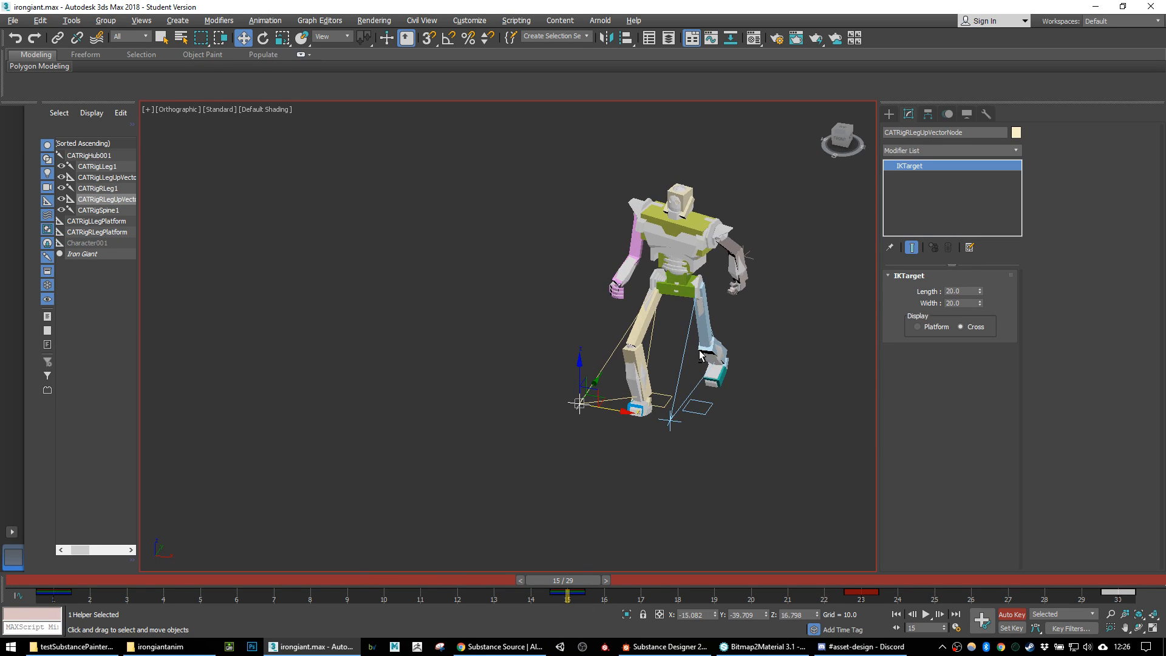
{"action": "left_click", "coordinate": [746, 257]}
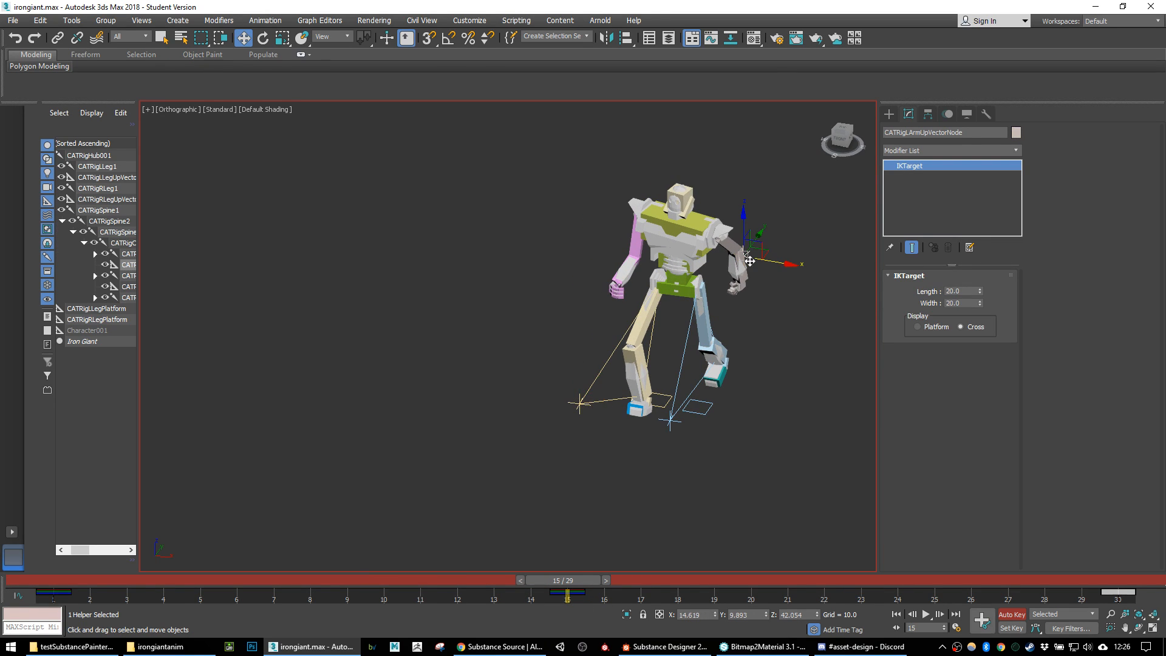
{"action": "left_click_drag", "start_coordinate": [583, 580], "coordinate": [2, 522]}
{"action": "middle_click_drag", "start_coordinate": [598, 331], "coordinate": [728, 315], "text": "alt"}
{"action": "left_click_drag", "start_coordinate": [721, 267], "coordinate": [751, 272]}
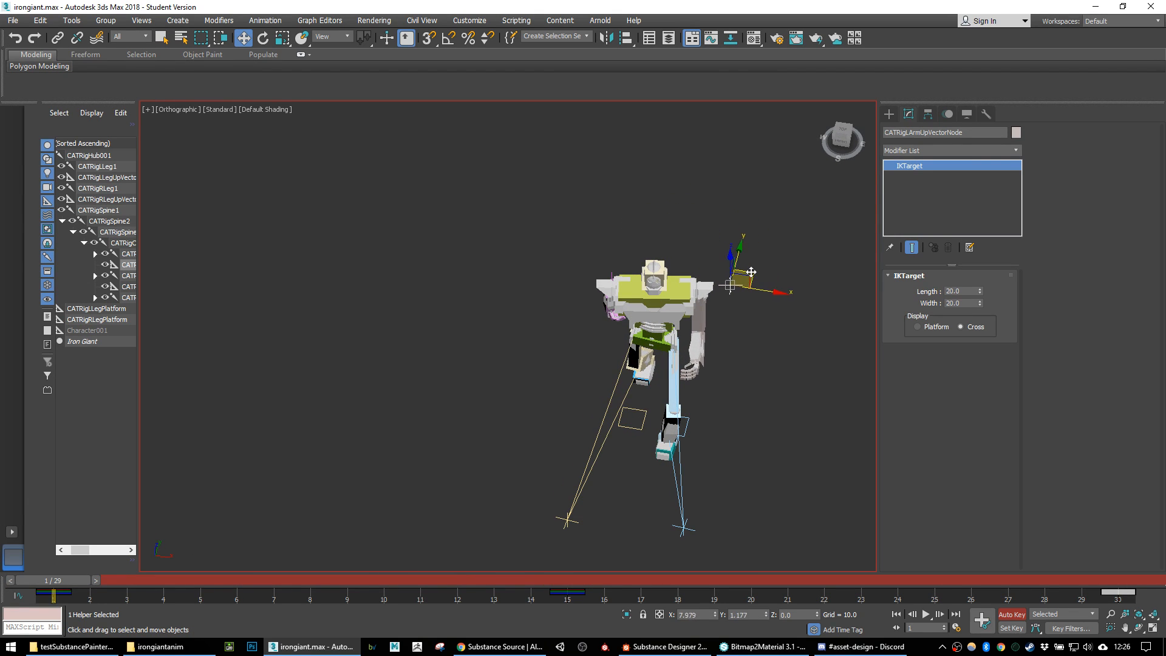
Step: At frame 1, move the right arm's up vector node outward, away from the shoulder, in the XY plane
{"action": "middle_click_drag", "start_coordinate": [673, 294], "coordinate": [655, 327], "text": "alt"}
{"action": "left_click", "coordinate": [616, 315]}
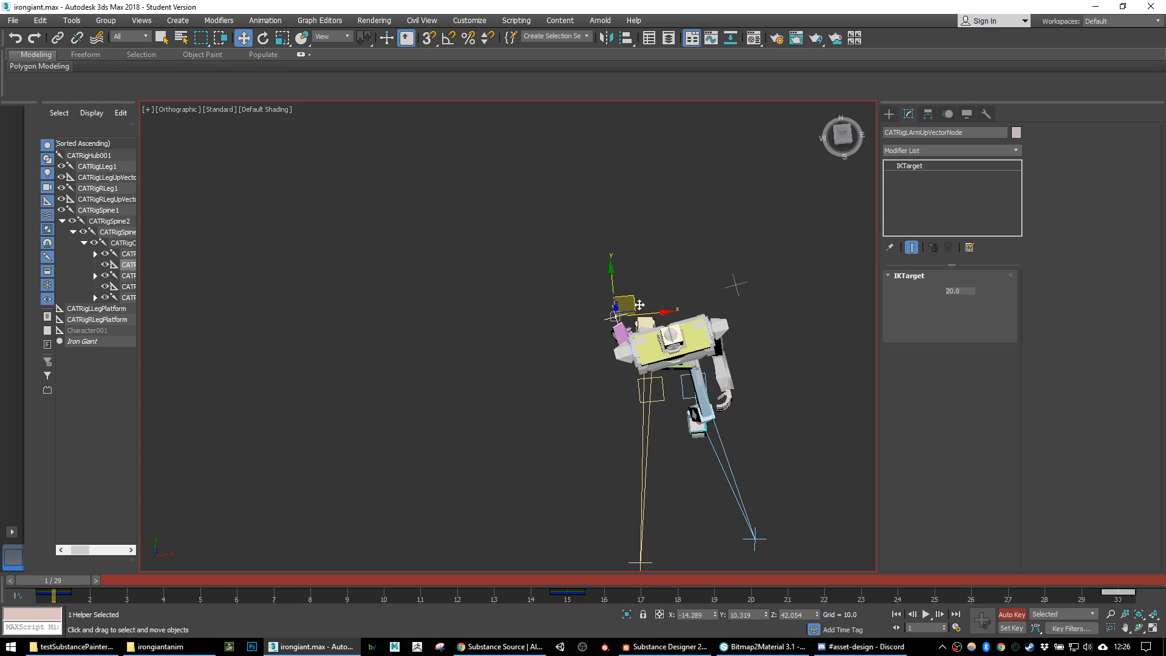
{"action": "left_click_drag", "start_coordinate": [630, 297], "coordinate": [584, 298]}
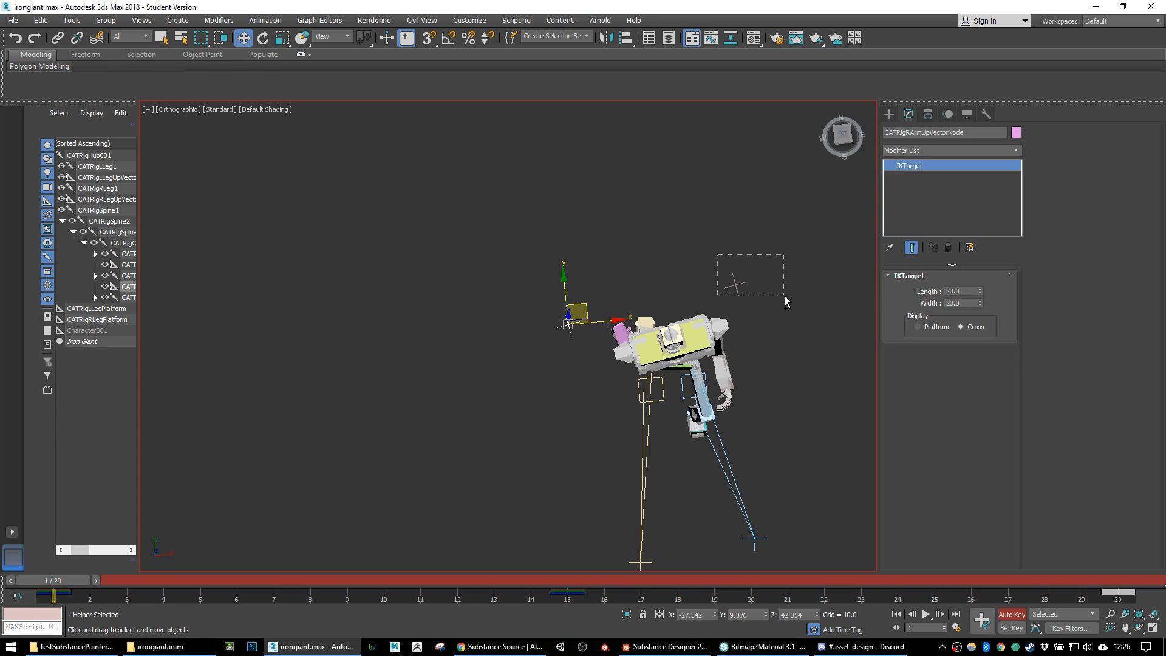
Step: Select both arms' up vector nodes together and copy their keys from frame 15 to frame 30
{"action": "left_click_drag", "start_coordinate": [785, 295], "coordinate": [783, 295], "text": "ctrl"}
{"action": "middle_click_drag", "start_coordinate": [742, 469], "coordinate": [720, 456], "text": "alt"}
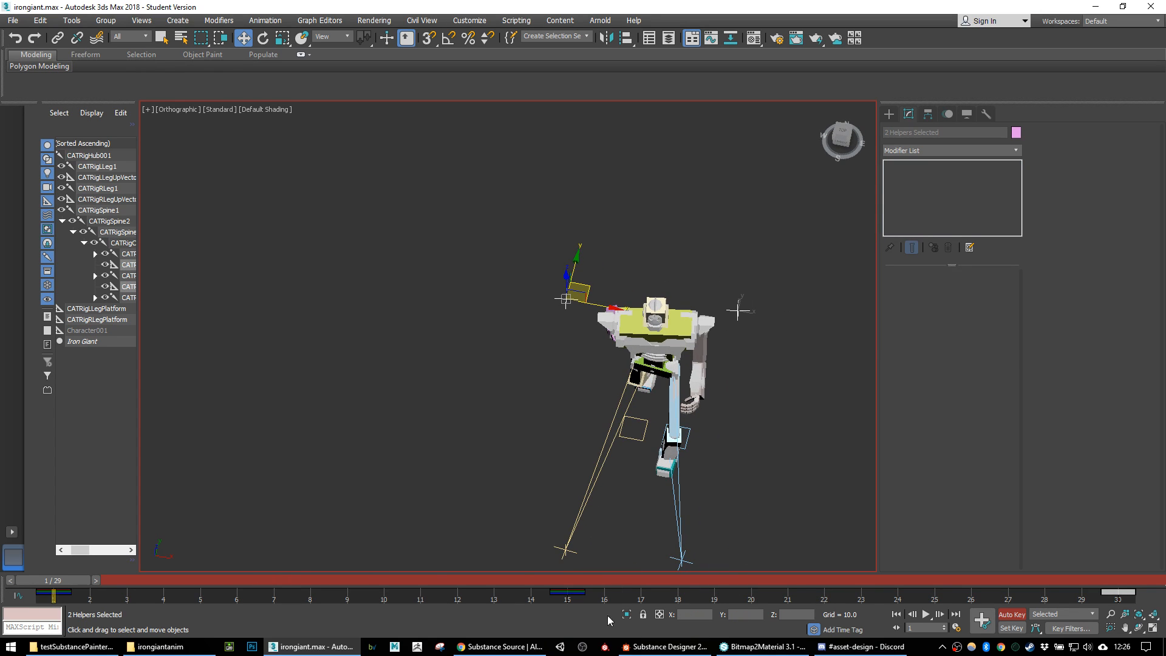
{"action": "left_click_drag", "start_coordinate": [93, 601], "coordinate": [6, 582]}
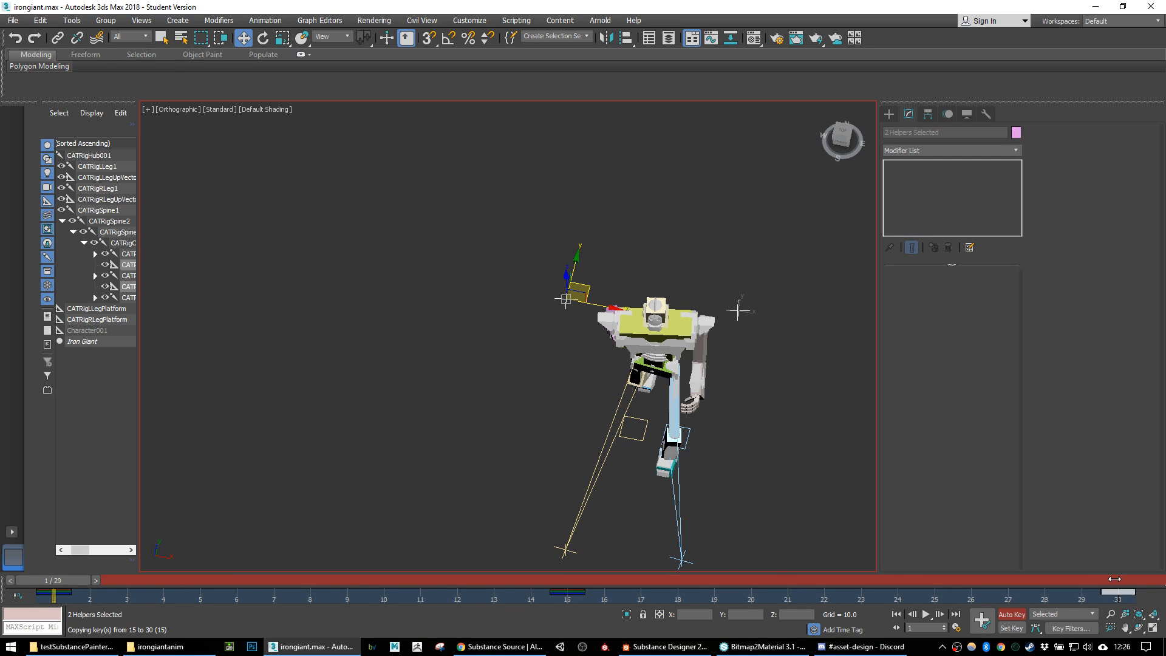
Step: At frame 1, adjust the palm positions and shift the right arm's up vector node inward and away along the XY plane
{"action": "left_click", "coordinate": [698, 401]}
{"action": "left_click_drag", "start_coordinate": [720, 404], "coordinate": [717, 404]}
{"action": "middle_click_drag", "start_coordinate": [719, 404], "coordinate": [609, 366], "text": "alt"}
{"action": "left_click", "coordinate": [572, 401]}
{"action": "middle_click_drag", "start_coordinate": [573, 401], "coordinate": [601, 401], "text": "alt"}
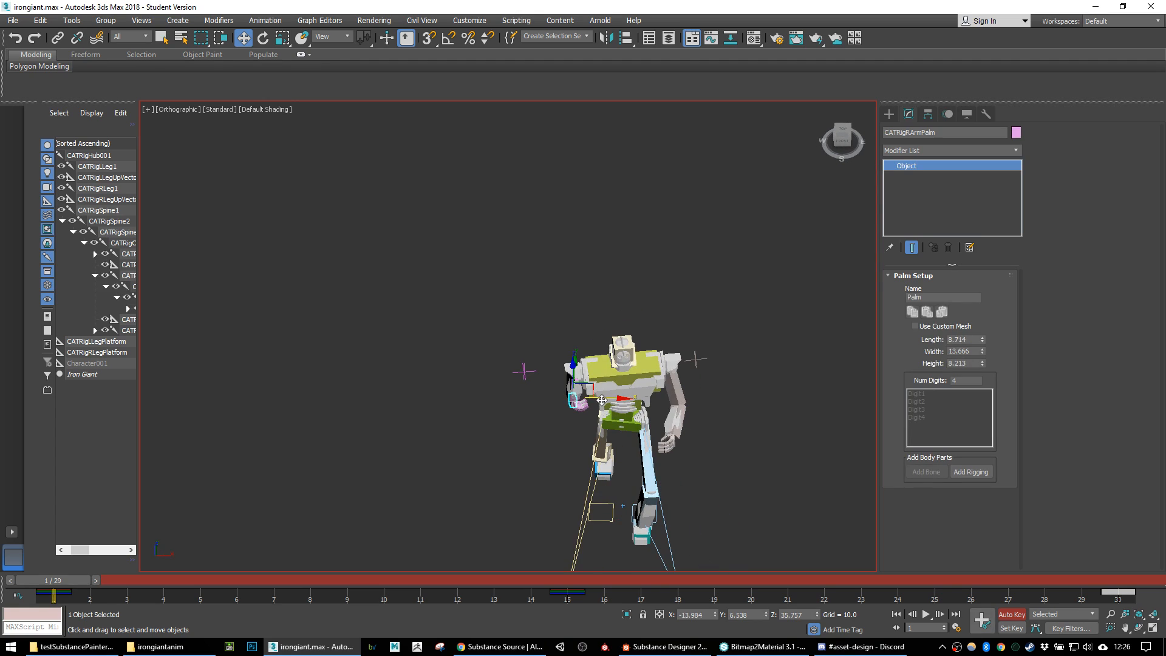
{"action": "left_click_drag", "start_coordinate": [606, 399], "coordinate": [568, 329]}
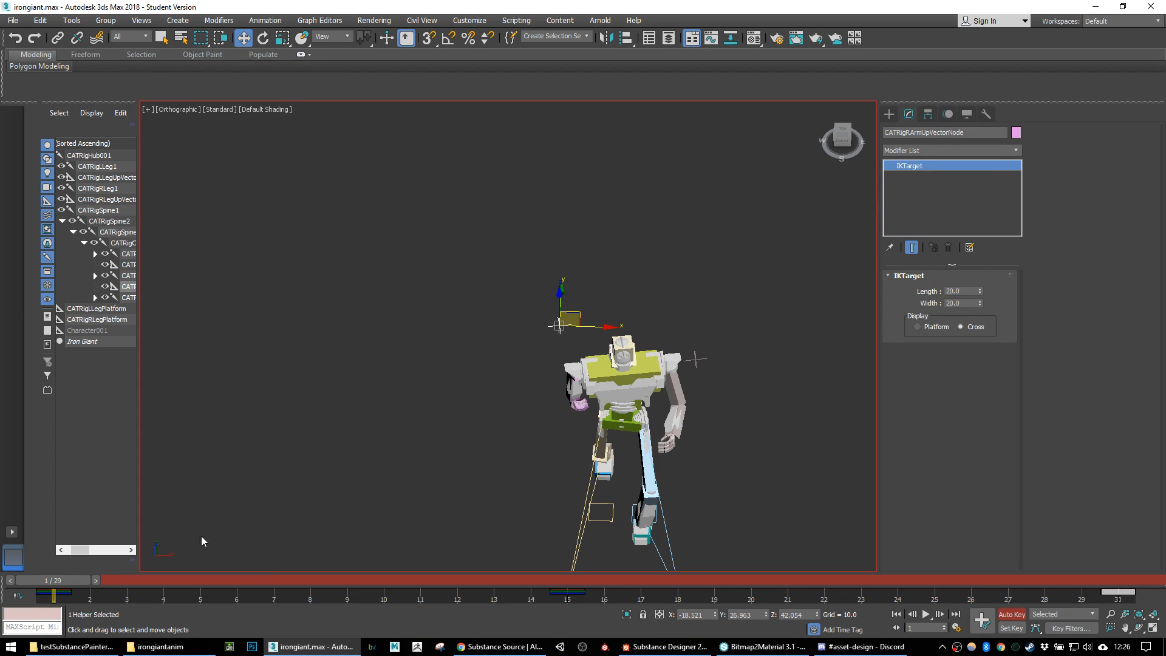
Step: At frame 15, reposition the right palm so the elbow bends outward, and inspect the left arm's up vector node and palm
{"action": "left_click_drag", "start_coordinate": [75, 581], "coordinate": [574, 593]}
{"action": "key", "text": "w"}
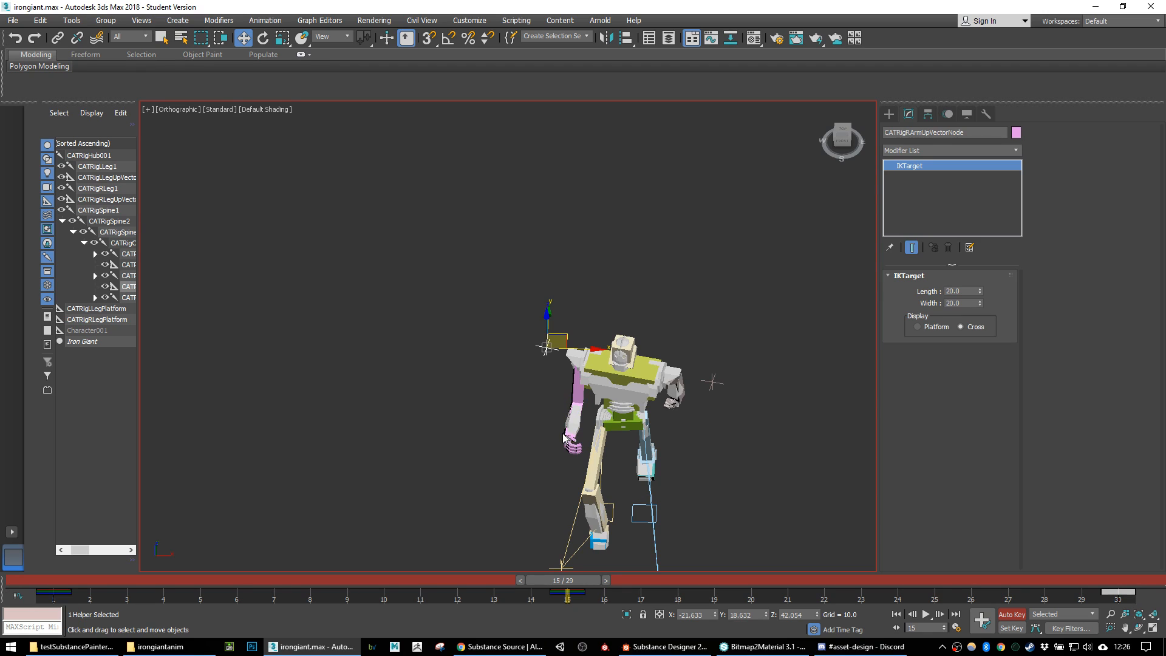
{"action": "middle_click_drag", "start_coordinate": [580, 463], "coordinate": [601, 444], "text": "alt"}
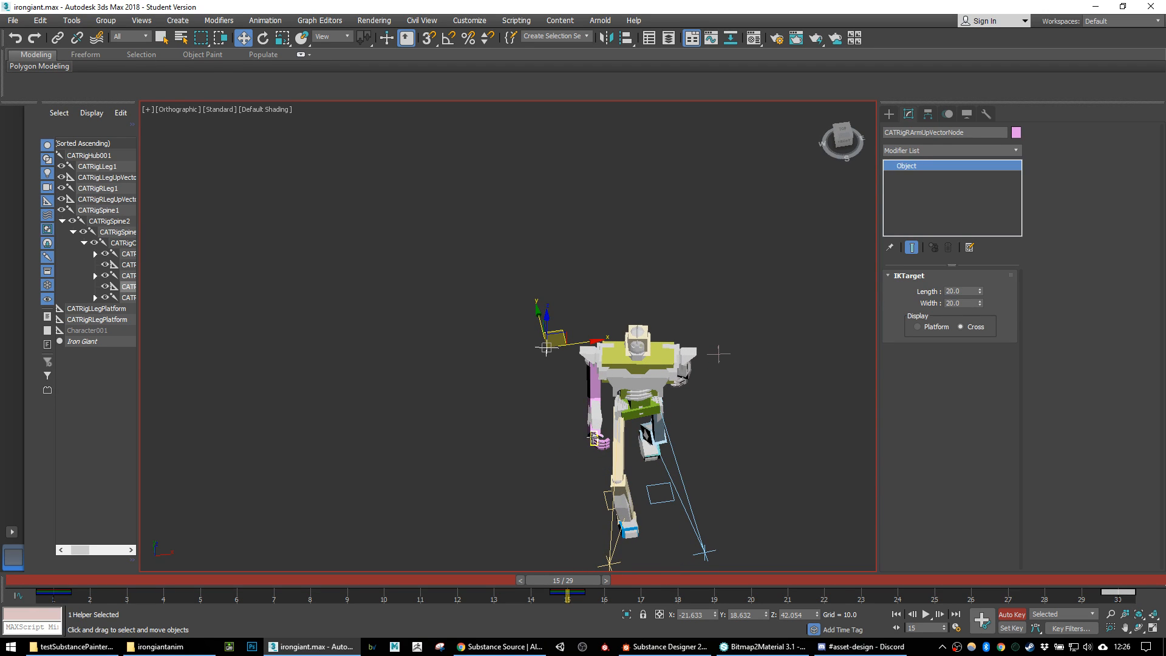
{"action": "left_click", "coordinate": [593, 437]}
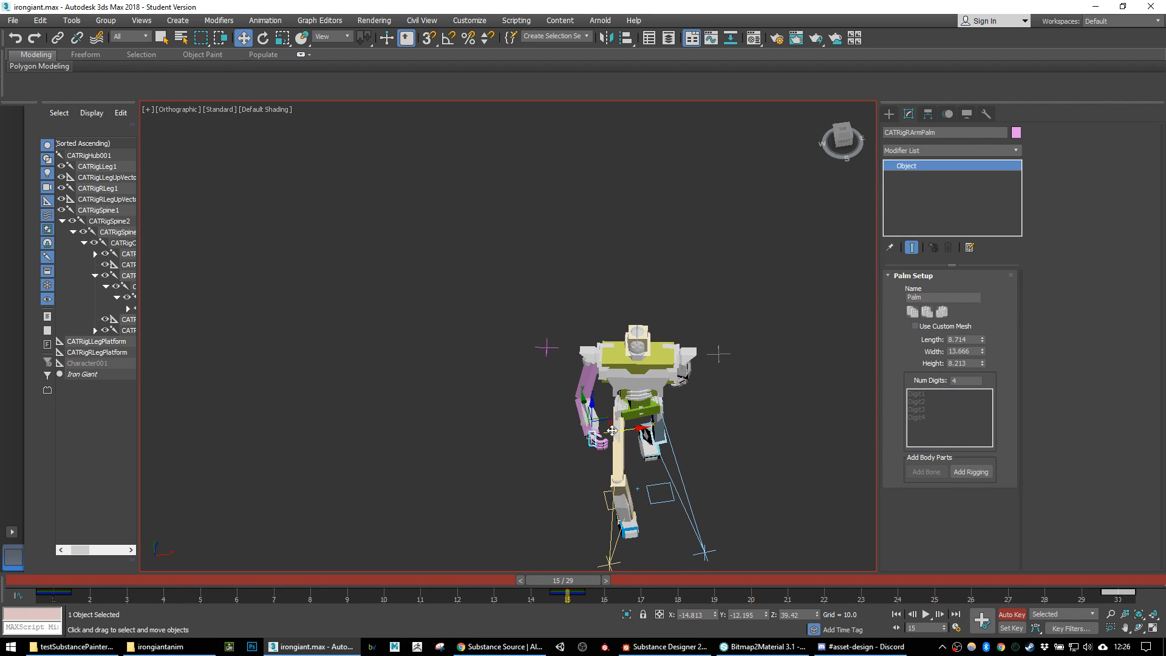
{"action": "middle_click_drag", "start_coordinate": [744, 429], "coordinate": [742, 395], "text": "alt"}
{"action": "left_click", "coordinate": [747, 390]}
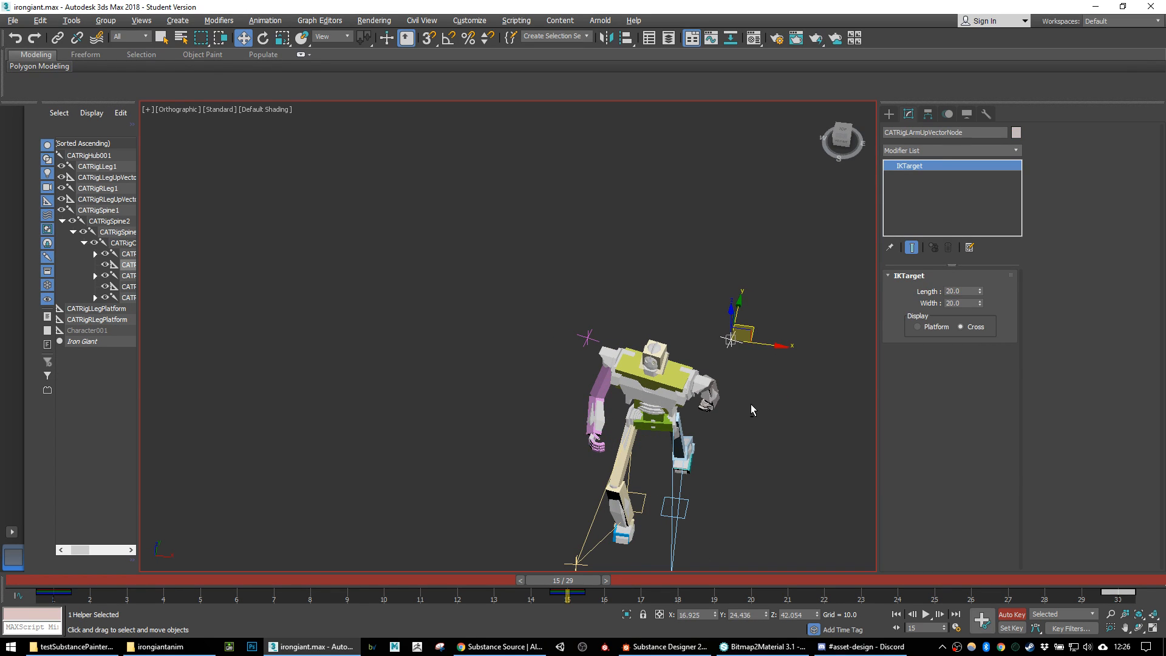
{"action": "middle_click_drag", "start_coordinate": [753, 403], "coordinate": [697, 394], "text": "alt"}
{"action": "left_click", "coordinate": [681, 385]}
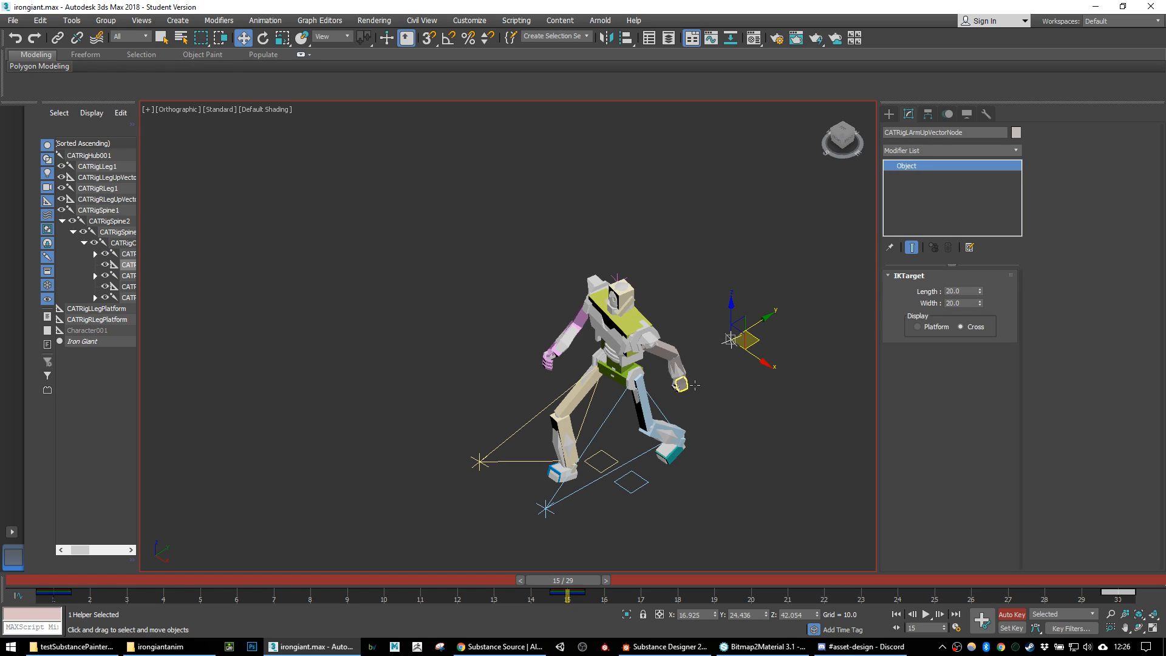
{"action": "middle_click_drag", "start_coordinate": [697, 384], "coordinate": [699, 425], "text": "alt"}
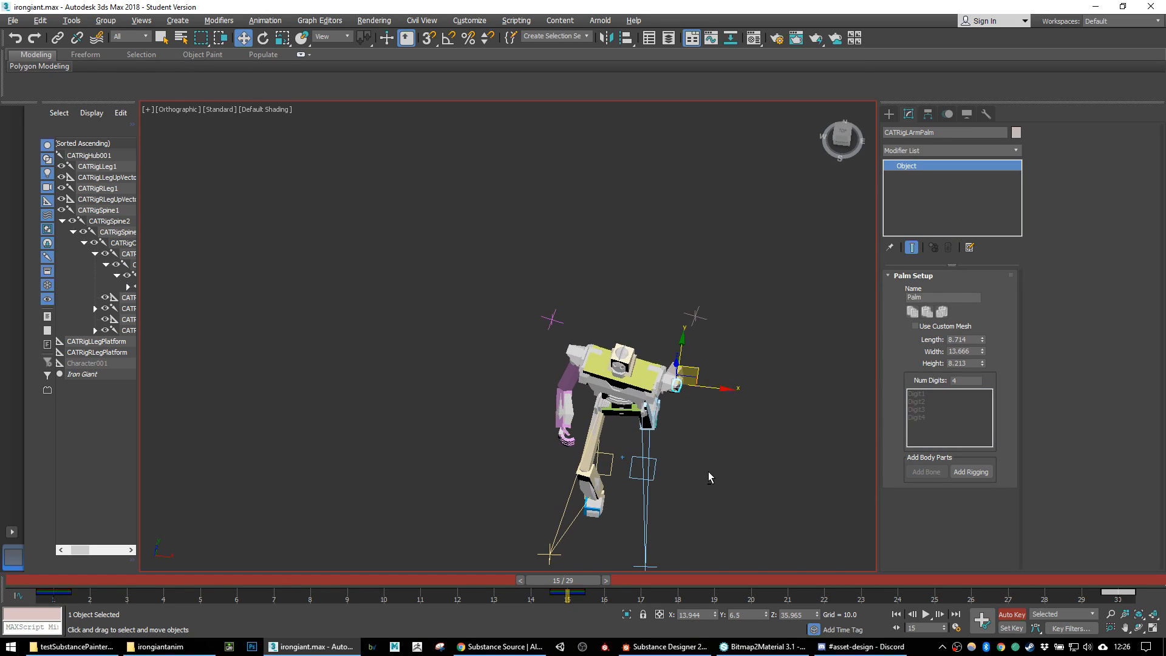
Step: Select the whole rig hierarchy from the pelvis, copy its frame 1 keys to frame 30, and clear the selection
{"action": "left_click_drag", "start_coordinate": [564, 580], "coordinate": [1121, 584]}
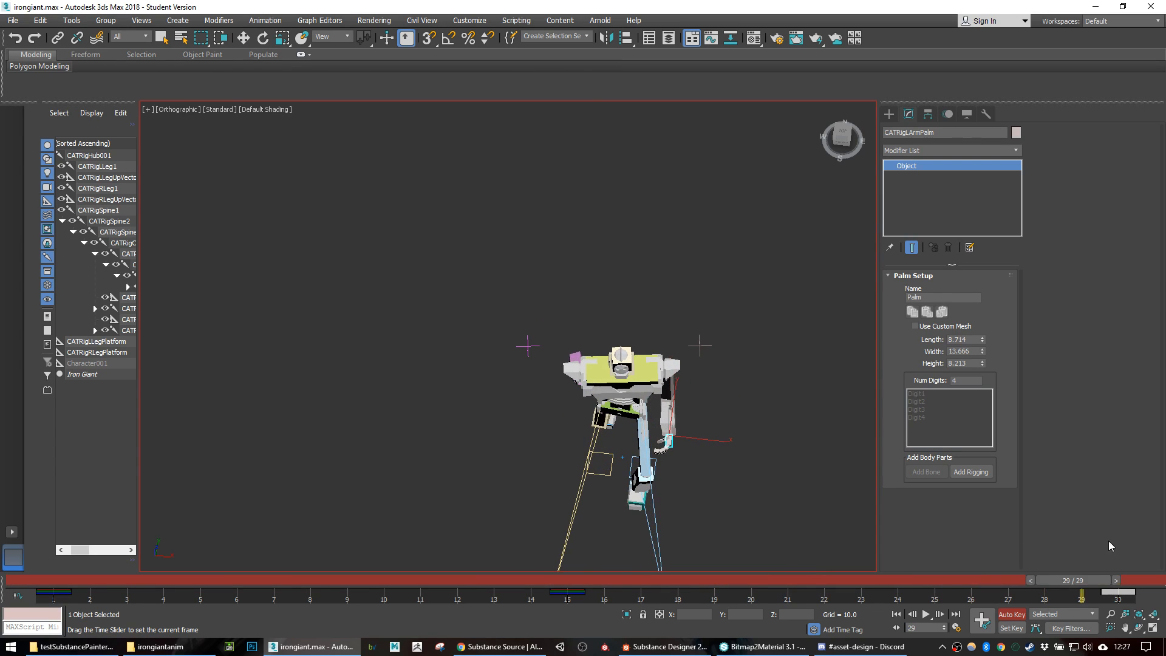
{"action": "key", "text": "w"}
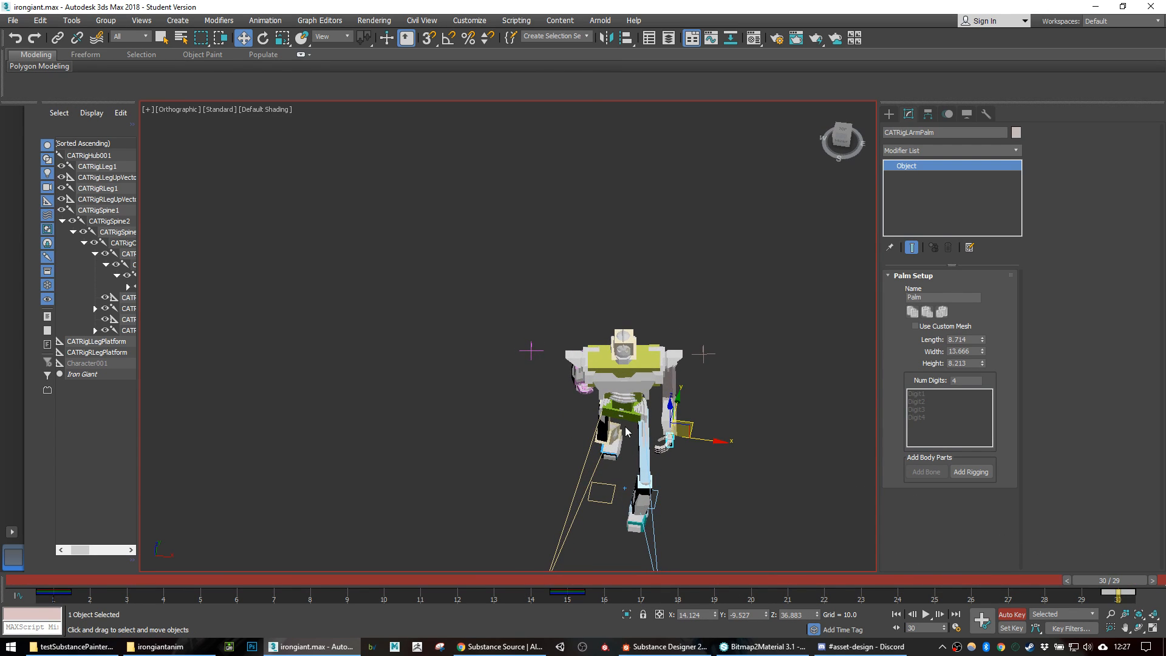
{"action": "double_click", "coordinate": [630, 420]}
{"action": "left_click", "coordinate": [55, 592]}
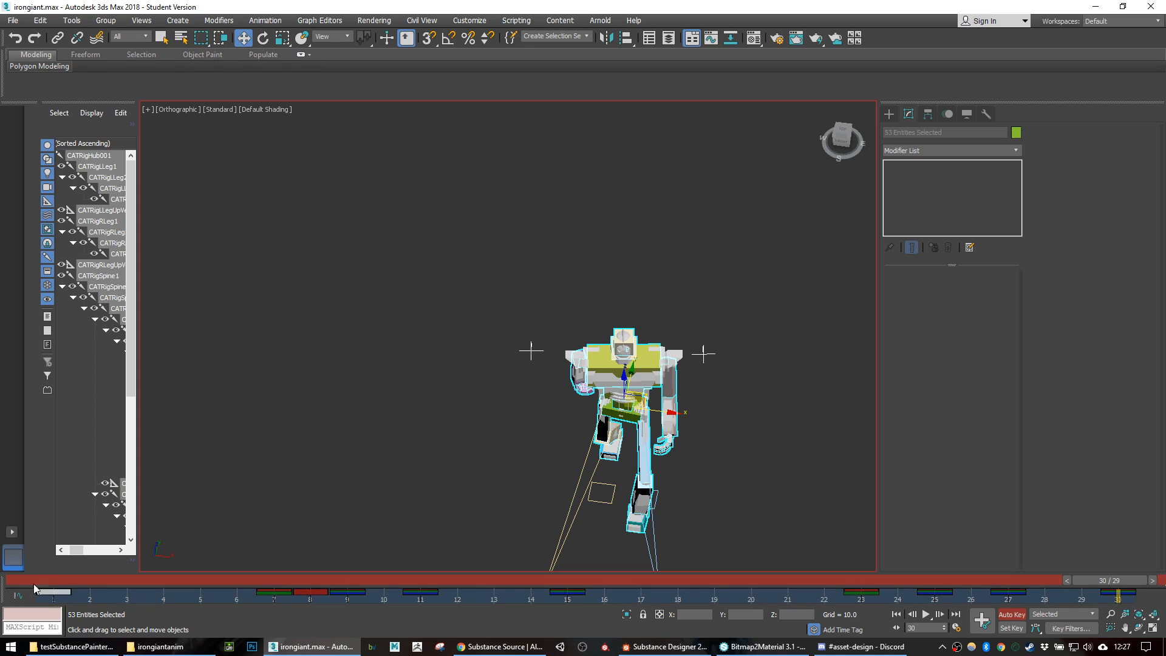
{"action": "left_click_drag", "start_coordinate": [57, 592], "coordinate": [1123, 580], "text": "shift"}
{"action": "left_click", "coordinate": [799, 489]}
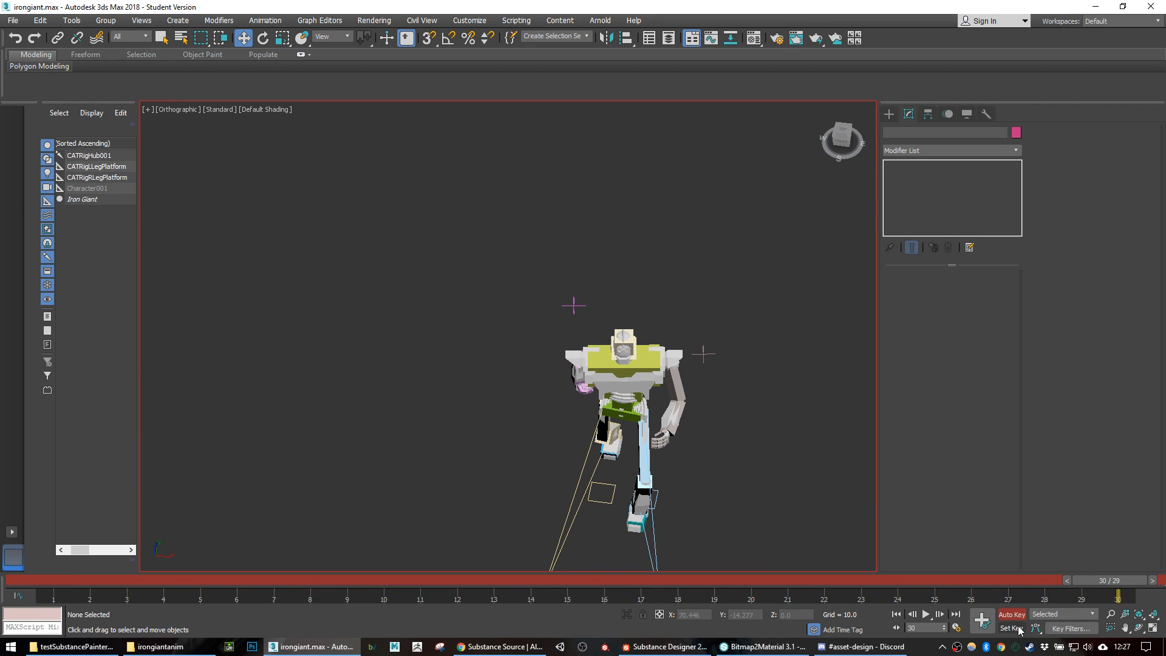
Step: Play the walk cycle and review it from a closer side view
{"action": "left_click", "coordinate": [926, 614]}
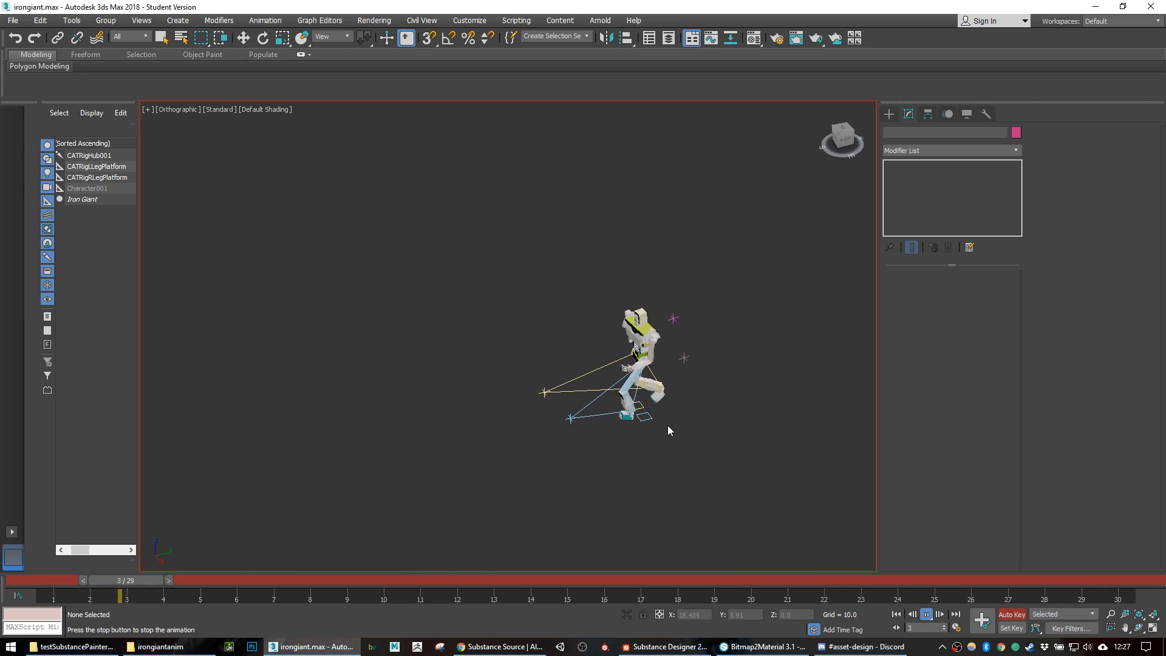
{"action": "middle_click_drag", "start_coordinate": [668, 426], "coordinate": [529, 380], "text": "alt"}
{"action": "scroll", "coordinate": [474, 329], "scroll_direction": "up", "scroll_amount": 3}
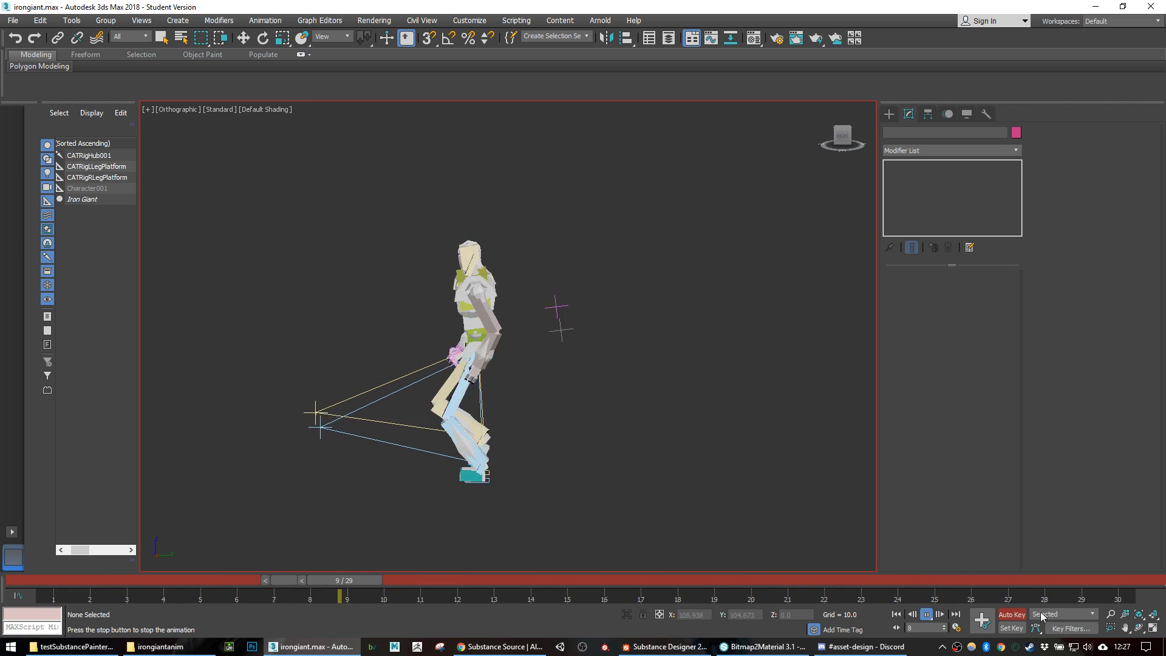
{"action": "left_click", "coordinate": [927, 615]}
Step: Rotate the chest forward at frames 9 and 25, and play the walk cycle to check the lean
{"action": "left_click", "coordinate": [498, 287]}
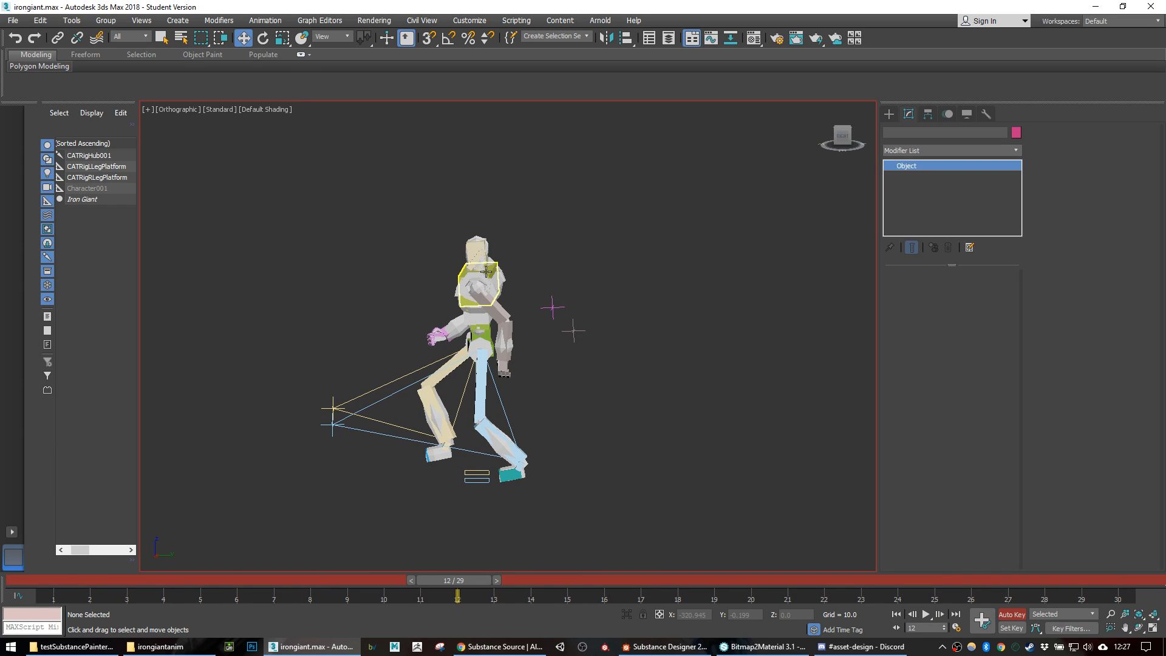
{"action": "left_click", "coordinate": [349, 583]}
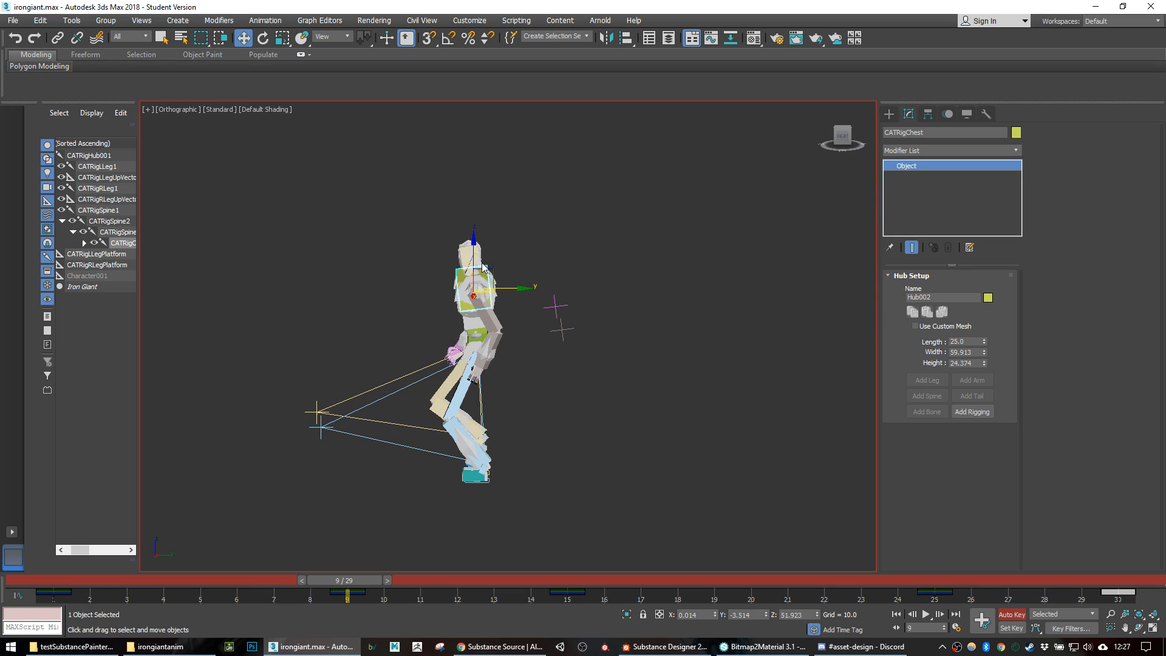
{"action": "key", "text": "e"}
{"action": "left_click_drag", "start_coordinate": [497, 253], "coordinate": [484, 255]}
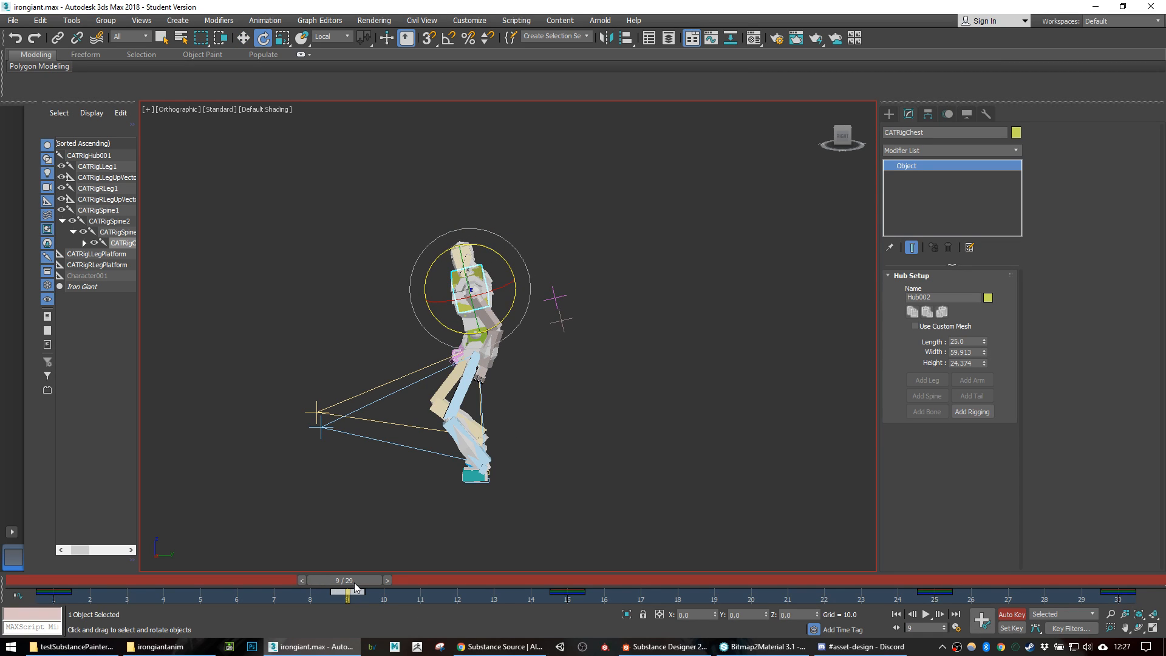
{"action": "left_click_drag", "start_coordinate": [354, 582], "coordinate": [928, 582]}
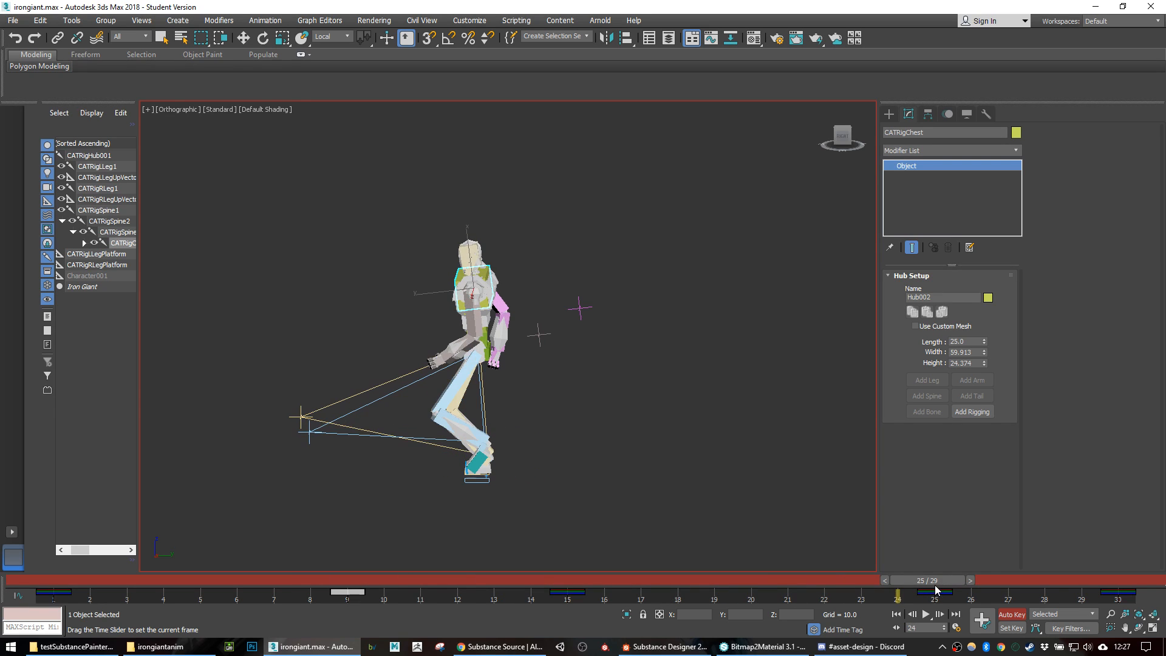
{"action": "left_click_drag", "start_coordinate": [506, 261], "coordinate": [493, 263]}
{"action": "left_click", "coordinate": [925, 614]}
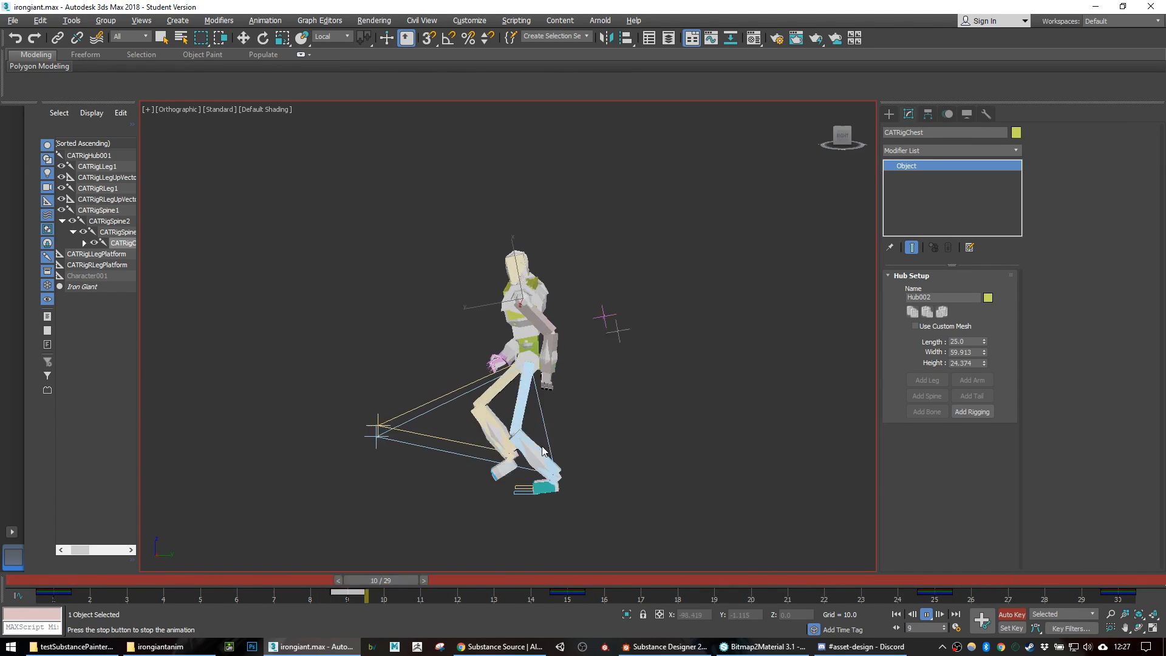
{"action": "left_click", "coordinate": [926, 614]}
Step: Rotate the lifted right foot at about frame 8 and the lifted left foot at about frame 23, and check frame 30
{"action": "scroll", "coordinate": [590, 462], "scroll_direction": "up", "scroll_amount": 4}
{"action": "left_click", "coordinate": [374, 486]}
{"action": "left_click_drag", "start_coordinate": [370, 582], "coordinate": [304, 575]}
{"action": "key", "text": "e"}
{"action": "left_click_drag", "start_coordinate": [557, 463], "coordinate": [560, 415]}
{"action": "left_click_drag", "start_coordinate": [316, 581], "coordinate": [885, 575]}
{"action": "left_click", "coordinate": [572, 501]}
{"action": "left_click_drag", "start_coordinate": [553, 451], "coordinate": [726, 531]}
{"action": "left_click_drag", "start_coordinate": [837, 577], "coordinate": [1117, 611]}
{"action": "key", "text": "e"}
Step: Clear the selection, save the scene, and play the walk cycle from a three-quarter view
{"action": "scroll", "coordinate": [614, 432], "scroll_direction": "down", "scroll_amount": 4}
{"action": "middle_click_drag", "start_coordinate": [575, 419], "coordinate": [658, 428], "text": "alt"}
{"action": "left_click", "coordinate": [725, 495]}
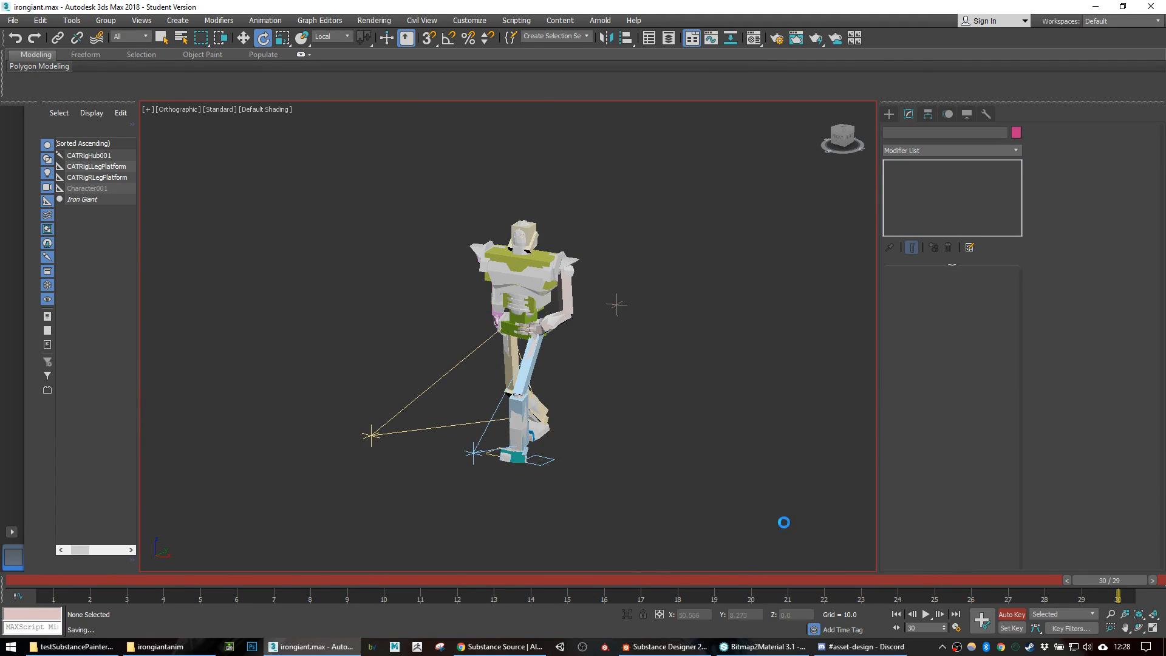
{"action": "left_click", "coordinate": [929, 615]}
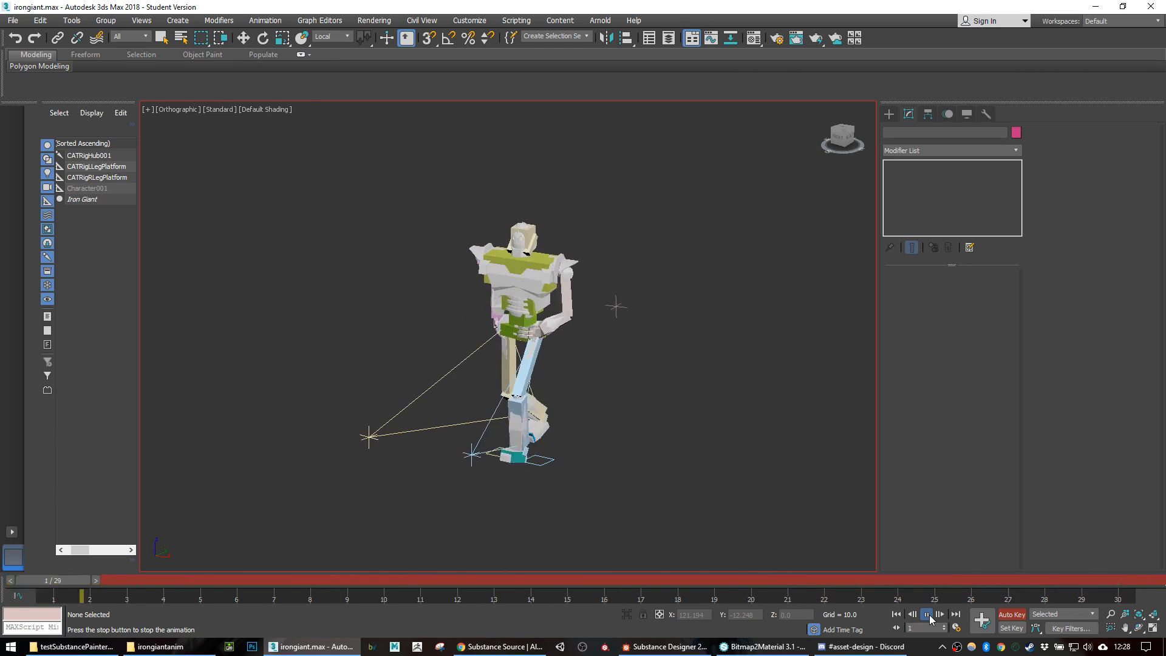
{"action": "left_click", "coordinate": [928, 614]}
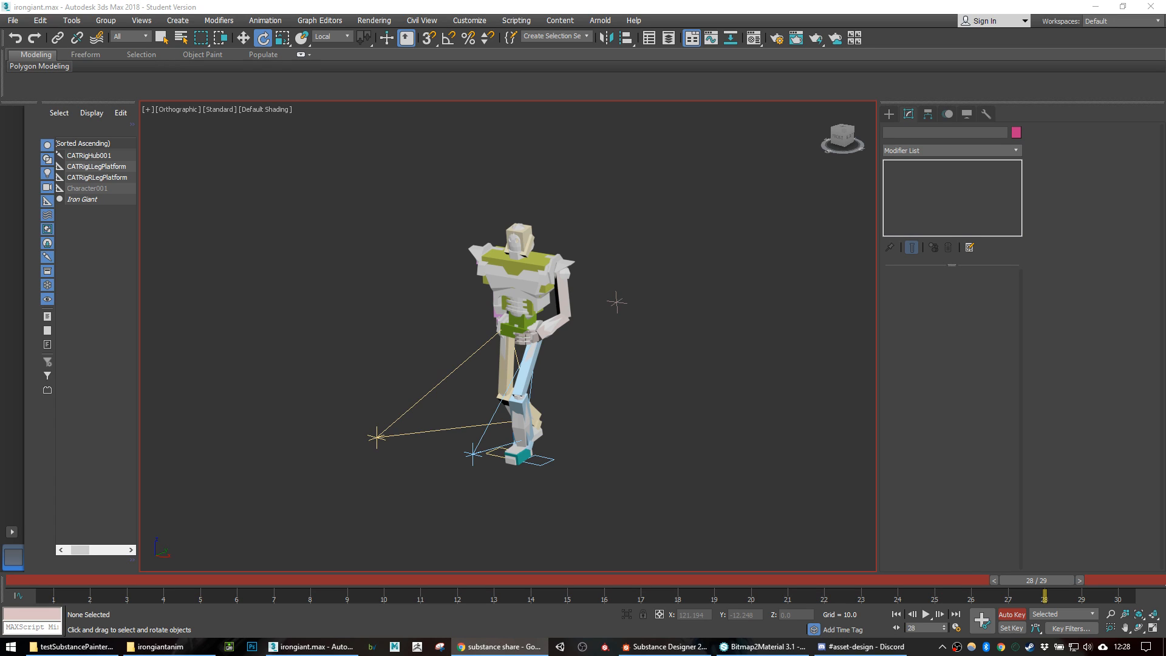
{"action": "key", "text": "ctrl+t"}
{"action": "middle_click_drag", "start_coordinate": [580, 384], "coordinate": [625, 409]}
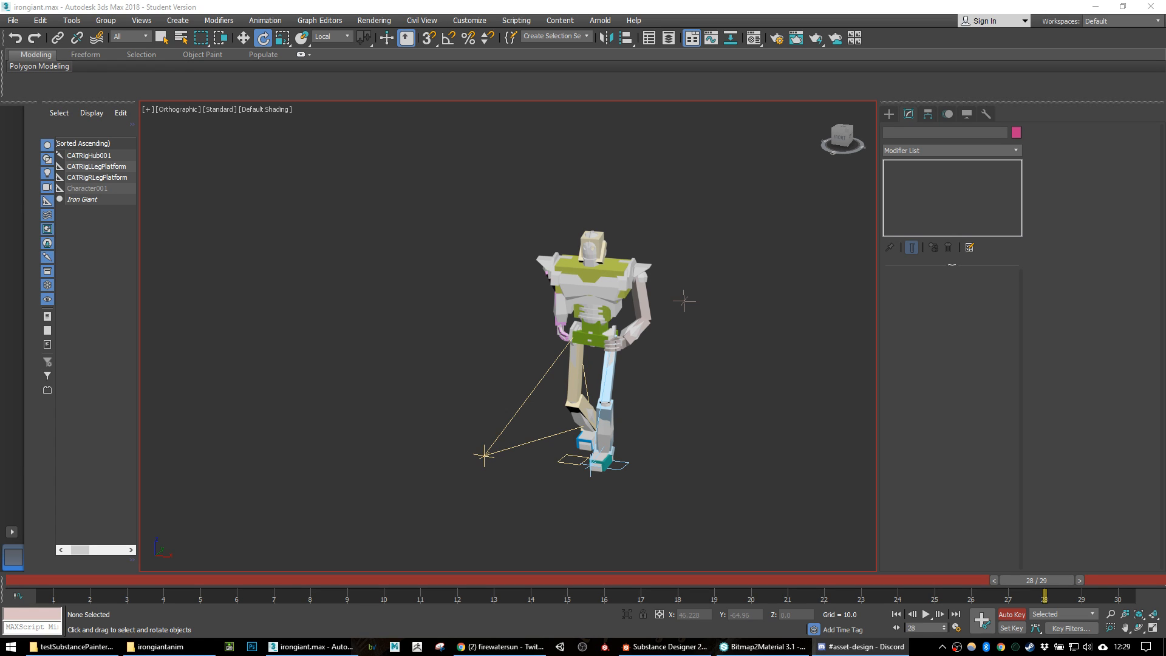
{"action": "key", "text": "ctrl+t"}
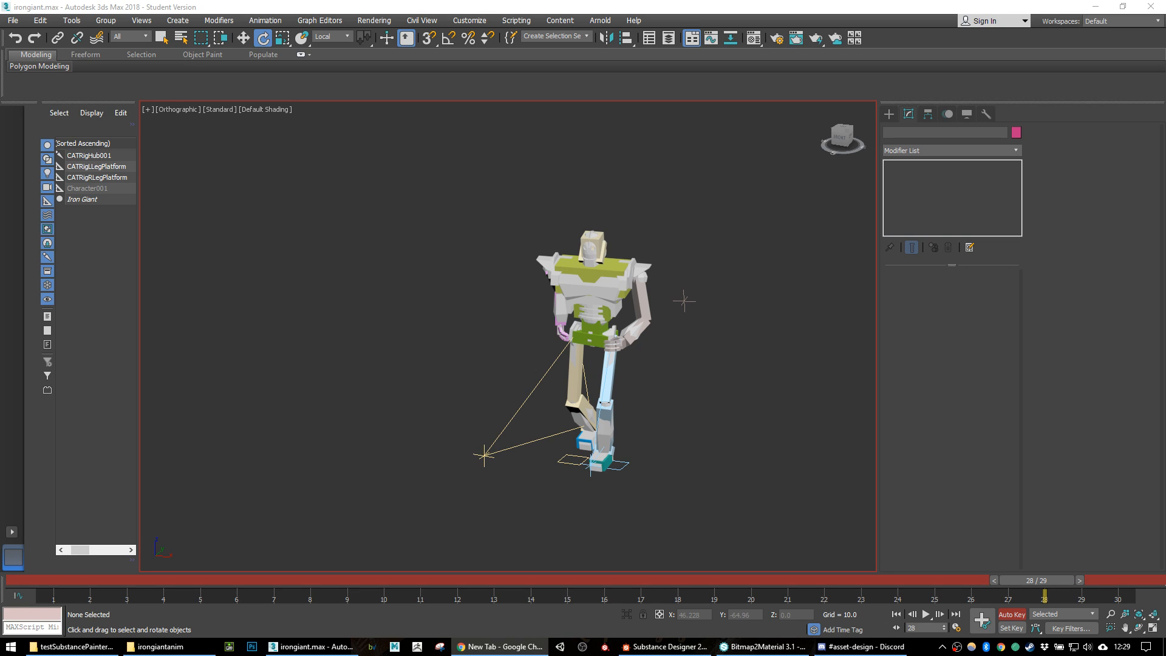
{"action": "key", "text": "Return"}
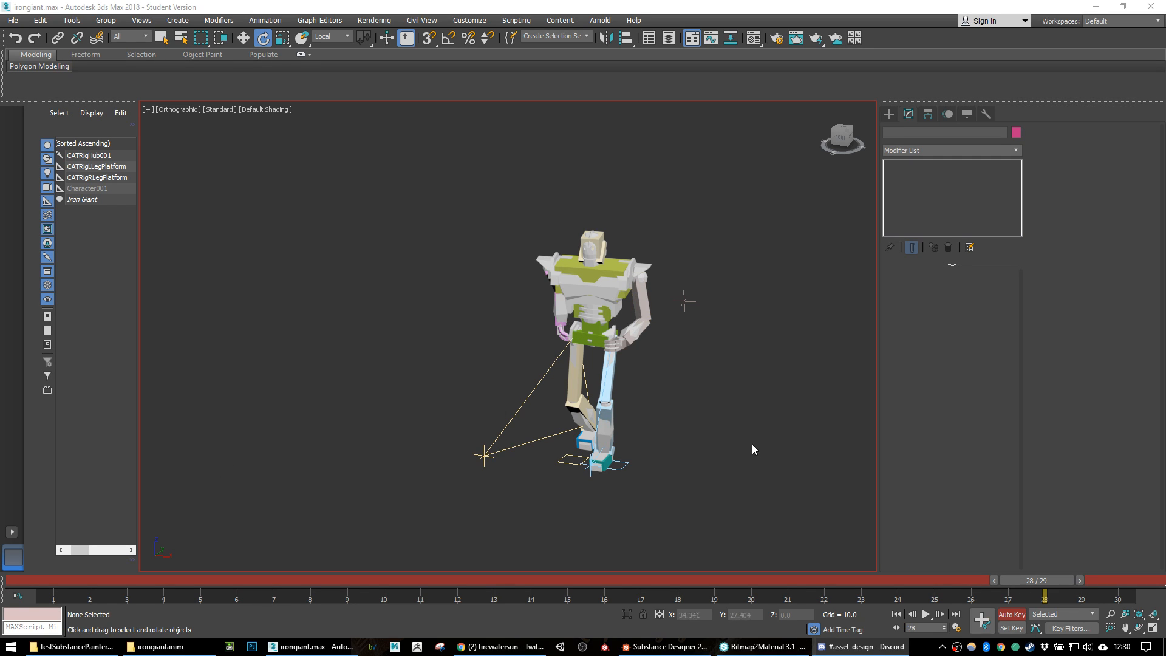
Step: Select the whole rig hierarchy from the pelvis and compare the pose at frame 30 with frame 1
{"action": "left_click_drag", "start_coordinate": [1043, 586], "coordinate": [1118, 583]}
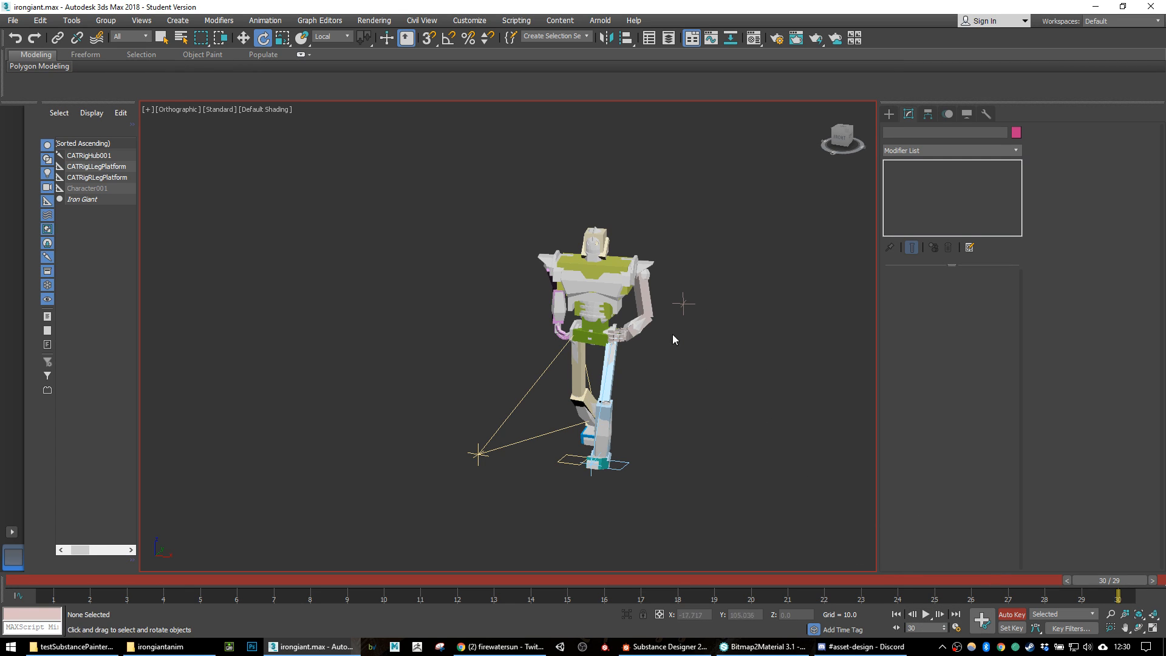
{"action": "double_click", "coordinate": [590, 338]}
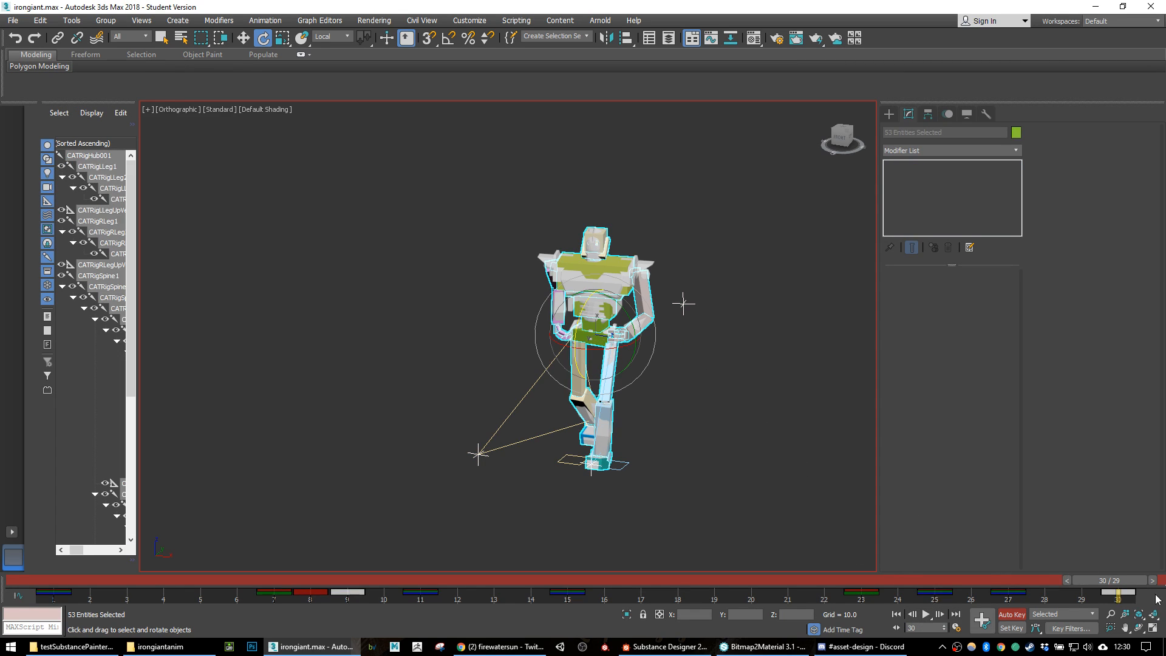
{"action": "left_click_drag", "start_coordinate": [1116, 581], "coordinate": [55, 581]}
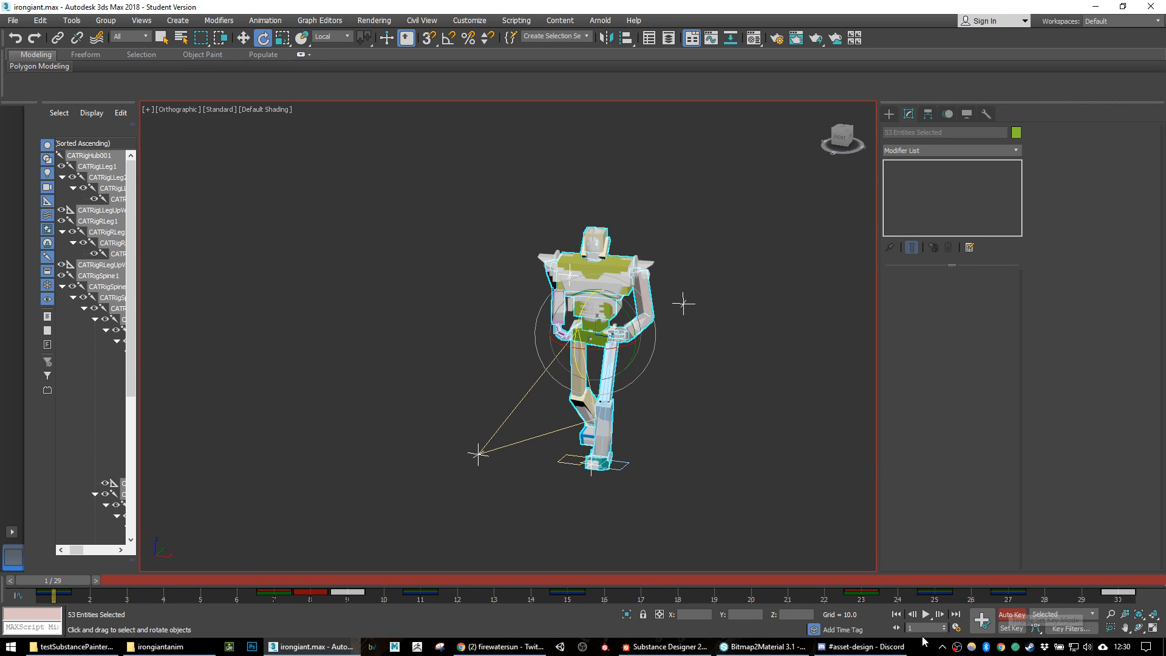
Step: Set the animation range to frames 31 to 100 and clear the rig selection
{"action": "left_click", "coordinate": [956, 628]}
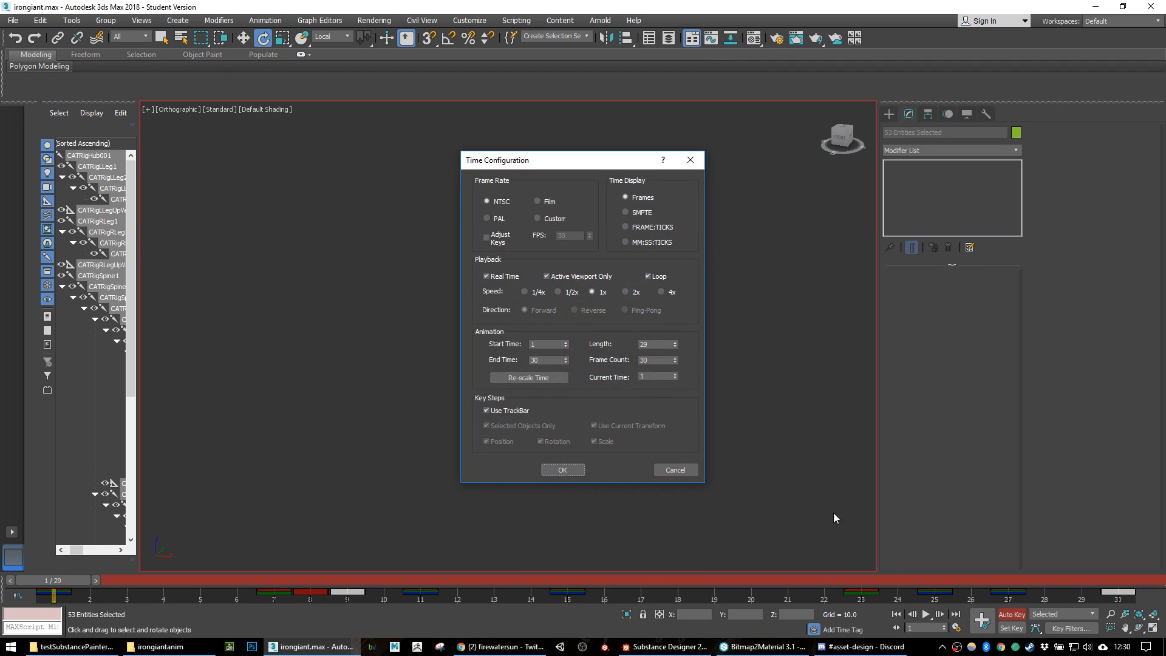
{"action": "double_click", "coordinate": [540, 344]}
{"action": "key", "text": "Tab"}
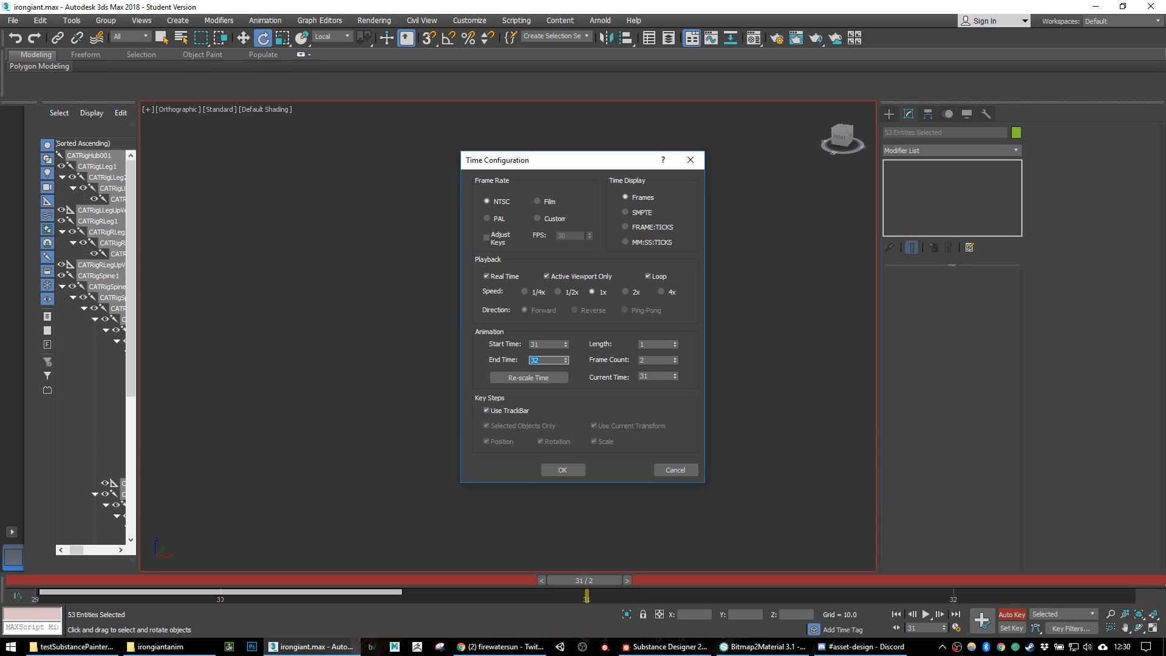
{"action": "type", "text": "100"}
{"action": "key", "text": "Return"}
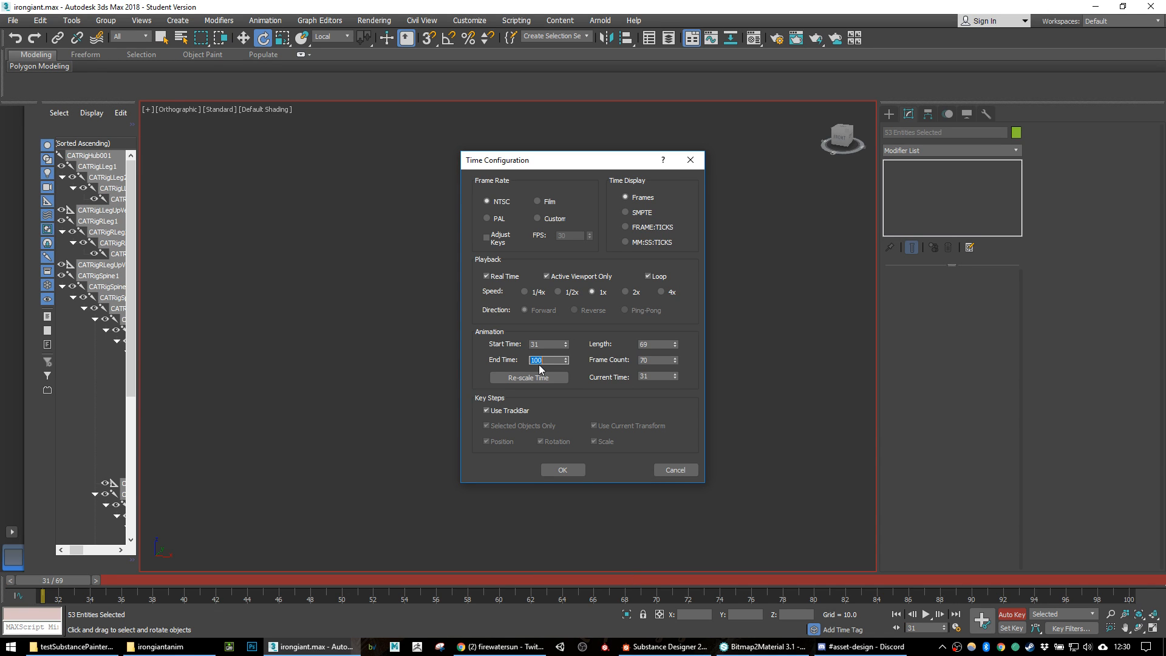
{"action": "left_click", "coordinate": [564, 469]}
{"action": "middle_click_drag", "start_coordinate": [628, 410], "coordinate": [579, 397], "text": "alt"}
{"action": "left_click", "coordinate": [685, 426]}
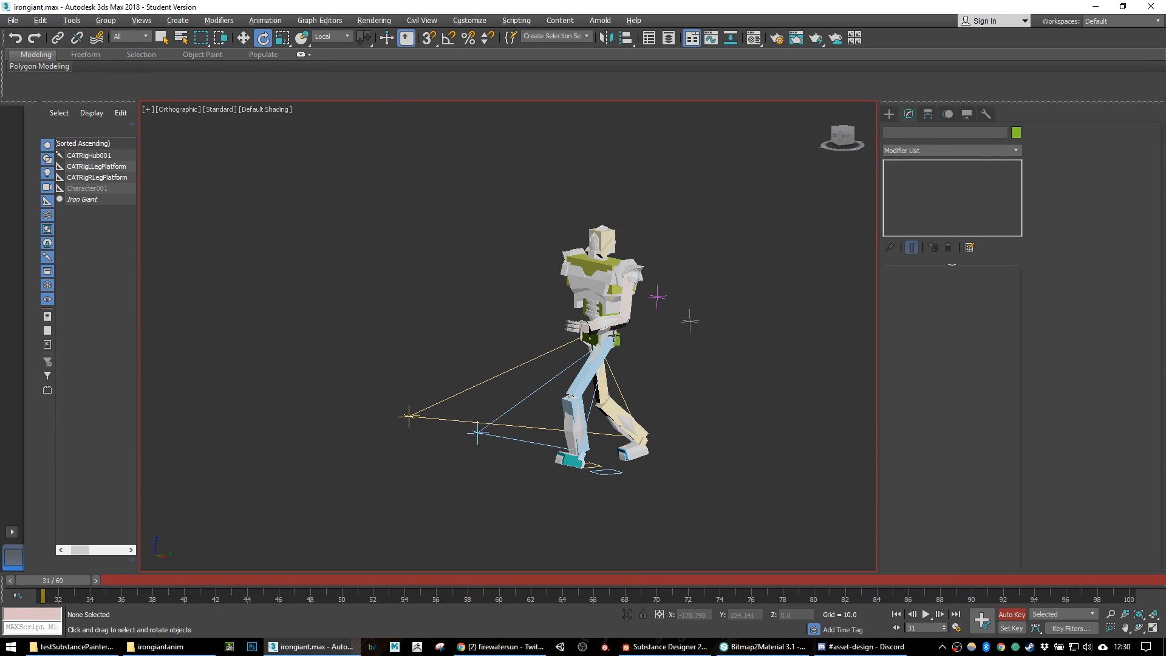
{"action": "left_click_drag", "start_coordinate": [61, 577], "coordinate": [61, 577]}
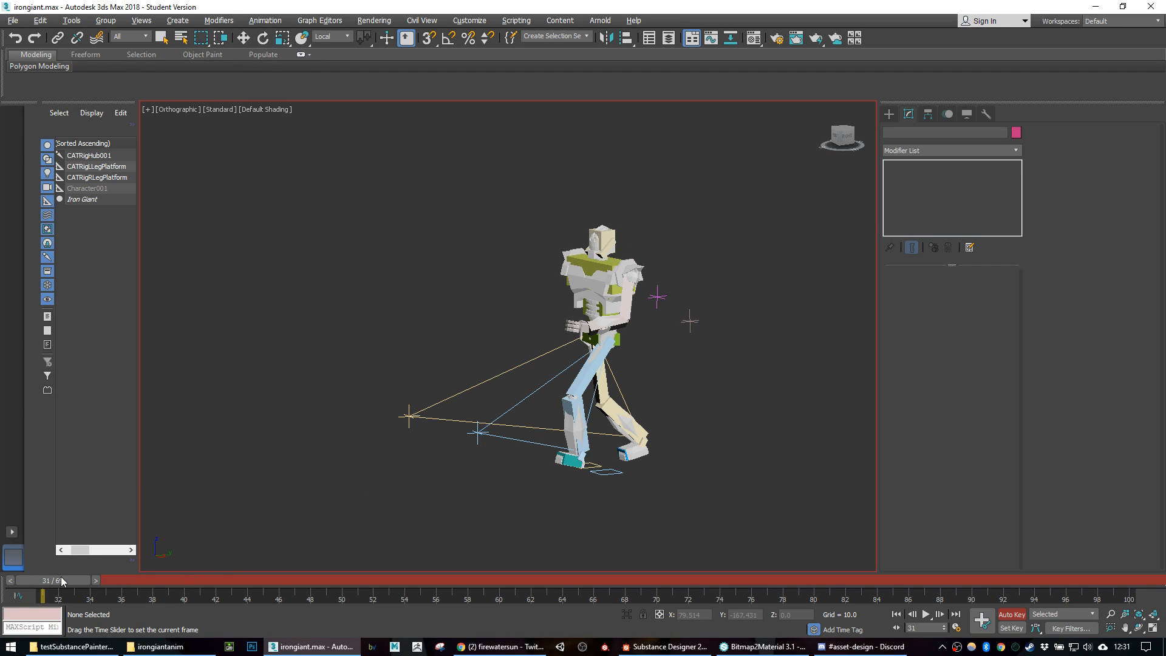
Step: Extend the animation range back to frame 0, select the whole rig, and copy its frame 0 keys to frame 31
{"action": "key", "text": "e"}
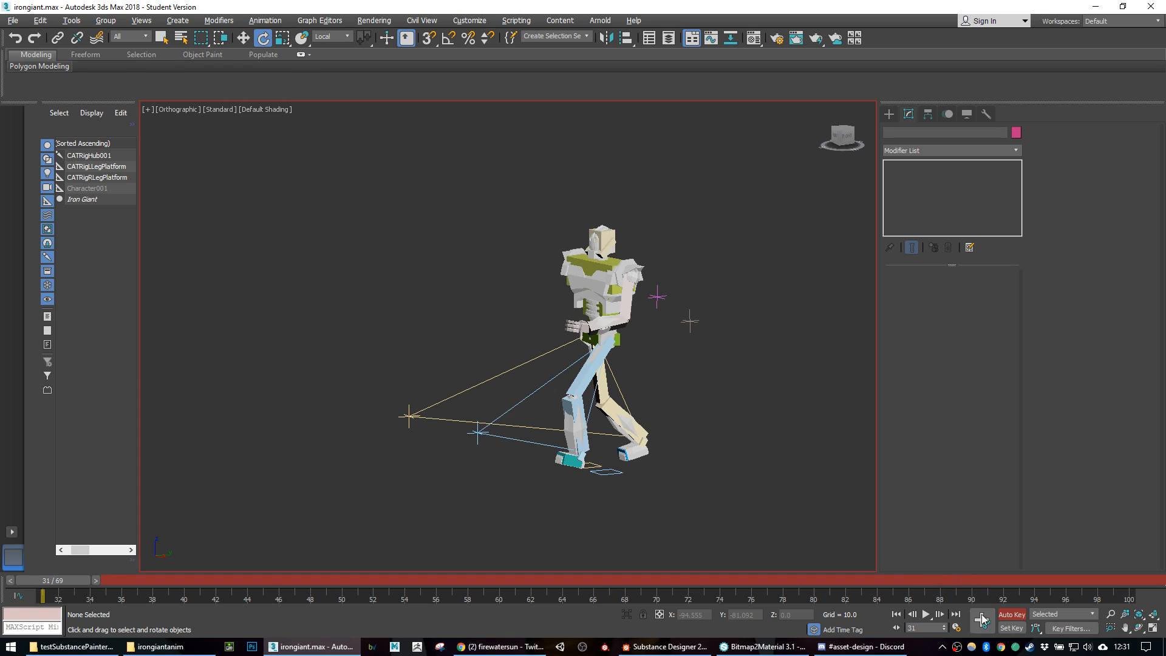
{"action": "left_click", "coordinate": [956, 627]}
{"action": "double_click", "coordinate": [548, 344]}
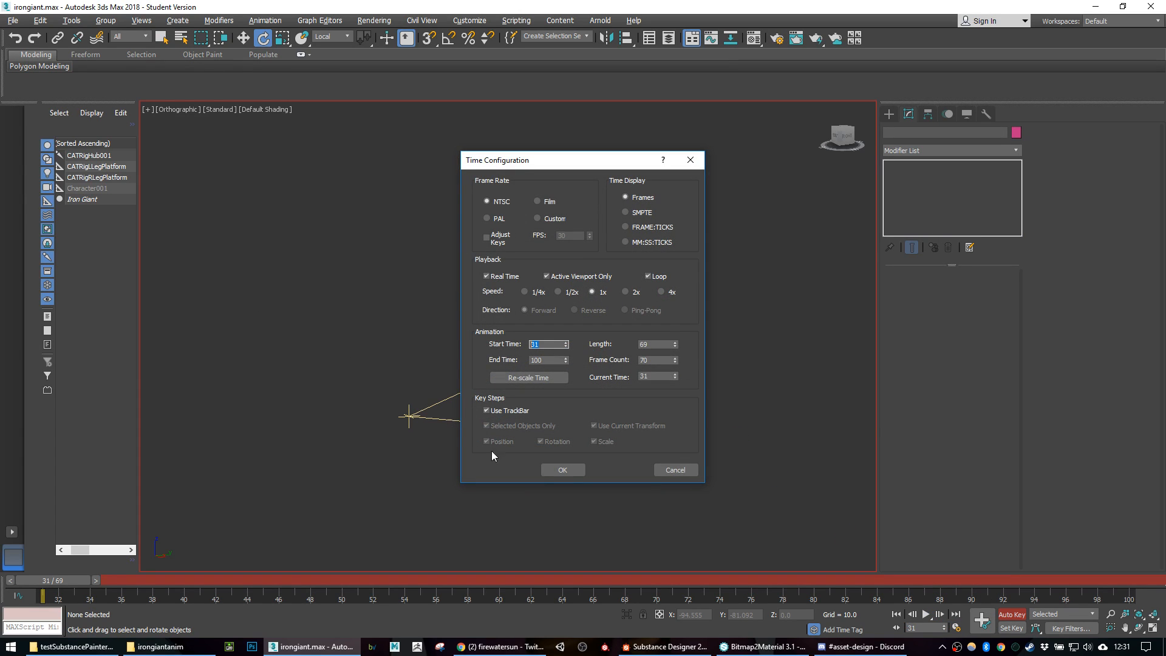
{"action": "left_click", "coordinate": [565, 473]}
{"action": "double_click", "coordinate": [616, 337]}
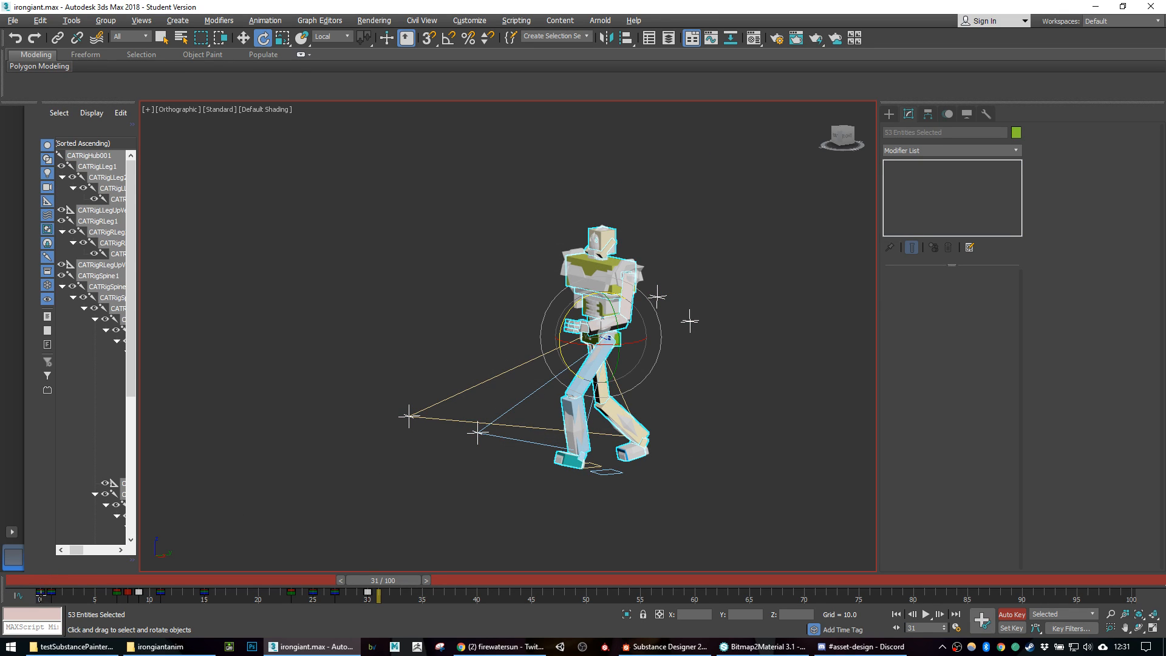
{"action": "left_click_drag", "start_coordinate": [39, 592], "coordinate": [399, 581], "text": "shift"}
{"action": "key", "text": "e"}
Step: Set the animation range to start at frame 31 and end at frame 120
{"action": "left_click", "coordinate": [959, 630]}
{"action": "left_click", "coordinate": [545, 346]}
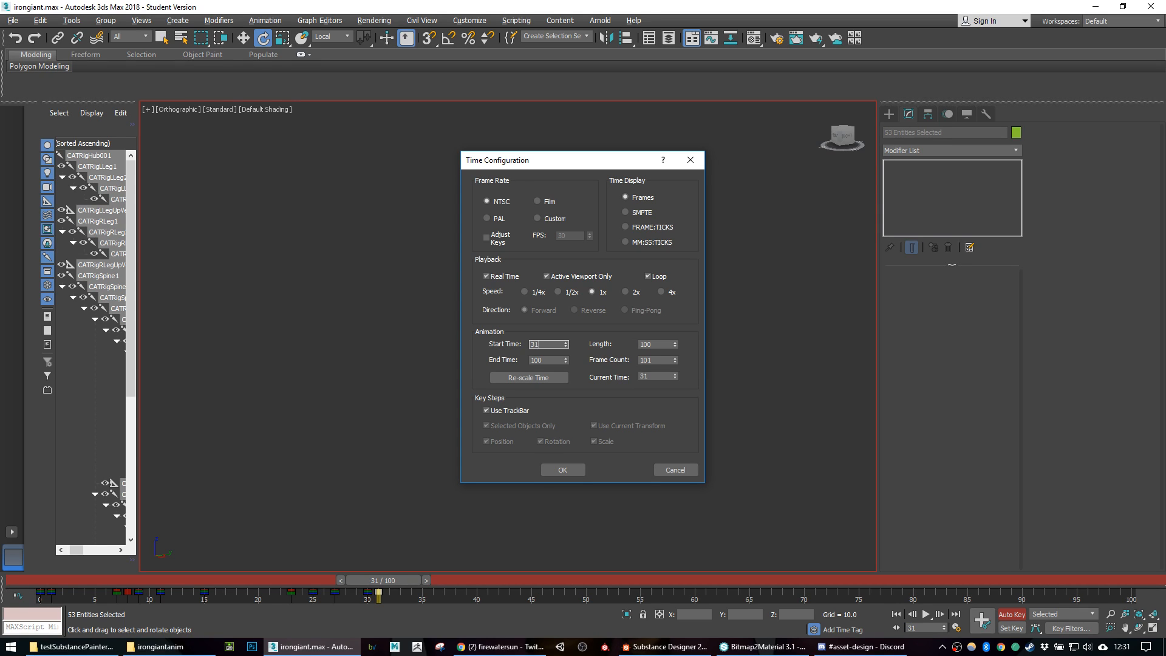
{"action": "key", "text": "Tab"}
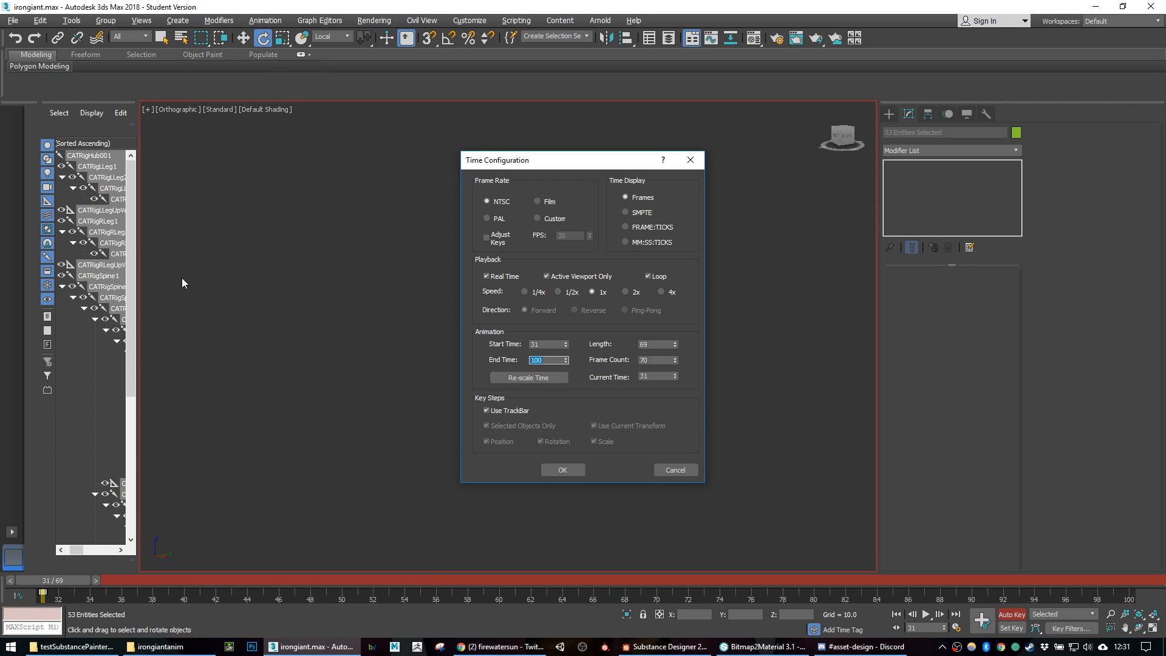
{"action": "key", "text": "Return"}
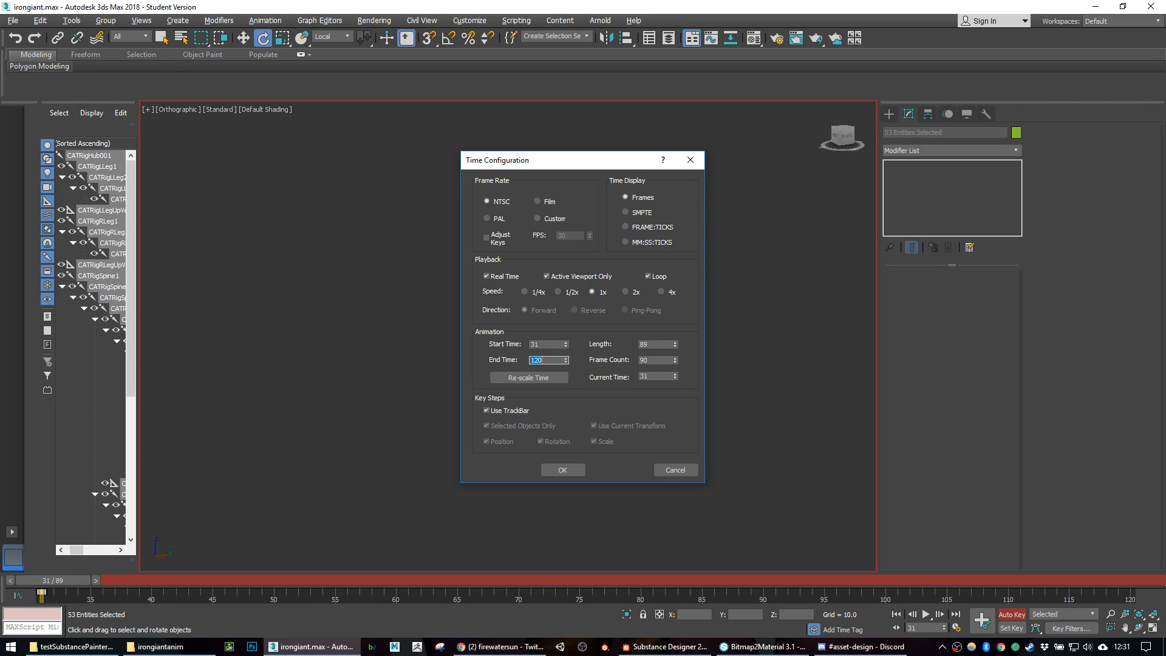
{"action": "left_click", "coordinate": [553, 470]}
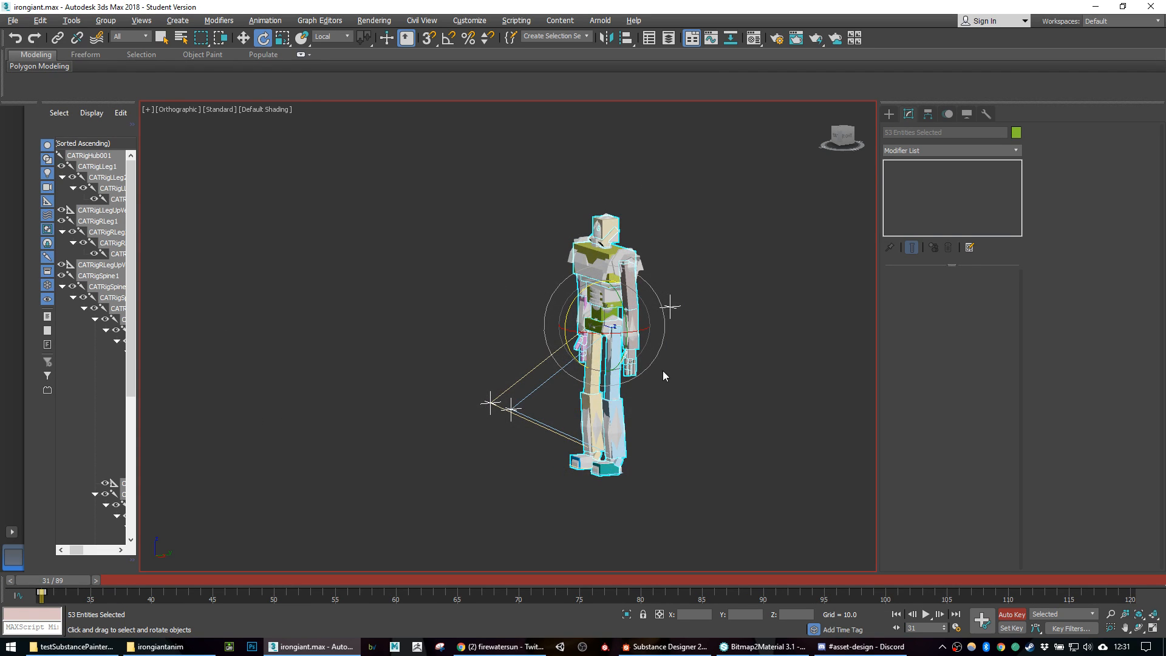
Step: Select only the pelvis hub and lower it slightly at frame 31 so the knees bend
{"action": "left_click", "coordinate": [690, 333]}
{"action": "left_click", "coordinate": [608, 327]}
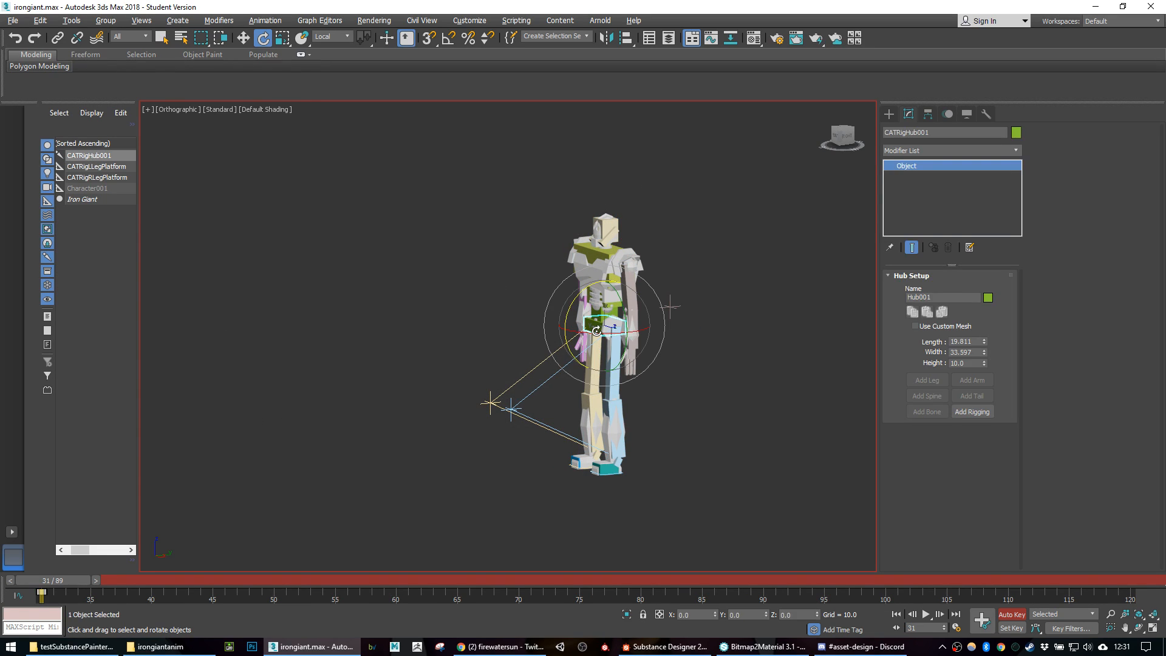
{"action": "double_click", "coordinate": [602, 328]}
{"action": "scroll", "coordinate": [665, 344], "scroll_direction": "up", "scroll_amount": 5}
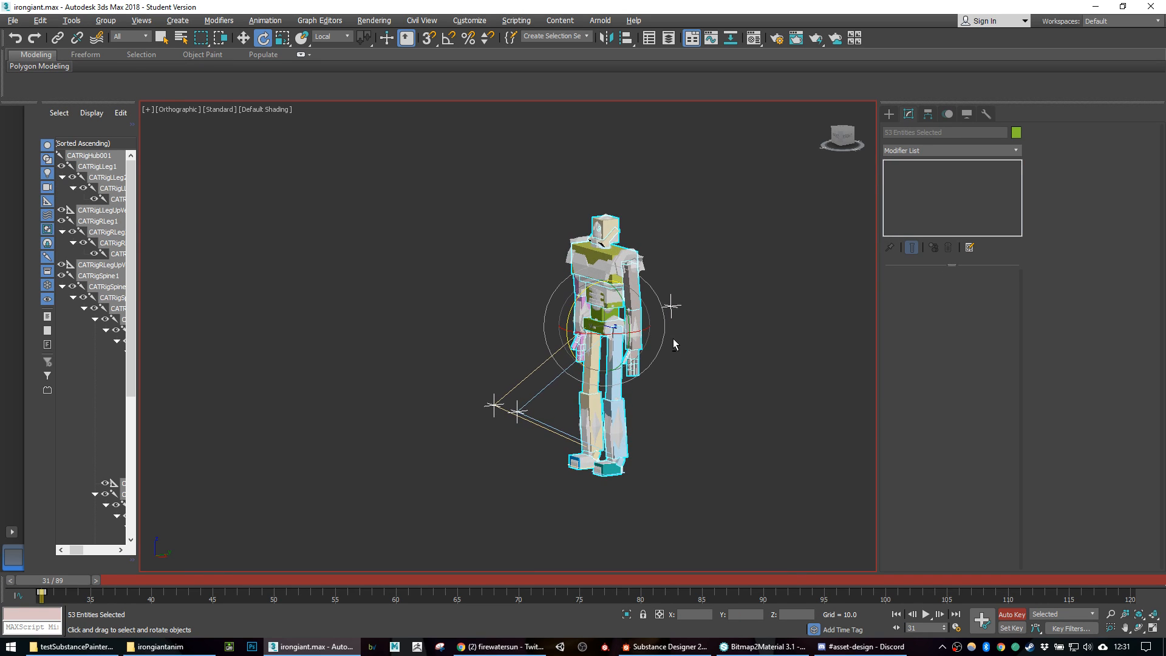
{"action": "left_click", "coordinate": [554, 306]}
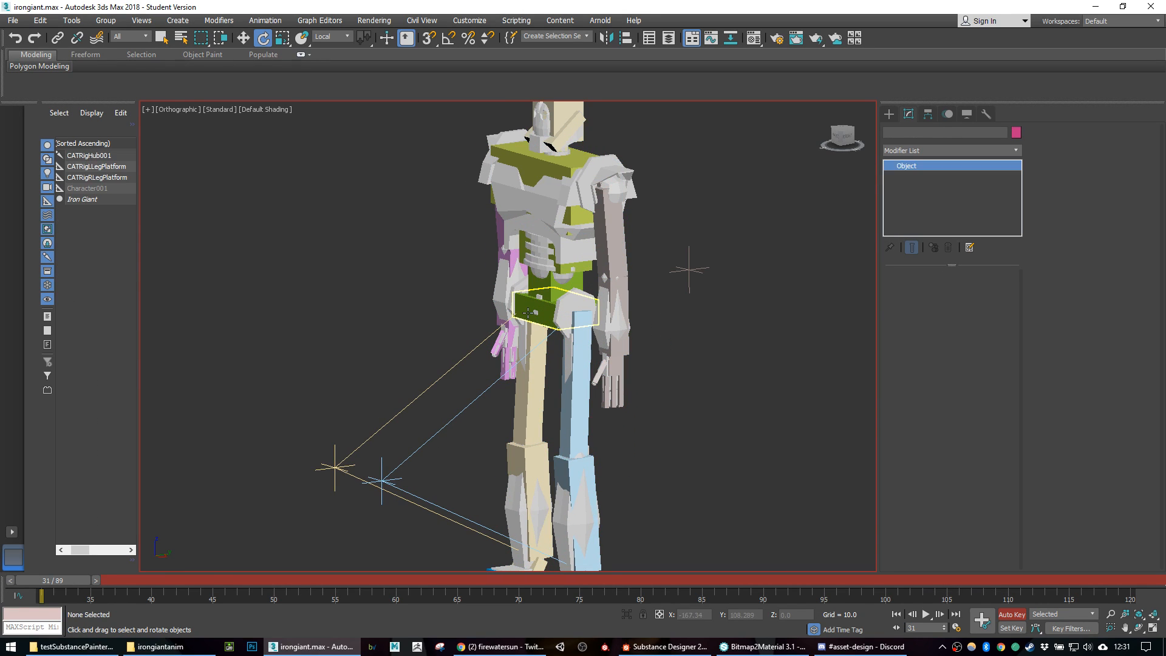
{"action": "key", "text": "w"}
{"action": "left_click_drag", "start_coordinate": [553, 260], "coordinate": [554, 269]}
Step: Rotate the chest slightly forward and adjust the head's rotation at frame 31
{"action": "key", "text": "e"}
{"action": "left_click", "coordinate": [547, 181]}
{"action": "left_click_drag", "start_coordinate": [531, 160], "coordinate": [522, 170]}
{"action": "left_click", "coordinate": [548, 131]}
{"action": "middle_click_drag", "start_coordinate": [549, 131], "coordinate": [548, 169]}
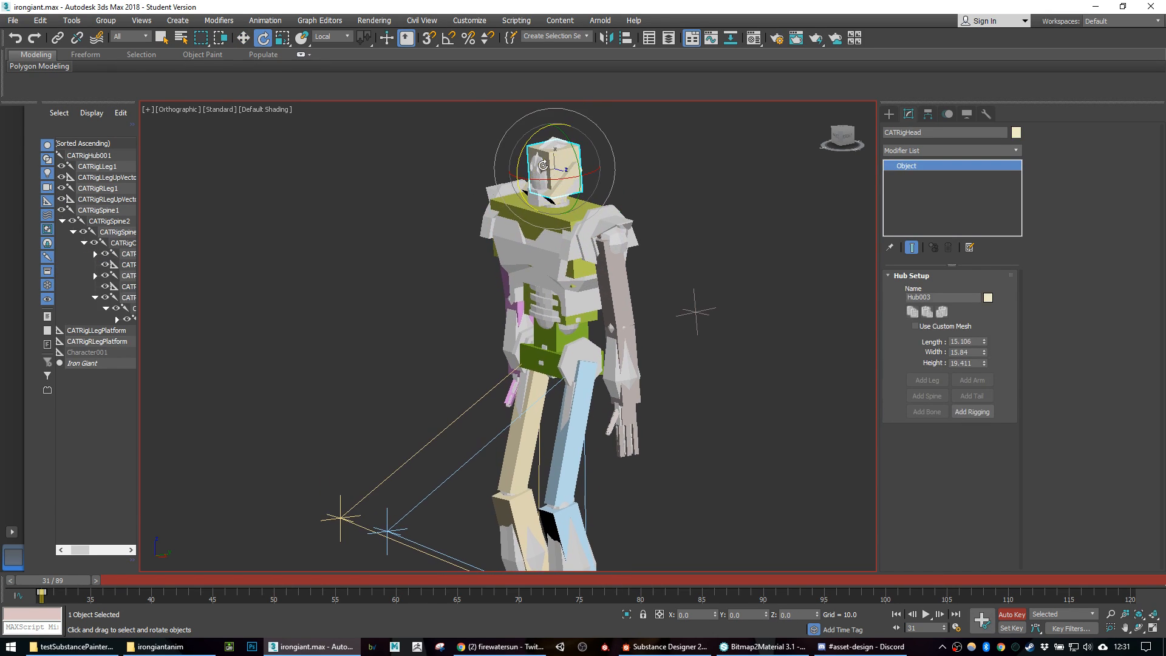
Step: Nudge the left palm and reposition the left and right elbow targets behind the arms at frame 31
{"action": "left_click", "coordinate": [629, 410]}
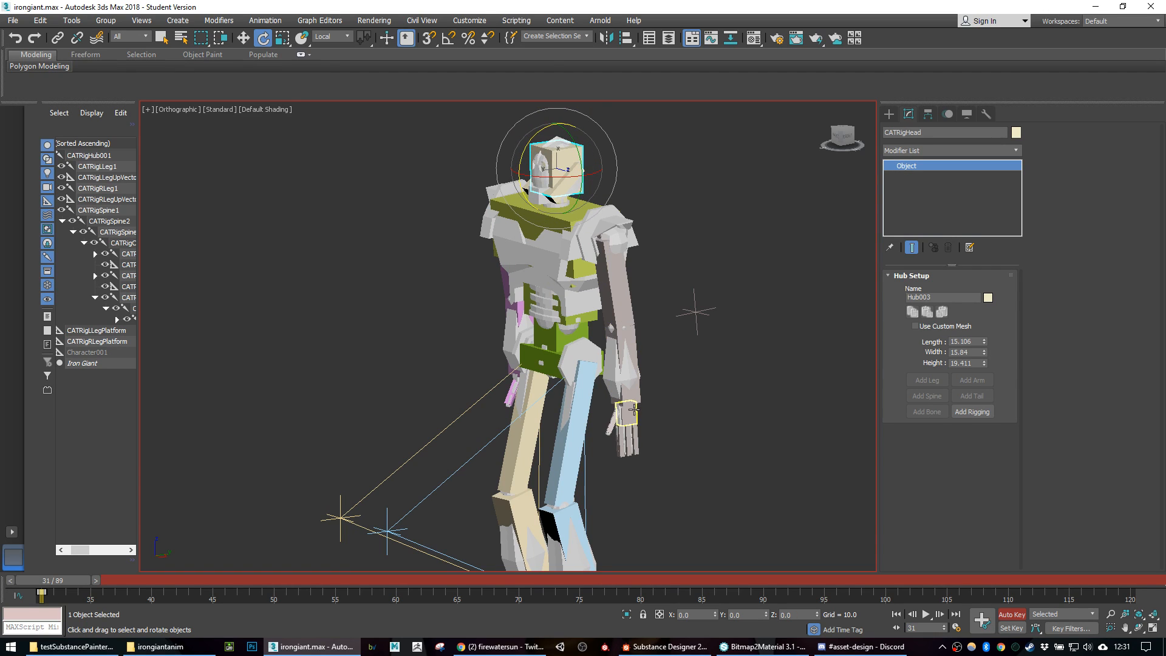
{"action": "key", "text": "w"}
{"action": "left_click_drag", "start_coordinate": [632, 387], "coordinate": [629, 377]}
{"action": "middle_click_drag", "start_coordinate": [577, 400], "coordinate": [624, 404], "text": "alt"}
{"action": "middle_click_drag", "start_coordinate": [487, 423], "coordinate": [610, 340], "text": "alt"}
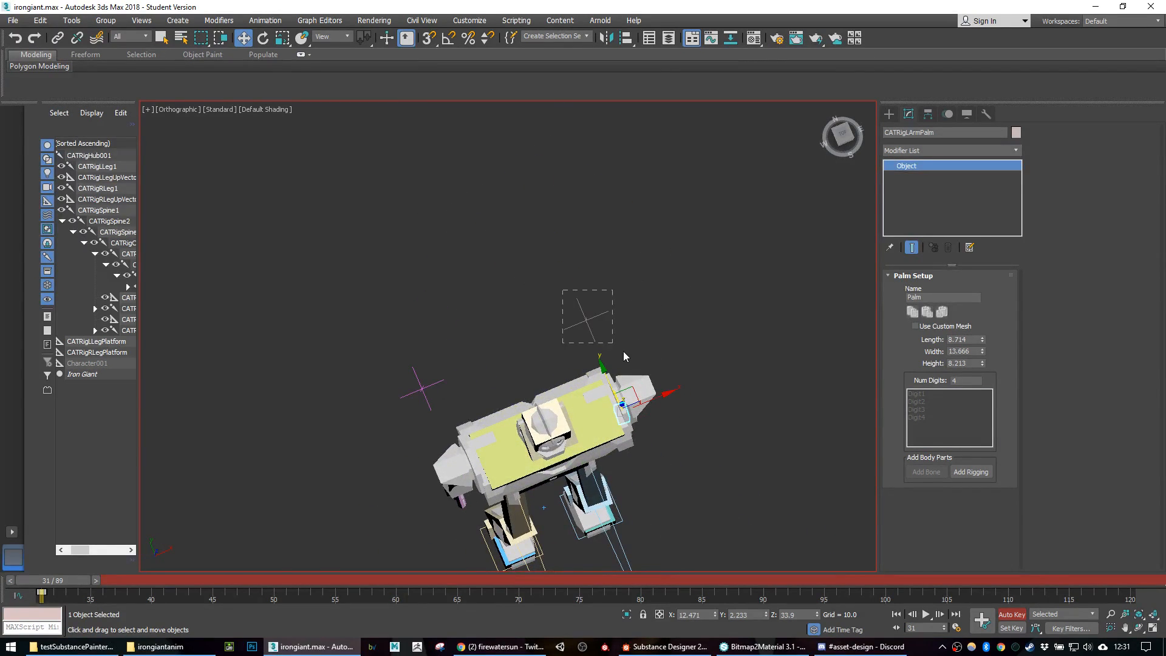
{"action": "left_click", "coordinate": [612, 317]}
{"action": "left_click", "coordinate": [612, 317]}
{"action": "left_click_drag", "start_coordinate": [464, 410], "coordinate": [442, 388]}
{"action": "middle_click_drag", "start_coordinate": [441, 388], "coordinate": [458, 509], "text": "alt"}
Step: Select both palms and move them forward and up together to bend the elbows at frame 31
{"action": "left_click", "coordinate": [488, 486]}
{"action": "middle_click_drag", "start_coordinate": [739, 435], "coordinate": [665, 462], "text": "alt"}
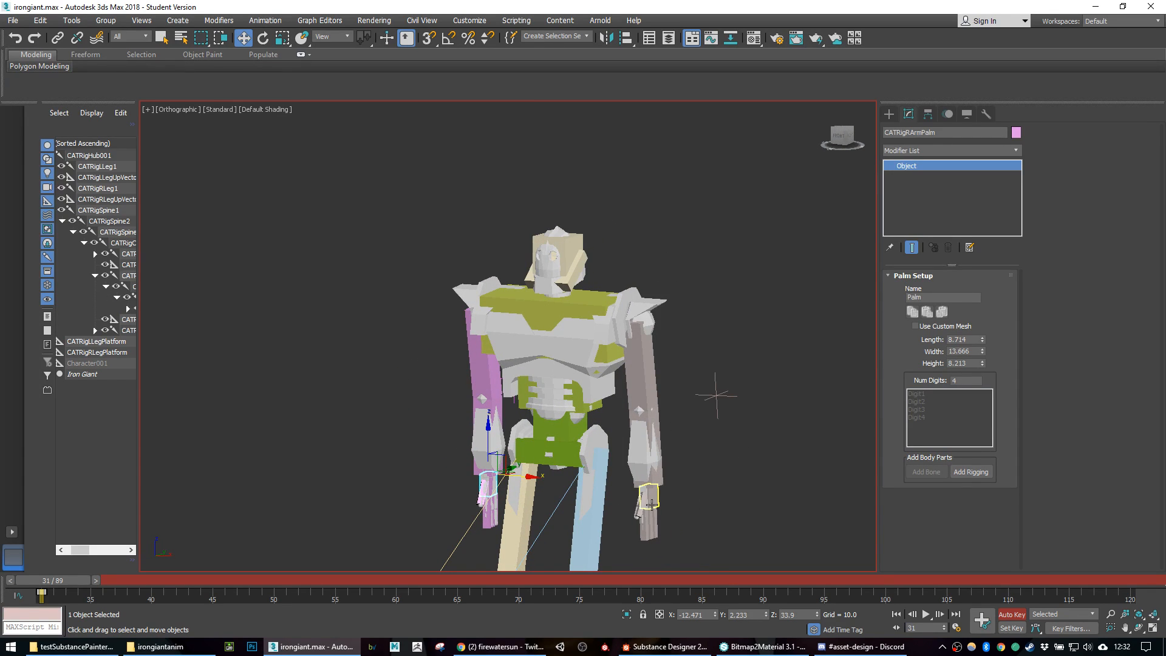
{"action": "left_click", "coordinate": [647, 488], "text": "ctrl"}
{"action": "middle_click_drag", "start_coordinate": [443, 475], "coordinate": [573, 478], "text": "alt"}
{"action": "left_click_drag", "start_coordinate": [517, 478], "coordinate": [583, 438]}
Step: Rotate the left palm at frame 31 into a relaxed hanging pose
{"action": "key", "text": "e"}
{"action": "middle_click_drag", "start_coordinate": [657, 459], "coordinate": [738, 503], "text": "alt"}
{"action": "left_click", "coordinate": [737, 503]}
{"action": "left_click", "coordinate": [669, 481]}
{"action": "middle_click_drag", "start_coordinate": [669, 481], "coordinate": [755, 491], "text": "alt"}
{"action": "left_click_drag", "start_coordinate": [717, 476], "coordinate": [725, 447]}
{"action": "middle_click_drag", "start_coordinate": [725, 448], "coordinate": [695, 365]}
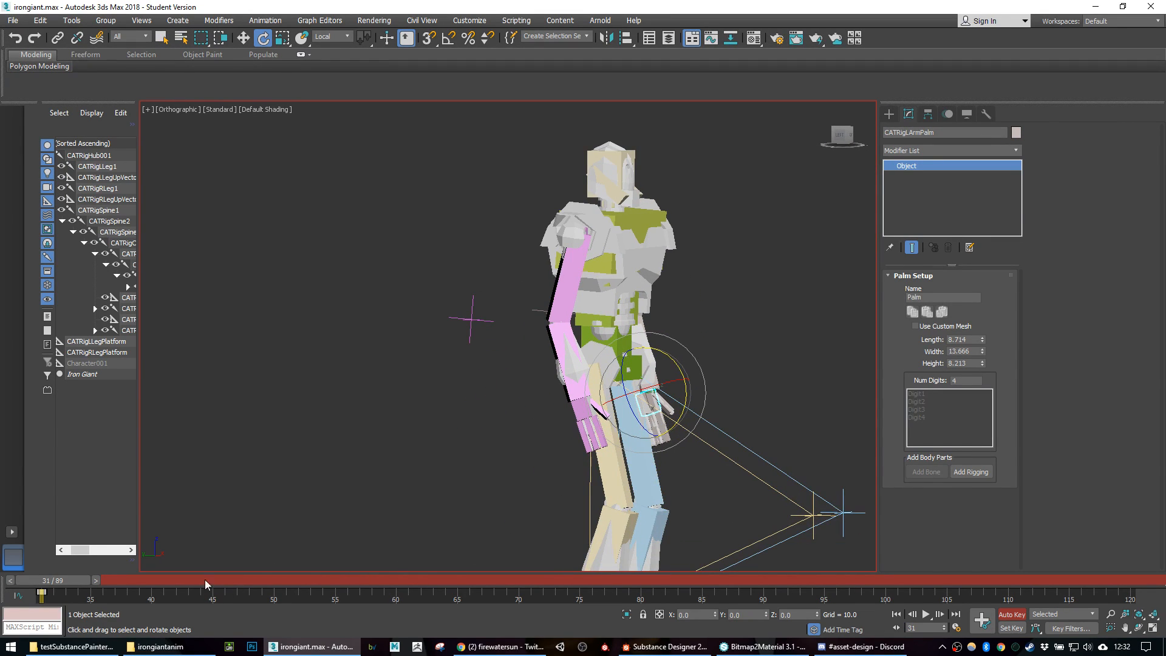
Step: Curl all left-hand digits without the palm, and rotate the base of the left thumb at frame 31
{"action": "key", "text": "ctrl+Page_Down"}
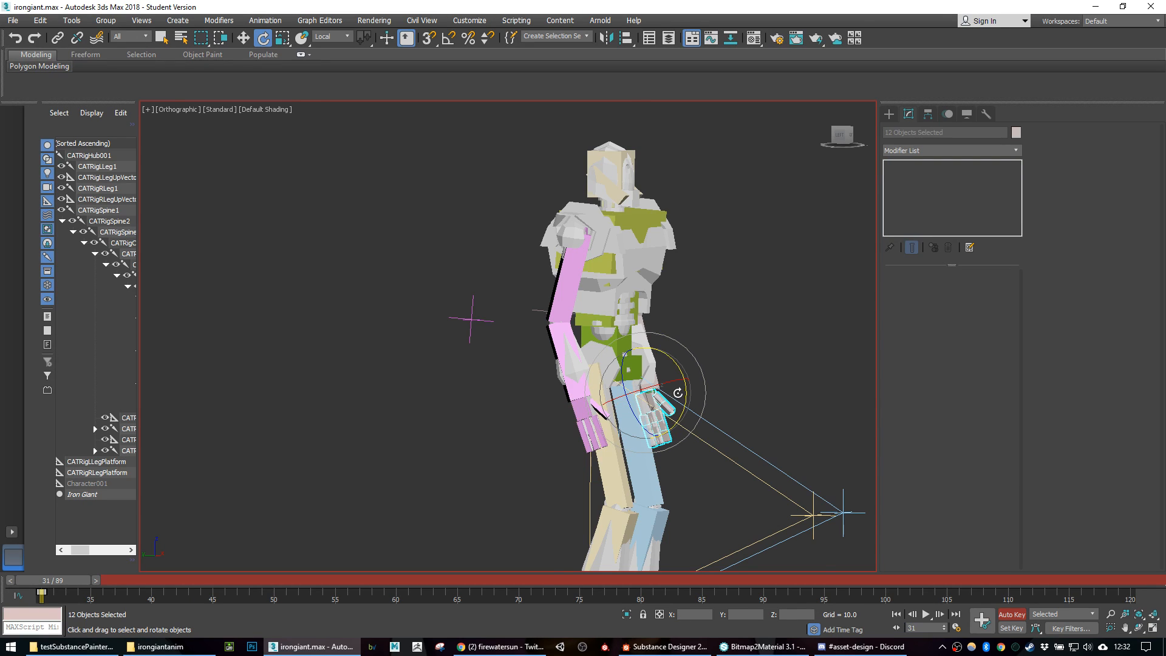
{"action": "scroll", "coordinate": [631, 406], "scroll_direction": "up", "scroll_amount": 4}
{"action": "left_click_drag", "start_coordinate": [623, 406], "coordinate": [601, 367]}
{"action": "middle_click_drag", "start_coordinate": [708, 430], "coordinate": [620, 456], "text": "alt"}
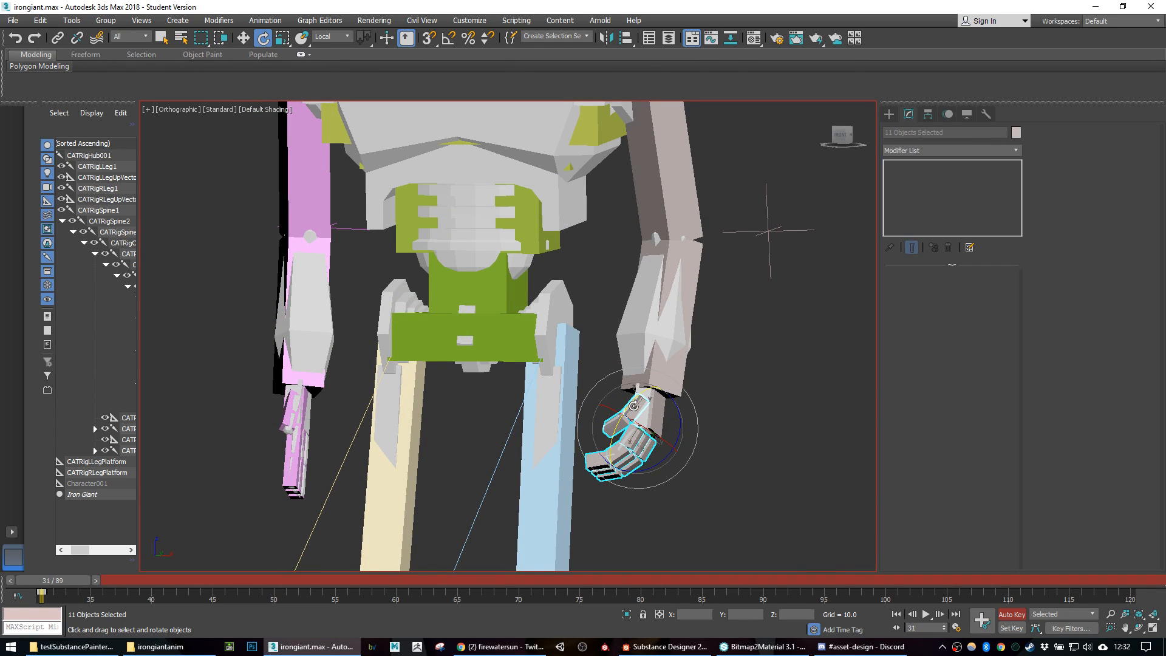
{"action": "left_click", "coordinate": [635, 407]}
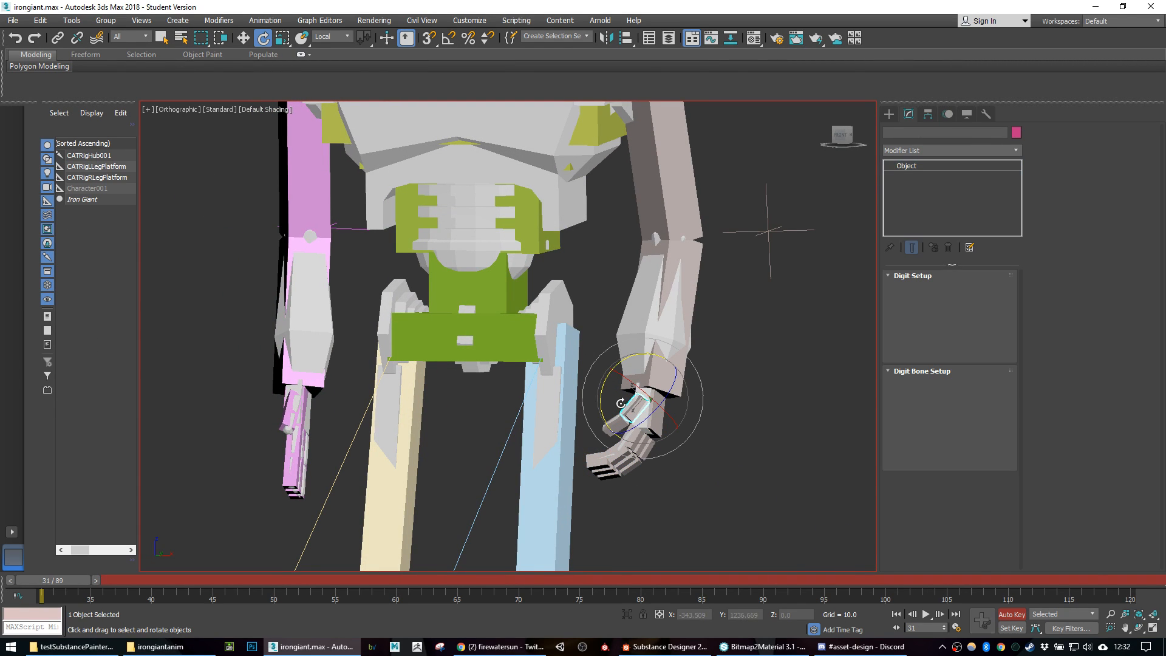
{"action": "left_click_drag", "start_coordinate": [605, 404], "coordinate": [645, 381]}
{"action": "middle_click_drag", "start_coordinate": [592, 435], "coordinate": [625, 456], "text": "alt"}
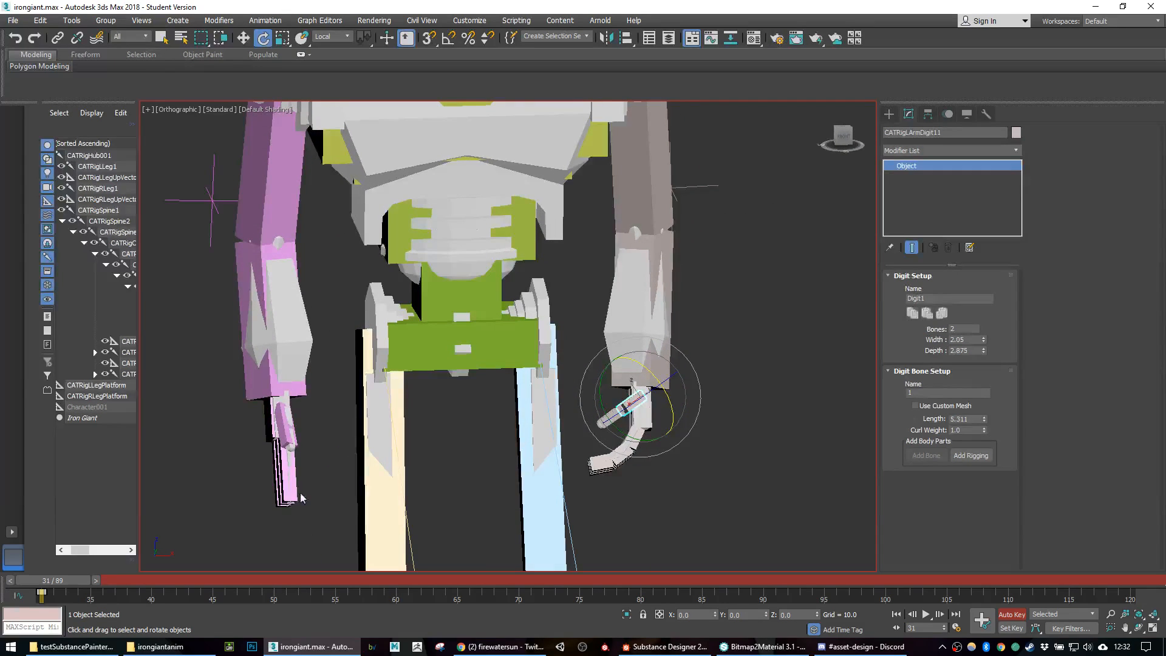
Step: Curl all right-hand digits without the palm, and rotate the base of the right thumb at frame 31
{"action": "double_click", "coordinate": [268, 414]}
{"action": "left_click_drag", "start_coordinate": [260, 439], "coordinate": [339, 442]}
{"action": "key", "text": "ctrl+z"}
{"action": "left_click", "coordinate": [269, 430], "text": "alt"}
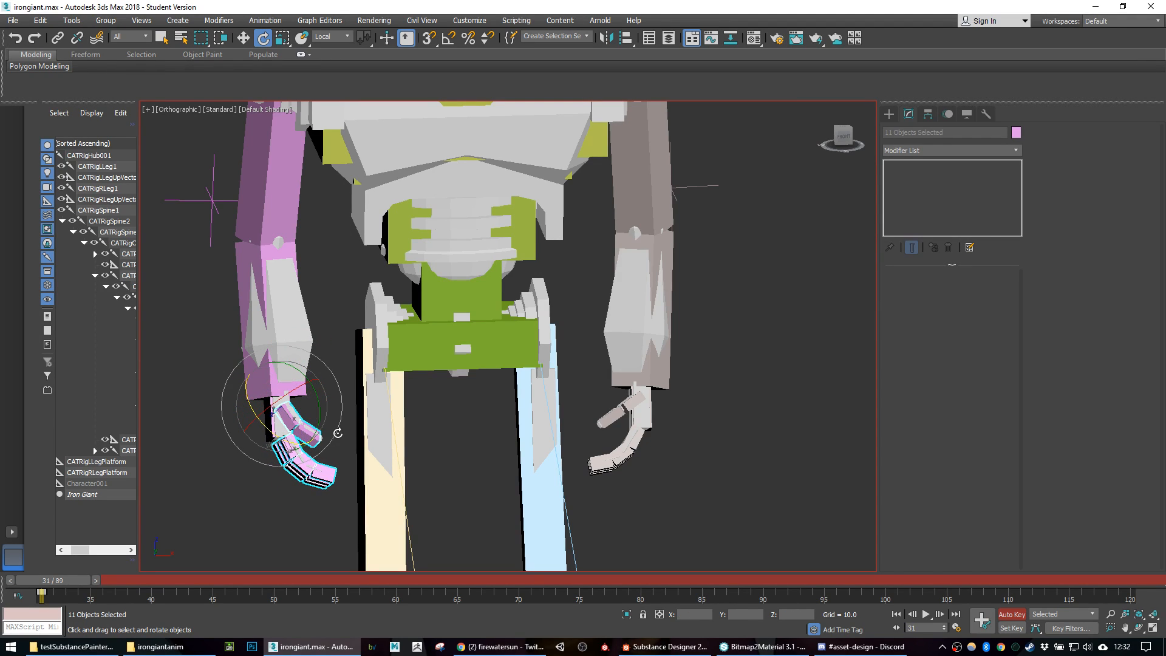
{"action": "left_click", "coordinate": [239, 498]}
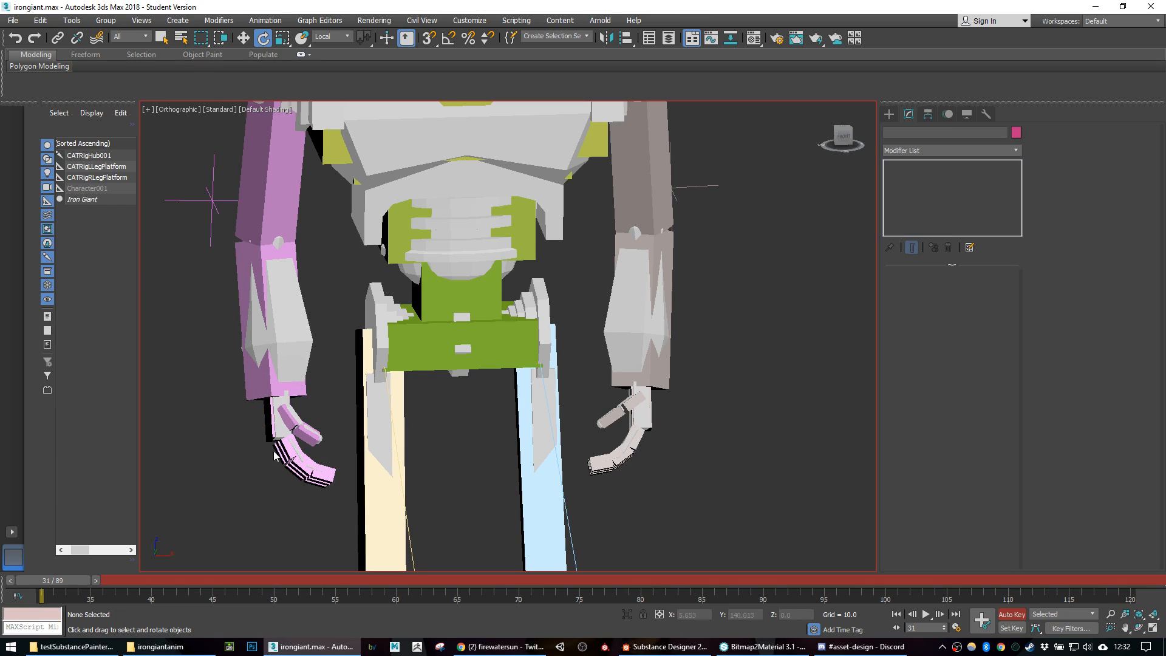
{"action": "left_click", "coordinate": [295, 409]}
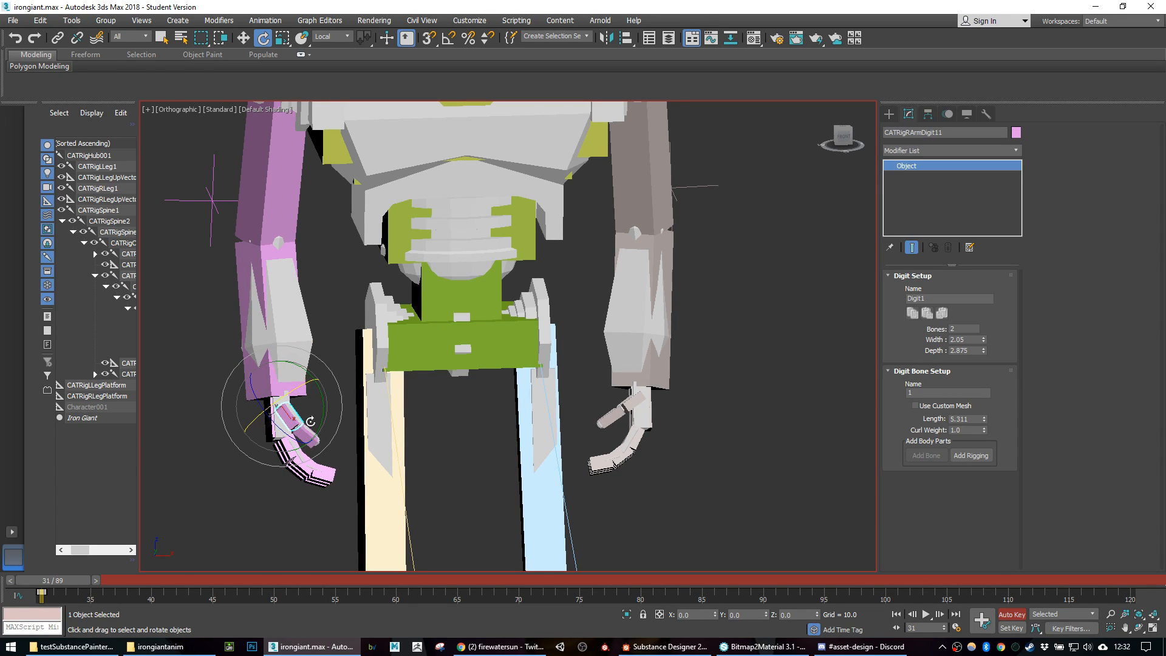
{"action": "left_click_drag", "start_coordinate": [324, 412], "coordinate": [333, 377]}
{"action": "scroll", "coordinate": [459, 419], "scroll_direction": "down", "scroll_amount": 4}
{"action": "middle_click_drag", "start_coordinate": [459, 419], "coordinate": [508, 432], "text": "alt"}
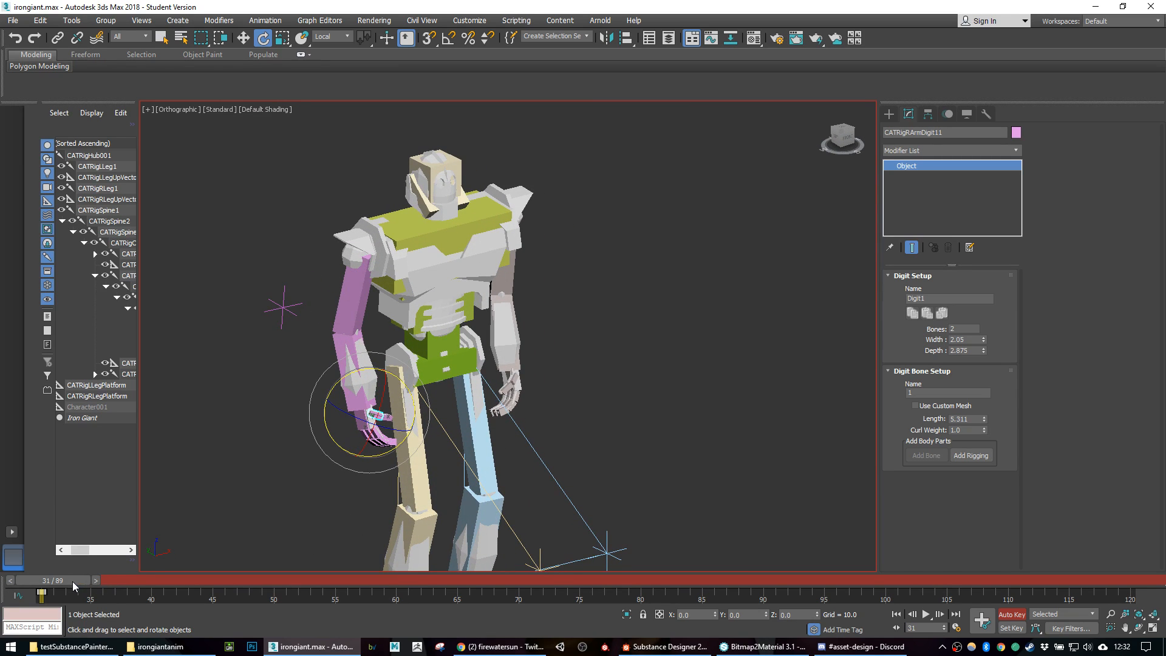
Step: Select the whole rig hierarchy from the pelvis, copy its frame 31 keys to frame 120, and clear the selection
{"action": "left_click", "coordinate": [445, 371]}
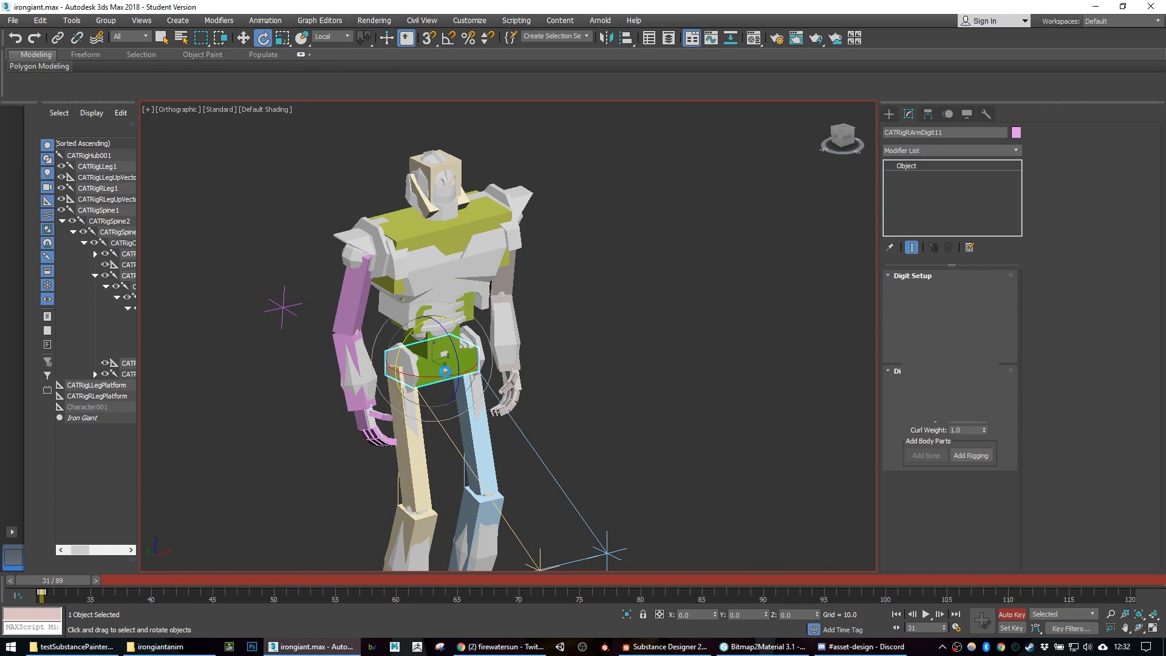
{"action": "double_click", "coordinate": [445, 371]}
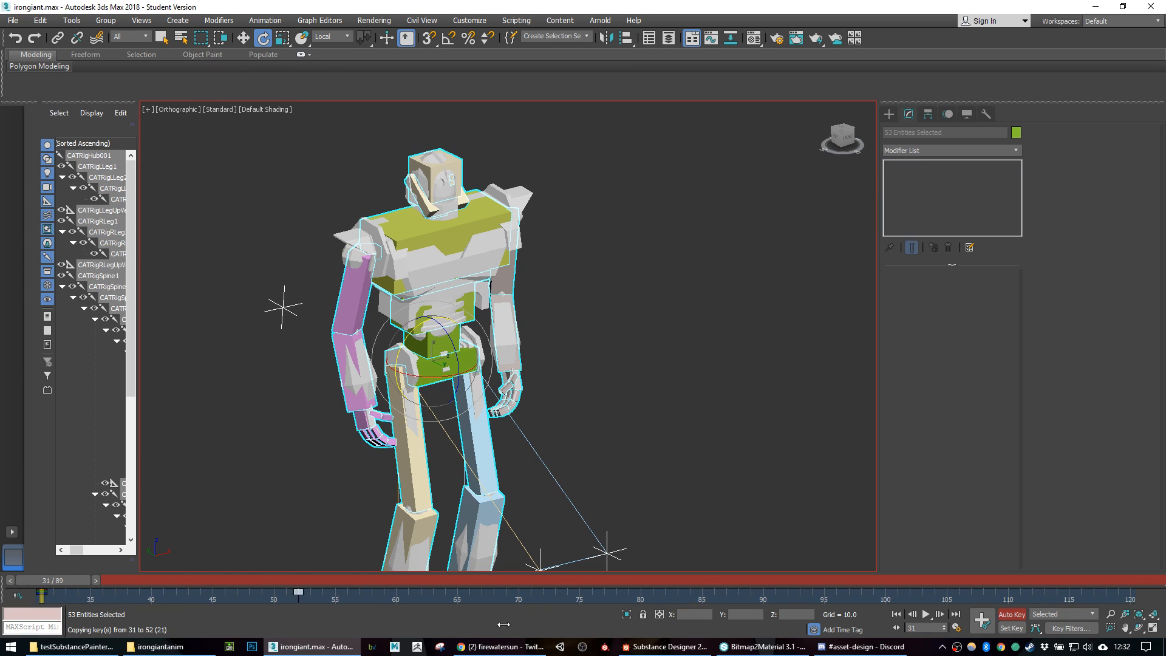
{"action": "left_click", "coordinate": [599, 580]}
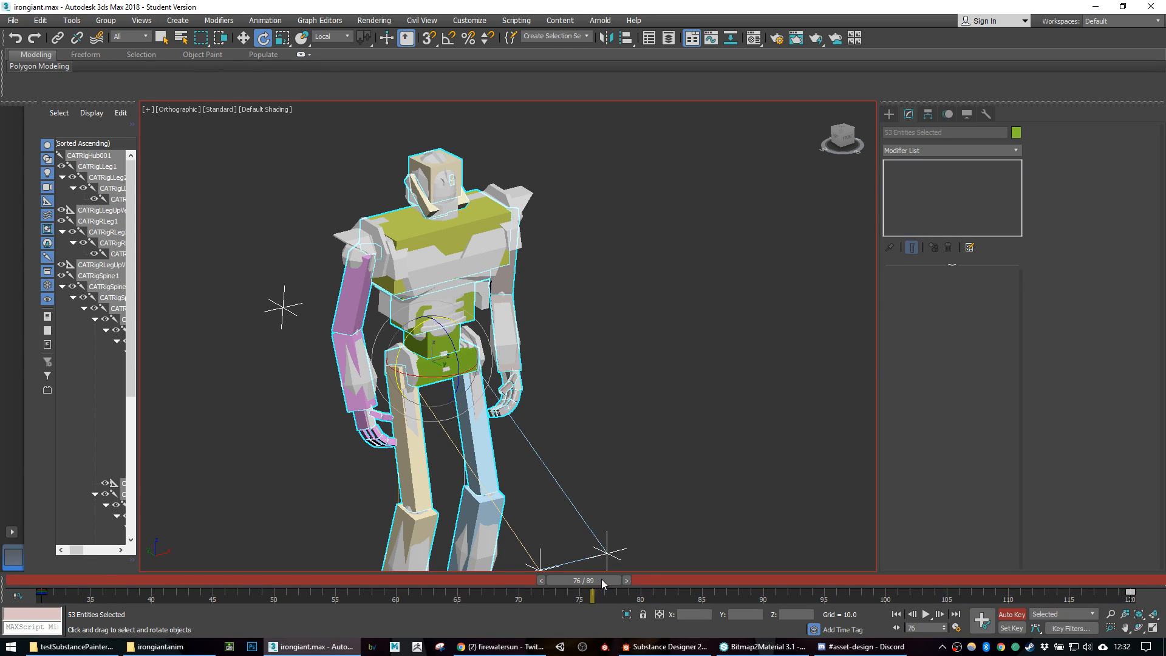
{"action": "left_click", "coordinate": [660, 340]}
Step: Lower the pelvis hub slightly at frame 75 to key the midpoint of the idle pose
{"action": "left_click", "coordinate": [456, 374]}
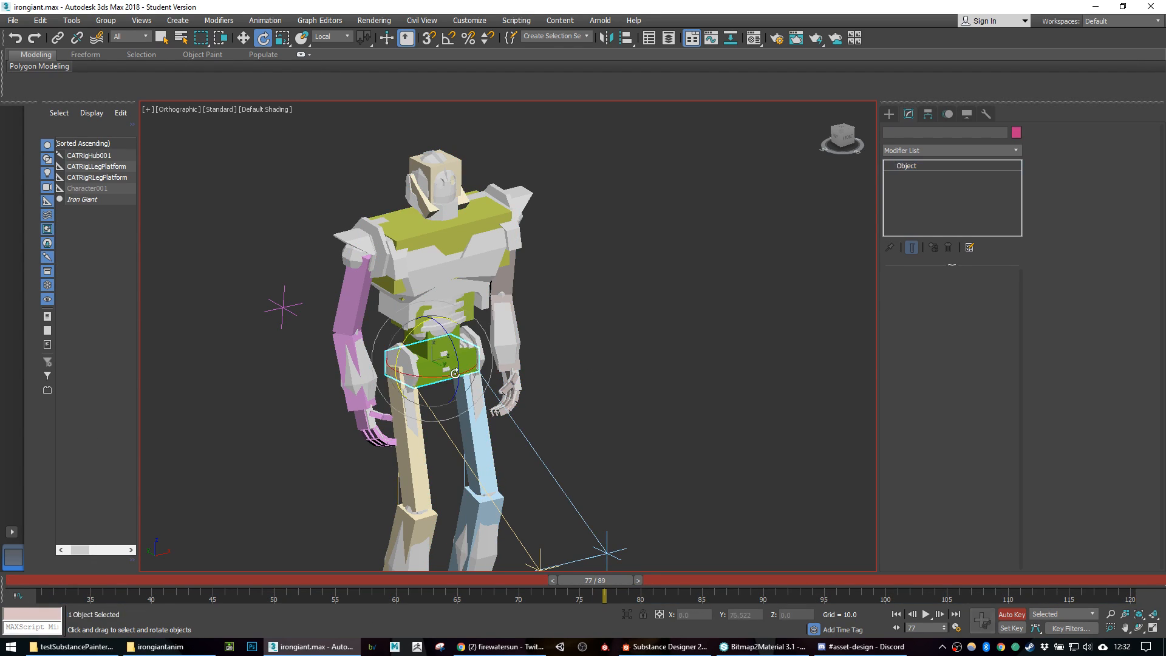
{"action": "middle_click_drag", "start_coordinate": [534, 474], "coordinate": [570, 484], "text": "alt"}
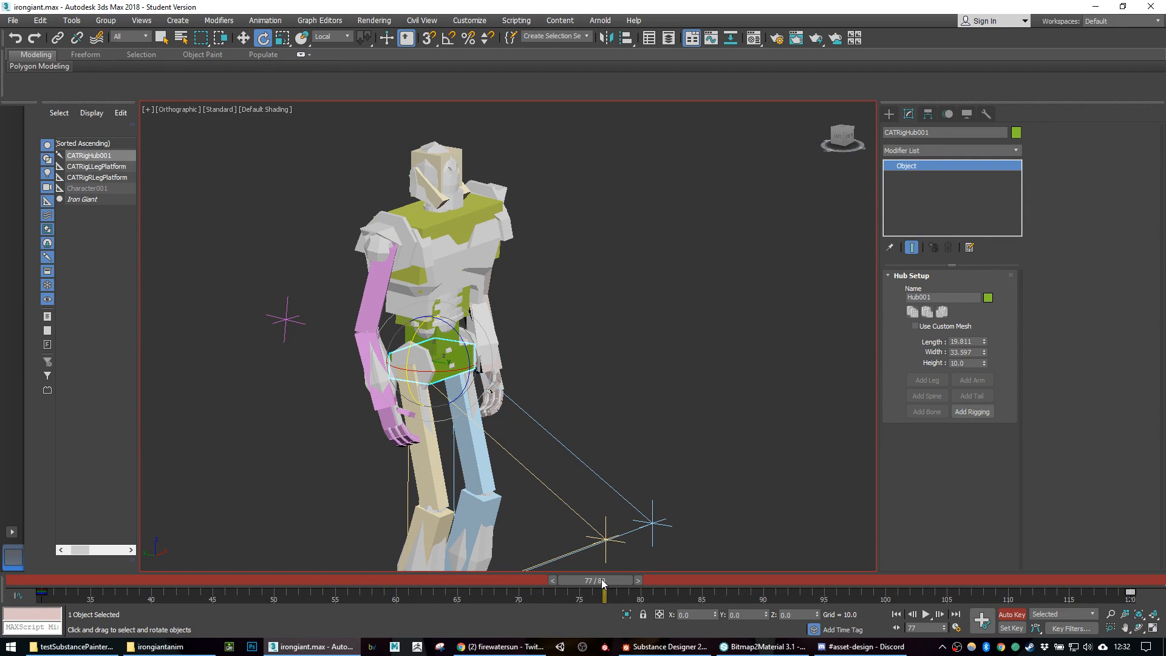
{"action": "left_click_drag", "start_coordinate": [603, 582], "coordinate": [556, 588]}
{"action": "key", "text": "e"}
{"action": "key", "text": "w"}
{"action": "left_click_drag", "start_coordinate": [418, 343], "coordinate": [421, 350]}
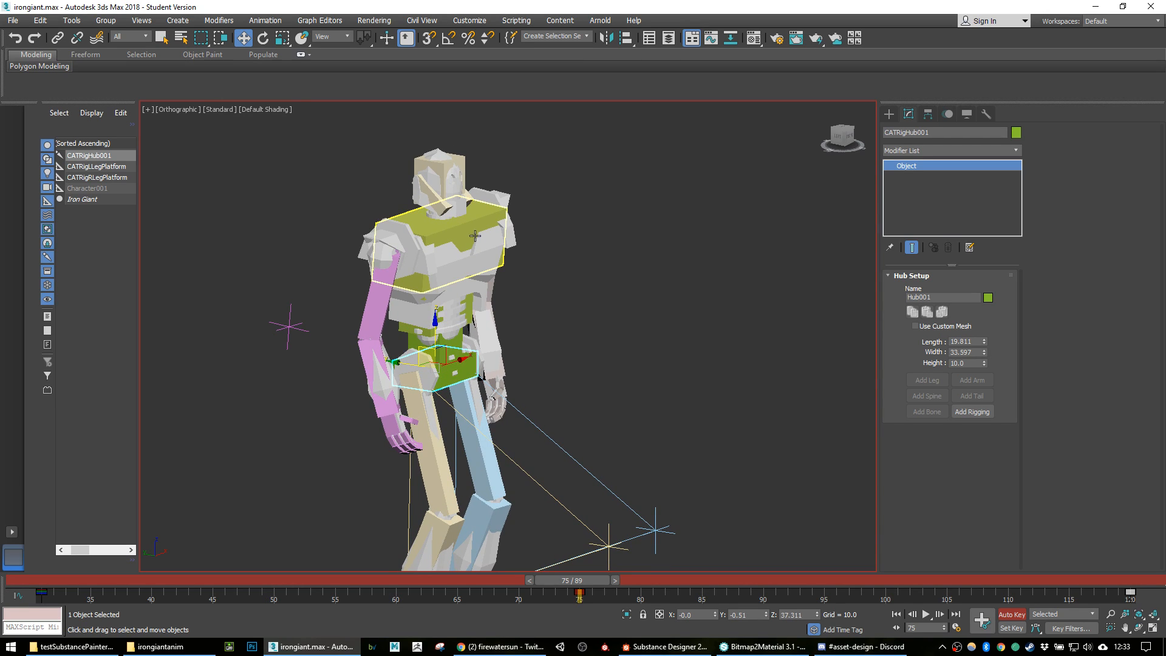
Step: Rotate the chest forward at frame 75 and select the head
{"action": "left_click", "coordinate": [467, 228]}
{"action": "key", "text": "e"}
{"action": "left_click_drag", "start_coordinate": [469, 225], "coordinate": [489, 185]}
{"action": "left_click", "coordinate": [487, 183]}
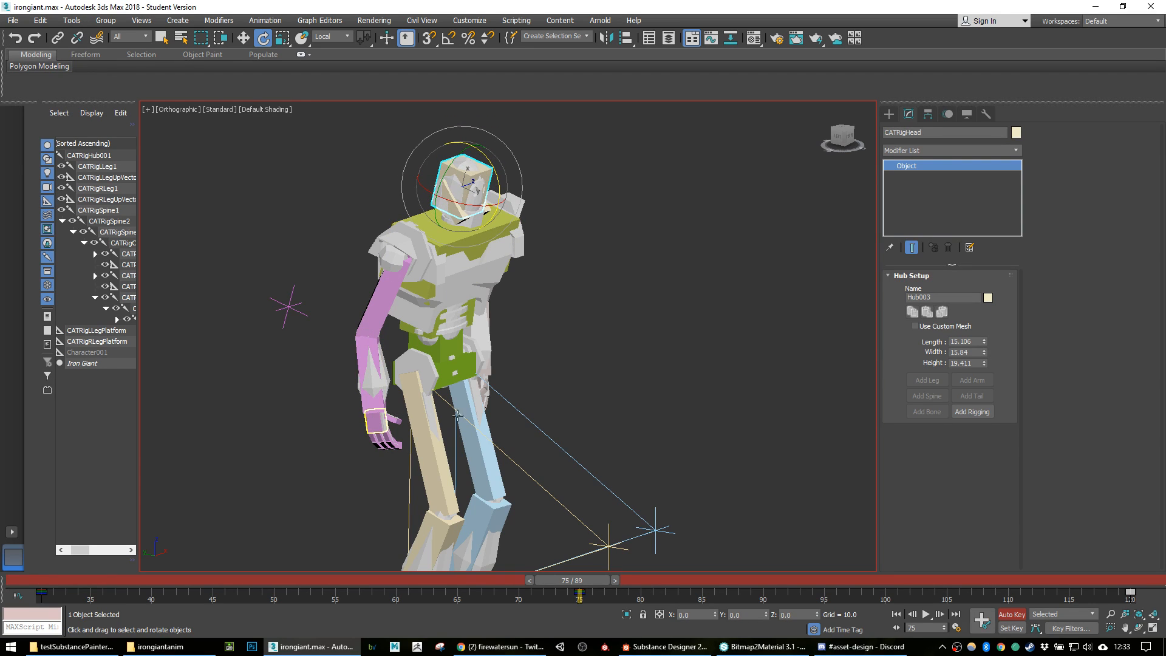
Step: Select both palms of the rig and shift them slightly at frame 75 to key the hands for the idle midpoint
{"action": "left_click", "coordinate": [377, 421]}
{"action": "middle_click_drag", "start_coordinate": [388, 425], "coordinate": [496, 409], "text": "alt"}
{"action": "left_click", "coordinate": [541, 418], "text": "ctrl"}
{"action": "key", "text": "w"}
{"action": "mouse_move", "coordinate": [494, 384]}
{"action": "left_mouse_down"}
{"action": "mouse_move", "coordinate": [486, 396]}
{"action": "mouse_move", "coordinate": [507, 365]}
{"action": "left_mouse_up"}
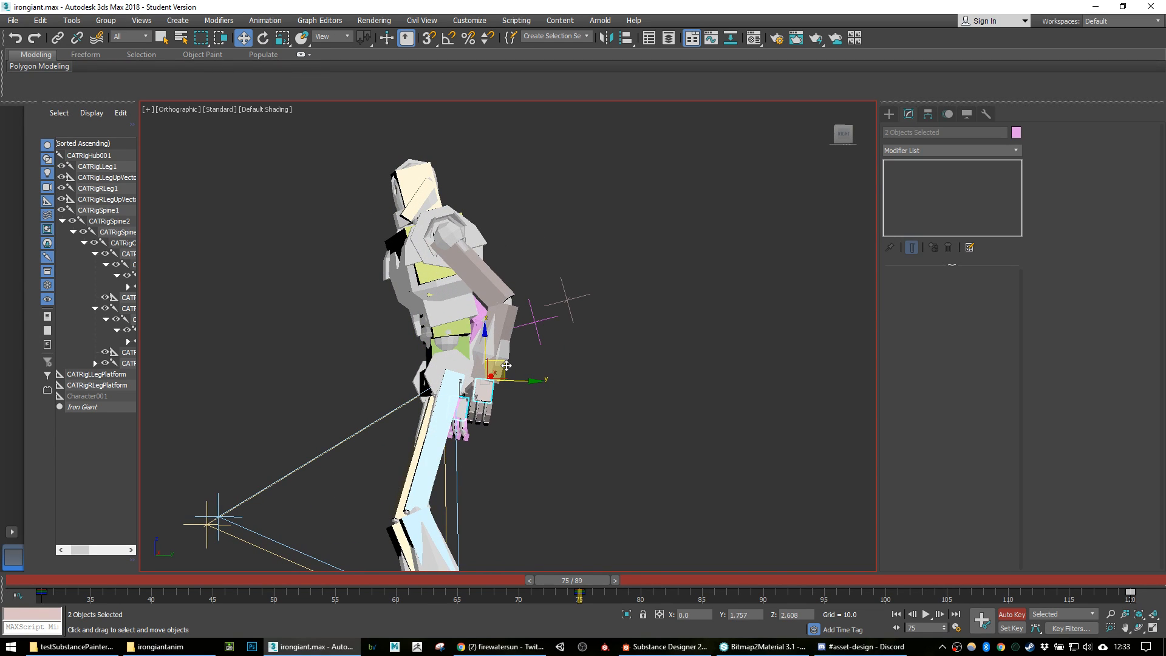
{"action": "key", "text": "e"}
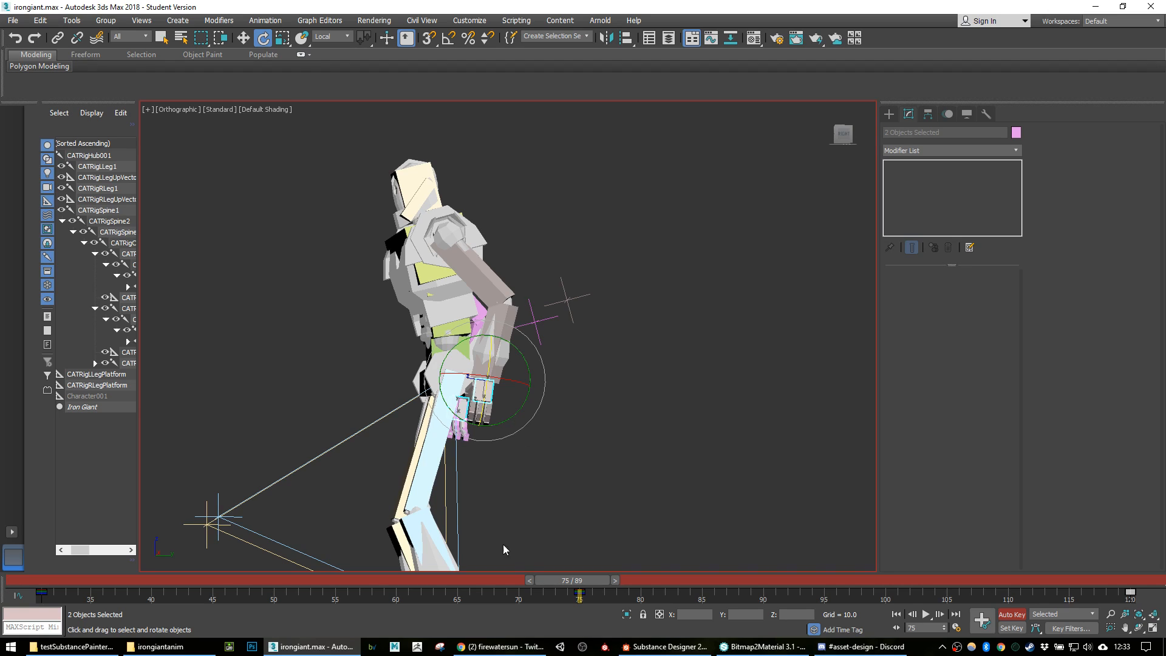
{"action": "mouse_move", "coordinate": [561, 578]}
{"action": "left_mouse_down"}
{"action": "mouse_move", "coordinate": [151, 577]}
{"action": "mouse_move", "coordinate": [593, 571]}
{"action": "mouse_move", "coordinate": [570, 567]}
{"action": "left_mouse_up"}
{"action": "key", "text": "w"}
{"action": "left_click_drag", "start_coordinate": [500, 368], "coordinate": [451, 381]}
{"action": "middle_click_drag", "start_coordinate": [450, 381], "coordinate": [517, 421], "text": "alt"}
Step: Clear the selection, play the idle animation with the whole robot in view, and stop playback
{"action": "left_click_drag", "start_coordinate": [538, 580], "coordinate": [907, 624]}
{"action": "key", "text": "w"}
{"action": "scroll", "coordinate": [720, 457], "scroll_direction": "down", "scroll_amount": 4}
{"action": "left_click", "coordinate": [720, 456]}
{"action": "left_click", "coordinate": [926, 615]}
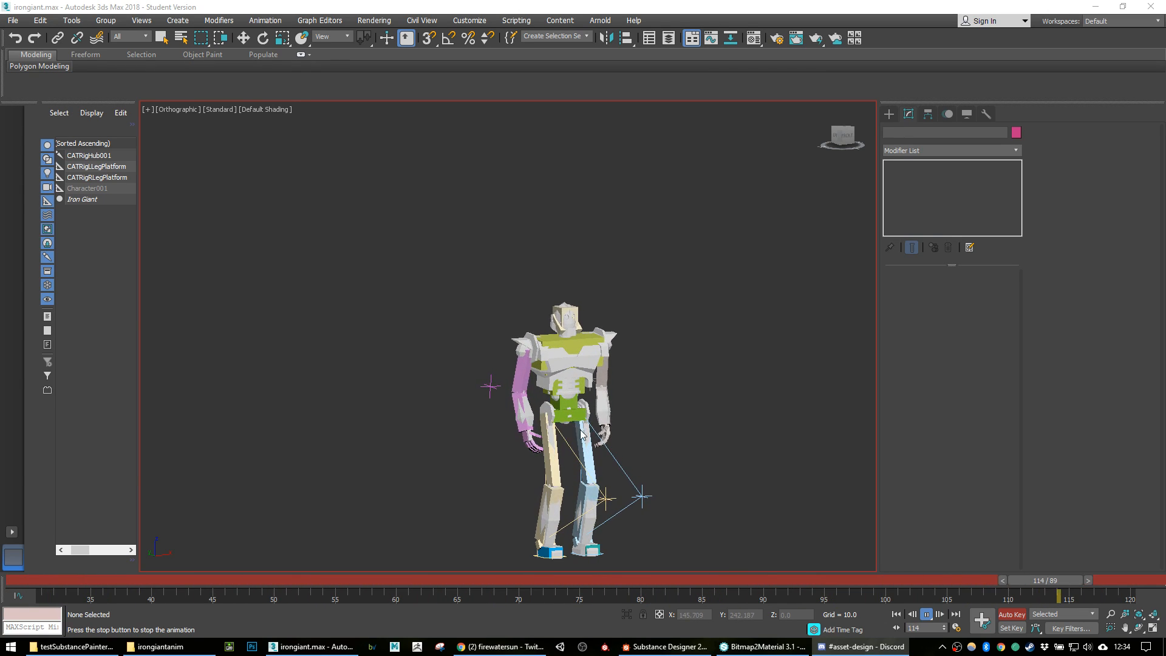
{"action": "middle_click_drag", "start_coordinate": [581, 429], "coordinate": [603, 443], "text": "alt"}
{"action": "middle_click_drag", "start_coordinate": [787, 470], "coordinate": [738, 435]}
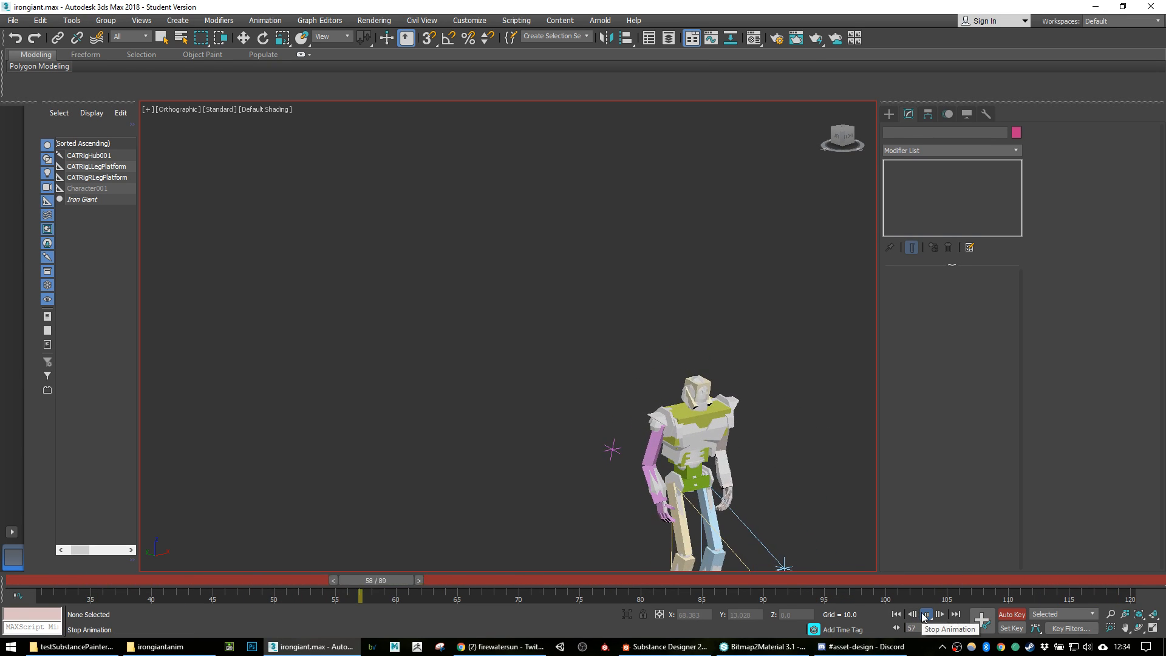
{"action": "left_click", "coordinate": [924, 614]}
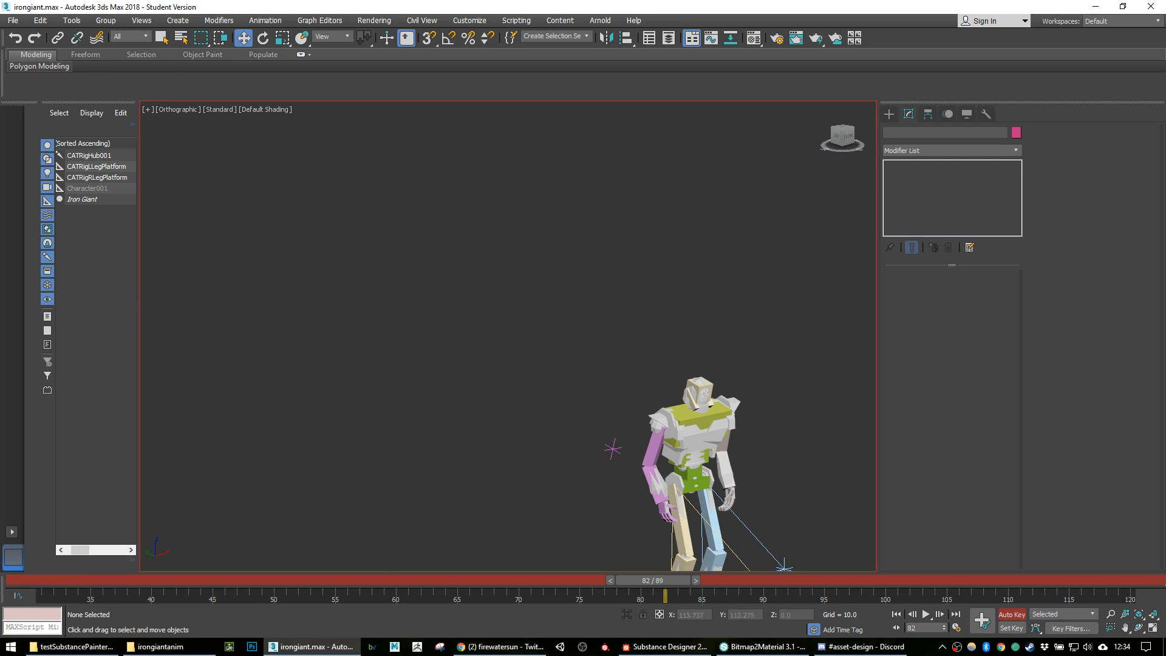
Step: Switch to the Chrome browser and search Google Images for "megaman idle animation"
{"action": "key", "text": "alt+Tab"}
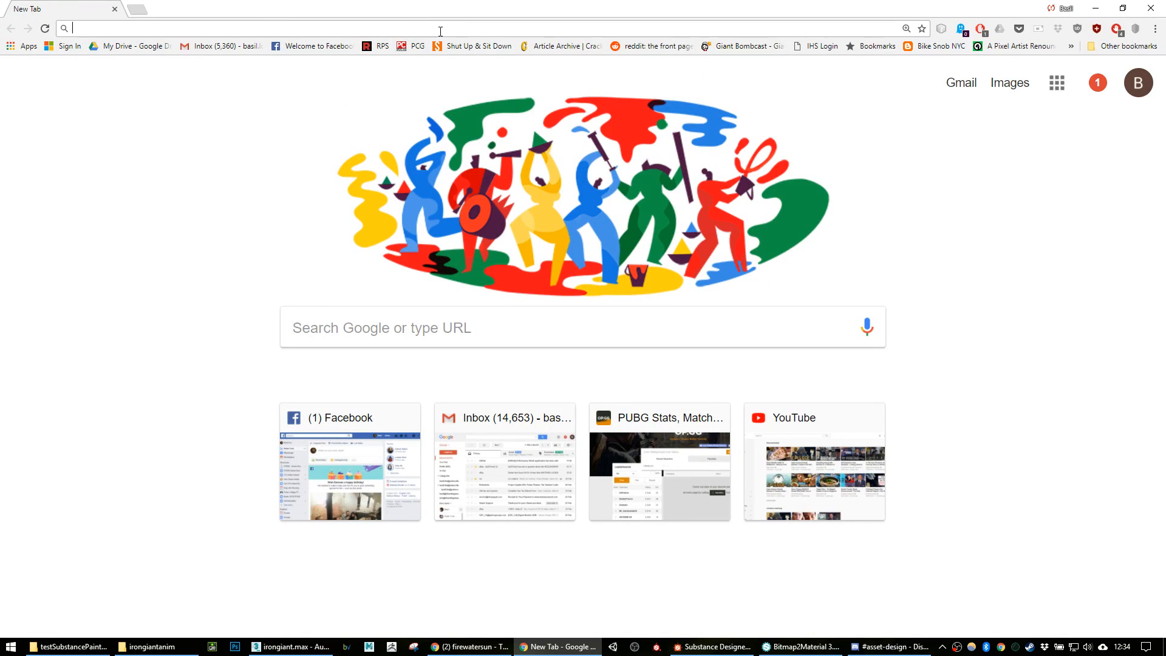
{"action": "type", "text": "megaman"}
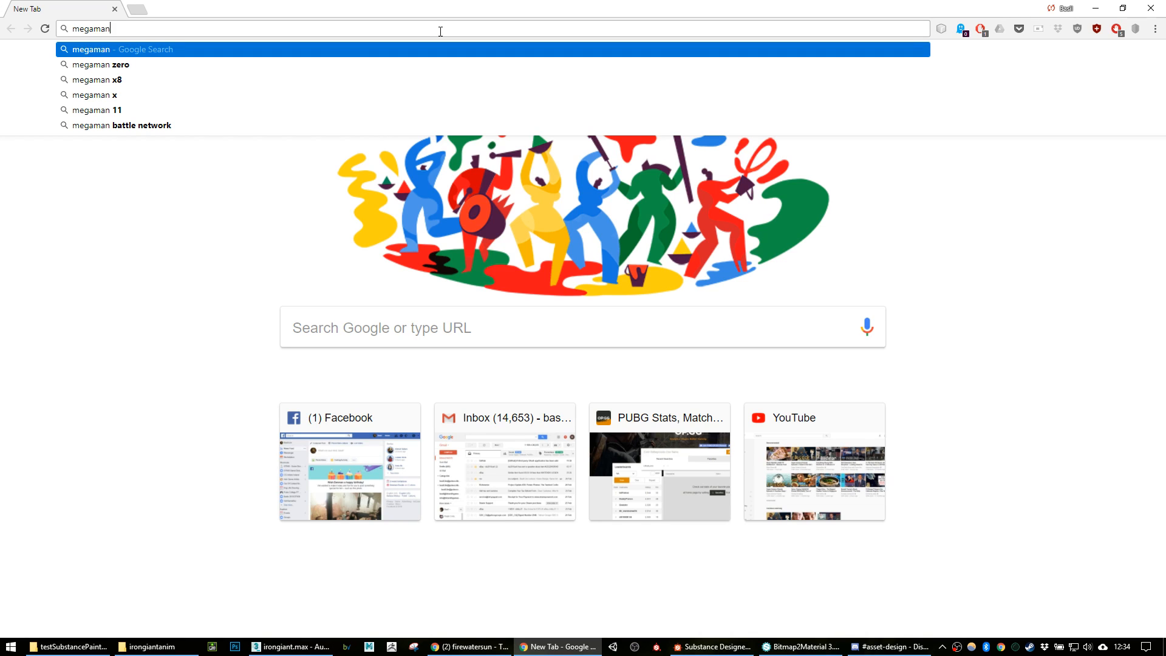
{"action": "type", "text": "idle"}
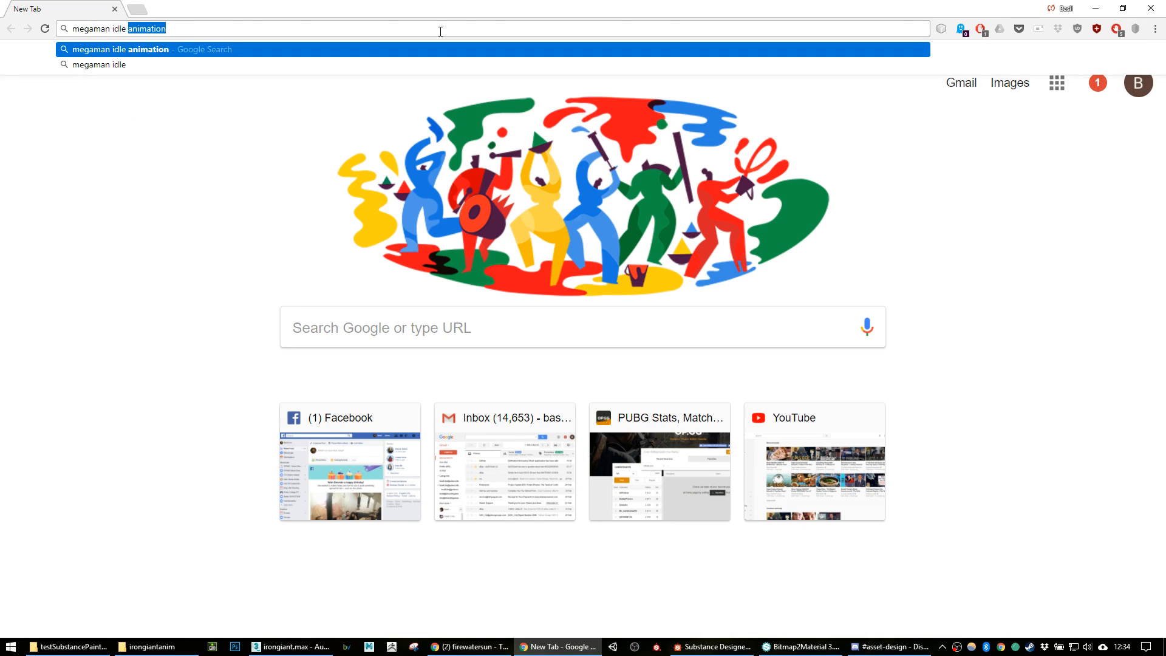
{"action": "key", "text": "Return"}
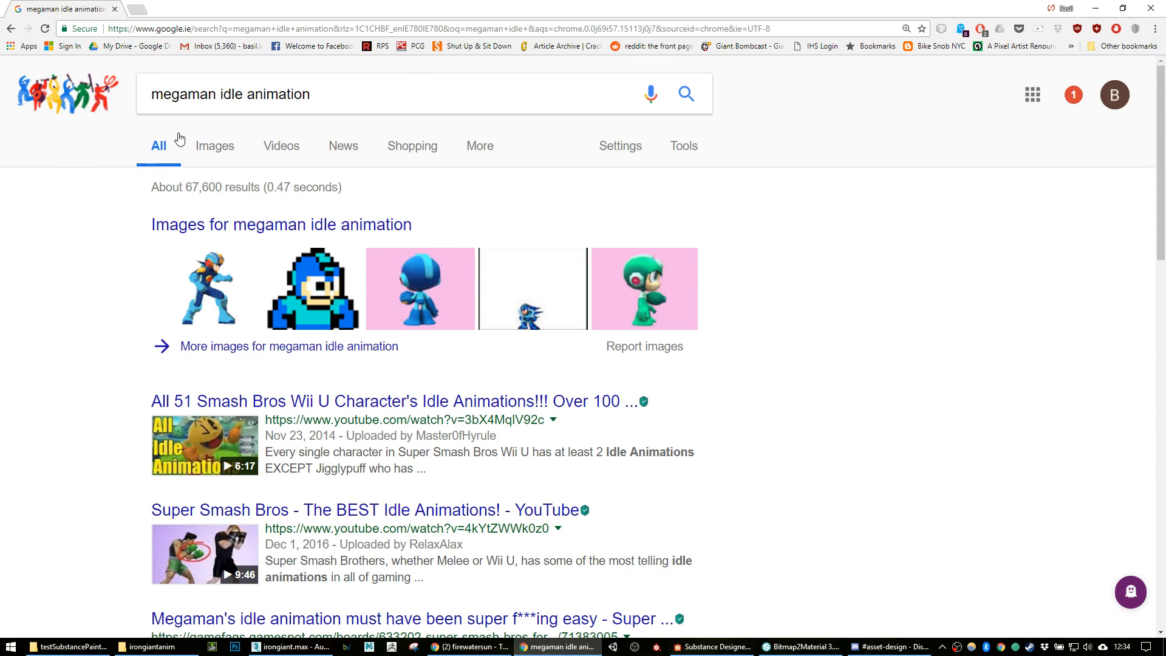
{"action": "left_click", "coordinate": [217, 148]}
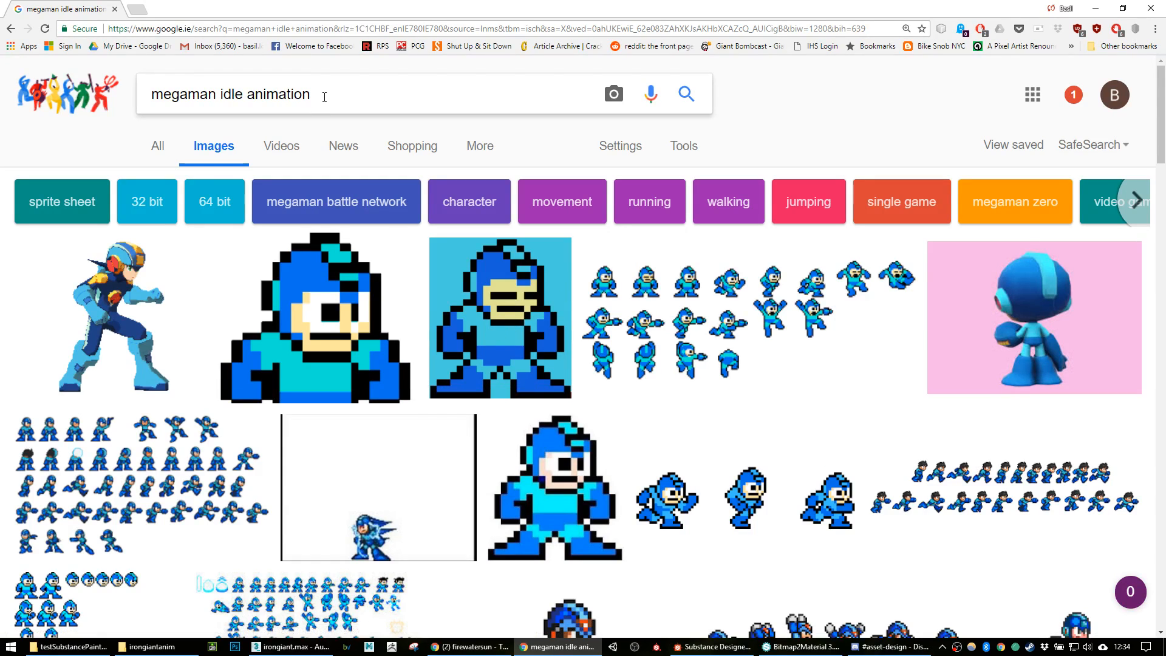
Step: Search Google videos for "clank idle" and open "Ratchet and Clank full frontal assault idle animations"
{"action": "left_click_drag", "start_coordinate": [322, 98], "coordinate": [2, 56]}
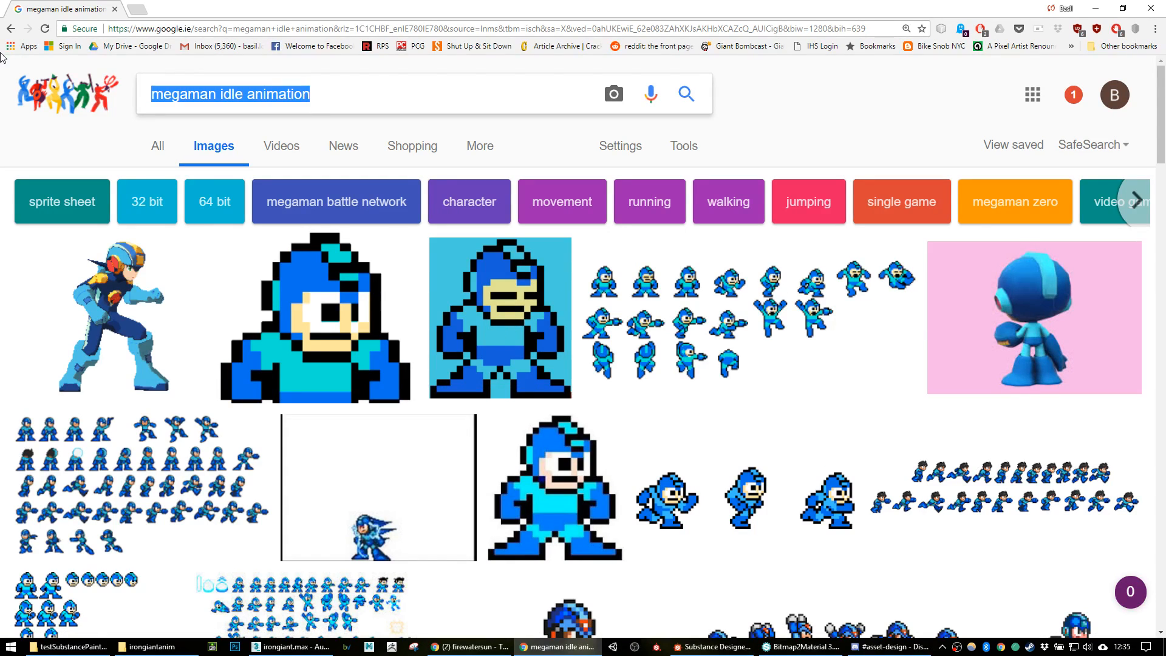
{"action": "type", "text": "c"}
{"action": "key", "text": "BackSpace"}
{"action": "type", "text": "clank idle"}
{"action": "key", "text": "Return"}
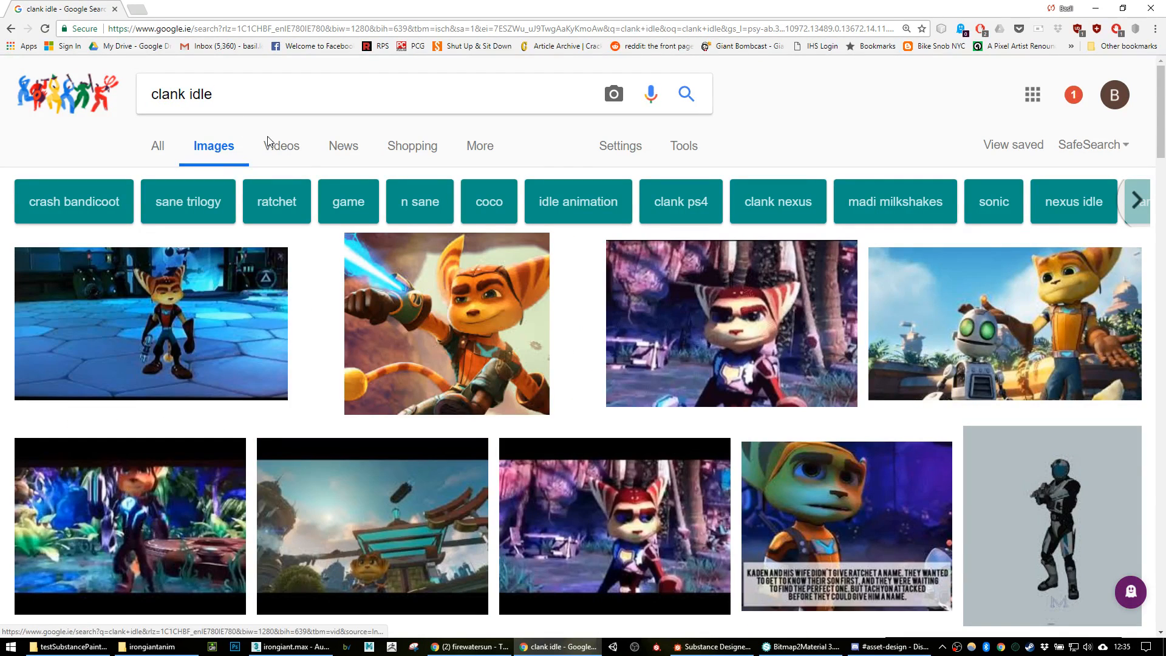
{"action": "left_click", "coordinate": [269, 150]}
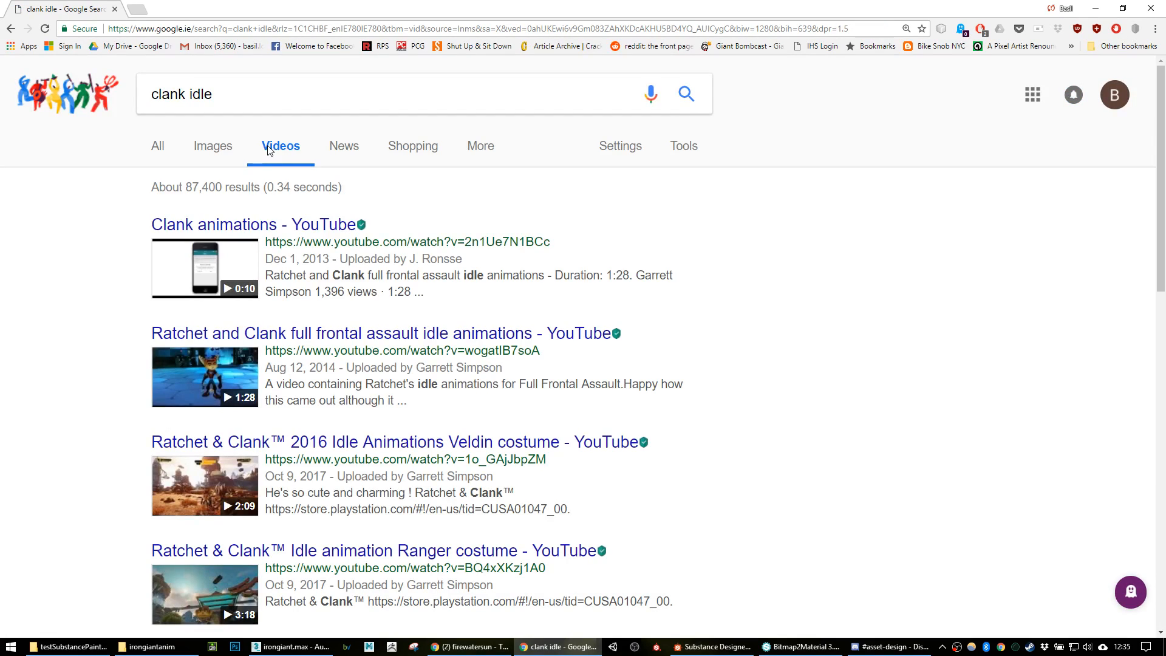
{"action": "left_click", "coordinate": [331, 336]}
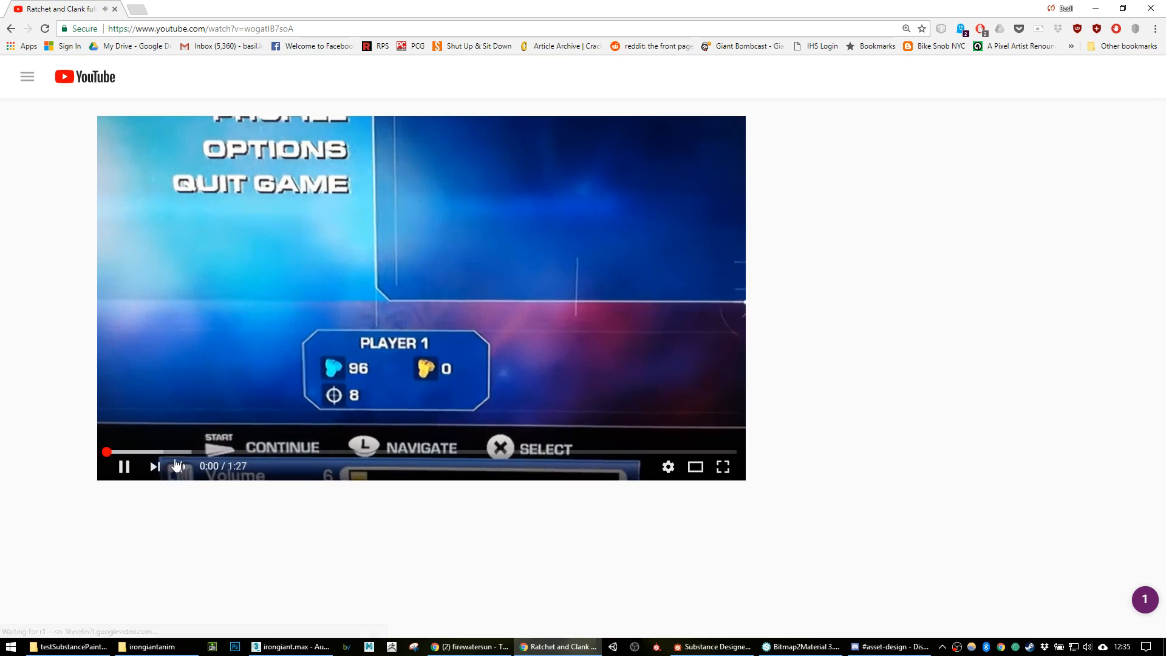
Step: Skim through the Ratchet and Clank video up to about 1:16 to study the character's idle poses
{"action": "left_click", "coordinate": [183, 452]}
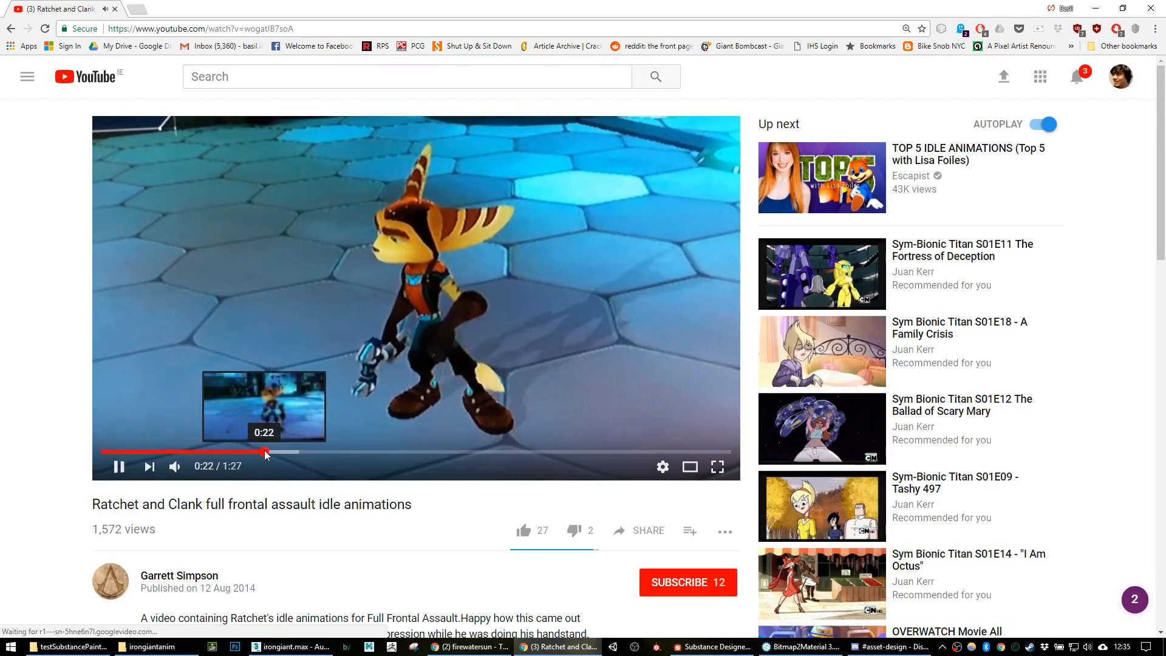
{"action": "left_click", "coordinate": [297, 452]}
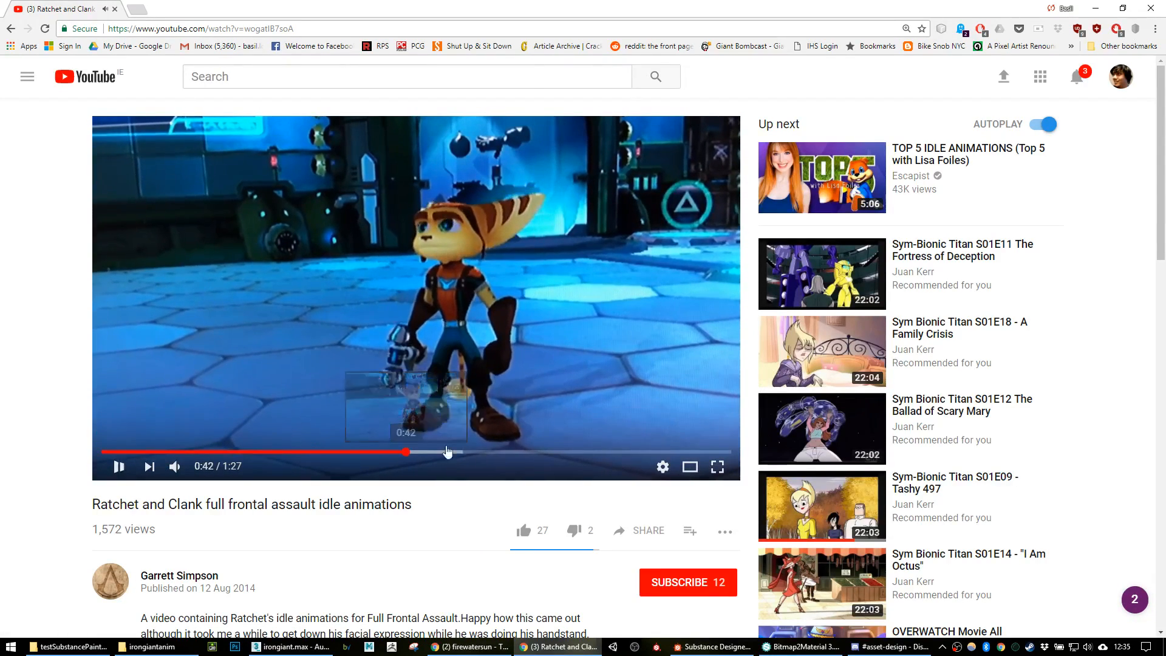
{"action": "left_click", "coordinate": [505, 452]}
{"action": "left_click", "coordinate": [566, 453]}
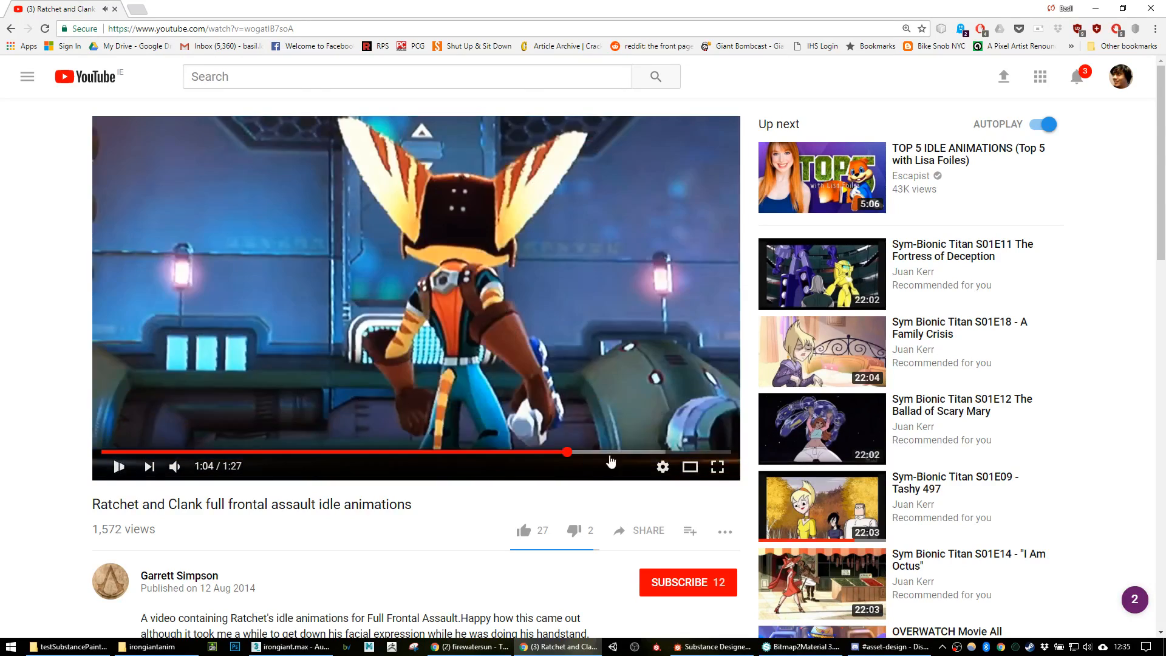
{"action": "left_click", "coordinate": [622, 454]}
{"action": "left_click", "coordinate": [653, 453]}
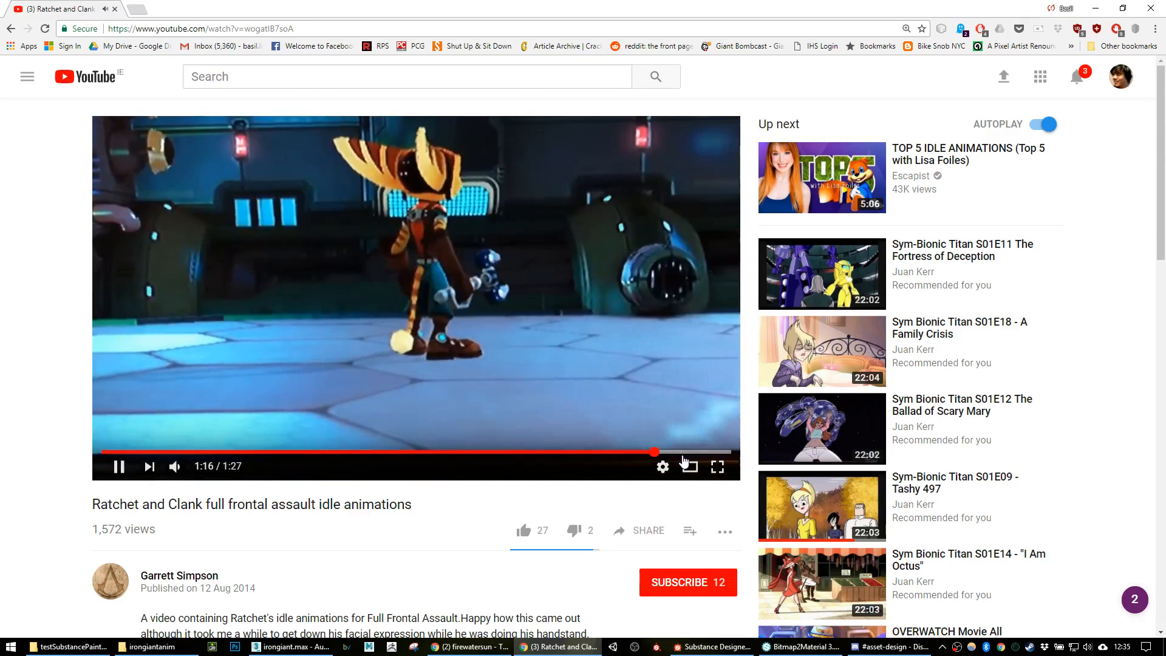
Step: Search YouTube for "bastion idle animation" and open the video "Hero's Idle Animation [Overwatch]"
{"action": "left_click", "coordinate": [300, 83]}
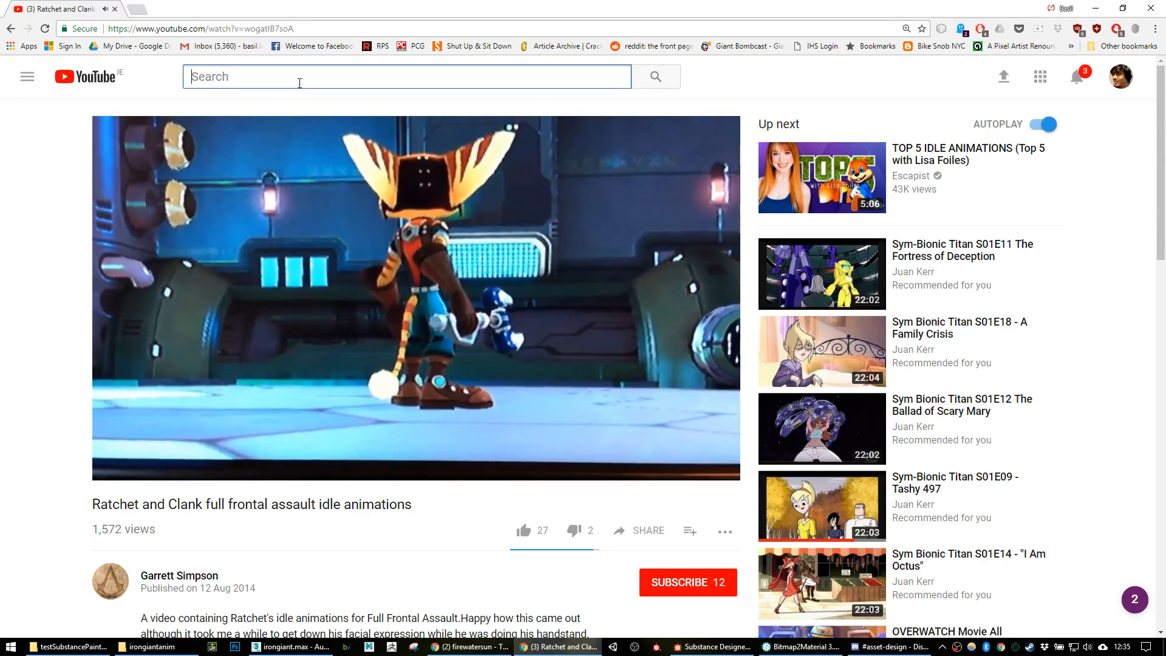
{"action": "type", "text": "bastion idl"}
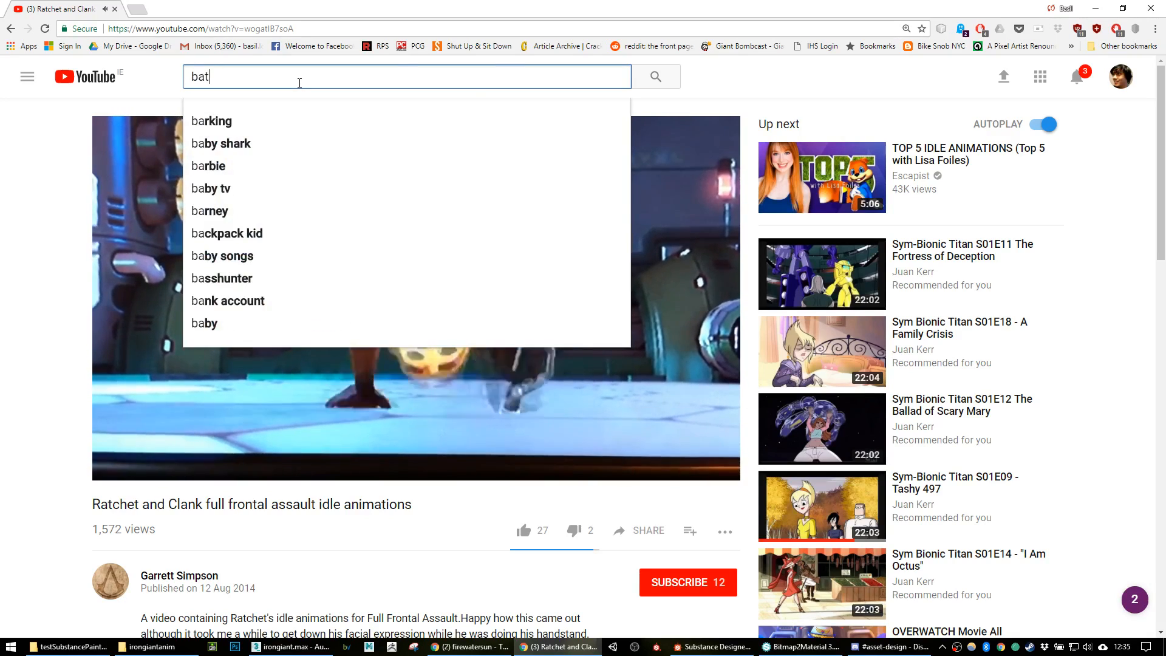
{"action": "type", "text": "e animation"}
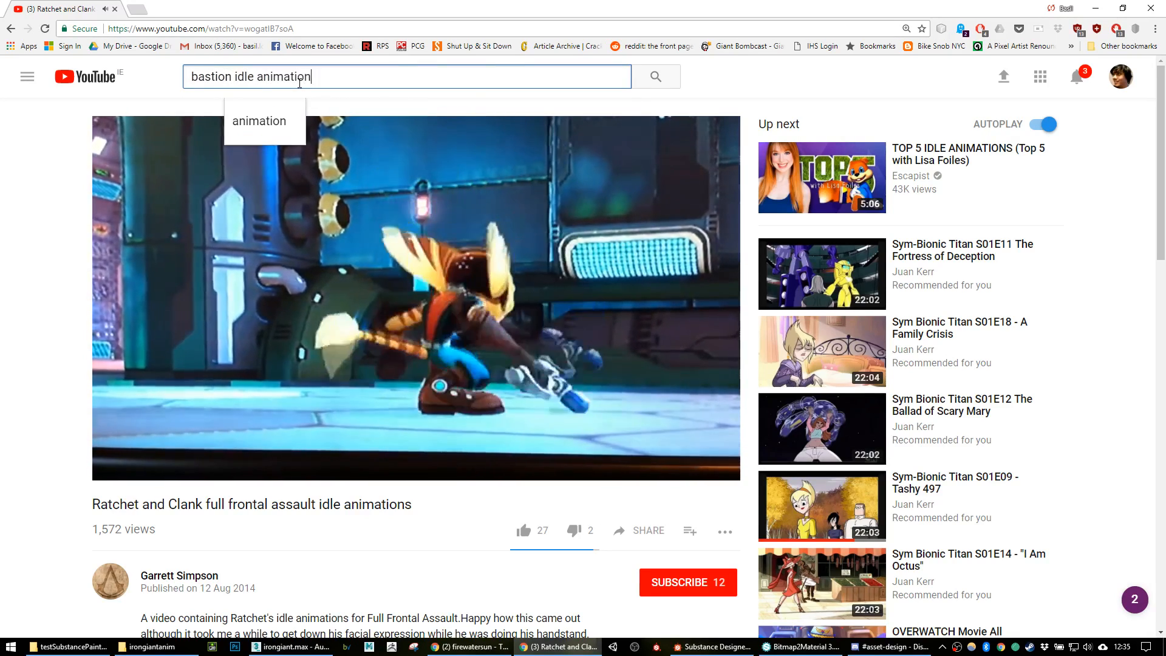
{"action": "key", "text": "Return"}
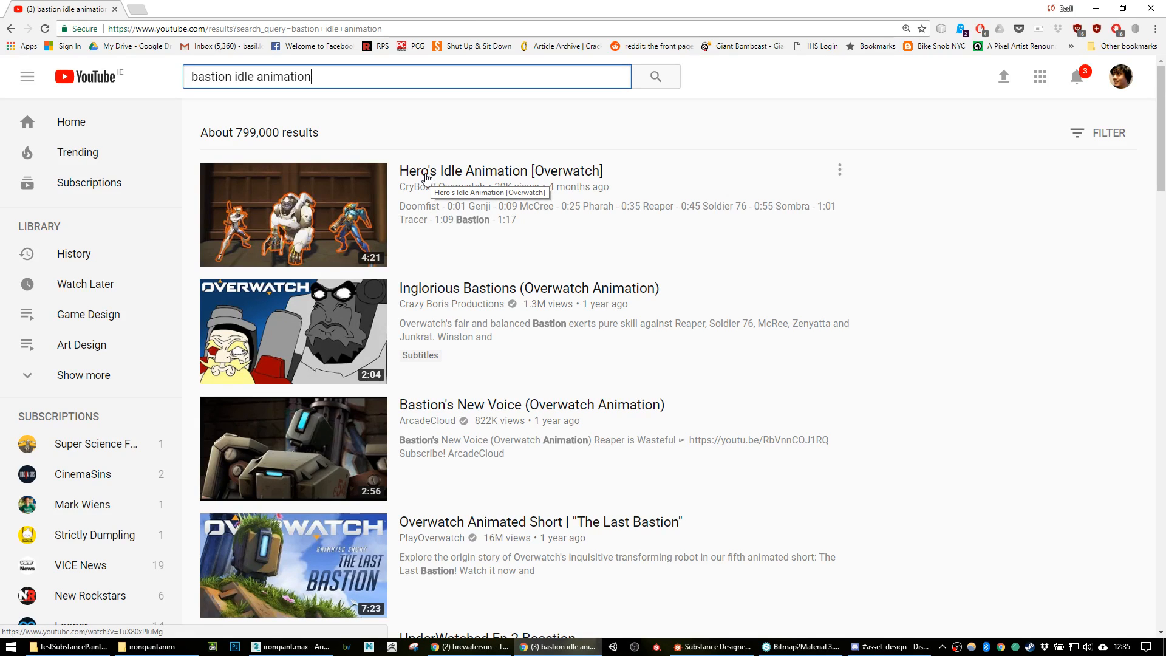
{"action": "scroll", "coordinate": [419, 301], "scroll_direction": "down", "scroll_amount": 3}
{"action": "scroll", "coordinate": [421, 299], "scroll_direction": "down", "scroll_amount": 5}
{"action": "scroll", "coordinate": [425, 310], "scroll_direction": "up", "scroll_amount": 8}
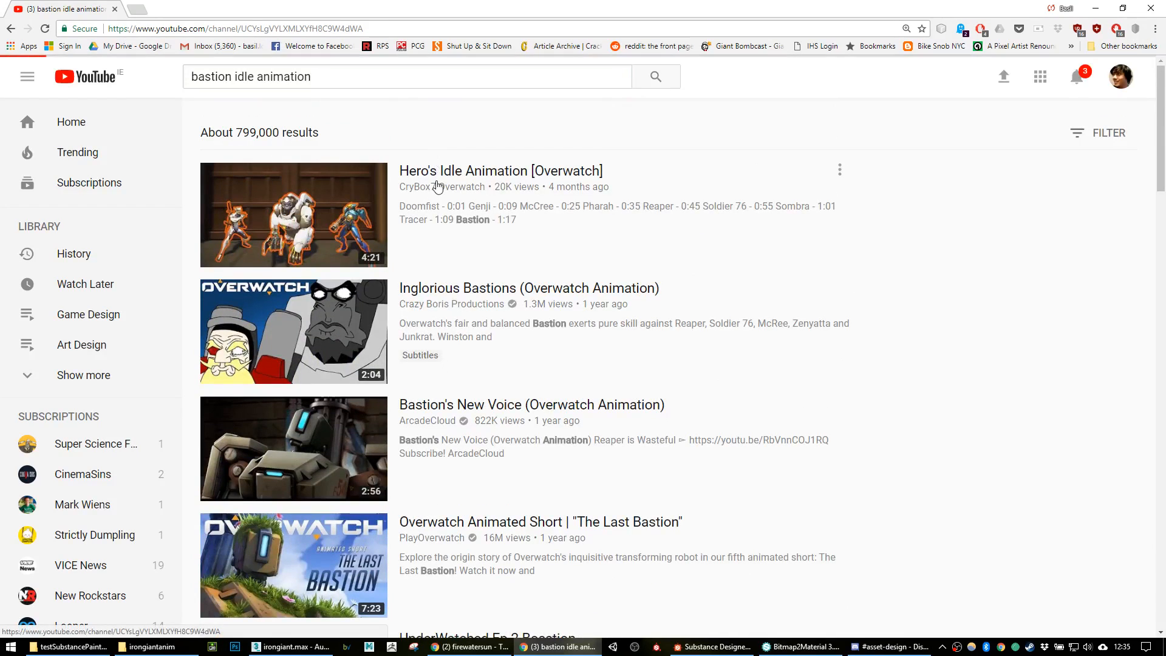
{"action": "left_click", "coordinate": [437, 186]}
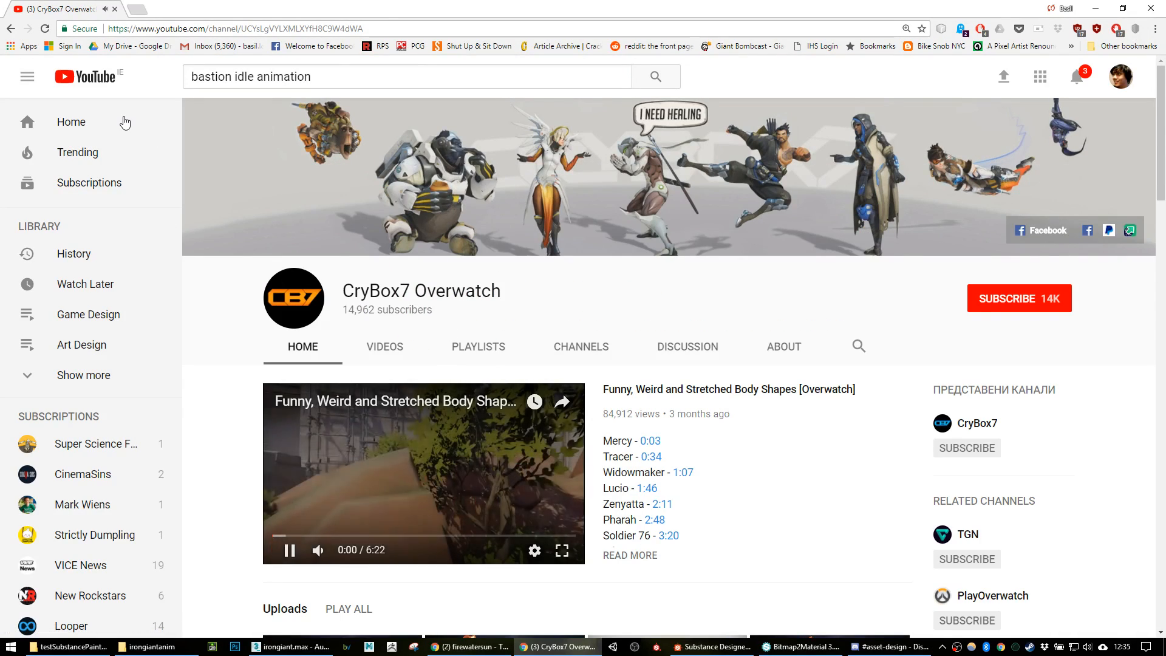
{"action": "key", "text": "alt+Left"}
{"action": "left_click", "coordinate": [331, 220]}
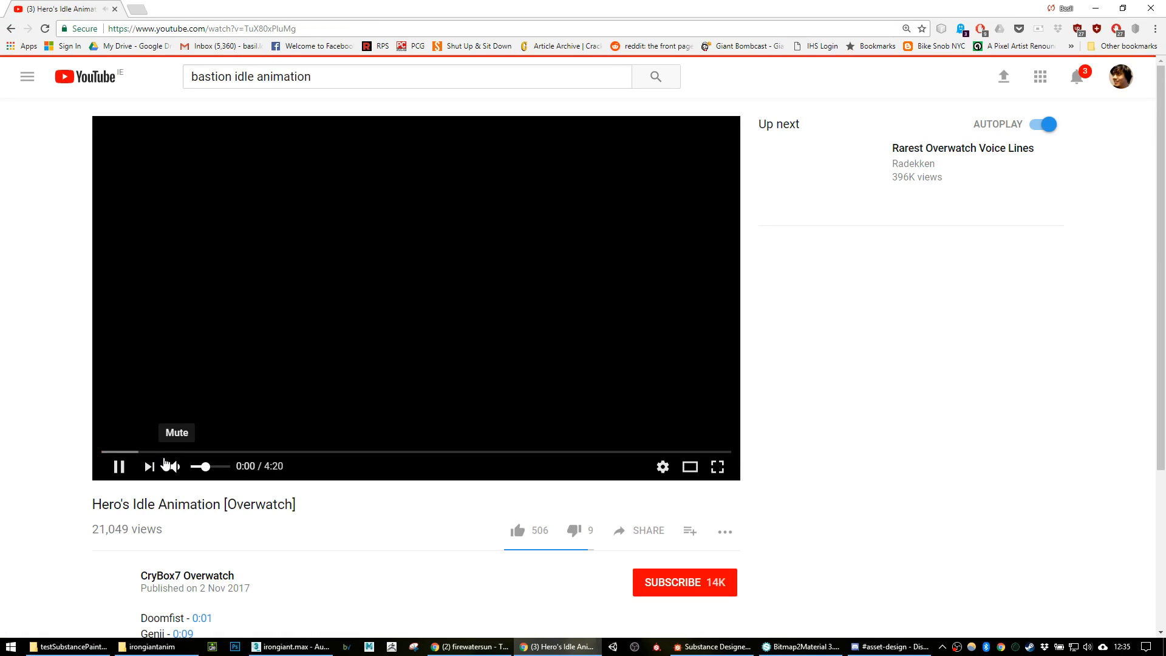
Step: Watch Bastion's idle from about 1:17 in the Overwatch video with the volume lowered, and pause the video
{"action": "left_click", "coordinate": [121, 469]}
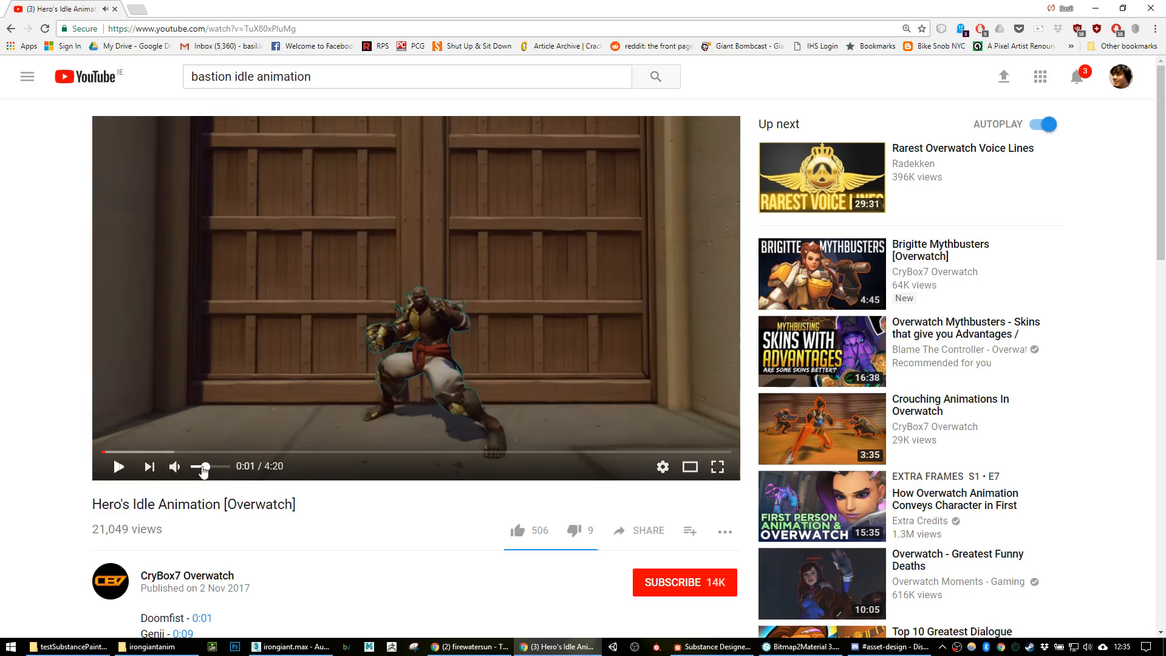
{"action": "left_click", "coordinate": [287, 453]}
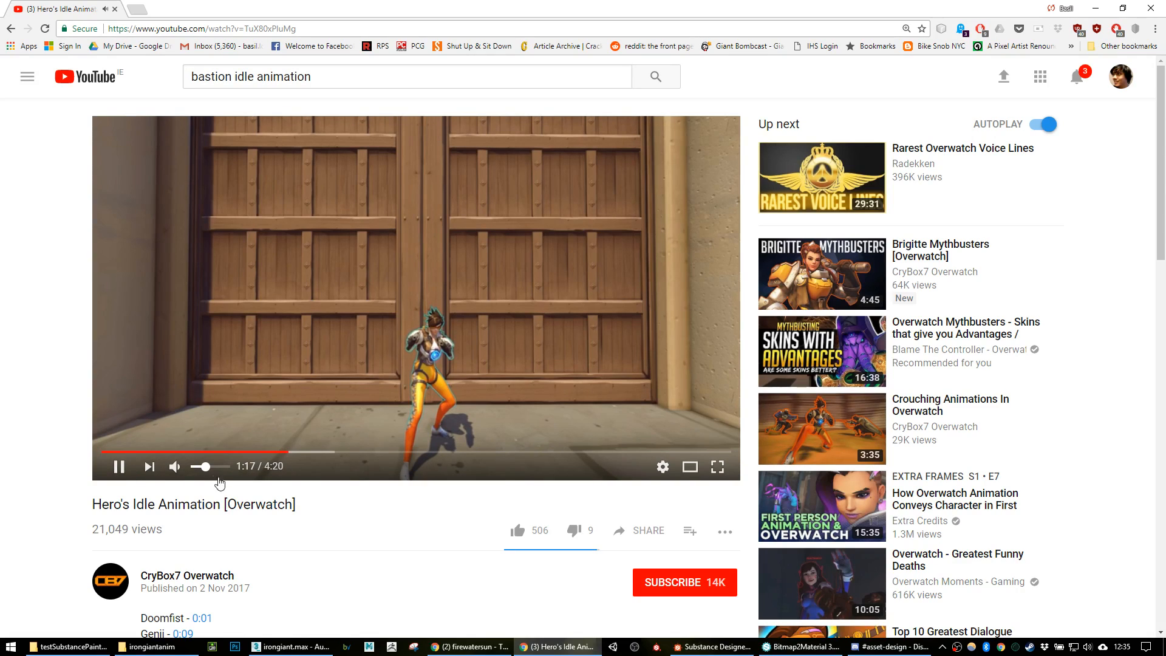
{"action": "left_click_drag", "start_coordinate": [204, 471], "coordinate": [194, 473]}
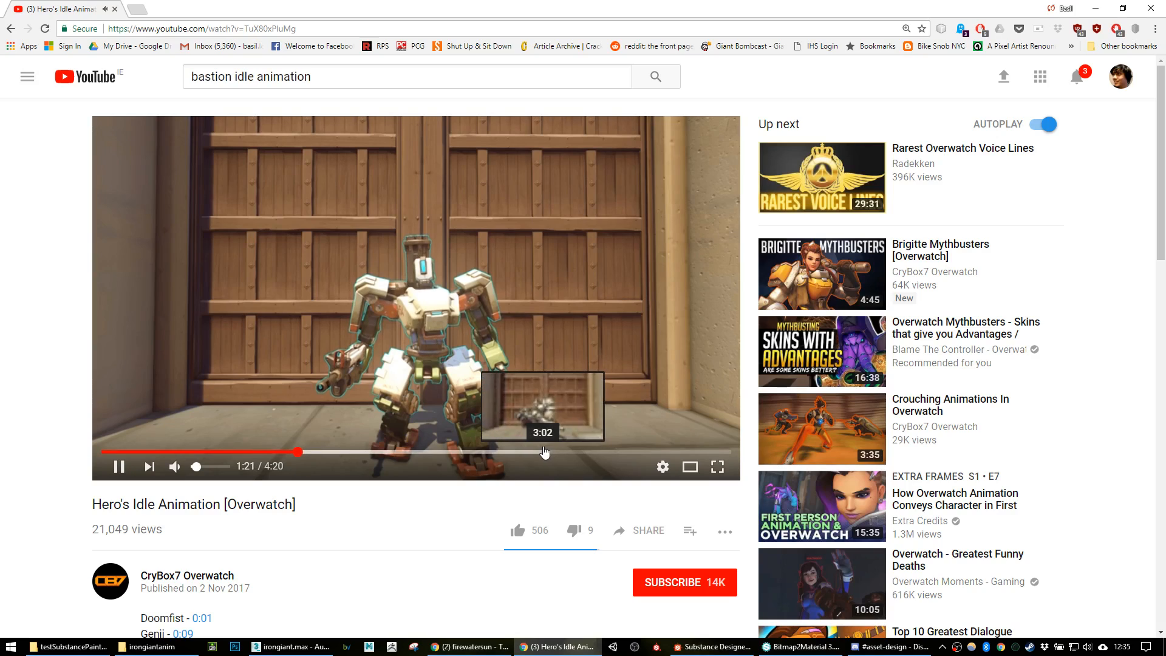
{"action": "left_click", "coordinate": [121, 469]}
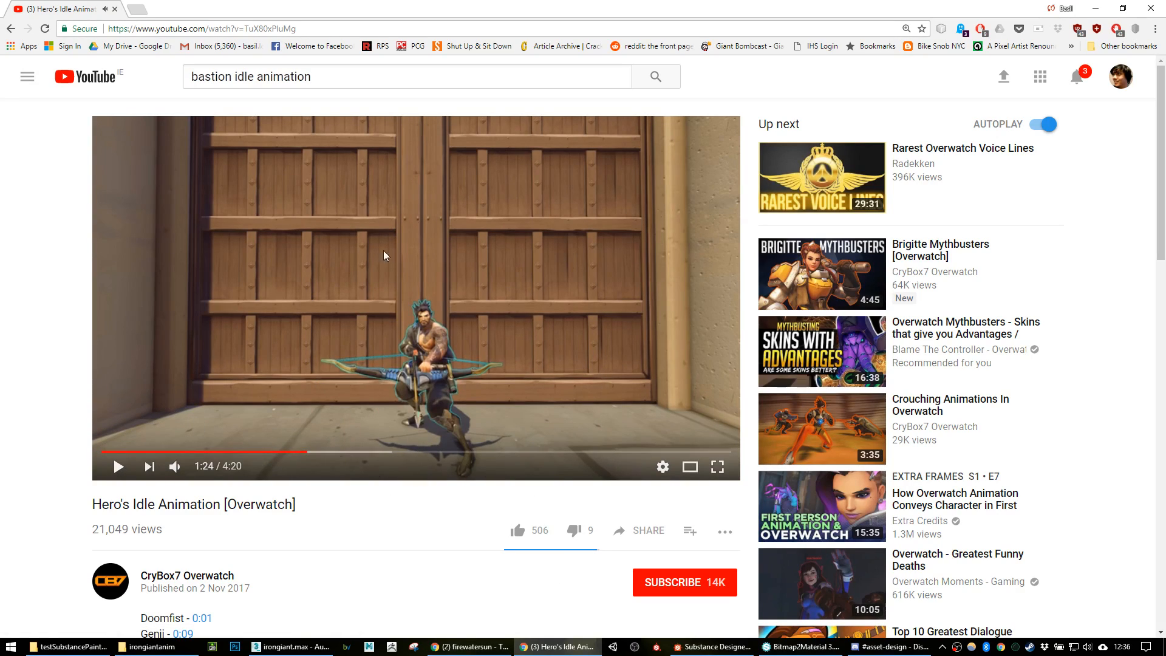
Step: Switch back to 3ds Max, frame the full robot, and play its idle animation for comparison before stopping playback
{"action": "left_click", "coordinate": [1092, 10]}
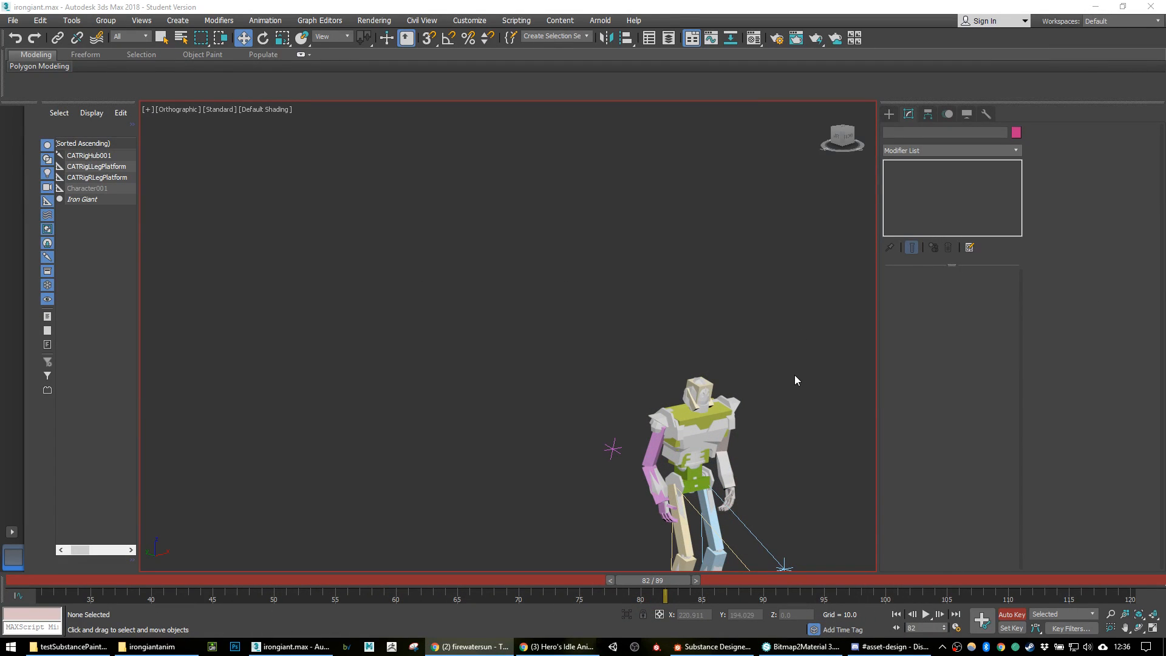
{"action": "middle_click_drag", "start_coordinate": [738, 320], "coordinate": [701, 281]}
{"action": "middle_click_drag", "start_coordinate": [680, 334], "coordinate": [630, 283]}
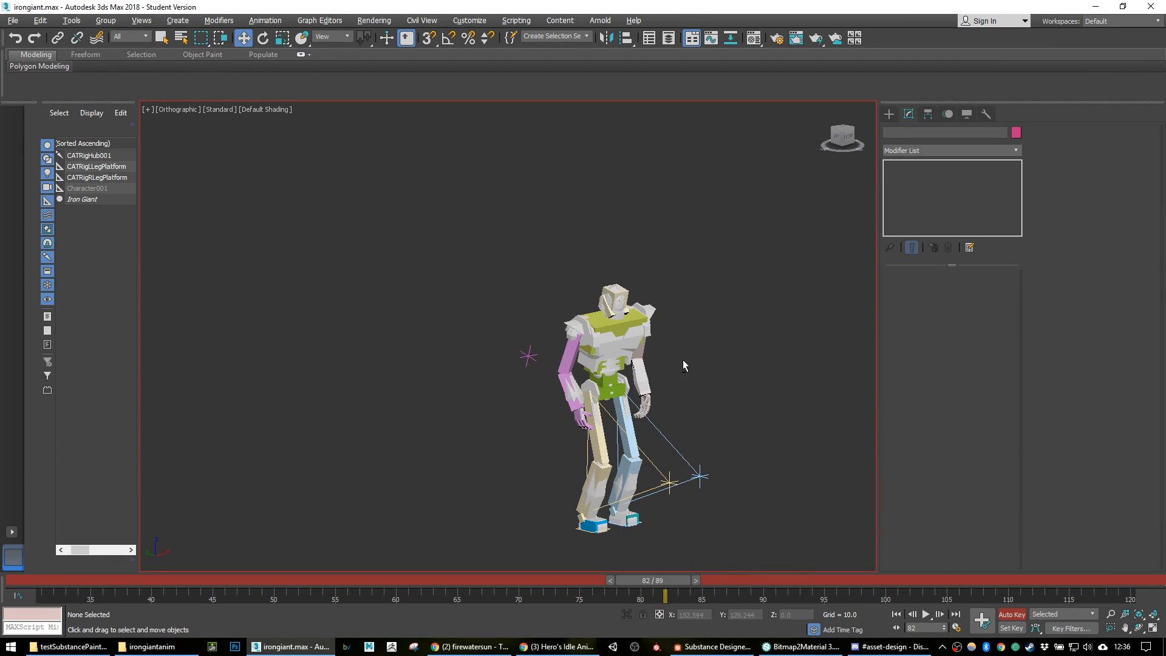
{"action": "middle_click_drag", "start_coordinate": [687, 360], "coordinate": [651, 359], "text": "alt"}
{"action": "left_click", "coordinate": [927, 614]}
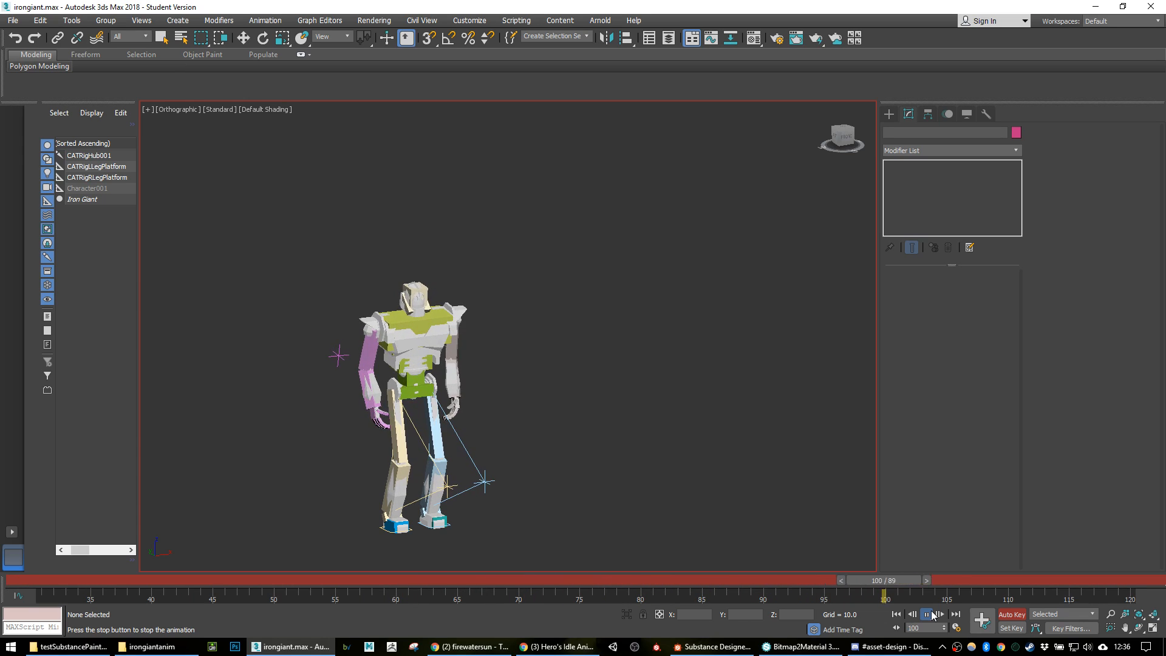
{"action": "left_click", "coordinate": [932, 614]}
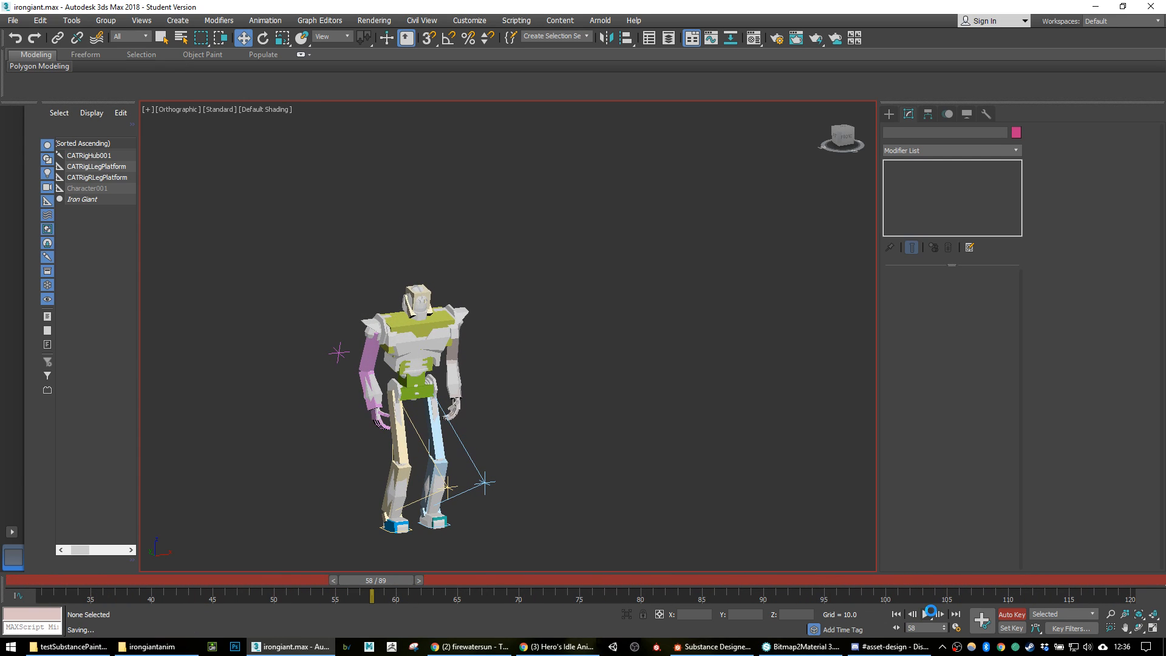
Step: Play the robot's idle animation, stop playback, and scrub through to frame 120 to review the motion
{"action": "left_click_drag", "start_coordinate": [402, 580], "coordinate": [484, 489]}
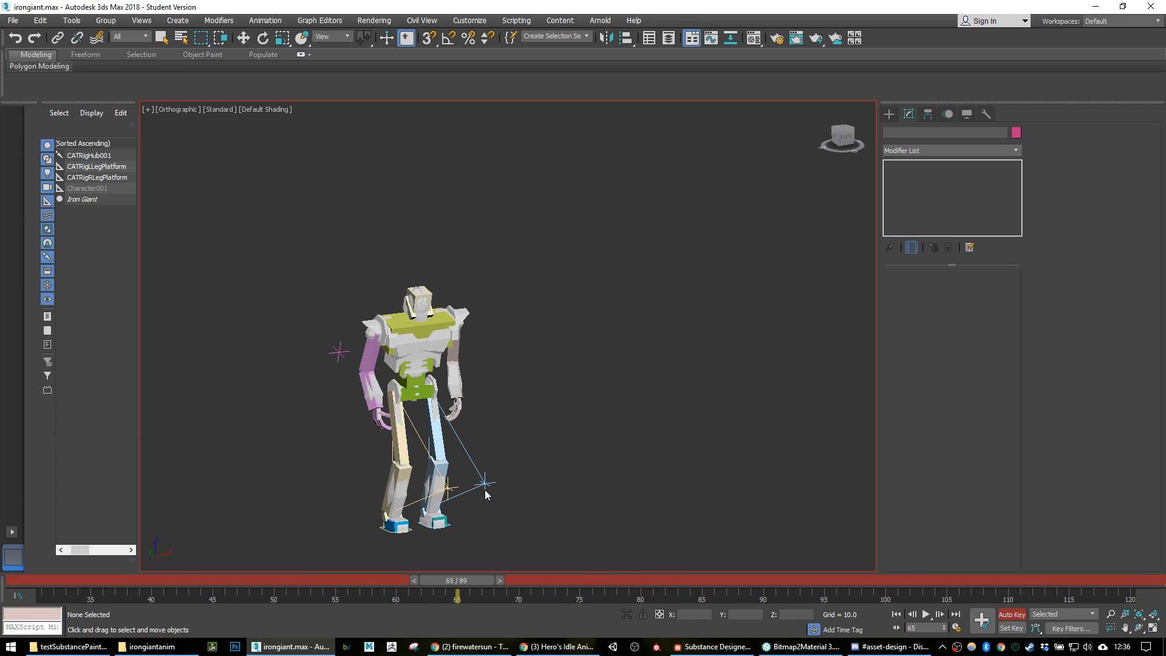
{"action": "left_click", "coordinate": [485, 489]}
{"action": "left_click", "coordinate": [432, 301]}
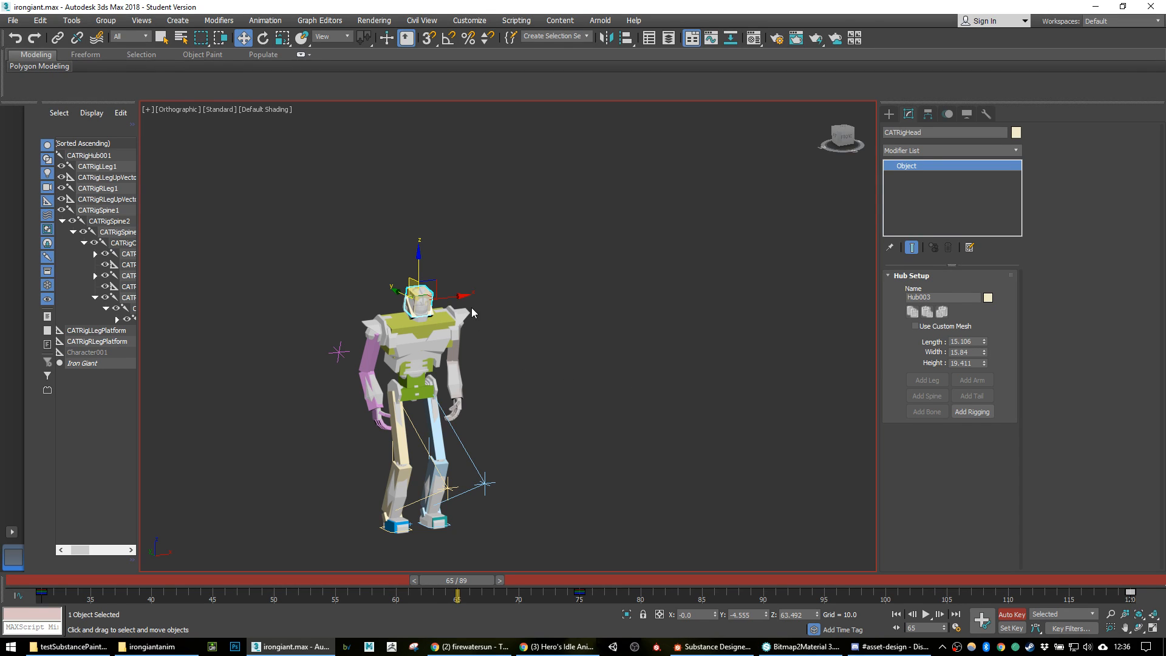
{"action": "scroll", "coordinate": [440, 309], "scroll_direction": "up", "scroll_amount": 2}
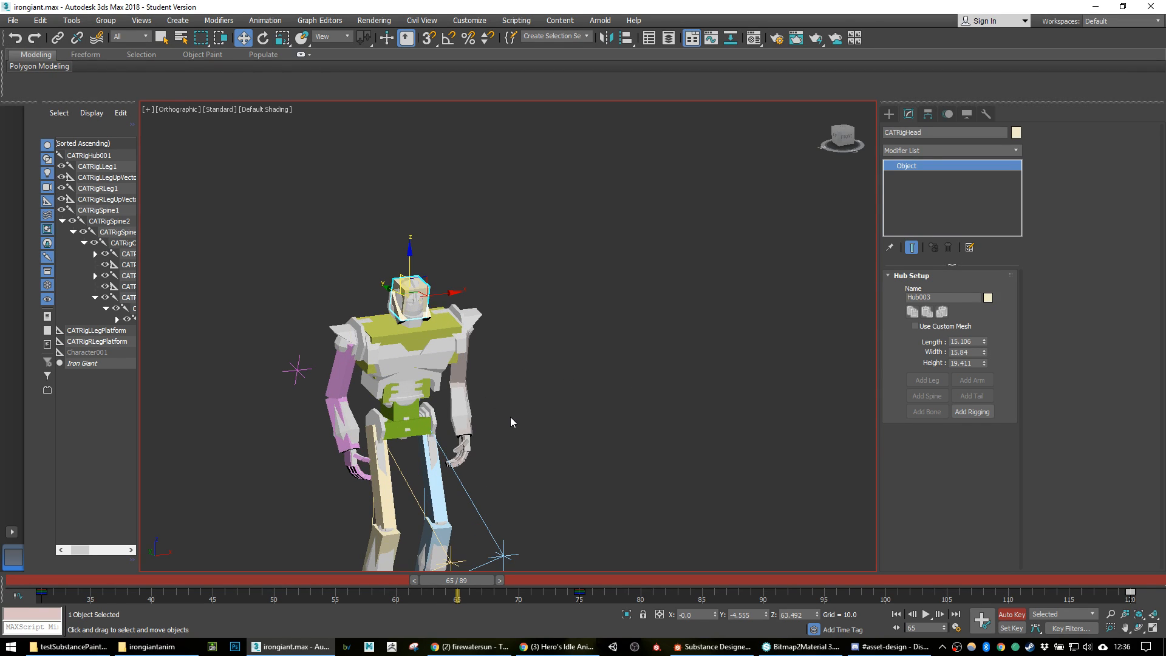
{"action": "scroll", "coordinate": [510, 417], "scroll_direction": "down", "scroll_amount": 2}
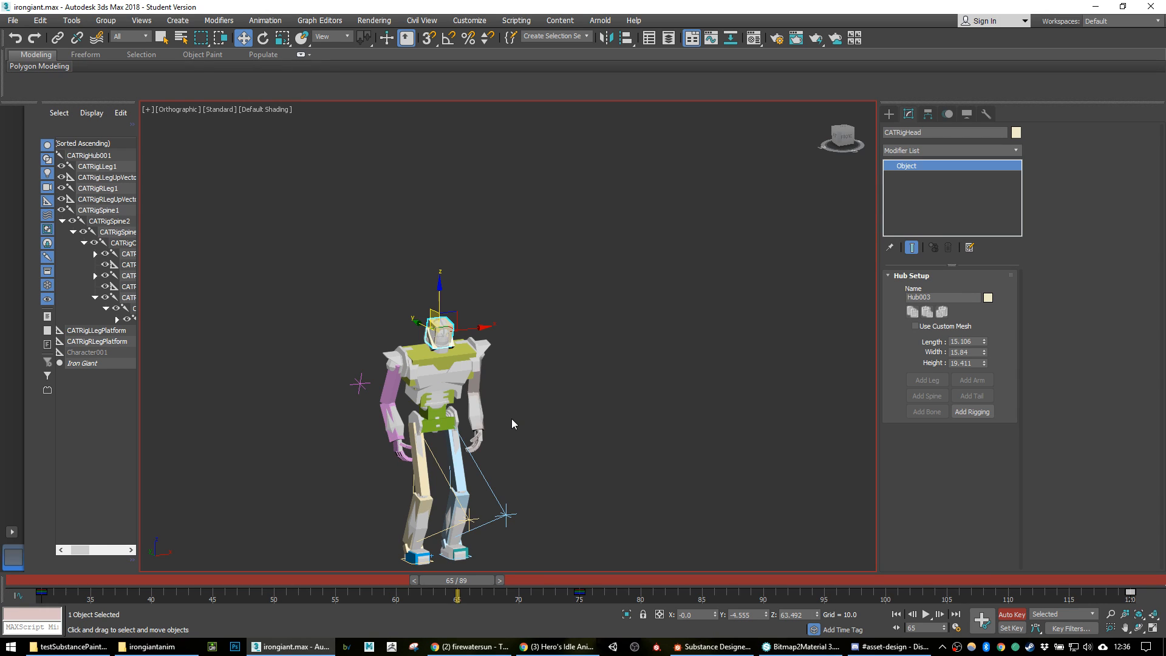
{"action": "left_click", "coordinate": [926, 615]}
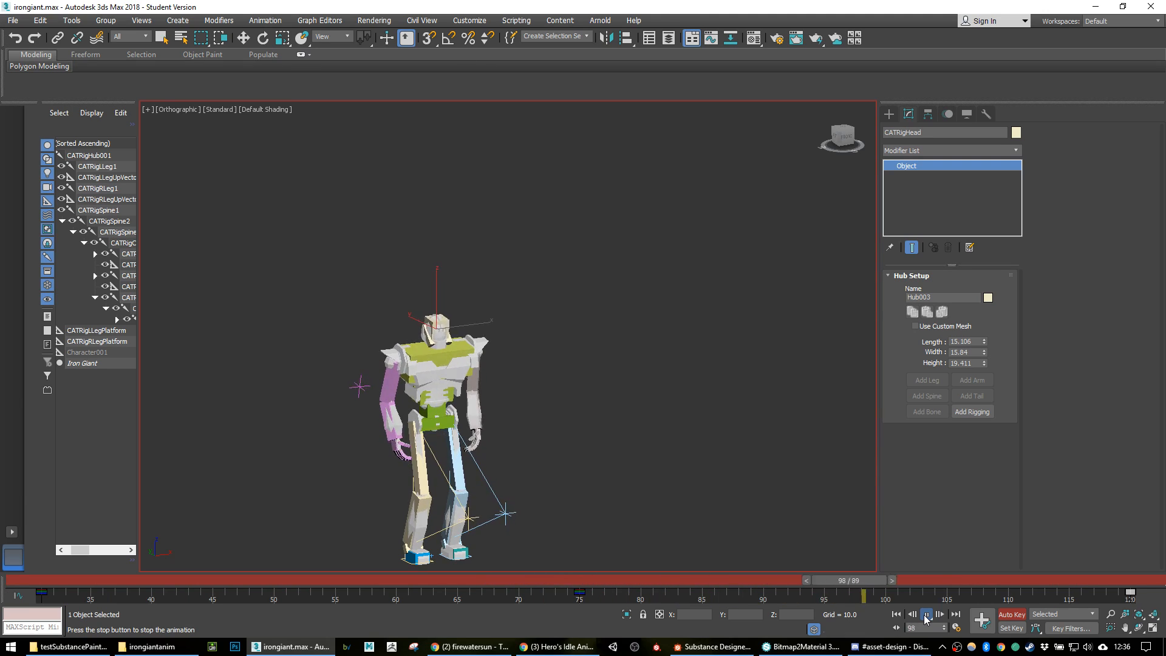
{"action": "left_click", "coordinate": [925, 616]}
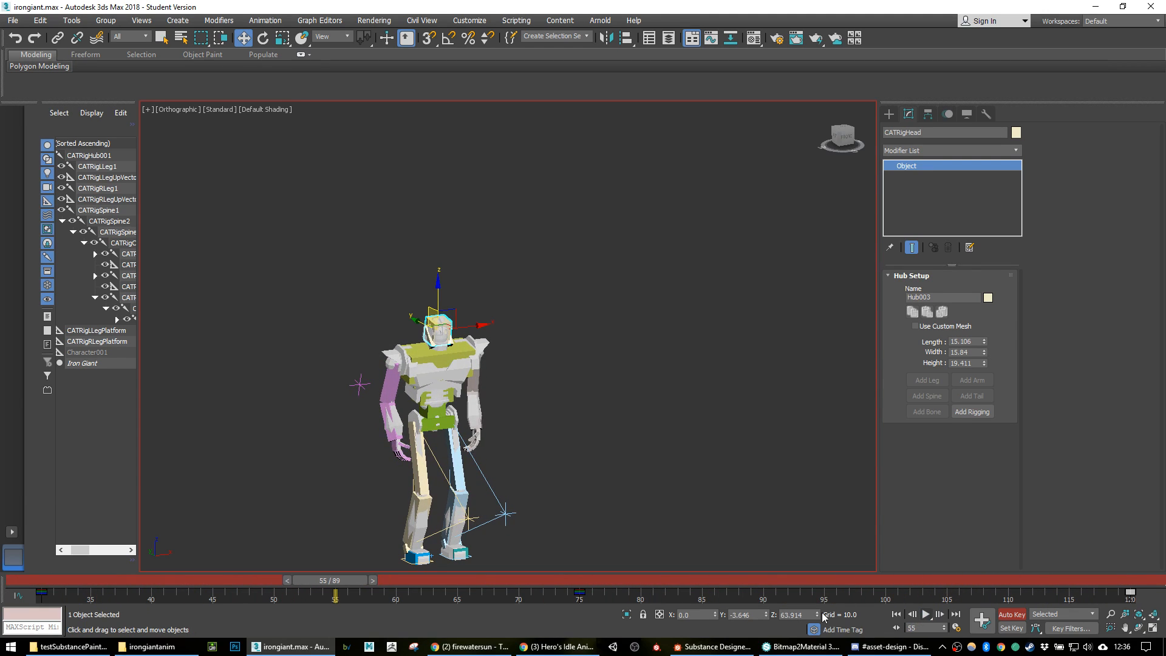
{"action": "left_click_drag", "start_coordinate": [353, 577], "coordinate": [1165, 512]}
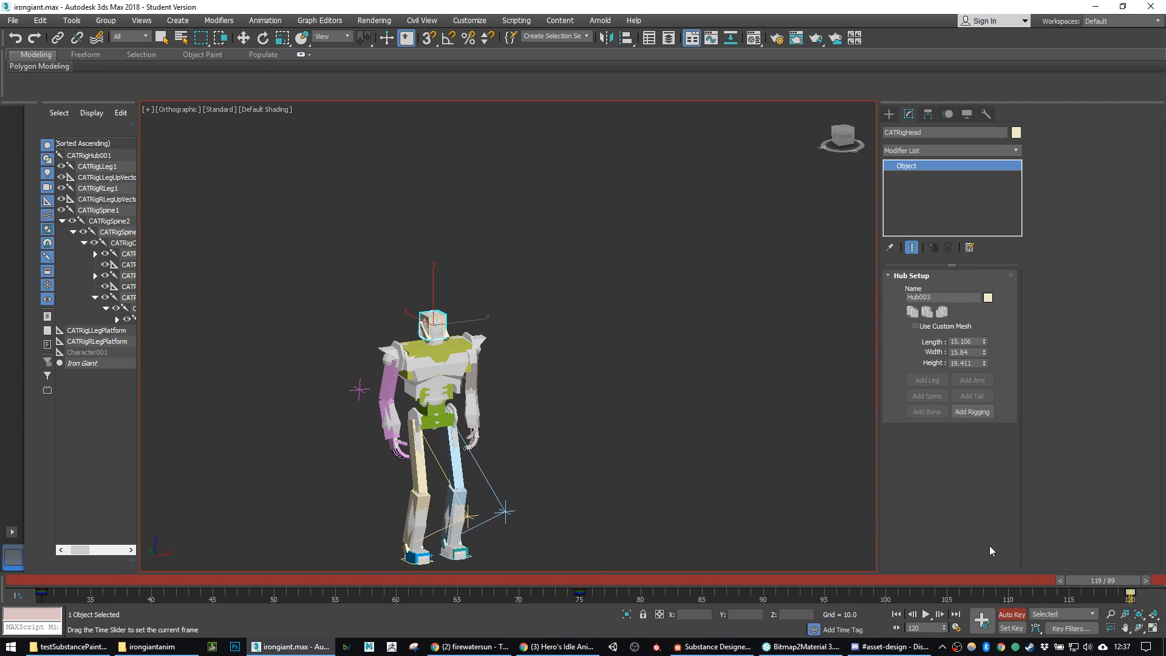
{"action": "key", "text": "w"}
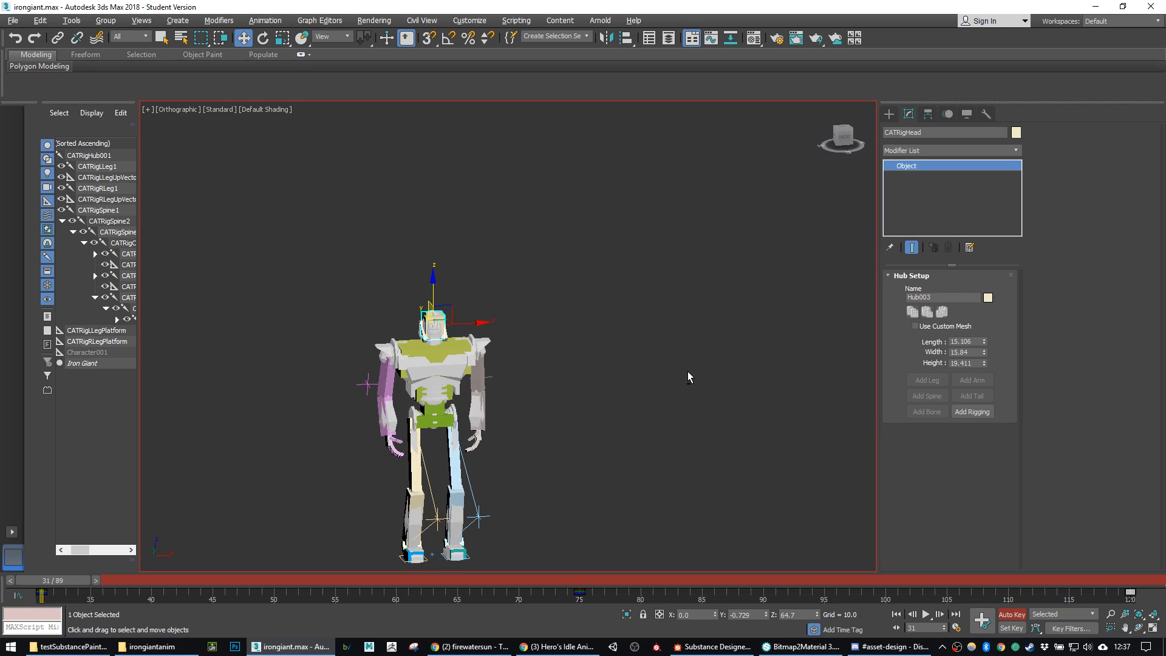
Step: Set the animation's start time to frame 121 and its end time to frame 122
{"action": "left_click", "coordinate": [957, 629]}
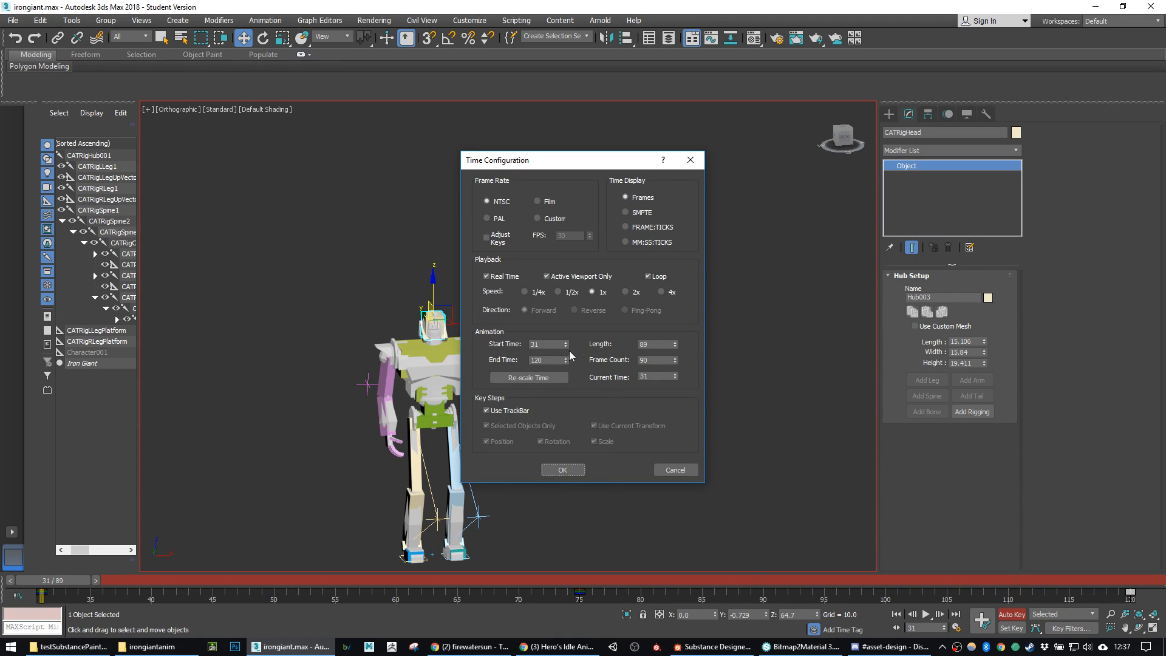
{"action": "double_click", "coordinate": [542, 347]}
{"action": "key", "text": "Tab"}
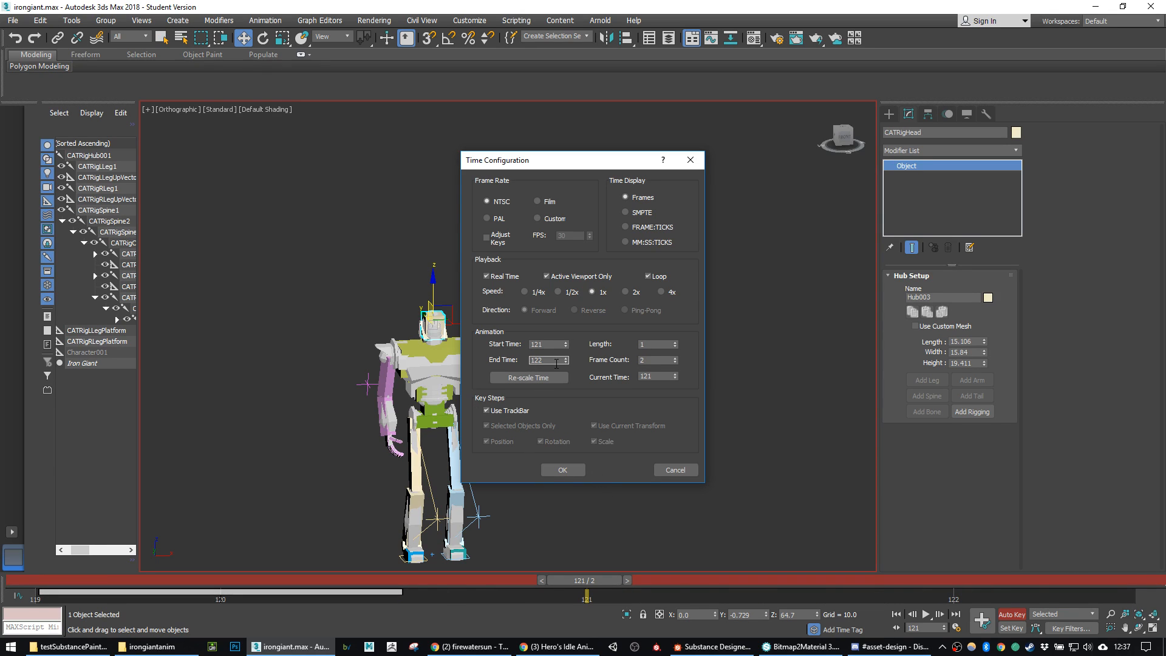
{"action": "type", "text": "121"}
{"action": "left_click", "coordinate": [559, 471]}
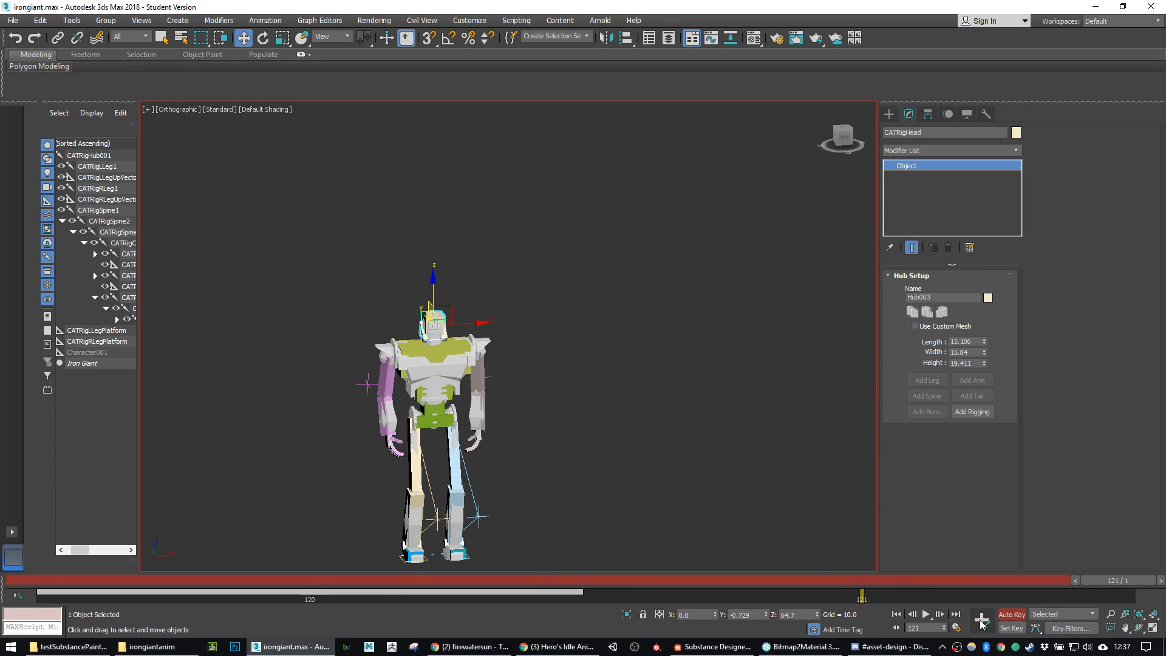
{"action": "left_click", "coordinate": [957, 629]}
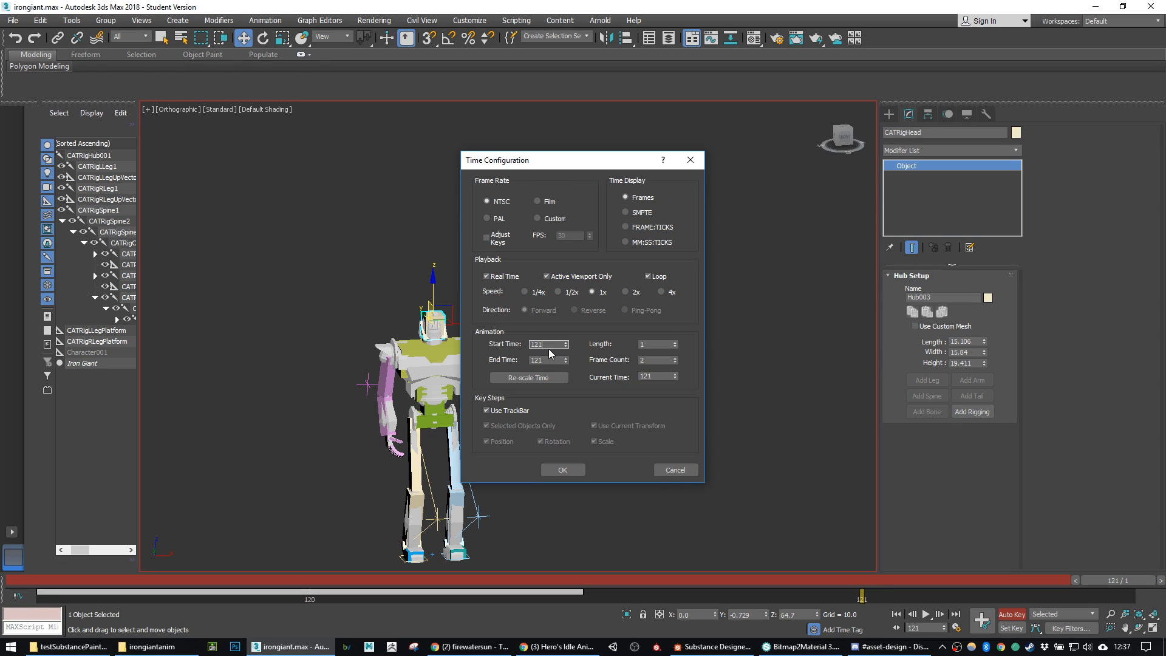
{"action": "key", "text": "Tab"}
{"action": "type", "text": "122"}
{"action": "key", "text": "Return"}
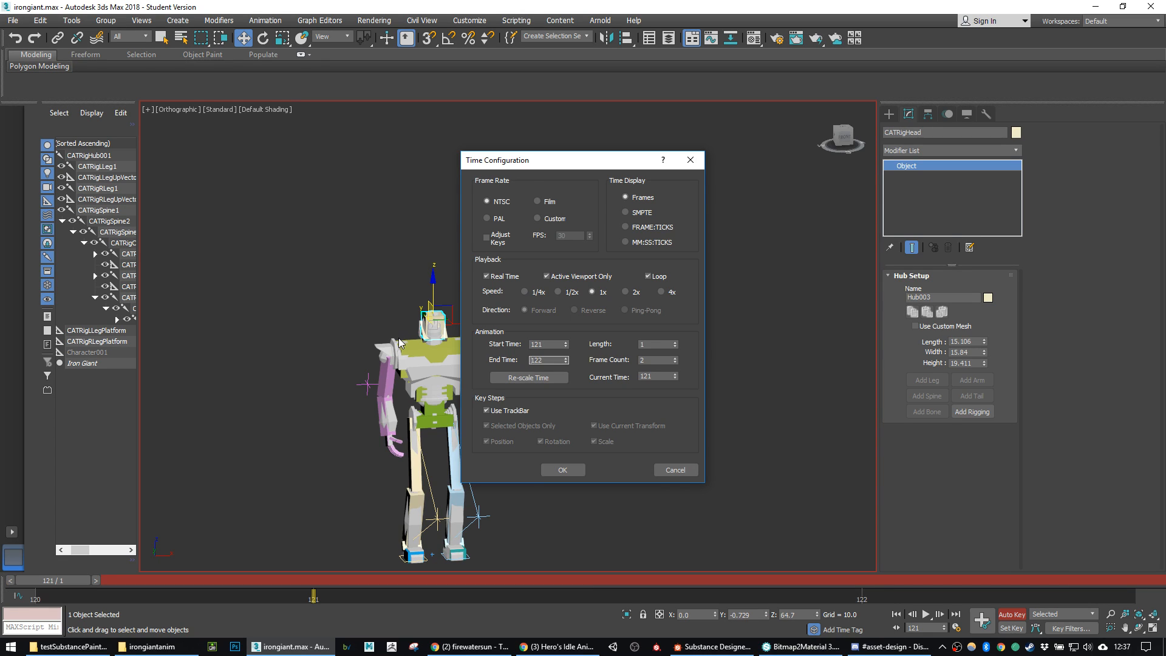
{"action": "left_click", "coordinate": [573, 474]}
Step: Lift the right foot up and forward so the knee bends strongly, and rotate its ankle bone about -57 degrees at frame 121
{"action": "middle_click_drag", "start_coordinate": [511, 435], "coordinate": [438, 415], "text": "alt"}
{"action": "scroll", "coordinate": [438, 416], "scroll_direction": "up", "scroll_amount": 3}
{"action": "left_click", "coordinate": [491, 416]}
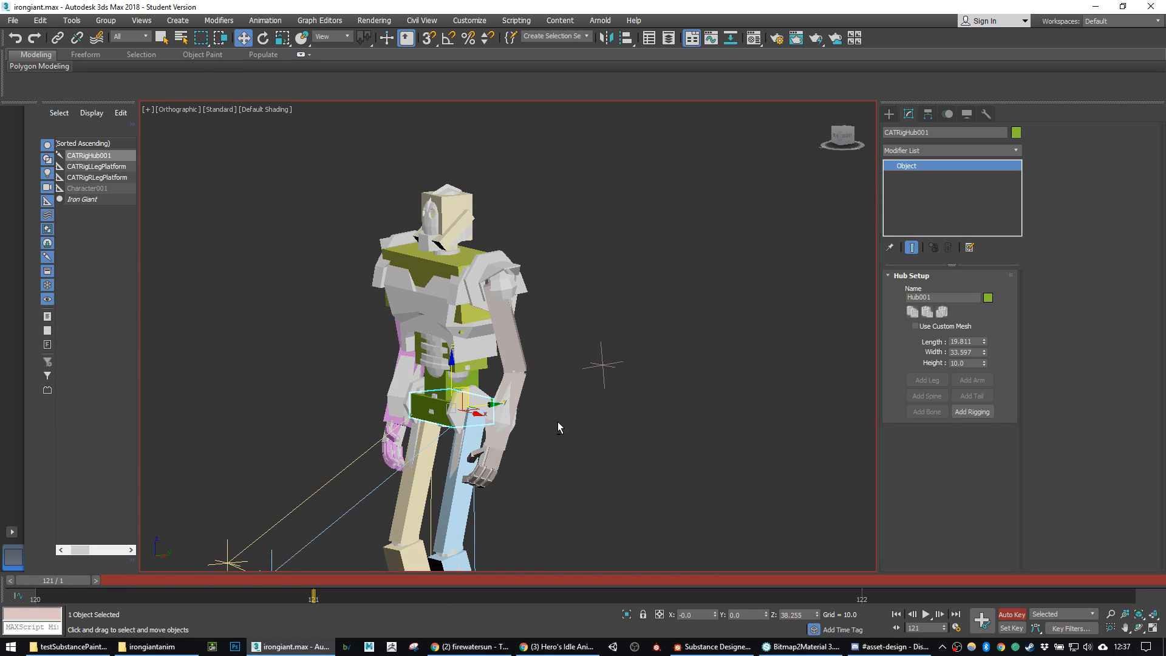
{"action": "middle_click_drag", "start_coordinate": [549, 445], "coordinate": [559, 354]}
{"action": "middle_click_drag", "start_coordinate": [532, 419], "coordinate": [538, 372], "text": "alt"}
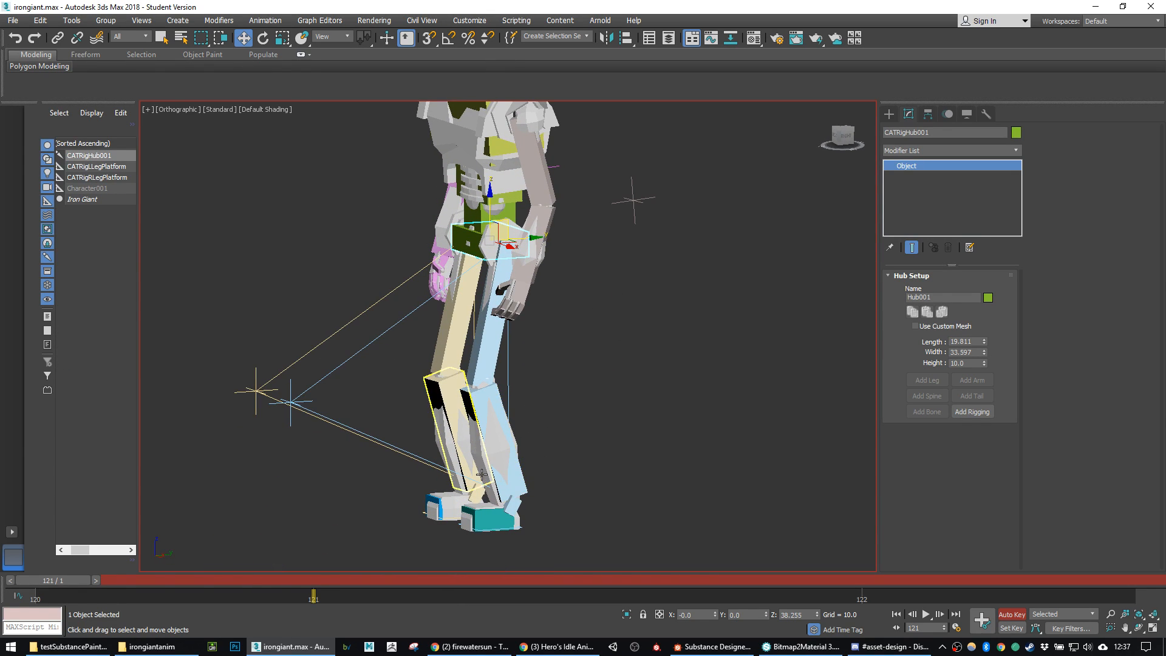
{"action": "left_click", "coordinate": [472, 493]}
{"action": "left_click_drag", "start_coordinate": [482, 408], "coordinate": [383, 430]}
{"action": "left_click", "coordinate": [429, 404]}
{"action": "key", "text": "e"}
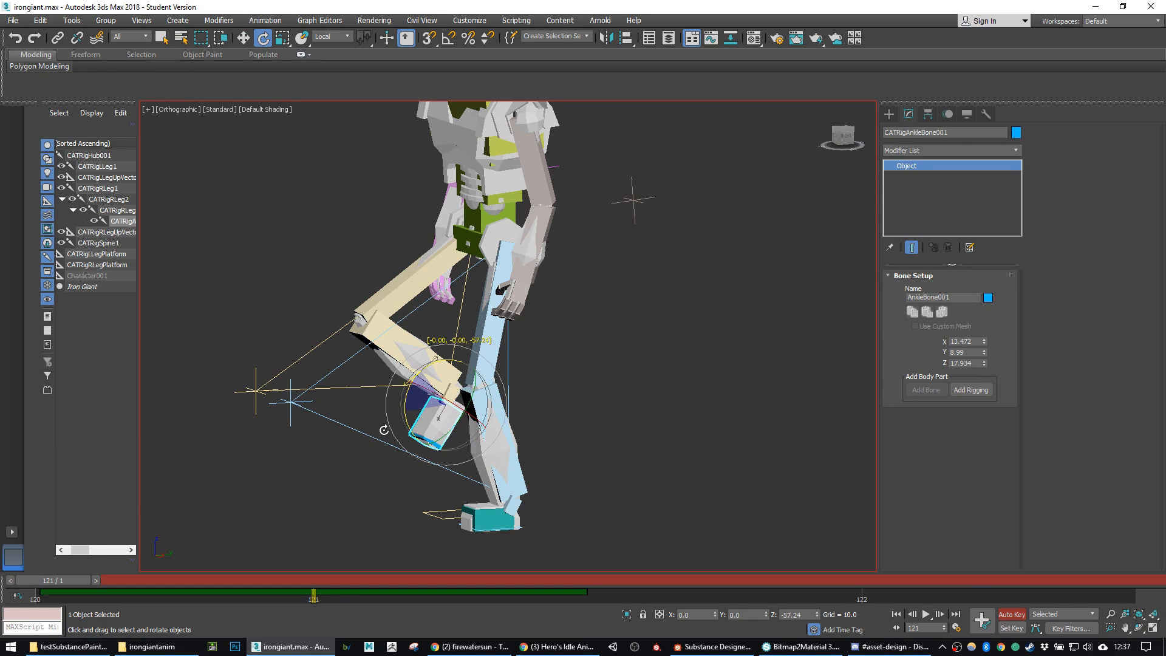
Step: Move the left foot down and backward behind the body, and rotate its ankle bone so the toes point downward
{"action": "left_click", "coordinate": [508, 511]}
{"action": "middle_click_drag", "start_coordinate": [580, 485], "coordinate": [529, 447]}
{"action": "key", "text": "w"}
{"action": "left_click_drag", "start_coordinate": [519, 425], "coordinate": [493, 466]}
{"action": "left_click", "coordinate": [555, 461]}
{"action": "key", "text": "e"}
{"action": "scroll", "coordinate": [553, 389], "scroll_direction": "down", "scroll_amount": 5}
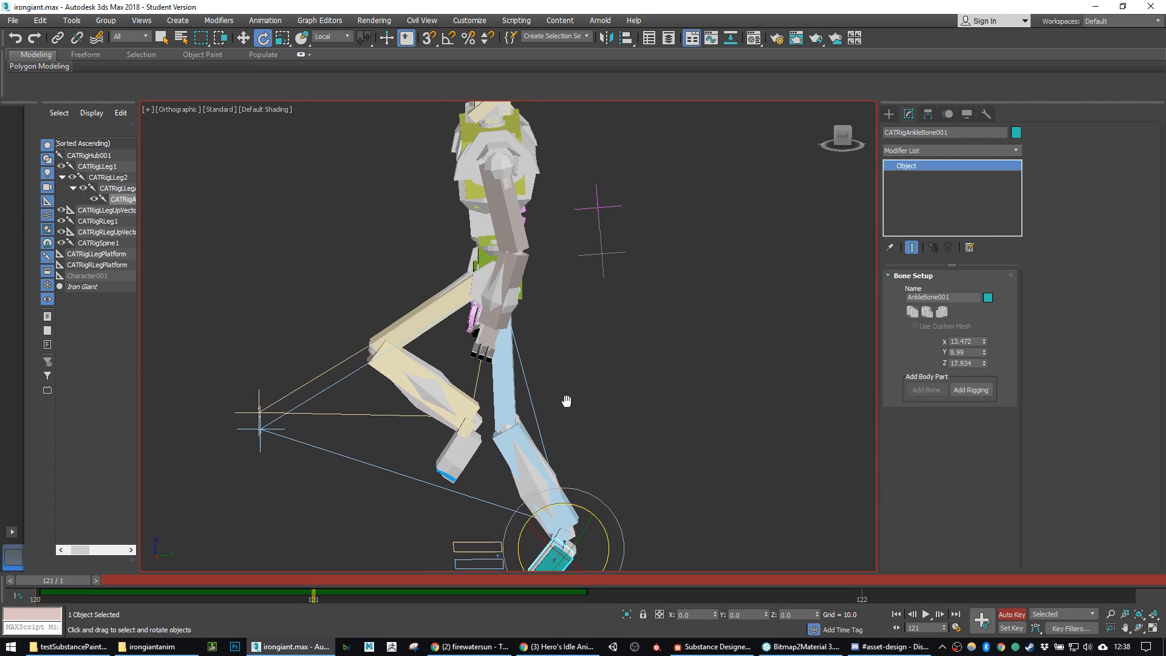
{"action": "middle_click_drag", "start_coordinate": [552, 381], "coordinate": [587, 333], "text": "alt"}
{"action": "scroll", "coordinate": [600, 359], "scroll_direction": "up", "scroll_amount": 4}
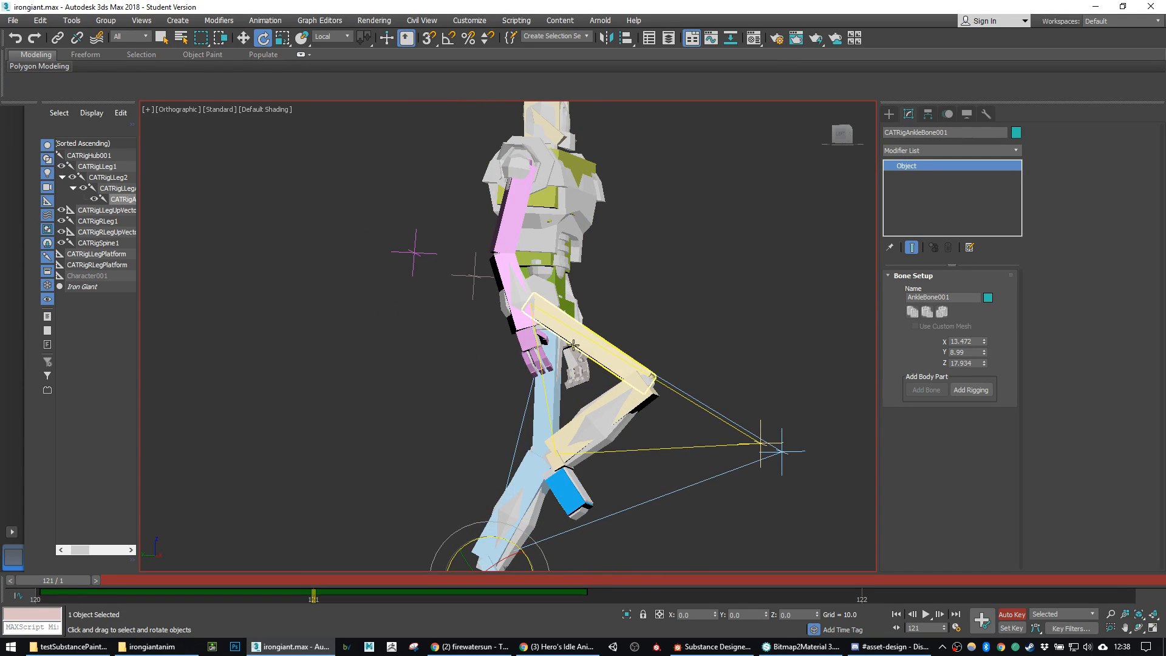
Step: Raise the right palm forward to head height with the elbow bent, and rotate it upright
{"action": "left_click", "coordinate": [530, 341]}
{"action": "key", "text": "w"}
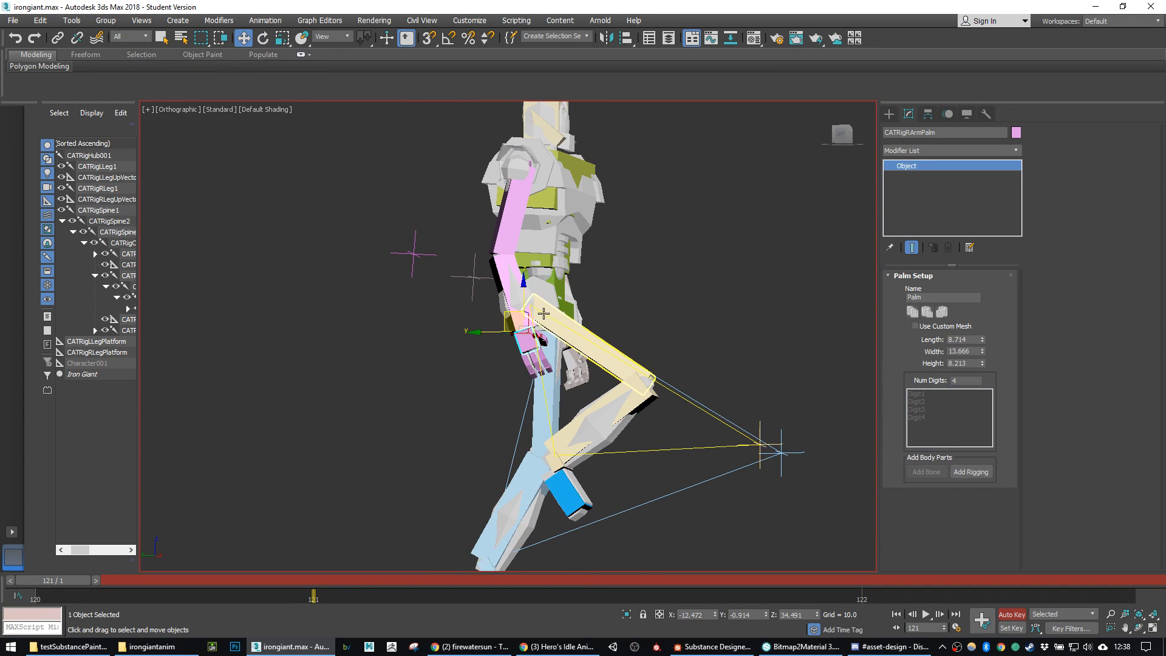
{"action": "left_click_drag", "start_coordinate": [526, 331], "coordinate": [626, 91]}
{"action": "middle_click_drag", "start_coordinate": [681, 276], "coordinate": [677, 364]}
{"action": "middle_click_drag", "start_coordinate": [678, 364], "coordinate": [644, 275], "text": "alt"}
{"action": "key", "text": "e"}
{"action": "left_click_drag", "start_coordinate": [591, 158], "coordinate": [602, 115]}
{"action": "key", "text": "w"}
{"action": "middle_click_drag", "start_coordinate": [649, 309], "coordinate": [507, 318], "text": "alt"}
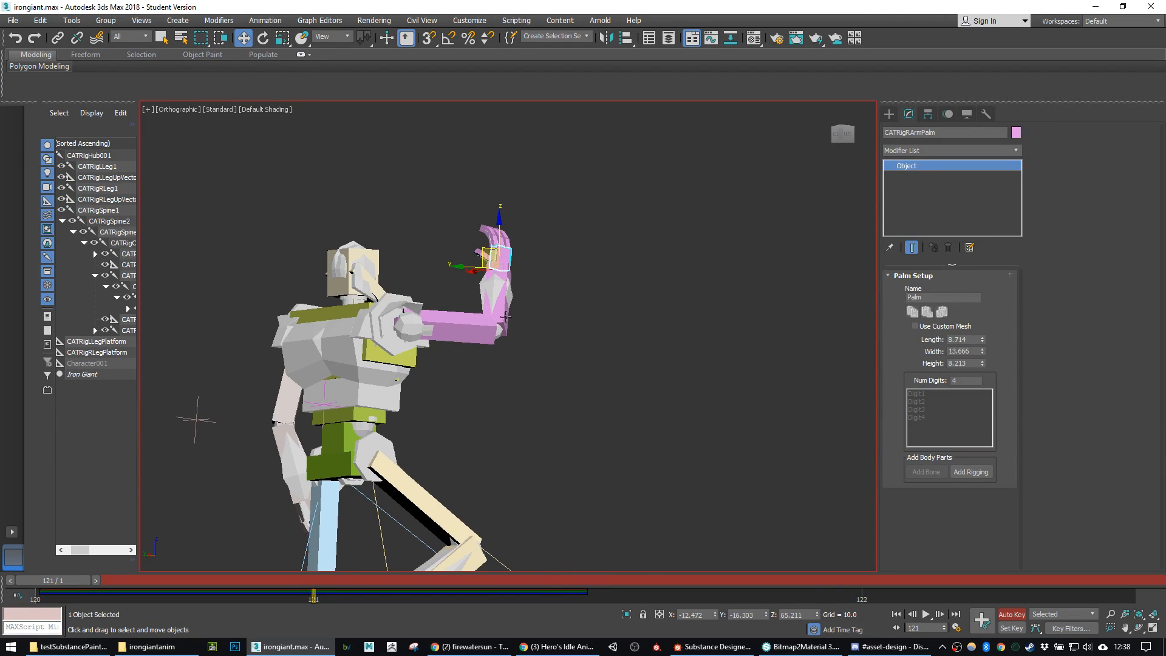
Step: Move the right arm's up-vector target low in front of the body, and raise the right palm slightly higher
{"action": "left_click_drag", "start_coordinate": [483, 248], "coordinate": [500, 331]}
{"action": "left_click", "coordinate": [324, 405]}
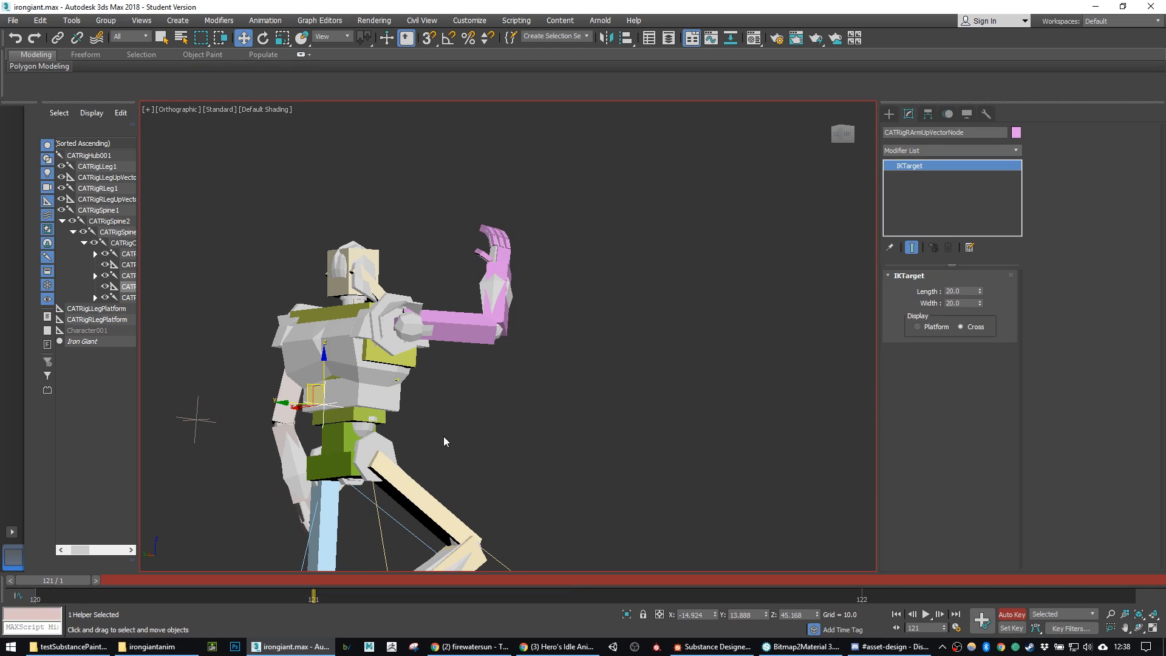
{"action": "middle_click_drag", "start_coordinate": [444, 436], "coordinate": [330, 417], "text": "alt"}
{"action": "left_click_drag", "start_coordinate": [304, 387], "coordinate": [572, 509]}
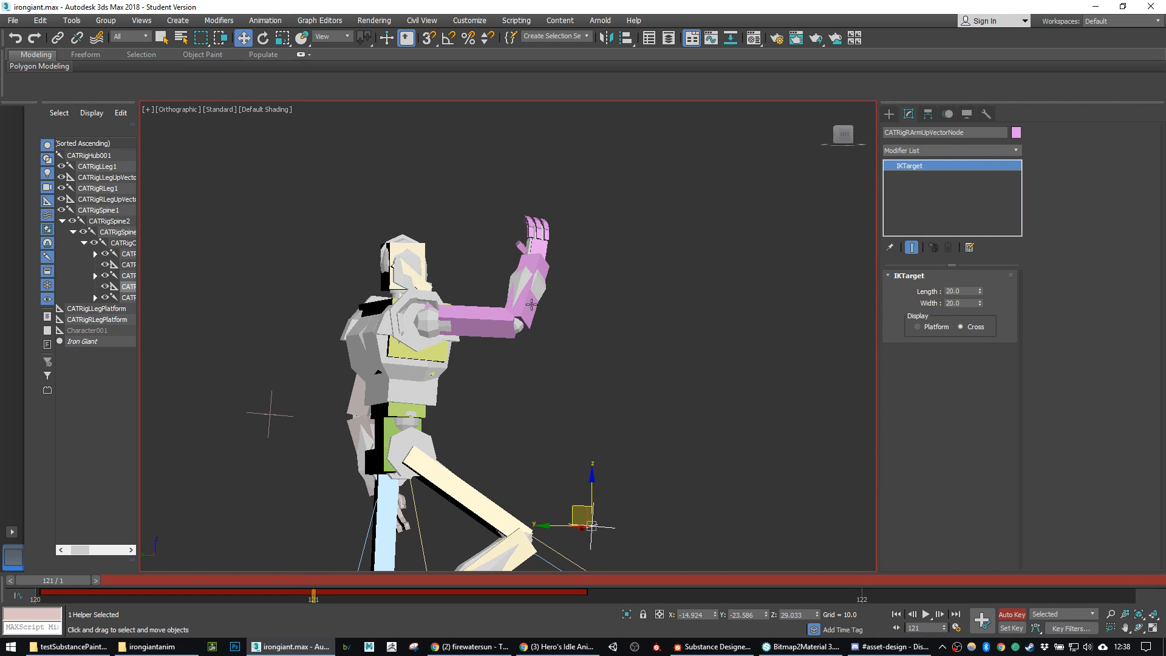
{"action": "left_click", "coordinate": [532, 250]}
{"action": "left_click_drag", "start_coordinate": [520, 239], "coordinate": [521, 216]}
{"action": "middle_click_drag", "start_coordinate": [520, 255], "coordinate": [544, 295], "text": "alt"}
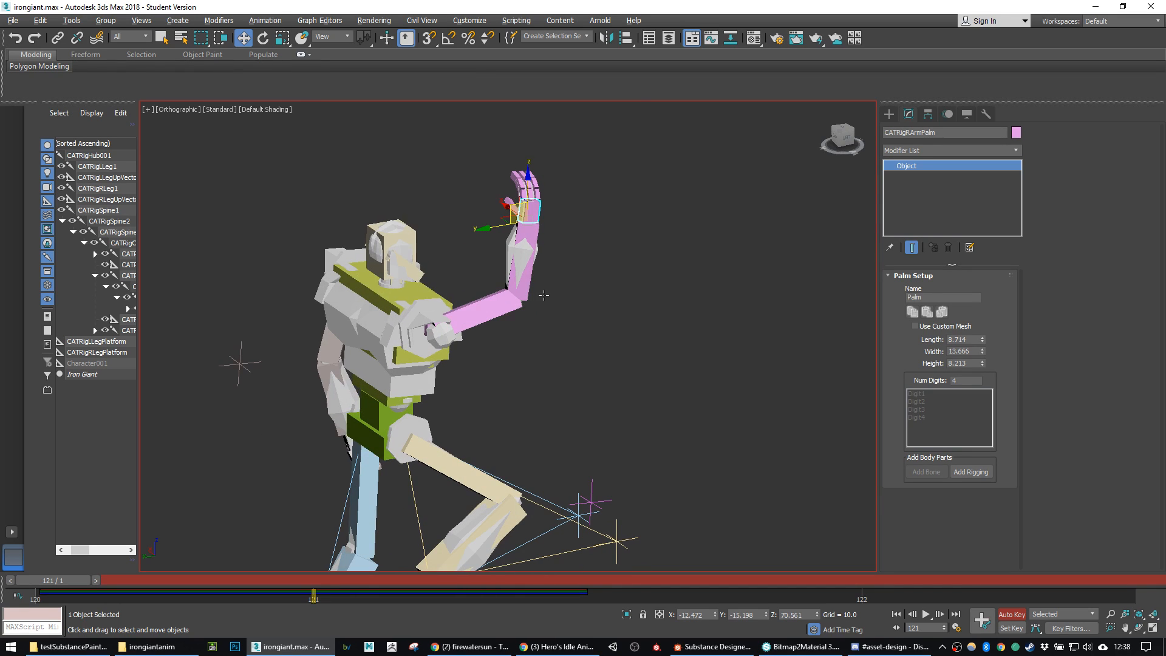
Step: Curl all the right hand's fingers inward, and bend them a further 35 degrees or so with the thumb excluded
{"action": "key", "text": "e"}
{"action": "left_click_drag", "start_coordinate": [530, 209], "coordinate": [531, 208]}
{"action": "double_click", "coordinate": [530, 208]}
{"action": "scroll", "coordinate": [531, 209], "scroll_direction": "up", "scroll_amount": 3}
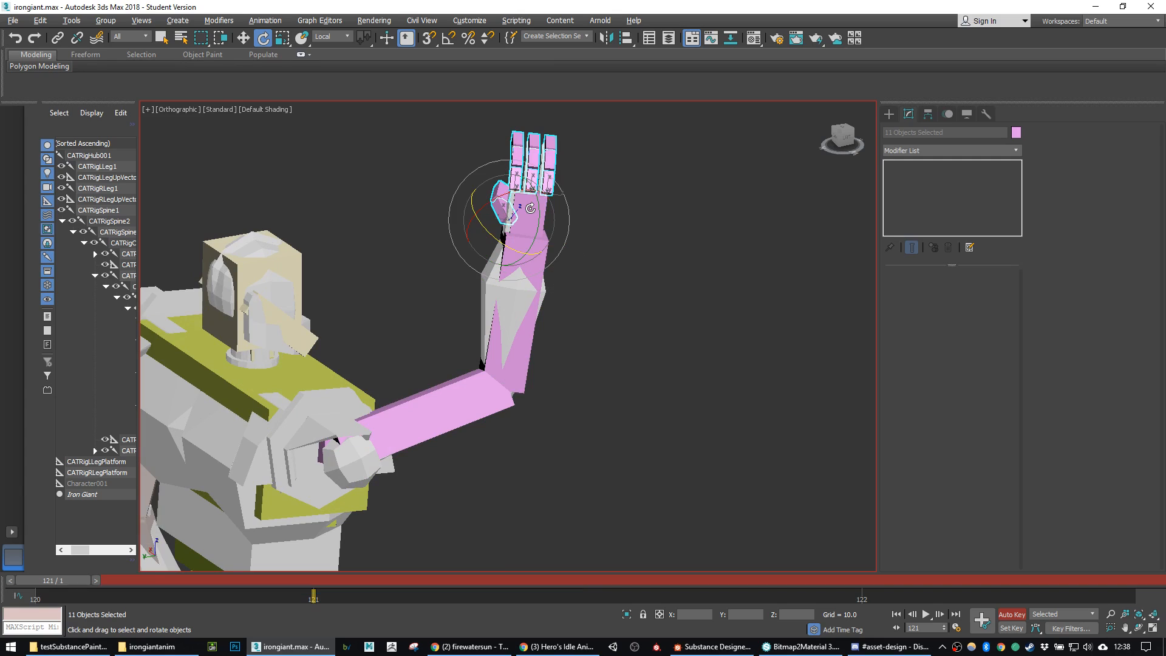
{"action": "left_click_drag", "start_coordinate": [476, 214], "coordinate": [463, 202]}
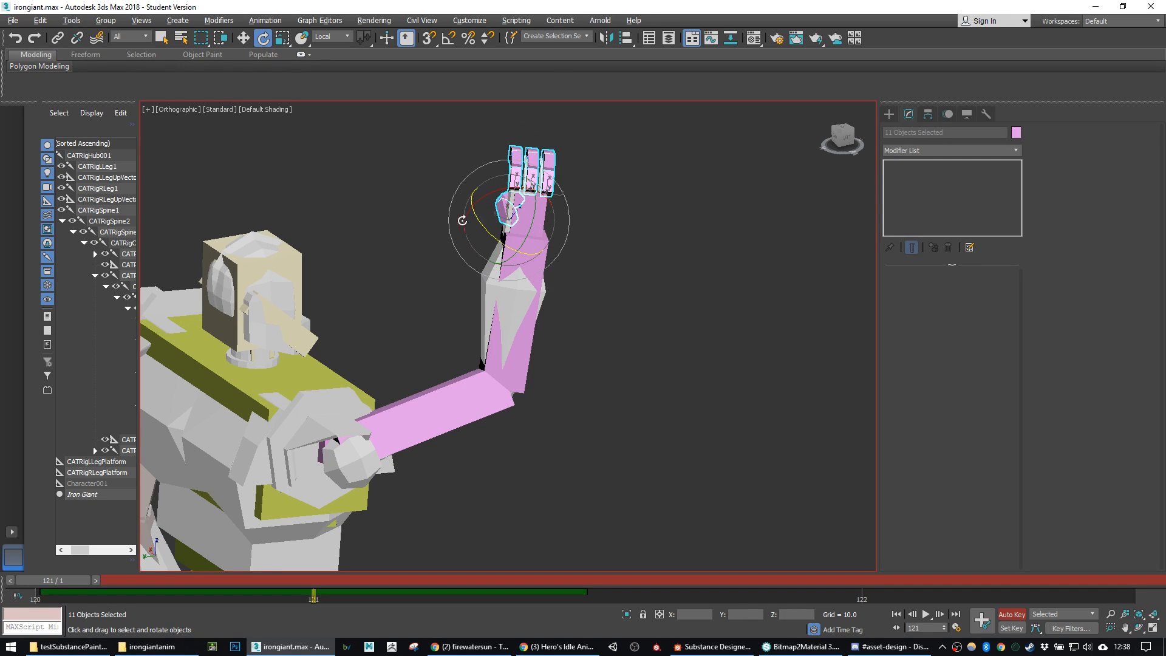
{"action": "left_click", "coordinate": [516, 207], "text": "alt"}
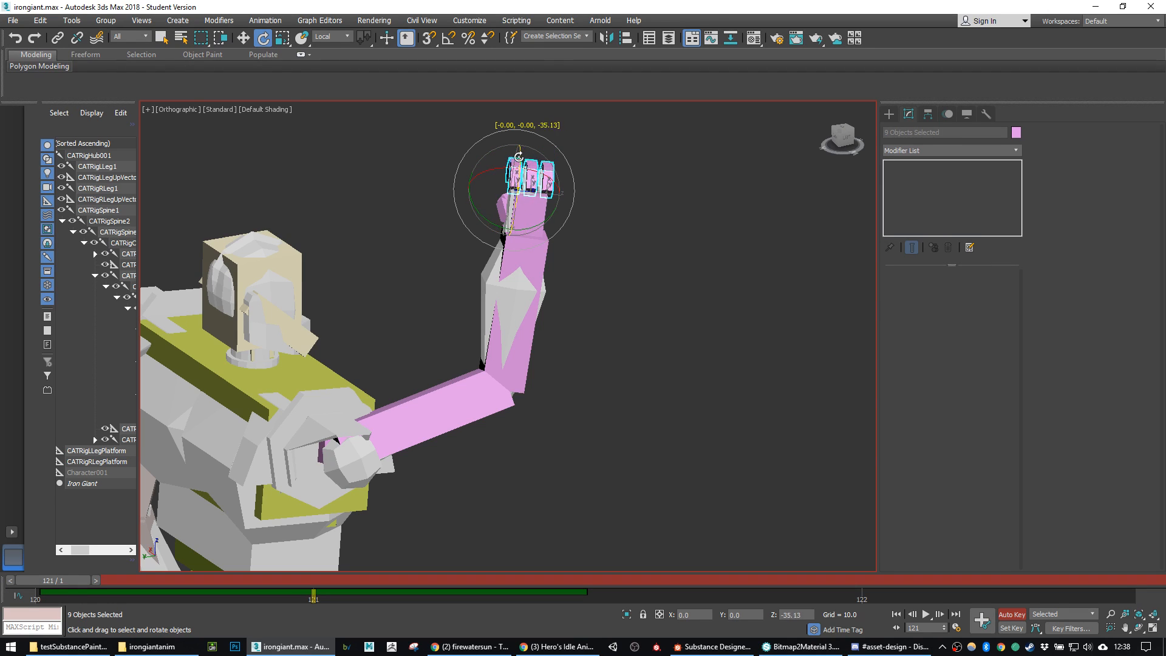
Step: Rotate the chest about -22 degrees so the upper body leans back
{"action": "middle_click_drag", "start_coordinate": [619, 342], "coordinate": [584, 371], "text": "alt"}
{"action": "left_click", "coordinate": [490, 398]}
{"action": "left_click_drag", "start_coordinate": [489, 383], "coordinate": [482, 351]}
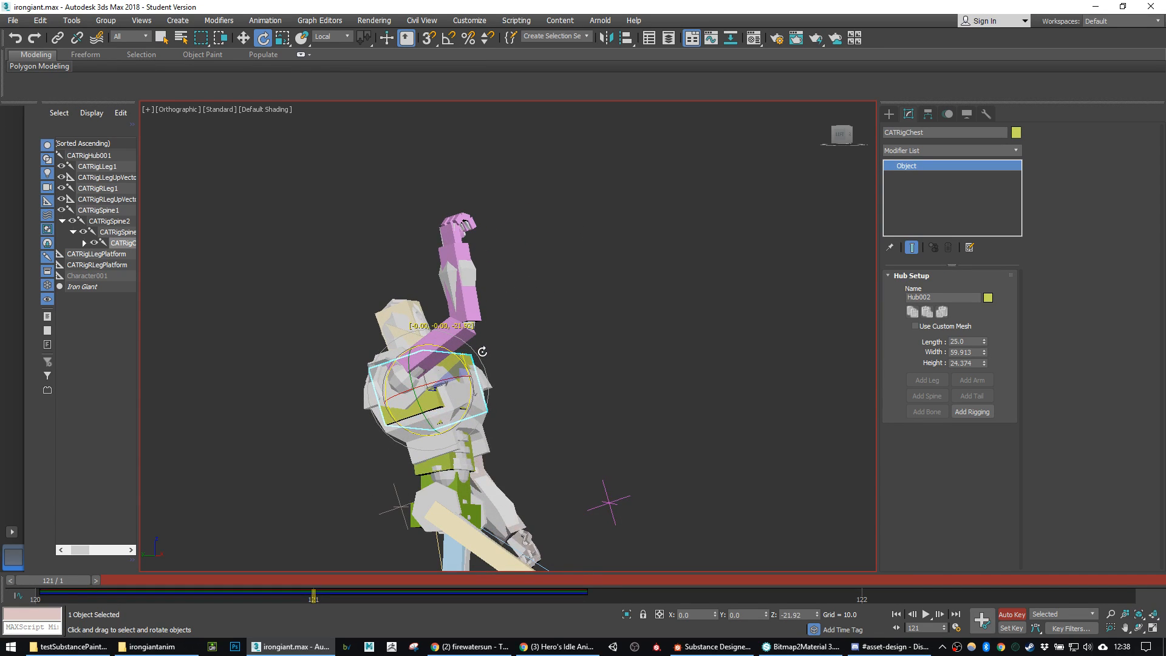
Step: Rotate the jaw bone on the head downward to open the robot's mouth
{"action": "middle_click_drag", "start_coordinate": [577, 435], "coordinate": [471, 485], "text": "alt"}
{"action": "middle_click_drag", "start_coordinate": [472, 485], "coordinate": [509, 358]}
{"action": "left_click", "coordinate": [501, 180]}
{"action": "middle_click_drag", "start_coordinate": [501, 182], "coordinate": [495, 249]}
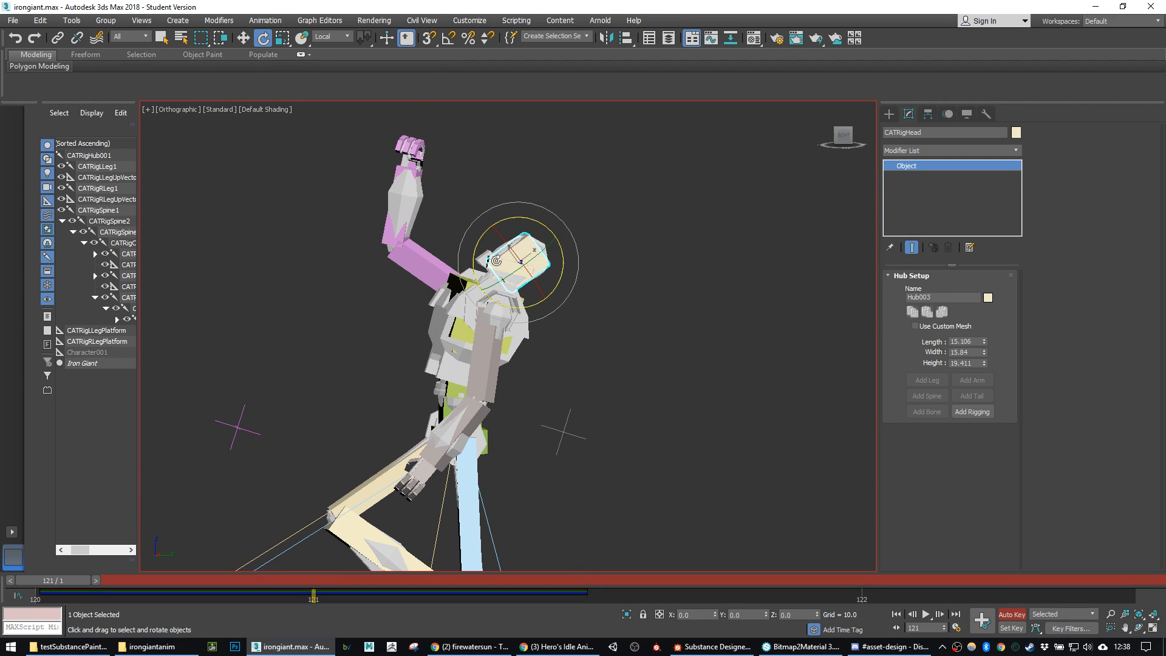
{"action": "scroll", "coordinate": [499, 261], "scroll_direction": "up", "scroll_amount": 3}
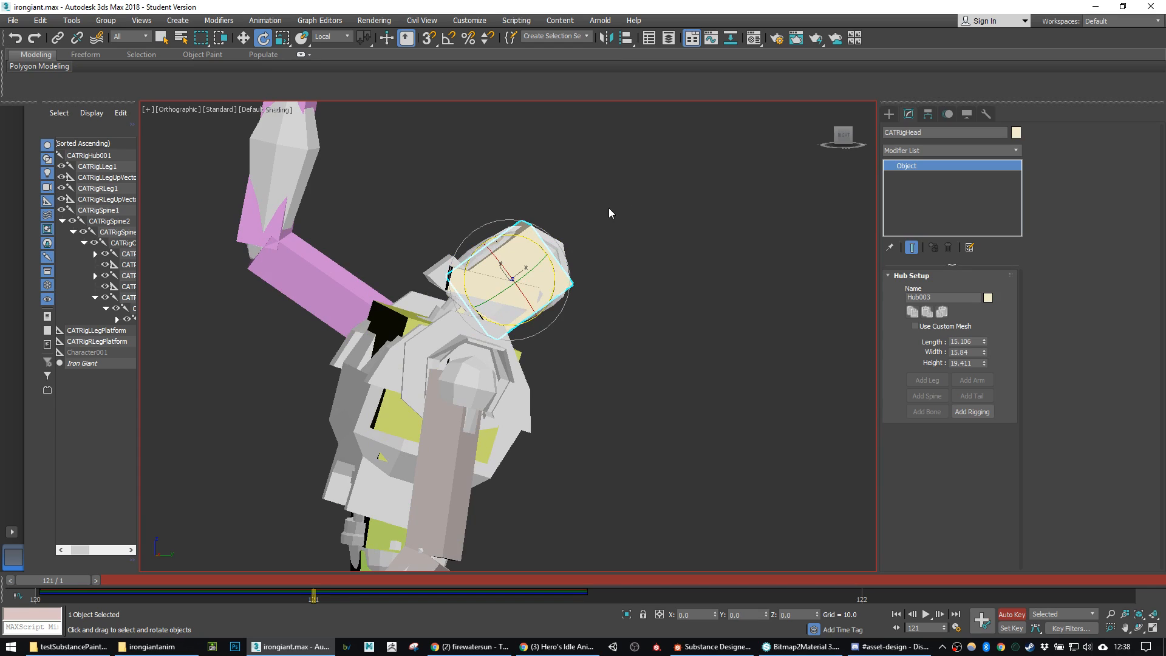
{"action": "left_click", "coordinate": [464, 275]}
{"action": "left_click_drag", "start_coordinate": [511, 258], "coordinate": [486, 266]}
Step: Move the left palm up and back beside the hip so the elbow bends behind the body, and rotate the palm inward
{"action": "middle_click_drag", "start_coordinate": [469, 410], "coordinate": [502, 234]}
{"action": "scroll", "coordinate": [469, 393], "scroll_direction": "down", "scroll_amount": 3}
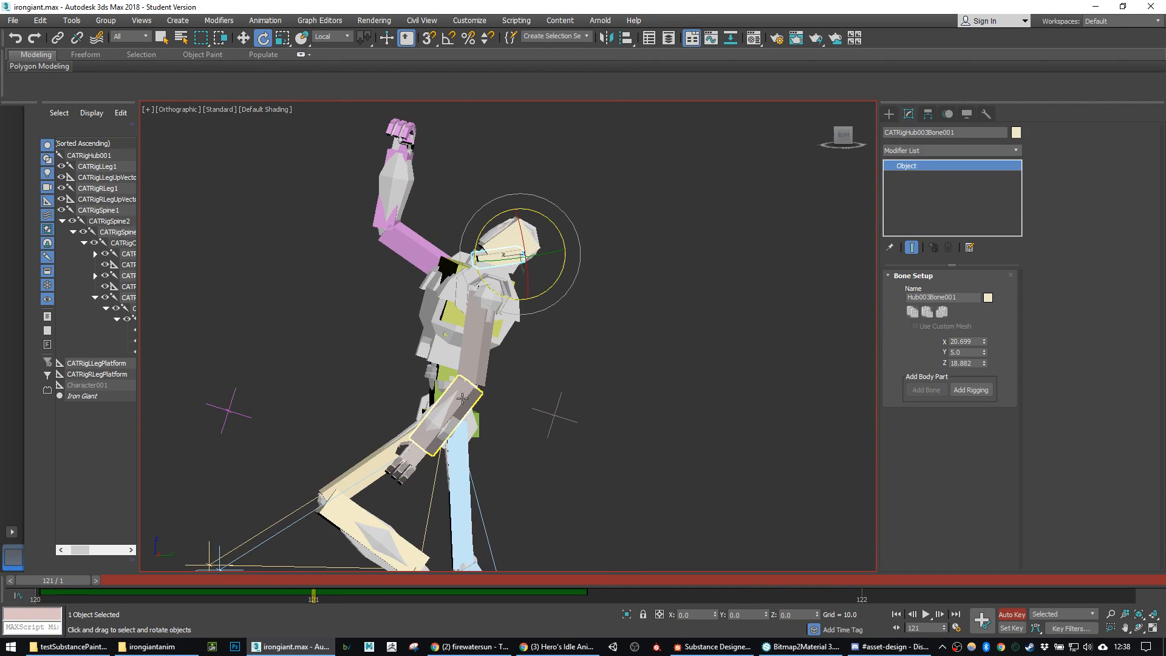
{"action": "left_click", "coordinate": [415, 457]}
{"action": "key", "text": "w"}
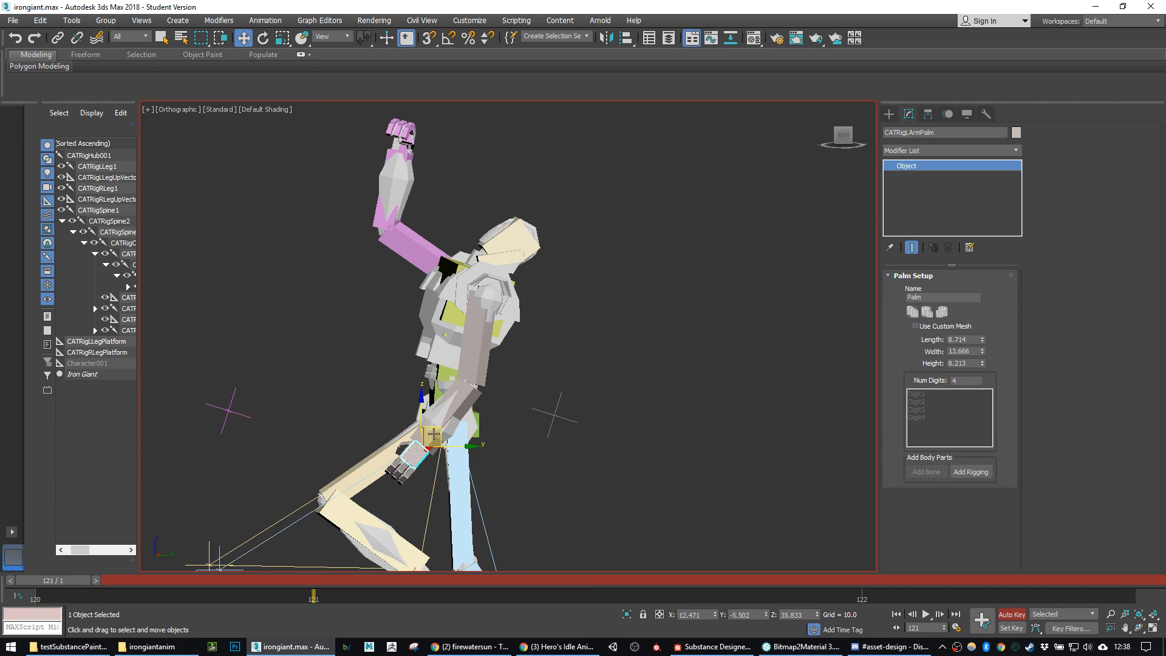
{"action": "left_click_drag", "start_coordinate": [436, 431], "coordinate": [478, 389]}
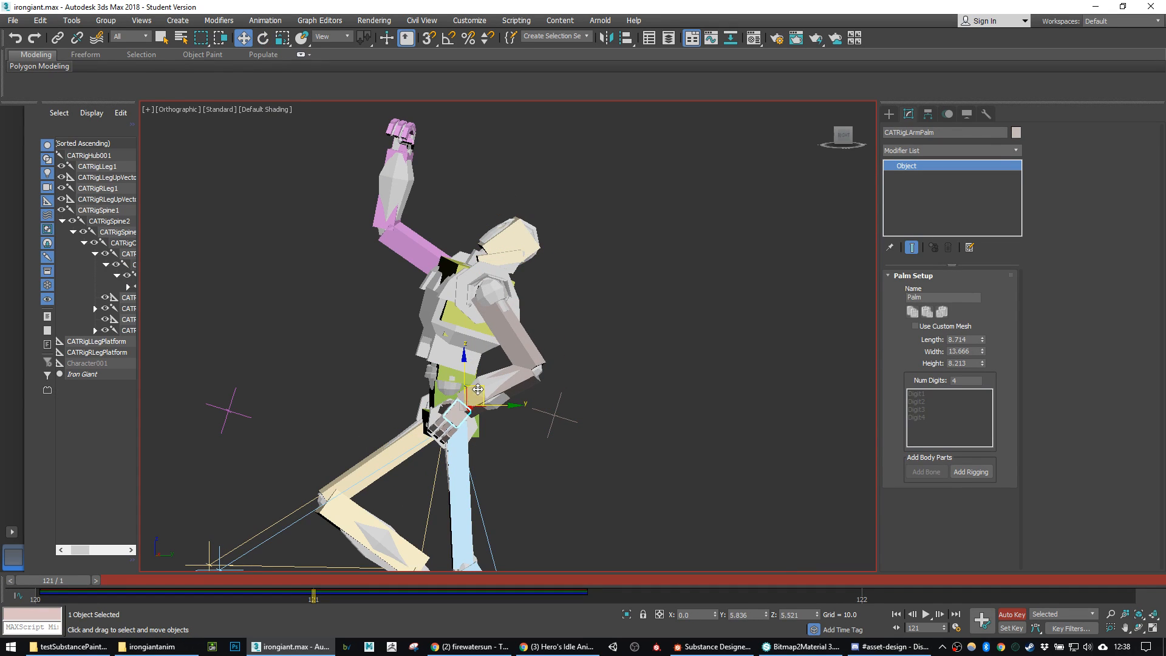
{"action": "middle_click_drag", "start_coordinate": [526, 398], "coordinate": [621, 433], "text": "alt"}
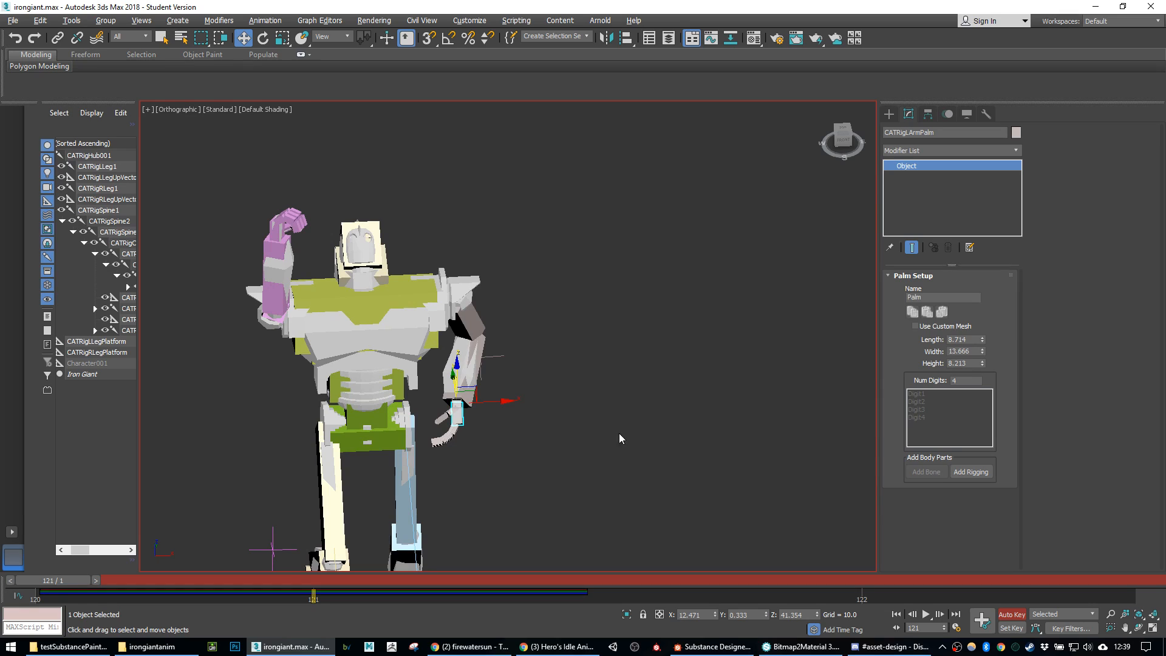
{"action": "key", "text": "e"}
{"action": "left_click_drag", "start_coordinate": [494, 432], "coordinate": [470, 447]}
{"action": "left_click_drag", "start_coordinate": [468, 403], "coordinate": [446, 420]}
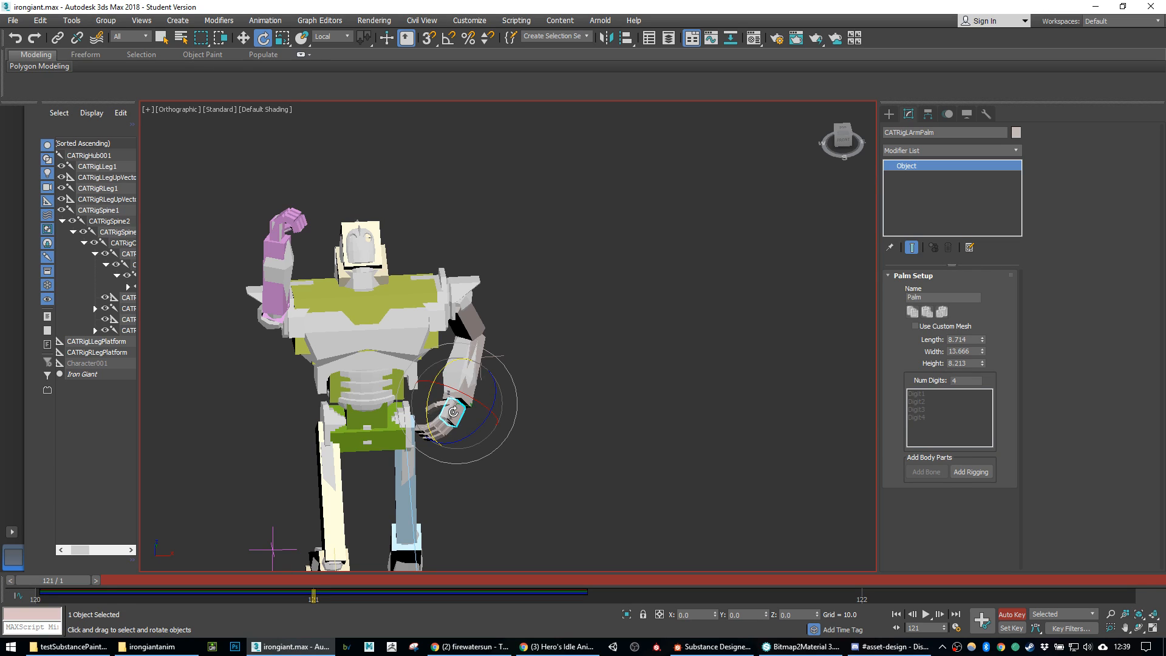
Step: Select all the left hand's finger bones and rotate them inward to curl the hand into a fist
{"action": "double_click", "coordinate": [453, 413]}
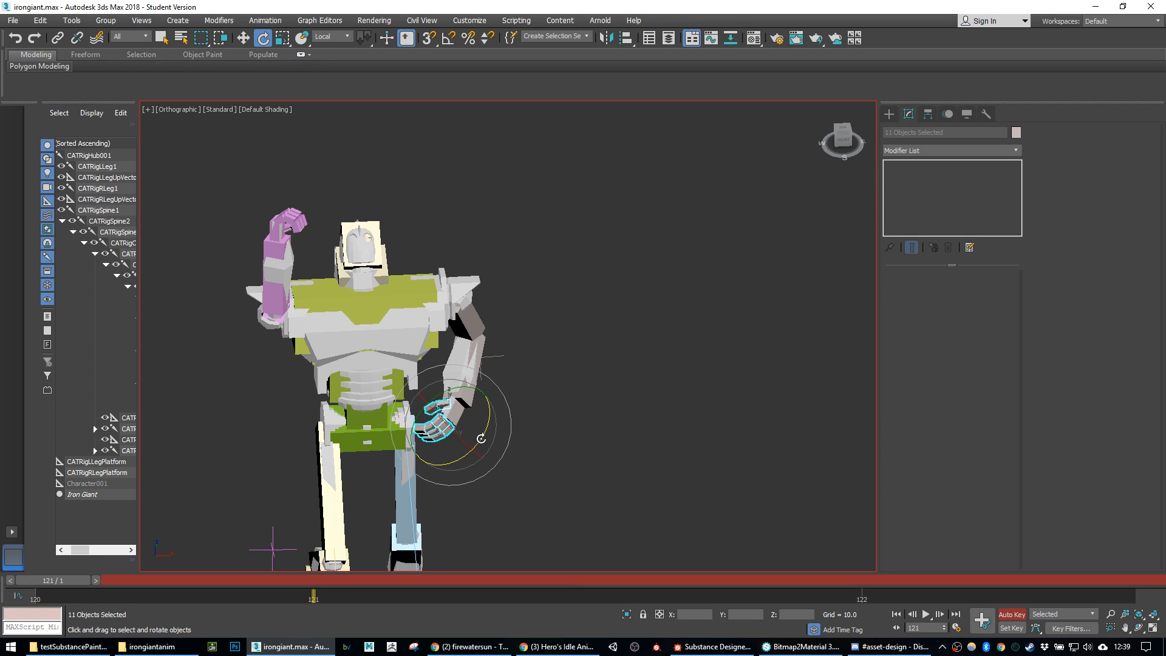
{"action": "left_click_drag", "start_coordinate": [481, 439], "coordinate": [418, 493]}
{"action": "middle_click_drag", "start_coordinate": [537, 385], "coordinate": [315, 219], "text": "alt"}
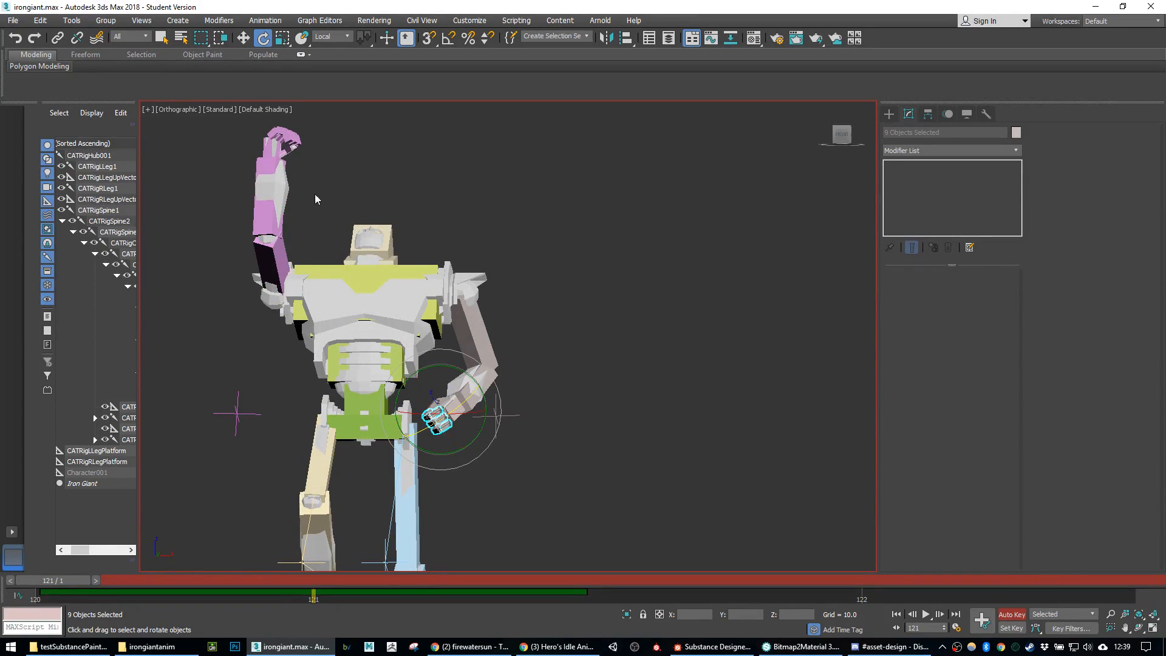
Step: Position the right palm raised above the head, at about X -9.9, Y -3.8, Z 77.7, and save the scene
{"action": "left_click", "coordinate": [276, 145]}
{"action": "middle_click_drag", "start_coordinate": [277, 146], "coordinate": [314, 177], "text": "alt"}
{"action": "left_click_drag", "start_coordinate": [314, 177], "coordinate": [250, 122]}
{"action": "key", "text": "w"}
{"action": "middle_click_drag", "start_coordinate": [318, 202], "coordinate": [264, 225], "text": "alt"}
{"action": "left_click_drag", "start_coordinate": [264, 226], "coordinate": [254, 202]}
{"action": "middle_click_drag", "start_coordinate": [379, 279], "coordinate": [274, 296], "text": "alt"}
{"action": "middle_click_drag", "start_coordinate": [279, 217], "coordinate": [283, 200], "text": "alt"}
{"action": "left_click_drag", "start_coordinate": [275, 195], "coordinate": [294, 196]}
{"action": "scroll", "coordinate": [401, 316], "scroll_direction": "down", "scroll_amount": 4}
{"action": "middle_click_drag", "start_coordinate": [442, 386], "coordinate": [364, 389], "text": "alt"}
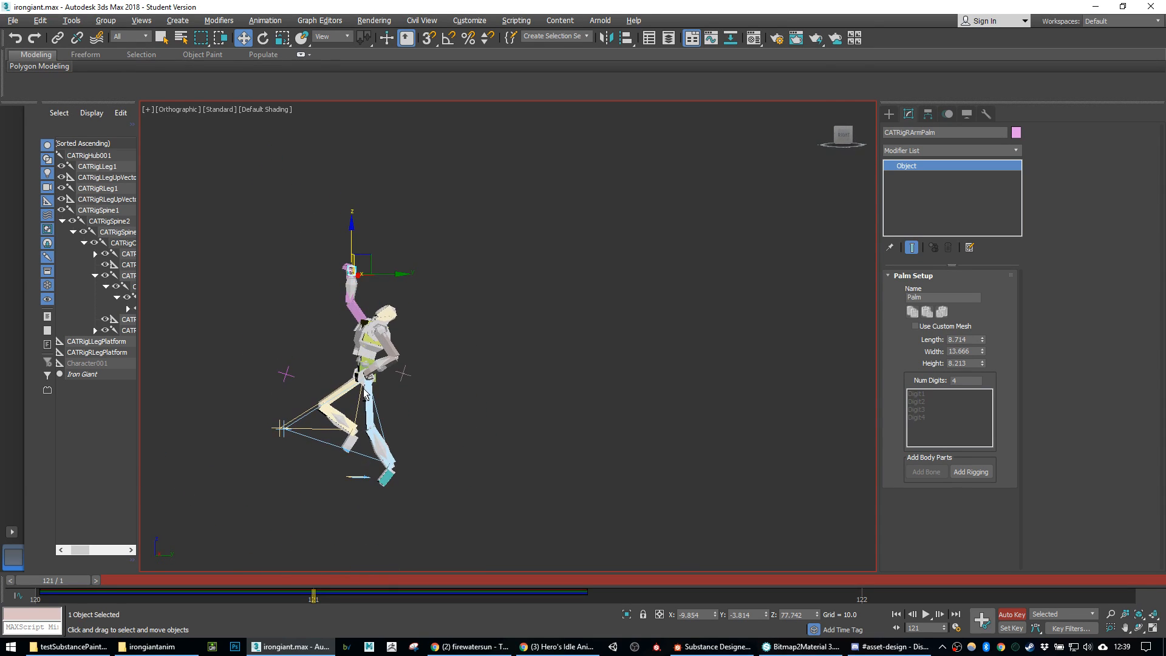
{"action": "middle_click_drag", "start_coordinate": [390, 429], "coordinate": [493, 514], "text": "alt"}
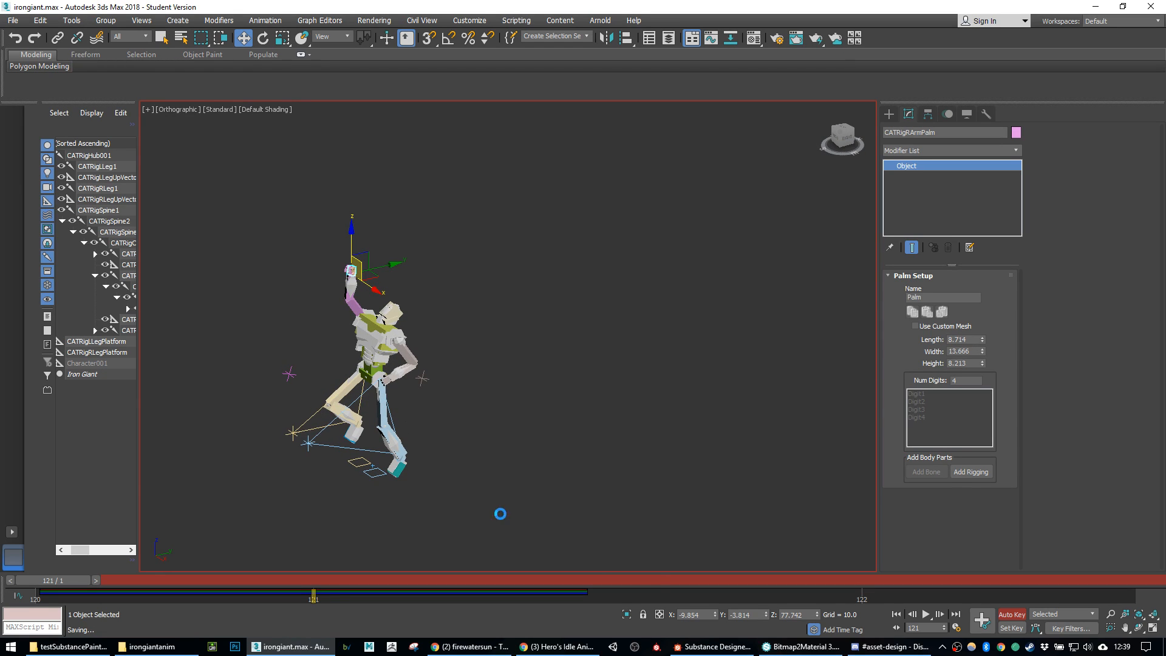
Step: Select the whole rig hierarchy at frame 121, advance to frame 122 and clear the selection
{"action": "double_click", "coordinate": [368, 377]}
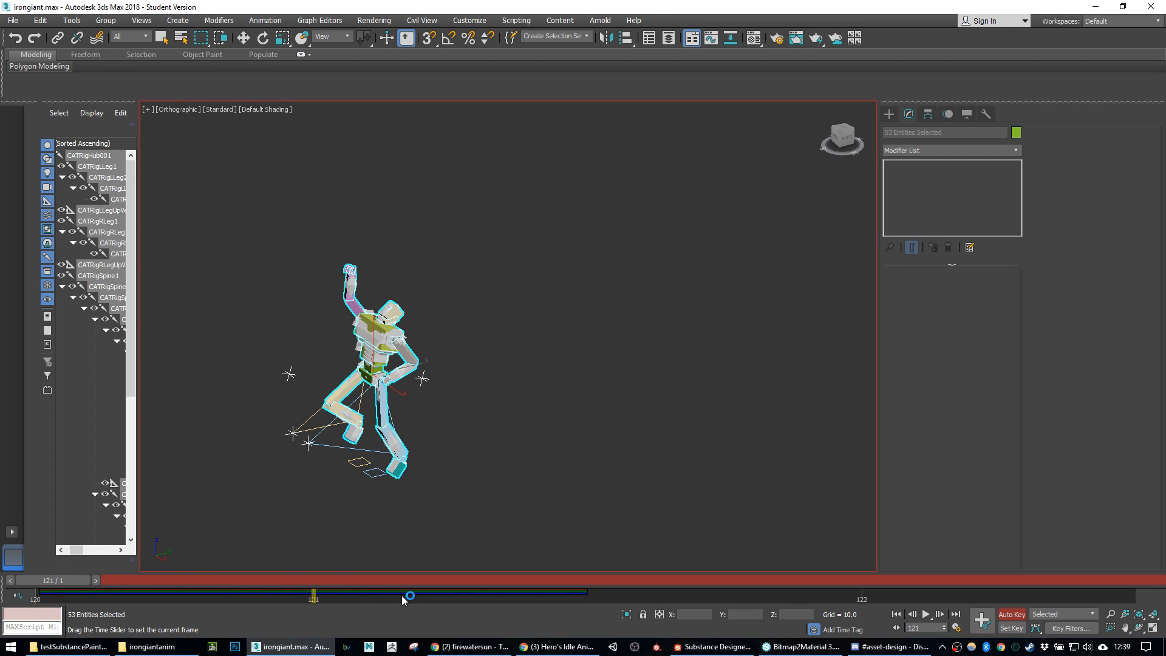
{"action": "left_click_drag", "start_coordinate": [74, 571], "coordinate": [761, 571]}
{"action": "key", "text": "w"}
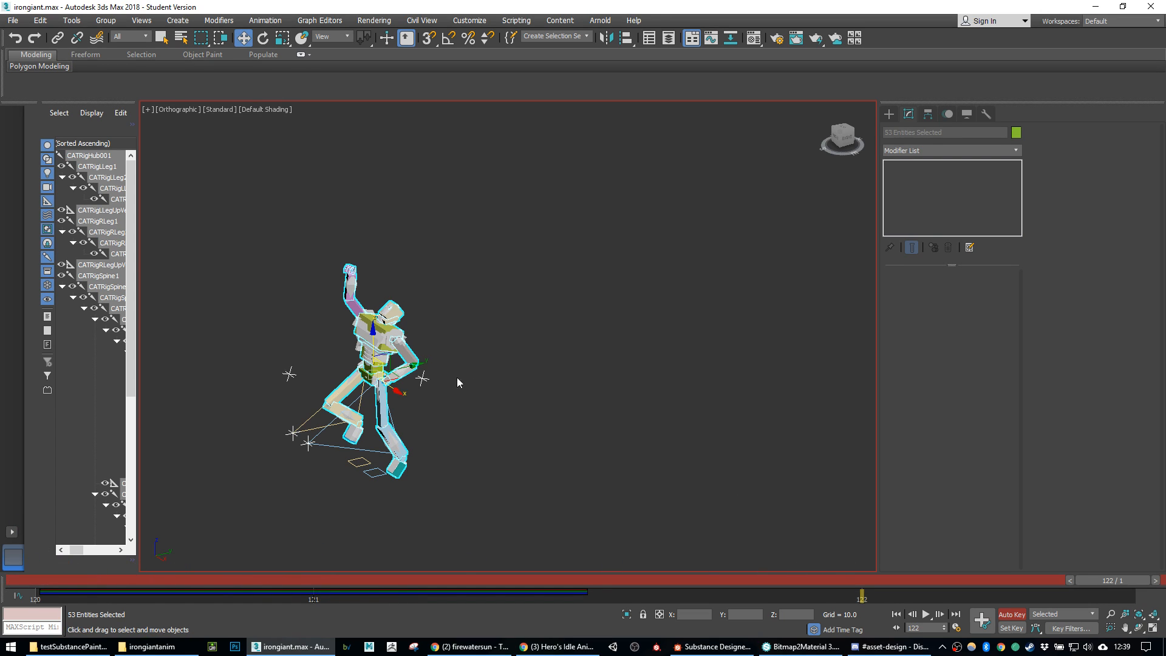
{"action": "scroll", "coordinate": [435, 382], "scroll_direction": "down", "scroll_amount": 1}
{"action": "scroll", "coordinate": [434, 388], "scroll_direction": "up", "scroll_amount": 5}
{"action": "middle_click_drag", "start_coordinate": [431, 443], "coordinate": [514, 343], "text": "alt"}
{"action": "left_click", "coordinate": [483, 365]}
Step: Lower the pelvis hub at frame 122 into a deep crouch, to about Y 2.6, Z -13.3
{"action": "left_click", "coordinate": [391, 265]}
{"action": "left_click", "coordinate": [391, 266]}
{"action": "scroll", "coordinate": [394, 264], "scroll_direction": "down", "scroll_amount": 3}
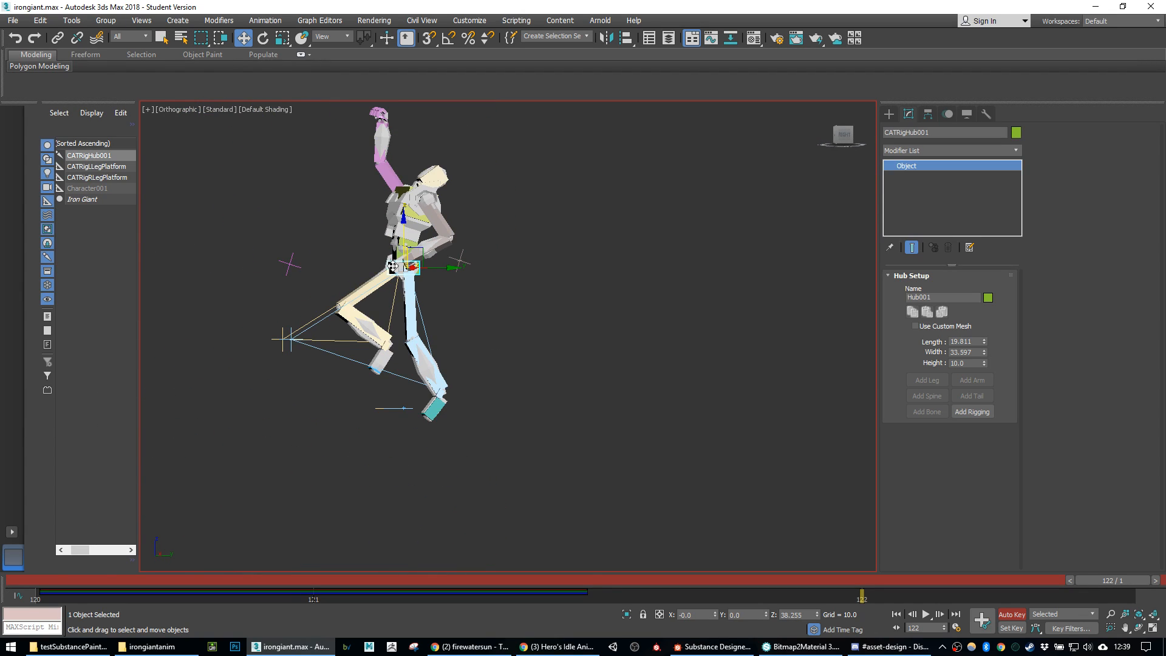
{"action": "scroll", "coordinate": [398, 263], "scroll_direction": "up", "scroll_amount": 2}
{"action": "left_click_drag", "start_coordinate": [423, 250], "coordinate": [436, 320]}
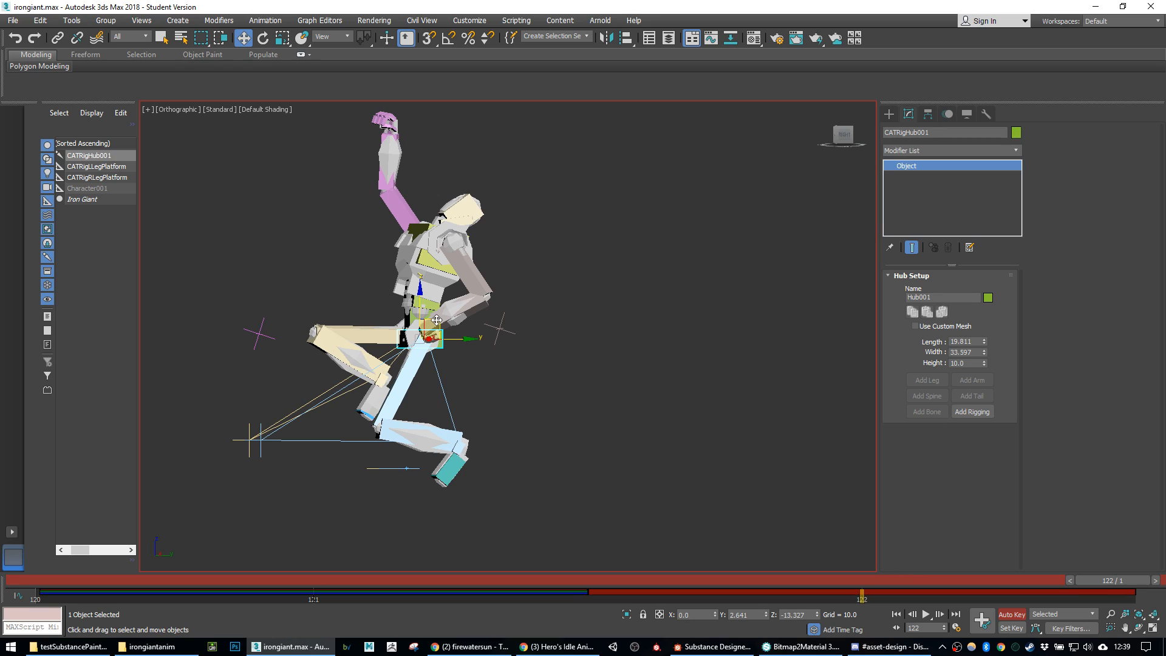
Step: Rotate the left foot bone until the sole lies flat on the ground
{"action": "left_click", "coordinate": [454, 450]}
{"action": "key", "text": "e"}
{"action": "left_click_drag", "start_coordinate": [414, 445], "coordinate": [424, 390]}
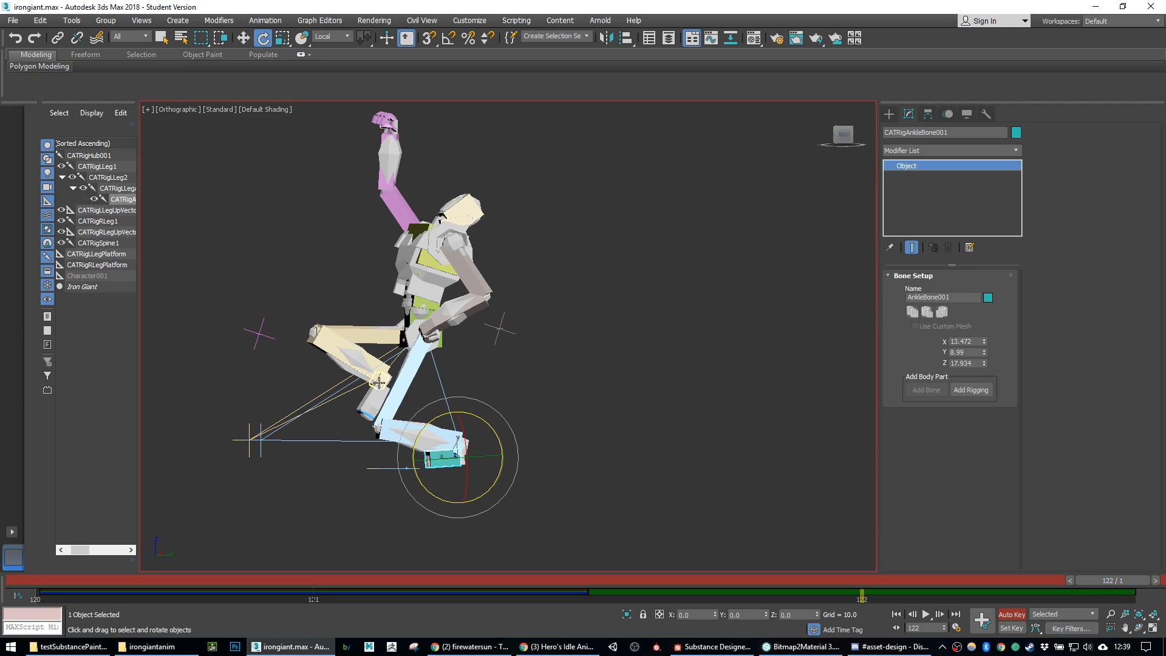
Step: Lower the right ankle to ground level at about Z -13, and rotate the right foot bone flat
{"action": "left_click", "coordinate": [379, 383]}
{"action": "key", "text": "w"}
{"action": "left_click_drag", "start_coordinate": [397, 357], "coordinate": [397, 424]}
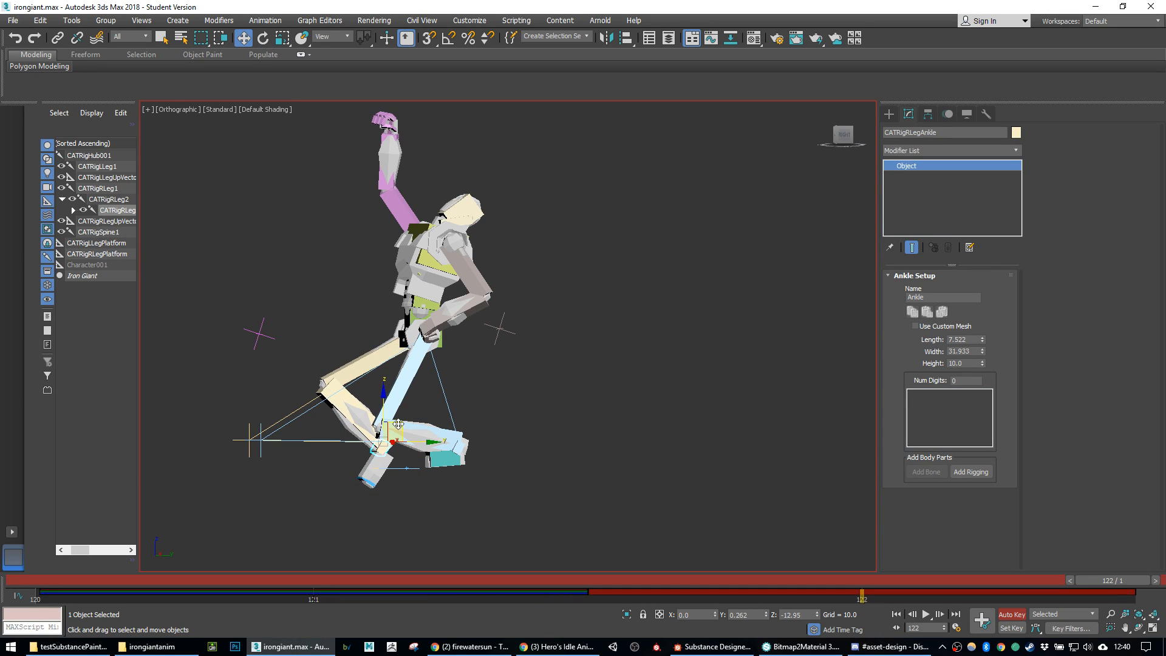
{"action": "left_click", "coordinate": [370, 467]}
{"action": "key", "text": "e"}
{"action": "left_click_drag", "start_coordinate": [335, 458], "coordinate": [334, 393]}
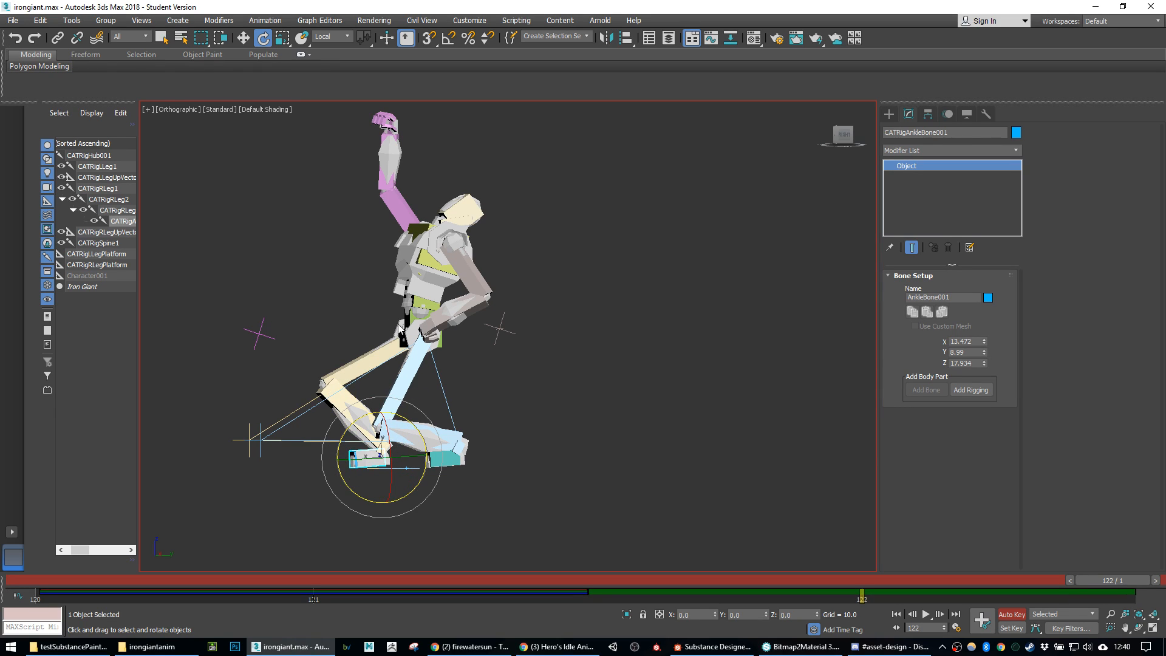
Step: Bend the chest strongly forward over the knees, and tilt the pelvis hub slightly
{"action": "left_click", "coordinate": [408, 335]}
{"action": "left_click", "coordinate": [419, 250]}
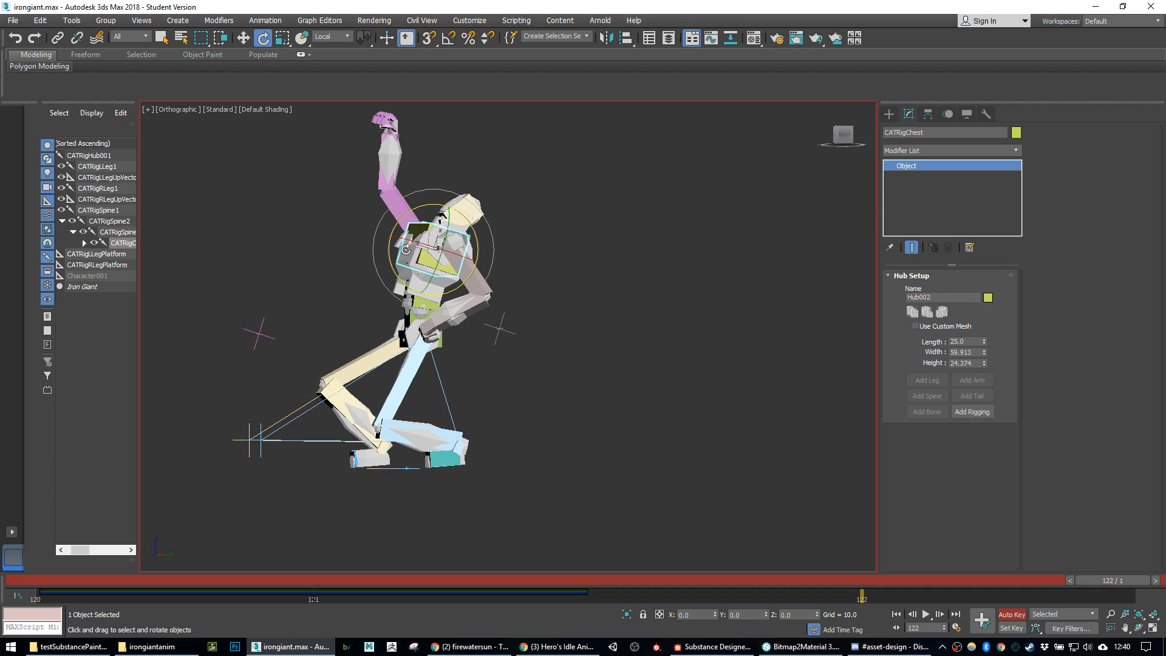
{"action": "left_click_drag", "start_coordinate": [388, 246], "coordinate": [439, 363]}
{"action": "left_click", "coordinate": [401, 320]}
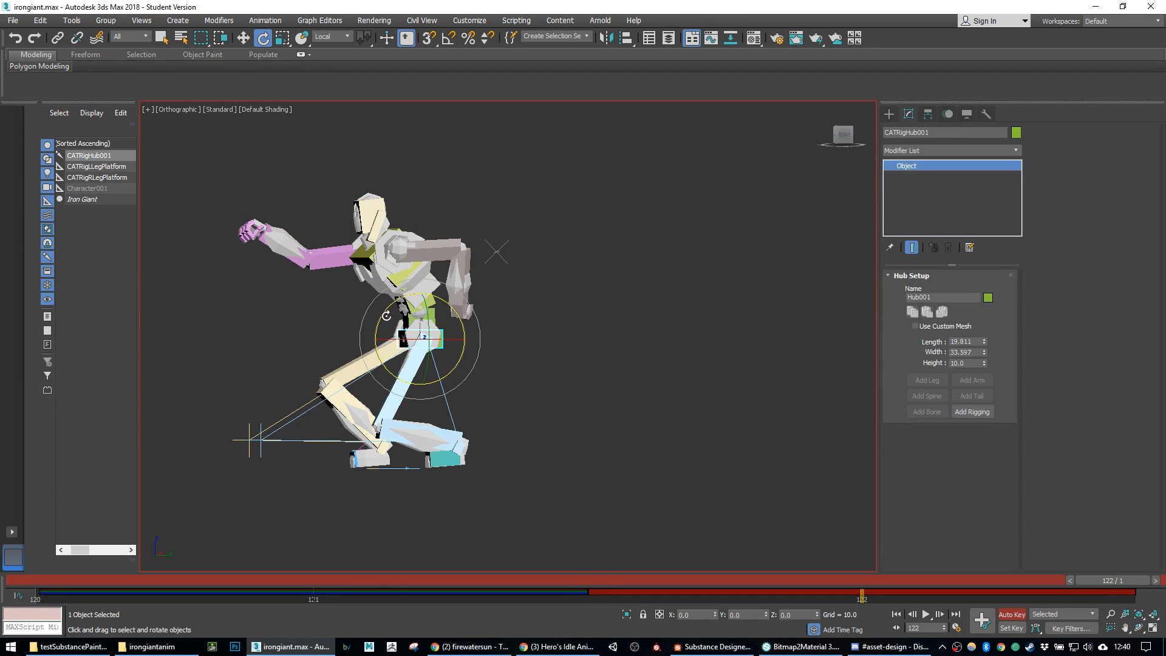
{"action": "left_click_drag", "start_coordinate": [382, 311], "coordinate": [439, 309]}
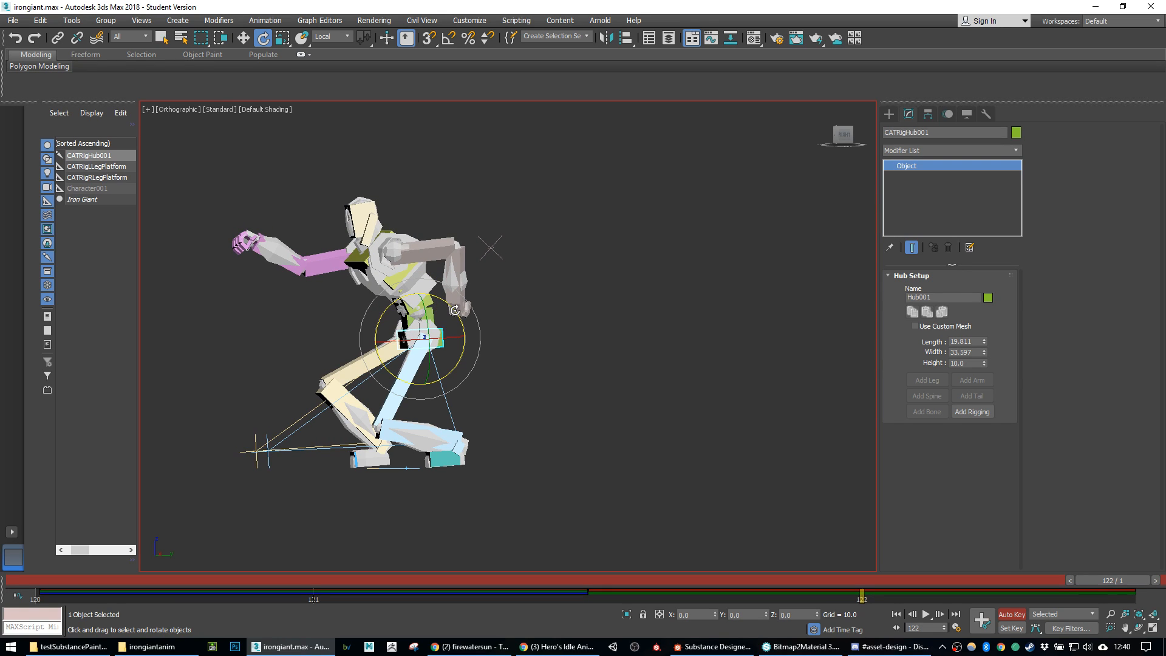
Step: Move the left palm up and outward so the arm hangs clear of the hip
{"action": "left_click", "coordinate": [459, 309]}
{"action": "scroll", "coordinate": [463, 313], "scroll_direction": "up", "scroll_amount": 3}
{"action": "key", "text": "w"}
{"action": "middle_click_drag", "start_coordinate": [479, 333], "coordinate": [583, 338], "text": "alt"}
{"action": "left_click_drag", "start_coordinate": [485, 291], "coordinate": [553, 240]}
{"action": "scroll", "coordinate": [511, 295], "scroll_direction": "up", "scroll_amount": 2}
{"action": "key", "text": "e"}
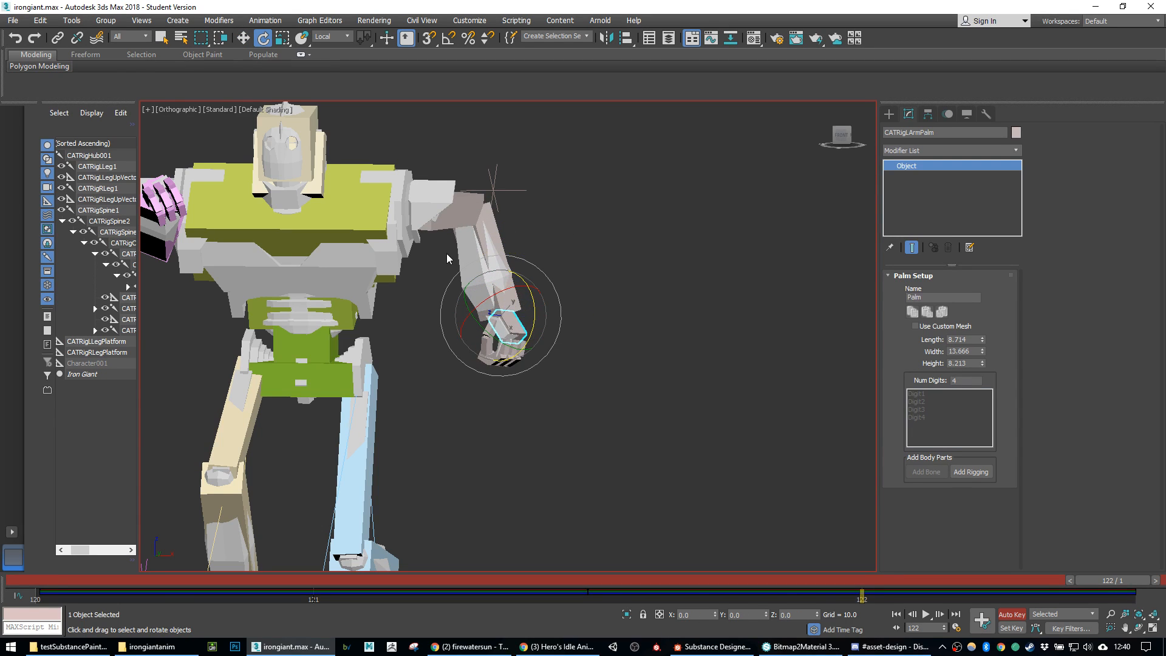
{"action": "middle_click_drag", "start_coordinate": [408, 258], "coordinate": [544, 294]}
{"action": "middle_click_drag", "start_coordinate": [331, 281], "coordinate": [442, 276], "text": "alt"}
{"action": "middle_click_drag", "start_coordinate": [648, 322], "coordinate": [252, 264]}
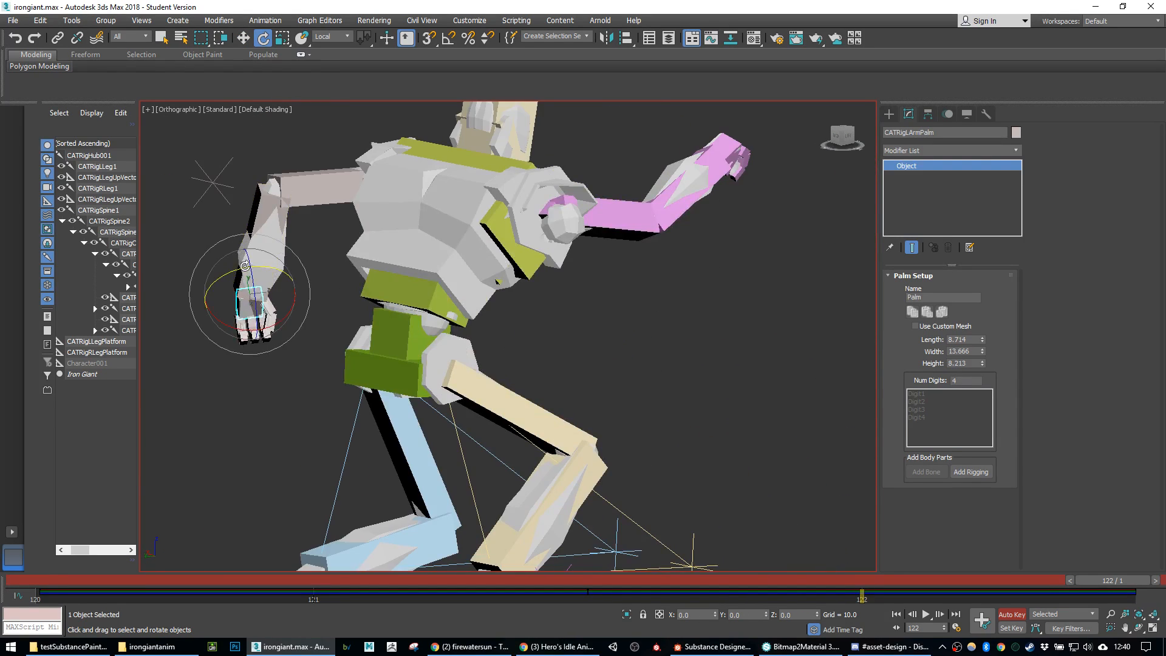
{"action": "scroll", "coordinate": [253, 265], "scroll_direction": "down", "scroll_amount": 3}
Step: Move the right arm's up-vector target up behind the shoulder, to about X -14.9, Y 15.8, Z 38.2
{"action": "middle_click_drag", "start_coordinate": [497, 289], "coordinate": [453, 358], "text": "alt"}
{"action": "left_click", "coordinate": [404, 446]}
{"action": "key", "text": "w"}
{"action": "left_click_drag", "start_coordinate": [389, 428], "coordinate": [300, 265]}
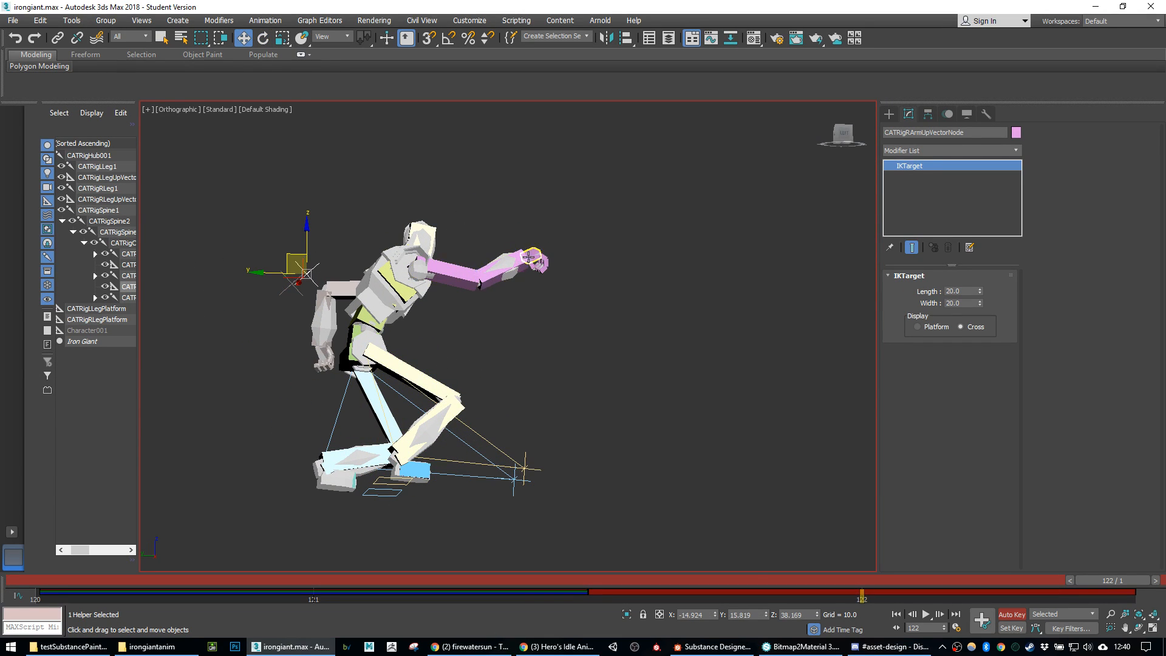
Step: Move the right palm down and back beside the hip, to about X -18.8, Y 1.9, Z 27.4
{"action": "left_click", "coordinate": [535, 257]}
{"action": "left_click_drag", "start_coordinate": [515, 240], "coordinate": [450, 347]}
{"action": "middle_click_drag", "start_coordinate": [450, 346], "coordinate": [413, 351], "text": "alt"}
{"action": "left_click_drag", "start_coordinate": [346, 341], "coordinate": [392, 351]}
{"action": "middle_click_drag", "start_coordinate": [492, 336], "coordinate": [394, 314], "text": "alt"}
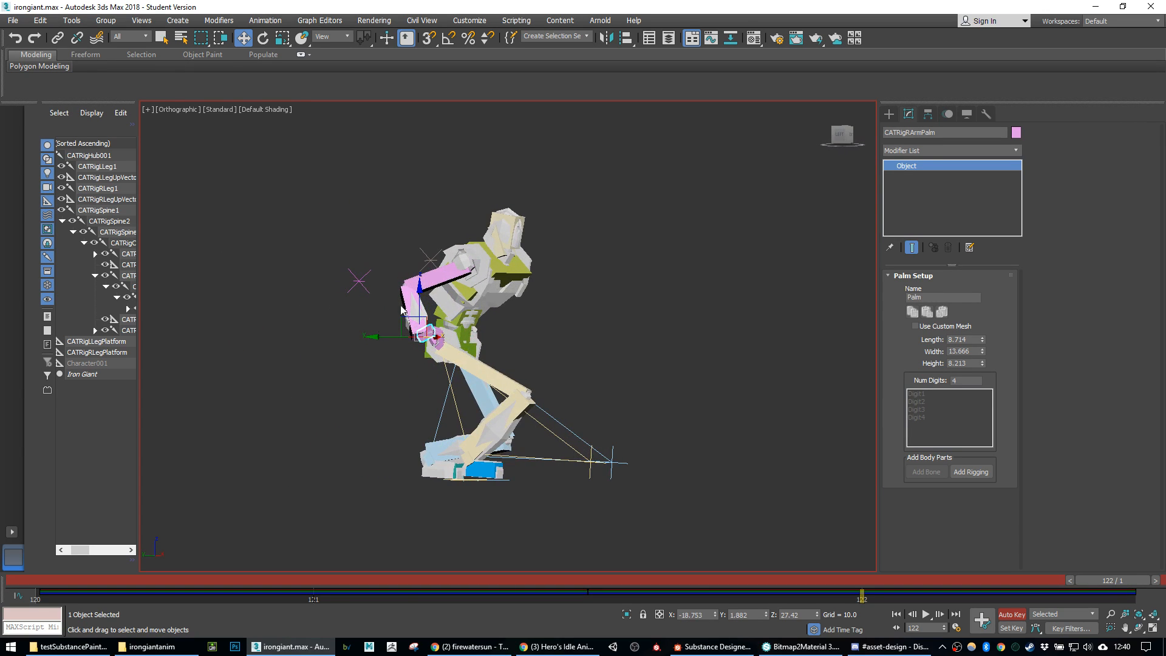
Step: Rotate the head about 45 degrees downward
{"action": "left_click", "coordinate": [509, 222]}
{"action": "key", "text": "e"}
{"action": "left_click_drag", "start_coordinate": [540, 207], "coordinate": [559, 260]}
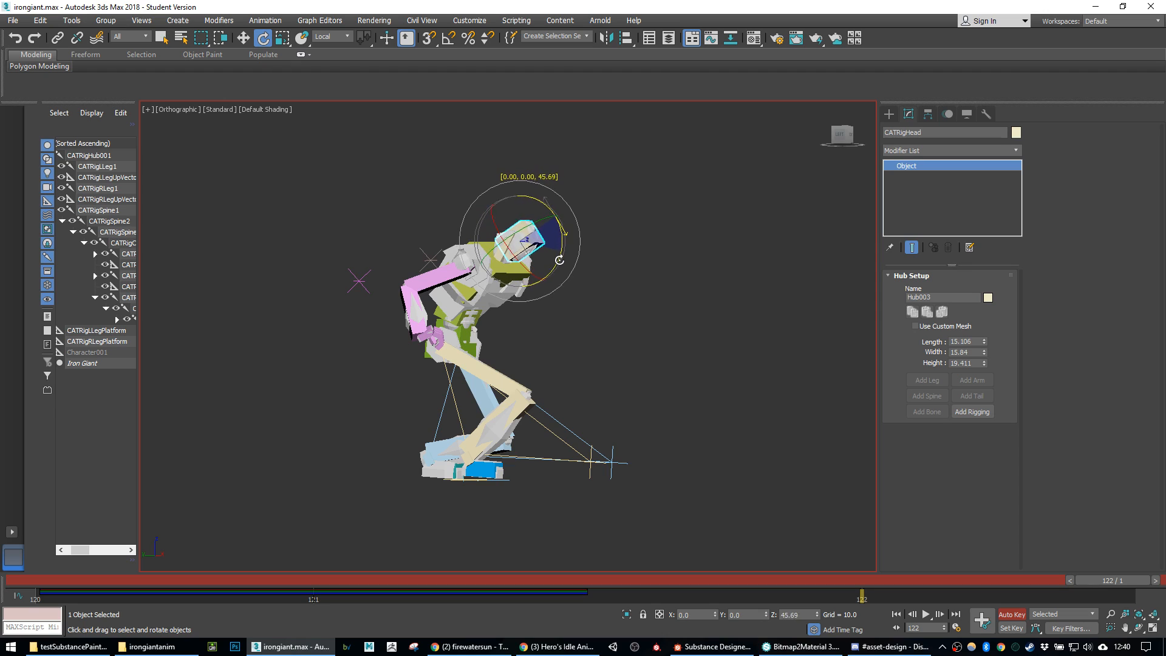
Step: Rotate the chest further forward until the torso is nearly horizontal, and rotate the jaw bone to close the mouth
{"action": "scroll", "coordinate": [500, 271], "scroll_direction": "up", "scroll_amount": 5}
{"action": "left_click", "coordinate": [524, 268]}
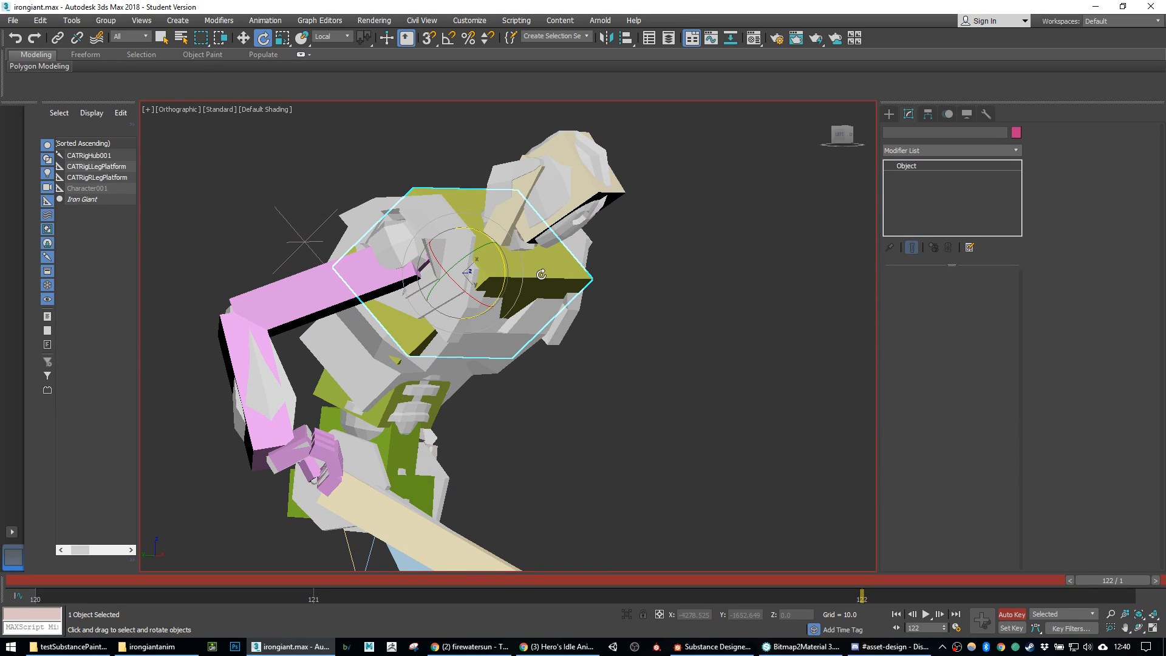
{"action": "middle_click_drag", "start_coordinate": [506, 268], "coordinate": [569, 333], "text": "alt"}
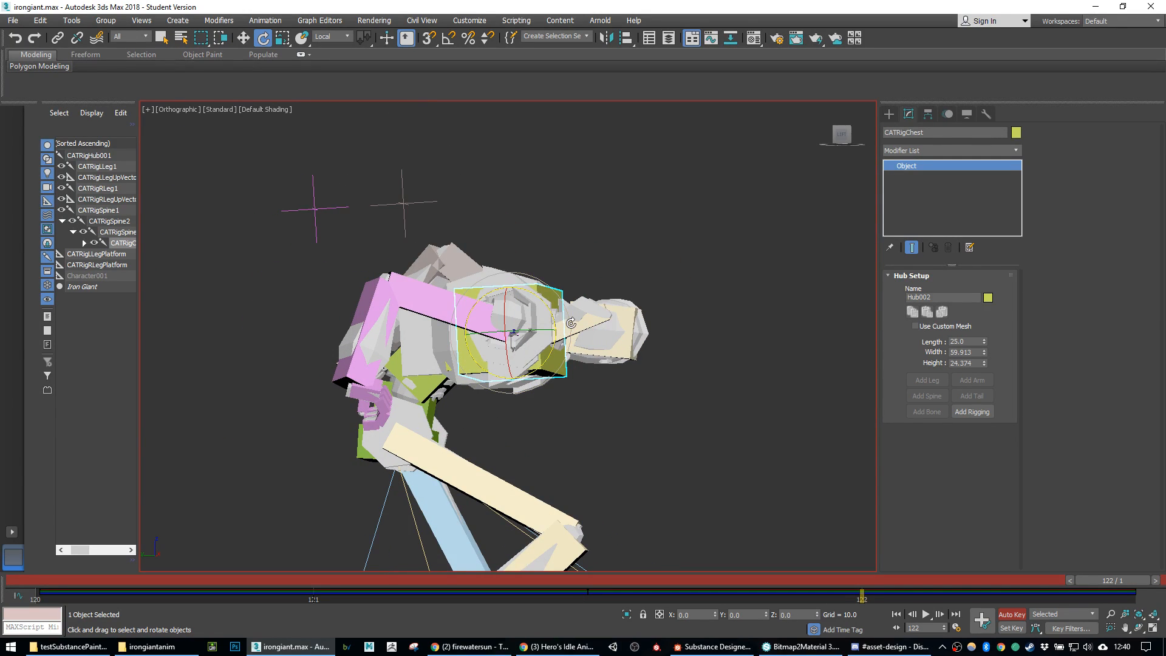
{"action": "left_click", "coordinate": [588, 319]}
{"action": "left_click_drag", "start_coordinate": [637, 277], "coordinate": [616, 252]}
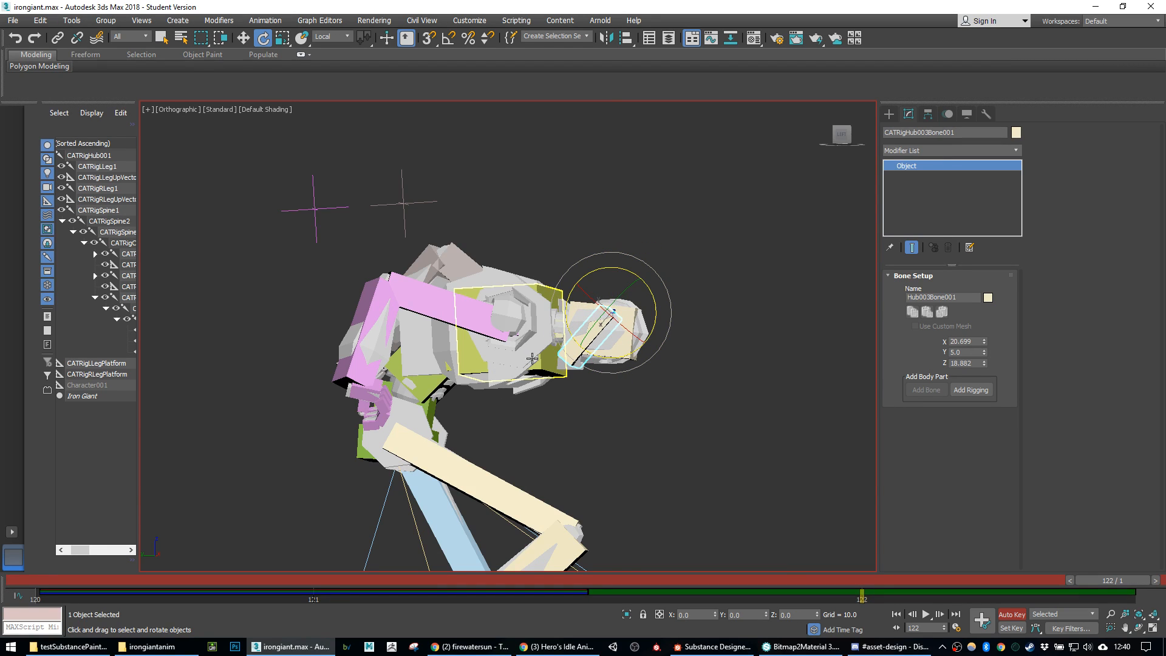
Step: Rotate the pelvis hub forward to follow the bent torso
{"action": "left_click", "coordinate": [532, 358]}
{"action": "scroll", "coordinate": [533, 358], "scroll_direction": "down", "scroll_amount": 2}
{"action": "scroll", "coordinate": [625, 425], "scroll_direction": "down", "scroll_amount": 2}
{"action": "middle_click_drag", "start_coordinate": [625, 425], "coordinate": [583, 418], "text": "alt"}
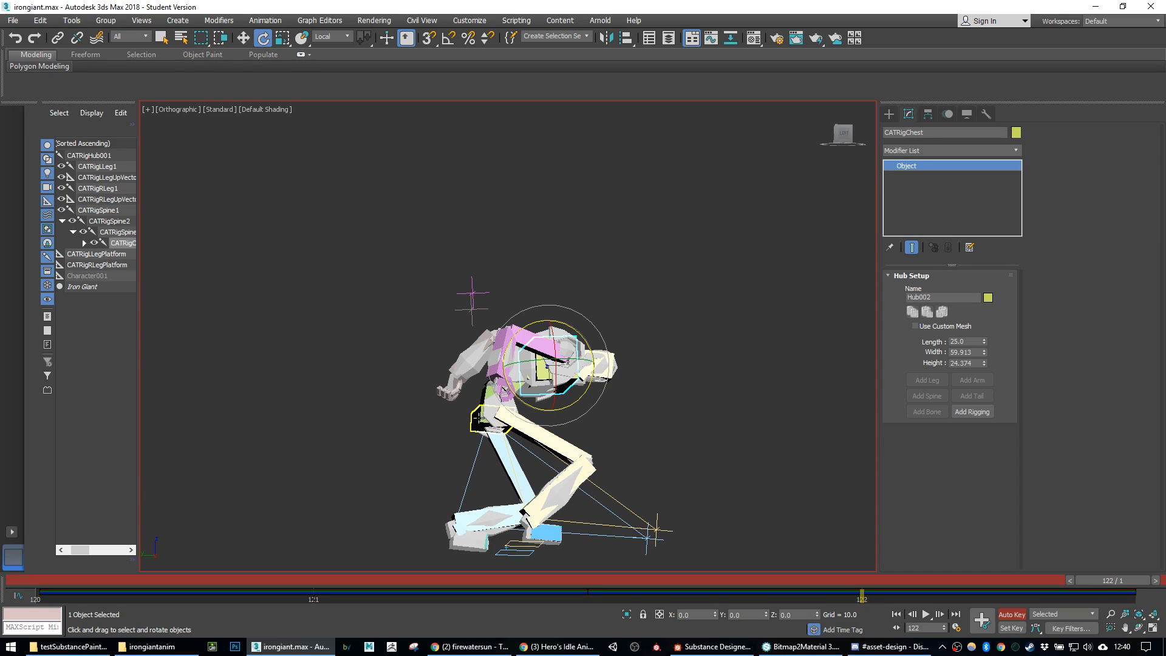
{"action": "left_click", "coordinate": [484, 396]}
{"action": "key", "text": "w"}
{"action": "key", "text": "e"}
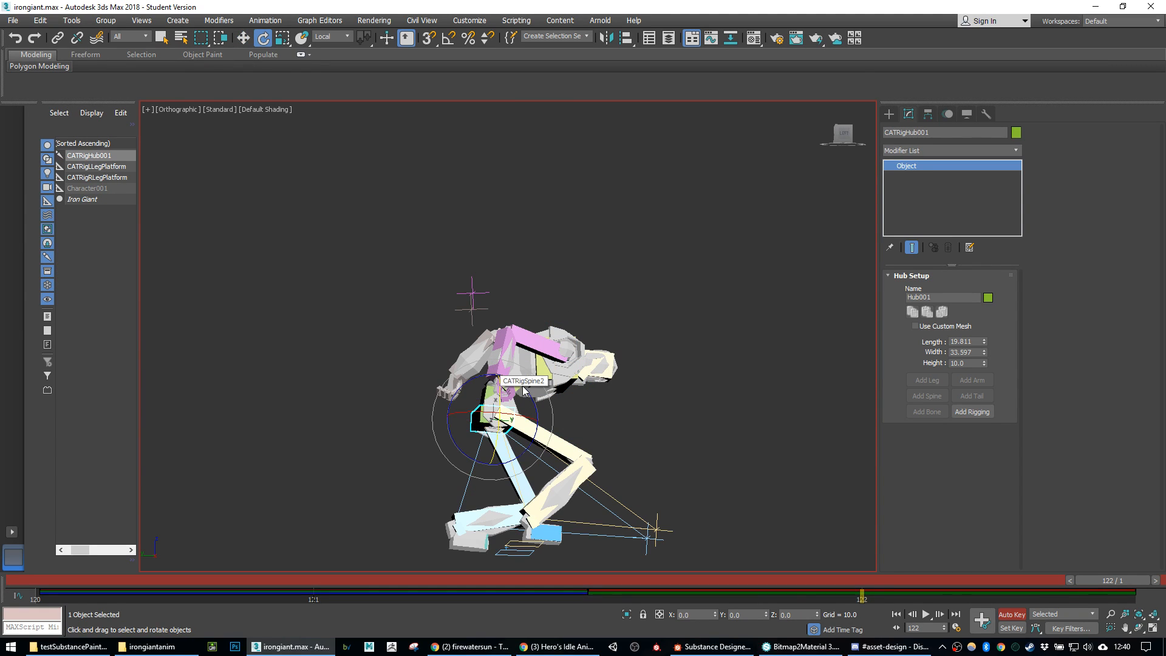
{"action": "left_click_drag", "start_coordinate": [526, 390], "coordinate": [493, 384]}
Step: Clear the selection and save the scene
{"action": "key", "text": "w"}
{"action": "scroll", "coordinate": [556, 432], "scroll_direction": "down", "scroll_amount": 3}
{"action": "middle_click_drag", "start_coordinate": [700, 475], "coordinate": [585, 466], "text": "alt"}
{"action": "left_click", "coordinate": [585, 464]}
{"action": "scroll", "coordinate": [585, 464], "scroll_direction": "up", "scroll_amount": 3}
{"action": "key", "text": "ctrl+s"}
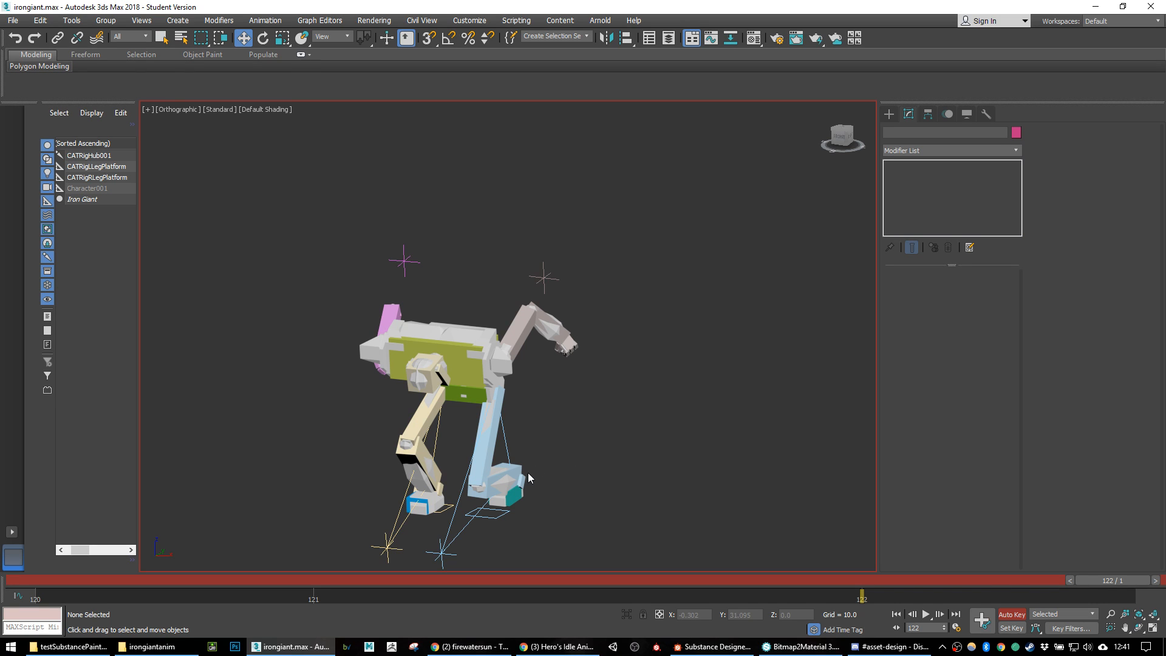
Step: Return to frame 121 and move the right leg's up-vector target outward to about X -16.9 so the knee turns out
{"action": "left_click", "coordinate": [426, 364]}
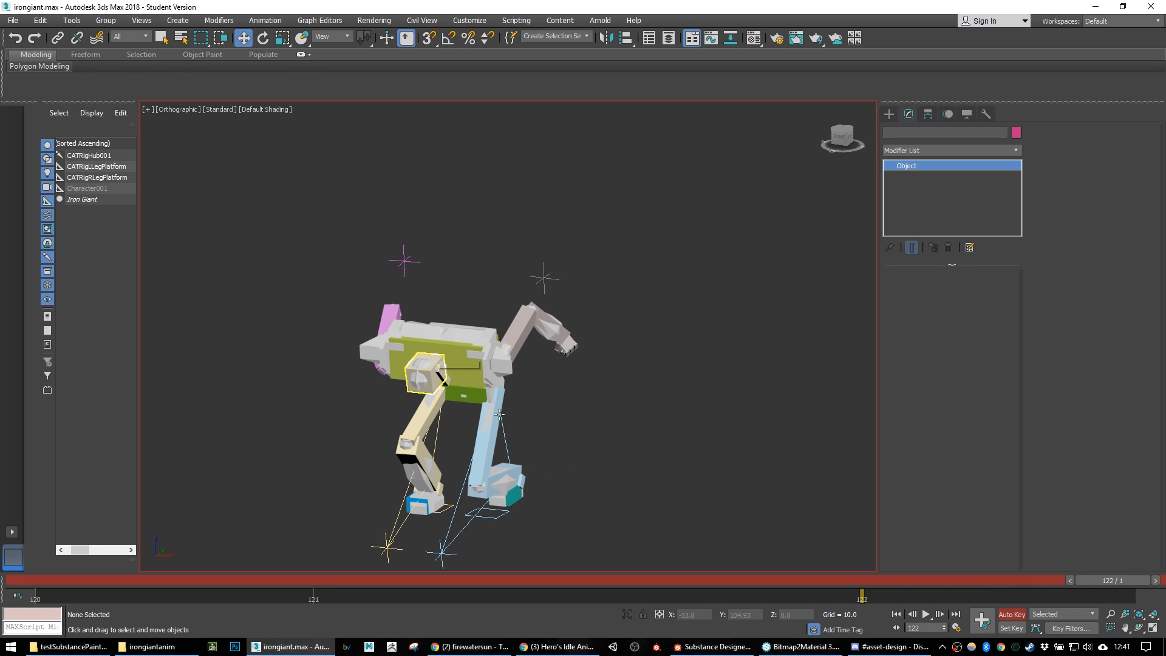
{"action": "middle_click_drag", "start_coordinate": [515, 428], "coordinate": [442, 545], "text": "alt"}
{"action": "left_click", "coordinate": [436, 582]}
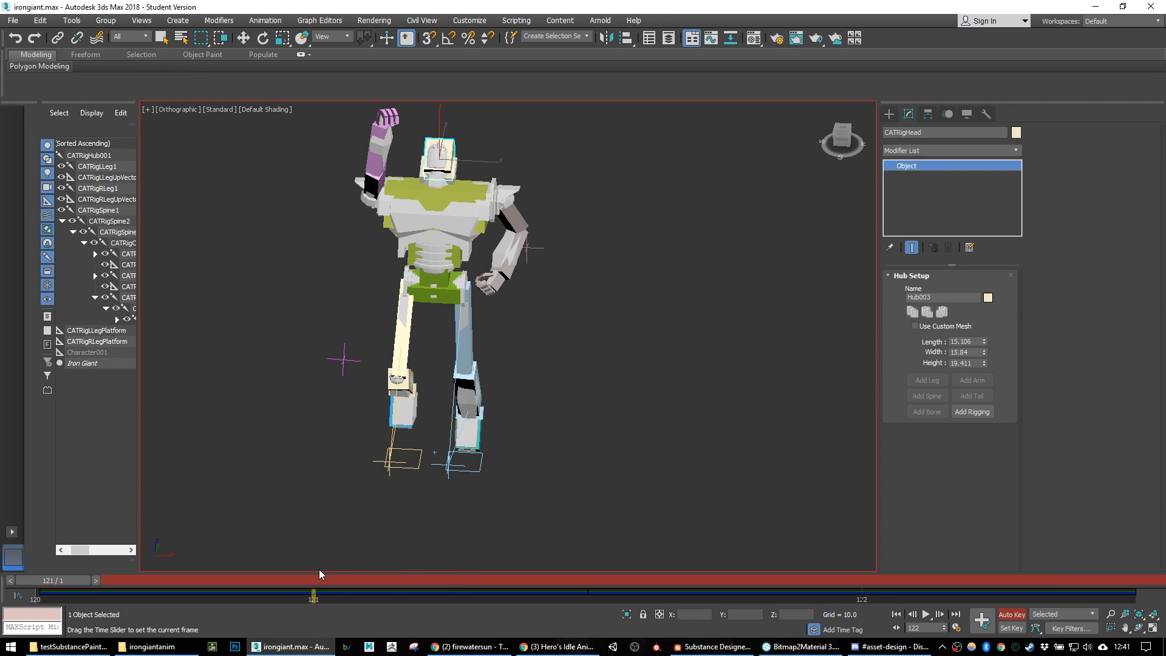
{"action": "middle_click_drag", "start_coordinate": [340, 401], "coordinate": [407, 462], "text": "alt"}
{"action": "left_click", "coordinate": [405, 451]}
{"action": "left_click_drag", "start_coordinate": [430, 447], "coordinate": [372, 442]}
Step: Move the left leg's up-vector target slightly outward at frame 121, to about X 8.4
{"action": "middle_click_drag", "start_coordinate": [373, 447], "coordinate": [485, 454], "text": "alt"}
{"action": "left_click", "coordinate": [463, 438]}
{"action": "left_click_drag", "start_coordinate": [494, 441], "coordinate": [505, 461]}
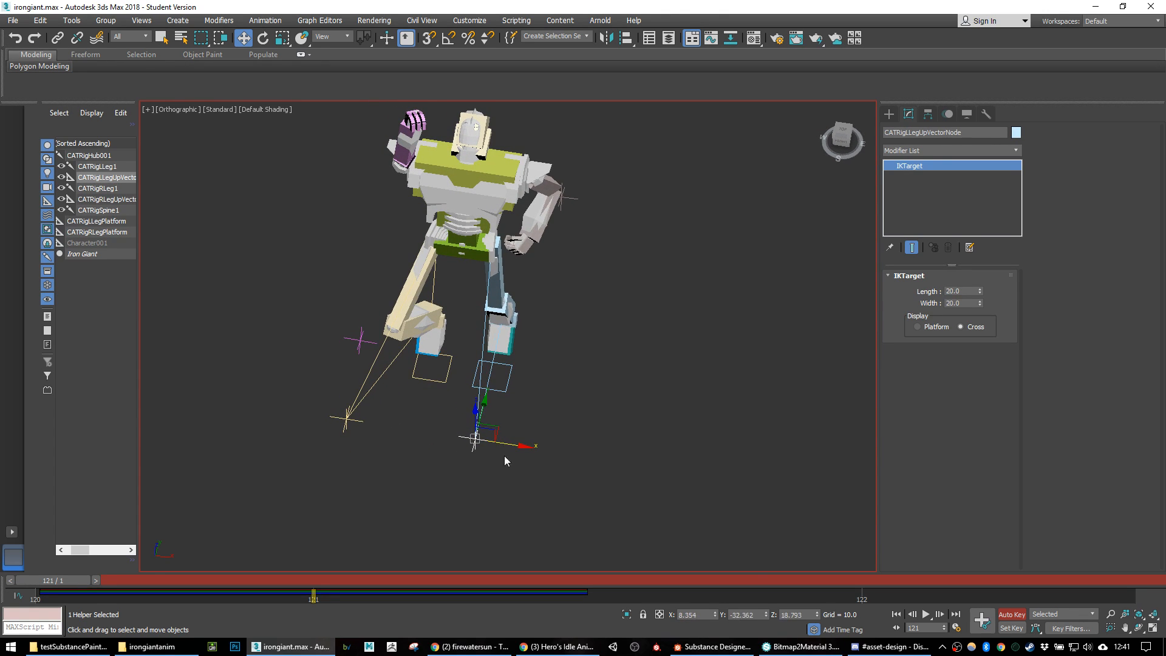
Step: At frame 122, move the left leg's up-vector target far outward and the right leg's slightly outward to about X -20.4
{"action": "left_click", "coordinate": [860, 580]}
{"action": "middle_click_drag", "start_coordinate": [609, 468], "coordinate": [549, 494], "text": "alt"}
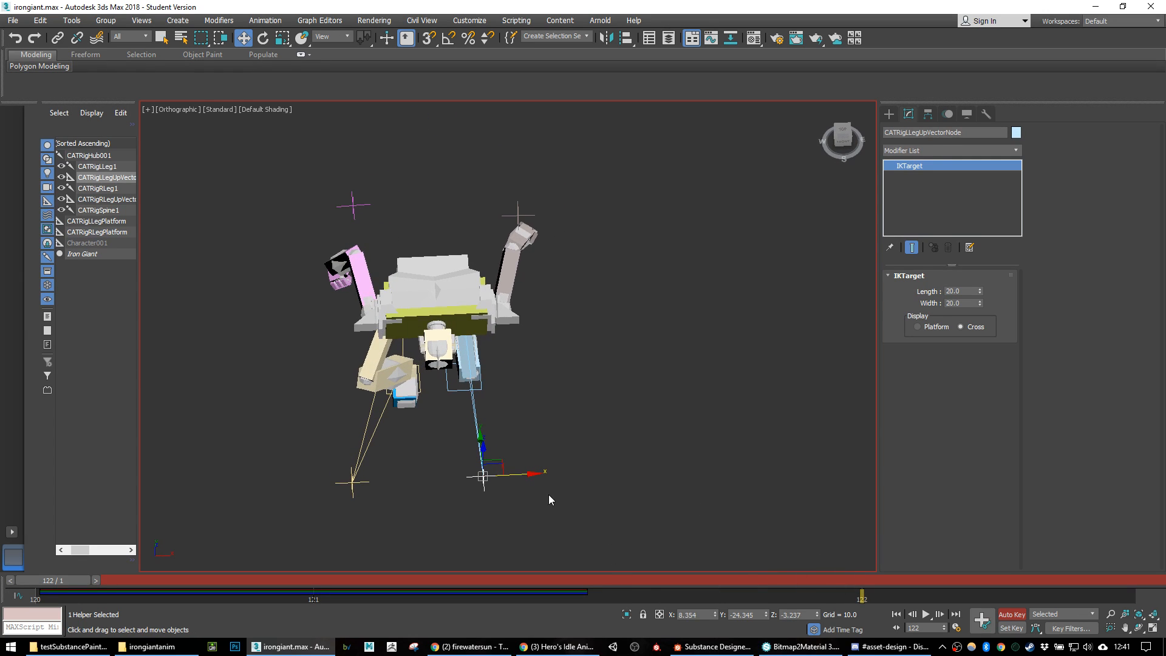
{"action": "left_click_drag", "start_coordinate": [526, 482], "coordinate": [634, 482]}
{"action": "left_click", "coordinate": [353, 481]}
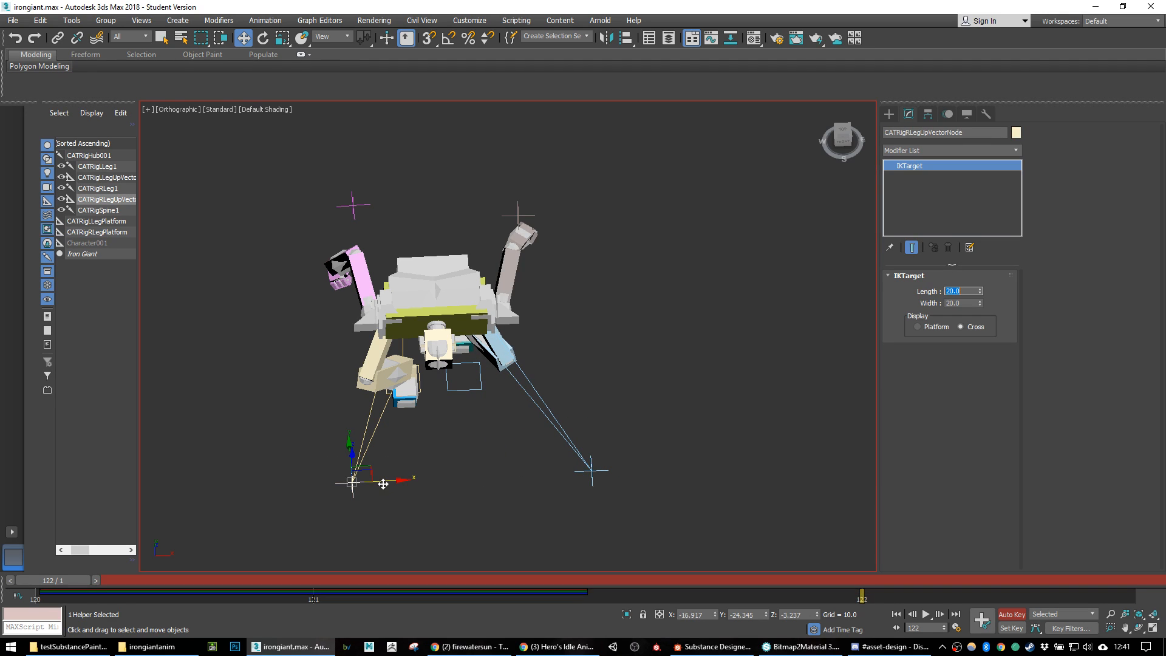
{"action": "left_click_drag", "start_coordinate": [380, 481], "coordinate": [361, 482]}
{"action": "middle_click_drag", "start_coordinate": [424, 469], "coordinate": [572, 433], "text": "alt"}
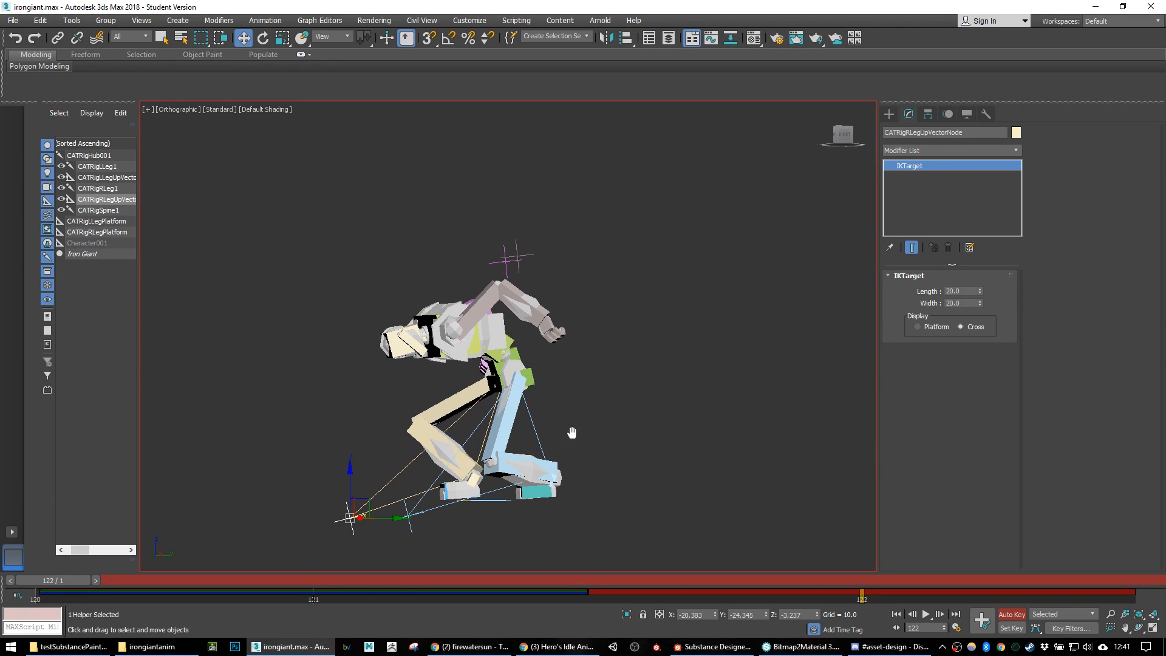
Step: Scrub between frames 120 and 122 from the front to review the raised-arm pose and the crouch
{"action": "double_click", "coordinate": [499, 380]}
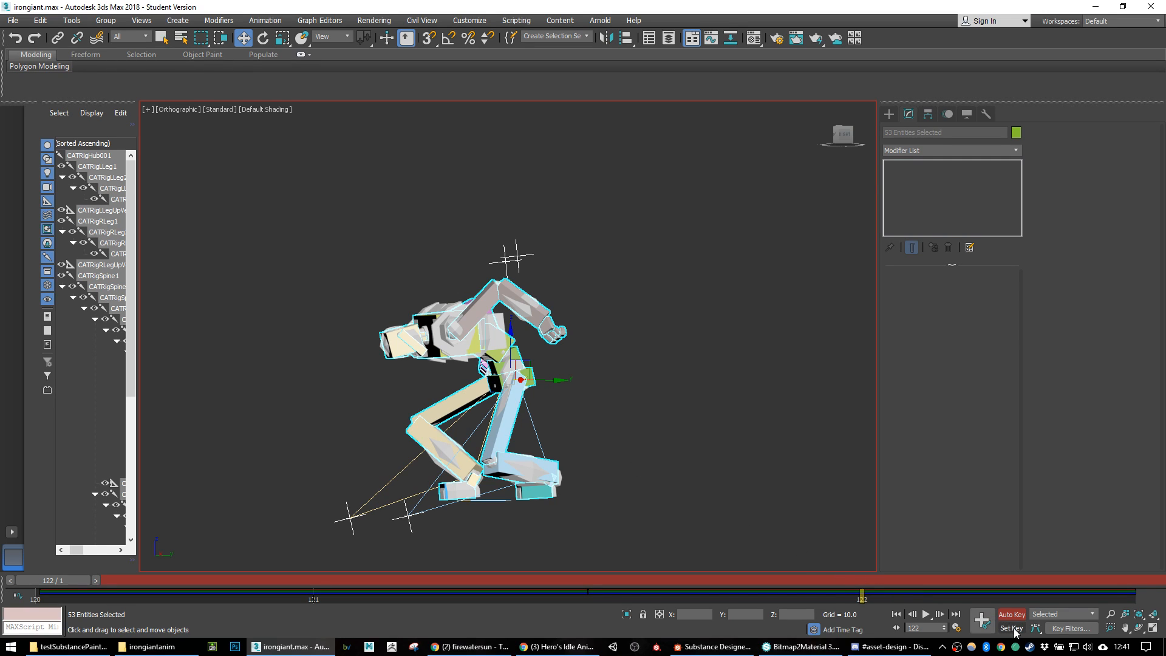
{"action": "left_click", "coordinate": [716, 400]}
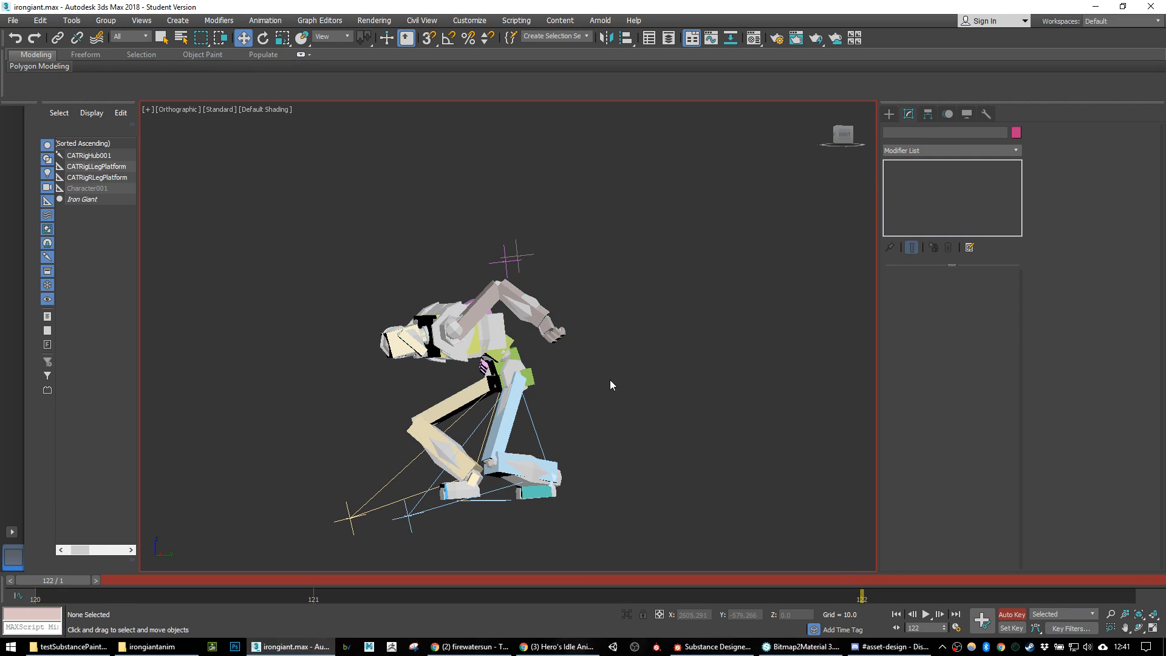
{"action": "scroll", "coordinate": [609, 380], "scroll_direction": "down", "scroll_amount": 2}
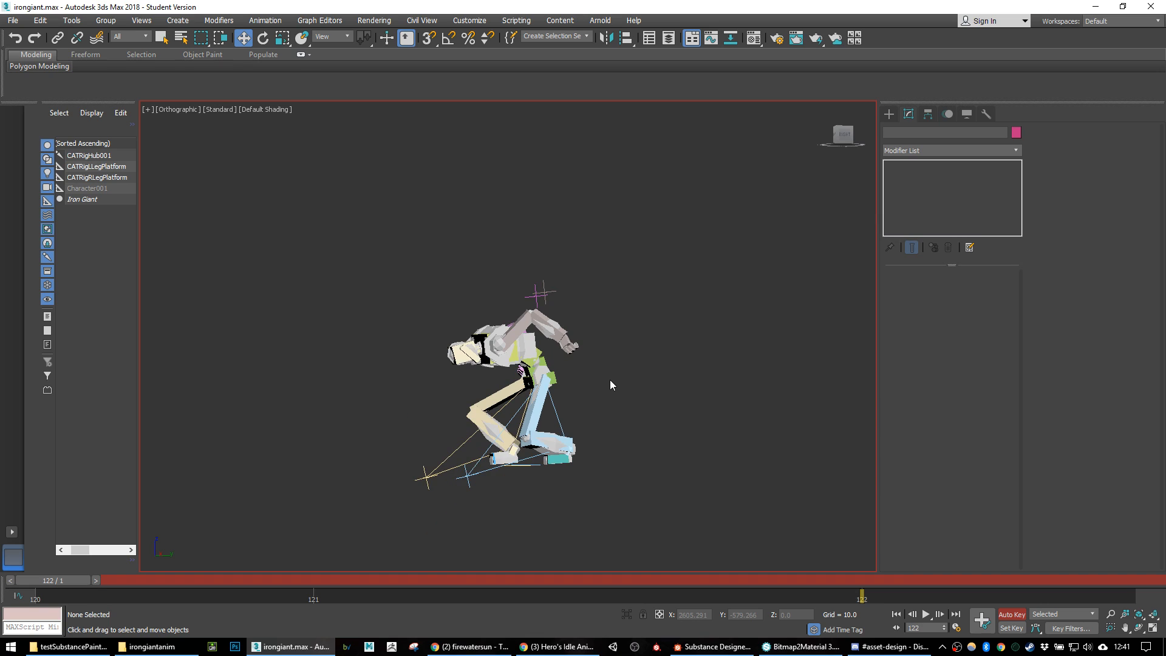
{"action": "left_click", "coordinate": [551, 377]}
{"action": "middle_click_drag", "start_coordinate": [552, 377], "coordinate": [609, 409], "text": "alt"}
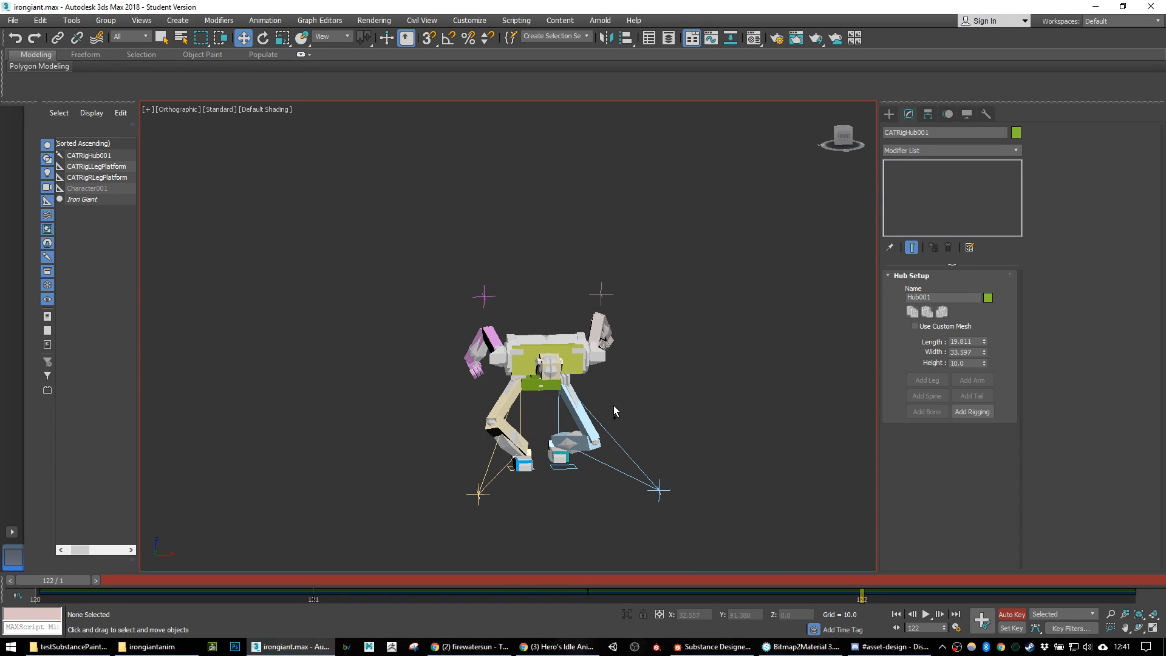
{"action": "left_click", "coordinate": [615, 406]}
{"action": "left_click_drag", "start_coordinate": [881, 580], "coordinate": [754, 580]}
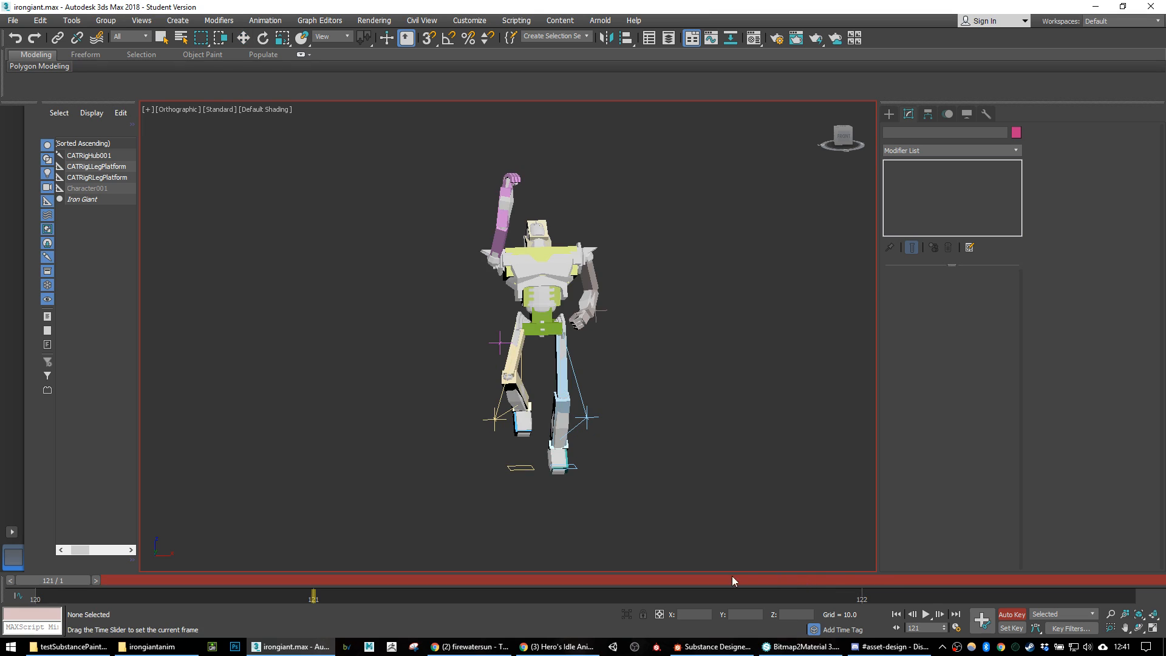
{"action": "key", "text": "w"}
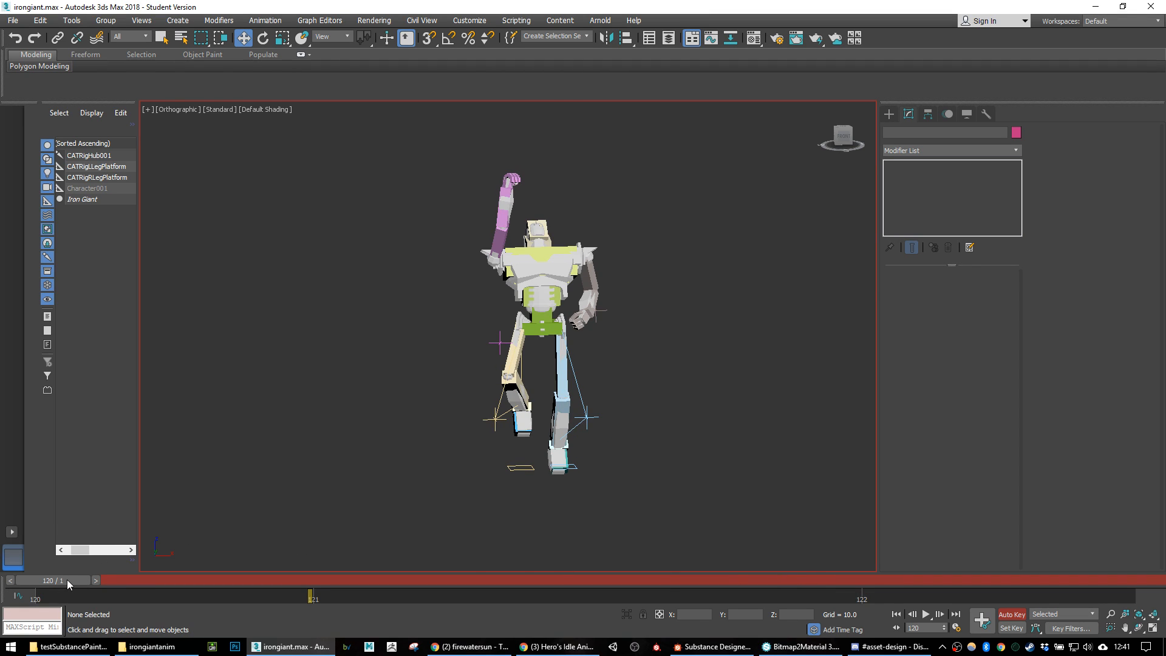
{"action": "left_click_drag", "start_coordinate": [66, 579], "coordinate": [929, 621]}
{"action": "key", "text": "comma"}
{"action": "key", "text": "period"}
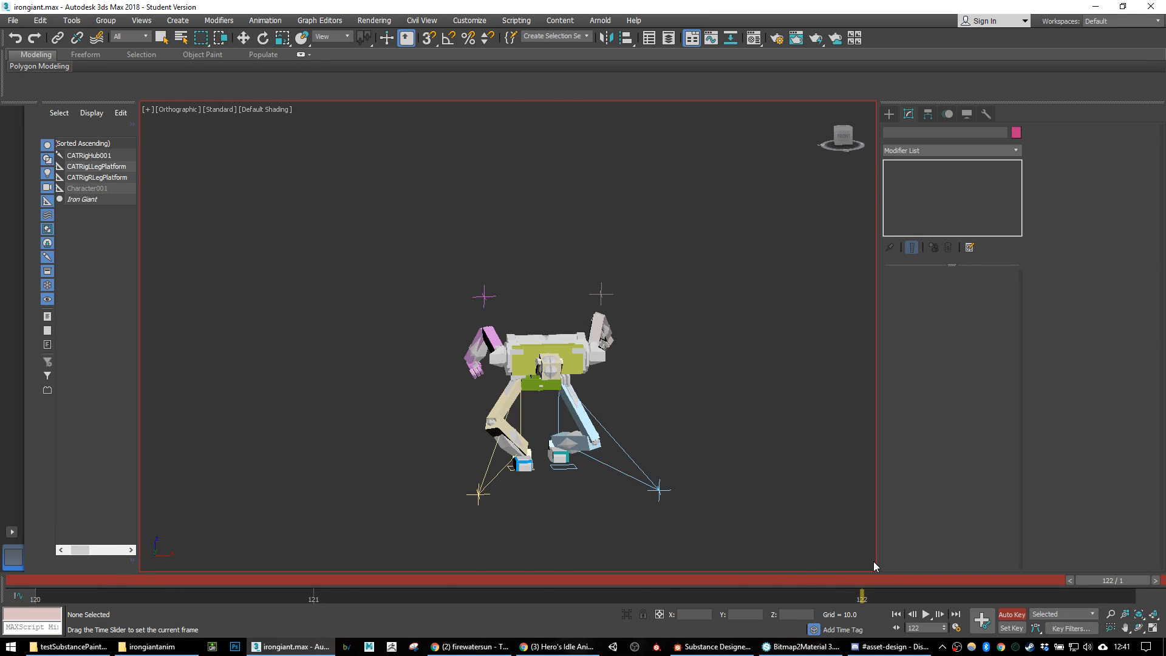
Step: Set the animation start time to frame 0 and play back the whole animation
{"action": "left_click_drag", "start_coordinate": [555, 551], "coordinate": [1, 485]}
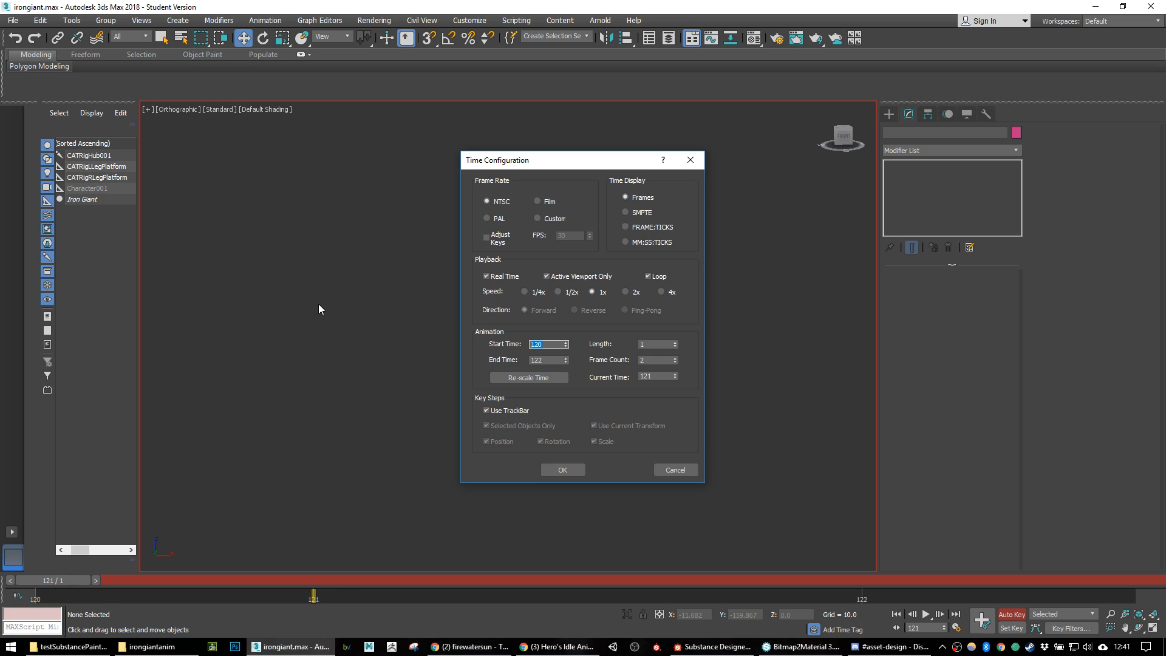
{"action": "type", "text": "0"}
{"action": "key", "text": "Return"}
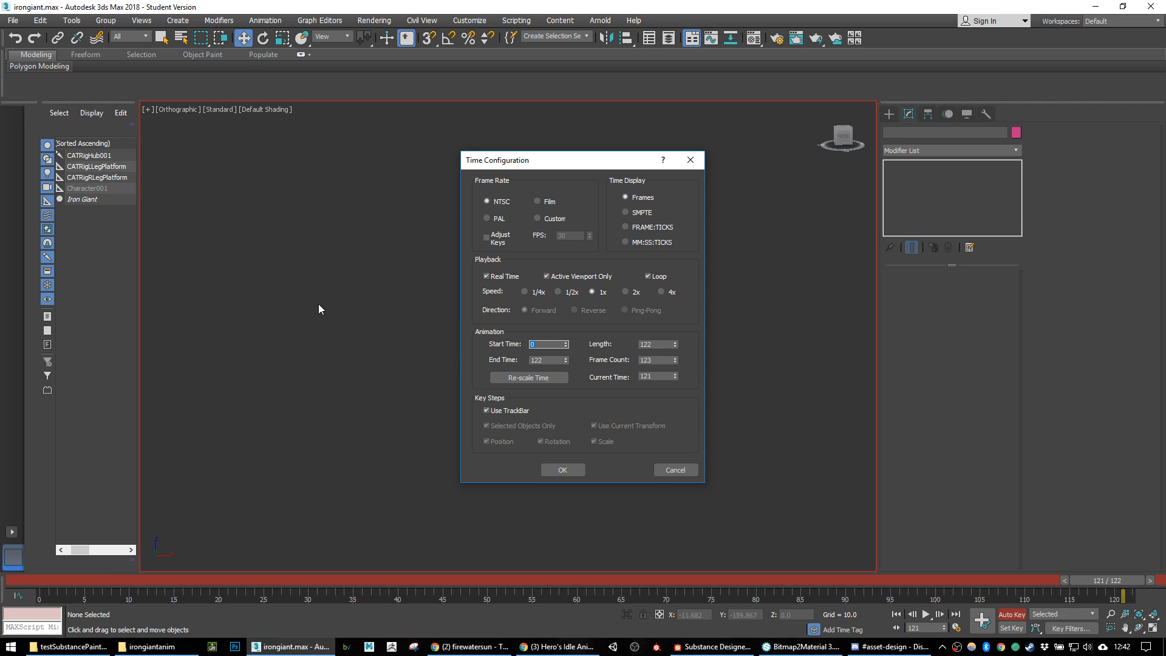
{"action": "left_click", "coordinate": [562, 470]}
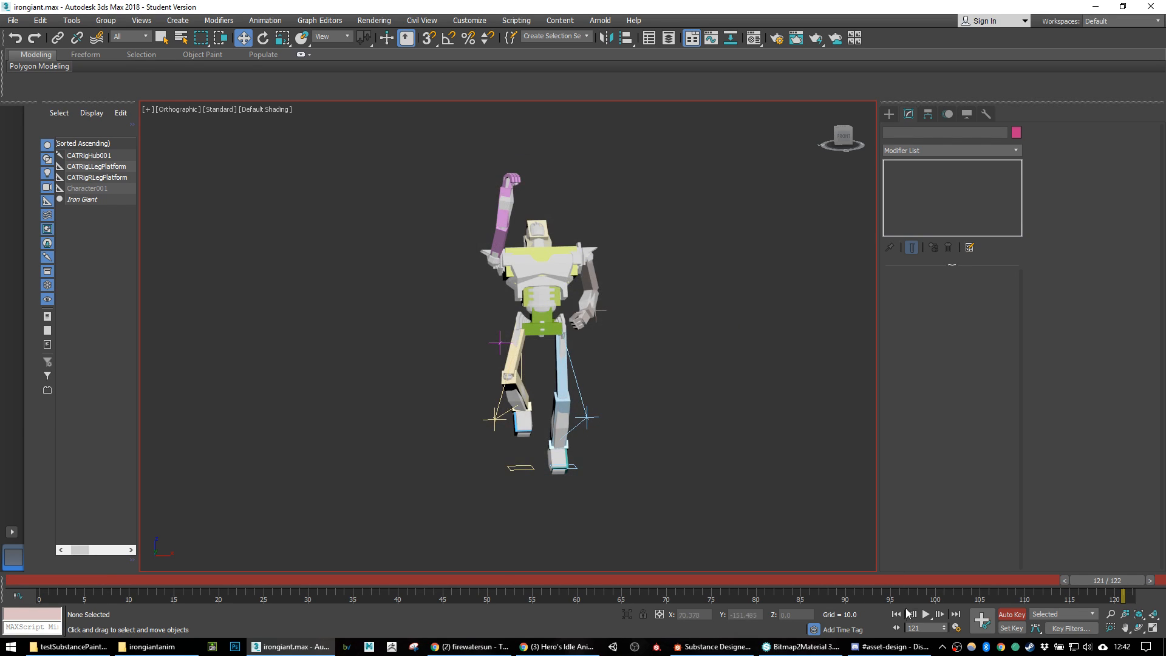
{"action": "left_click", "coordinate": [926, 614]}
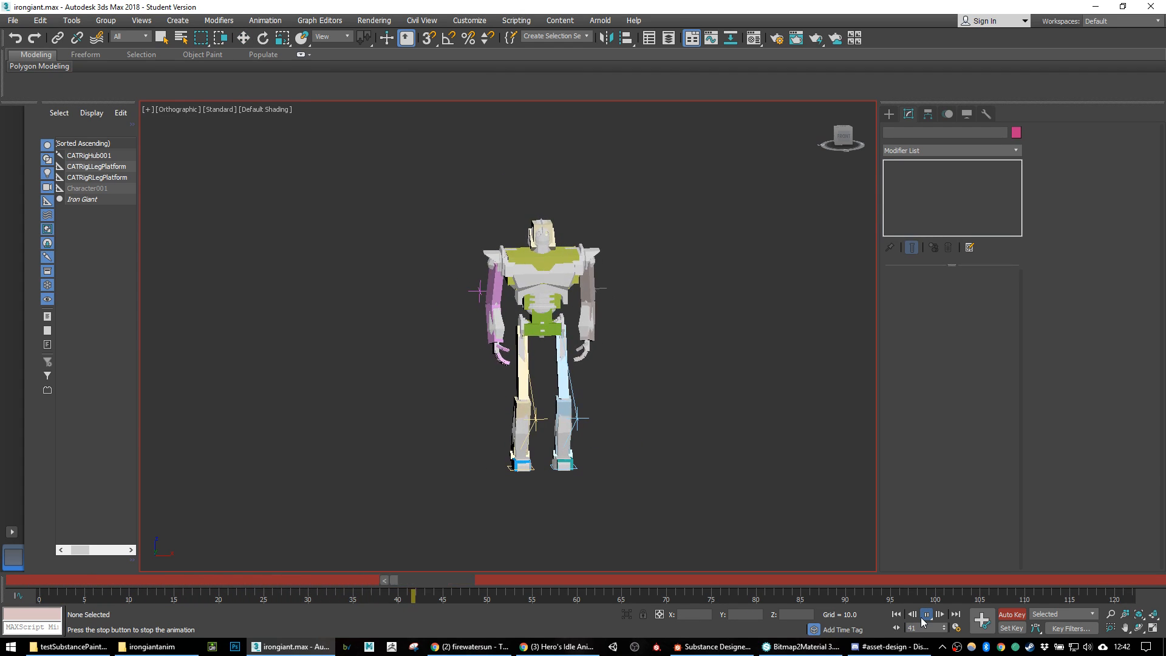
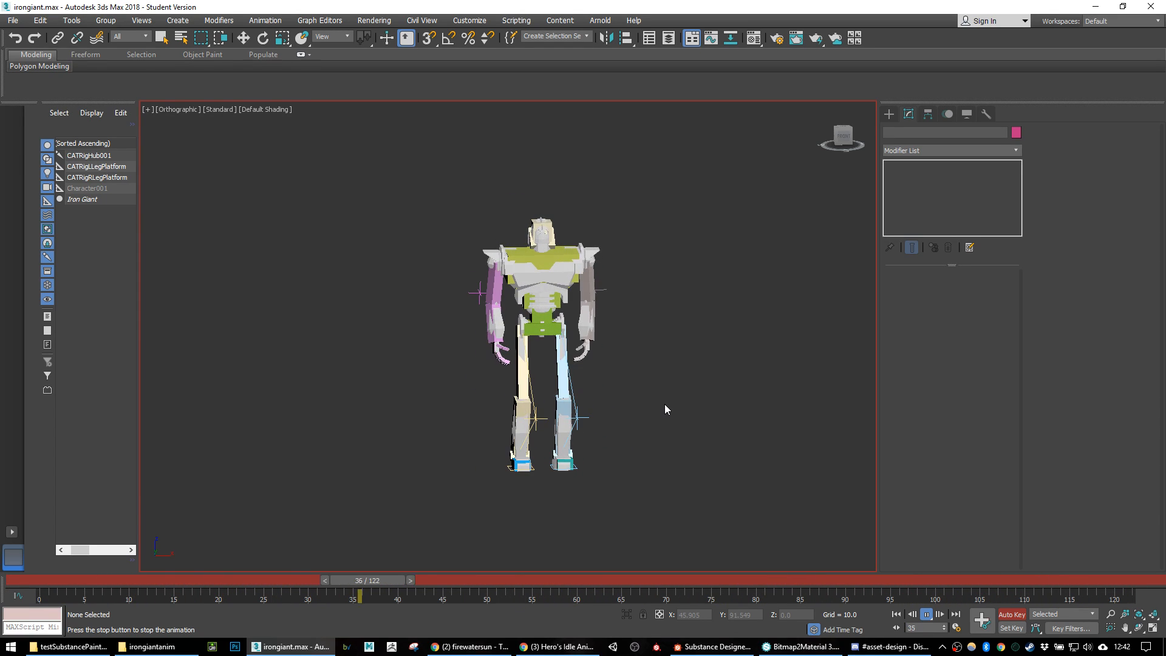
Step: Turn off Auto Key, stop the playback and go to frame 122
{"action": "left_click", "coordinate": [1013, 615]}
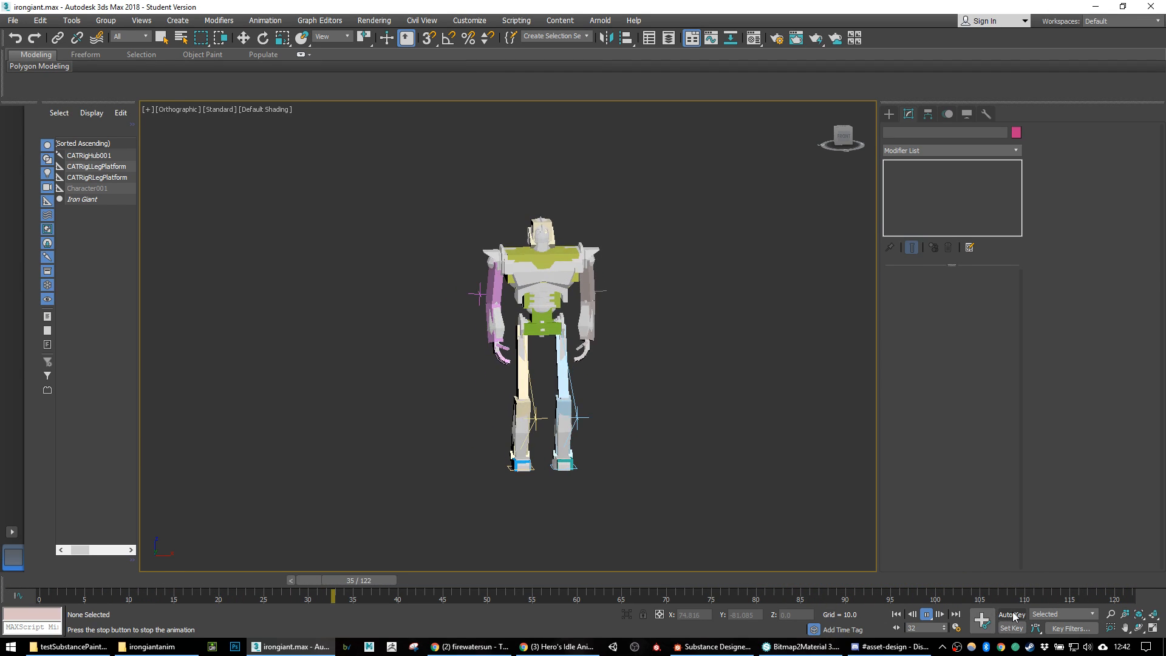
{"action": "key", "text": "/"}
{"action": "key", "text": "w"}
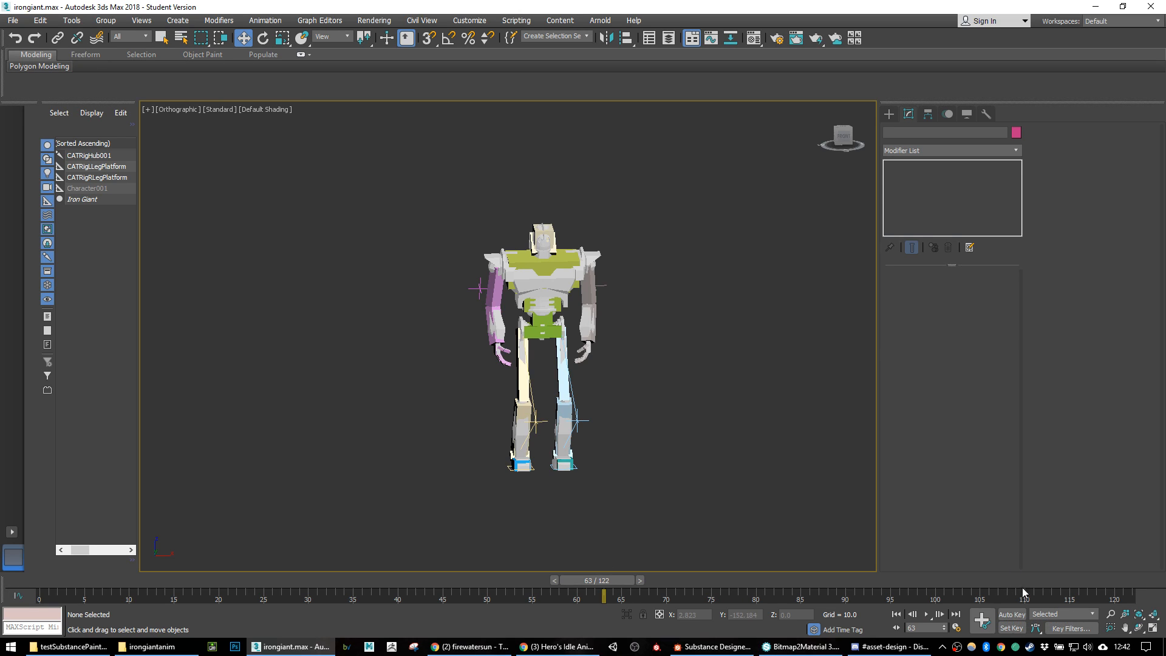
{"action": "left_click_drag", "start_coordinate": [591, 578], "coordinate": [1118, 580]}
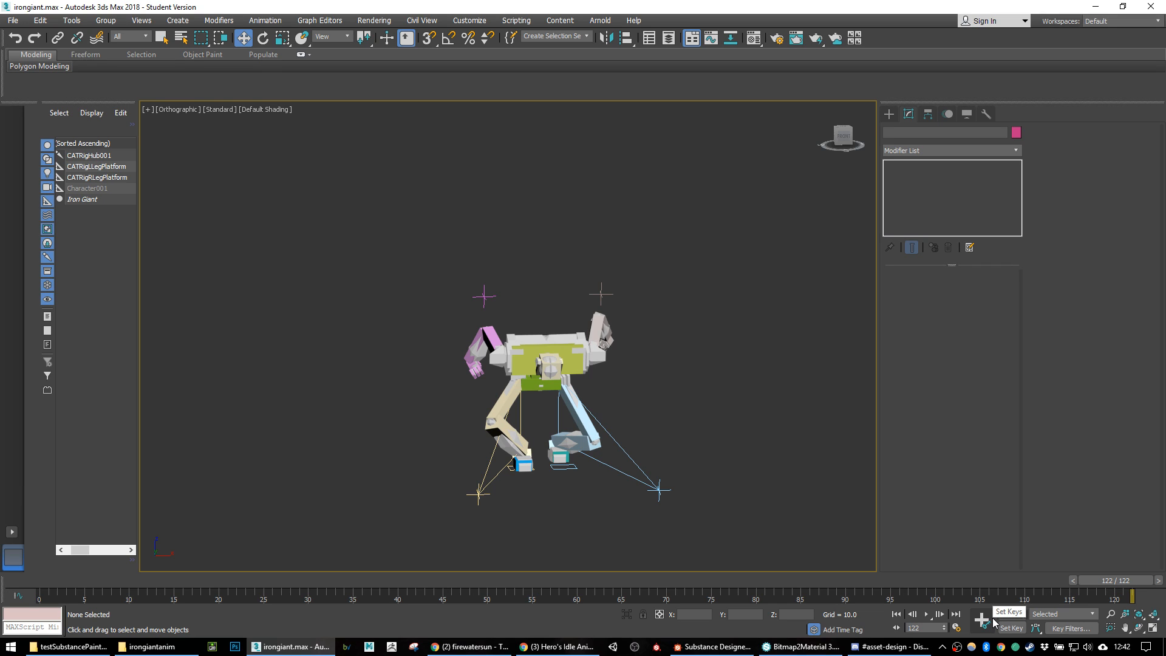
Step: Limit the active time range to frames 121 through 124 and go to frame 123
{"action": "left_click", "coordinate": [956, 627]}
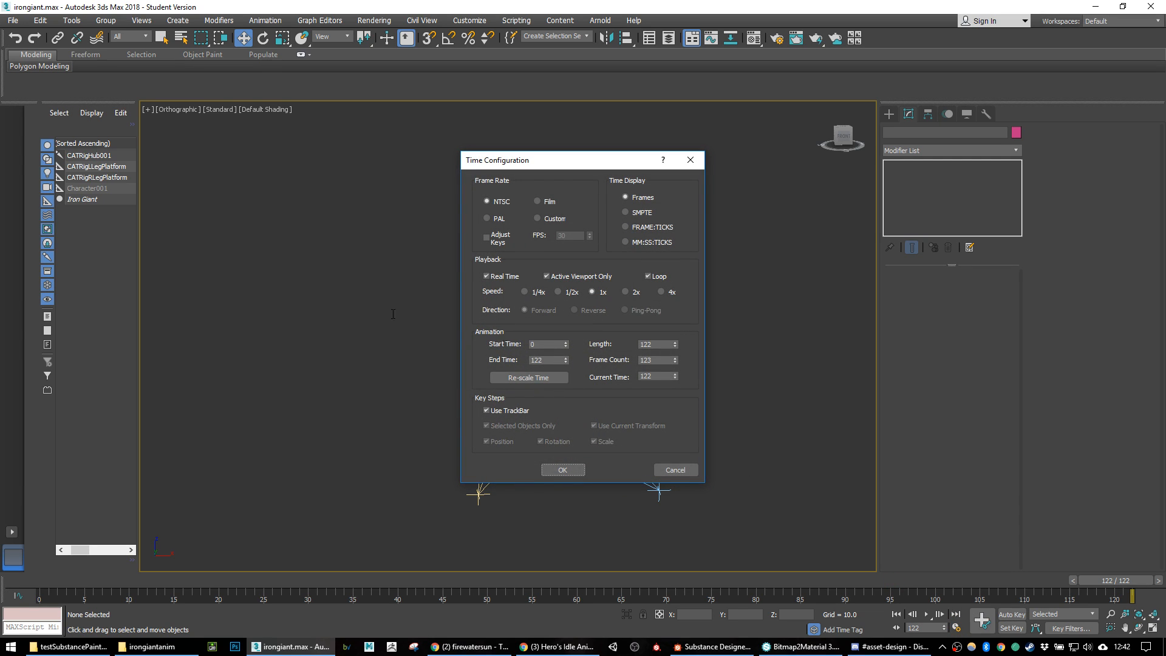
{"action": "left_click", "coordinate": [550, 361]}
{"action": "left_click", "coordinate": [560, 472]}
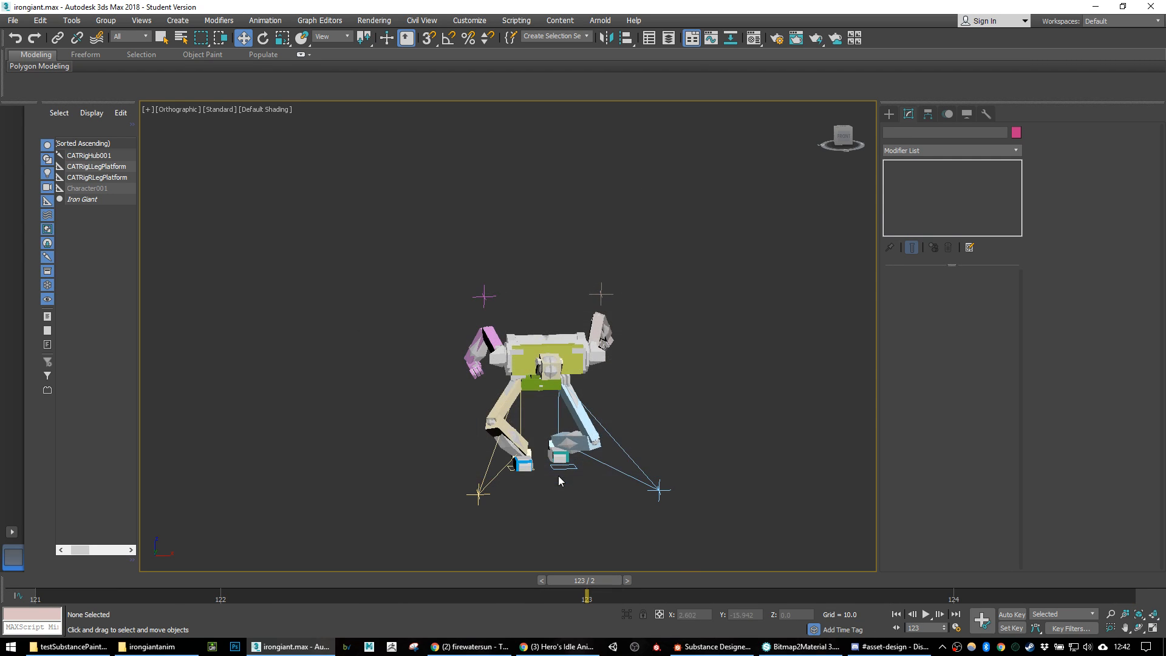
Step: Rotate the chest back at frame 123 so the torso and head rise upright out of the crouch
{"action": "left_click", "coordinate": [533, 387]}
{"action": "middle_click_drag", "start_coordinate": [533, 387], "coordinate": [615, 323], "text": "alt"}
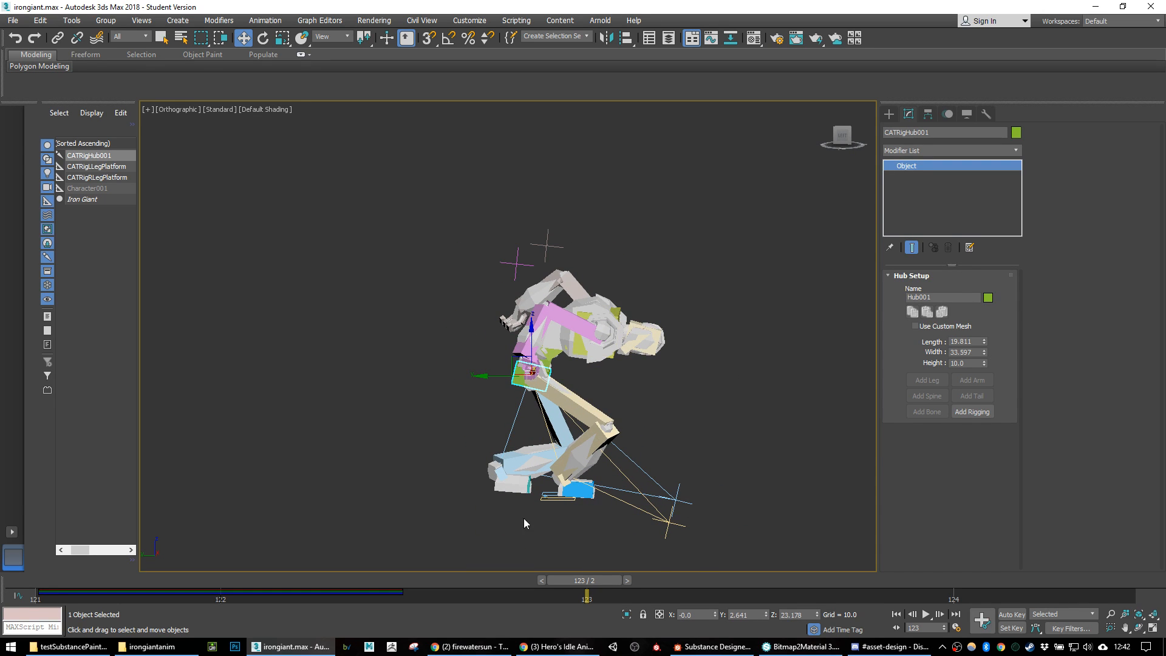
{"action": "left_click", "coordinate": [615, 316]}
{"action": "key", "text": "e"}
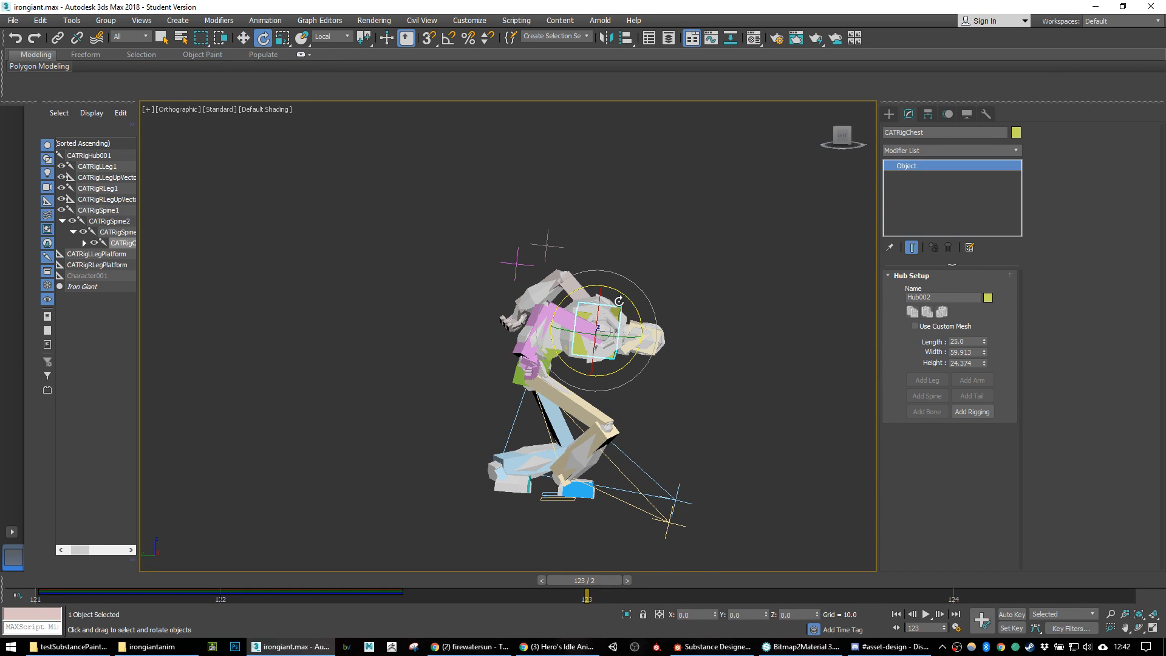
{"action": "left_click_drag", "start_coordinate": [580, 245], "coordinate": [617, 255]}
{"action": "left_click", "coordinate": [558, 236]}
{"action": "middle_click_drag", "start_coordinate": [650, 365], "coordinate": [580, 376], "text": "alt"}
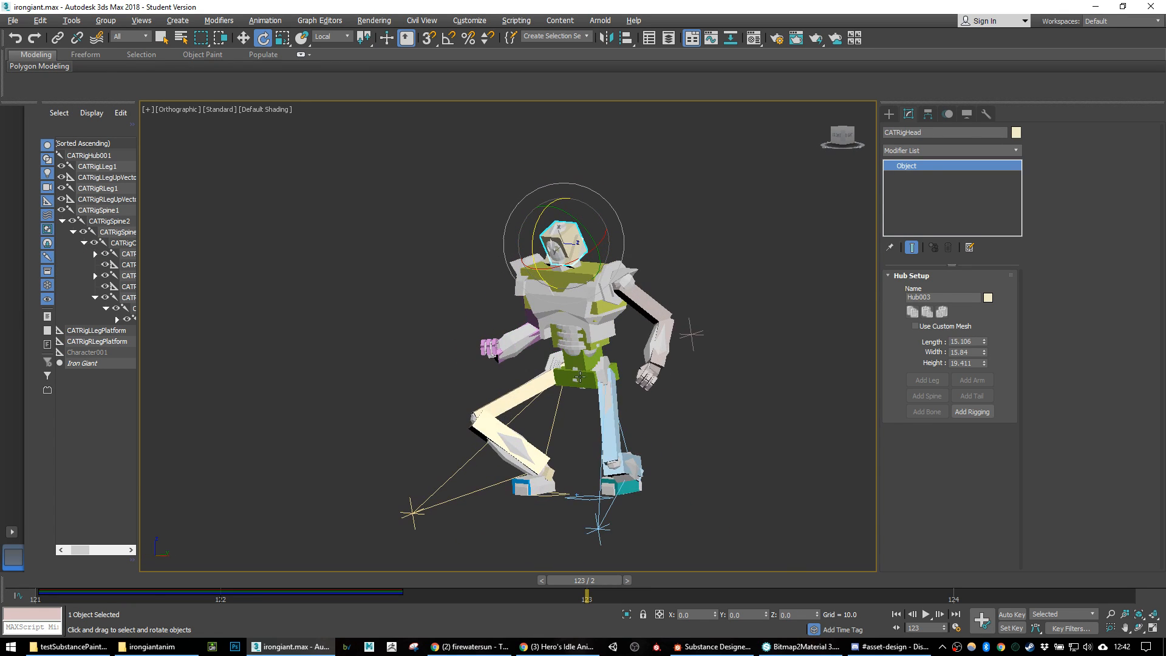
Step: Raise the left palm to about Z 38.3 and move it outward to about X 29.4, Y -3.0
{"action": "left_click", "coordinate": [651, 372]}
{"action": "key", "text": "w"}
{"action": "middle_click_drag", "start_coordinate": [651, 371], "coordinate": [609, 334], "text": "alt"}
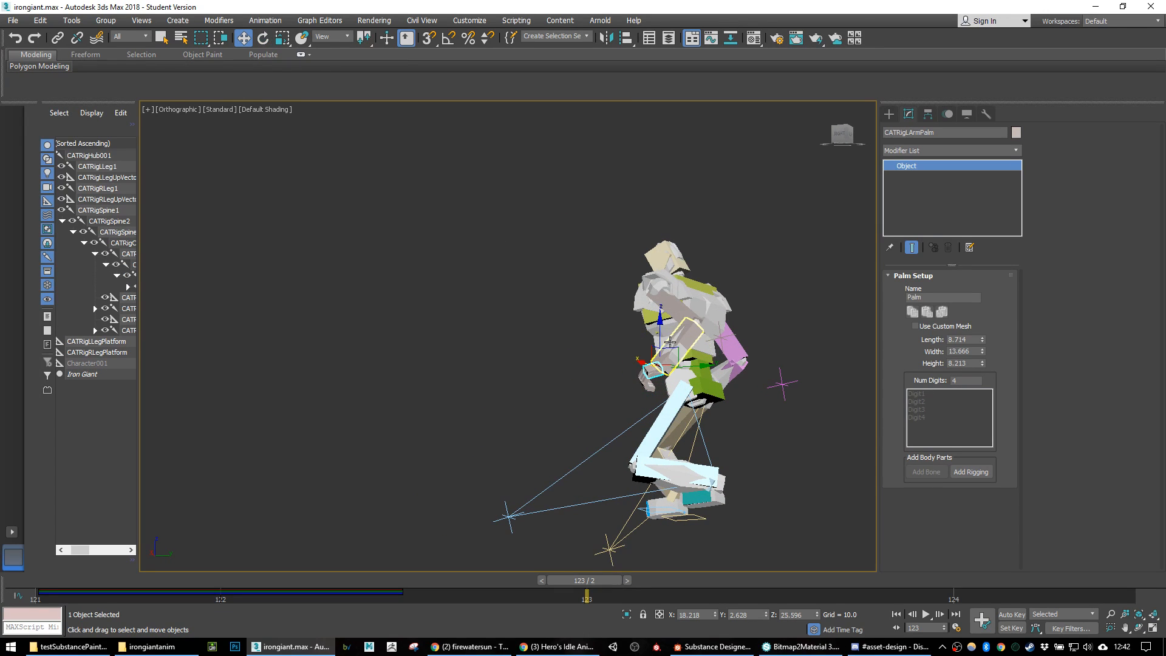
{"action": "left_click", "coordinate": [665, 299]}
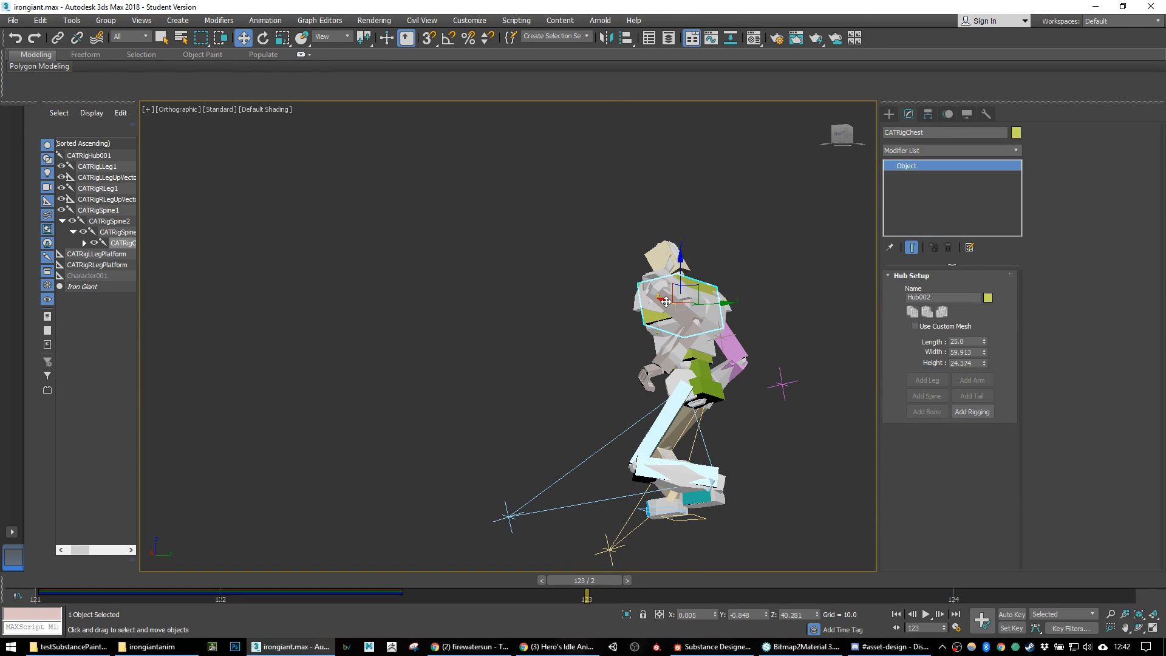
{"action": "left_click", "coordinate": [653, 369]}
{"action": "left_click_drag", "start_coordinate": [658, 326], "coordinate": [659, 259]}
{"action": "middle_click_drag", "start_coordinate": [660, 259], "coordinate": [716, 540], "text": "alt"}
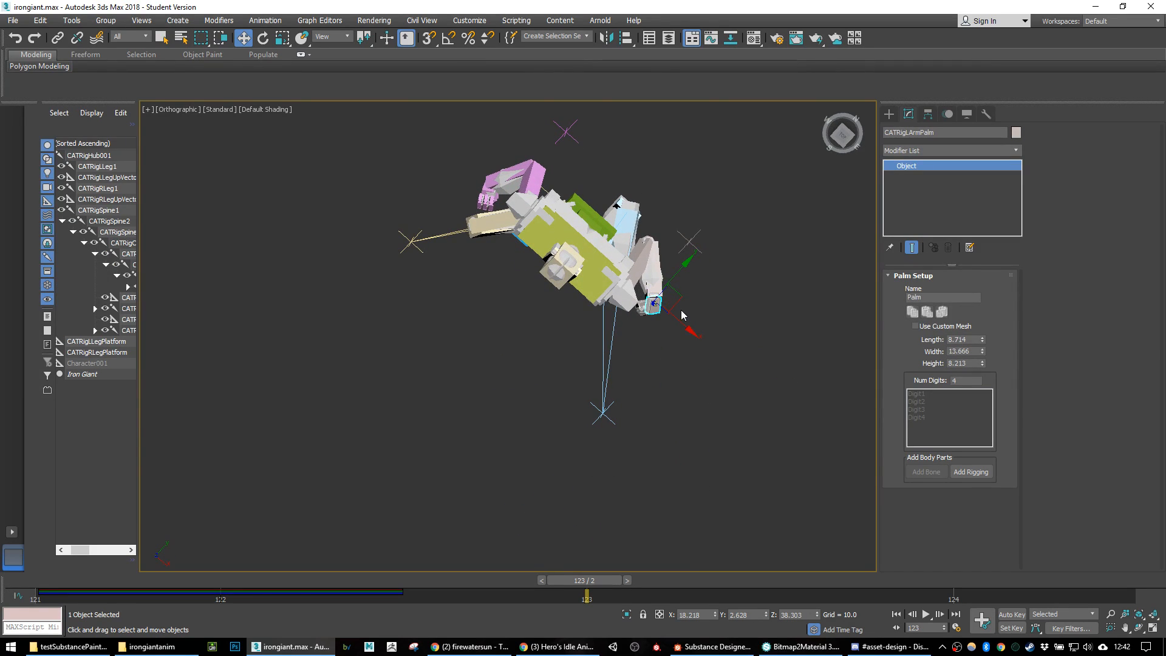
{"action": "left_click_drag", "start_coordinate": [678, 301], "coordinate": [702, 361]}
{"action": "middle_click_drag", "start_coordinate": [615, 392], "coordinate": [661, 360], "text": "alt"}
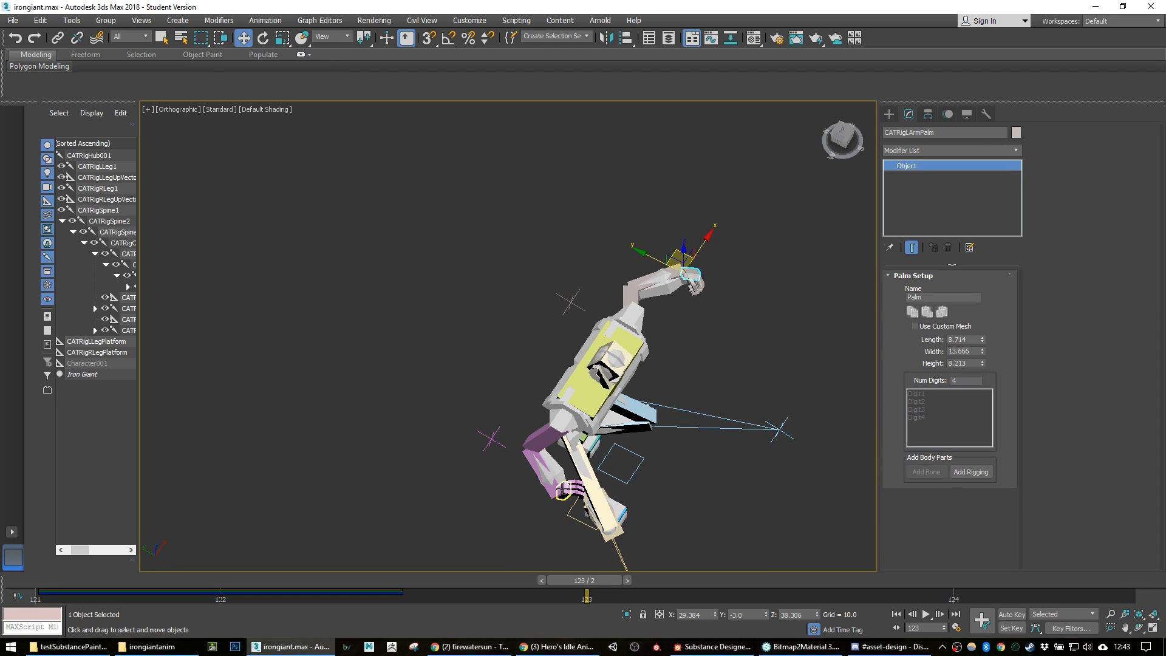
Step: Move the right palm outward from the body and raise it
{"action": "left_click", "coordinate": [594, 506]}
{"action": "middle_click_drag", "start_coordinate": [594, 506], "coordinate": [570, 479], "text": "alt"}
{"action": "left_click_drag", "start_coordinate": [570, 477], "coordinate": [542, 491]}
{"action": "middle_click_drag", "start_coordinate": [542, 491], "coordinate": [500, 492], "text": "alt"}
{"action": "left_click_drag", "start_coordinate": [526, 469], "coordinate": [526, 424]}
Step: Rotate the right palm at the wrist to turn the hand
{"action": "scroll", "coordinate": [546, 445], "scroll_direction": "up", "scroll_amount": 3}
{"action": "middle_click_drag", "start_coordinate": [630, 476], "coordinate": [579, 482], "text": "alt"}
{"action": "key", "text": "e"}
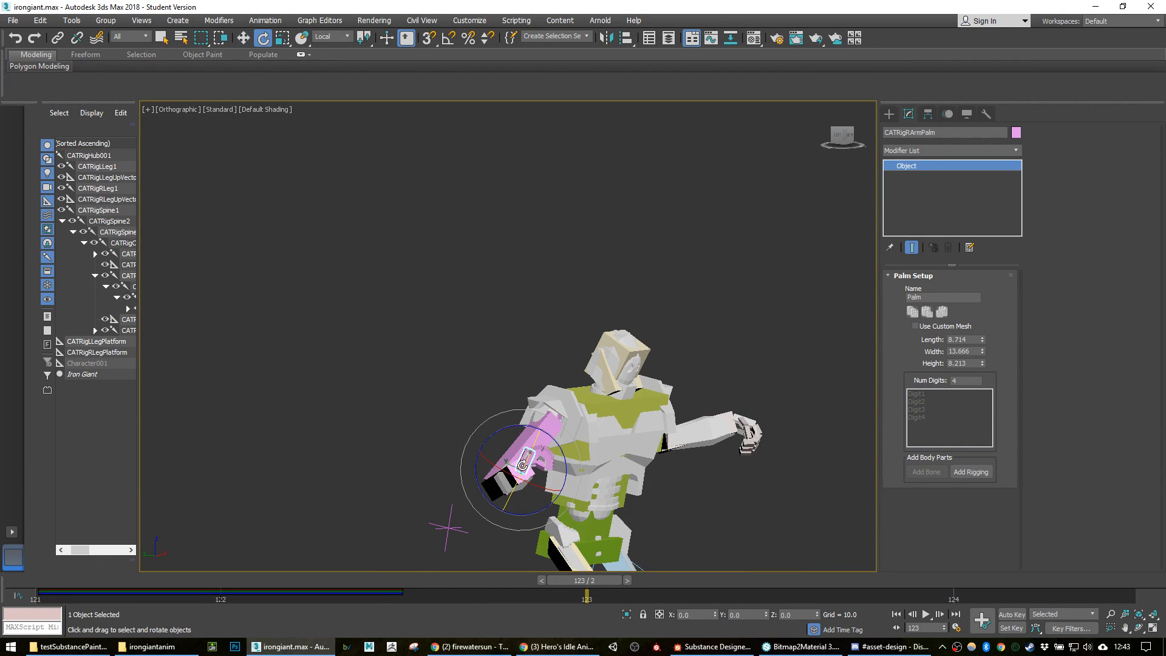
{"action": "left_click_drag", "start_coordinate": [522, 461], "coordinate": [454, 506]}
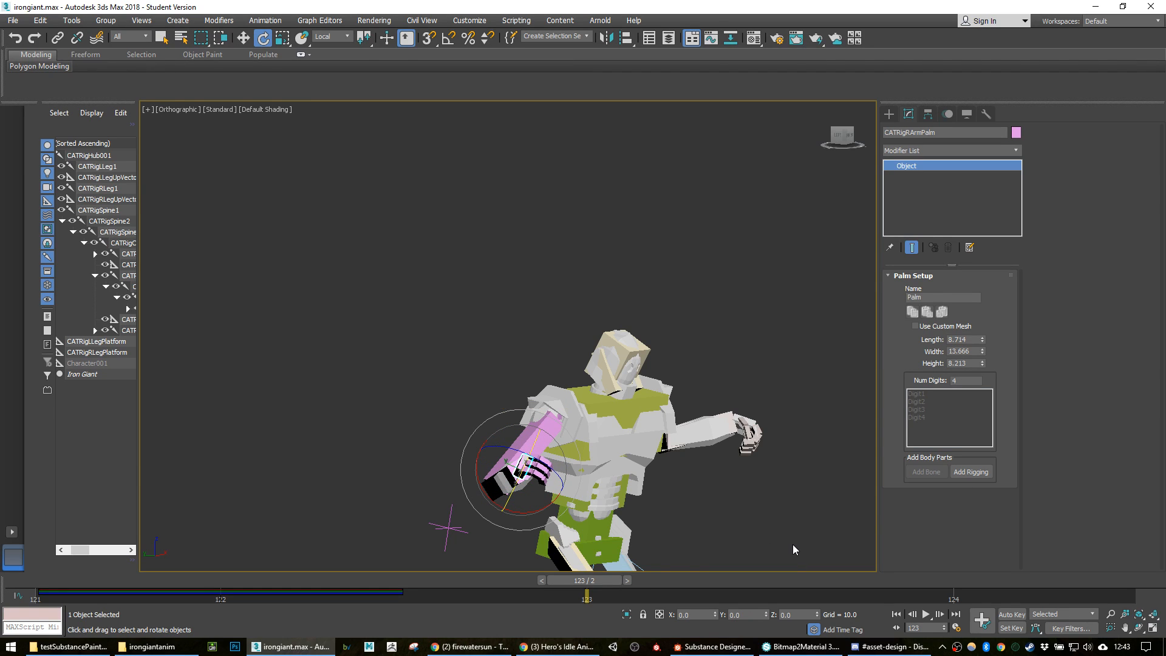
Step: Select all finger bones of the right hand without the palm and rotate them open
{"action": "middle_click_drag", "start_coordinate": [792, 545], "coordinate": [781, 427]}
{"action": "scroll", "coordinate": [495, 345], "scroll_direction": "up", "scroll_amount": 4}
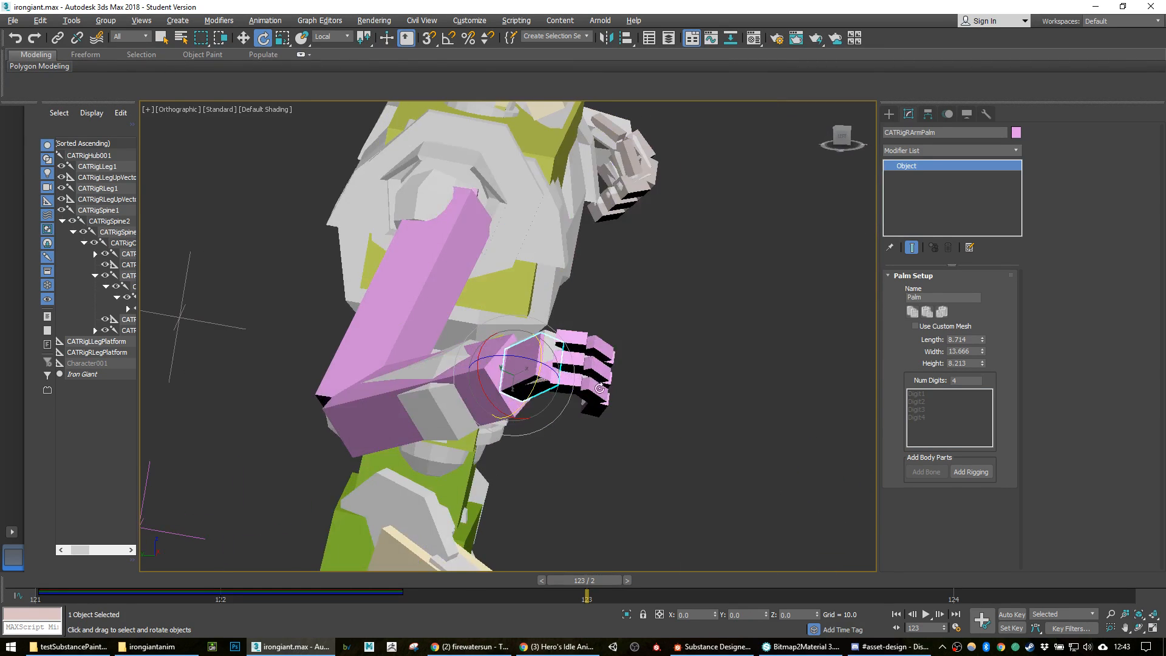
{"action": "double_click", "coordinate": [531, 347]}
{"action": "left_click", "coordinate": [532, 347], "text": "alt"}
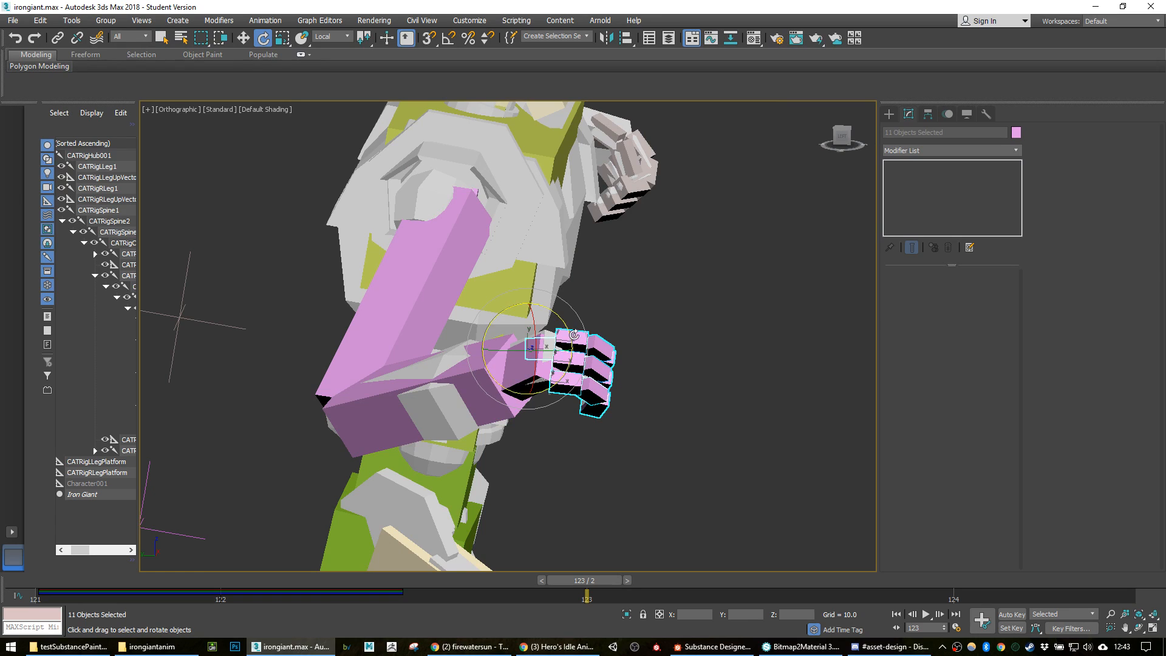
{"action": "left_click_drag", "start_coordinate": [515, 307], "coordinate": [395, 339]}
Step: Select all finger bones of the left hand and rotate them to uncurl the fist
{"action": "middle_click_drag", "start_coordinate": [862, 292], "coordinate": [677, 404]}
{"action": "middle_click_drag", "start_coordinate": [727, 341], "coordinate": [705, 352], "text": "alt"}
{"action": "left_click", "coordinate": [789, 345]}
{"action": "double_click", "coordinate": [788, 345]}
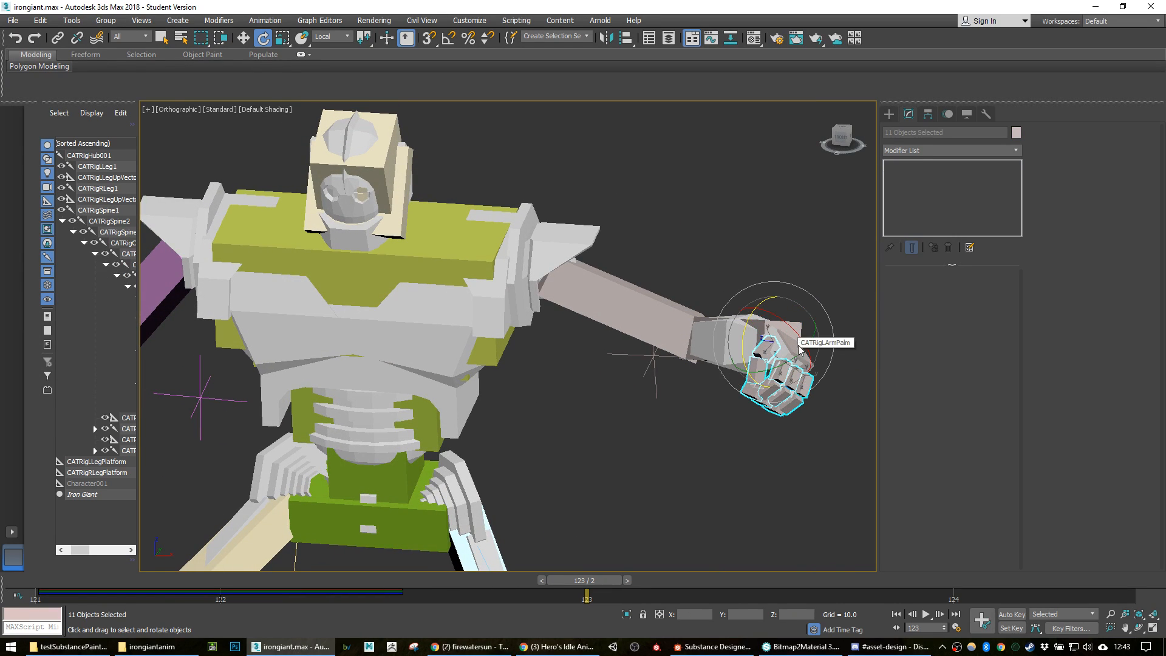
{"action": "left_click_drag", "start_coordinate": [789, 343], "coordinate": [835, 339]}
{"action": "right_click", "coordinate": [835, 339]}
{"action": "left_click_drag", "start_coordinate": [745, 323], "coordinate": [807, 237]}
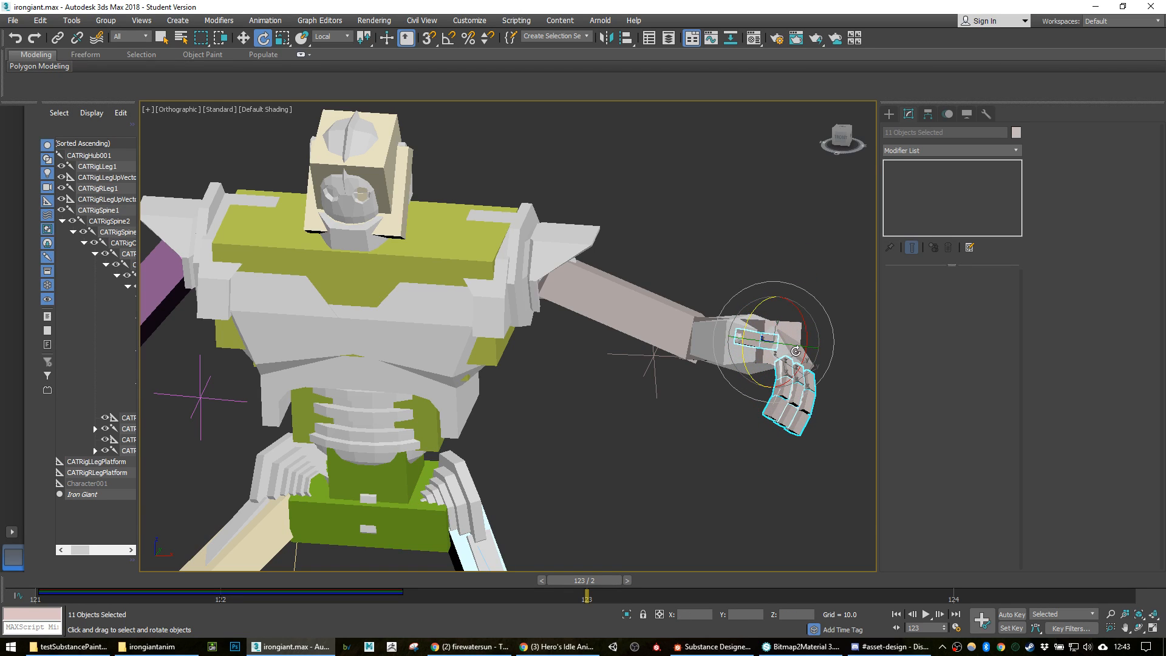
Step: Rotate the left palm about 22.7 degrees around its local Z axis
{"action": "scroll", "coordinate": [822, 318], "scroll_direction": "up", "scroll_amount": 5}
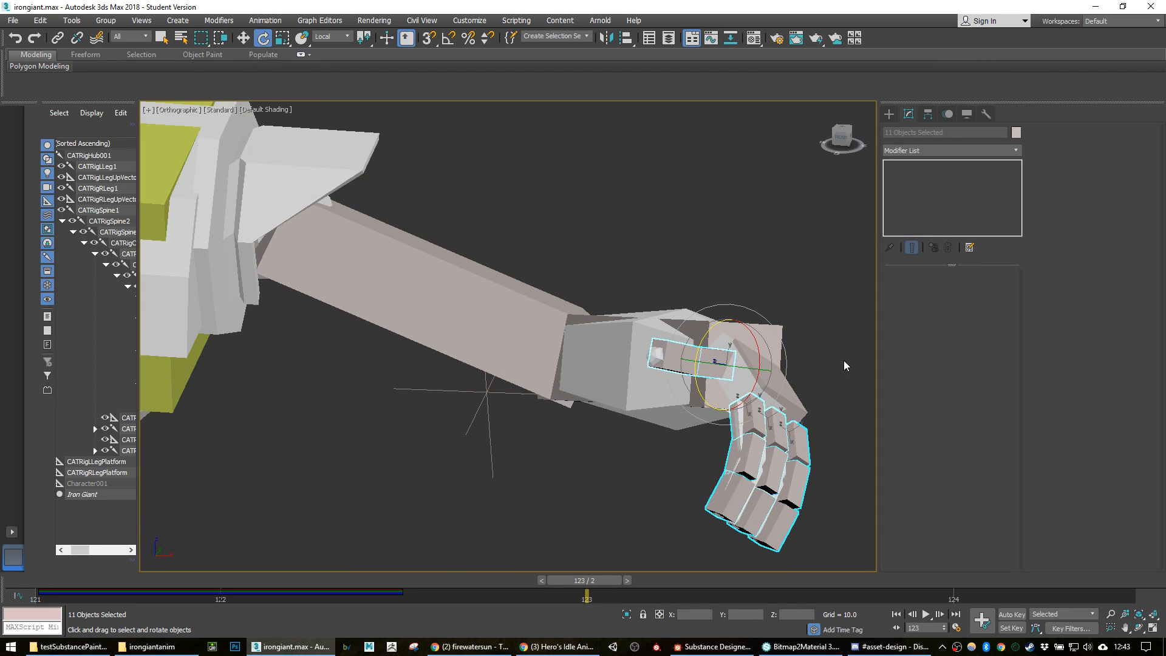
{"action": "left_click", "coordinate": [792, 388]}
{"action": "left_click", "coordinate": [787, 392]}
{"action": "left_click", "coordinate": [777, 362]}
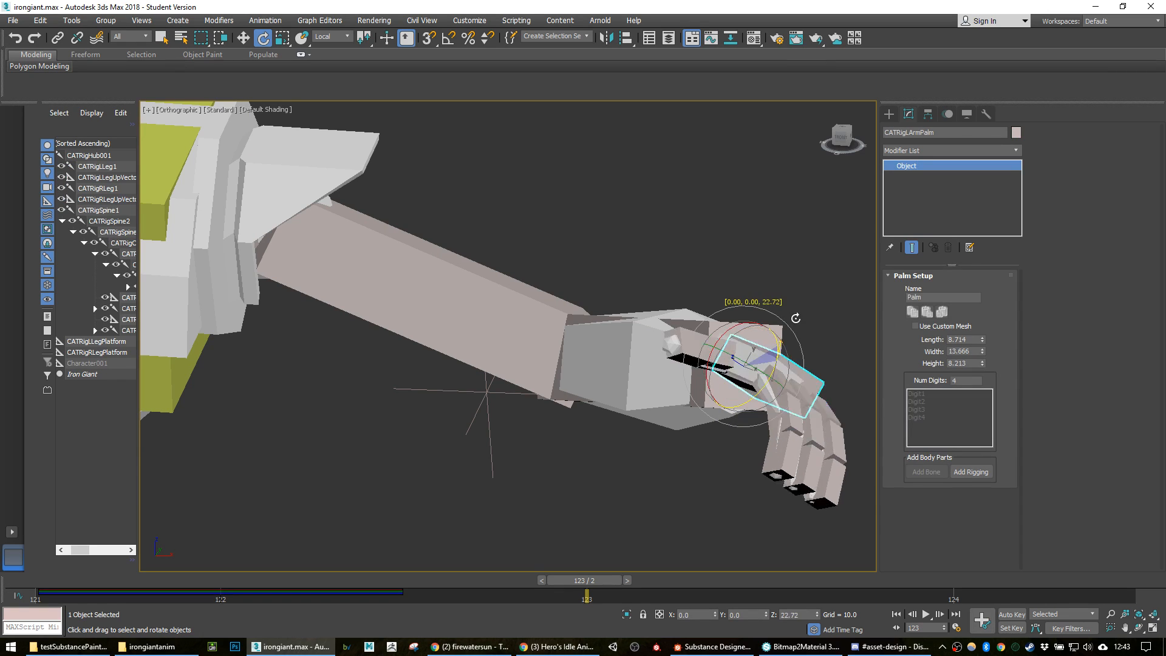
Step: Select the head bone of the rig and rotate it slightly to tilt the head
{"action": "scroll", "coordinate": [759, 364], "scroll_direction": "down", "scroll_amount": 5}
{"action": "middle_click_drag", "start_coordinate": [729, 353], "coordinate": [541, 385], "text": "alt"}
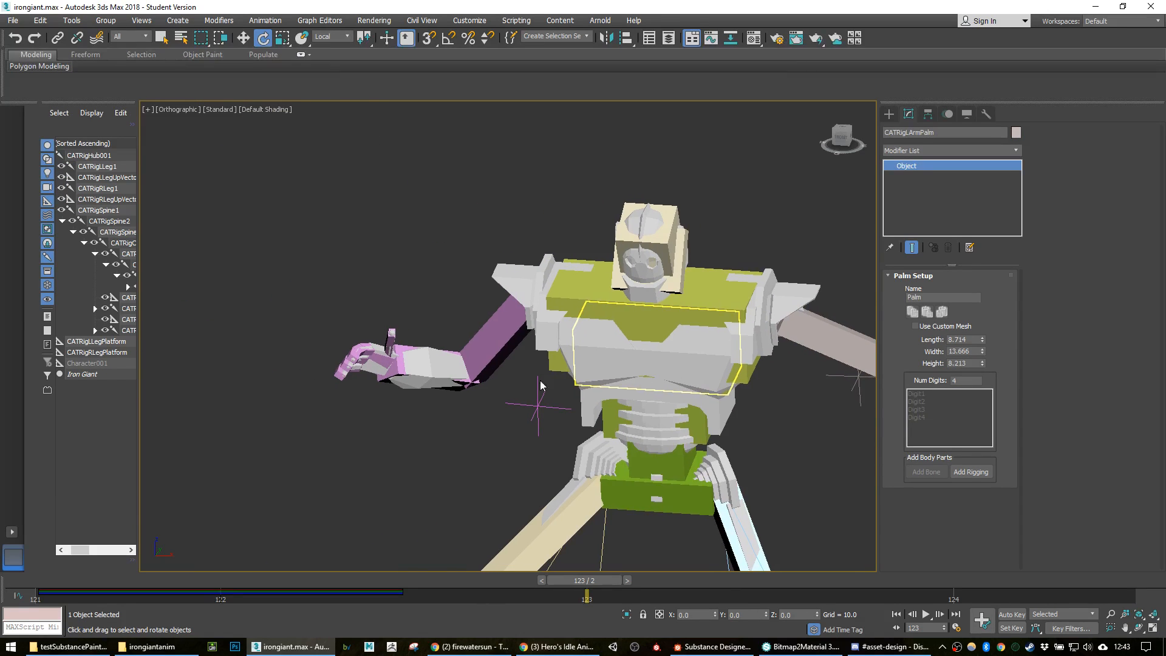
{"action": "left_click", "coordinate": [374, 368]}
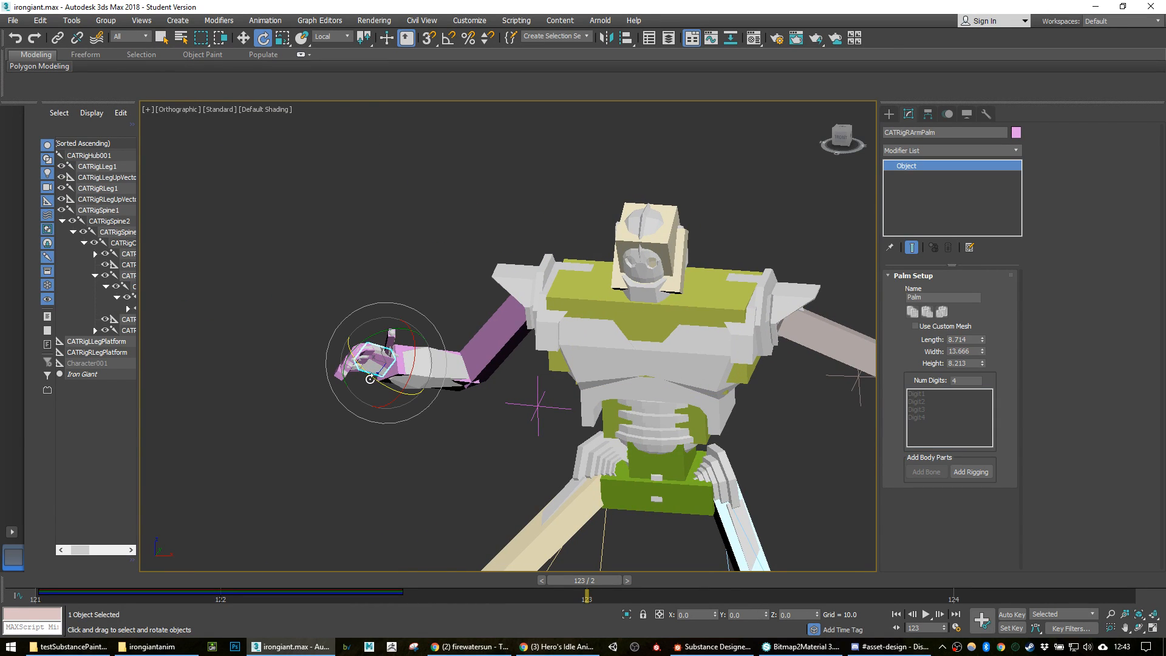
{"action": "left_click", "coordinate": [669, 242]}
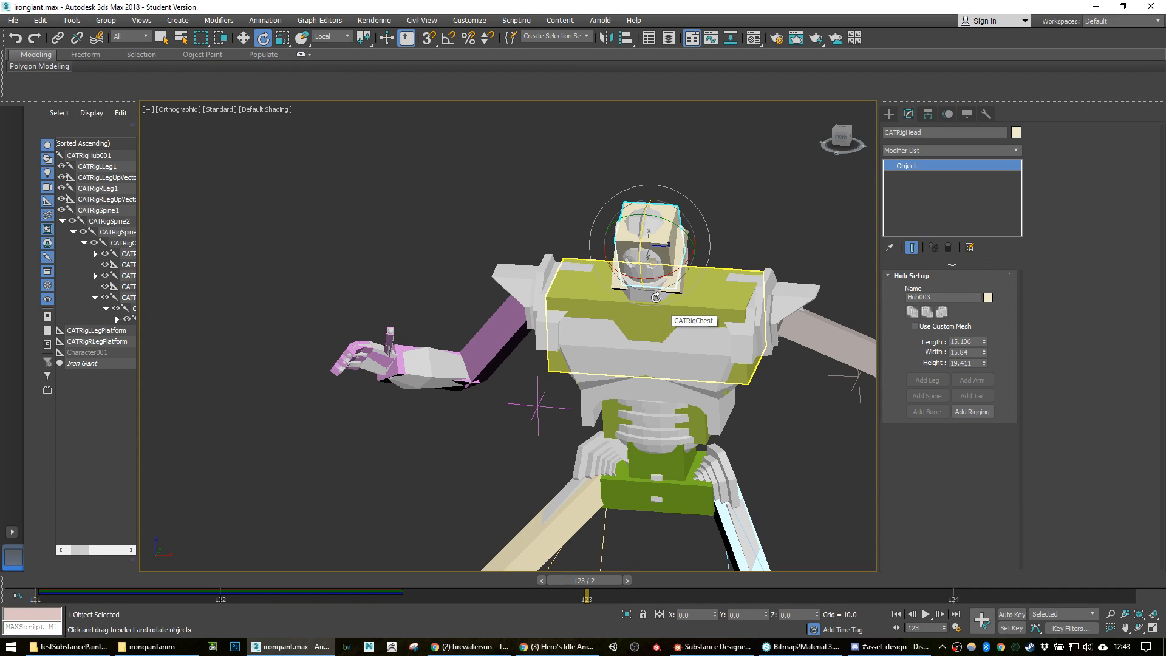
{"action": "double_click", "coordinate": [641, 254]}
{"action": "left_click", "coordinate": [653, 225]}
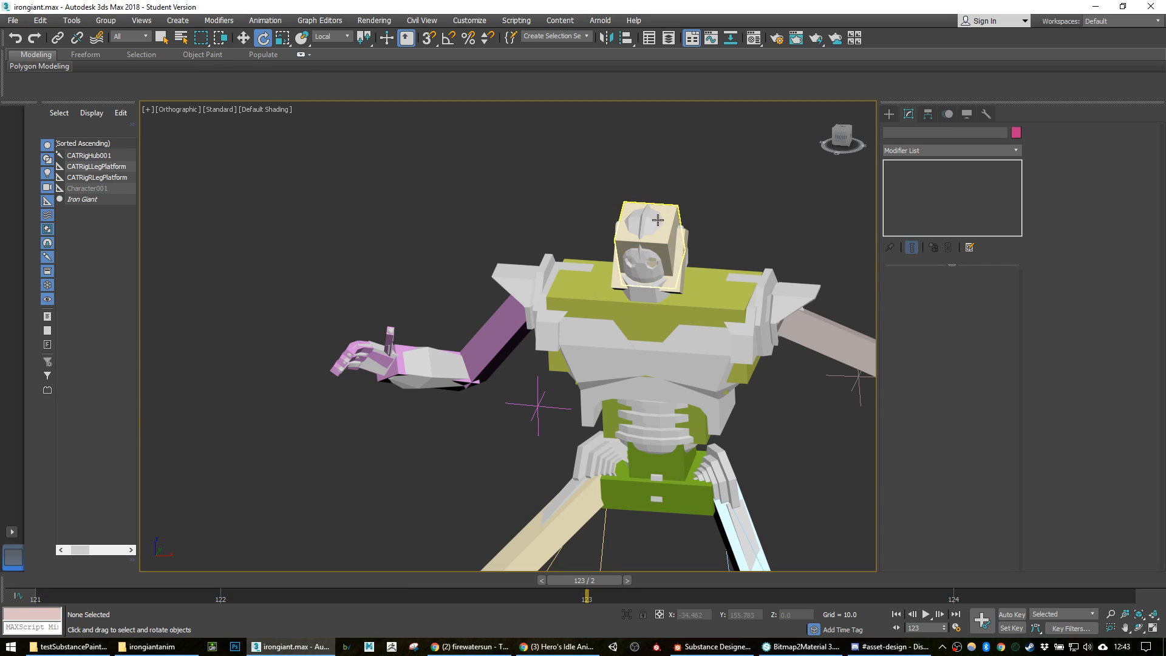
{"action": "left_click_drag", "start_coordinate": [643, 239], "coordinate": [644, 230]}
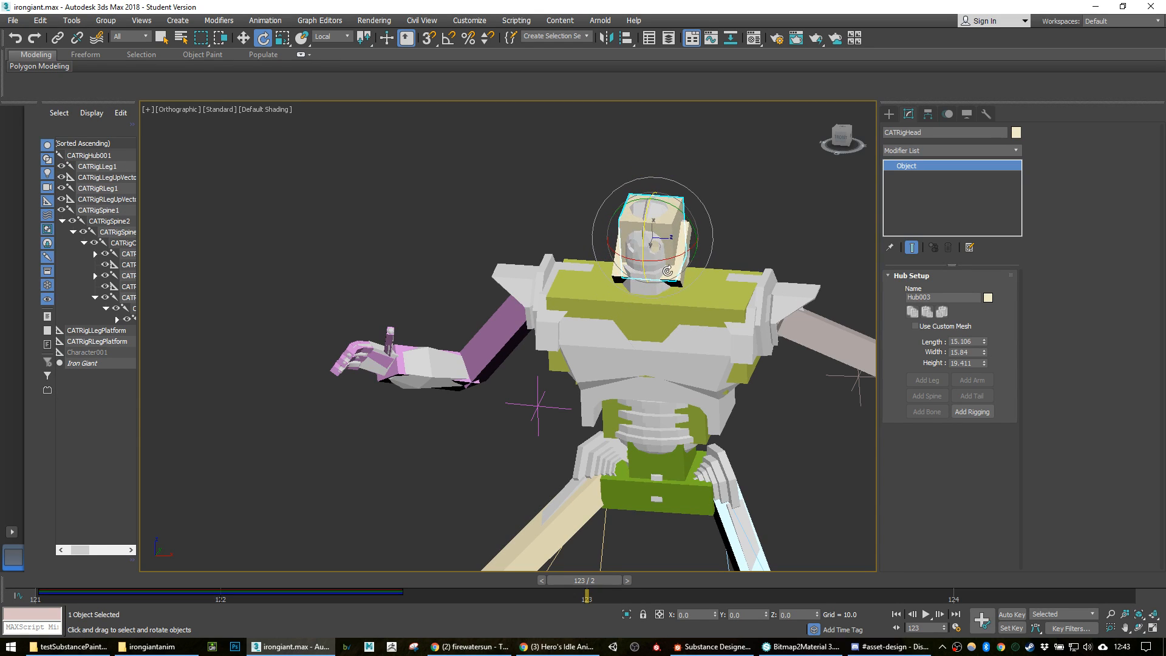
Step: Select the head's attached bone Hub003Bone001 and rotate it slightly
{"action": "scroll", "coordinate": [677, 278], "scroll_direction": "up", "scroll_amount": 5}
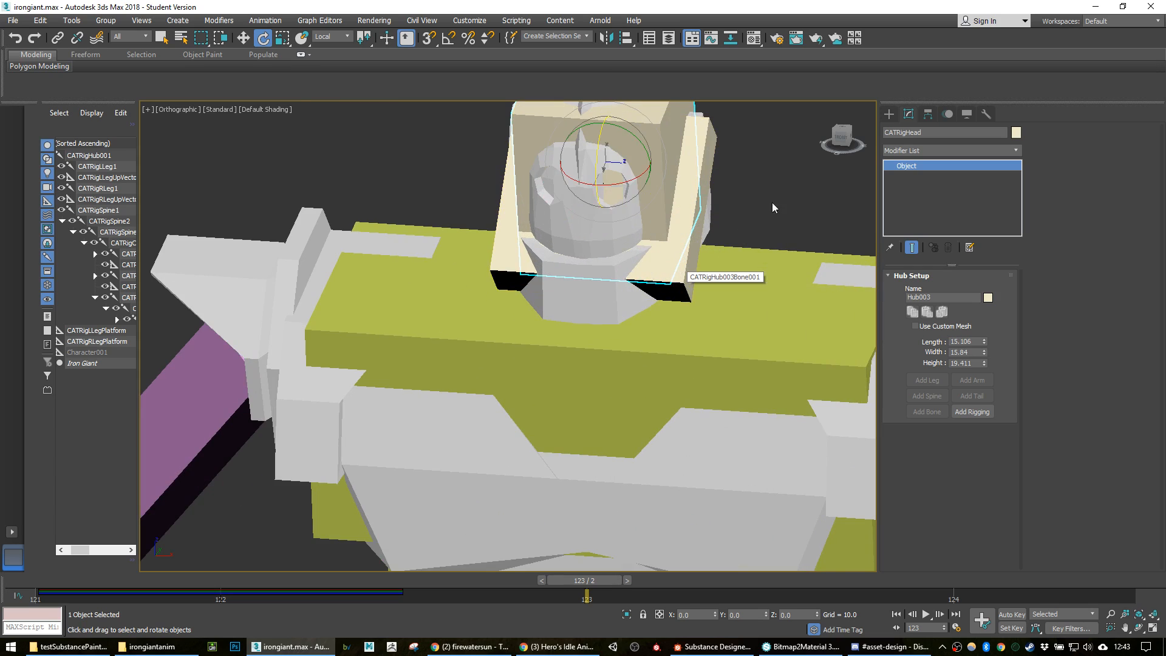
{"action": "left_click", "coordinate": [763, 215]}
{"action": "left_click", "coordinate": [611, 238]}
{"action": "left_click_drag", "start_coordinate": [607, 156], "coordinate": [609, 181]}
Step: Move the right leg's up-vector target across the ground plane to redirect the right knee
{"action": "scroll", "coordinate": [616, 281], "scroll_direction": "down", "scroll_amount": 5}
{"action": "middle_click_drag", "start_coordinate": [651, 532], "coordinate": [684, 373]}
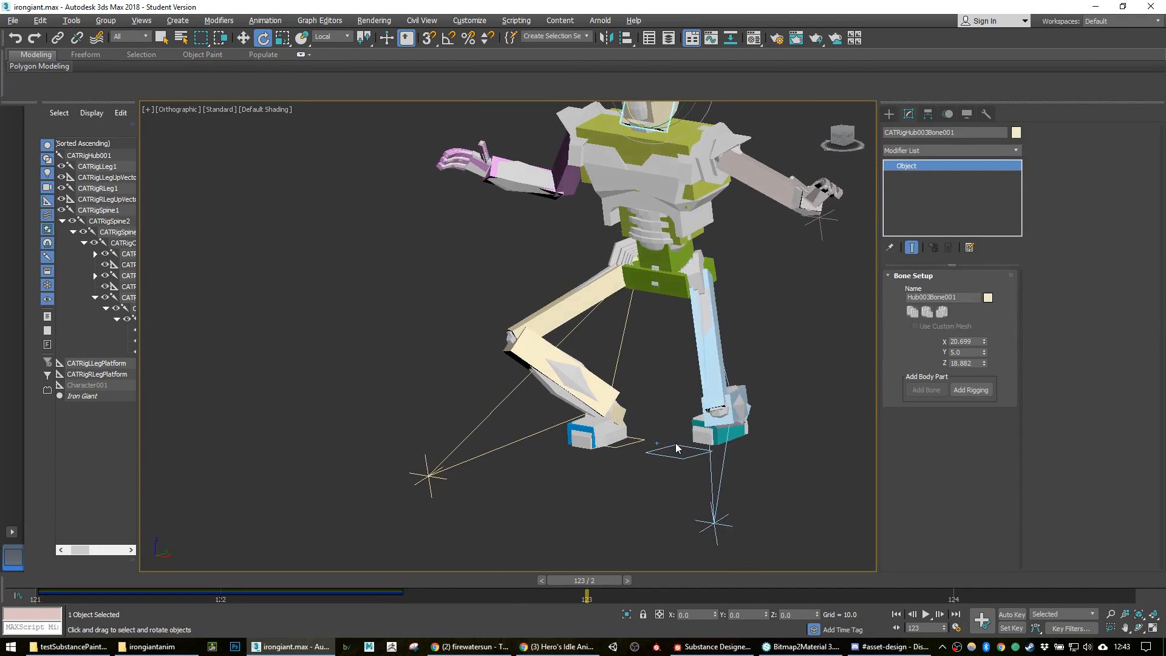
{"action": "middle_click_drag", "start_coordinate": [715, 458], "coordinate": [650, 436], "text": "alt"}
{"action": "middle_click_drag", "start_coordinate": [497, 477], "coordinate": [597, 437], "text": "alt"}
{"action": "left_click_drag", "start_coordinate": [710, 535], "coordinate": [712, 536]}
{"action": "type", "text": "ww"}
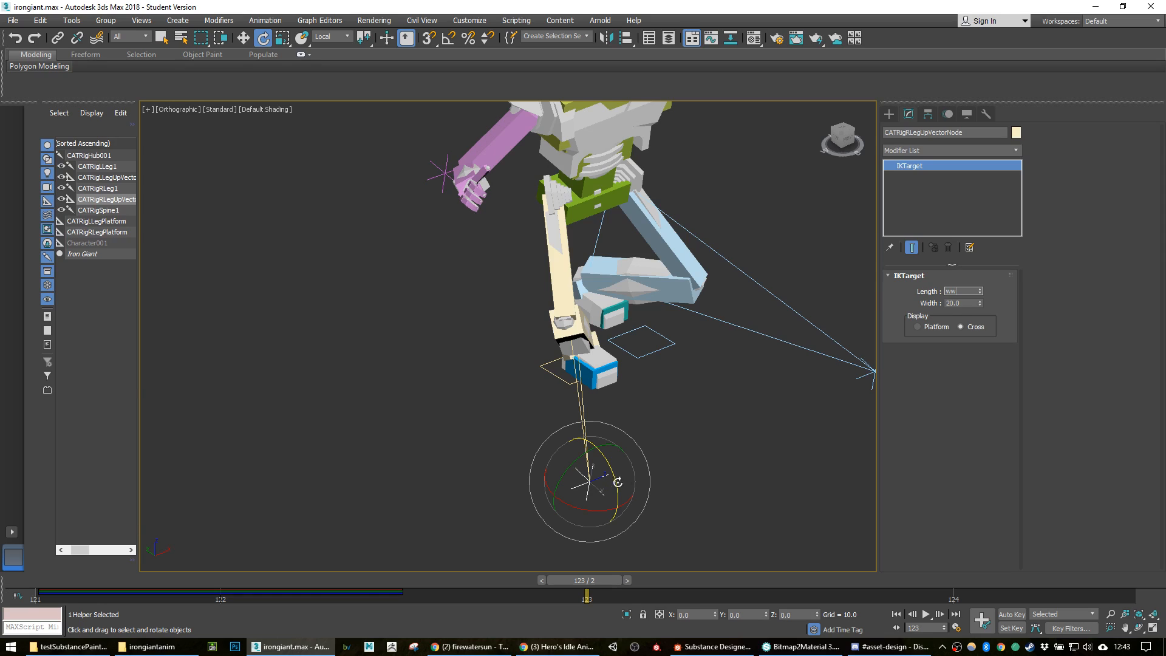
{"action": "left_click", "coordinate": [701, 450]}
{"action": "left_click", "coordinate": [598, 489]}
{"action": "left_click", "coordinate": [243, 38]}
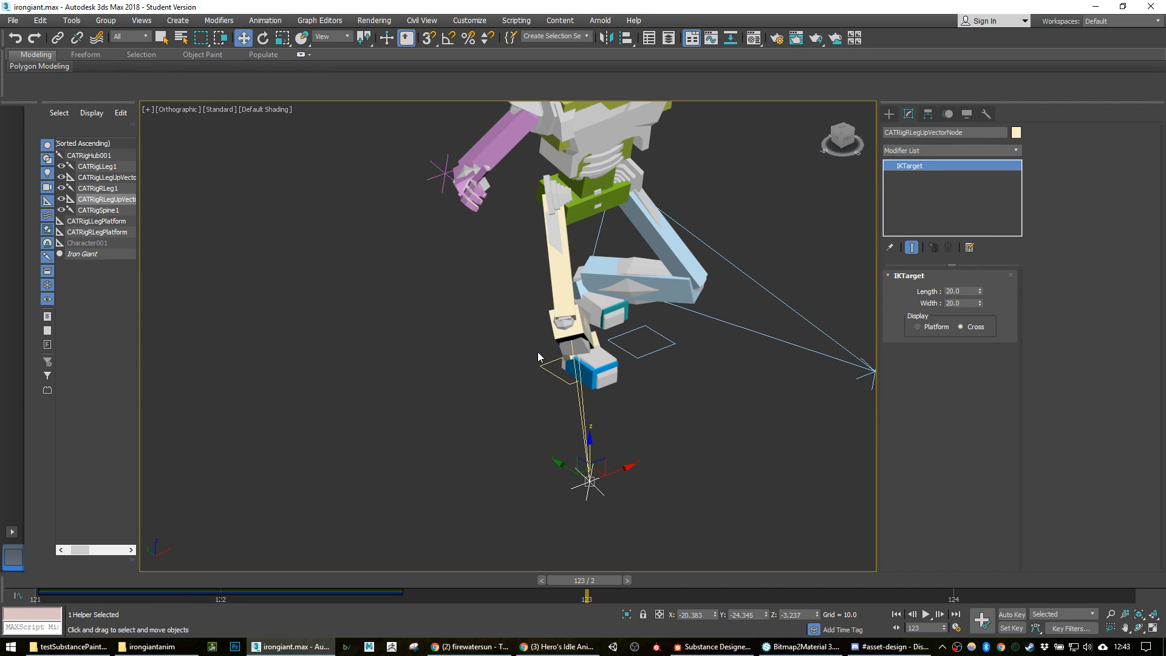
{"action": "left_click_drag", "start_coordinate": [596, 468], "coordinate": [701, 462]}
Step: Move the left leg's up-vector target across the ground plane, closer to the right leg's target
{"action": "middle_click_drag", "start_coordinate": [701, 461], "coordinate": [448, 457]}
{"action": "scroll", "coordinate": [464, 450], "scroll_direction": "down", "scroll_amount": 2}
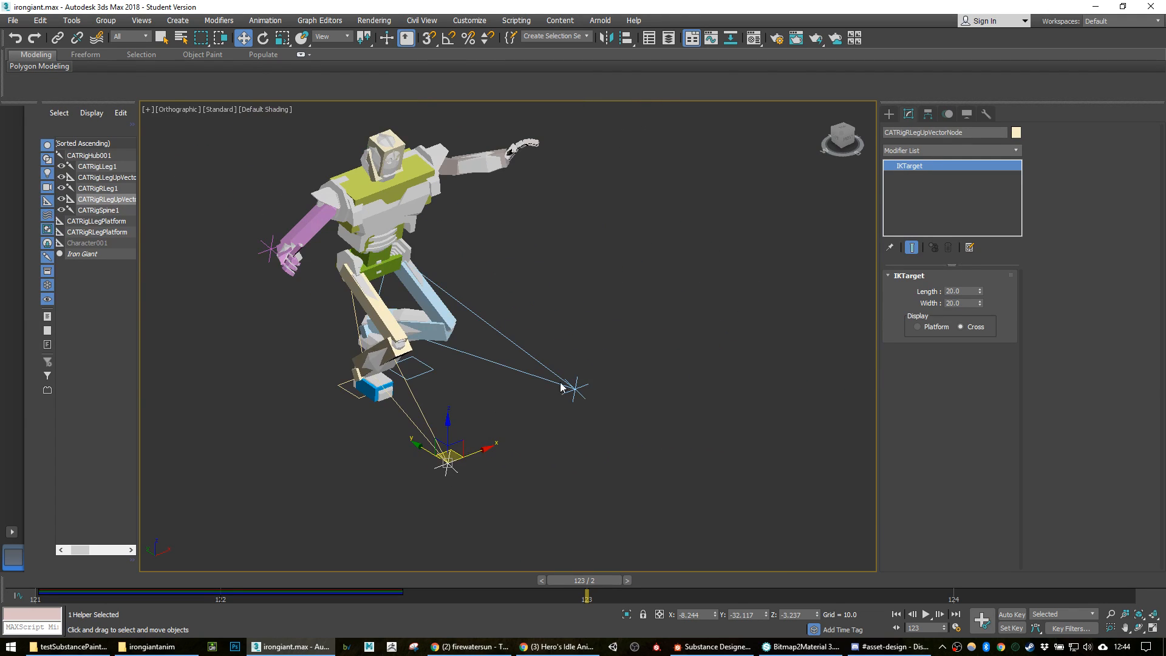
{"action": "scroll", "coordinate": [548, 386], "scroll_direction": "down", "scroll_amount": 1}
{"action": "middle_click_drag", "start_coordinate": [548, 386], "coordinate": [560, 388], "text": "alt"}
{"action": "left_click_drag", "start_coordinate": [628, 395], "coordinate": [549, 410]}
Step: Lower the left ankle to partly extend the leg and tilt the left foot toe-down
{"action": "middle_click_drag", "start_coordinate": [582, 421], "coordinate": [494, 399], "text": "alt"}
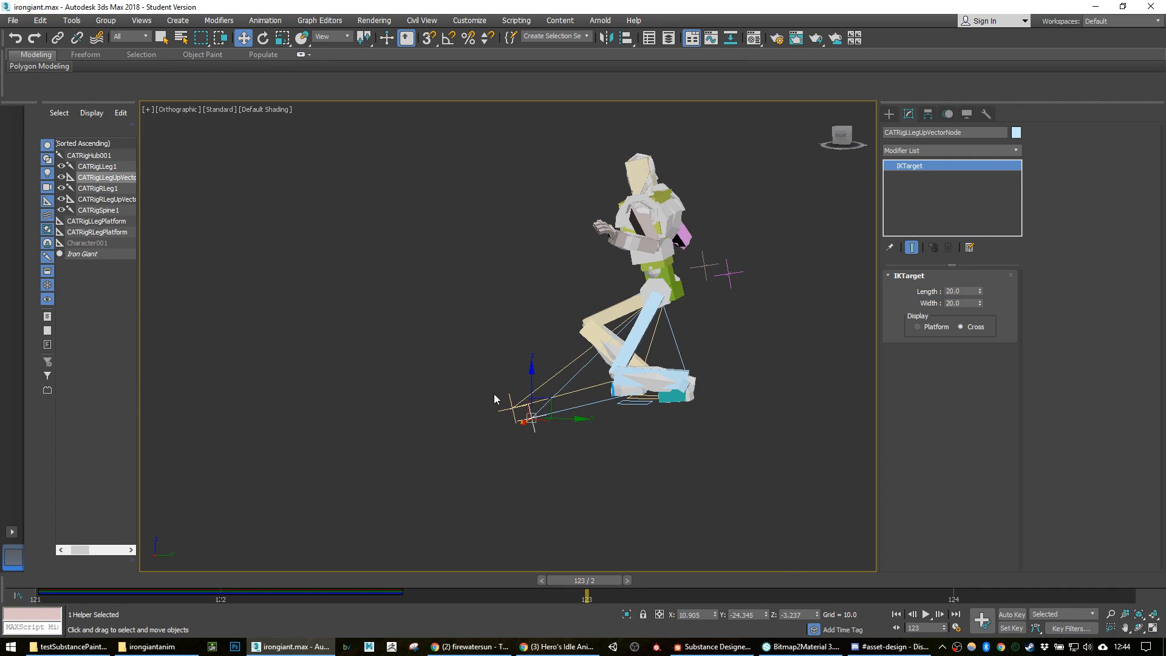
{"action": "scroll", "coordinate": [611, 408], "scroll_direction": "up", "scroll_amount": 3}
{"action": "left_click", "coordinate": [767, 349]}
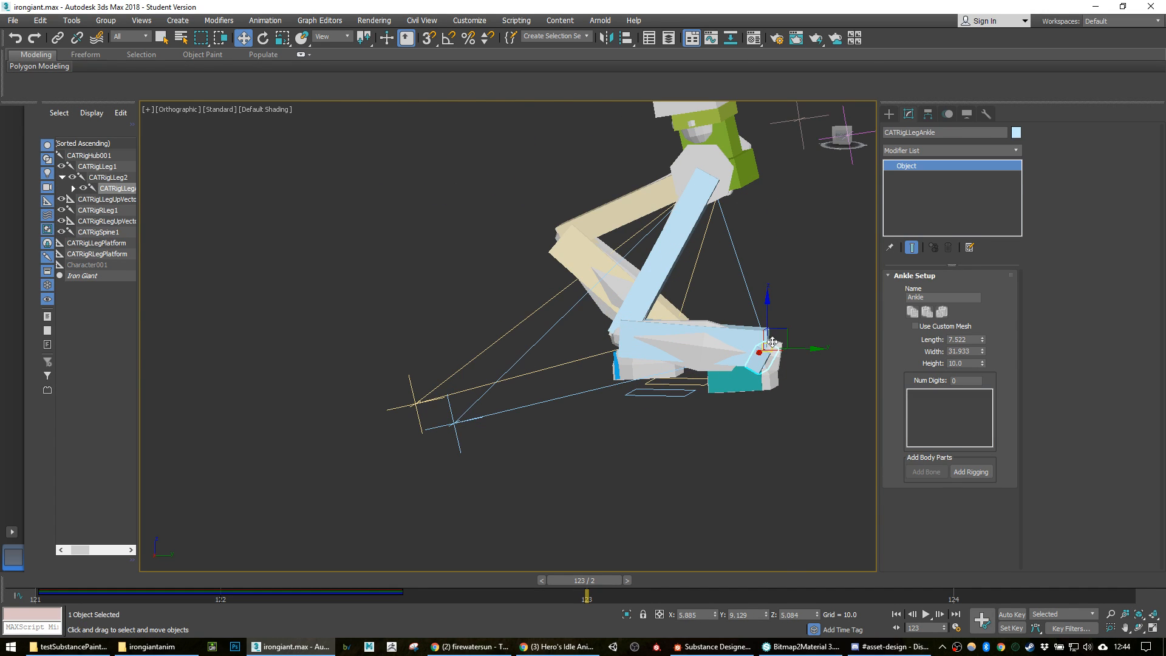
{"action": "left_click_drag", "start_coordinate": [775, 343], "coordinate": [723, 353]}
{"action": "left_click", "coordinate": [718, 438]}
{"action": "key", "text": "e"}
{"action": "middle_click_drag", "start_coordinate": [723, 352], "coordinate": [624, 339], "text": "alt"}
Step: Lower the right ankle to extend the leg and rotate the right foot about 2.2 degrees around its local Z axis
{"action": "left_click", "coordinate": [609, 355]}
{"action": "key", "text": "w"}
{"action": "left_click_drag", "start_coordinate": [623, 337], "coordinate": [602, 414]}
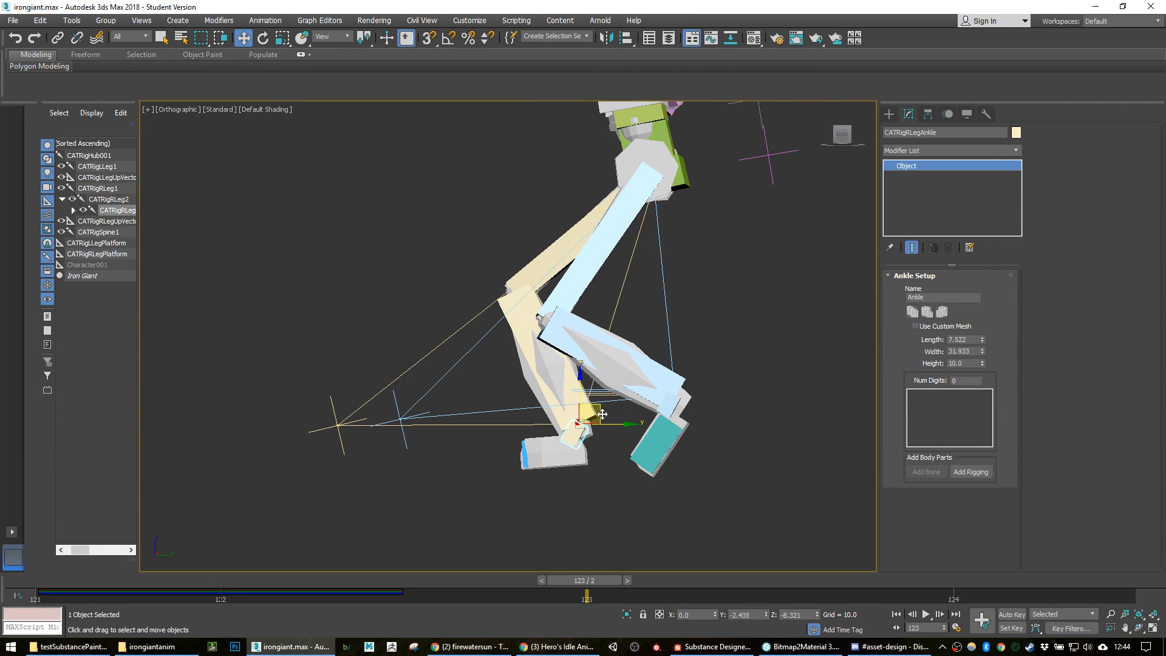
{"action": "left_click", "coordinate": [587, 448]}
{"action": "key", "text": "e"}
{"action": "left_click_drag", "start_coordinate": [602, 418], "coordinate": [605, 418]}
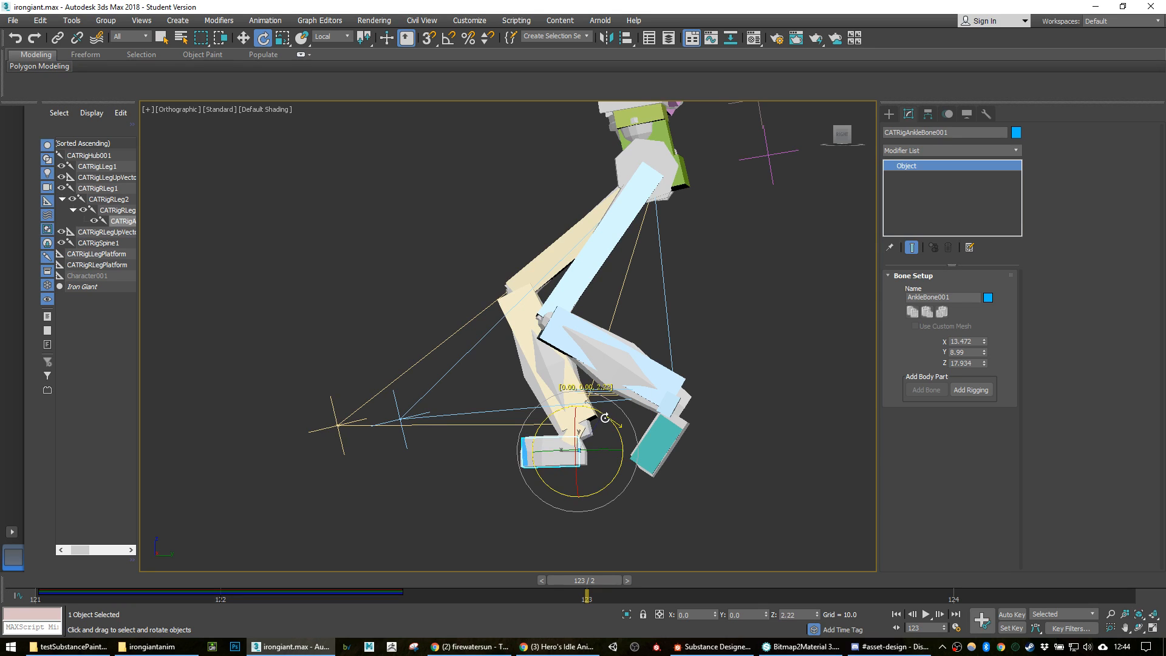
Step: Select the chest bone and rotate it to twist and lean the upper body forward
{"action": "scroll", "coordinate": [605, 393], "scroll_direction": "down", "scroll_amount": 3}
{"action": "mouse_move", "coordinate": [605, 394]}
{"action": "middle_mouse_down", "text": "alt"}
{"action": "mouse_move", "coordinate": [637, 406]}
{"action": "mouse_move", "coordinate": [593, 403]}
{"action": "middle_mouse_up", "text": "alt"}
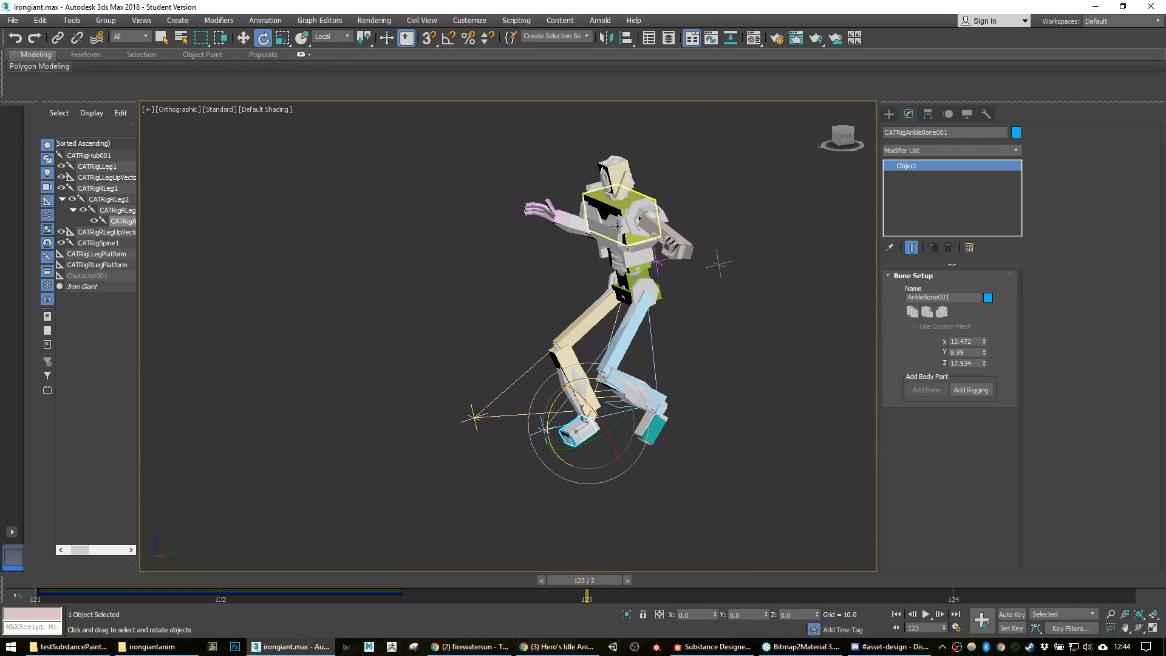
{"action": "left_click", "coordinate": [587, 210]}
{"action": "left_click_drag", "start_coordinate": [586, 209], "coordinate": [578, 215]}
{"action": "middle_click_drag", "start_coordinate": [611, 376], "coordinate": [809, 238], "text": "alt"}
{"action": "left_click", "coordinate": [780, 395]}
{"action": "left_click", "coordinate": [772, 244]}
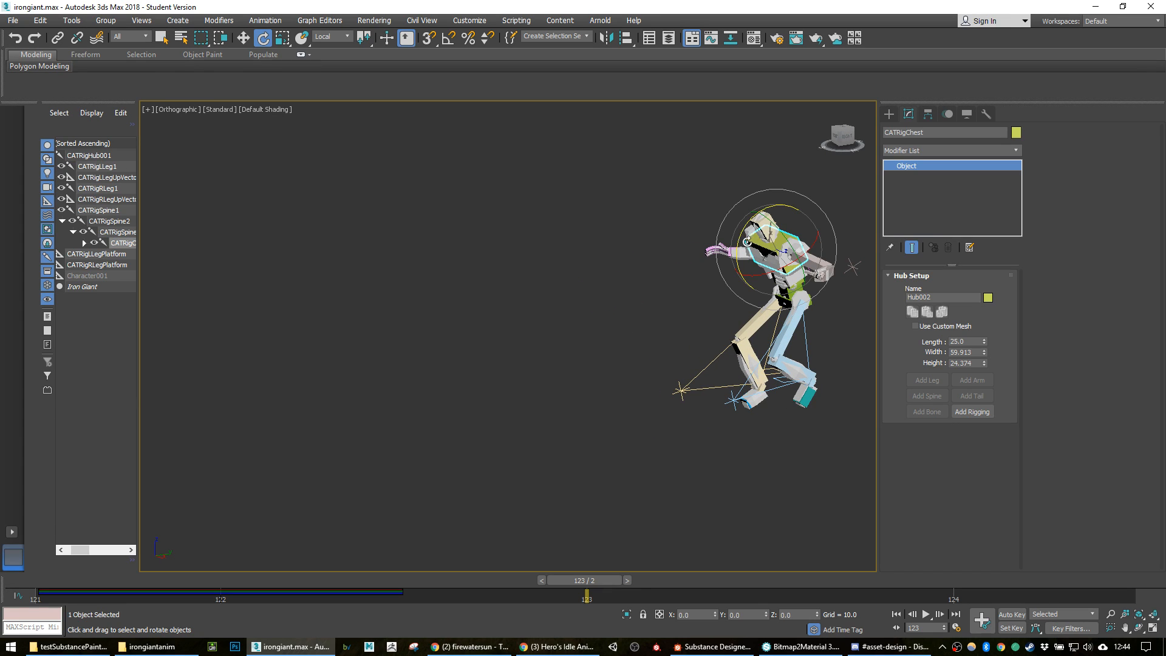
{"action": "left_click_drag", "start_coordinate": [740, 236], "coordinate": [730, 245]}
{"action": "scroll", "coordinate": [650, 534], "scroll_direction": "down", "scroll_amount": 2}
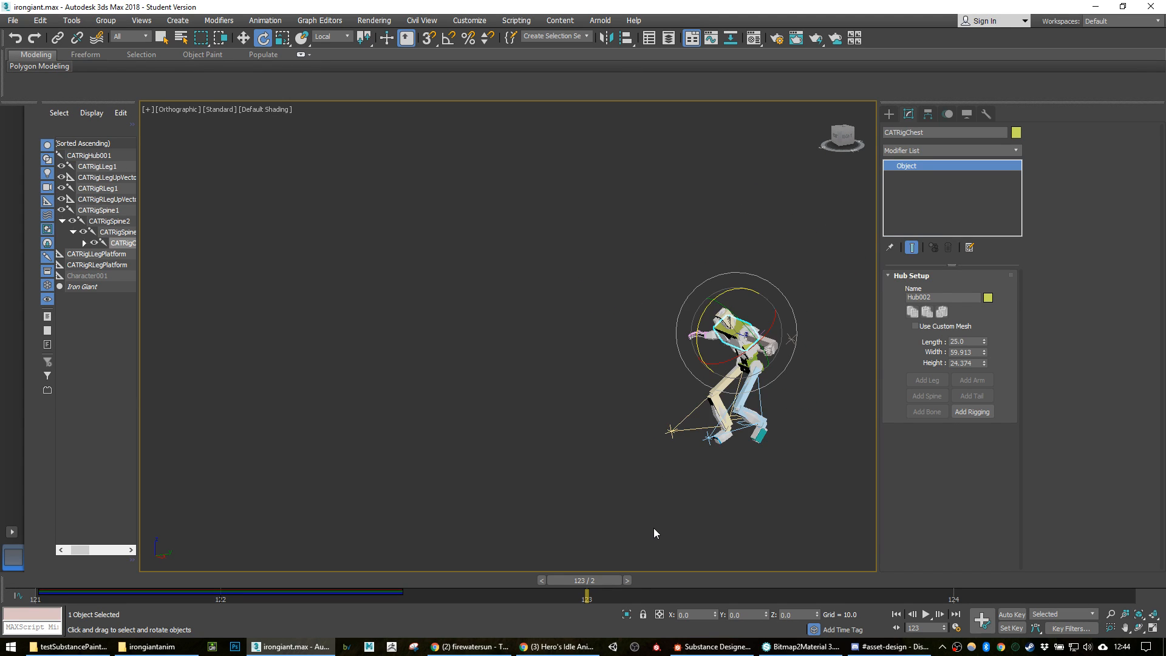
Step: Set the animation start time to 0 and go to frame 0
{"action": "left_click", "coordinate": [957, 628]}
{"action": "double_click", "coordinate": [550, 344]}
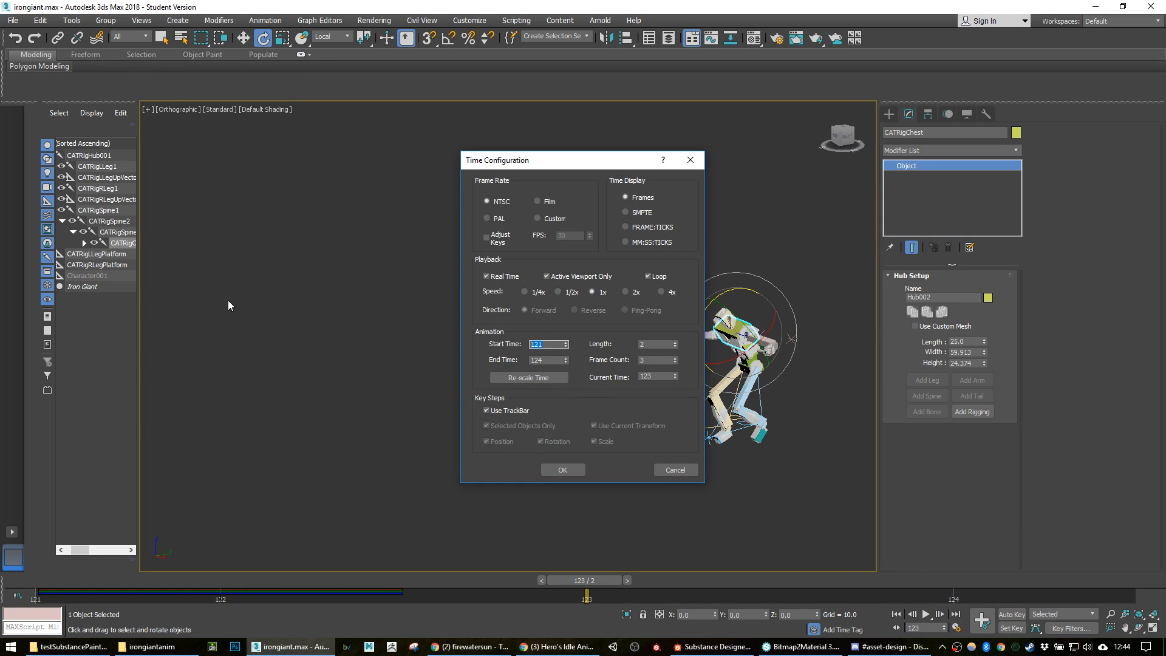
{"action": "type", "text": "0"}
{"action": "key", "text": "Return"}
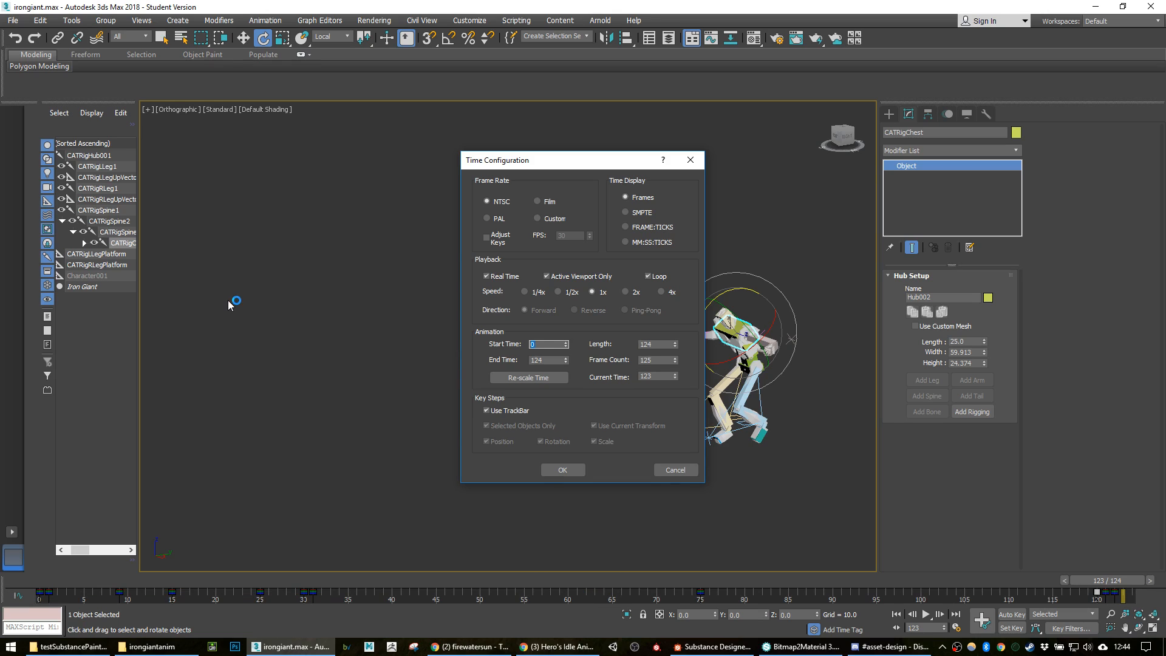
{"action": "left_click", "coordinate": [574, 472]}
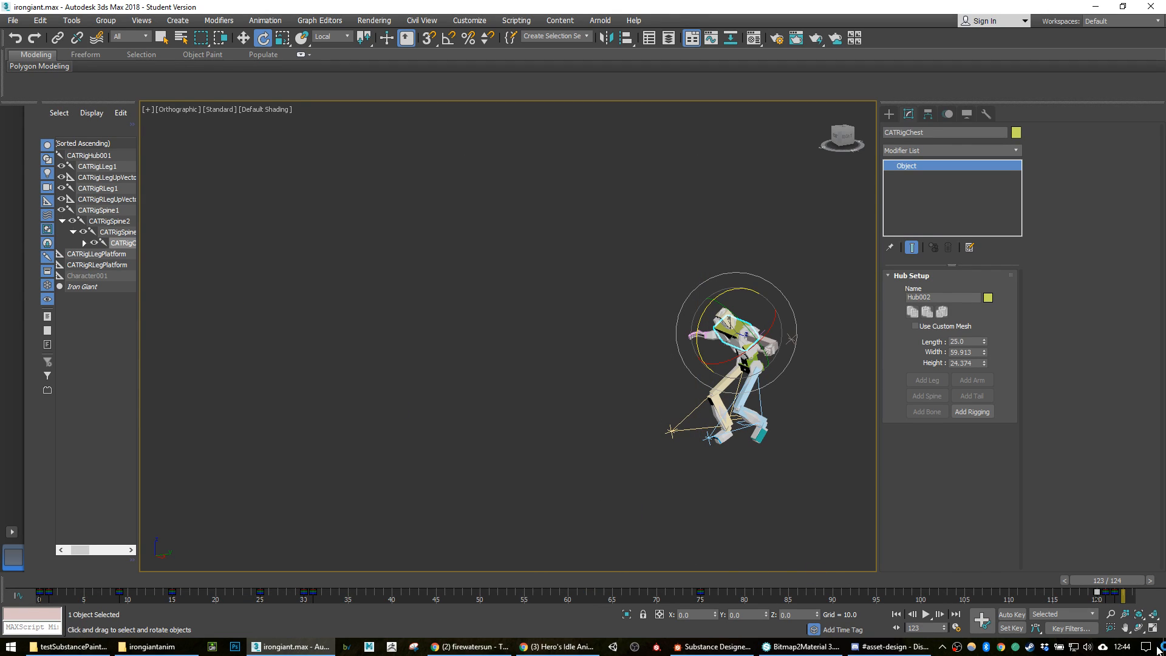
{"action": "left_click_drag", "start_coordinate": [1125, 585], "coordinate": [1, 489]}
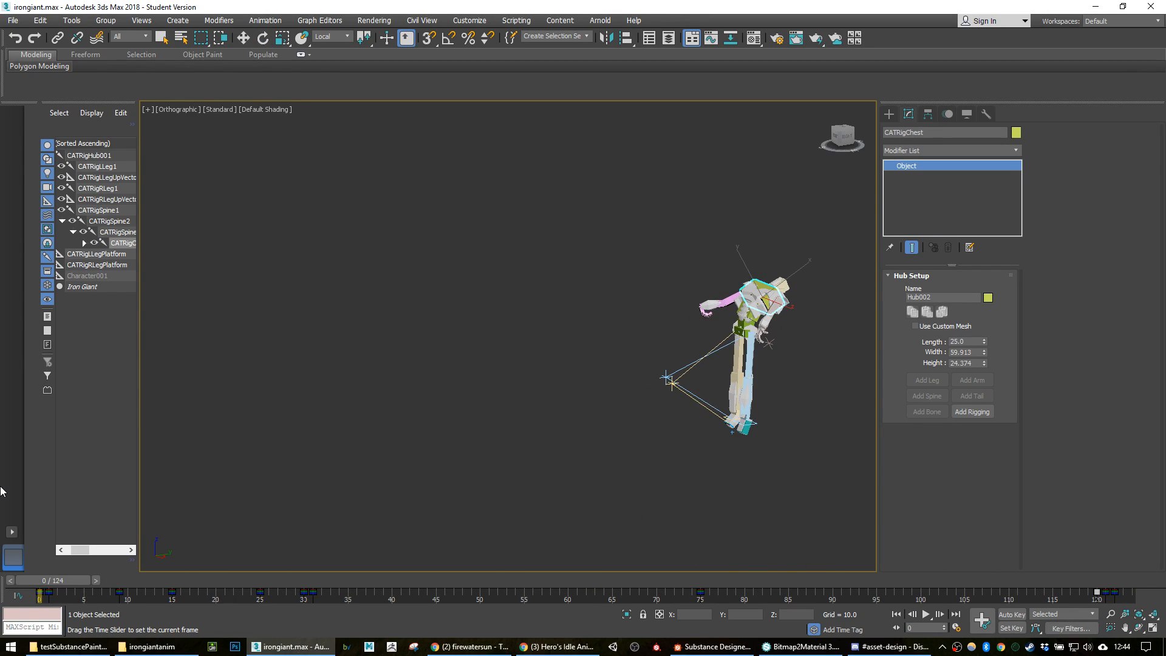
{"action": "key", "text": "e"}
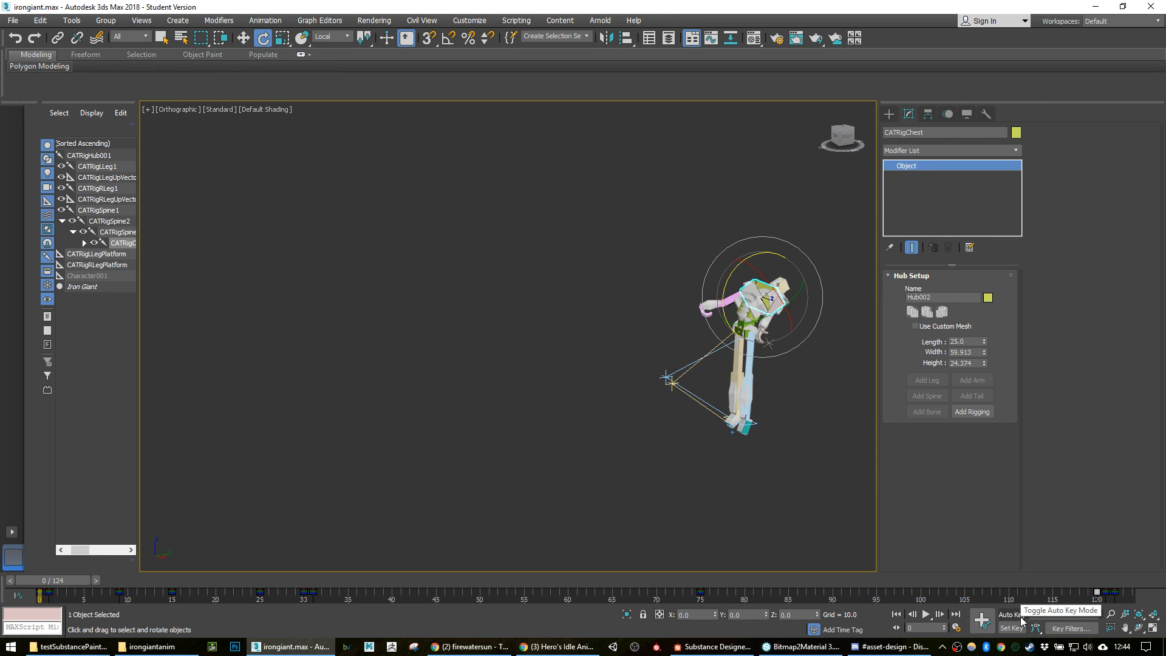
Step: Undo the start time change and the recent chest, foot and ankle edits
{"action": "key", "text": "ctrl+z"}
{"action": "key", "text": "ctrl+z"}
{"action": "key", "text": "ctrl+z"}
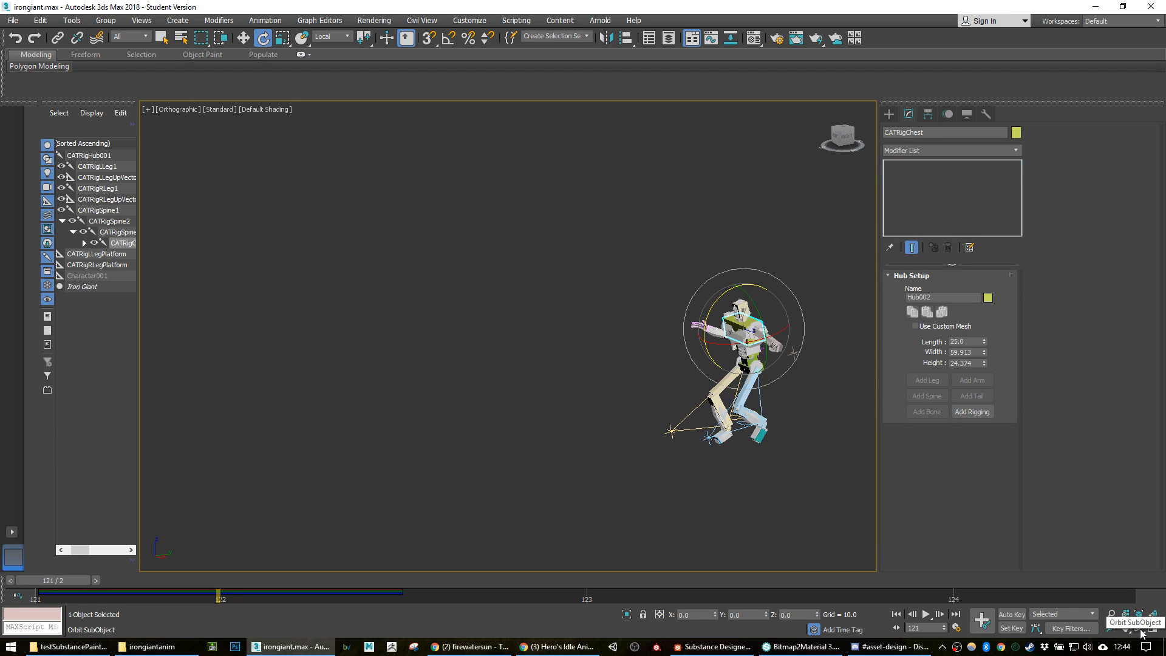
{"action": "key", "text": "ctrl+z"}
{"action": "key", "text": "ctrl+z"}
{"action": "key", "text": "ctrl+z"}
{"action": "key", "text": "ctrl+z"}
{"action": "key", "text": "ctrl+z"}
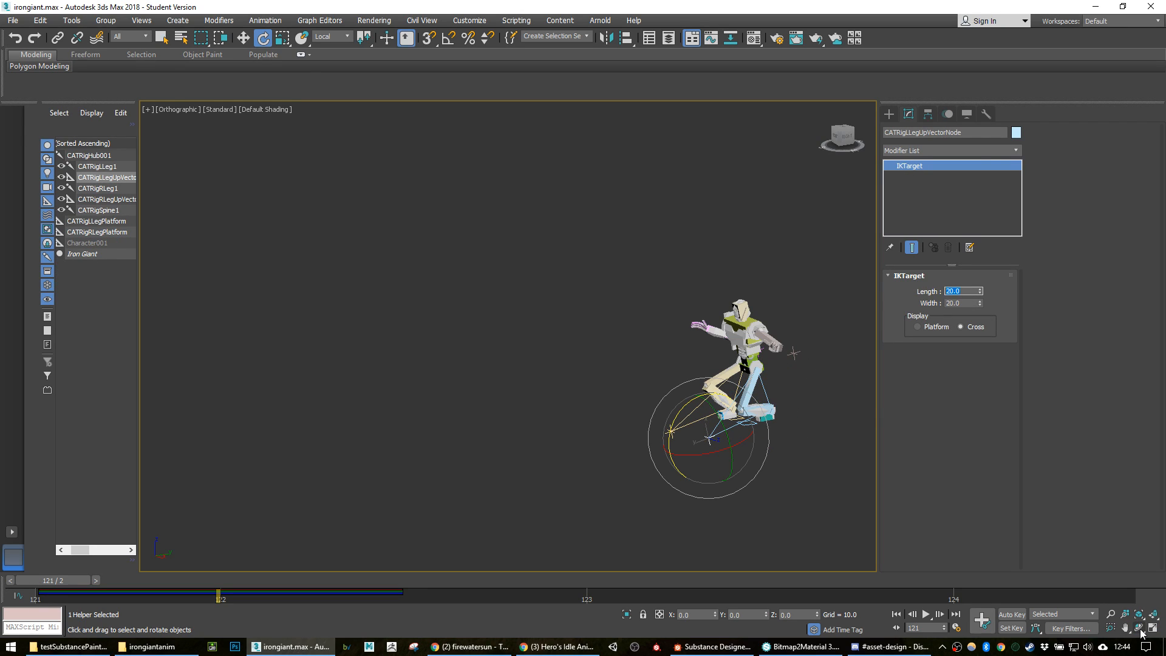
Step: Go to frame 122 and undo the move of the left leg's up-vector target
{"action": "left_click_drag", "start_coordinate": [71, 583], "coordinate": [67, 547]}
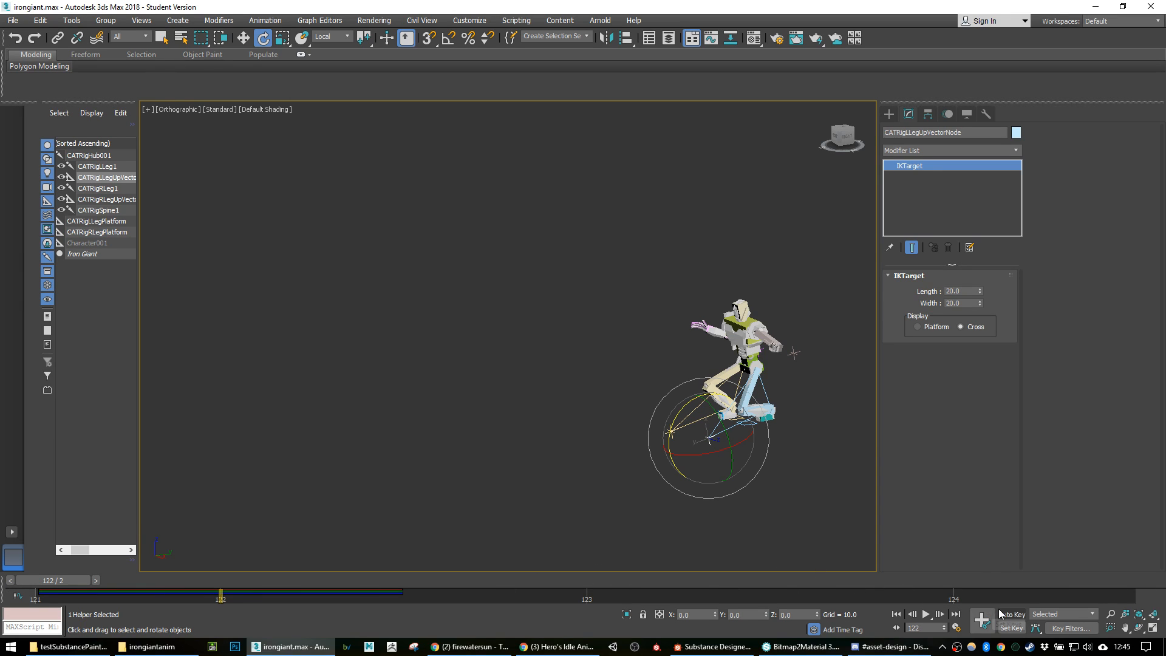
{"action": "key", "text": "ctrl+z"}
{"action": "key", "text": "ctrl+z"}
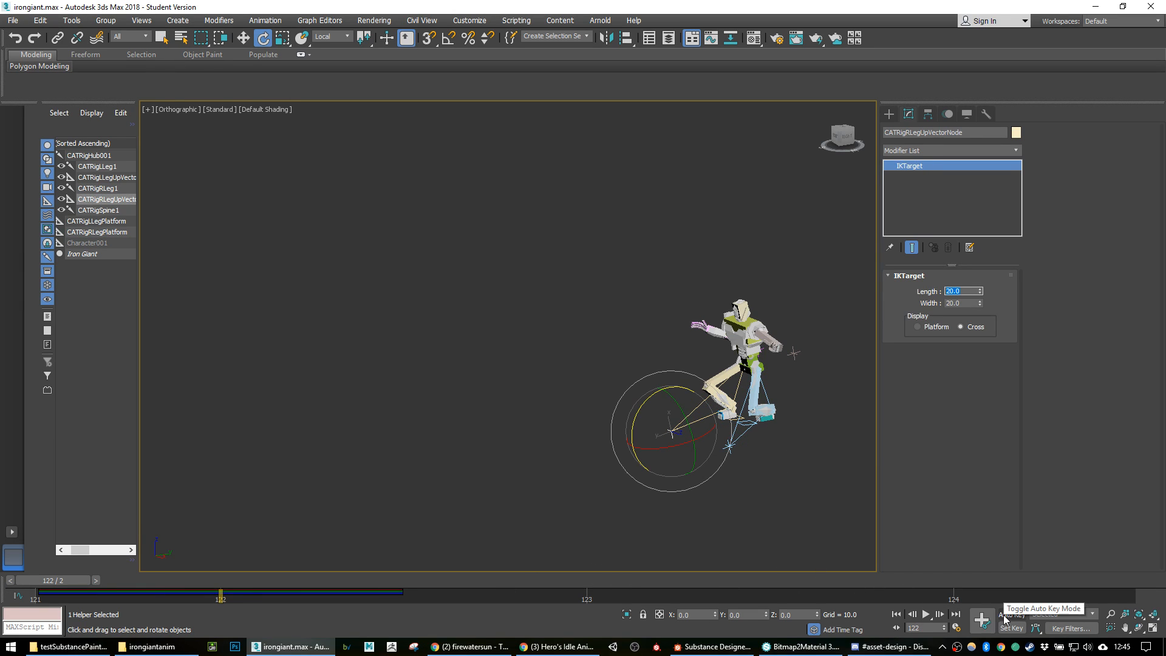
Step: Extend the animation range to start at frame 0 and scrub through the timeline
{"action": "left_click", "coordinate": [957, 628]}
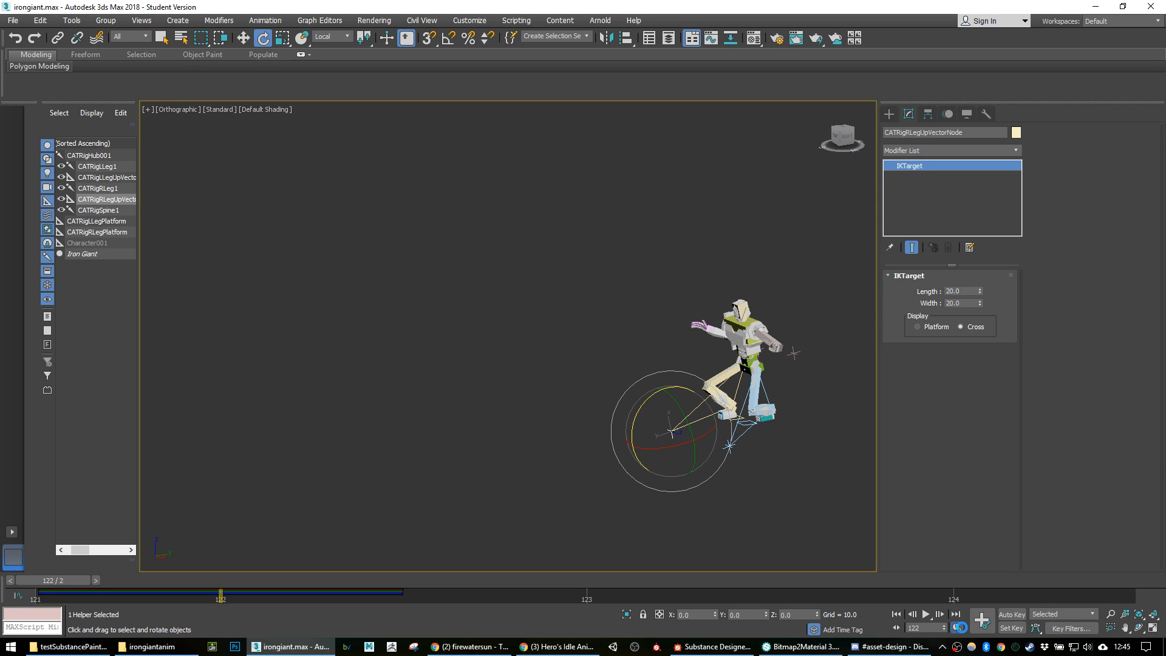
{"action": "double_click", "coordinate": [546, 344]}
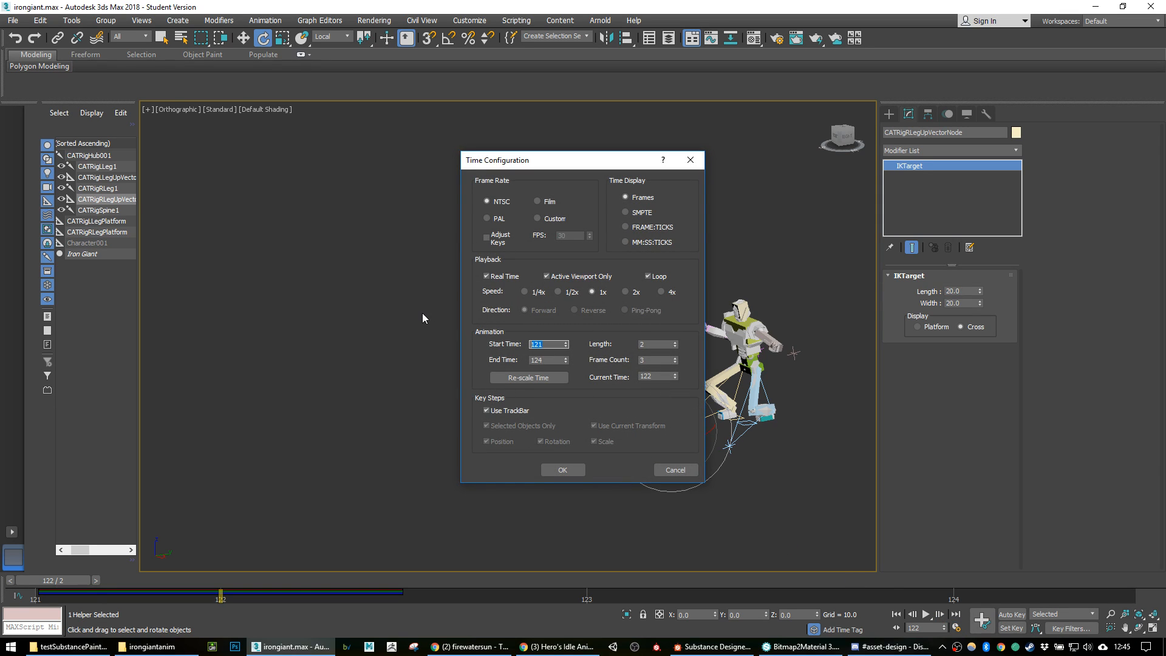
{"action": "type", "text": "0"}
{"action": "key", "text": "Return"}
{"action": "left_click", "coordinate": [563, 470]}
{"action": "left_click_drag", "start_coordinate": [1105, 580], "coordinate": [418, 581]}
{"action": "left_click_drag", "start_coordinate": [244, 554], "coordinate": [585, 566]}
Step: Undo the range extension and the move of the right leg's up-vector target
{"action": "key", "text": "ctrl+z"}
{"action": "key", "text": "ctrl+z"}
{"action": "key", "text": "ctrl+z"}
{"action": "key", "text": "ctrl+z"}
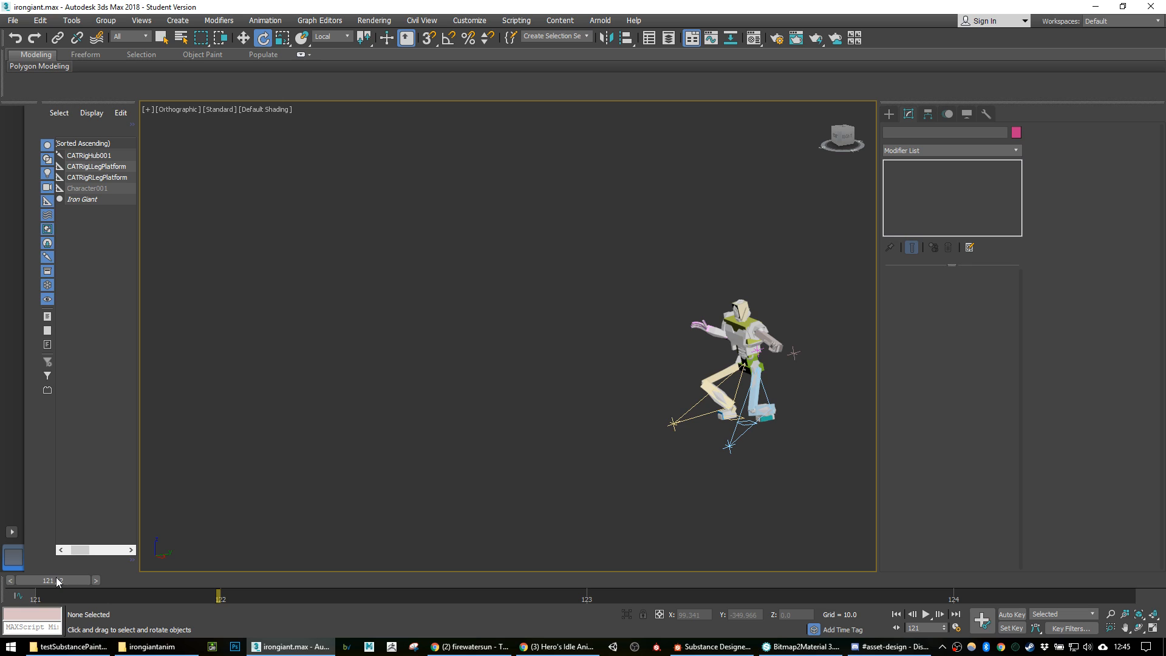
Step: Set the animation start time back to 0 and scrub the timeline to frame 71
{"action": "left_click_drag", "start_coordinate": [56, 579], "coordinate": [155, 564]}
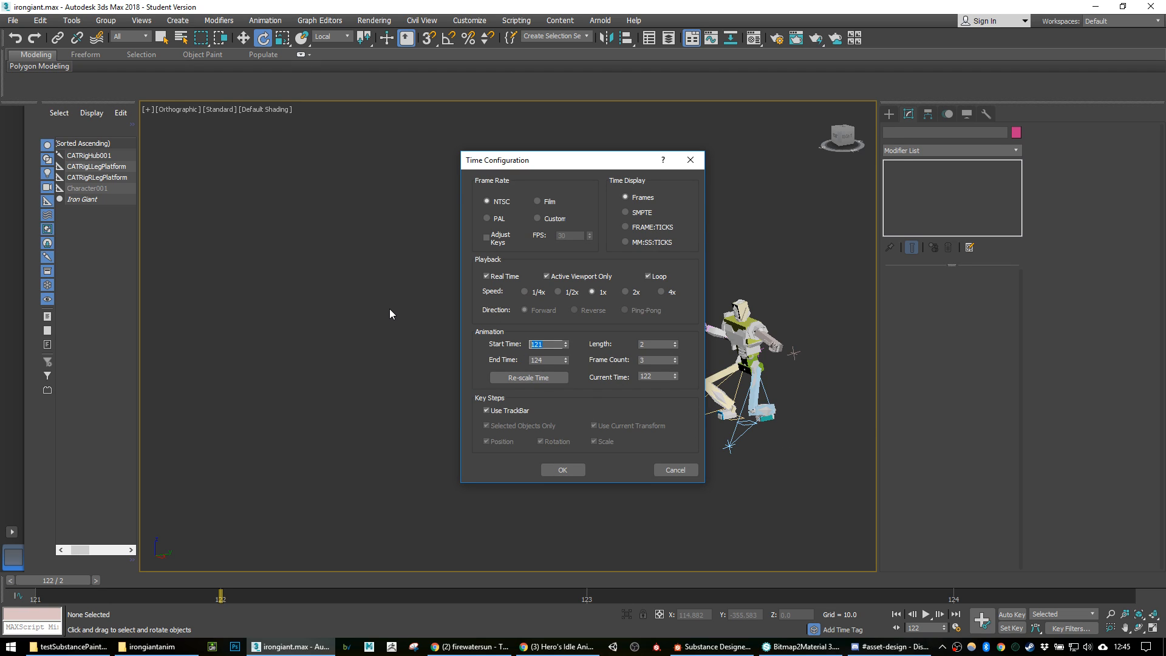
{"action": "type", "text": "0"}
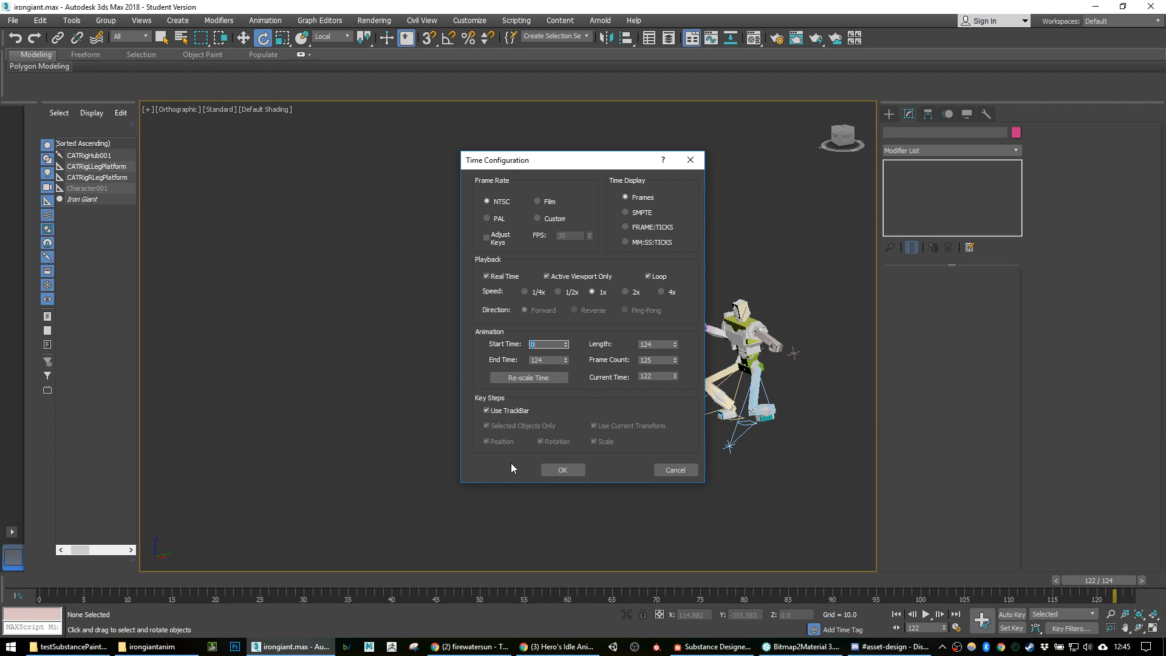
{"action": "left_click", "coordinate": [550, 471]}
{"action": "left_click_drag", "start_coordinate": [531, 581], "coordinate": [666, 550]}
{"action": "key", "text": "e"}
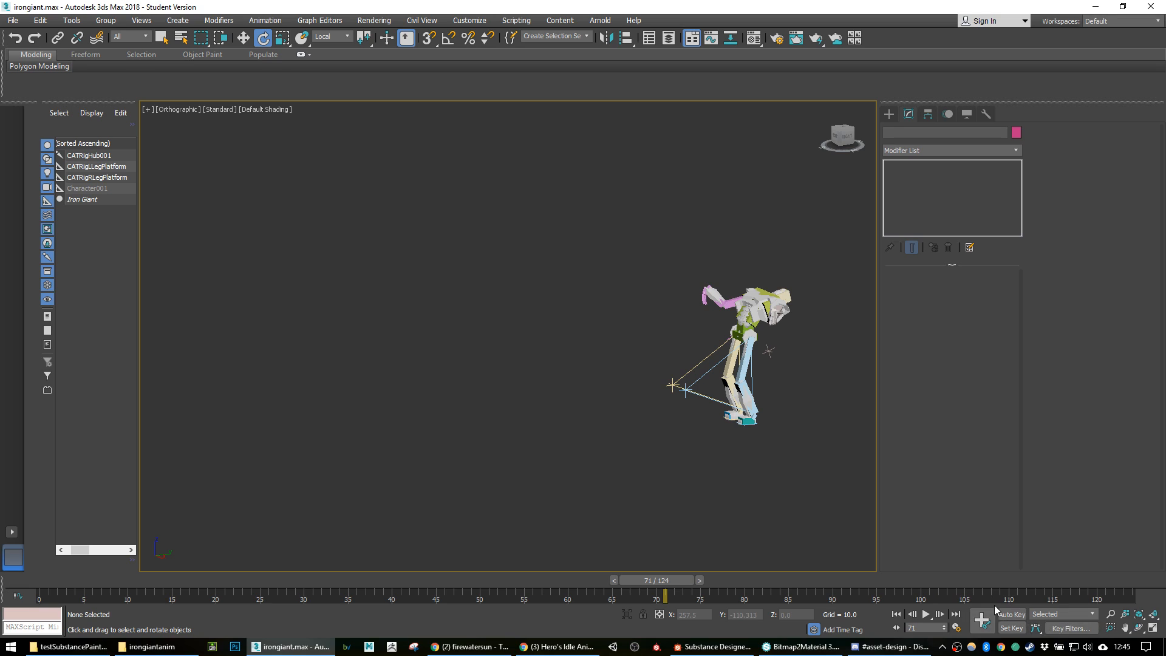
Step: Rotate the iron giant rig's chest back towards upright at frame 71, return the timeline to frame 0 and deselect the rig
{"action": "scroll", "coordinate": [768, 297], "scroll_direction": "up", "scroll_amount": 5}
{"action": "left_click", "coordinate": [768, 297]}
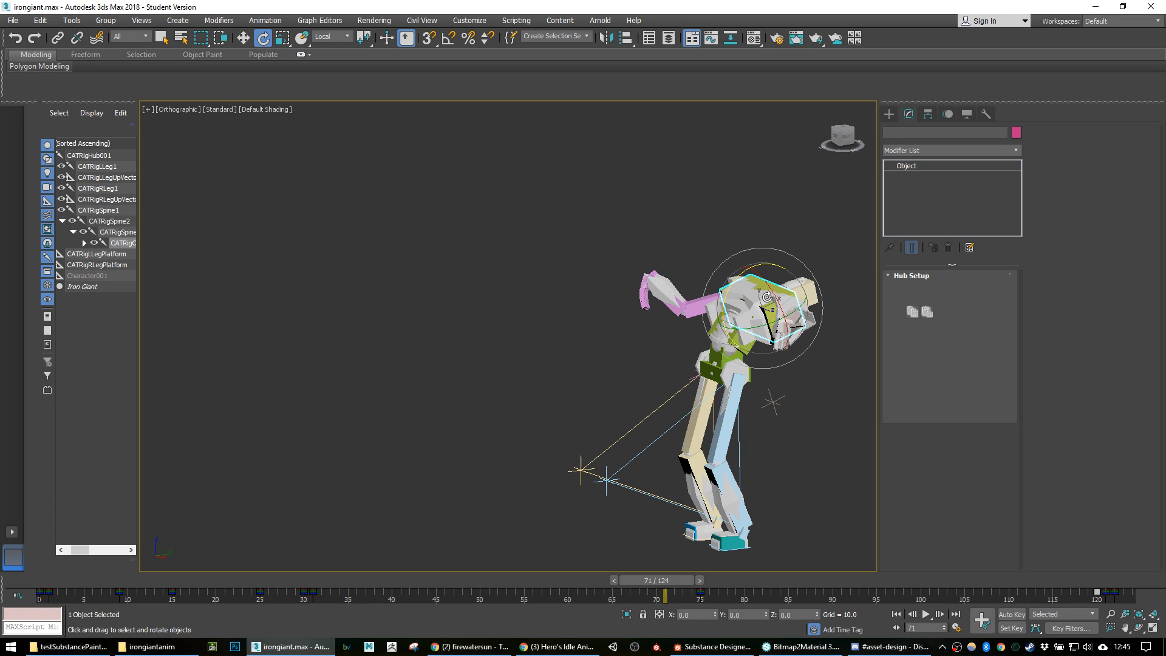
{"action": "left_click_drag", "start_coordinate": [735, 275], "coordinate": [632, 297]}
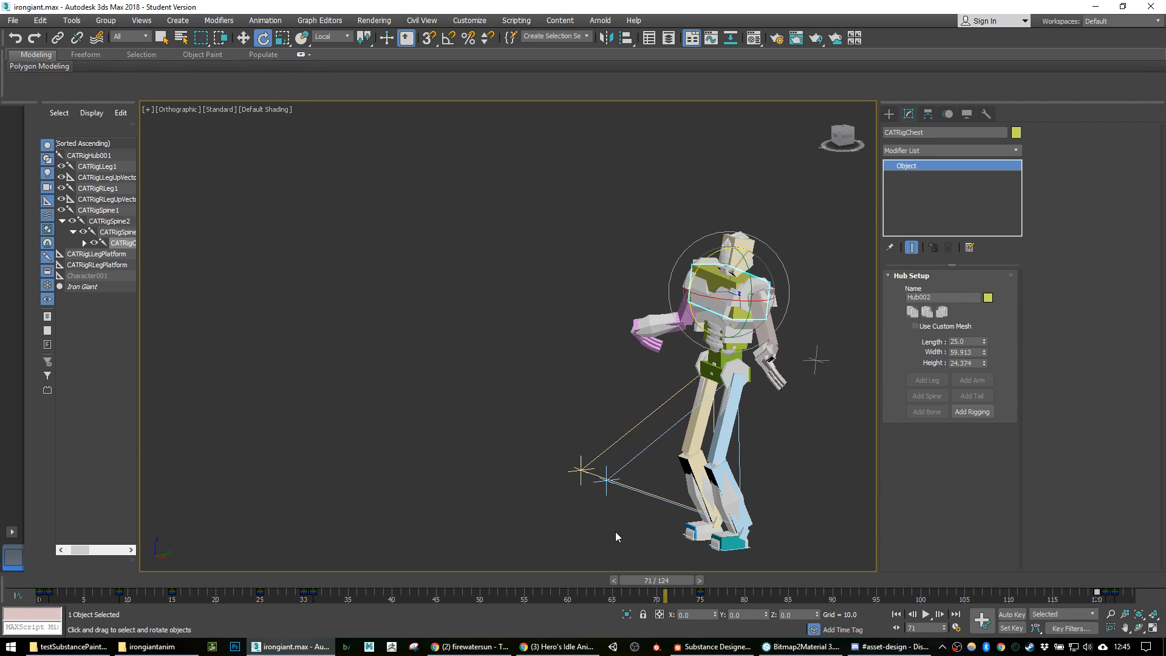
{"action": "left_click_drag", "start_coordinate": [668, 585], "coordinate": [30, 592]}
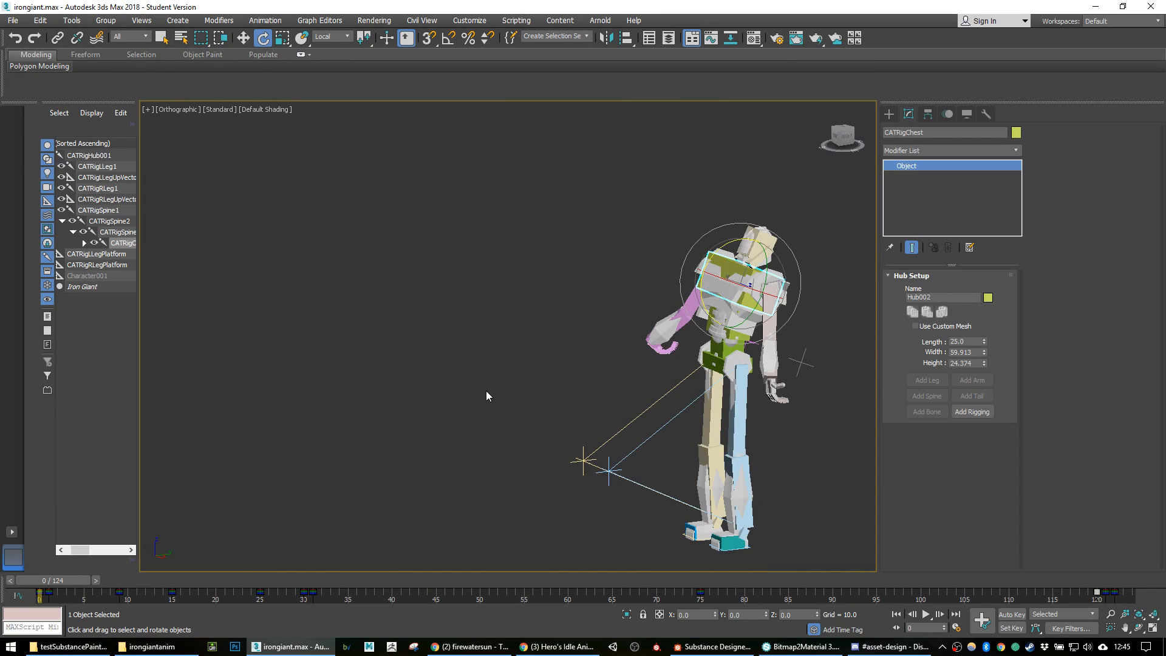
{"action": "left_click", "coordinate": [486, 390]}
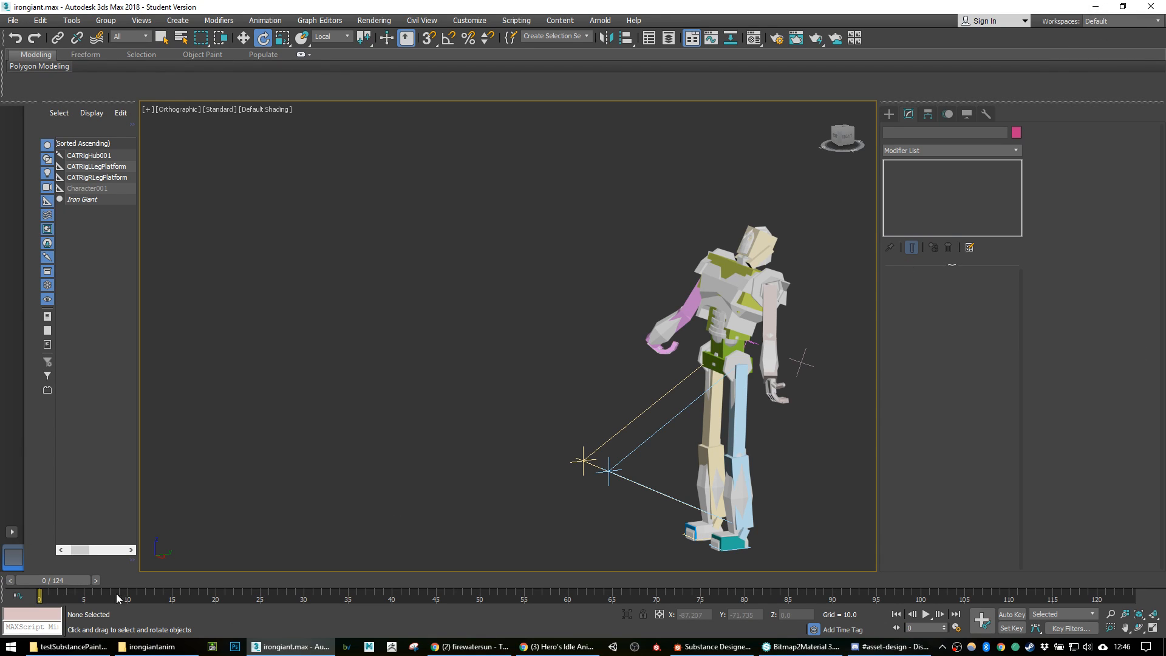
Step: Turn on Auto Key and scrub the rig animation from frame 0 to frame 124
{"action": "left_click", "coordinate": [1016, 615]}
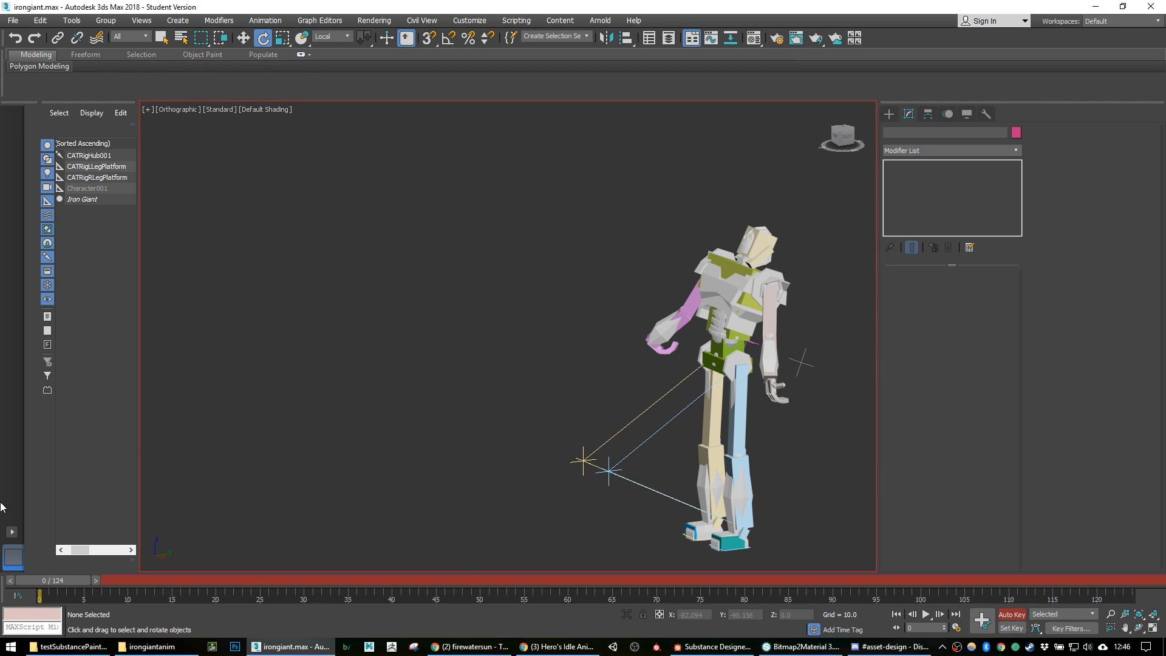
{"action": "left_click_drag", "start_coordinate": [58, 580], "coordinate": [25, 565]}
{"action": "key", "text": "e"}
{"action": "left_click", "coordinate": [1097, 7]}
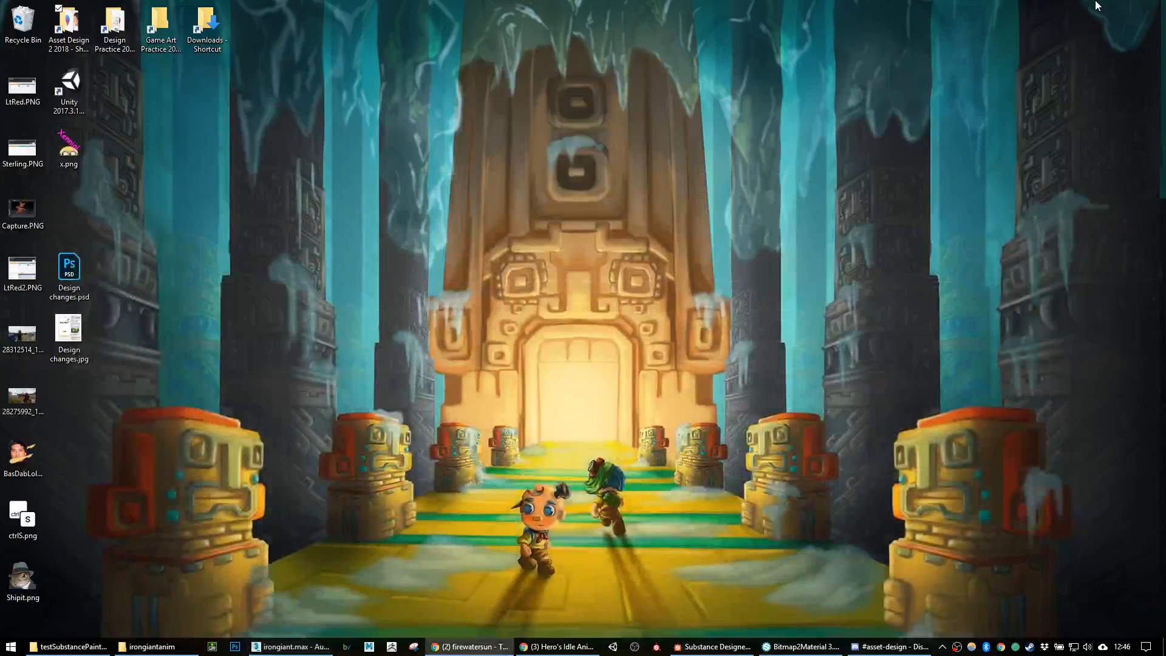
{"action": "left_click", "coordinate": [290, 646]}
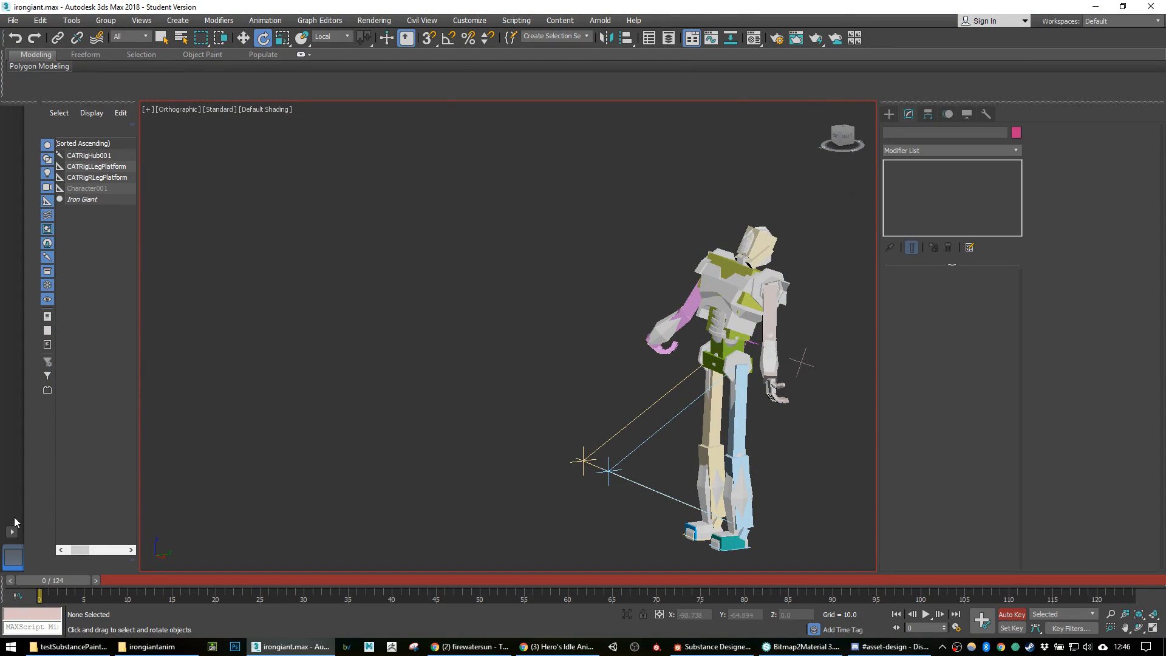
{"action": "left_click_drag", "start_coordinate": [59, 584], "coordinate": [1132, 598]}
{"action": "key", "text": "e"}
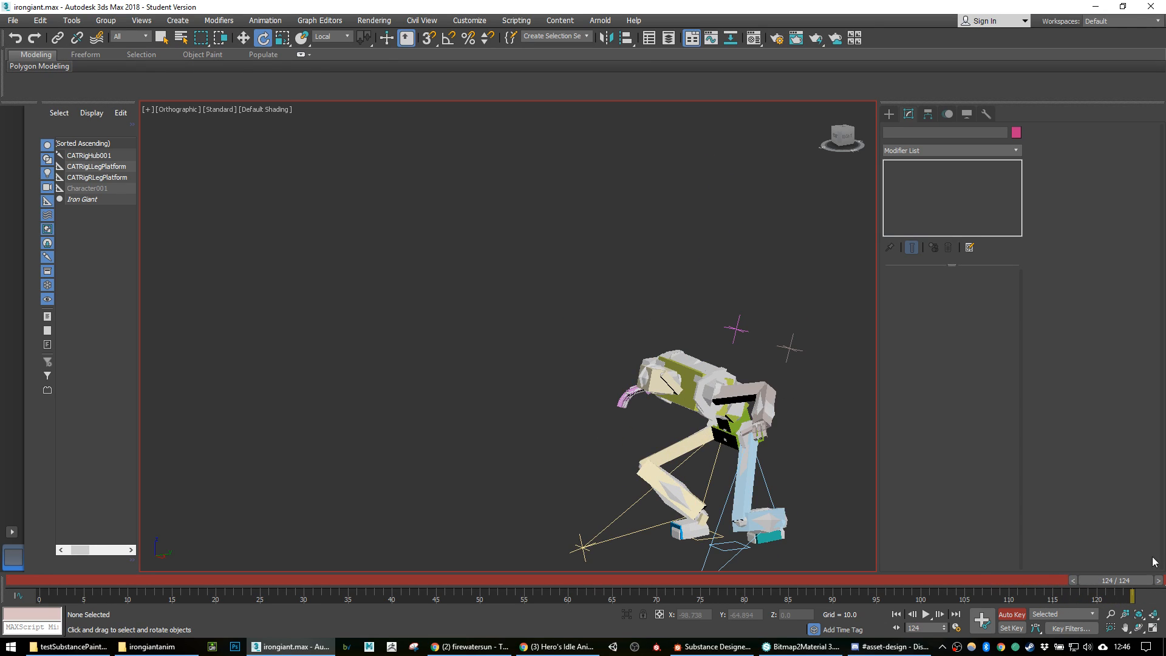
Step: Minimize the open windows to the desktop and permanently empty the Recycle Bin
{"action": "left_click", "coordinate": [1097, 7]}
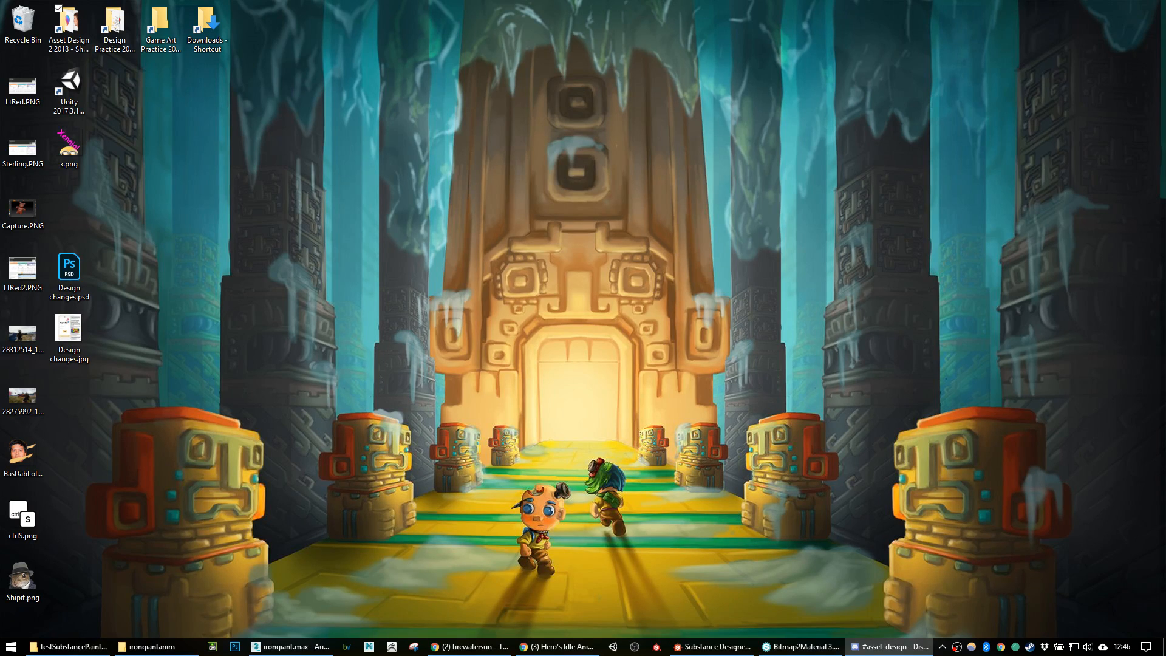
{"action": "key", "text": "super+d"}
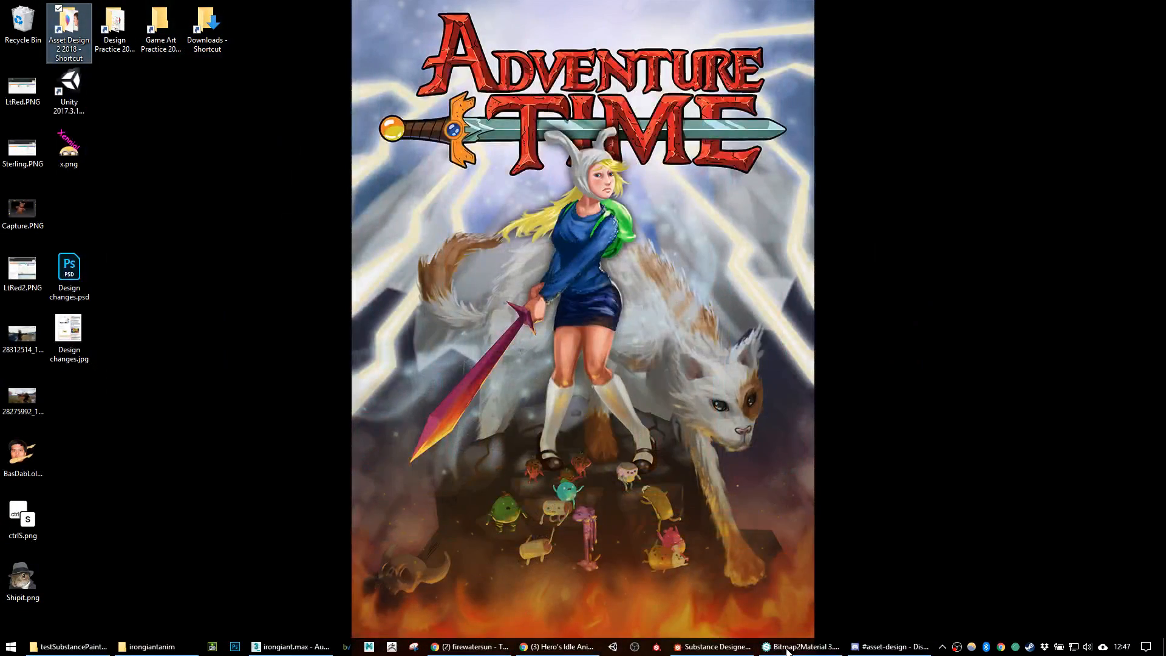
{"action": "right_click", "coordinate": [3, 25]}
{"action": "left_click", "coordinate": [51, 45]}
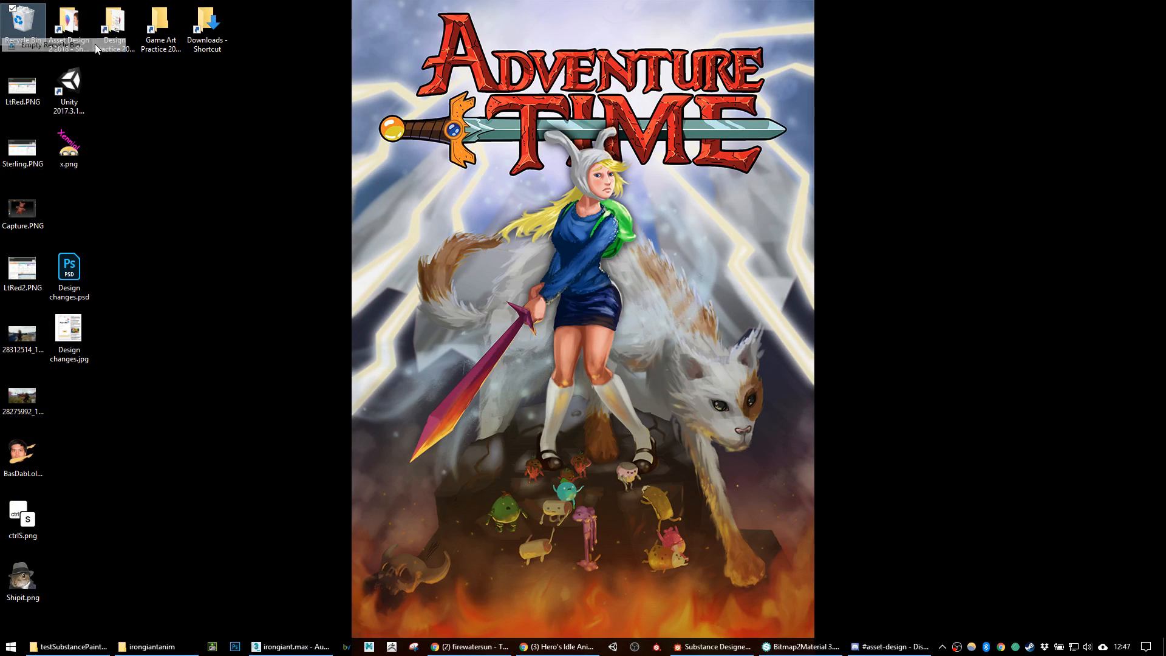
{"action": "left_click", "coordinate": [634, 333]}
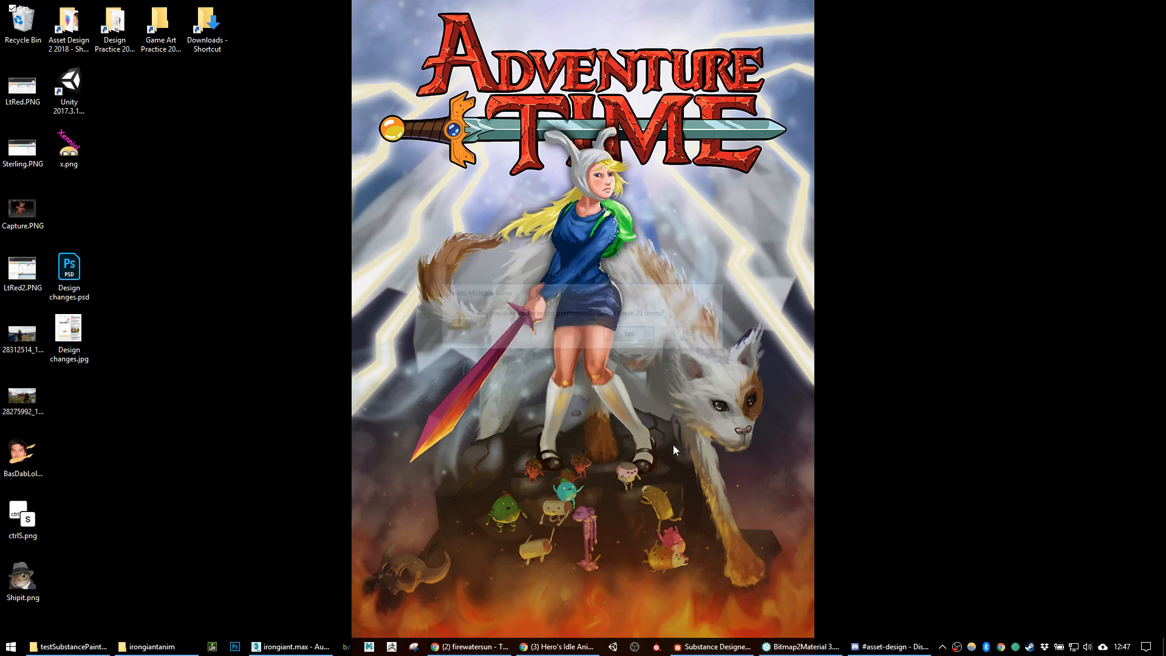
Step: Bring up Substance Designer briefly, minimize it and switch to Bitmap2Material 3.1
{"action": "left_click", "coordinate": [731, 647]}
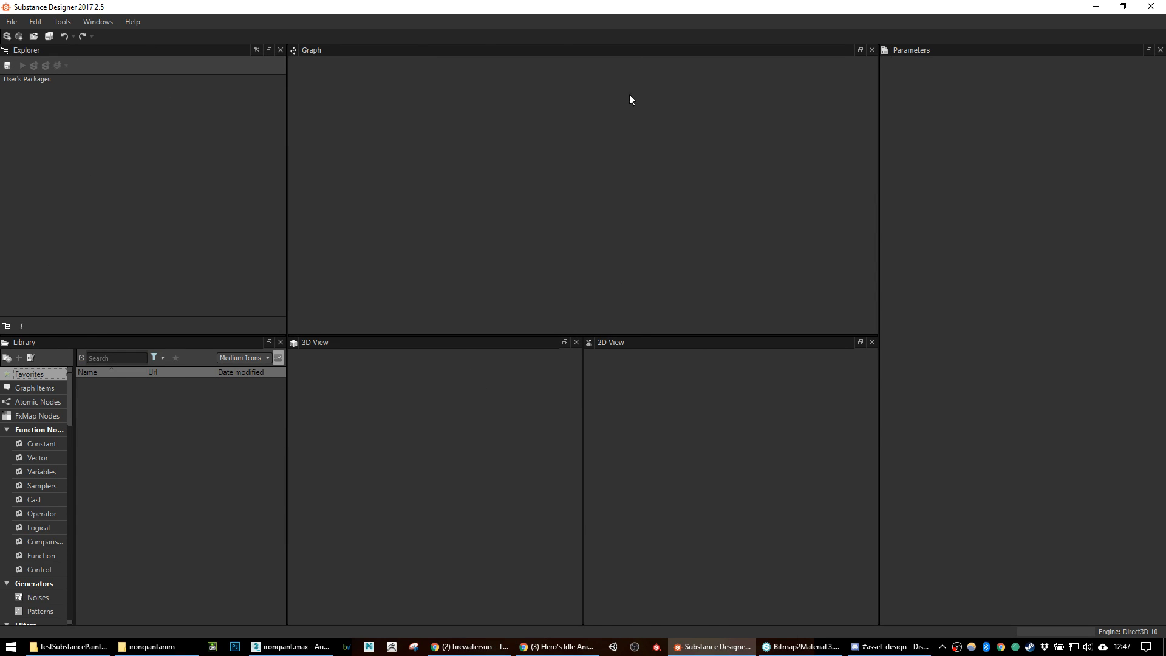
{"action": "left_click", "coordinate": [1091, 8]}
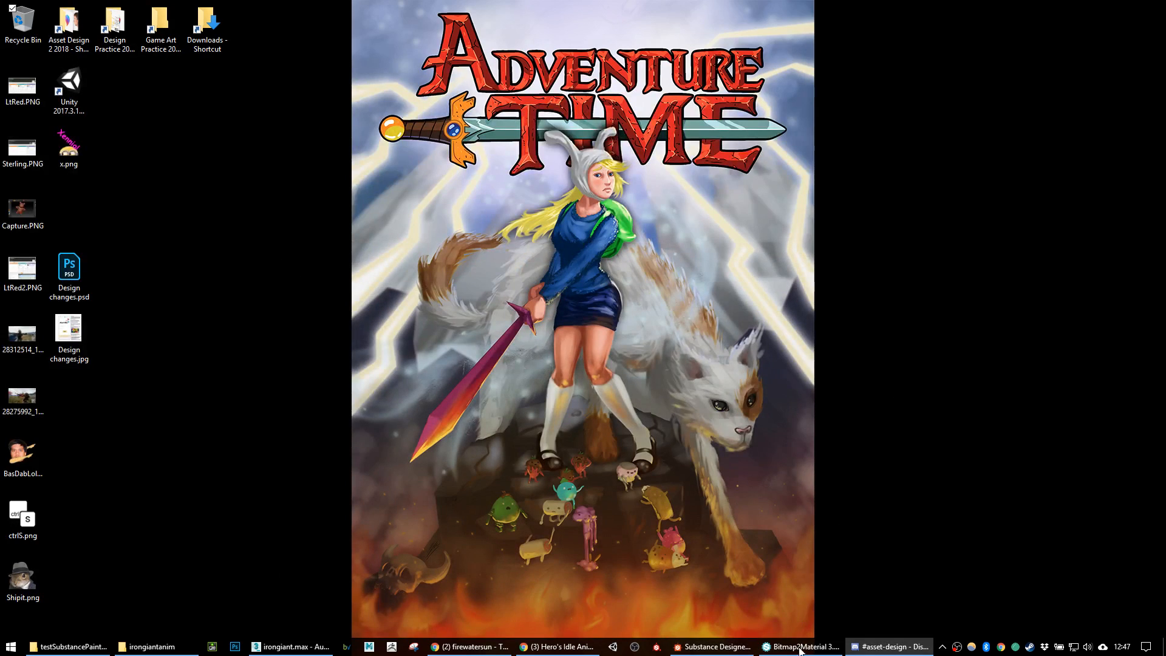
{"action": "left_click", "coordinate": [802, 647]}
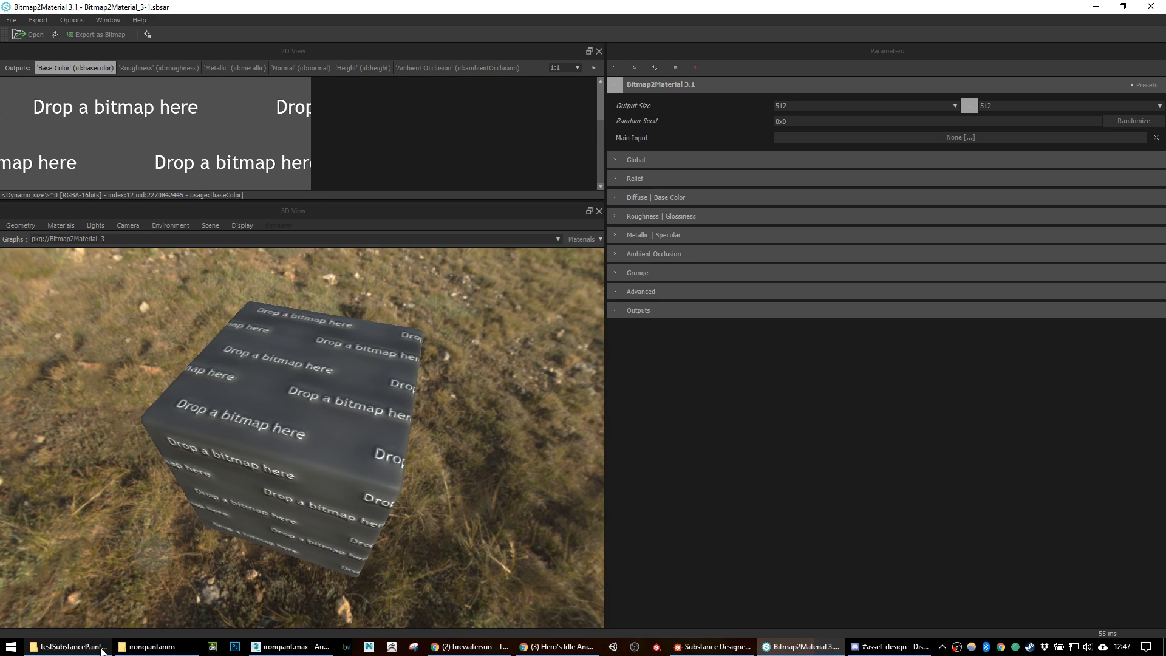
Step: Open the testSubstancePainterExport folder inside Asset Design 2 2018 and restore its window to a smaller size over Bitmap2Material
{"action": "key", "text": "alt+Tab"}
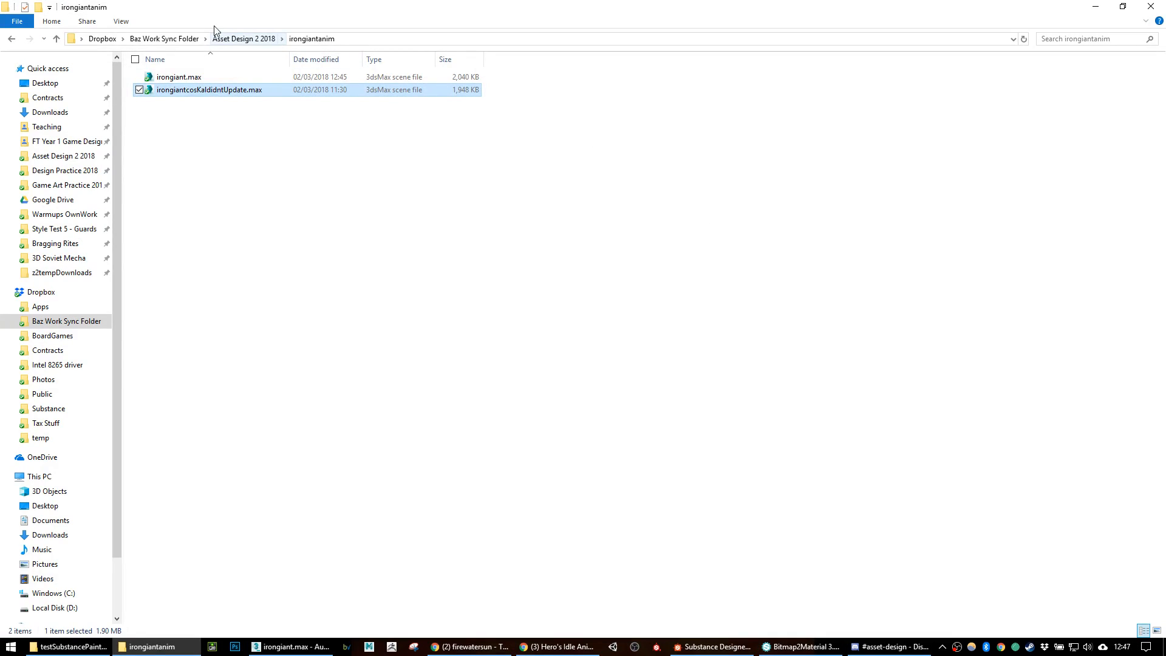
{"action": "key", "text": "alt+Up"}
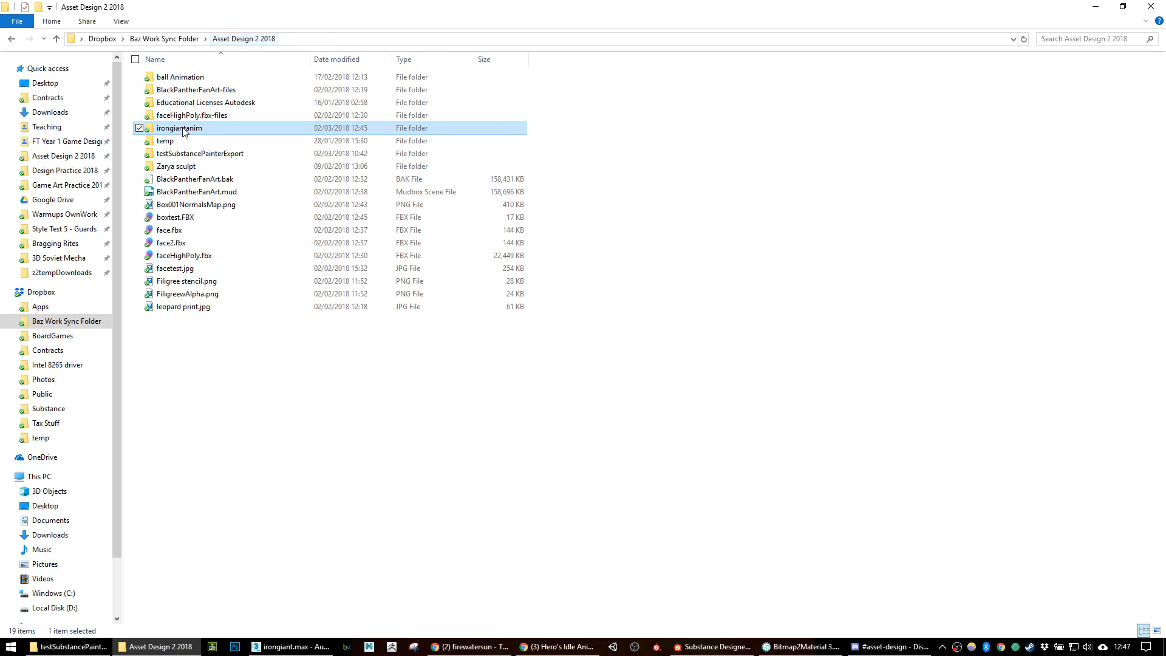
{"action": "double_click", "coordinate": [198, 155]}
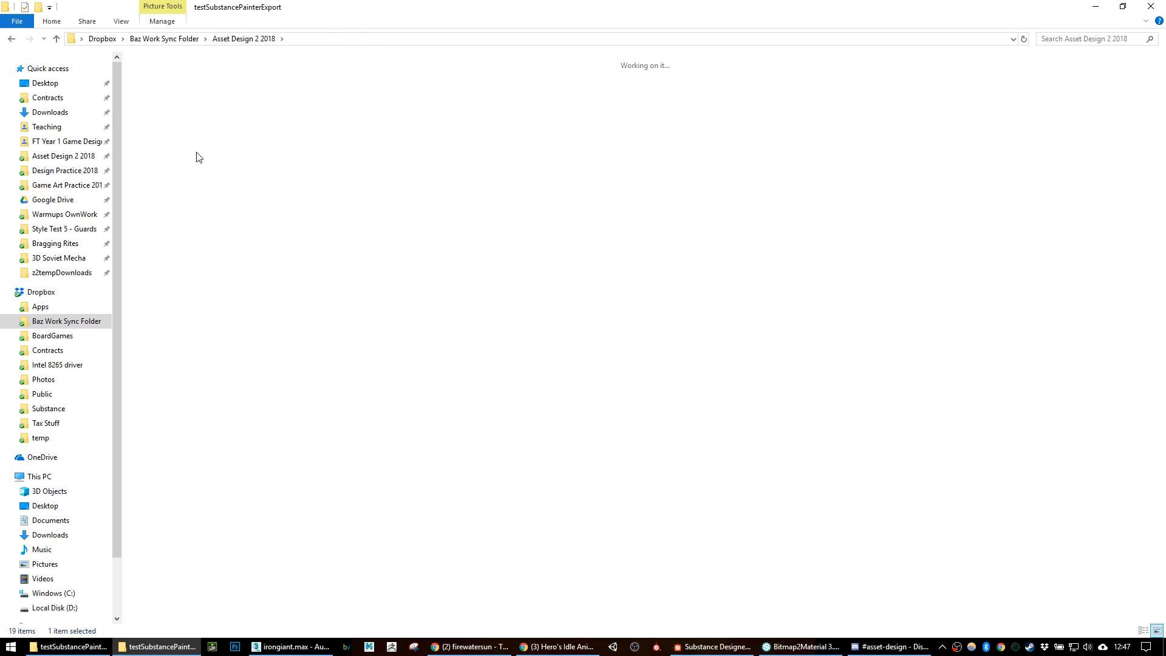
{"action": "double_click", "coordinate": [285, 8]}
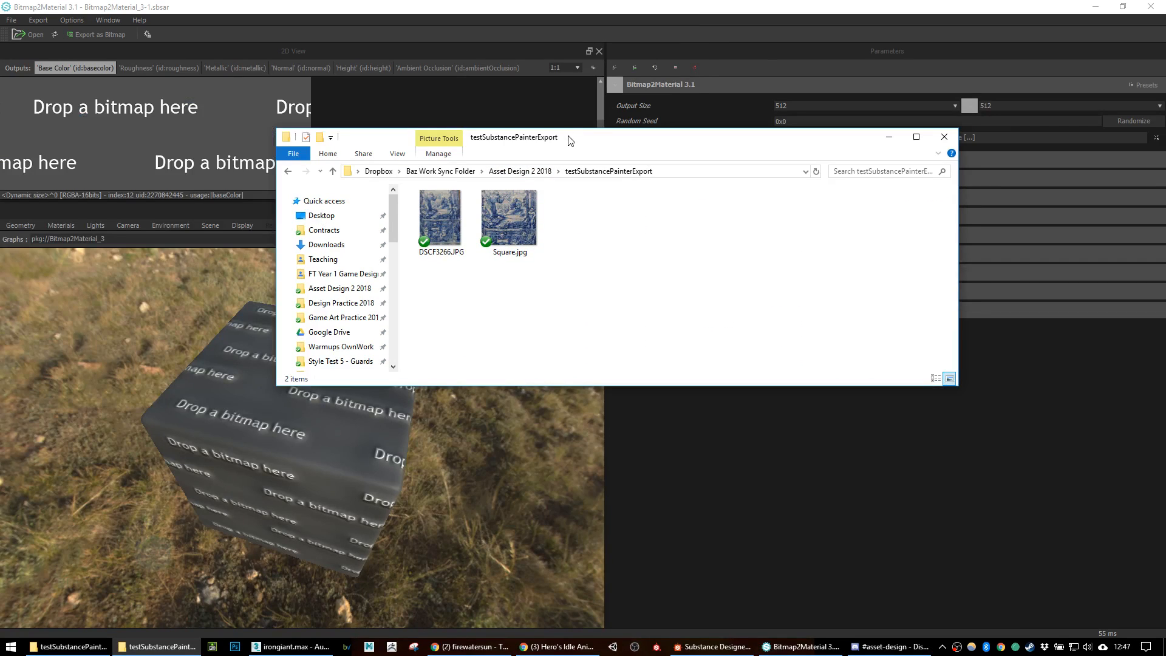
Step: View the tile photos DSCF3266.JPG and Square.jpg in the photo viewer, compare them and close the viewer
{"action": "left_click", "coordinate": [454, 216]}
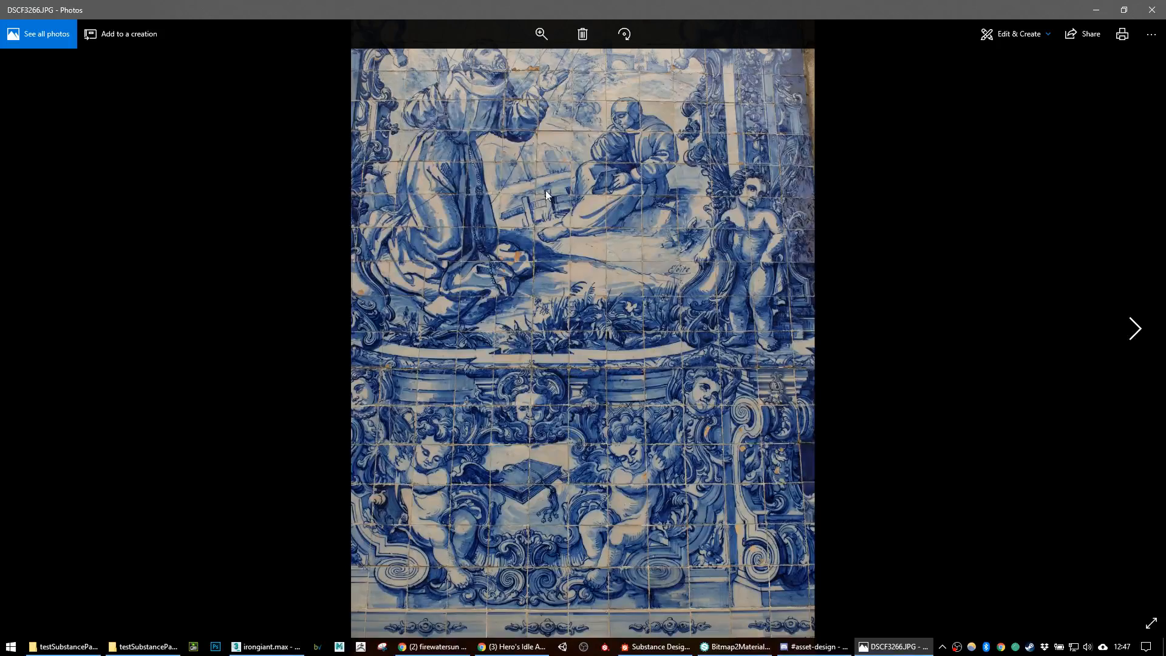
{"action": "key", "text": "Right"}
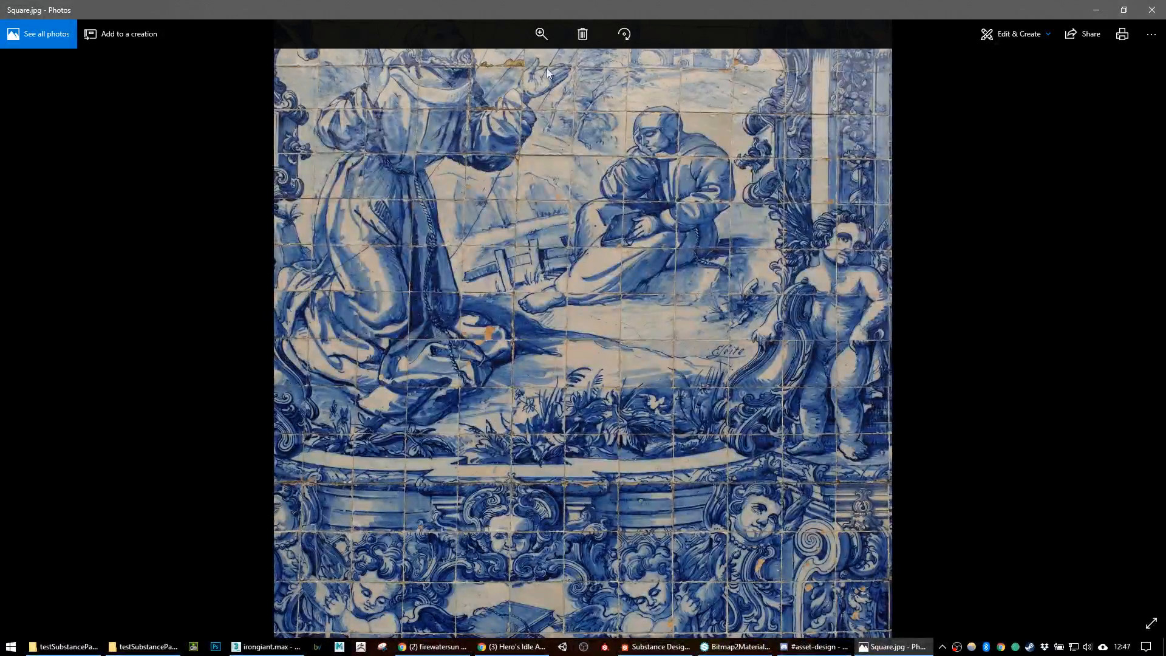
{"action": "key", "text": "Left"}
{"action": "key", "text": "Right"}
{"action": "left_click", "coordinate": [1150, 6]}
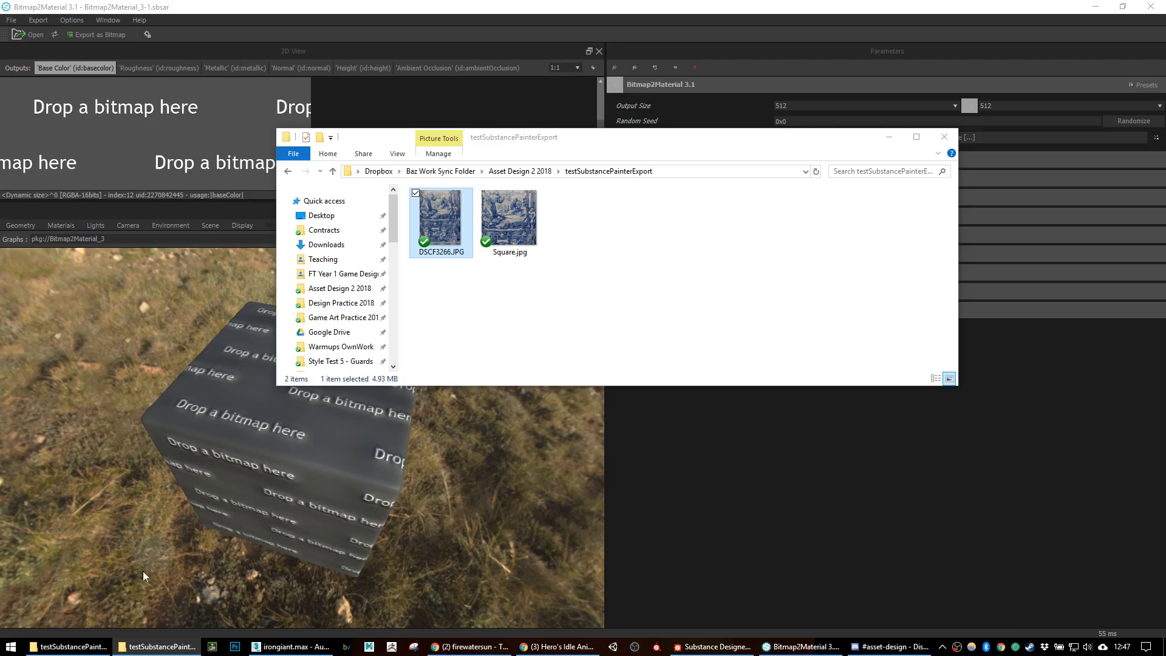
Step: Load Square.jpg from the testSubstancePainterExport folder as the Main Input image in Bitmap2Material
{"action": "left_click_drag", "start_coordinate": [521, 140], "coordinate": [563, 229]}
{"action": "left_click_drag", "start_coordinate": [553, 313], "coordinate": [246, 141]}
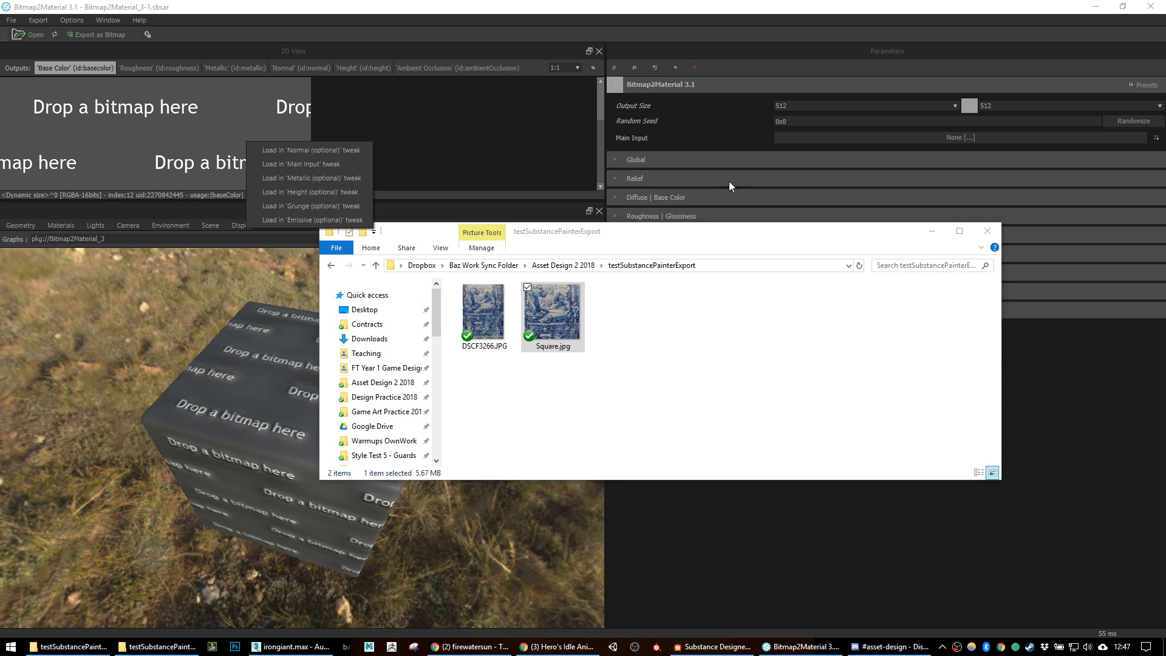
{"action": "left_click", "coordinate": [731, 141]}
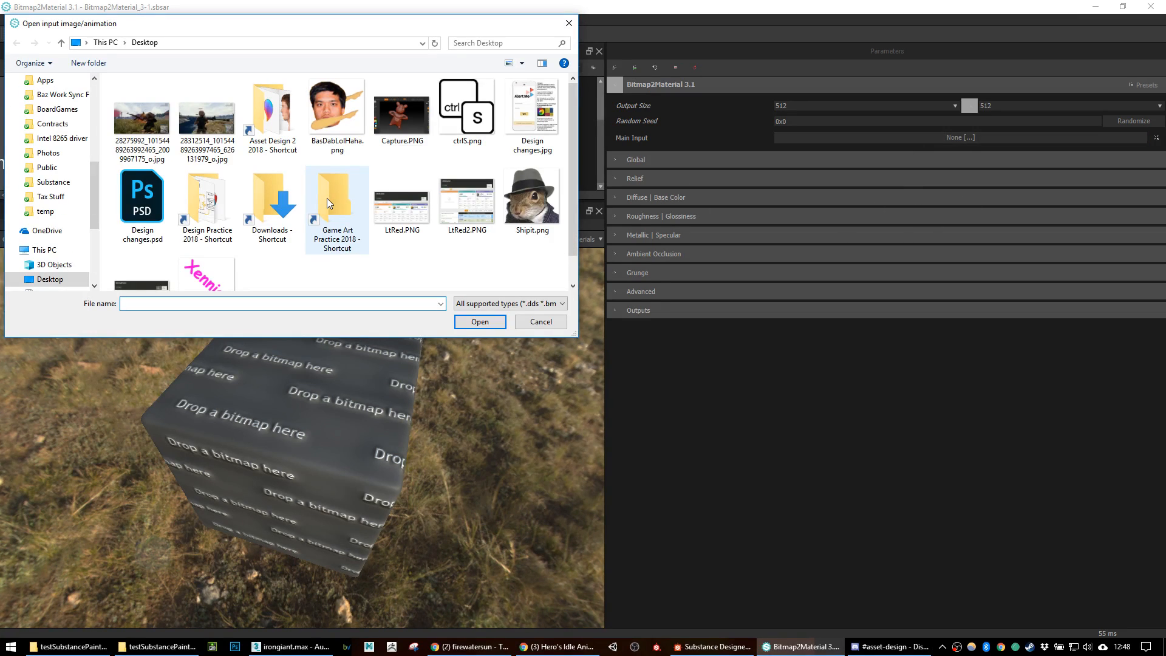
{"action": "scroll", "coordinate": [262, 190], "scroll_direction": "down", "scroll_amount": 1}
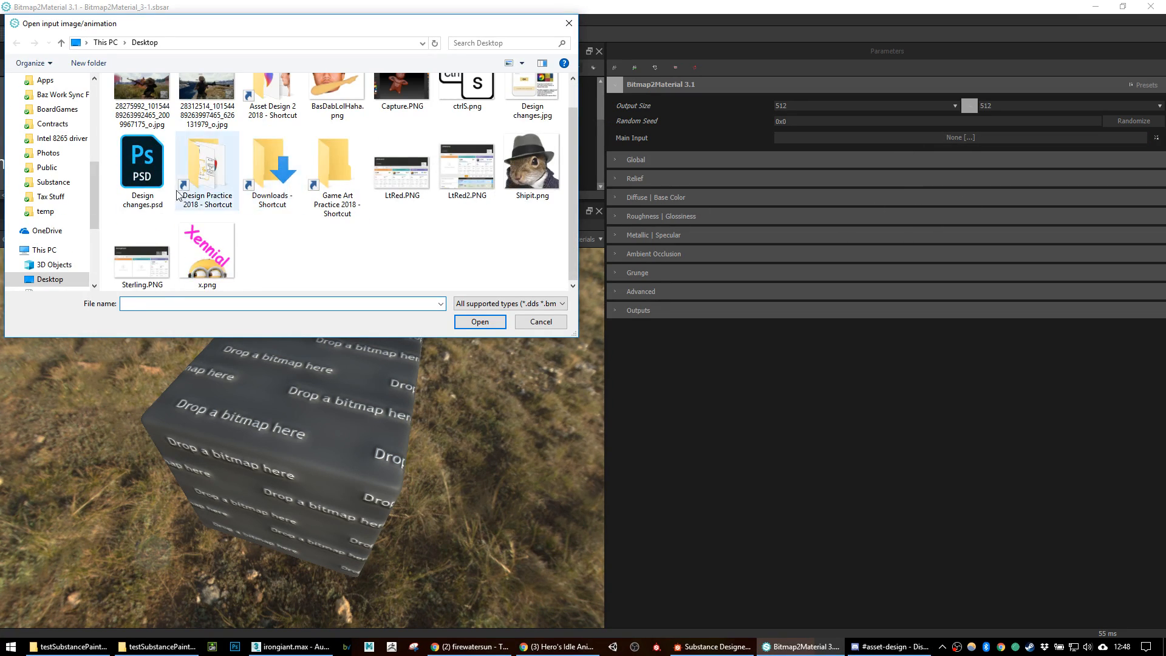
{"action": "scroll", "coordinate": [291, 100], "scroll_direction": "up", "scroll_amount": 1}
{"action": "double_click", "coordinate": [290, 100]}
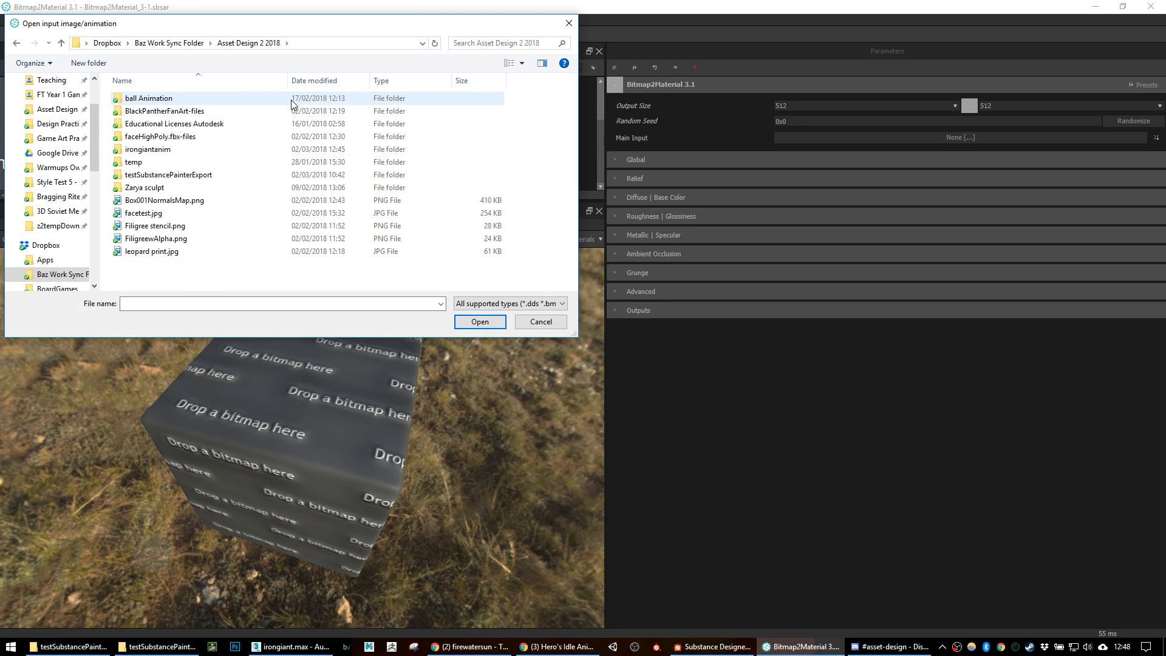
{"action": "double_click", "coordinate": [169, 176]}
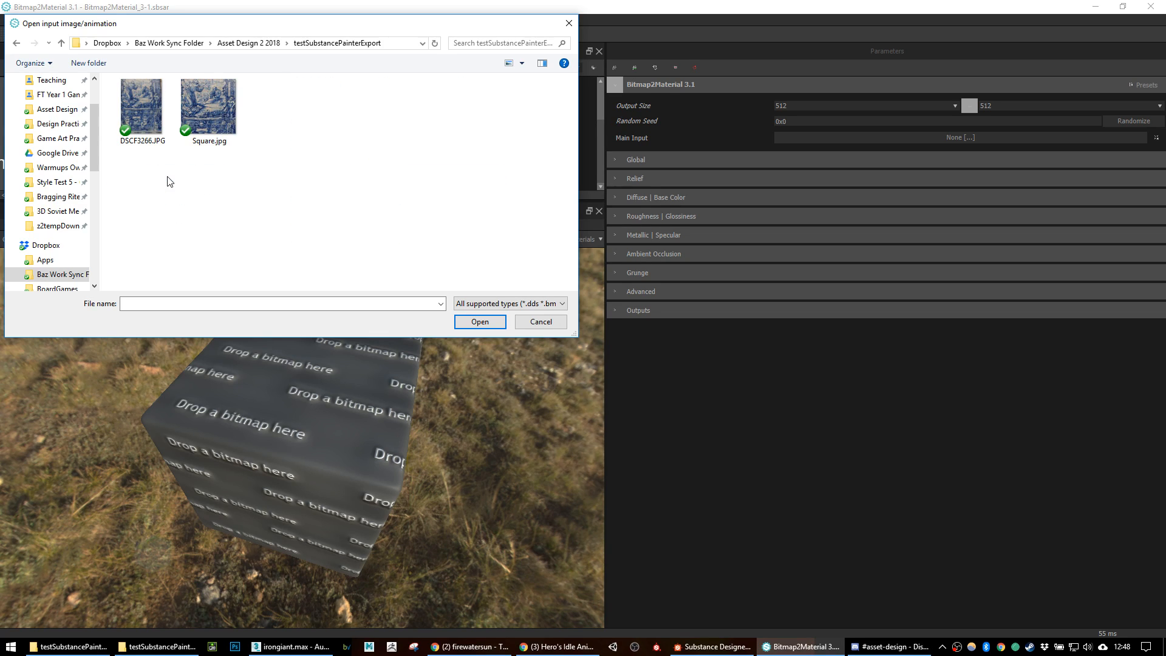
{"action": "double_click", "coordinate": [206, 121]}
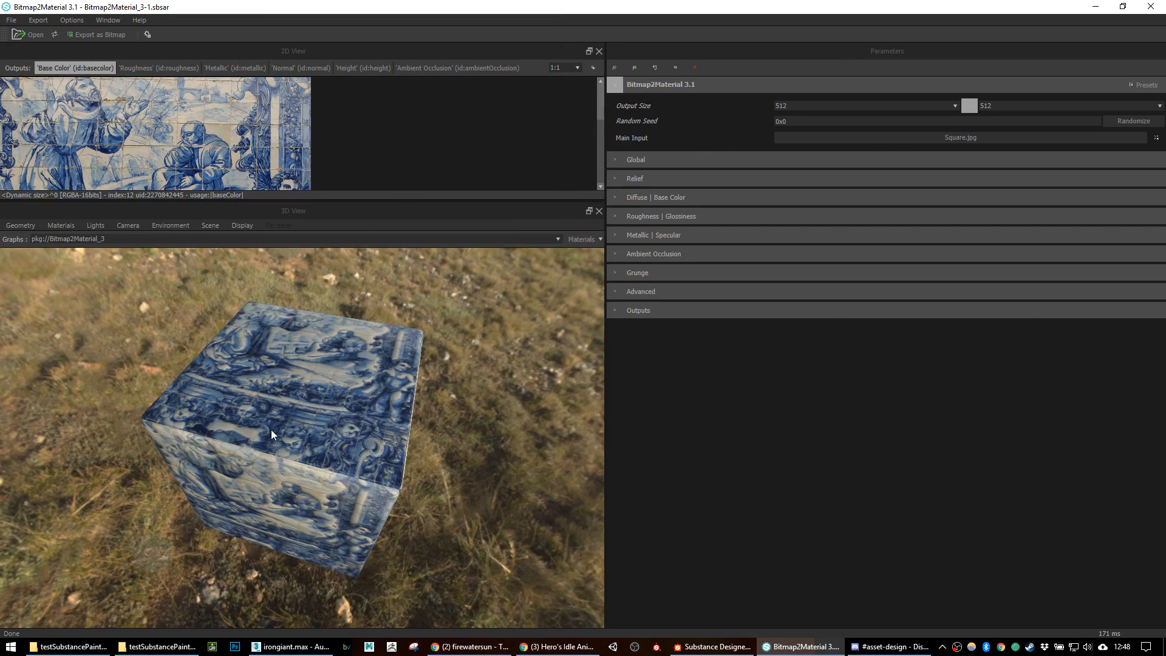
Step: Inspect the tiled material on the preview cube and set the output size to 1024 by 1024
{"action": "scroll", "coordinate": [276, 428], "scroll_direction": "up", "scroll_amount": 10}
{"action": "left_click_drag", "start_coordinate": [304, 408], "coordinate": [334, 474]}
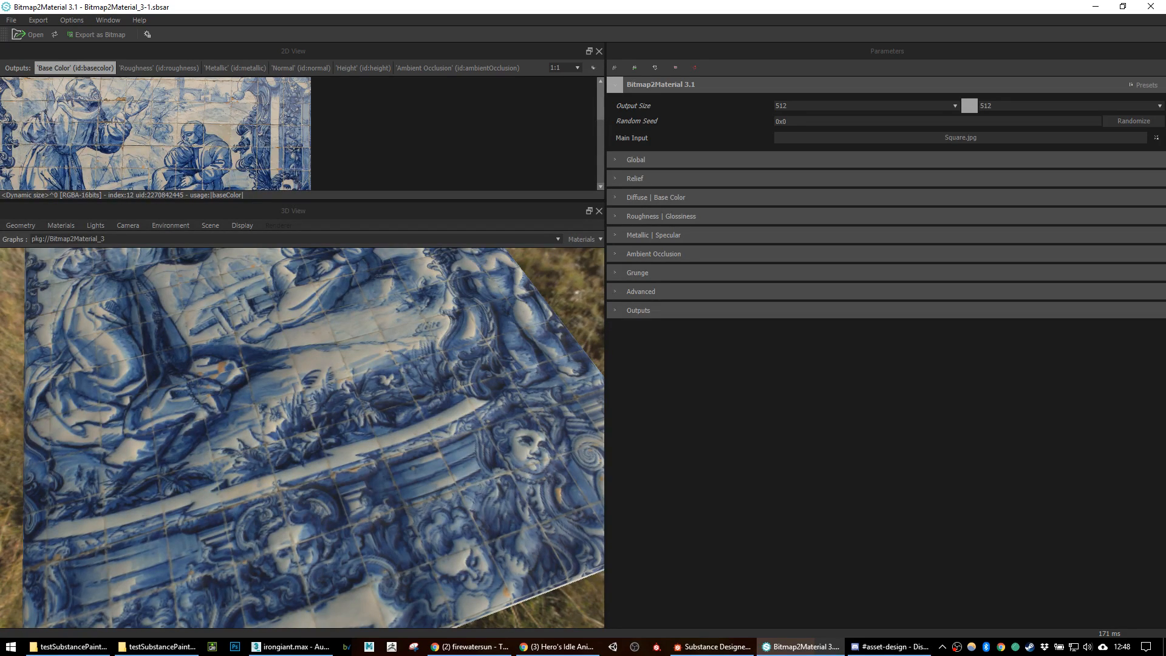
{"action": "left_click_drag", "start_coordinate": [464, 428], "coordinate": [257, 486]}
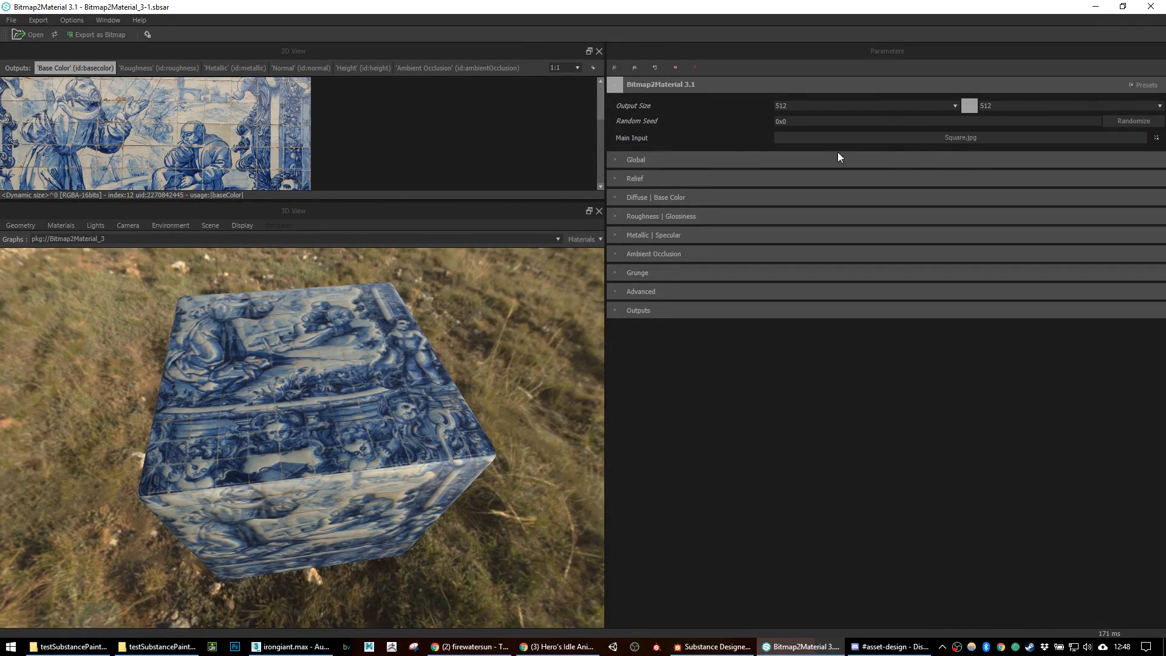
{"action": "left_click", "coordinate": [956, 105]}
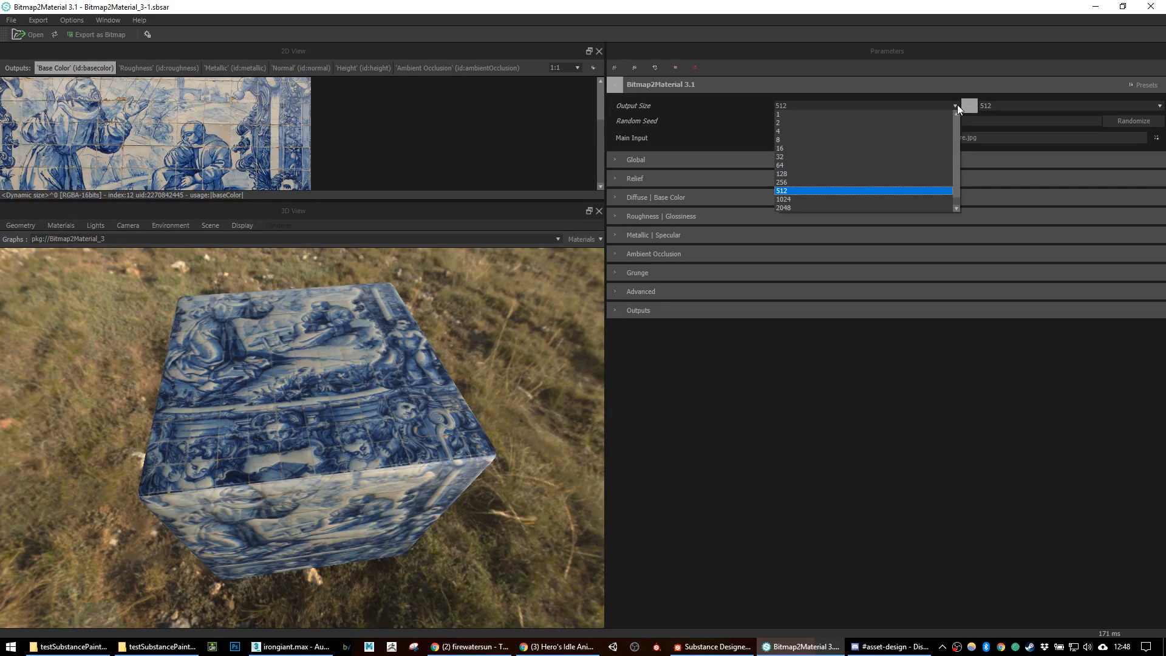
{"action": "left_click", "coordinate": [820, 199]}
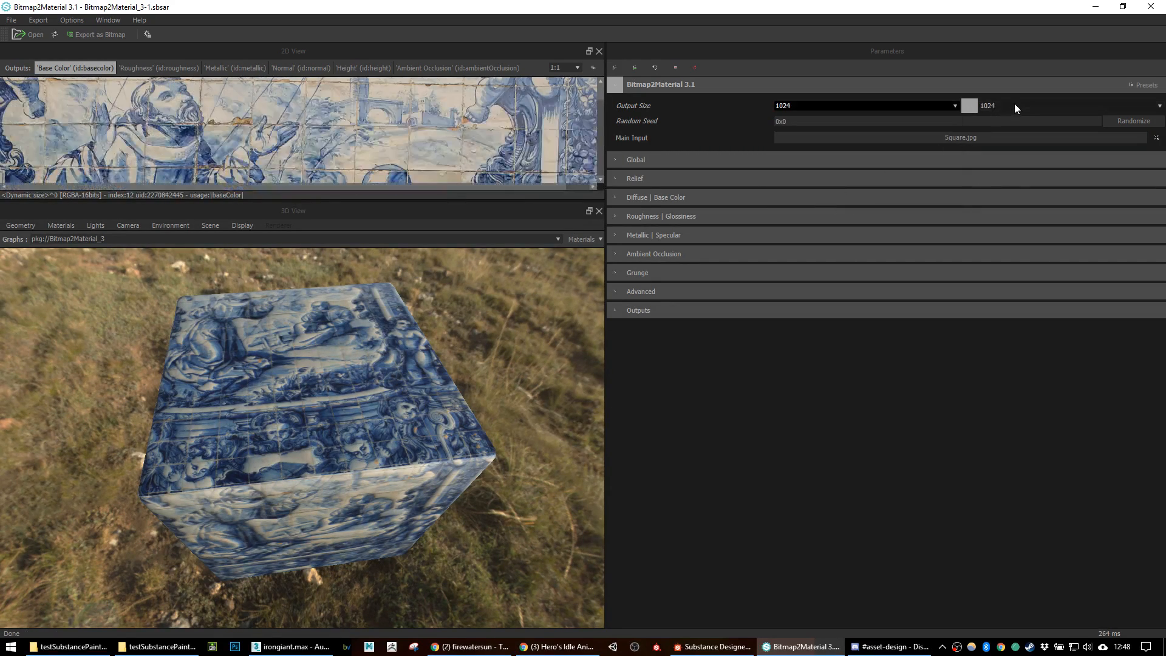
{"action": "middle_click_drag", "start_coordinate": [547, 121], "coordinate": [574, 167]}
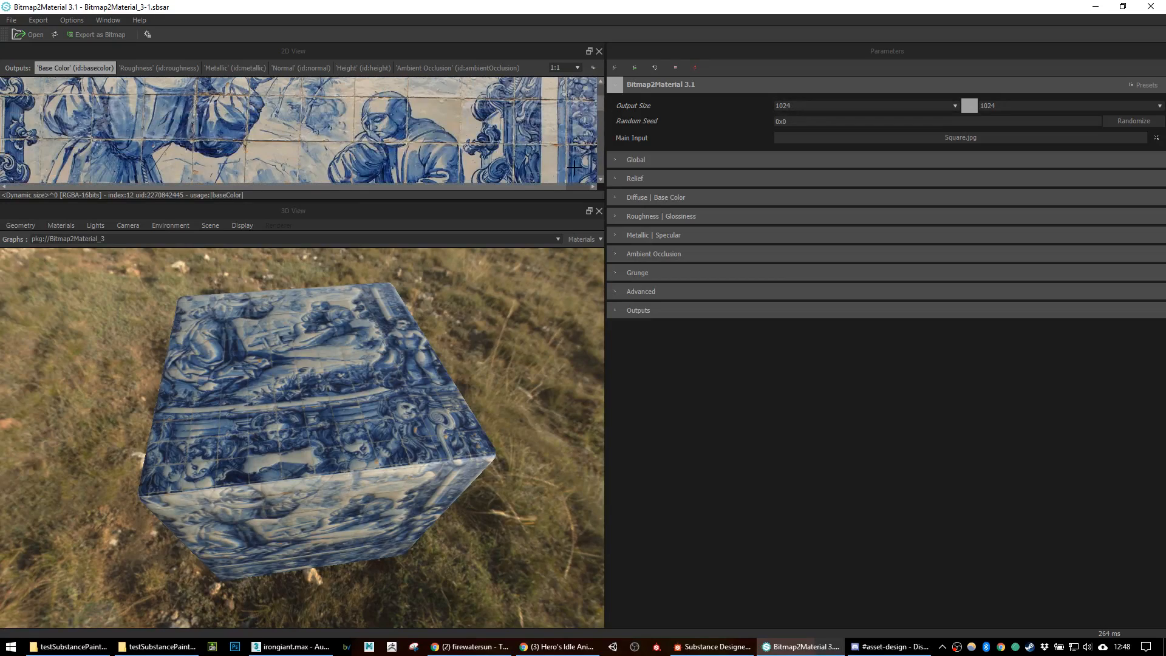
Step: Try raising the Light Equalizer in the Global parameters and return it to 0
{"action": "left_click", "coordinate": [614, 162]}
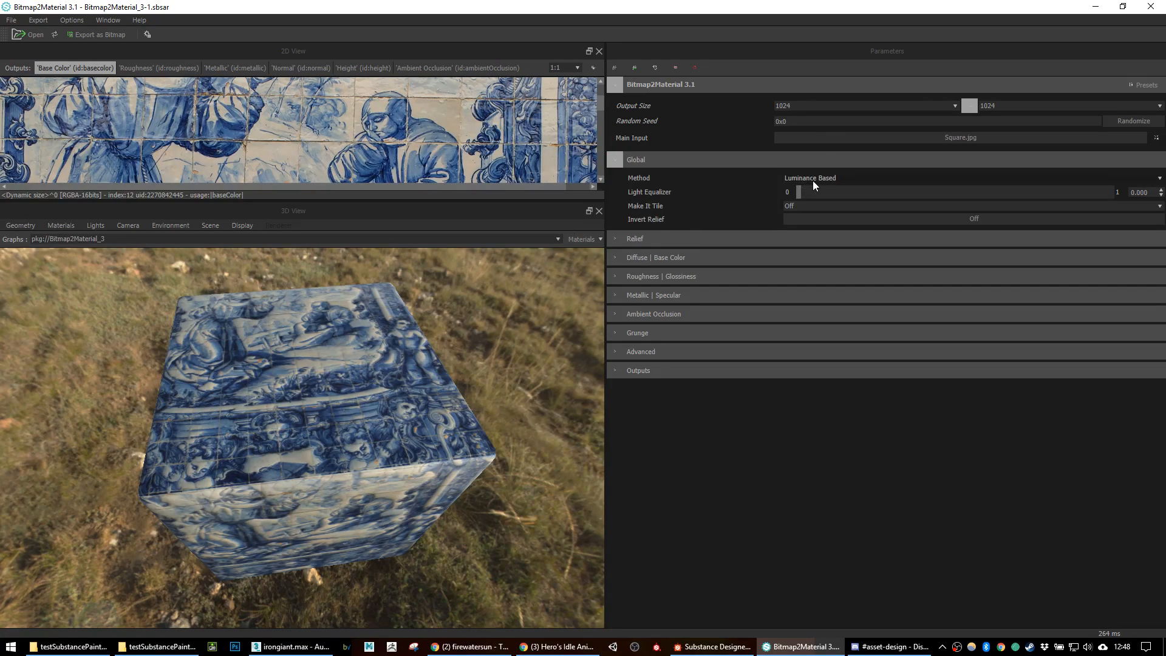
{"action": "left_click_drag", "start_coordinate": [799, 195], "coordinate": [957, 192]}
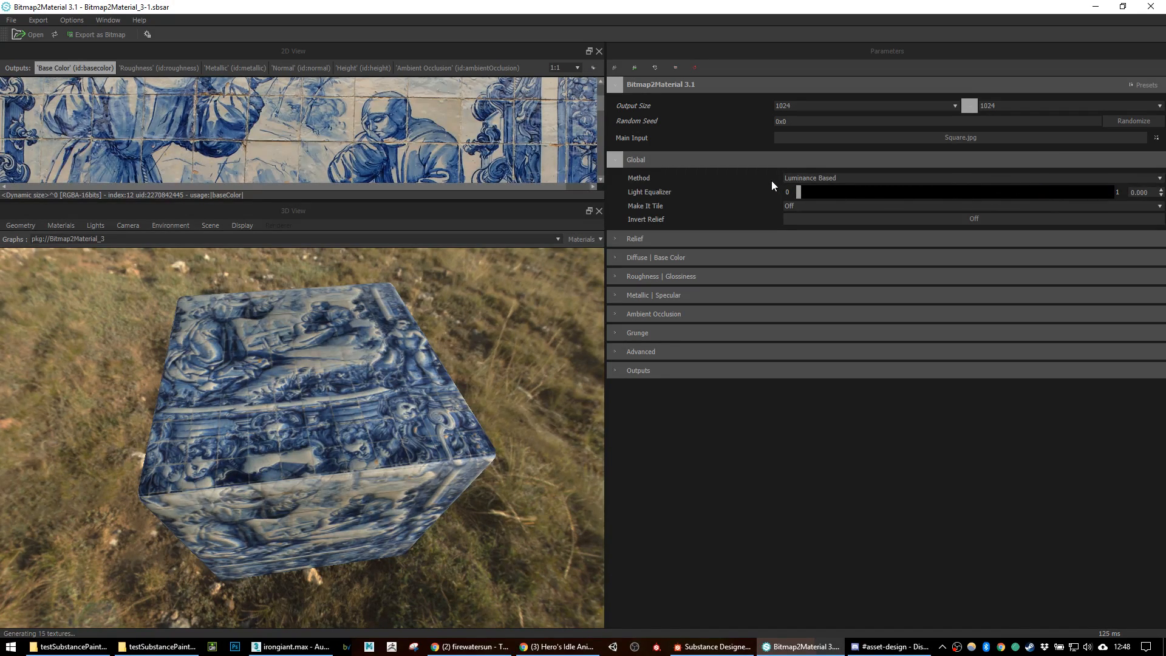
Step: Try several Light Equalizer values in the Global parameters, settle on about 0.234 and inspect the preview cube
{"action": "scroll", "coordinate": [413, 128], "scroll_direction": "down", "scroll_amount": 5}
{"action": "scroll", "coordinate": [428, 145], "scroll_direction": "up", "scroll_amount": 5}
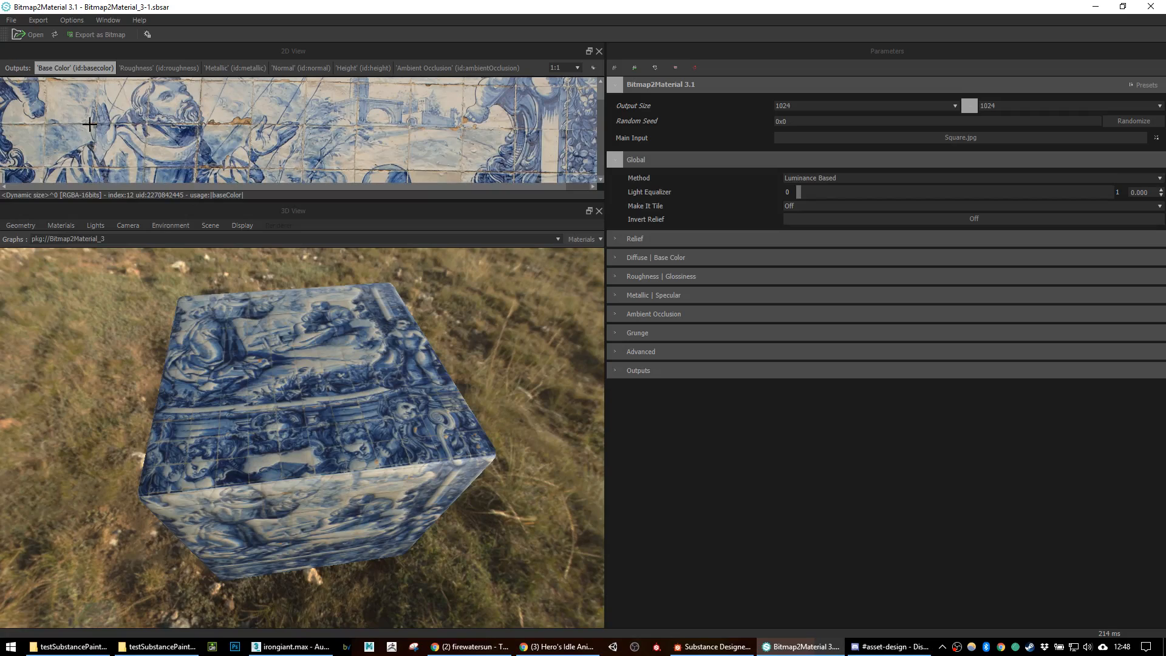
{"action": "left_click_drag", "start_coordinate": [801, 192], "coordinate": [999, 203]}
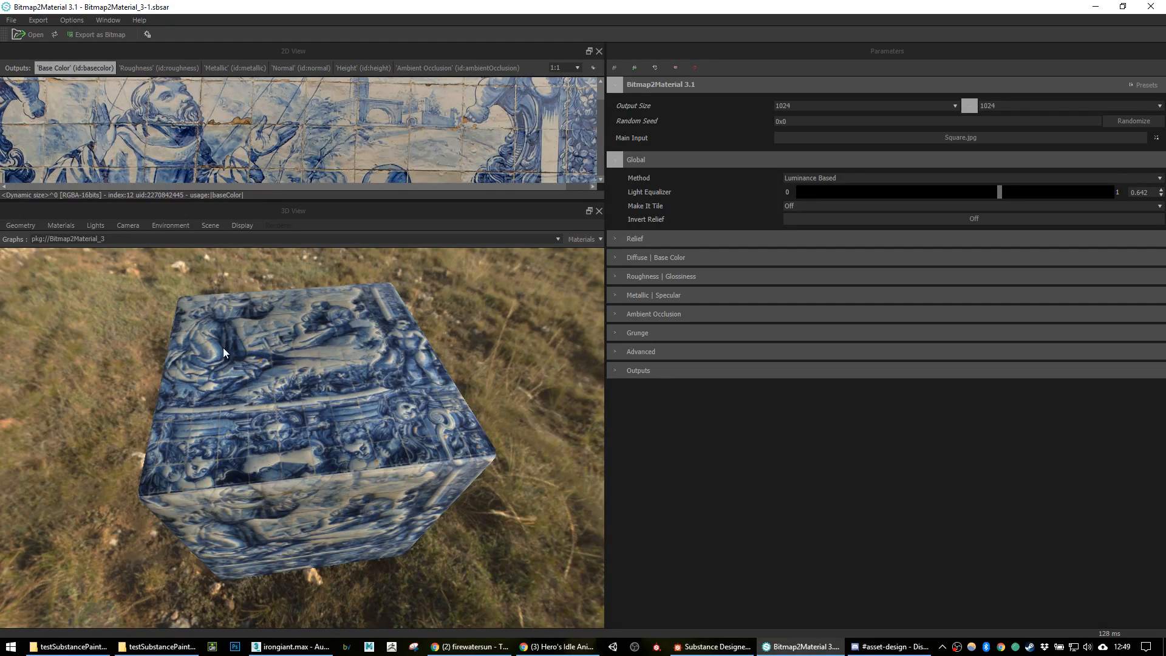
{"action": "left_click", "coordinate": [952, 192]}
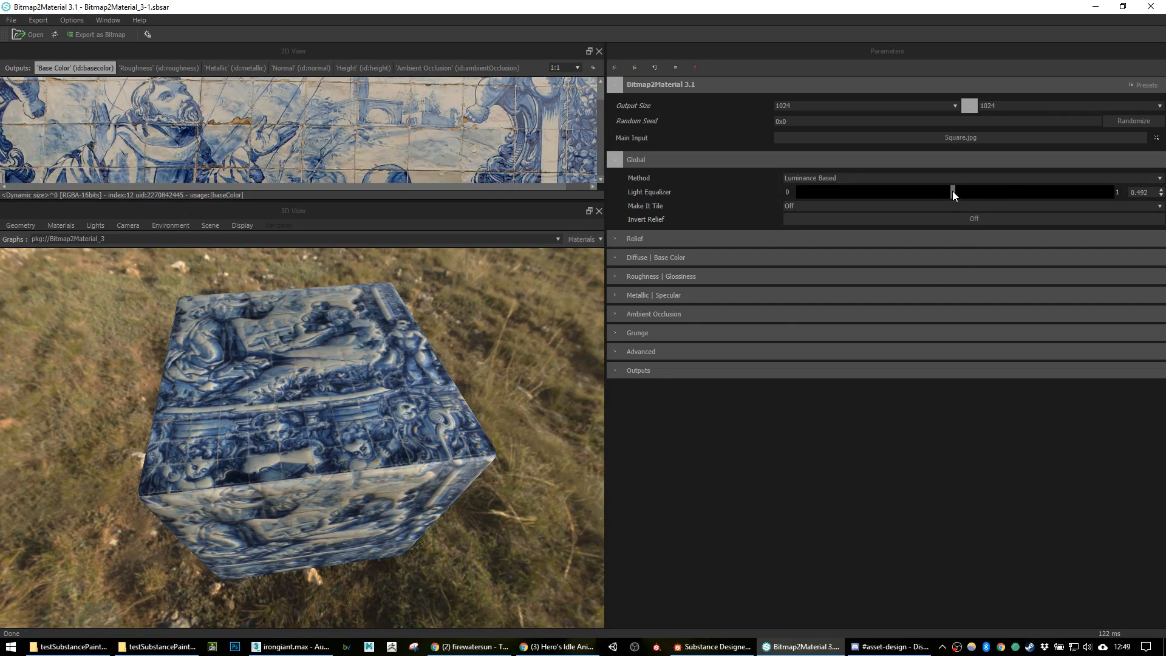
{"action": "left_click", "coordinate": [923, 193]}
{"action": "left_click", "coordinate": [904, 196]}
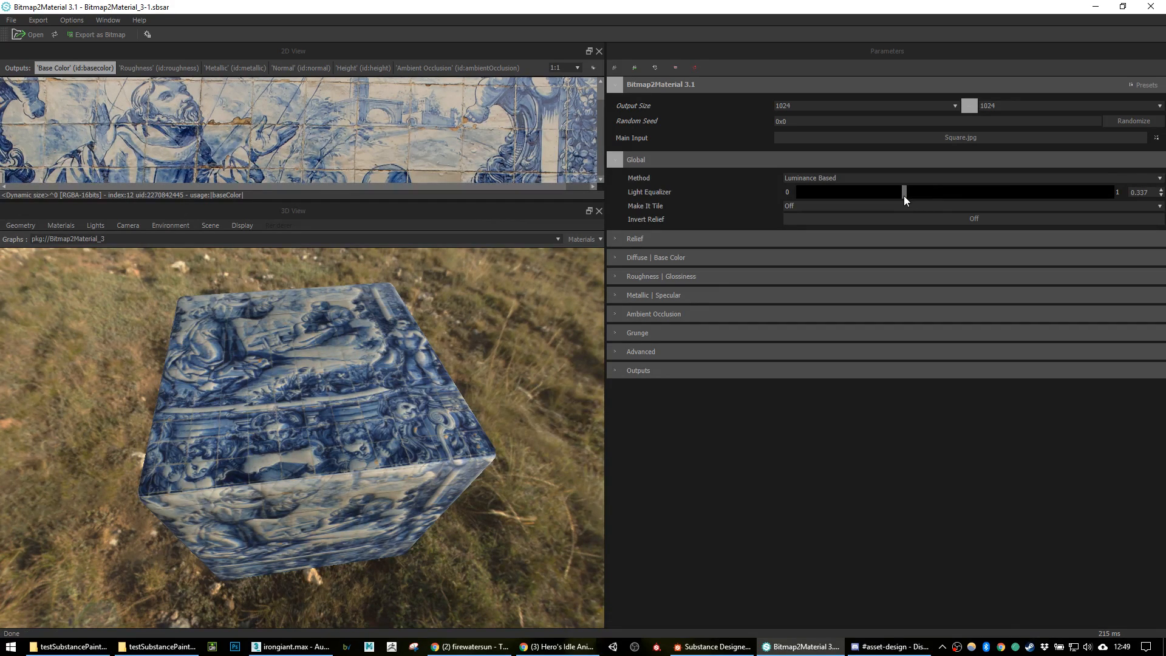
{"action": "left_click", "coordinate": [873, 197]}
{"action": "mouse_move", "coordinate": [650, 207]}
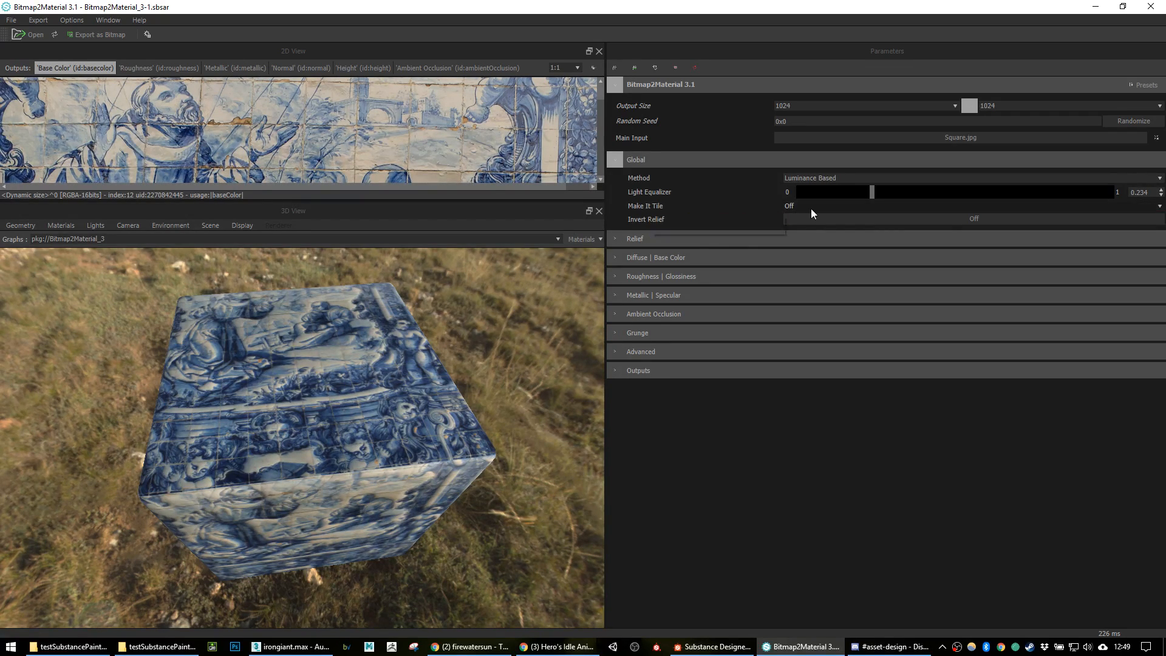
{"action": "mouse_move", "coordinate": [379, 387]}
{"action": "left_mouse_down"}
{"action": "mouse_move", "coordinate": [417, 385]}
{"action": "mouse_move", "coordinate": [333, 405]}
{"action": "mouse_move", "coordinate": [343, 376]}
{"action": "mouse_move", "coordinate": [362, 426]}
{"action": "mouse_move", "coordinate": [399, 390]}
{"action": "left_mouse_up"}
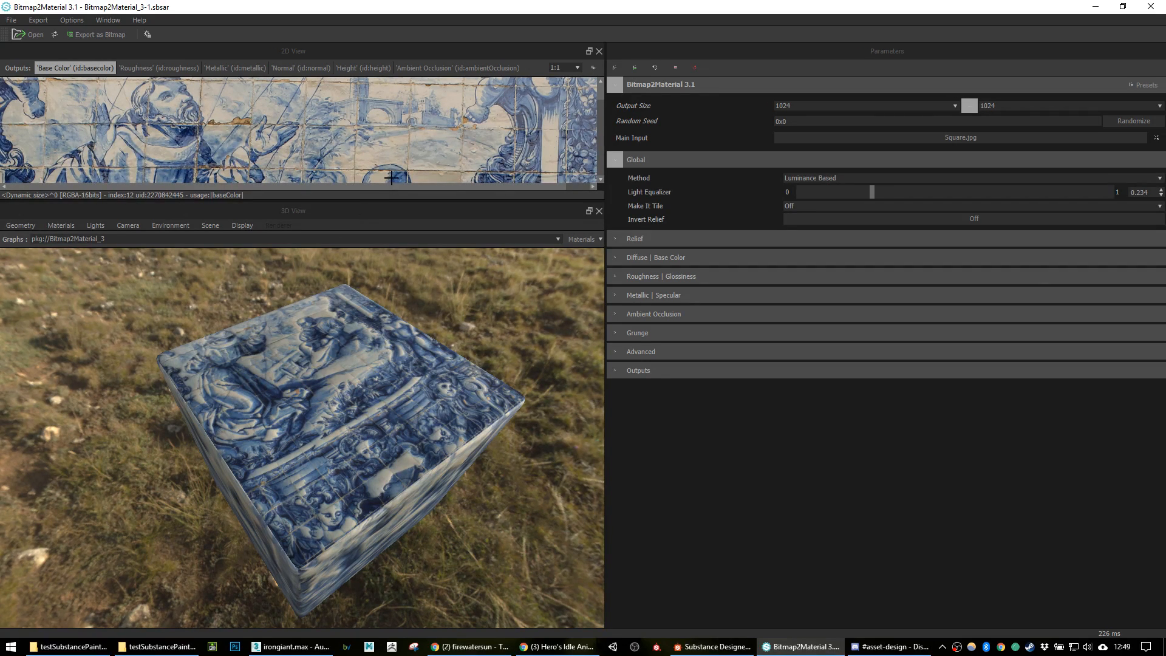
Step: Switch to Photoshop and open the recent tile photo DSCF3266.JPG
{"action": "left_click", "coordinate": [230, 651]}
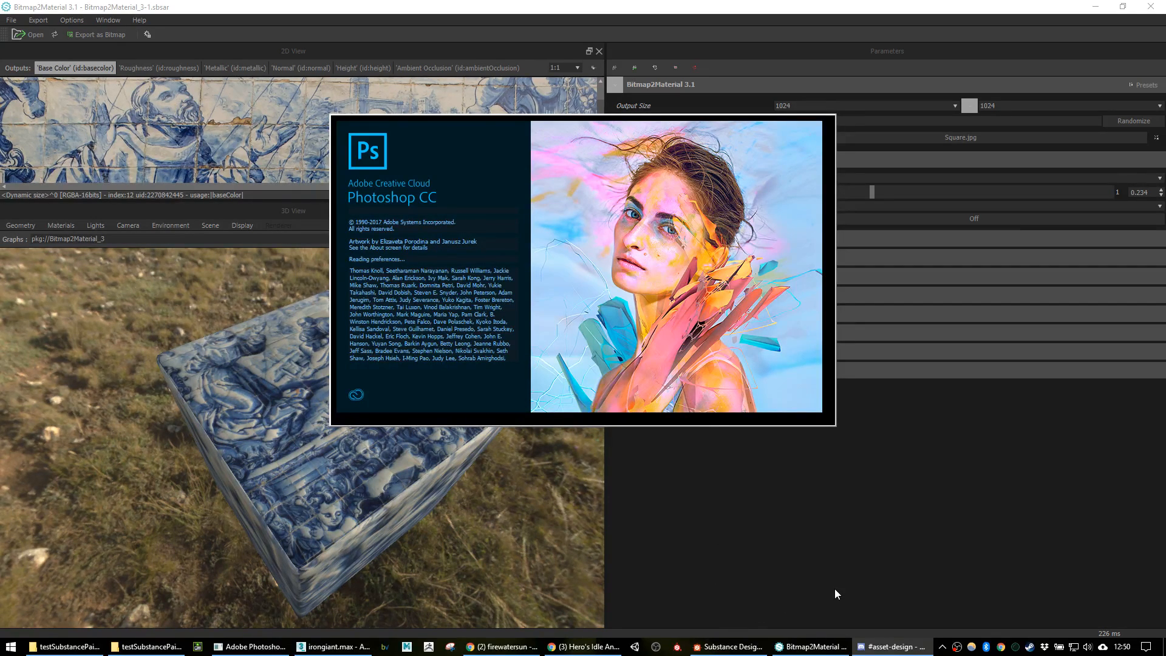
{"action": "left_click", "coordinate": [250, 646]}
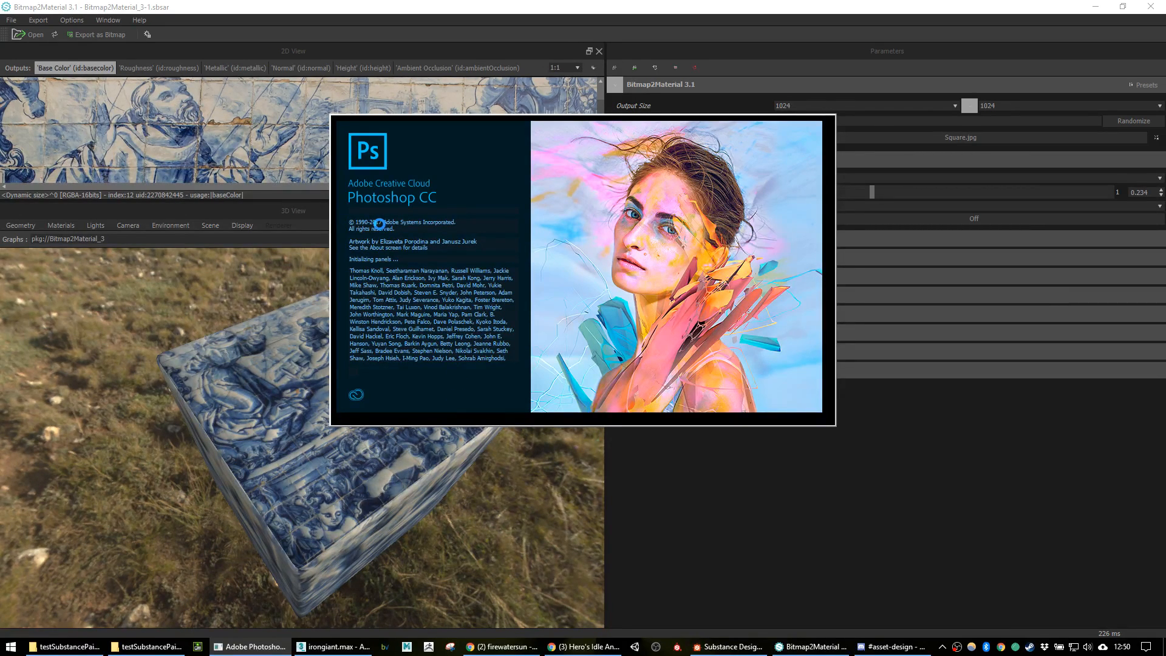
{"action": "left_click", "coordinate": [776, 530]}
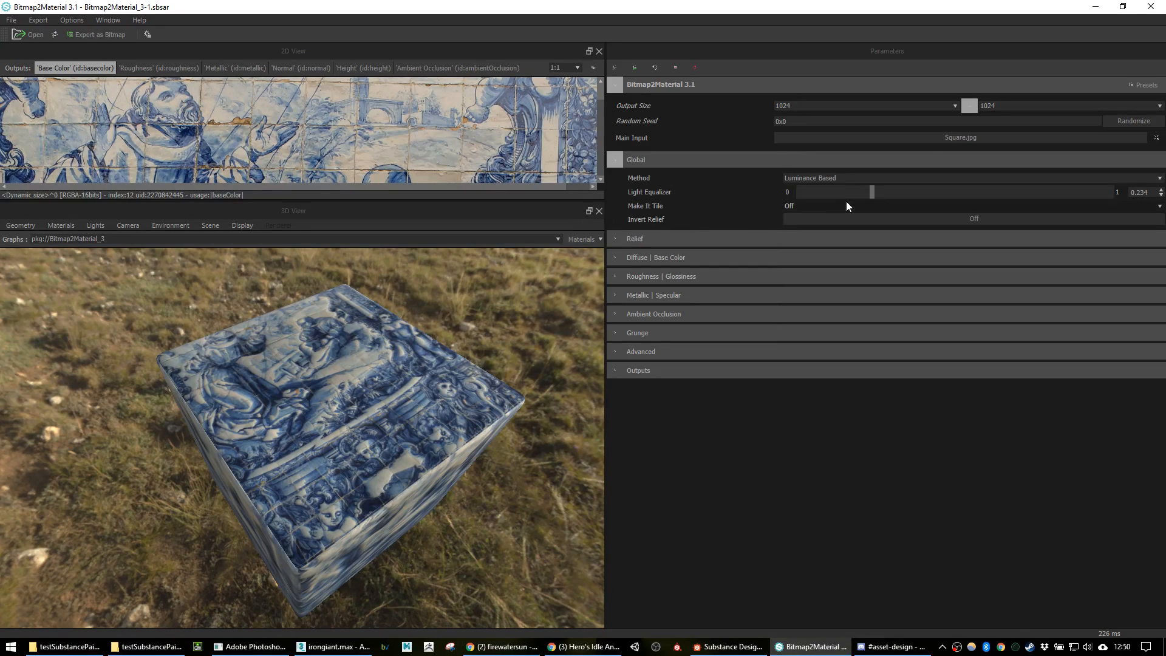
{"action": "left_click", "coordinate": [810, 207]}
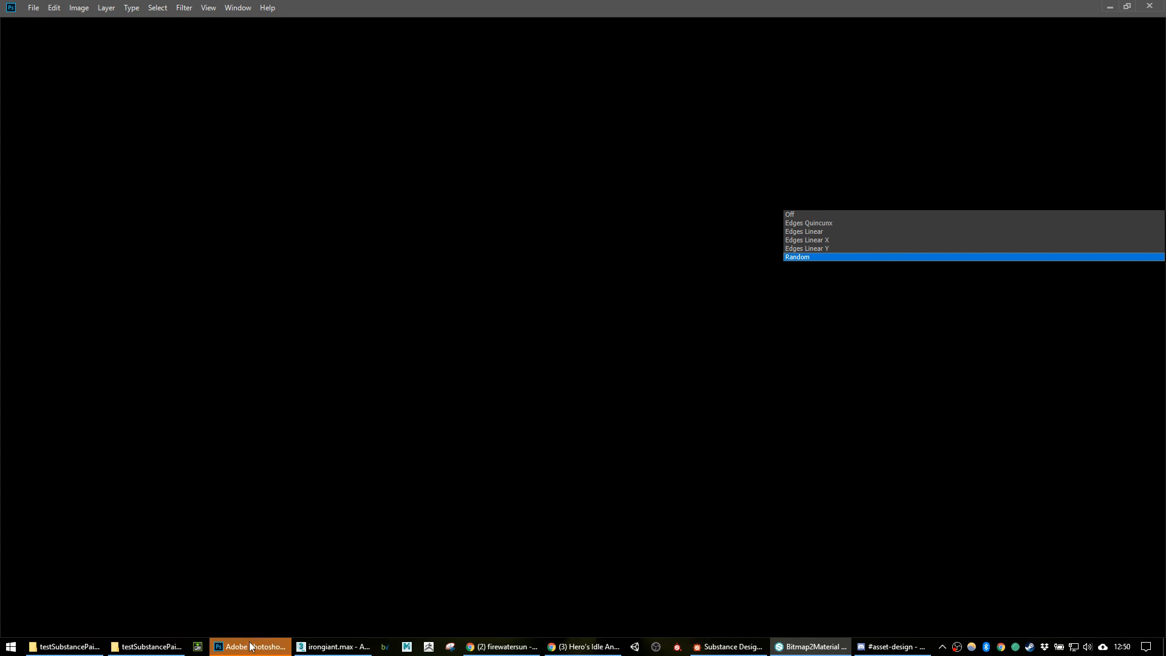
{"action": "mouse_move", "coordinate": [228, 650]}
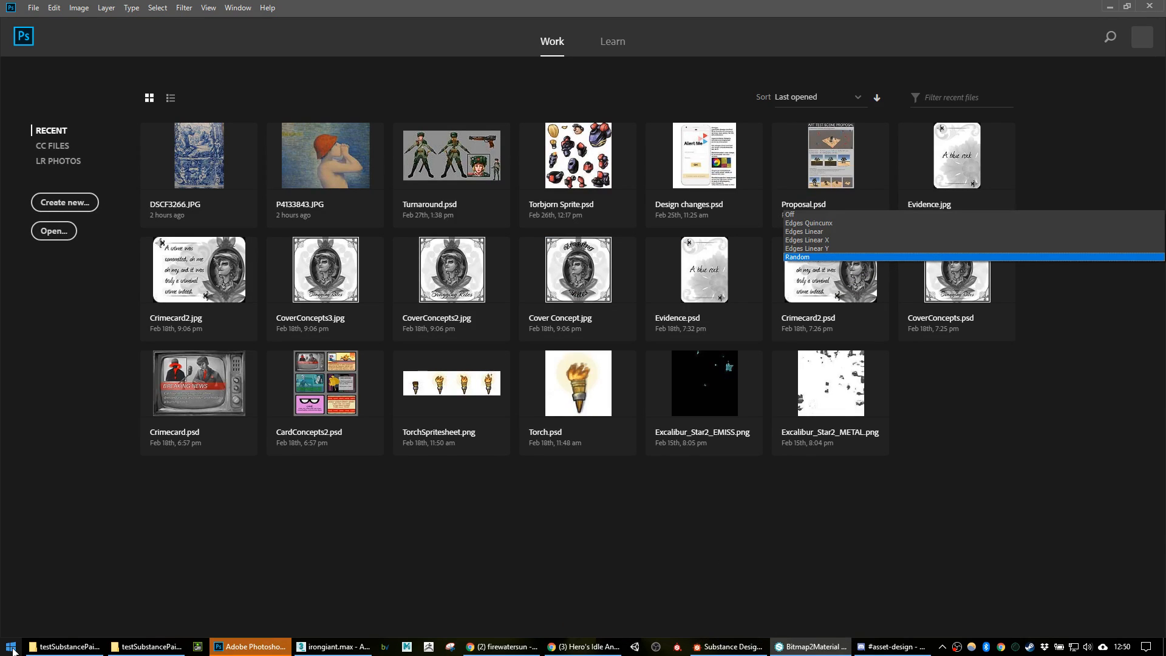
{"action": "left_click", "coordinate": [333, 646]}
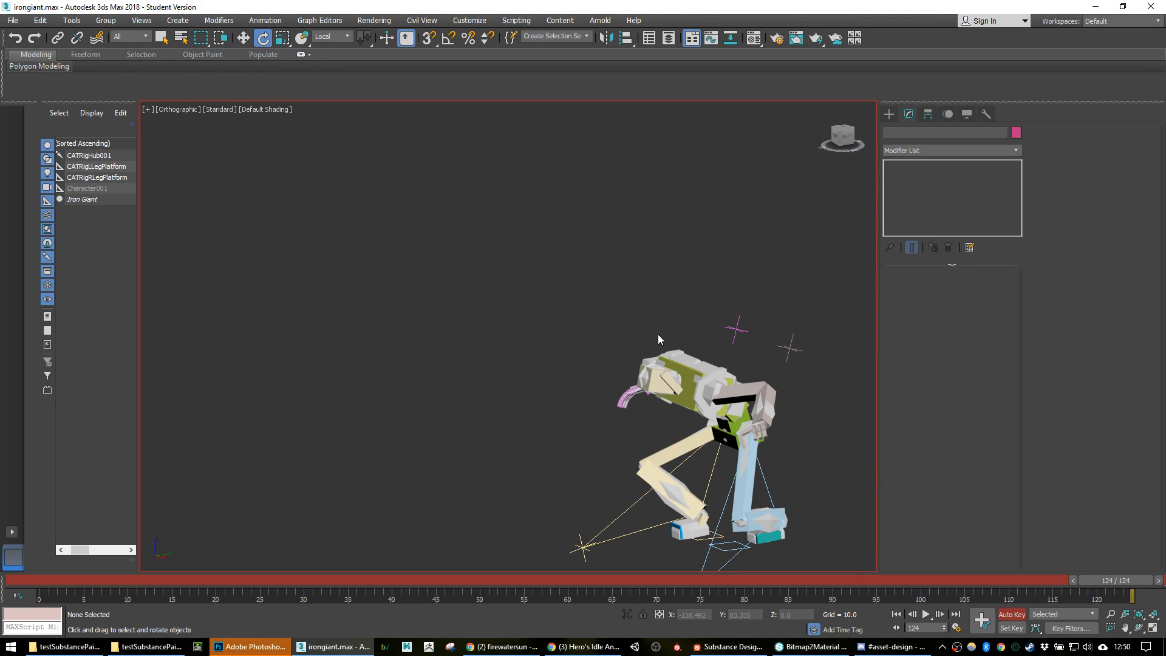
{"action": "left_click", "coordinate": [250, 646]}
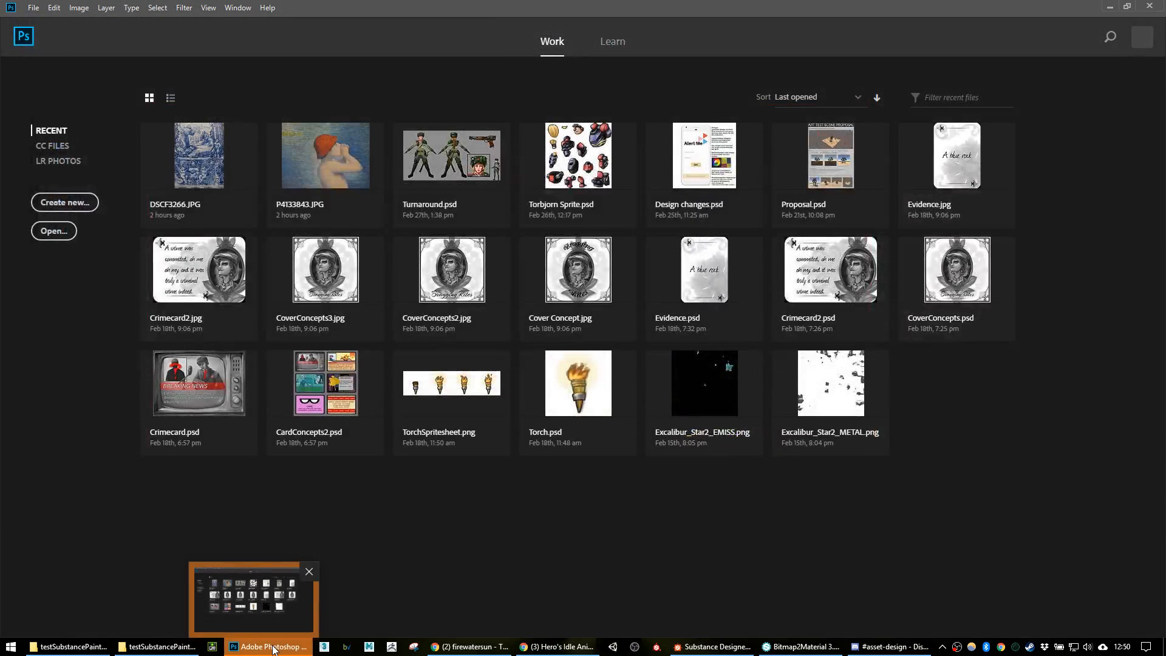
{"action": "left_click", "coordinate": [196, 152]}
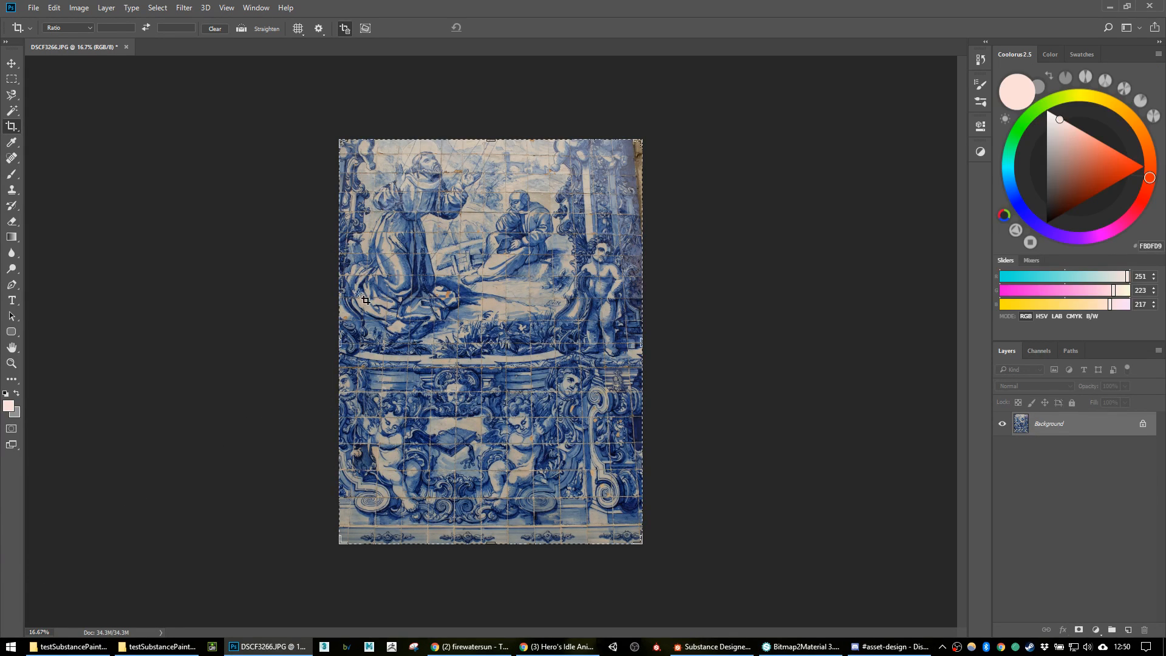
Step: Crop the tile photo to a full-width square of about 3000 by 3000 pixels from its middle part
{"action": "left_click_drag", "start_coordinate": [359, 294], "coordinate": [643, 545]}
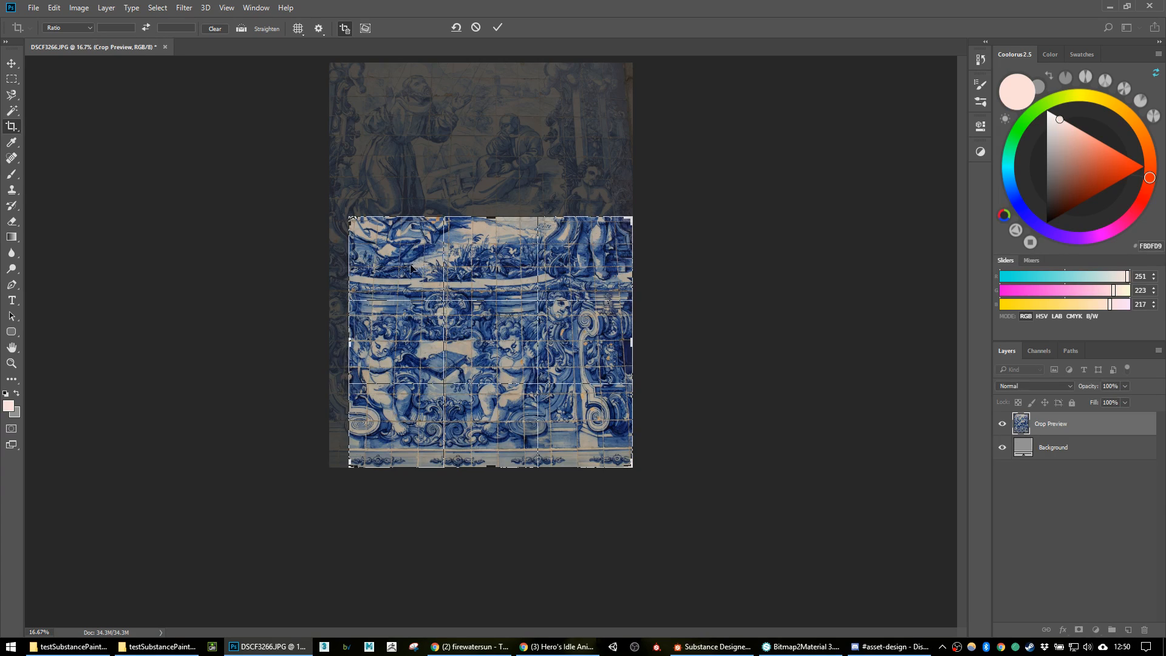
{"action": "key", "text": "Escape"}
{"action": "left_click_drag", "start_coordinate": [408, 246], "coordinate": [767, 564]}
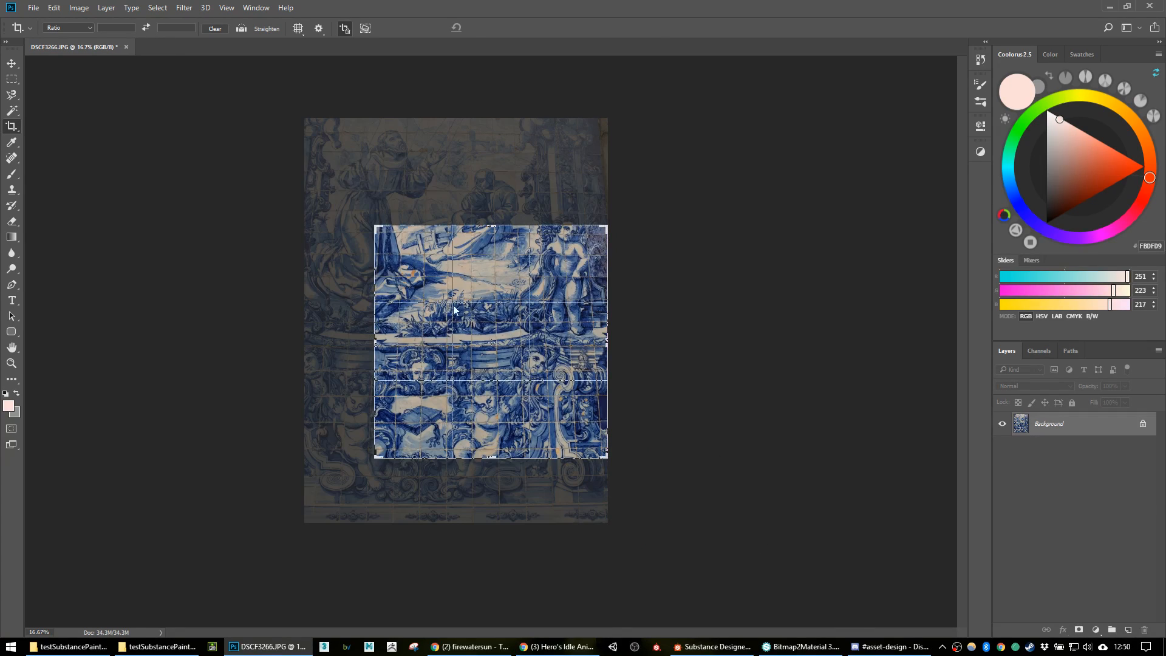
{"action": "left_click_drag", "start_coordinate": [372, 225], "coordinate": [340, 189]}
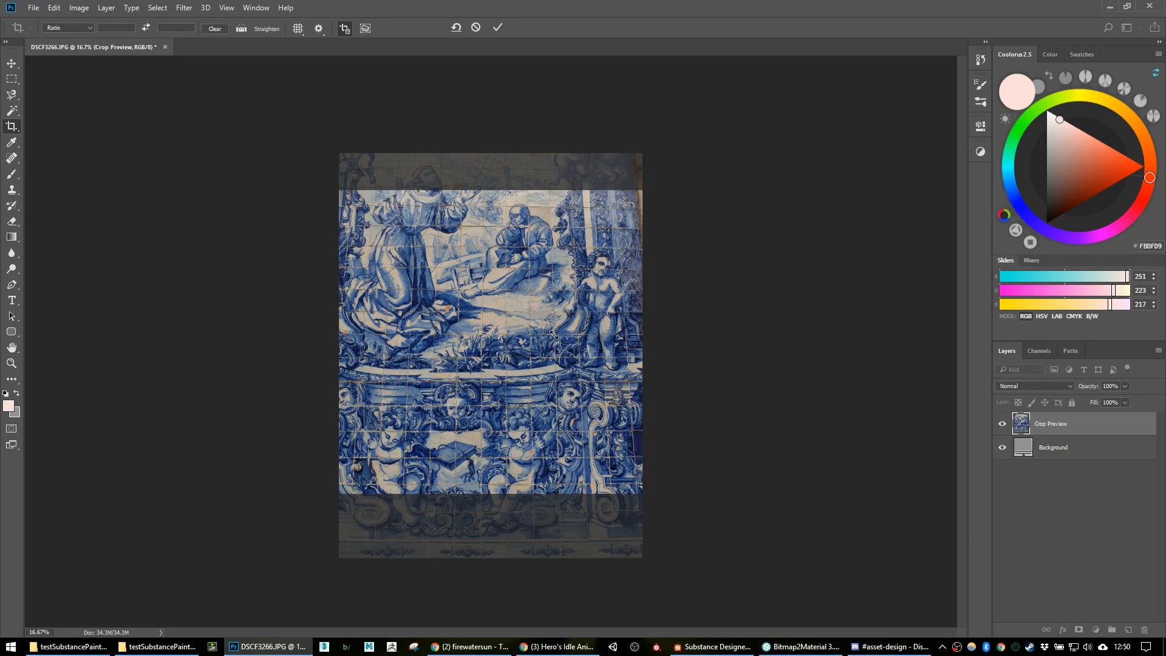
{"action": "key", "text": "Return"}
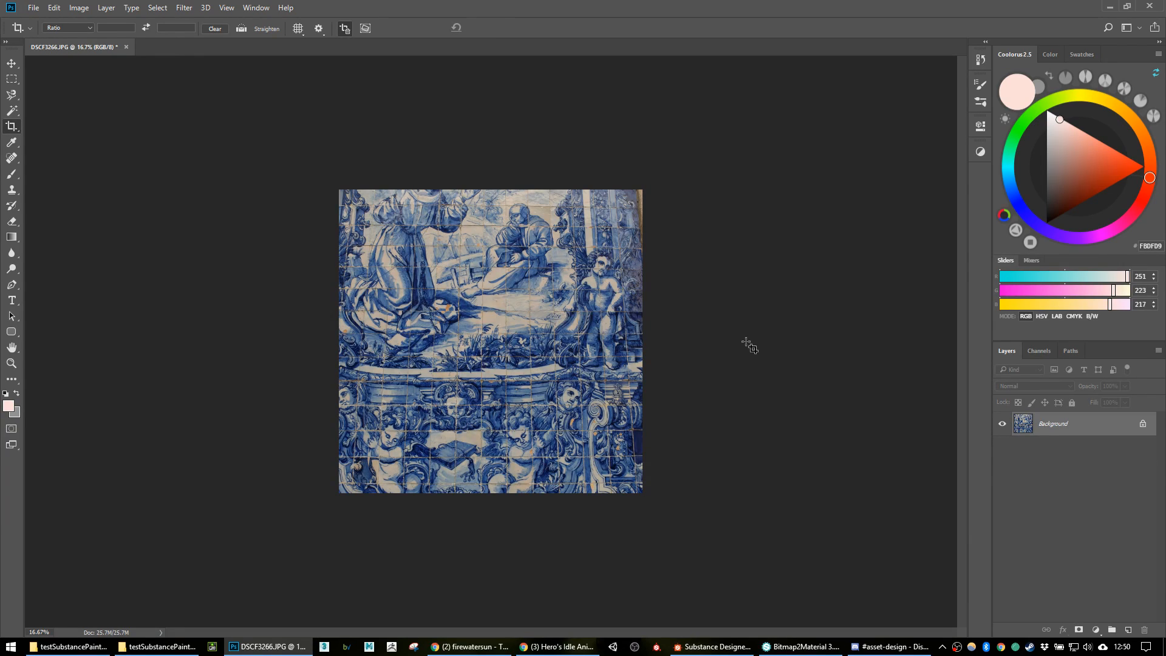
{"action": "key", "text": "v"}
{"action": "key", "text": "c"}
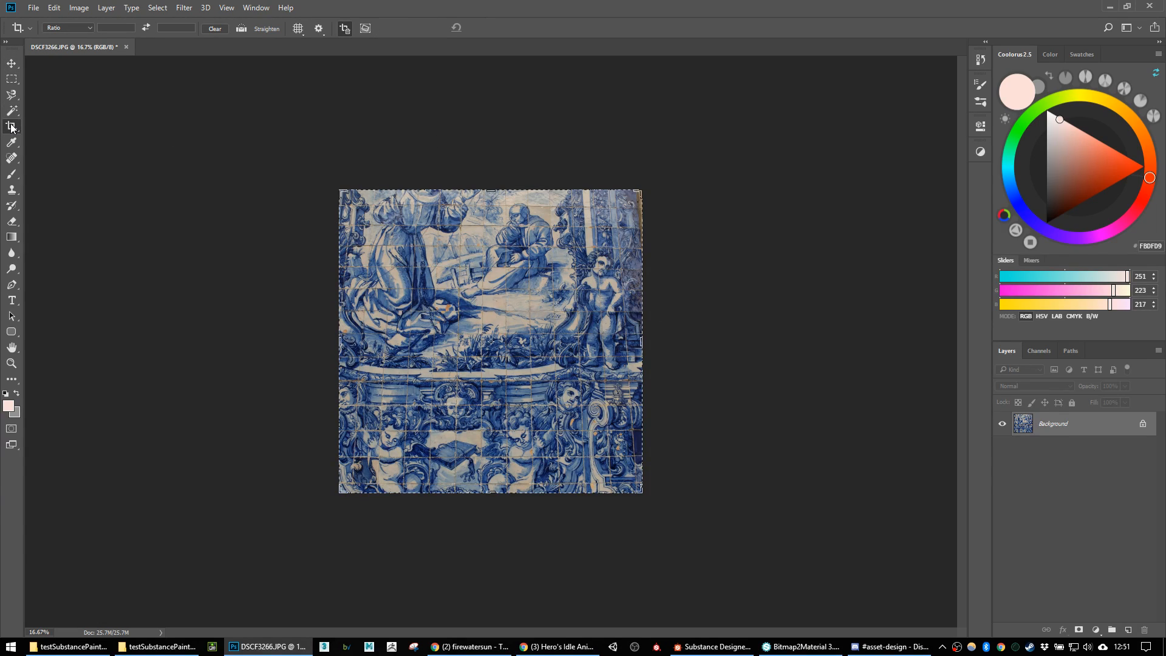
{"action": "left_click", "coordinate": [517, 250]}
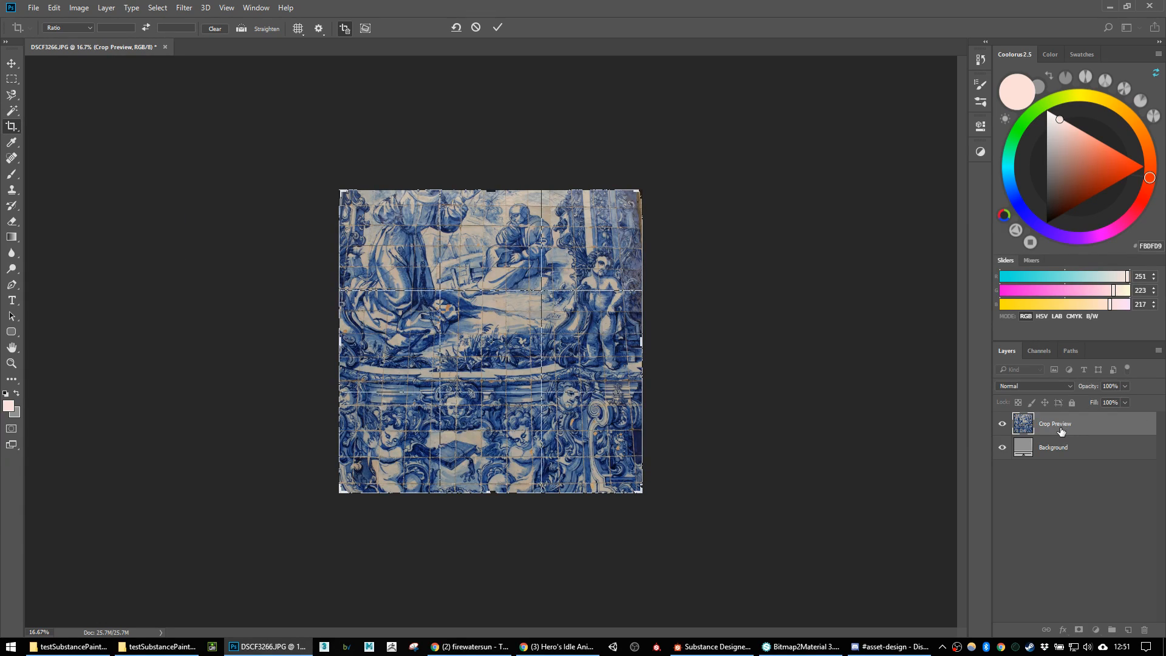
{"action": "key", "text": "Return"}
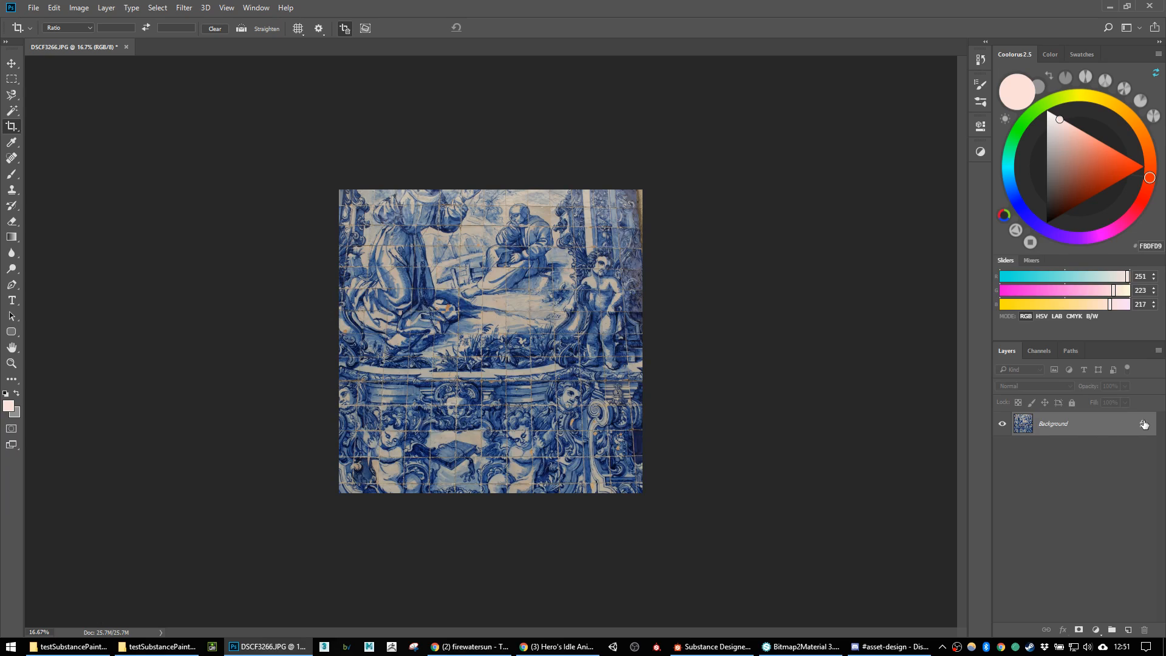
Step: Unlock the Background layer, try shifting the picture on the canvas and undo the shift
{"action": "left_click", "coordinate": [1143, 425]}
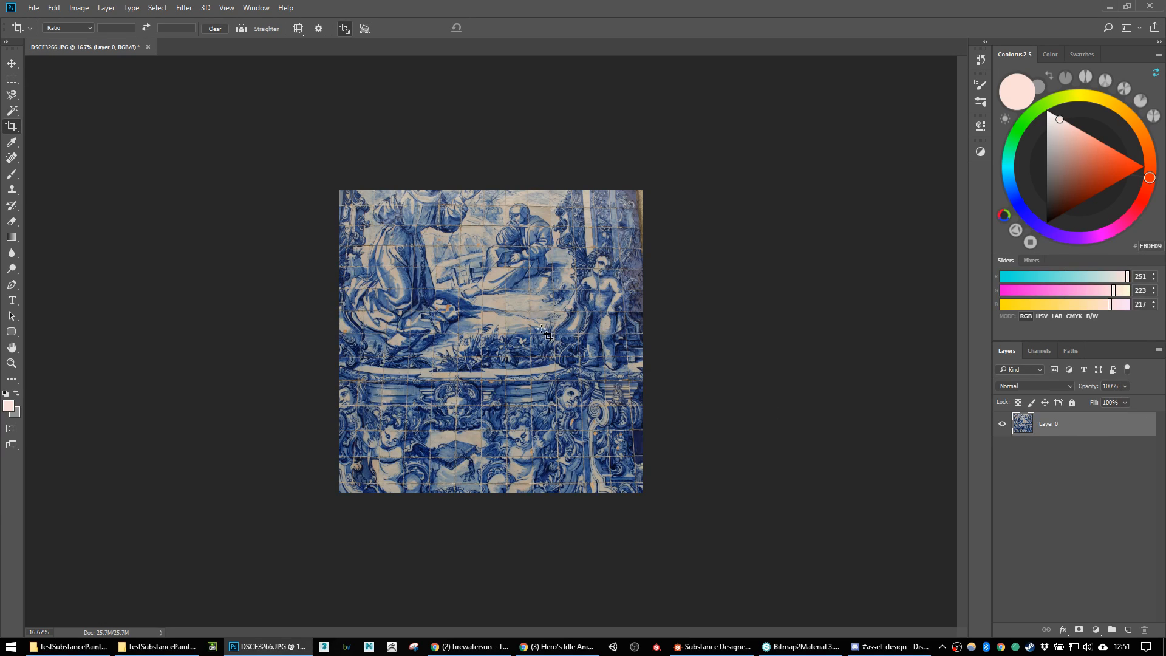
{"action": "key", "text": "v"}
{"action": "left_click_drag", "start_coordinate": [481, 294], "coordinate": [523, 310]}
{"action": "key", "text": "ctrl+z"}
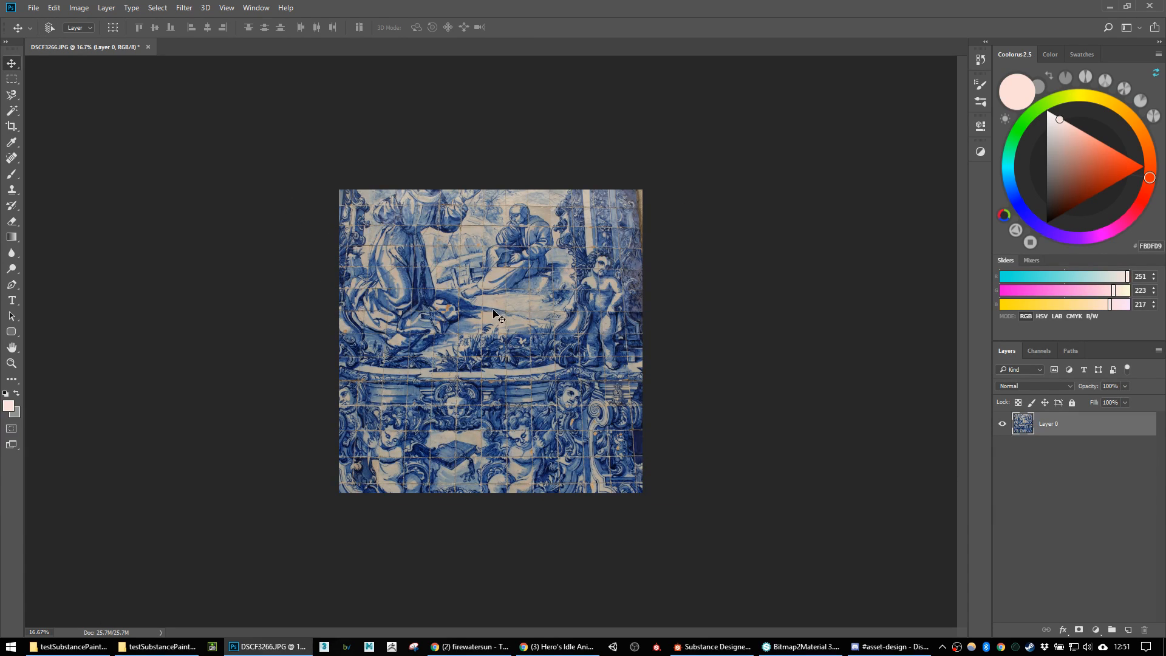
Step: Check the cropped image's pixel dimensions in Image Size and leave them as they are
{"action": "left_click", "coordinate": [185, 8]}
{"action": "mouse_move", "coordinate": [212, 247]}
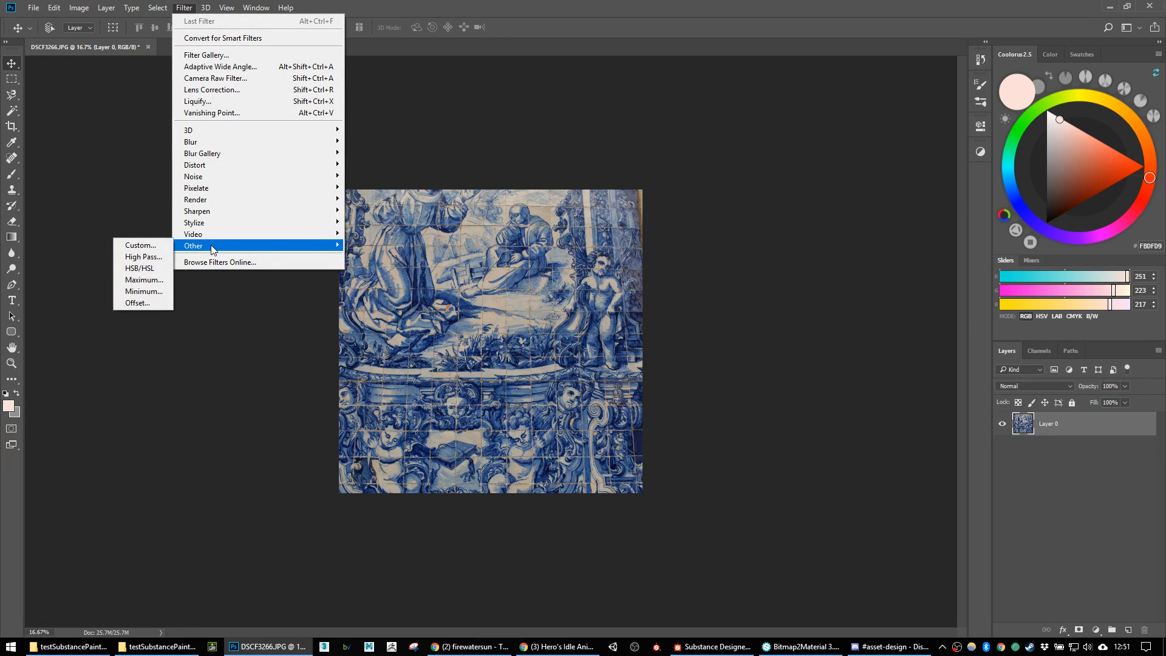
{"action": "left_click", "coordinate": [138, 303]}
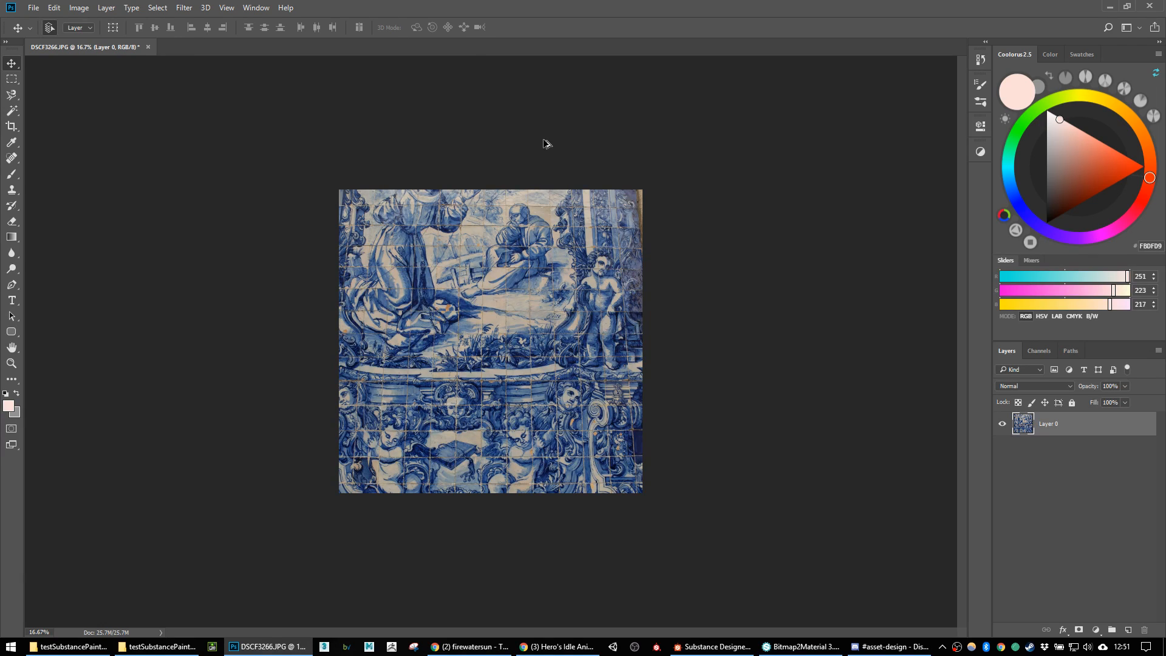
{"action": "key", "text": "ctrl+alt+i"}
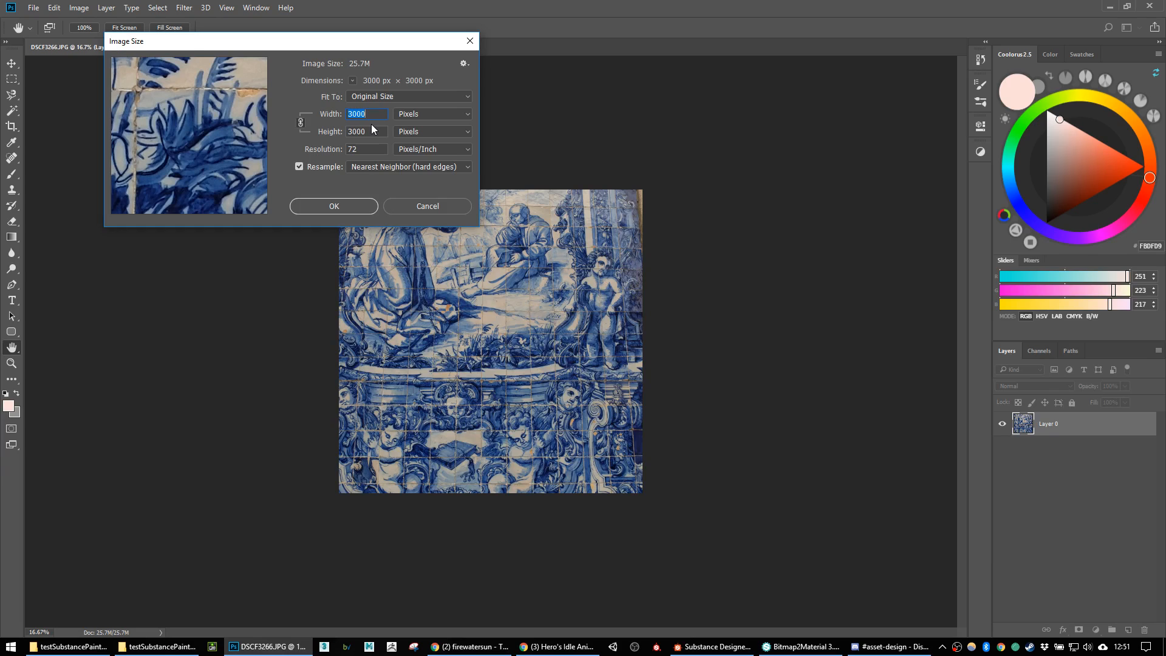
{"action": "left_click", "coordinate": [452, 207]}
Step: Try the Offset filter with 1500 pixels right, 1500 pixels down and Wrap Around, and undo it
{"action": "left_click", "coordinate": [186, 8]}
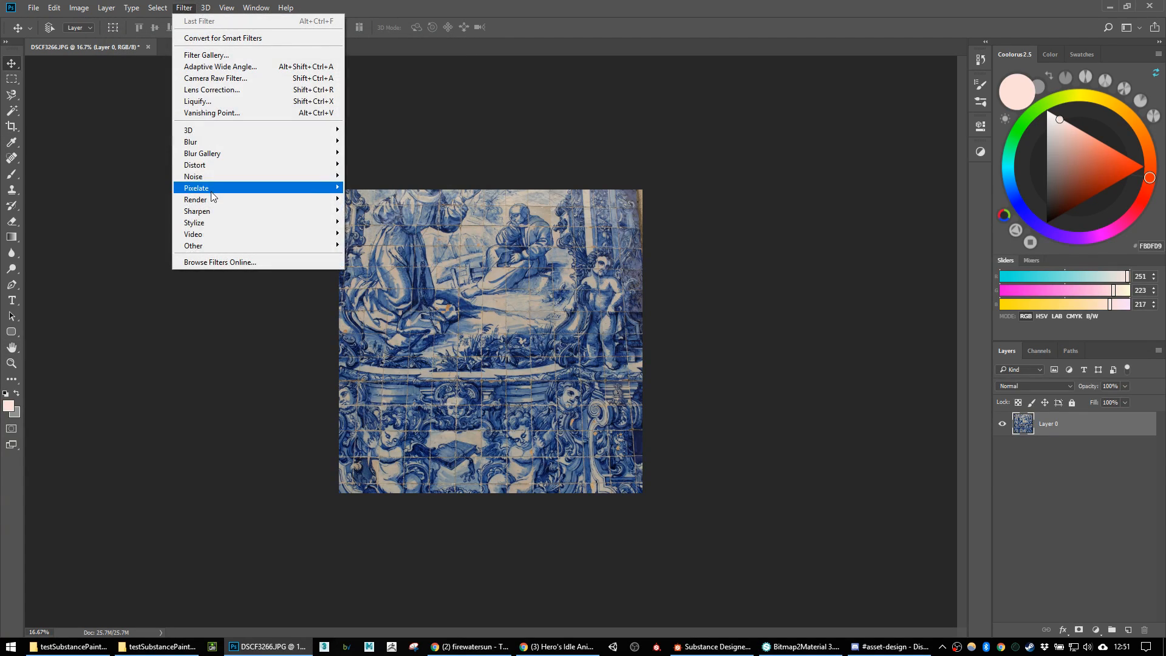
{"action": "mouse_move", "coordinate": [240, 246]}
{"action": "left_click", "coordinate": [146, 302]}
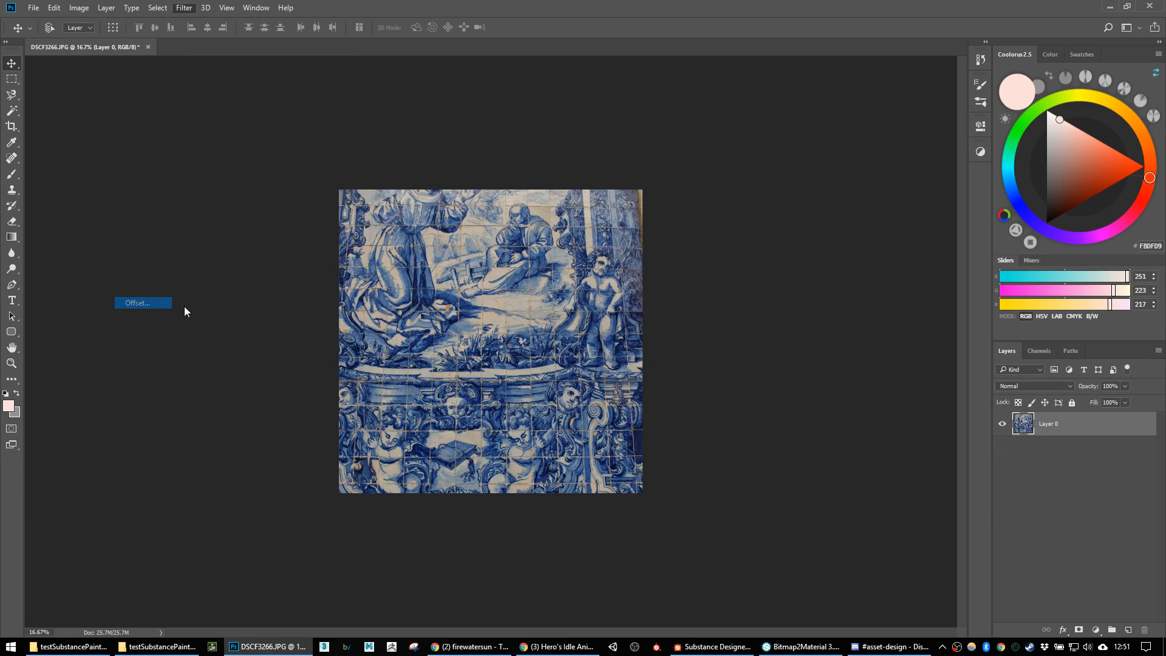
{"action": "type", "text": "1"}
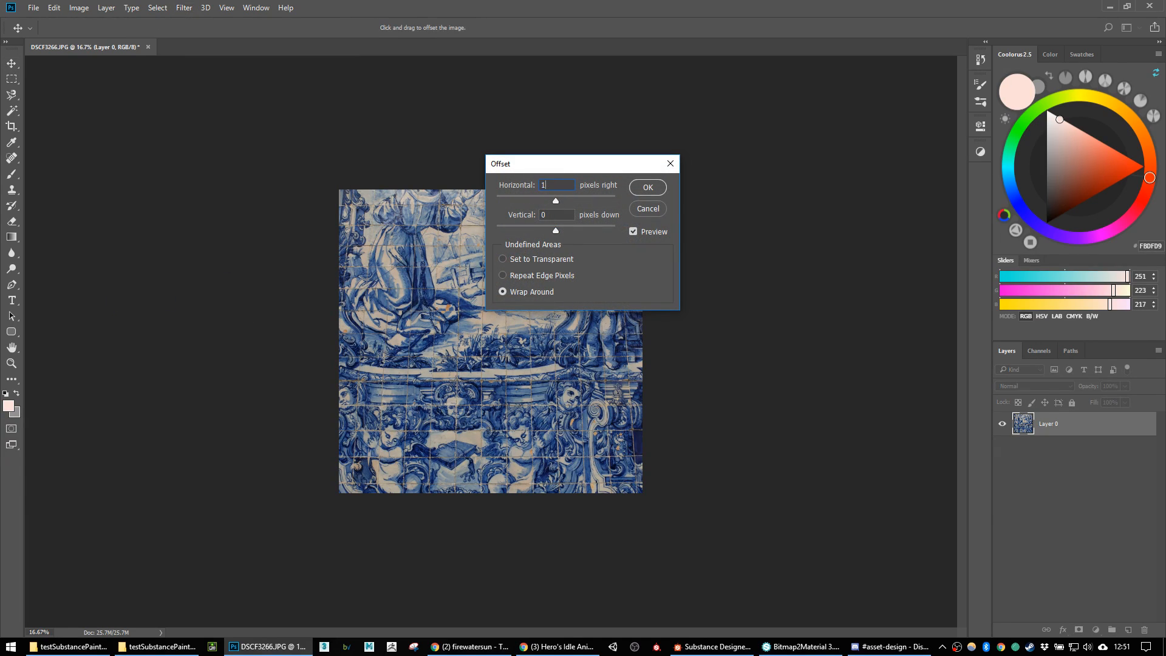
{"action": "type", "text": "5"}
{"action": "type", "text": "155"}
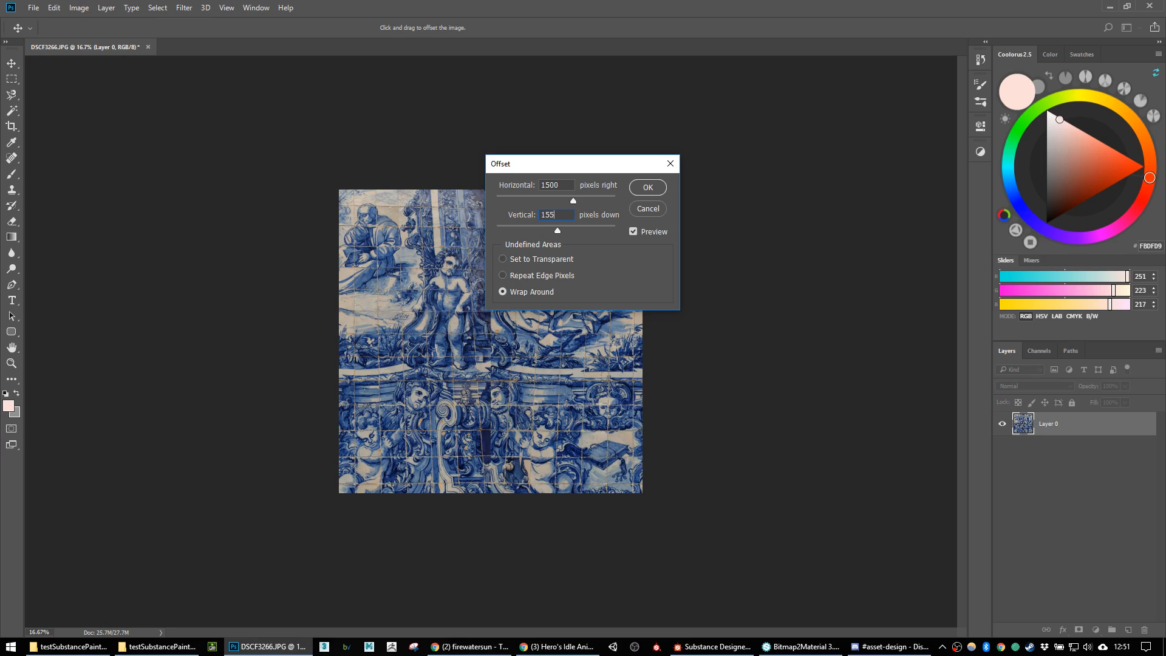
{"action": "key", "text": "BackSpace"}
{"action": "type", "text": "0"}
{"action": "key", "text": "Return"}
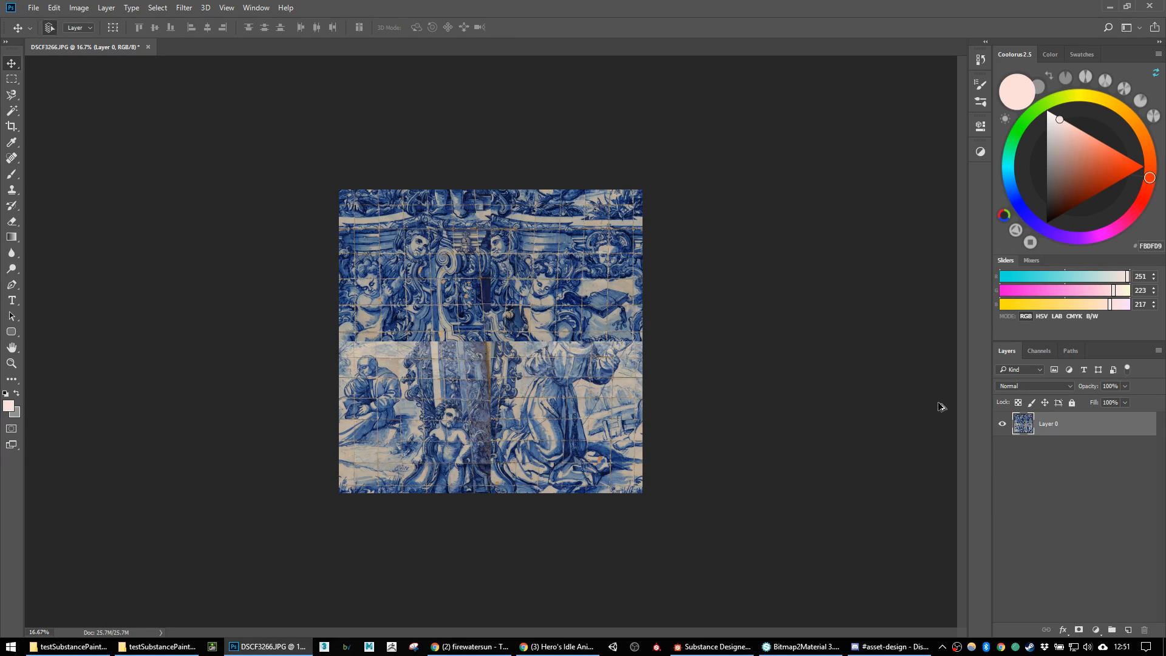
{"action": "key", "text": "ctrl+z"}
Step: Brush a red mark in the upper-left corner of the photo and a bright green mark in its lower-right corner
{"action": "key", "text": "b"}
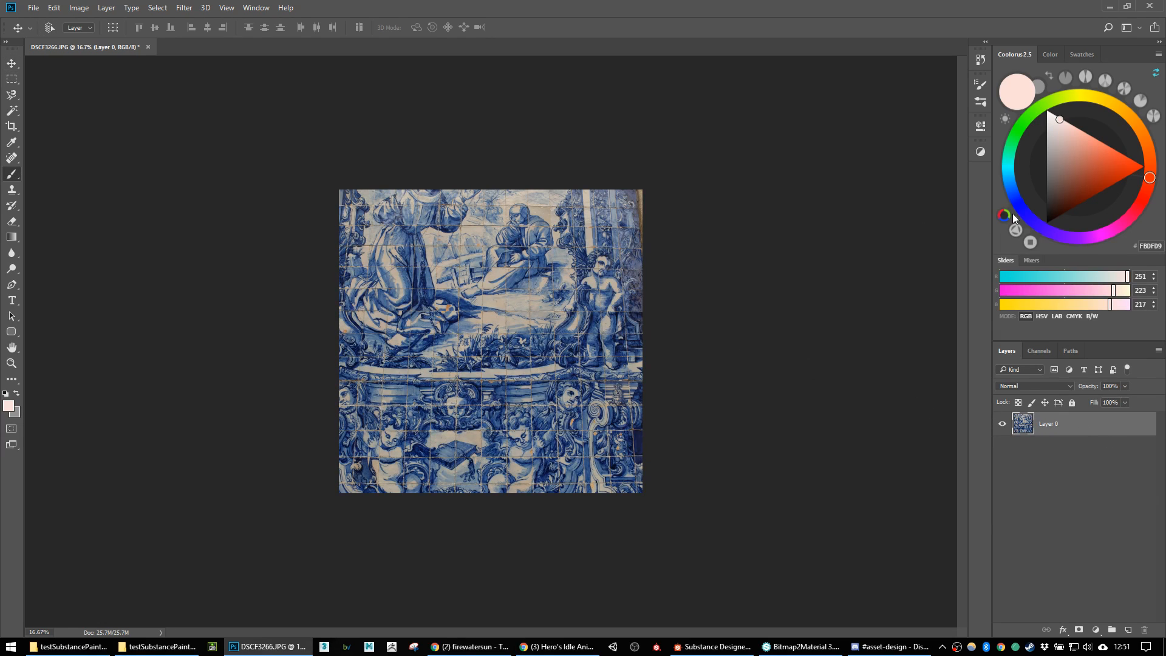
{"action": "left_click_drag", "start_coordinate": [1144, 190], "coordinate": [1124, 208]}
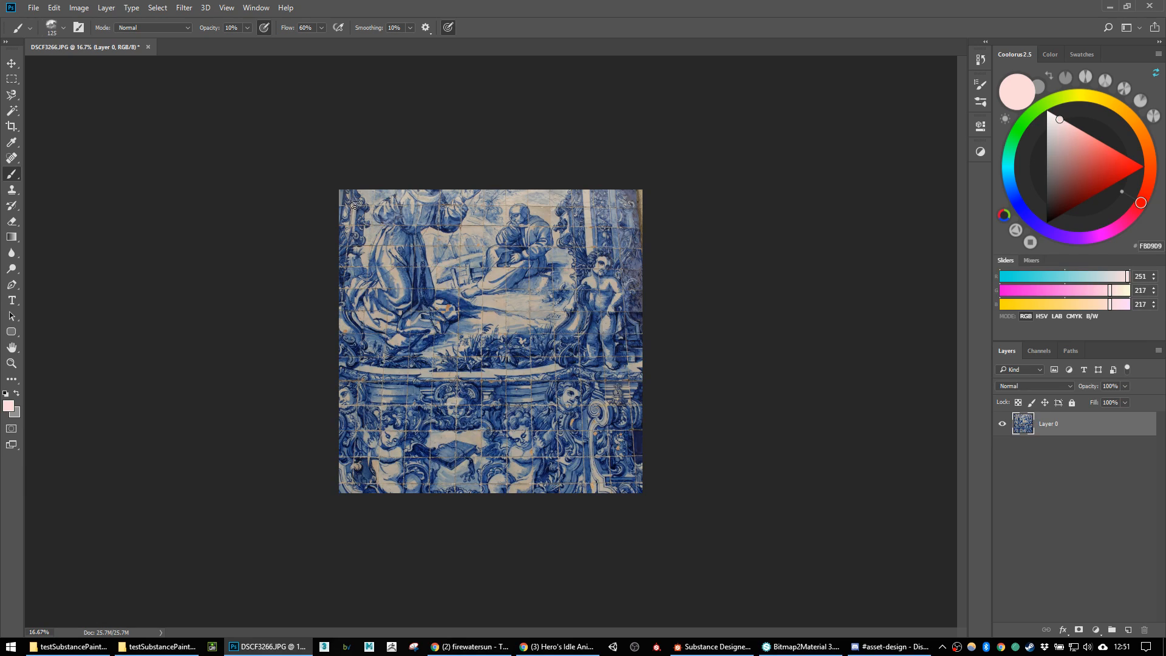
{"action": "left_click_drag", "start_coordinate": [357, 203], "coordinate": [361, 214]}
{"action": "left_click", "coordinate": [1143, 167]}
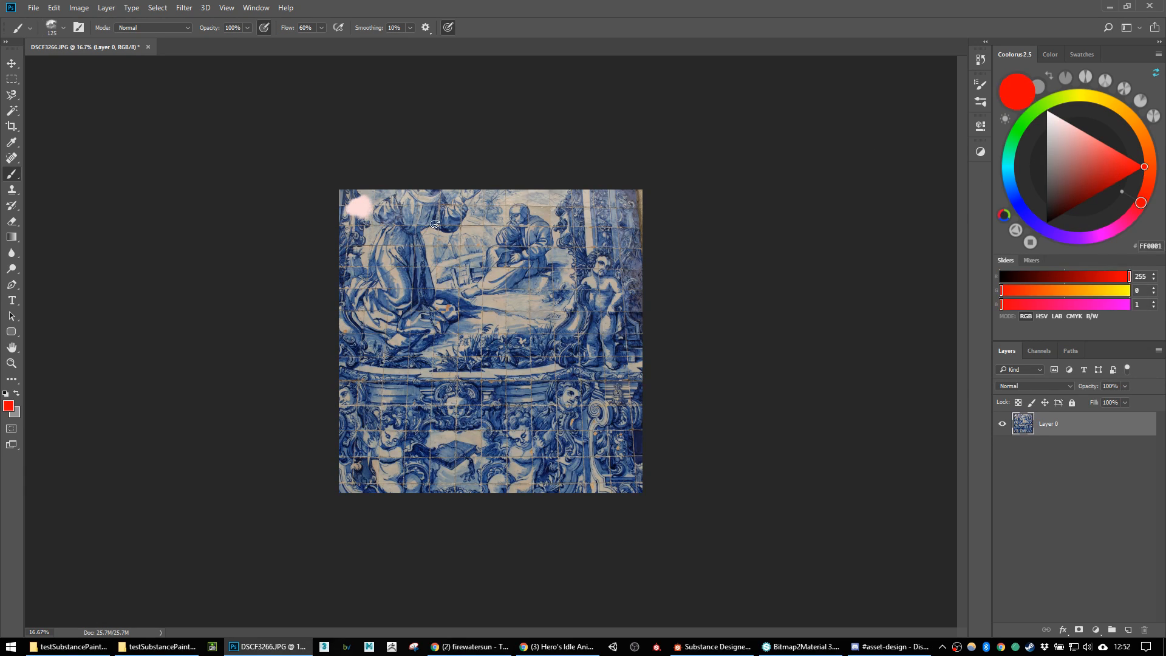
{"action": "left_click_drag", "start_coordinate": [359, 209], "coordinate": [375, 204]}
{"action": "left_click", "coordinate": [1039, 106]}
{"action": "left_click", "coordinate": [632, 479]}
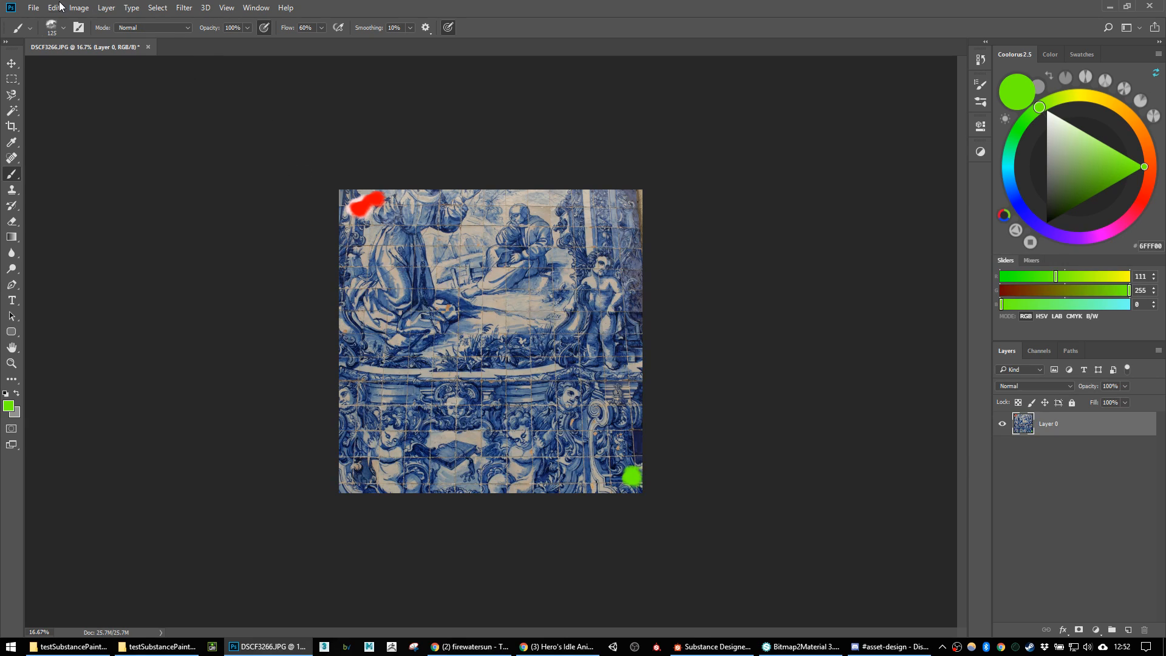
Step: Apply the Offset filter to the marked photo so its wrapped outer edges meet in the middle of the canvas
{"action": "left_click", "coordinate": [184, 7]}
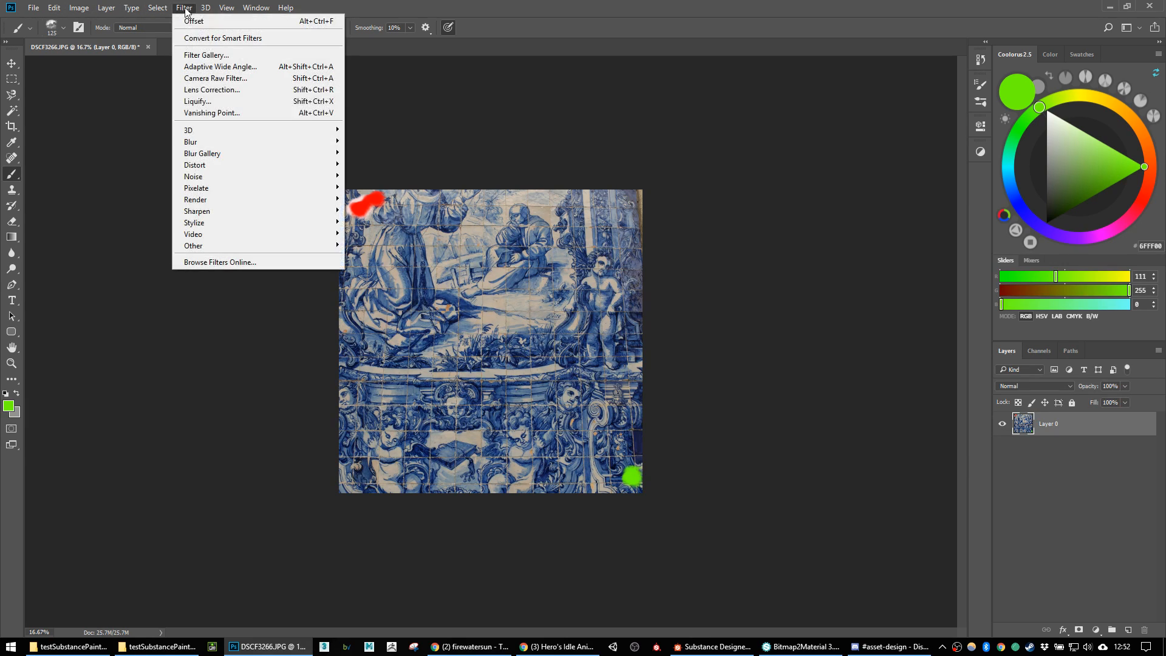
{"action": "mouse_move", "coordinate": [244, 249]}
{"action": "left_click", "coordinate": [144, 302]}
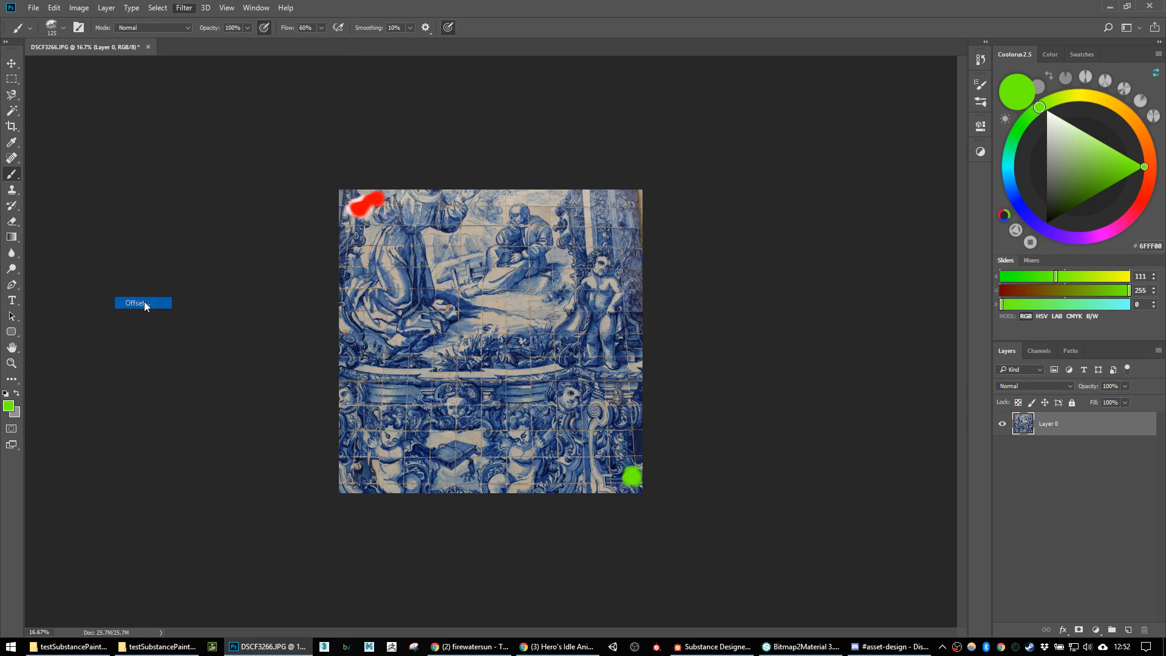
{"action": "left_click_drag", "start_coordinate": [611, 168], "coordinate": [837, 200]}
{"action": "left_click", "coordinate": [886, 225]}
Step: Clone tile detail over the green mark and the upper half of the vertical seam with a 300-pixel Clone Stamp
{"action": "key", "text": "b"}
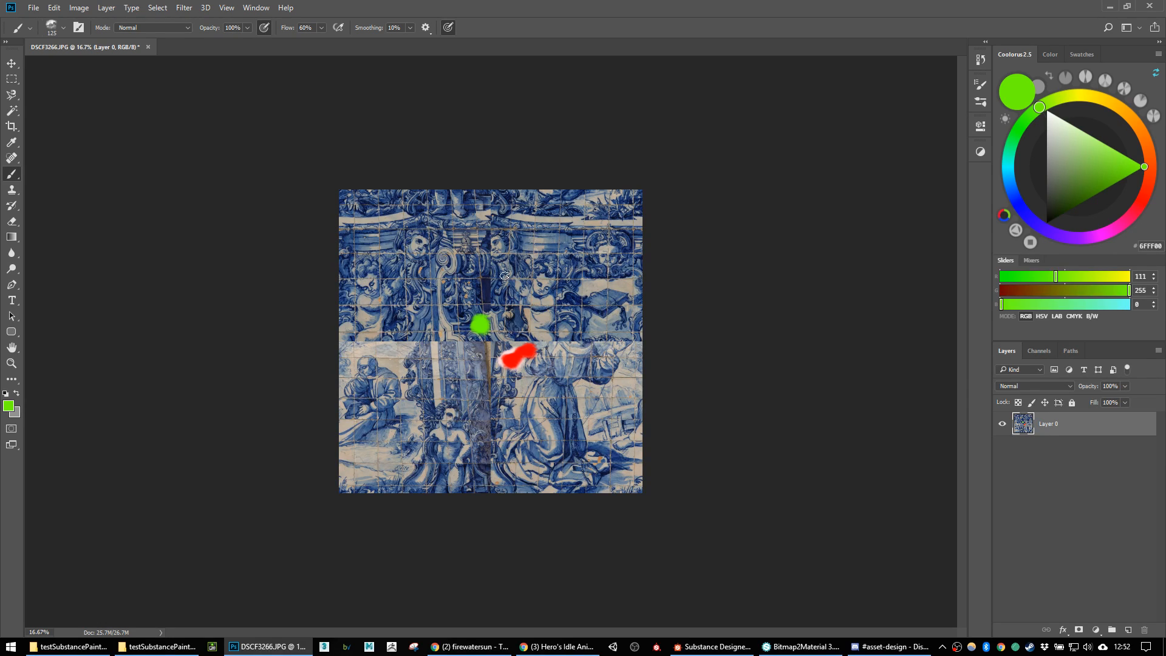
{"action": "left_click", "coordinate": [12, 192]}
{"action": "left_click", "coordinate": [68, 190]}
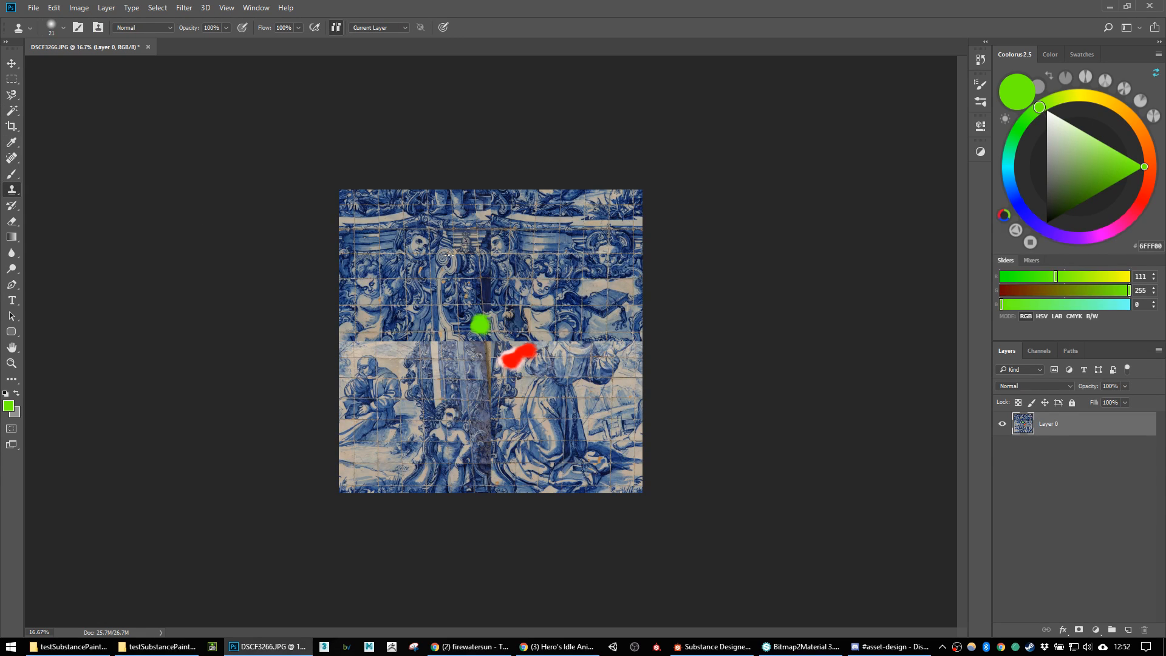
{"action": "scroll", "coordinate": [480, 290], "scroll_direction": "up", "scroll_amount": 2, "text": "alt"}
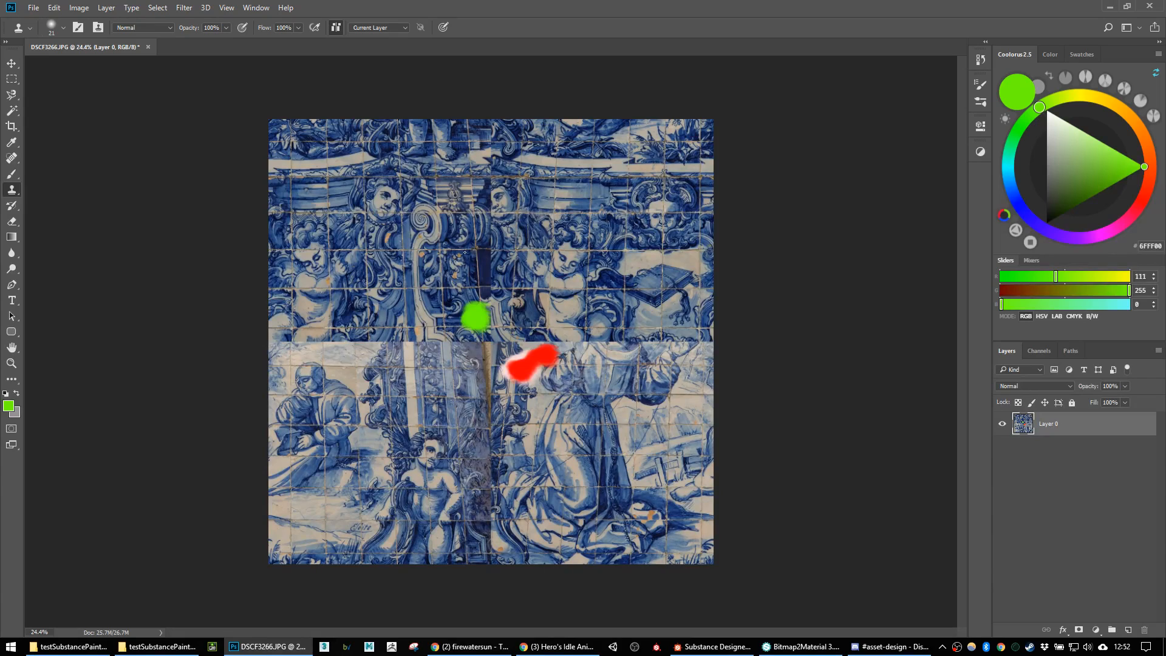
{"action": "key", "text": "bracketright"}
{"action": "key", "text": "bracketright"}
{"action": "key", "text": "bracketright"}
{"action": "key", "text": "bracketright"}
{"action": "key", "text": "bracketright"}
{"action": "key", "text": "bracketright"}
{"action": "key", "text": "bracketright"}
{"action": "key", "text": "bracketright"}
{"action": "mouse_move", "coordinate": [498, 188]}
{"action": "left_mouse_down"}
{"action": "mouse_move", "coordinate": [486, 153]}
{"action": "mouse_move", "coordinate": [477, 157]}
{"action": "mouse_move", "coordinate": [458, 210]}
{"action": "mouse_move", "coordinate": [488, 243]}
{"action": "mouse_move", "coordinate": [485, 285]}
{"action": "mouse_move", "coordinate": [472, 288]}
{"action": "mouse_move", "coordinate": [479, 331]}
{"action": "mouse_move", "coordinate": [491, 316]}
{"action": "mouse_move", "coordinate": [422, 349]}
{"action": "mouse_move", "coordinate": [479, 358]}
{"action": "left_mouse_up"}
{"action": "left_click", "coordinate": [505, 204], "text": "alt"}
Step: Clone ornament from the upper middle of the photo over the left half of the horizontal seam
{"action": "left_click", "coordinate": [465, 306], "text": "alt"}
{"action": "left_click_drag", "start_coordinate": [377, 340], "coordinate": [418, 346]}
{"action": "left_click", "coordinate": [458, 250], "text": "alt"}
{"action": "left_click_drag", "start_coordinate": [343, 338], "coordinate": [287, 346]}
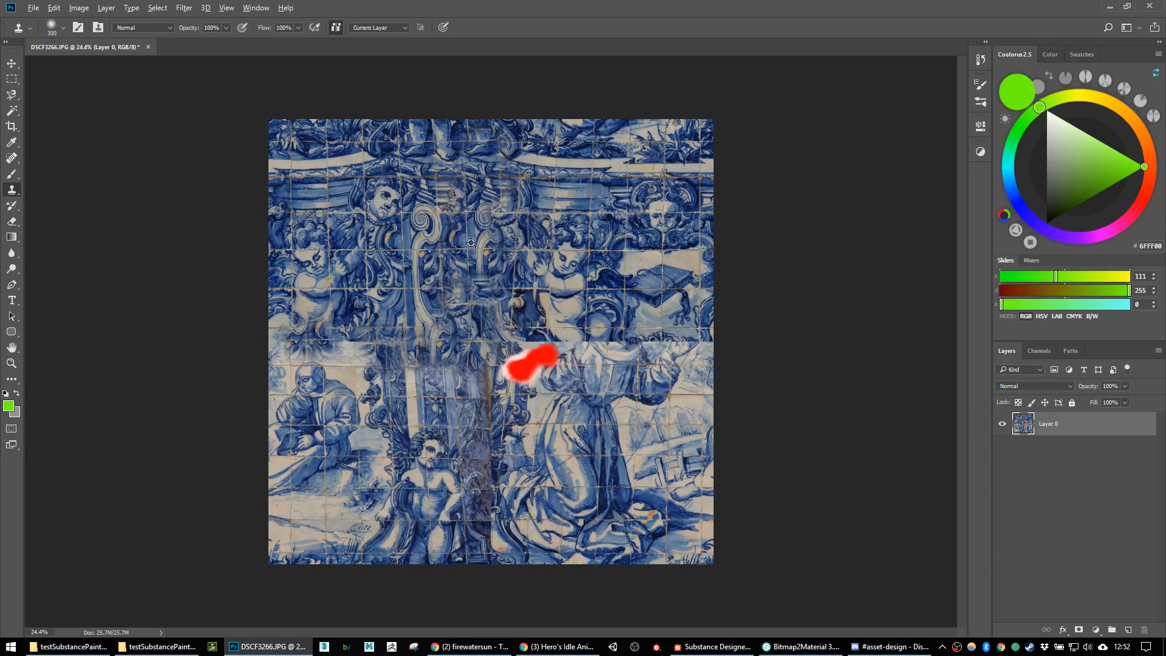
Step: Clone over the centre and right half of the horizontal seam, covering part of the red mark
{"action": "mouse_move", "coordinate": [501, 340]}
{"action": "left_mouse_down"}
{"action": "mouse_move", "coordinate": [556, 352]}
{"action": "mouse_move", "coordinate": [492, 395]}
{"action": "left_mouse_up"}
{"action": "left_click", "coordinate": [435, 291], "text": "alt"}
{"action": "left_click", "coordinate": [521, 288], "text": "alt"}
{"action": "mouse_move", "coordinate": [567, 354]}
{"action": "left_mouse_down"}
{"action": "mouse_move", "coordinate": [552, 339]}
{"action": "mouse_move", "coordinate": [580, 352]}
{"action": "mouse_move", "coordinate": [632, 338]}
{"action": "mouse_move", "coordinate": [695, 349]}
{"action": "mouse_move", "coordinate": [662, 343]}
{"action": "left_mouse_up"}
{"action": "left_click", "coordinate": [451, 280], "text": "alt"}
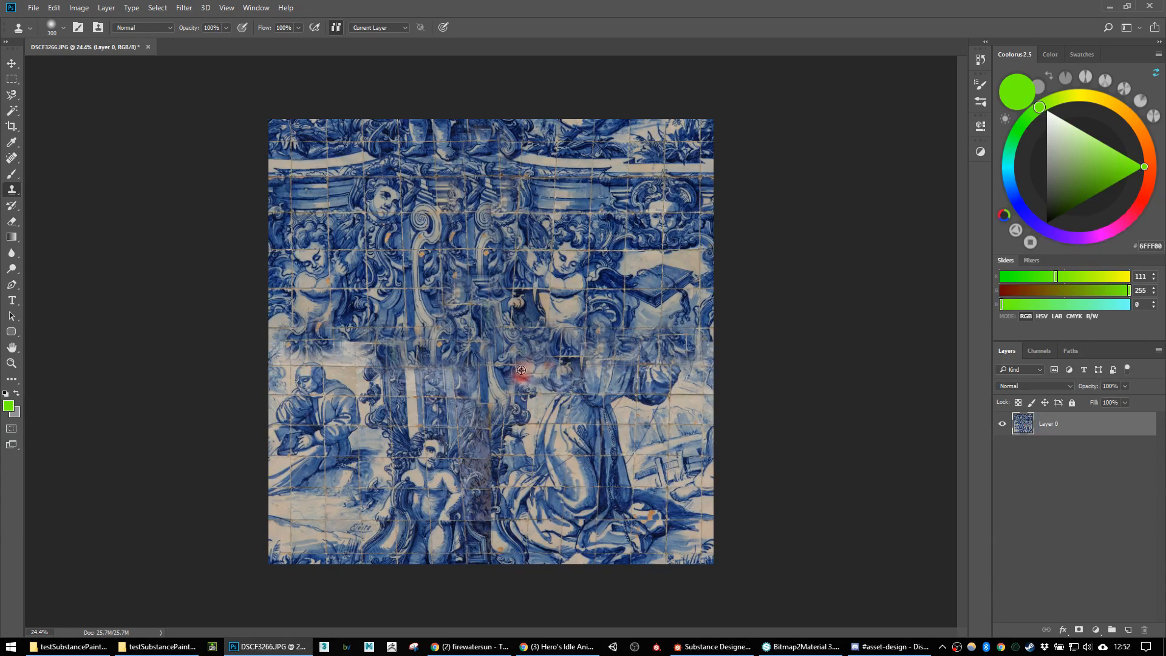
Step: Clone neighbouring tile detail down along the lower half of the vertical seam
{"action": "left_click", "coordinate": [463, 392], "text": "alt"}
{"action": "left_click_drag", "start_coordinate": [486, 381], "coordinate": [495, 541]}
{"action": "left_click", "coordinate": [486, 498], "text": "alt"}
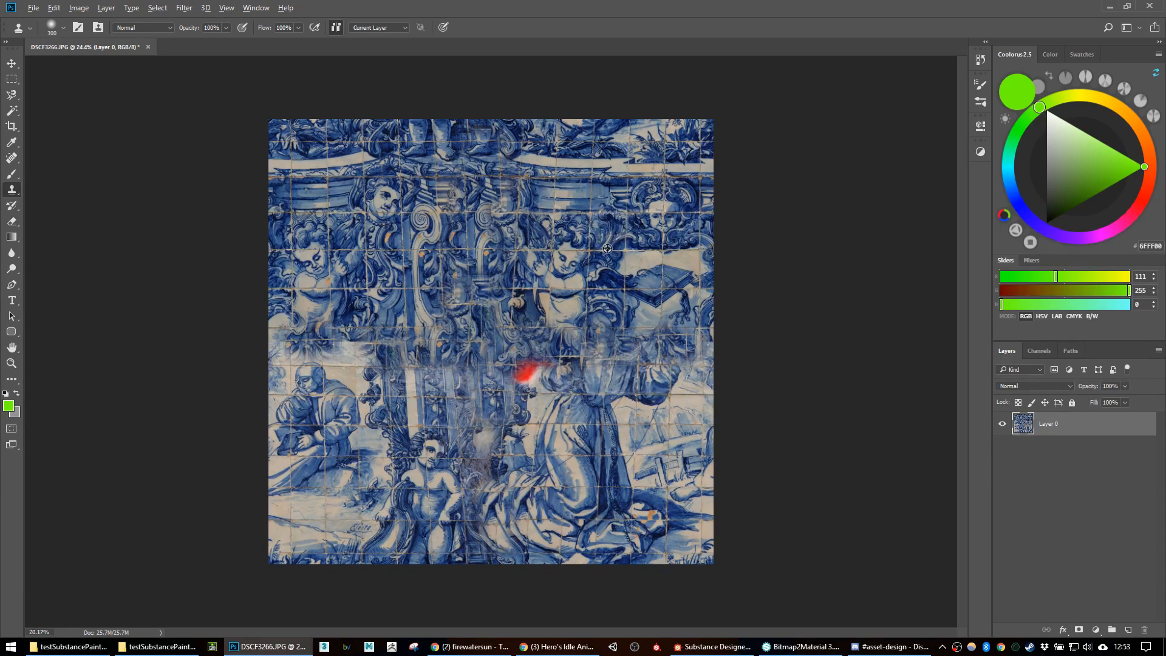
Step: Clone ornament over the rest of the red mark with the Clone Stamp
{"action": "key", "text": "ctrl+minus"}
{"action": "key", "text": "v"}
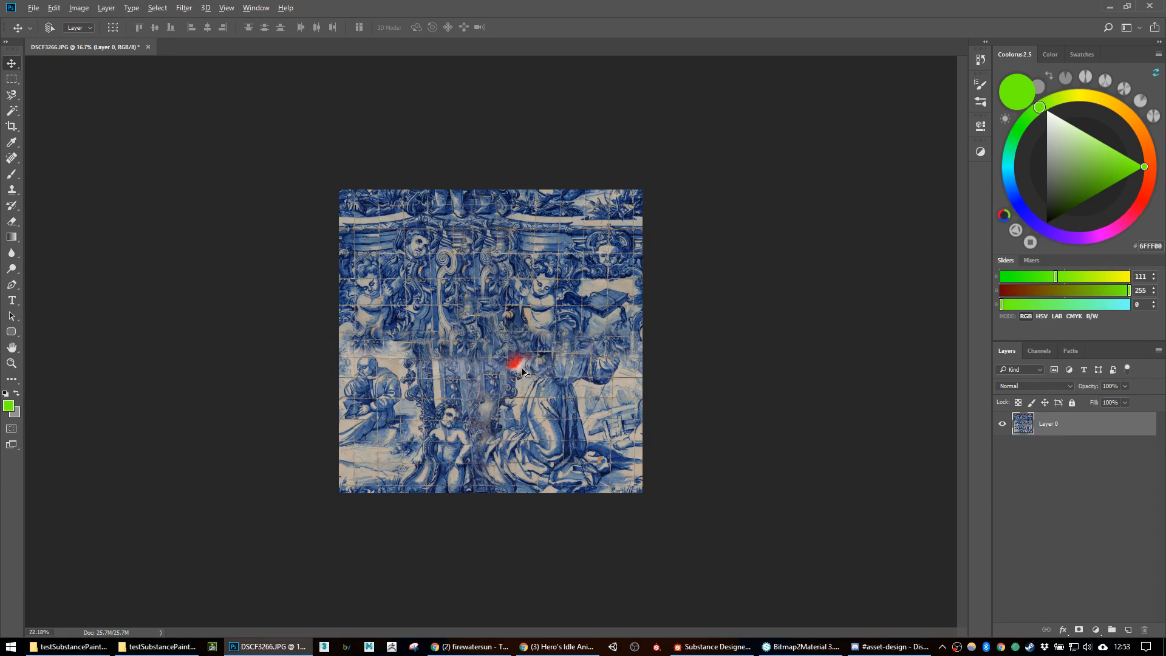
{"action": "key", "text": "ctrl+plus"}
{"action": "key", "text": "b"}
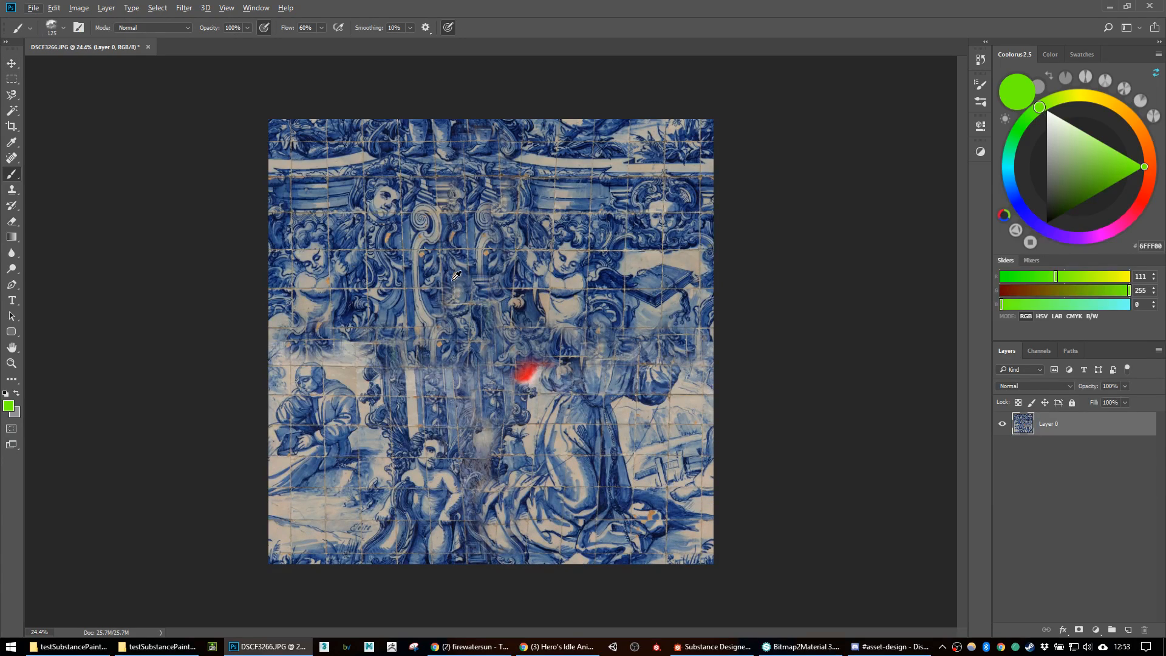
{"action": "left_click", "coordinate": [10, 192]}
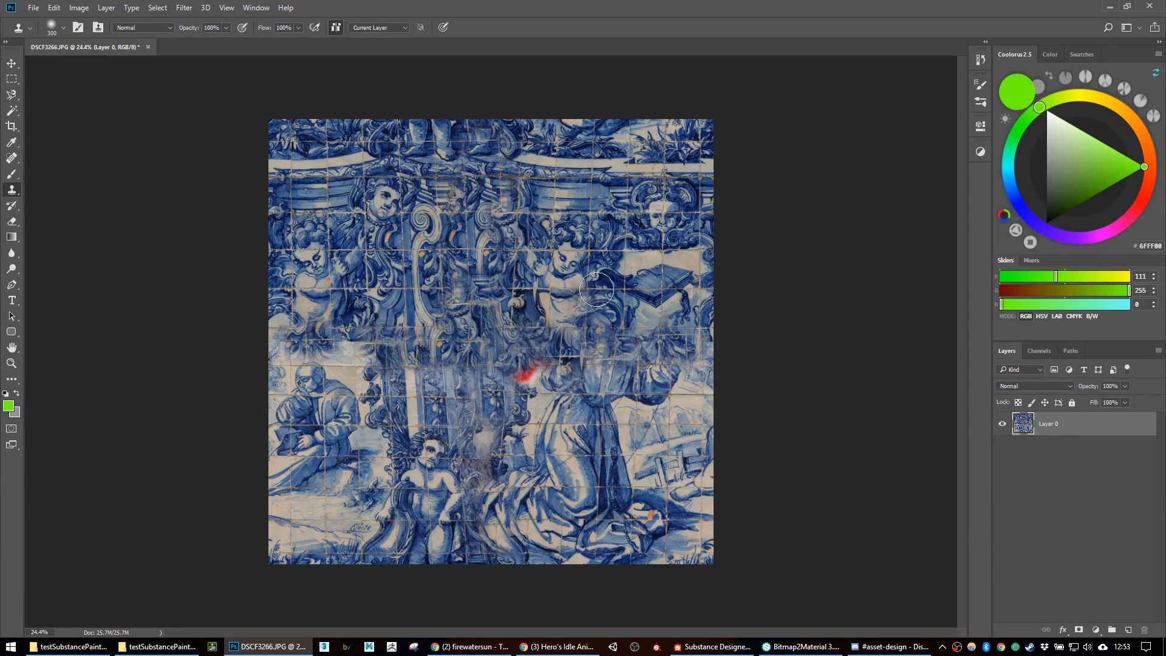
{"action": "left_click", "coordinate": [408, 257], "text": "alt"}
{"action": "left_click_drag", "start_coordinate": [536, 372], "coordinate": [519, 380]}
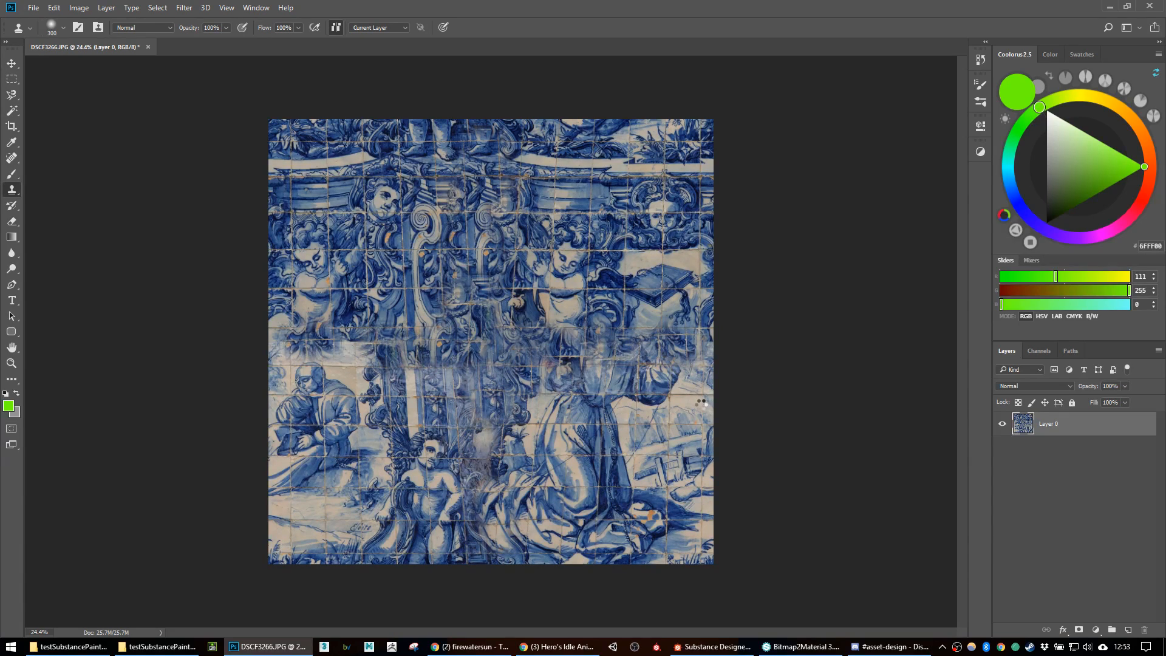
Step: Repeat the last Offset filter on the retouched photo to shift its cleaned seams back to the outer edges
{"action": "key", "text": "ctrl+f"}
{"action": "left_click", "coordinate": [189, 8]}
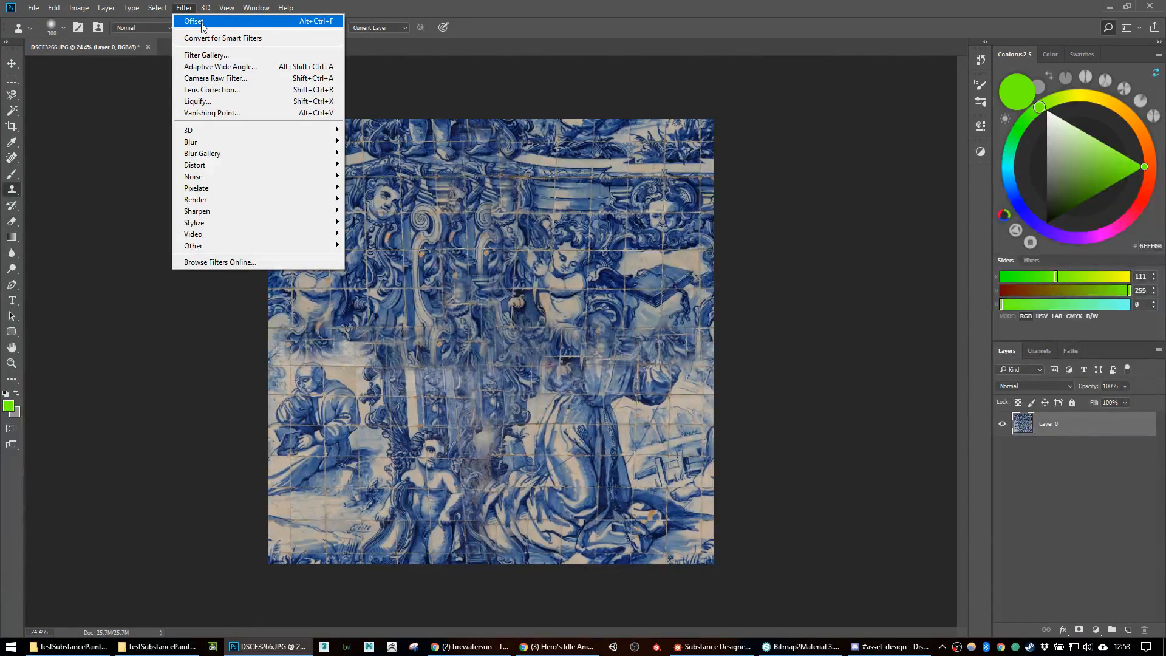
{"action": "left_click", "coordinate": [194, 21]}
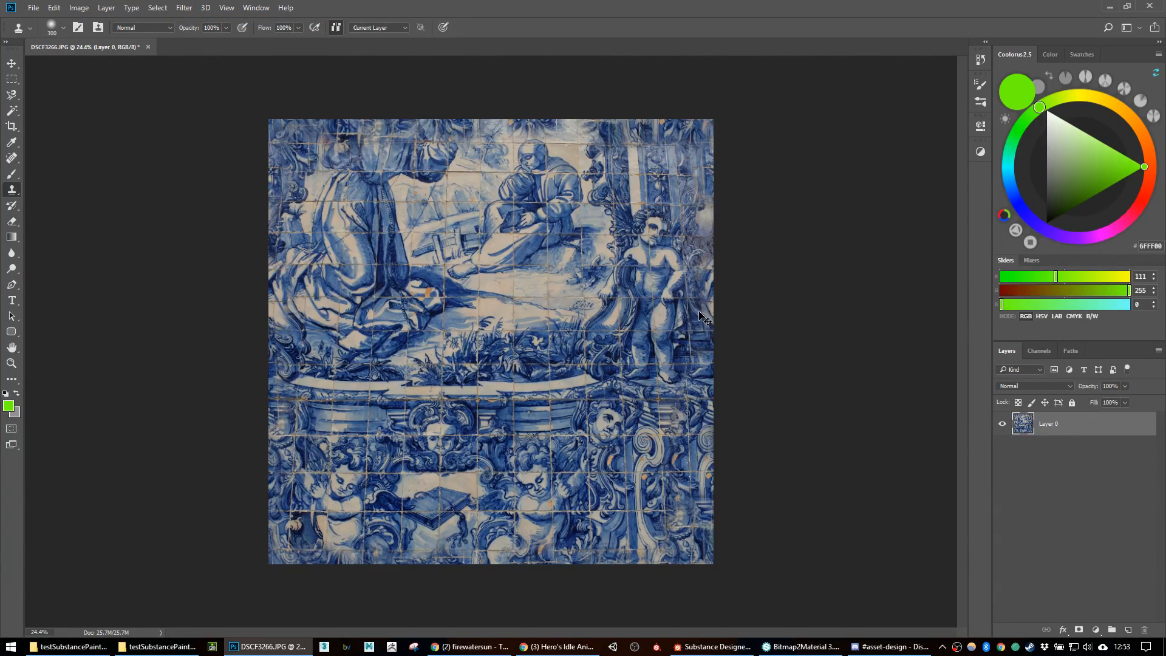
Step: Create a white 2560 x 2520 pixel document and copy the retouched picture into it as a new layer
{"action": "key", "text": "ctrl+n"}
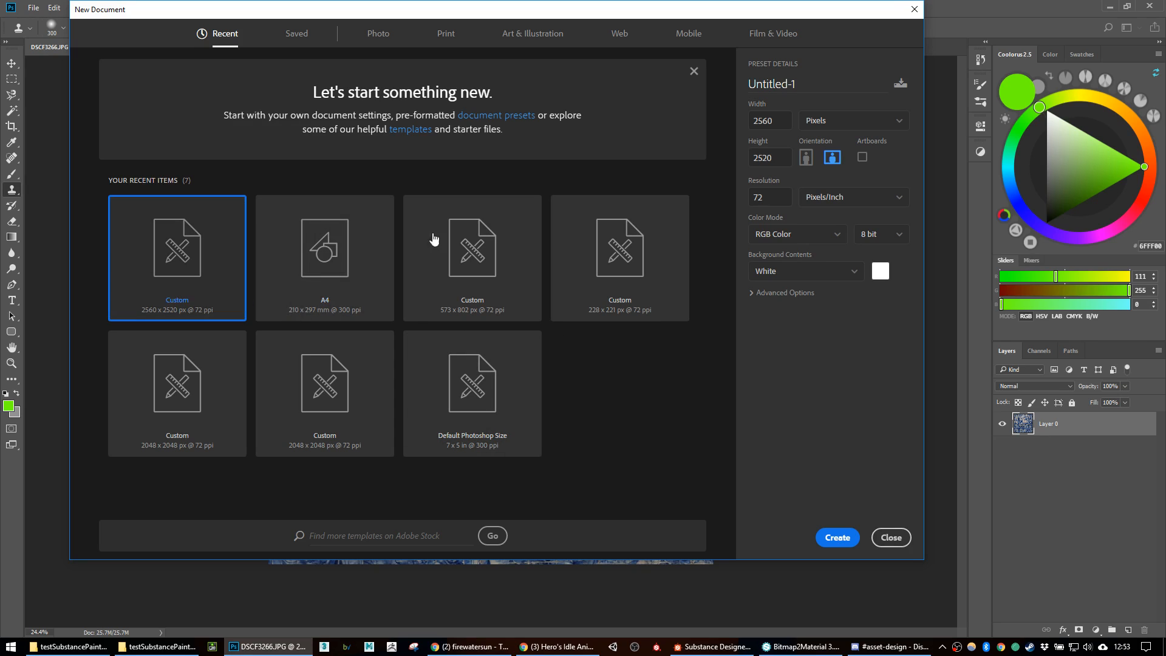
{"action": "left_click", "coordinate": [848, 541]}
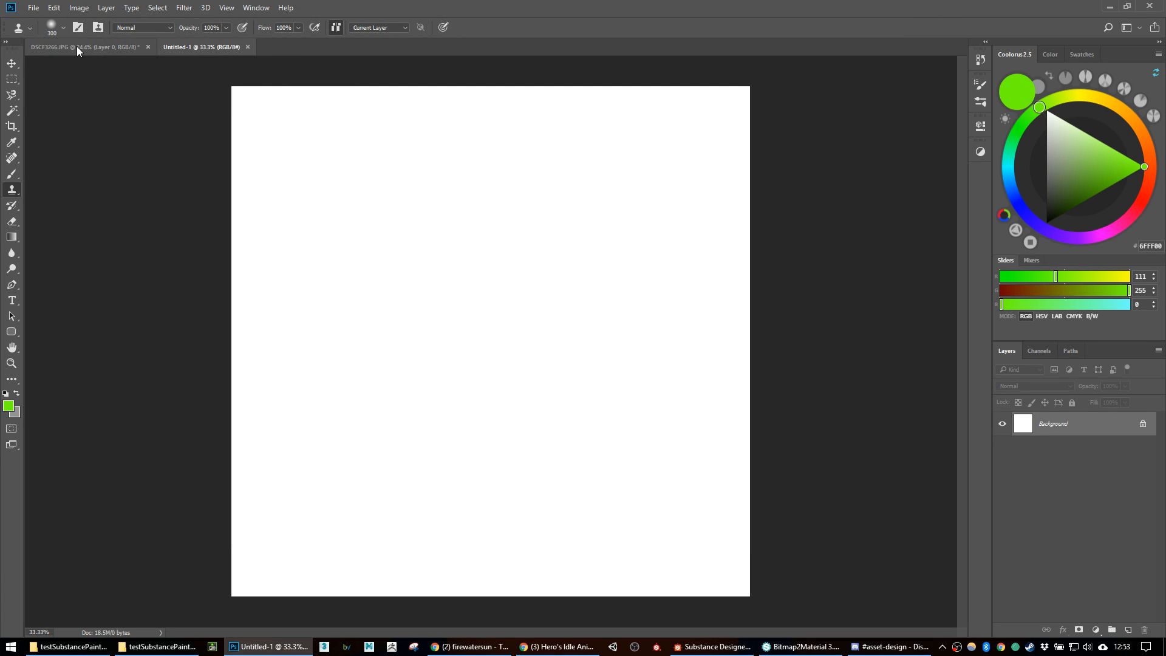
{"action": "left_click", "coordinate": [77, 48]}
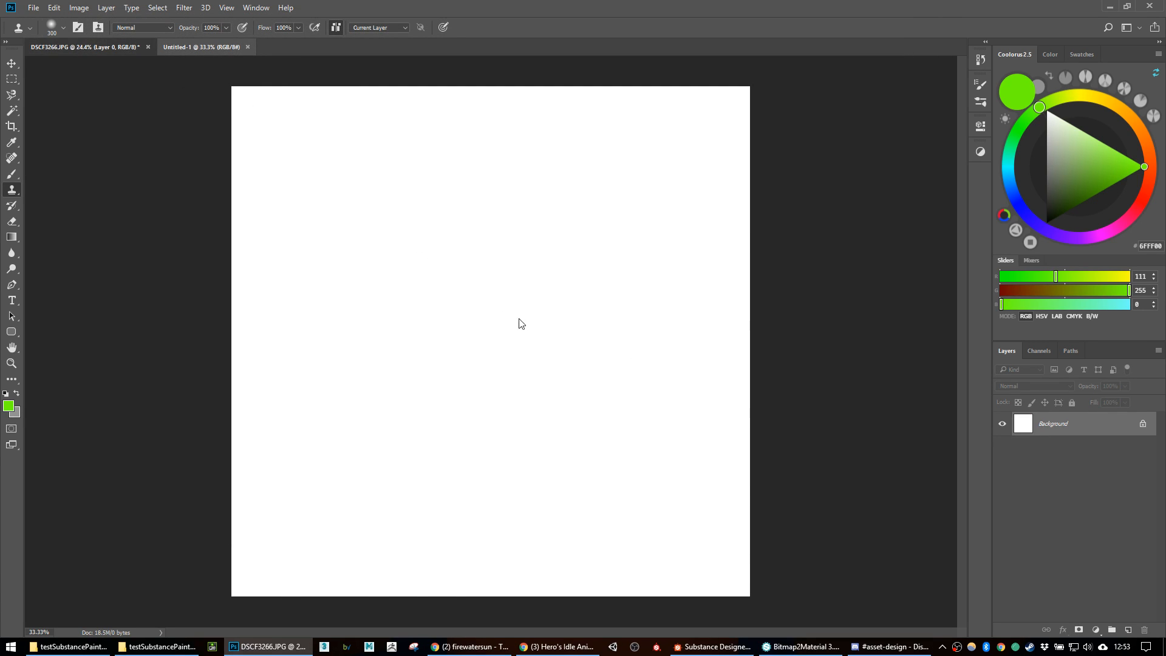
{"action": "key", "text": "v"}
{"action": "left_click_drag", "start_coordinate": [562, 359], "coordinate": [380, 182]}
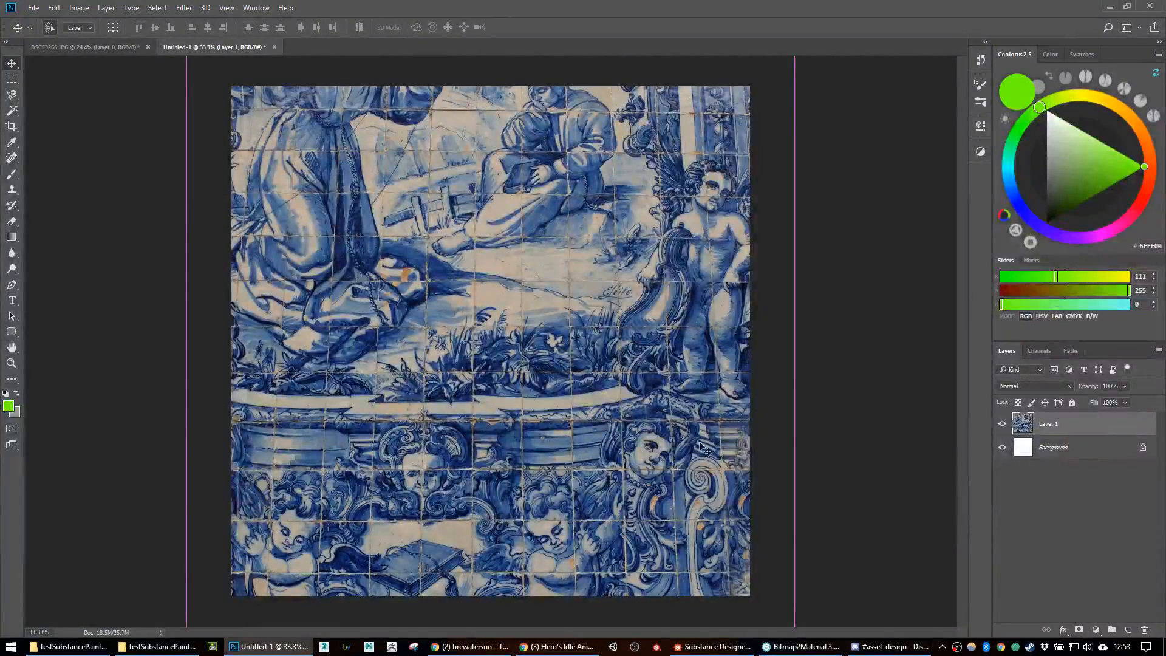
Step: Scale the copied picture proportionally to 16.67%
{"action": "key", "text": "ctrl+t"}
{"action": "left_click", "coordinate": [638, 355], "text": "alt"}
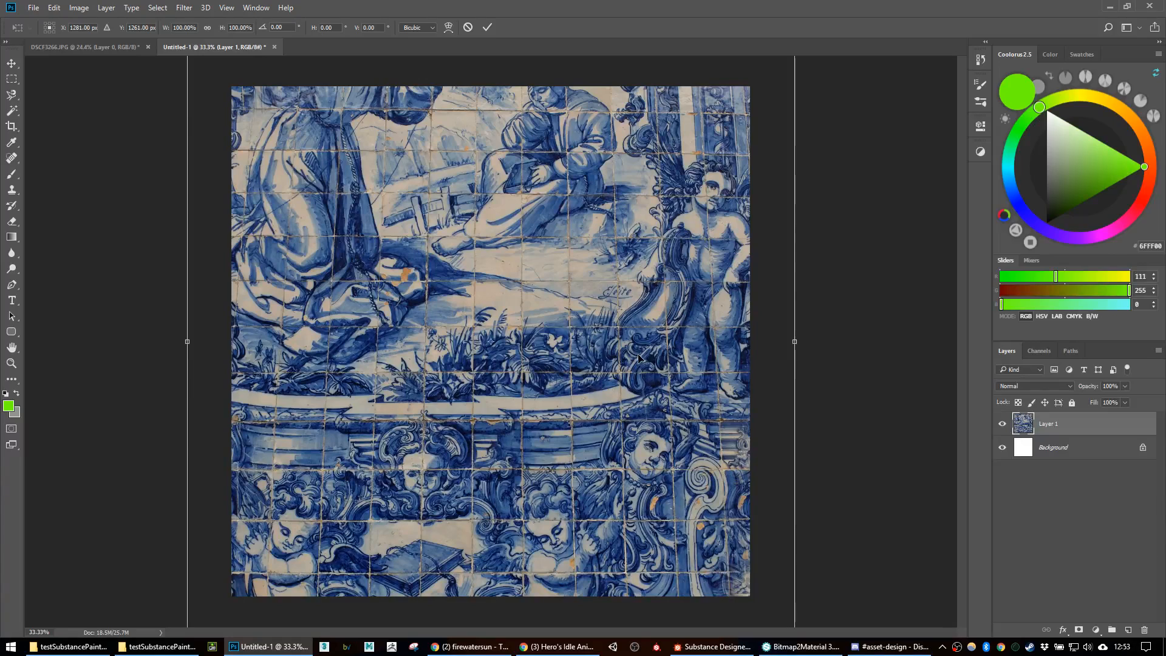
{"action": "key", "text": "ctrl+0"}
{"action": "left_click_drag", "start_coordinate": [651, 507], "coordinate": [544, 418], "text": "alt"}
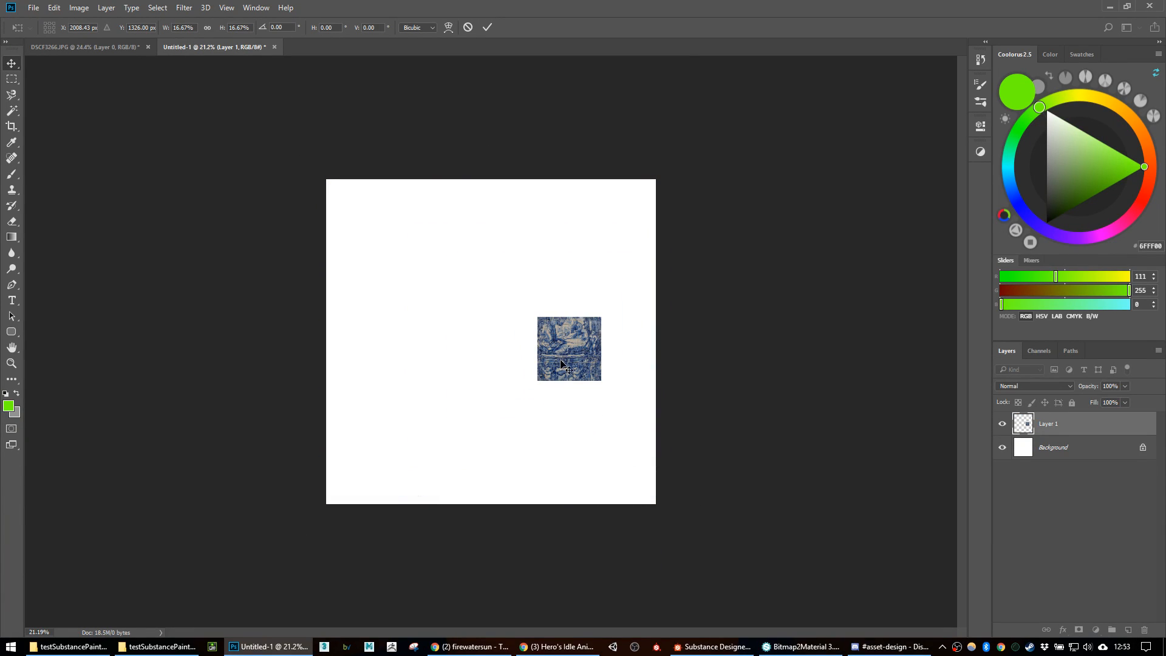
{"action": "key", "text": "Return"}
Step: Move the small picture to the upper part of the canvas and duplicate it twice into an edge-to-edge row of three
{"action": "left_click_drag", "start_coordinate": [564, 362], "coordinate": [606, 210]}
{"action": "key", "text": "ctrl+plus"}
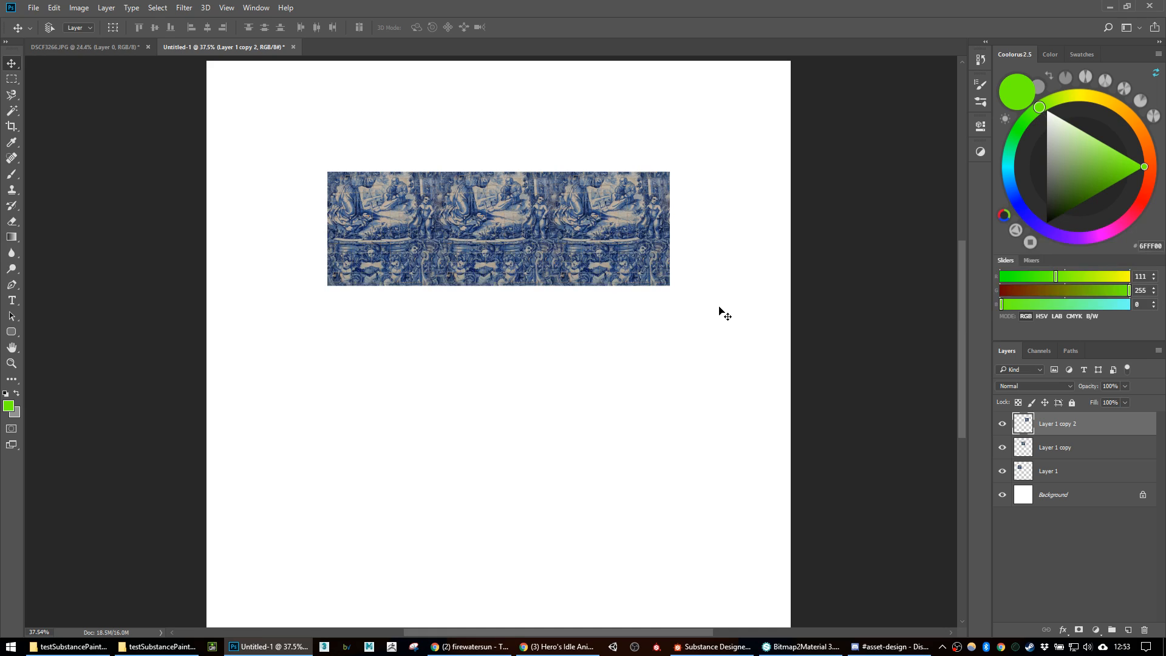
{"action": "key", "text": "Right"}
{"action": "key", "text": "Left"}
Step: Duplicate the three tile layers together as a second row directly beneath the first
{"action": "left_click", "coordinate": [1071, 473], "text": "shift"}
{"action": "left_click_drag", "start_coordinate": [607, 205], "coordinate": [633, 317], "text": "alt"}
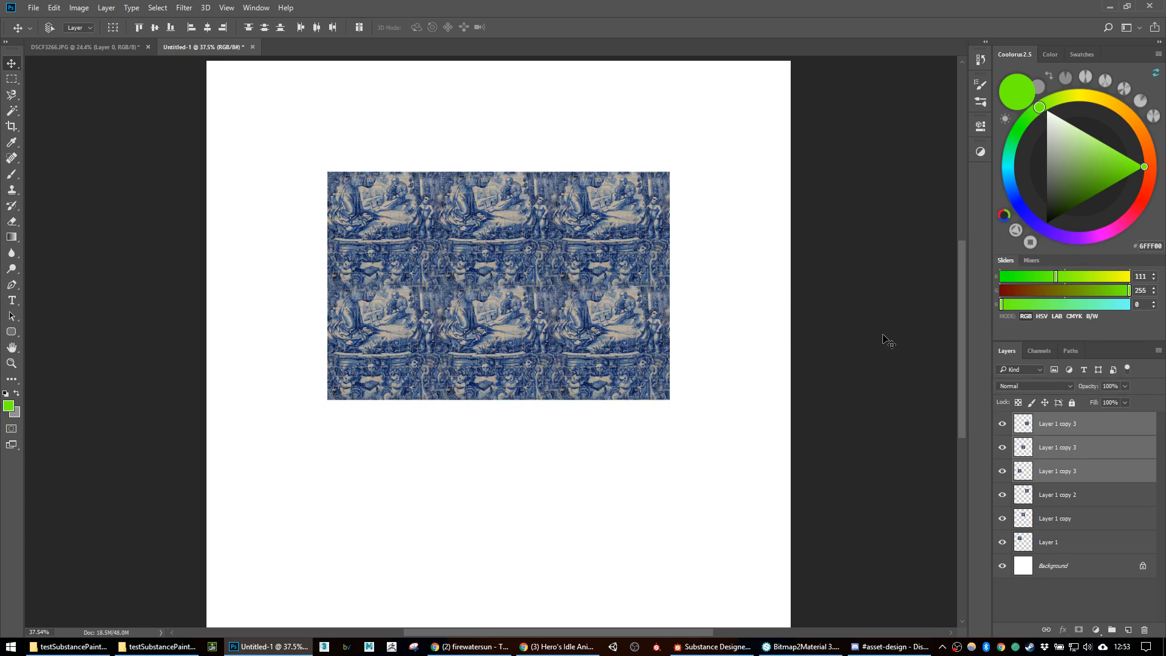
{"action": "scroll", "coordinate": [696, 260], "scroll_direction": "up", "scroll_amount": 2, "text": "alt"}
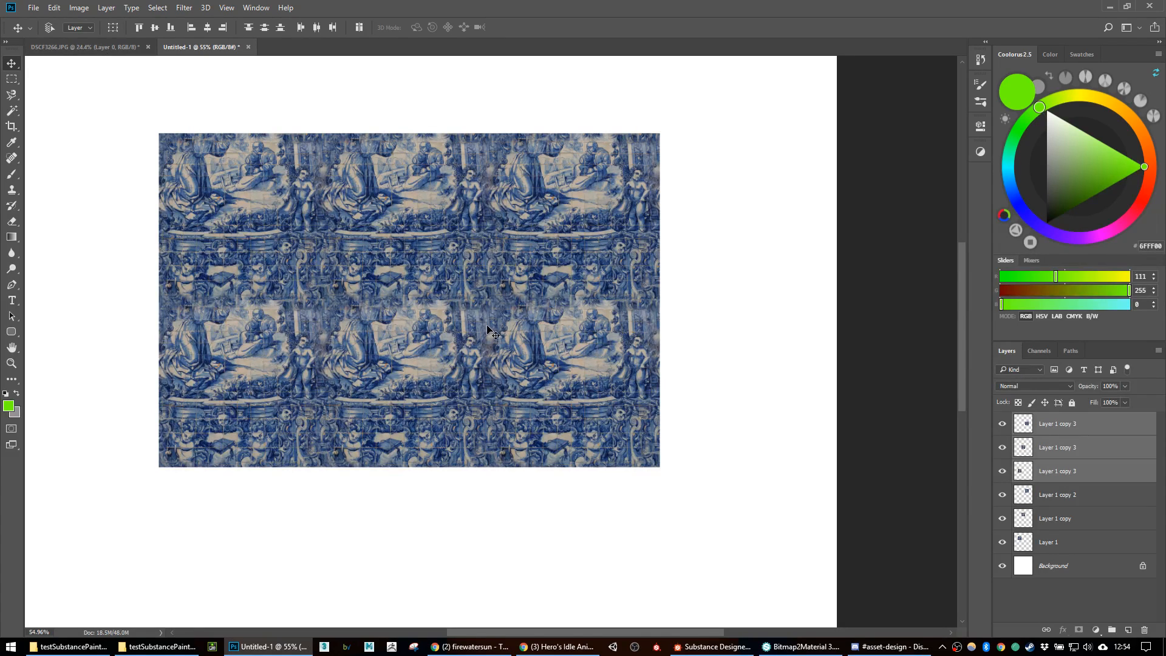
{"action": "scroll", "coordinate": [488, 330], "scroll_direction": "down", "scroll_amount": 1}
{"action": "scroll", "coordinate": [488, 330], "scroll_direction": "down", "scroll_amount": 1, "text": "alt"}
{"action": "key", "text": "ctrl"}
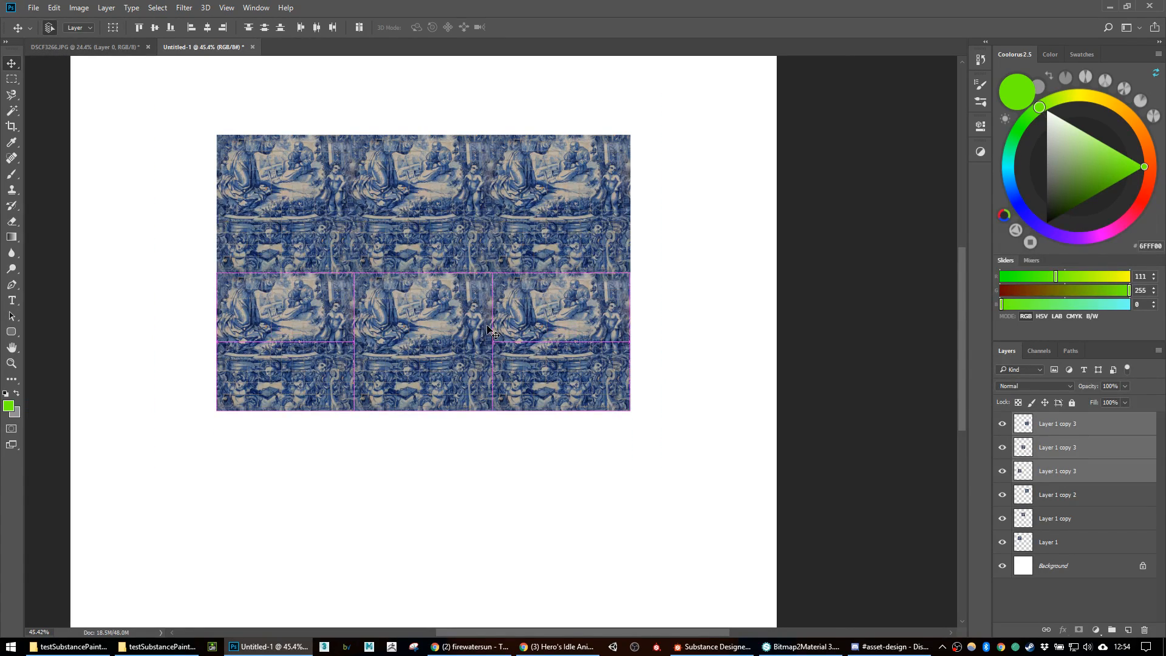
Step: Open Square.jpg and copy its picture into the Untitled-1 test document
{"action": "key", "text": "ctrl+o"}
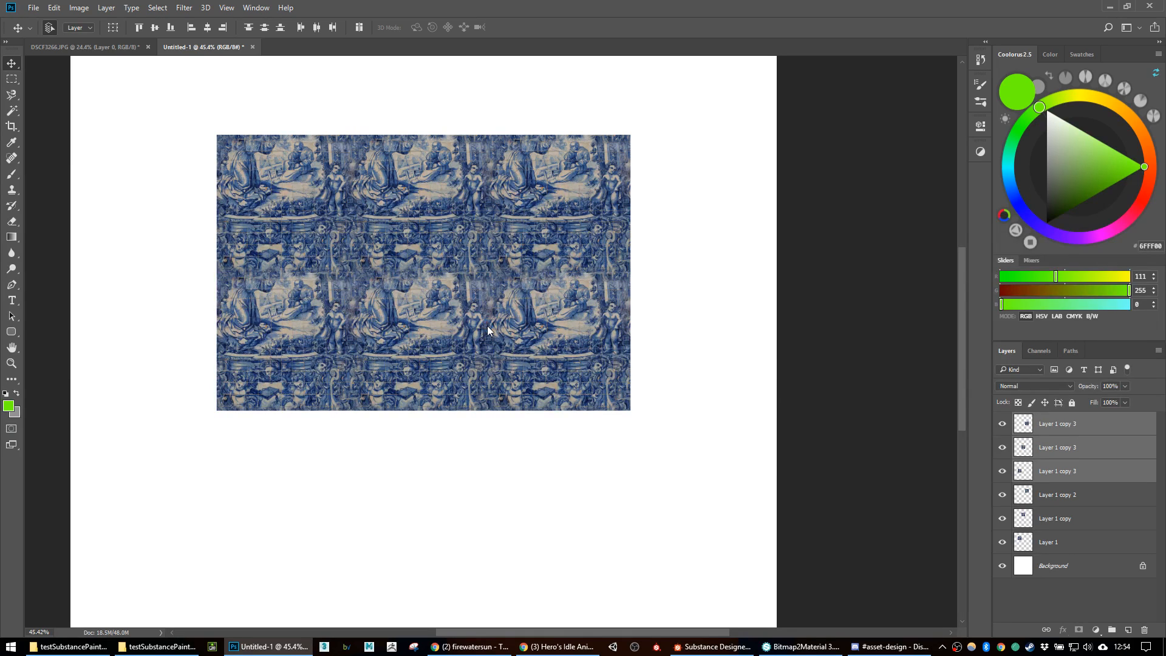
{"action": "double_click", "coordinate": [218, 115]}
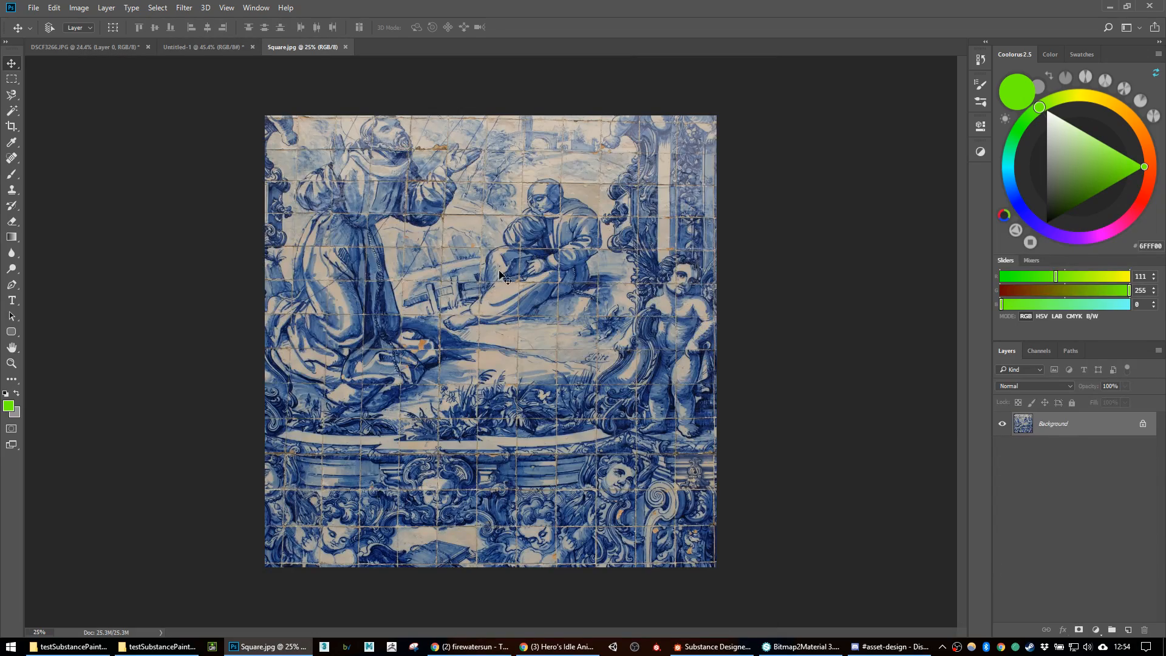
{"action": "left_click_drag", "start_coordinate": [444, 218], "coordinate": [510, 372], "text": "shift"}
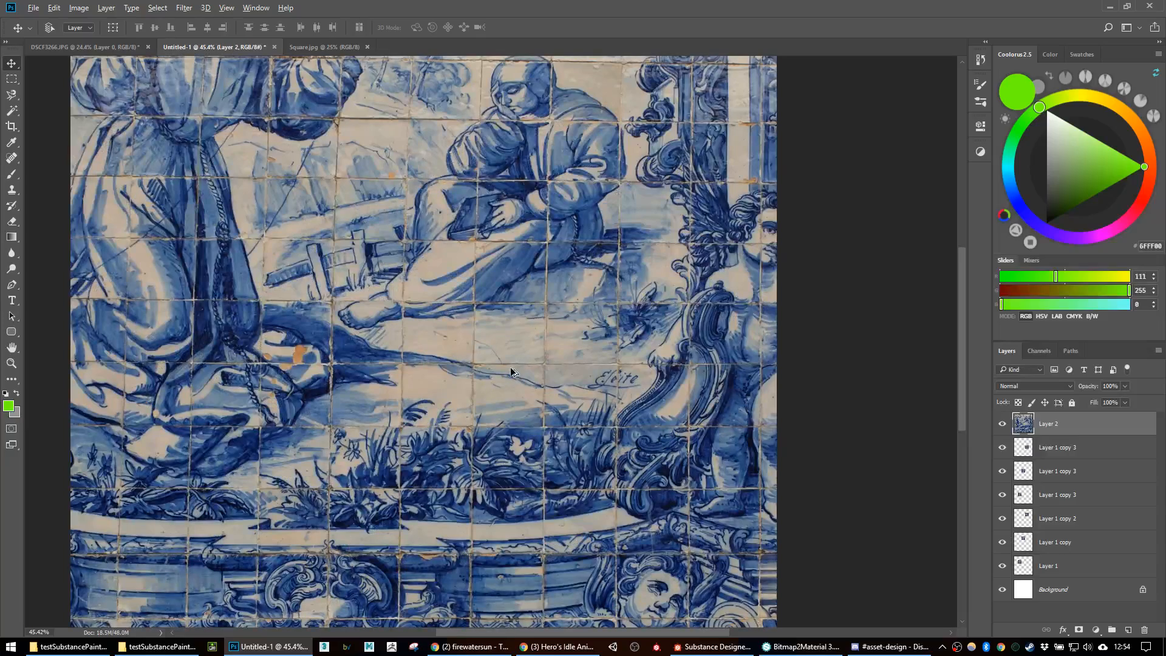
Step: Scale the Square.jpg picture proportionally to 21.18% and place it below the left side of the tiled block
{"action": "key", "text": "ctrl+t"}
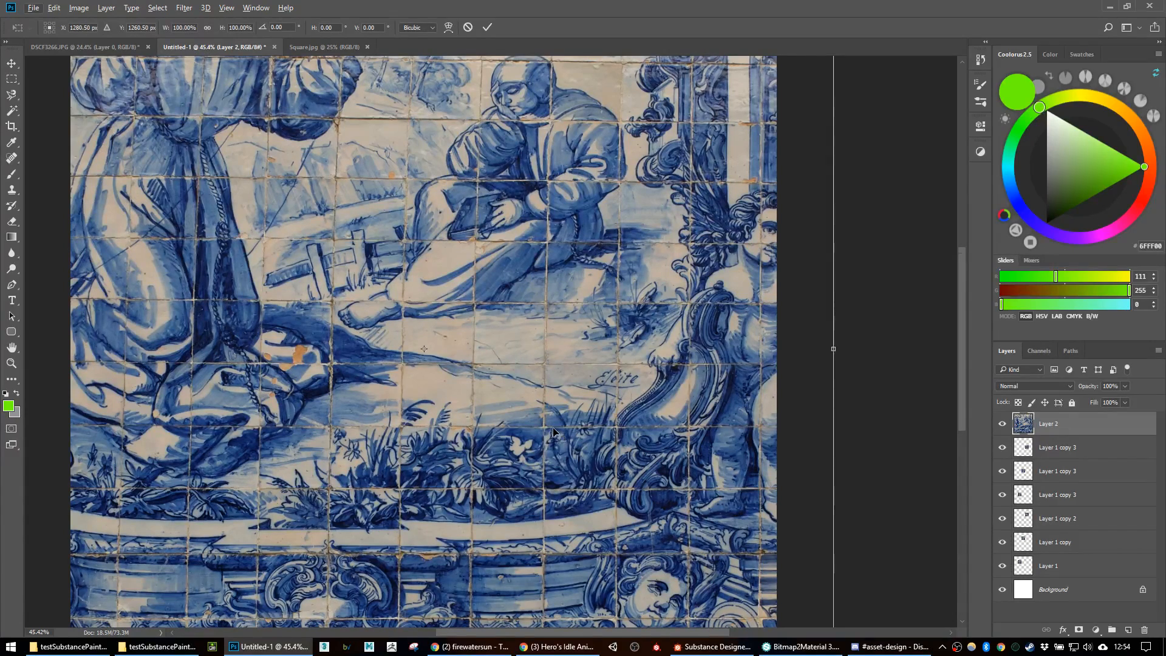
{"action": "scroll", "coordinate": [559, 419], "scroll_direction": "down", "scroll_amount": 3}
{"action": "scroll", "coordinate": [564, 403], "scroll_direction": "down", "scroll_amount": 3, "text": "alt"}
{"action": "scroll", "coordinate": [735, 556], "scroll_direction": "down", "scroll_amount": 2, "text": "alt"}
{"action": "left_click_drag", "start_coordinate": [702, 551], "coordinate": [536, 386], "text": "alt+shift"}
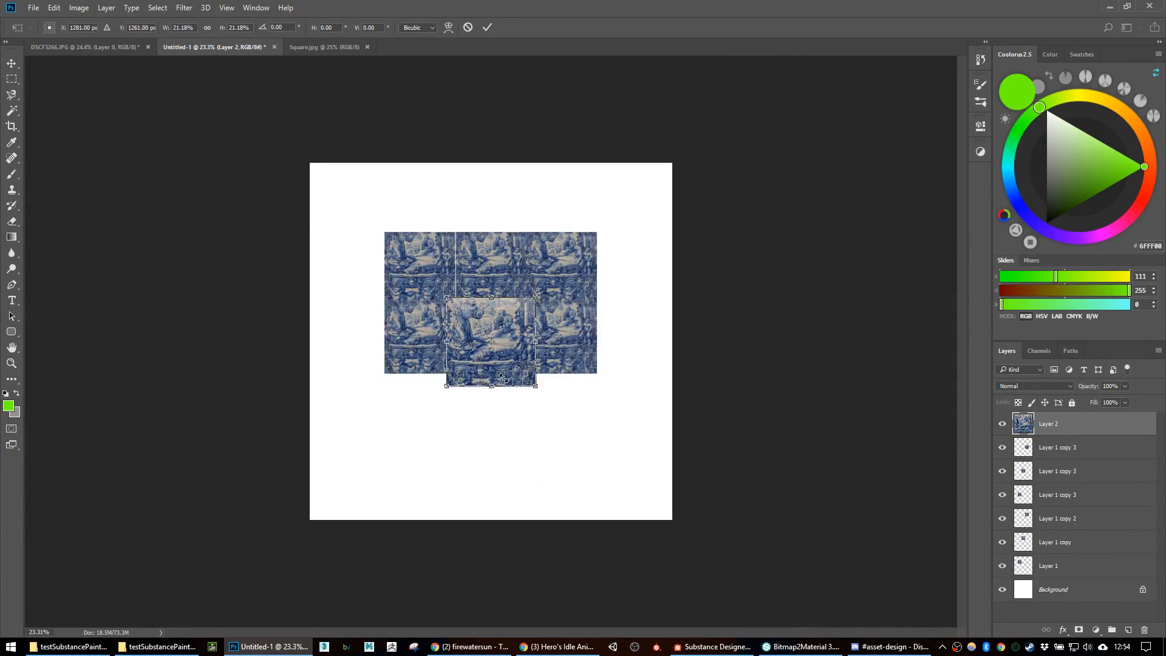
{"action": "left_click_drag", "start_coordinate": [519, 346], "coordinate": [457, 443]}
{"action": "key", "text": "Return"}
Step: Duplicate the Square.jpg tile twice into an edge-to-edge row of three, and compare its seams with those of the retouched tiling
{"action": "scroll", "coordinate": [458, 444], "scroll_direction": "up", "scroll_amount": 2, "text": "alt"}
{"action": "left_click_drag", "start_coordinate": [435, 461], "coordinate": [563, 468], "text": "alt"}
{"action": "left_click_drag", "start_coordinate": [364, 452], "coordinate": [633, 453], "text": "alt"}
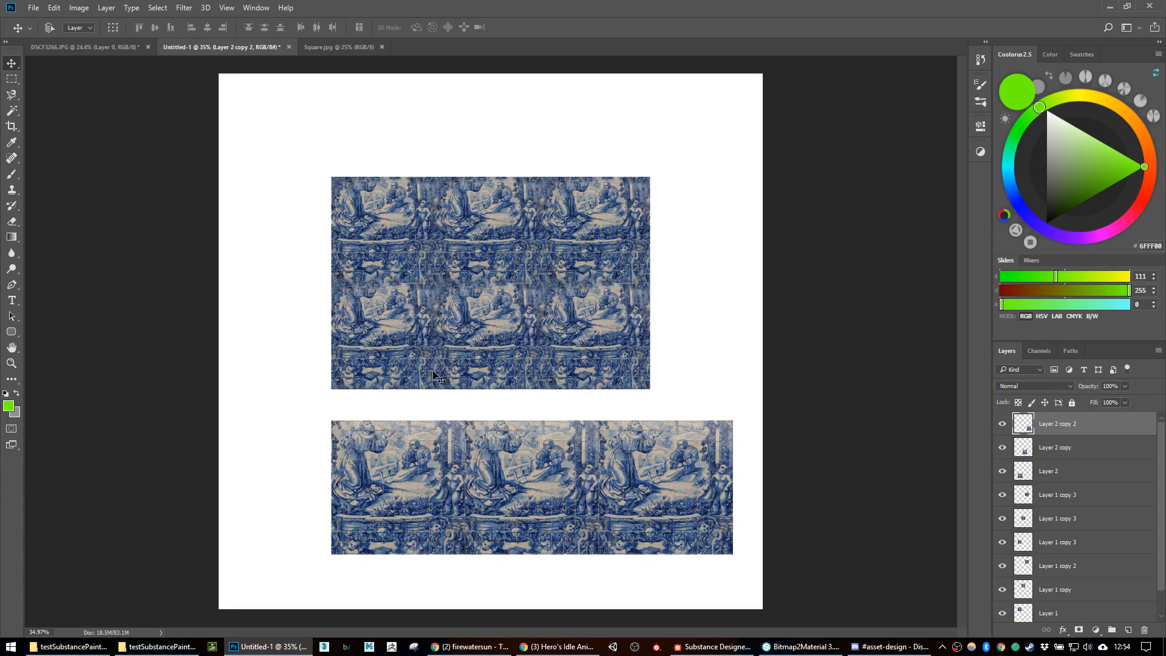
{"action": "scroll", "coordinate": [527, 271], "scroll_direction": "up", "scroll_amount": 3, "text": "alt"}
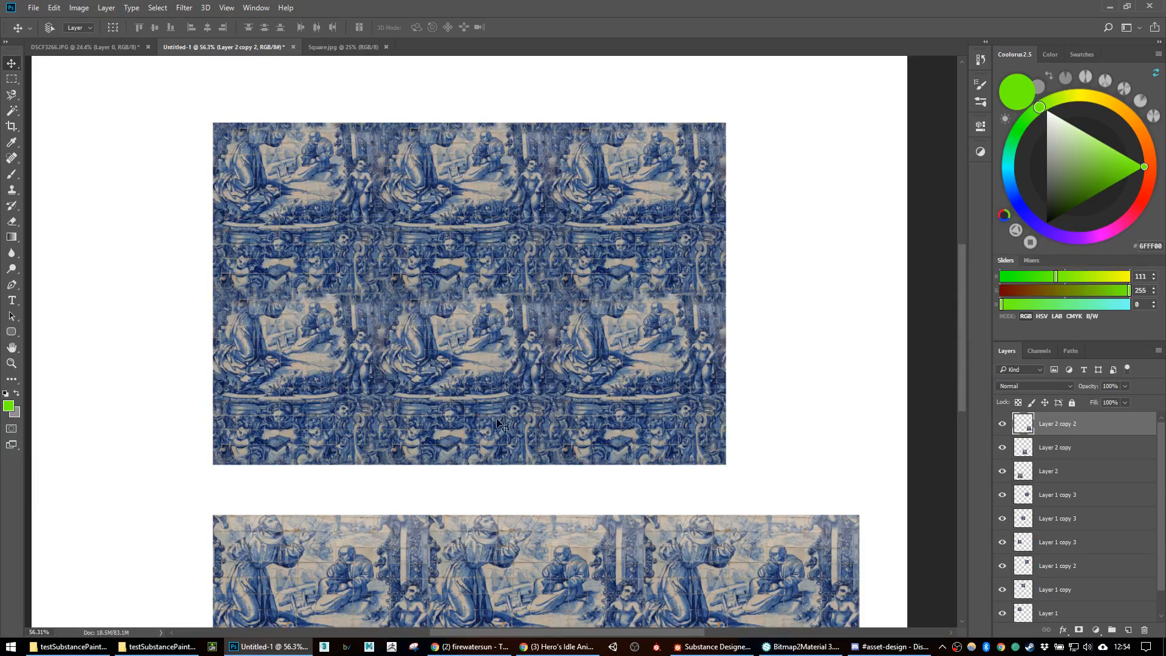
{"action": "scroll", "coordinate": [514, 370], "scroll_direction": "up", "scroll_amount": 2, "text": "alt"}
{"action": "left_click_drag", "start_coordinate": [544, 365], "coordinate": [486, 167]}
{"action": "left_click_drag", "start_coordinate": [614, 211], "coordinate": [644, 320]}
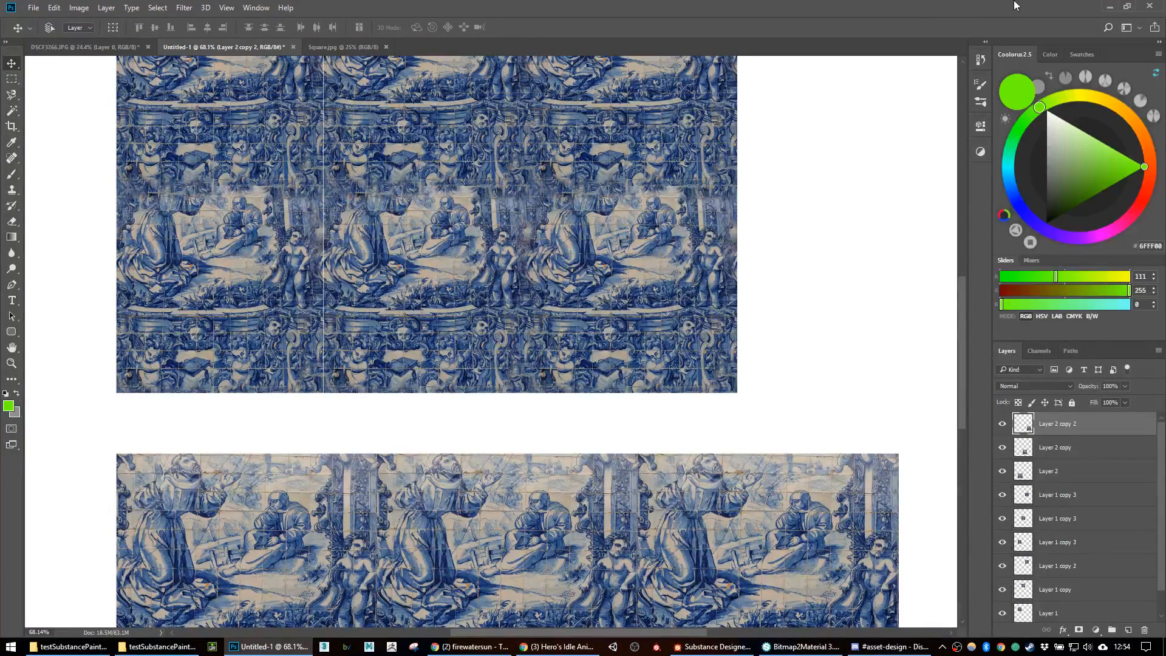
Step: Quit Photoshop without saving the open documents, and orbit the textured cube in Bitmap2Material's 3D view
{"action": "left_click", "coordinate": [1152, 7]}
{"action": "left_click", "coordinate": [595, 247]}
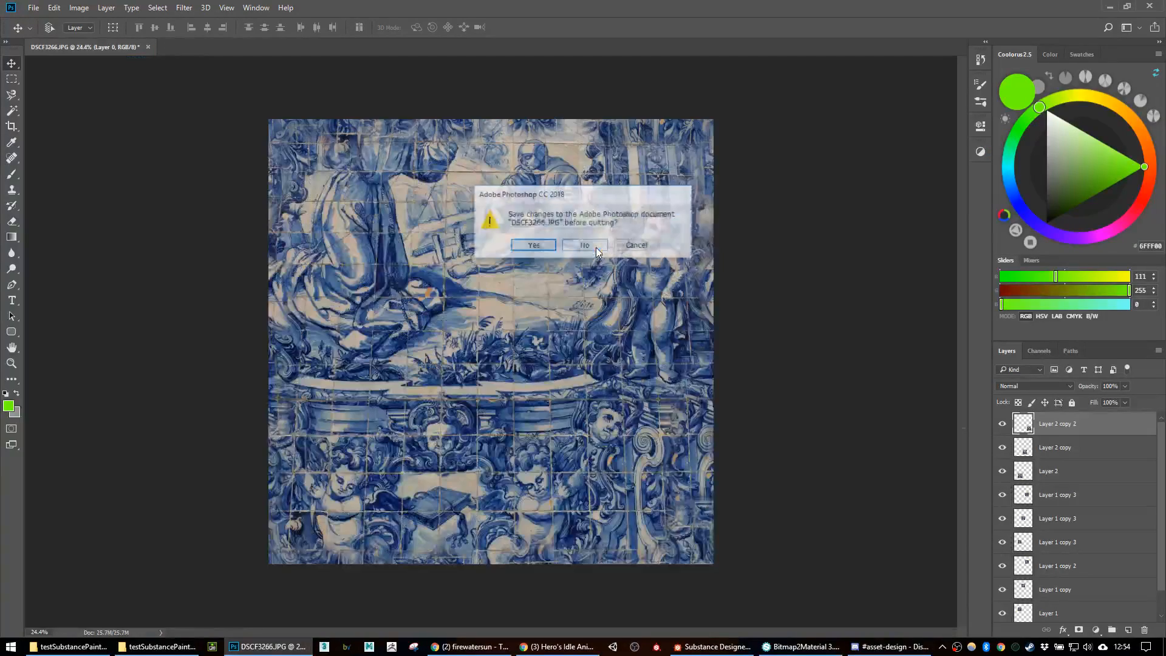
{"action": "left_click", "coordinate": [600, 244]}
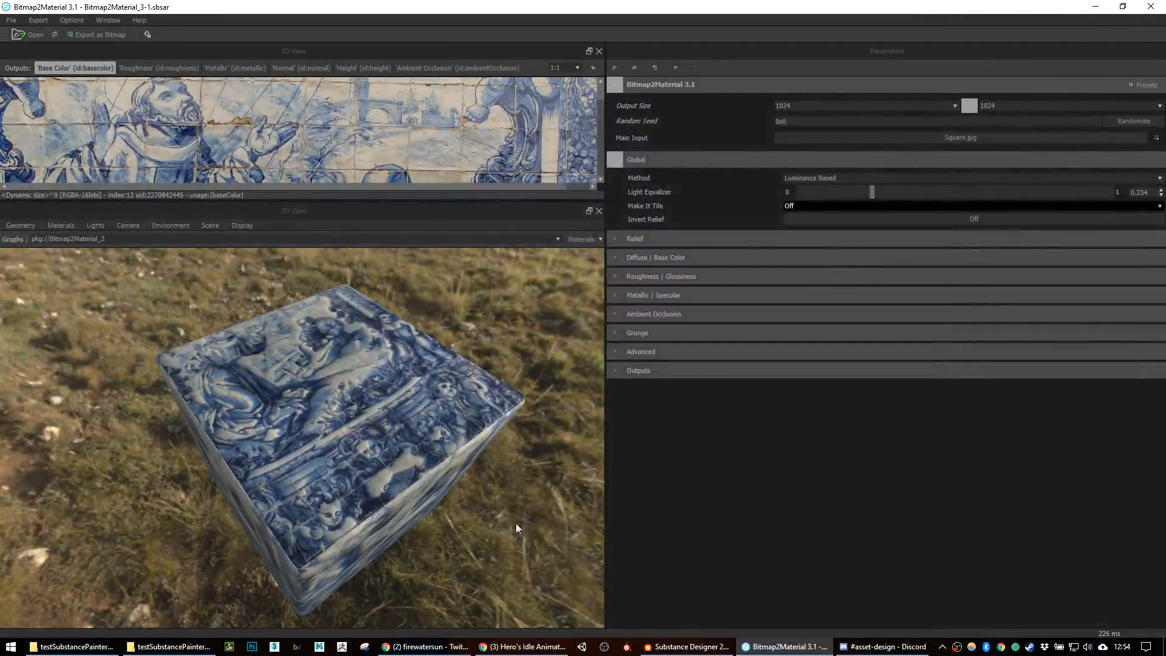
{"action": "left_click_drag", "start_coordinate": [400, 454], "coordinate": [380, 428]}
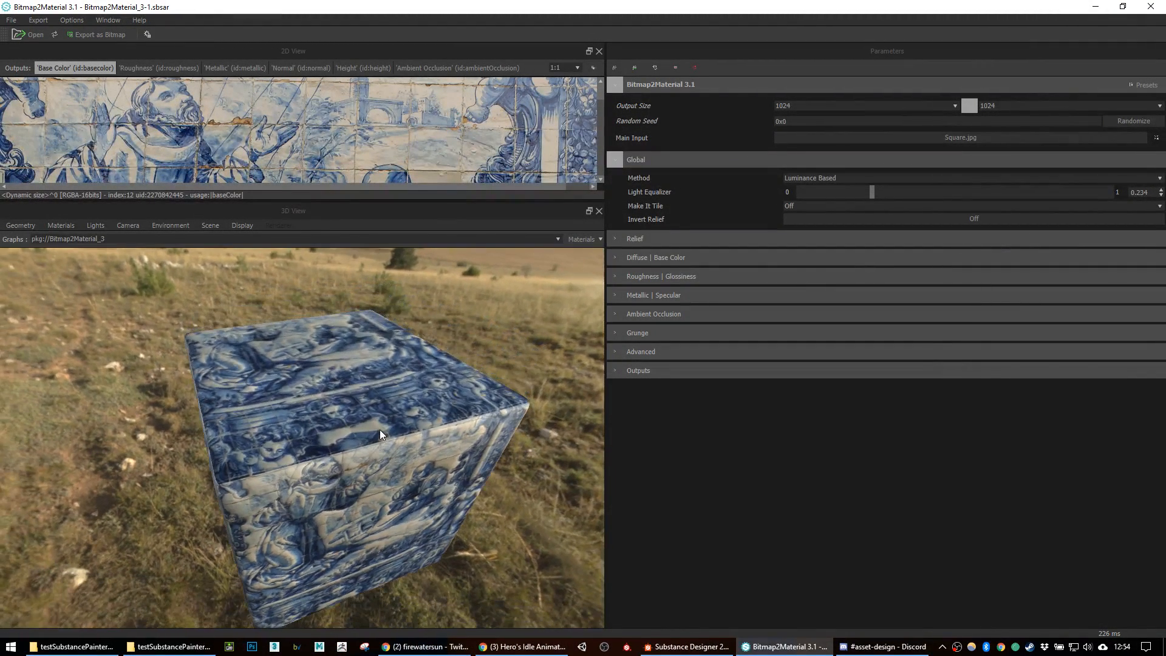
Step: Try the Edges Quincunx tiling mode on the cube, and switch Make It Tile back to Off for comparison
{"action": "left_click", "coordinate": [805, 205]}
{"action": "left_click", "coordinate": [804, 224]}
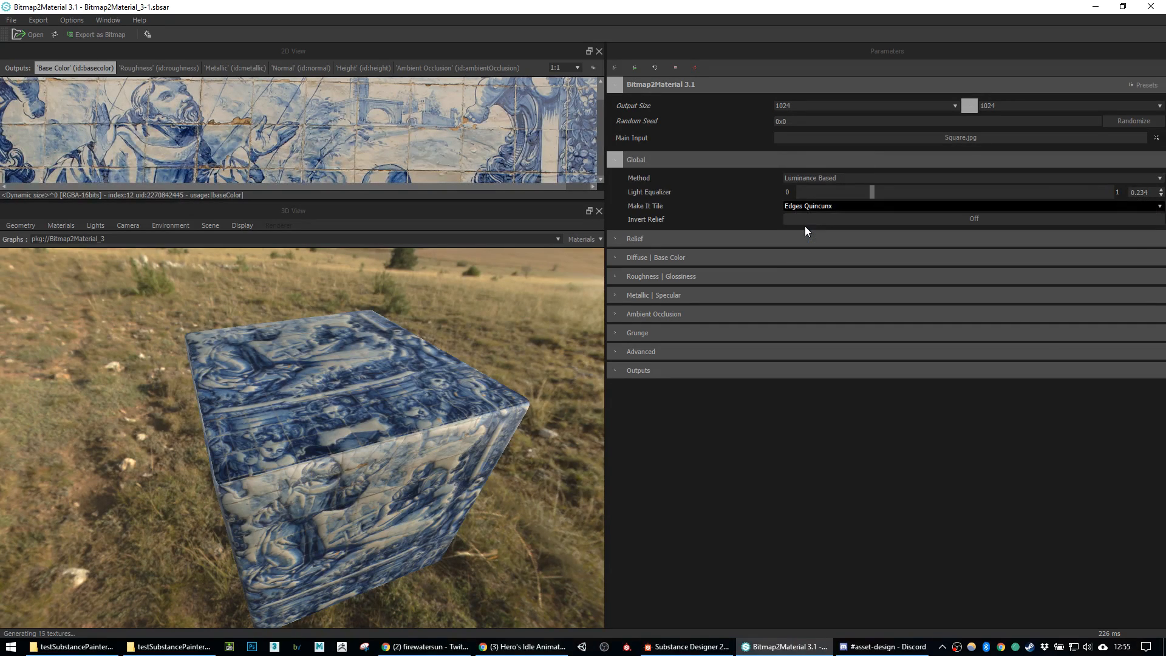
{"action": "left_click_drag", "start_coordinate": [407, 389], "coordinate": [366, 424]}
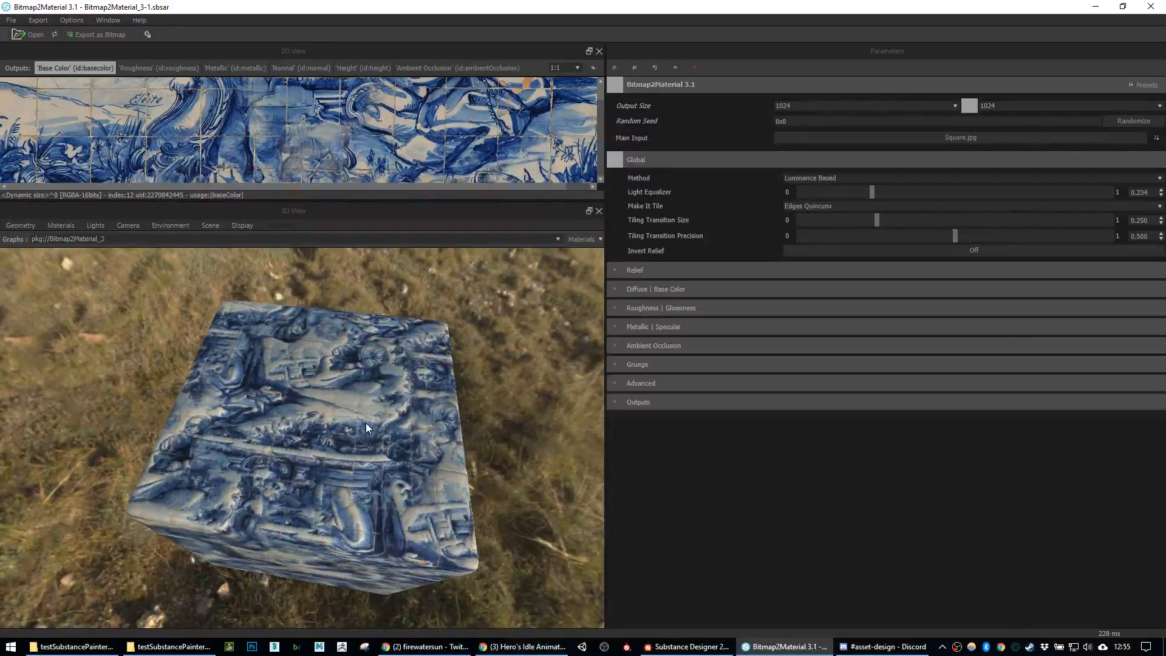
{"action": "left_click_drag", "start_coordinate": [475, 406], "coordinate": [399, 414]}
{"action": "left_click", "coordinate": [797, 207]}
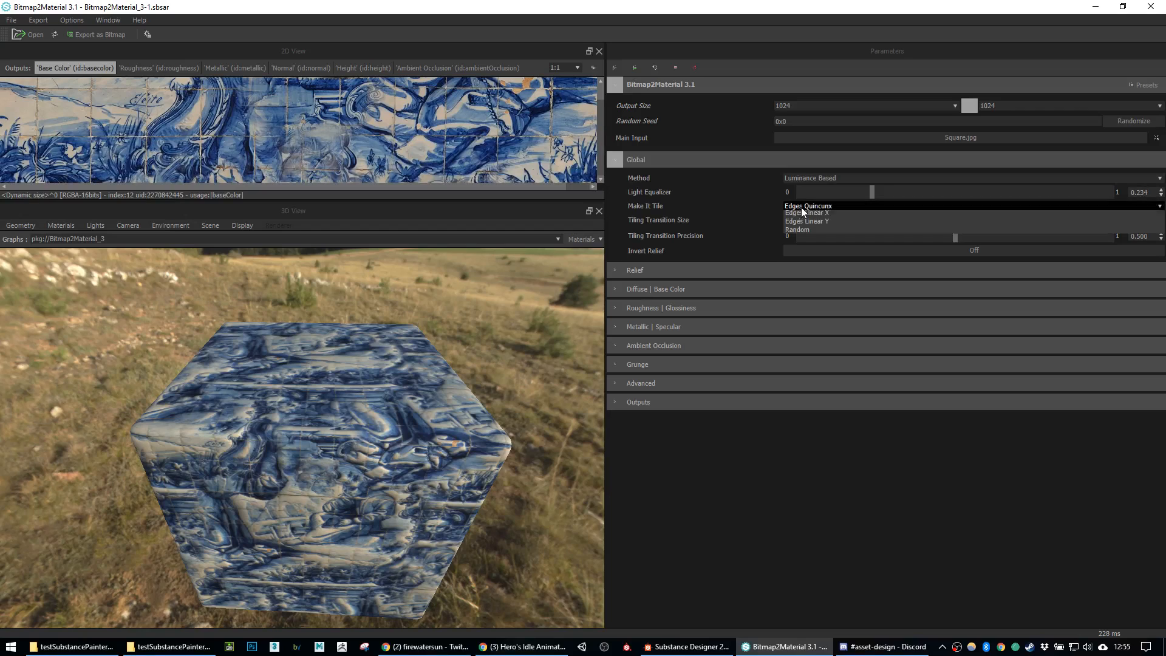
{"action": "left_click", "coordinate": [804, 216]}
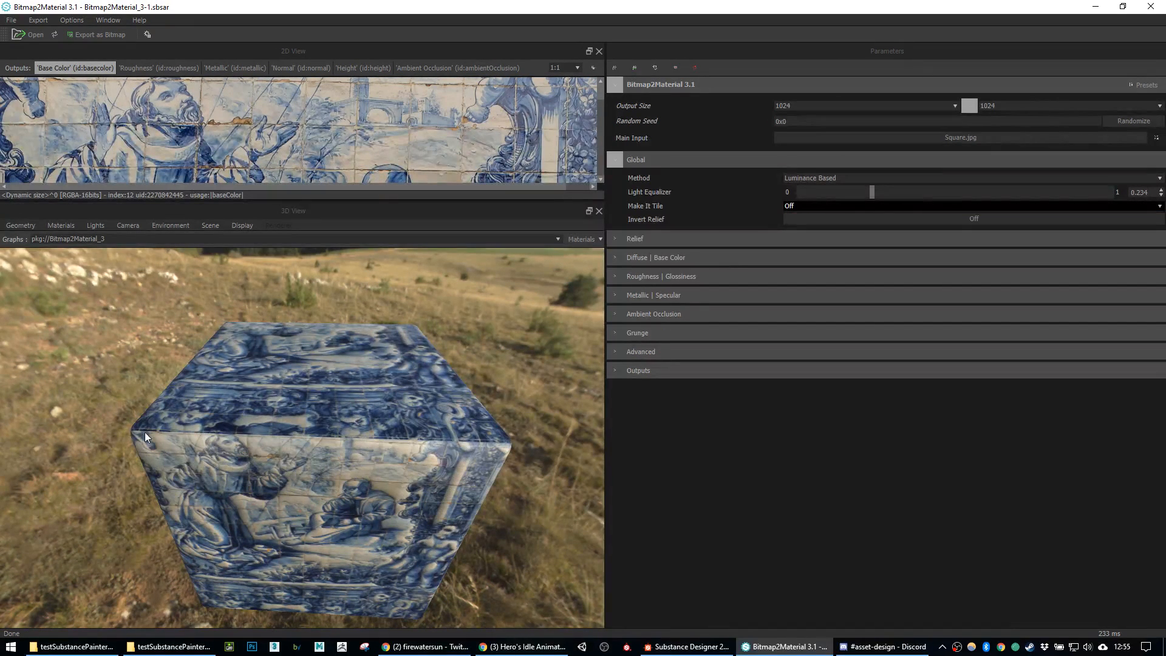
Step: Set Make It Tile to Edges Quincunx and inspect the front face of the cube
{"action": "left_click", "coordinate": [793, 206]}
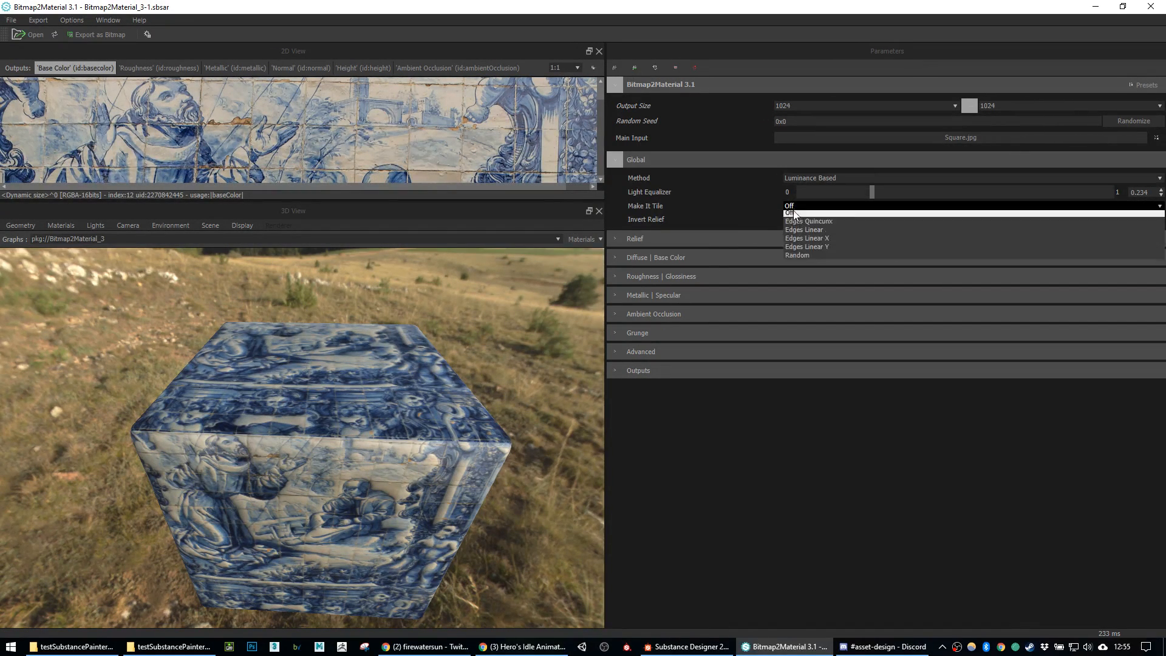
{"action": "left_click", "coordinate": [796, 223]}
{"action": "left_click_drag", "start_coordinate": [289, 460], "coordinate": [313, 428]}
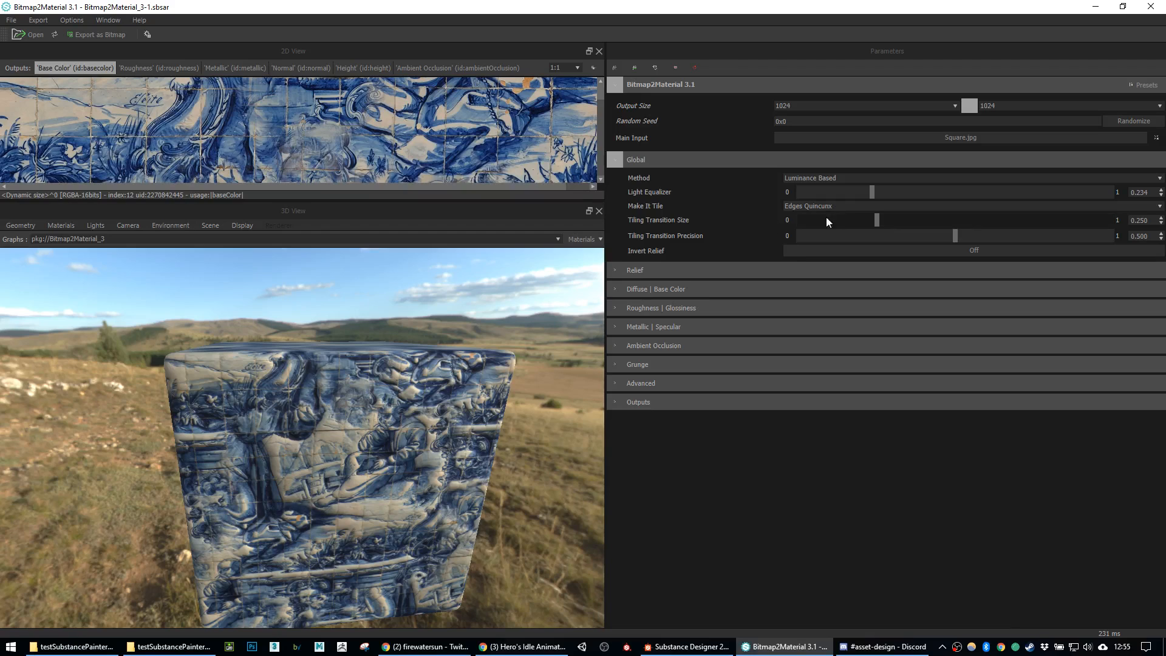
Step: Set the Tiling Transition Size to 0.110 and the Tiling Transition Precision to 0.246, checking how the motifs blend on the cube
{"action": "left_click_drag", "start_coordinate": [877, 221], "coordinate": [905, 221]}
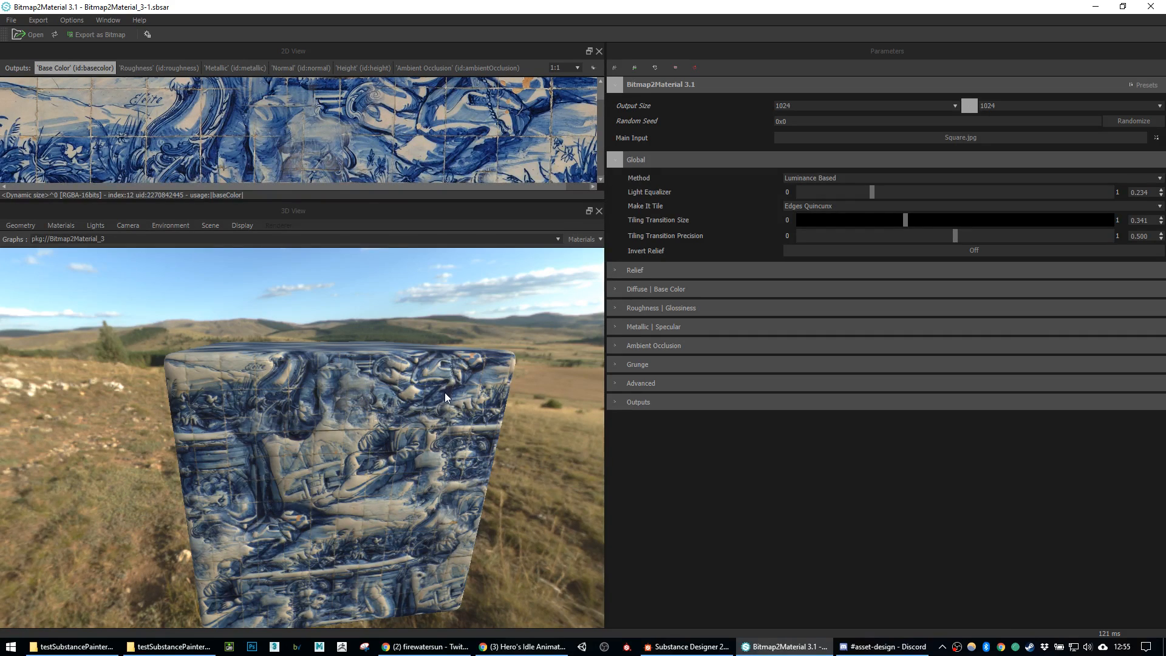
{"action": "left_click_drag", "start_coordinate": [905, 221], "coordinate": [848, 221]}
{"action": "left_click_drag", "start_coordinate": [953, 236], "coordinate": [1044, 234]}
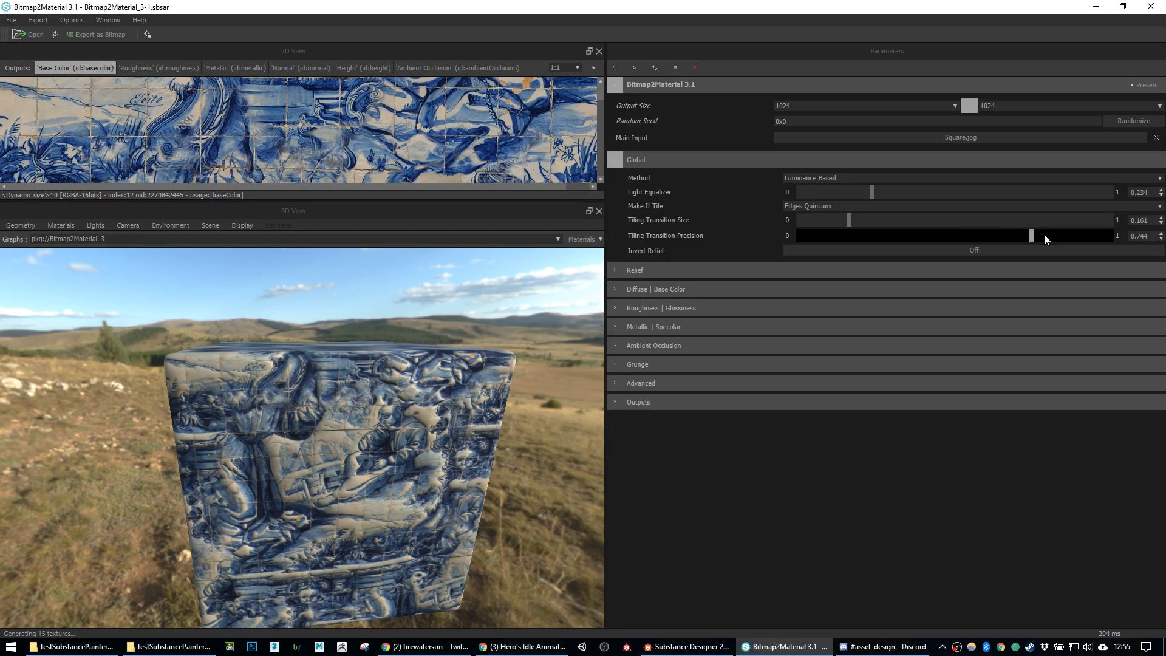
{"action": "left_click", "coordinate": [877, 234]}
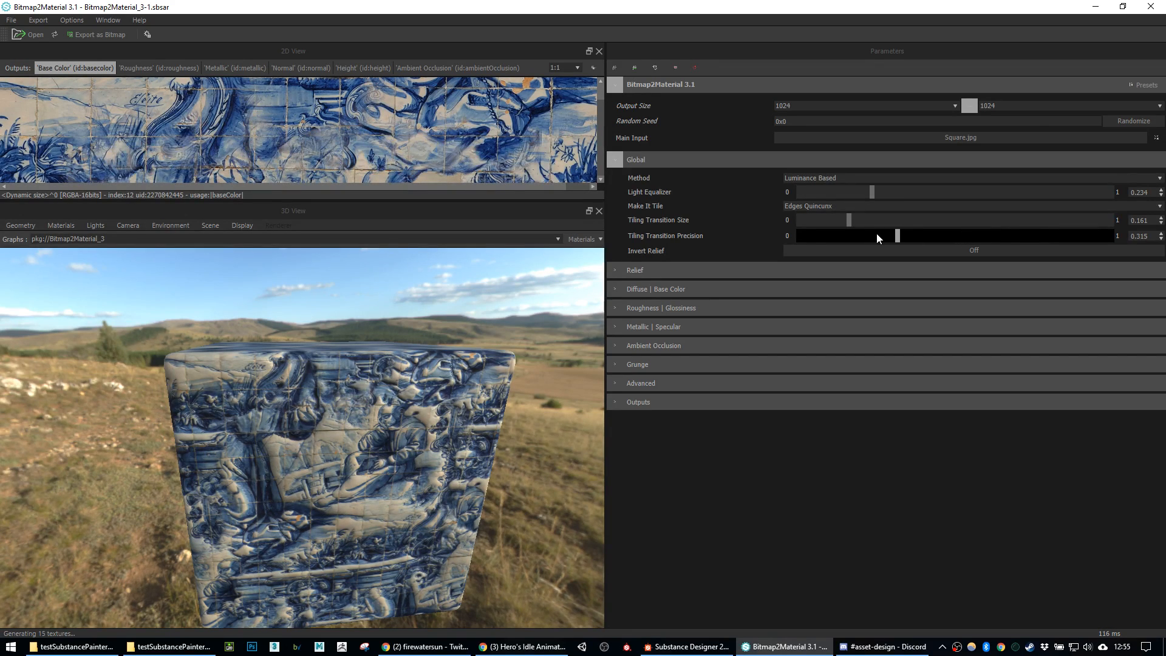
{"action": "left_click", "coordinate": [978, 235]}
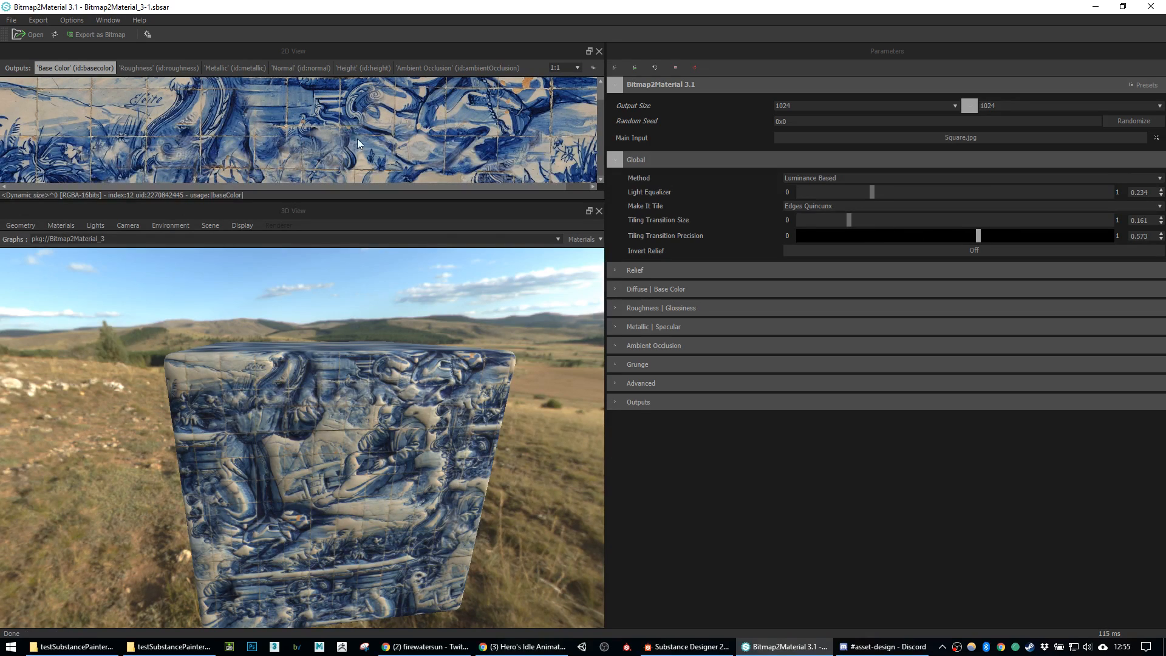
{"action": "left_click_drag", "start_coordinate": [836, 239], "coordinate": [883, 248]}
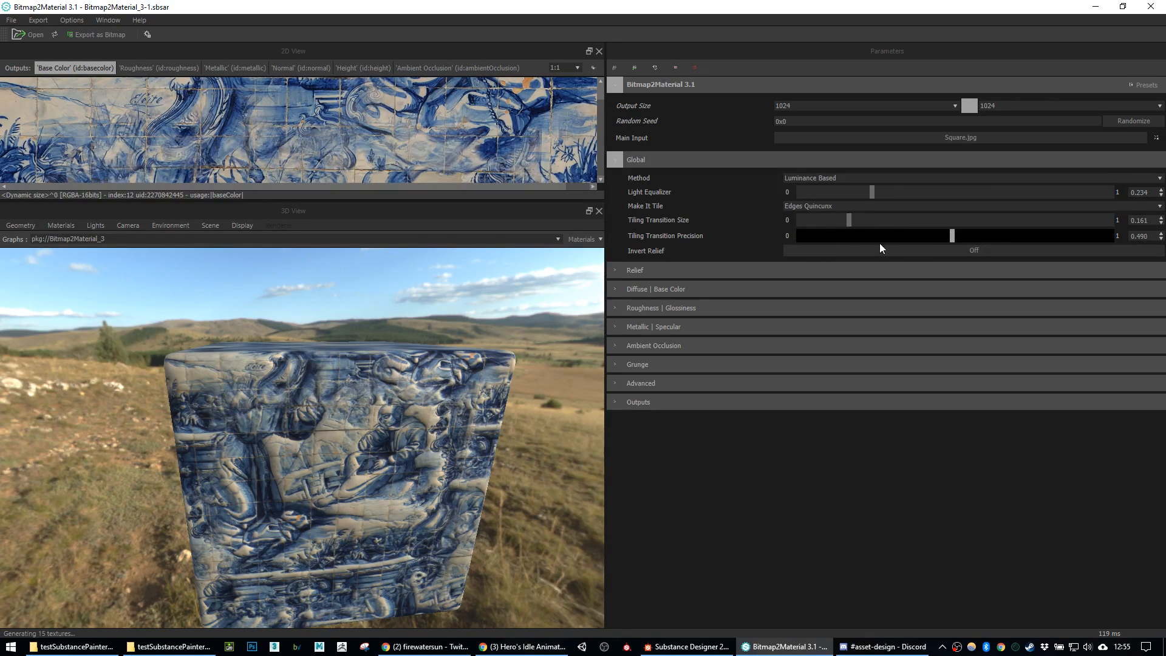
{"action": "left_click", "coordinate": [876, 240]}
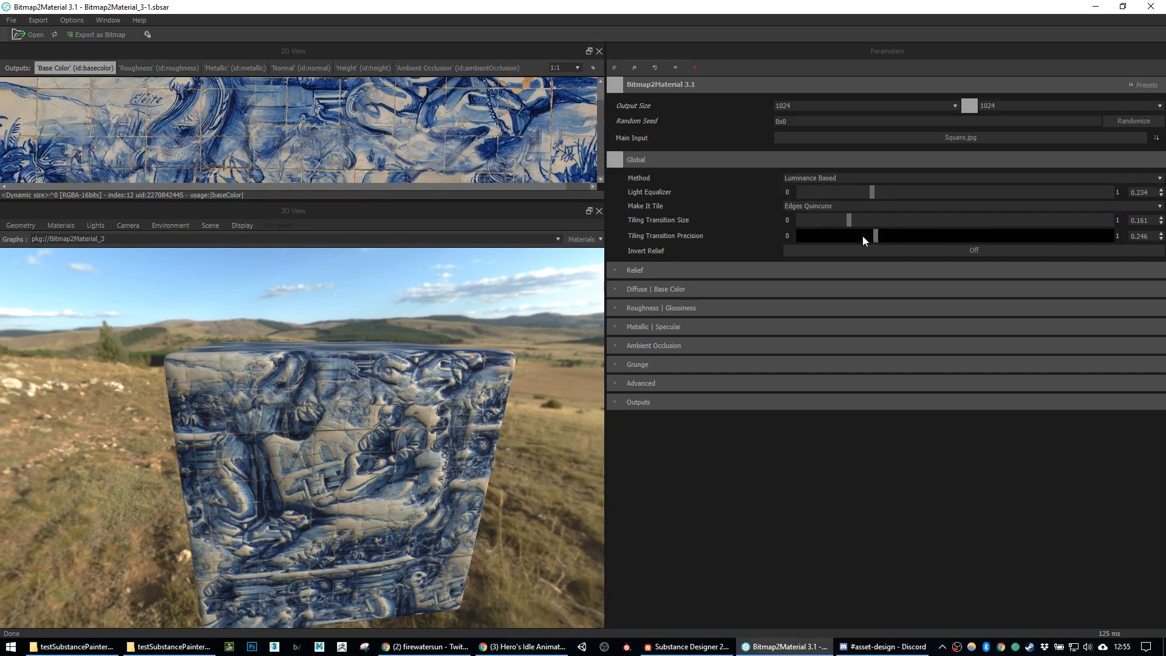
{"action": "left_click_drag", "start_coordinate": [848, 219], "coordinate": [833, 220]}
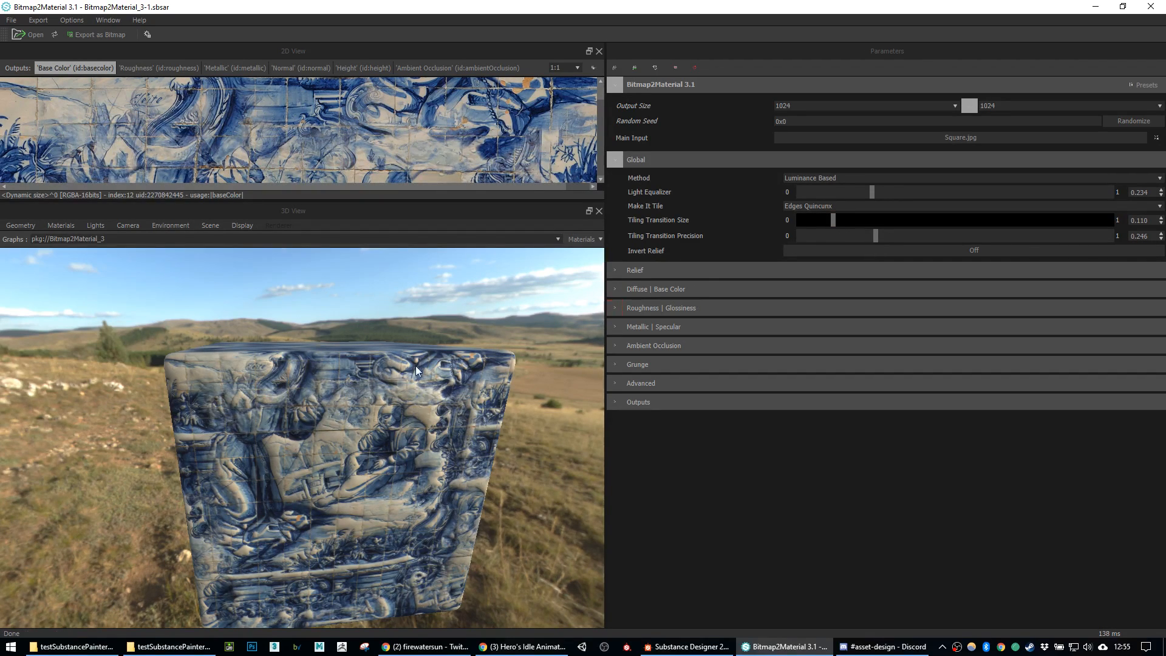
{"action": "left_click_drag", "start_coordinate": [393, 324], "coordinate": [373, 446]}
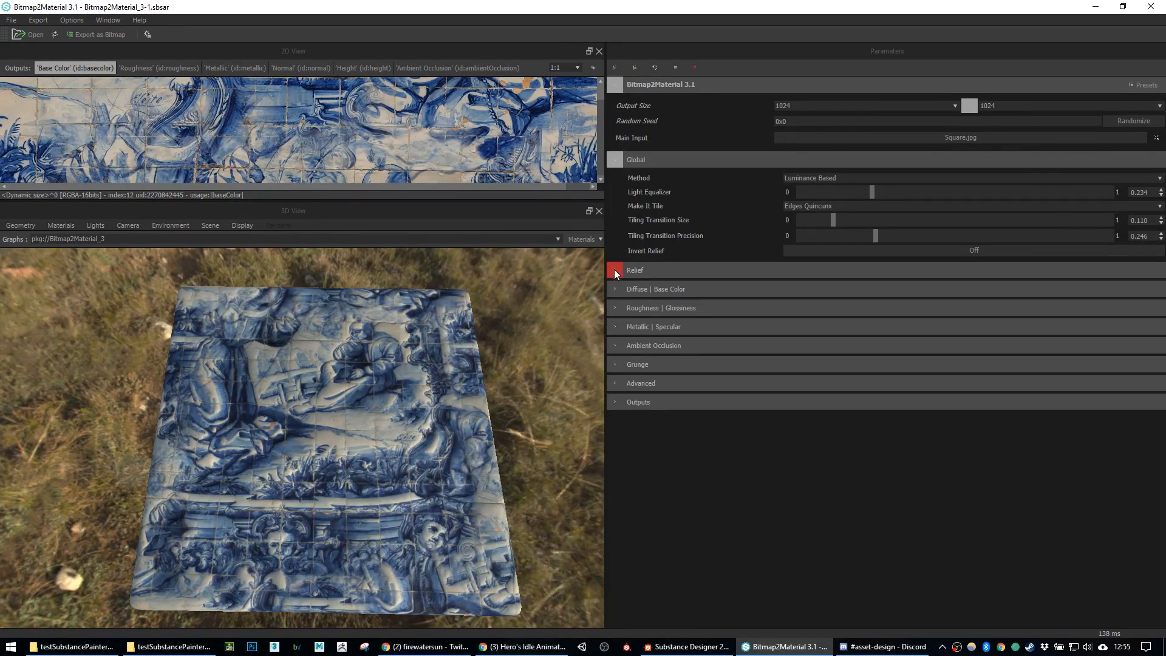
Step: Open the Relief settings and set the Normal Intensity to 7.625, checking the relief on the cube
{"action": "left_click", "coordinate": [614, 270]}
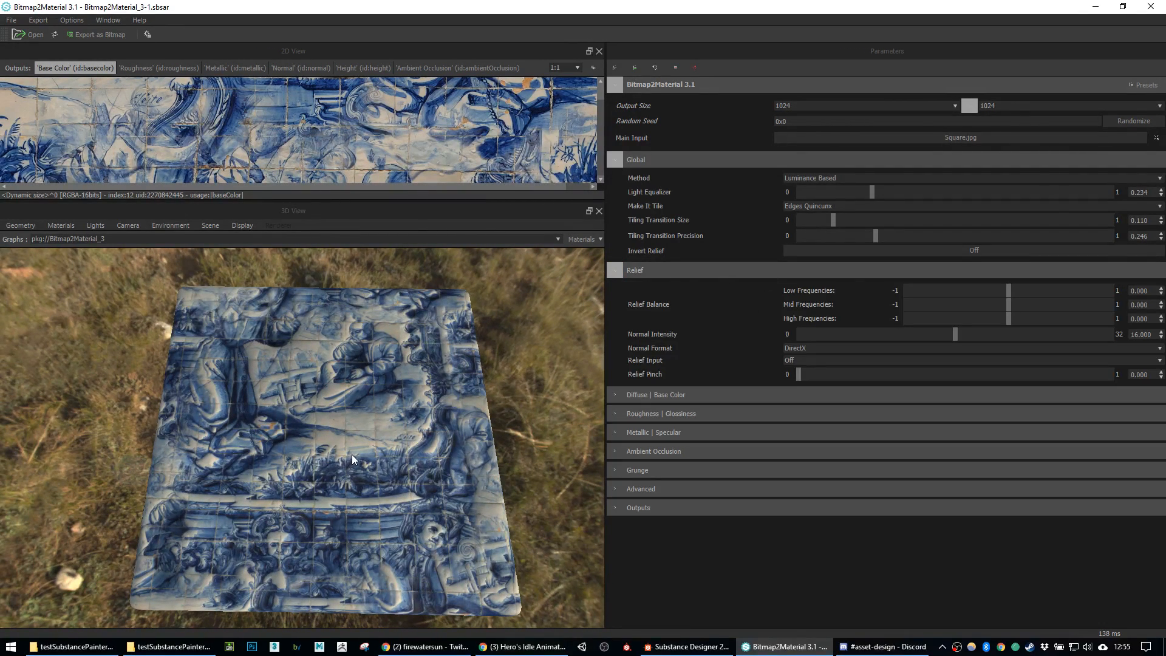
{"action": "left_click_drag", "start_coordinate": [357, 445], "coordinate": [574, 370]}
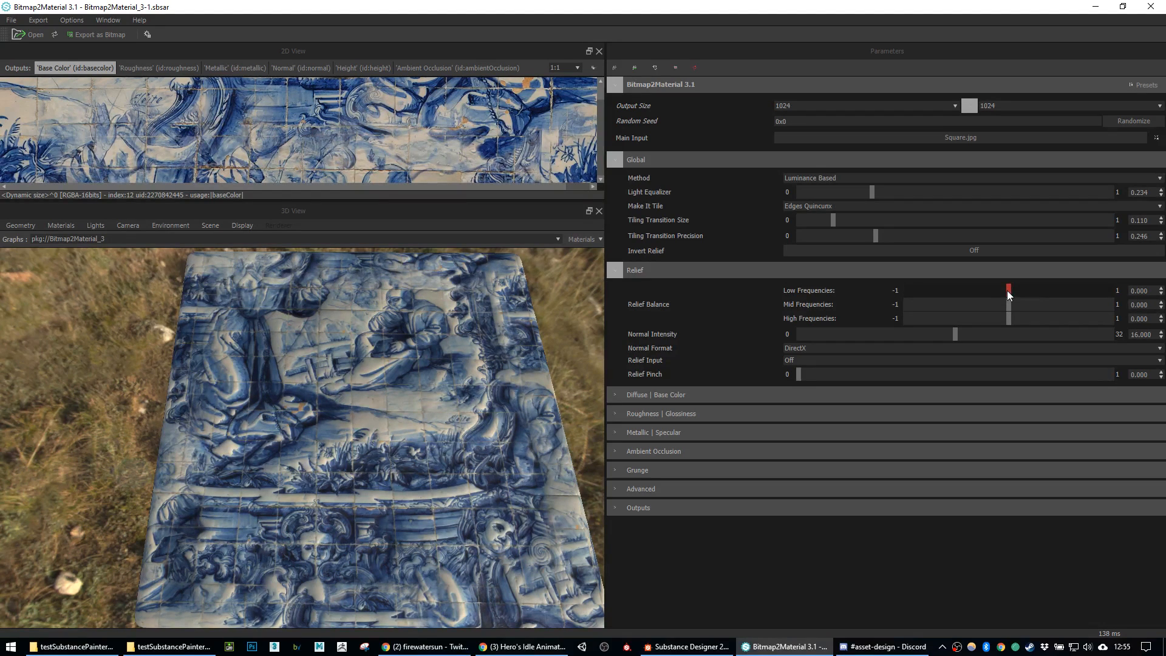
{"action": "left_click_drag", "start_coordinate": [955, 335], "coordinate": [956, 337]}
{"action": "left_click_drag", "start_coordinate": [698, 333], "coordinate": [610, 327]}
{"action": "left_click_drag", "start_coordinate": [298, 374], "coordinate": [546, 359]}
{"action": "left_click_drag", "start_coordinate": [799, 334], "coordinate": [845, 335]}
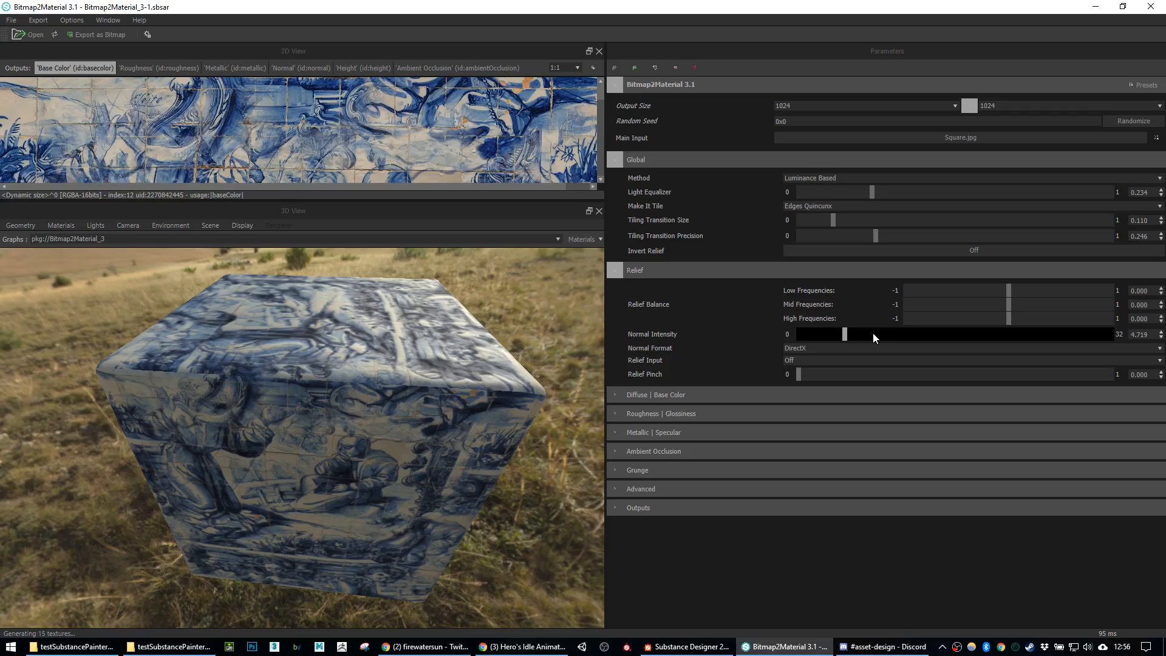
{"action": "left_click_drag", "start_coordinate": [483, 323], "coordinate": [499, 407]}
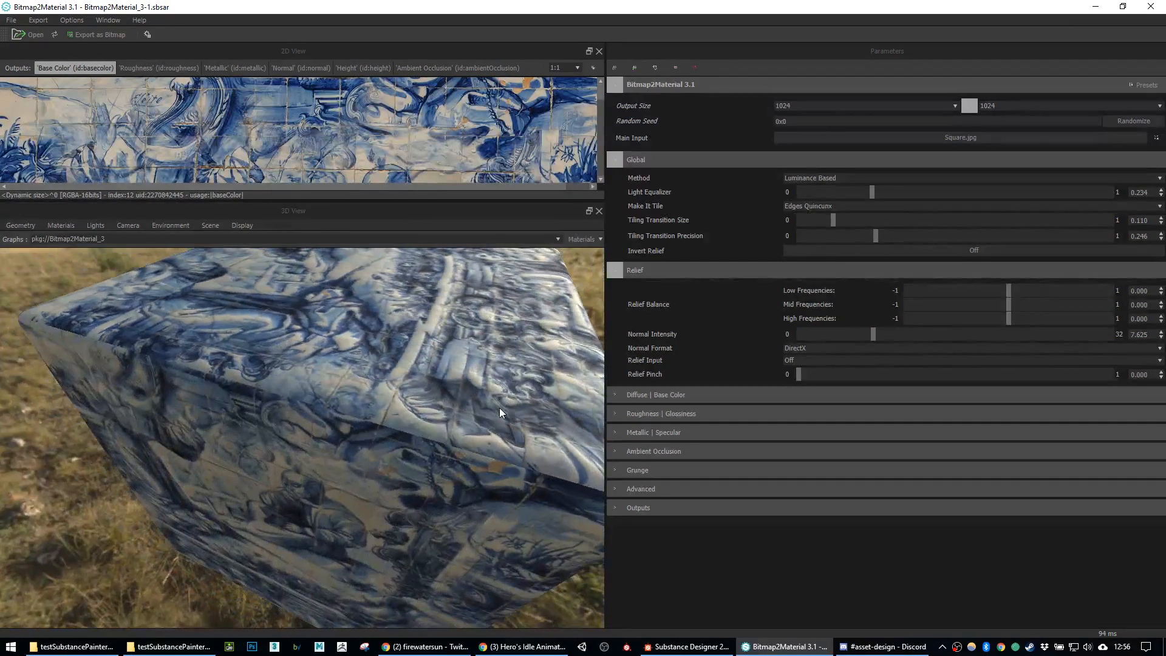
{"action": "left_click_drag", "start_coordinate": [515, 315], "coordinate": [502, 368]}
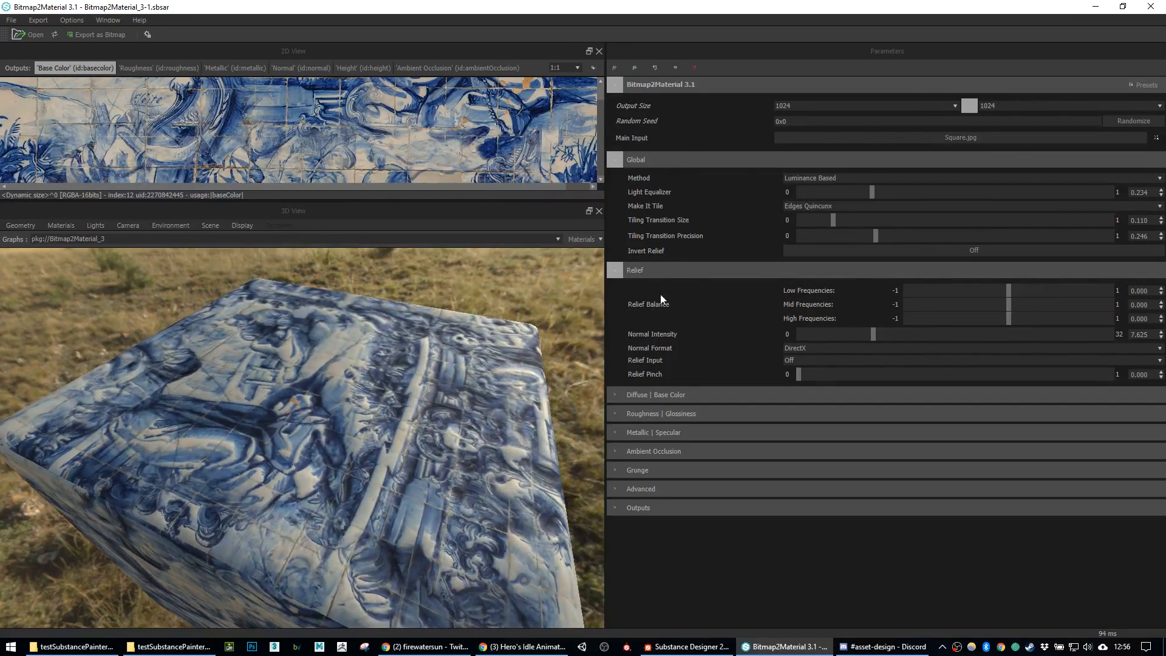
Step: Set the Relief Balance to -0.824 for Low Frequencies and -0.246 for Mid Frequencies, checking the surface up close
{"action": "left_click_drag", "start_coordinate": [1010, 293], "coordinate": [946, 285]}
{"action": "left_click_drag", "start_coordinate": [1024, 283], "coordinate": [924, 289]}
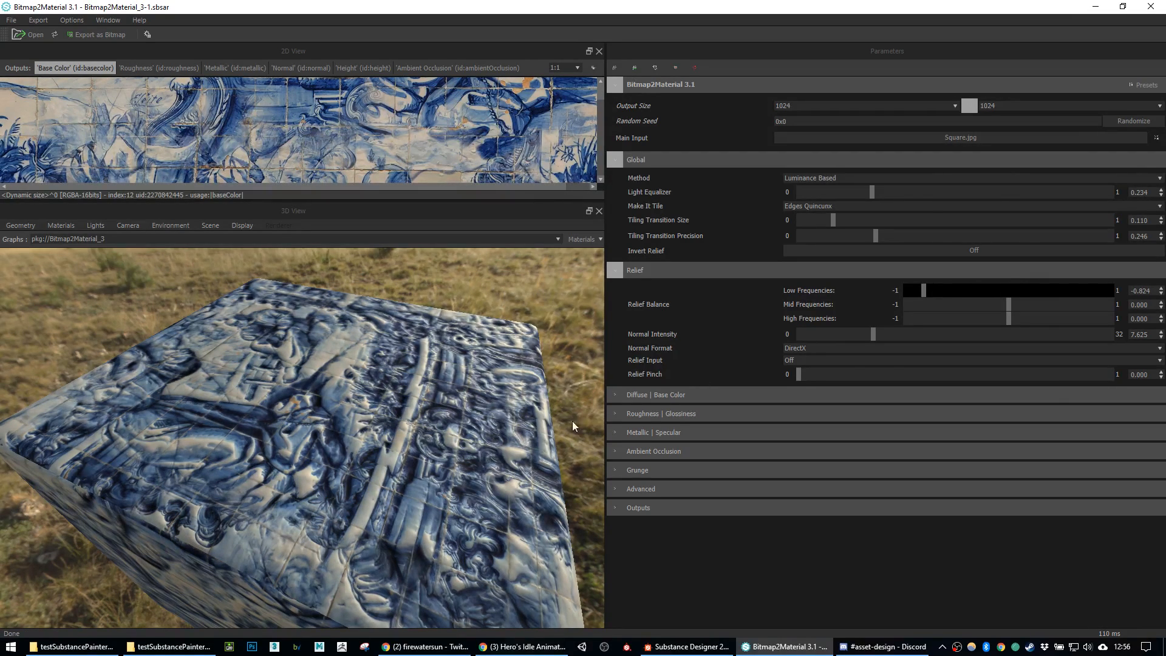
{"action": "mouse_move", "coordinate": [1009, 305]}
{"action": "left_mouse_down"}
{"action": "mouse_move", "coordinate": [1086, 306]}
{"action": "mouse_move", "coordinate": [983, 317]}
{"action": "mouse_move", "coordinate": [1026, 318]}
{"action": "left_mouse_up"}
{"action": "left_click_drag", "start_coordinate": [1095, 307], "coordinate": [1094, 307]}
{"action": "left_click_drag", "start_coordinate": [412, 424], "coordinate": [365, 419]}
{"action": "scroll", "coordinate": [408, 509], "scroll_direction": "up", "scroll_amount": 5}
{"action": "left_click_drag", "start_coordinate": [407, 502], "coordinate": [435, 479]}
Step: Set the High Frequencies of the Relief Balance to 0.500 and check the cube's top face
{"action": "left_click_drag", "start_coordinate": [1094, 319], "coordinate": [949, 322]}
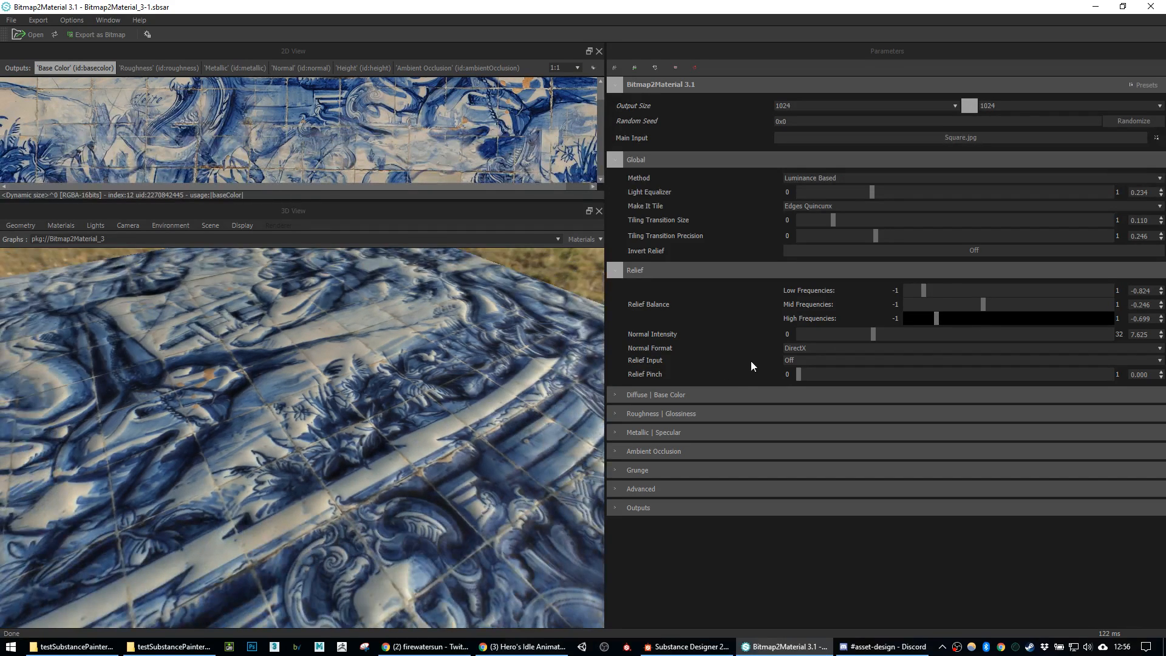
{"action": "left_click_drag", "start_coordinate": [936, 315], "coordinate": [1059, 315]}
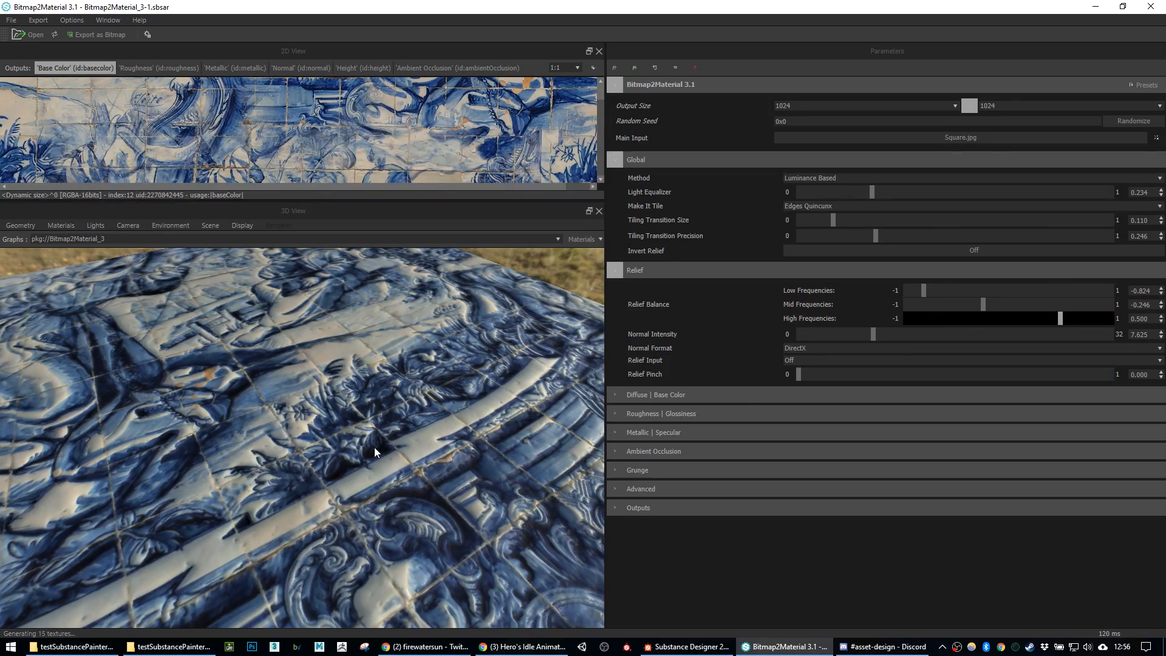
{"action": "scroll", "coordinate": [375, 448], "scroll_direction": "down", "scroll_amount": 4}
{"action": "left_click_drag", "start_coordinate": [432, 418], "coordinate": [369, 469]}
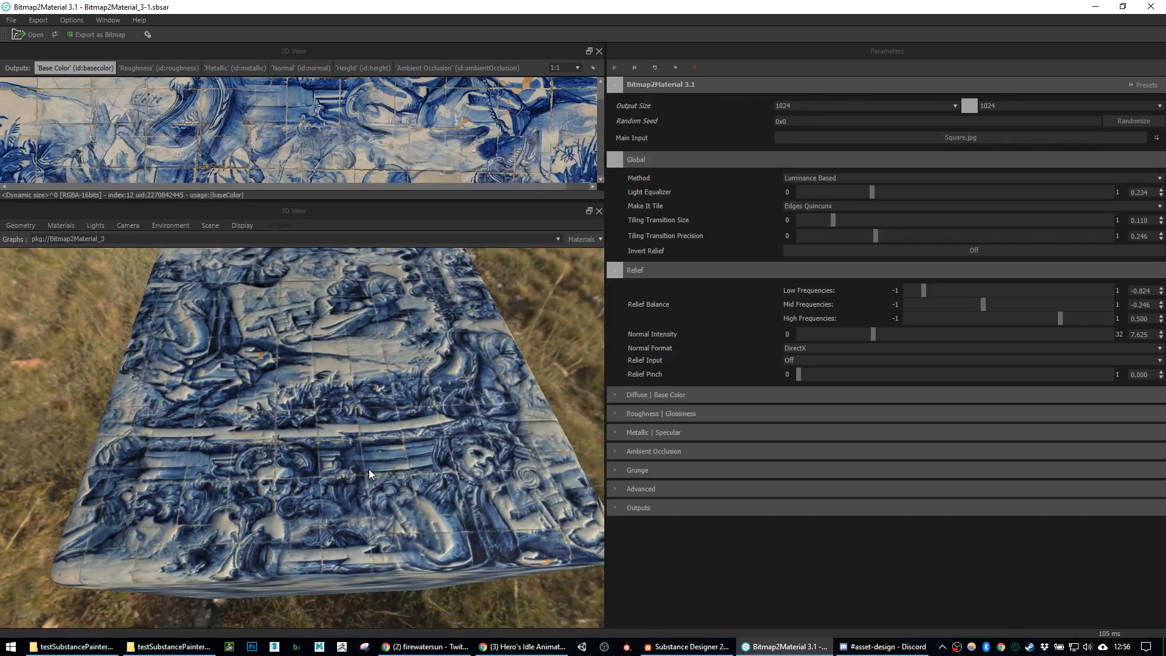
Step: Open the Diffuse | Base Color settings and set the Contrast to -0.016 and the Saturation to 0.504
{"action": "left_click", "coordinate": [614, 392]}
{"action": "scroll", "coordinate": [780, 395], "scroll_direction": "down", "scroll_amount": 3}
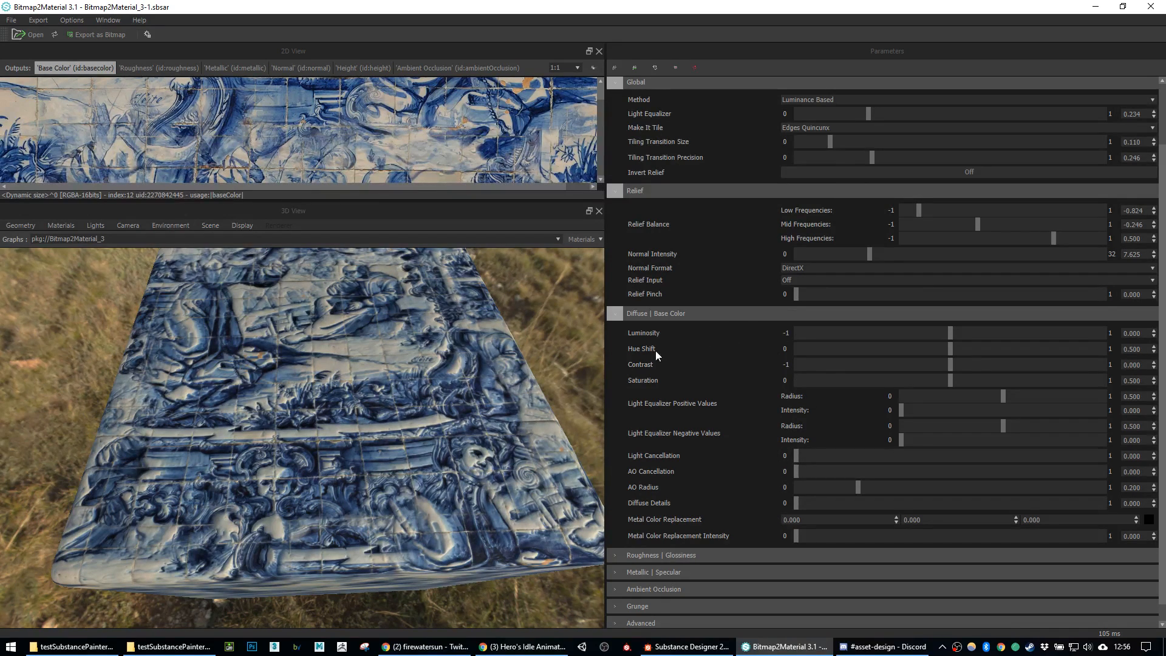
{"action": "left_click_drag", "start_coordinate": [950, 366], "coordinate": [928, 380]}
{"action": "left_click", "coordinate": [947, 362]}
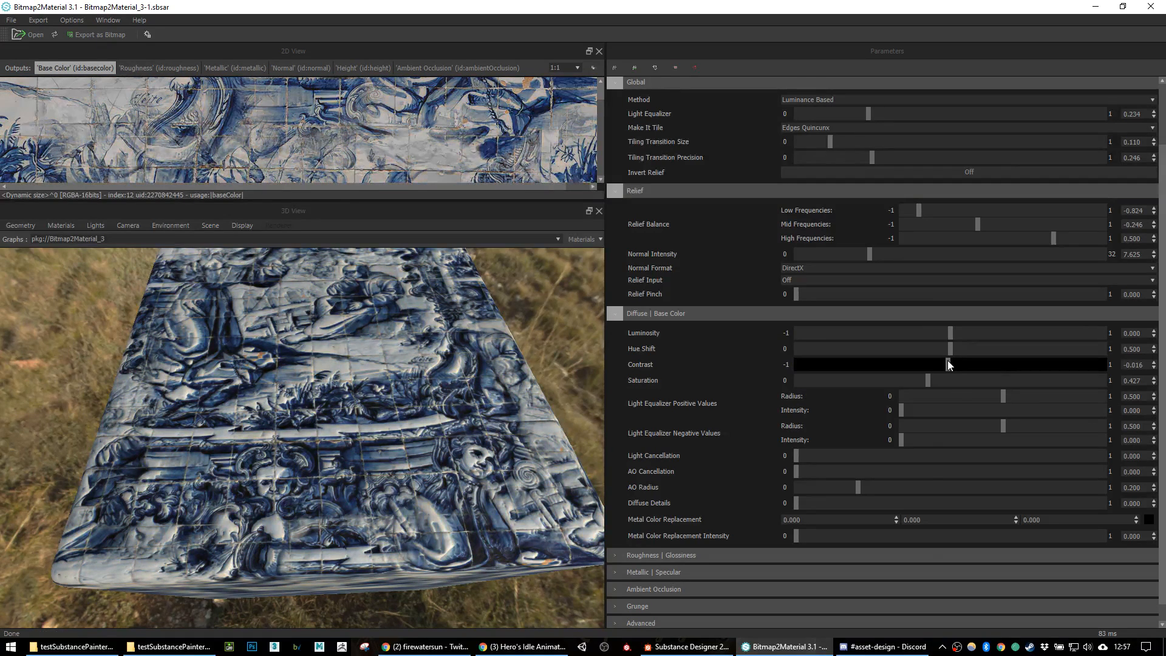
{"action": "left_click", "coordinate": [936, 381]}
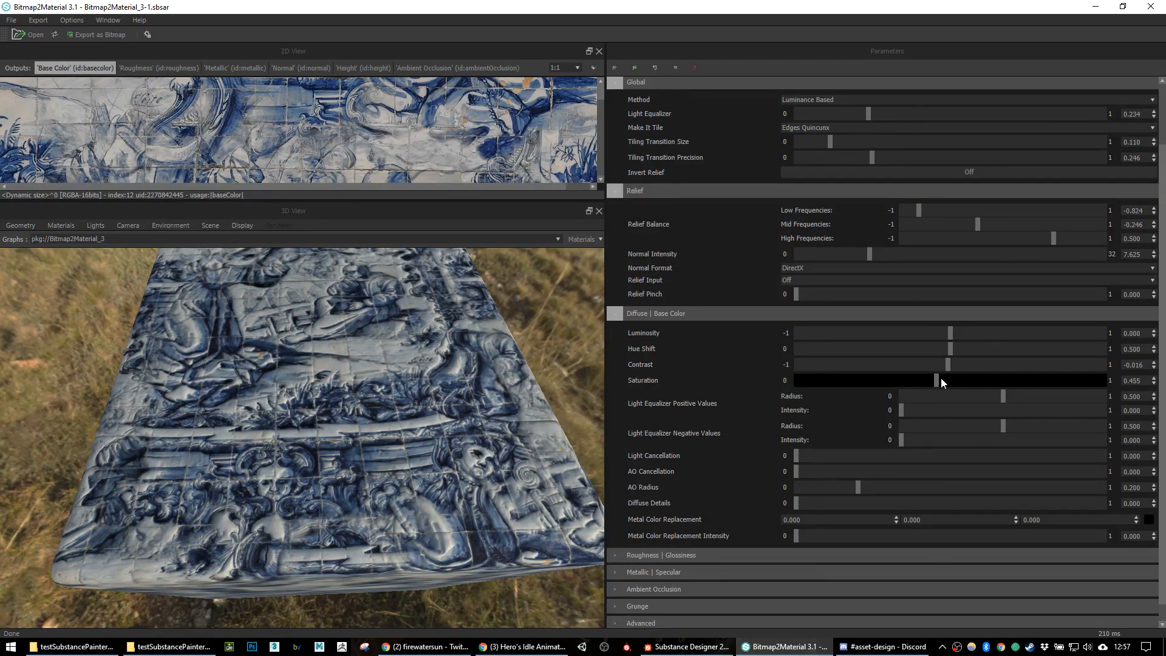
{"action": "left_click", "coordinate": [951, 382]}
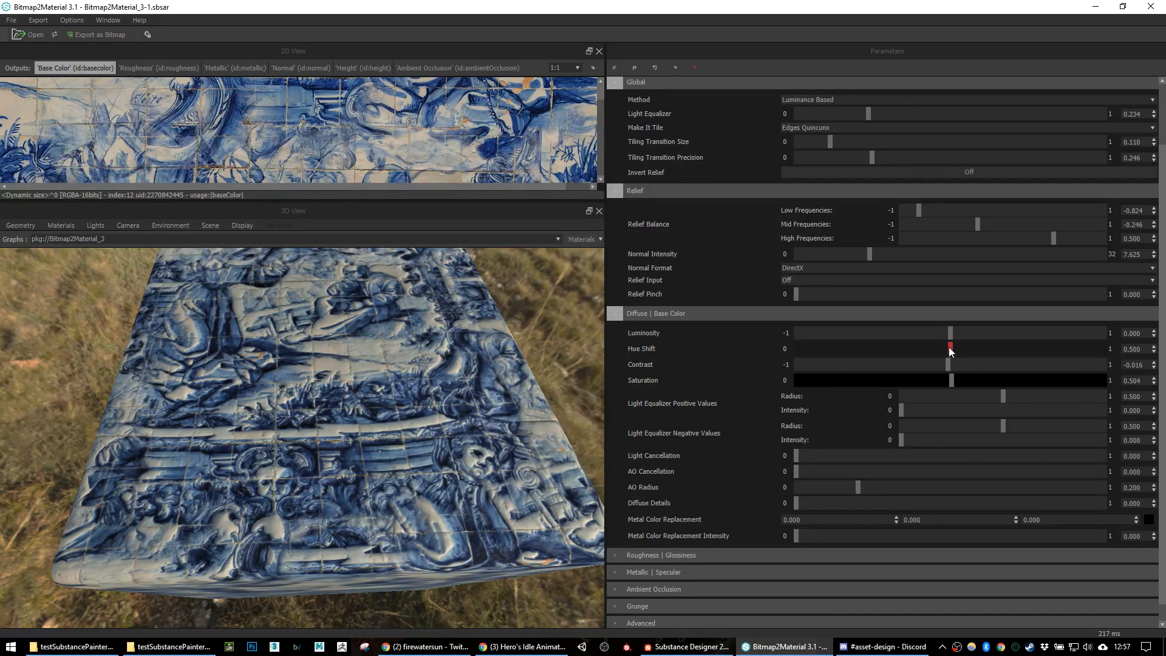
Step: Set the base color's Hue Shift to 0.246 to recolor the blue tiles brown, and view the cube from the side
{"action": "left_click_drag", "start_coordinate": [949, 351], "coordinate": [813, 350]}
{"action": "left_click_drag", "start_coordinate": [895, 343], "coordinate": [850, 352]}
{"action": "left_click_drag", "start_coordinate": [293, 461], "coordinate": [589, 435]}
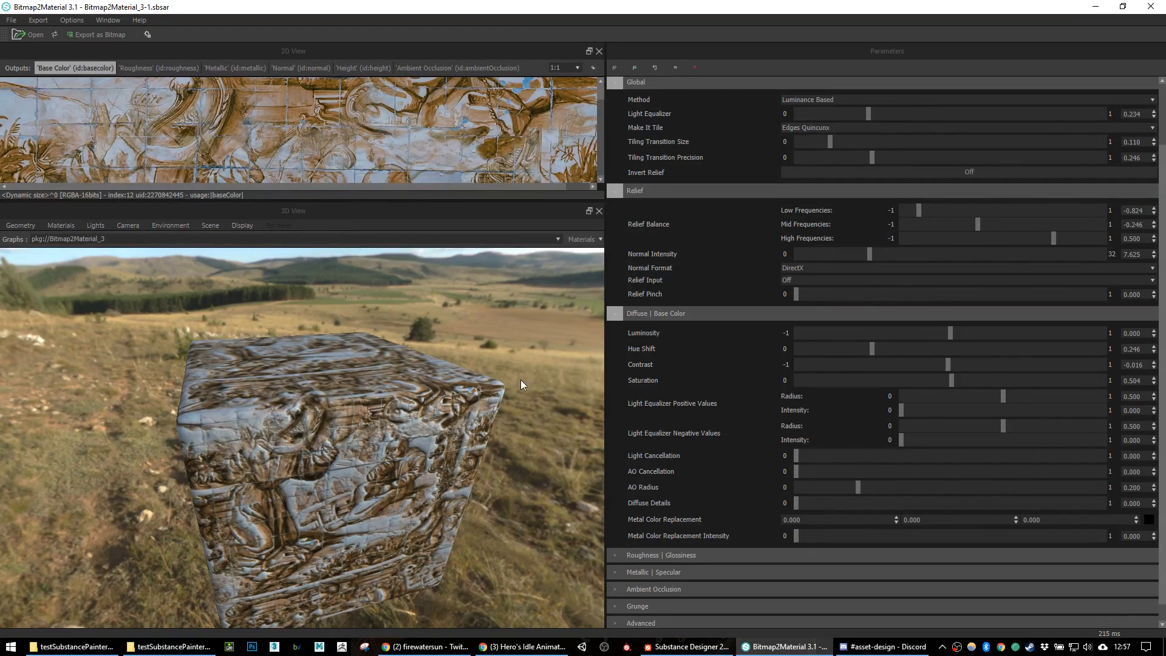
Step: Open the Roughness | Glossiness settings and lower the Roughness Value to 0.055, checking the reflections on the cube's top face
{"action": "scroll", "coordinate": [666, 448], "scroll_direction": "down", "scroll_amount": 1}
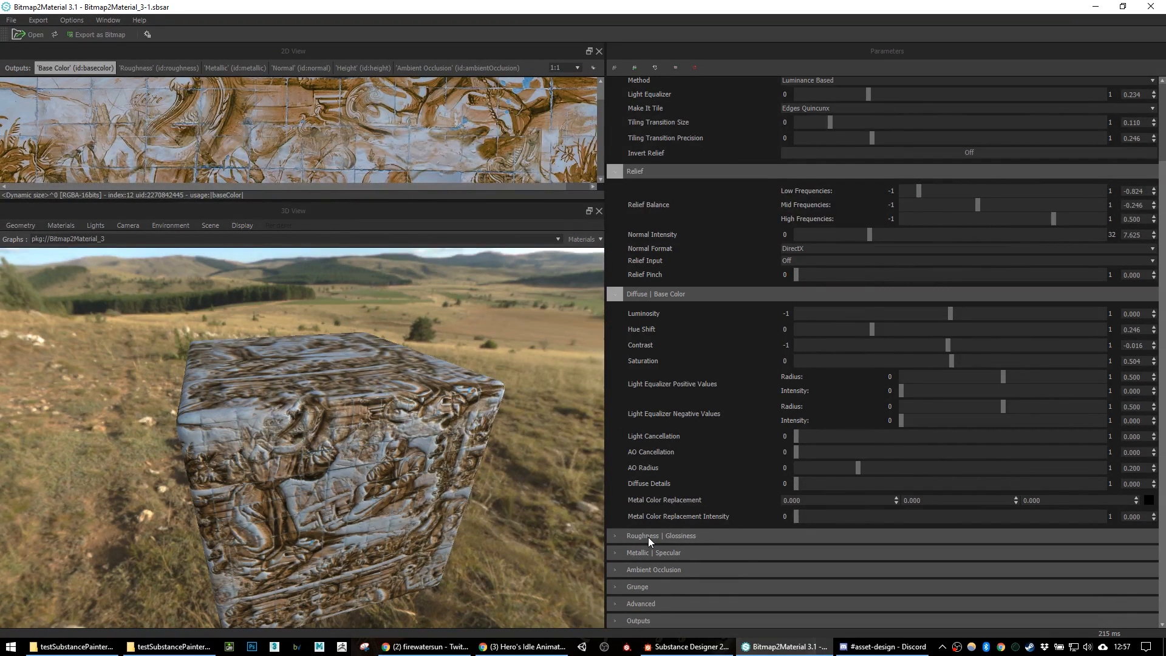
{"action": "left_click", "coordinate": [616, 539]}
{"action": "scroll", "coordinate": [705, 456], "scroll_direction": "down", "scroll_amount": 4}
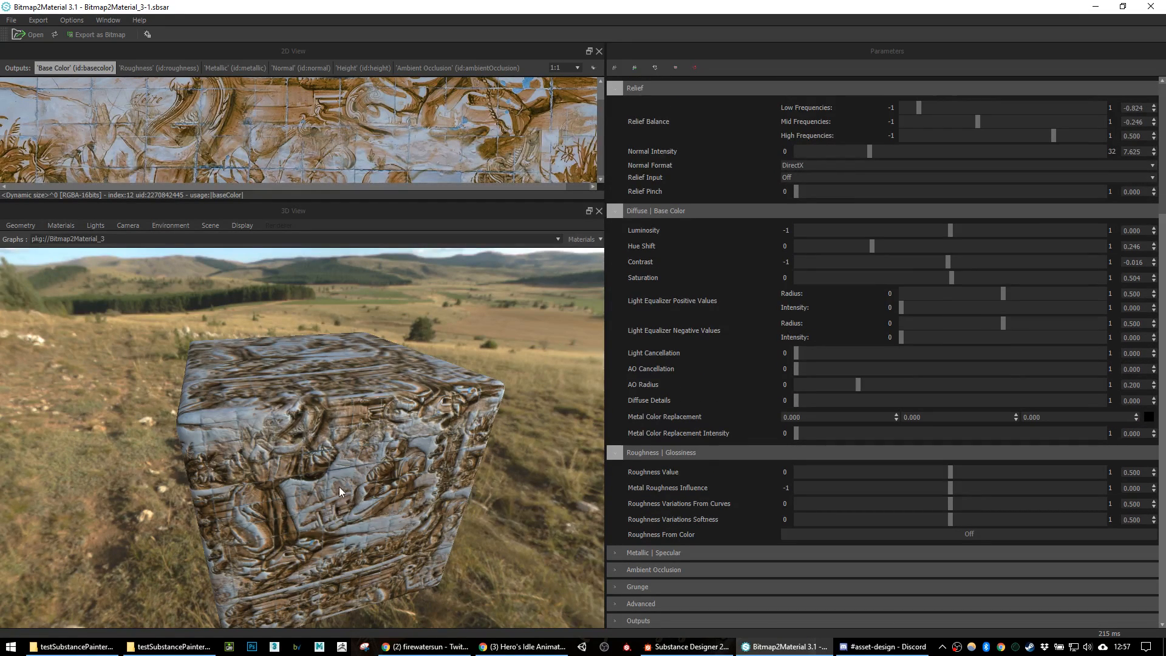
{"action": "left_click_drag", "start_coordinate": [280, 531], "coordinate": [316, 489]}
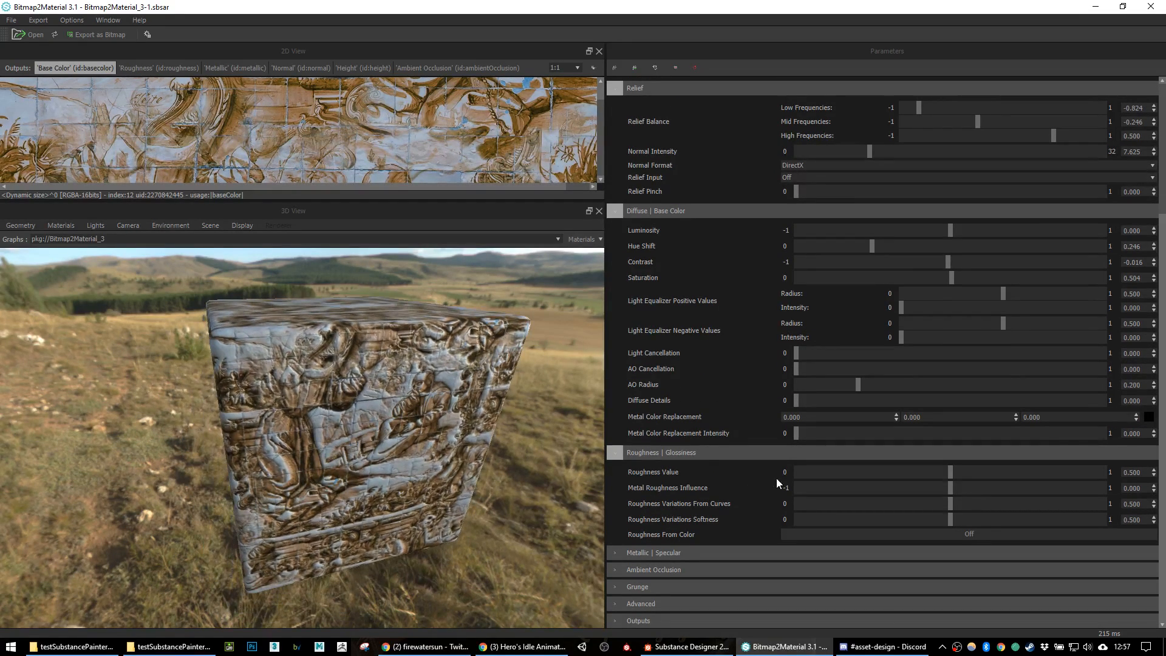
{"action": "left_click_drag", "start_coordinate": [555, 468], "coordinate": [480, 438]}
{"action": "left_click_drag", "start_coordinate": [468, 359], "coordinate": [510, 432]}
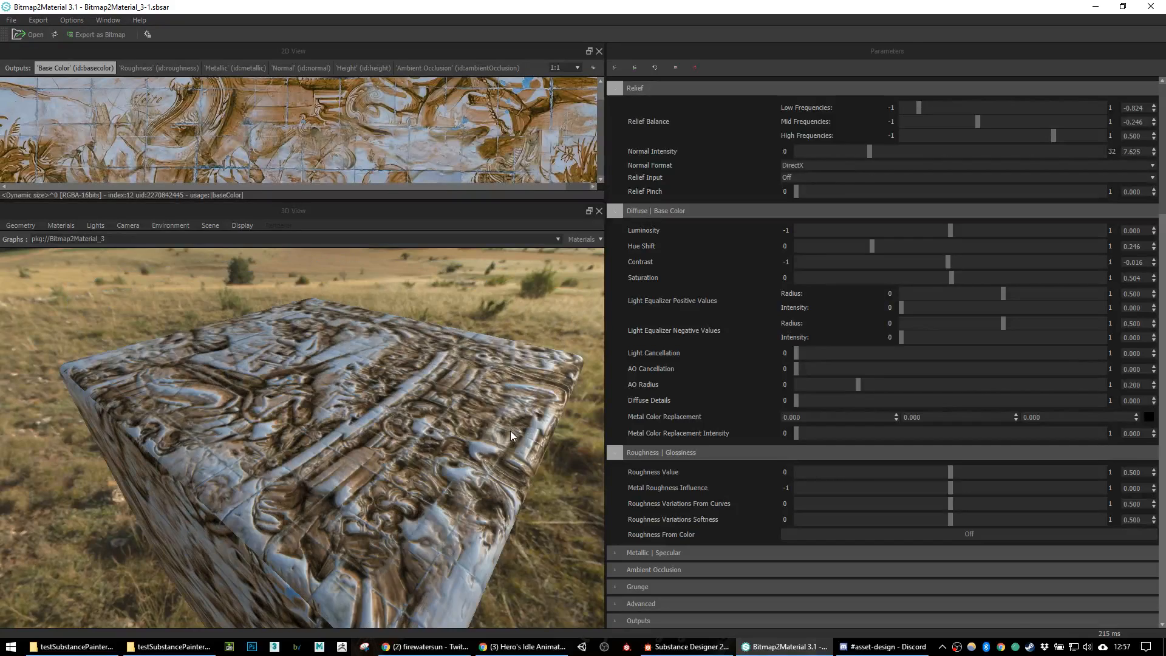
{"action": "left_click_drag", "start_coordinate": [950, 473], "coordinate": [769, 474]}
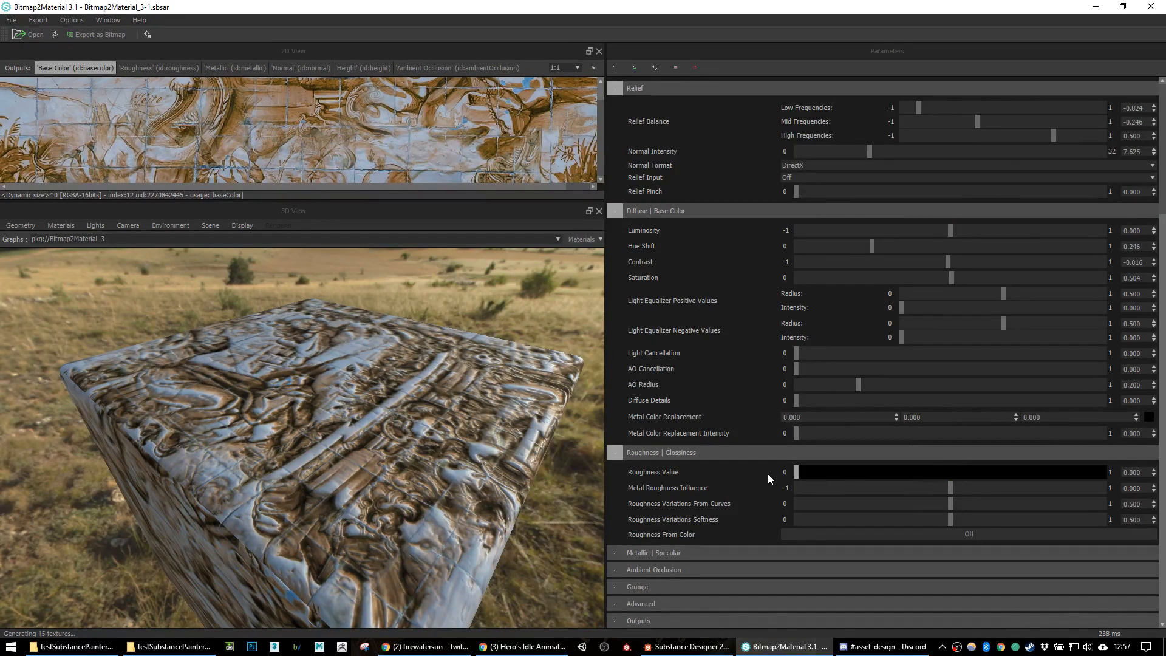
{"action": "left_click_drag", "start_coordinate": [462, 382], "coordinate": [411, 419]}
{"action": "left_click", "coordinate": [812, 473]}
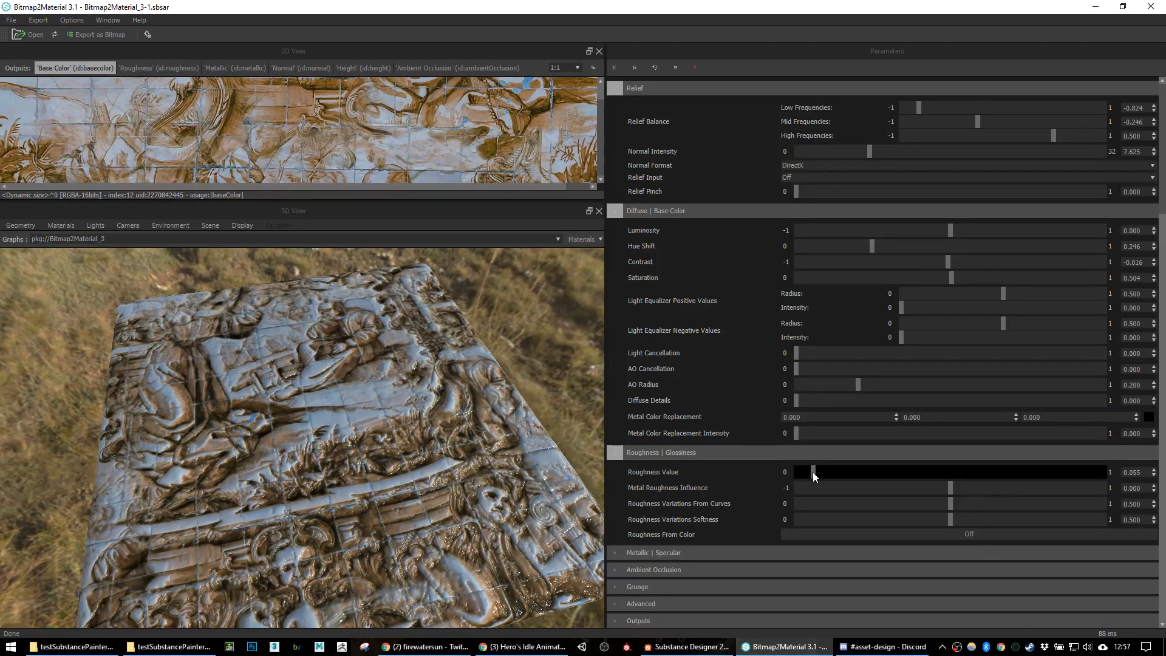
Step: Try several Roughness Value levels for the material and raise it to 0.977
{"action": "left_click_drag", "start_coordinate": [812, 472], "coordinate": [804, 473]}
{"action": "left_click", "coordinate": [825, 470]}
{"action": "left_click_drag", "start_coordinate": [825, 472], "coordinate": [1097, 465]}
{"action": "left_click", "coordinate": [872, 471]}
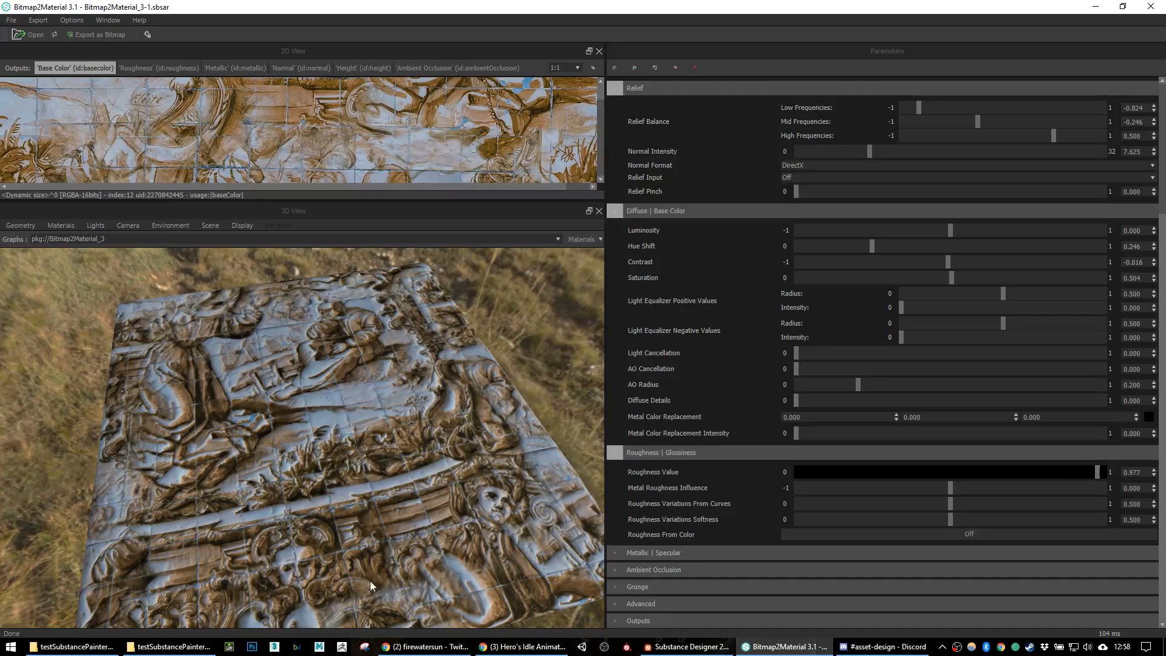
Step: Lower the Roughness Value to 0.807 and check the shine on the cube's top face
{"action": "left_click_drag", "start_coordinate": [419, 500], "coordinate": [454, 450]}
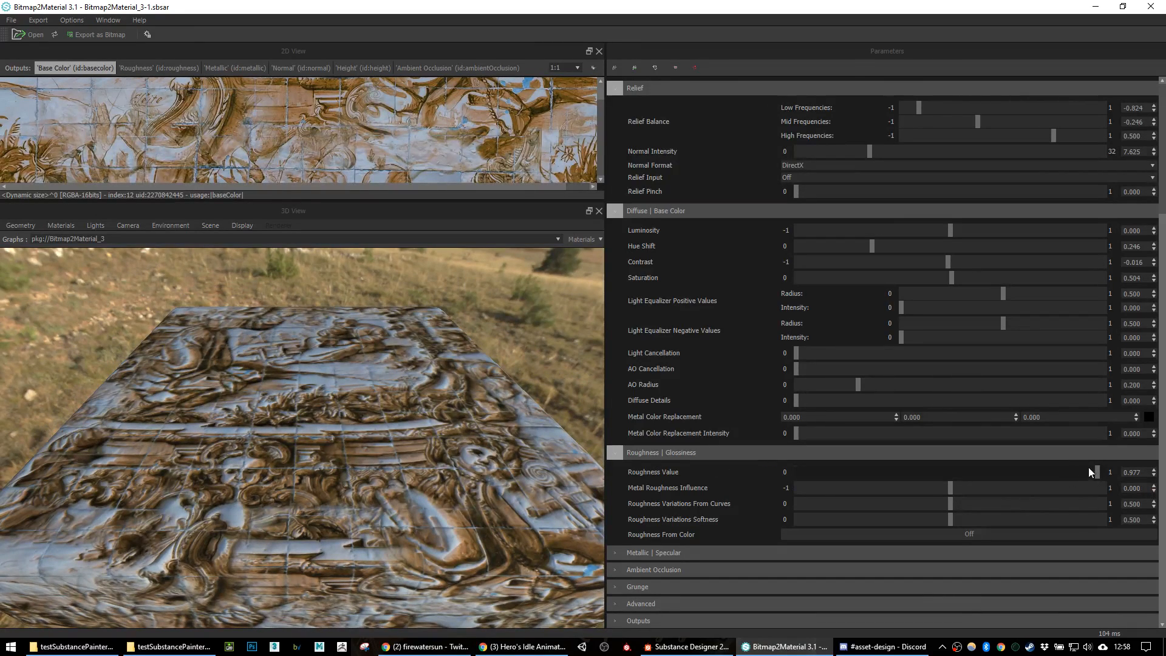
{"action": "left_click_drag", "start_coordinate": [1099, 471], "coordinate": [1044, 475]}
{"action": "left_click_drag", "start_coordinate": [380, 494], "coordinate": [391, 420]}
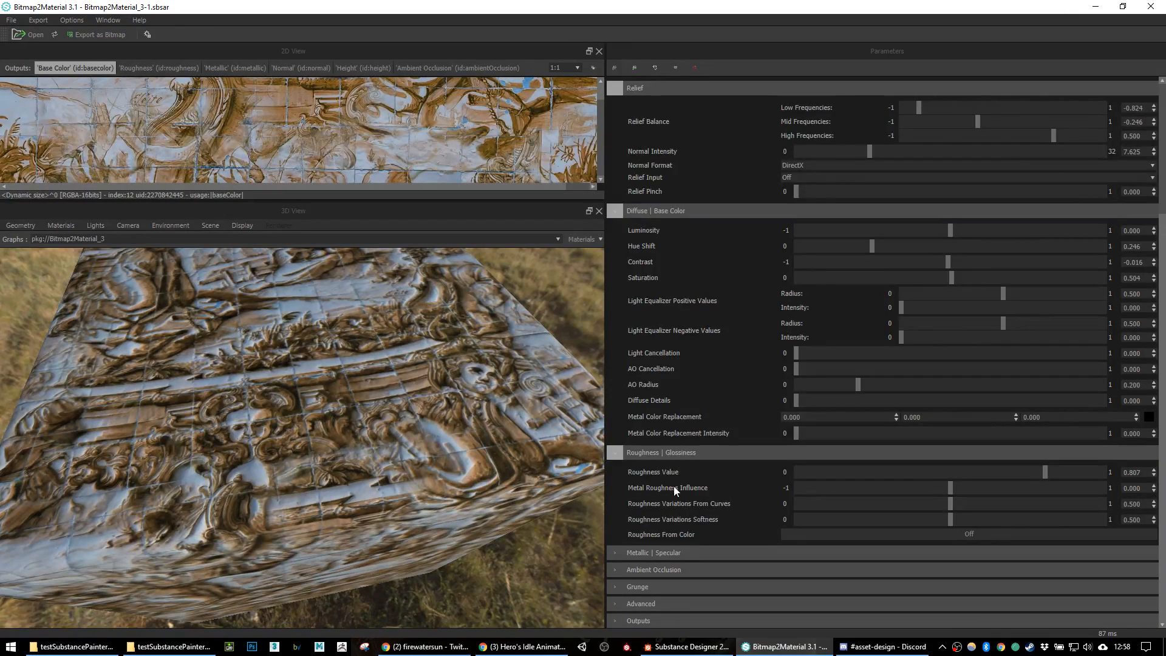
Step: Turn on Roughness From Color and sample the pale blue tile color on the cube as its keying color
{"action": "left_click", "coordinate": [823, 534]}
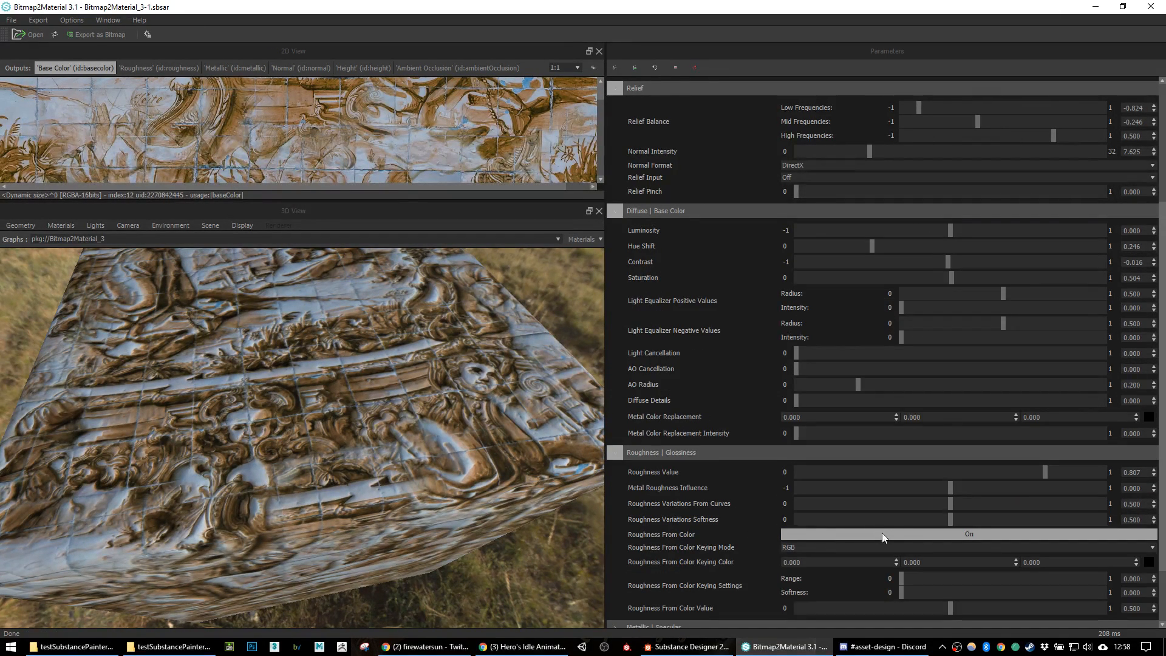
{"action": "left_click", "coordinate": [1149, 562]}
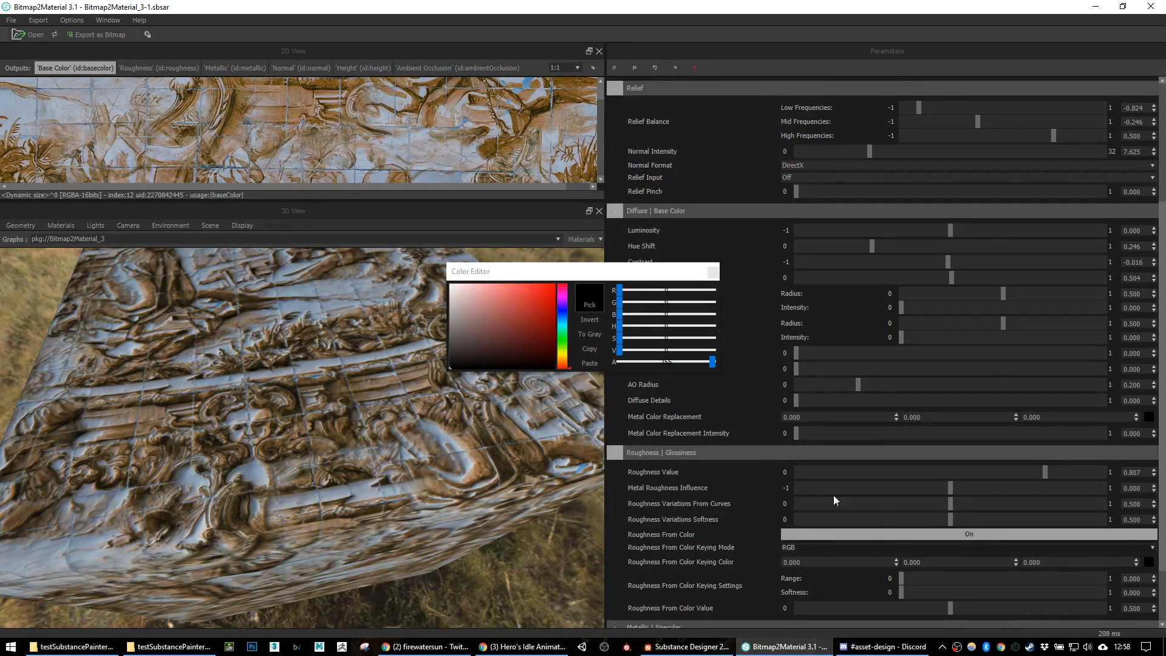
{"action": "left_click", "coordinate": [589, 306]}
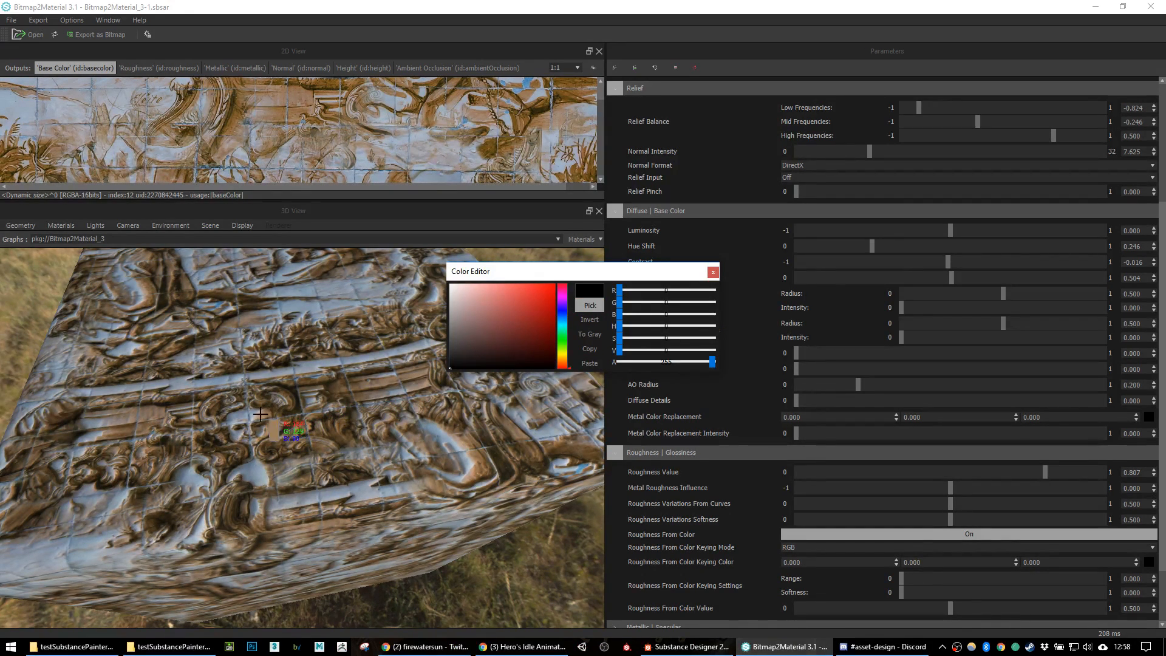
{"action": "left_click", "coordinate": [325, 404]}
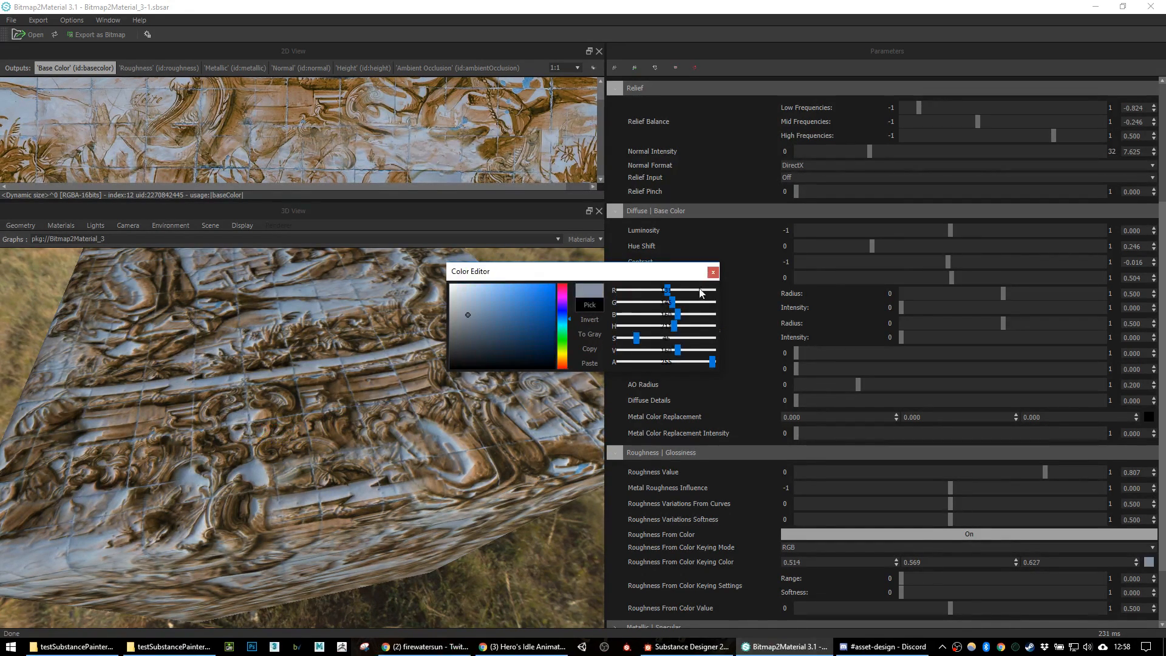
{"action": "left_click", "coordinate": [713, 273]}
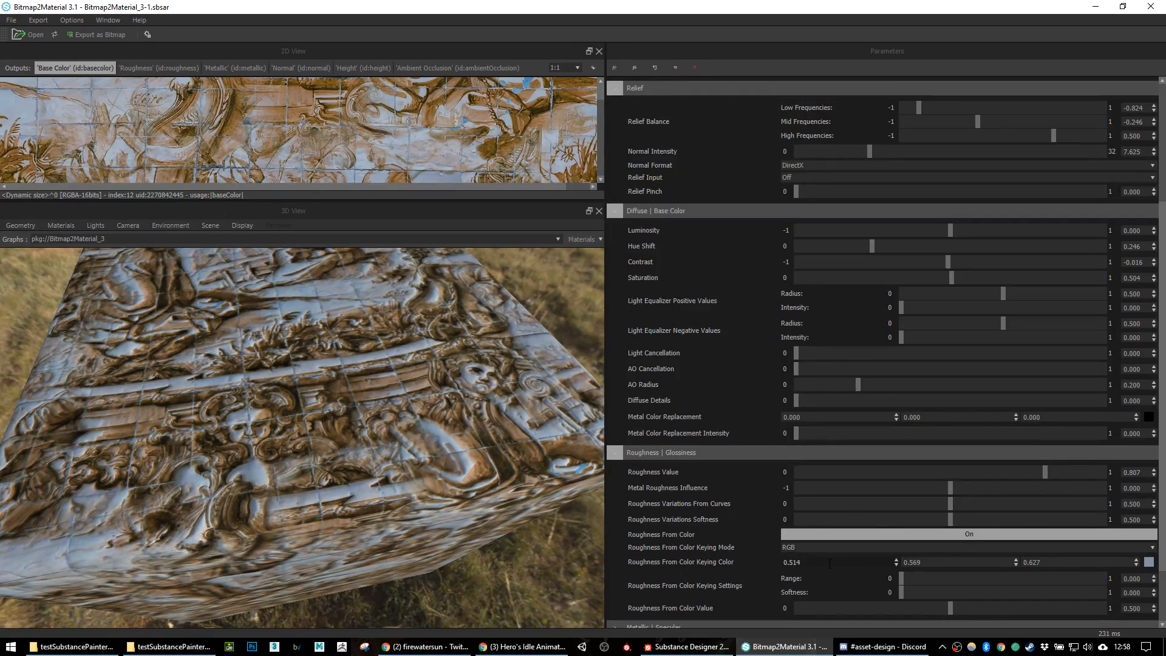
Step: Set the Roughness From Color Value to 0.047 and inspect the cube's surface up close
{"action": "left_click_drag", "start_coordinate": [348, 475], "coordinate": [436, 483]}
{"action": "left_click_drag", "start_coordinate": [953, 611], "coordinate": [836, 610]}
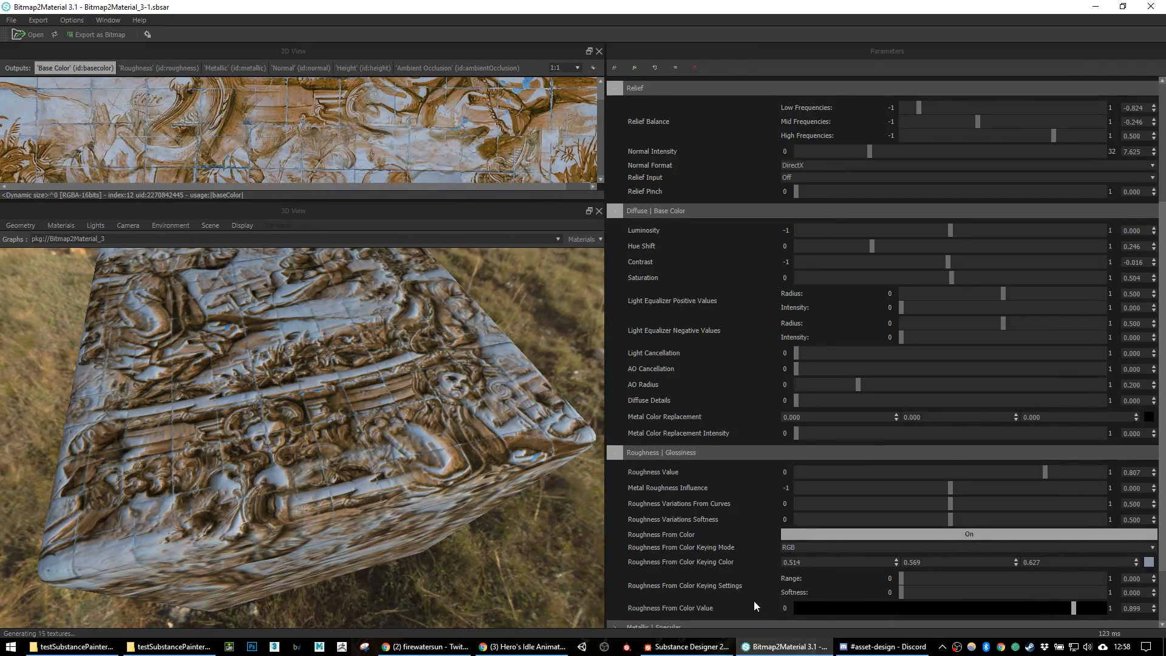
{"action": "left_click_drag", "start_coordinate": [754, 605], "coordinate": [811, 607]}
{"action": "left_click_drag", "start_coordinate": [467, 467], "coordinate": [531, 442]}
{"action": "scroll", "coordinate": [479, 435], "scroll_direction": "up", "scroll_amount": 5}
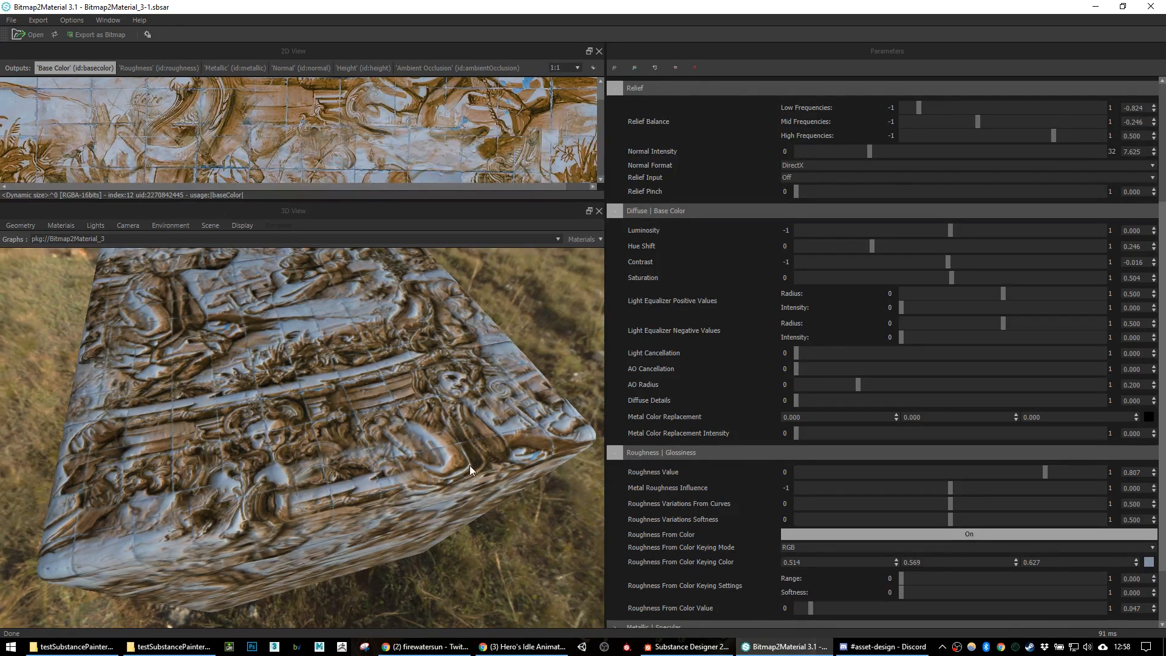
Step: Lower the Roughness Value to 0.504 and set the Roughness From Color keying Range to 0.176
{"action": "scroll", "coordinate": [479, 439], "scroll_direction": "down", "scroll_amount": 3}
{"action": "left_click_drag", "start_coordinate": [909, 472], "coordinate": [970, 474]}
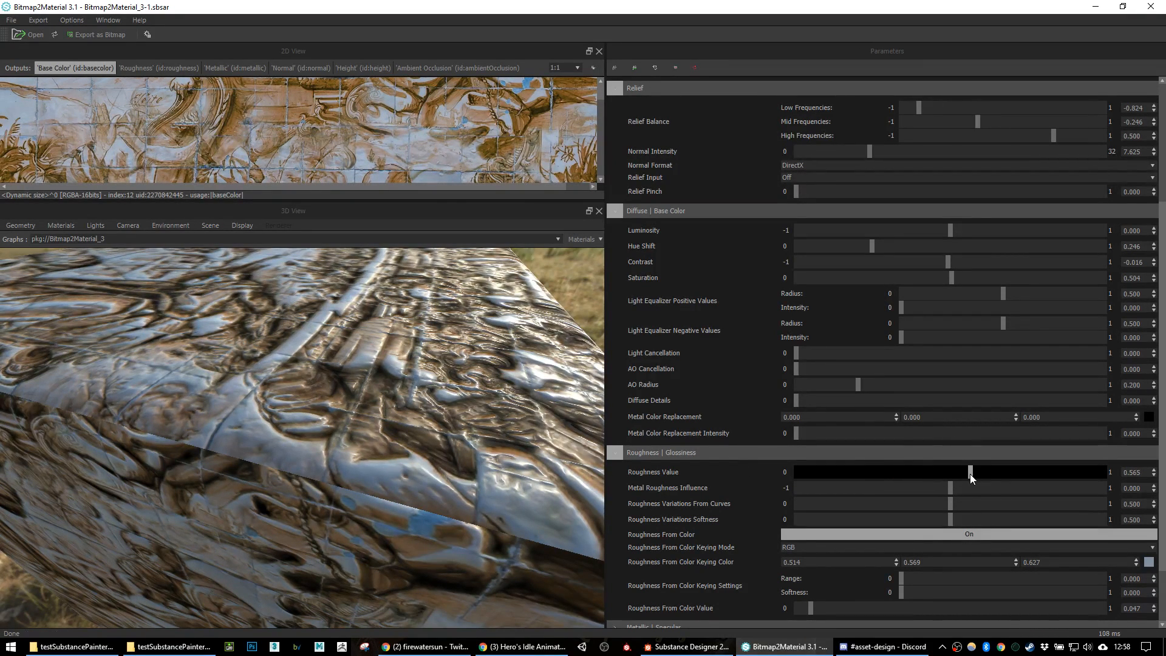
{"action": "left_click_drag", "start_coordinate": [903, 579], "coordinate": [984, 573]}
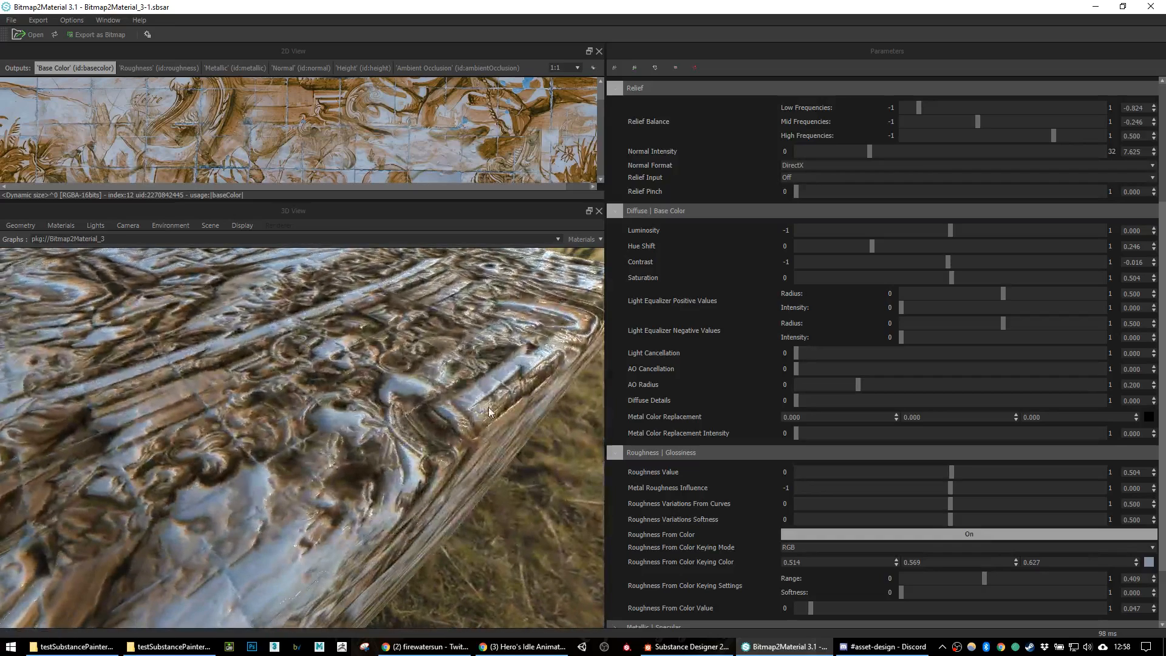
{"action": "mouse_move", "coordinate": [943, 573]}
{"action": "left_mouse_down"}
{"action": "mouse_move", "coordinate": [923, 579]}
{"action": "mouse_move", "coordinate": [937, 577]}
{"action": "left_mouse_up"}
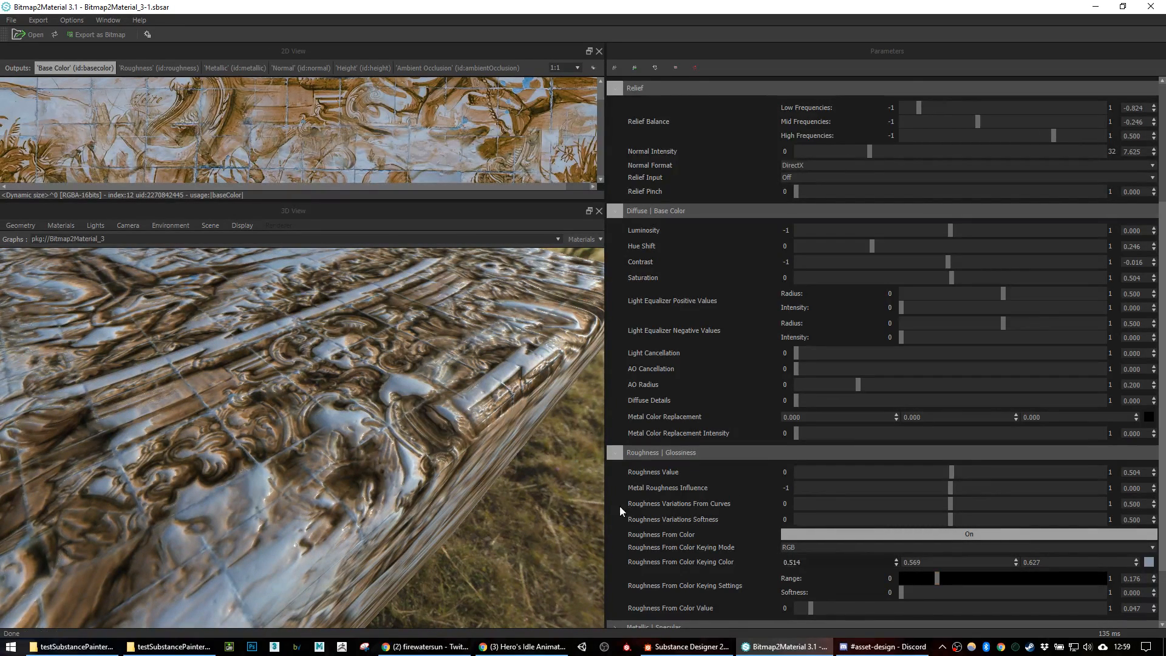
{"action": "left_click_drag", "start_coordinate": [493, 463], "coordinate": [518, 465]}
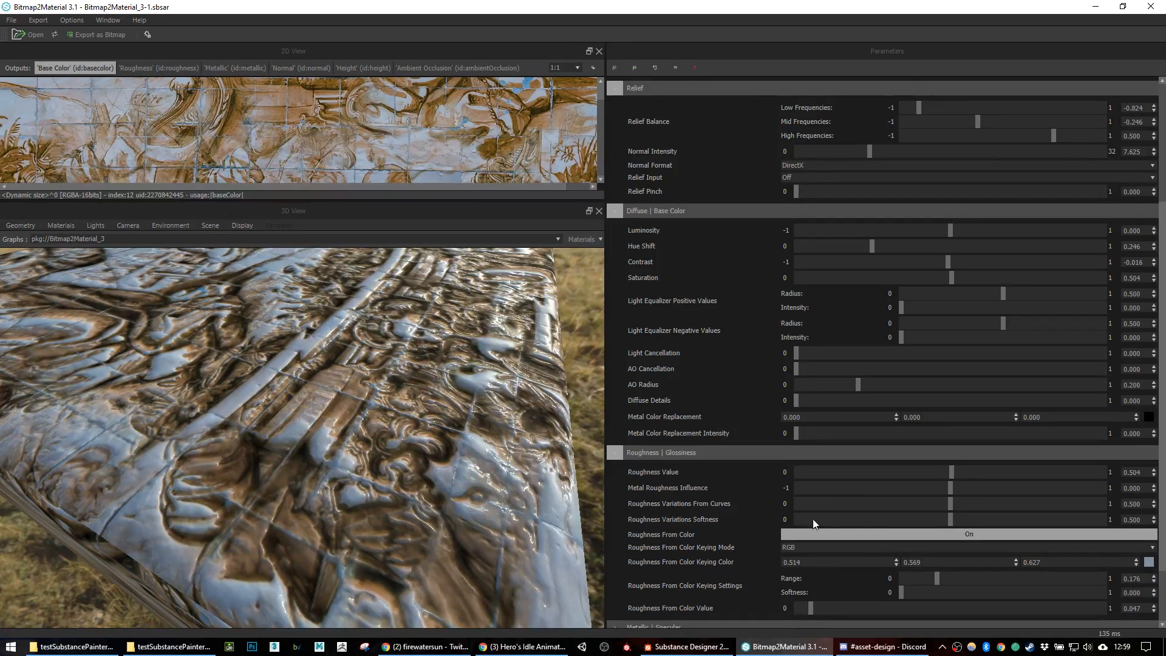
Step: Raise the Roughness Value to 0.751 and set the Roughness From Color keying Softness to 0.340
{"action": "left_click_drag", "start_coordinate": [954, 474], "coordinate": [1029, 471]}
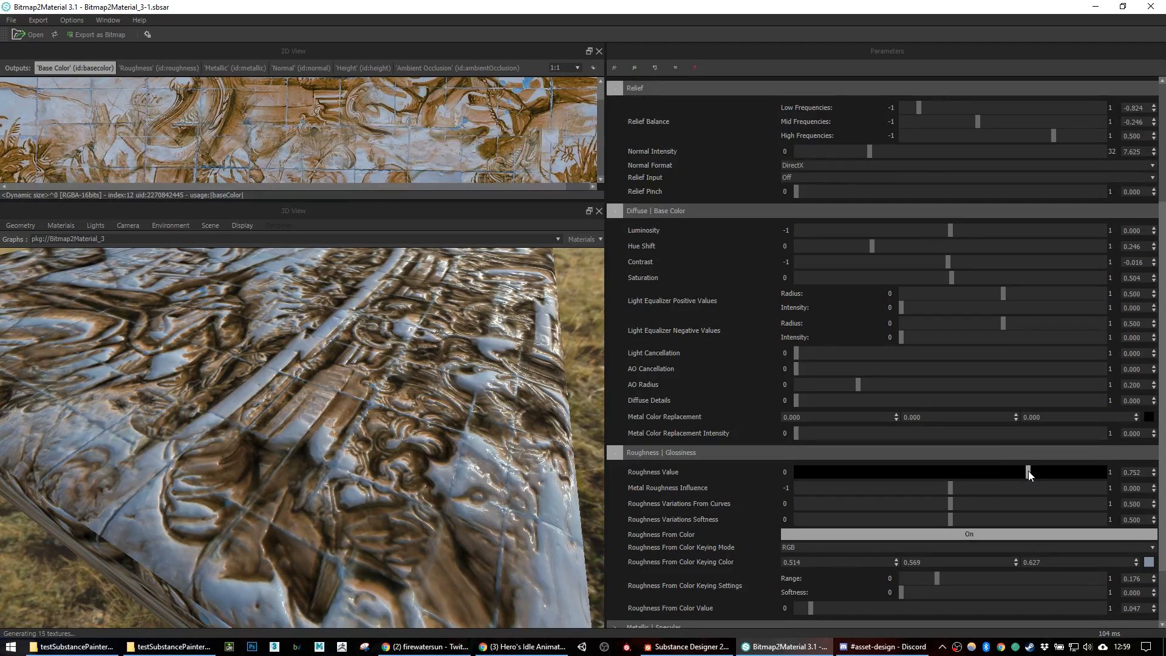
{"action": "left_click_drag", "start_coordinate": [581, 464], "coordinate": [508, 476]}
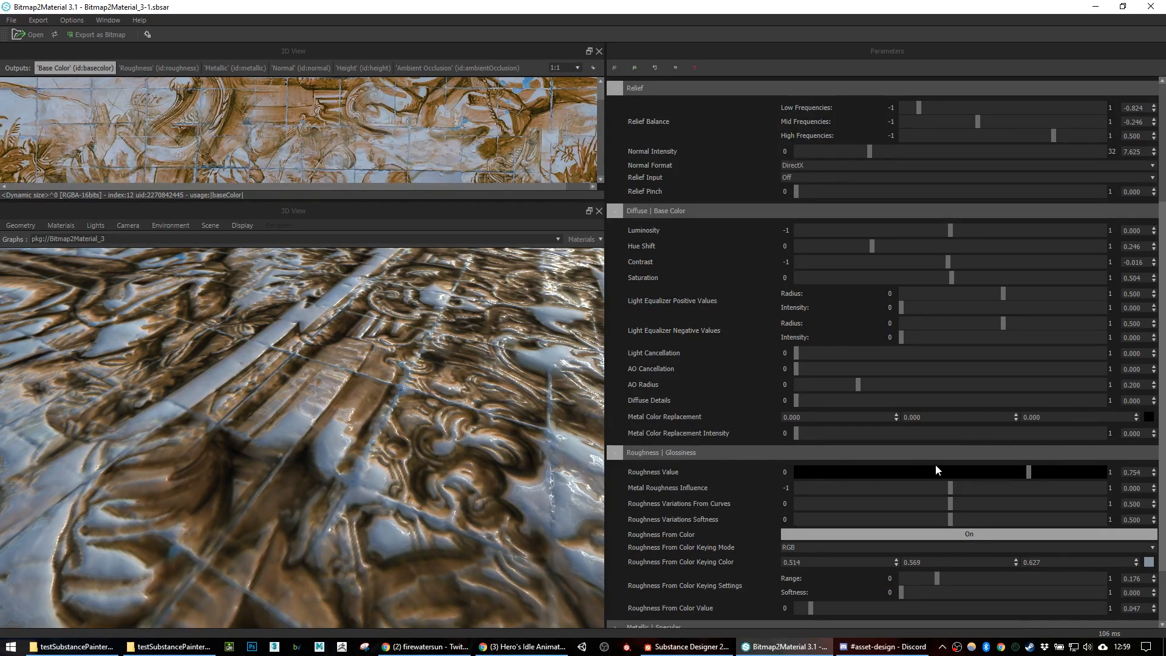
{"action": "scroll", "coordinate": [1018, 471], "scroll_direction": "down", "scroll_amount": 1}
{"action": "scroll", "coordinate": [793, 541], "scroll_direction": "down", "scroll_amount": 2}
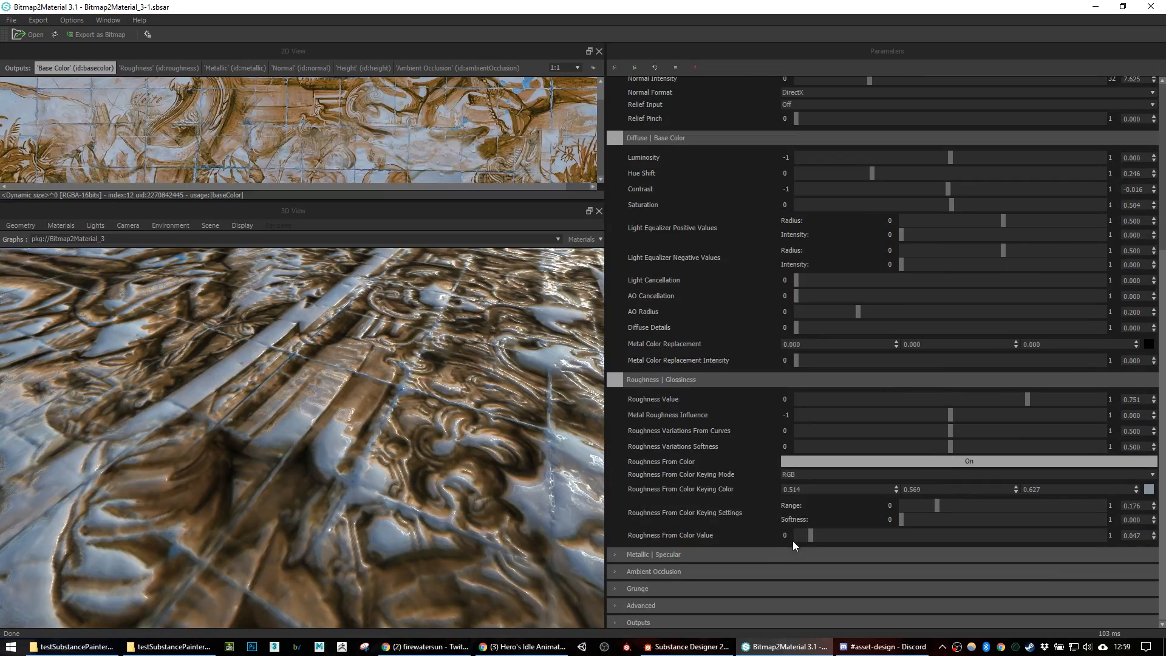
{"action": "scroll", "coordinate": [943, 520], "scroll_direction": "up", "scroll_amount": 2}
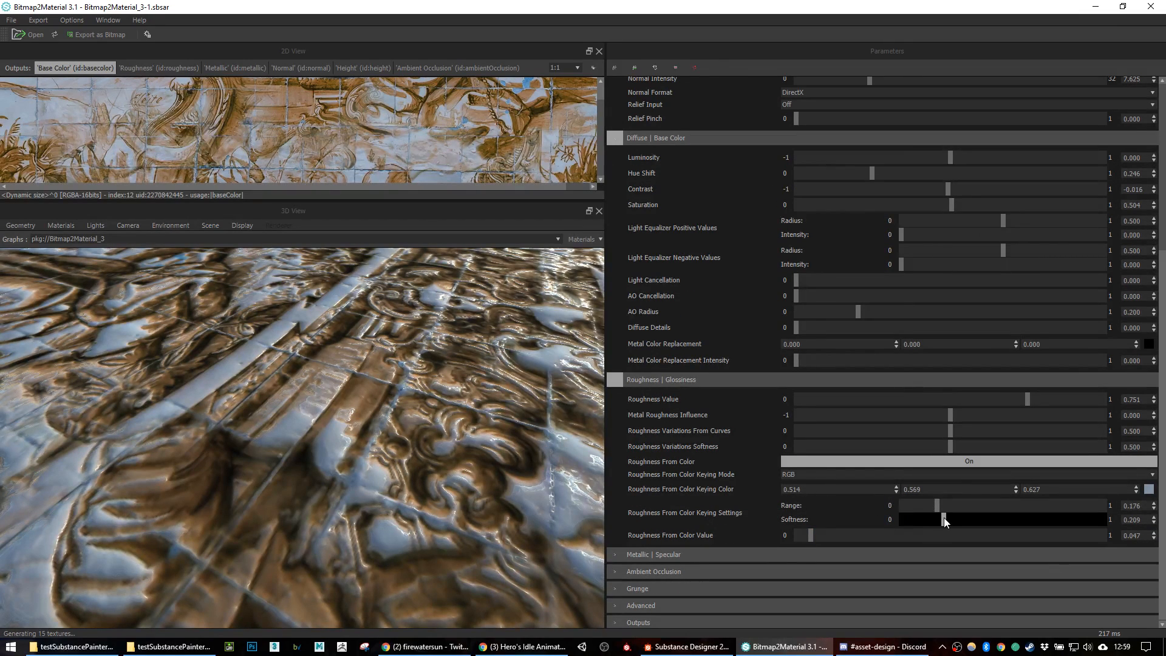
{"action": "left_click", "coordinate": [944, 520]}
{"action": "left_click_drag", "start_coordinate": [945, 523], "coordinate": [969, 523]}
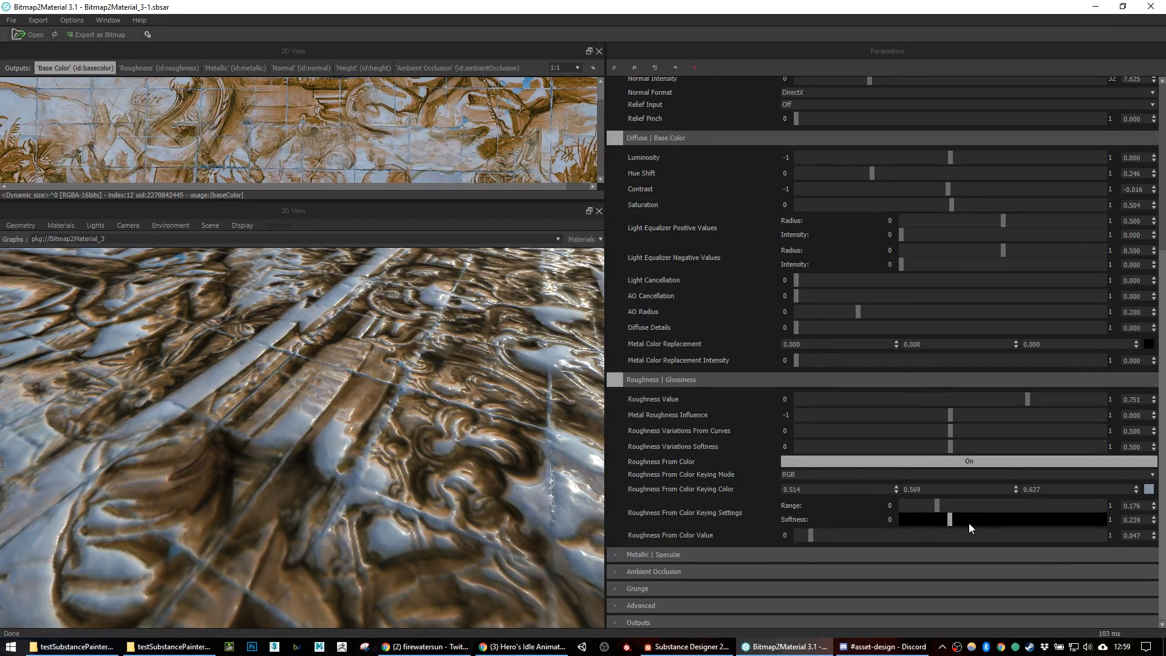
{"action": "left_click_drag", "start_coordinate": [498, 414], "coordinate": [429, 442]}
{"action": "left_click_drag", "start_coordinate": [367, 504], "coordinate": [327, 540]}
{"action": "left_click_drag", "start_coordinate": [377, 509], "coordinate": [419, 462]}
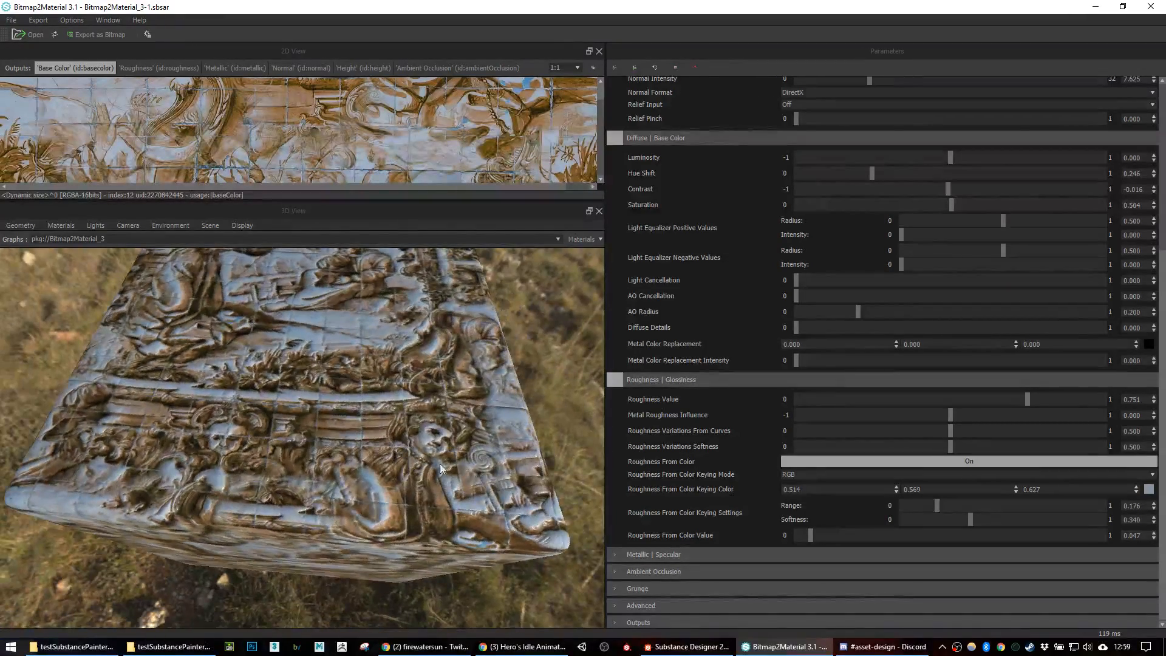
Step: Open the Metallic | Specular settings and sample the cube's pale blue tile color as the Metal From Diffuse Keying Color
{"action": "scroll", "coordinate": [744, 484], "scroll_direction": "down", "scroll_amount": 1}
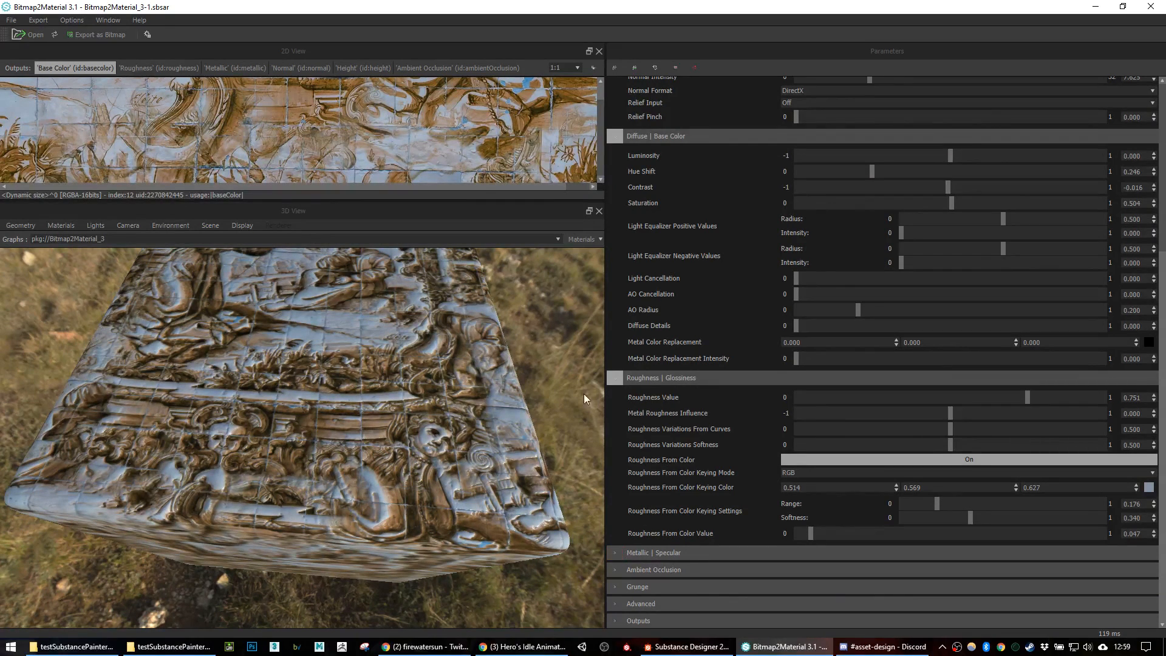
{"action": "left_click", "coordinate": [616, 379]}
{"action": "left_click", "coordinate": [616, 554]}
{"action": "scroll", "coordinate": [680, 475], "scroll_direction": "down", "scroll_amount": 3}
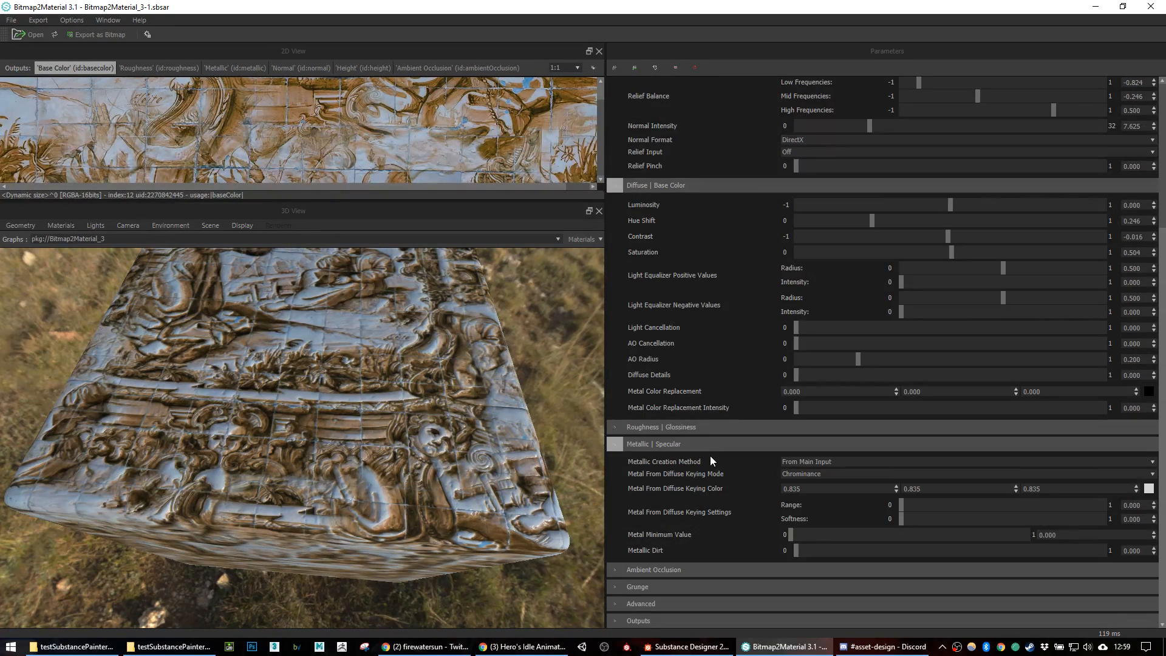
{"action": "left_click", "coordinate": [1149, 489]}
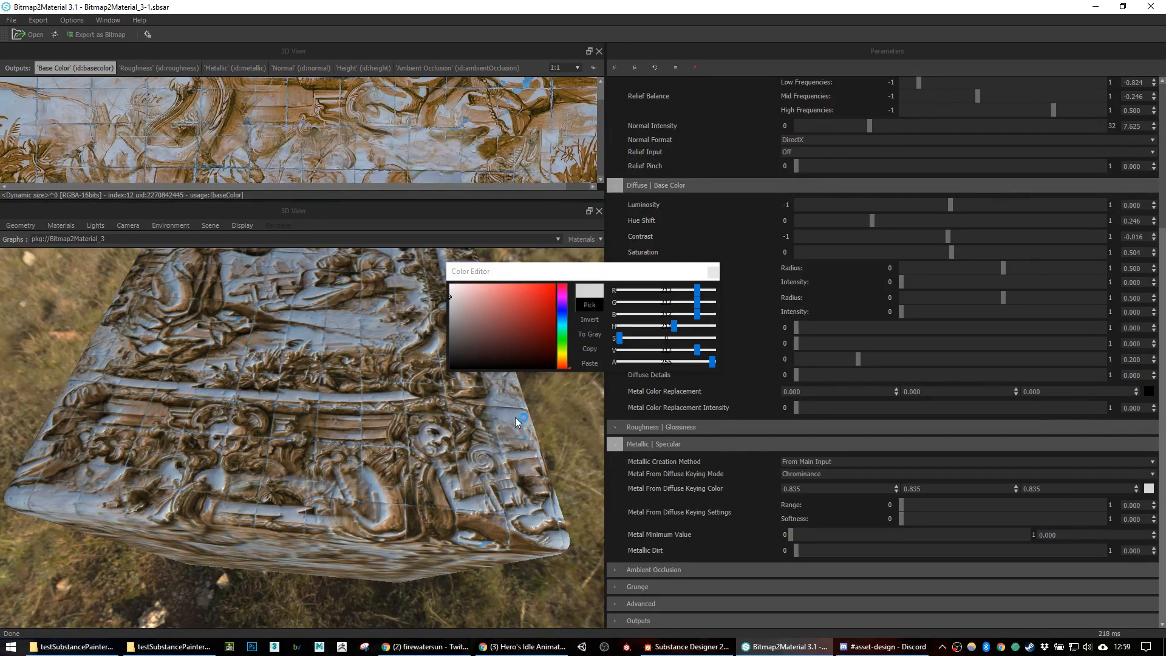
{"action": "left_click", "coordinate": [590, 305]}
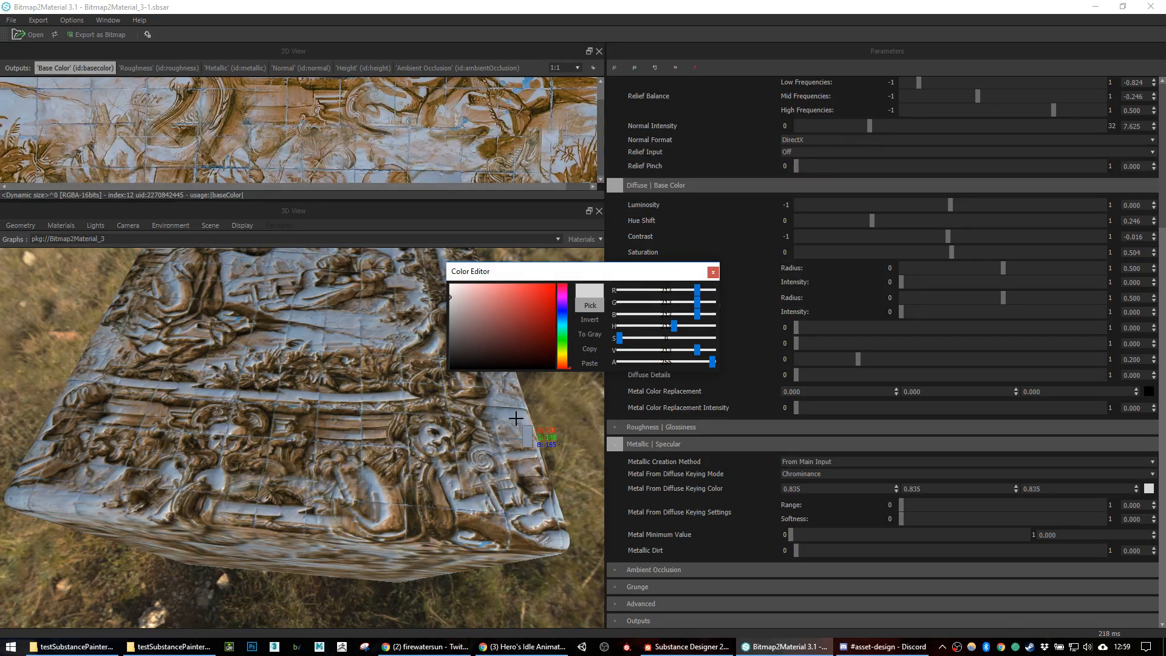
{"action": "left_click", "coordinate": [515, 419]}
{"action": "left_click", "coordinate": [713, 271]}
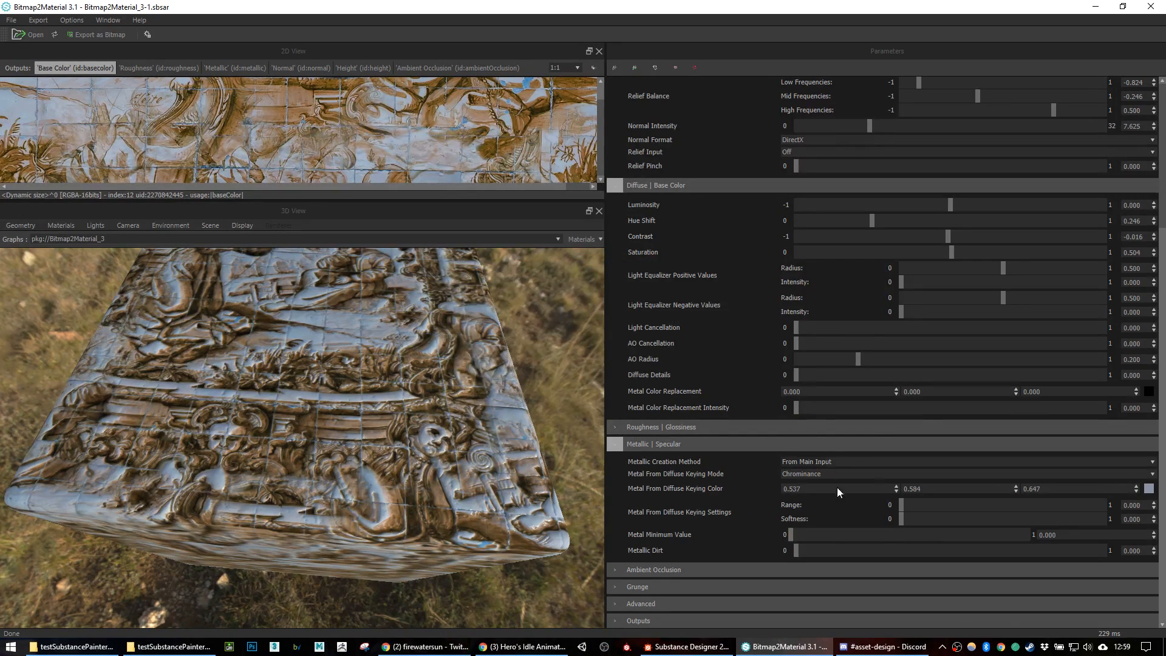
Step: Set the Metal From Diffuse keying Range to 0.057 and Softness to 0.197
{"action": "mouse_move", "coordinate": [905, 504]}
{"action": "left_mouse_down"}
{"action": "mouse_move", "coordinate": [1048, 505]}
{"action": "mouse_move", "coordinate": [912, 508]}
{"action": "left_mouse_up"}
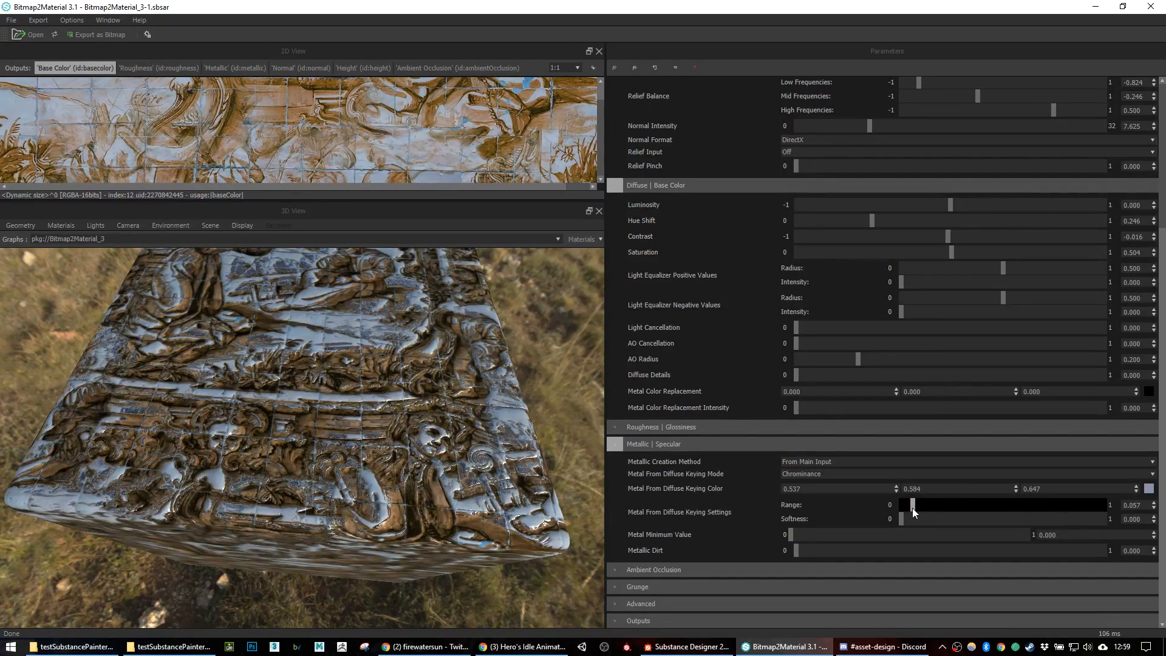
{"action": "left_click_drag", "start_coordinate": [790, 534], "coordinate": [759, 534]}
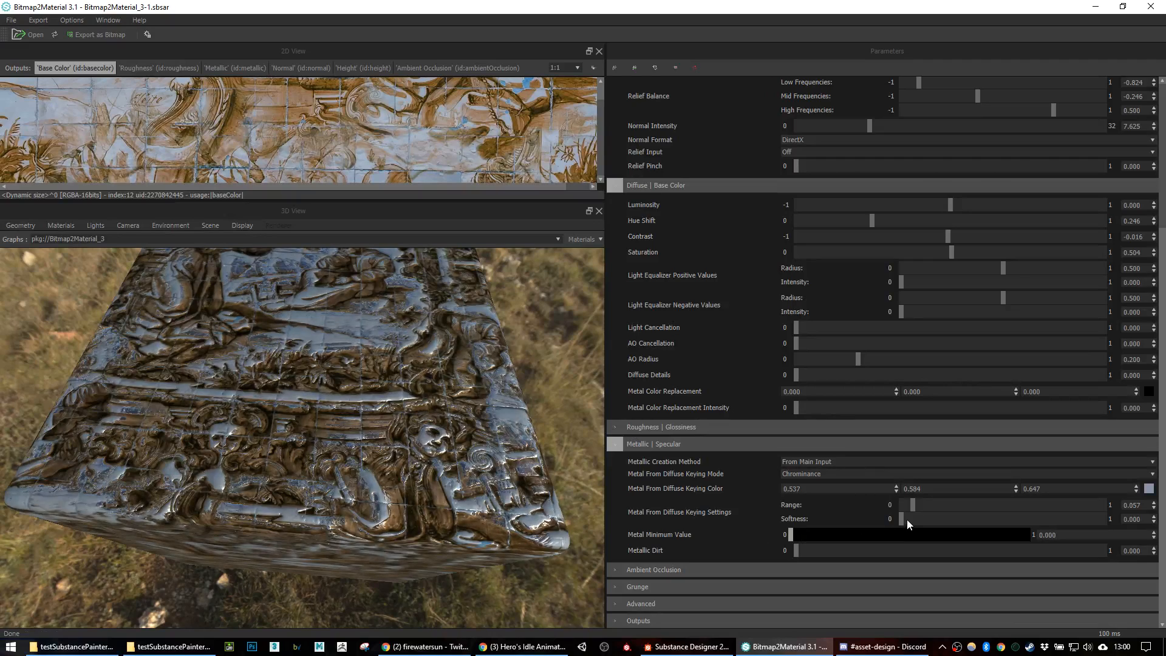
{"action": "left_click_drag", "start_coordinate": [904, 517], "coordinate": [942, 516]}
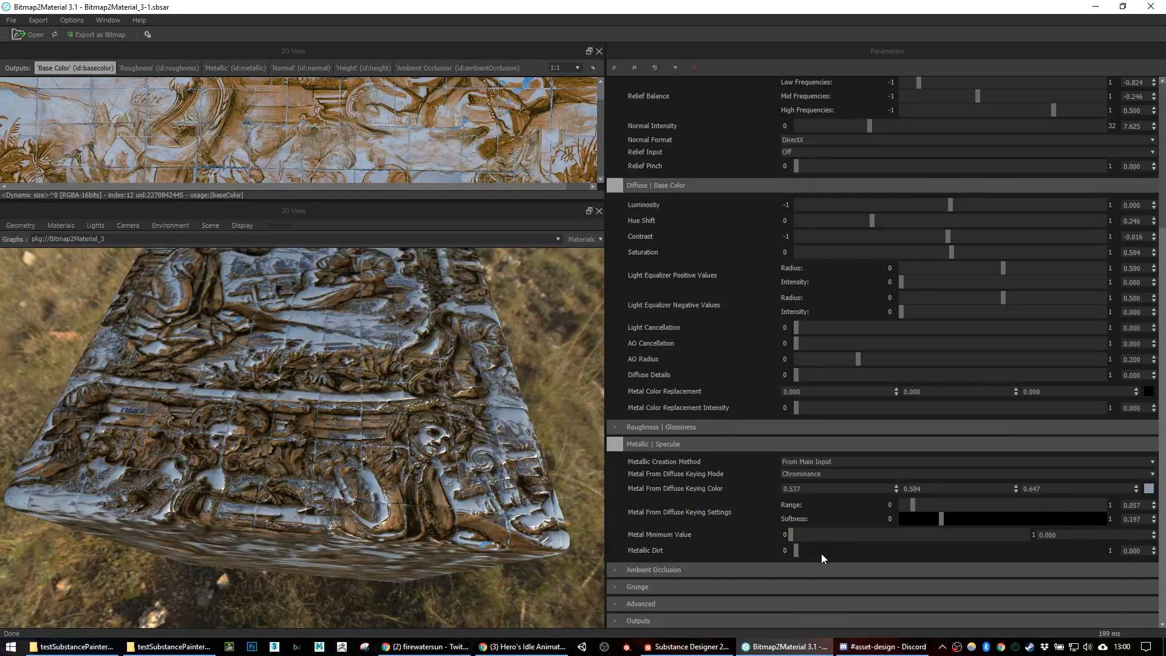
Step: Set the Metallic Dirt to 0.236 and inspect the metallic areas on the cube's faces
{"action": "left_click_drag", "start_coordinate": [796, 551], "coordinate": [869, 553]}
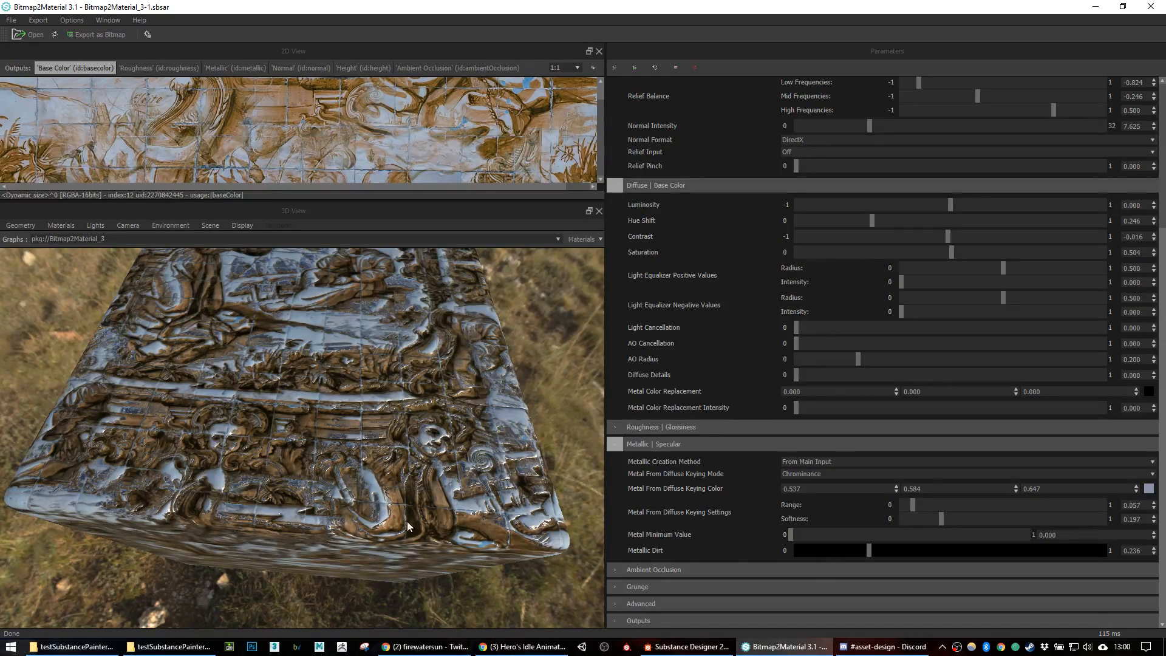
{"action": "left_click_drag", "start_coordinate": [451, 534], "coordinate": [337, 485]}
{"action": "left_click_drag", "start_coordinate": [420, 412], "coordinate": [336, 359]}
{"action": "scroll", "coordinate": [311, 376], "scroll_direction": "up", "scroll_amount": 4}
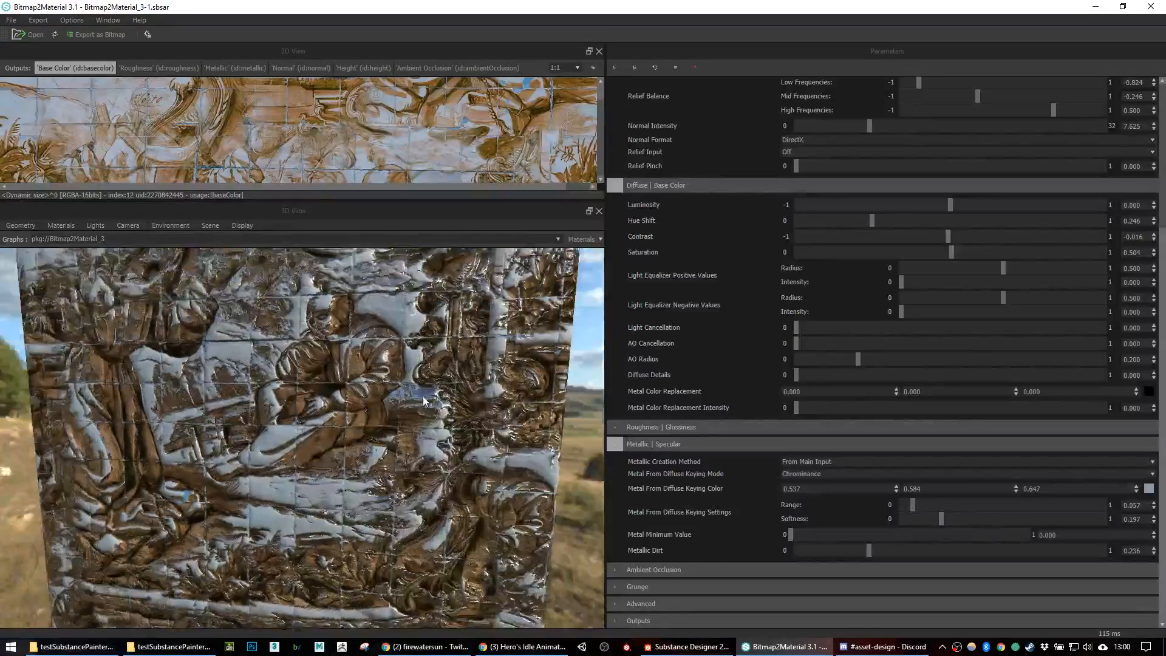
{"action": "scroll", "coordinate": [388, 382], "scroll_direction": "up", "scroll_amount": 3}
{"action": "left_click_drag", "start_coordinate": [395, 378], "coordinate": [392, 442]}
{"action": "scroll", "coordinate": [386, 417], "scroll_direction": "down", "scroll_amount": 4}
{"action": "scroll", "coordinate": [418, 381], "scroll_direction": "down", "scroll_amount": 3}
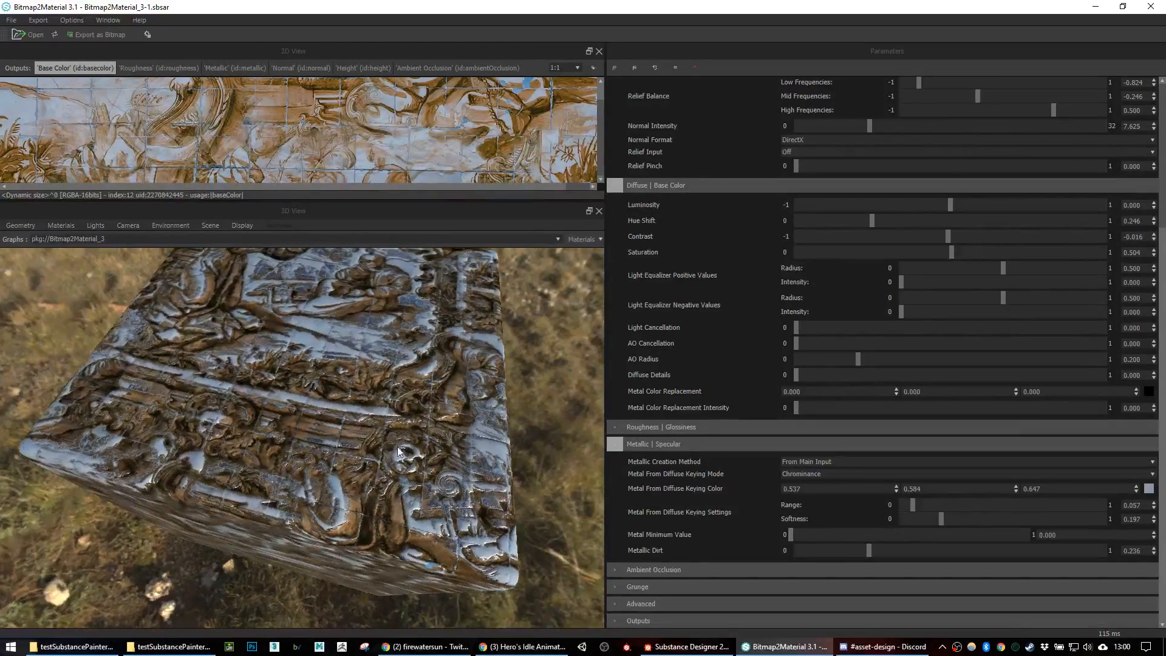
Step: Collapse the Metallic | Specular, Diffuse | Base Color and Relief groups and expand the Ambient Occlusion settings
{"action": "left_click", "coordinate": [614, 449]}
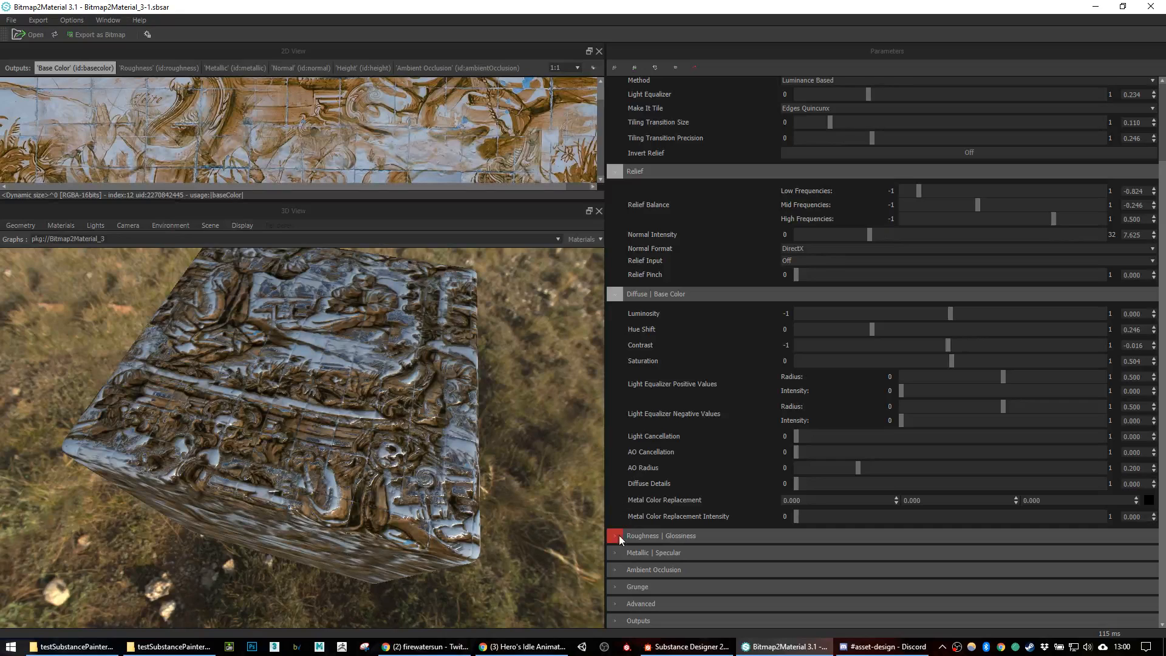
{"action": "left_click", "coordinate": [611, 571]}
{"action": "left_click", "coordinate": [620, 296]}
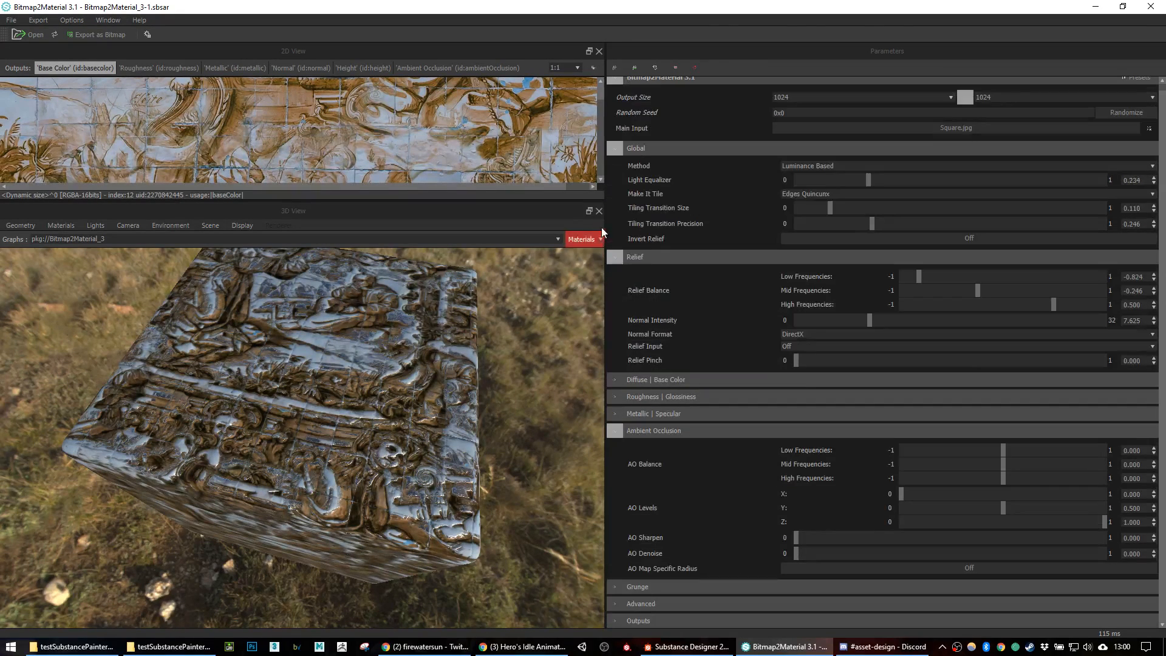
{"action": "left_click", "coordinate": [621, 256]}
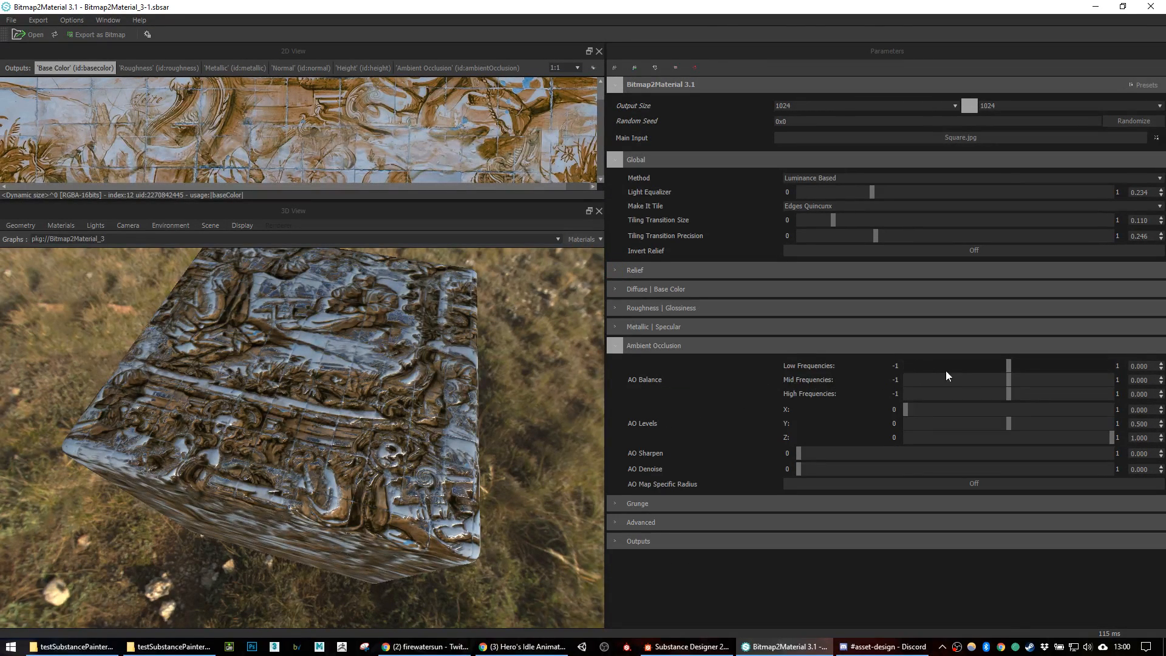
Step: Raise the AO Balance Low Frequencies to 0.754 to darken the recesses of the relief
{"action": "scroll", "coordinate": [377, 410], "scroll_direction": "up", "scroll_amount": 3}
{"action": "scroll", "coordinate": [377, 410], "scroll_direction": "down", "scroll_amount": 1}
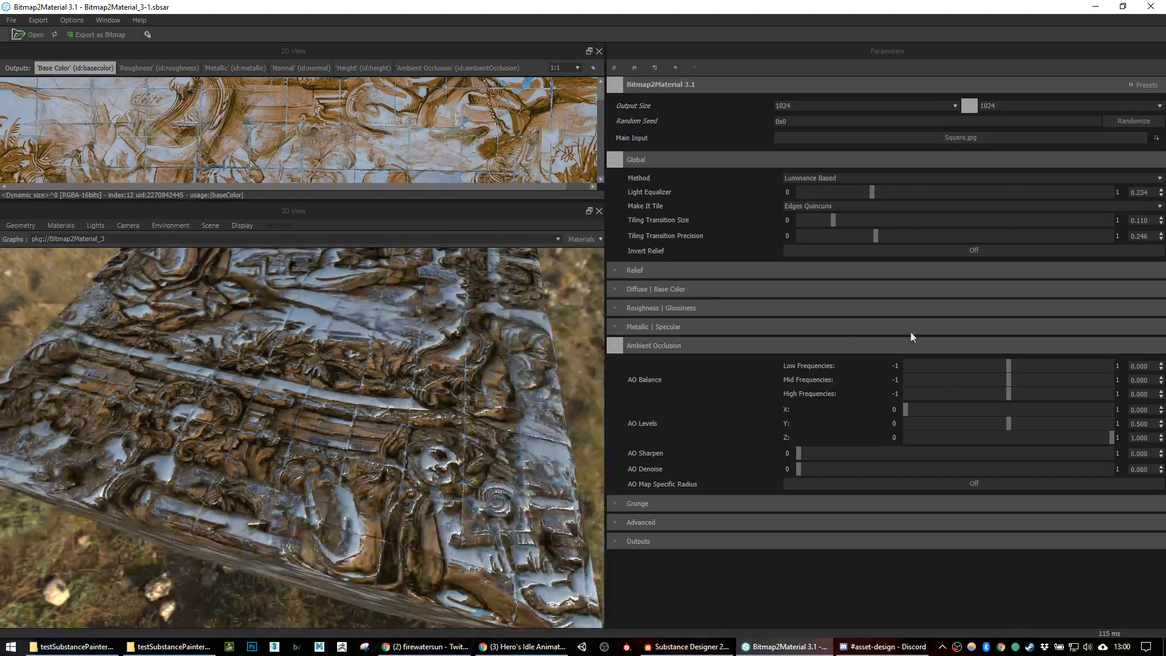
{"action": "left_click_drag", "start_coordinate": [1001, 365], "coordinate": [1086, 367]}
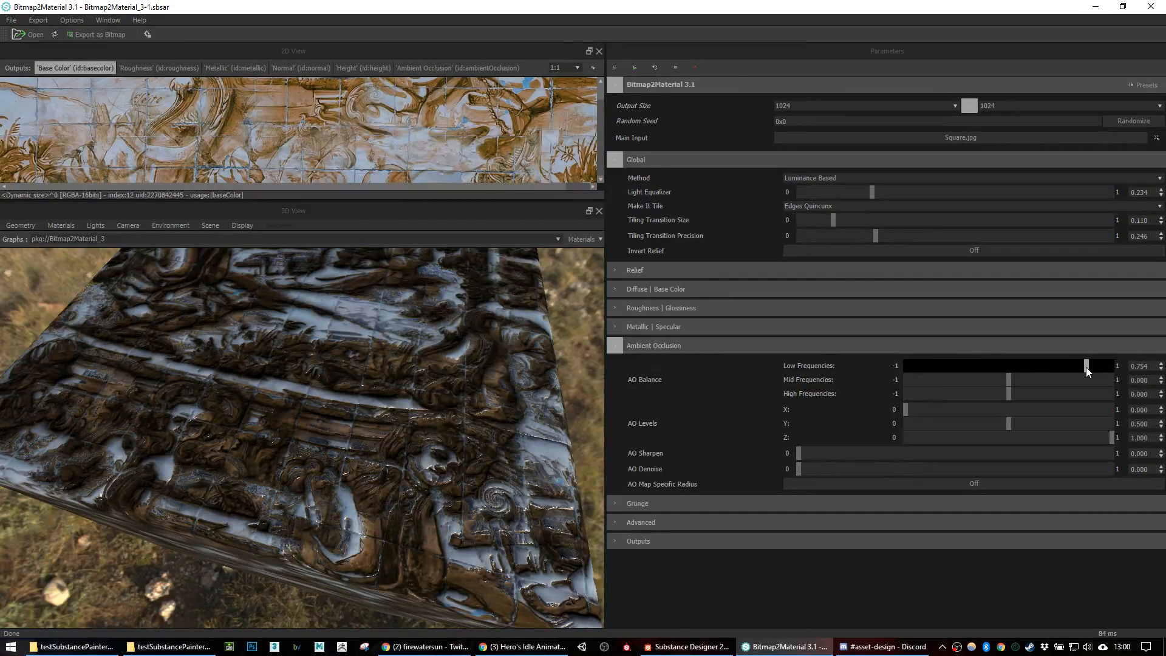
Step: Try AO Balance values of 0.053 for low, 0.447 for mid and 0.471 for high frequencies
{"action": "left_click_drag", "start_coordinate": [453, 417], "coordinate": [398, 422]}
{"action": "scroll", "coordinate": [397, 423], "scroll_direction": "up", "scroll_amount": 3}
{"action": "scroll", "coordinate": [503, 392], "scroll_direction": "down", "scroll_amount": 3}
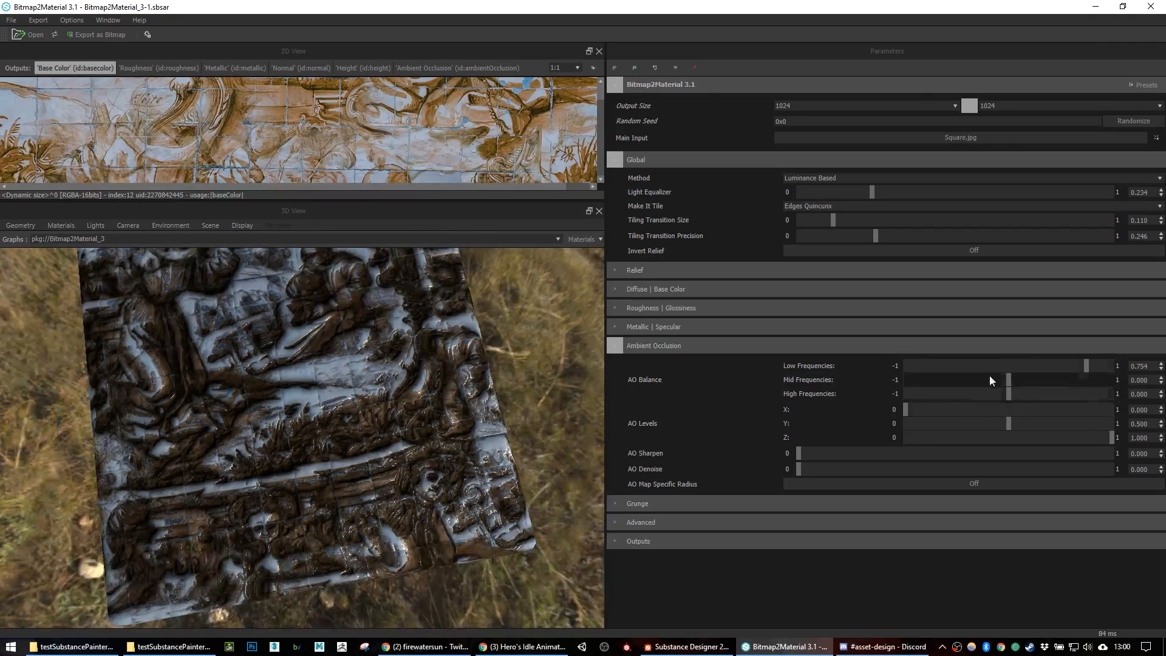
{"action": "left_click_drag", "start_coordinate": [1089, 365], "coordinate": [1049, 379]}
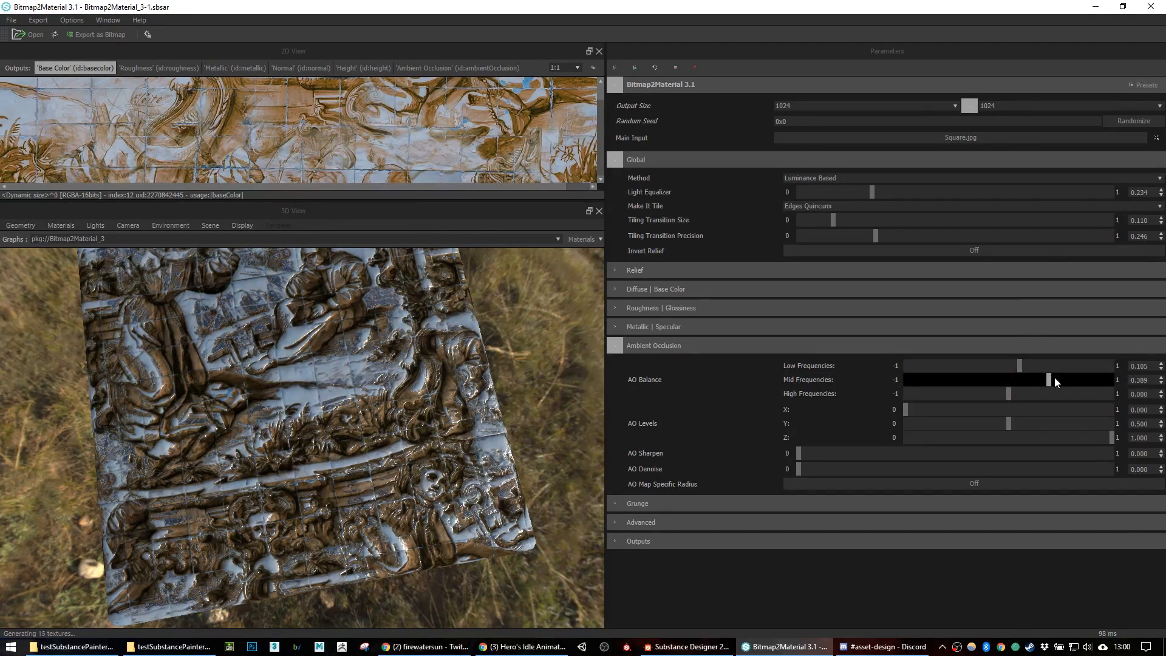
{"action": "left_click", "coordinate": [1055, 377]}
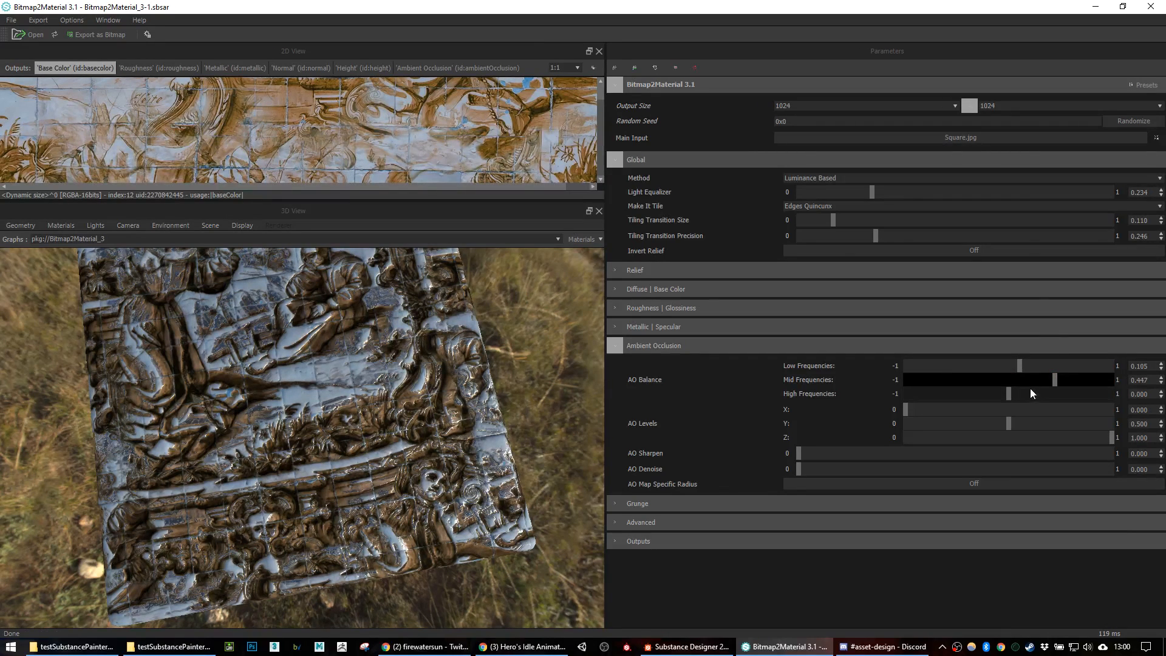
{"action": "left_click_drag", "start_coordinate": [1019, 363], "coordinate": [1057, 399]}
{"action": "left_click", "coordinate": [994, 365]}
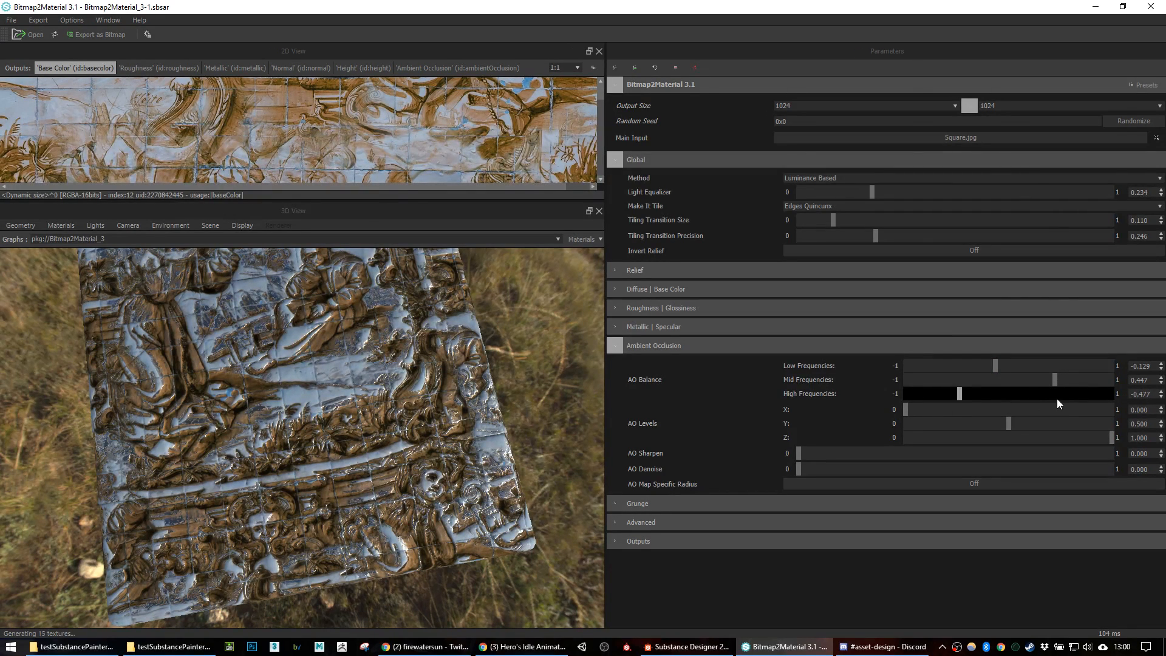
{"action": "left_click", "coordinate": [1001, 366]}
{"action": "left_click", "coordinate": [1015, 366]}
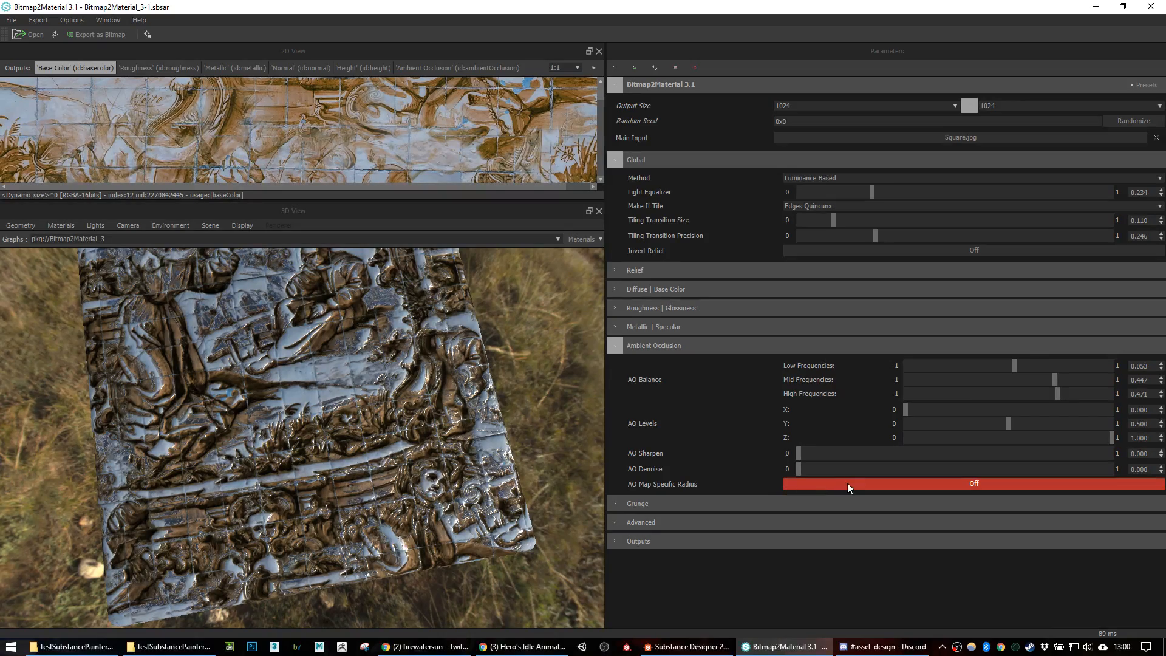
Step: Set the AO Balance to -0.117 for low, -0.400 for mid and -0.182 for high frequencies and inspect the cube
{"action": "left_click_drag", "start_coordinate": [299, 393], "coordinate": [281, 305]}
{"action": "right_click_drag", "start_coordinate": [281, 305], "coordinate": [359, 374]}
{"action": "left_click_drag", "start_coordinate": [1012, 364], "coordinate": [967, 380]}
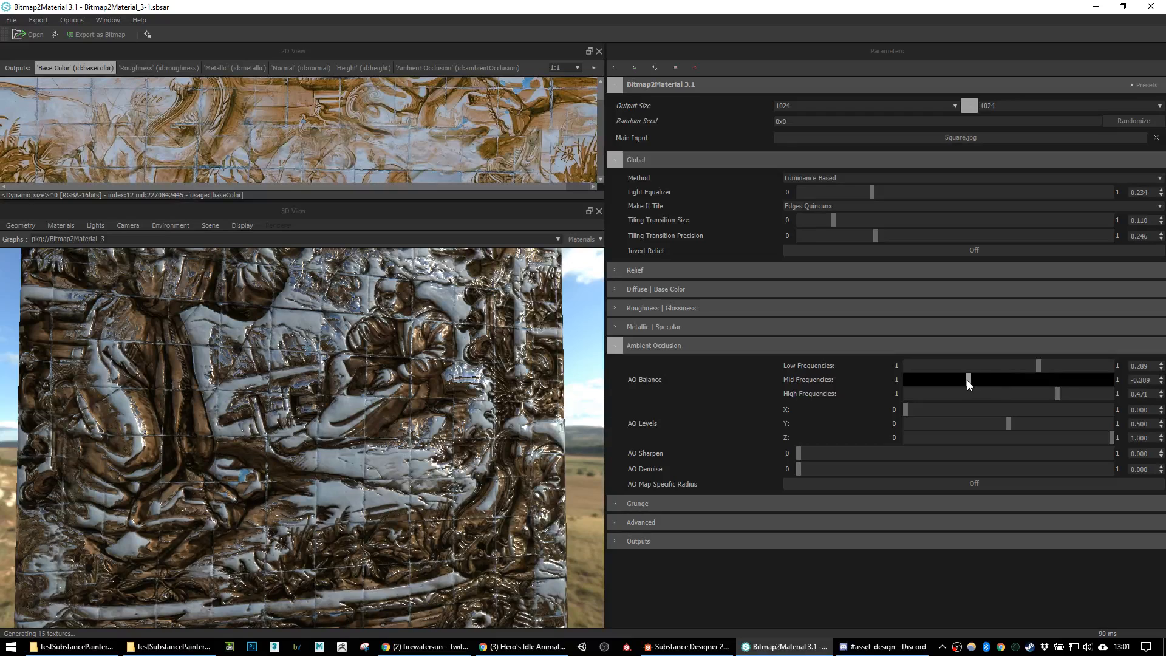
{"action": "left_click_drag", "start_coordinate": [1034, 362], "coordinate": [996, 363]}
{"action": "left_click_drag", "start_coordinate": [1062, 395], "coordinate": [1030, 394]}
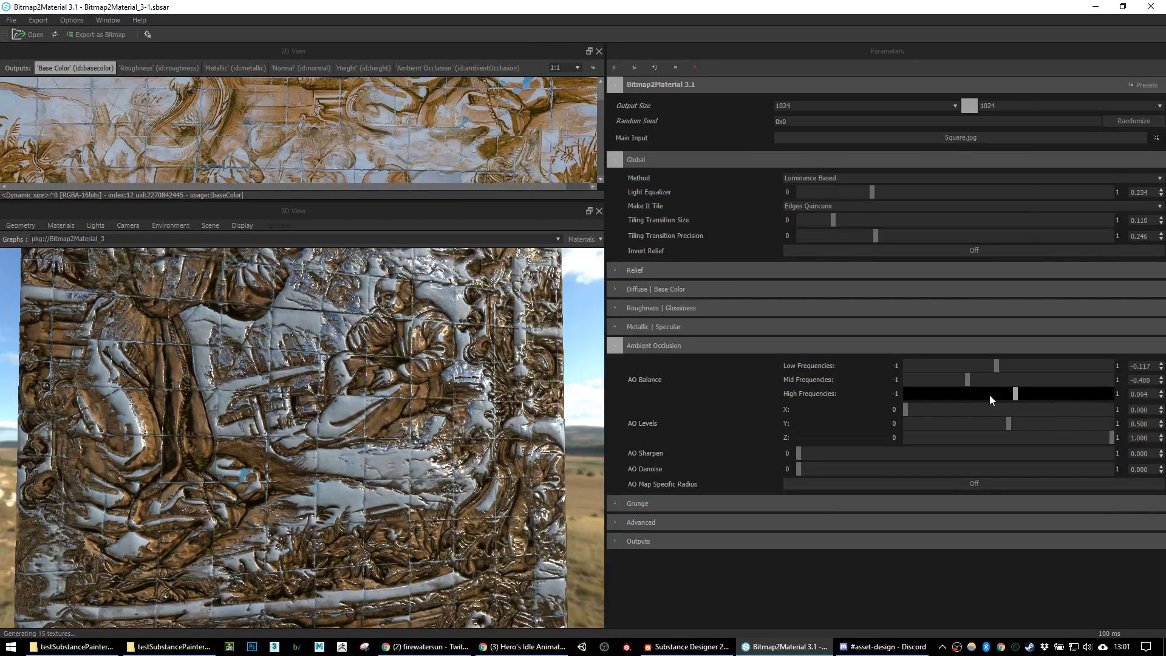
{"action": "scroll", "coordinate": [437, 429], "scroll_direction": "down", "scroll_amount": 1}
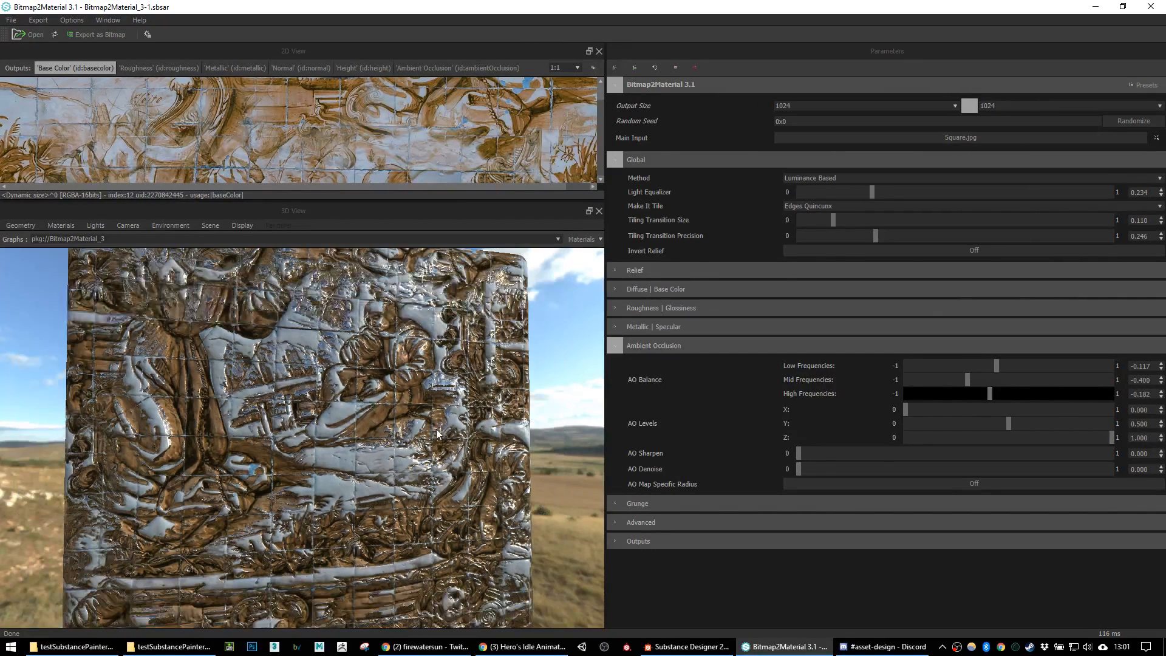
{"action": "scroll", "coordinate": [437, 429], "scroll_direction": "down", "scroll_amount": 1}
{"action": "left_click_drag", "start_coordinate": [405, 377], "coordinate": [378, 492]}
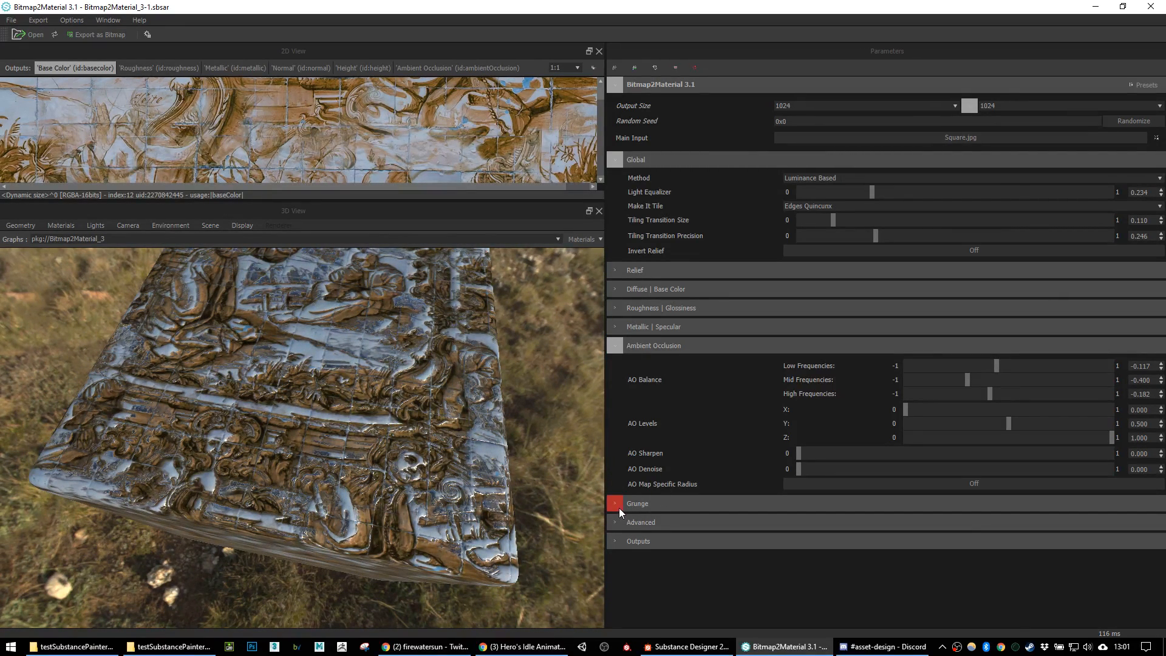
Step: Try the Grunge option From Grunge input in the Grunge settings and switch it back to Off
{"action": "left_click", "coordinate": [614, 346]}
{"action": "left_click", "coordinate": [614, 366]}
{"action": "left_click", "coordinate": [614, 365]}
{"action": "left_click", "coordinate": [614, 368]}
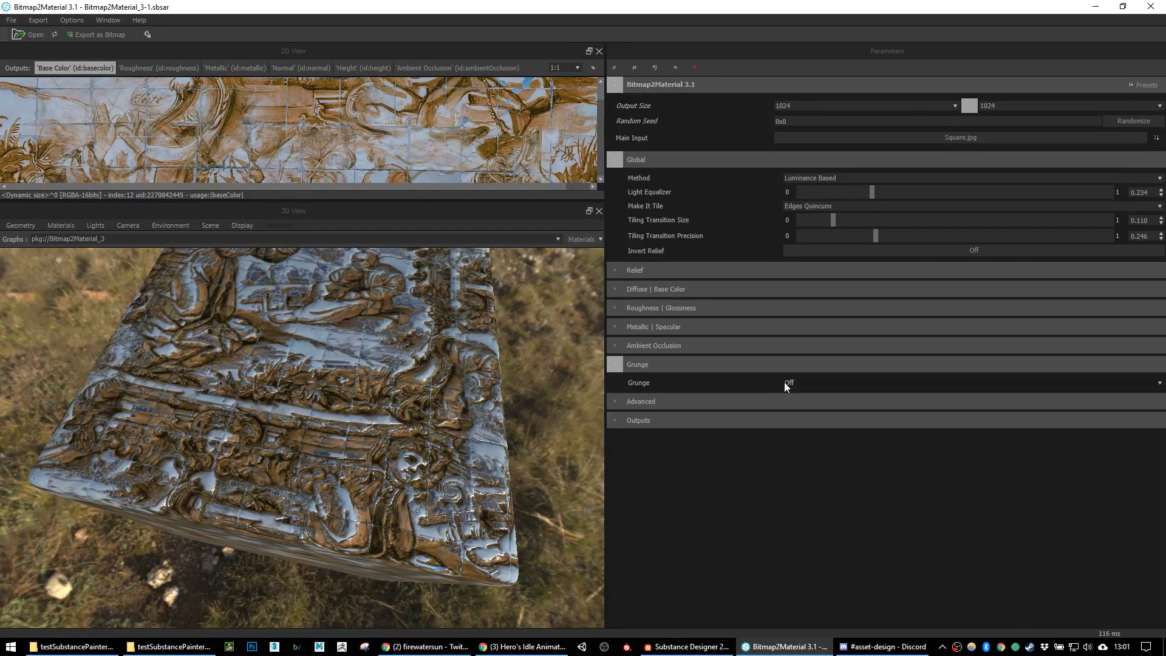
{"action": "left_click", "coordinate": [829, 382]}
{"action": "left_click", "coordinate": [814, 409]}
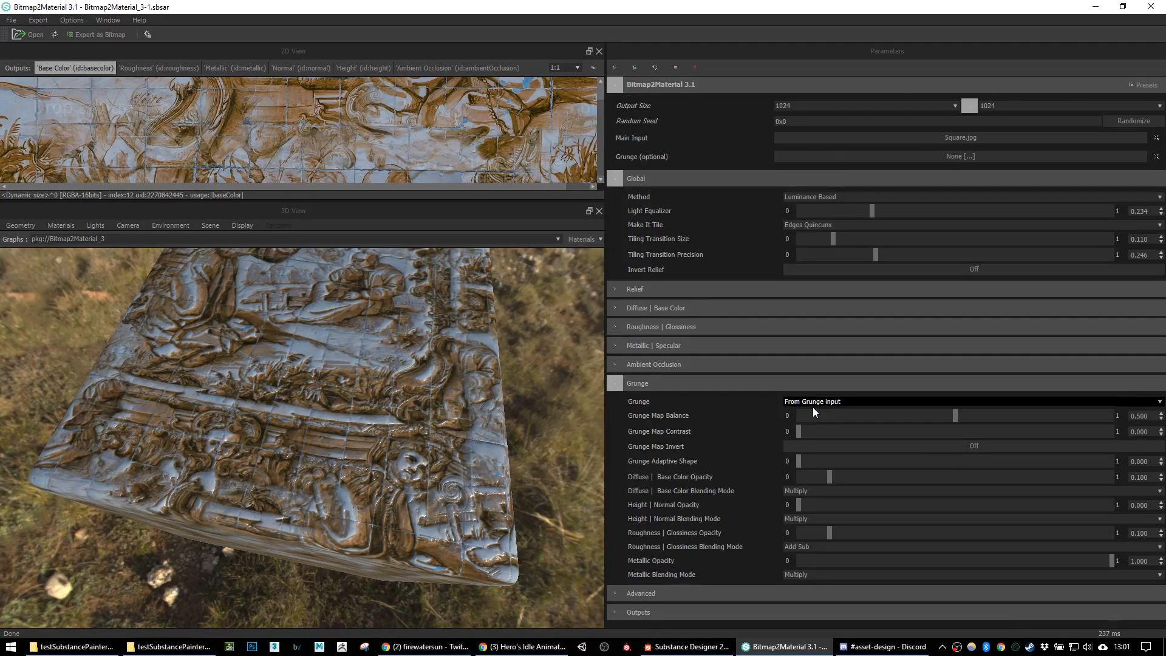
{"action": "left_click", "coordinate": [823, 403]}
{"action": "left_click", "coordinate": [816, 409]}
{"action": "left_click", "coordinate": [614, 367]}
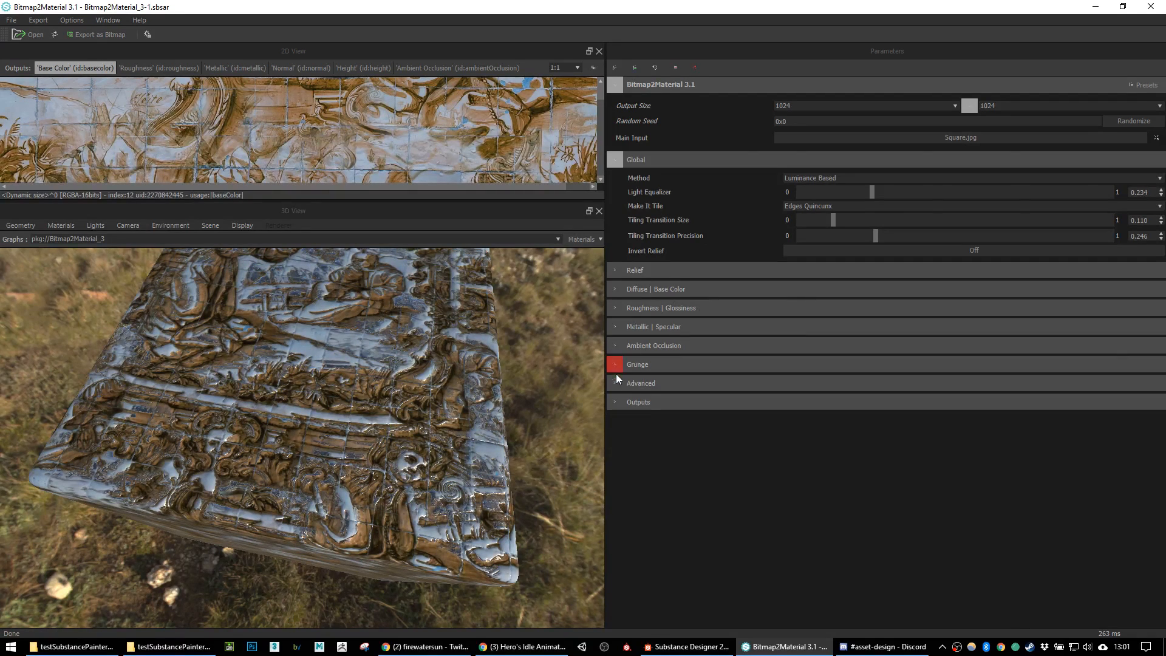
Step: Expand the Outputs group to review the enabled maps and inspect the material on the cube
{"action": "left_click", "coordinate": [618, 381]}
{"action": "left_click", "coordinate": [617, 381]}
{"action": "left_click", "coordinate": [617, 403]}
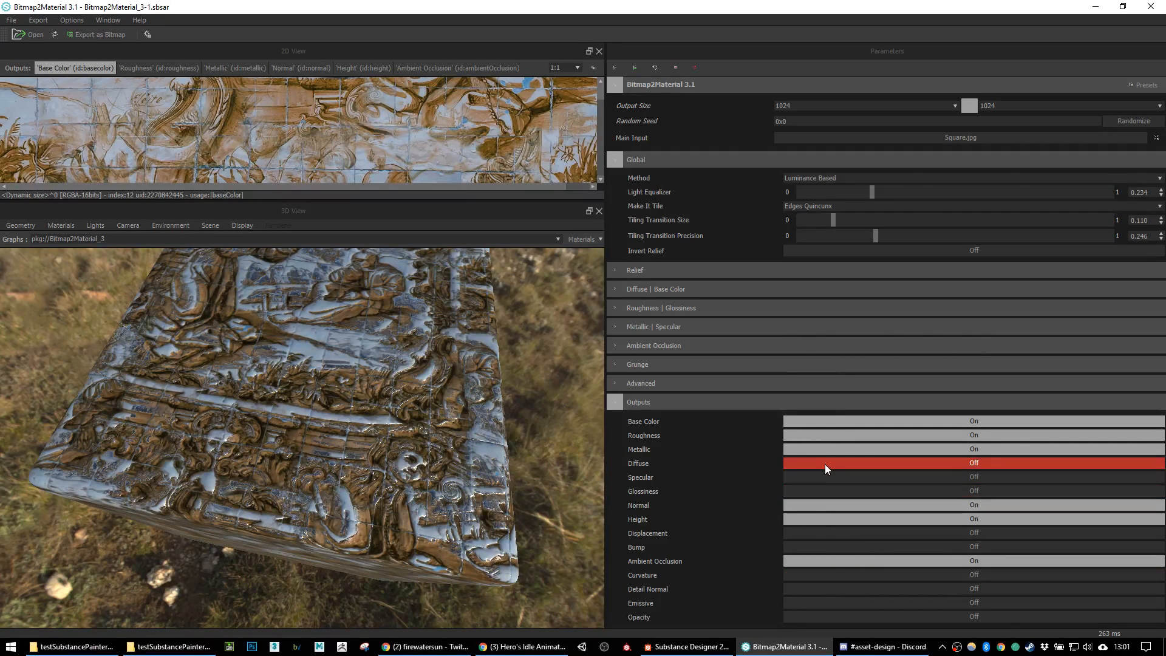
{"action": "left_click_drag", "start_coordinate": [417, 484], "coordinate": [451, 474]}
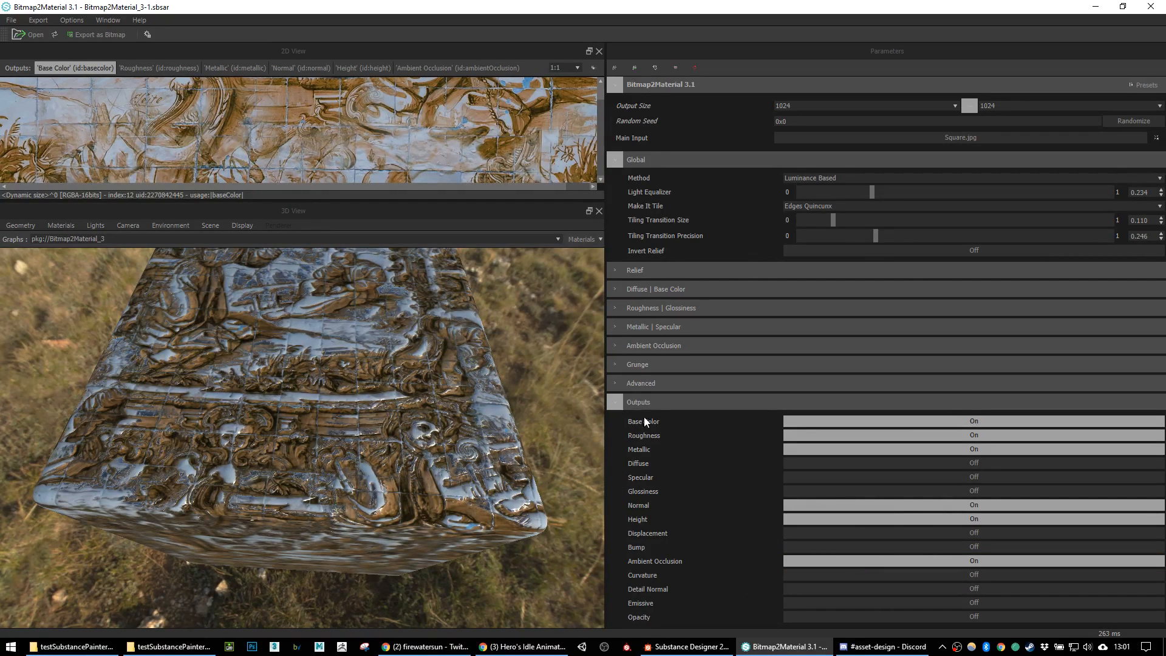
{"action": "left_click_drag", "start_coordinate": [278, 424], "coordinate": [397, 404]}
{"action": "left_click_drag", "start_coordinate": [427, 354], "coordinate": [344, 369]}
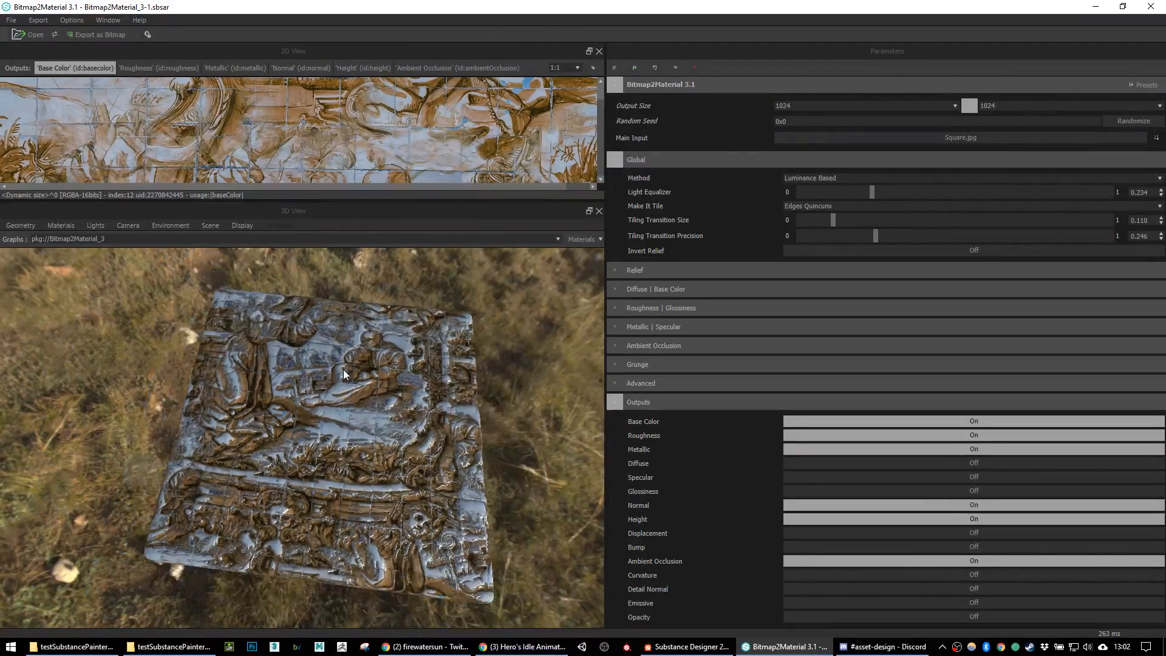
Step: Open the bitmap export settings, clear all outputs and select only Roughness, Metallic and Diffuse
{"action": "left_click", "coordinate": [37, 20]}
{"action": "left_click", "coordinate": [56, 35]}
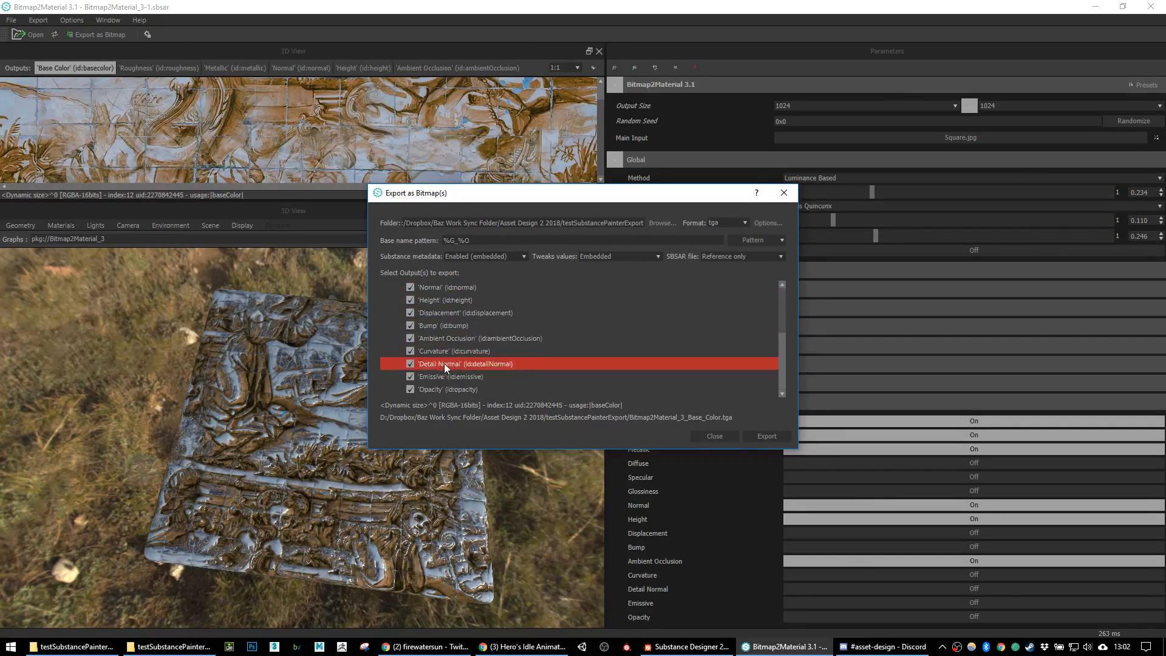
{"action": "scroll", "coordinate": [445, 376], "scroll_direction": "up", "scroll_amount": 3}
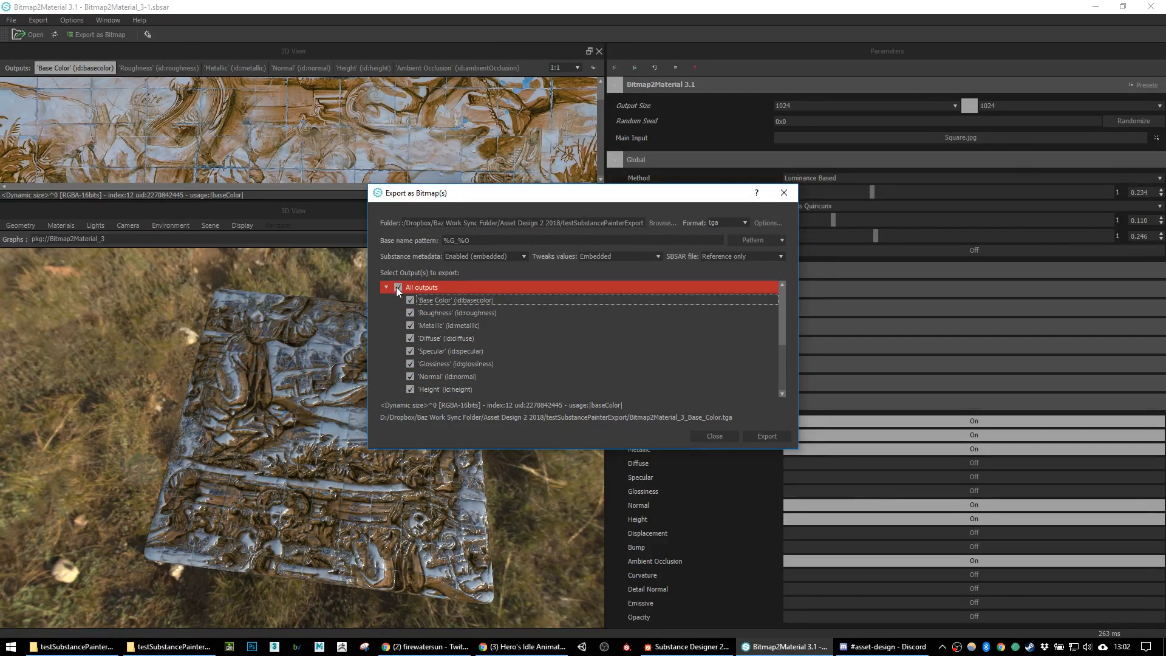
{"action": "left_click", "coordinate": [397, 287]}
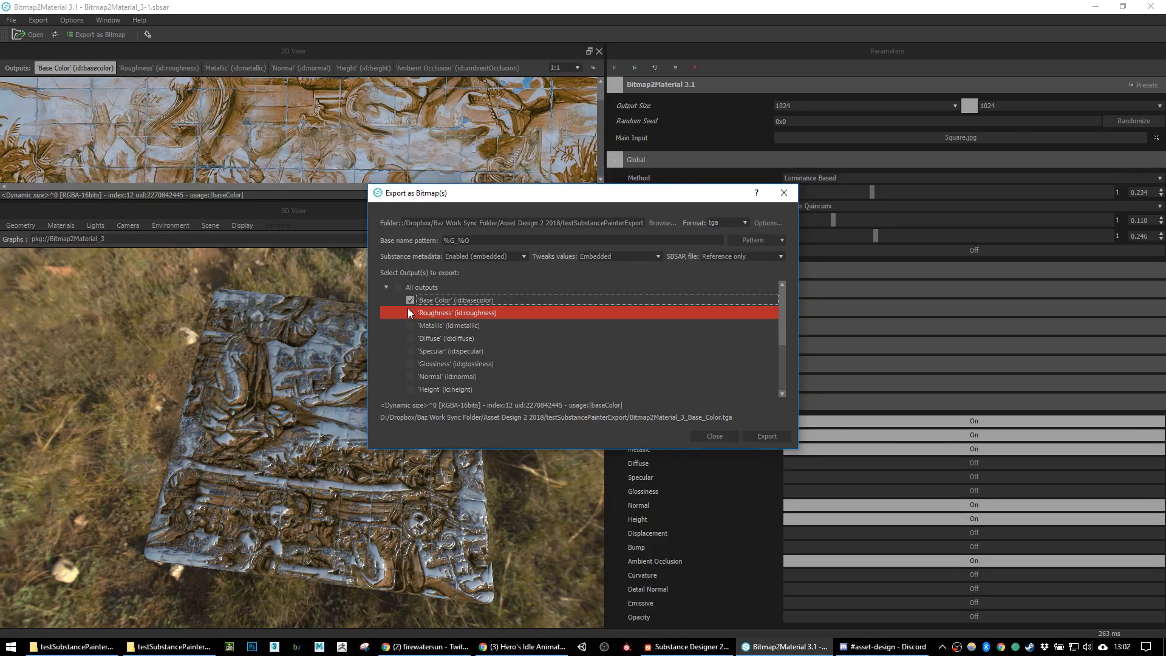
{"action": "left_click", "coordinate": [410, 313]}
{"action": "left_click", "coordinate": [410, 325]}
{"action": "left_click", "coordinate": [410, 300]}
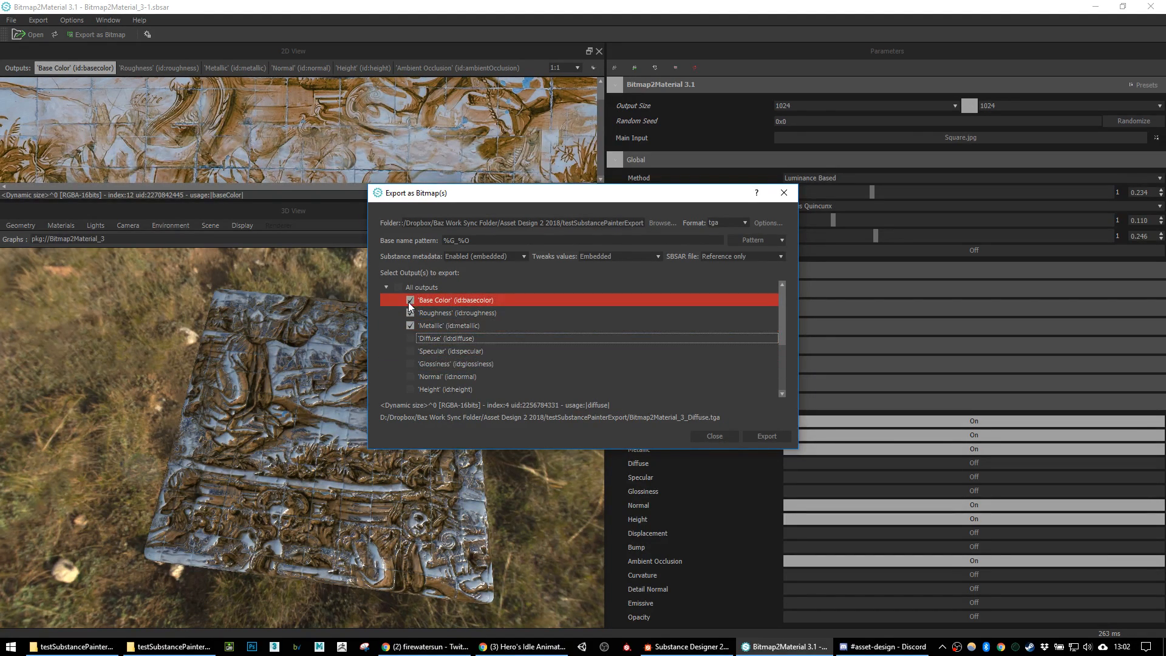
{"action": "left_click", "coordinate": [410, 339]}
{"action": "scroll", "coordinate": [409, 355], "scroll_direction": "down", "scroll_amount": 1}
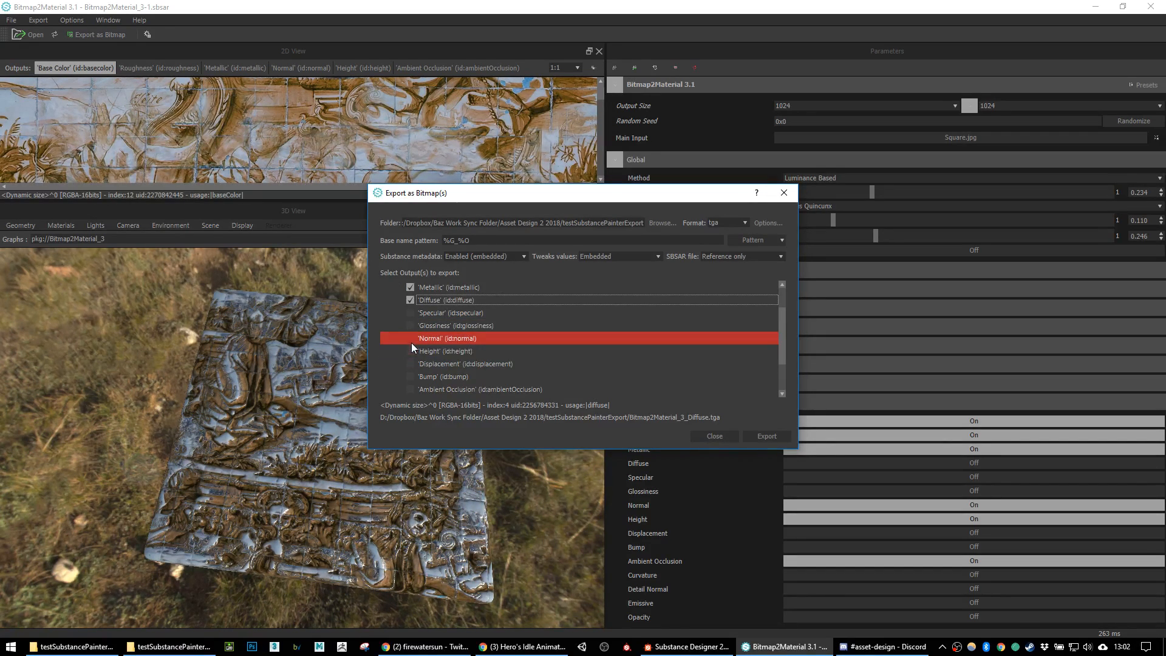
Step: Add the Glossiness, Normal, Height and Ambient Occlusion maps to the outputs selected for export
{"action": "left_click", "coordinate": [411, 341]}
{"action": "left_click", "coordinate": [411, 325]}
{"action": "scroll", "coordinate": [454, 349], "scroll_direction": "down", "scroll_amount": 2}
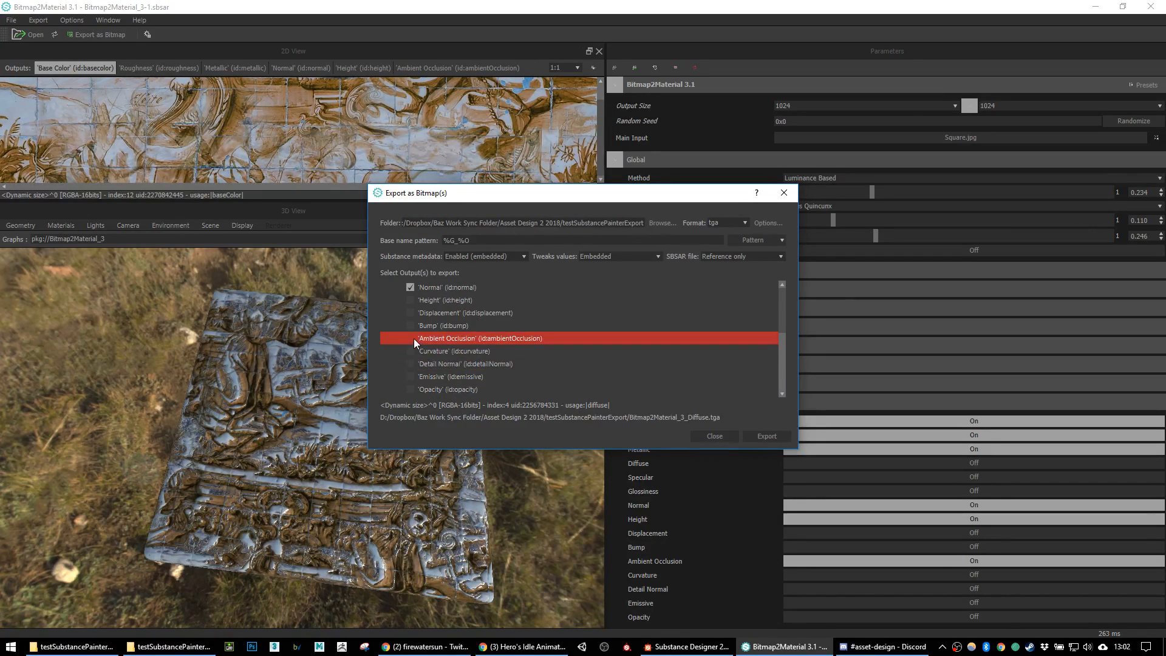
{"action": "scroll", "coordinate": [409, 335], "scroll_direction": "up", "scroll_amount": 3}
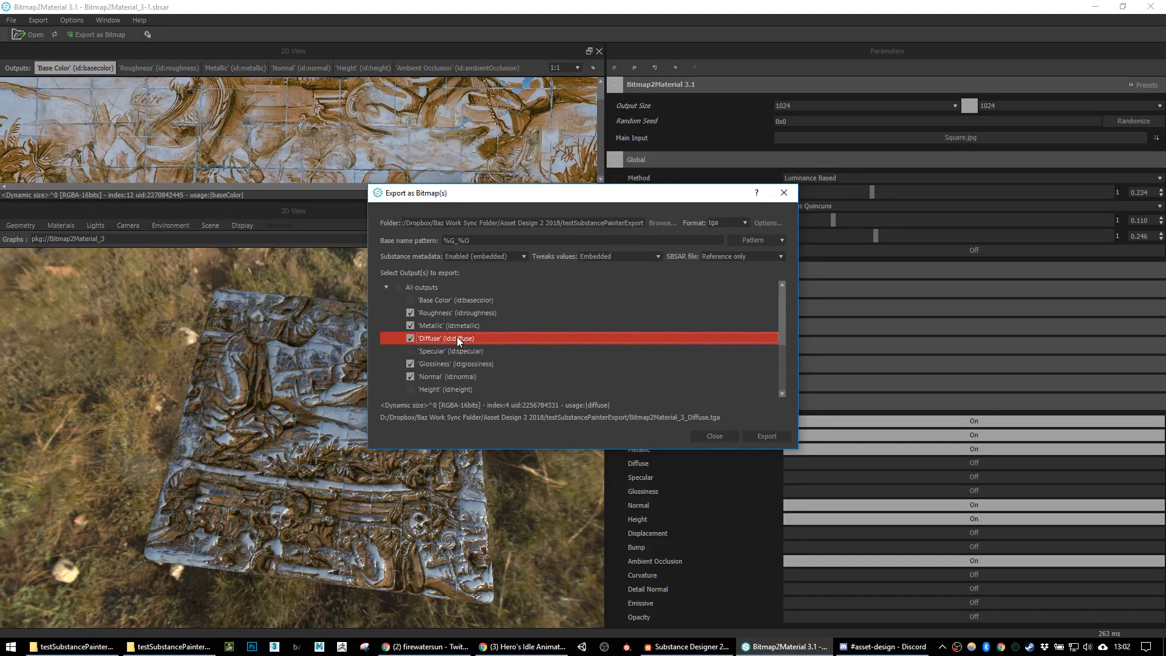
{"action": "scroll", "coordinate": [426, 333], "scroll_direction": "down", "scroll_amount": 3}
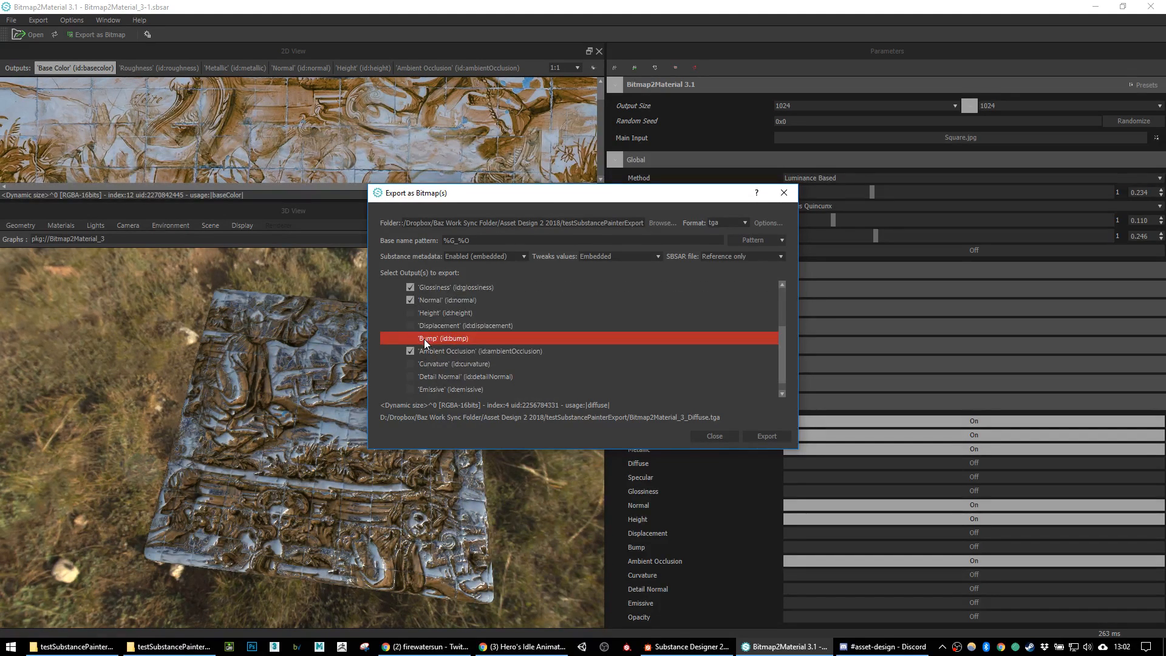
{"action": "scroll", "coordinate": [452, 325], "scroll_direction": "down", "scroll_amount": 1}
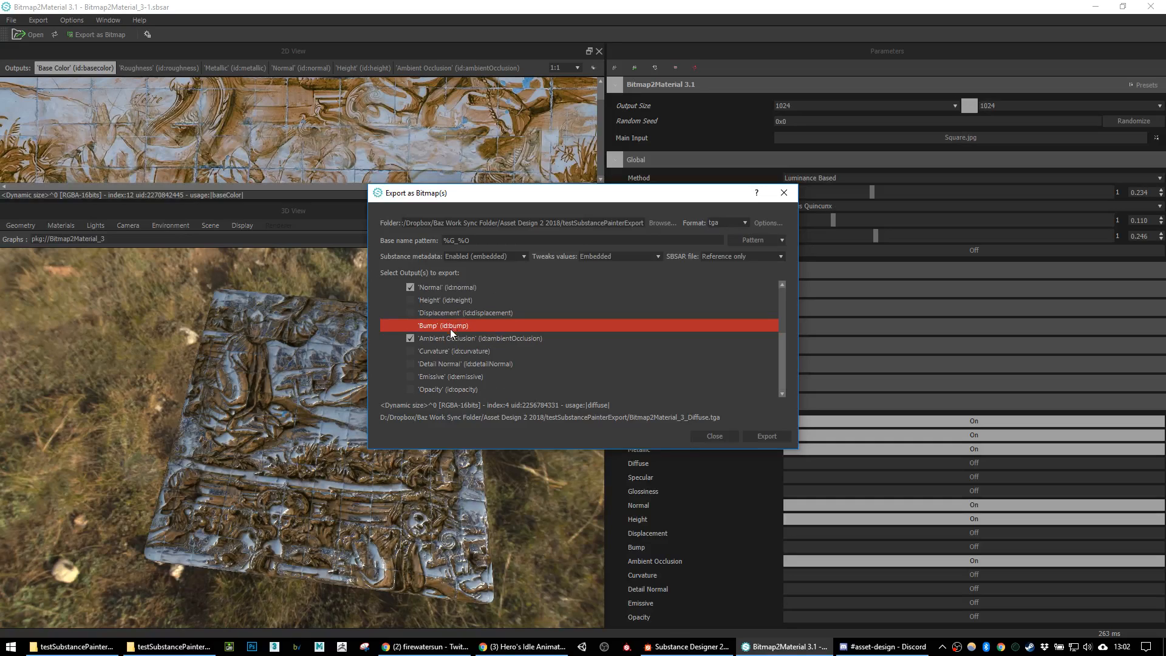
{"action": "scroll", "coordinate": [437, 350], "scroll_direction": "up", "scroll_amount": 3}
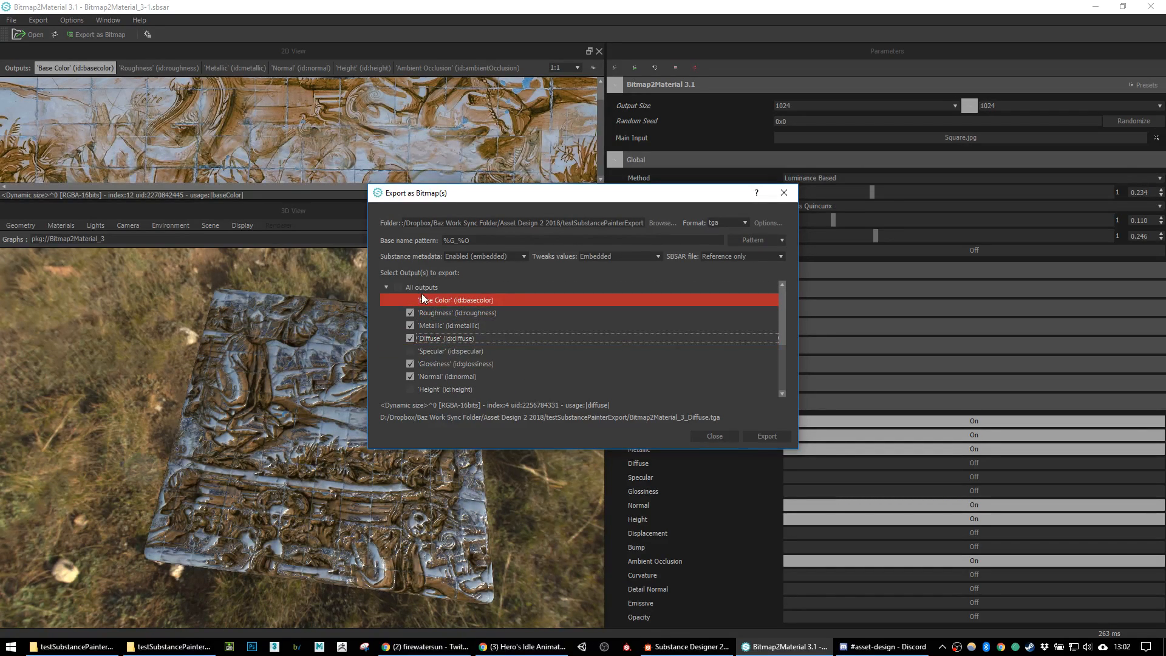
{"action": "scroll", "coordinate": [414, 315], "scroll_direction": "down", "scroll_amount": 1}
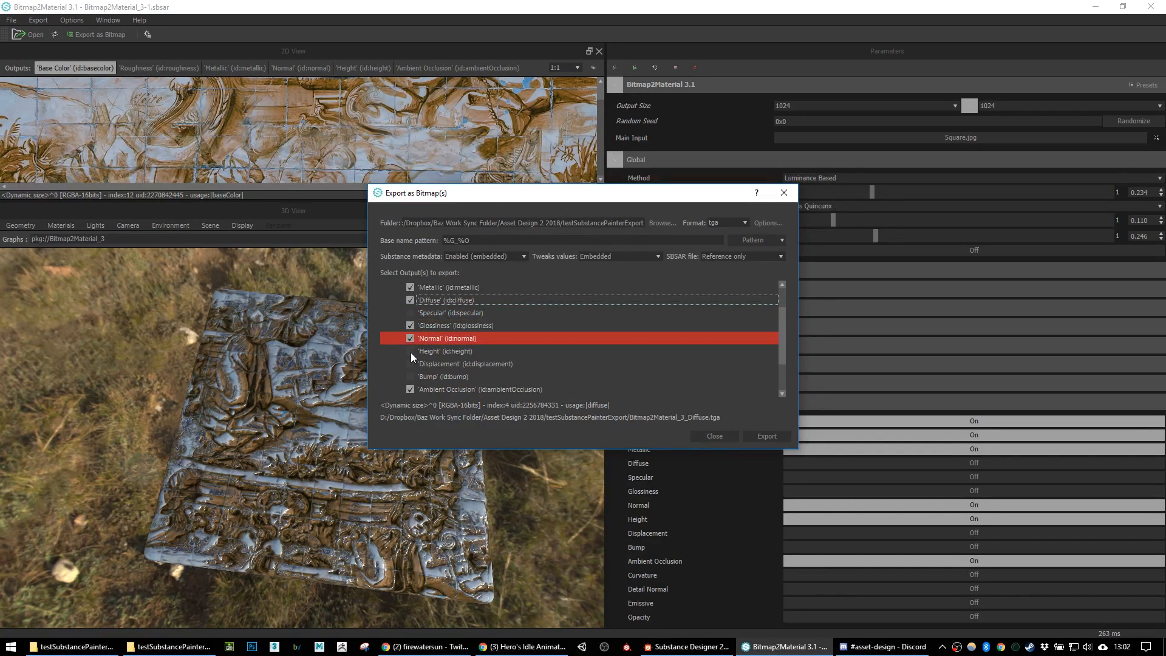
{"action": "scroll", "coordinate": [480, 369], "scroll_direction": "down", "scroll_amount": 2}
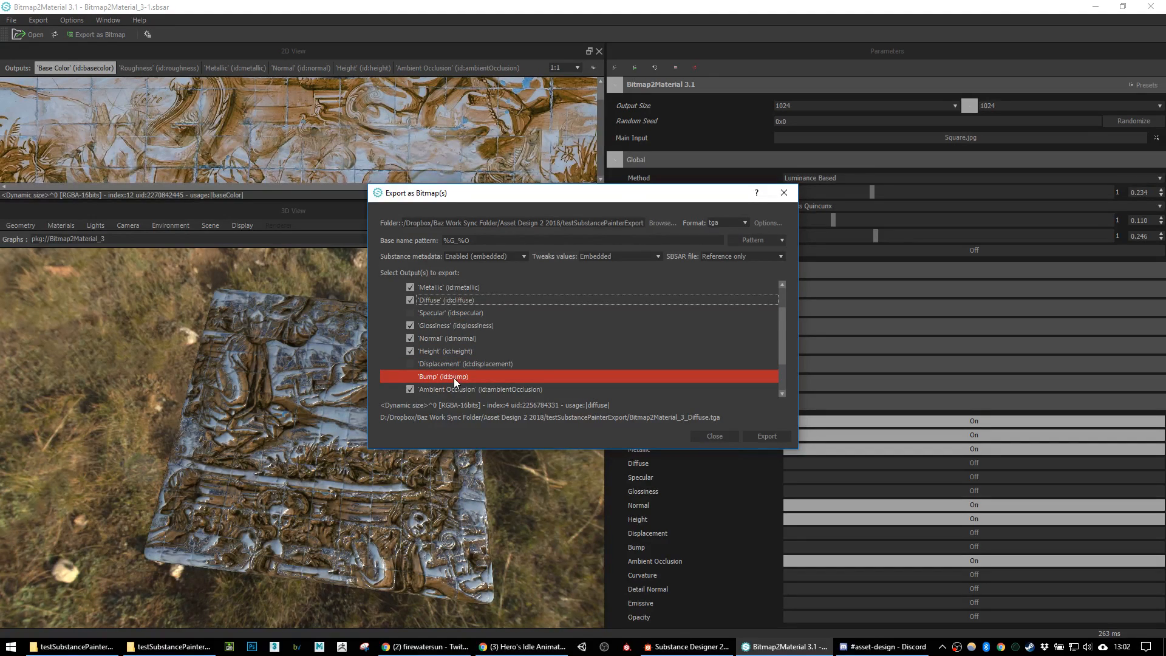
{"action": "scroll", "coordinate": [451, 380], "scroll_direction": "up", "scroll_amount": 3}
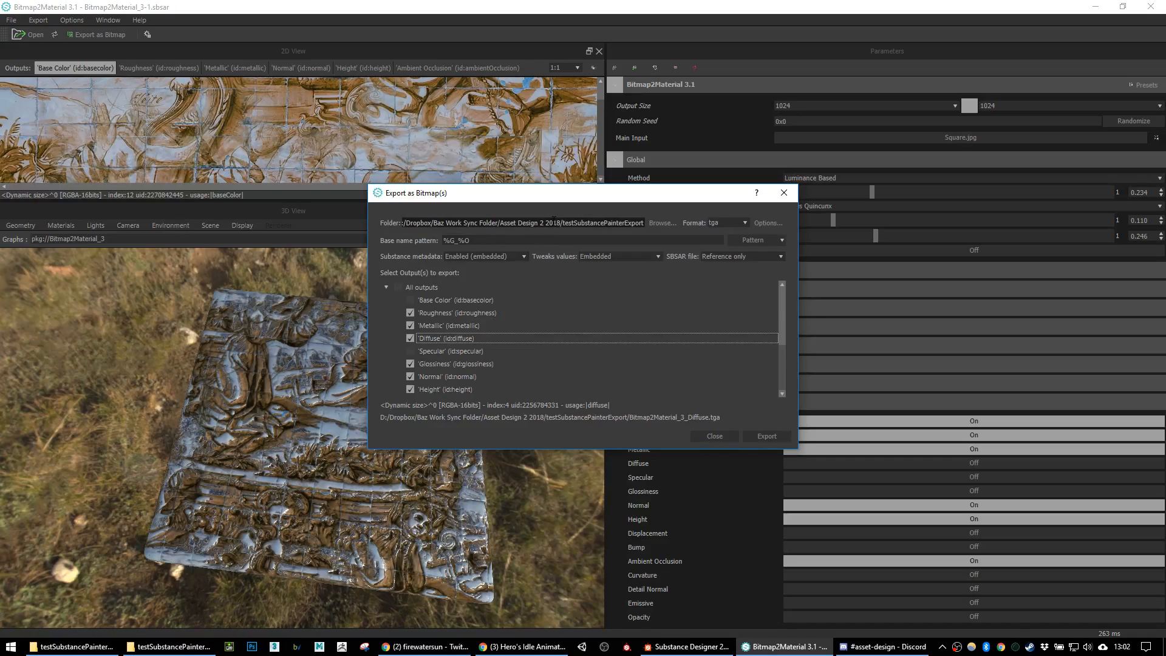
Step: Check the output folder testSubstancePainterExport without changing it and set the export format to png
{"action": "left_click", "coordinate": [661, 220]}
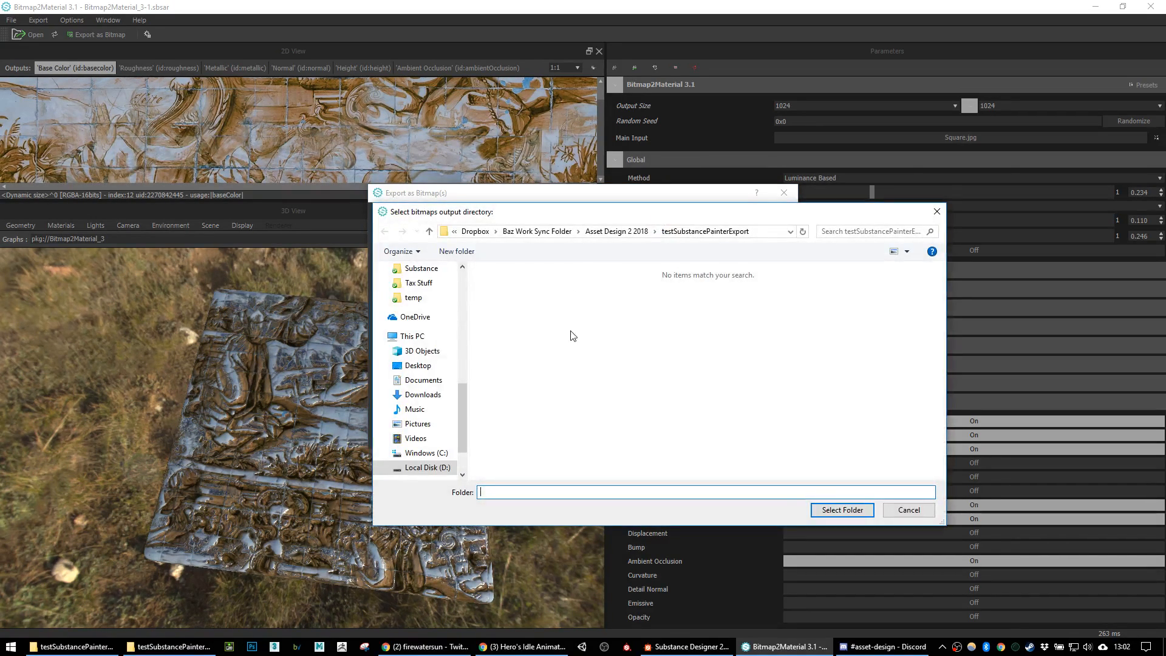
{"action": "left_click", "coordinate": [905, 511]}
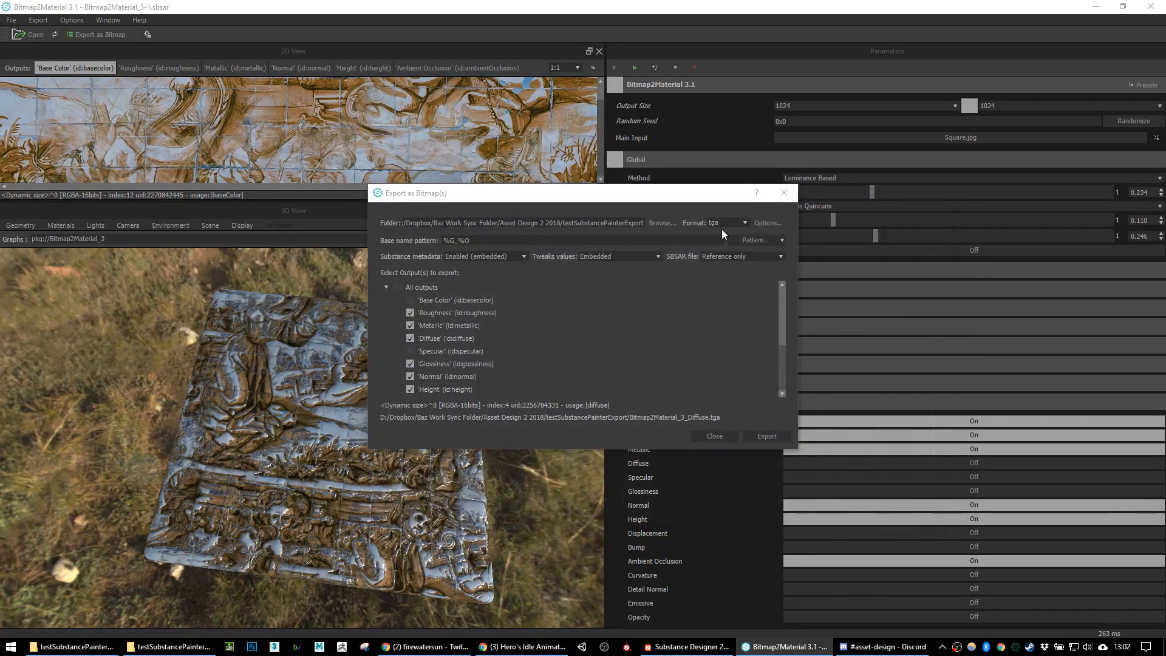
{"action": "left_click", "coordinate": [723, 224]}
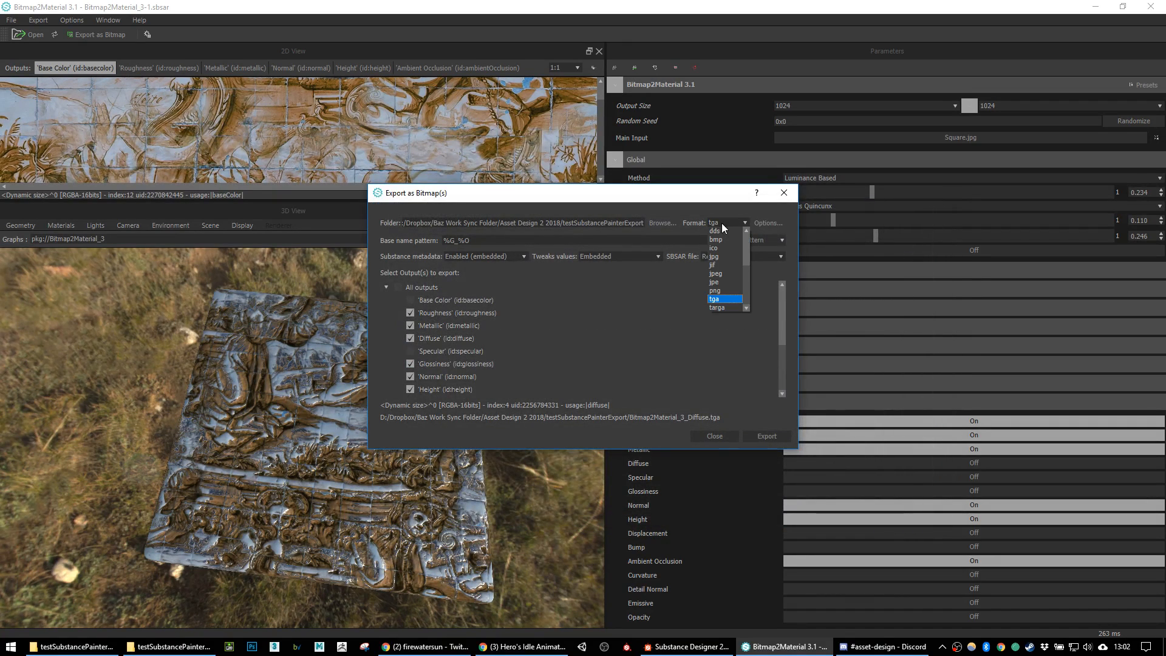
{"action": "left_click", "coordinate": [715, 290]}
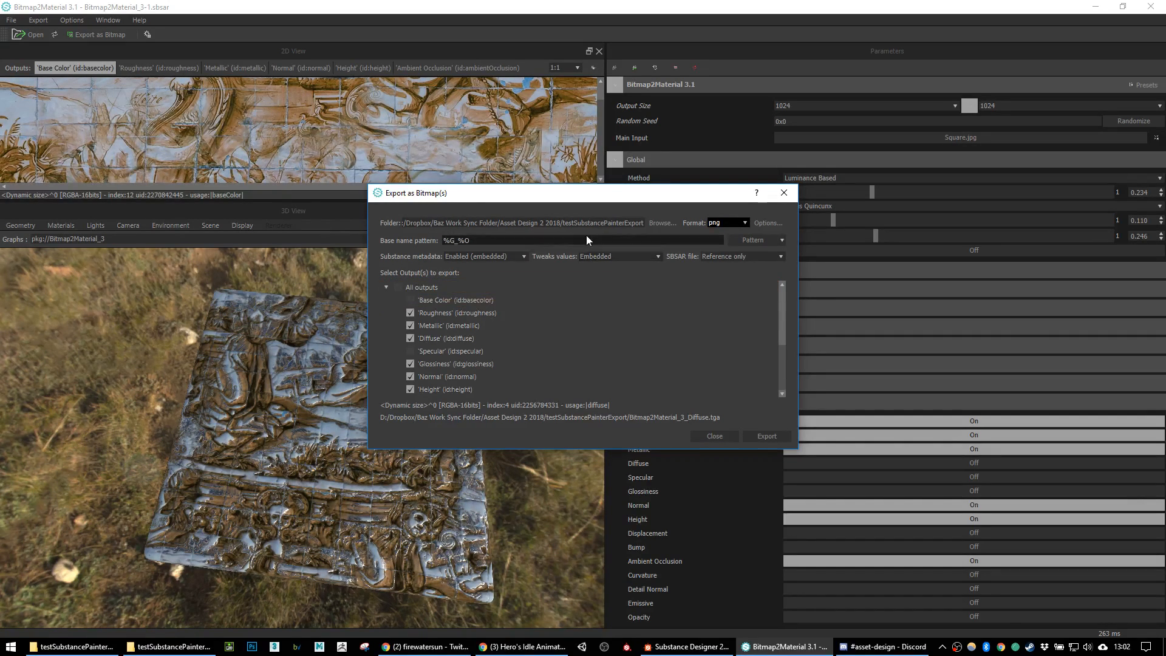
Step: Set the SBSAR file option to Embedded and export the selected maps as bitmaps
{"action": "left_click", "coordinate": [723, 257]}
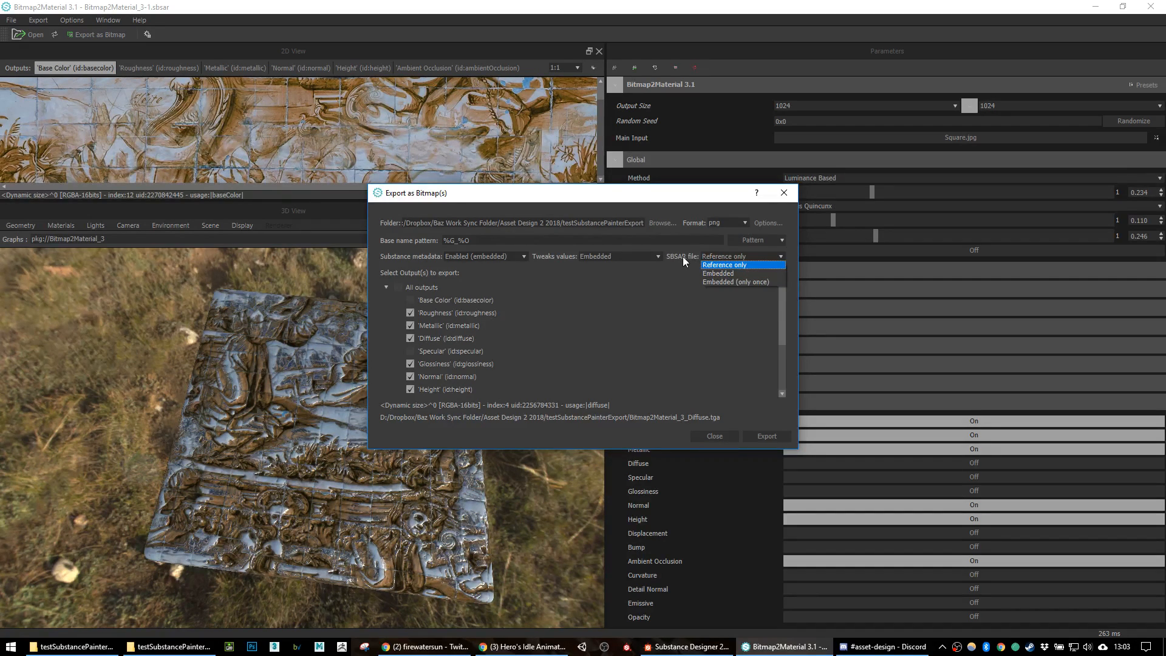
{"action": "left_click", "coordinate": [683, 257]}
{"action": "left_click", "coordinate": [722, 258]}
{"action": "left_click", "coordinate": [723, 275]}
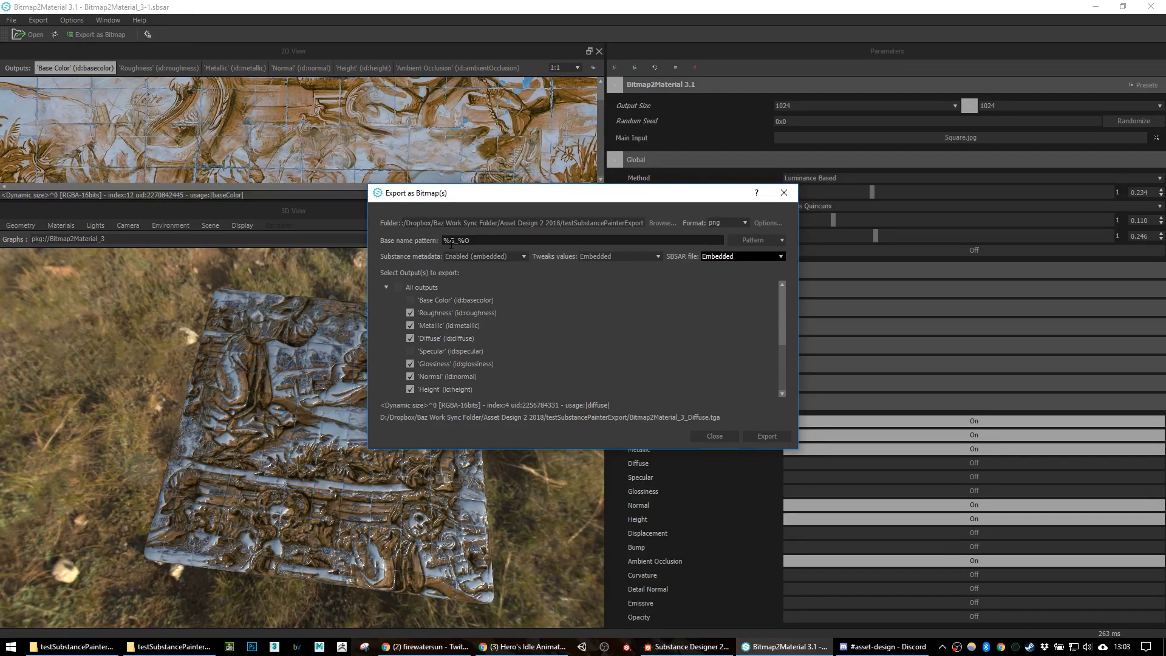
{"action": "left_click", "coordinate": [757, 439]}
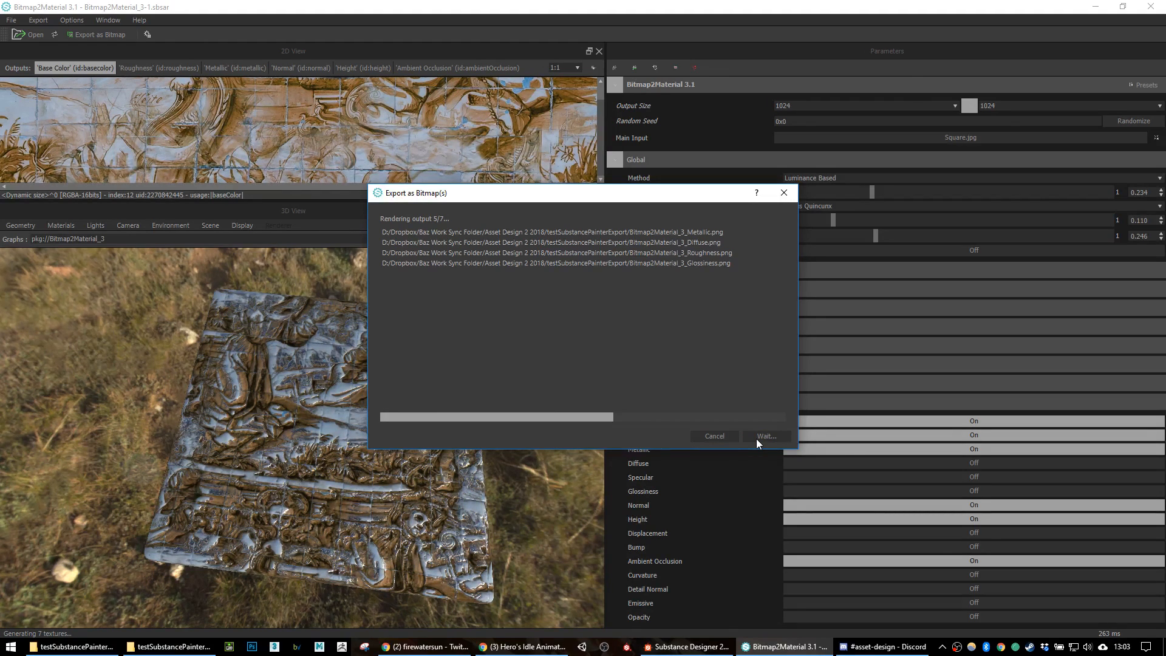
Step: Check the exported PNG maps in the testSubstancePainterExport folder
{"action": "left_click", "coordinate": [88, 652]}
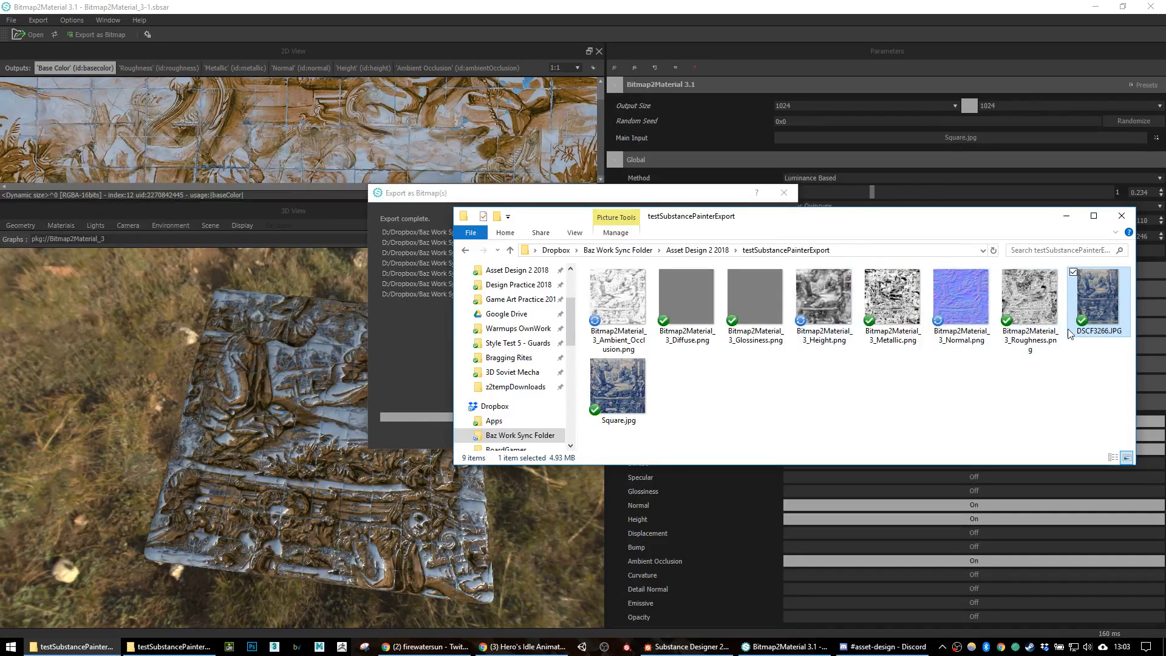
{"action": "left_click", "coordinate": [819, 297]}
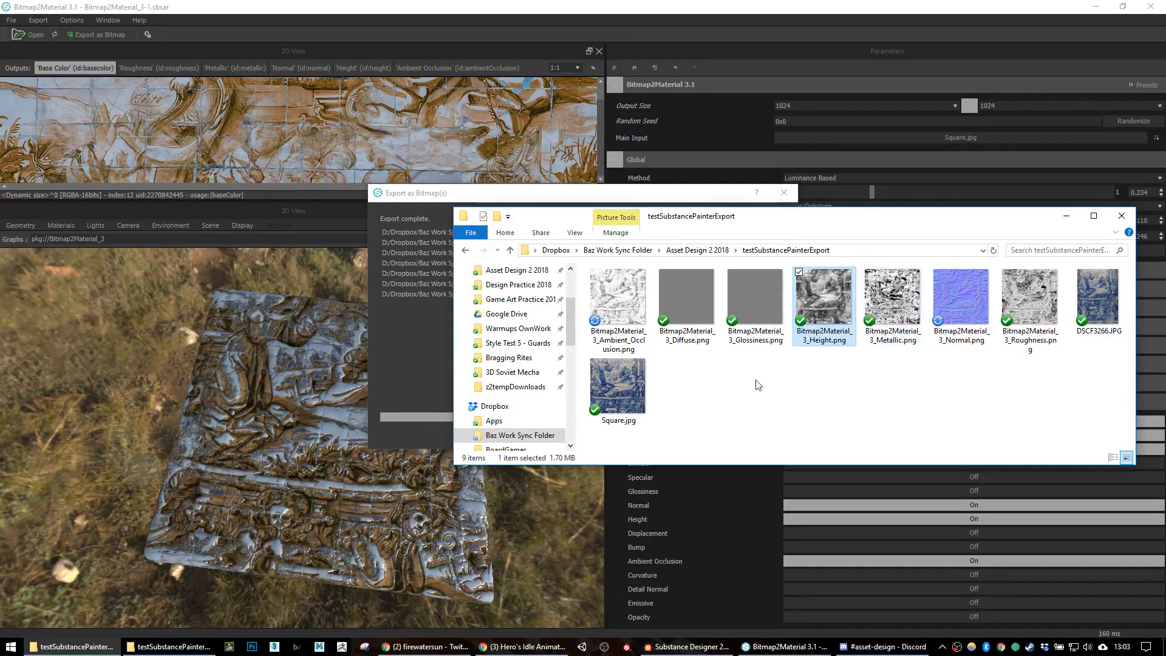
{"action": "left_click", "coordinate": [986, 385]}
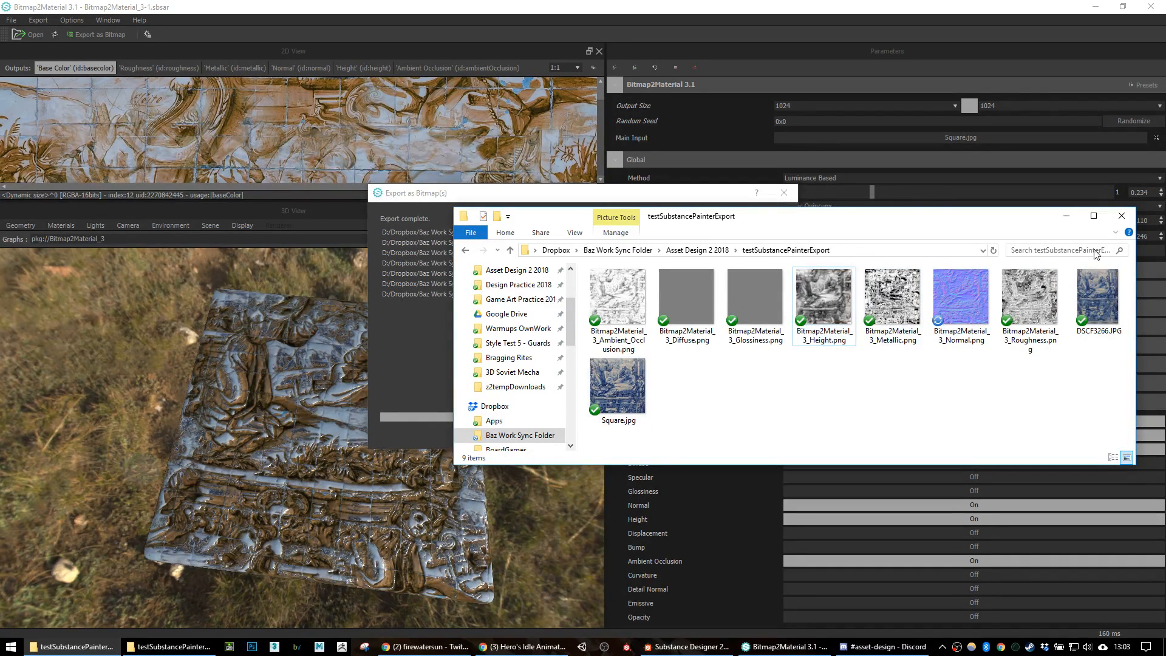
{"action": "left_click", "coordinate": [1066, 215]}
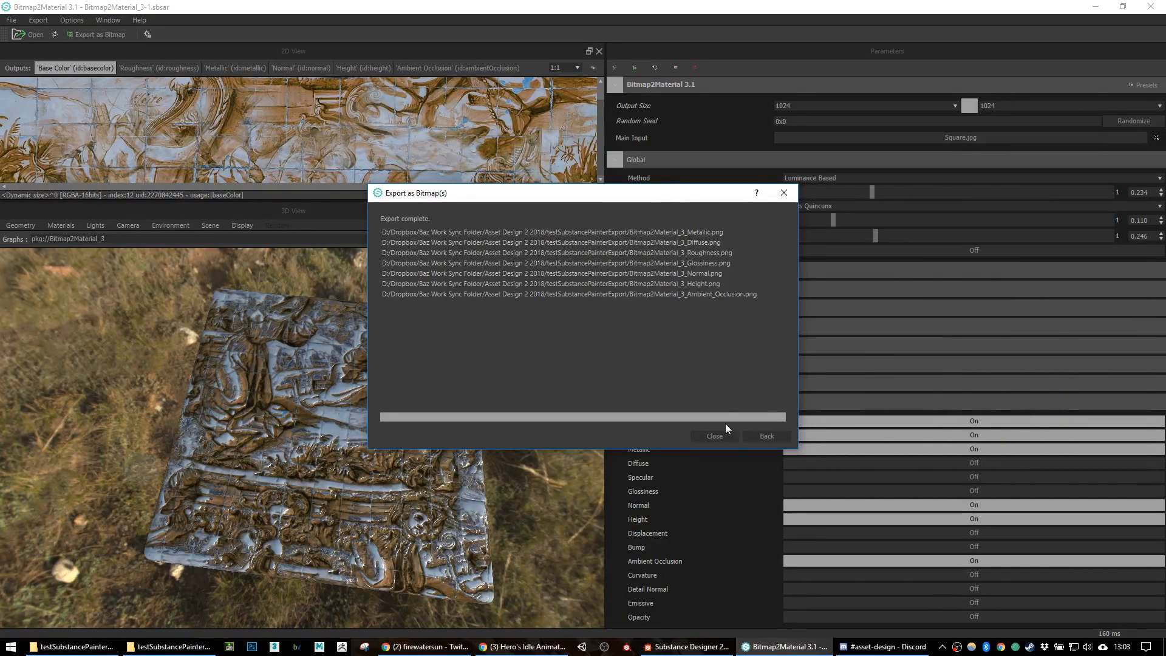
Step: Dismiss the export report, close Bitmap2Material and switch to Substance Designer
{"action": "left_click", "coordinate": [729, 435]}
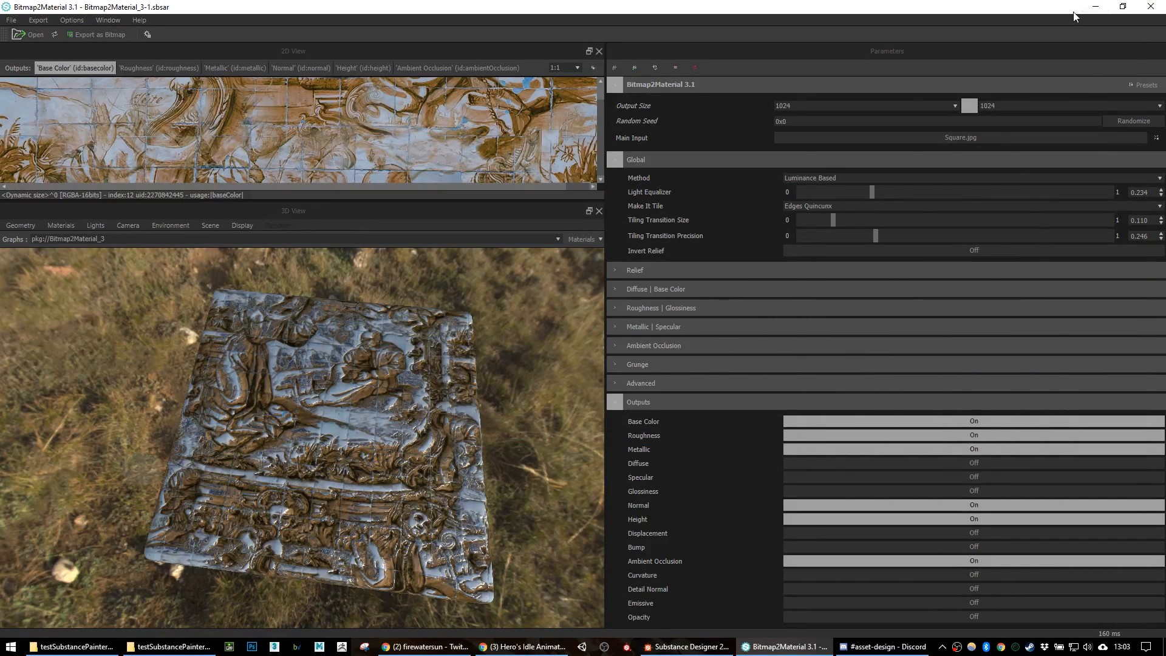
{"action": "left_click", "coordinate": [1150, 6]}
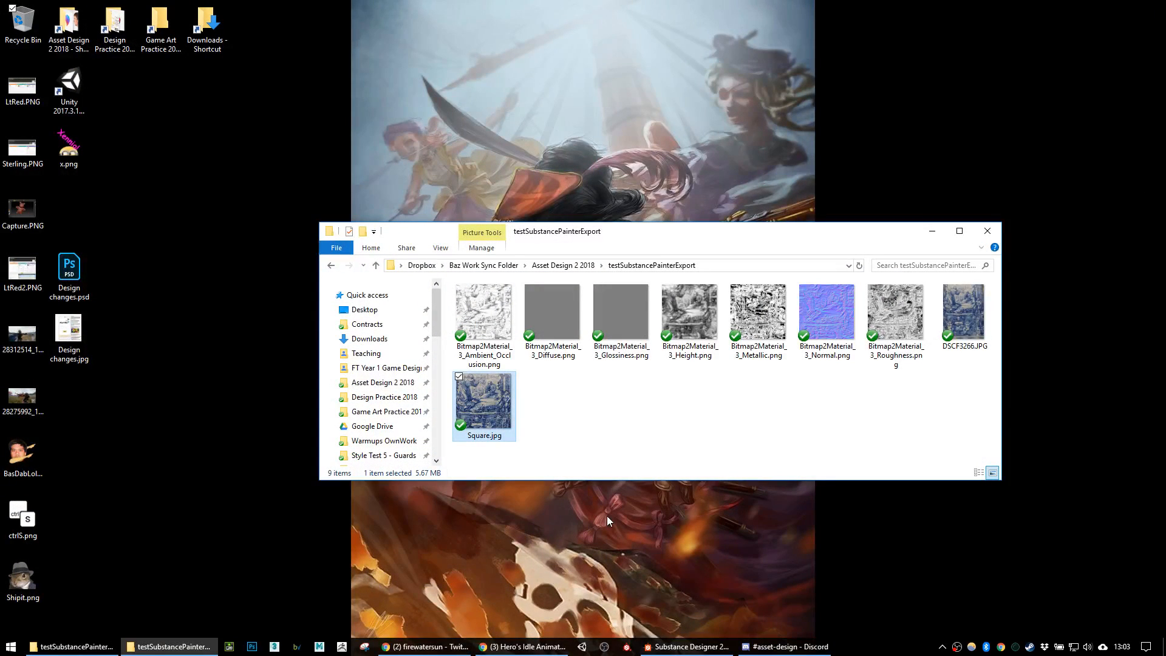
{"action": "left_click", "coordinate": [679, 647]}
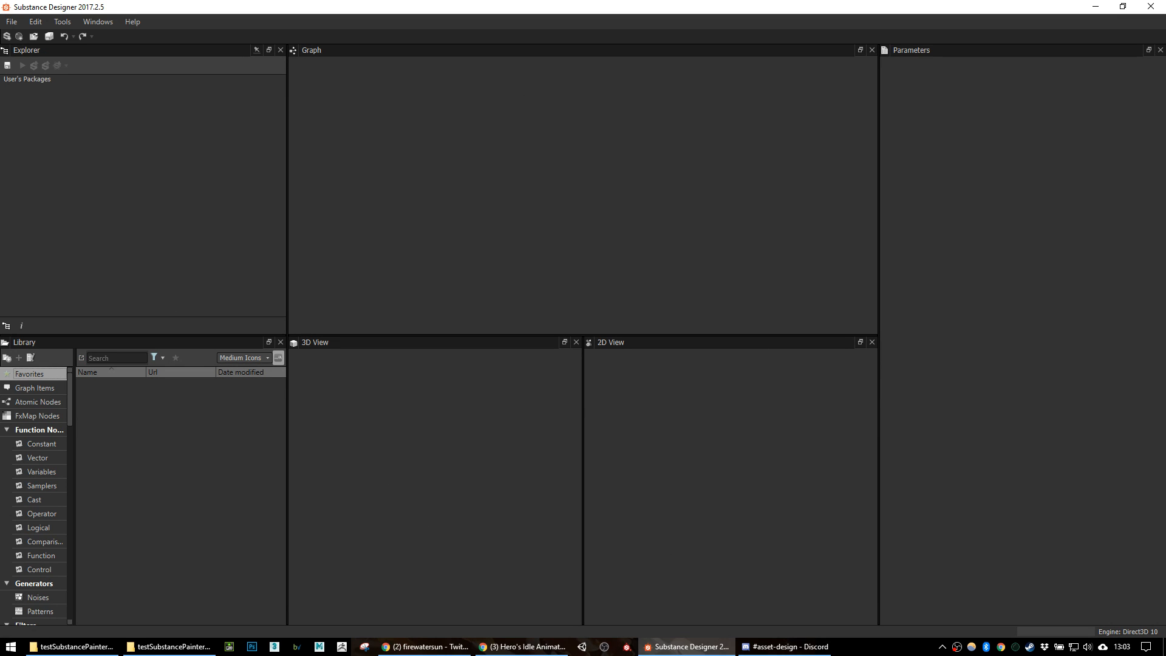
{"action": "key", "text": "alt+Tab"}
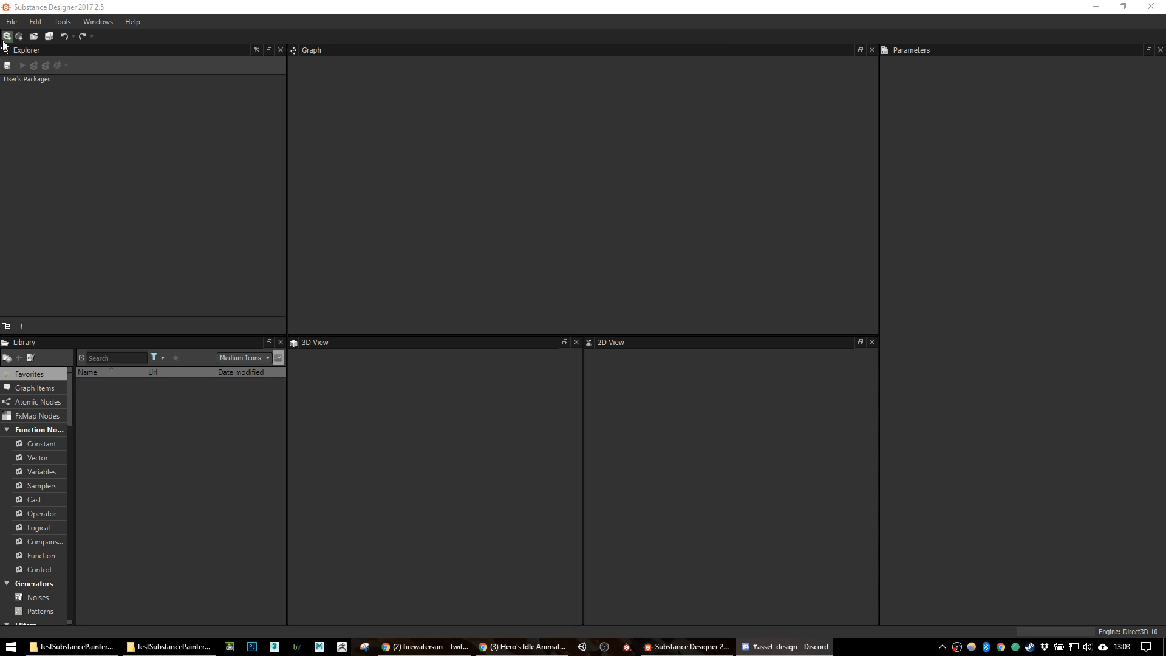
{"action": "left_click", "coordinate": [20, 80]}
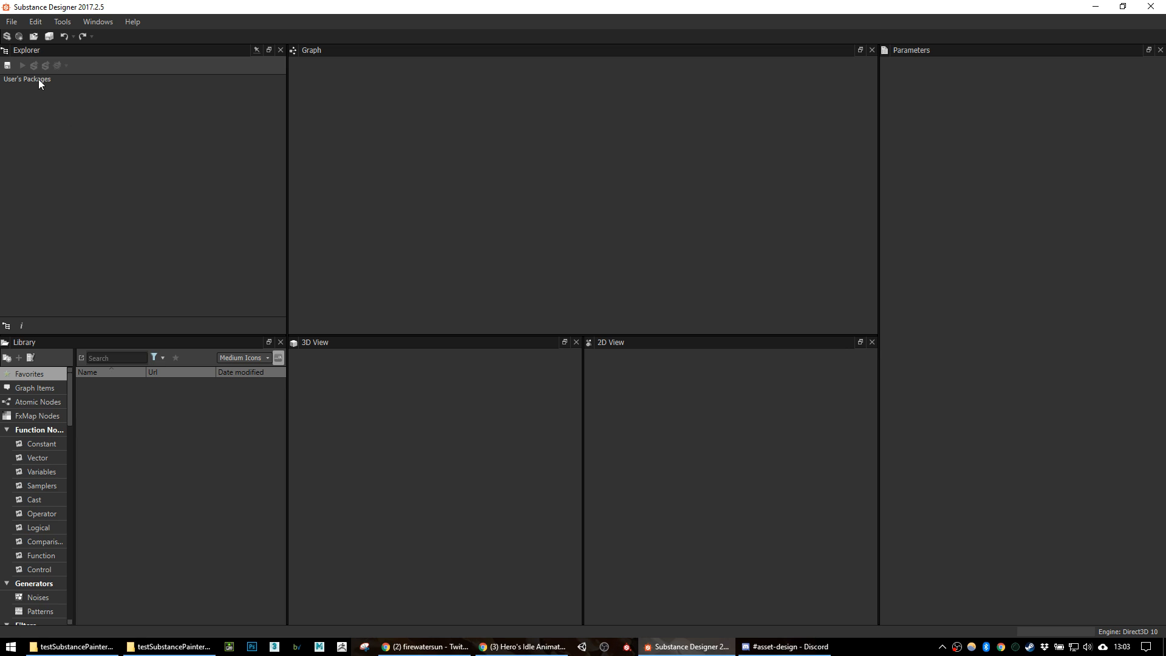
Step: Create a new substance graph from the Physically Based (Metallic/Roughness) template, keeping the default graph properties
{"action": "left_click", "coordinate": [7, 36]}
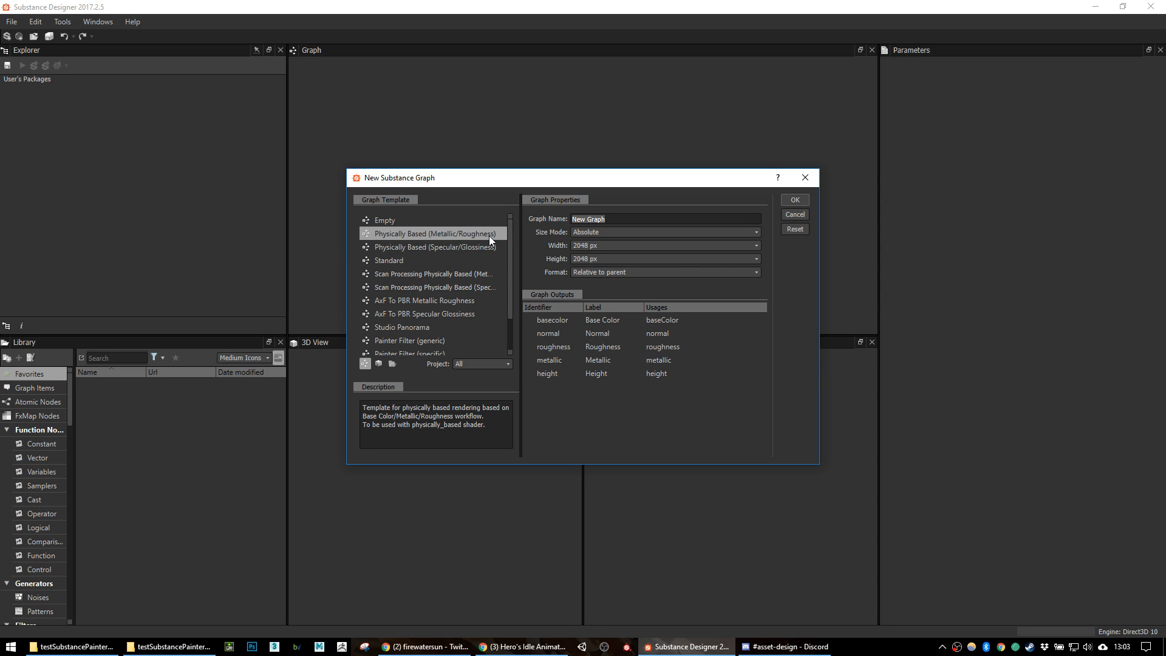
{"action": "left_click", "coordinate": [471, 234]}
{"action": "left_click", "coordinate": [803, 202]}
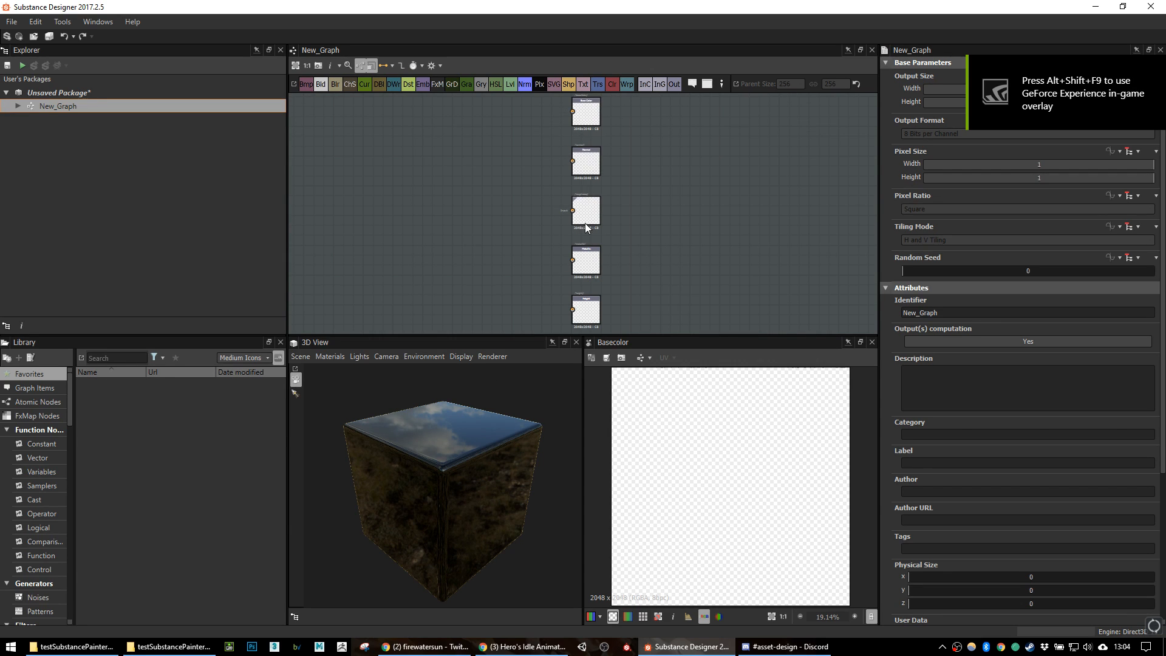
Step: Look over the graph's output nodes, from Base Color and Normal down through Roughness and Metallic
{"action": "scroll", "coordinate": [585, 154], "scroll_direction": "up", "scroll_amount": 5}
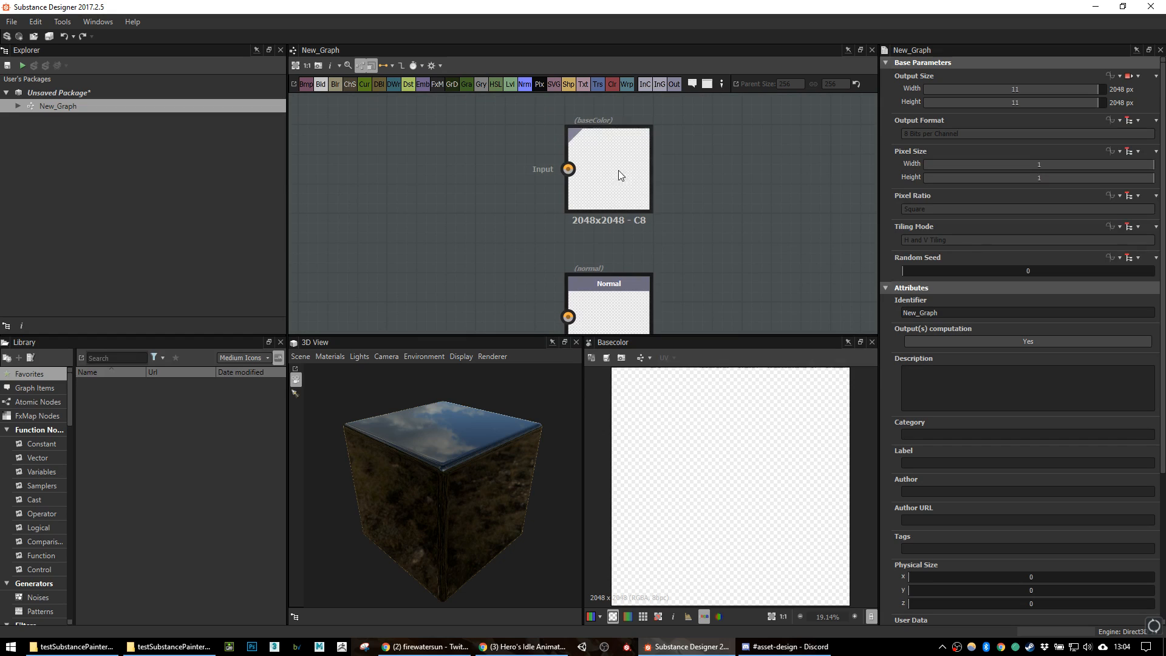
{"action": "middle_click_drag", "start_coordinate": [643, 281], "coordinate": [632, 212]}
{"action": "middle_click_drag", "start_coordinate": [685, 316], "coordinate": [668, 151]}
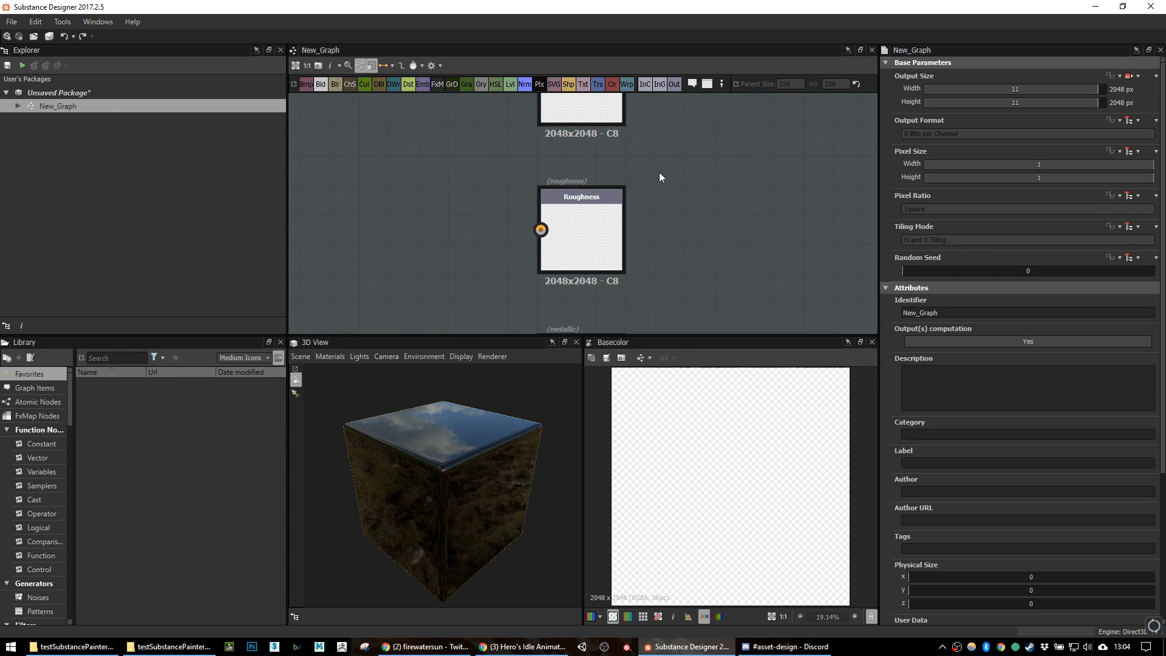
{"action": "middle_click_drag", "start_coordinate": [705, 305], "coordinate": [704, 154]}
{"action": "middle_click_drag", "start_coordinate": [707, 220], "coordinate": [703, 94]}
{"action": "middle_click_drag", "start_coordinate": [744, 283], "coordinate": [760, 319]}
{"action": "scroll", "coordinate": [712, 243], "scroll_direction": "down", "scroll_amount": 4}
{"action": "middle_click_drag", "start_coordinate": [727, 162], "coordinate": [669, 293]}
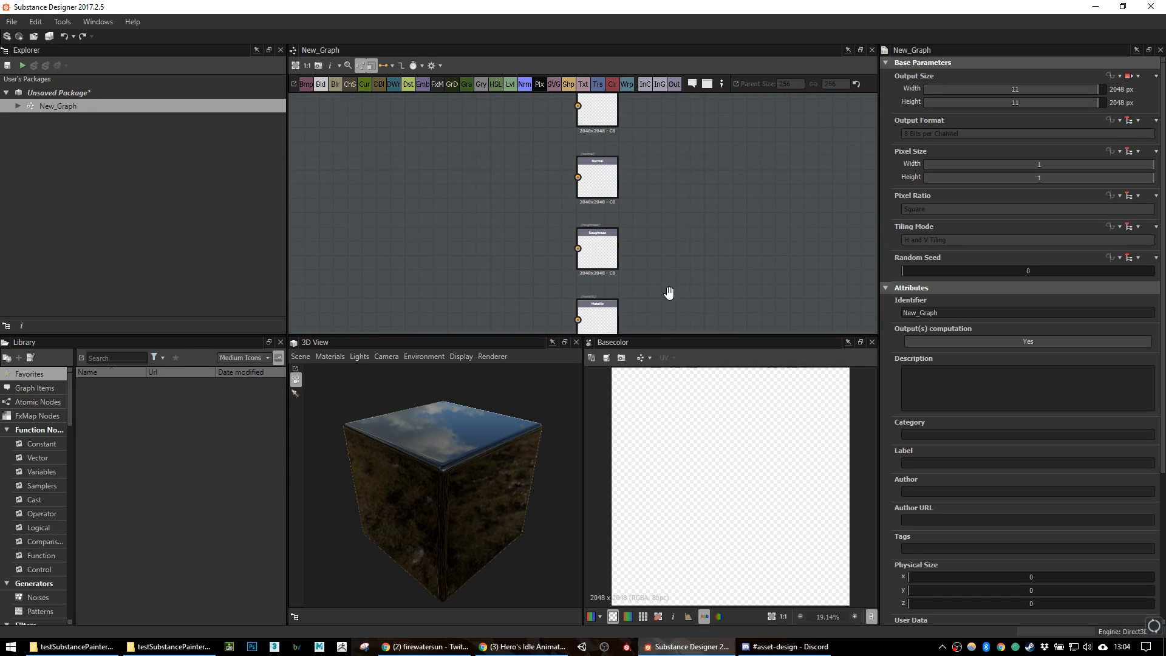
{"action": "middle_click_drag", "start_coordinate": [651, 213], "coordinate": [669, 243]}
{"action": "scroll", "coordinate": [668, 243], "scroll_direction": "up", "scroll_amount": 2}
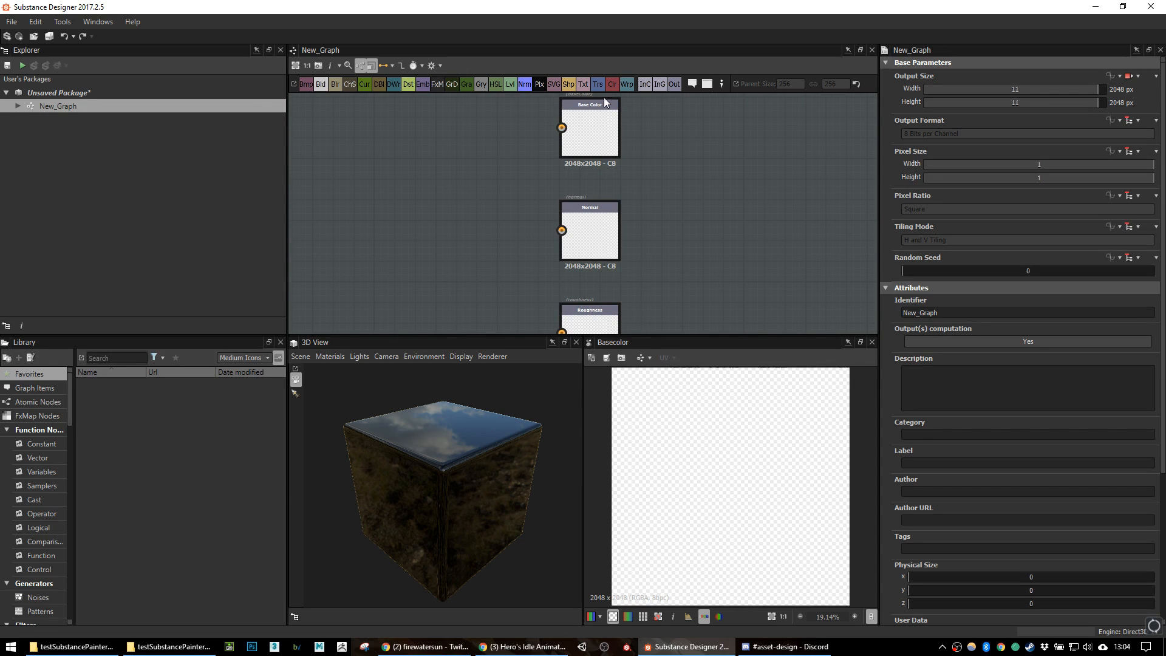
{"action": "middle_click_drag", "start_coordinate": [644, 200], "coordinate": [679, 228]}
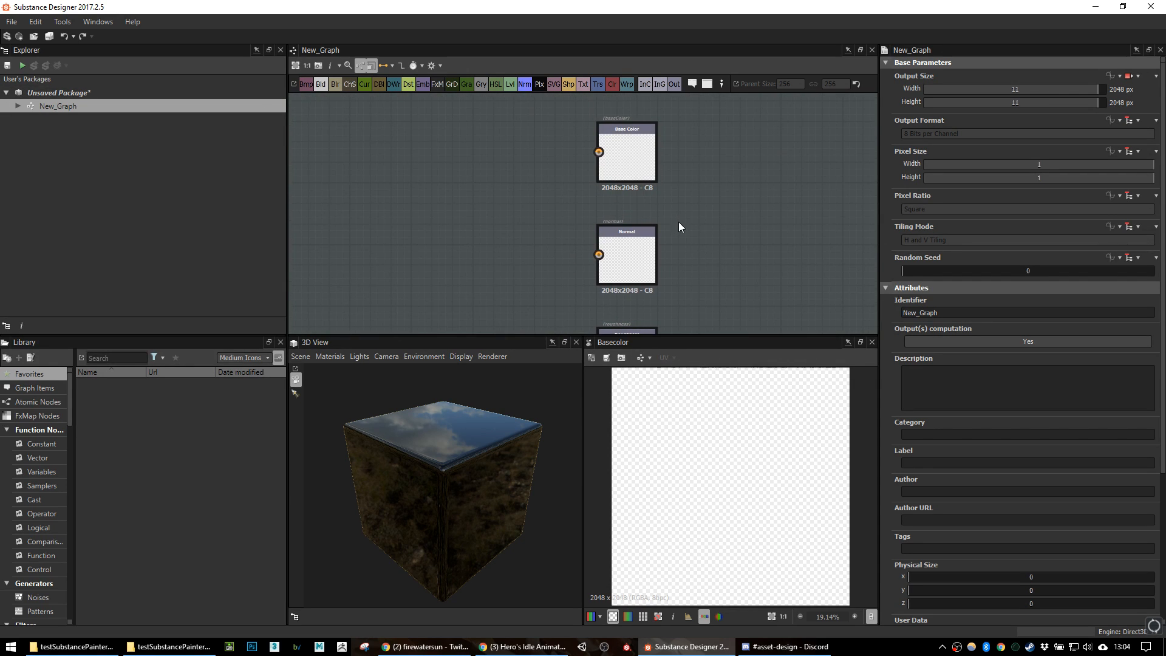
Step: Bring the Ambient Occlusion, Height, Metallic, Normal and Roughness PNGs and Square.jpg from the testSubstancePainterExport folder into the graph as bitmap nodes
{"action": "left_click", "coordinate": [172, 646]}
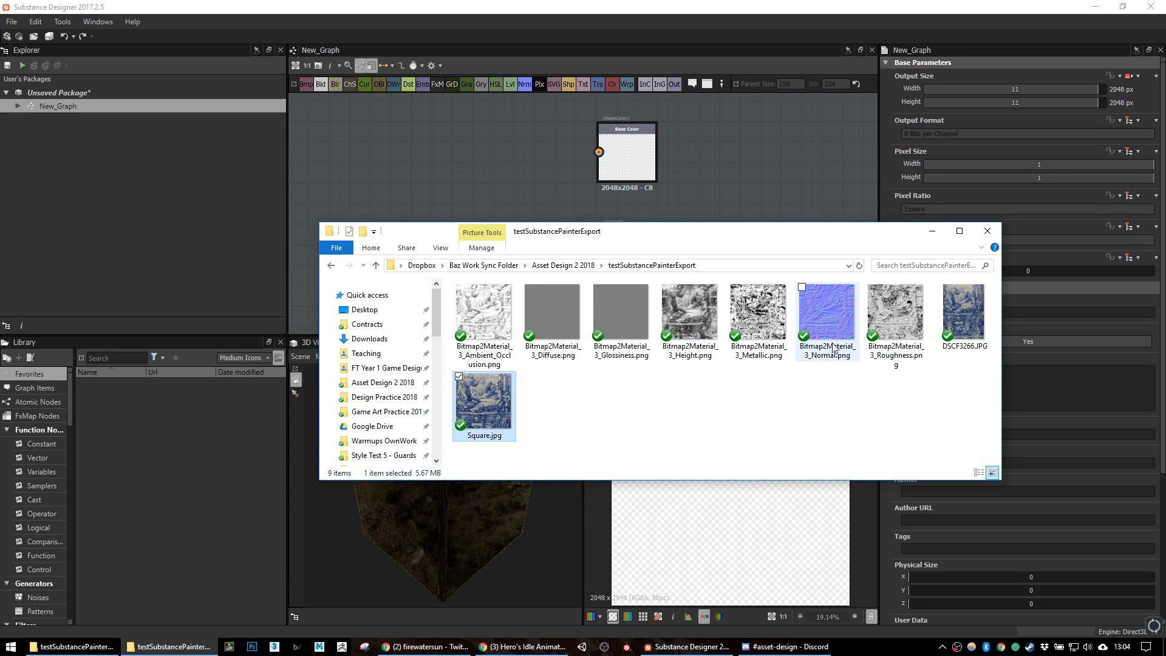
{"action": "left_click", "coordinate": [486, 348]}
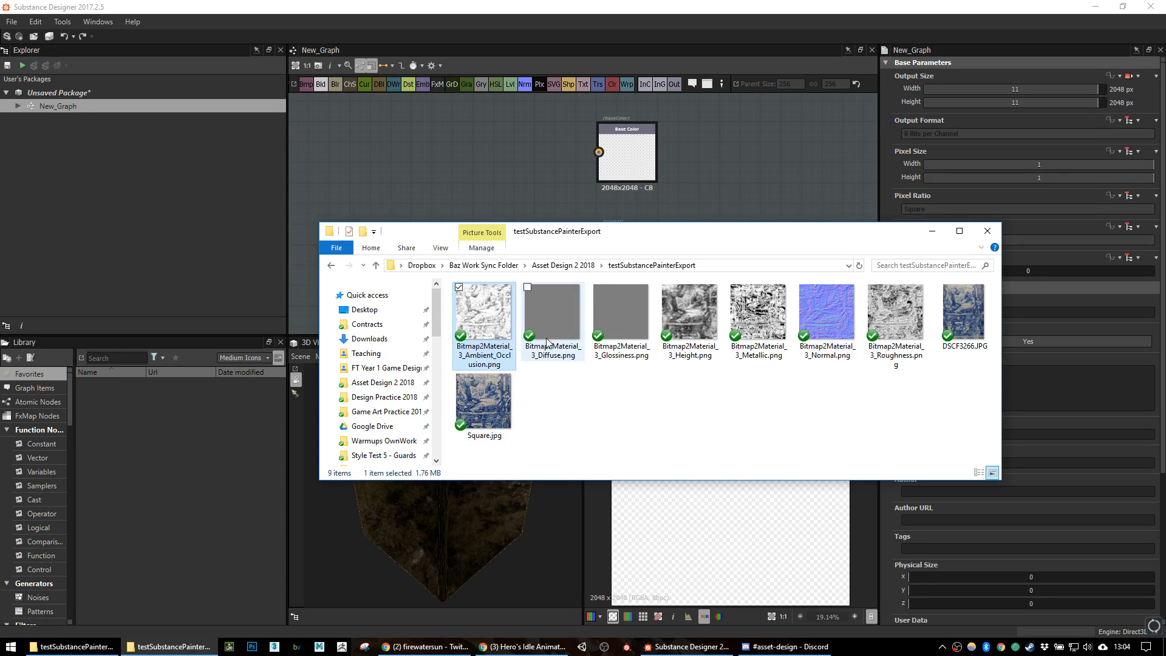
{"action": "left_click", "coordinate": [485, 422], "text": "ctrl"}
{"action": "left_click", "coordinate": [693, 327], "text": "ctrl"}
{"action": "left_click", "coordinate": [760, 315], "text": "ctrl"}
{"action": "left_click", "coordinate": [830, 307], "text": "ctrl"}
{"action": "left_click", "coordinate": [896, 313], "text": "ctrl"}
{"action": "left_click_drag", "start_coordinate": [833, 325], "coordinate": [504, 185]}
{"action": "left_click", "coordinate": [521, 204]}
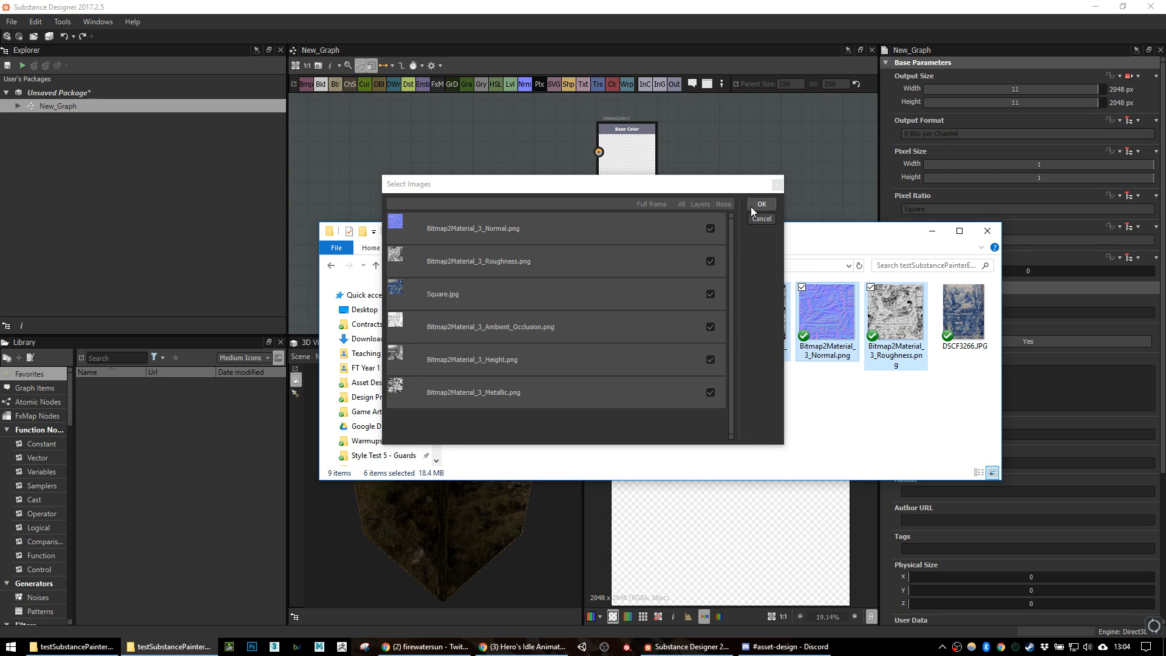
{"action": "left_click", "coordinate": [752, 206]}
{"action": "left_click", "coordinate": [666, 334]}
{"action": "left_click", "coordinate": [668, 333]}
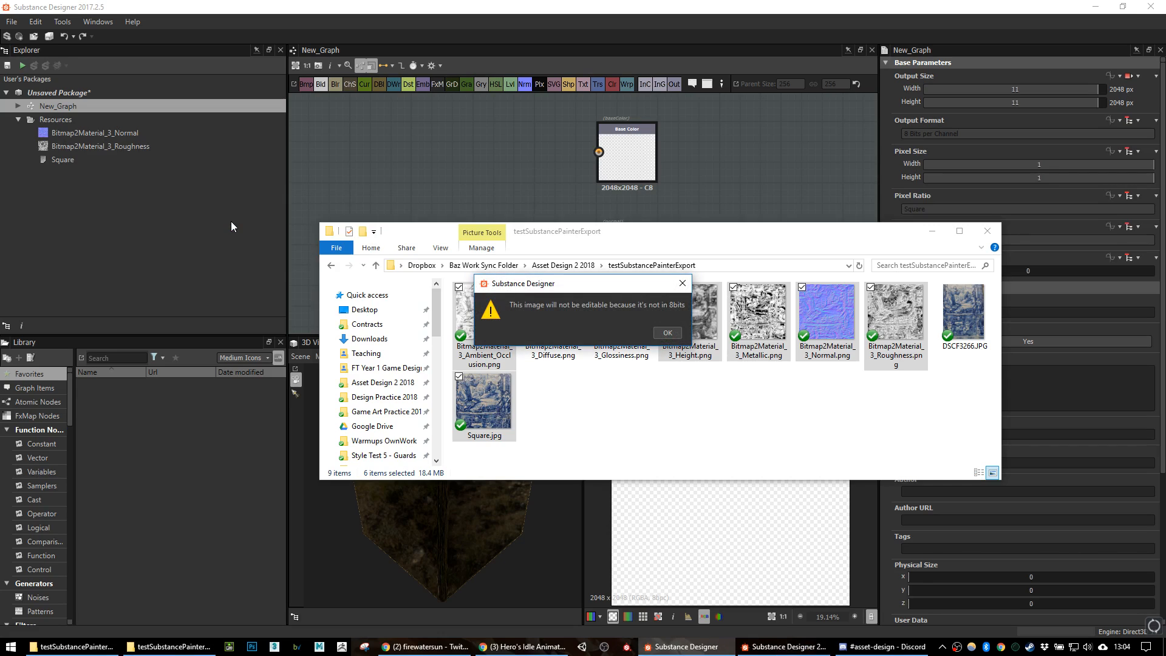
{"action": "left_click", "coordinate": [666, 333]}
{"action": "left_click", "coordinate": [661, 334]}
{"action": "left_click", "coordinate": [661, 334]}
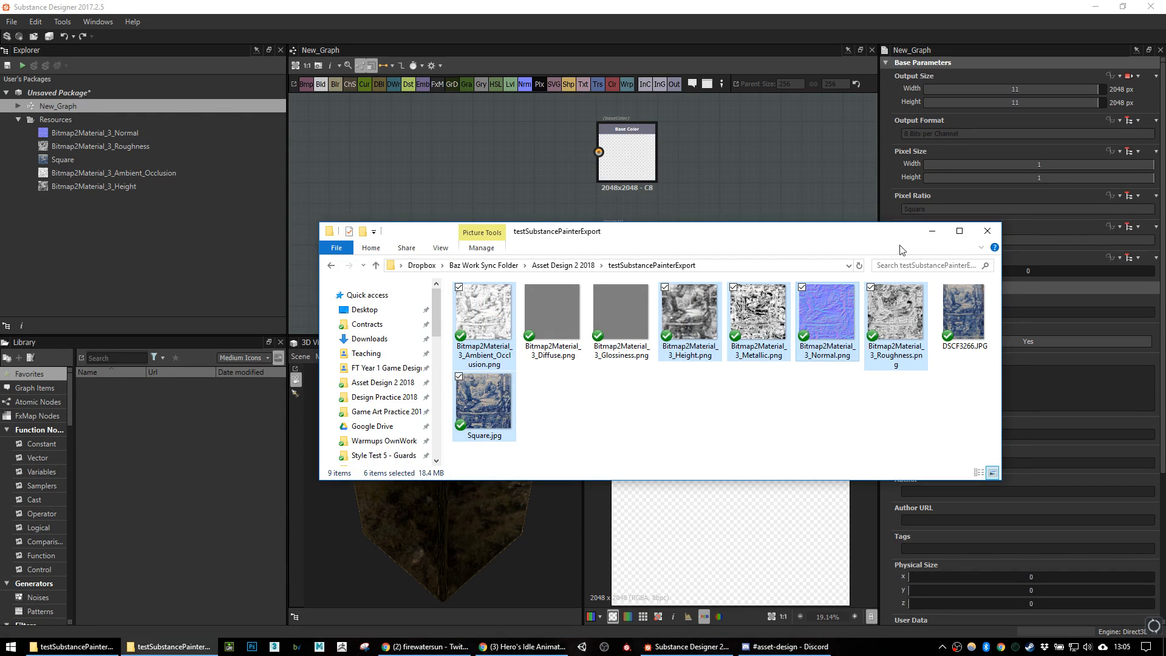
{"action": "left_click", "coordinate": [936, 231]}
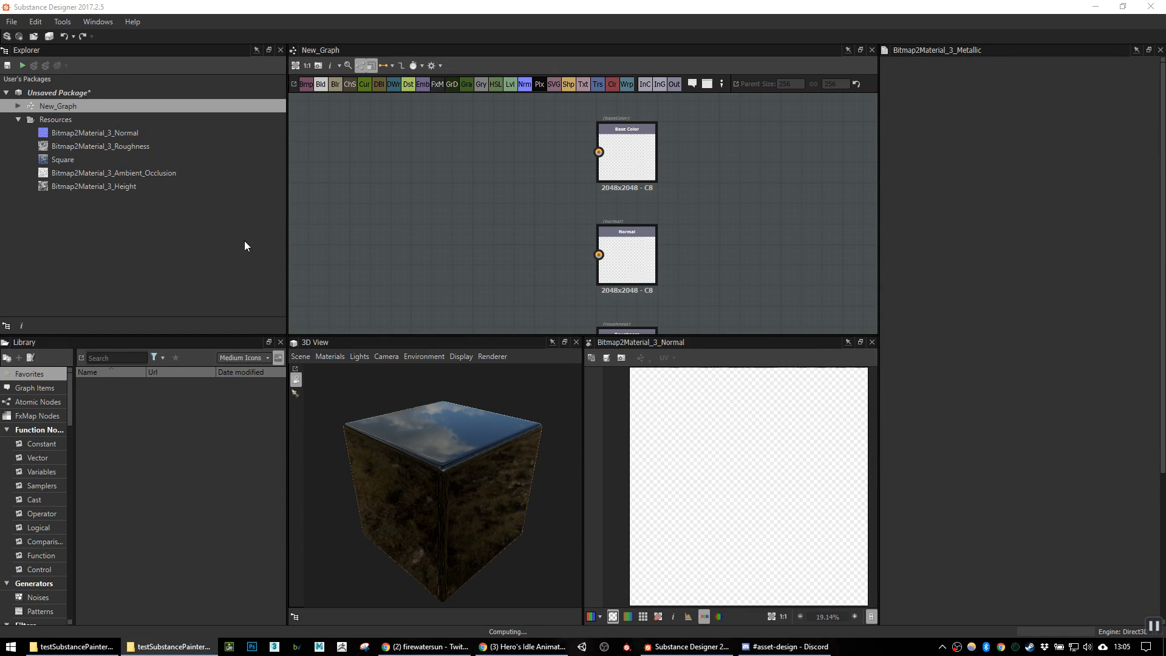
Step: Add a Blend node in the empty part of the graph and connect the normal map bitmap to its Foreground input
{"action": "scroll", "coordinate": [526, 281], "scroll_direction": "down", "scroll_amount": 4}
{"action": "middle_click_drag", "start_coordinate": [573, 268], "coordinate": [677, 279]}
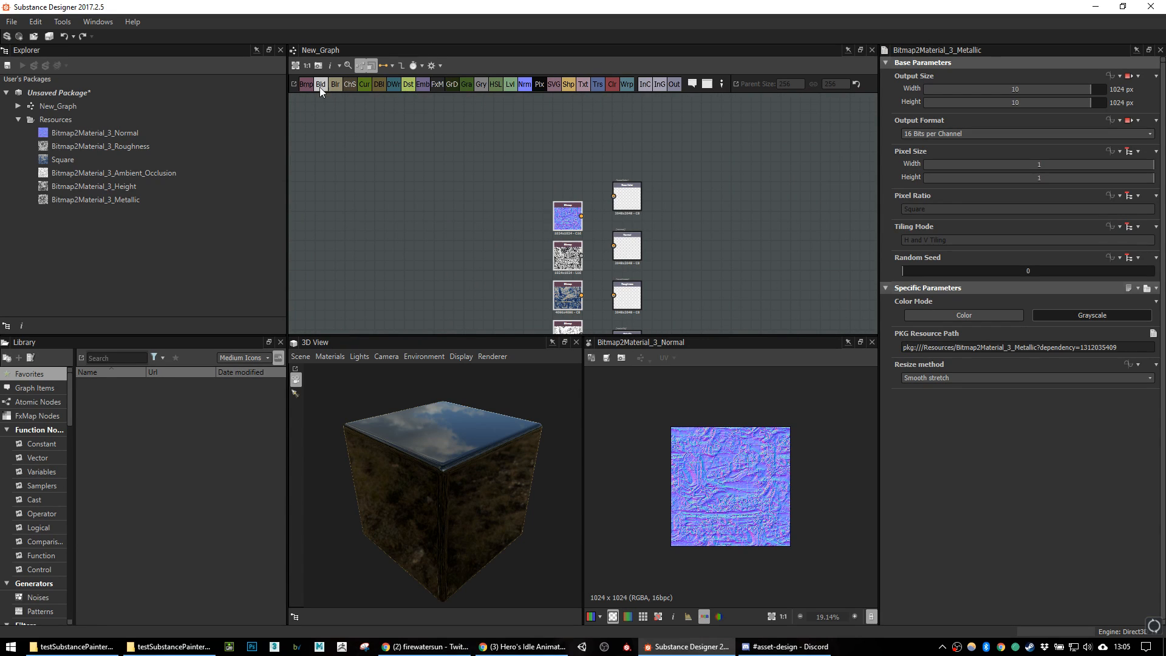
{"action": "scroll", "coordinate": [450, 105], "scroll_direction": "up", "scroll_amount": 2}
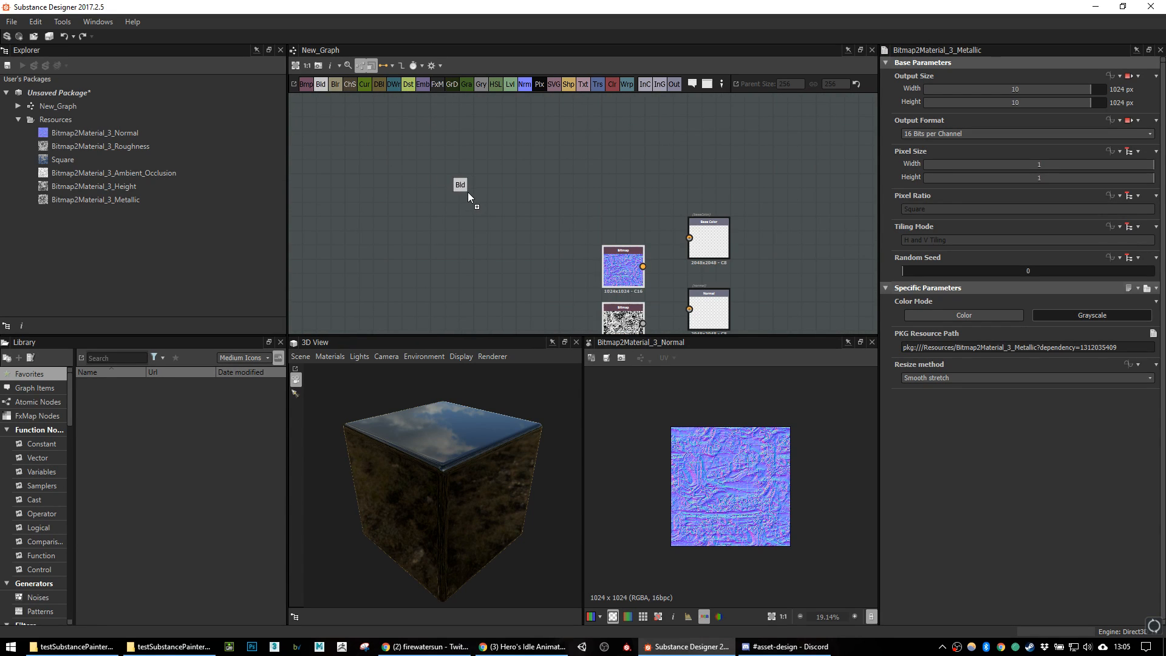
{"action": "left_click_drag", "start_coordinate": [469, 192], "coordinate": [466, 194]}
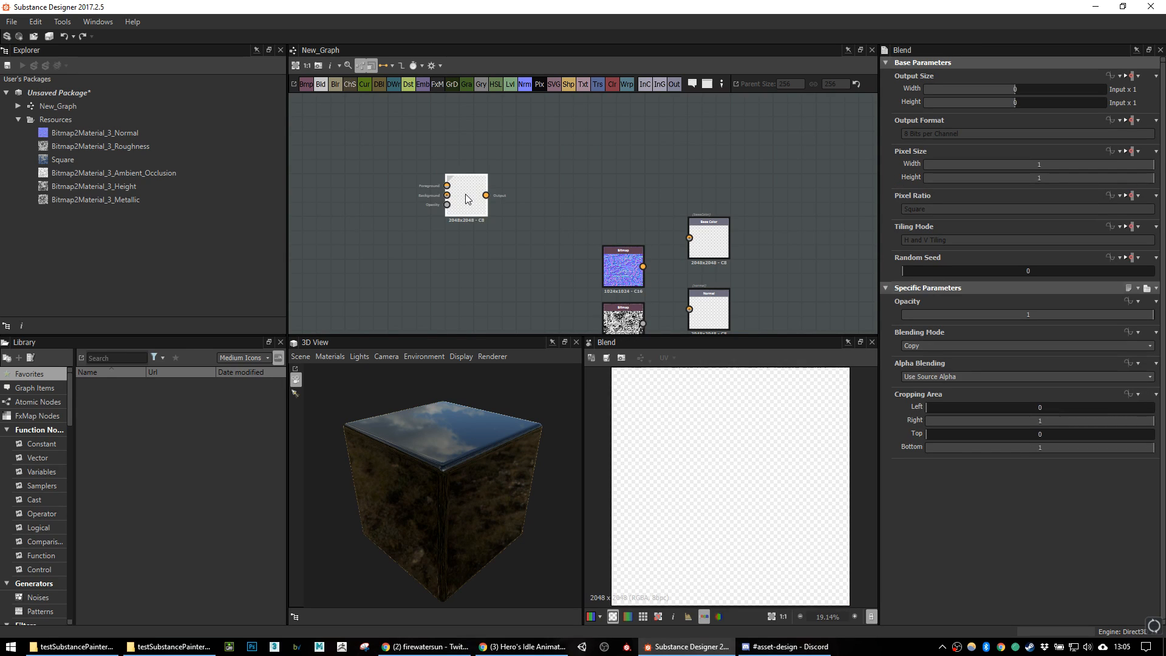
{"action": "scroll", "coordinate": [450, 196], "scroll_direction": "up", "scroll_amount": 1}
{"action": "left_click_drag", "start_coordinate": [659, 279], "coordinate": [471, 176]}
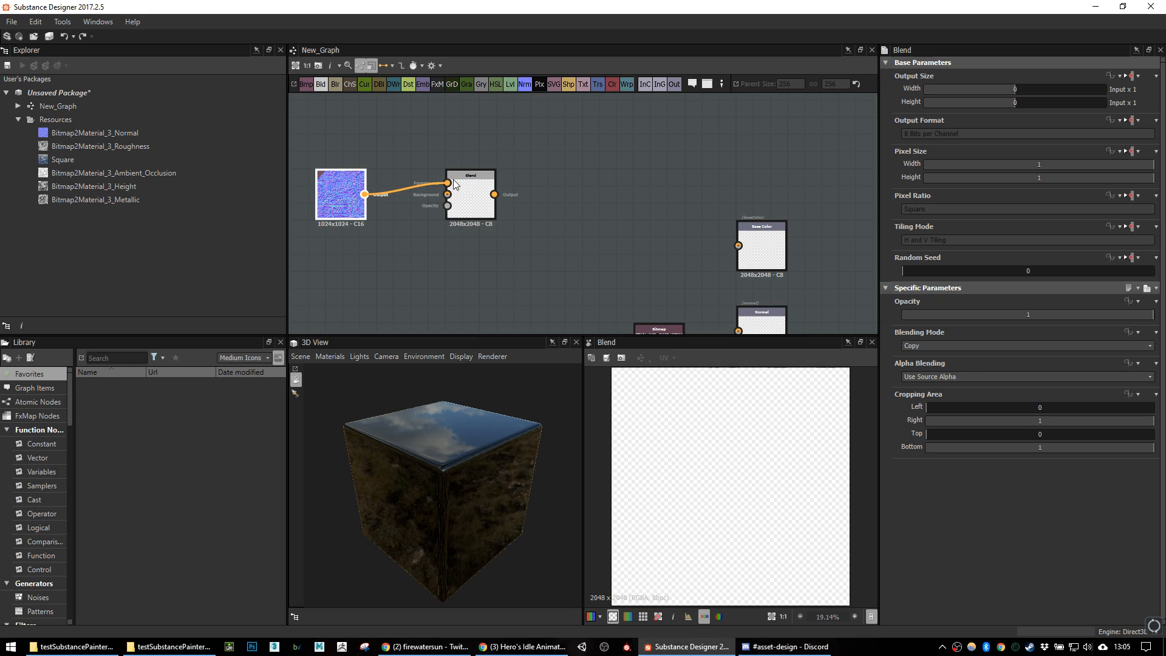
Step: Try the roughness bitmap as the Blend node's Background with opacity 0.27, and delete the Blend node
{"action": "left_click_drag", "start_coordinate": [658, 330], "coordinate": [346, 262]}
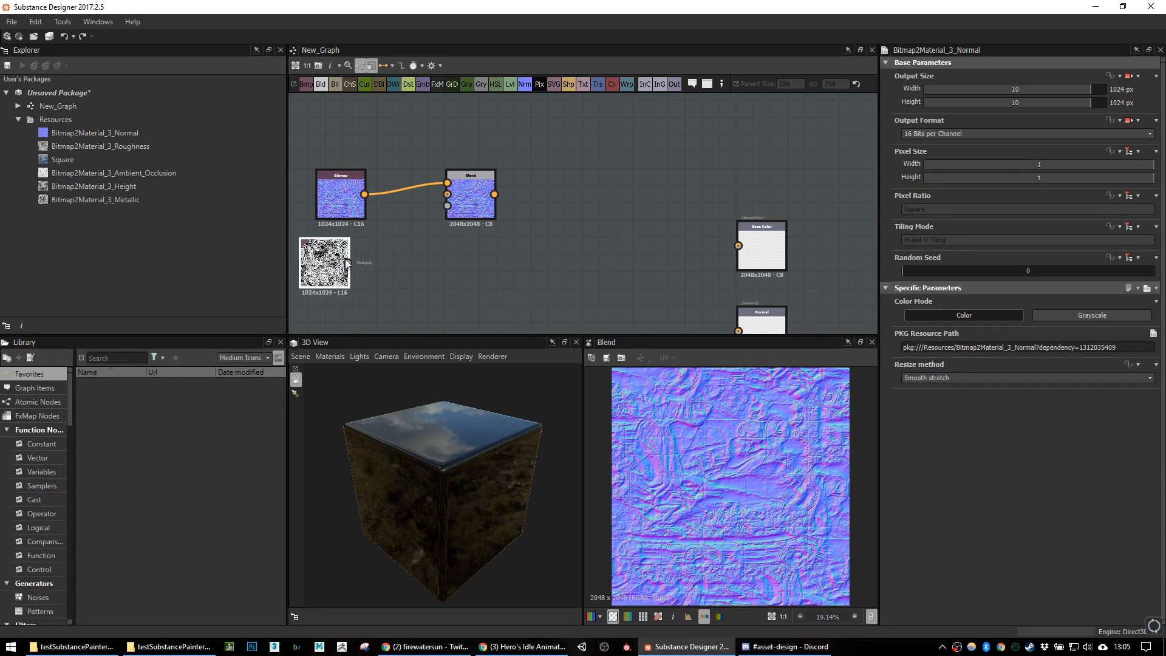
{"action": "left_click_drag", "start_coordinate": [448, 195], "coordinate": [348, 262]}
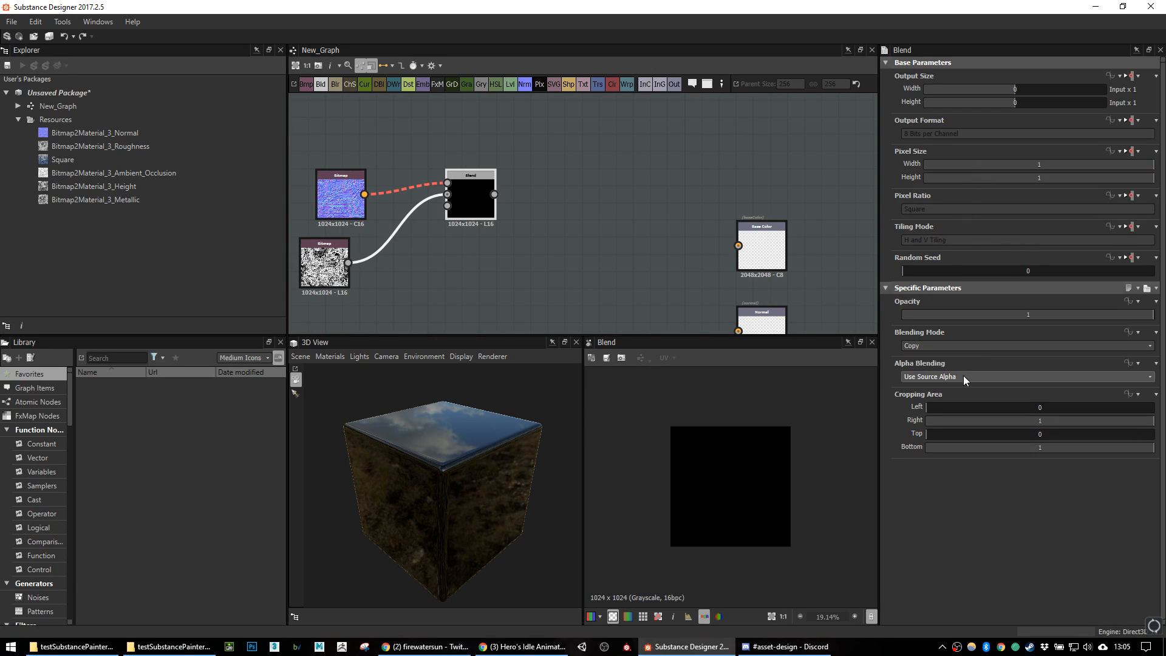
{"action": "left_click", "coordinate": [1007, 316]}
{"action": "left_click", "coordinate": [969, 314]}
{"action": "middle_click_drag", "start_coordinate": [573, 266], "coordinate": [527, 213]}
{"action": "scroll", "coordinate": [498, 201], "scroll_direction": "down", "scroll_amount": 2}
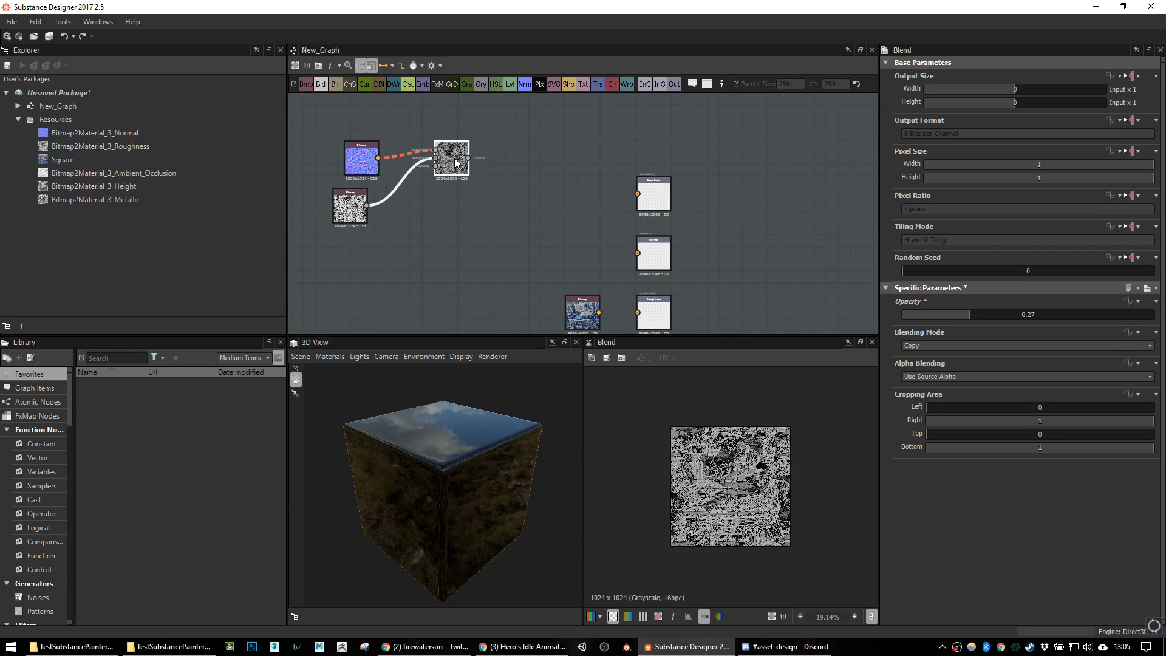
{"action": "key", "text": "Delete"}
Step: Move the normal map bitmap near the output nodes and connect it to the Normal output
{"action": "left_click_drag", "start_coordinate": [352, 168], "coordinate": [658, 259]}
{"action": "scroll", "coordinate": [508, 208], "scroll_direction": "up", "scroll_amount": 3}
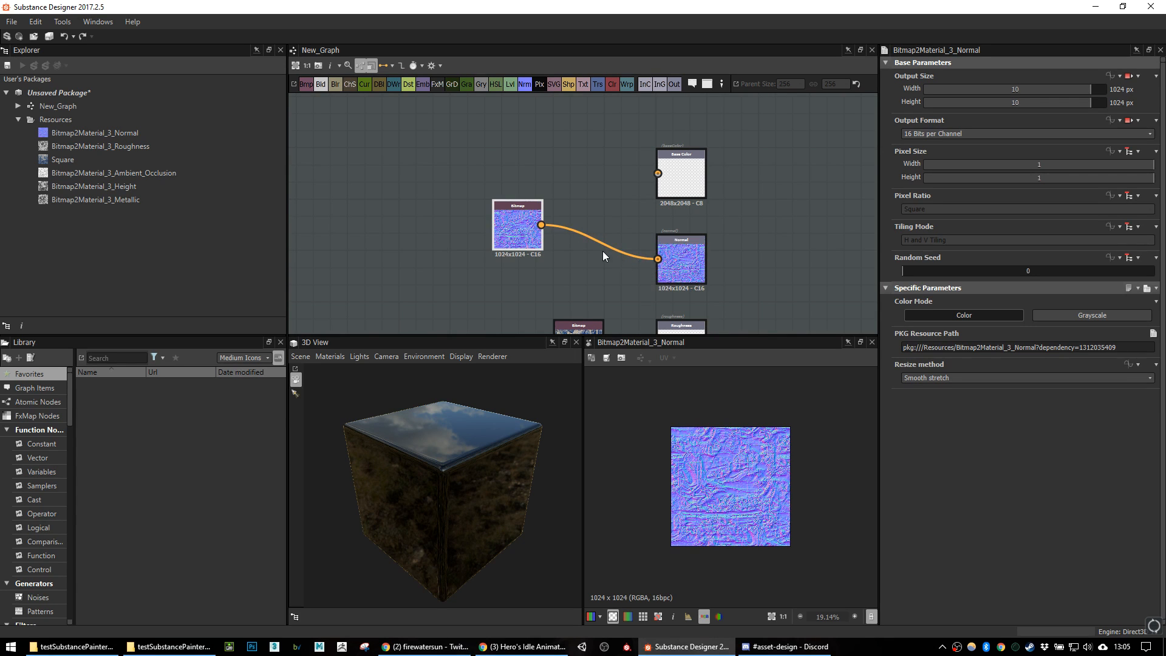
{"action": "scroll", "coordinate": [607, 253], "scroll_direction": "down", "scroll_amount": 2}
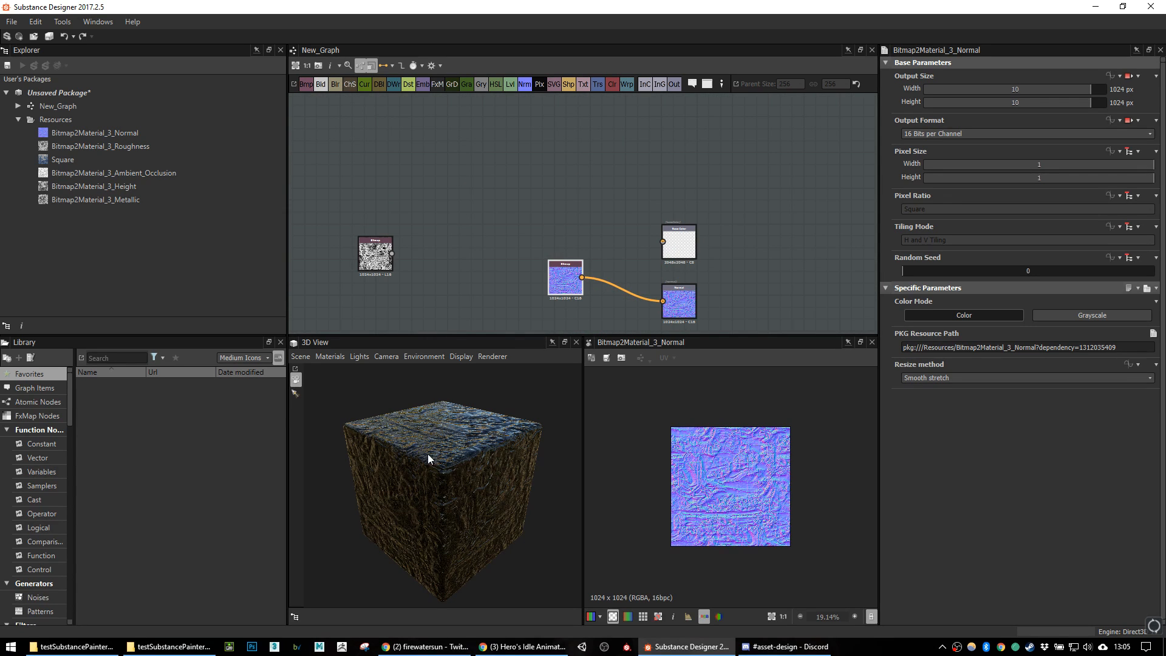
Step: Move the roughness bitmap closer to the outputs and connect the Square tile photo bitmap to the Base Color output
{"action": "left_click_drag", "start_coordinate": [375, 254], "coordinate": [501, 243]}
{"action": "middle_click_drag", "start_coordinate": [545, 202], "coordinate": [521, 102]}
{"action": "scroll", "coordinate": [548, 218], "scroll_direction": "down", "scroll_amount": 1}
{"action": "left_click_drag", "start_coordinate": [580, 255], "coordinate": [650, 207]}
{"action": "scroll", "coordinate": [571, 146], "scroll_direction": "up", "scroll_amount": 2}
{"action": "scroll", "coordinate": [573, 149], "scroll_direction": "up", "scroll_amount": 3}
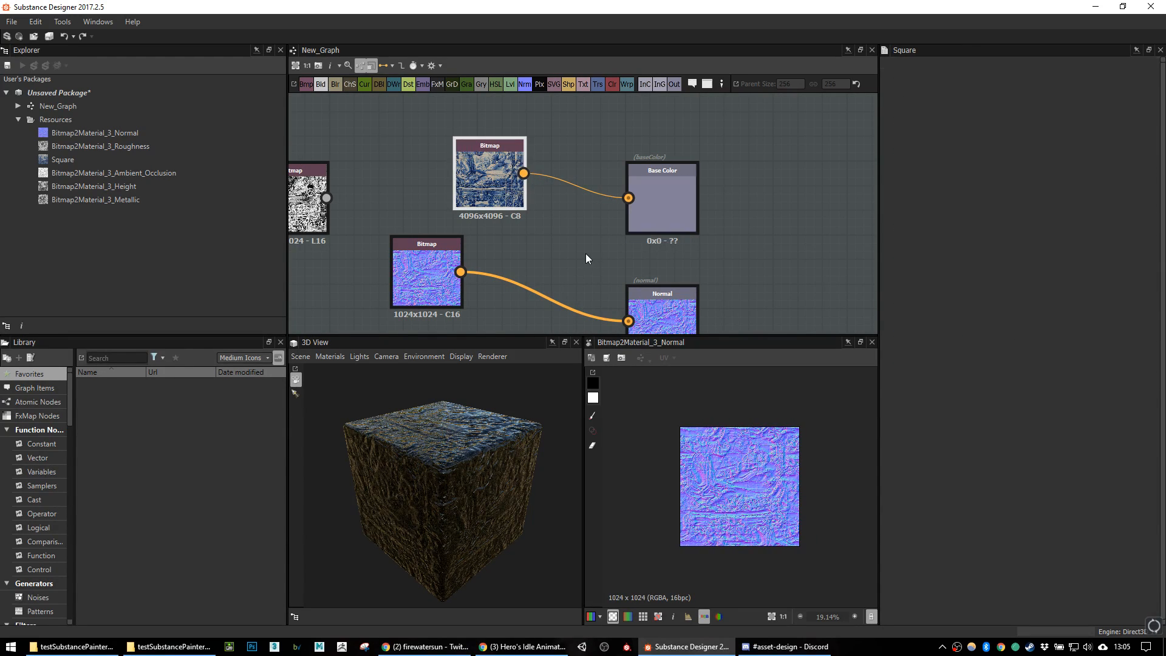
{"action": "scroll", "coordinate": [530, 295], "scroll_direction": "down", "scroll_amount": 3}
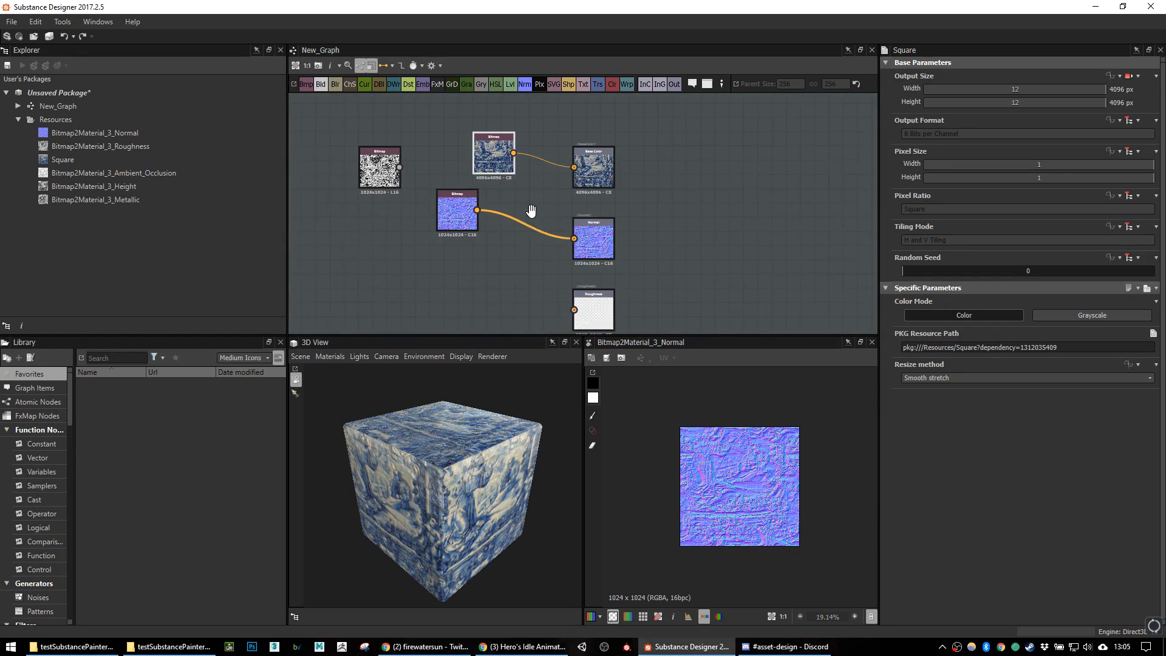
Step: Place the roughness bitmap beside the Roughness output and select it to show its parameters
{"action": "left_click_drag", "start_coordinate": [378, 150], "coordinate": [506, 264]}
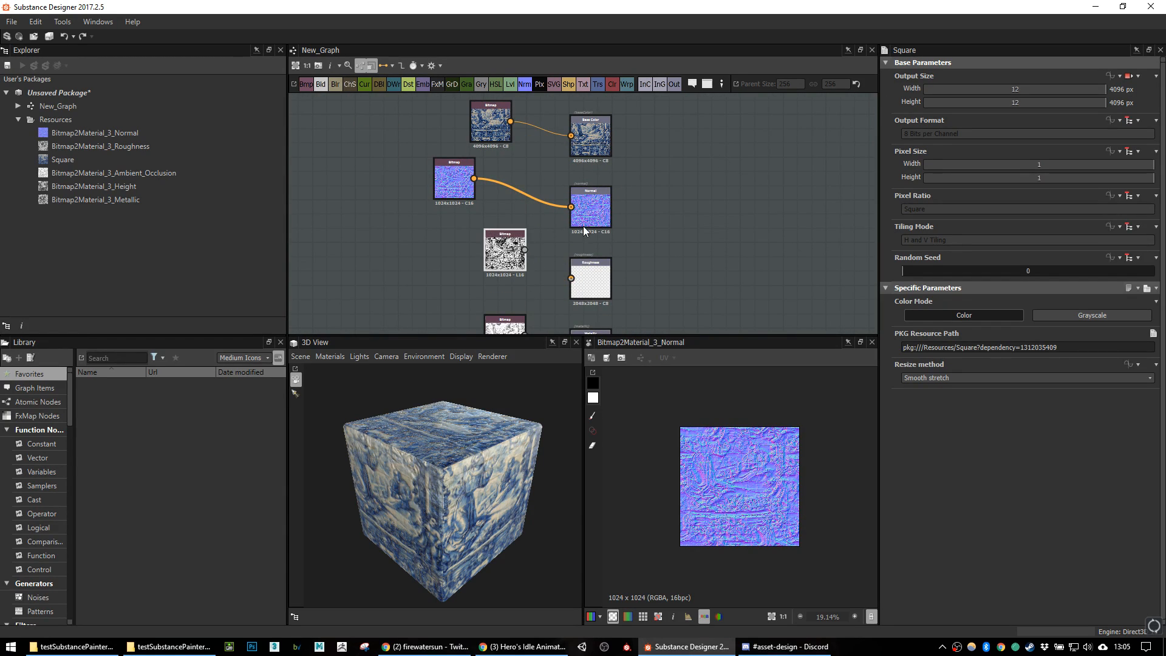
{"action": "scroll", "coordinate": [507, 262], "scroll_direction": "up", "scroll_amount": 3}
{"action": "left_click", "coordinate": [507, 261]}
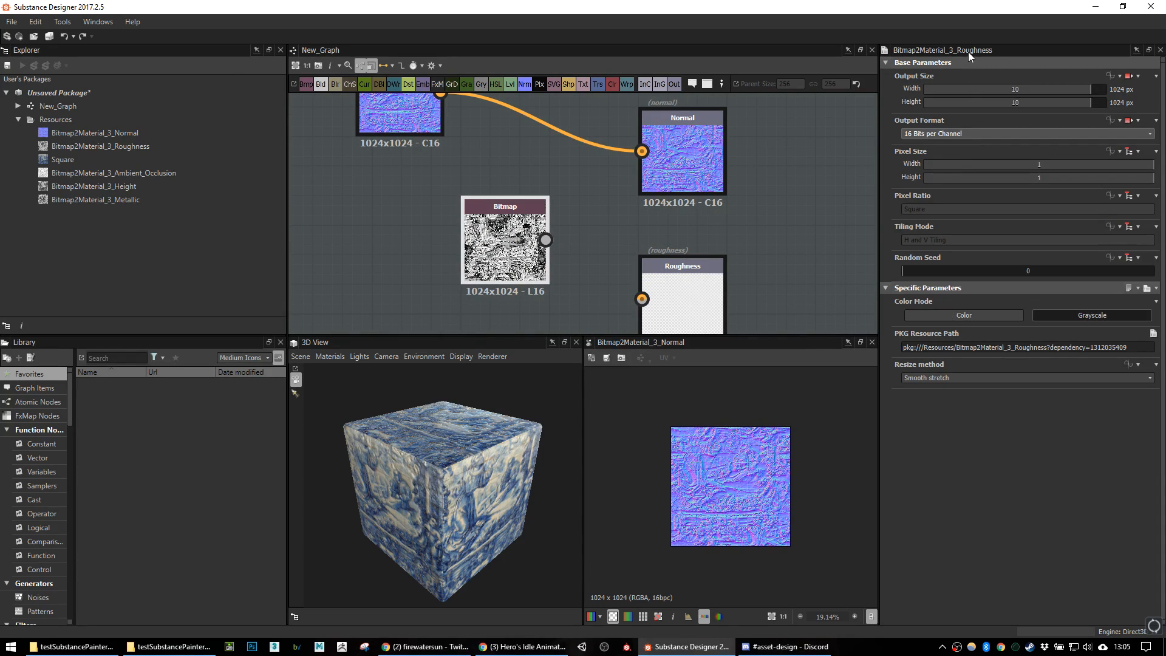
Step: Connect the roughness bitmap to the Roughness output
{"action": "scroll", "coordinate": [660, 224], "scroll_direction": "down", "scroll_amount": 3}
{"action": "left_click_drag", "start_coordinate": [595, 234], "coordinate": [649, 266]}
{"action": "middle_click_drag", "start_coordinate": [699, 280], "coordinate": [689, 225]}
{"action": "scroll", "coordinate": [585, 278], "scroll_direction": "up", "scroll_amount": 2}
Step: Select the ambient occlusion bitmap and move it aside, away from the output nodes
{"action": "left_click", "coordinate": [526, 266]}
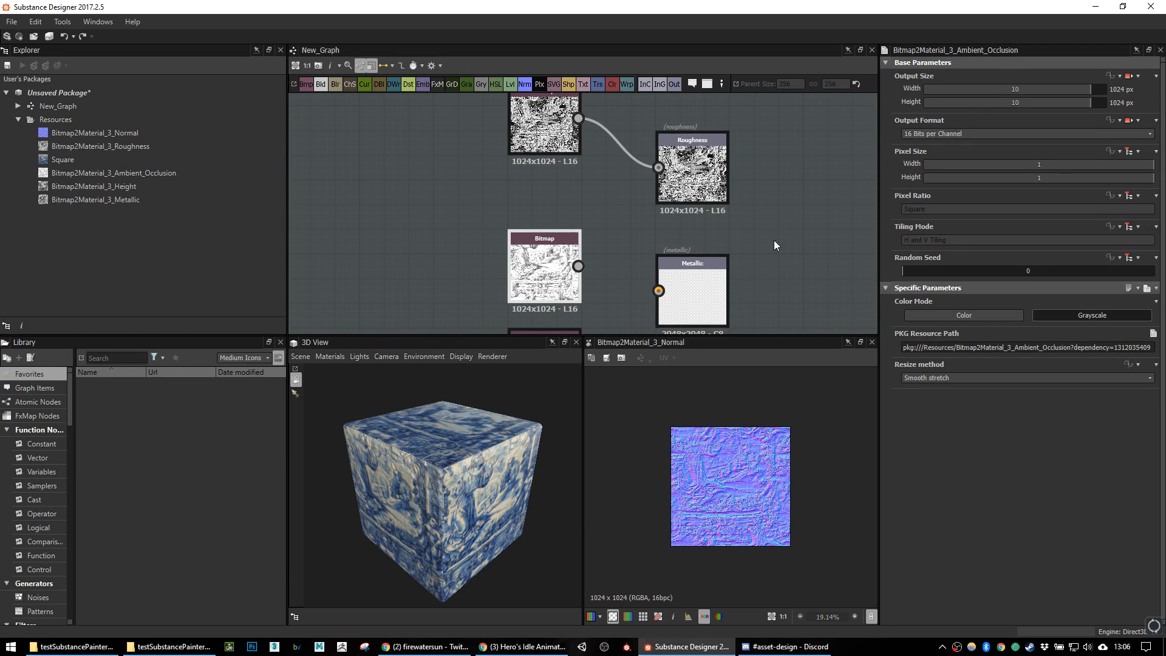
{"action": "middle_click_drag", "start_coordinate": [773, 239], "coordinate": [724, 137]}
{"action": "middle_click_drag", "start_coordinate": [610, 239], "coordinate": [616, 190]}
{"action": "scroll", "coordinate": [617, 232], "scroll_direction": "down", "scroll_amount": 4}
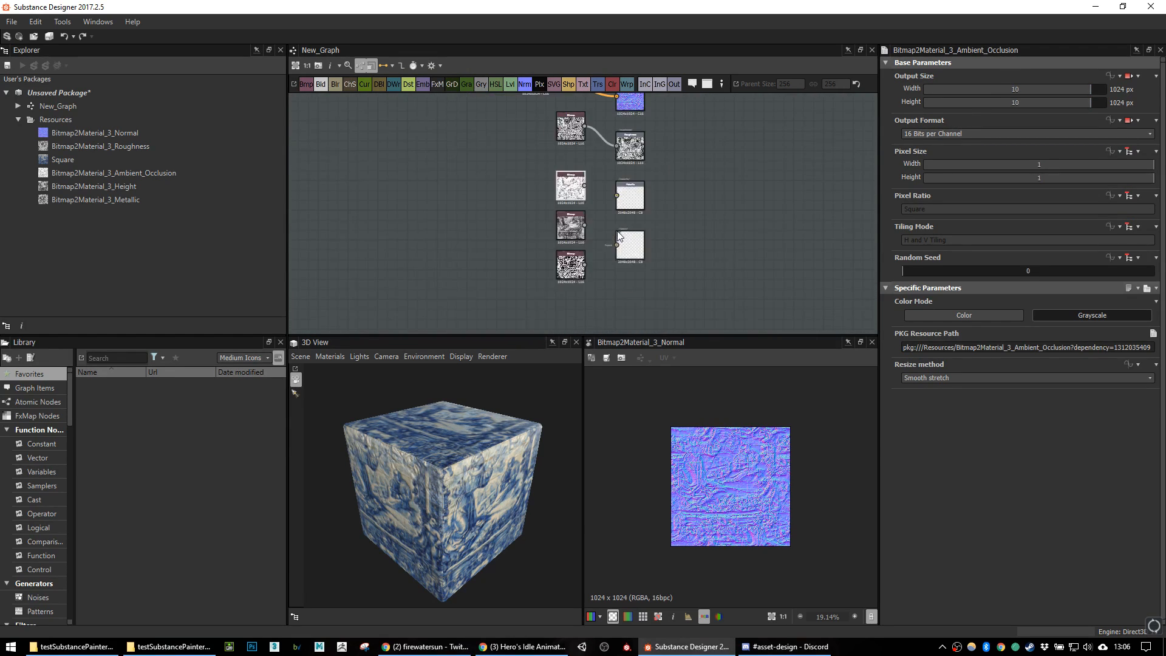
{"action": "left_click_drag", "start_coordinate": [572, 187], "coordinate": [487, 257]}
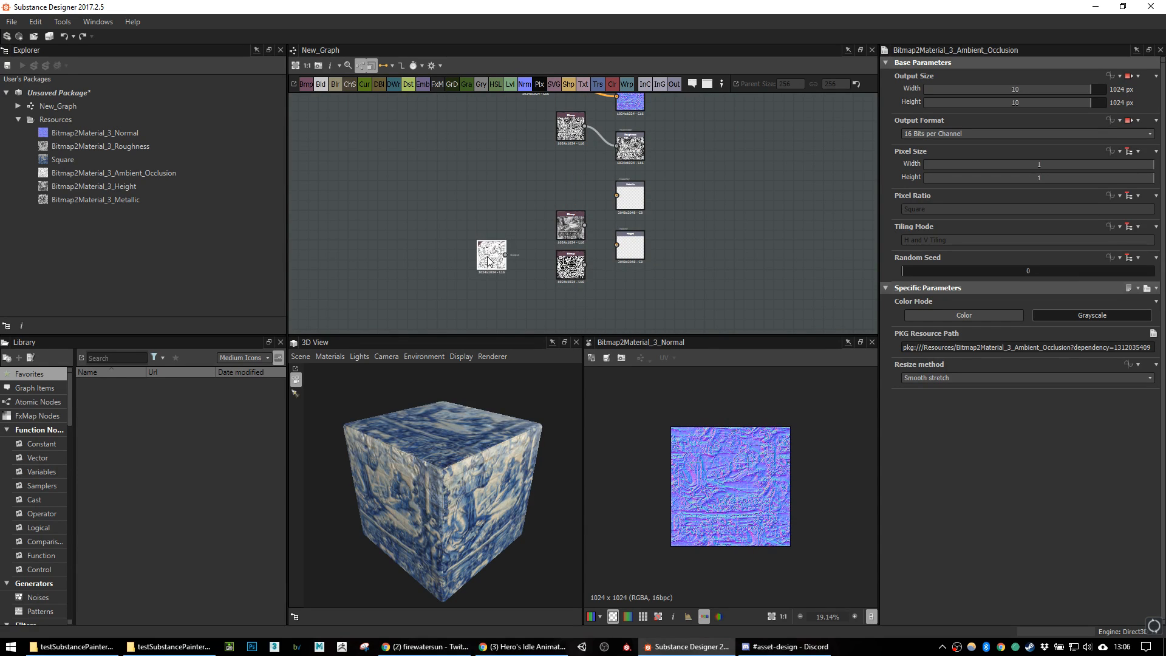
Step: Move the height bitmap up beside the output nodes and connect it to the Height output
{"action": "mouse_move", "coordinate": [575, 229]}
{"action": "left_mouse_down"}
{"action": "mouse_move", "coordinate": [573, 155]}
{"action": "mouse_move", "coordinate": [577, 218]}
{"action": "mouse_move", "coordinate": [569, 208]}
{"action": "left_mouse_up"}
{"action": "scroll", "coordinate": [577, 163], "scroll_direction": "up", "scroll_amount": 2}
{"action": "scroll", "coordinate": [572, 215], "scroll_direction": "up", "scroll_amount": 2}
{"action": "scroll", "coordinate": [568, 209], "scroll_direction": "up", "scroll_amount": 2}
{"action": "left_click", "coordinate": [568, 206]}
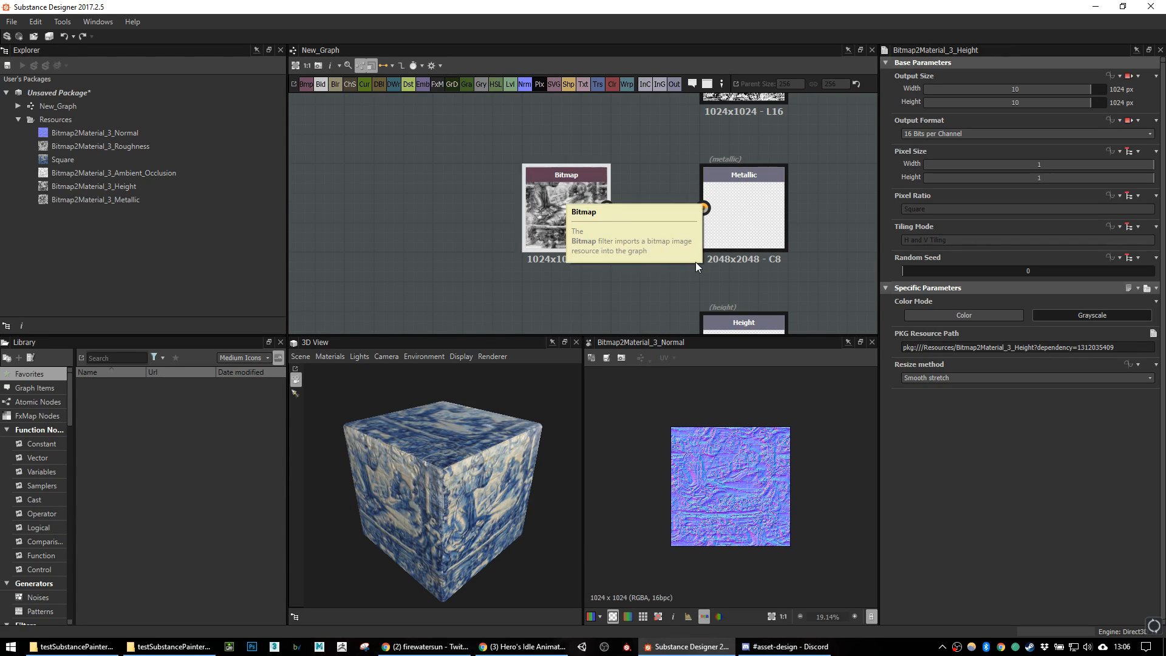
{"action": "scroll", "coordinate": [663, 234], "scroll_direction": "down", "scroll_amount": 2}
{"action": "left_click_drag", "start_coordinate": [646, 232], "coordinate": [662, 327]}
{"action": "middle_click_drag", "start_coordinate": [663, 326], "coordinate": [656, 231]}
Step: Connect the metallic bitmap to the Metallic output and place the metallic and height bitmaps beside their own outputs
{"action": "left_click", "coordinate": [597, 297]}
{"action": "left_click_drag", "start_coordinate": [619, 291], "coordinate": [675, 172]}
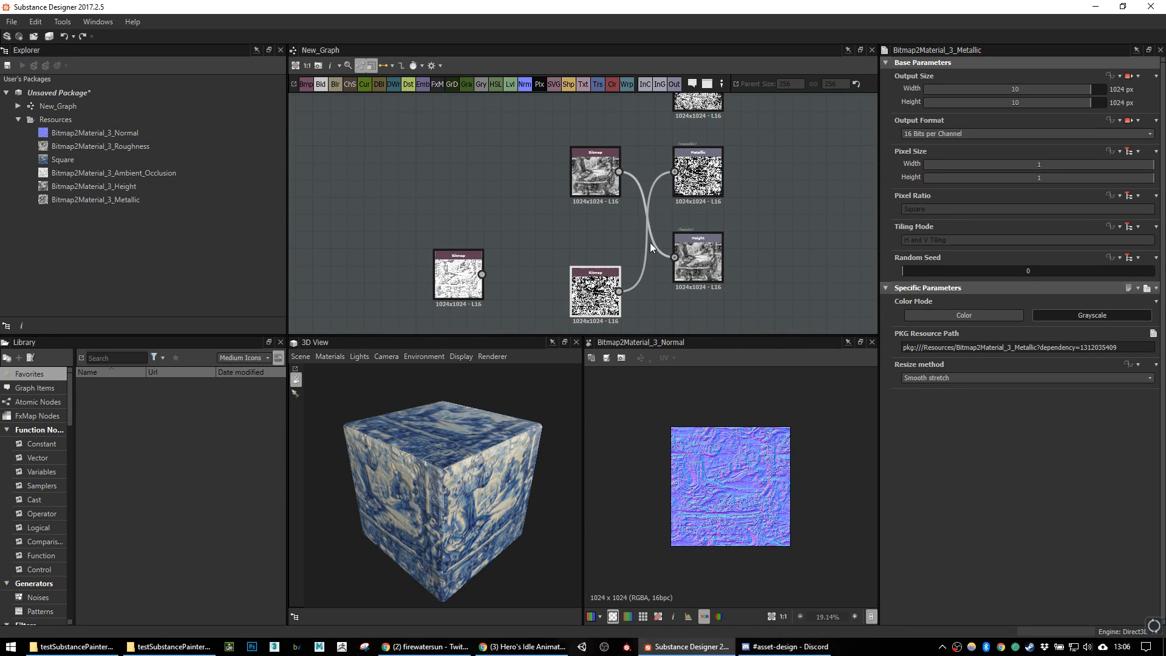
{"action": "left_click_drag", "start_coordinate": [608, 290], "coordinate": [608, 118]}
{"action": "left_click_drag", "start_coordinate": [586, 182], "coordinate": [598, 267]}
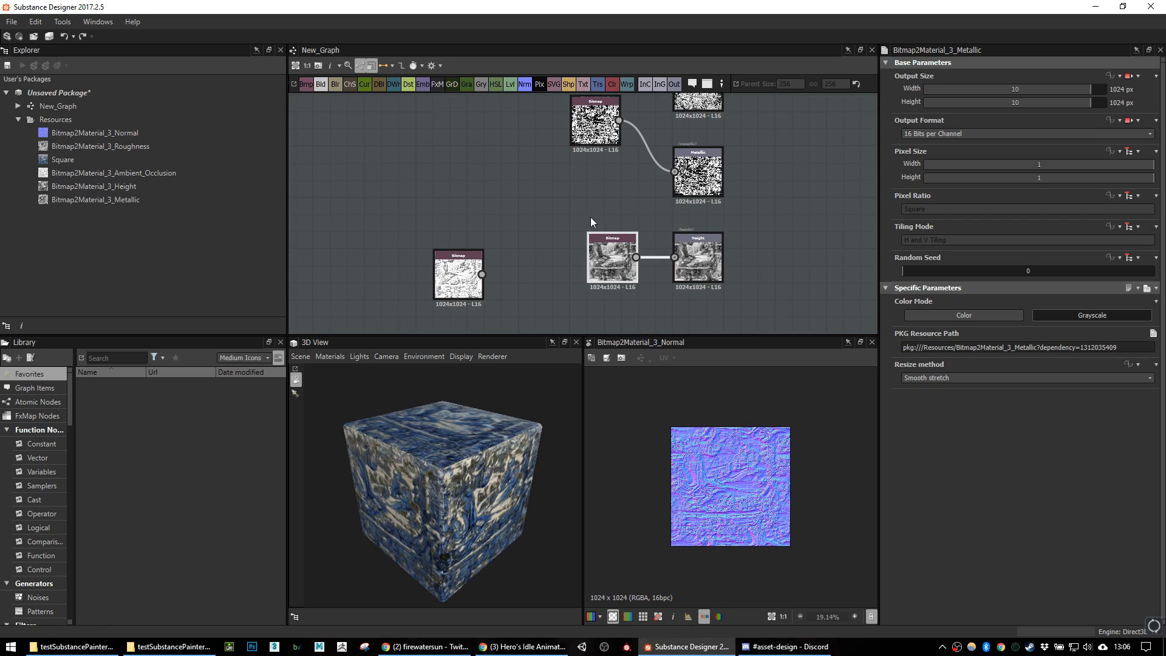
{"action": "left_click_drag", "start_coordinate": [587, 126], "coordinate": [594, 170]}
Step: Line up the Square photo and normal map bitmaps in one column beside the Base Color and Normal outputs
{"action": "left_click_drag", "start_coordinate": [452, 440], "coordinate": [523, 471]}
{"action": "middle_click_drag", "start_coordinate": [622, 113], "coordinate": [604, 234]}
{"action": "scroll", "coordinate": [603, 230], "scroll_direction": "down", "scroll_amount": 2}
{"action": "middle_click_drag", "start_coordinate": [604, 158], "coordinate": [603, 246]}
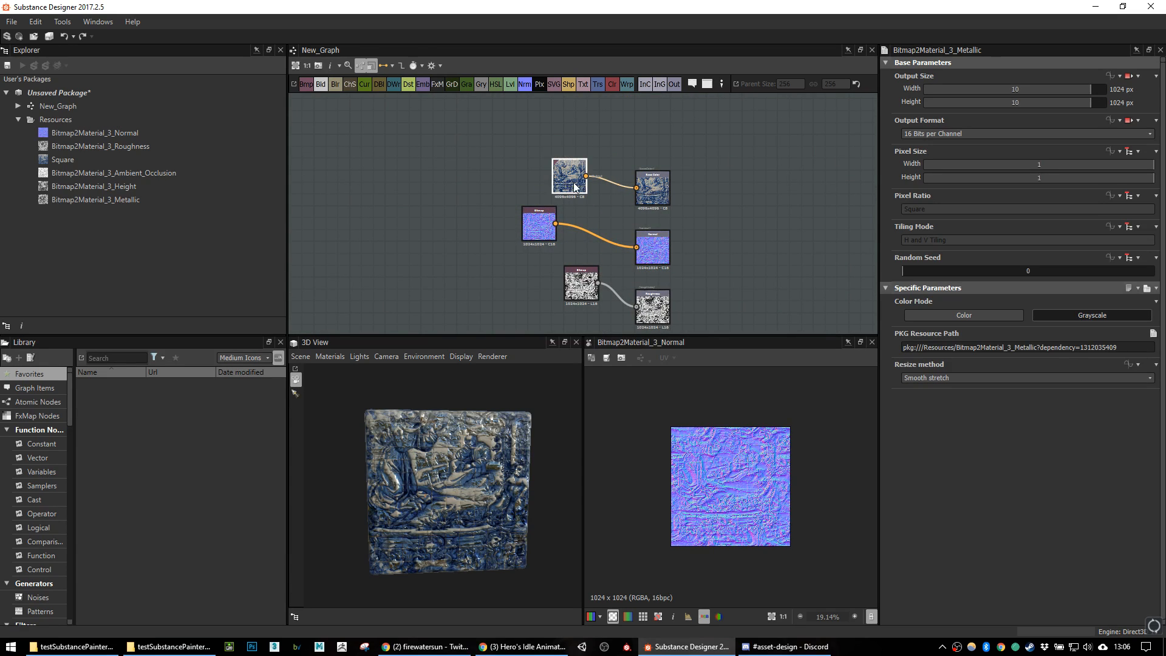
{"action": "left_click_drag", "start_coordinate": [575, 189], "coordinate": [586, 200]}
{"action": "left_click_drag", "start_coordinate": [544, 232], "coordinate": [580, 244]}
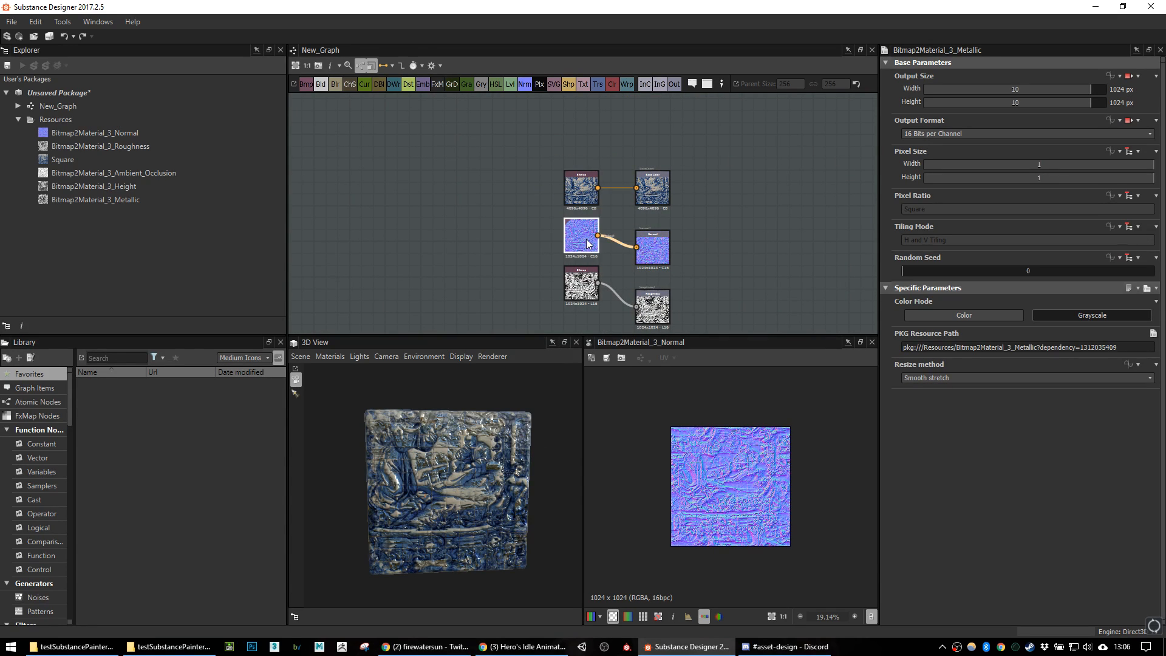
{"action": "scroll", "coordinate": [602, 236], "scroll_direction": "down", "scroll_amount": 3}
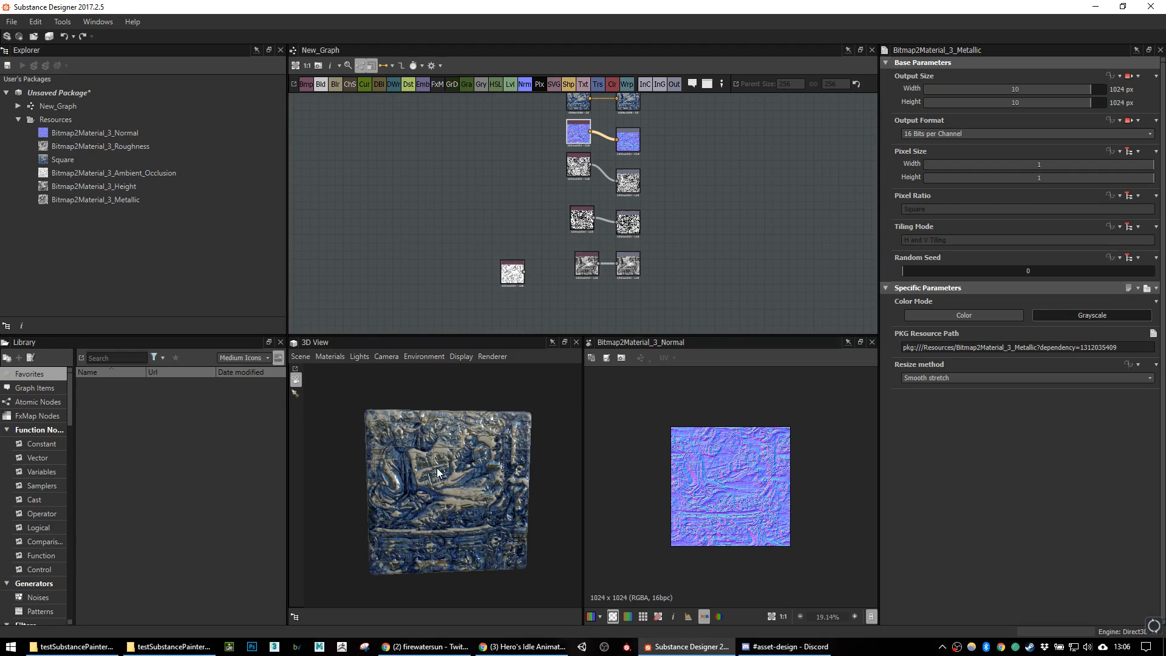
{"action": "right_click", "coordinate": [584, 298]}
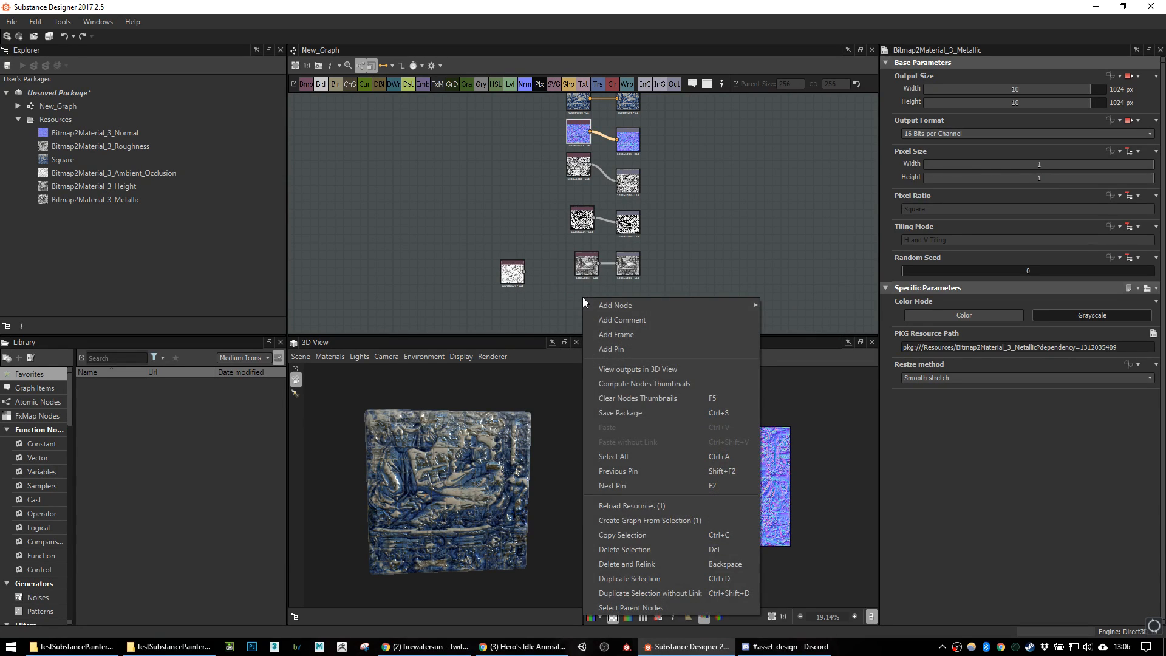
{"action": "mouse_move", "coordinate": [628, 305]}
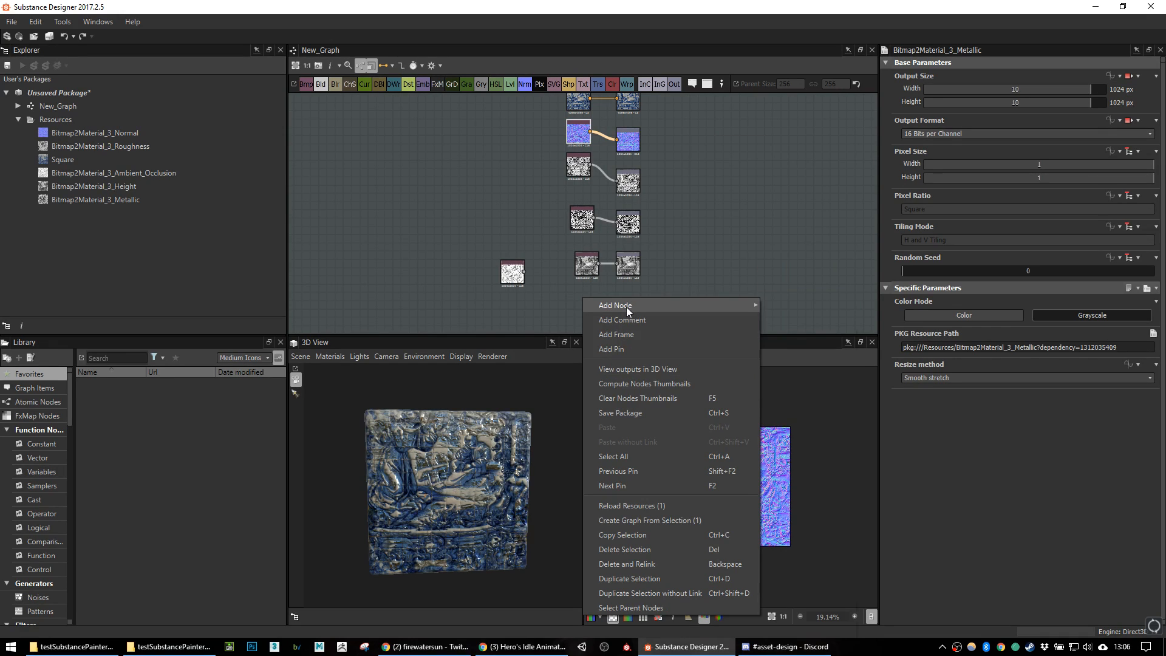
{"action": "left_click", "coordinate": [378, 219]}
{"action": "middle_click_drag", "start_coordinate": [686, 170], "coordinate": [670, 238]}
{"action": "left_click_drag", "start_coordinate": [437, 489], "coordinate": [454, 451]}
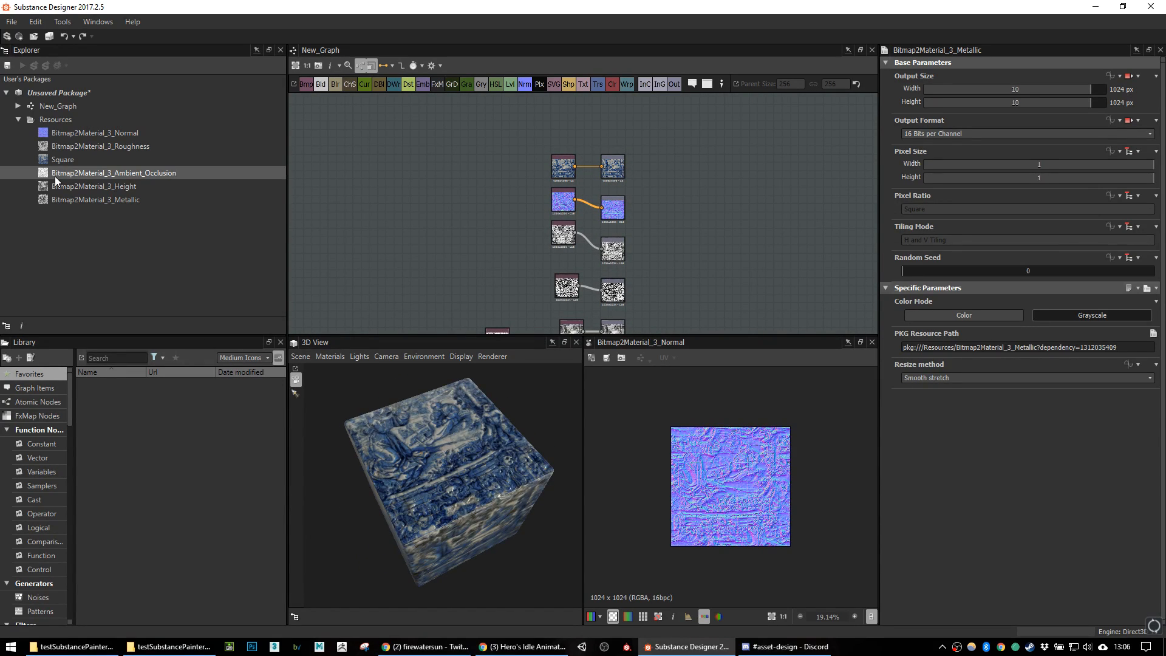
Step: Start publishing the package as .sbsar, save the package as tileFile in the testSubstancePainterExport folder, and check the saved file there
{"action": "right_click", "coordinate": [47, 96]}
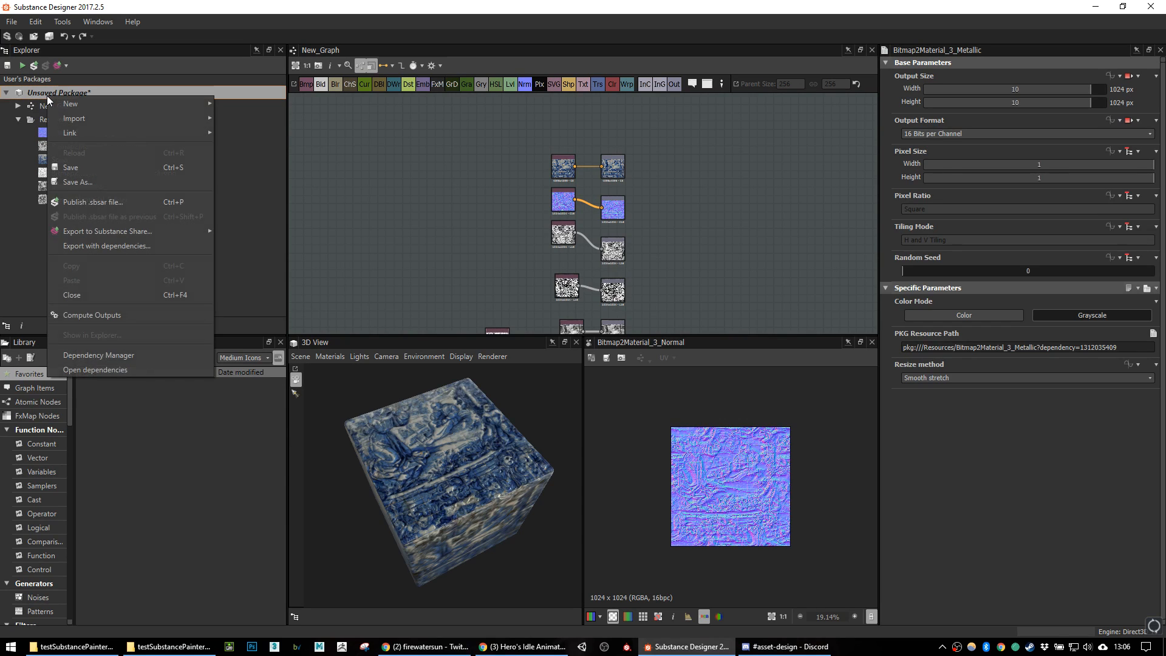
{"action": "left_click", "coordinate": [93, 206]}
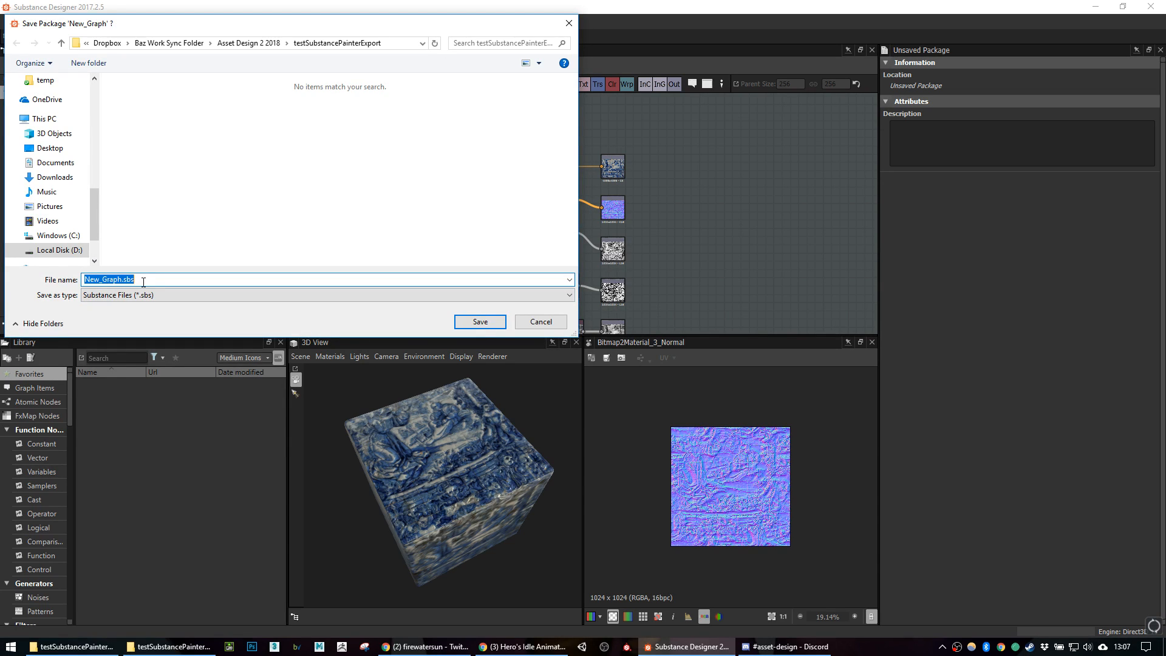
{"action": "type", "text": "tileFile"}
{"action": "left_click", "coordinate": [486, 321]}
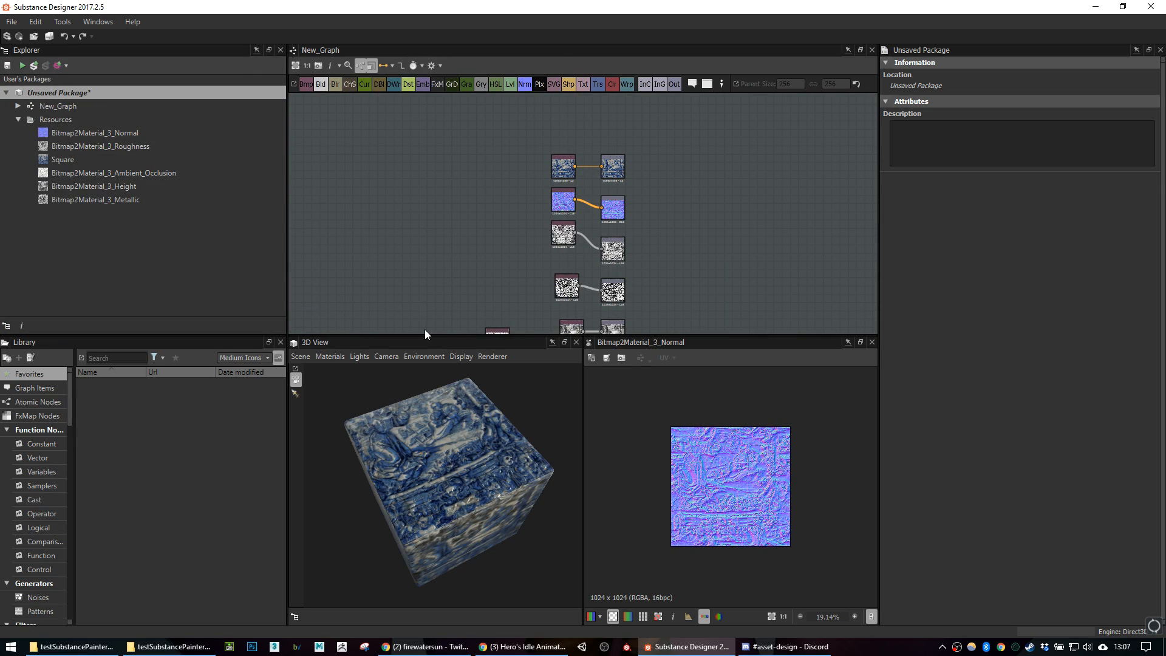
{"action": "left_click", "coordinate": [170, 646]}
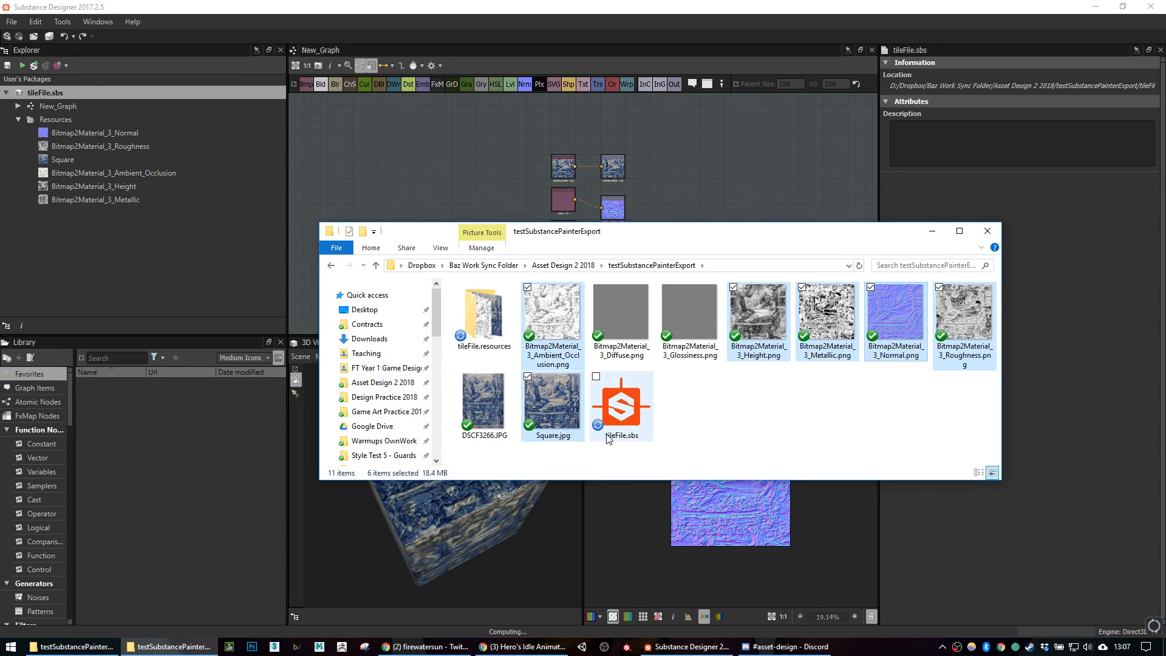
{"action": "left_click", "coordinate": [938, 234]}
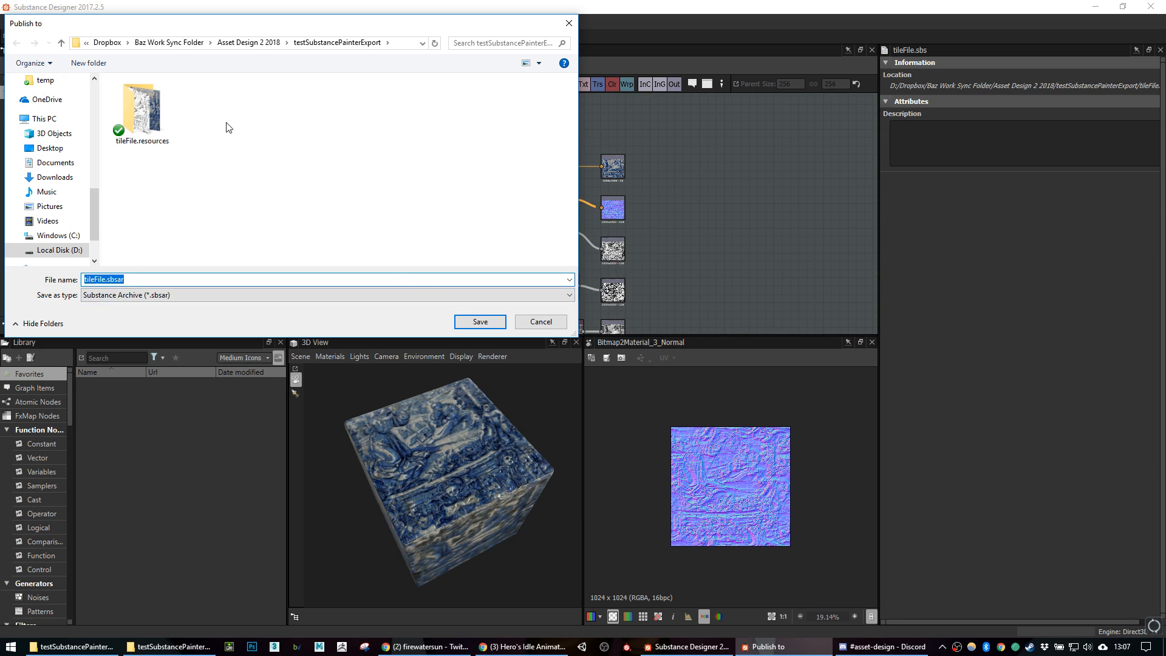
Step: Publish the package as tileFile.sbsar with Auto compression and Random seed exposed, and check the archive in the export folder
{"action": "left_click", "coordinate": [481, 320]}
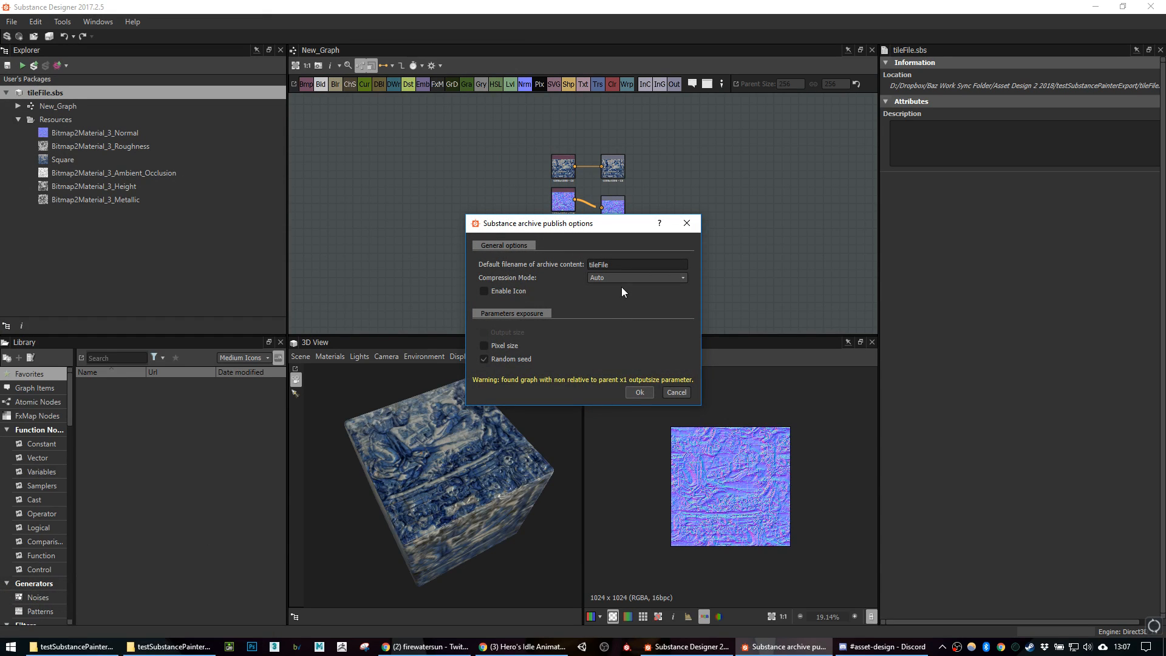
{"action": "left_click", "coordinate": [641, 392]}
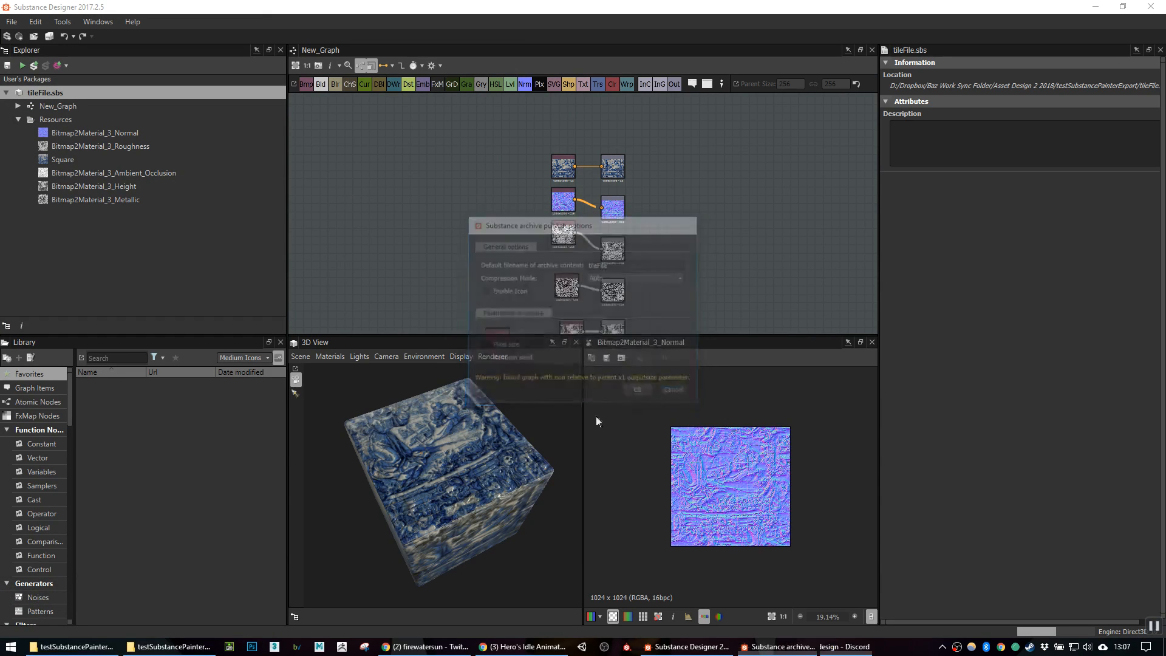
{"action": "left_click", "coordinate": [165, 648]}
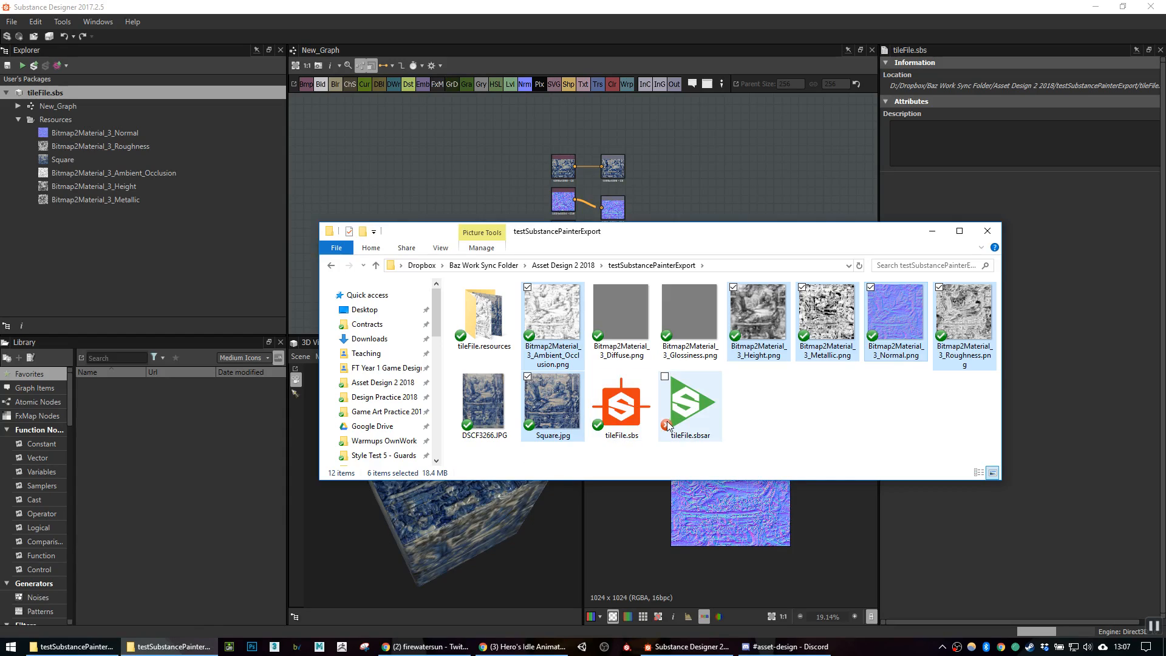
{"action": "left_click", "coordinate": [639, 424]}
{"action": "left_click", "coordinate": [707, 415]}
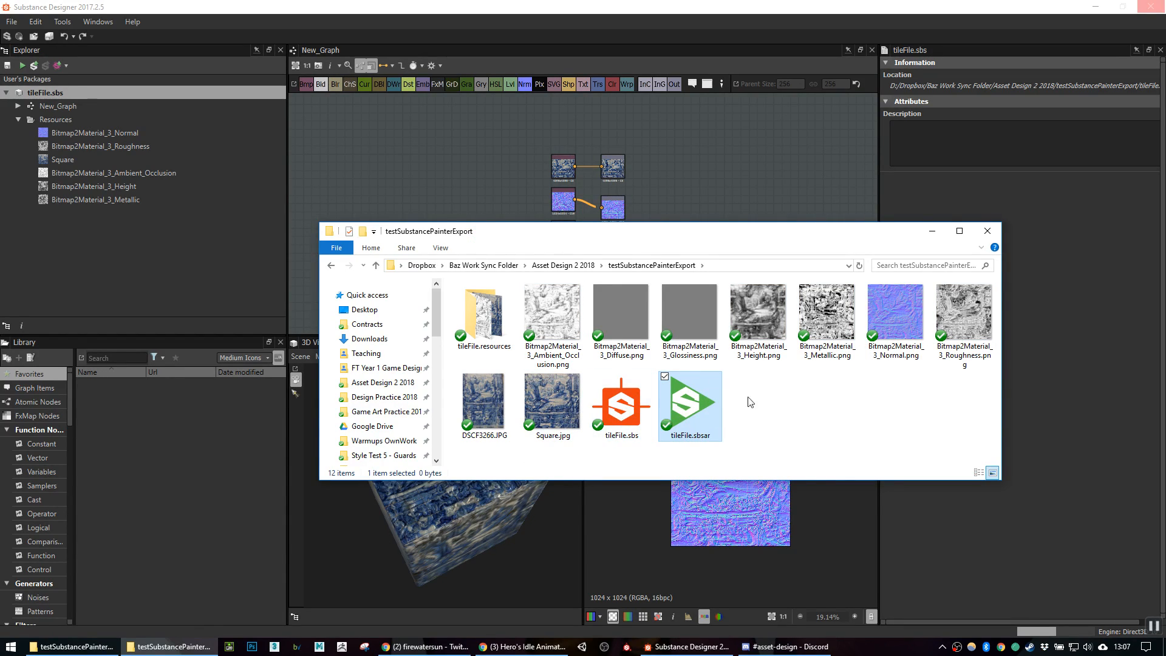
{"action": "left_click", "coordinate": [766, 395]}
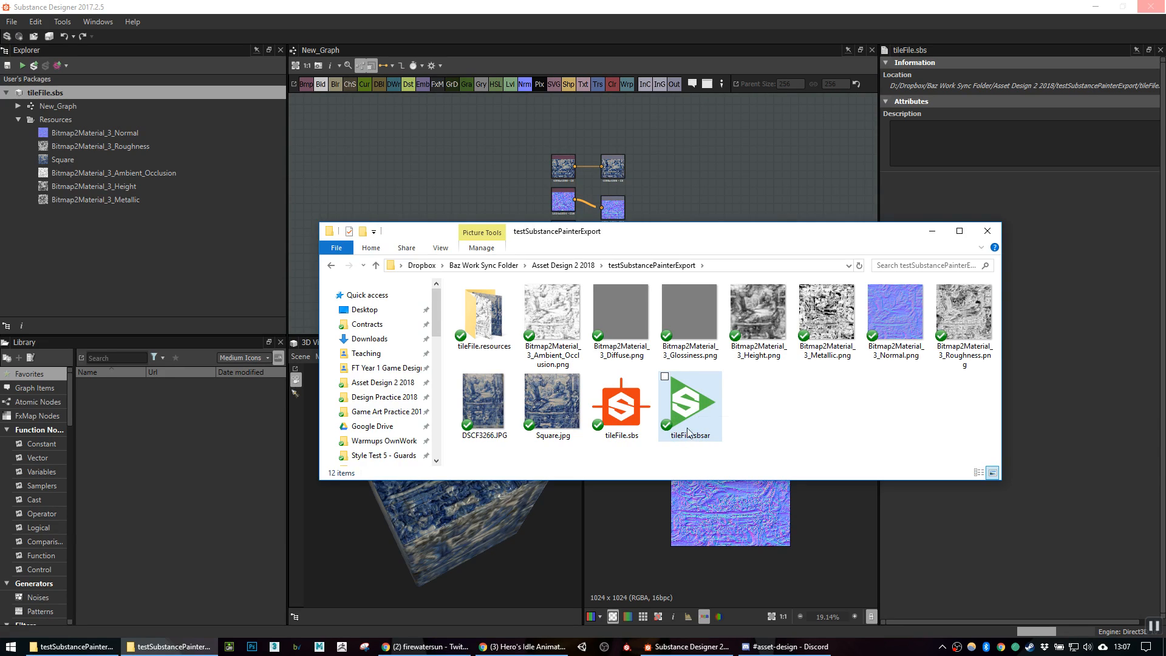
Step: Try to close Substance Designer while Substance Painter is starting
{"action": "right_click", "coordinate": [693, 646]}
{"action": "left_click", "coordinate": [665, 624]}
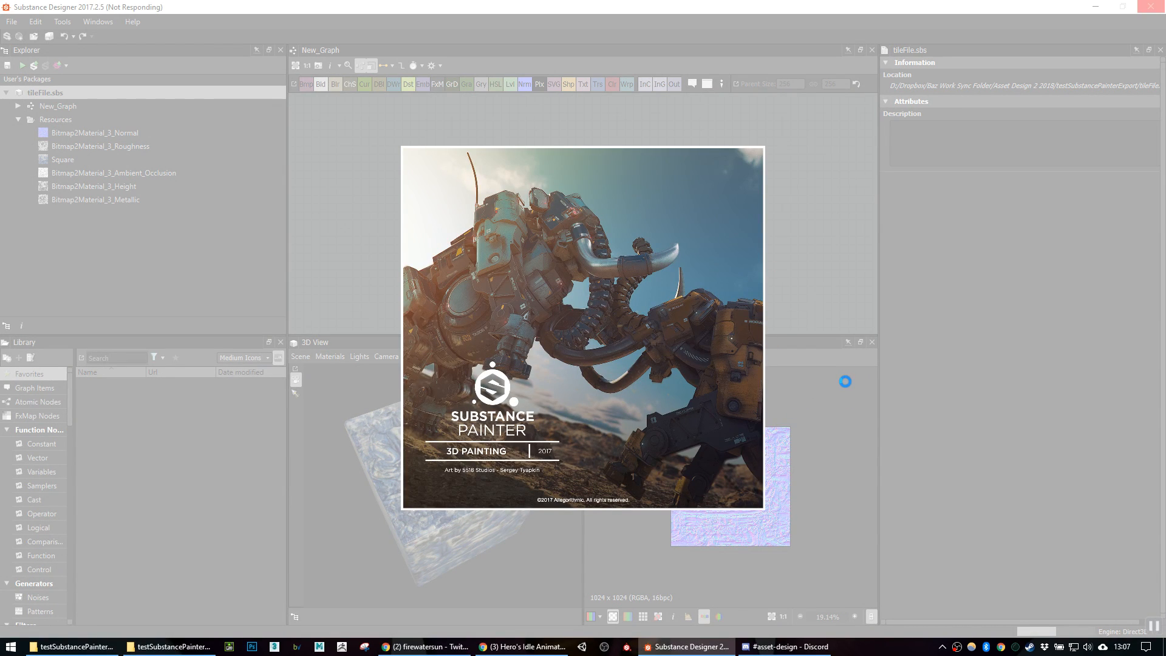
{"action": "left_click", "coordinate": [698, 645]}
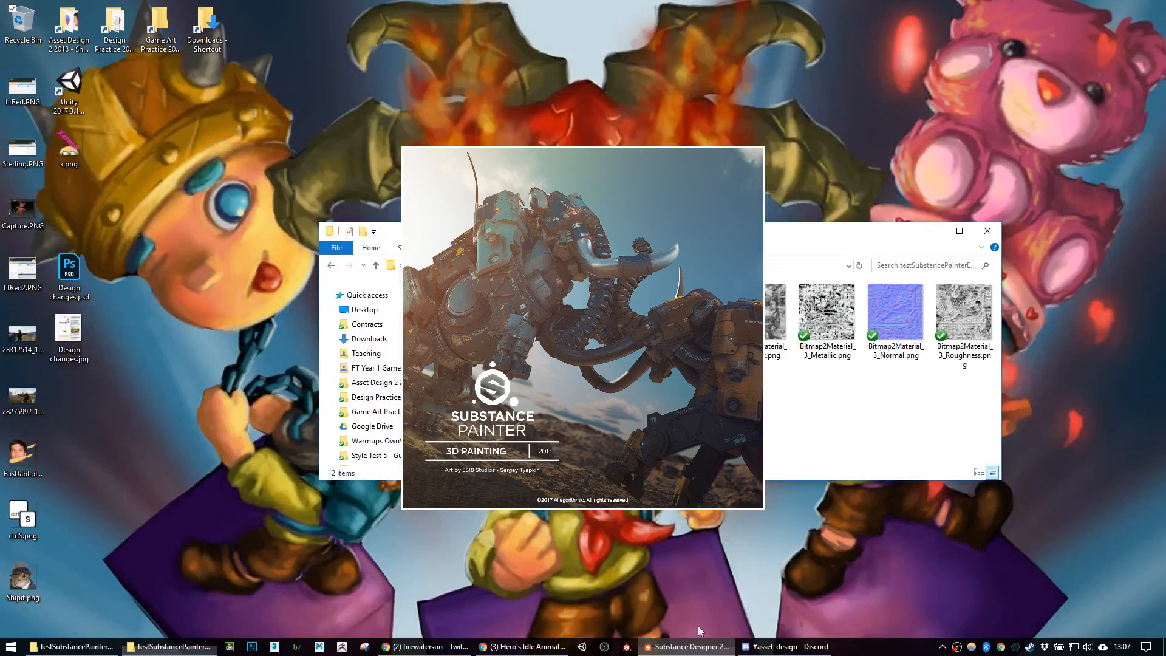
{"action": "right_click", "coordinate": [696, 644]}
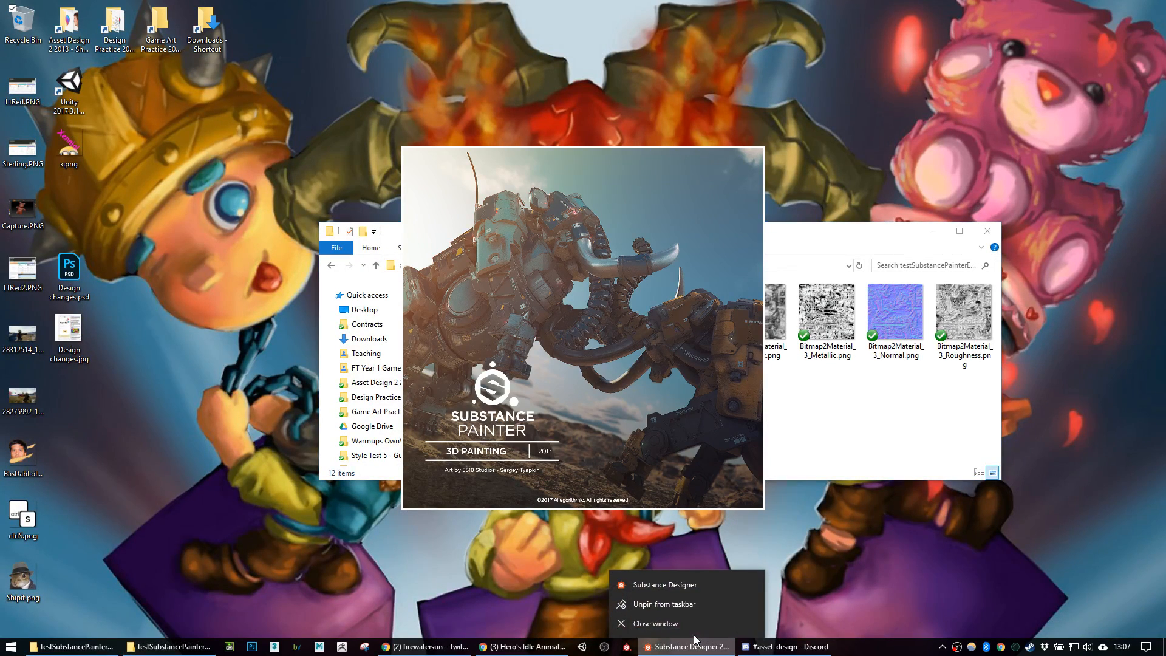
{"action": "left_click", "coordinate": [687, 629]}
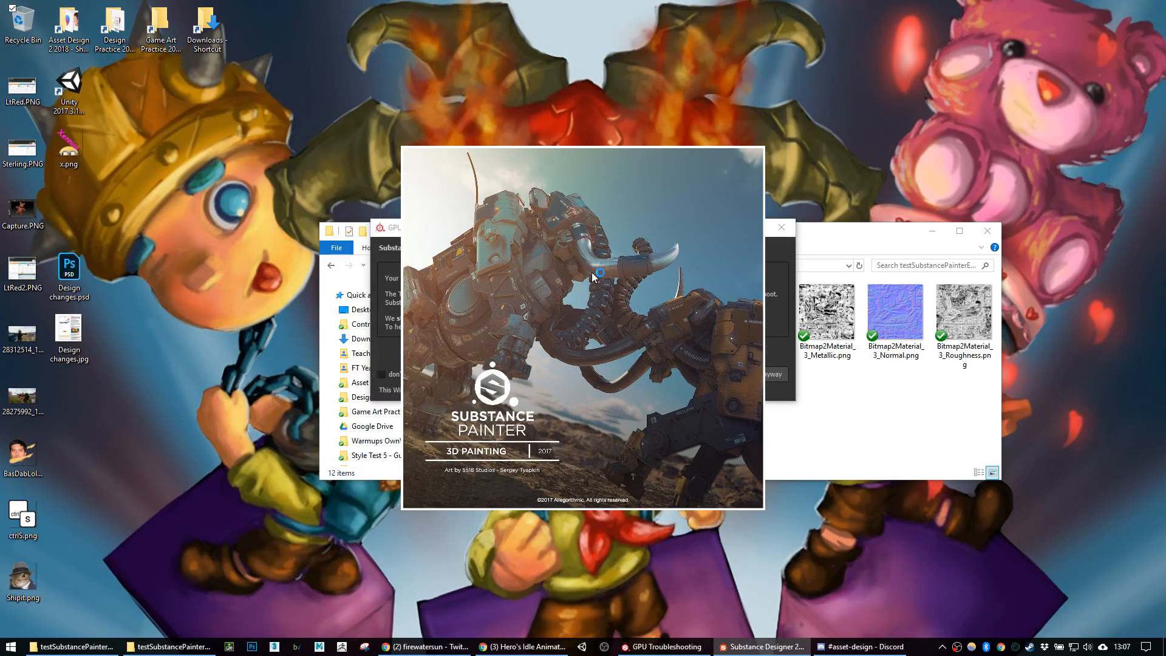
Step: Continue starting Substance Painter past the GPU troubleshooting dialog and dismiss the unresponsive Task Manager
{"action": "key", "text": "ctrl+shift+Escape"}
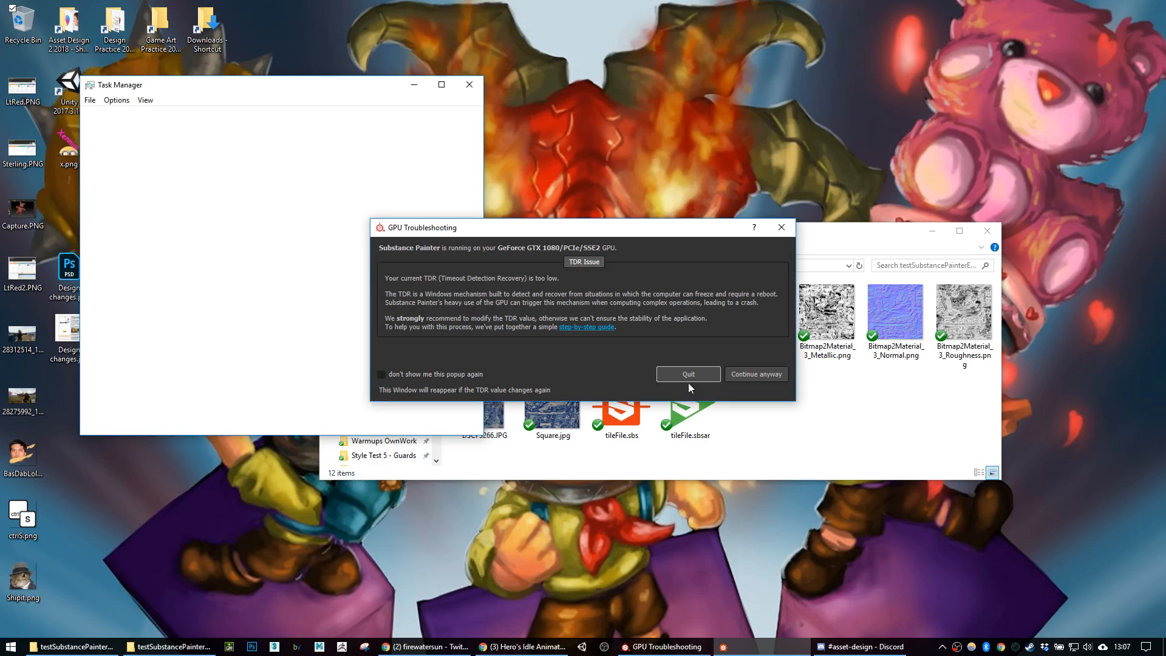
{"action": "left_click", "coordinate": [756, 376]}
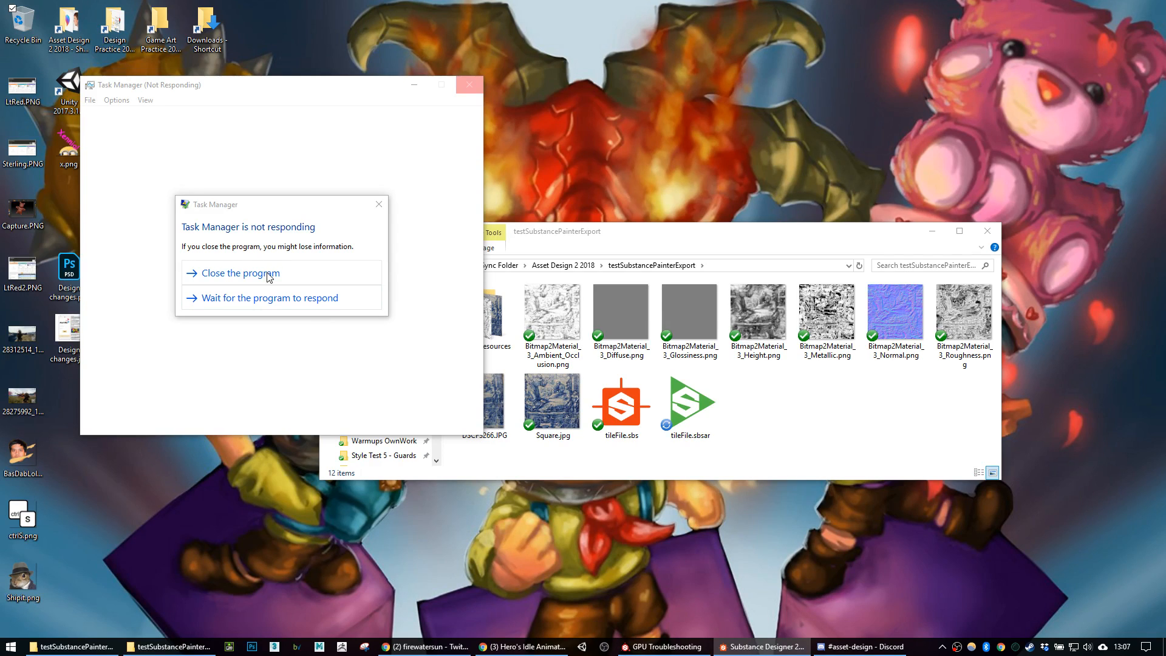
{"action": "left_click", "coordinate": [330, 297]}
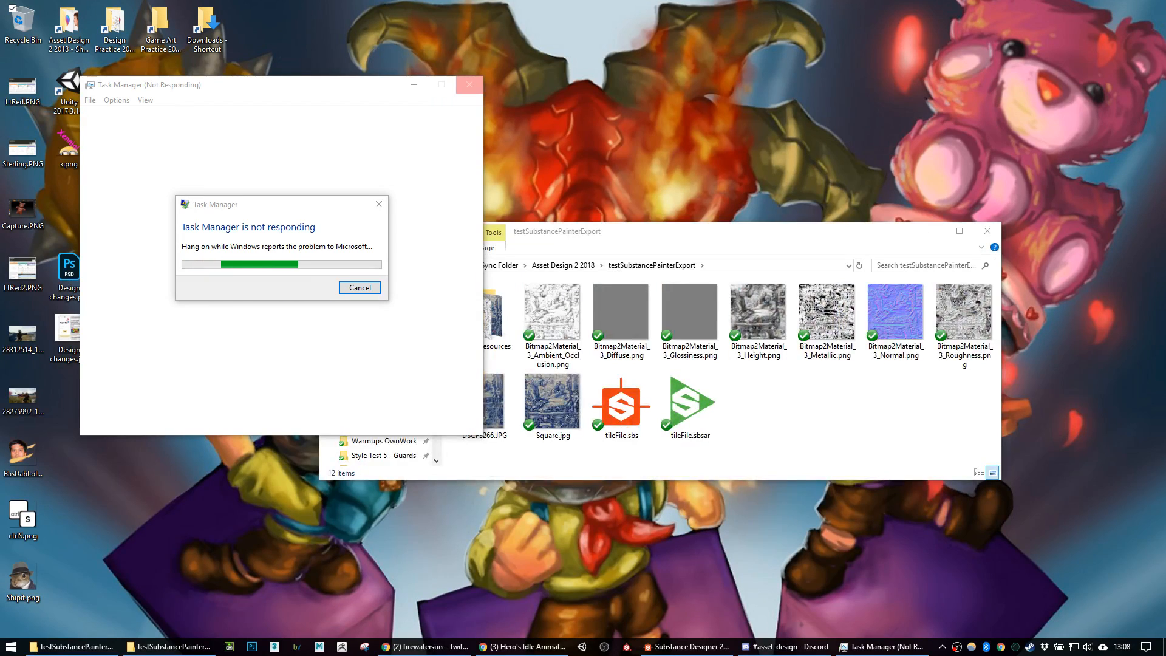
{"action": "left_click", "coordinate": [377, 286]}
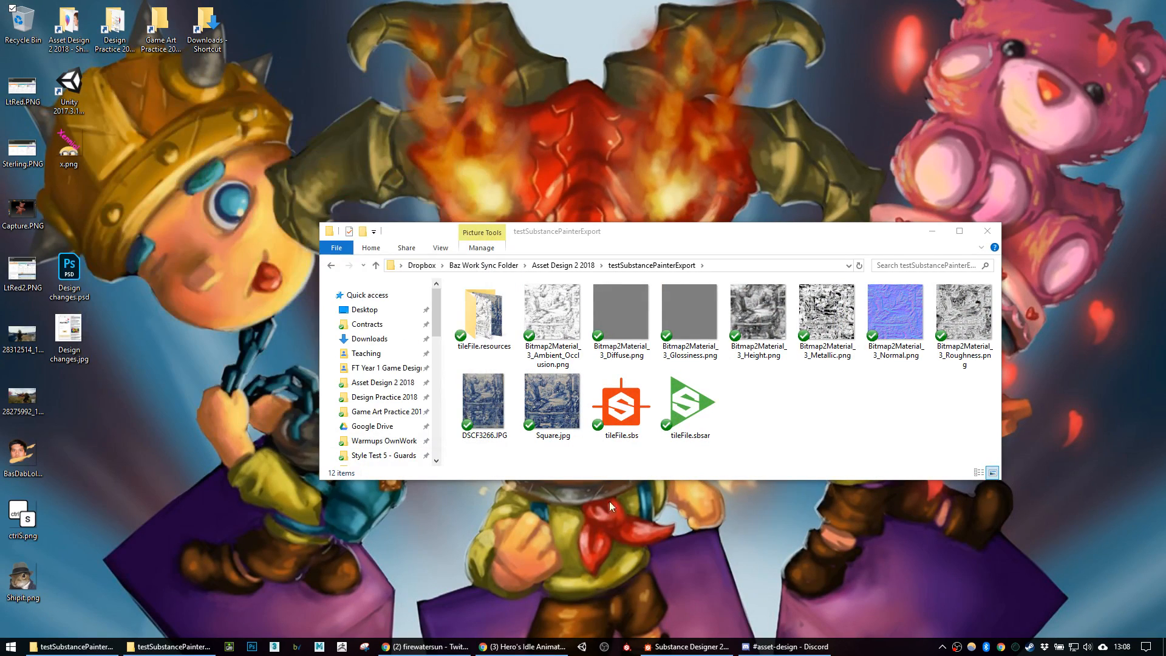
Step: Switch to Substance Designer and close it, returning to Substance Painter
{"action": "left_click", "coordinate": [709, 648]}
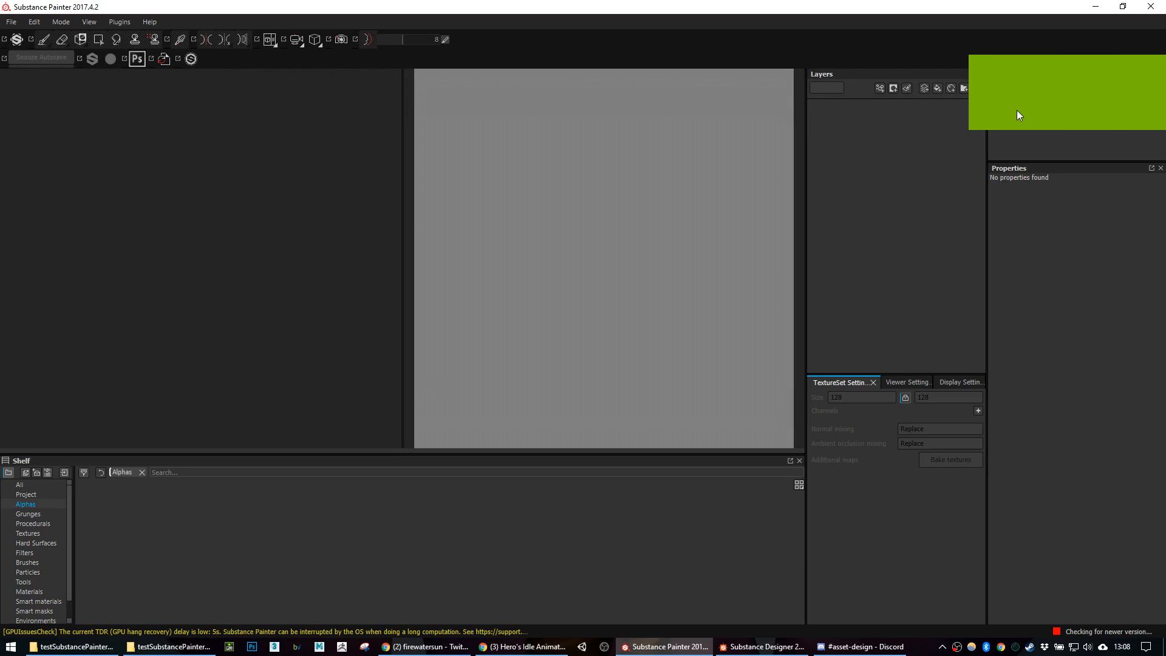
{"action": "left_click", "coordinate": [744, 646]}
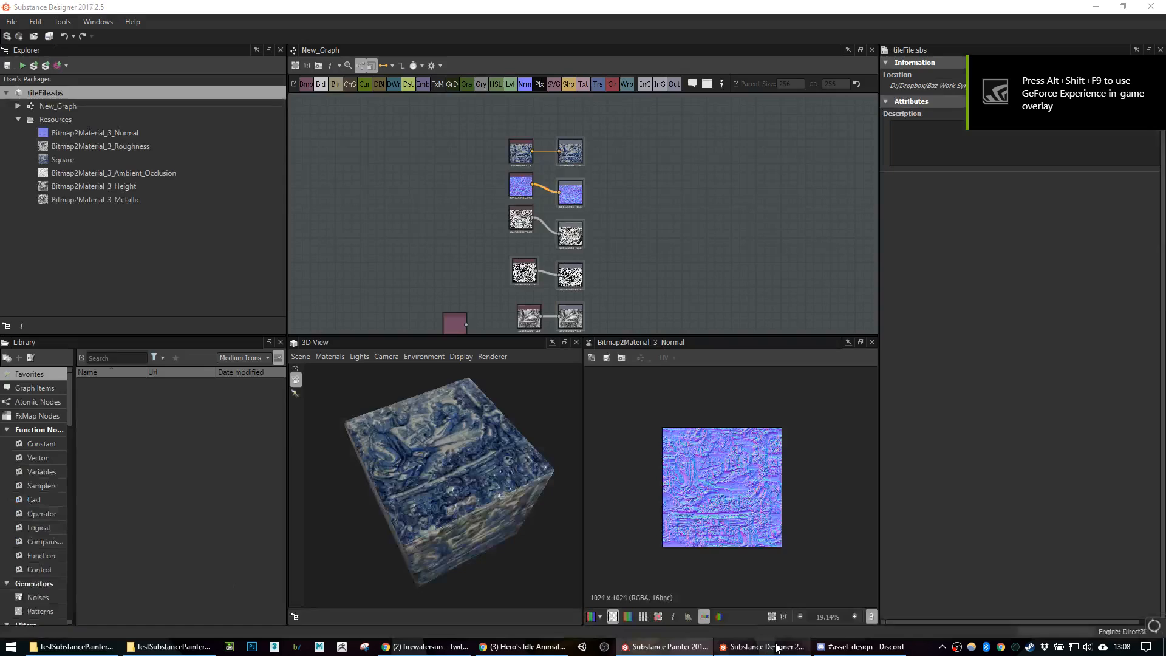
{"action": "left_click", "coordinate": [1150, 9]}
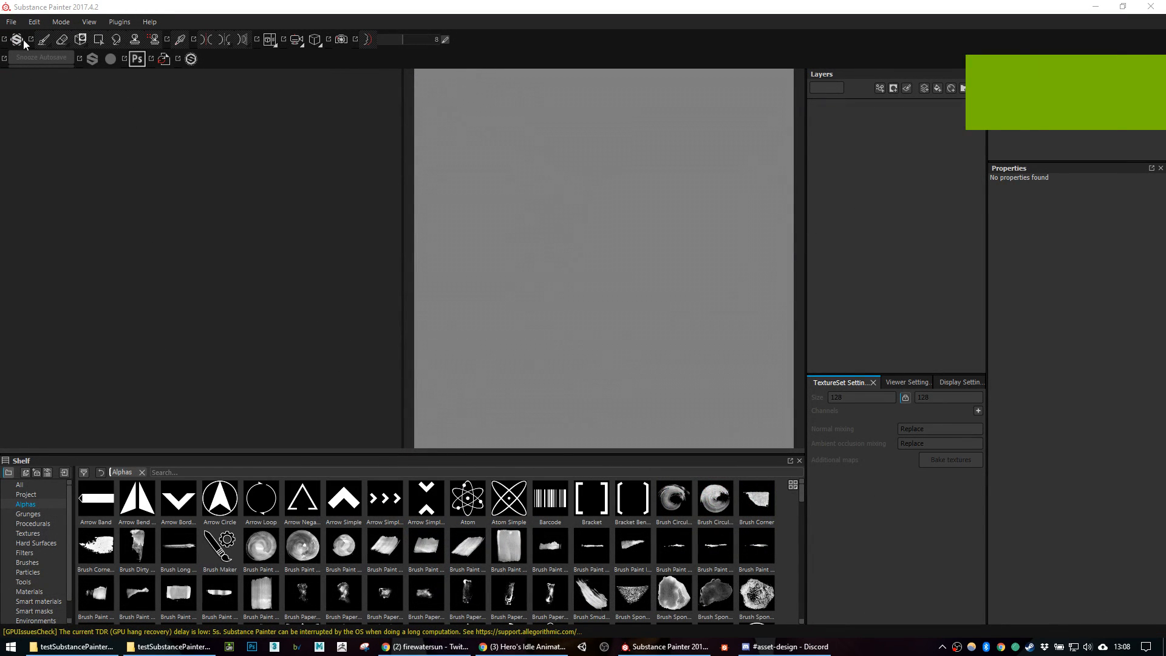
Step: Show the Materials category in the shelf and bring in tileFile.sbsar from the testSubstancePainterExport folder for import
{"action": "left_click", "coordinate": [30, 591]}
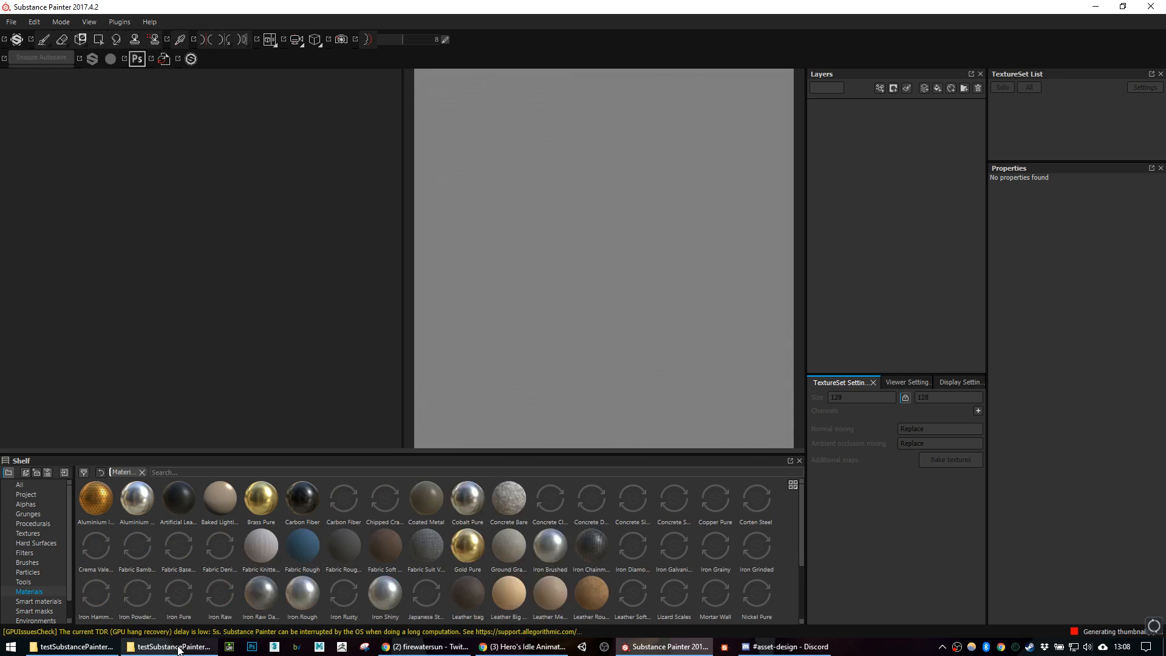
{"action": "left_click", "coordinate": [174, 647]}
{"action": "left_click", "coordinate": [705, 413]}
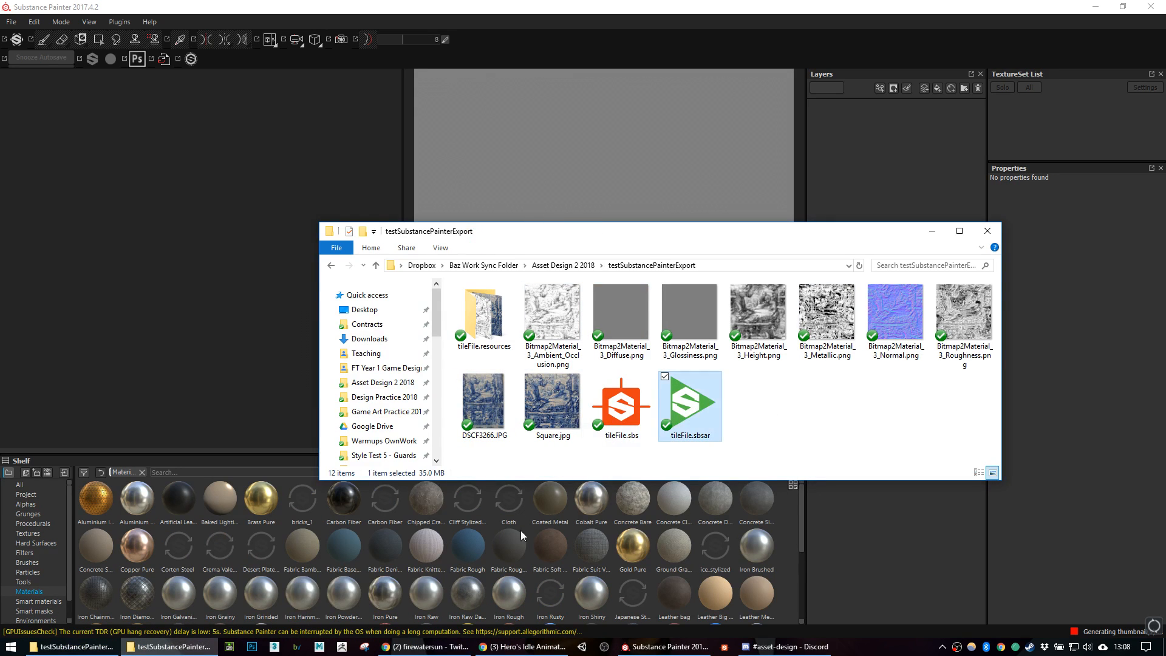
{"action": "left_click_drag", "start_coordinate": [535, 528], "coordinate": [458, 574]}
{"action": "left_click", "coordinate": [932, 232]}
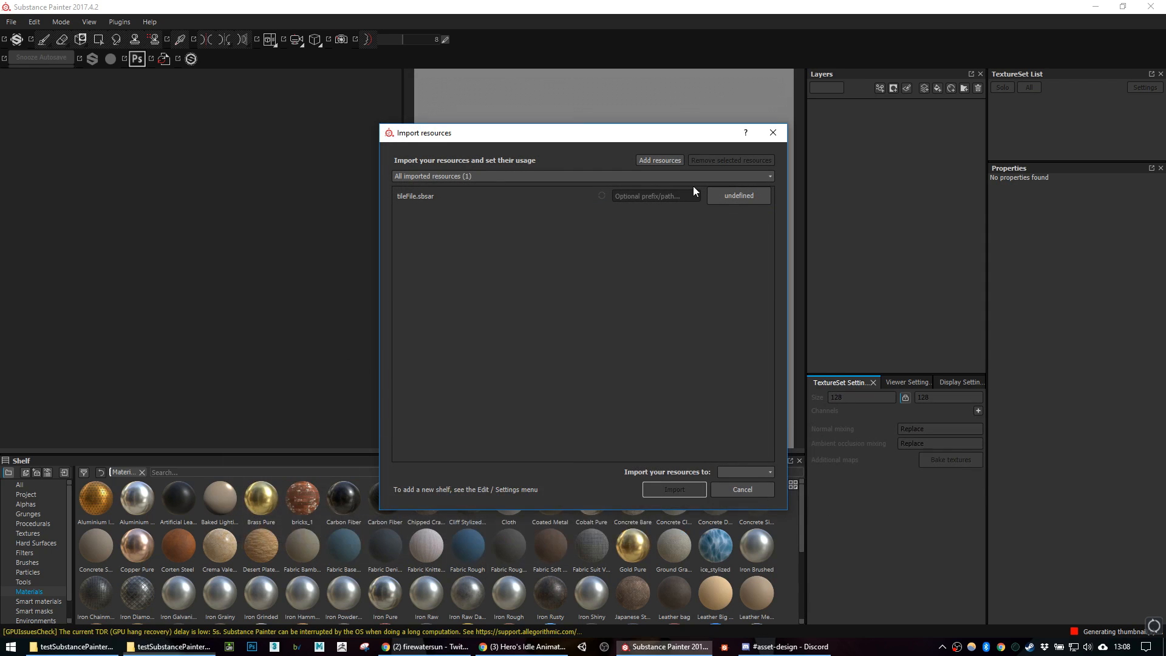
Step: Import tileFile.sbsar as a basematerial into the current session and select the imported New_Graph material in the shelf
{"action": "left_click", "coordinate": [738, 195]}
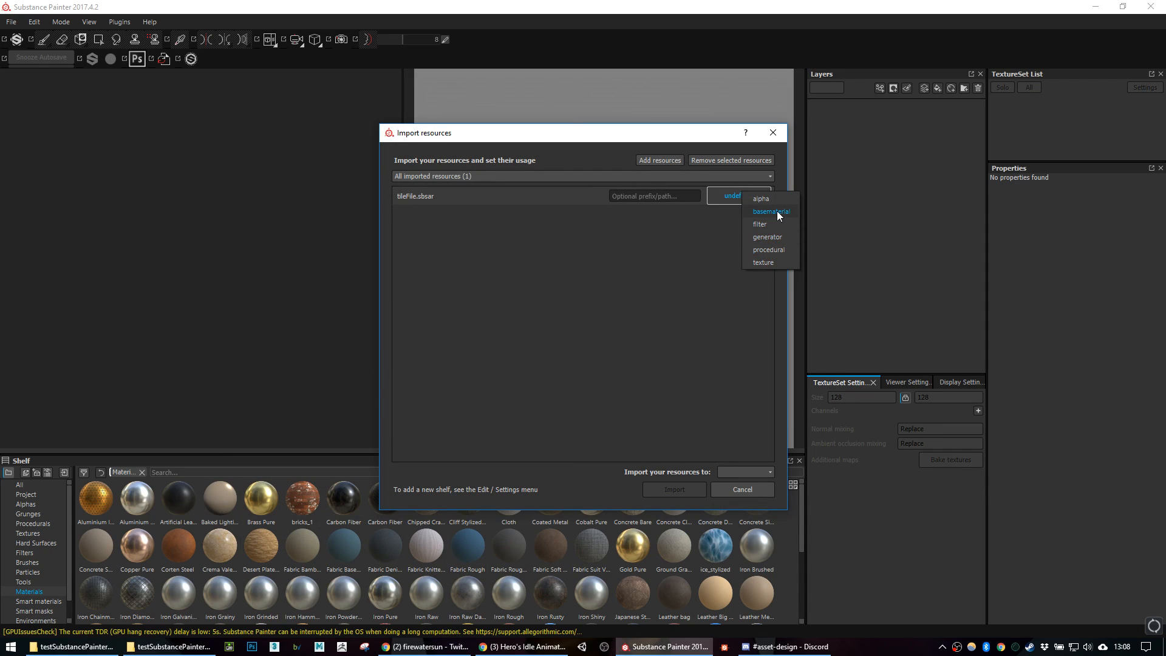
{"action": "left_click", "coordinate": [779, 214]}
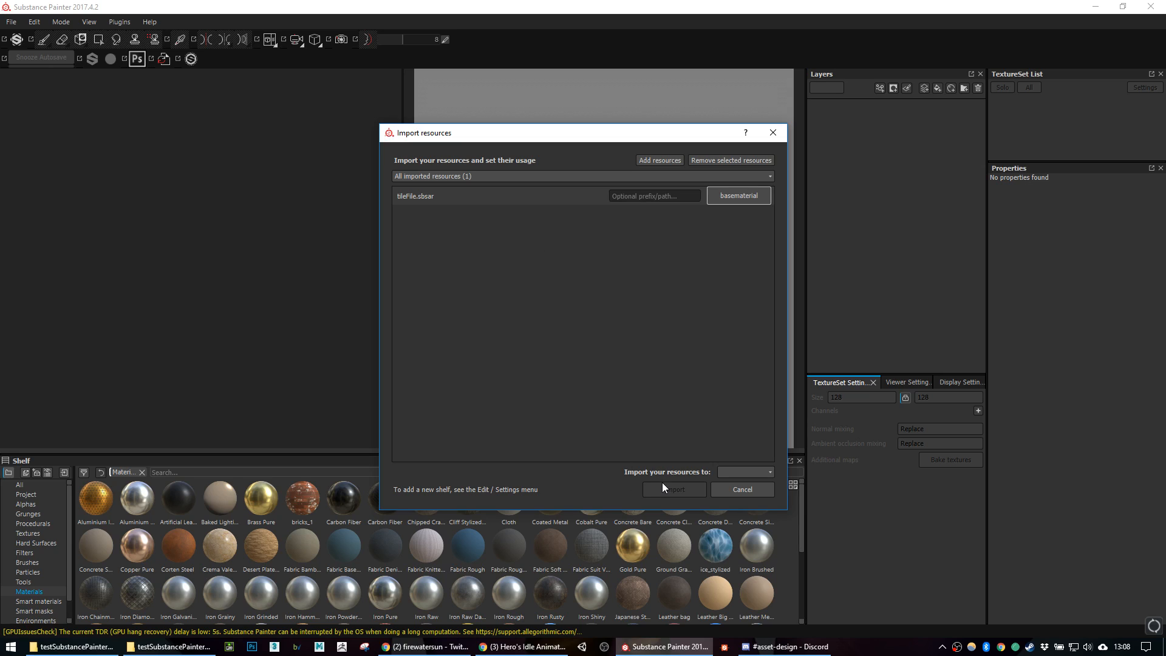
{"action": "left_click", "coordinate": [741, 472]}
{"action": "left_click", "coordinate": [729, 482]}
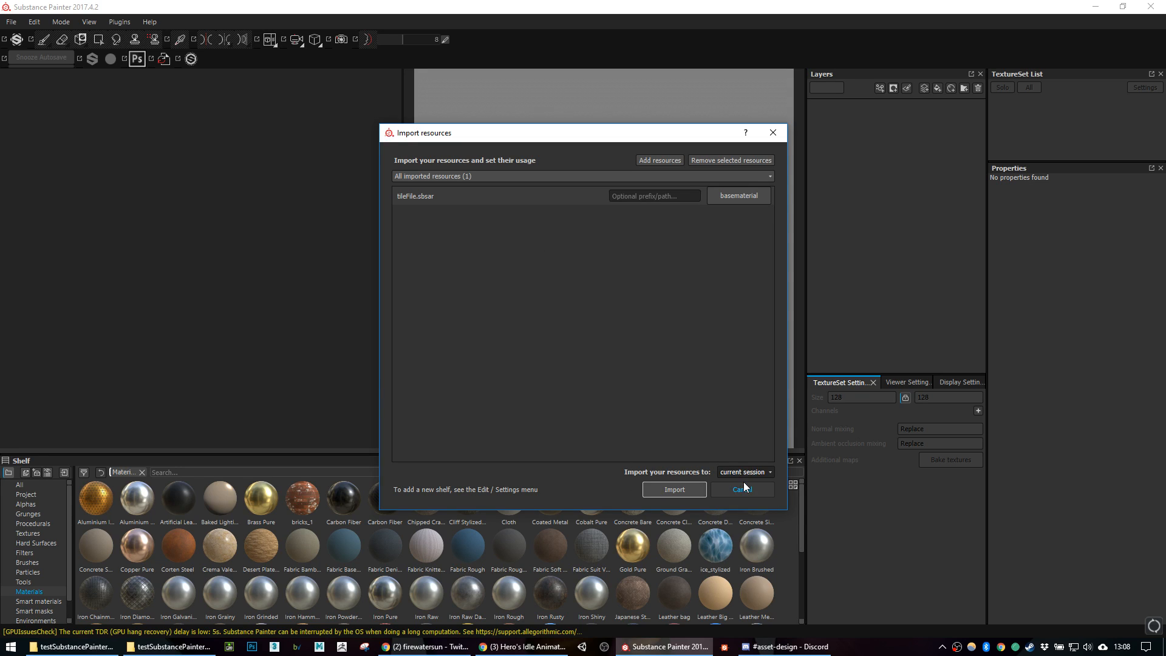
{"action": "left_click", "coordinate": [675, 488]}
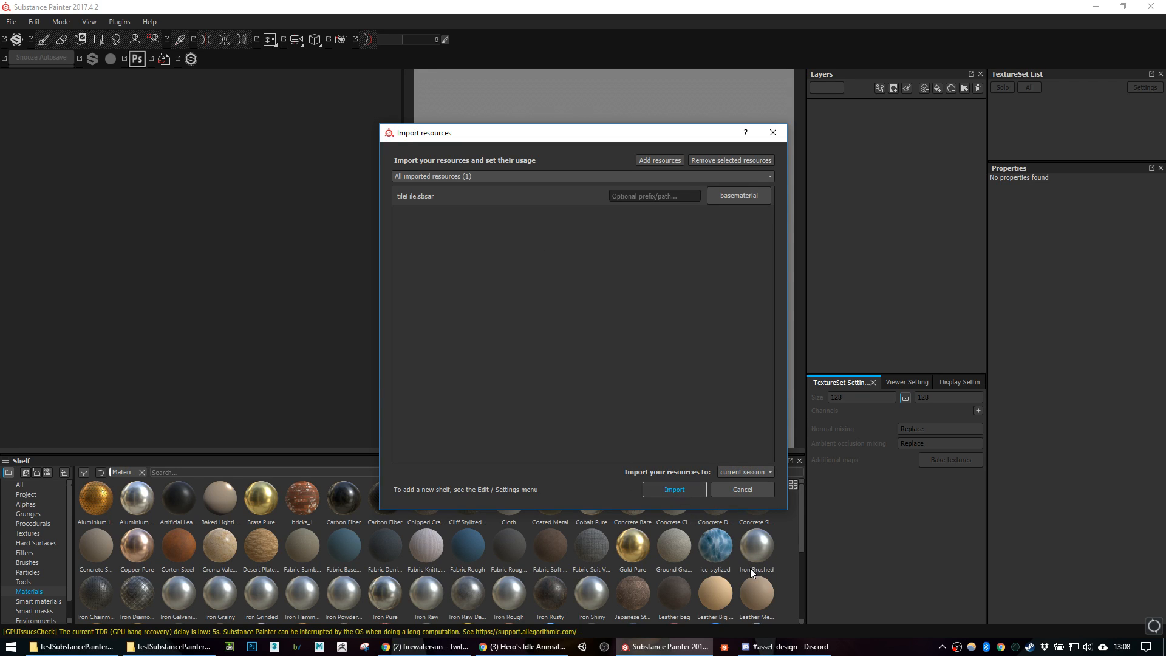
{"action": "left_click", "coordinate": [665, 487]}
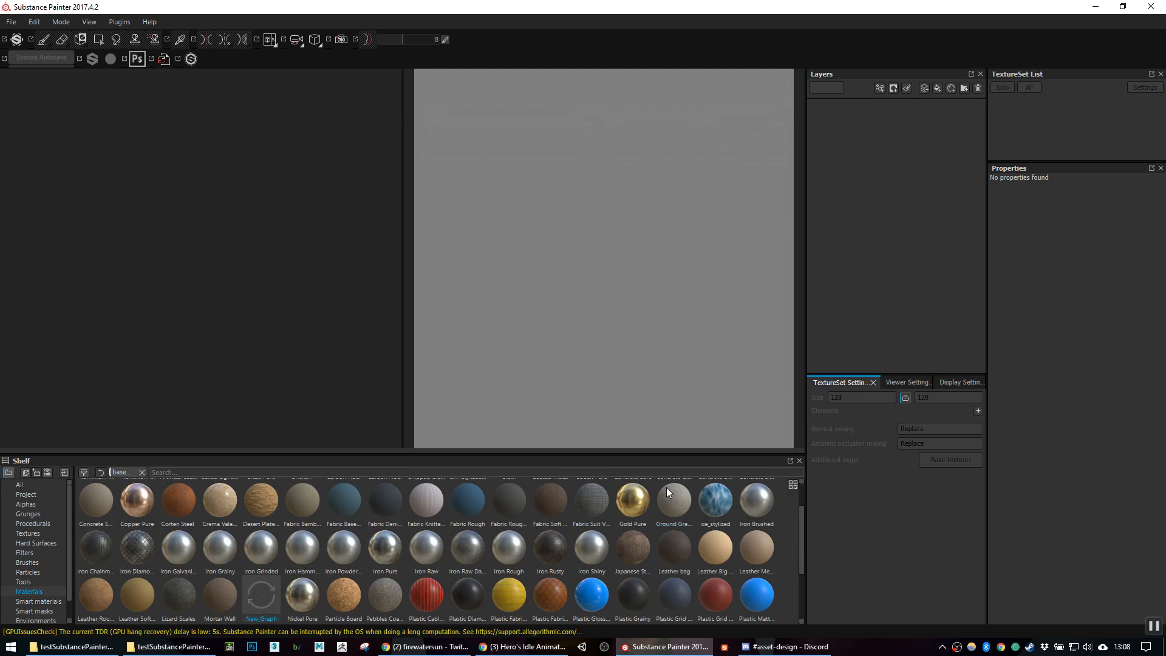
{"action": "left_click", "coordinate": [260, 602]}
Step: Create a new project from the boxtest.FBX mesh in the Asset Design 2 2018 folder, with OpenGL normals and 1024 resolution
{"action": "left_click", "coordinate": [18, 25]}
{"action": "left_click", "coordinate": [17, 18]}
{"action": "left_click", "coordinate": [17, 22]}
{"action": "left_click", "coordinate": [24, 37]}
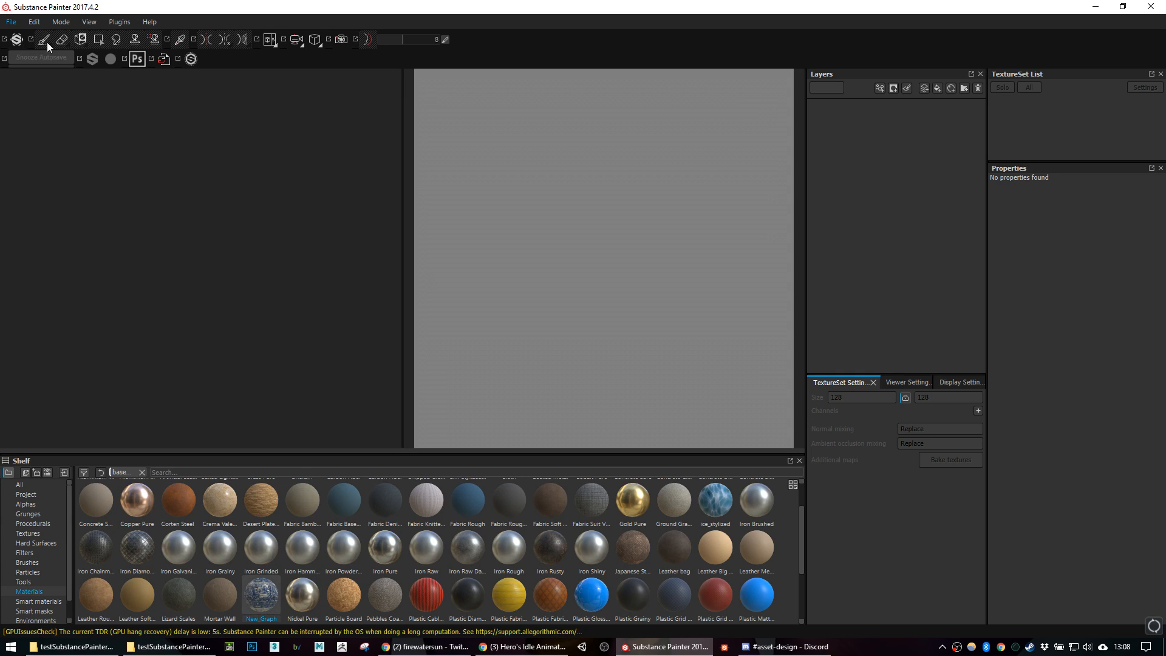
{"action": "left_click", "coordinate": [705, 200]}
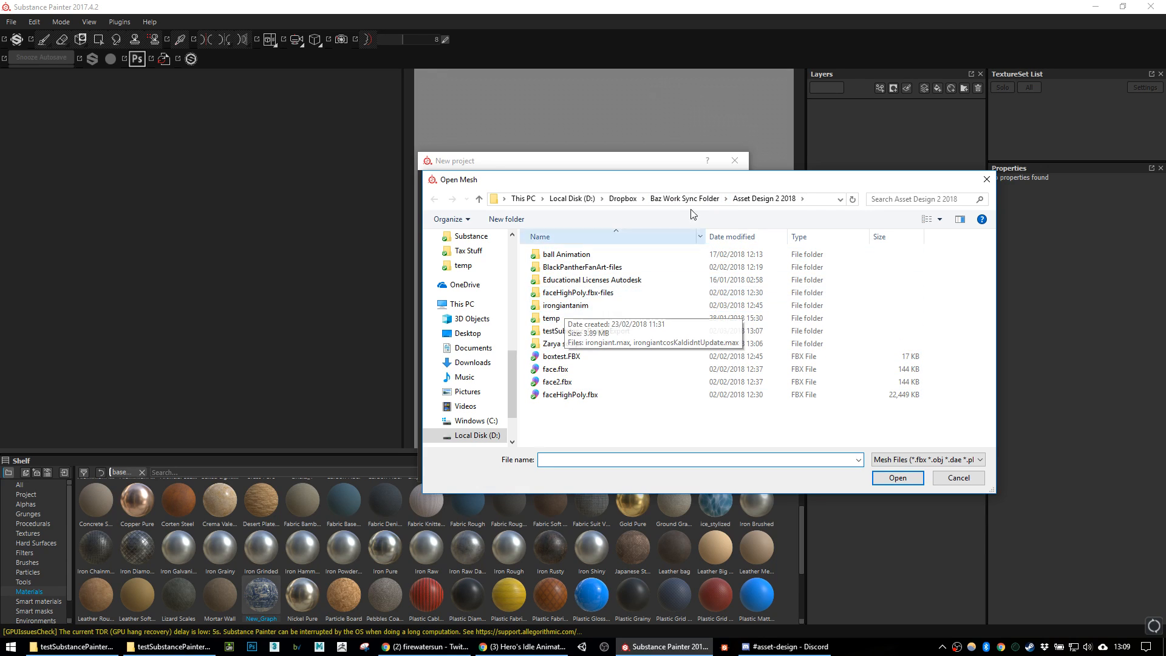
{"action": "left_click", "coordinate": [586, 280]}
{"action": "left_click", "coordinate": [584, 306]}
{"action": "left_click", "coordinate": [580, 357]}
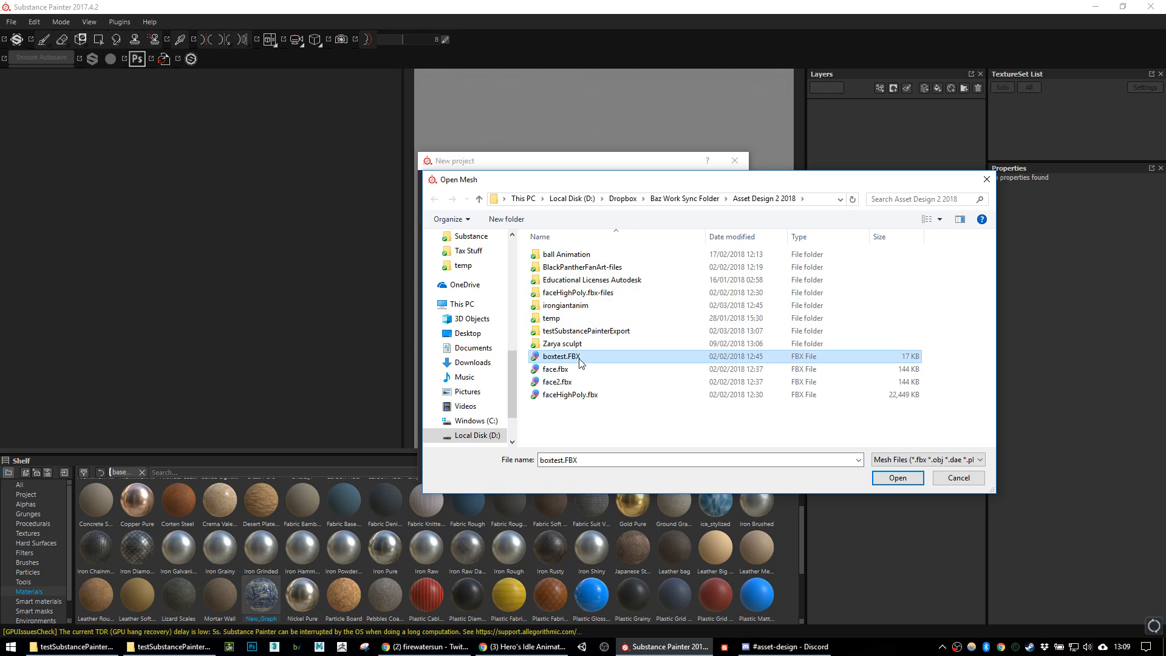
{"action": "left_click", "coordinate": [898, 480]}
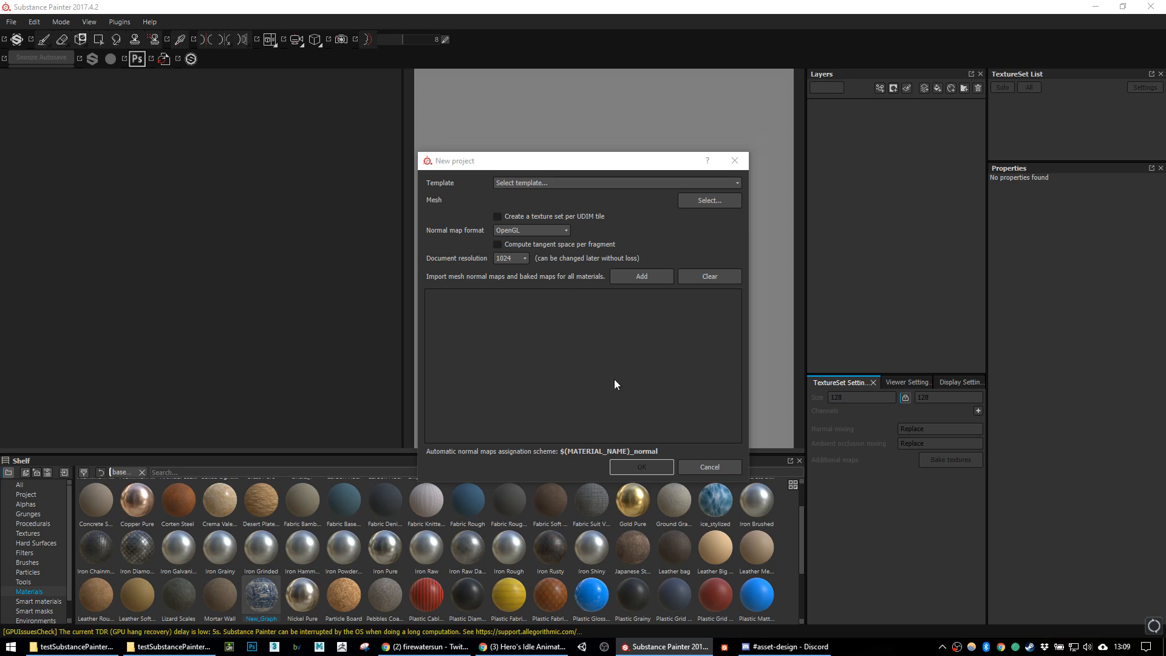
{"action": "left_click", "coordinate": [662, 467]}
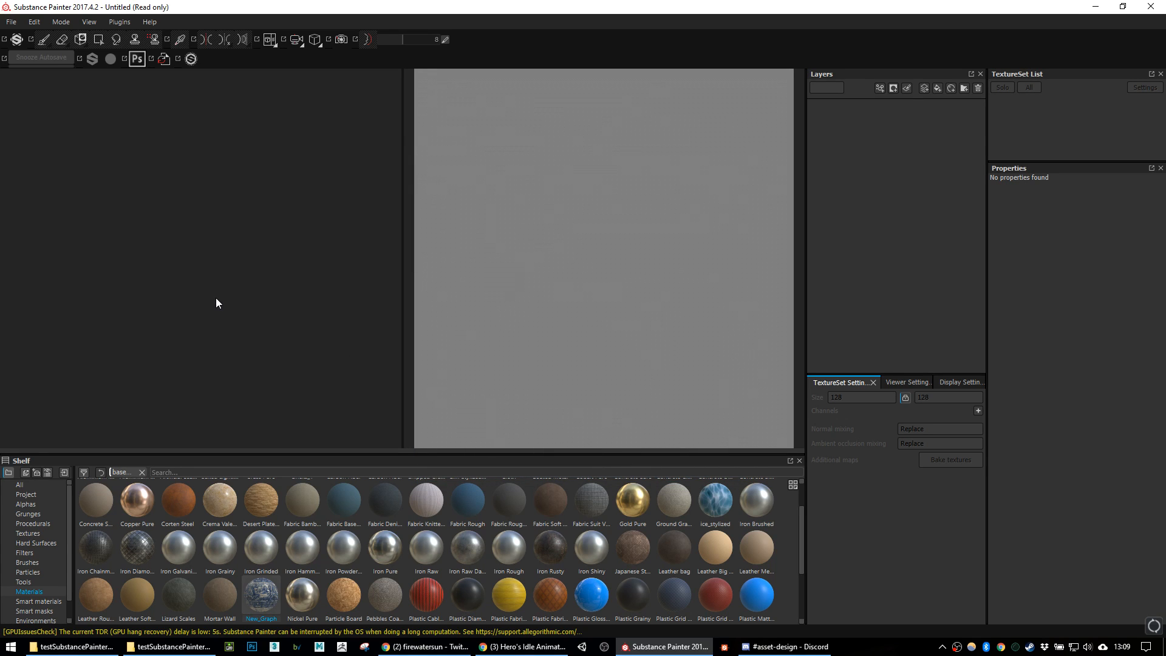
Step: Add the New_Graph material as a fill layer below Layer 1 to cover the cube
{"action": "scroll", "coordinate": [257, 286], "scroll_direction": "up", "scroll_amount": 5}
{"action": "scroll", "coordinate": [259, 288], "scroll_direction": "down", "scroll_amount": 7}
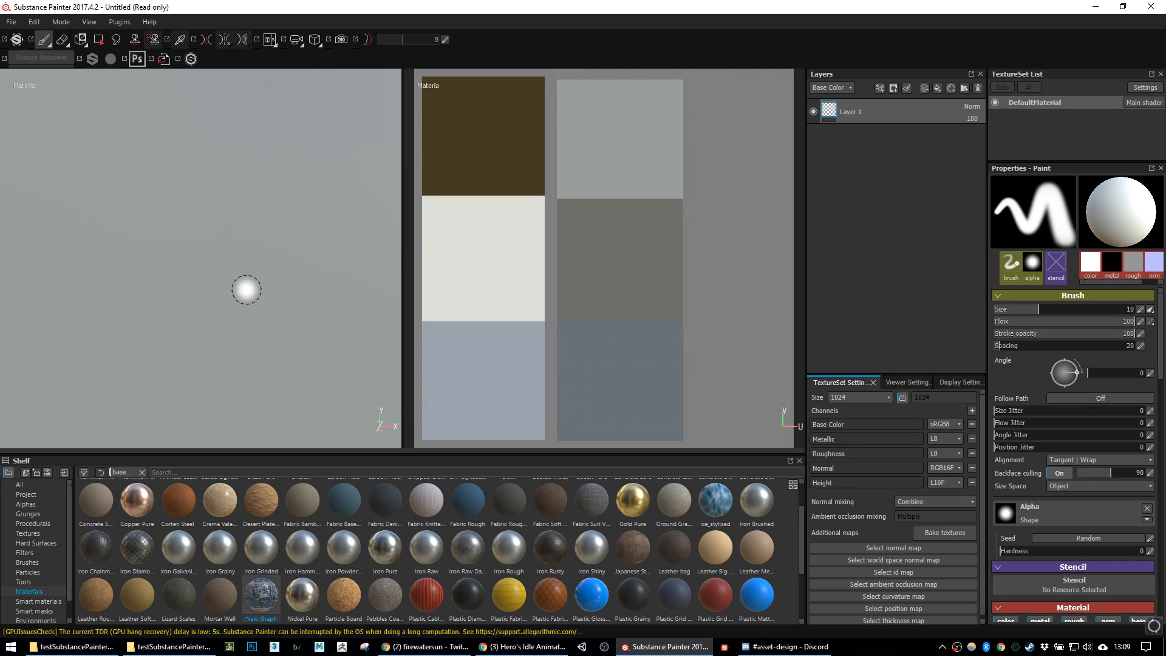
{"action": "scroll", "coordinate": [249, 287], "scroll_direction": "down", "scroll_amount": 8}
{"action": "left_click_drag", "start_coordinate": [229, 309], "coordinate": [180, 360], "text": "alt"}
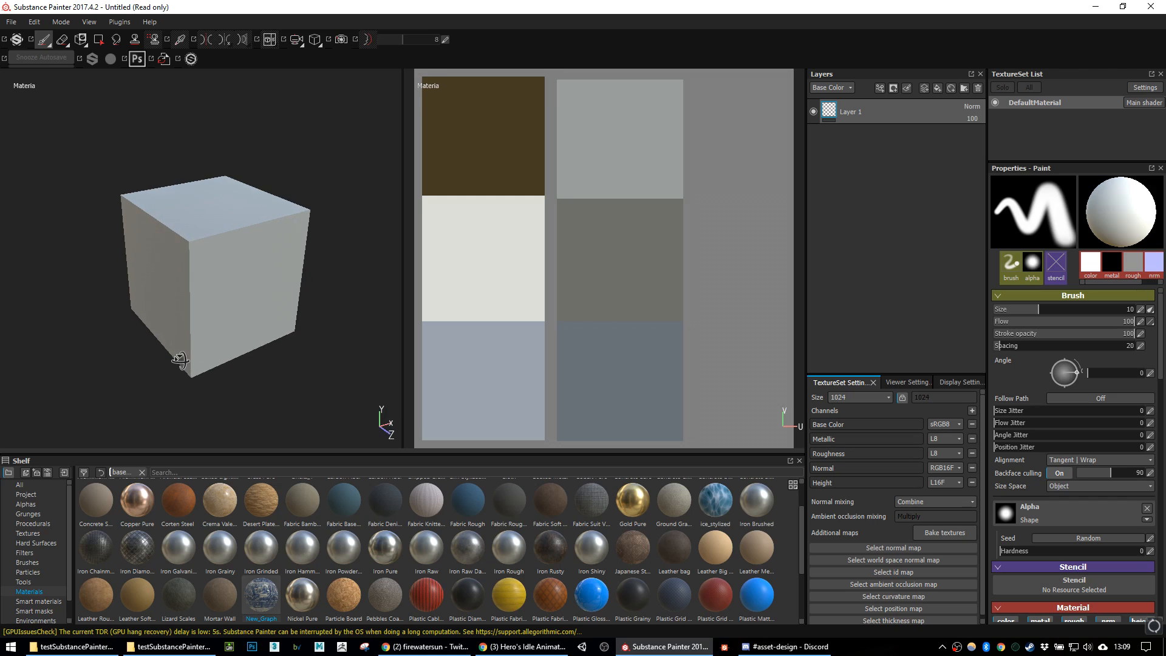
{"action": "left_click_drag", "start_coordinate": [266, 601], "coordinate": [874, 141]}
Step: Examine the tile material's relief and reflections on the cube from several sides and distances
{"action": "left_click_drag", "start_coordinate": [296, 357], "coordinate": [192, 333], "text": "alt"}
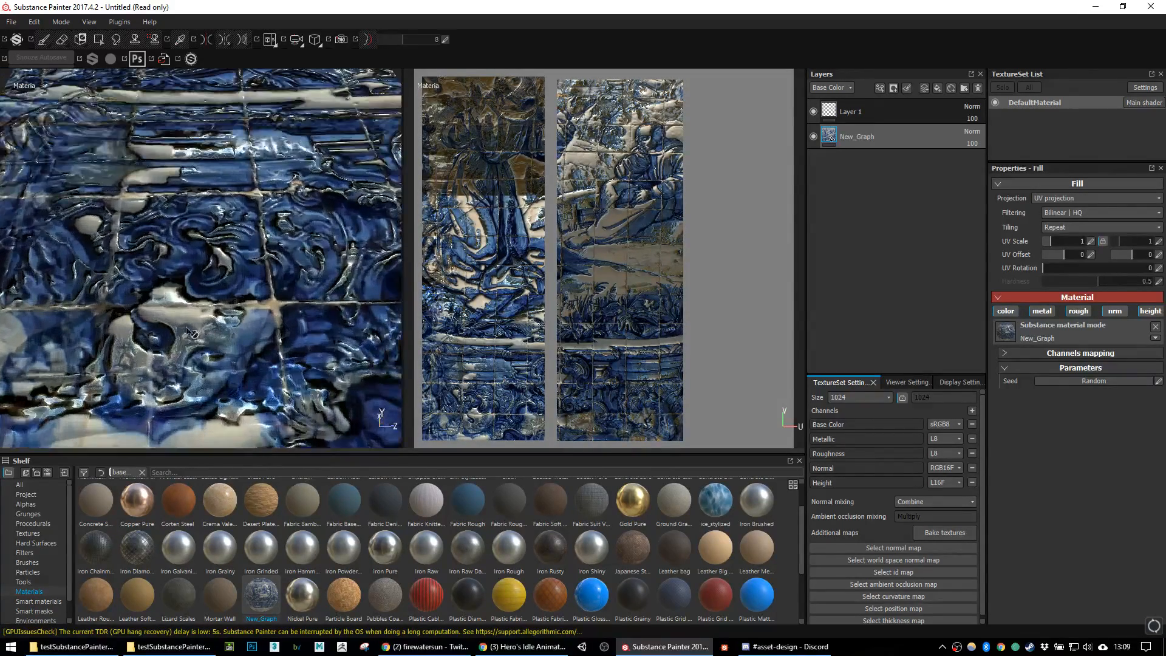
{"action": "right_click_drag", "start_coordinate": [198, 328], "coordinate": [323, 329], "text": "alt"}
{"action": "left_click_drag", "start_coordinate": [327, 333], "coordinate": [193, 272], "text": "alt"}
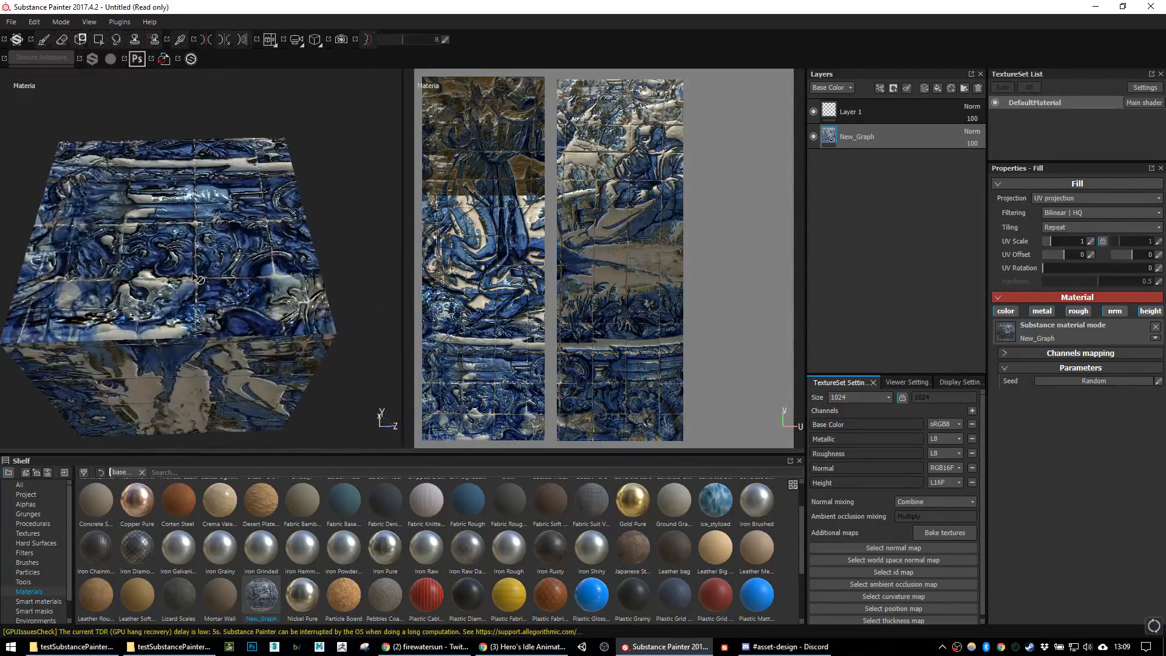
{"action": "left_click_drag", "start_coordinate": [250, 298], "coordinate": [201, 300], "text": "alt"}
{"action": "middle_click_drag", "start_coordinate": [191, 361], "coordinate": [335, 216], "text": "alt"}
{"action": "left_click_drag", "start_coordinate": [335, 217], "coordinate": [298, 265], "text": "alt"}
{"action": "left_click_drag", "start_coordinate": [346, 198], "coordinate": [216, 260], "text": "alt"}
{"action": "scroll", "coordinate": [260, 250], "scroll_direction": "down", "scroll_amount": 5}
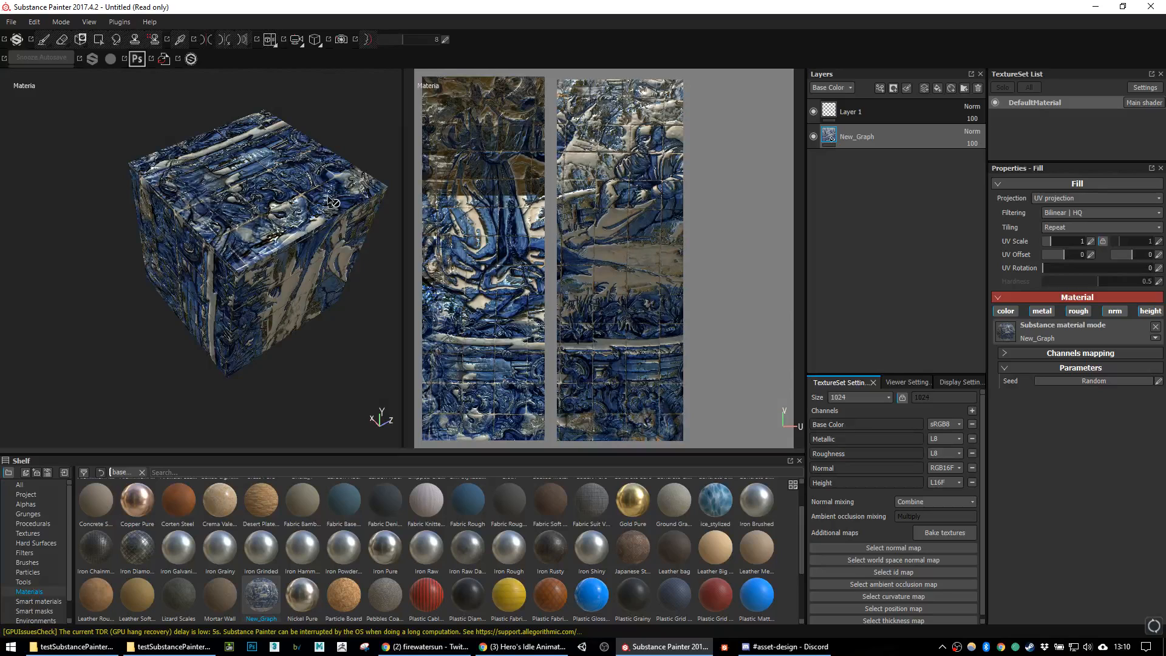
{"action": "scroll", "coordinate": [293, 219], "scroll_direction": "up", "scroll_amount": 5}
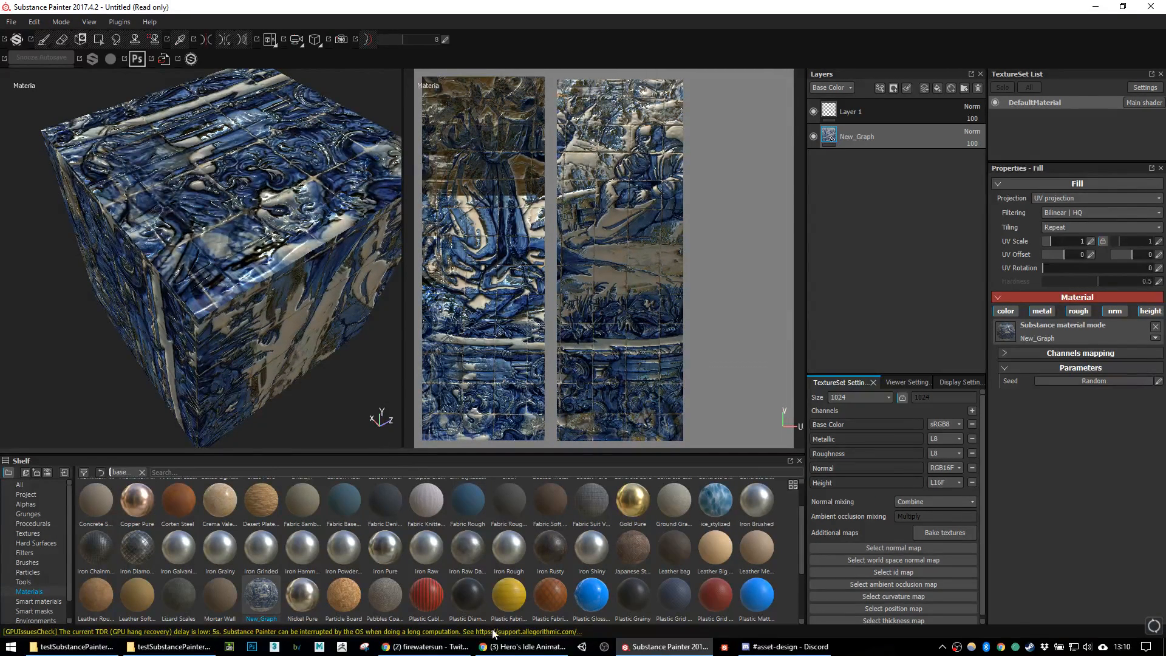
Step: Switch to Chrome, search the web for "substance share" and open the Substance Share site in a new tab
{"action": "left_click", "coordinate": [450, 651]}
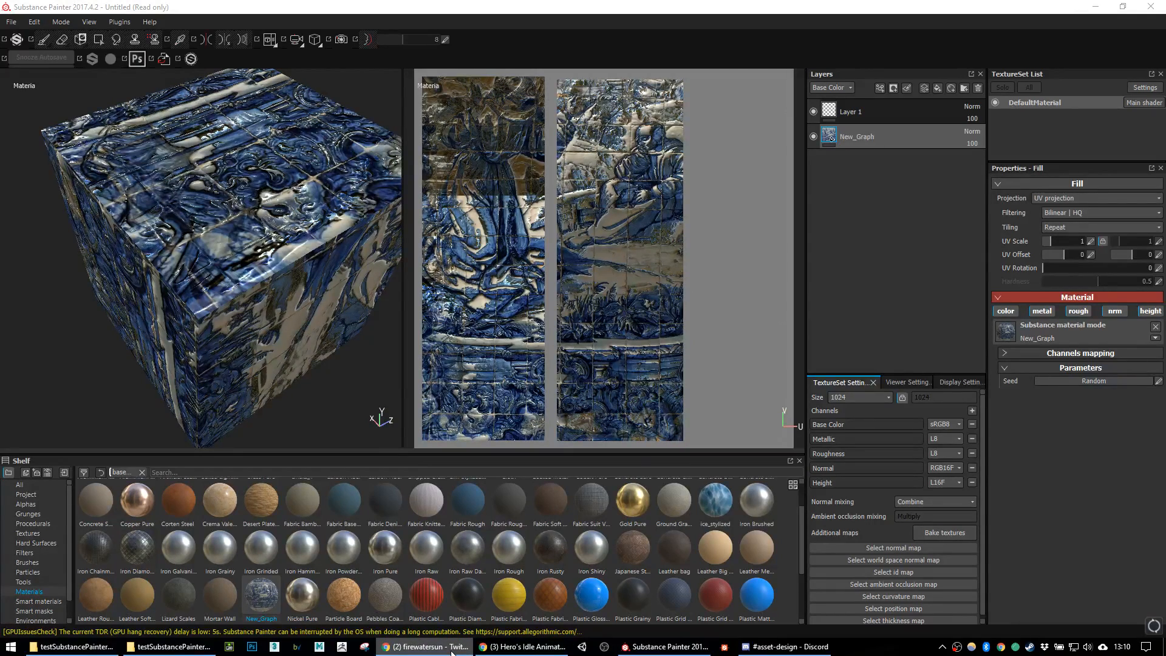
{"action": "left_click", "coordinate": [529, 647]}
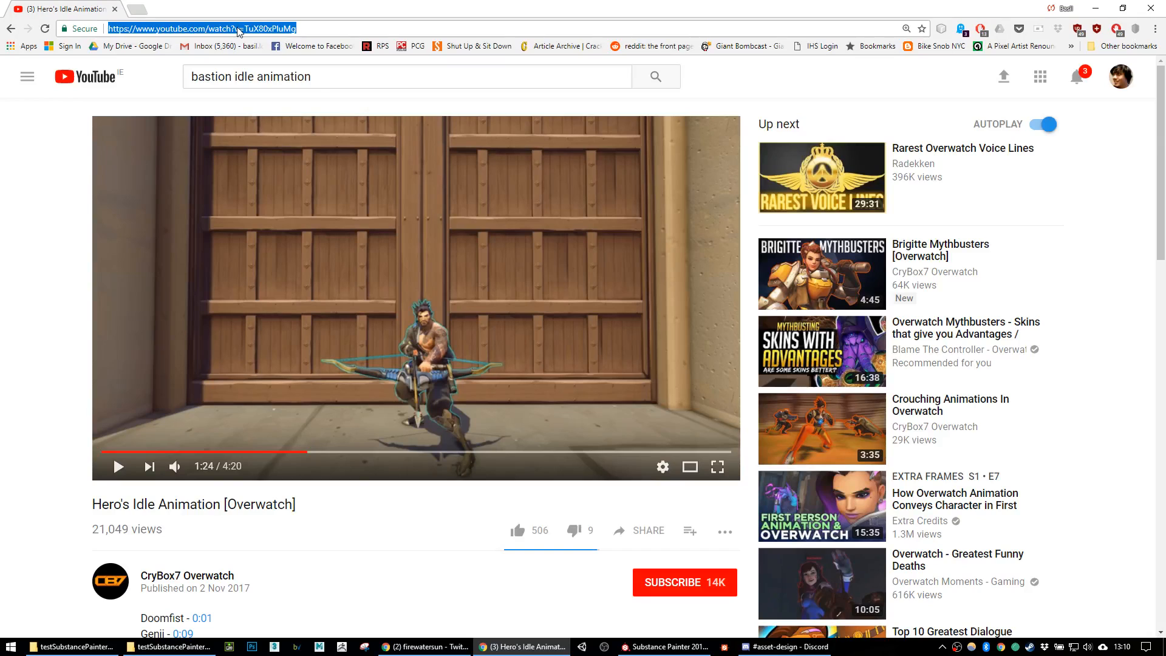
{"action": "type", "text": "substance"}
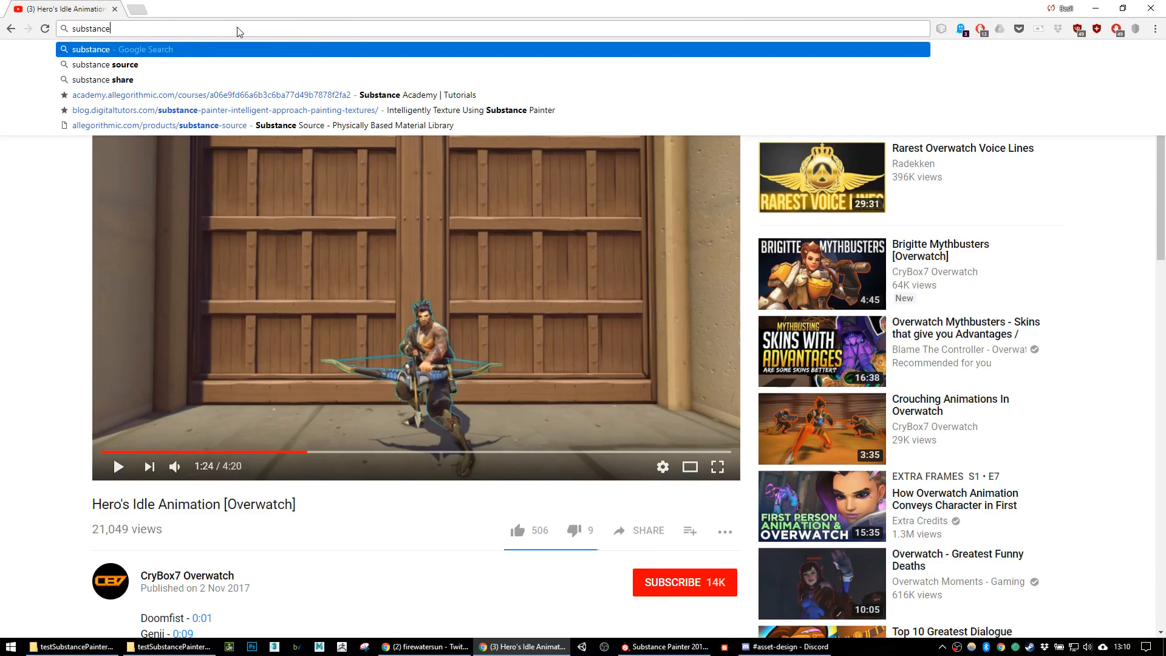
{"action": "key", "text": "Down"}
{"action": "key", "text": "Down"}
{"action": "key", "text": "Return"}
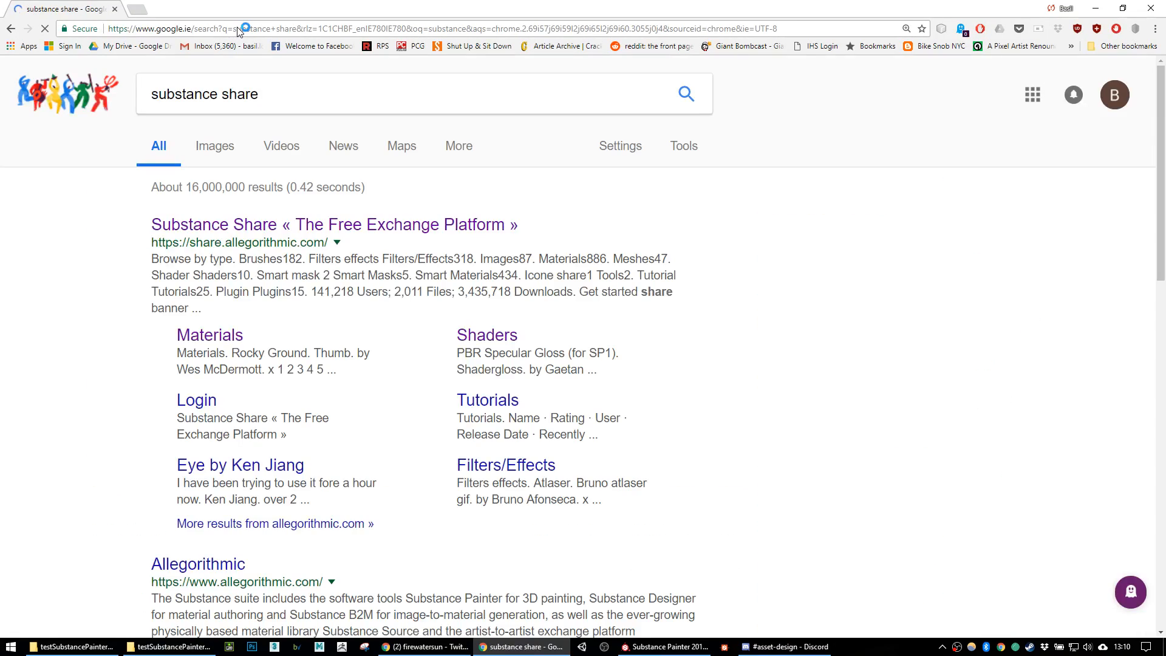
{"action": "middle_click", "coordinate": [267, 228]}
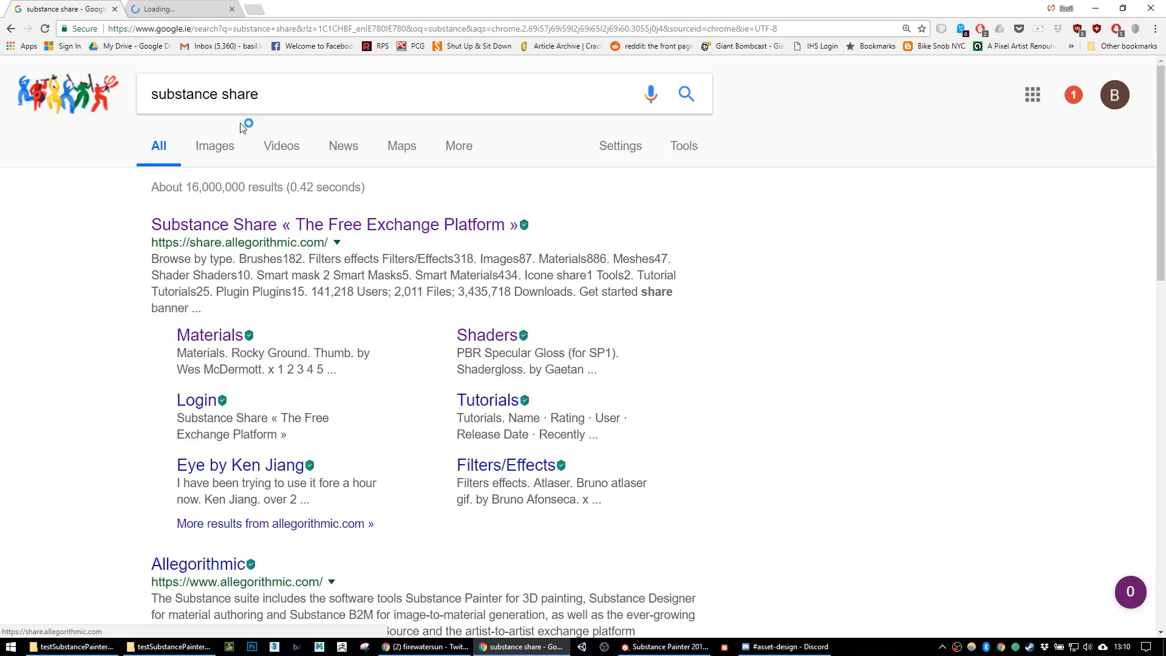
Step: Search Google for "substance source" and open Allegorithmic's Substance Source product page
{"action": "left_click", "coordinate": [227, 99]}
{"action": "double_click", "coordinate": [228, 98]}
{"action": "type", "text": "source"}
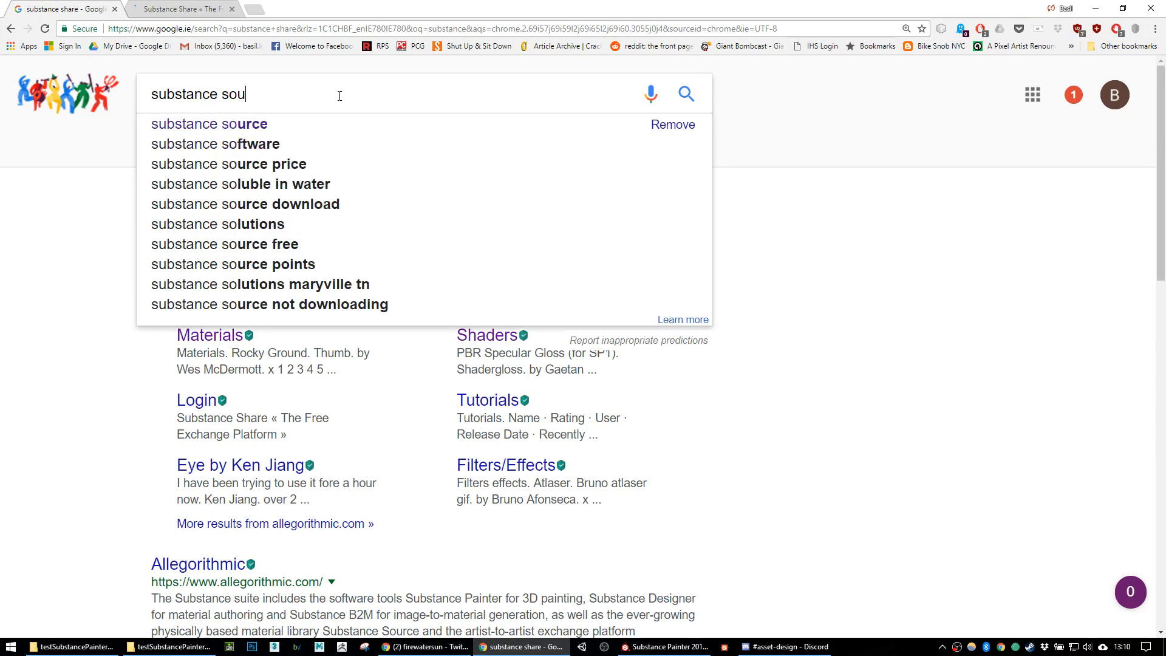
{"action": "key", "text": "Return"}
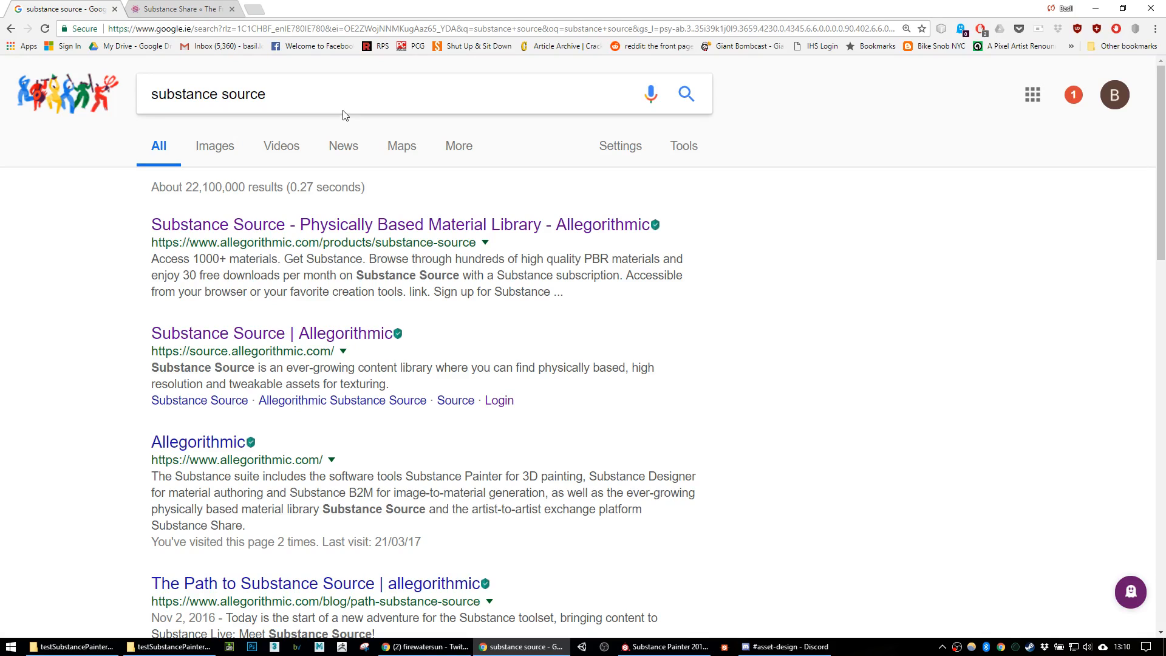
{"action": "left_click", "coordinate": [300, 245]}
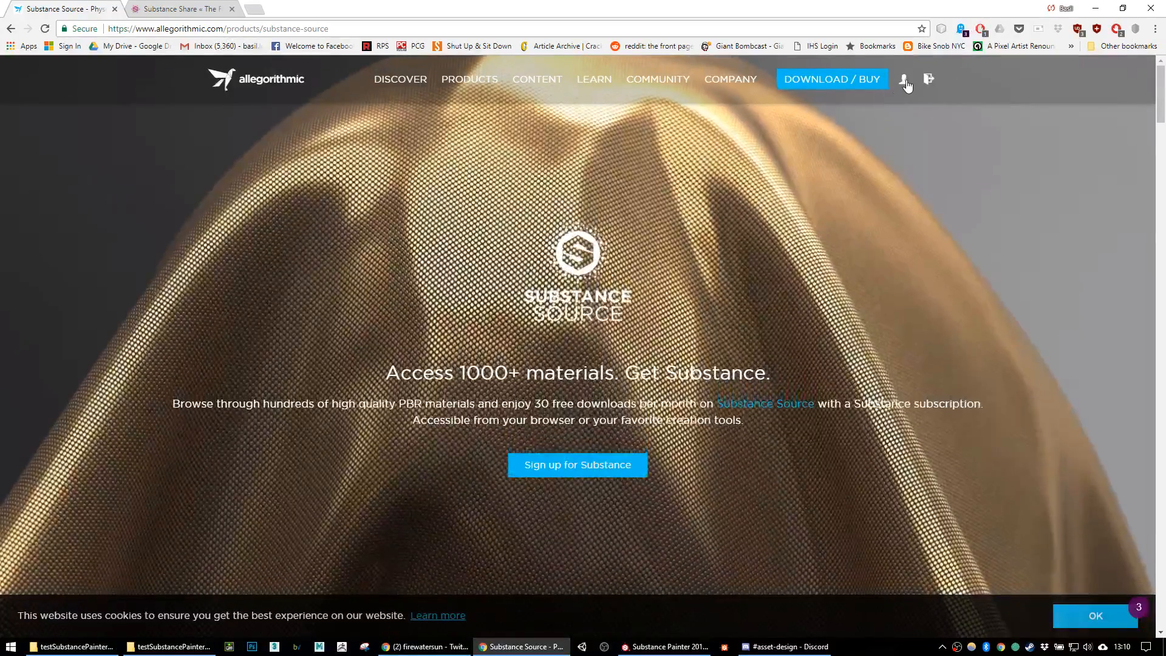
Step: View the account profile, return to the product page and go to the Substance Source library
{"action": "left_click", "coordinate": [904, 80]}
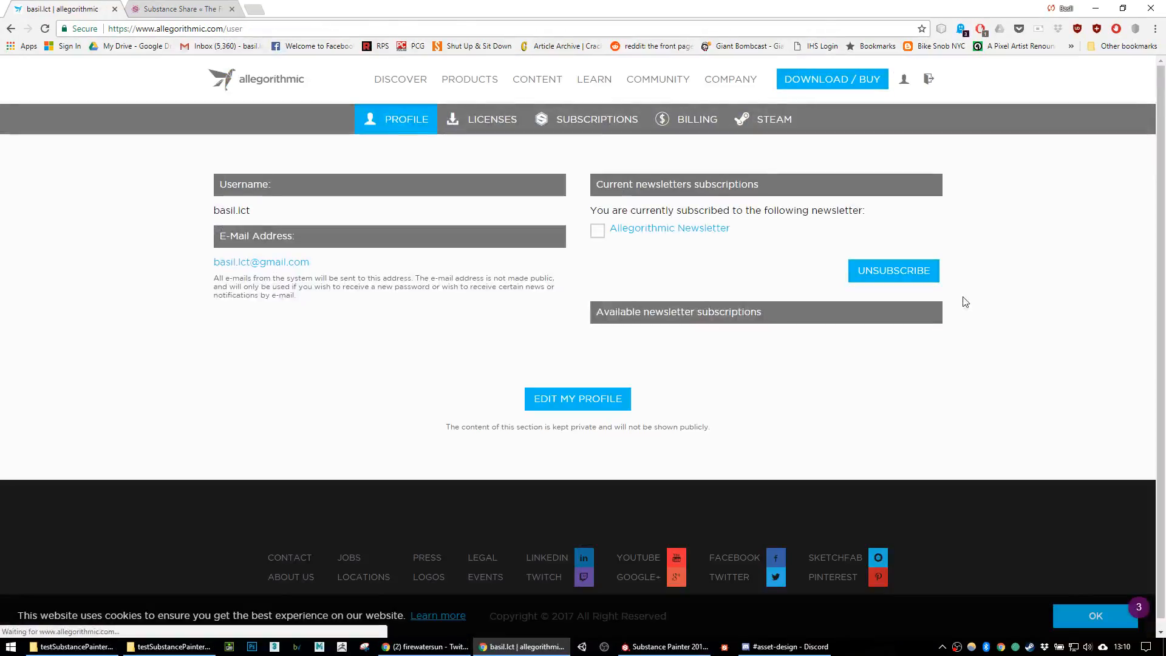
{"action": "left_click", "coordinate": [5, 28]}
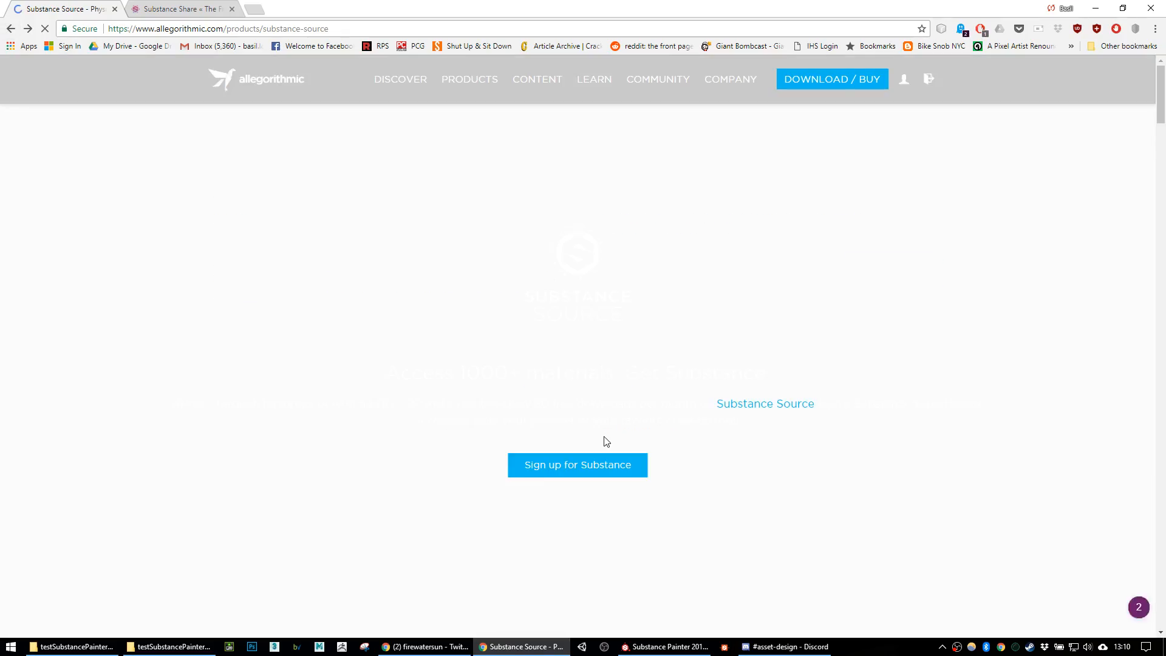
{"action": "scroll", "coordinate": [635, 428], "scroll_direction": "down", "scroll_amount": 7}
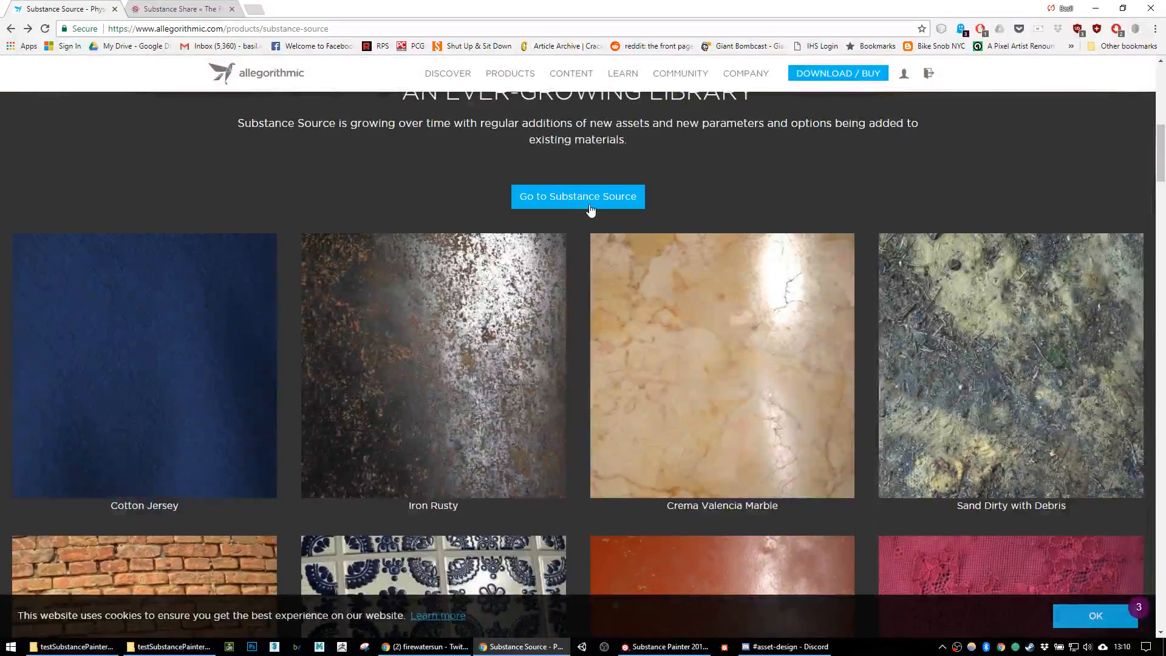
{"action": "left_click", "coordinate": [591, 213]}
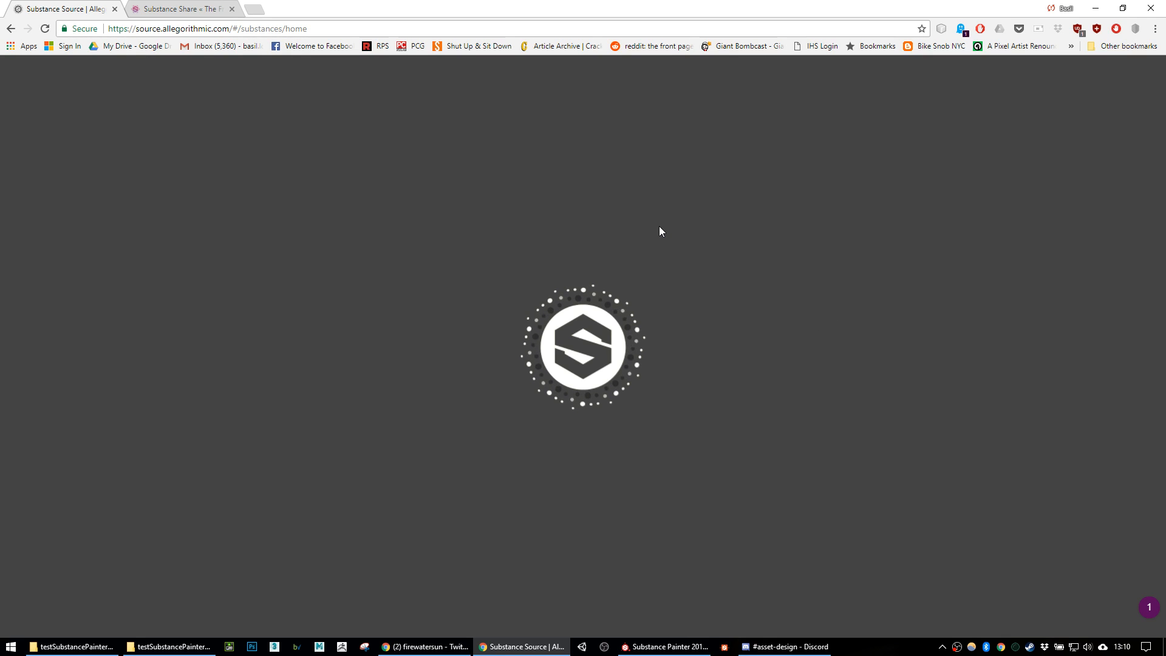
Step: Browse the featured assets in Substance Source and look through the Free Assets category
{"action": "scroll", "coordinate": [471, 377], "scroll_direction": "down", "scroll_amount": 3}
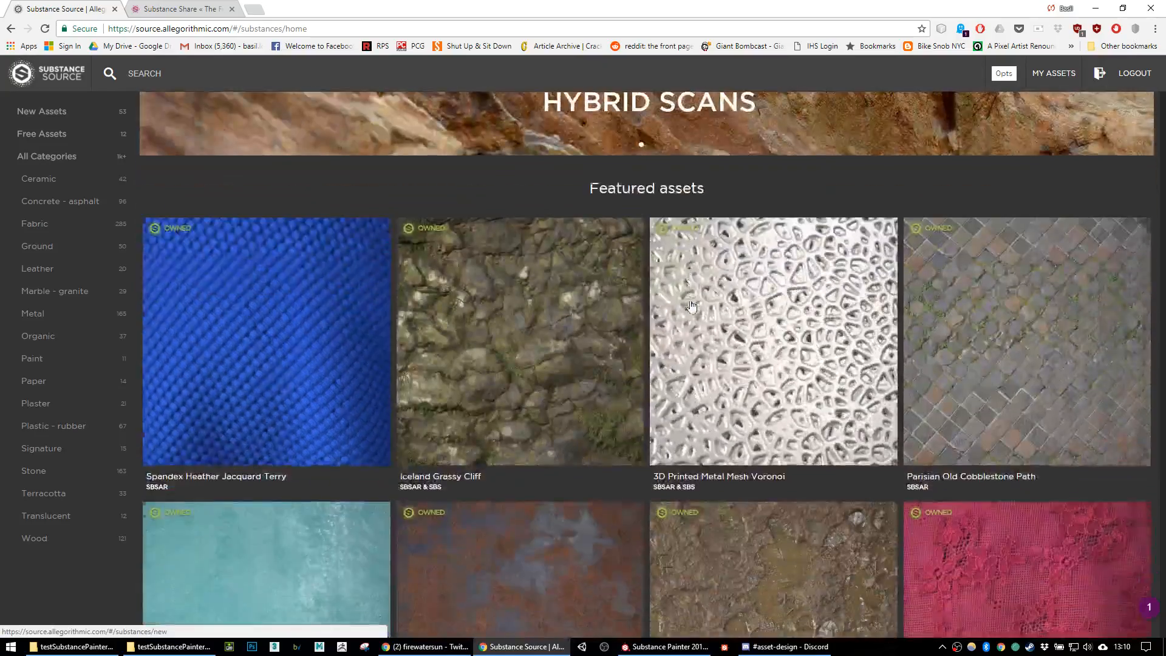
{"action": "scroll", "coordinate": [543, 434], "scroll_direction": "down", "scroll_amount": 7}
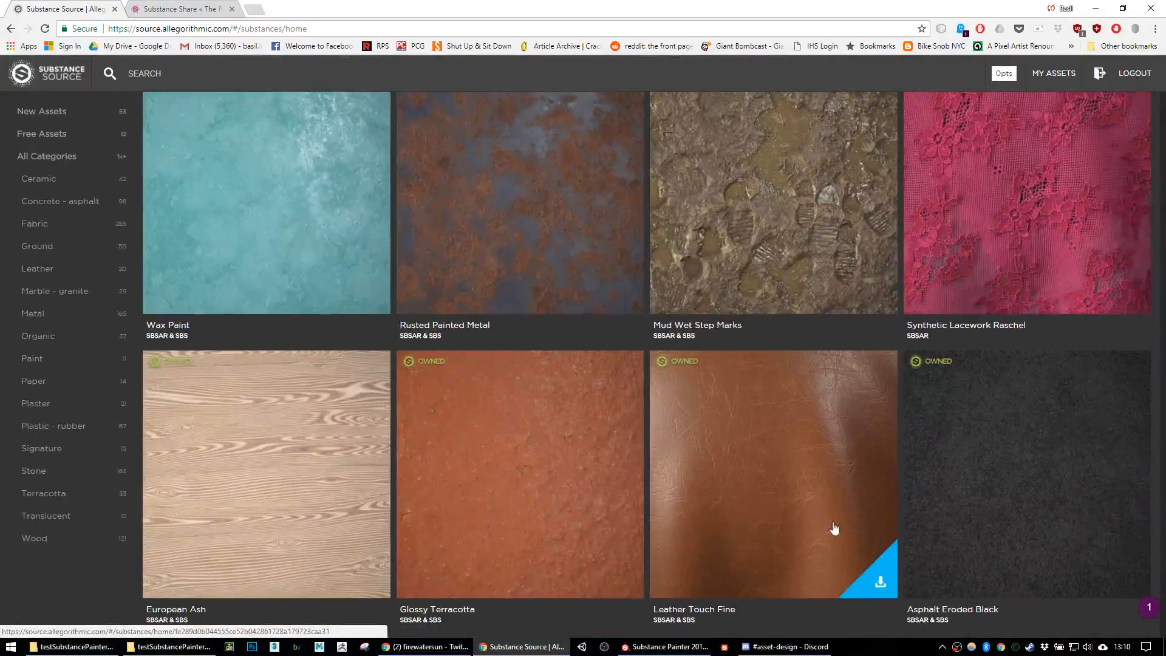
{"action": "scroll", "coordinate": [835, 528], "scroll_direction": "up", "scroll_amount": 10}
{"action": "left_click", "coordinate": [61, 134]}
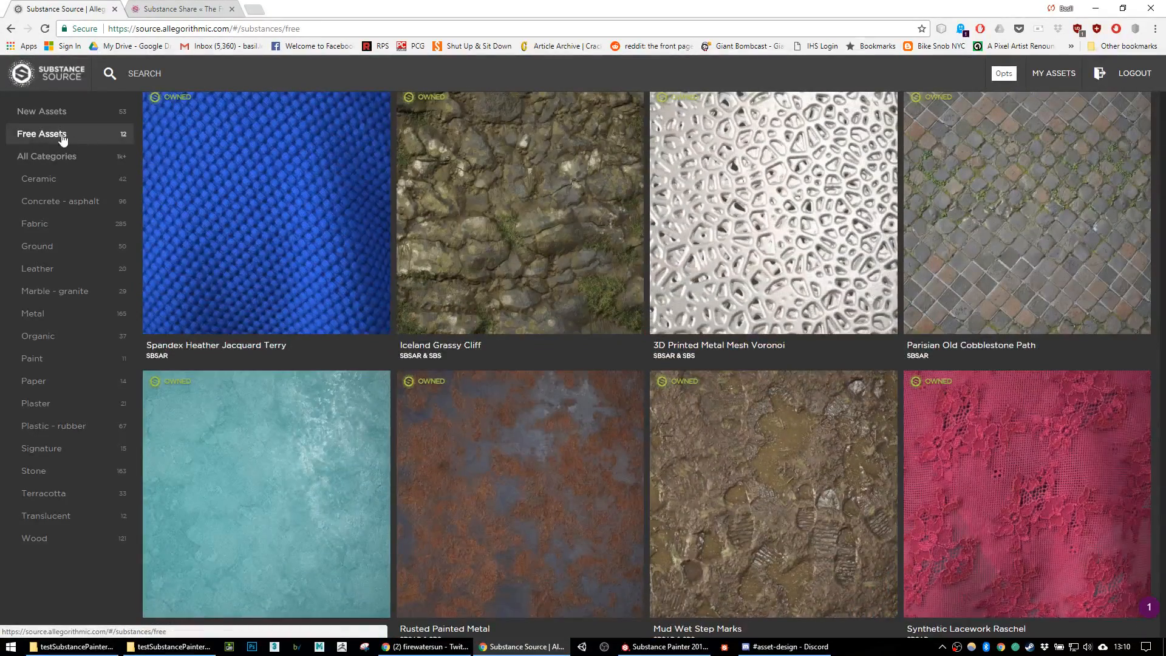
{"action": "scroll", "coordinate": [632, 322], "scroll_direction": "down", "scroll_amount": 5}
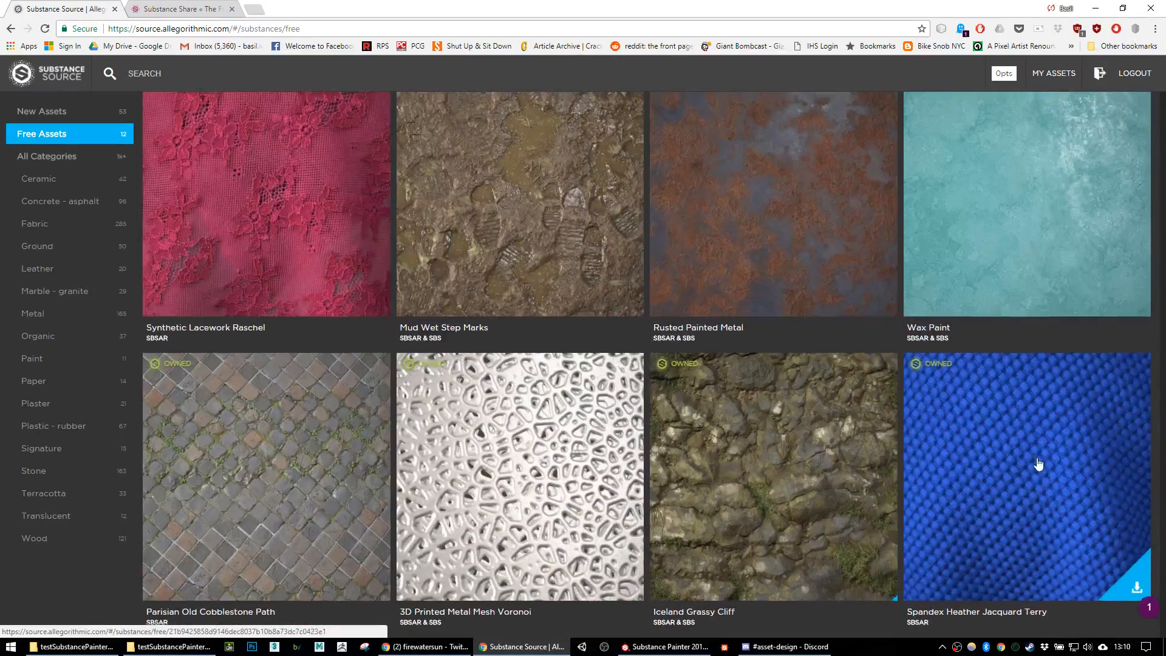
Step: Finish looking over the free materials in Substance Source, then browse the New Assets category
{"action": "scroll", "coordinate": [1036, 462], "scroll_direction": "up", "scroll_amount": 5}
{"action": "scroll", "coordinate": [698, 362], "scroll_direction": "down", "scroll_amount": 5}
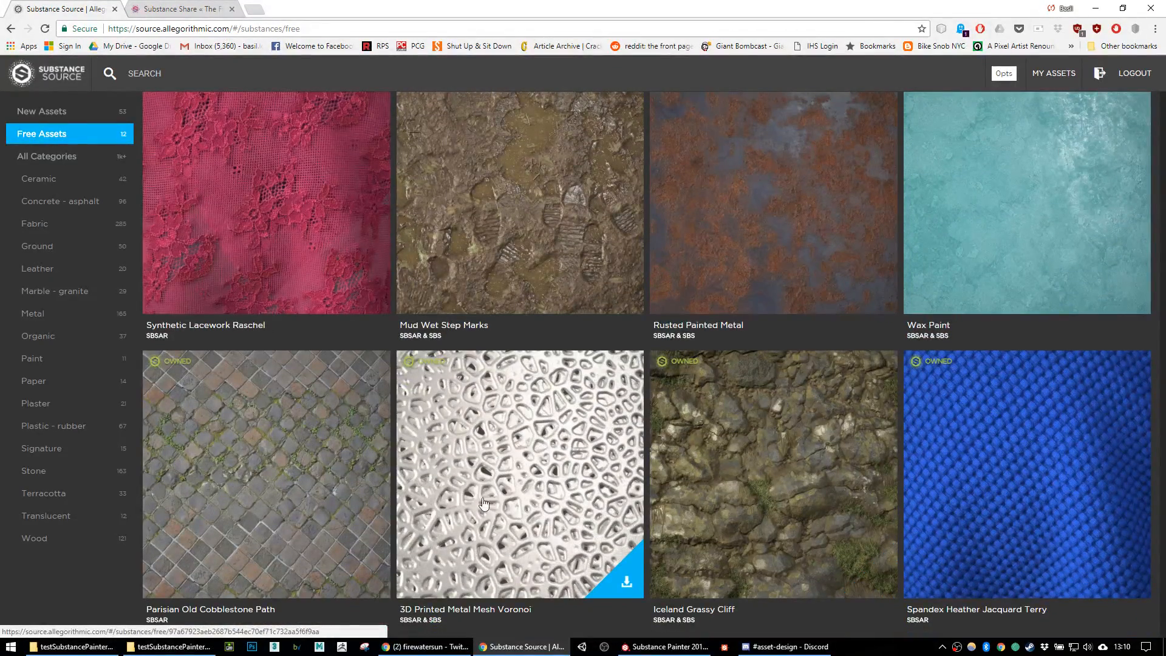
{"action": "left_click", "coordinate": [97, 112]}
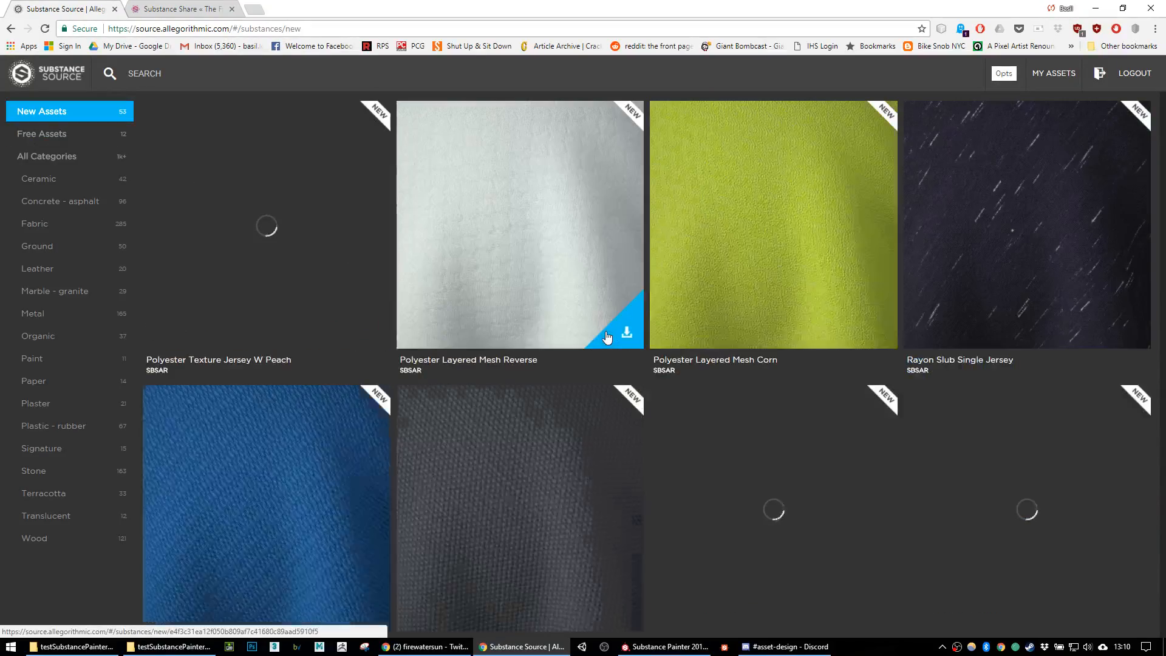
{"action": "scroll", "coordinate": [869, 389], "scroll_direction": "down", "scroll_amount": 6}
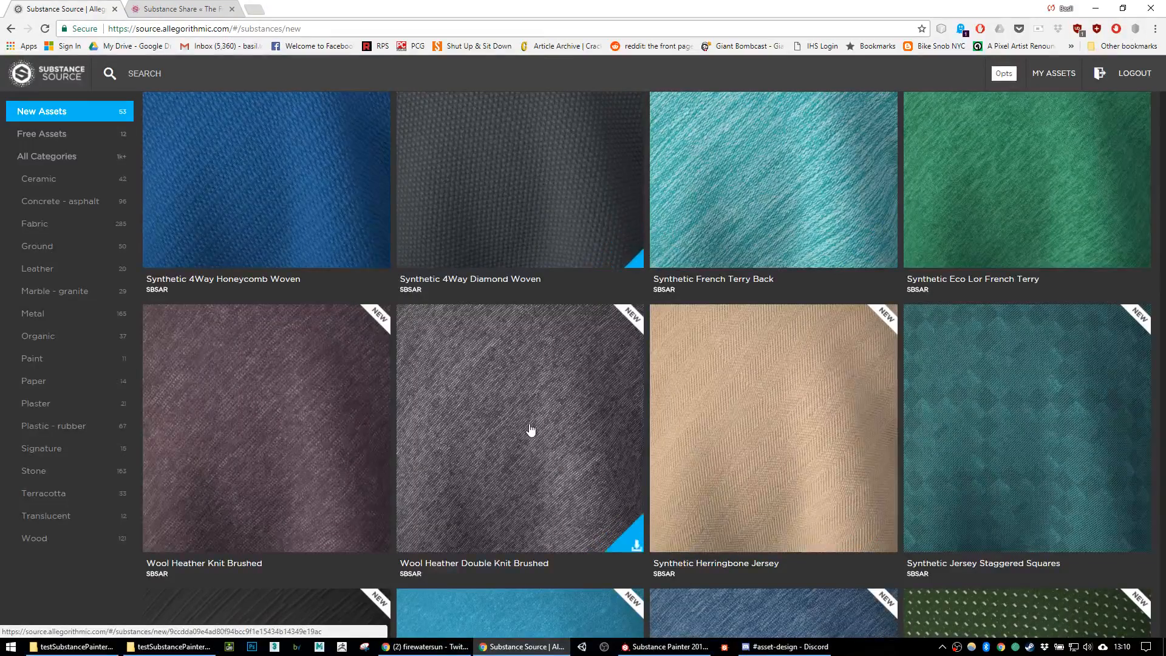
{"action": "scroll", "coordinate": [537, 432], "scroll_direction": "down", "scroll_amount": 6}
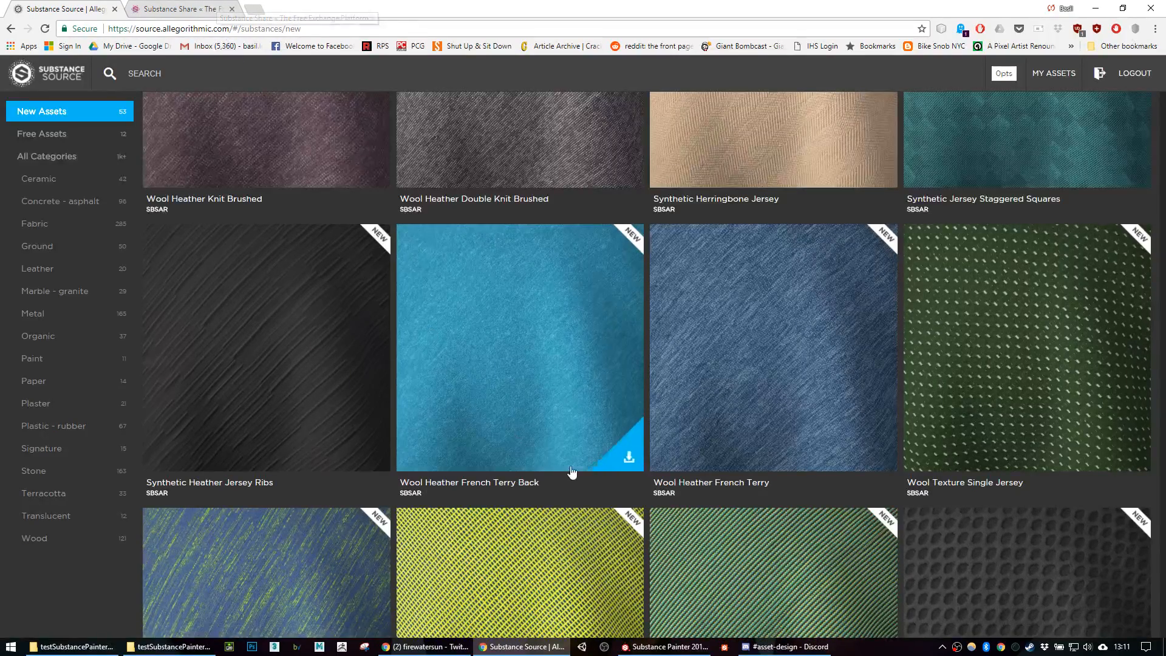
{"action": "scroll", "coordinate": [577, 450], "scroll_direction": "up", "scroll_amount": 8}
{"action": "scroll", "coordinate": [577, 218], "scroll_direction": "up", "scroll_amount": 5}
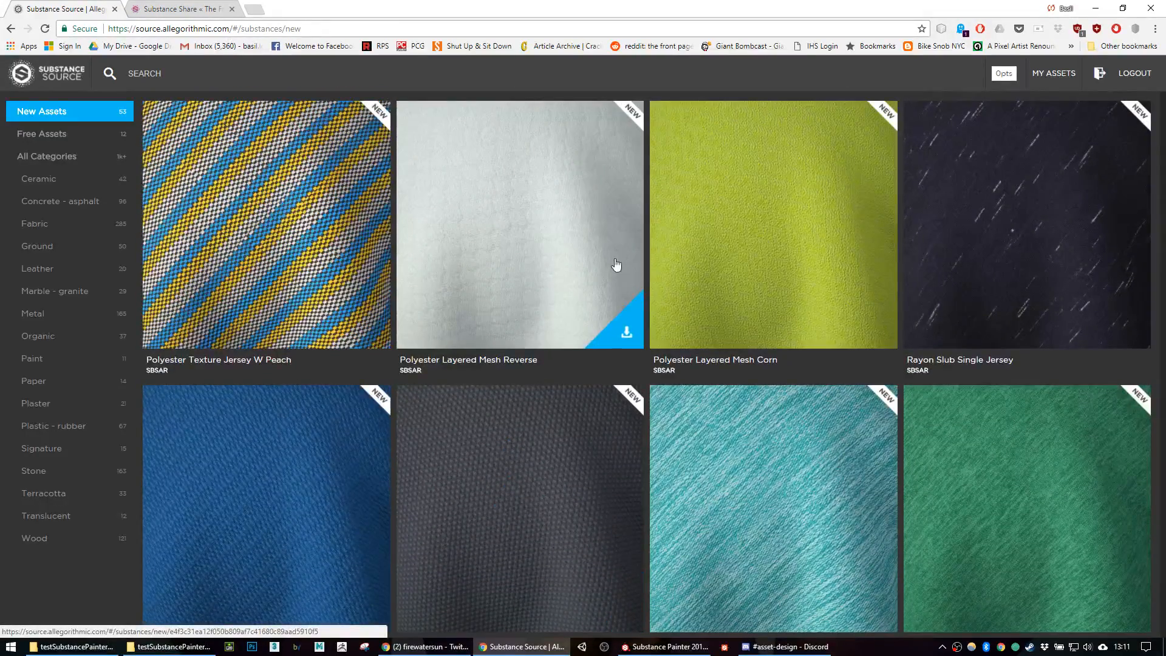
Step: Switch to the Substance Share site and browse its Materials category, looking through pages 5 and 8
{"action": "left_click", "coordinate": [187, 6]}
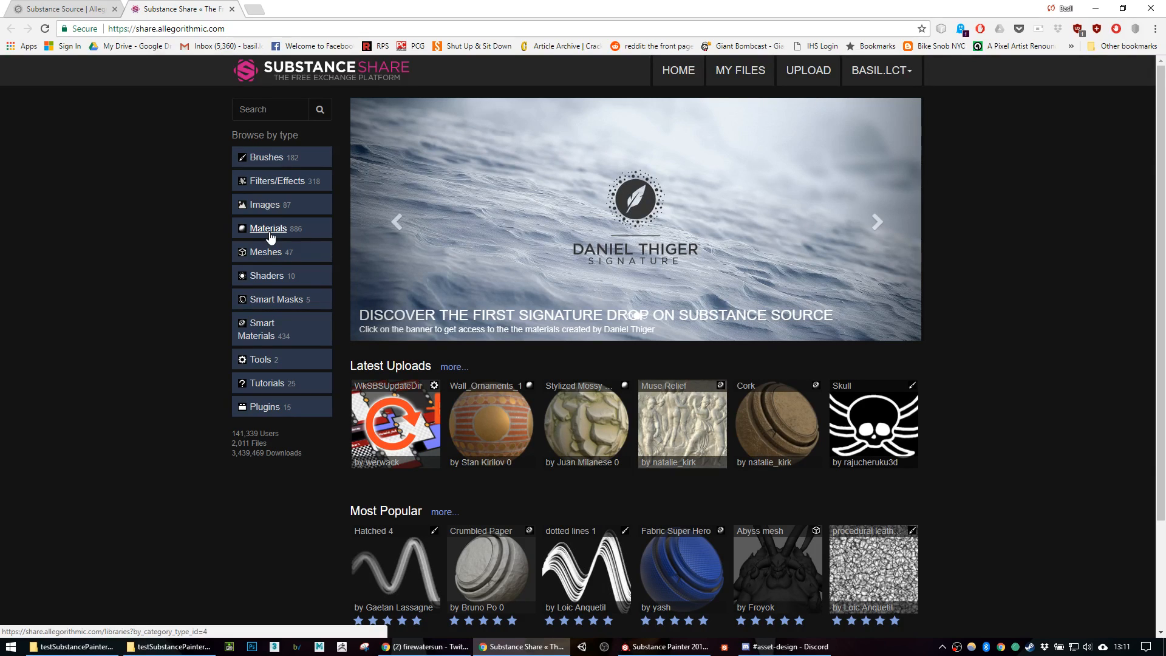
{"action": "left_click", "coordinate": [271, 229]}
{"action": "scroll", "coordinate": [614, 279], "scroll_direction": "down", "scroll_amount": 5}
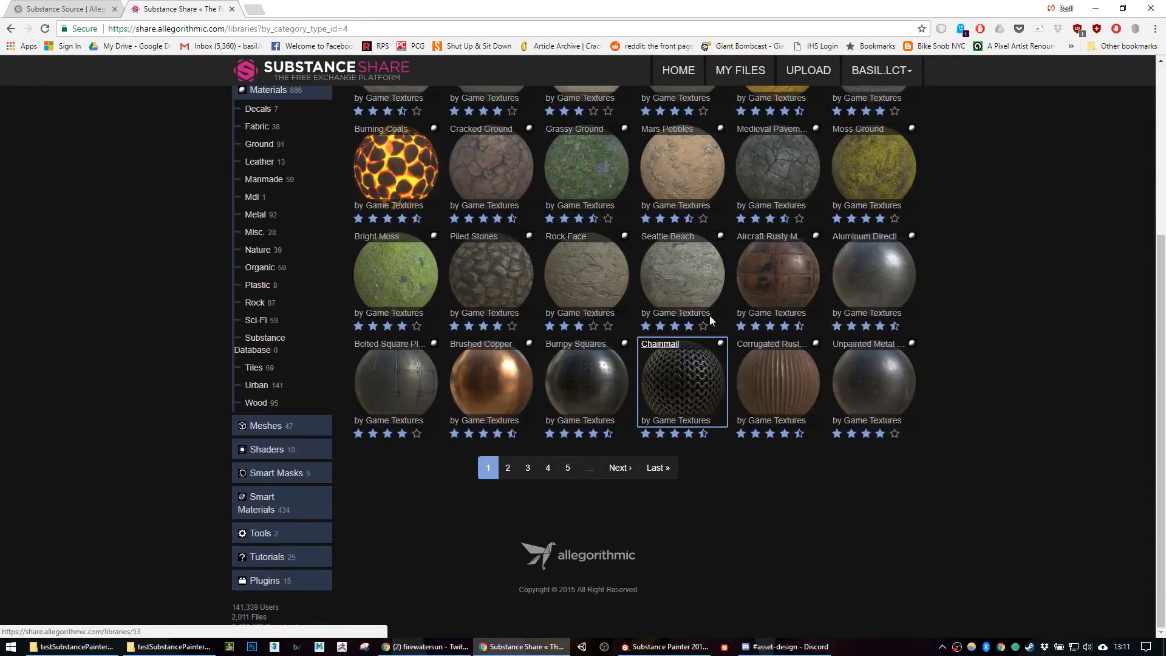
{"action": "left_click", "coordinate": [576, 473]}
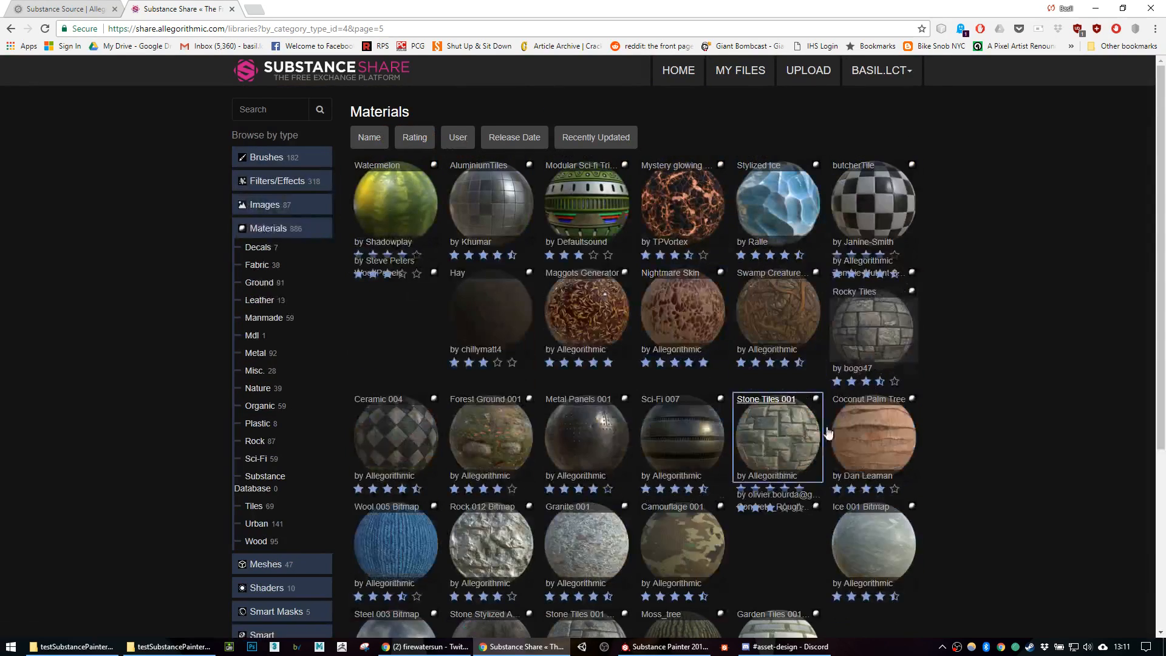
{"action": "scroll", "coordinate": [698, 255], "scroll_direction": "down", "scroll_amount": 3}
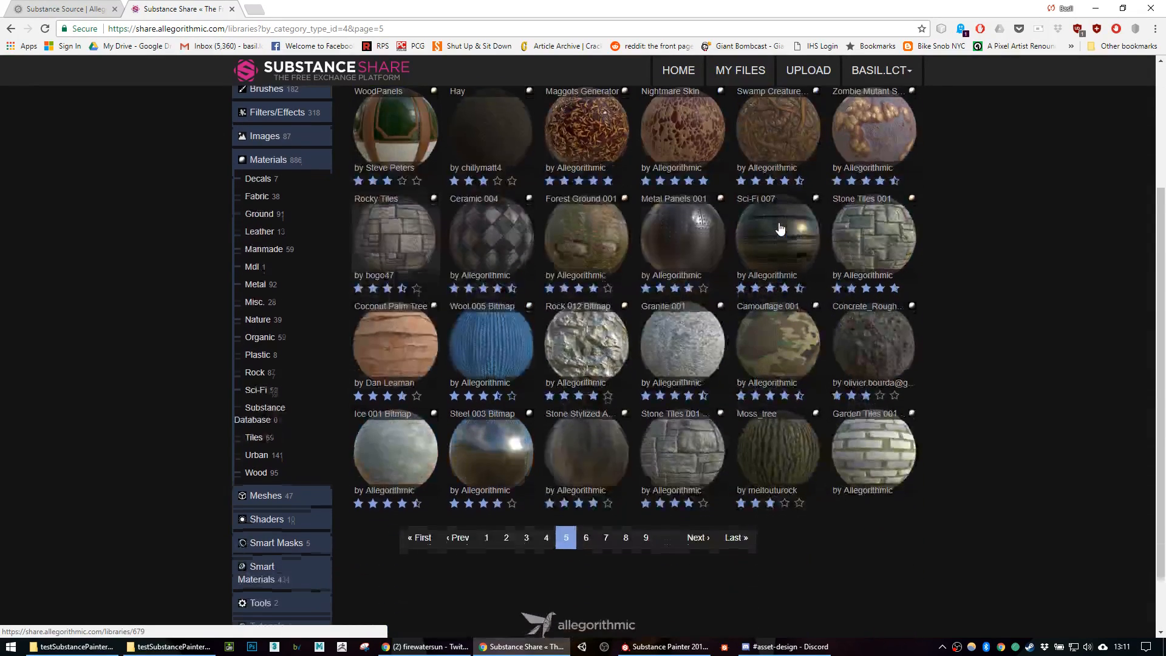
{"action": "scroll", "coordinate": [626, 328], "scroll_direction": "down", "scroll_amount": 1}
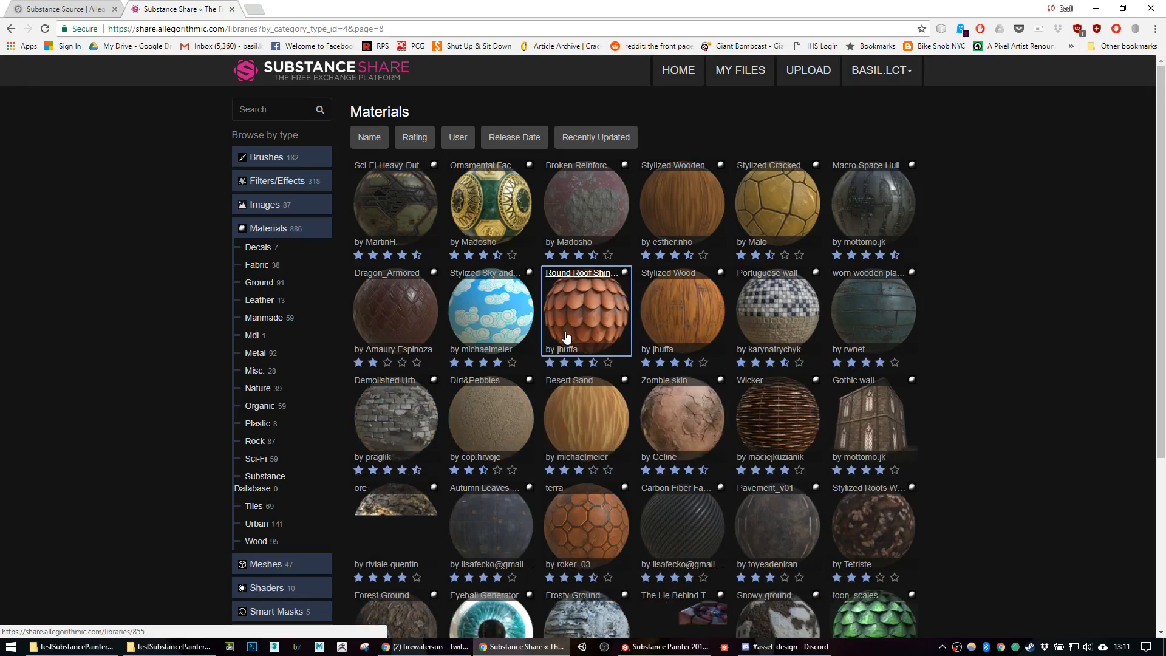
{"action": "scroll", "coordinate": [565, 337], "scroll_direction": "down", "scroll_amount": 4}
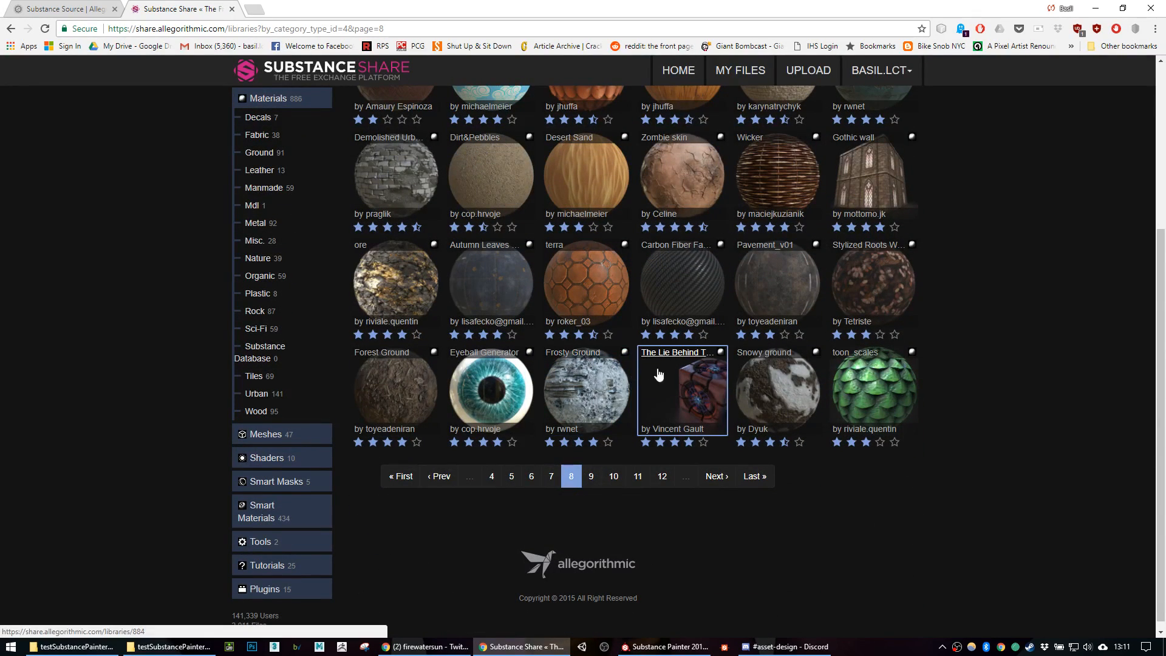
{"action": "scroll", "coordinate": [649, 372], "scroll_direction": "up", "scroll_amount": 2}
{"action": "scroll", "coordinate": [796, 294], "scroll_direction": "up", "scroll_amount": 2}
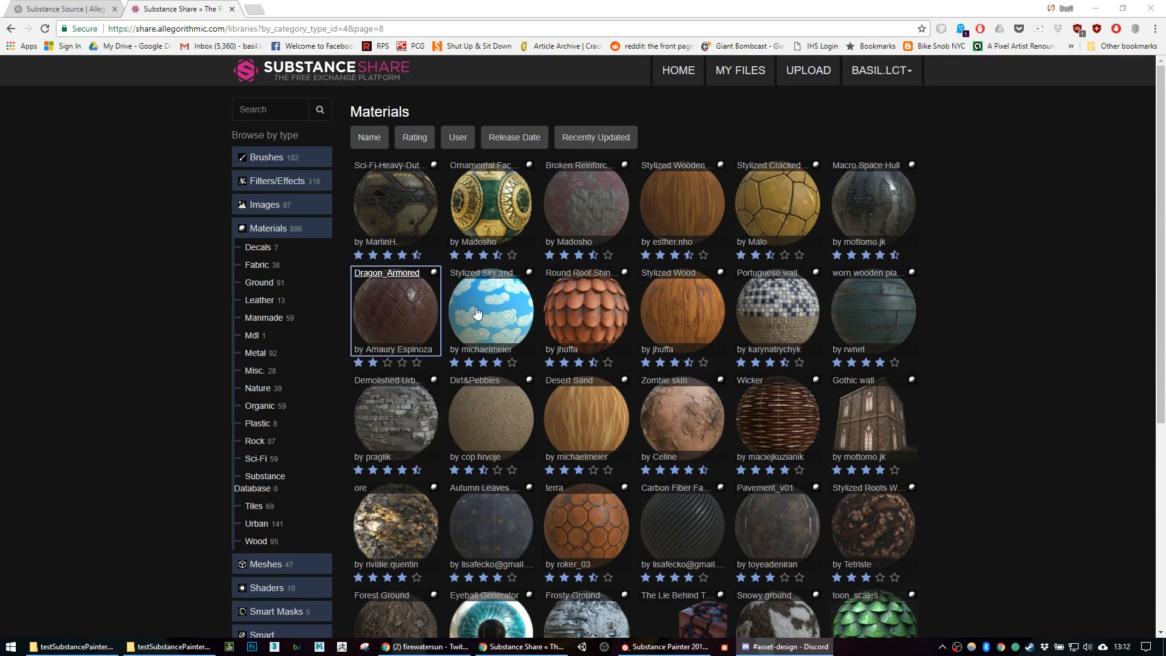
Step: Minimise the browser and close Substance Painter, discarding the unsaved project changes
{"action": "left_click", "coordinate": [1102, 13]}
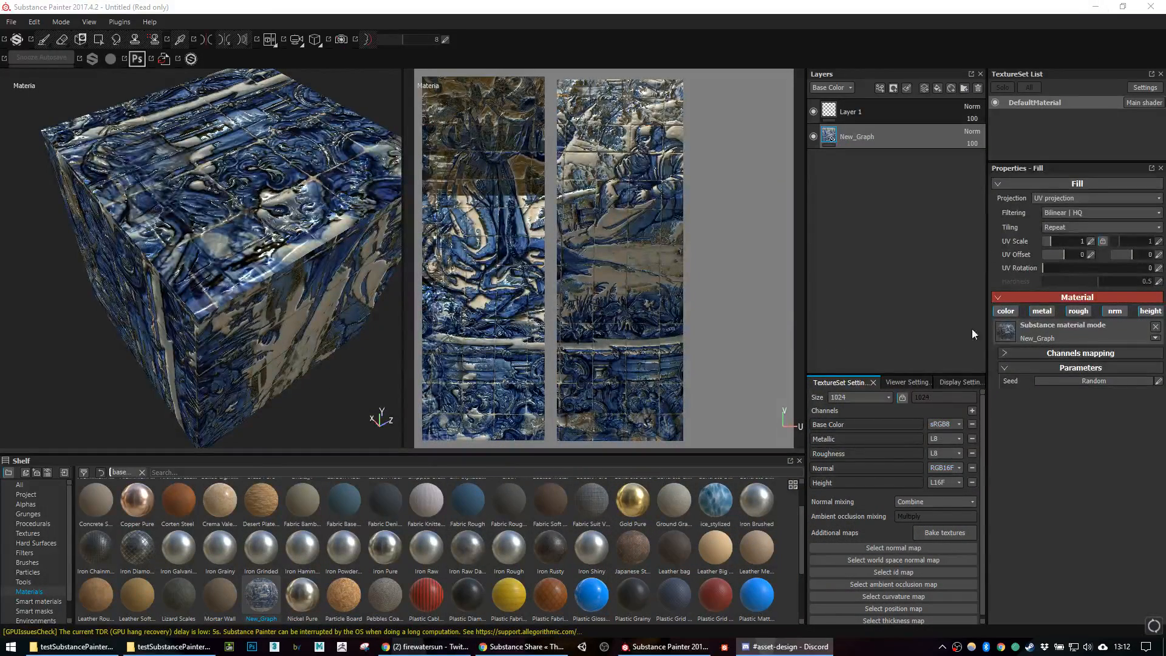
{"action": "left_click", "coordinate": [1160, 7]}
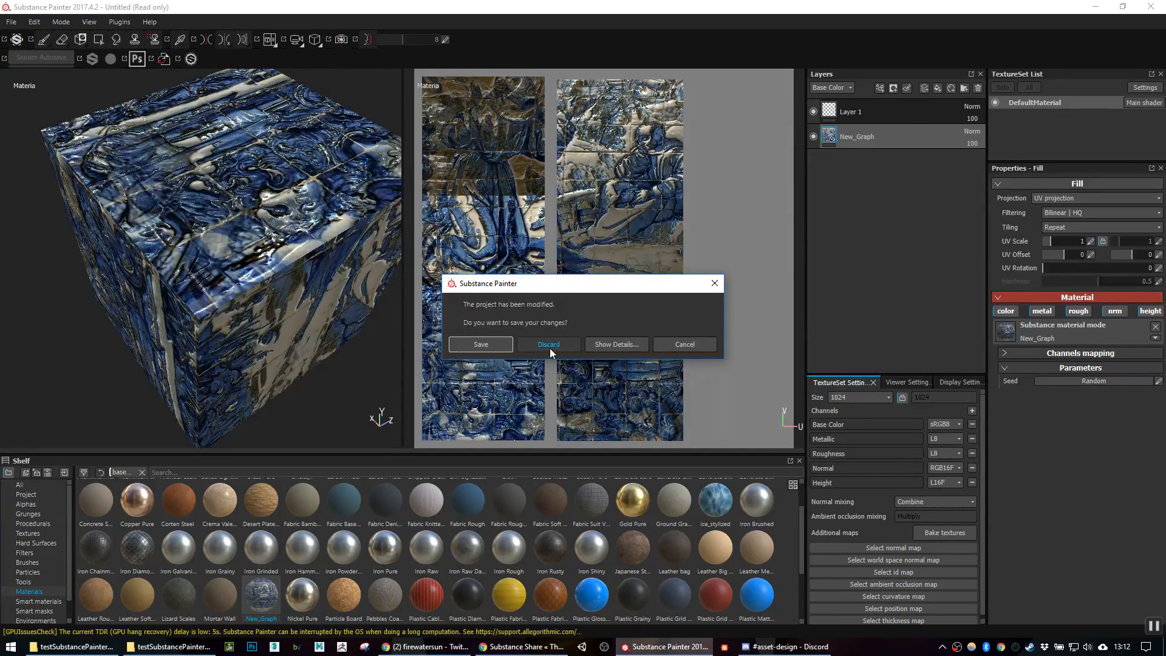
{"action": "left_click", "coordinate": [549, 344]}
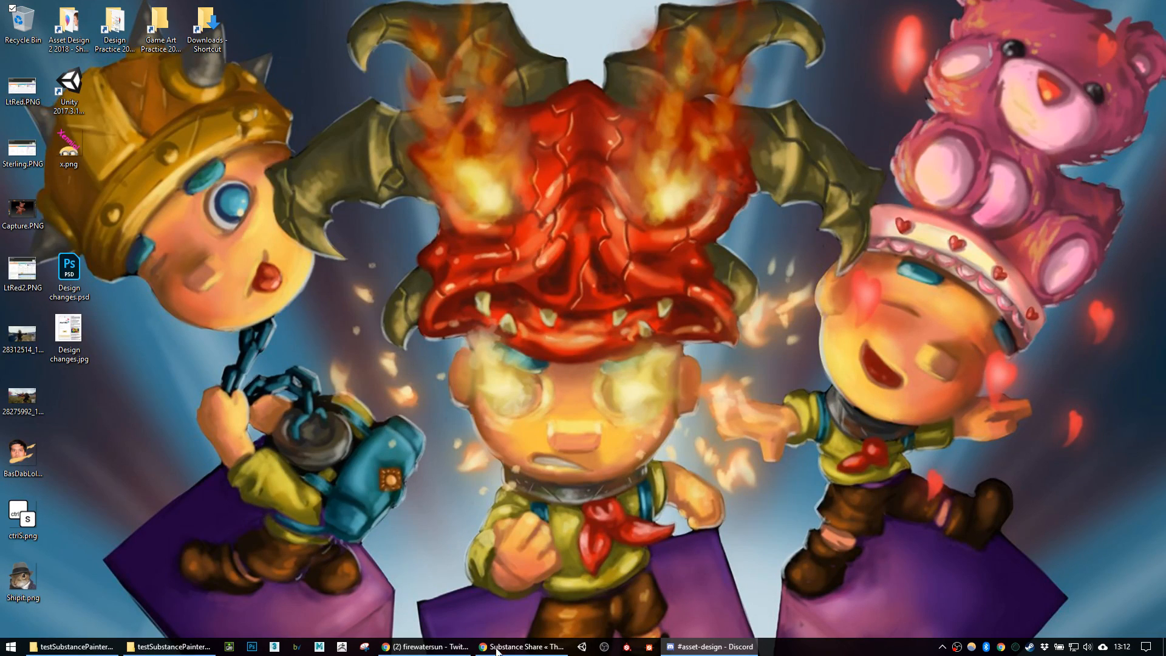
Step: Bring up the OBS window on the desktop
{"action": "left_click", "coordinate": [957, 648]}
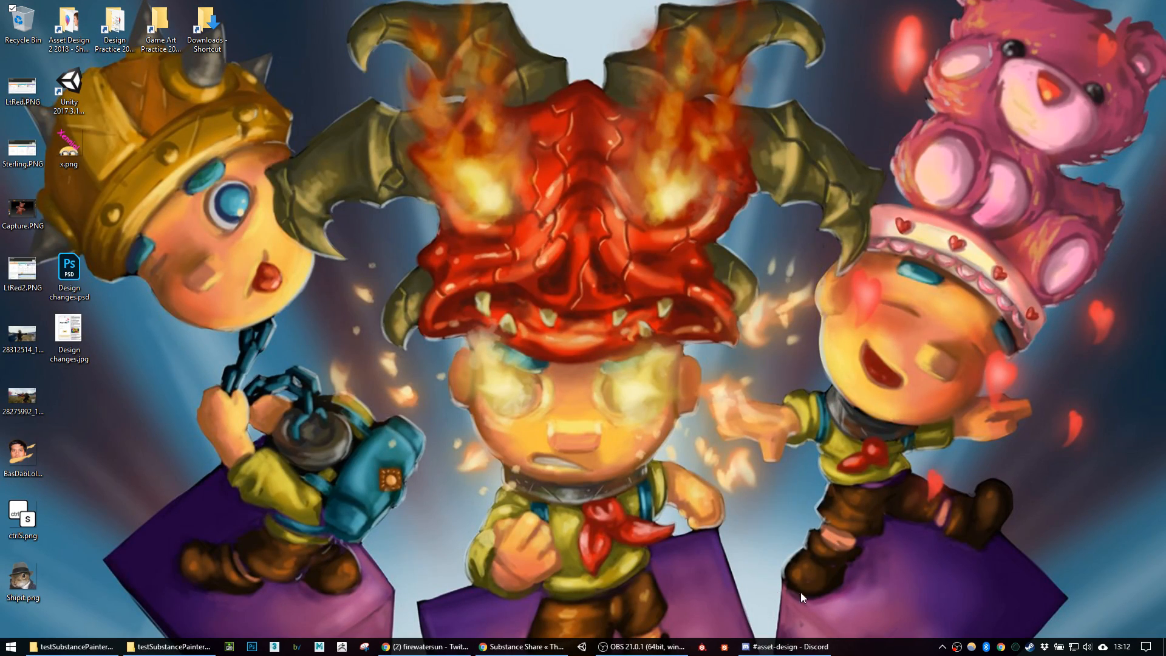
{"action": "left_click", "coordinate": [958, 647]}
{"action": "left_click", "coordinate": [943, 648]}
{"action": "left_click", "coordinate": [956, 648]}
{"action": "left_click", "coordinate": [631, 647]}
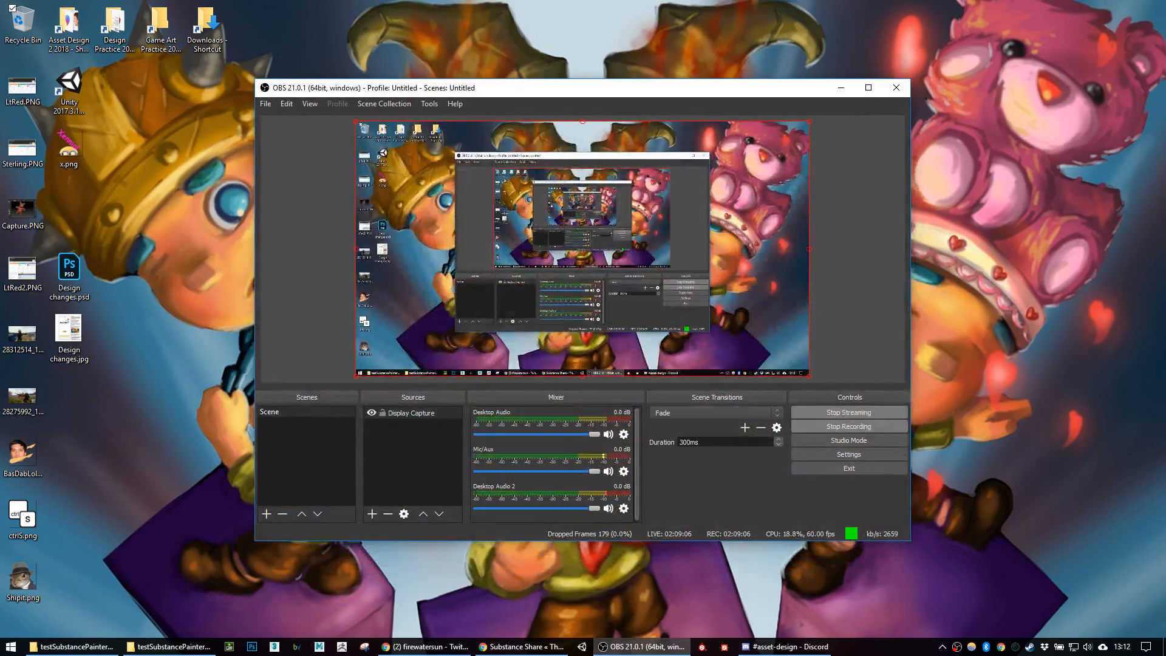